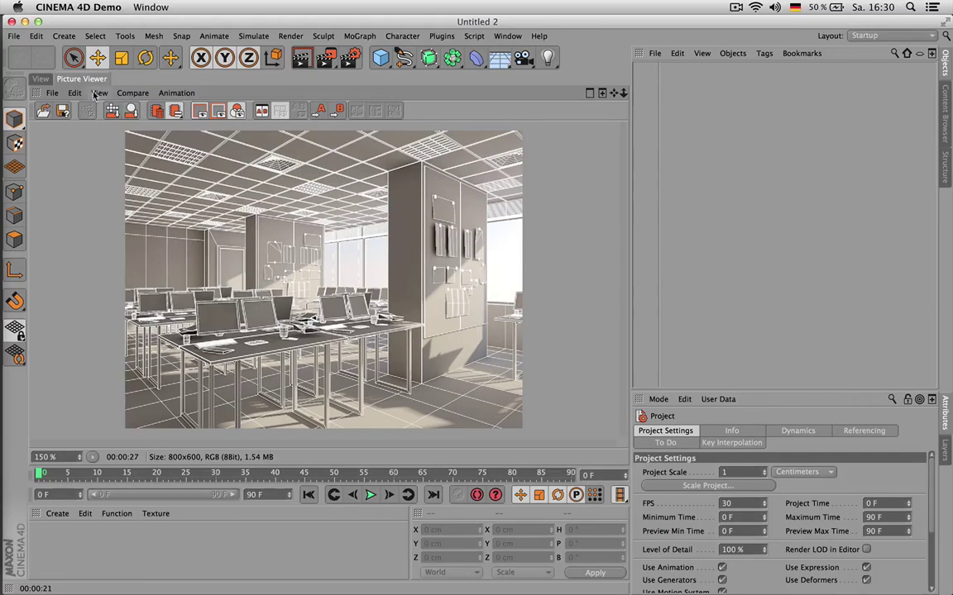
- Switch from the rendered picture to the 3D perspective view
{"action": "left_click", "coordinate": [39, 78]}
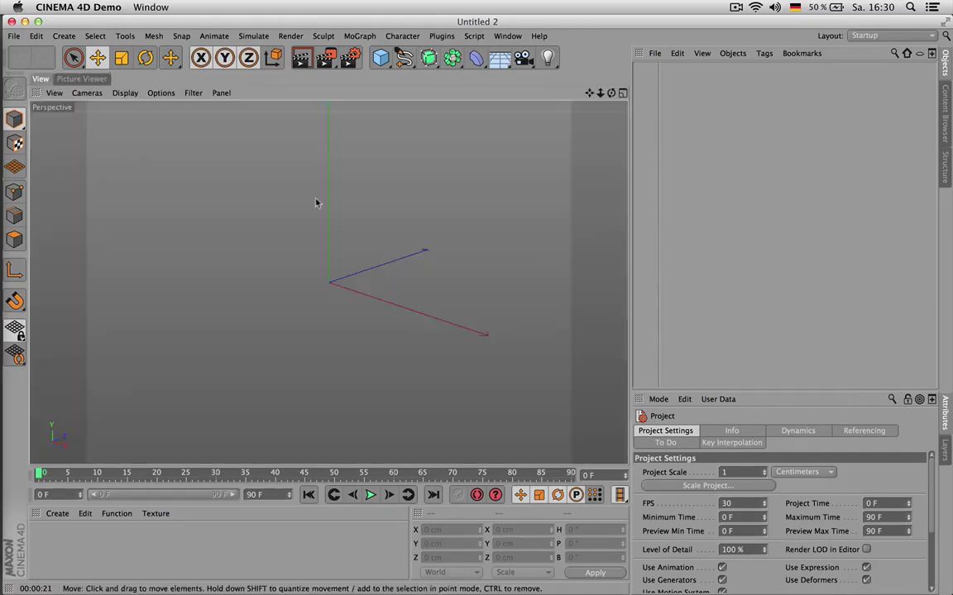
{"action": "left_click_drag", "start_coordinate": [589, 94], "coordinate": [586, 118]}
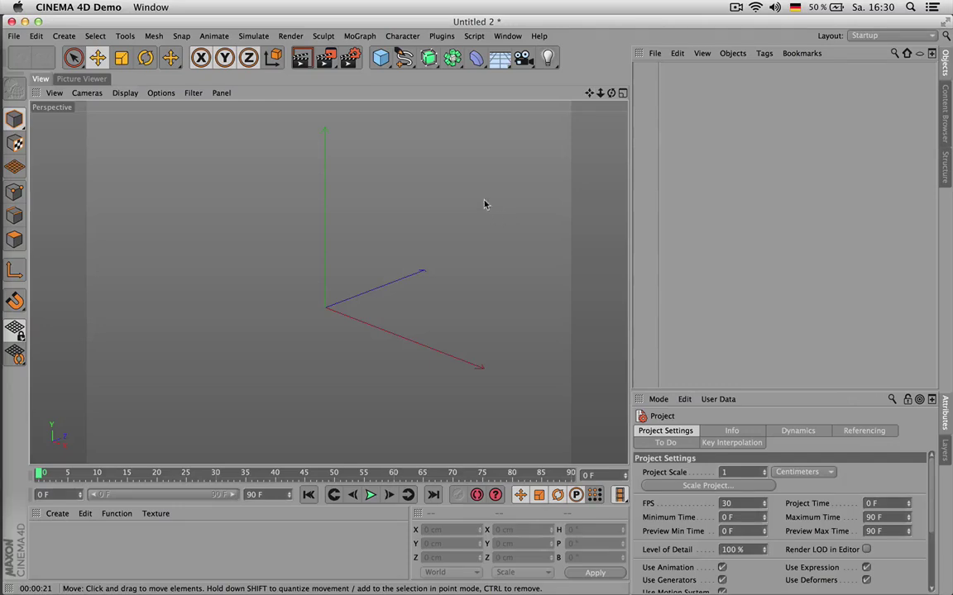
{"action": "left_click", "coordinate": [381, 58]}
{"action": "left_click_drag", "start_coordinate": [370, 324], "coordinate": [405, 300]}
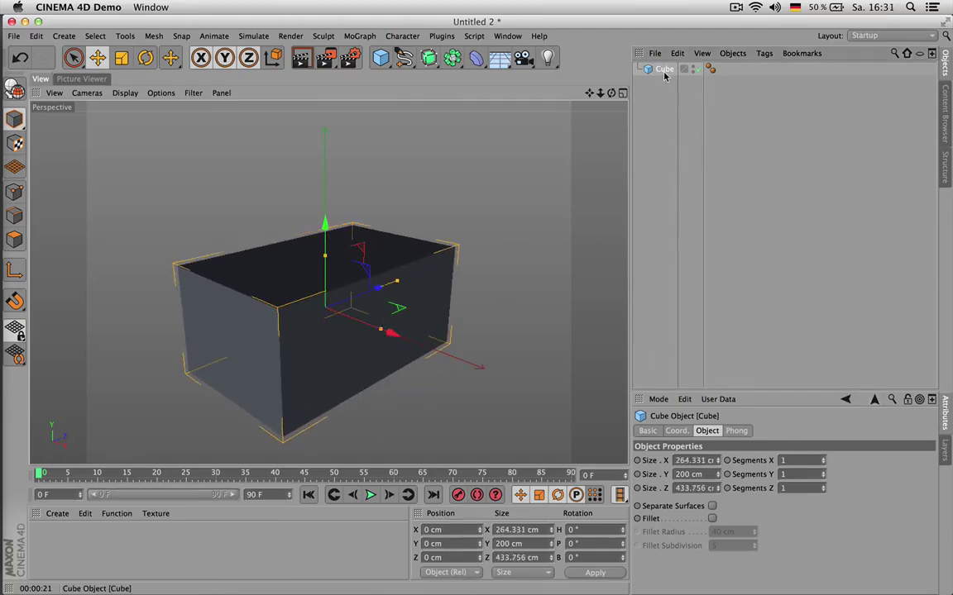
{"action": "key", "text": "Delete"}
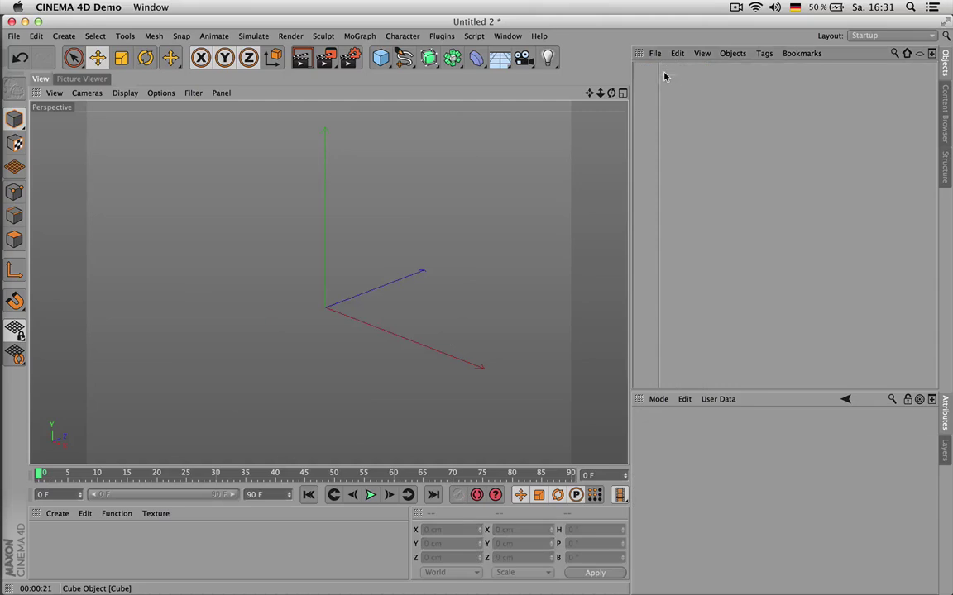
- Add a Polygon primitive to the scene
{"action": "left_click", "coordinate": [380, 66]}
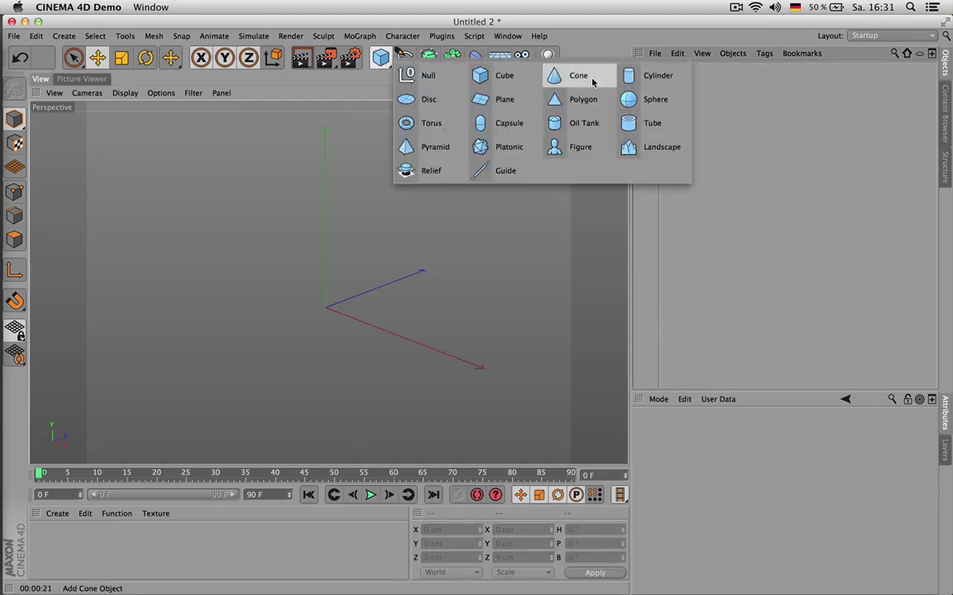
{"action": "left_click", "coordinate": [566, 101]}
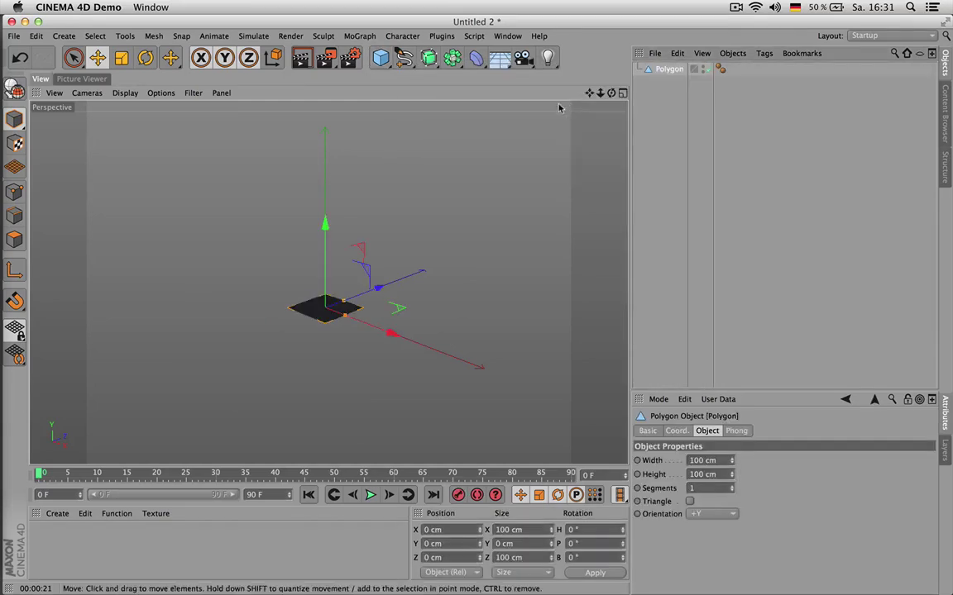
{"action": "left_click_drag", "start_coordinate": [601, 93], "coordinate": [641, 93]}
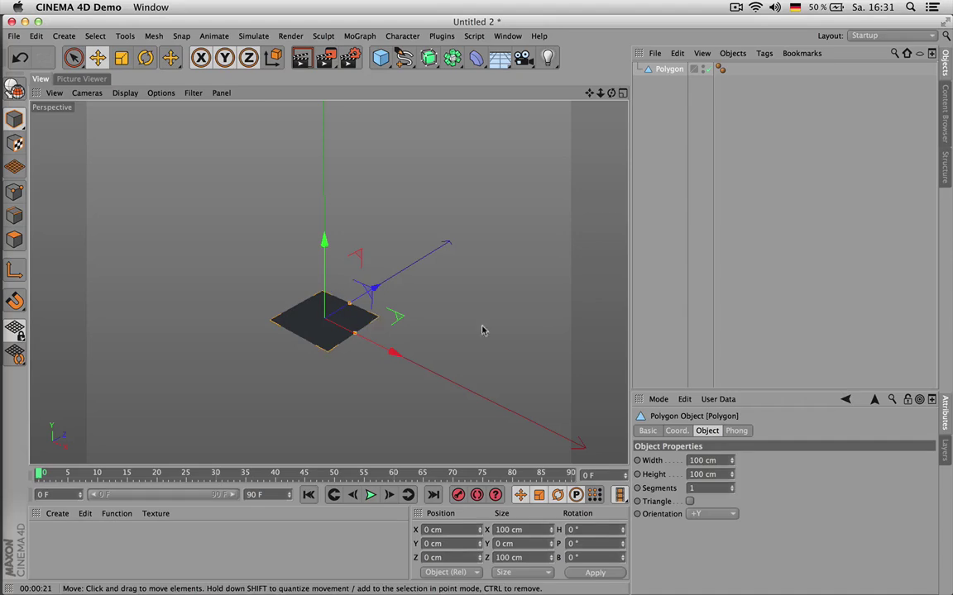
- Set the project's default object color to 80% Gray
{"action": "left_click", "coordinate": [873, 401]}
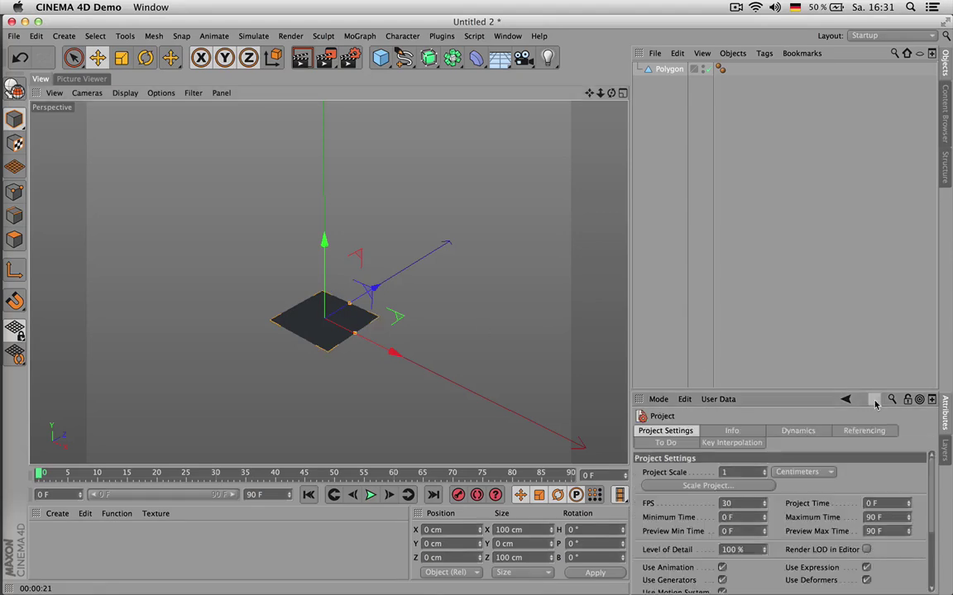
{"action": "left_click_drag", "start_coordinate": [807, 393], "coordinate": [807, 189]}
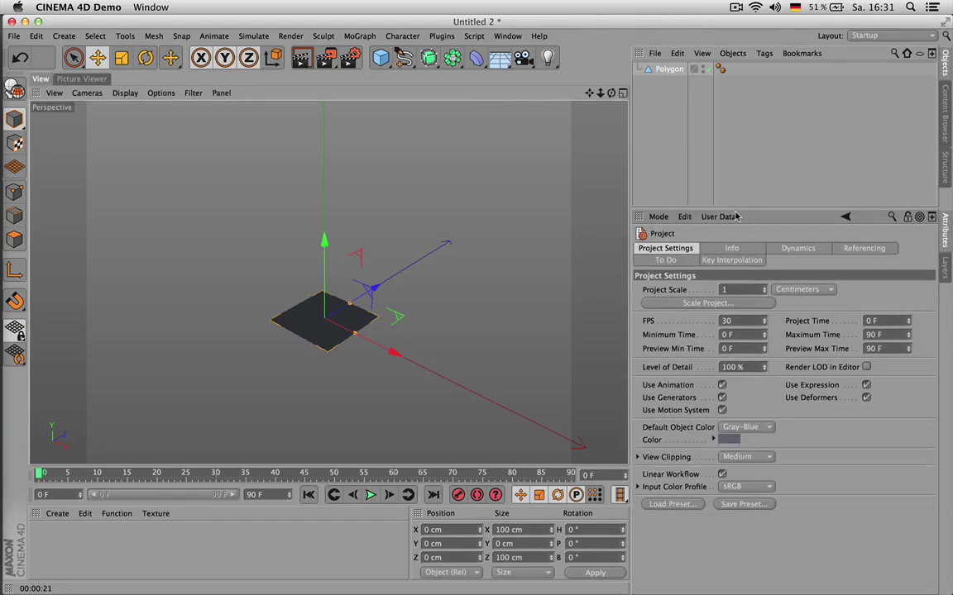
{"action": "left_click", "coordinate": [658, 217]}
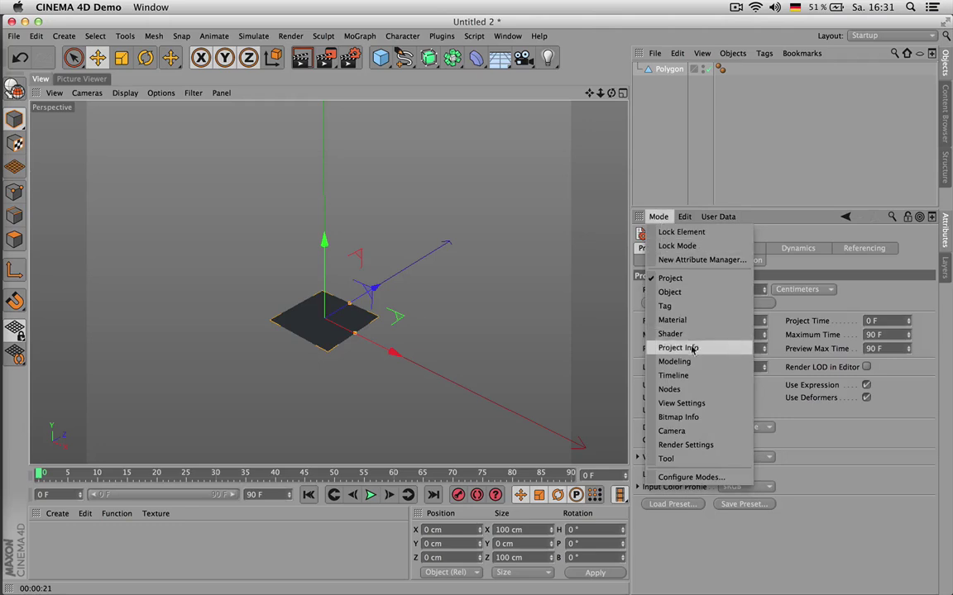
{"action": "left_click", "coordinate": [671, 278]}
{"action": "left_click", "coordinate": [744, 427]}
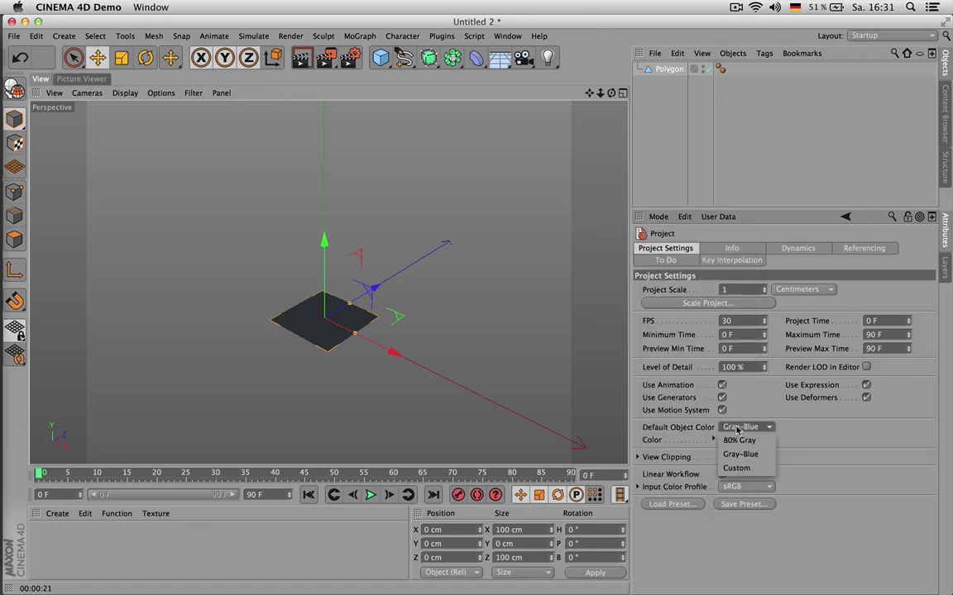
{"action": "left_click", "coordinate": [740, 440]}
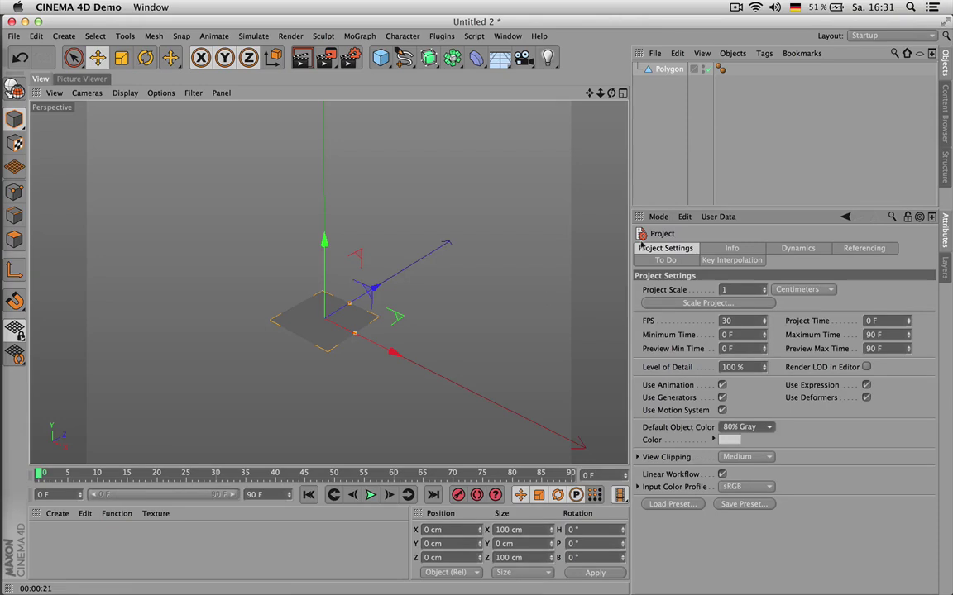
{"action": "left_click_drag", "start_coordinate": [699, 211], "coordinate": [705, 322]}
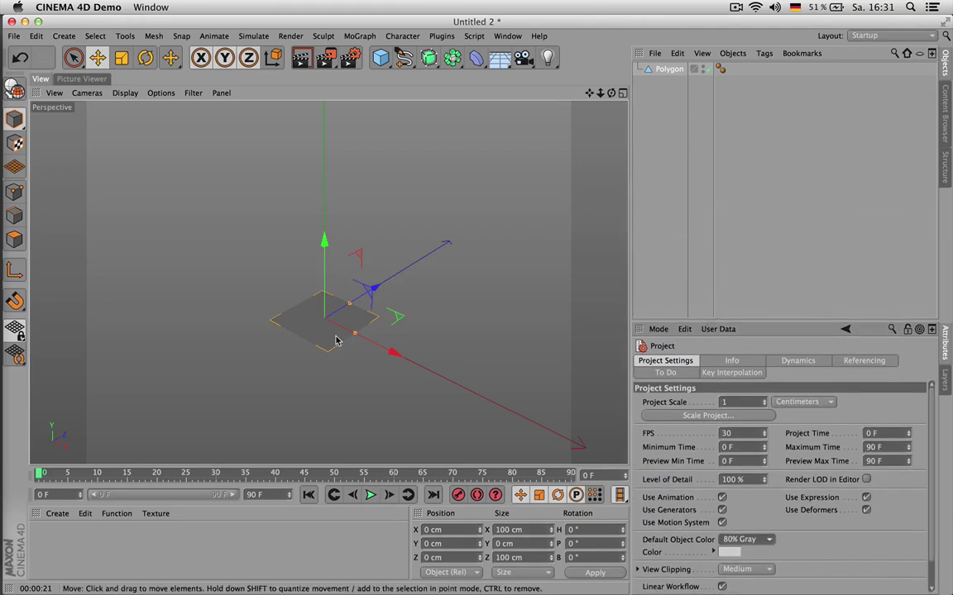
- Set the perspective viewport's shading to Gouraud Shading (Lines)
{"action": "scroll", "coordinate": [320, 339], "scroll_direction": "up", "scroll_amount": 2}
{"action": "scroll", "coordinate": [320, 339], "scroll_direction": "up", "scroll_amount": 1}
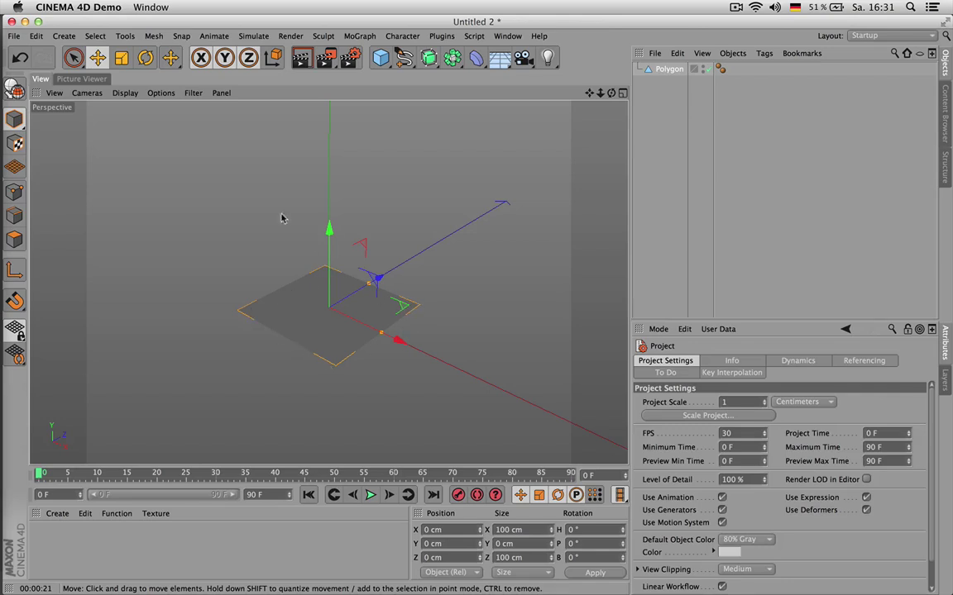
{"action": "left_click", "coordinate": [125, 94]}
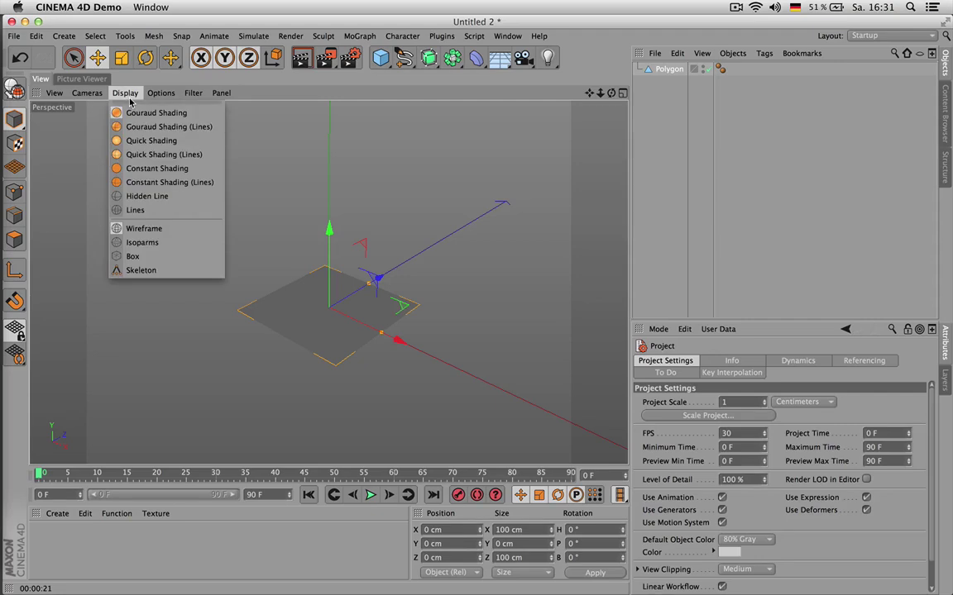
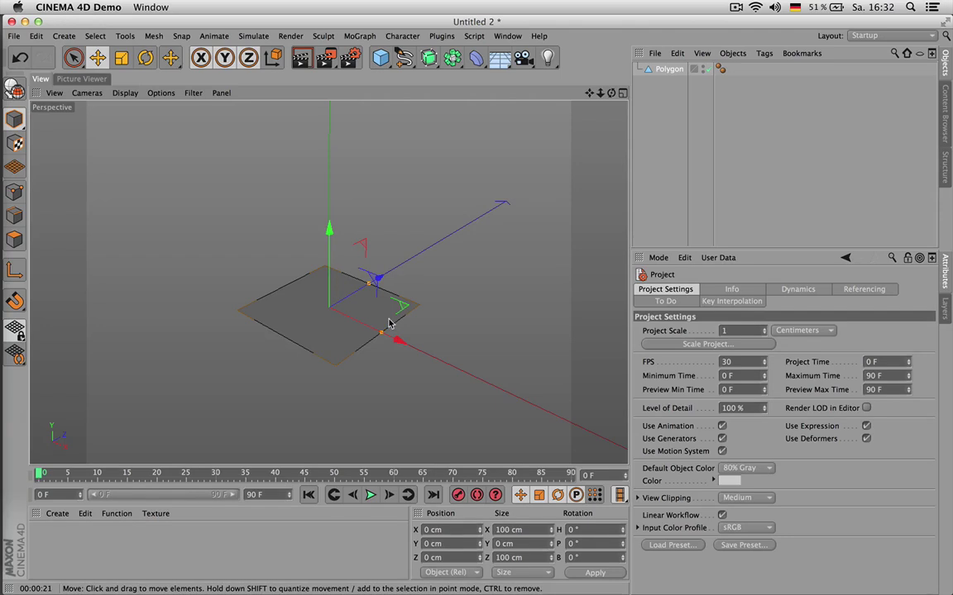
- In the perspective viewport's HUD settings, enable total objects, points, edges and polygons, plus selected points, edges and polygons
{"action": "left_click", "coordinate": [664, 259]}
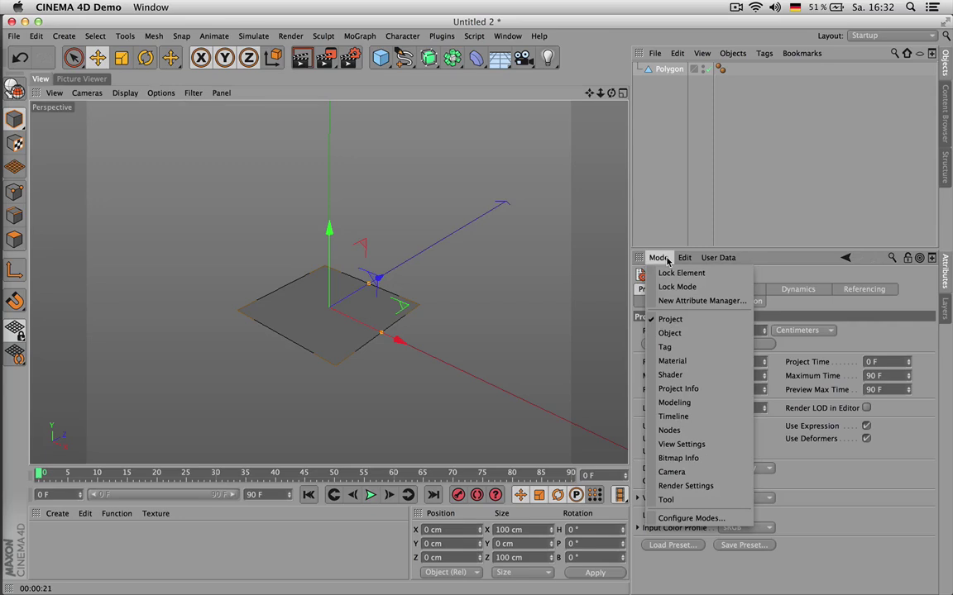
{"action": "left_click", "coordinate": [691, 447]}
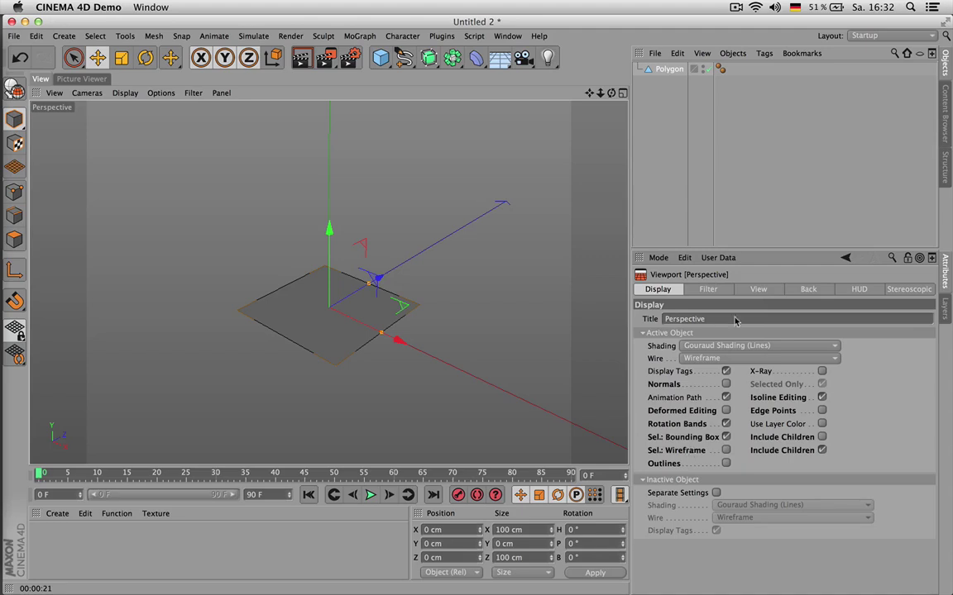
{"action": "left_click_drag", "start_coordinate": [780, 249], "coordinate": [778, 198]}
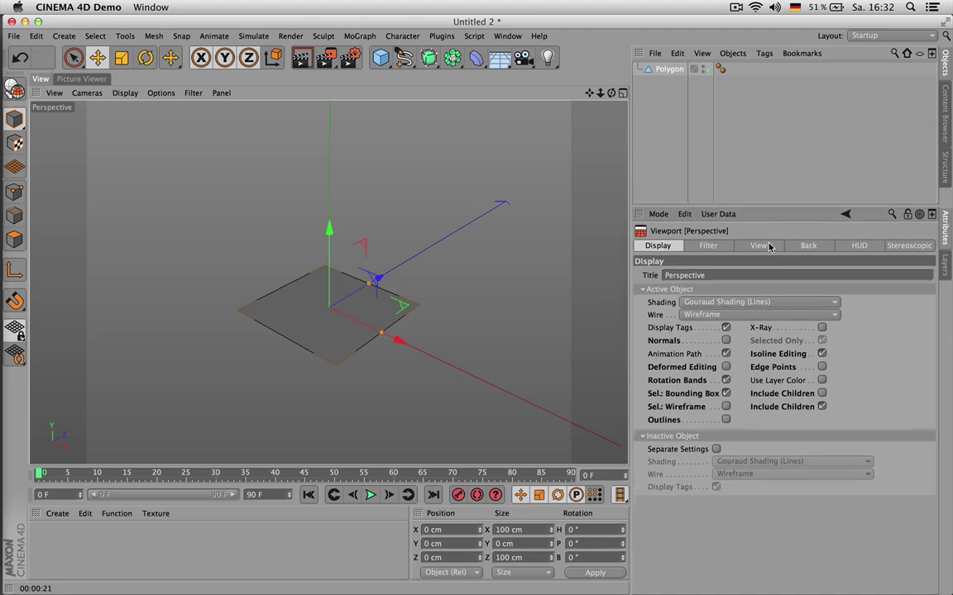
{"action": "left_click", "coordinate": [769, 246]}
{"action": "left_click", "coordinate": [808, 245]}
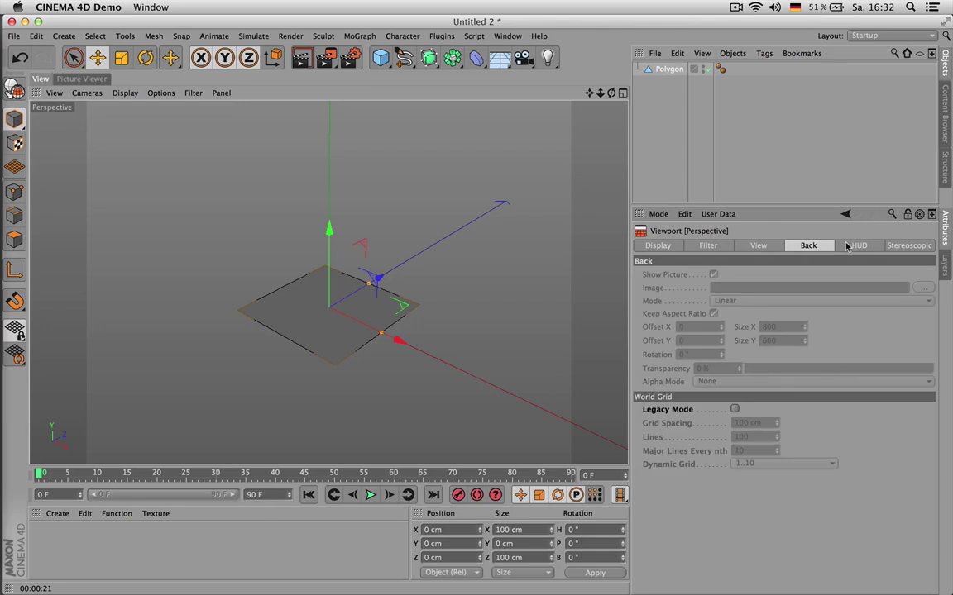
{"action": "left_click", "coordinate": [857, 246]}
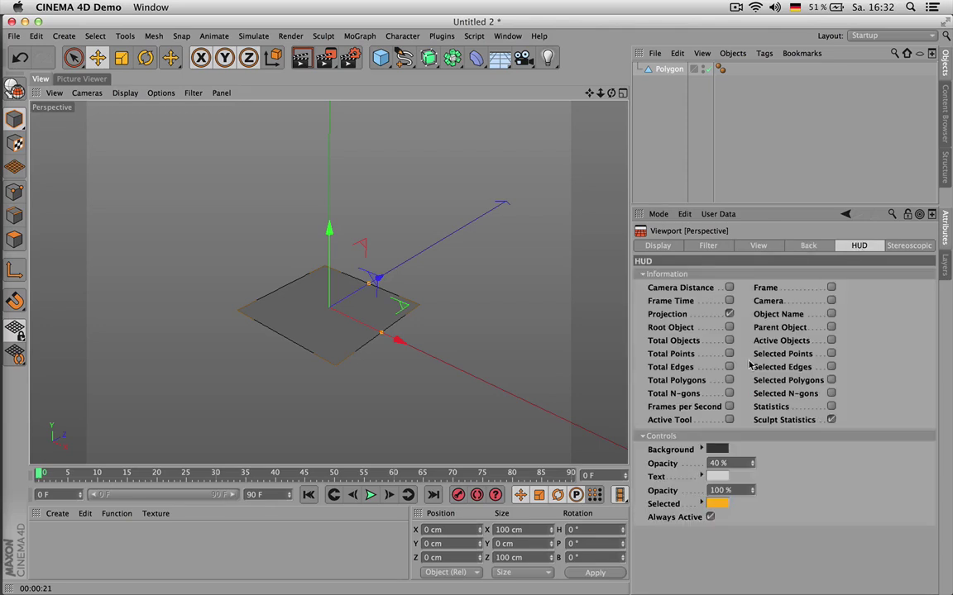
{"action": "left_click", "coordinate": [728, 341]}
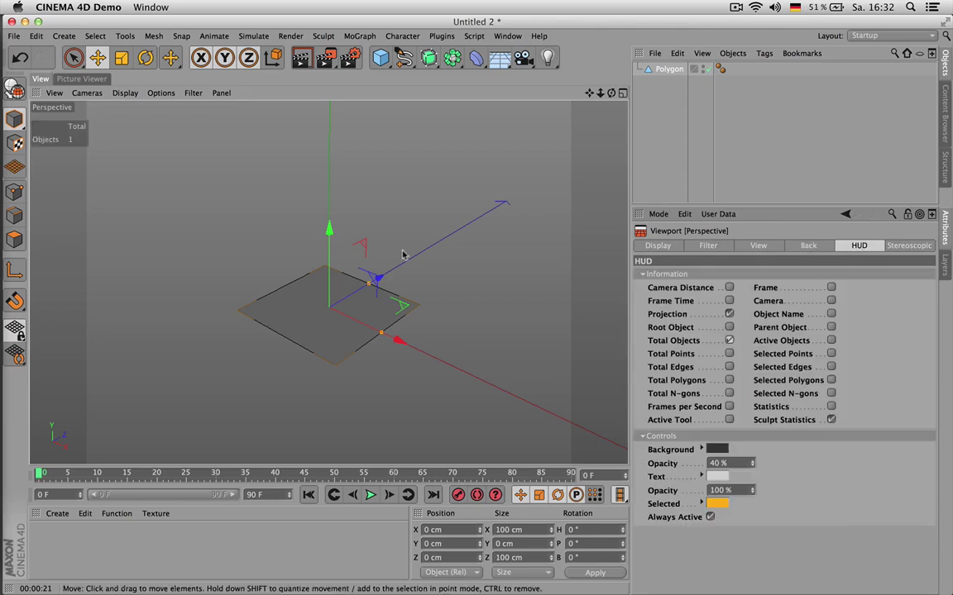
{"action": "left_click", "coordinate": [728, 354]}
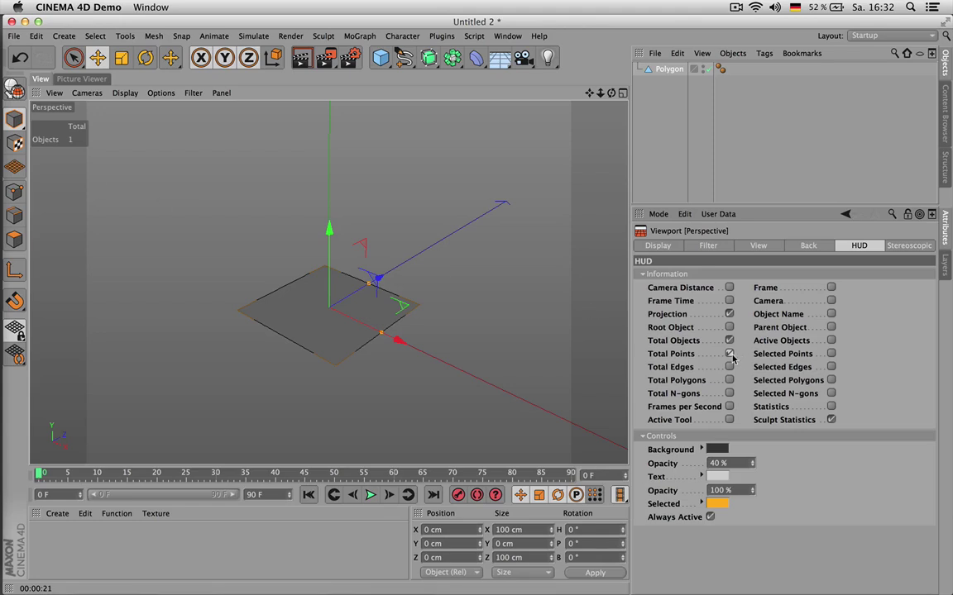
{"action": "left_click", "coordinate": [729, 367]}
{"action": "left_click", "coordinate": [728, 380]}
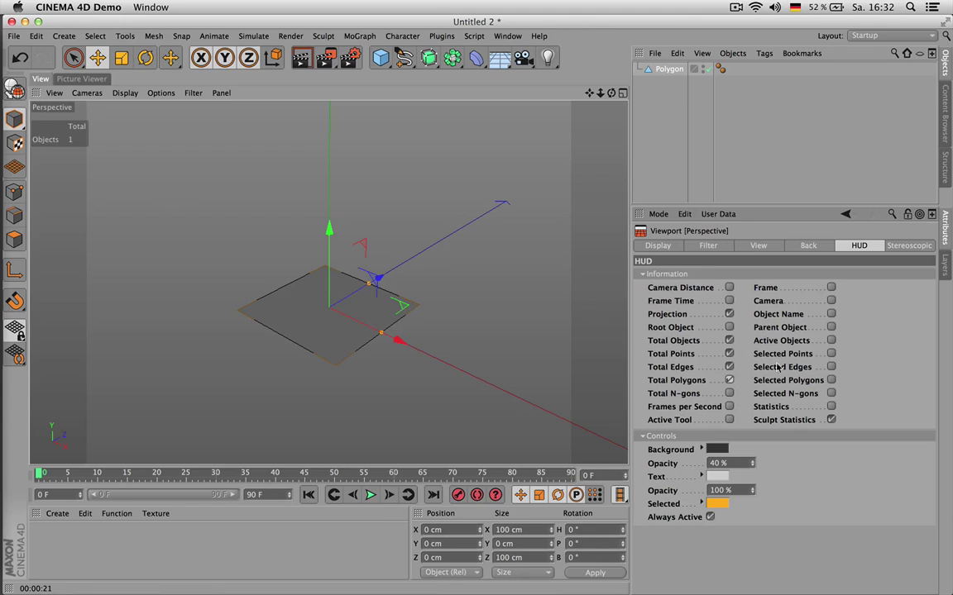
{"action": "left_click", "coordinate": [832, 354]}
{"action": "left_click", "coordinate": [832, 368]}
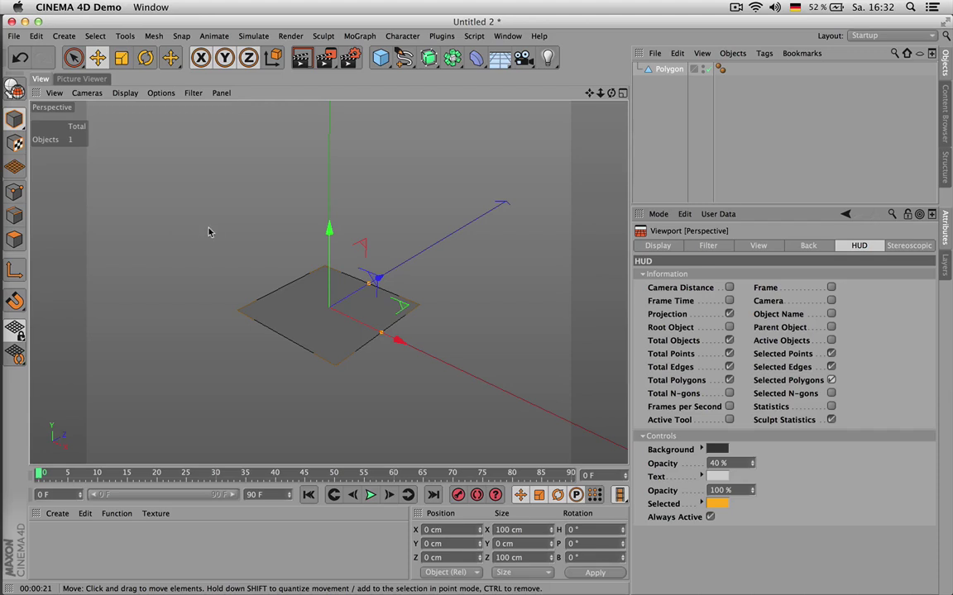
- Convert the Polygon primitive into an editable polygonal object and activate point mode
{"action": "left_click", "coordinate": [672, 71]}
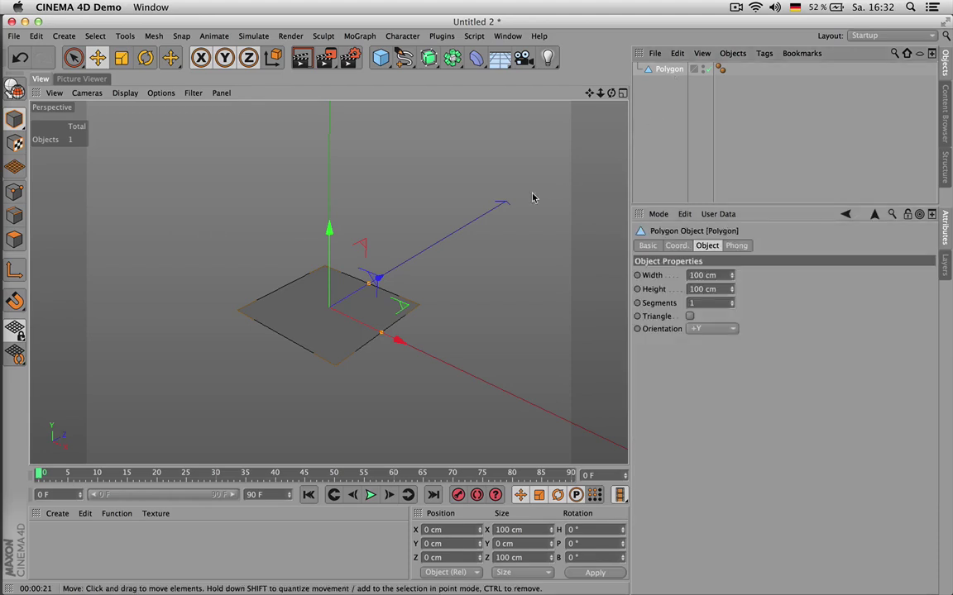
{"action": "left_click", "coordinate": [15, 89]}
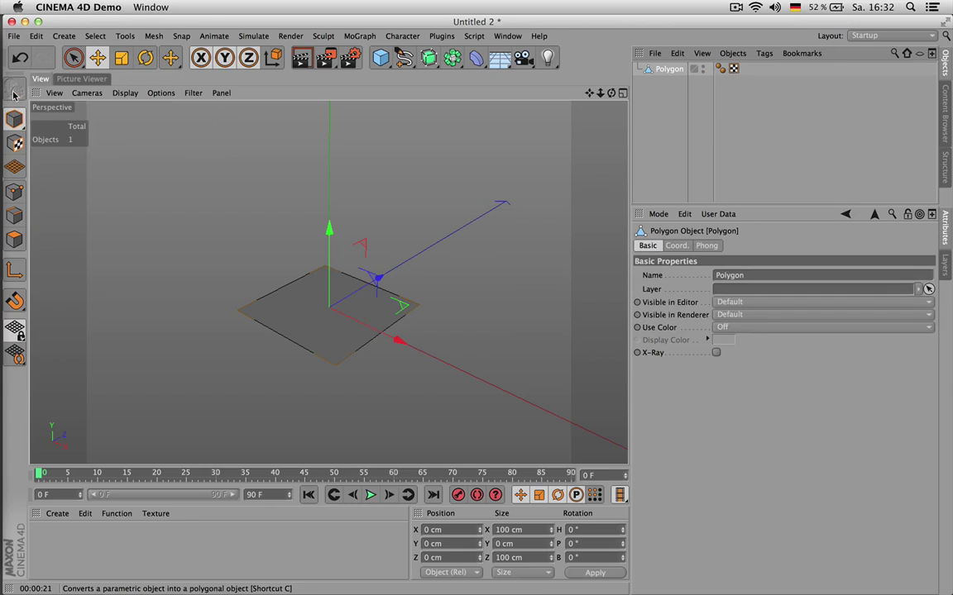
{"action": "left_click", "coordinate": [15, 191]}
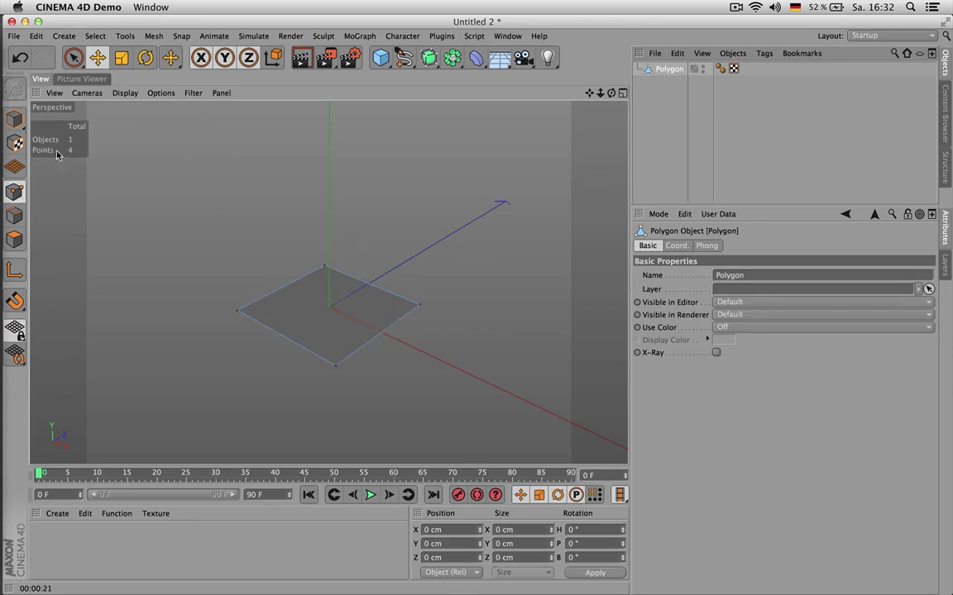
- Use Live Selection on the polygon's rear corner point and on the overlapping corner points on its positive X side, seen edge-on
{"action": "left_click", "coordinate": [73, 57]}
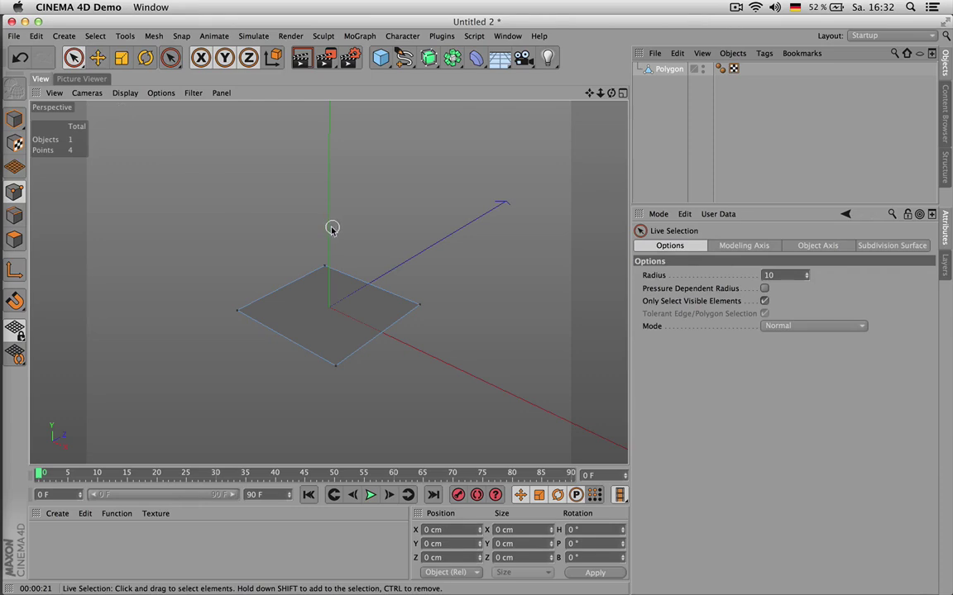
{"action": "left_click", "coordinate": [325, 267]}
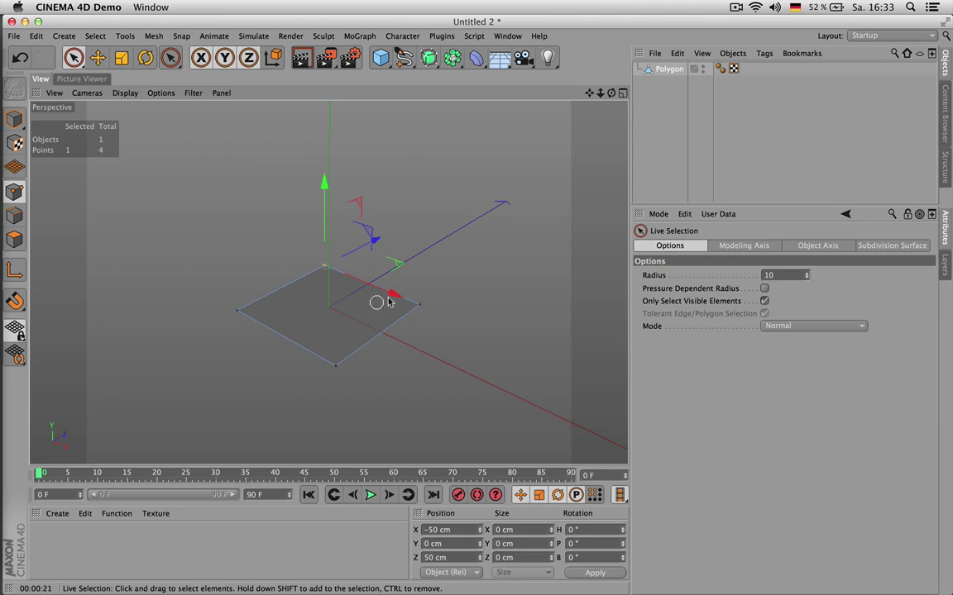
{"action": "mouse_move", "coordinate": [612, 94]}
{"action": "left_mouse_down"}
{"action": "mouse_move", "coordinate": [645, 58]}
{"action": "mouse_move", "coordinate": [613, 65]}
{"action": "mouse_move", "coordinate": [612, 88]}
{"action": "left_mouse_up"}
{"action": "left_click", "coordinate": [446, 247]}
{"action": "left_click_drag", "start_coordinate": [447, 247], "coordinate": [420, 317]}
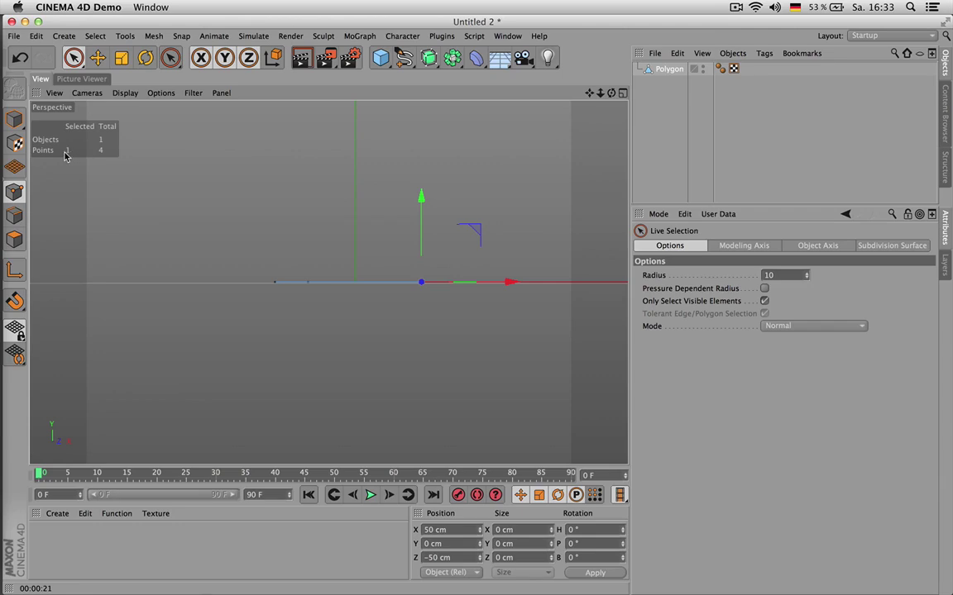
- Select both corner points on the polygon's positive X side, with the polygon seen from above at an angle
{"action": "left_click_drag", "start_coordinate": [613, 94], "coordinate": [584, 106]}
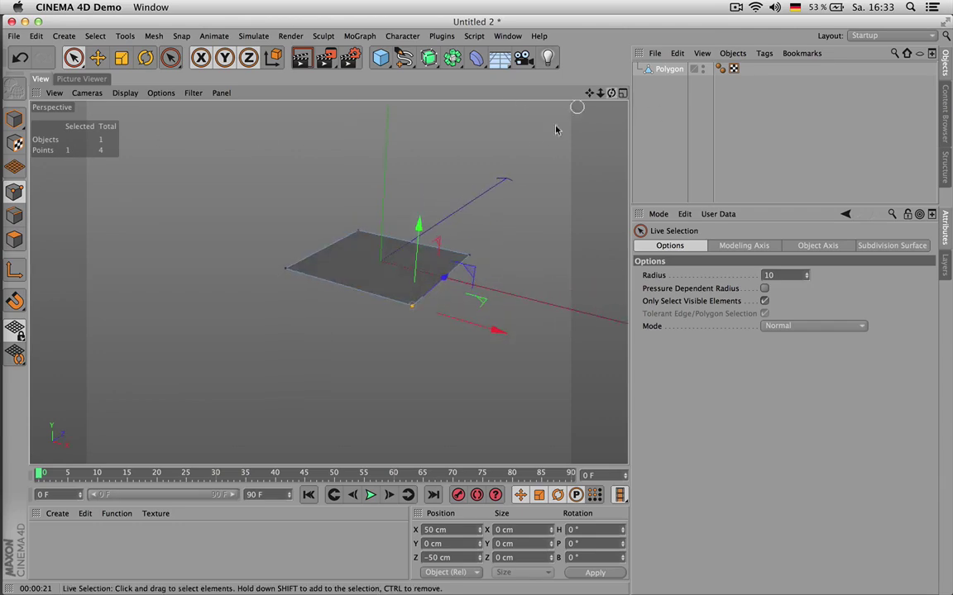
{"action": "left_click_drag", "start_coordinate": [473, 251], "coordinate": [389, 320]}
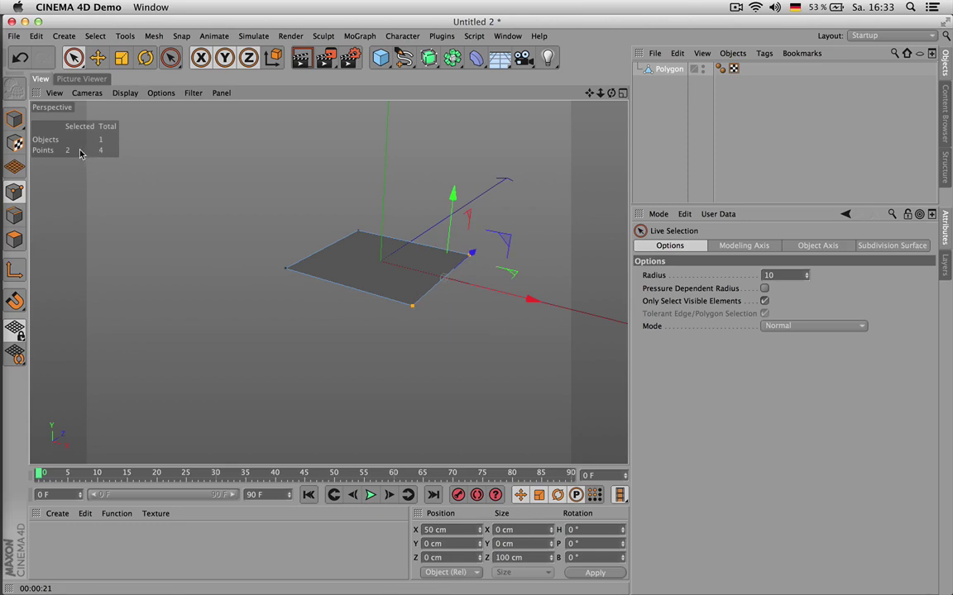
- Activate edge mode and select the polygon's edge on the negative X side
{"action": "left_click_drag", "start_coordinate": [590, 93], "coordinate": [559, 121]}
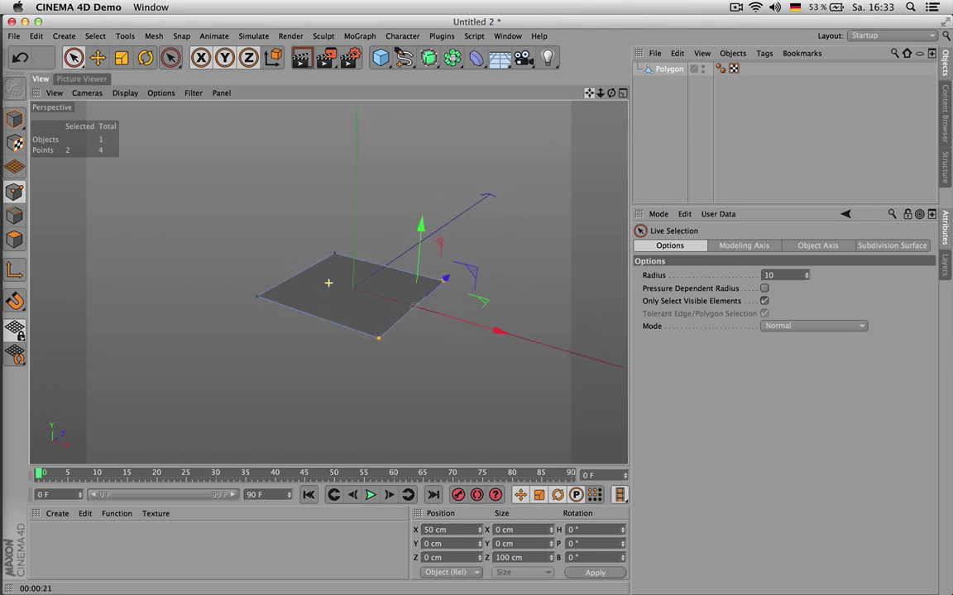
{"action": "left_click", "coordinate": [20, 216]}
{"action": "left_click", "coordinate": [306, 273]}
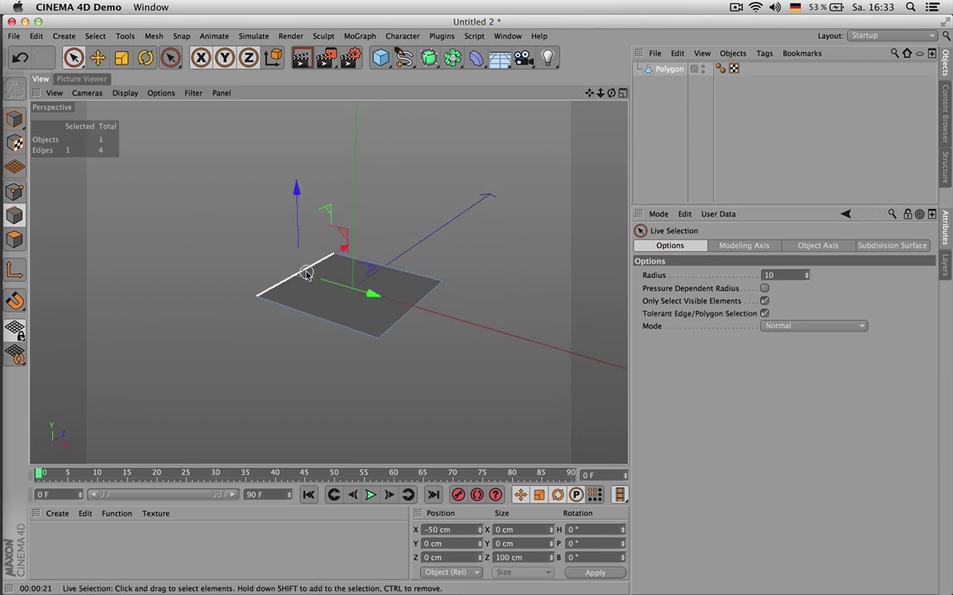
- Select the polygon's front and rear edges, and cycle through point, edge and polygon modes
{"action": "mouse_move", "coordinate": [389, 239]}
{"action": "left_mouse_down"}
{"action": "mouse_move", "coordinate": [351, 309]}
{"action": "mouse_move", "coordinate": [320, 330]}
{"action": "left_mouse_up"}
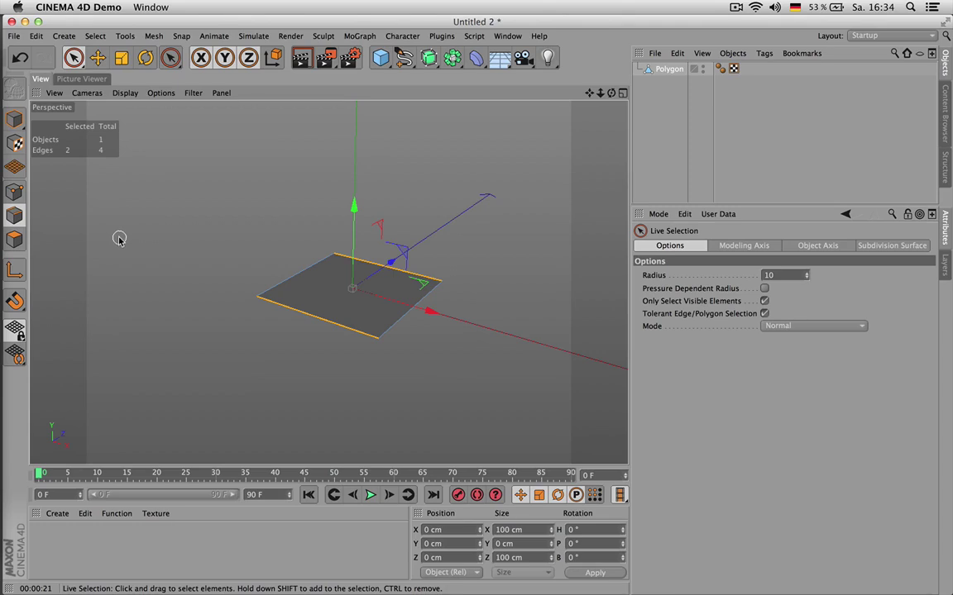
{"action": "left_click", "coordinate": [14, 192]}
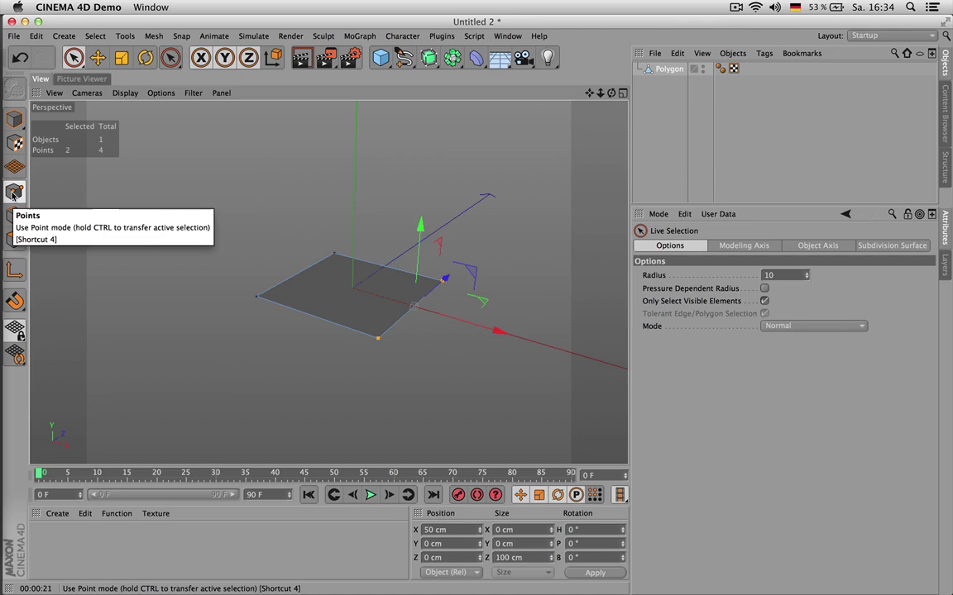
{"action": "left_click", "coordinate": [16, 215]}
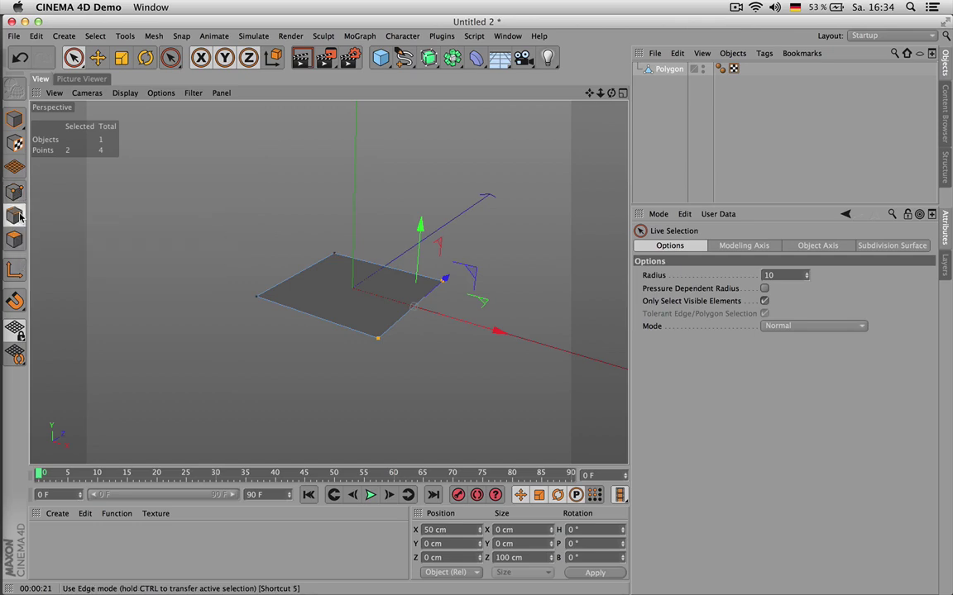
{"action": "left_click", "coordinate": [16, 239]}
{"action": "left_click", "coordinate": [15, 193]}
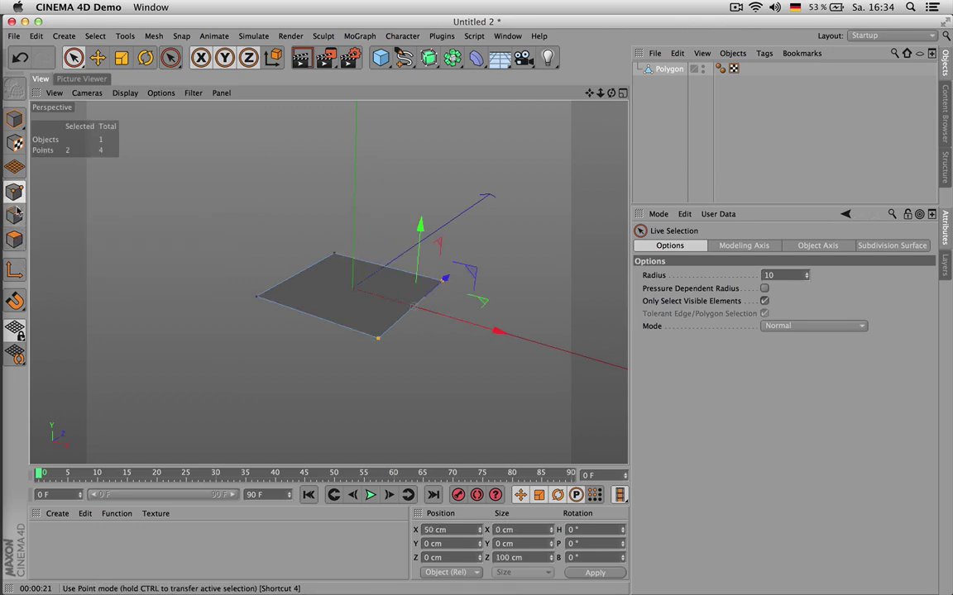
{"action": "left_click", "coordinate": [17, 219]}
{"action": "left_click", "coordinate": [16, 241]}
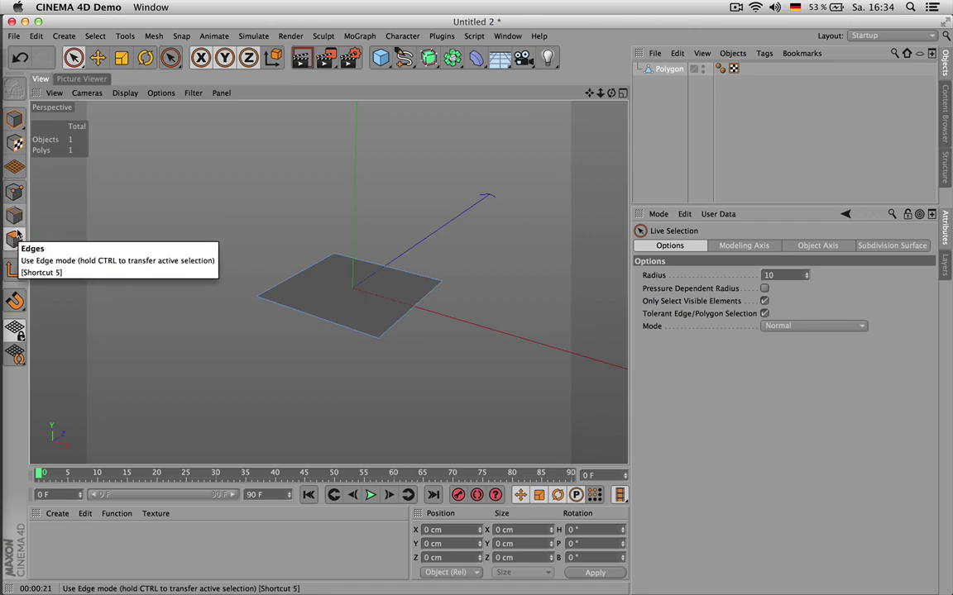
- Activate model mode and switch the selection tool to Rectangle Selection and back to Live Selection
{"action": "left_click", "coordinate": [19, 121]}
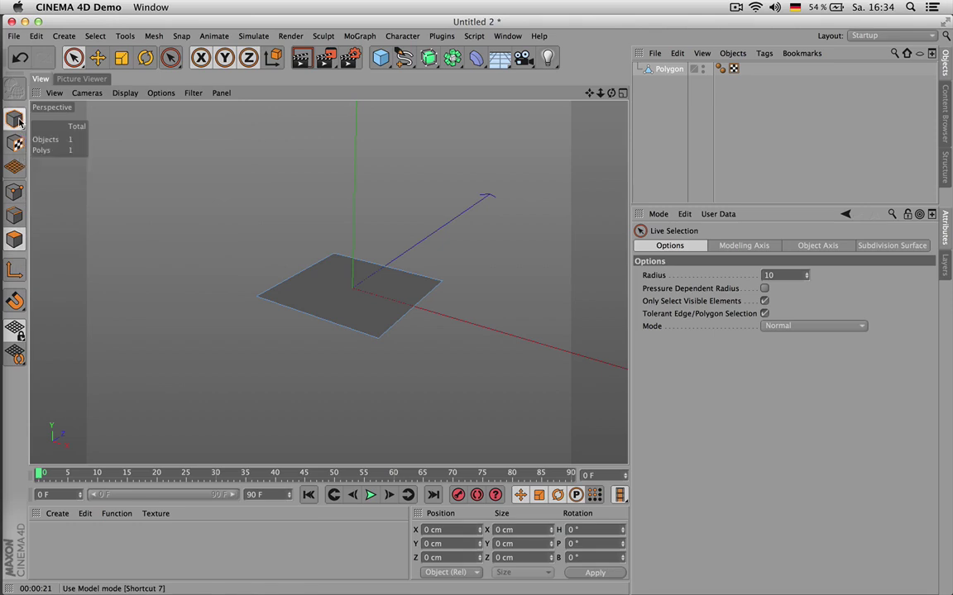
{"action": "left_click", "coordinate": [75, 61]}
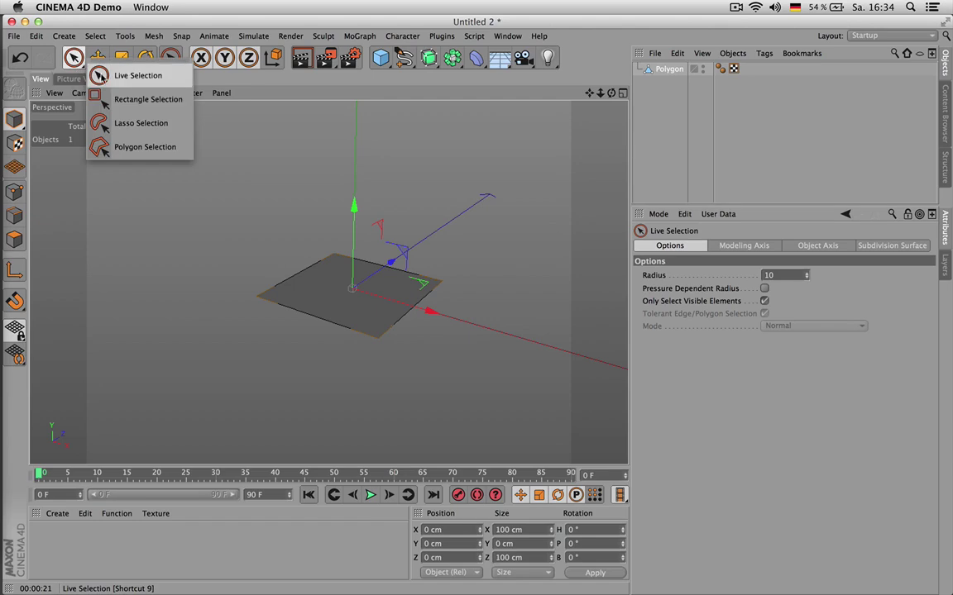
{"action": "left_click", "coordinate": [123, 99]}
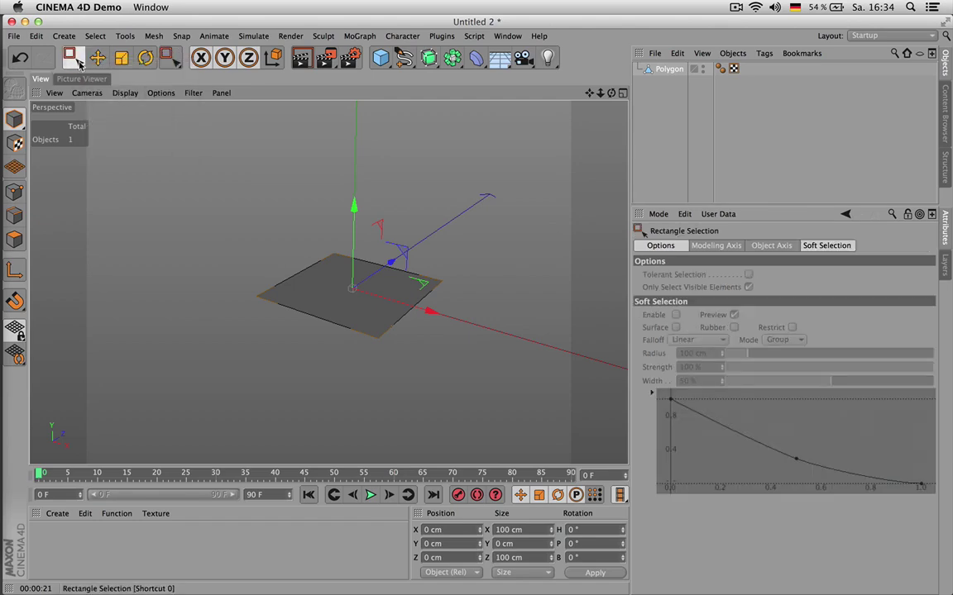
{"action": "left_click", "coordinate": [75, 61]}
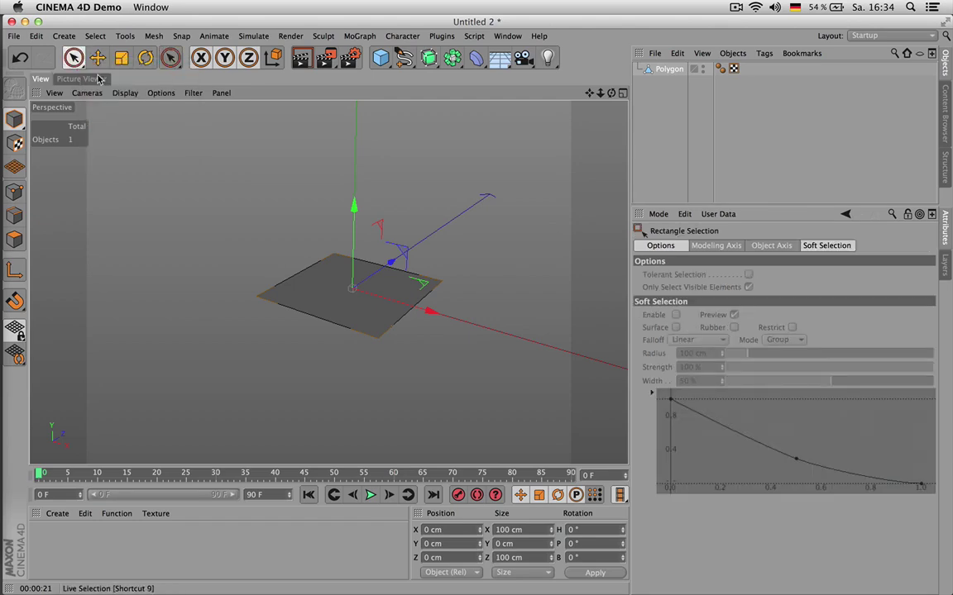
{"action": "left_click", "coordinate": [91, 75]}
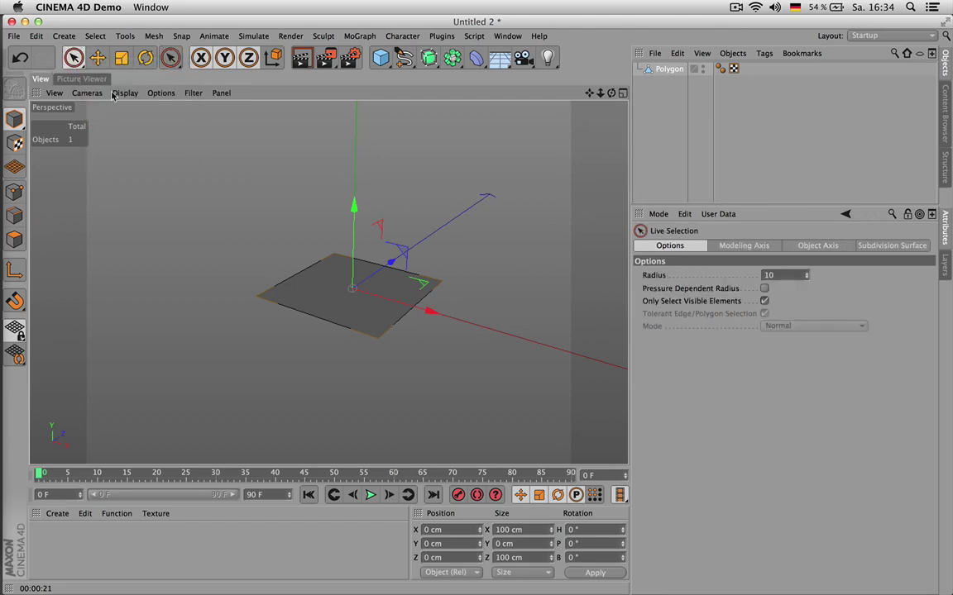
- Delete the editable Polygon object as well as its parametric Polygon primitive, leaving the scene empty
{"action": "left_click", "coordinate": [668, 69]}
{"action": "left_click_drag", "start_coordinate": [611, 92], "coordinate": [612, 109]}
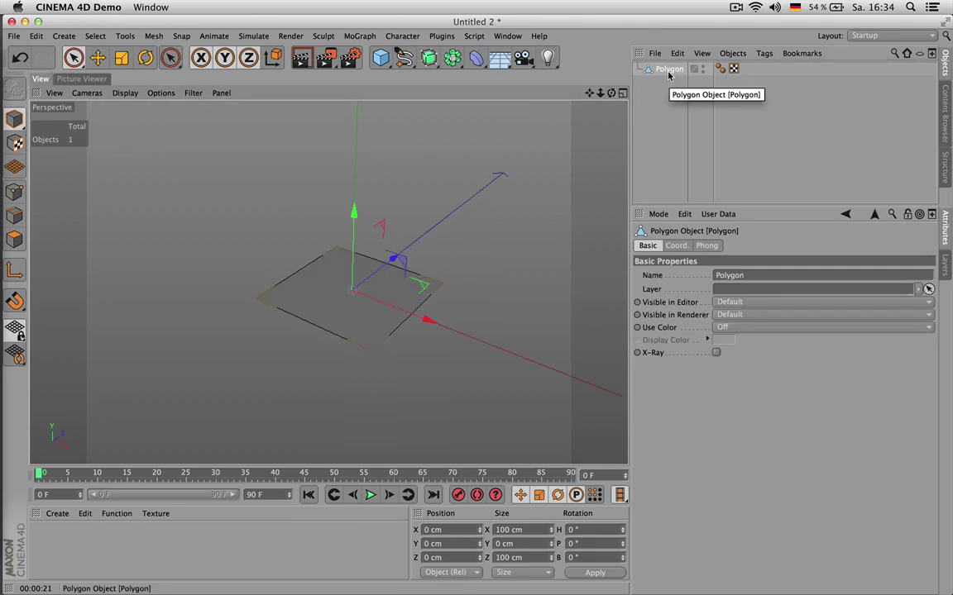
{"action": "key", "text": "Delete"}
{"action": "key", "text": "super+z"}
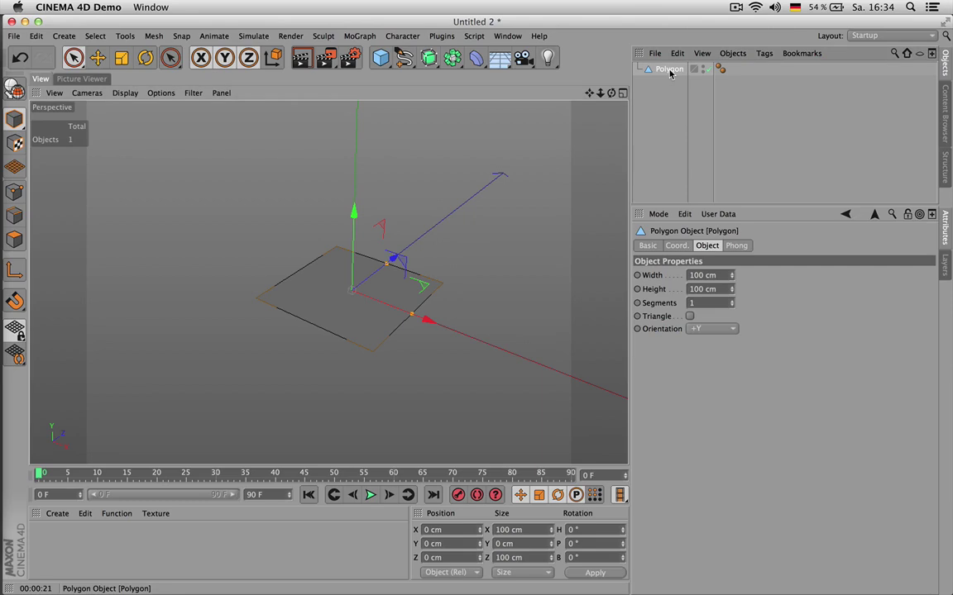
{"action": "key", "text": "Delete"}
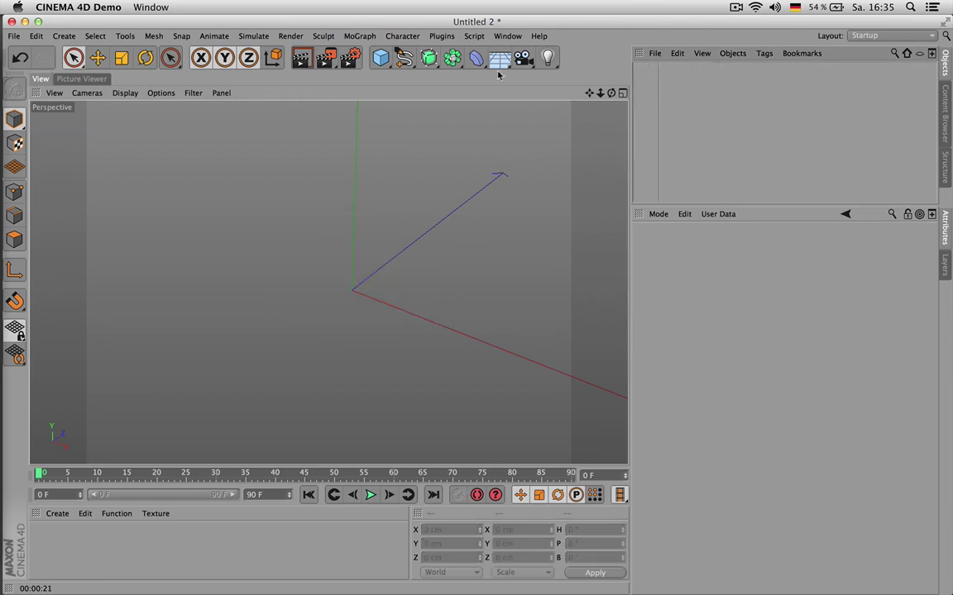
- Add a default Cube primitive to show its shape in the perspective view, and delete it
{"action": "left_click", "coordinate": [380, 64]}
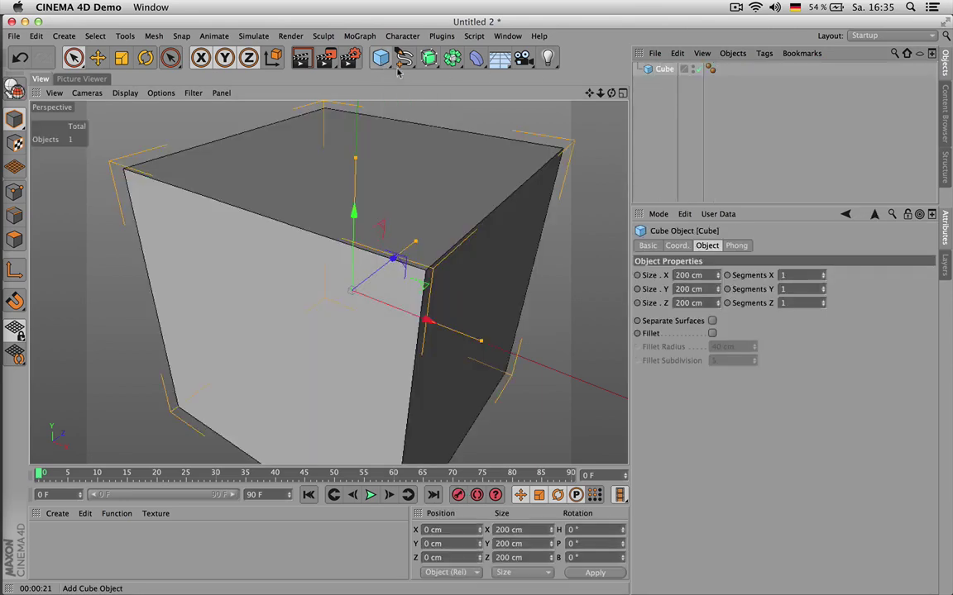
{"action": "scroll", "coordinate": [329, 283], "scroll_direction": "down", "scroll_amount": 3}
{"action": "left_click_drag", "start_coordinate": [600, 94], "coordinate": [609, 50]}
{"action": "left_click_drag", "start_coordinate": [589, 94], "coordinate": [556, 148]}
{"action": "scroll", "coordinate": [451, 219], "scroll_direction": "up", "scroll_amount": 3}
{"action": "left_click_drag", "start_coordinate": [328, 282], "coordinate": [327, 282], "text": "alt"}
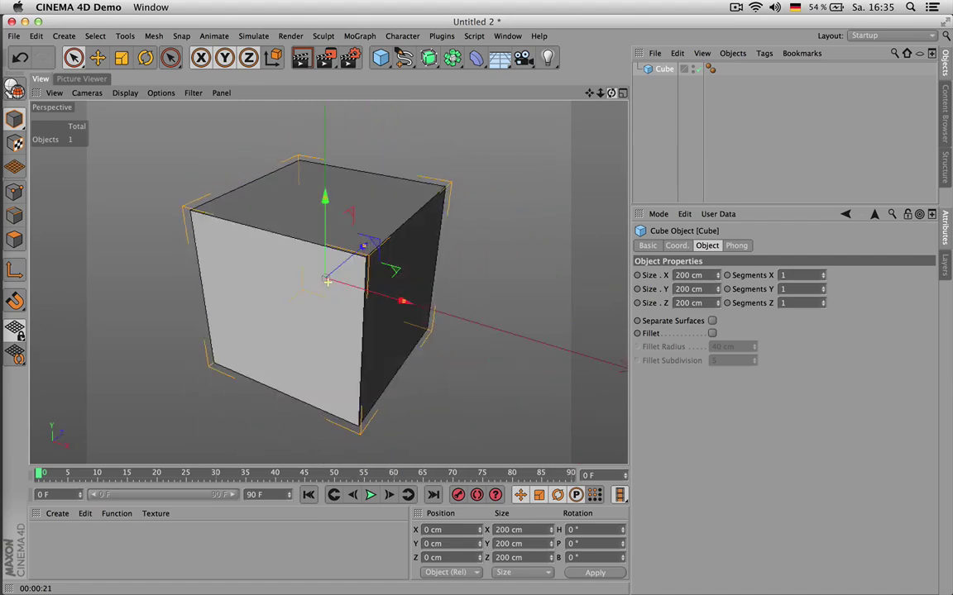
{"action": "key", "text": "Delete"}
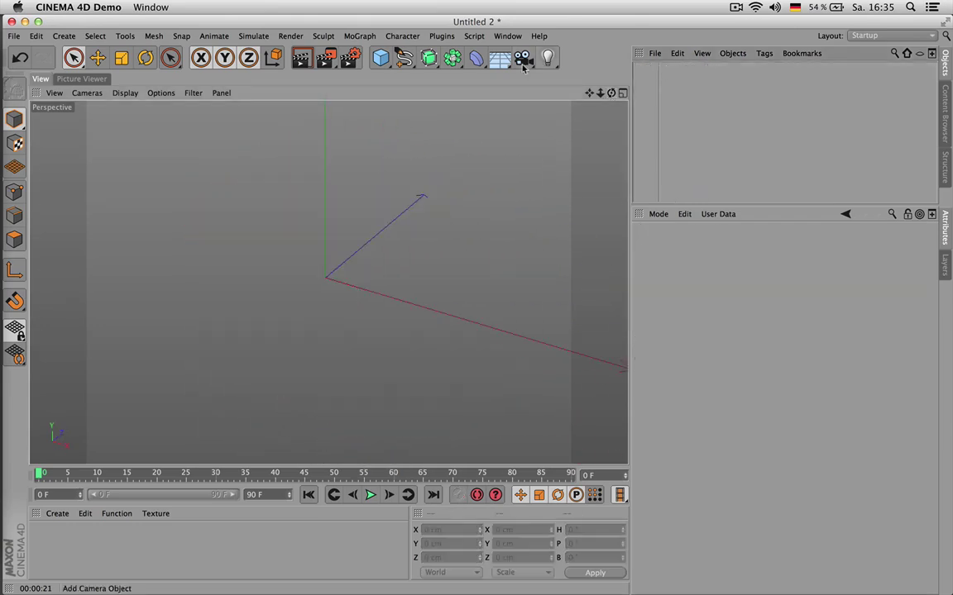
- Add a Polygon primitive as an editable object and extrude its face upward by about 65 cm, finishing in model mode
{"action": "key", "text": "p"}
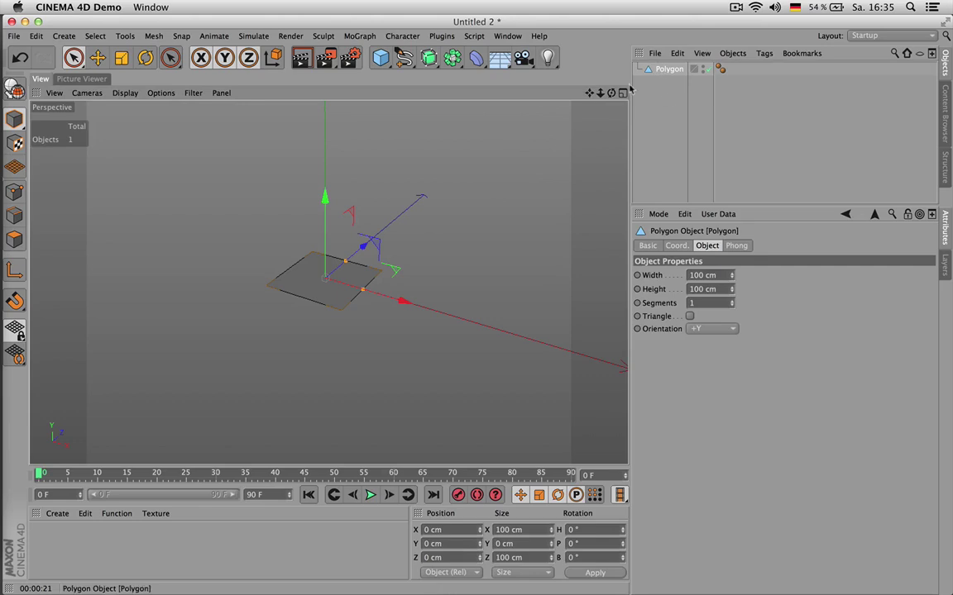
{"action": "key", "text": "c"}
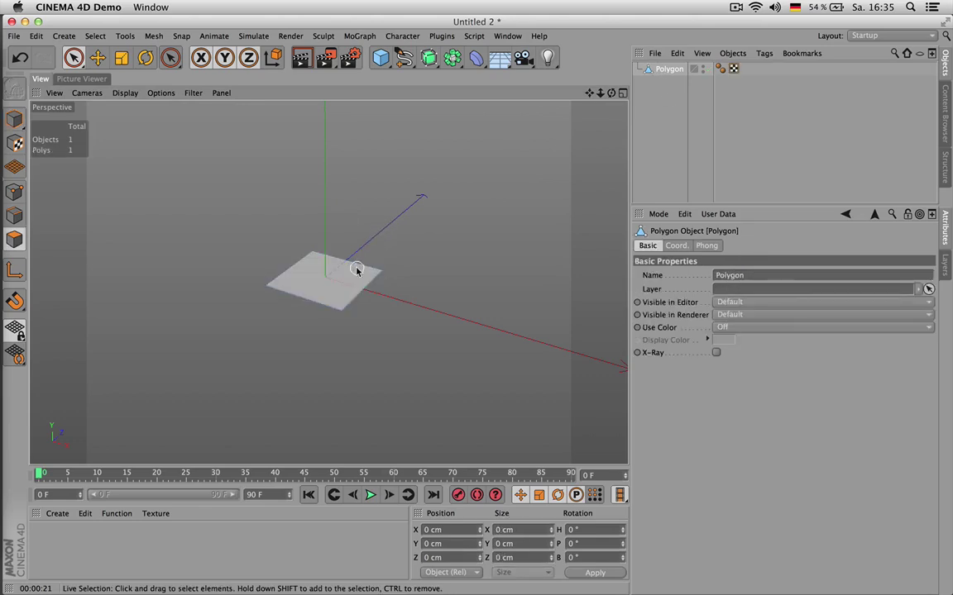
{"action": "left_click", "coordinate": [356, 270]}
{"action": "key", "text": "d"}
{"action": "left_click_drag", "start_coordinate": [418, 234], "coordinate": [476, 234]}
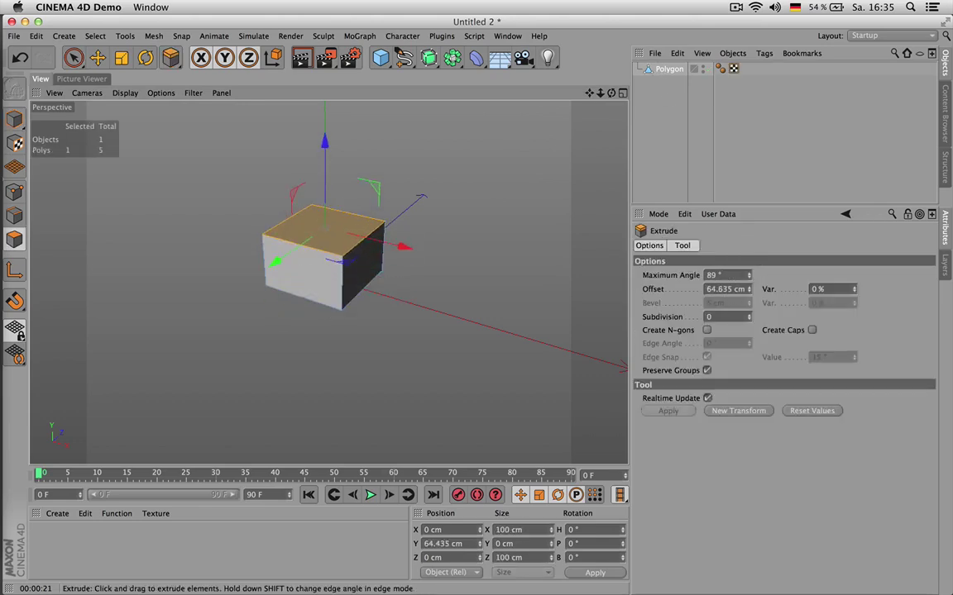
{"action": "left_click", "coordinate": [14, 118]}
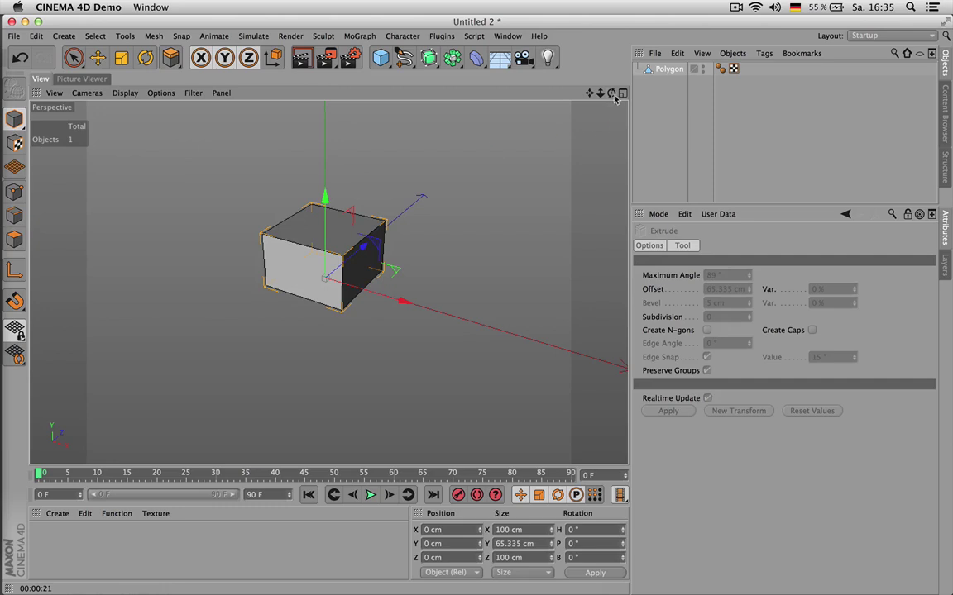
- Select the box's upper corner point at negative X and negative Z in point mode, and open its Y position for editing
{"action": "left_click_drag", "start_coordinate": [610, 97], "coordinate": [610, 149]}
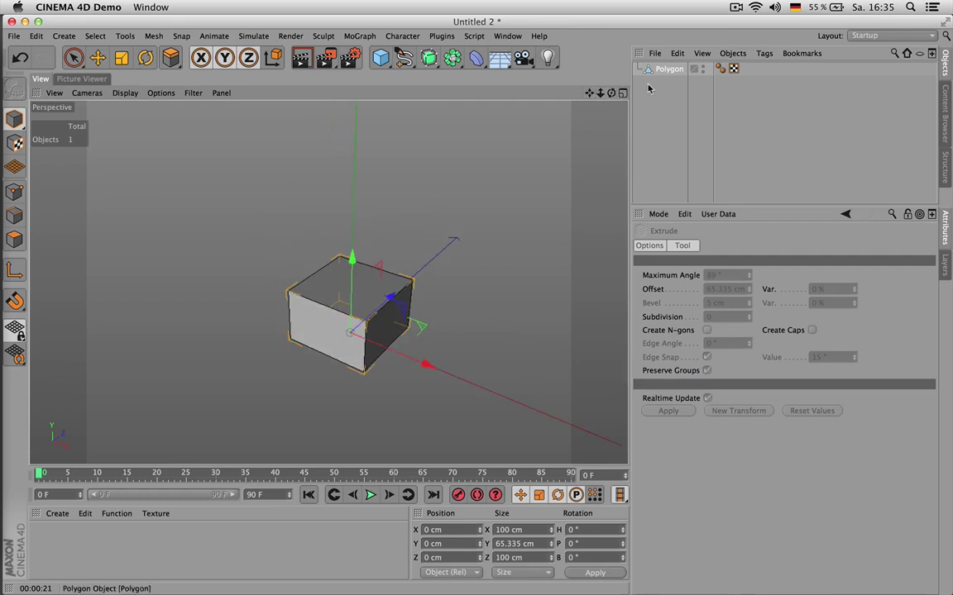
{"action": "scroll", "coordinate": [447, 233], "scroll_direction": "up", "scroll_amount": 2}
{"action": "scroll", "coordinate": [447, 233], "scroll_direction": "up", "scroll_amount": 1}
{"action": "left_click_drag", "start_coordinate": [591, 93], "coordinate": [656, 12]}
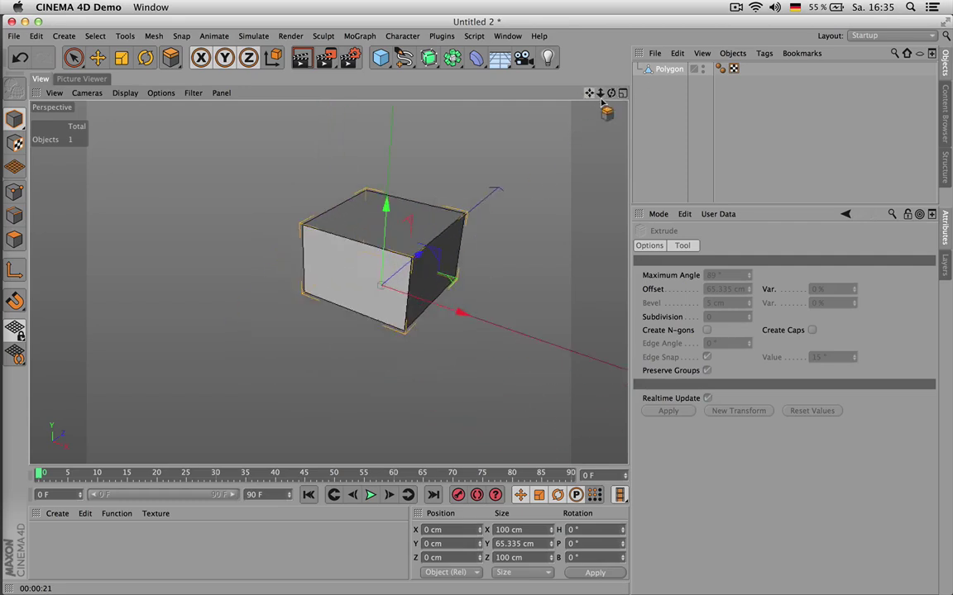
{"action": "scroll", "coordinate": [596, 106], "scroll_direction": "up", "scroll_amount": 2}
{"action": "mouse_move", "coordinate": [611, 93]}
{"action": "left_mouse_down"}
{"action": "mouse_move", "coordinate": [615, 69]}
{"action": "mouse_move", "coordinate": [596, 87]}
{"action": "left_mouse_up"}
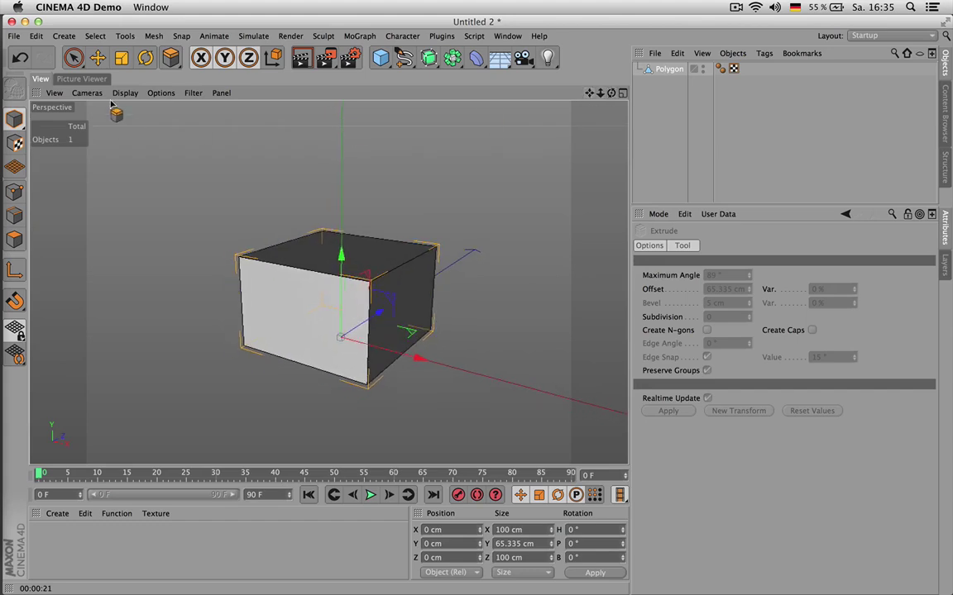
{"action": "left_click", "coordinate": [74, 57]}
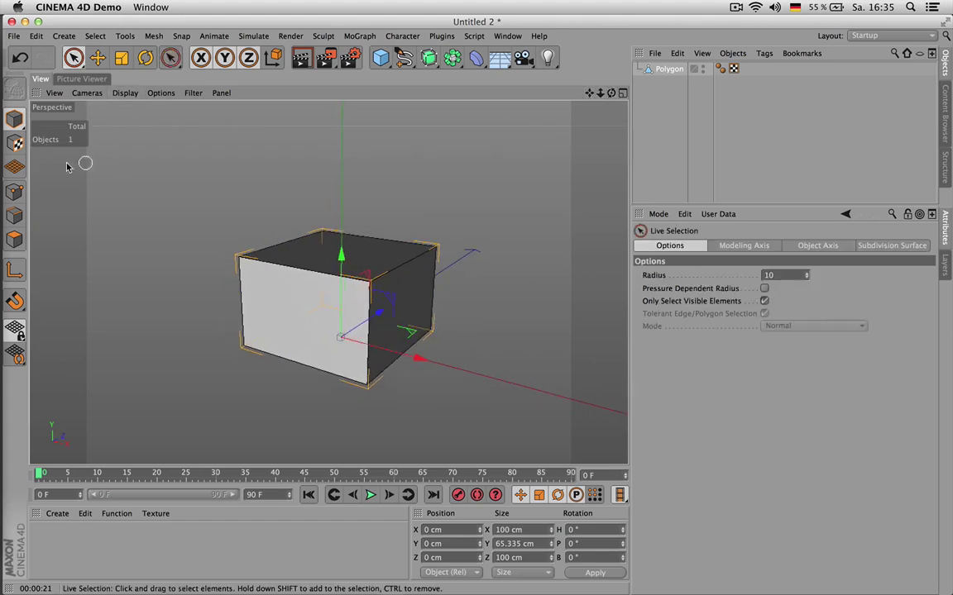
{"action": "left_click", "coordinate": [14, 191]}
{"action": "left_click", "coordinate": [678, 69]}
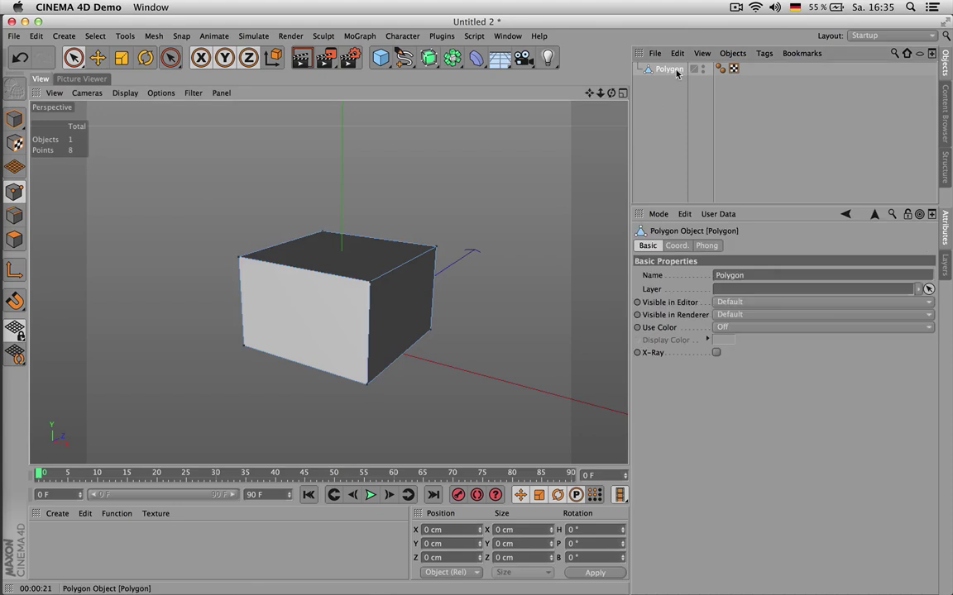
{"action": "left_click", "coordinate": [238, 261]}
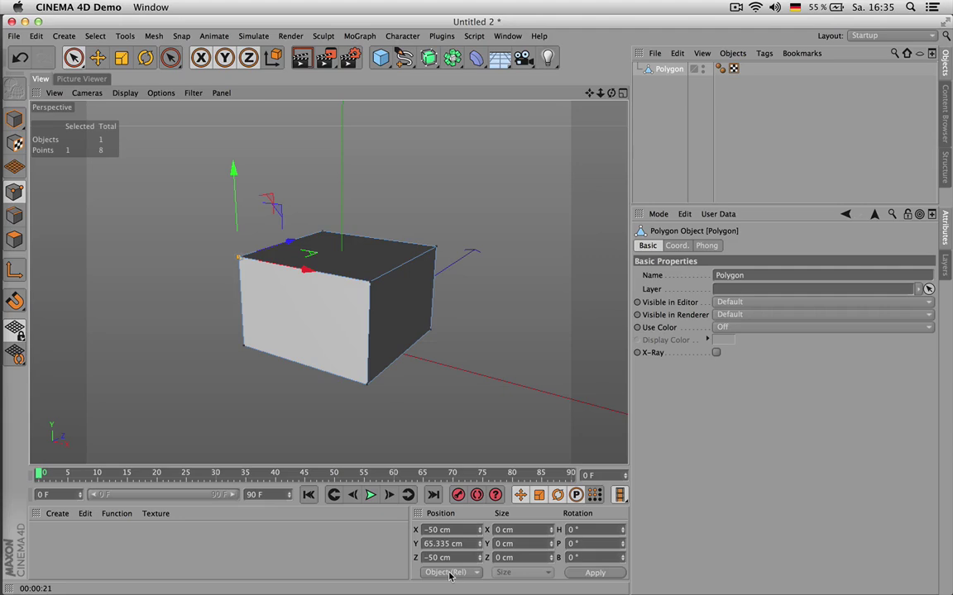
{"action": "left_click_drag", "start_coordinate": [424, 545], "coordinate": [456, 543]}
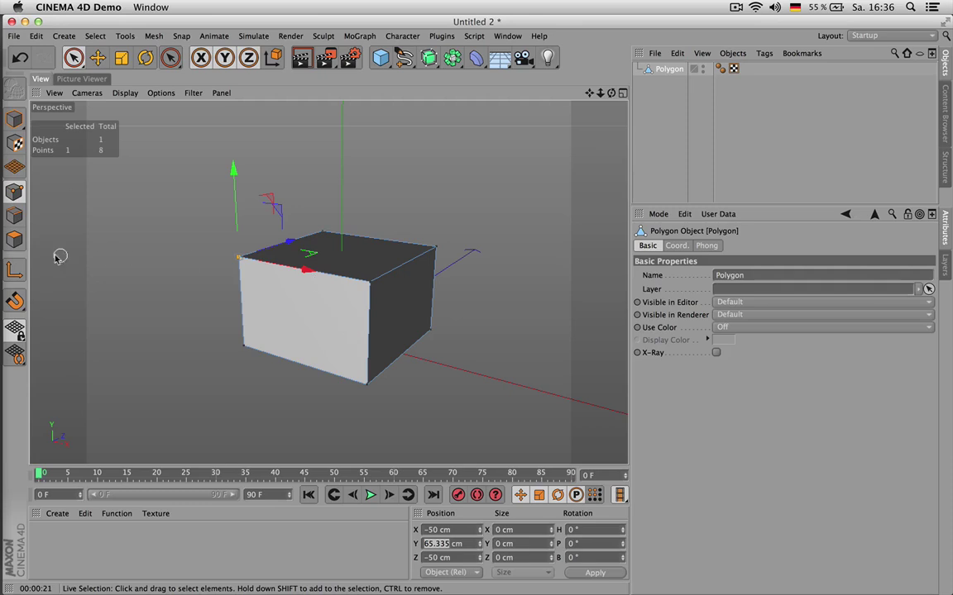
- Select the box's top face in polygon mode and set its Y position to 60 cm
{"action": "left_click", "coordinate": [14, 239]}
{"action": "left_click", "coordinate": [355, 248]}
{"action": "left_click", "coordinate": [444, 544]}
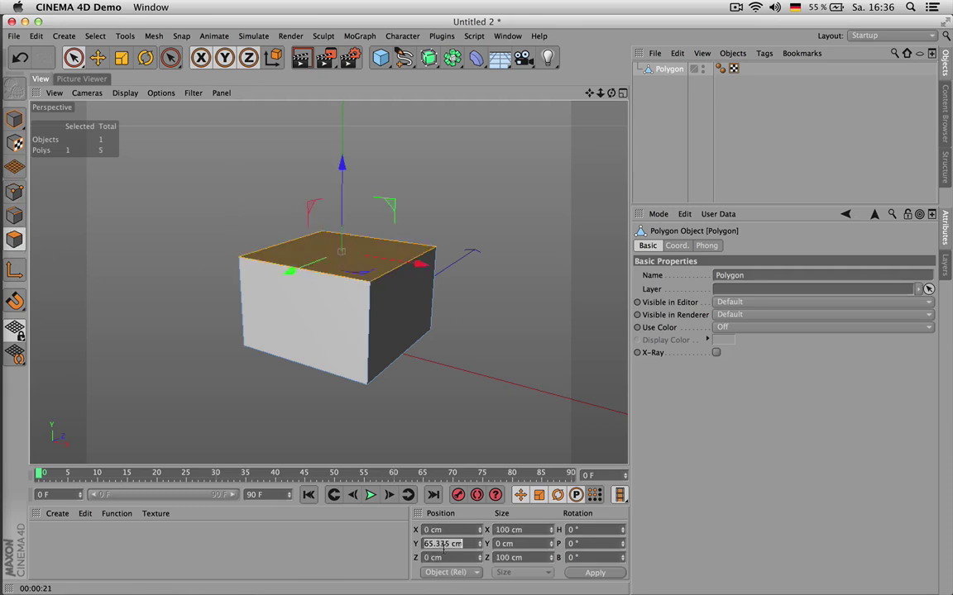
{"action": "type", "text": "60"}
{"action": "key", "text": "Return"}
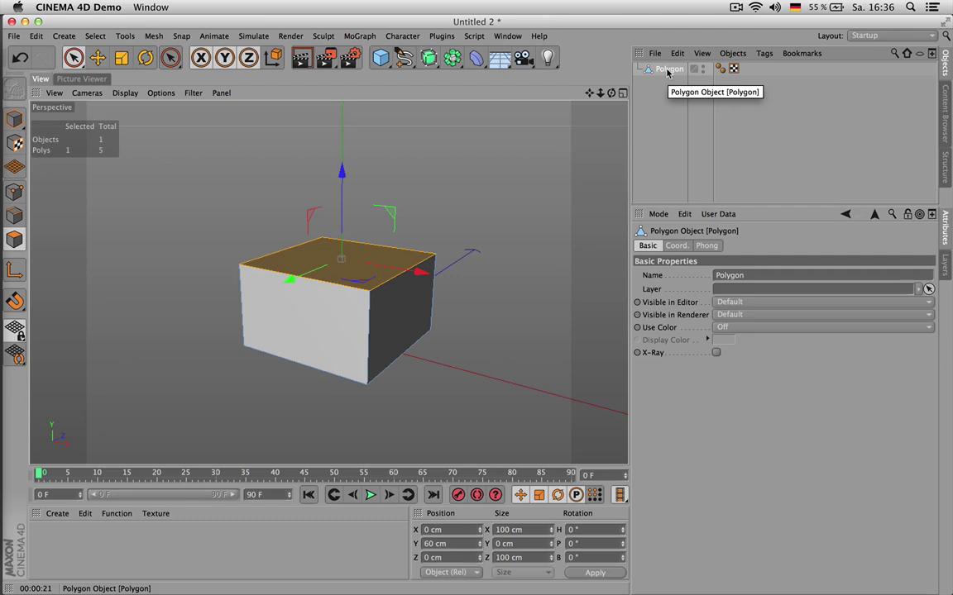
- Replace the extruded box with a new Polygon primitive converted to an editable object, and activate edge mode
{"action": "key", "text": "Delete"}
{"action": "left_click_drag", "start_coordinate": [611, 95], "coordinate": [617, 98]}
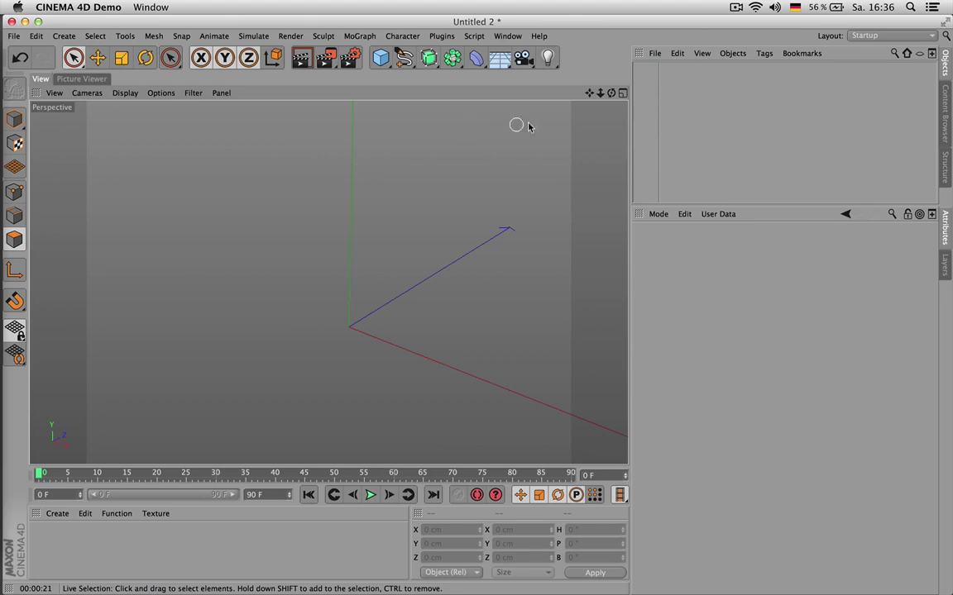
{"action": "key", "text": "super+z"}
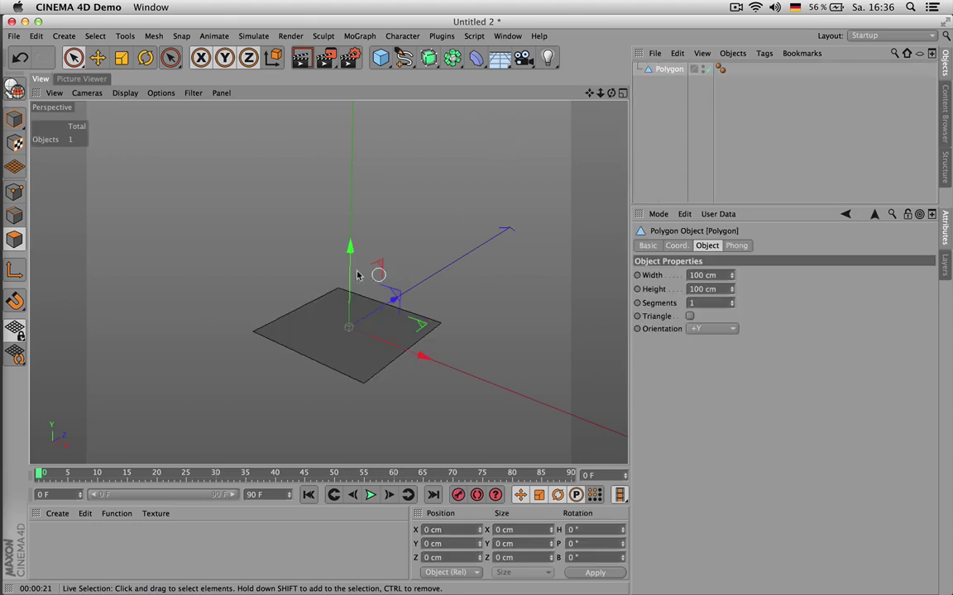
{"action": "left_click", "coordinate": [14, 82]}
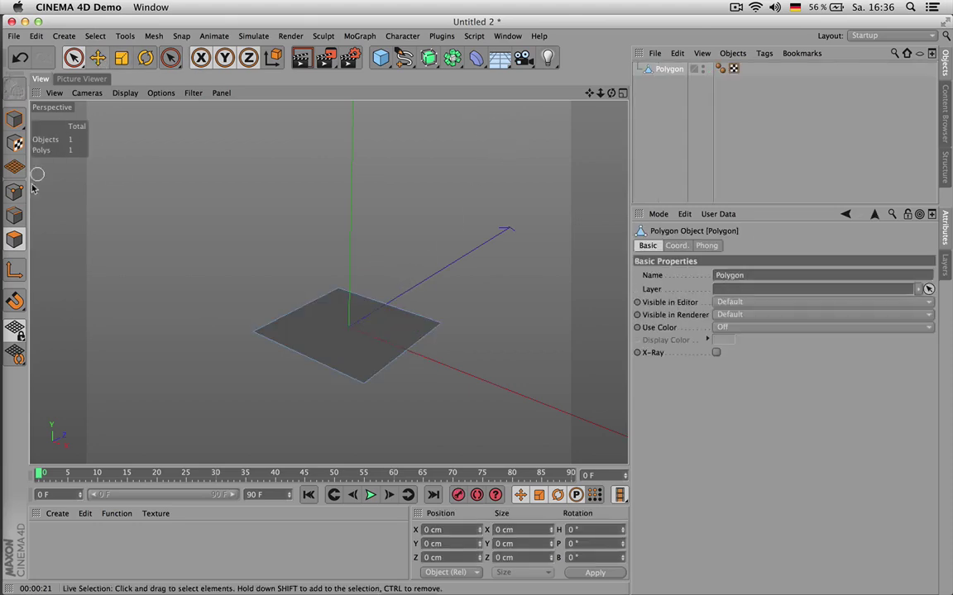
{"action": "key", "text": "Return"}
{"action": "key", "text": "Return"}
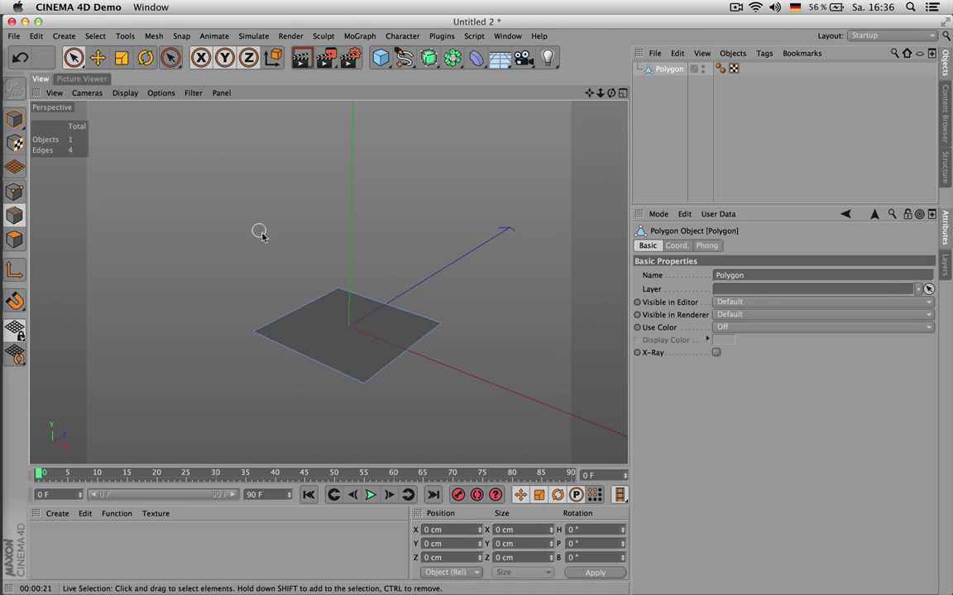
- Ring-select the polygon's front and rear edges and divide them using Edge Cut with a subdivision of 4
{"action": "key", "text": "u"}
{"action": "key", "text": "b"}
{"action": "left_click", "coordinate": [396, 308]}
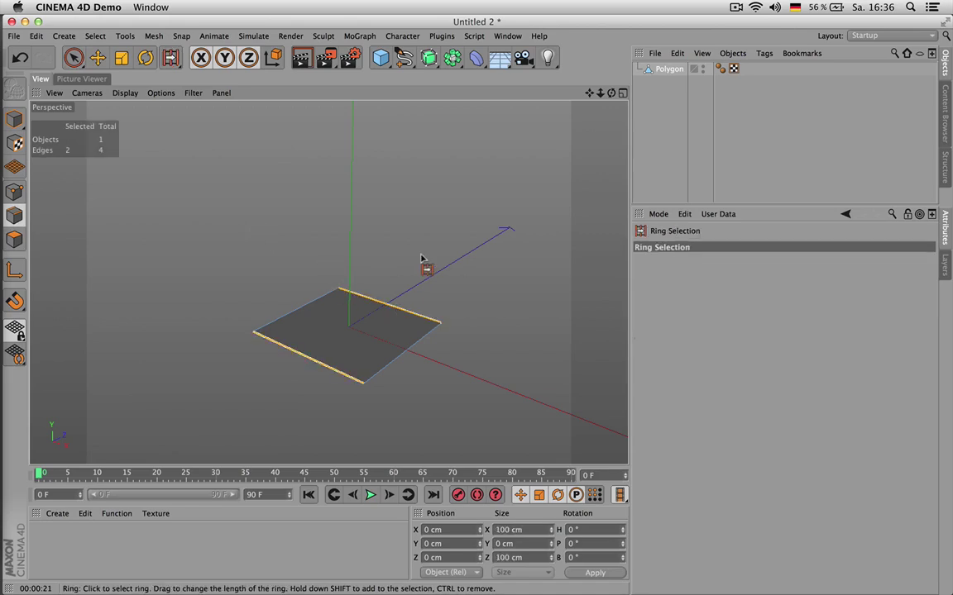
{"action": "key", "text": "m"}
{"action": "key", "text": "f"}
{"action": "left_click", "coordinate": [420, 260]}
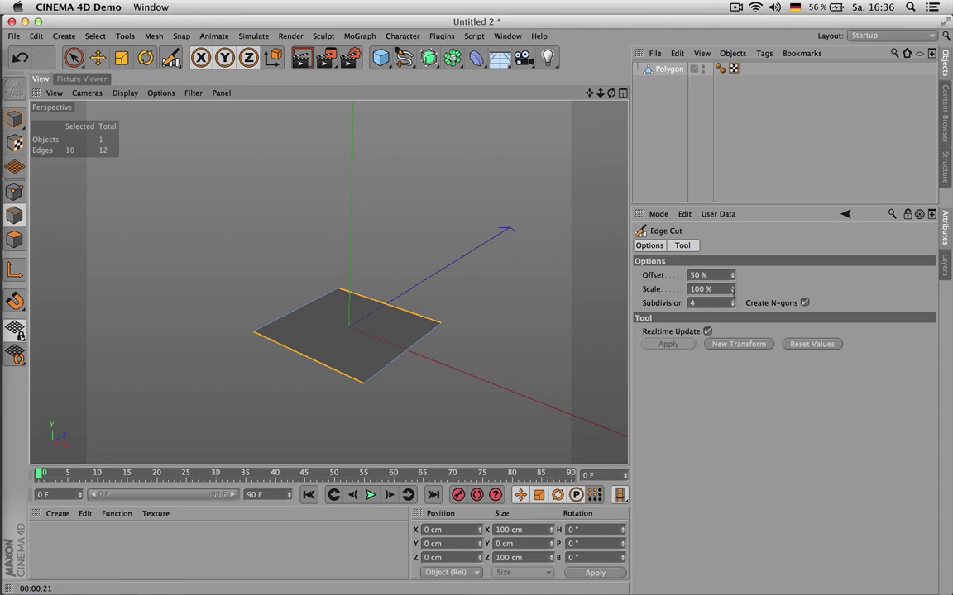
- Turn off Create N-gons for the Edge Cut, and undo the cut on the polygon
{"action": "left_click", "coordinate": [804, 303]}
{"action": "scroll", "coordinate": [339, 361], "scroll_direction": "up", "scroll_amount": 2}
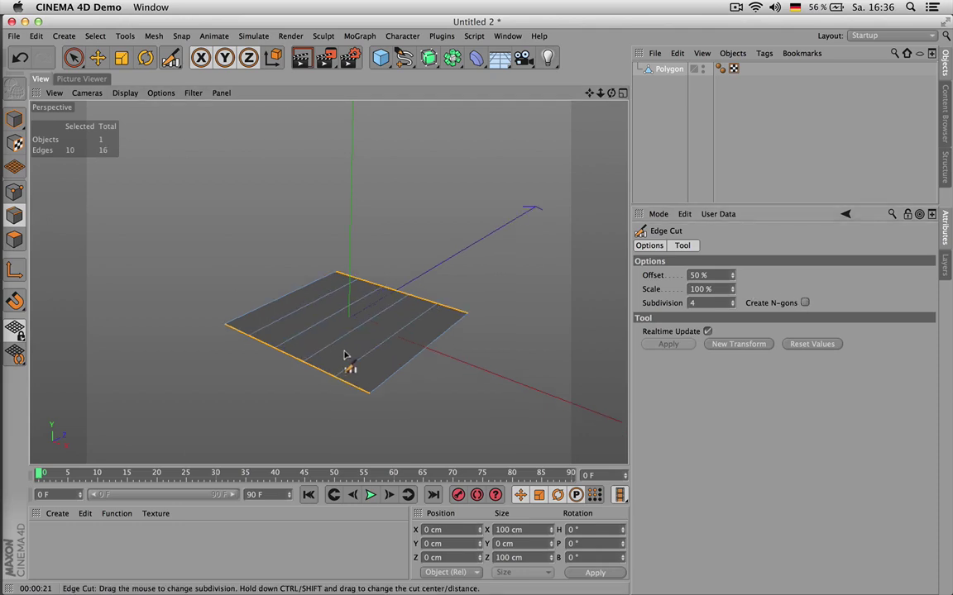
{"action": "key", "text": "super+z"}
- Select the flat polygon in polygon mode using Live Selection
{"action": "key", "text": "Return"}
{"action": "key", "text": "space"}
{"action": "left_click", "coordinate": [357, 332]}
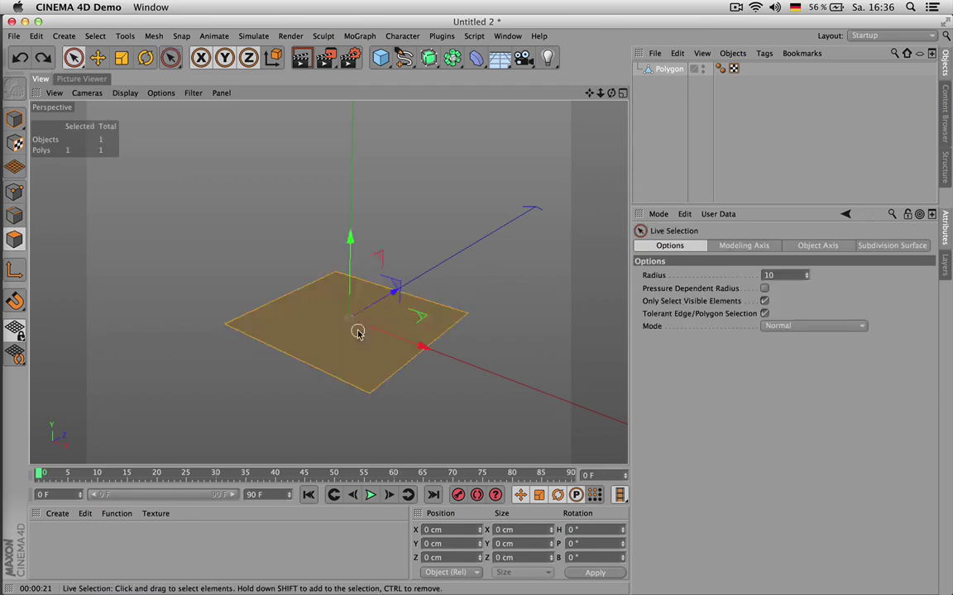
- Subdivide the selected polygon three times in a row
{"action": "key", "text": "u"}
{"action": "key", "text": "s"}
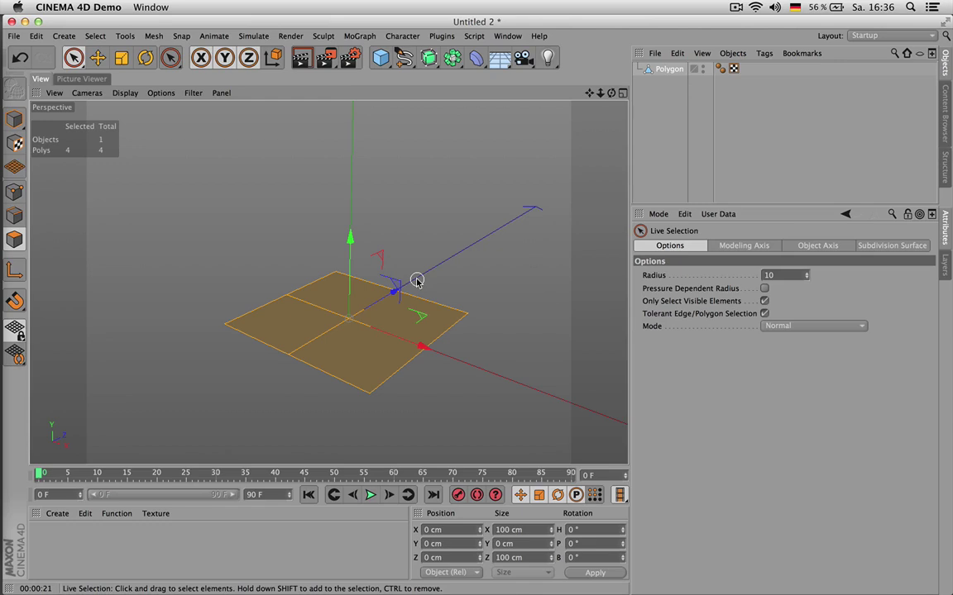
{"action": "key", "text": "u"}
{"action": "key", "text": "s"}
{"action": "key", "text": "u"}
{"action": "key", "text": "s"}
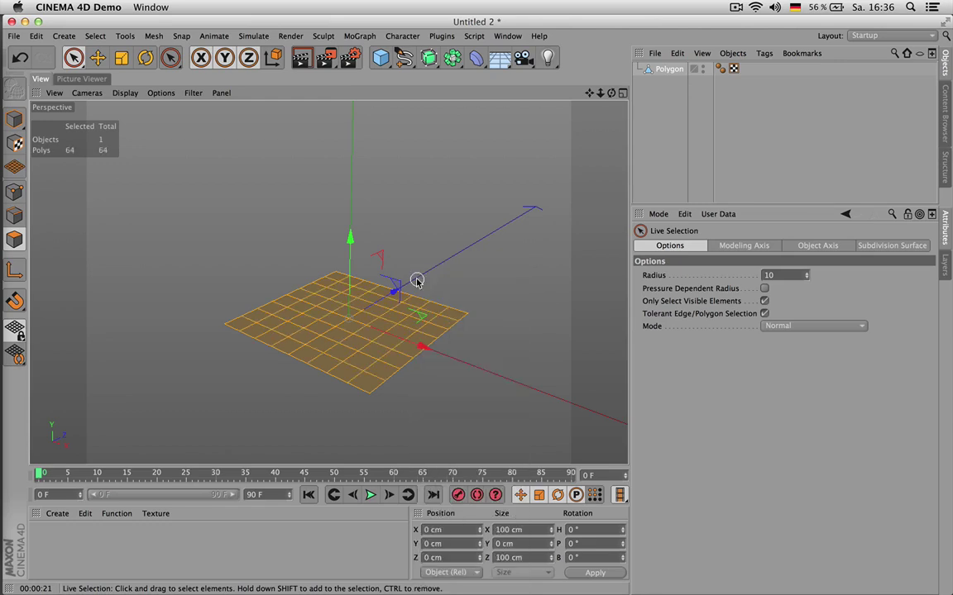
- Undo the three subdivisions of the polygon
{"action": "key", "text": "super+z"}
{"action": "key", "text": "super+z"}
{"action": "key", "text": "super+z"}
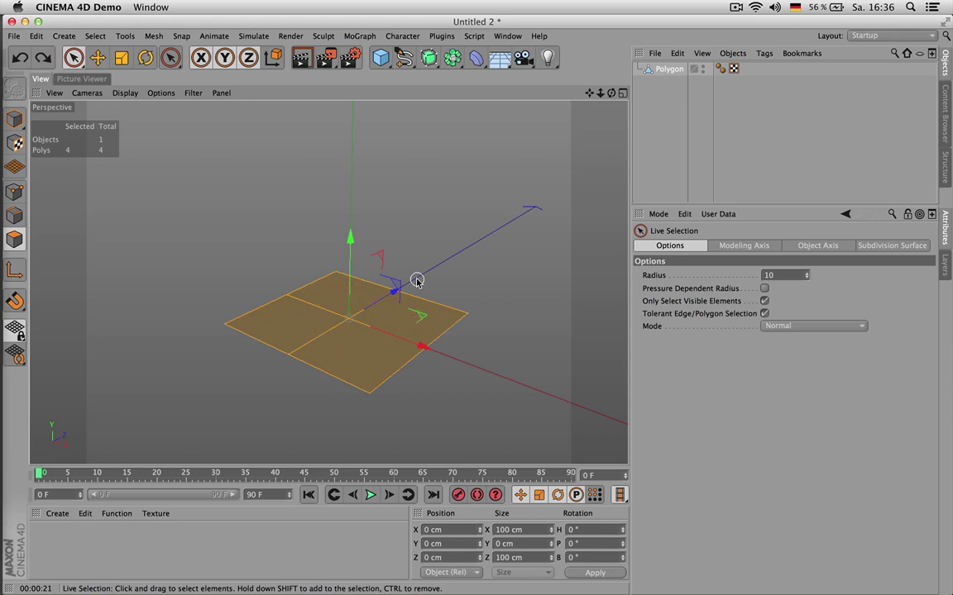
- Subdivide the polygon with a subdivision of 1 and Smooth Subdivision enabled
{"action": "key", "text": "u"}
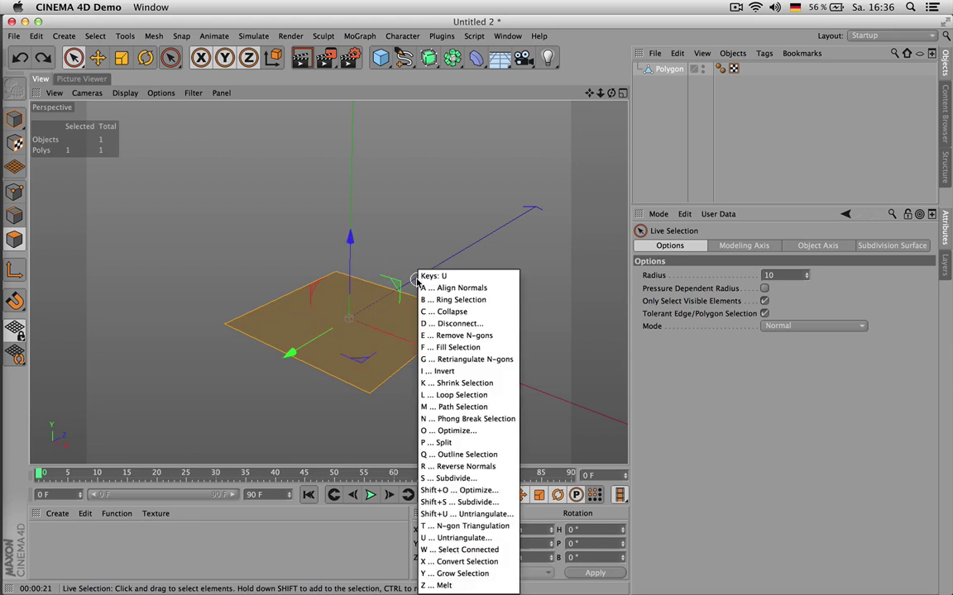
{"action": "key", "text": "shift+s"}
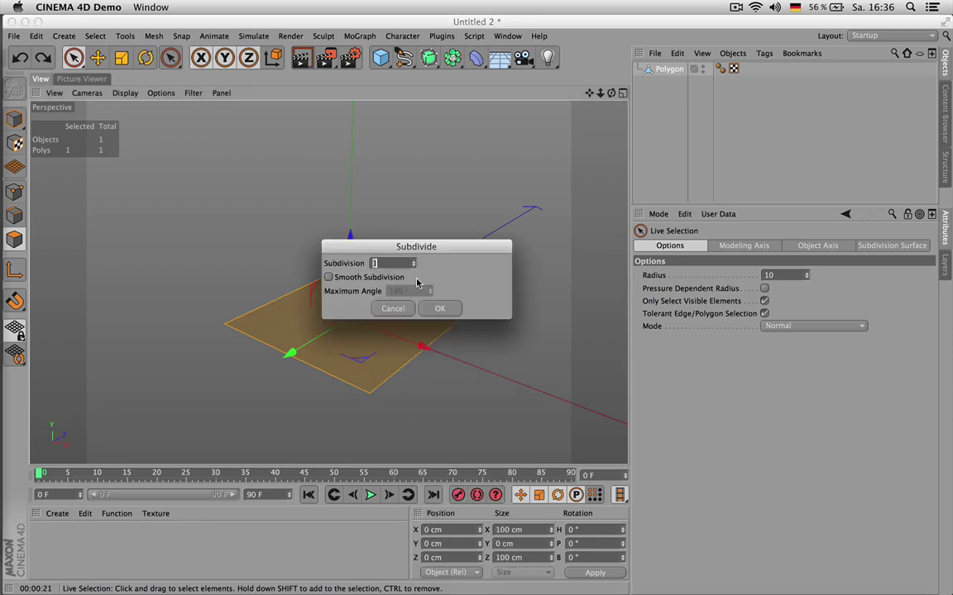
{"action": "key", "text": "Return"}
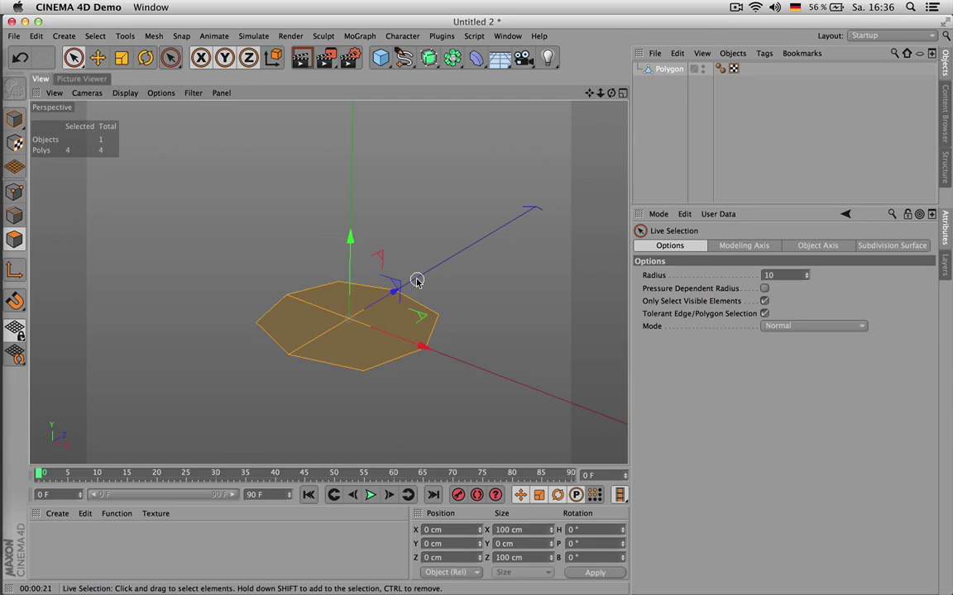
- Extrude the four selected polygons upward by about 167 cm to form an octagonal column
{"action": "scroll", "coordinate": [409, 286], "scroll_direction": "up", "scroll_amount": 3}
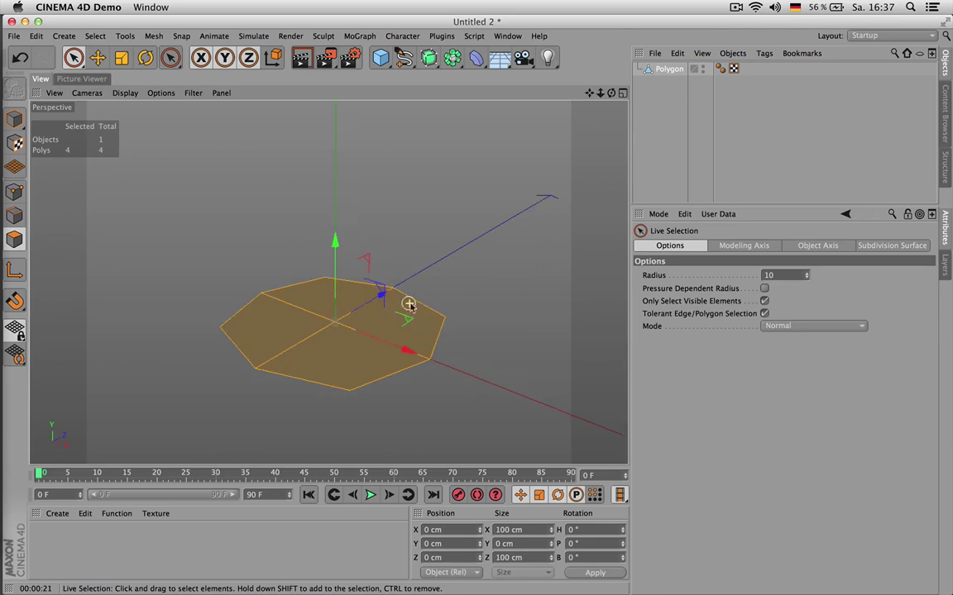
{"action": "left_click_drag", "start_coordinate": [396, 304], "coordinate": [375, 313], "text": "alt"}
{"action": "scroll", "coordinate": [385, 295], "scroll_direction": "down", "scroll_amount": 6}
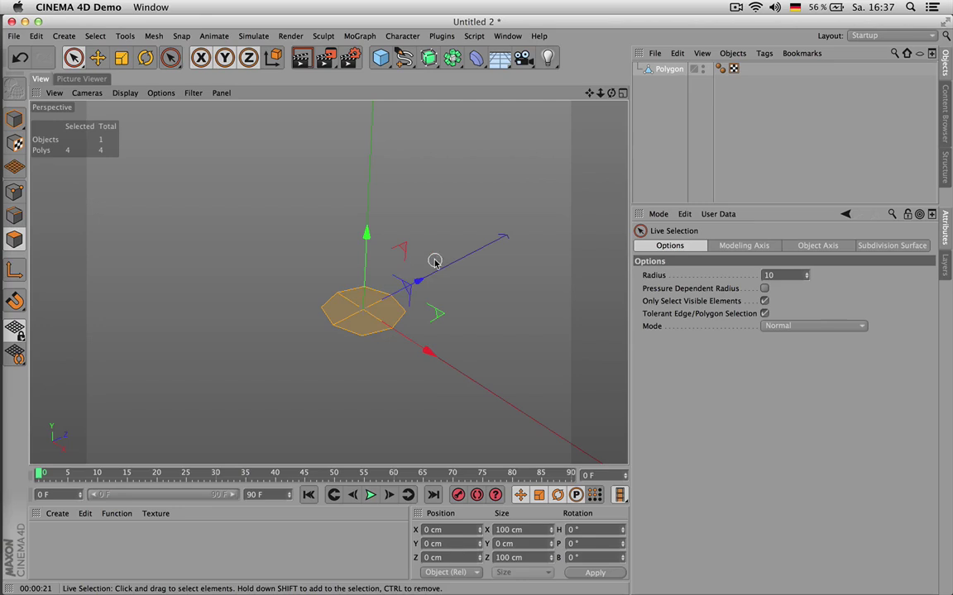
{"action": "key", "text": "d"}
{"action": "left_click_drag", "start_coordinate": [434, 264], "coordinate": [495, 265]}
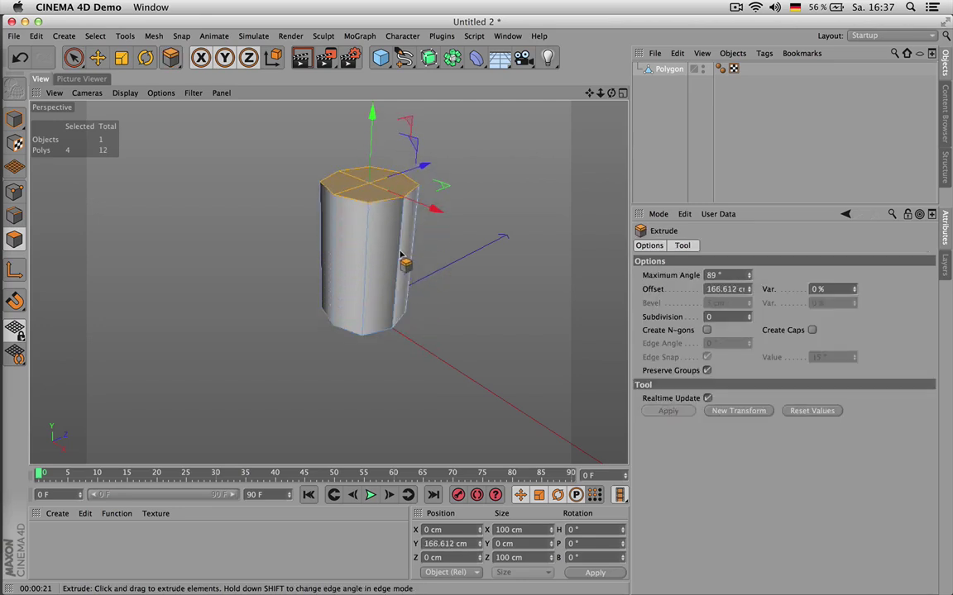
- Ring-select the column's vertical side edges in edge mode and divide them using Edge Cut with a subdivision of 3
{"action": "key", "text": "Return"}
{"action": "key", "text": "Return"}
{"action": "key", "text": "u"}
{"action": "key", "text": "b"}
{"action": "left_click", "coordinate": [383, 252]}
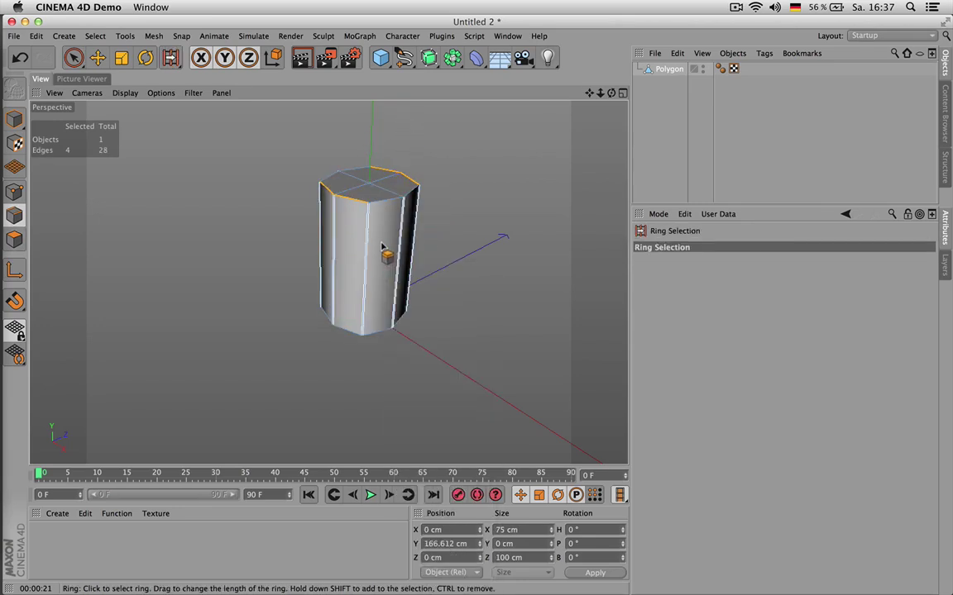
{"action": "key", "text": "m"}
{"action": "key", "text": "f"}
{"action": "left_click_drag", "start_coordinate": [430, 244], "coordinate": [360, 266]}
- Loop-select the band of side polygons just above the column's middle and extrude it outward by about 29 cm
{"action": "key", "text": "Return"}
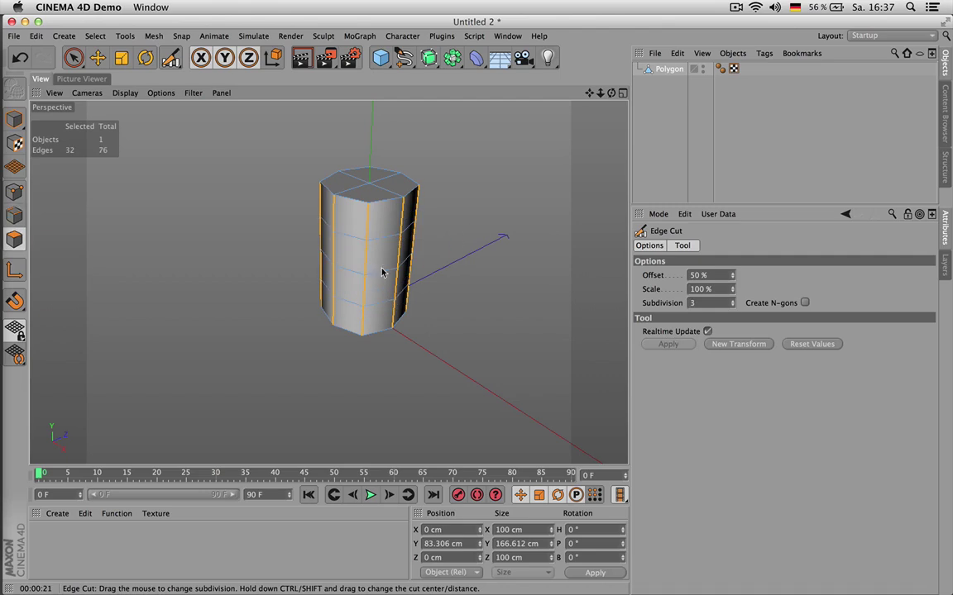
{"action": "key", "text": "u"}
{"action": "key", "text": "l"}
{"action": "left_click", "coordinate": [361, 253]}
{"action": "key", "text": "d"}
{"action": "left_click_drag", "start_coordinate": [446, 243], "coordinate": [366, 235]}
- Place the polygon object under a new Subdivision Surface object to smooth the model
{"action": "left_click_drag", "start_coordinate": [589, 93], "coordinate": [566, 111]}
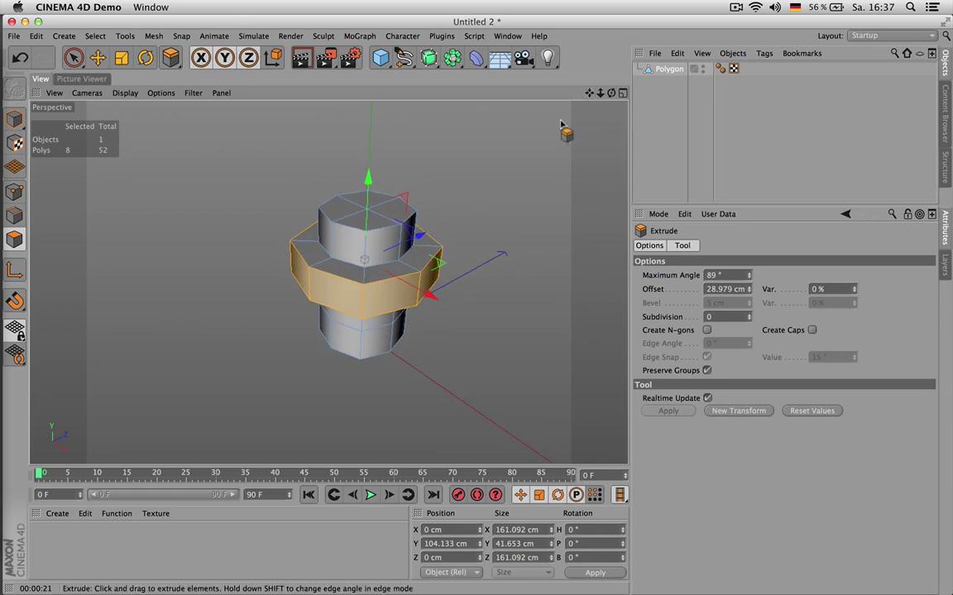
{"action": "left_click", "coordinate": [430, 62], "text": "alt"}
{"action": "left_click_drag", "start_coordinate": [427, 181], "coordinate": [428, 190], "text": "alt"}
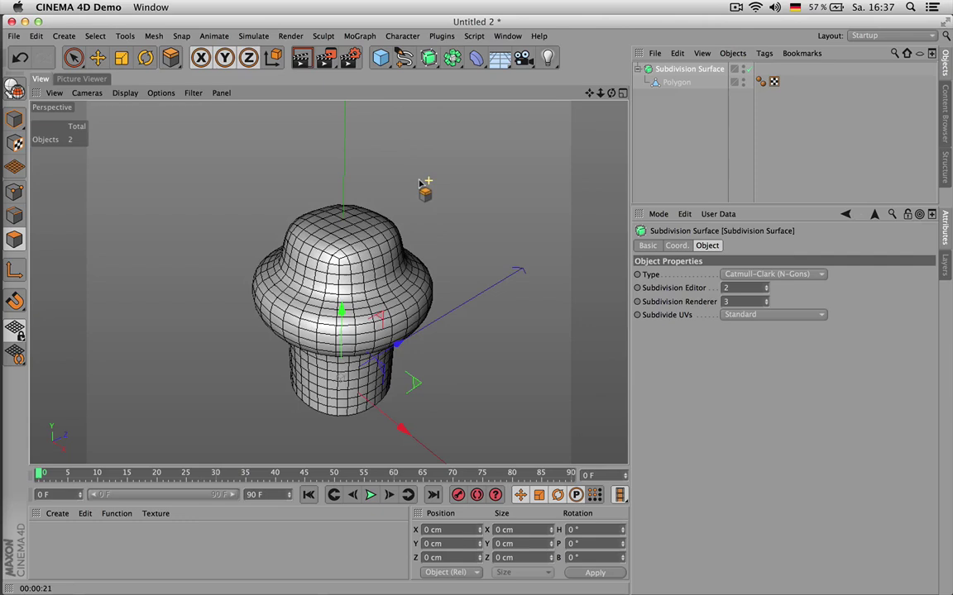
- Ring-select the vertical edges above the collar on the Polygon object and divide them using Edge Cut with a subdivision of 3
{"action": "left_click", "coordinate": [670, 83]}
{"action": "key", "text": "Return"}
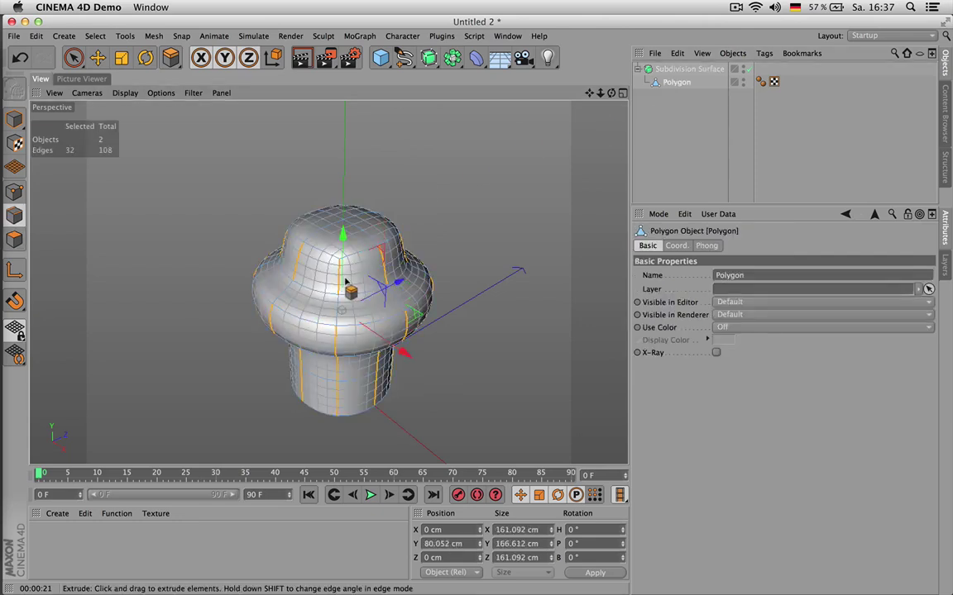
{"action": "key", "text": "u"}
{"action": "key", "text": "b"}
{"action": "left_click", "coordinate": [329, 272]}
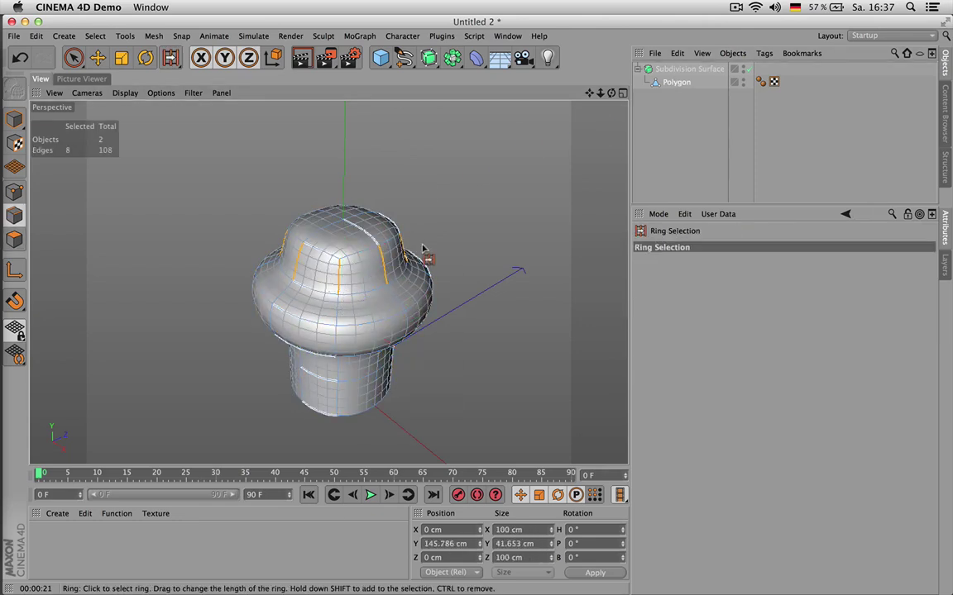
{"action": "key", "text": "m"}
{"action": "key", "text": "f"}
{"action": "left_click_drag", "start_coordinate": [455, 225], "coordinate": [456, 227]}
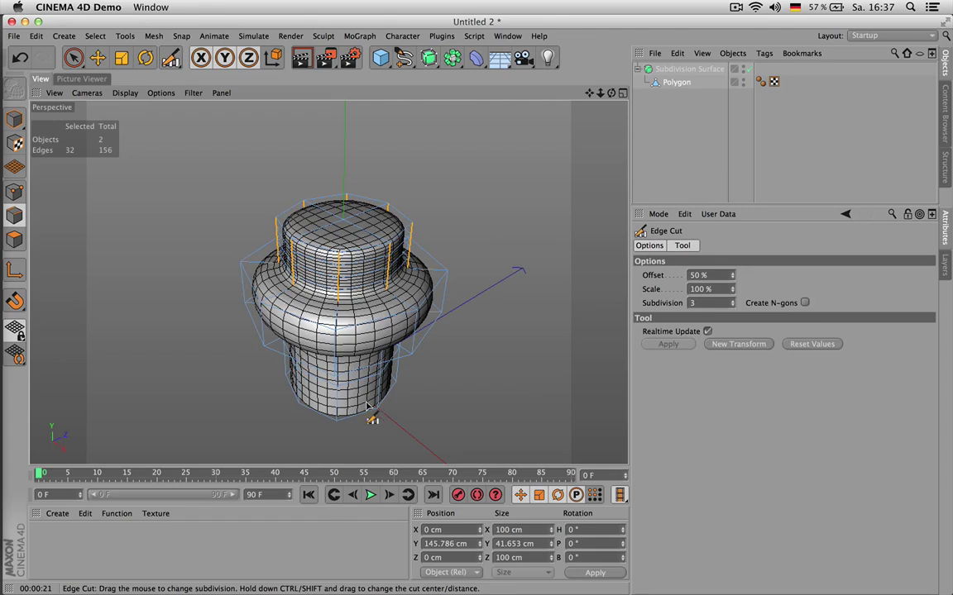
- Ring-select the vertical edges directly below the collar and cut them with a subdivision of 2
{"action": "left_click_drag", "start_coordinate": [517, 254], "coordinate": [495, 136], "text": "alt"}
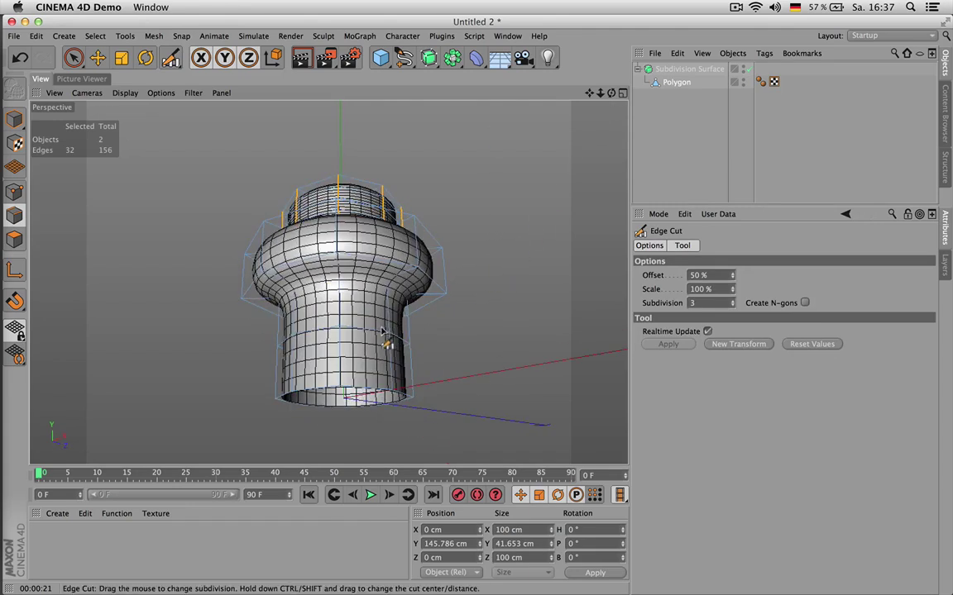
{"action": "key", "text": "u"}
{"action": "key", "text": "b"}
{"action": "left_click", "coordinate": [379, 318]}
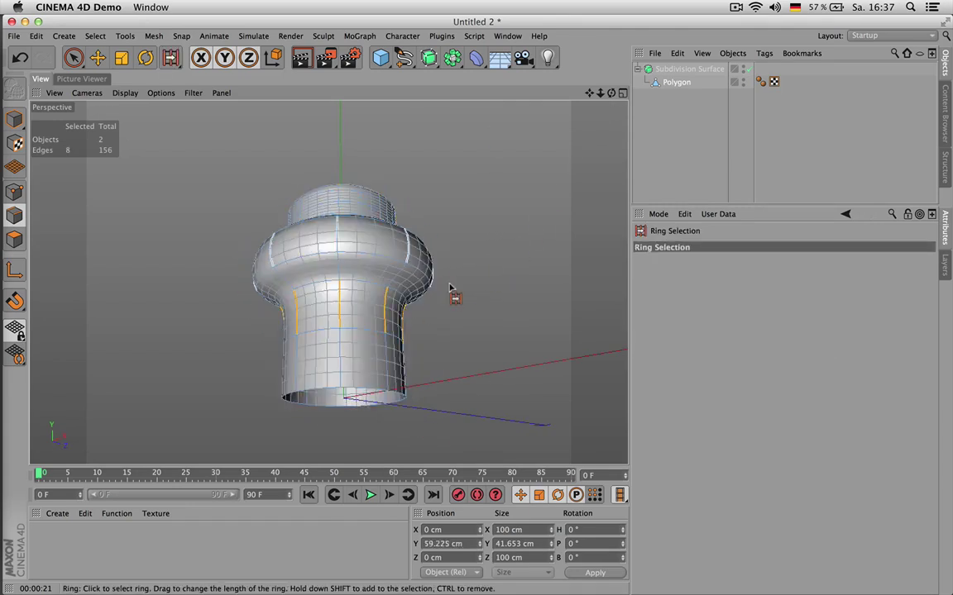
{"action": "key", "text": "k"}
{"action": "key", "text": "l"}
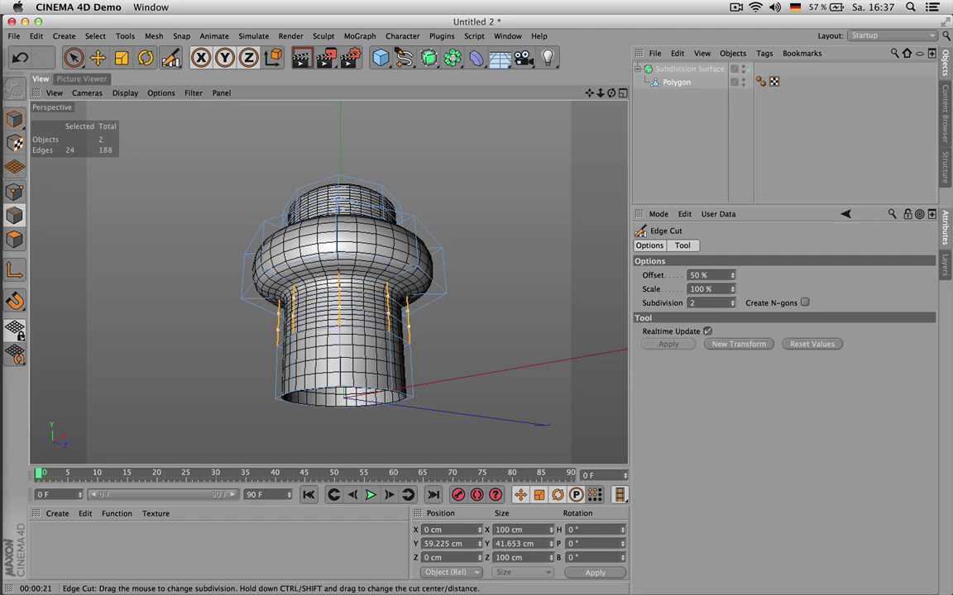
- Ring-select the collar's outer vertical edges, divide them using Edge Cut with a subdivision of 2, and deselect the objects
{"action": "left_click", "coordinate": [701, 160]}
{"action": "left_click_drag", "start_coordinate": [394, 216], "coordinate": [389, 347], "text": "alt"}
{"action": "left_click", "coordinate": [674, 82]}
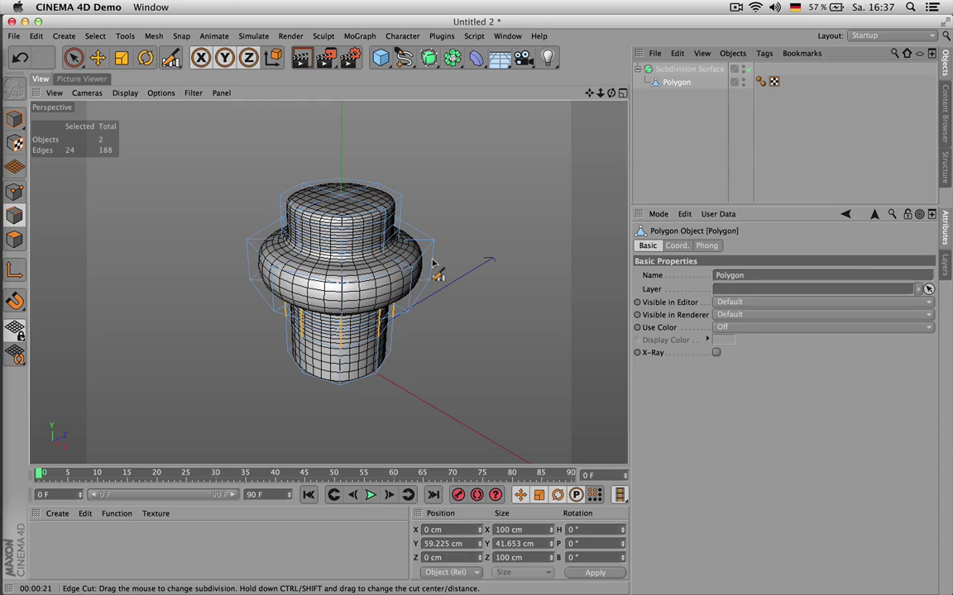
{"action": "key", "text": "u"}
{"action": "key", "text": "b"}
{"action": "left_click", "coordinate": [396, 286]}
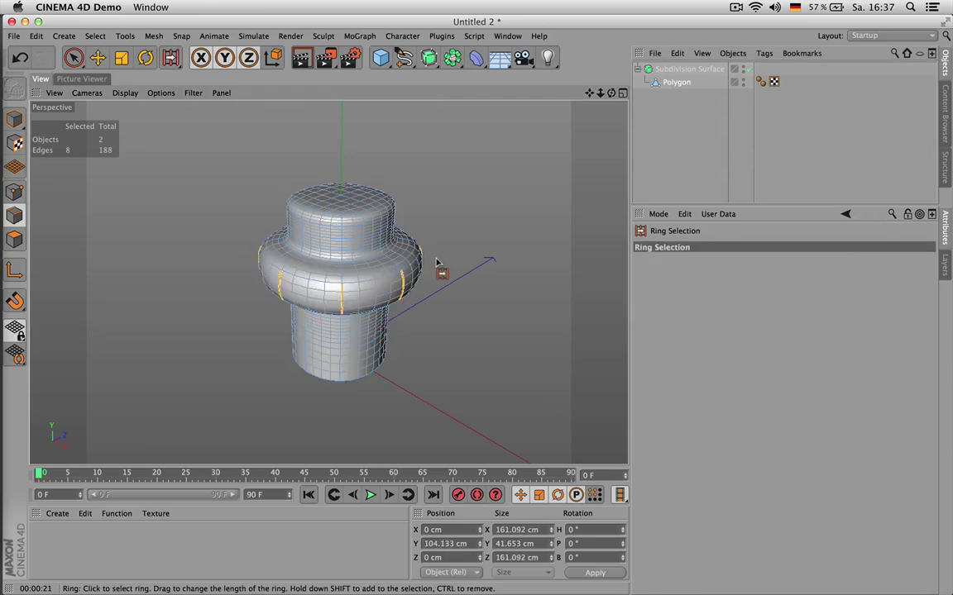
{"action": "key", "text": "m"}
{"action": "key", "text": "f"}
{"action": "left_click", "coordinate": [706, 138]}
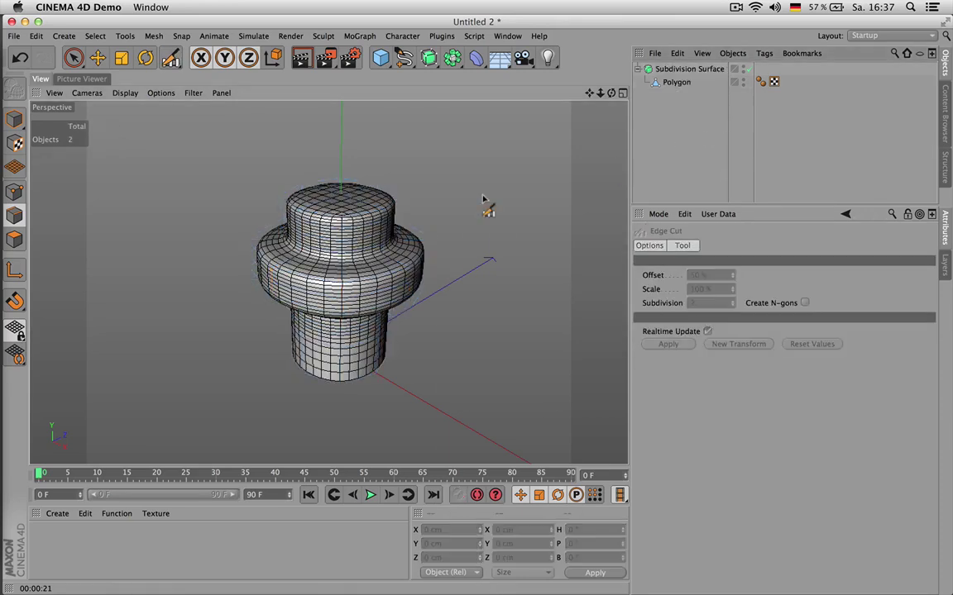
- Switch the viewport's wireframe display to isoparms
{"action": "left_click_drag", "start_coordinate": [487, 205], "coordinate": [466, 204], "text": "alt"}
{"action": "key", "text": "n"}
{"action": "key", "text": "i"}
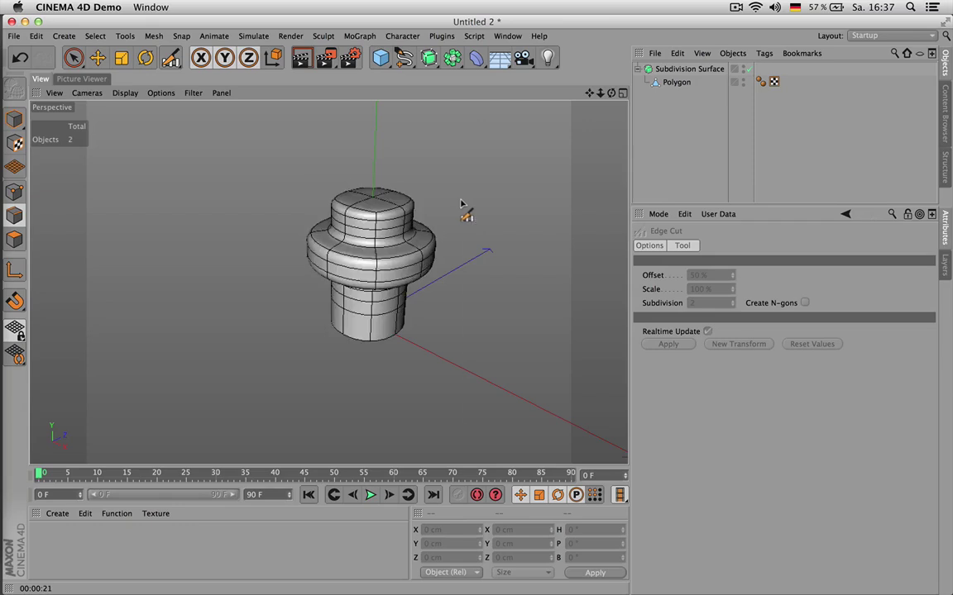
{"action": "scroll", "coordinate": [445, 209], "scroll_direction": "up", "scroll_amount": 3}
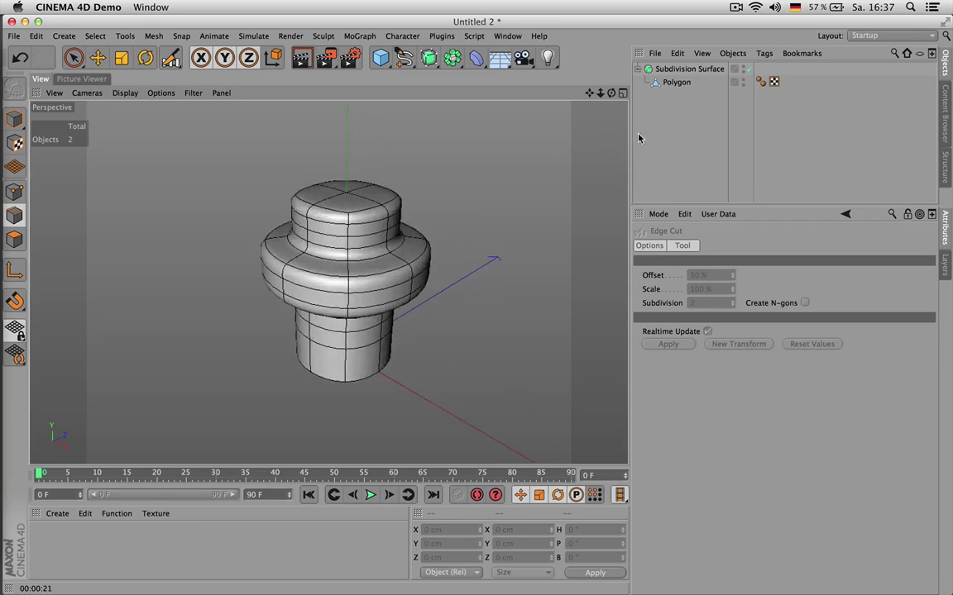
- Delete the Subdivision Surface together with its Polygon child, and add a new Polygon primitive
{"action": "left_click_drag", "start_coordinate": [687, 105], "coordinate": [661, 67]}
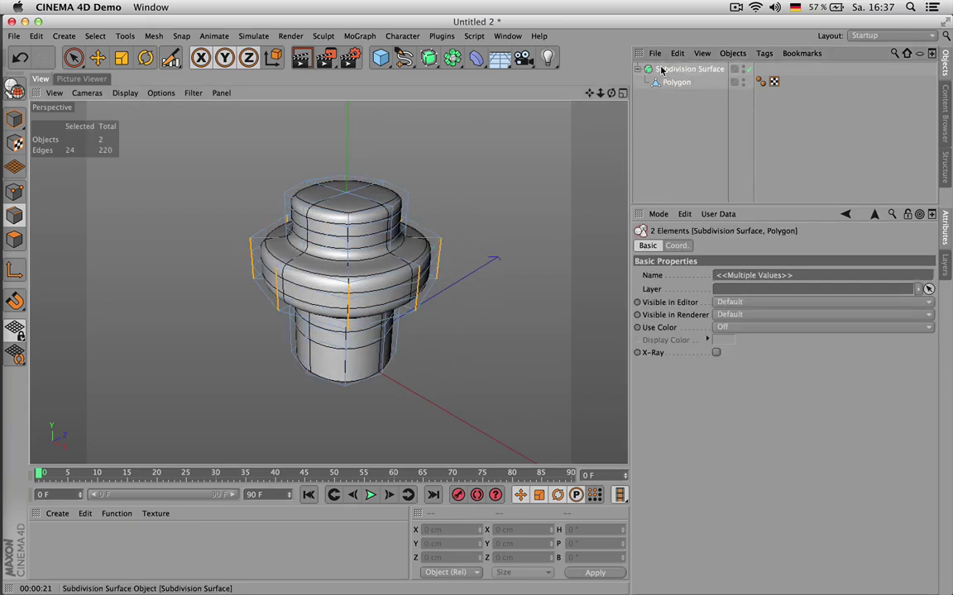
{"action": "key", "text": "Delete"}
{"action": "mouse_move", "coordinate": [610, 95]}
{"action": "left_mouse_down"}
{"action": "mouse_move", "coordinate": [606, 104]}
{"action": "mouse_move", "coordinate": [594, 99]}
{"action": "left_mouse_up"}
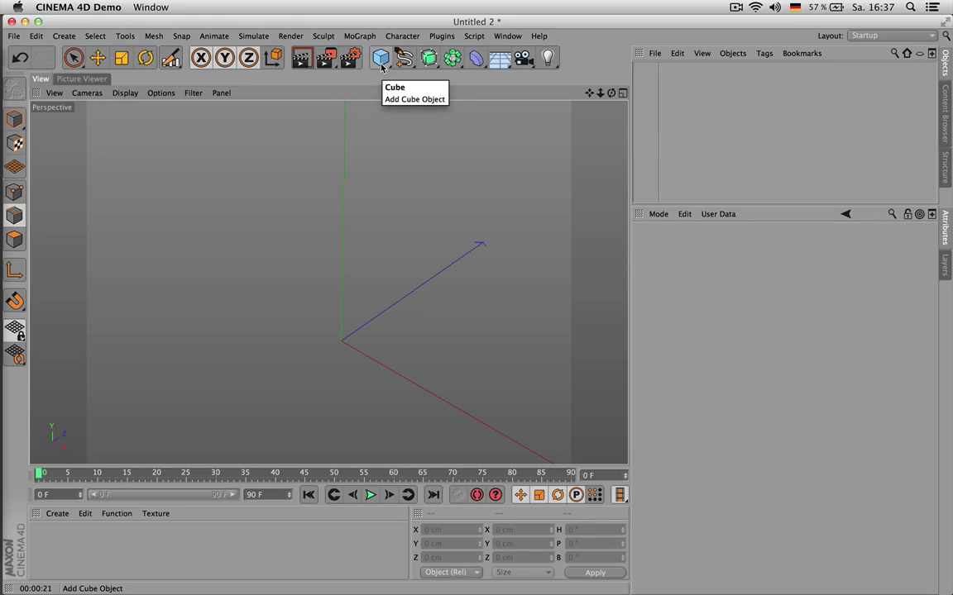
{"action": "mouse_move", "coordinate": [596, 96]}
{"action": "left_mouse_down"}
{"action": "mouse_move", "coordinate": [329, 283]}
{"action": "mouse_move", "coordinate": [585, 96]}
{"action": "left_mouse_up"}
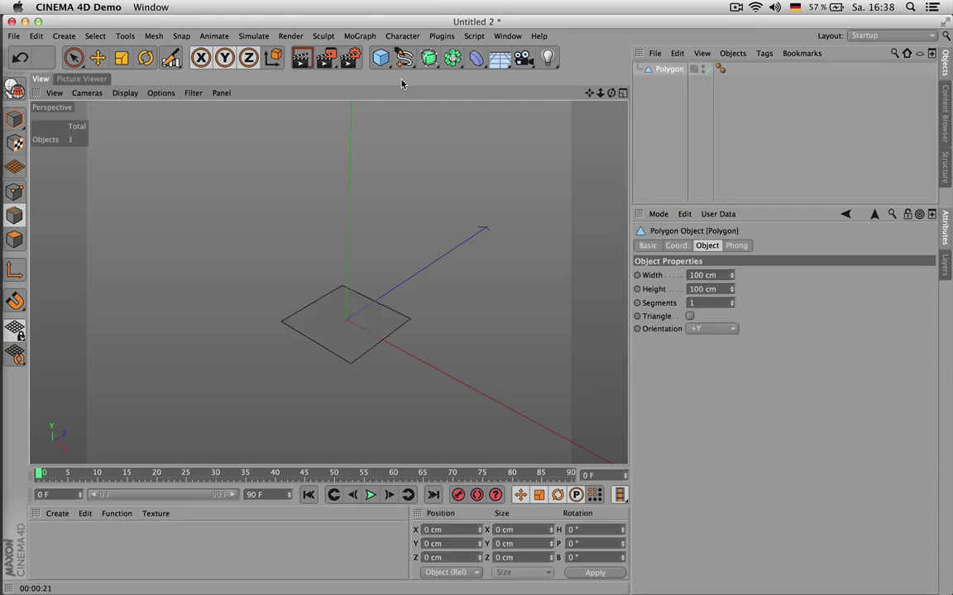
{"action": "scroll", "coordinate": [367, 334], "scroll_direction": "up", "scroll_amount": 4}
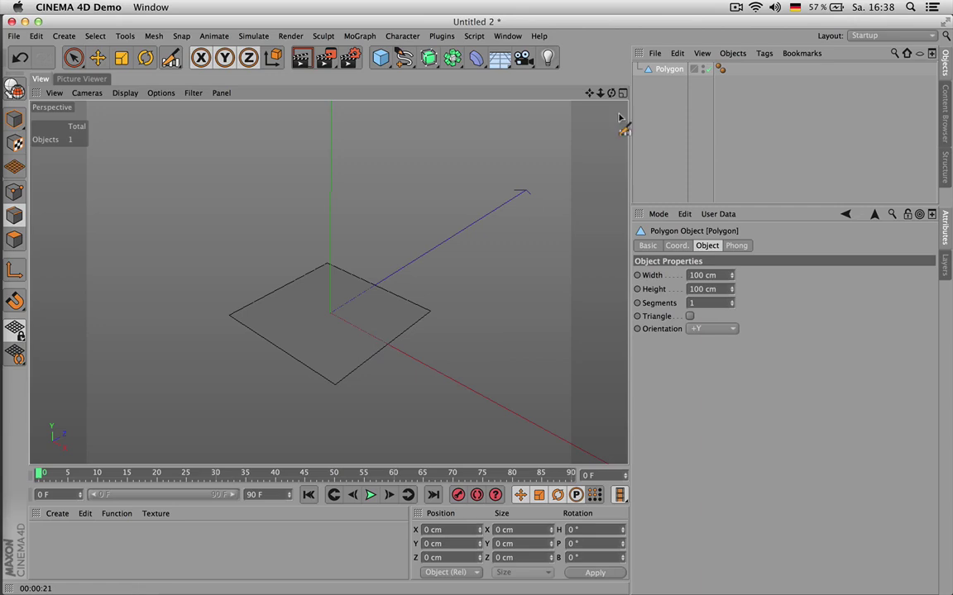
- Set the Polygon primitive's width to 192 cm and its segments to 3
{"action": "left_click_drag", "start_coordinate": [733, 277], "coordinate": [731, 278]}
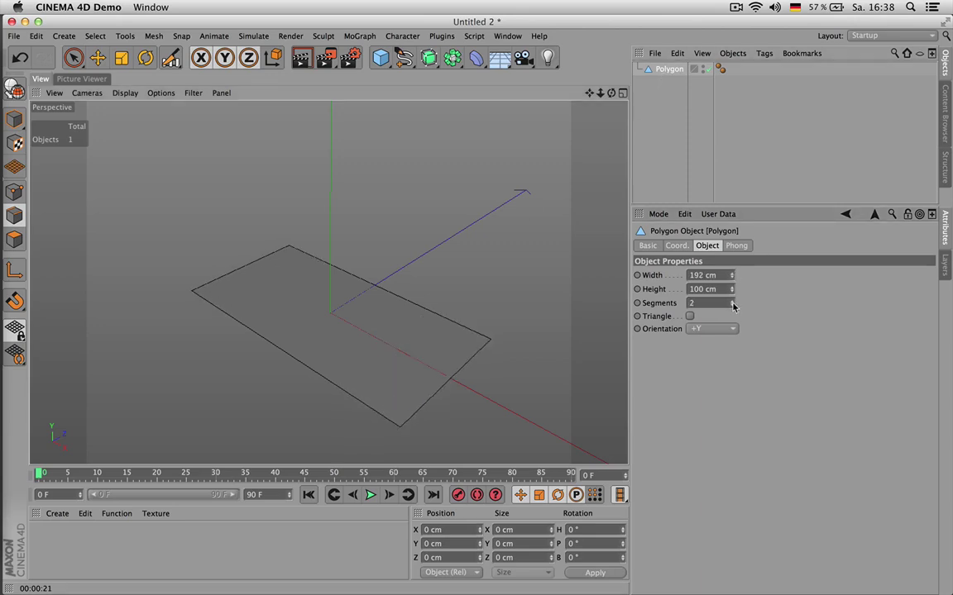
{"action": "left_click", "coordinate": [714, 303]}
{"action": "type", "text": "3"}
{"action": "key", "text": "Return"}
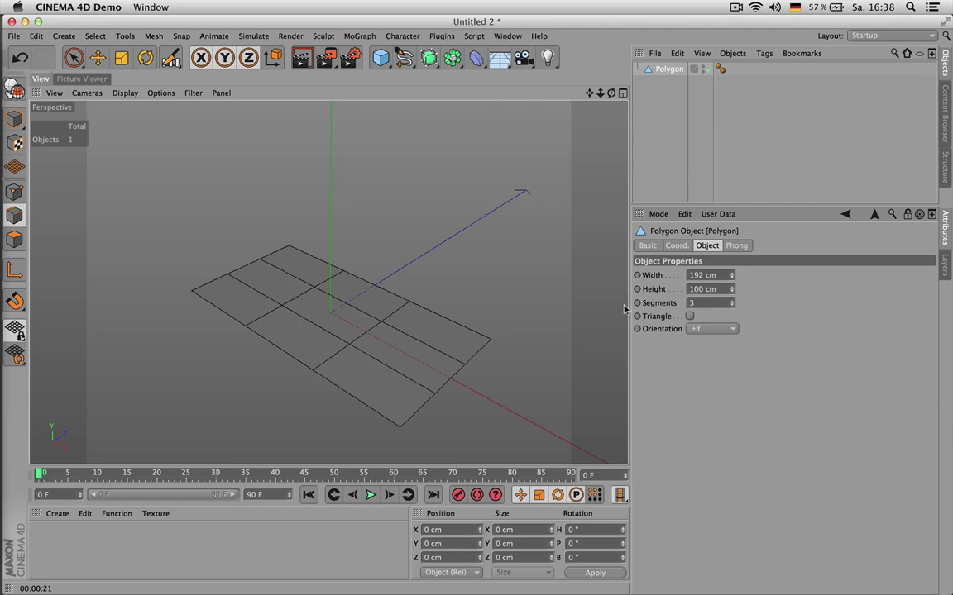
- Raise the Polygon primitive's segments to 7, and reduce them to 1
{"action": "left_click_drag", "start_coordinate": [732, 307], "coordinate": [732, 306]}
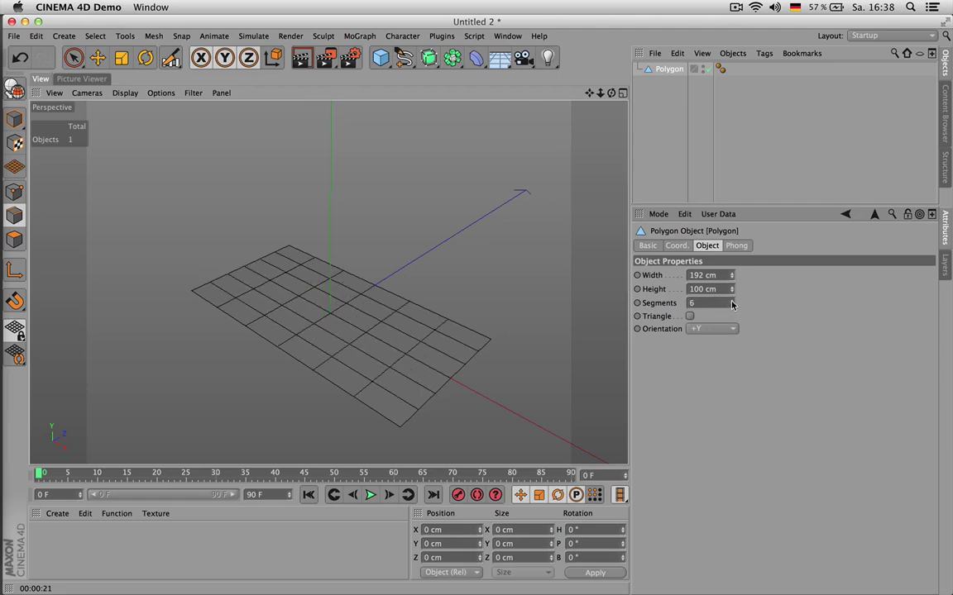
{"action": "left_click", "coordinate": [732, 306]}
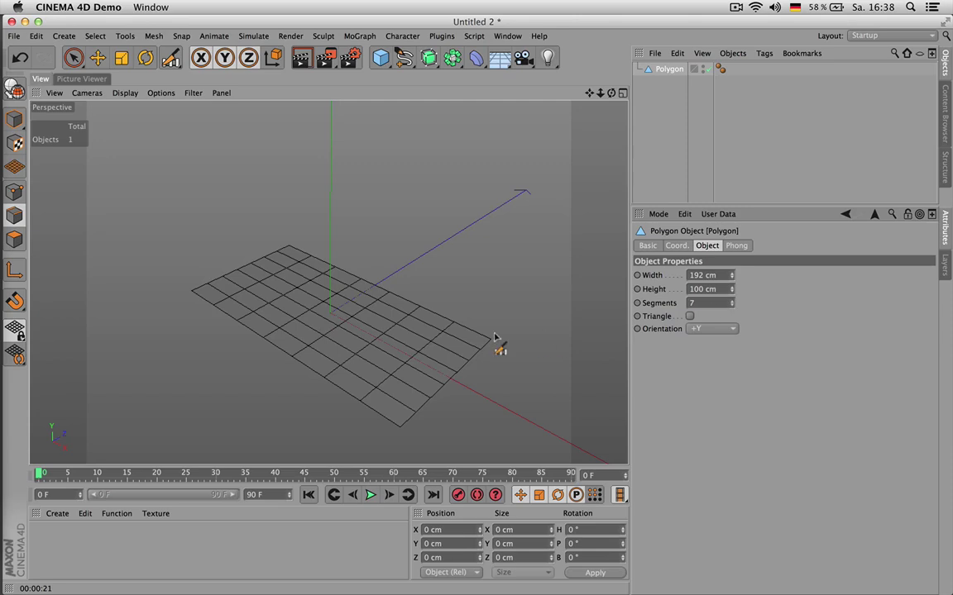
{"action": "left_click_drag", "start_coordinate": [732, 307], "coordinate": [731, 308]}
{"action": "left_click", "coordinate": [732, 309]}
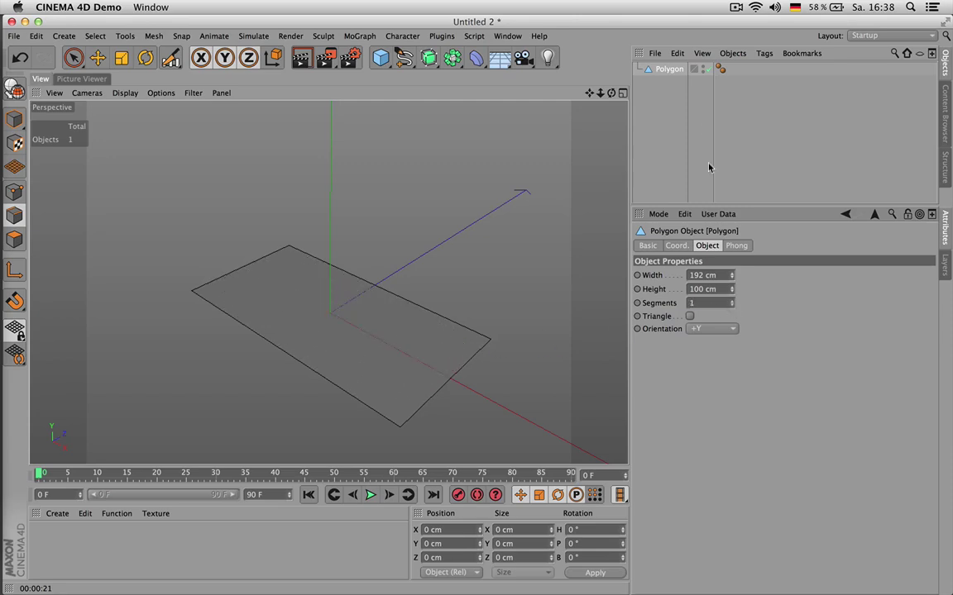
- Make the Polygon primitive editable and ring-select its two long opposite edges
{"action": "key", "text": "c"}
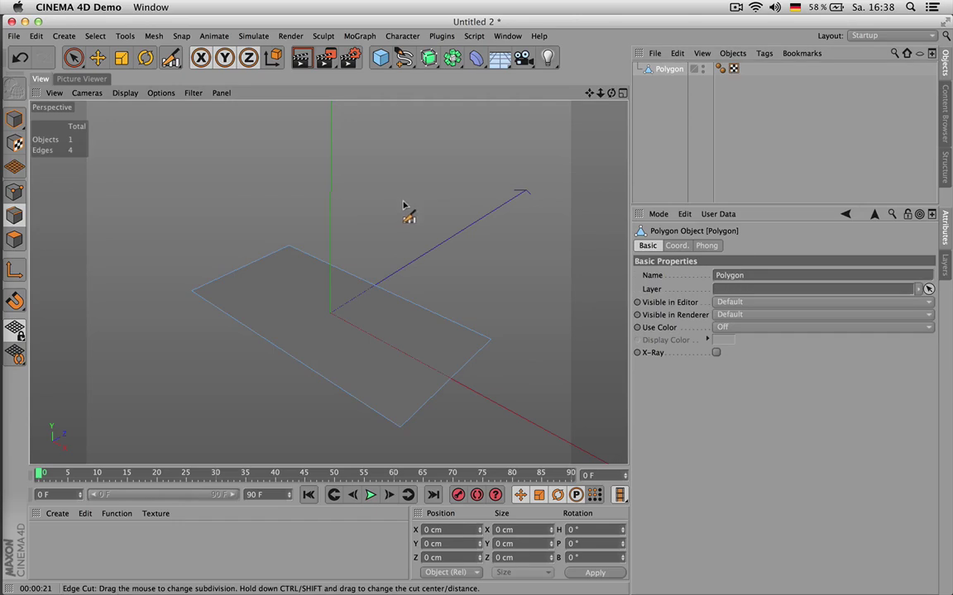
{"action": "key", "text": "u"}
{"action": "key", "text": "b"}
{"action": "left_click", "coordinate": [407, 278]}
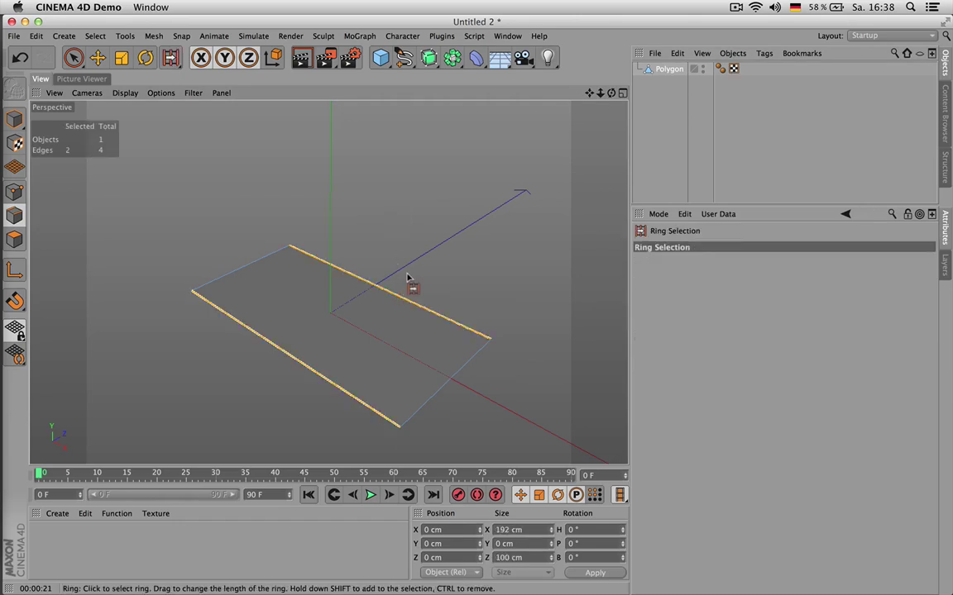
{"action": "key", "text": "u"}
{"action": "key", "text": "b"}
{"action": "left_click", "coordinate": [259, 258]}
{"action": "left_click", "coordinate": [330, 266]}
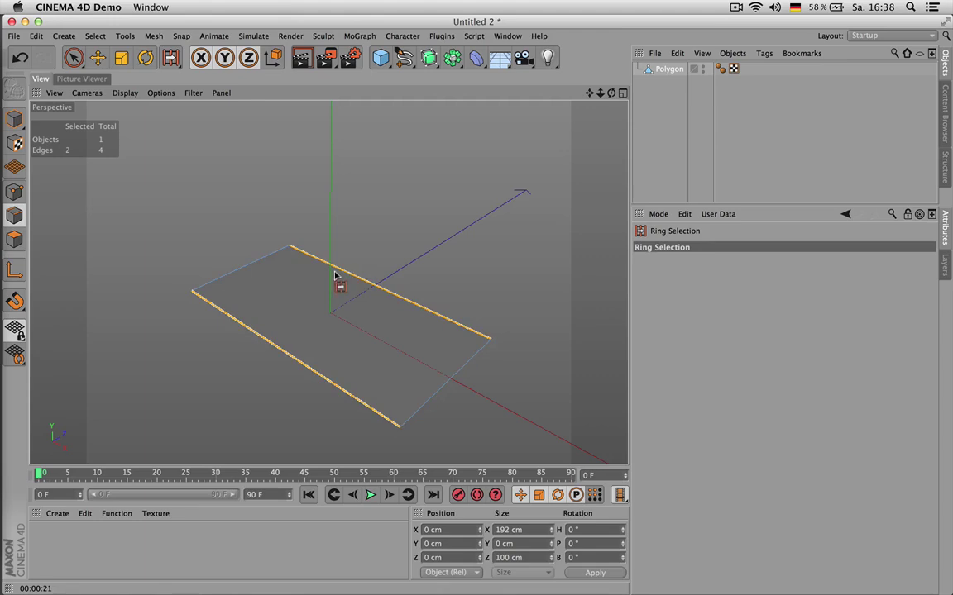
- Cut the two selected long edges with Edge Cut, using a subdivision of 8
{"action": "key", "text": "m"}
{"action": "key", "text": "f"}
{"action": "left_click_drag", "start_coordinate": [376, 250], "coordinate": [431, 250]}
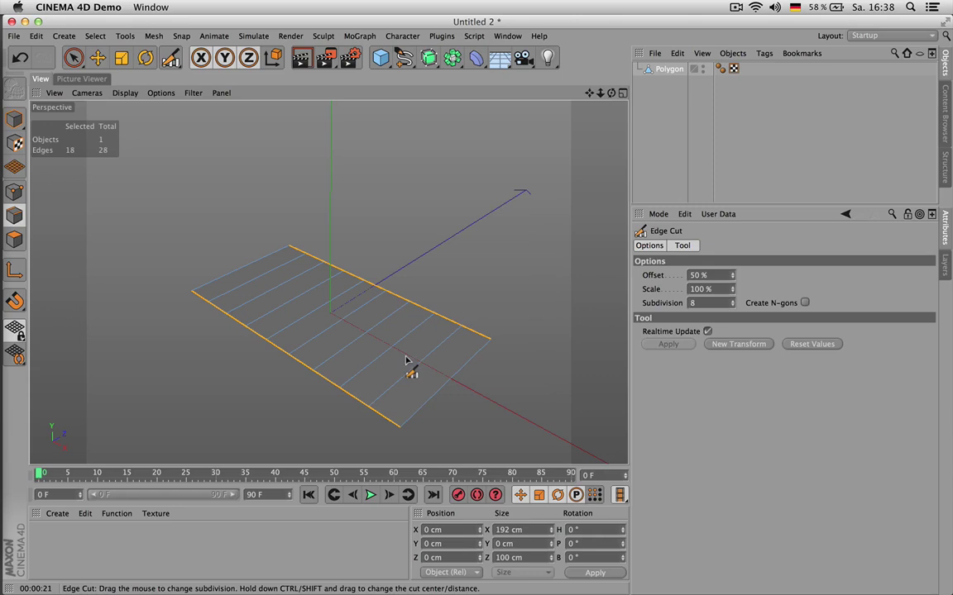
- Invert the edge selection and cut the crosswise edges with Edge Cut, using a subdivision of 3
{"action": "key", "text": "m"}
{"action": "key", "text": "w"}
{"action": "key", "text": "super+shift+i"}
{"action": "key", "text": "m"}
{"action": "key", "text": "f"}
{"action": "left_click_drag", "start_coordinate": [470, 291], "coordinate": [517, 364]}
{"action": "scroll", "coordinate": [463, 337], "scroll_direction": "up", "scroll_amount": 2}
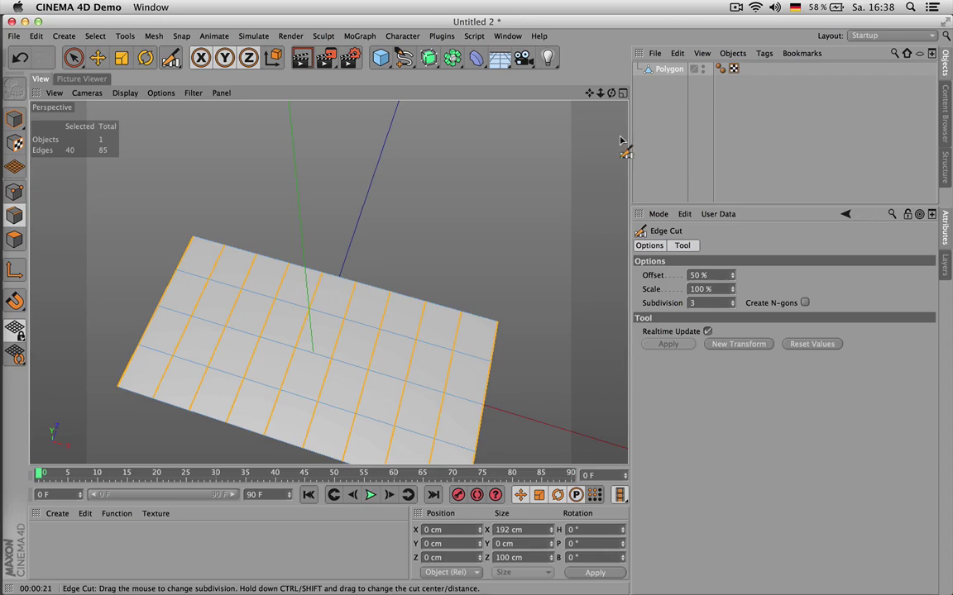
- Delete the Polygon object and add a Plane primitive
{"action": "left_click", "coordinate": [667, 69]}
{"action": "key", "text": "Delete"}
{"action": "left_click_drag", "start_coordinate": [385, 66], "coordinate": [494, 101]}
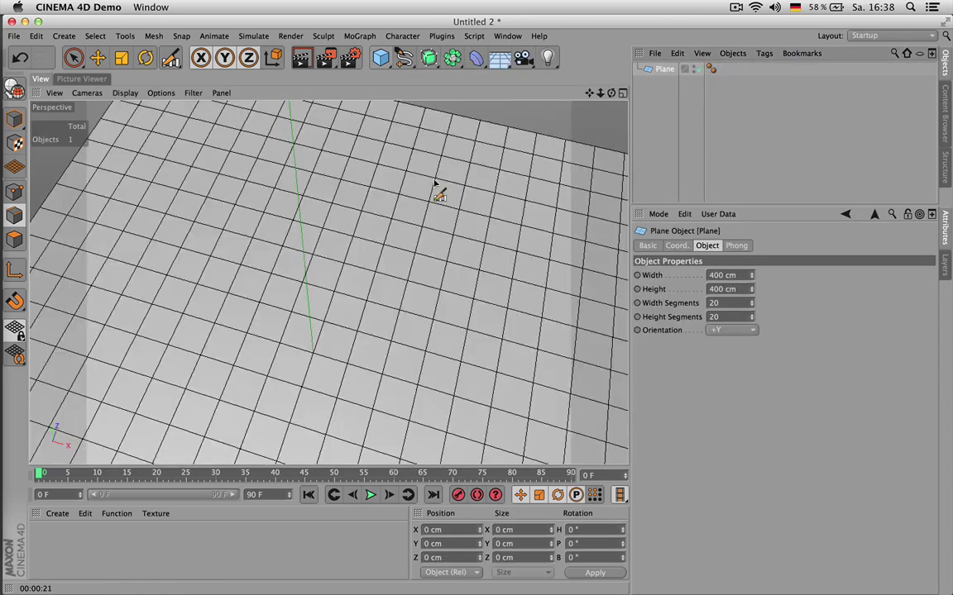
- Set the Plane's width to 800 cm and height to 500 cm, with 80 width segments and 50 height segments
{"action": "scroll", "coordinate": [385, 237], "scroll_direction": "down", "scroll_amount": 8}
{"action": "left_click_drag", "start_coordinate": [611, 93], "coordinate": [526, 55]}
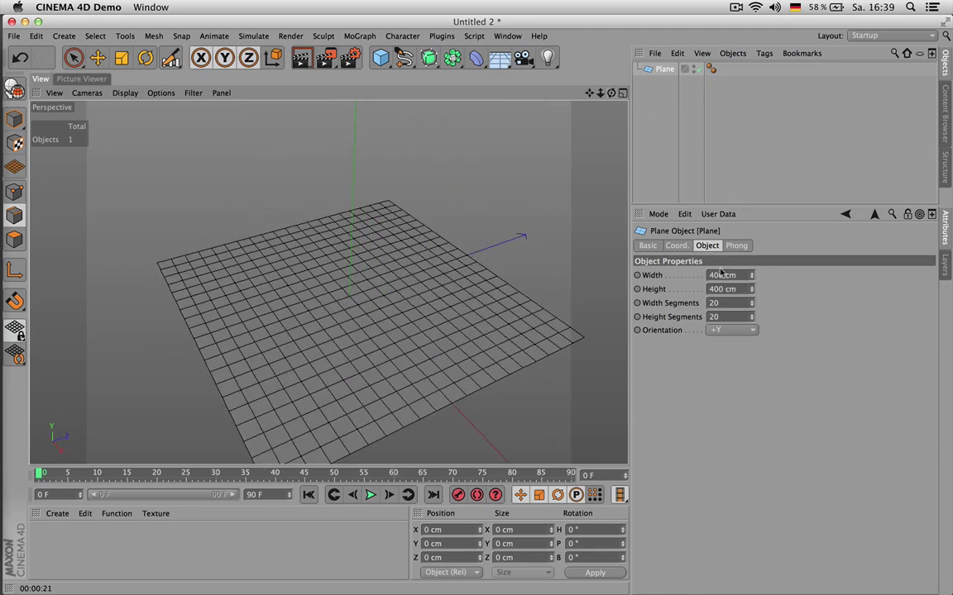
{"action": "type", "text": "5"}
{"action": "key", "text": "Return"}
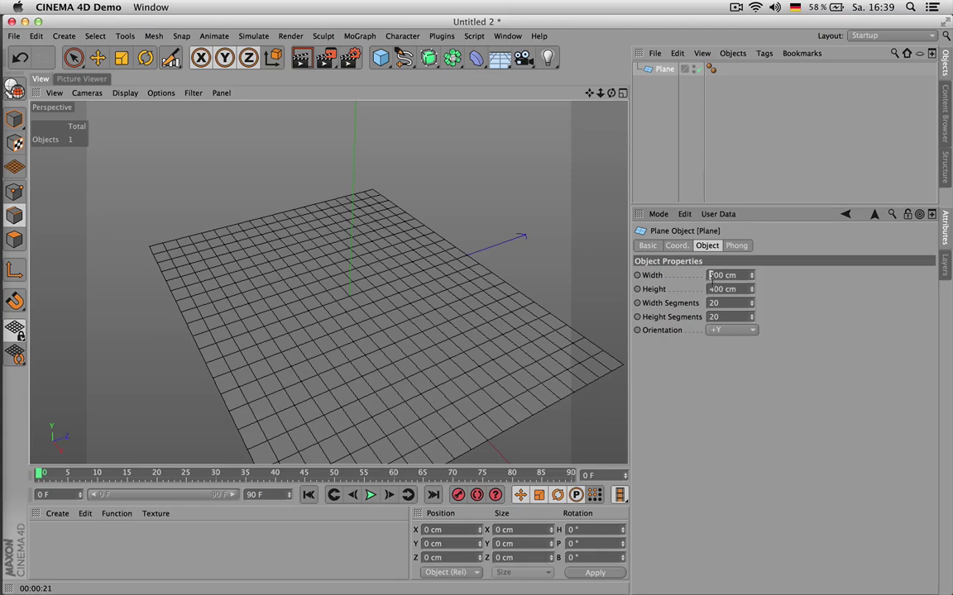
{"action": "left_click_drag", "start_coordinate": [711, 289], "coordinate": [708, 289]}
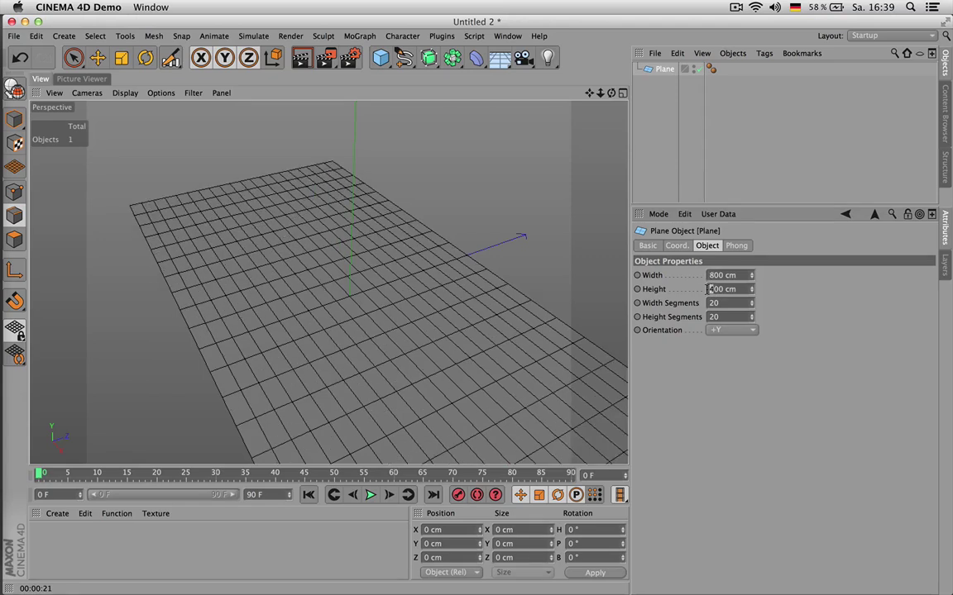
{"action": "type", "text": "500"}
{"action": "key", "text": "Return"}
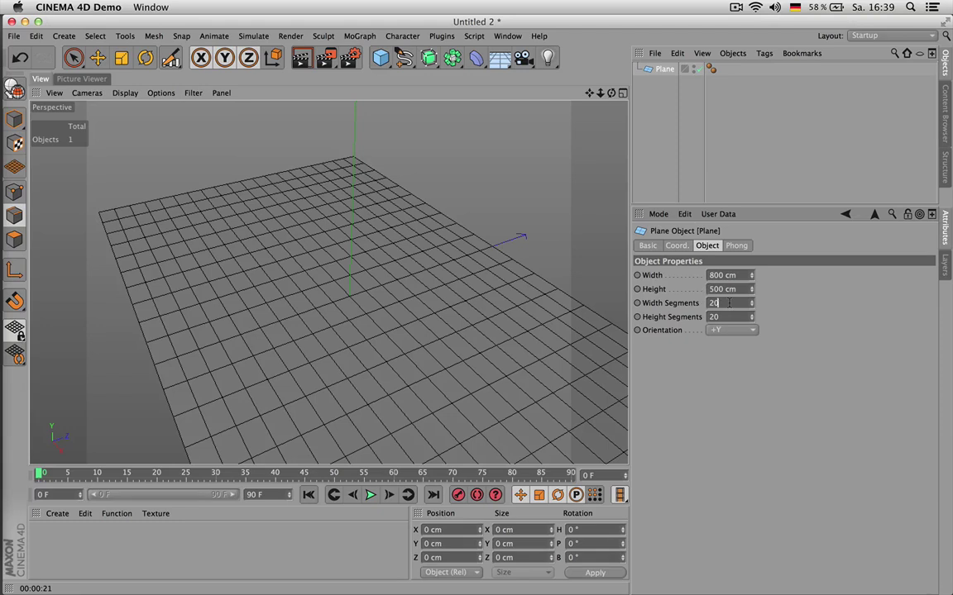
{"action": "key", "text": "Tab"}
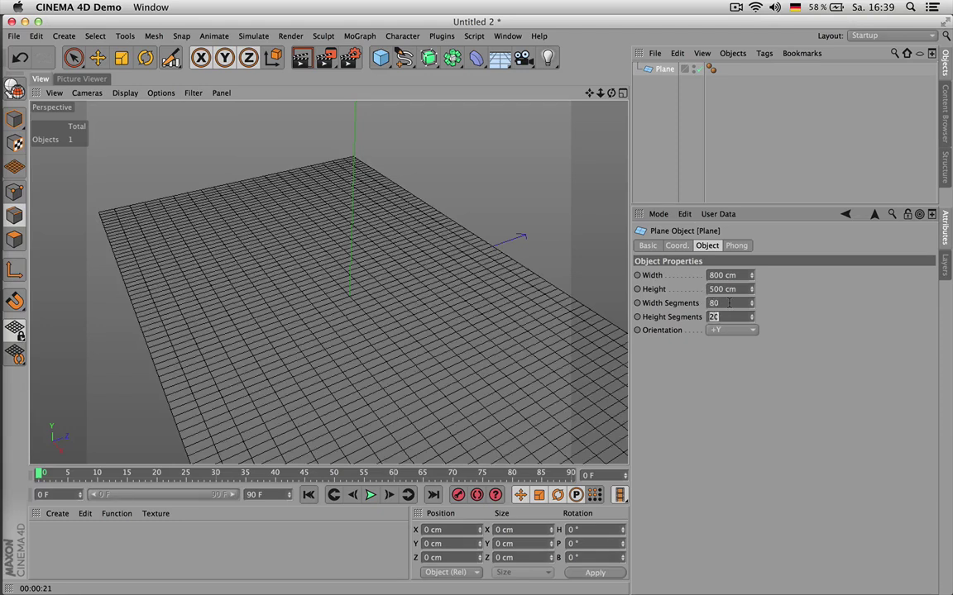
{"action": "key", "text": "Return"}
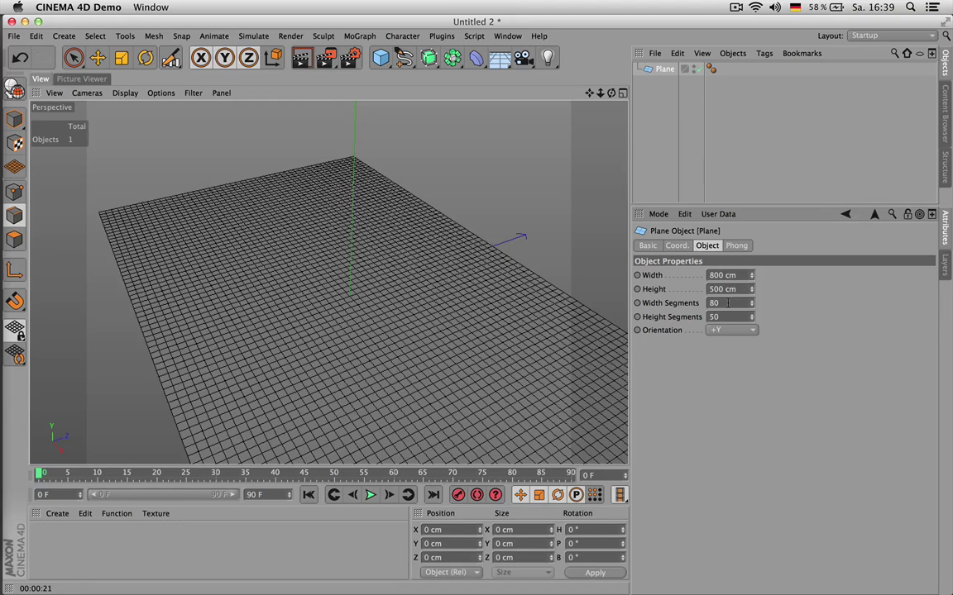
- Make the Plane editable and select the single polygon at its nearest corner in polygon mode
{"action": "left_click_drag", "start_coordinate": [589, 93], "coordinate": [566, 2]}
{"action": "left_click_drag", "start_coordinate": [328, 284], "coordinate": [424, 365], "text": "alt"}
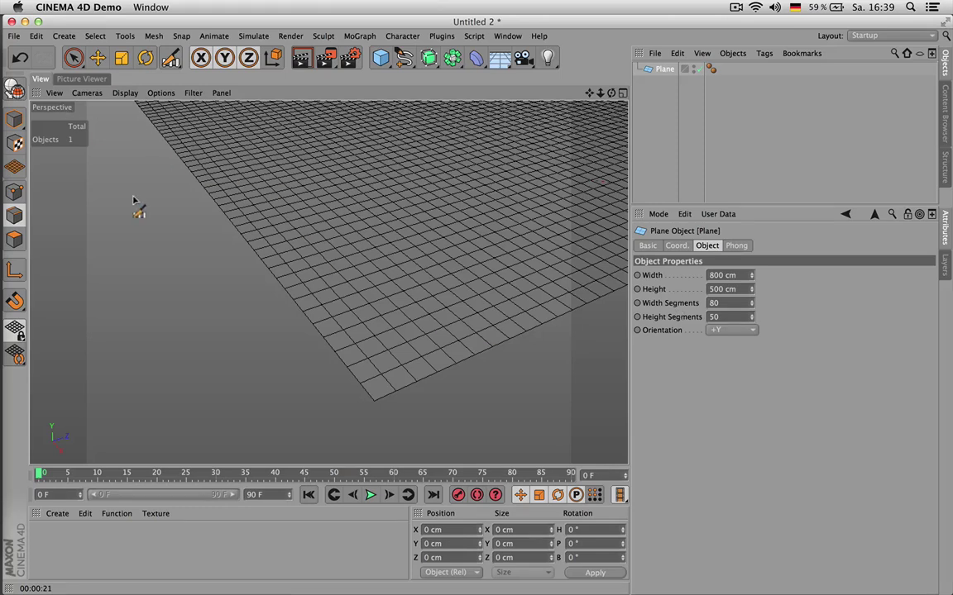
{"action": "left_click", "coordinate": [16, 91]}
{"action": "left_click", "coordinate": [73, 57]}
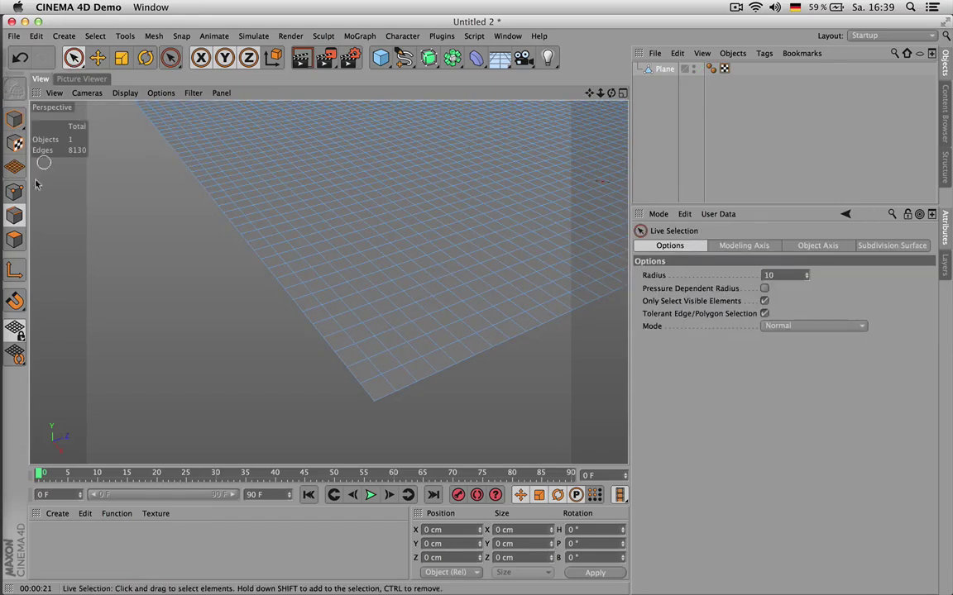
{"action": "left_click", "coordinate": [20, 240]}
{"action": "left_click", "coordinate": [377, 387]}
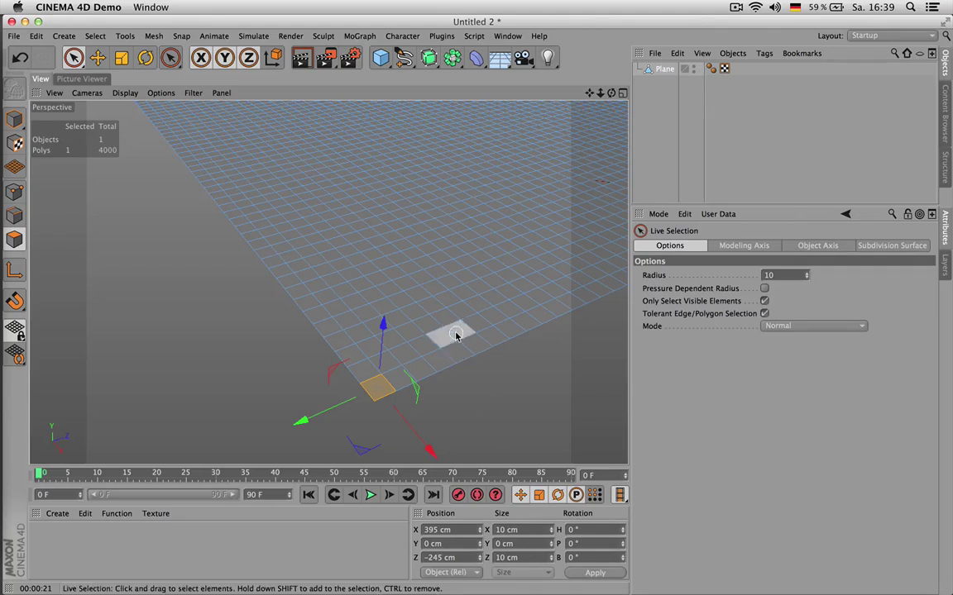
- Undo back to the parametric Plane as it was before its segment and height changes
{"action": "key", "text": "super+z"}
{"action": "key", "text": "super+z"}
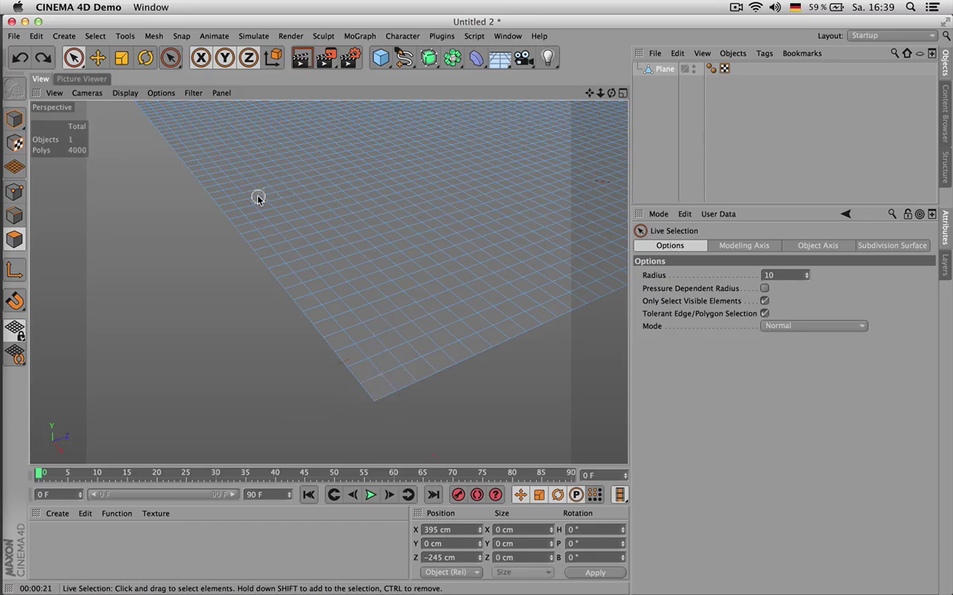
{"action": "key", "text": "super+z"}
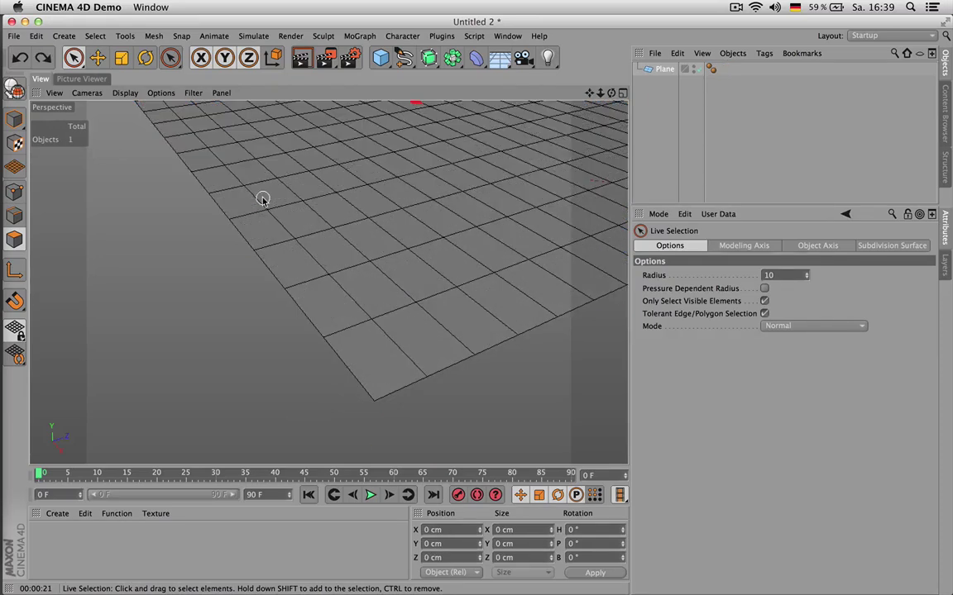
{"action": "key", "text": "super+z"}
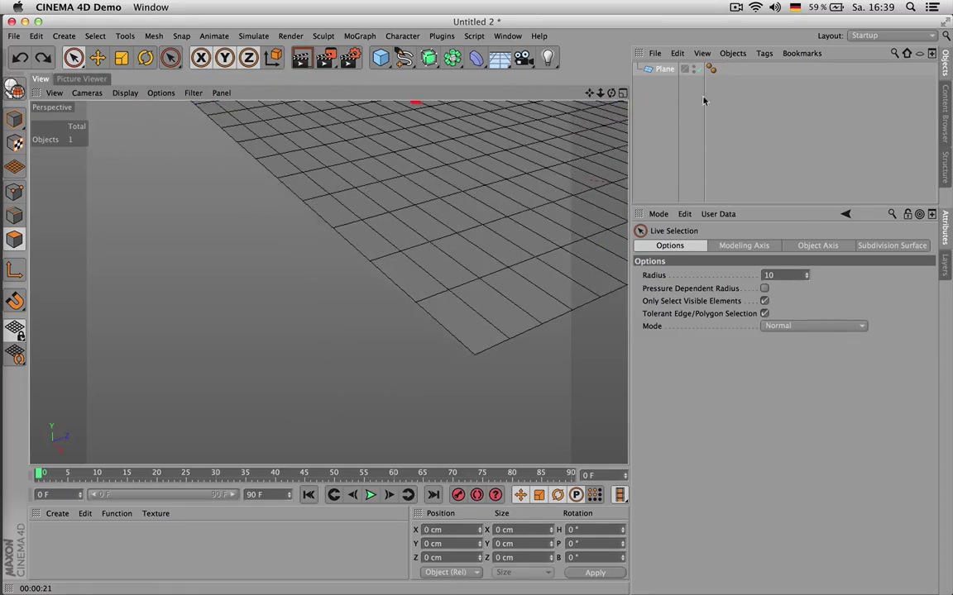
- Set the Plane's height to 500 cm again, with 80 width segments and 50 height segments
{"action": "left_click_drag", "start_coordinate": [589, 93], "coordinate": [512, 149]}
{"action": "left_click", "coordinate": [651, 71]}
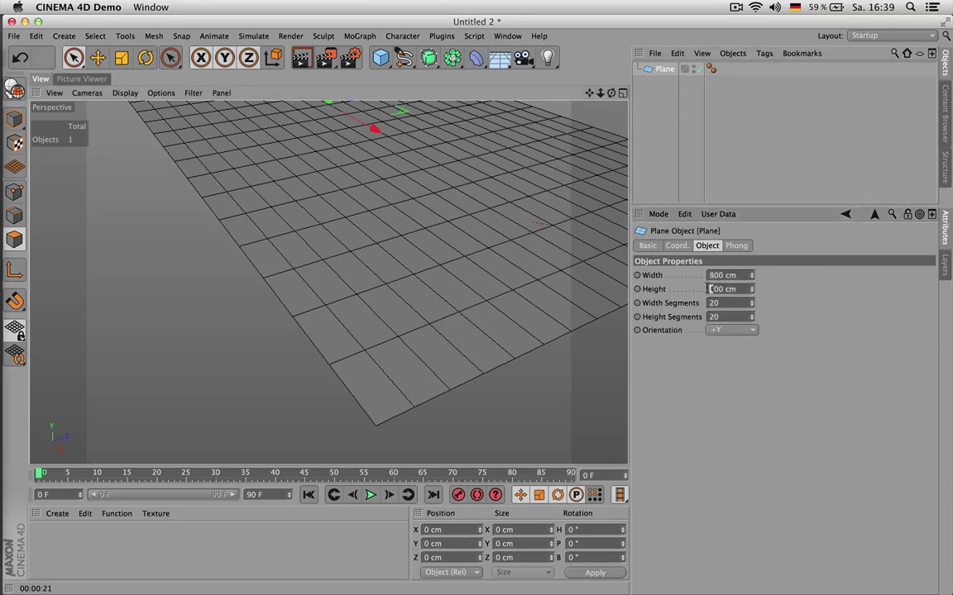
{"action": "left_click", "coordinate": [731, 303]}
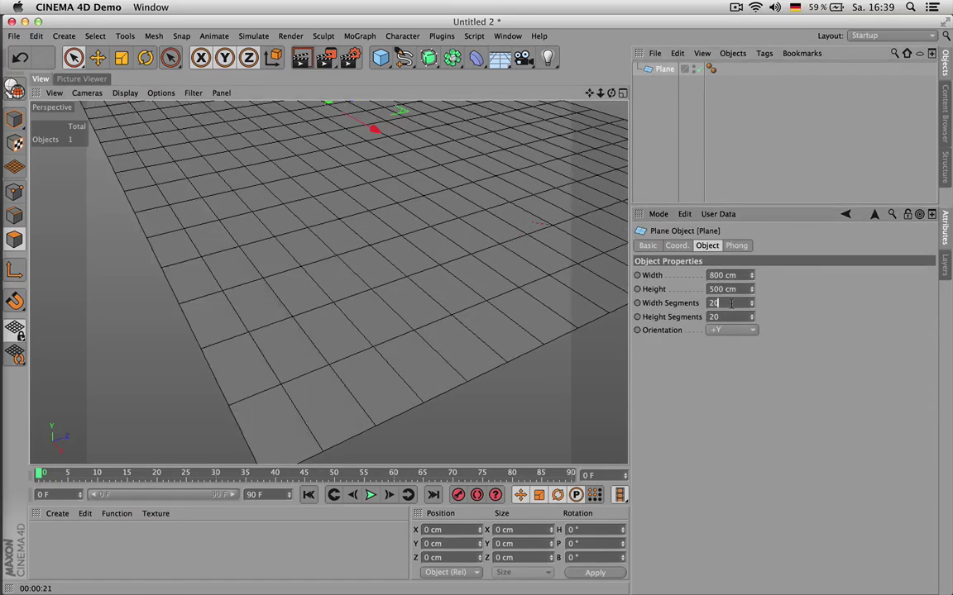
{"action": "type", "text": "80"}
{"action": "key", "text": "Tab"}
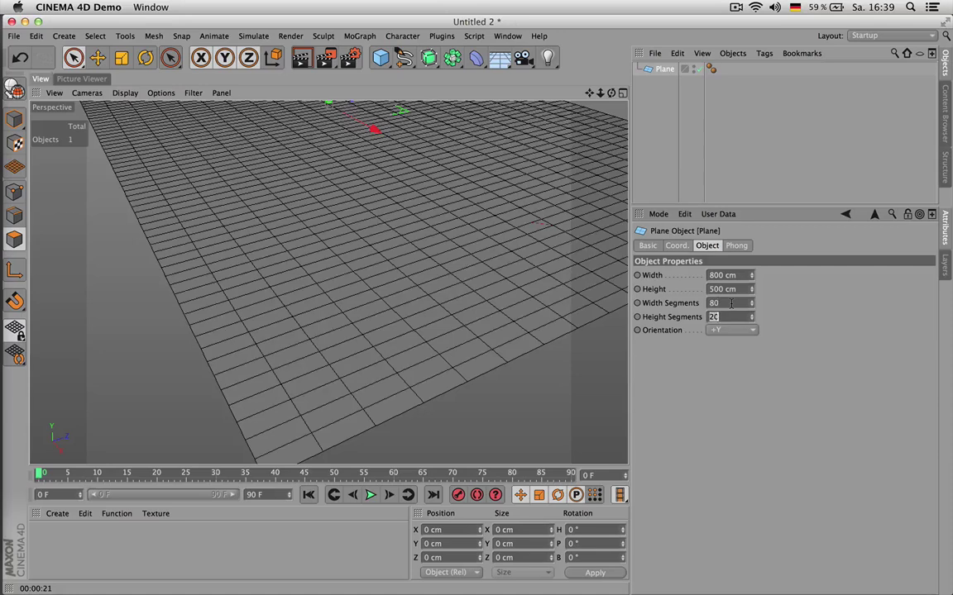
{"action": "key", "text": "Return"}
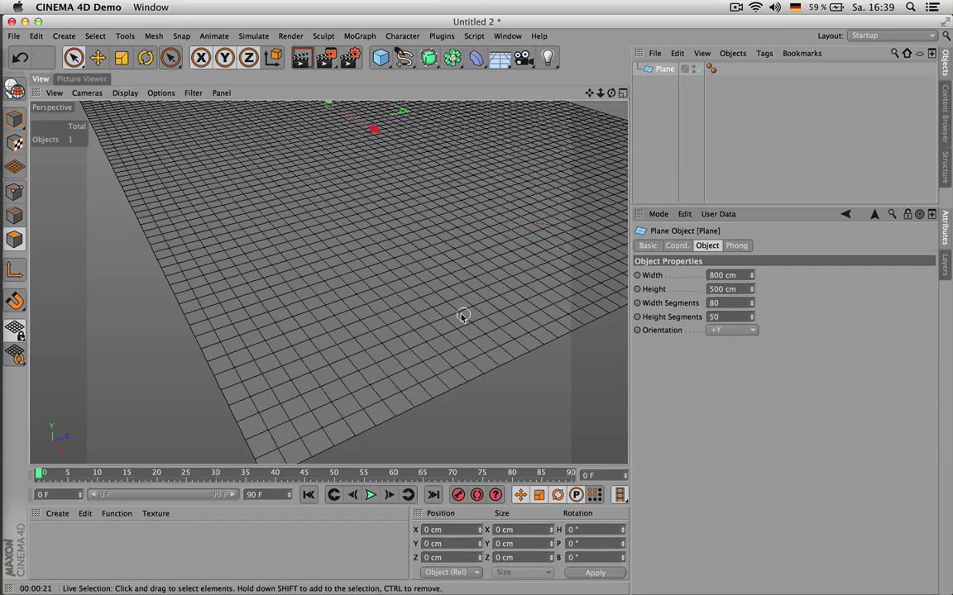
- Divide the Plane's segment values by 5, giving 16 width segments and 10 height segments
{"action": "scroll", "coordinate": [463, 319], "scroll_direction": "down", "scroll_amount": 3}
{"action": "mouse_move", "coordinate": [589, 93]}
{"action": "left_mouse_down"}
{"action": "mouse_move", "coordinate": [579, 104]}
{"action": "mouse_move", "coordinate": [590, 94]}
{"action": "left_mouse_up"}
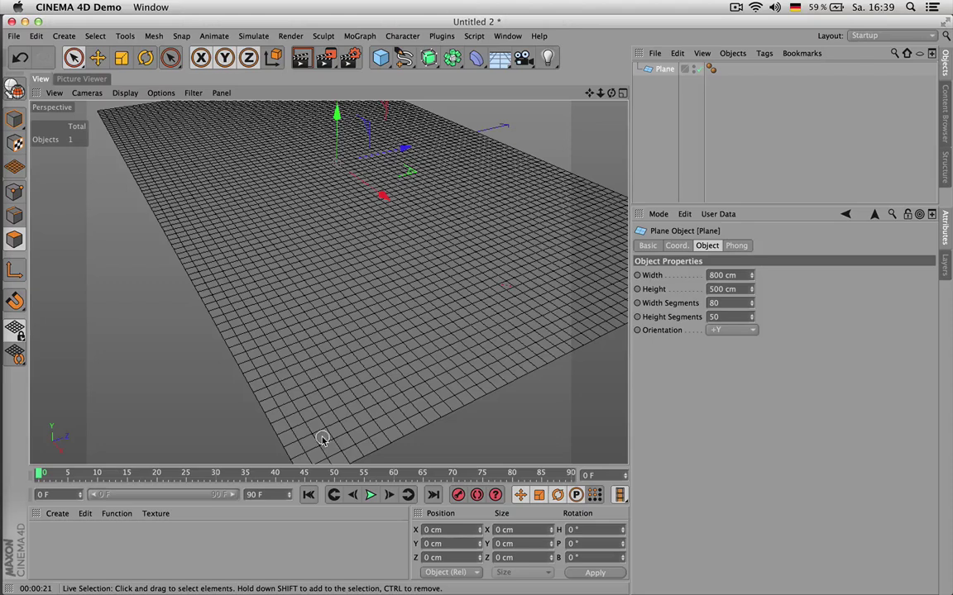
{"action": "left_click", "coordinate": [731, 304]}
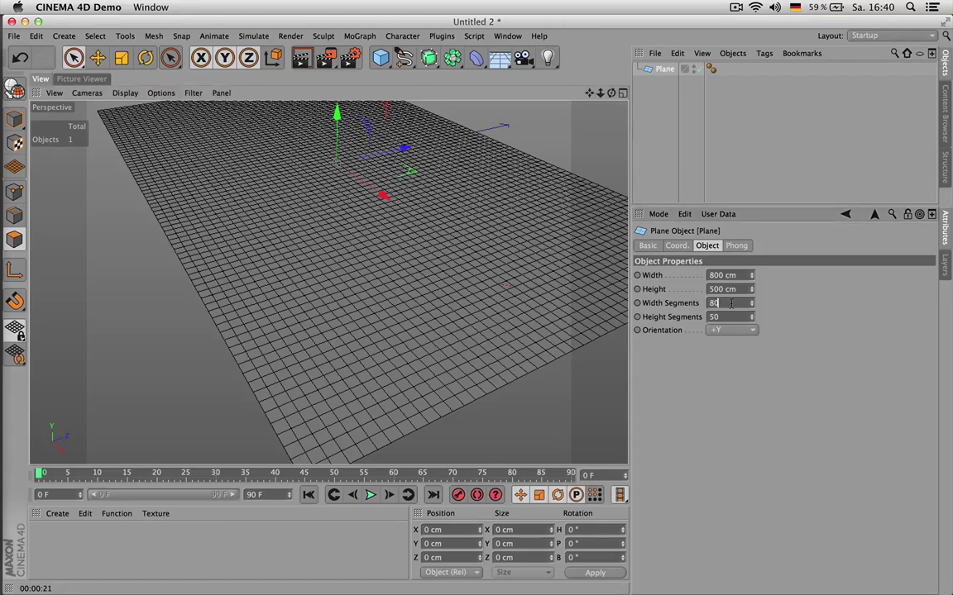
{"action": "left_click", "coordinate": [725, 318]}
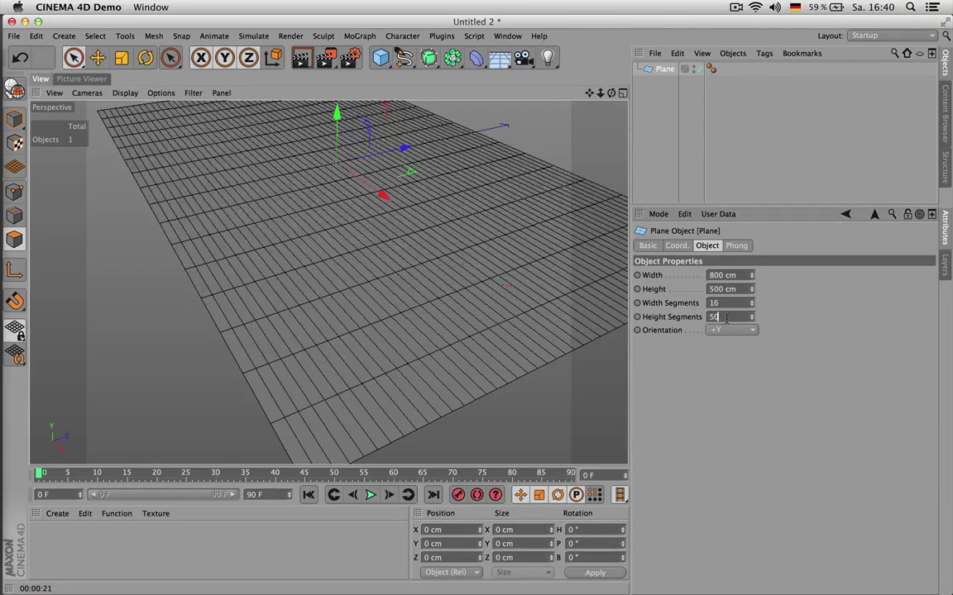
{"action": "type", "text": "/5"}
{"action": "key", "text": "Return"}
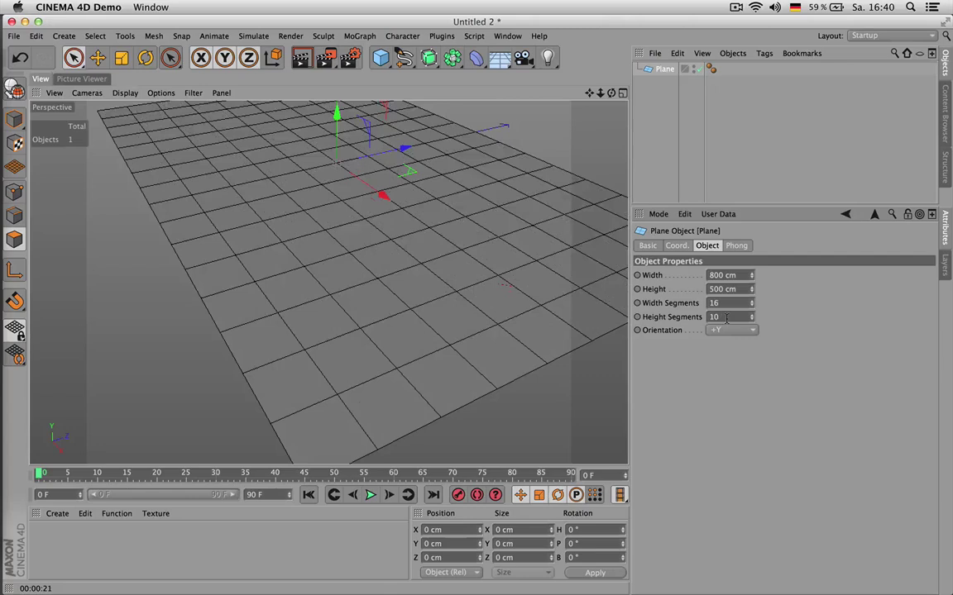
- Rename the Plane object as orig
{"action": "scroll", "coordinate": [389, 287], "scroll_direction": "down", "scroll_amount": 5}
{"action": "left_click_drag", "start_coordinate": [589, 93], "coordinate": [706, 90]}
{"action": "mouse_move", "coordinate": [591, 93]}
{"action": "left_mouse_down"}
{"action": "mouse_move", "coordinate": [626, 83]}
{"action": "mouse_move", "coordinate": [548, 86]}
{"action": "mouse_move", "coordinate": [611, 95]}
{"action": "mouse_move", "coordinate": [583, 93]}
{"action": "left_mouse_up"}
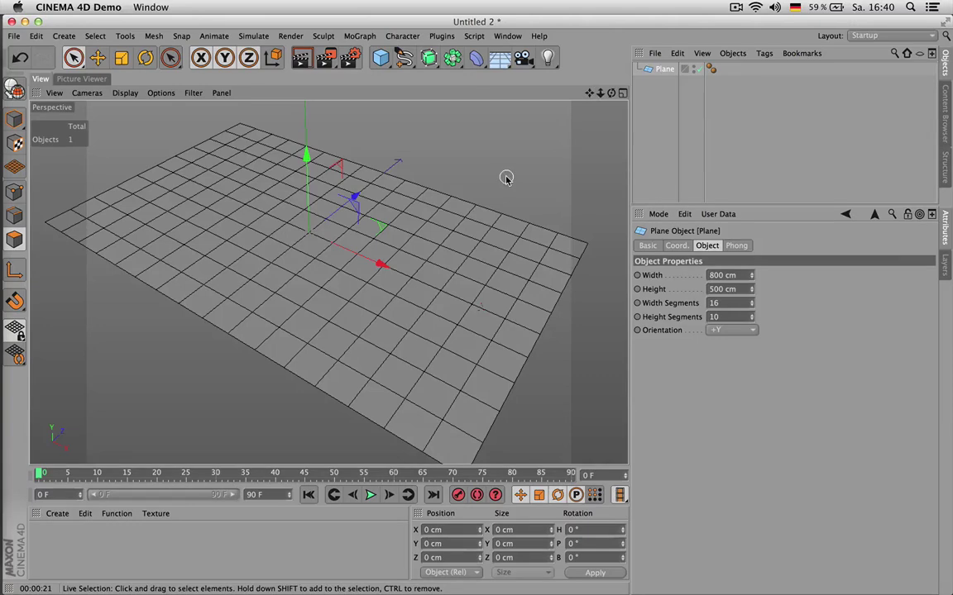
{"action": "double_click", "coordinate": [662, 70]}
{"action": "type", "text": "eng"}
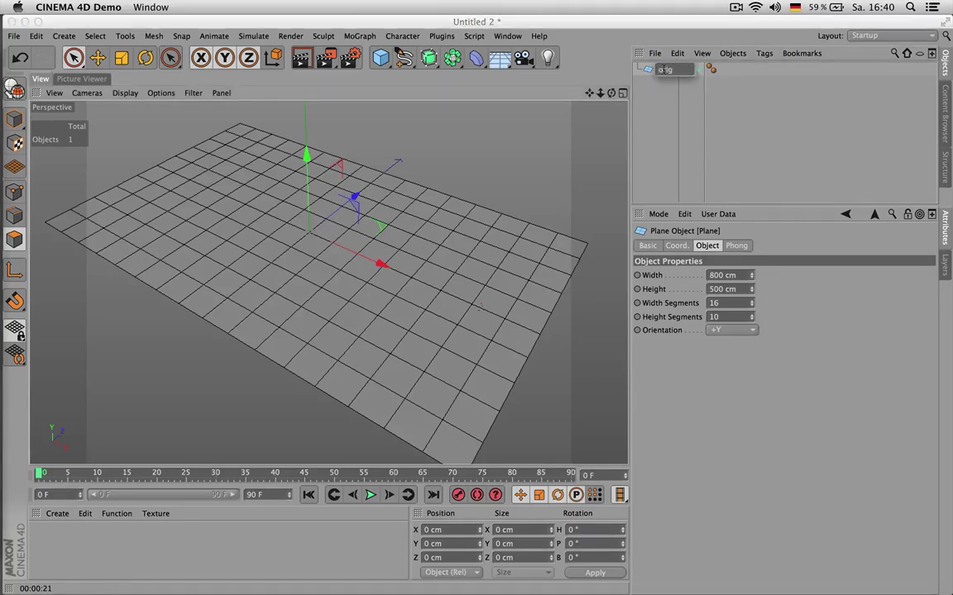
{"action": "type", "text": "rig"}
{"action": "key", "text": "Return"}
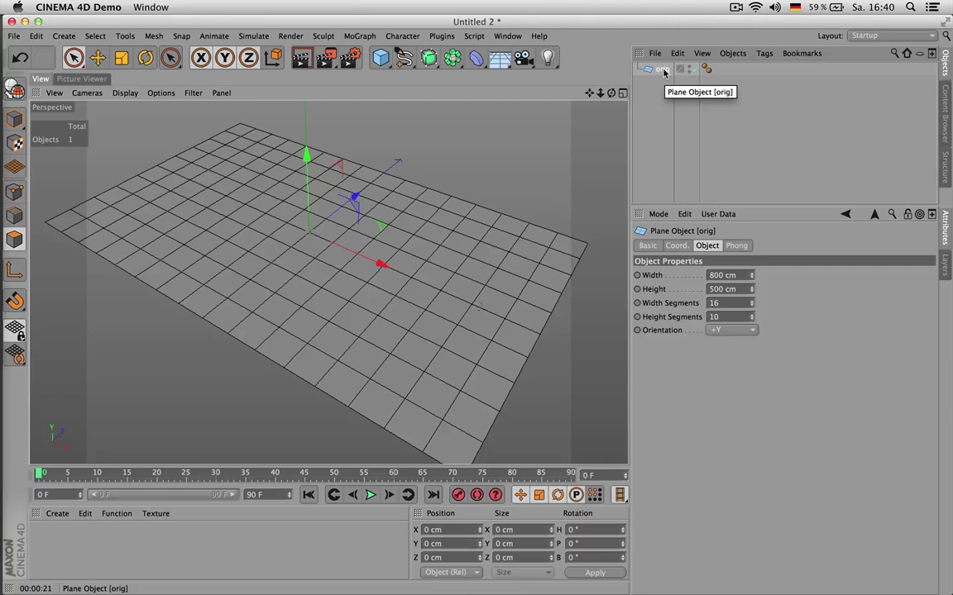
- Duplicate the orig plane and disable the original so only the copy is active
{"action": "key", "text": "super+c"}
{"action": "key", "text": "super+v"}
{"action": "left_click", "coordinate": [665, 85]}
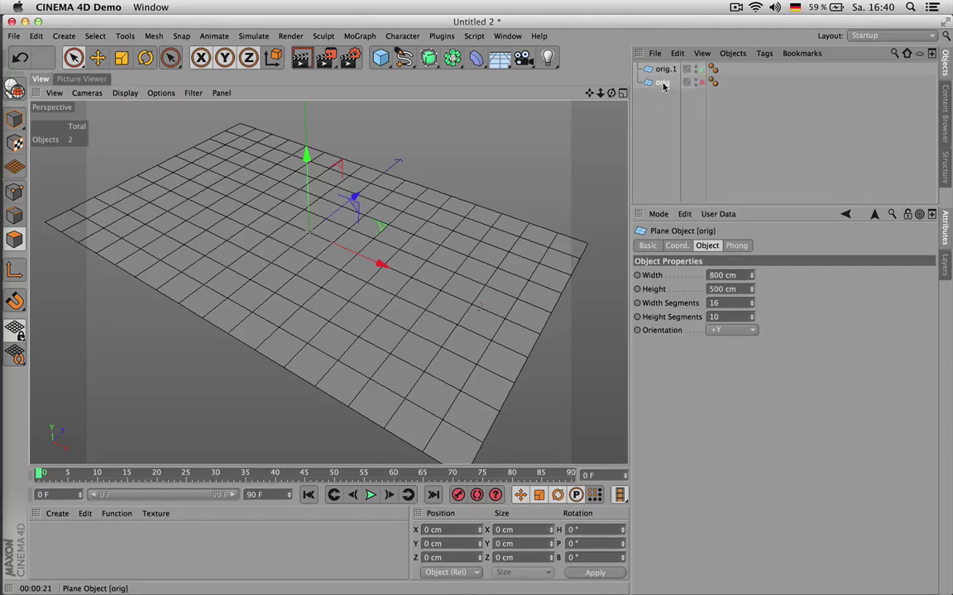
- Make the orig.1 copy editable and select all of its polygons
{"action": "left_click", "coordinate": [664, 71]}
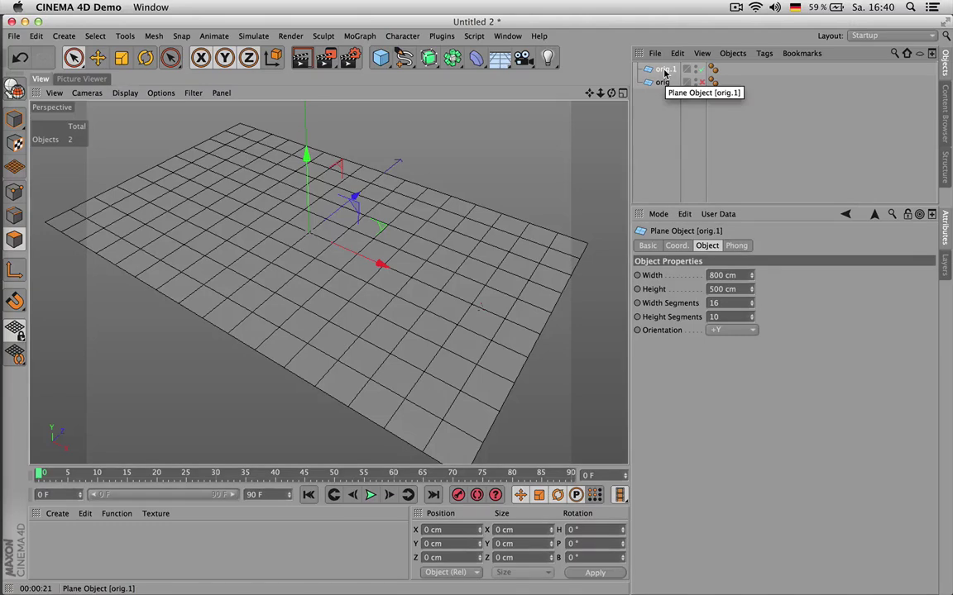
{"action": "key", "text": "c"}
{"action": "left_click", "coordinate": [438, 207]}
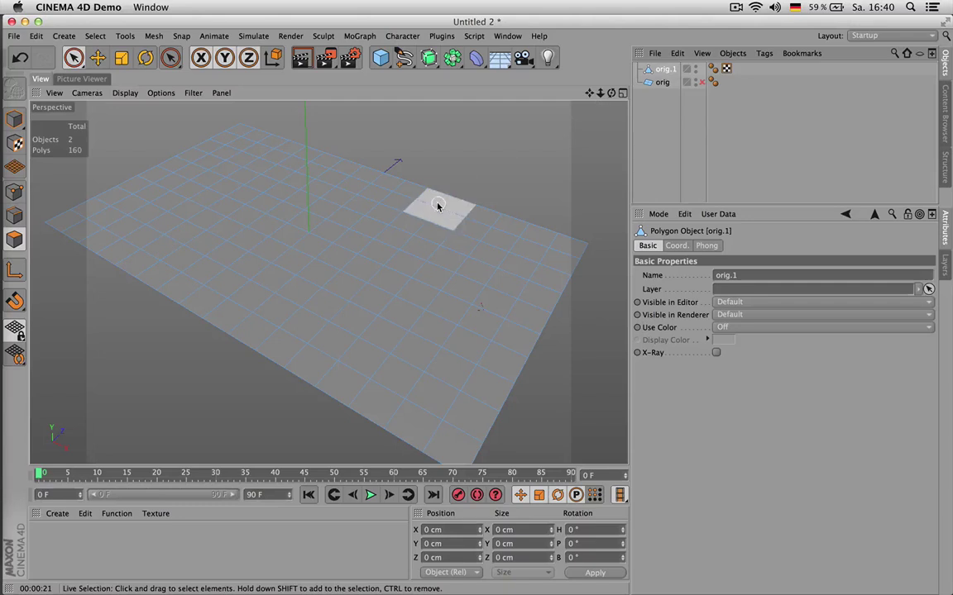
{"action": "left_click", "coordinate": [409, 249]}
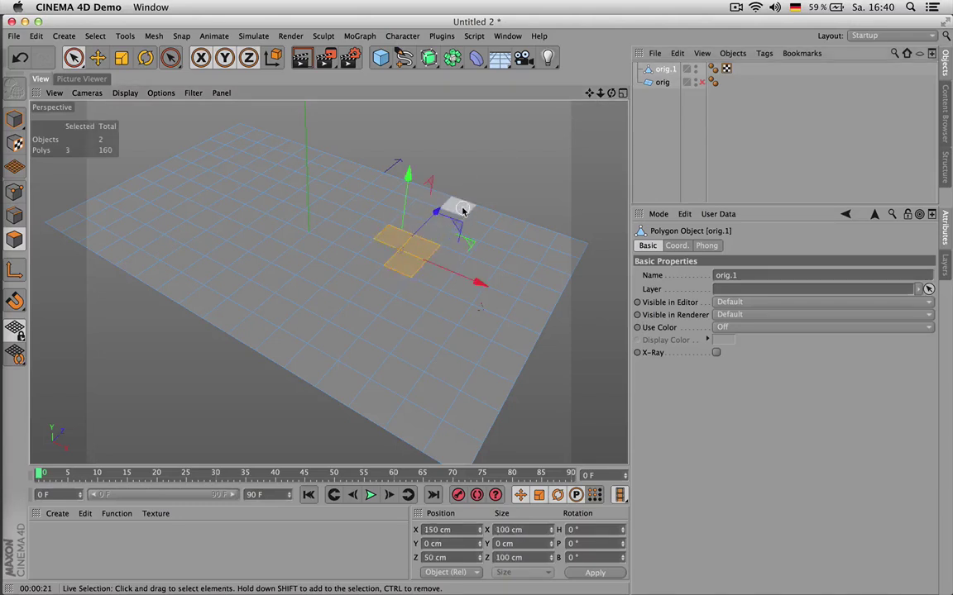
{"action": "key", "text": "super+a"}
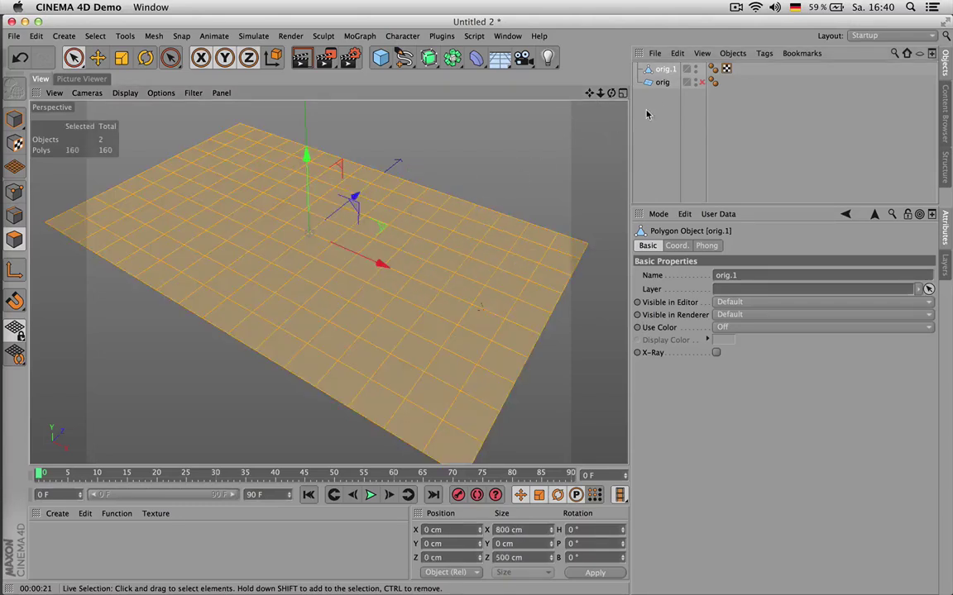
{"action": "left_click_drag", "start_coordinate": [611, 93], "coordinate": [331, 279]}
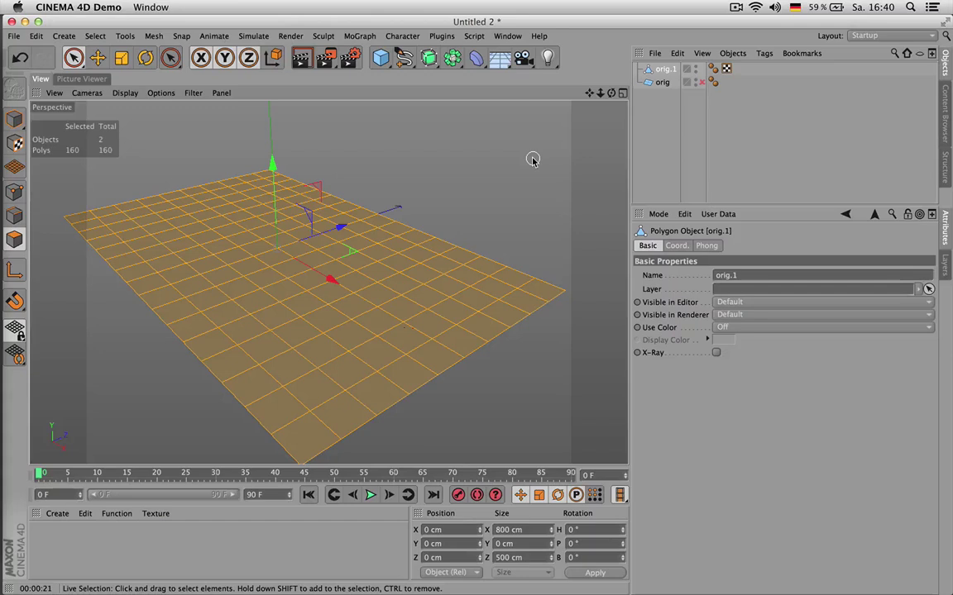
- Split the selected polygons of orig.1 into a separate object and rename that object floor
{"action": "key", "text": "u"}
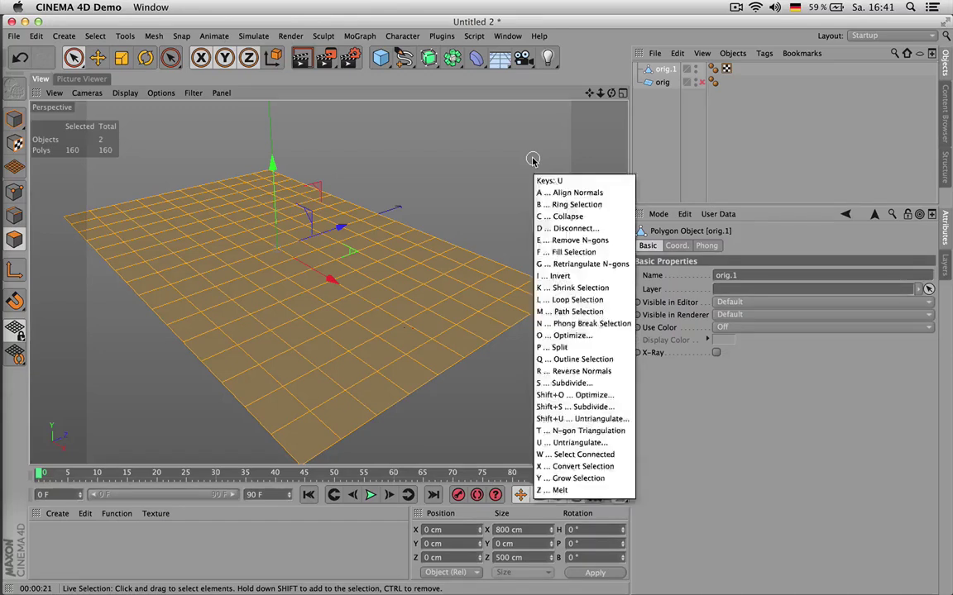
{"action": "key", "text": "p"}
{"action": "left_click", "coordinate": [667, 86]}
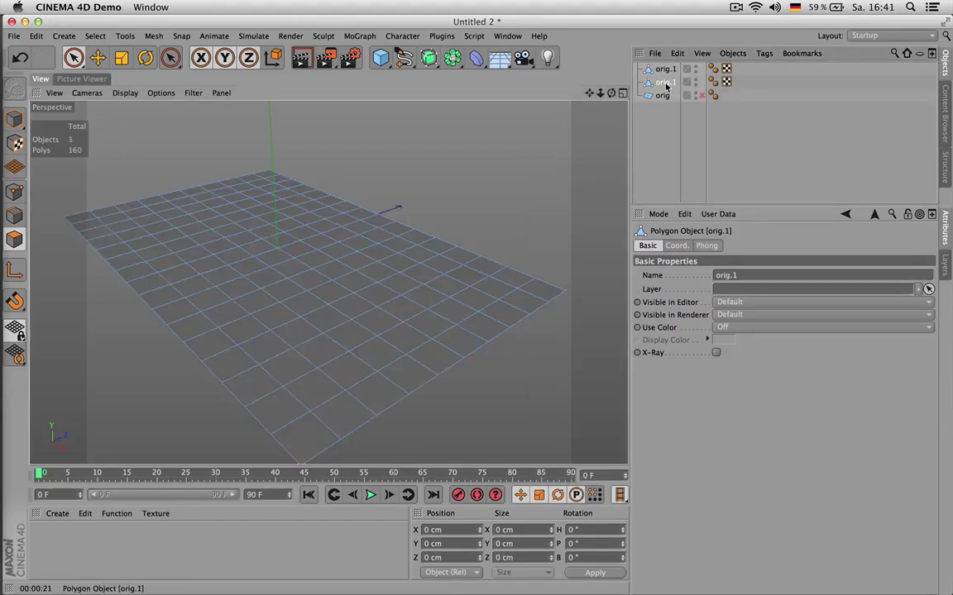
{"action": "double_click", "coordinate": [667, 83]}
{"action": "key", "text": "BackSpace"}
{"action": "type", "text": "floor"}
{"action": "key", "text": "Return"}
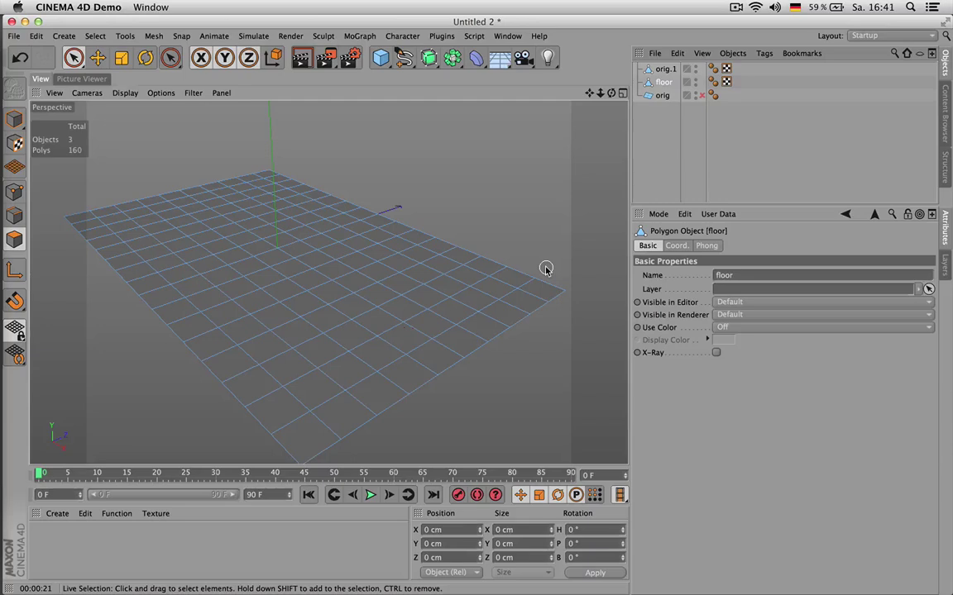
- Extrude all polygons of orig.1 with an offset of 240 cm
{"action": "left_click", "coordinate": [671, 70]}
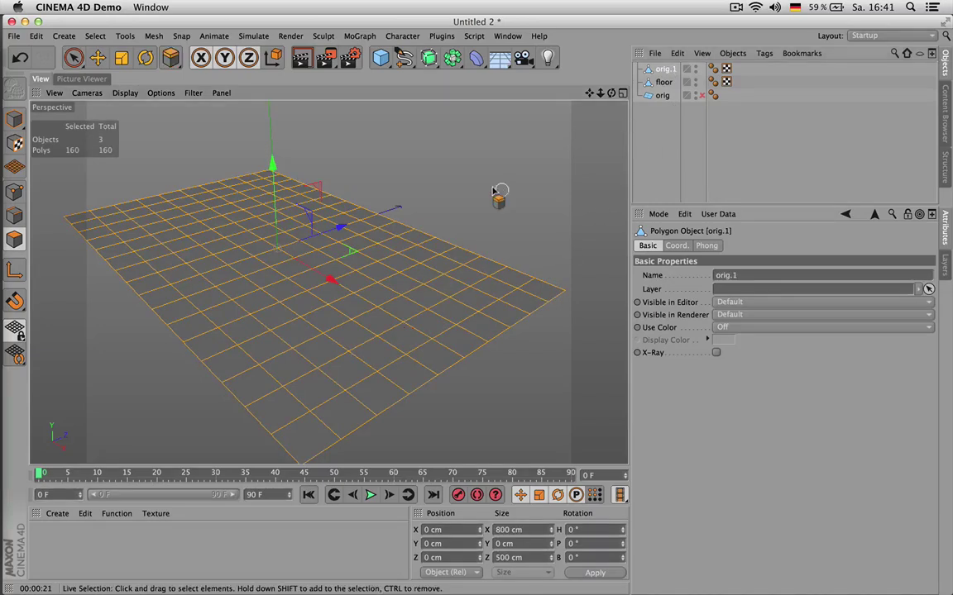
{"action": "key", "text": "d"}
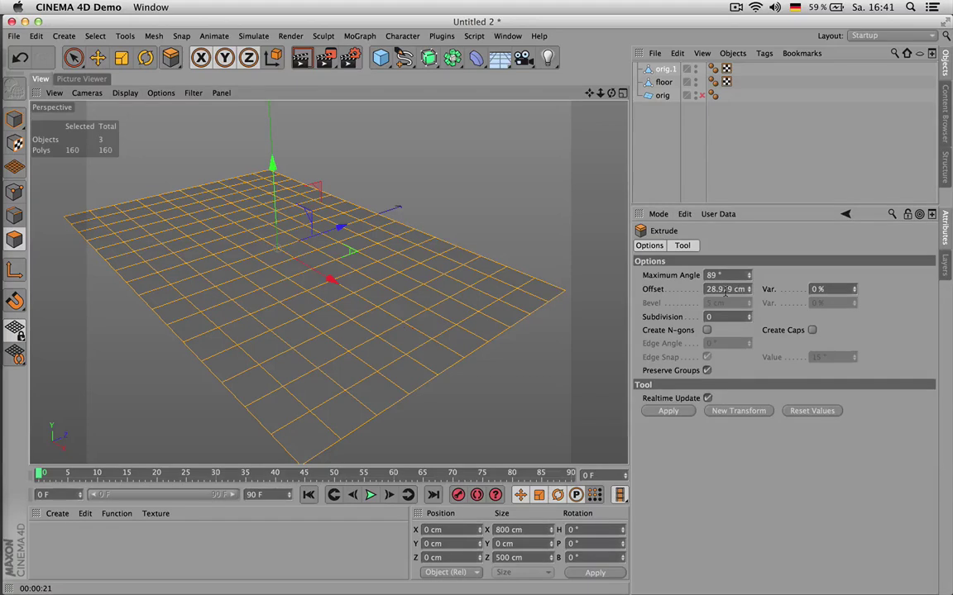
{"action": "double_click", "coordinate": [725, 289]}
{"action": "type", "text": "2"}
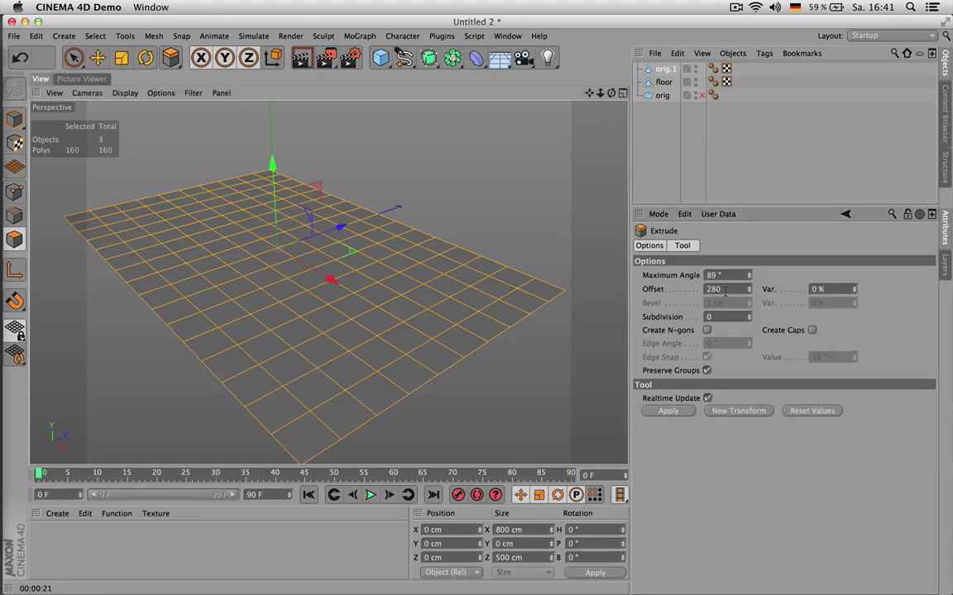
{"action": "type", "text": "80"}
{"action": "key", "text": "Return"}
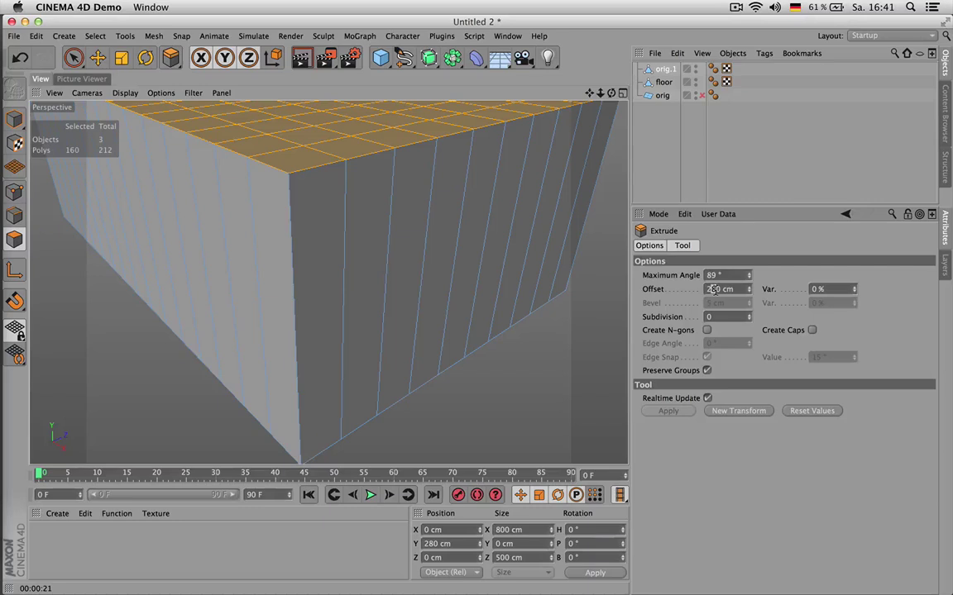
{"action": "type", "text": "4"}
{"action": "key", "text": "Return"}
{"action": "scroll", "coordinate": [427, 213], "scroll_direction": "down", "scroll_amount": 4}
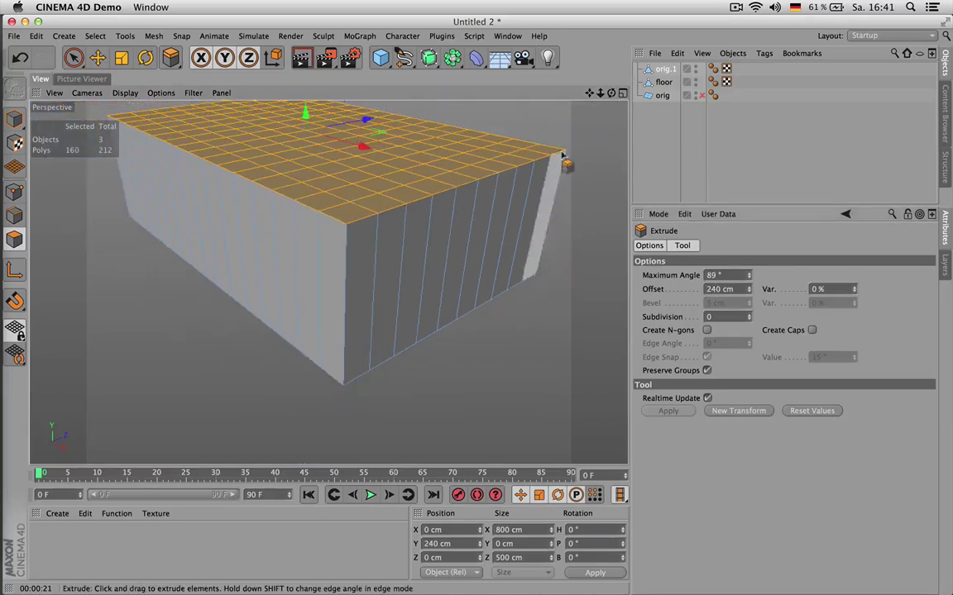
- Split the top polygons of the extruded orig.1 into a separate object and delete them from orig.1
{"action": "left_click_drag", "start_coordinate": [612, 93], "coordinate": [328, 281]}
{"action": "left_click_drag", "start_coordinate": [616, 96], "coordinate": [327, 283]}
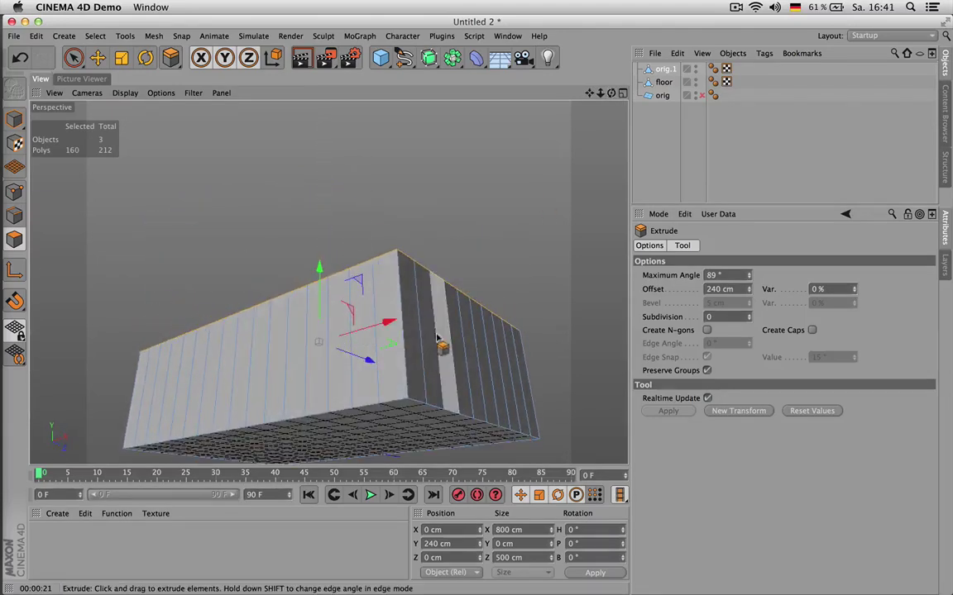
{"action": "left_click_drag", "start_coordinate": [589, 92], "coordinate": [584, 25]}
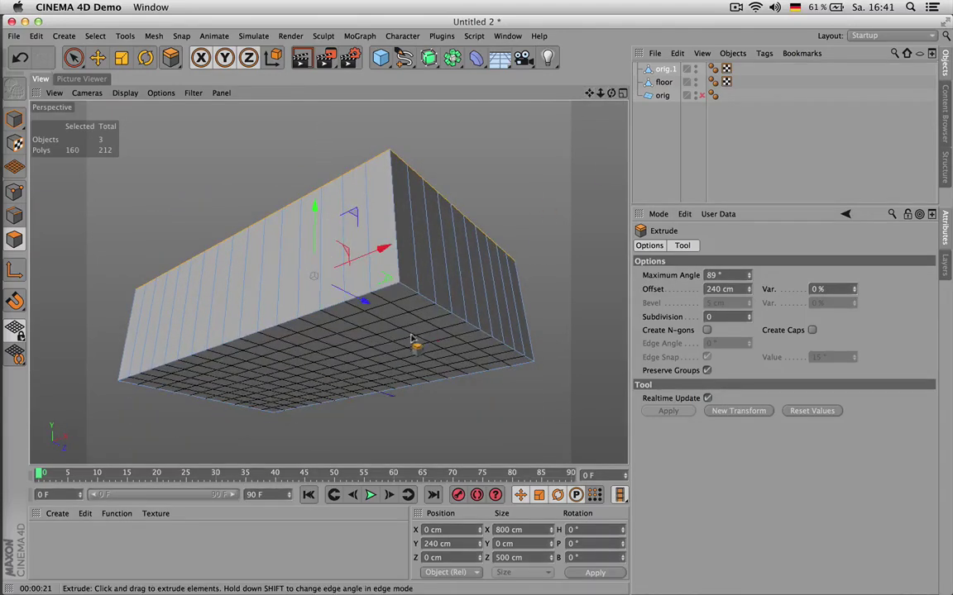
{"action": "left_click", "coordinate": [661, 84]}
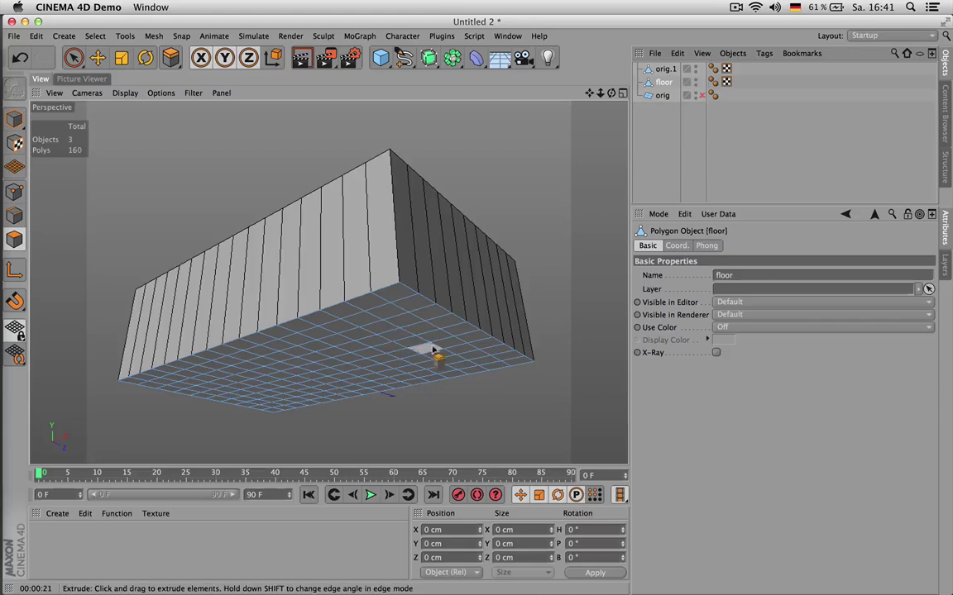
{"action": "left_click", "coordinate": [664, 70]}
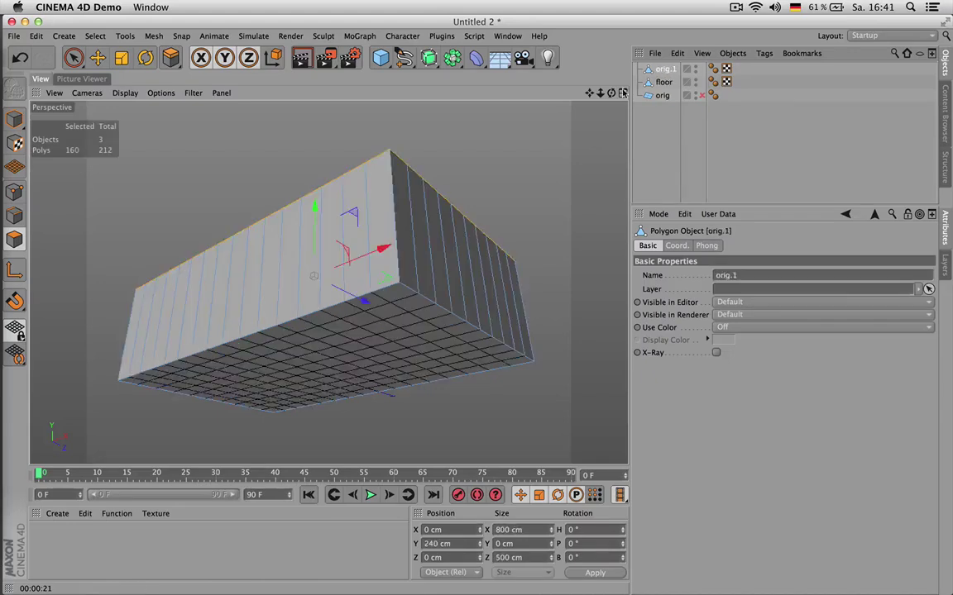
{"action": "left_click_drag", "start_coordinate": [612, 93], "coordinate": [557, 206]}
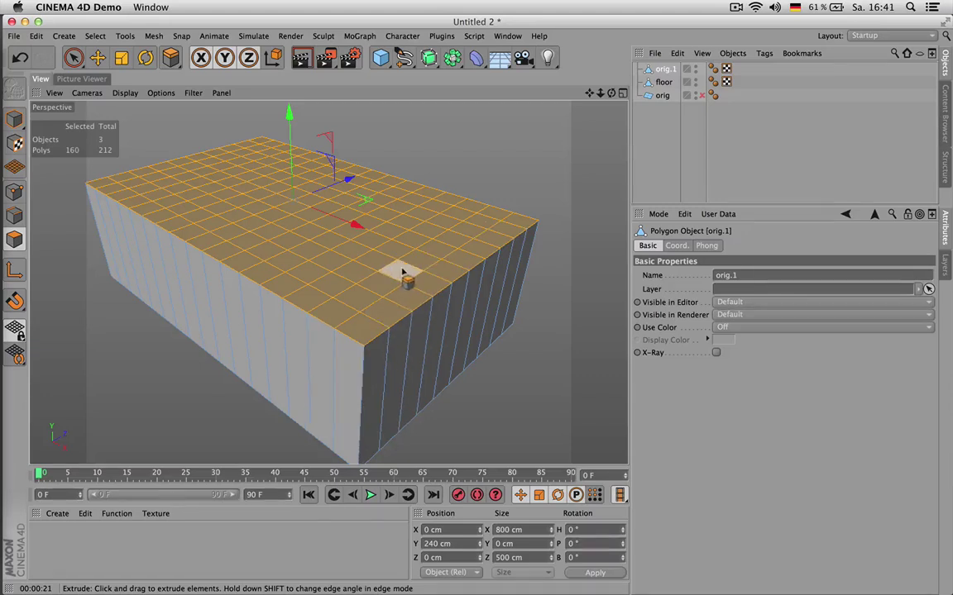
{"action": "key", "text": "u"}
{"action": "key", "text": "p"}
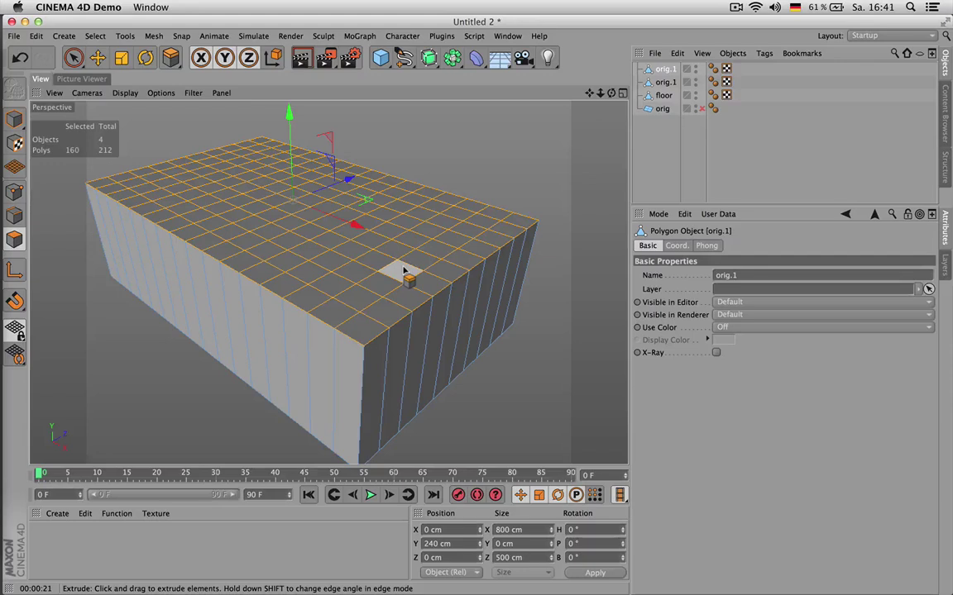
{"action": "key", "text": "Delete"}
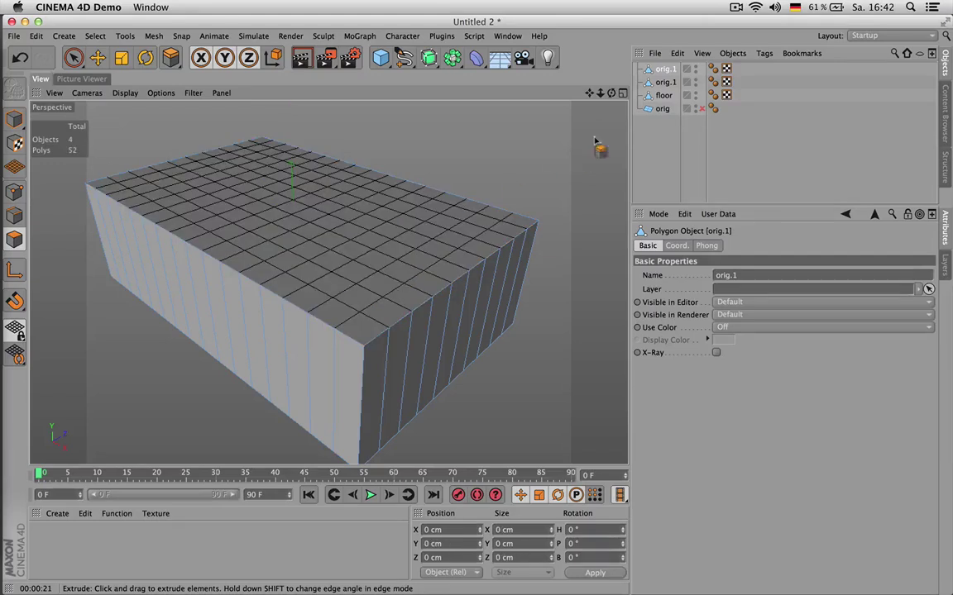
- Rename the split-off top object as ceiling and the remaining orig.1 object as walls
{"action": "left_click", "coordinate": [667, 82]}
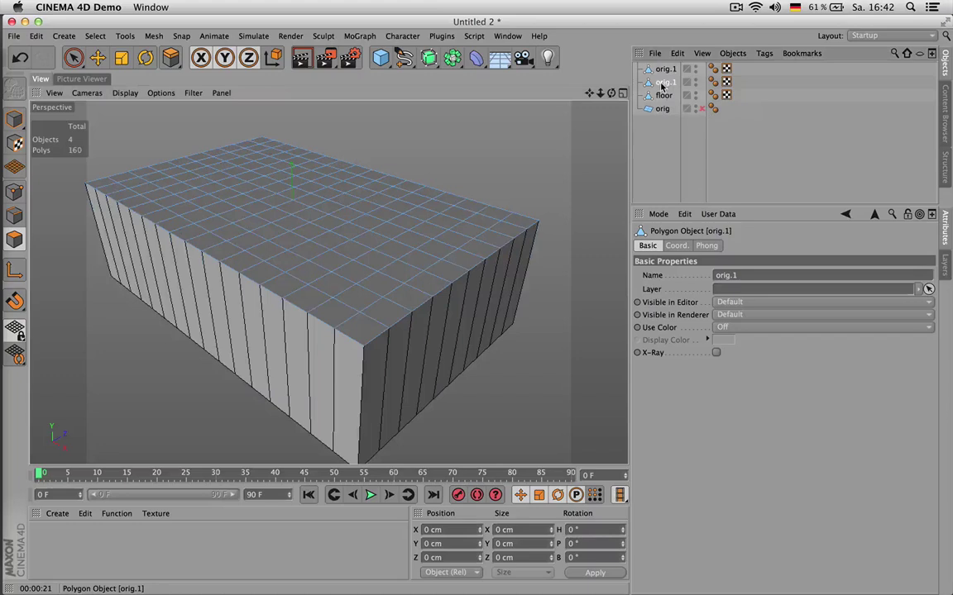
{"action": "double_click", "coordinate": [662, 84]}
{"action": "type", "text": "ceiling"}
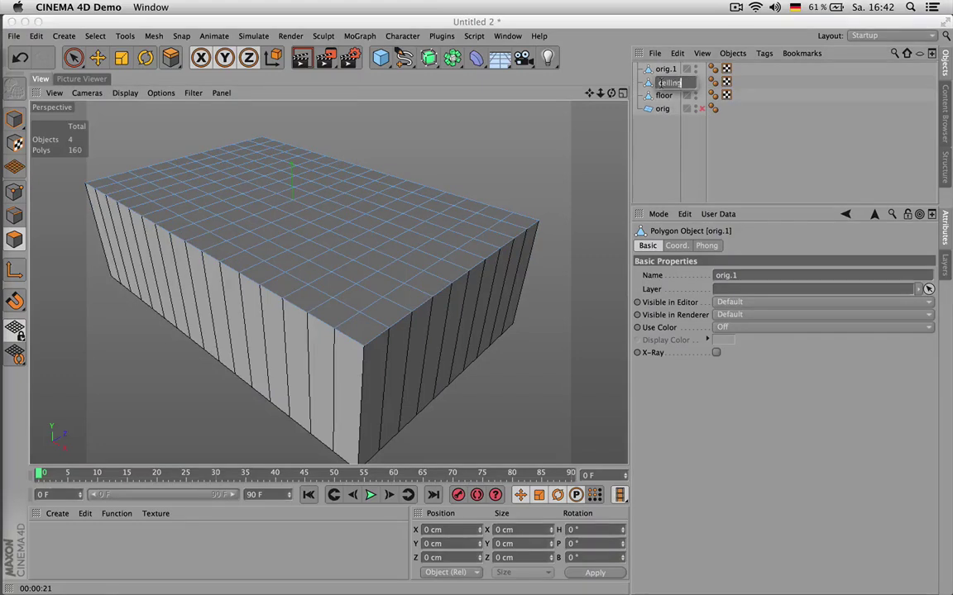
{"action": "key", "text": "Return"}
{"action": "left_click", "coordinate": [668, 71]}
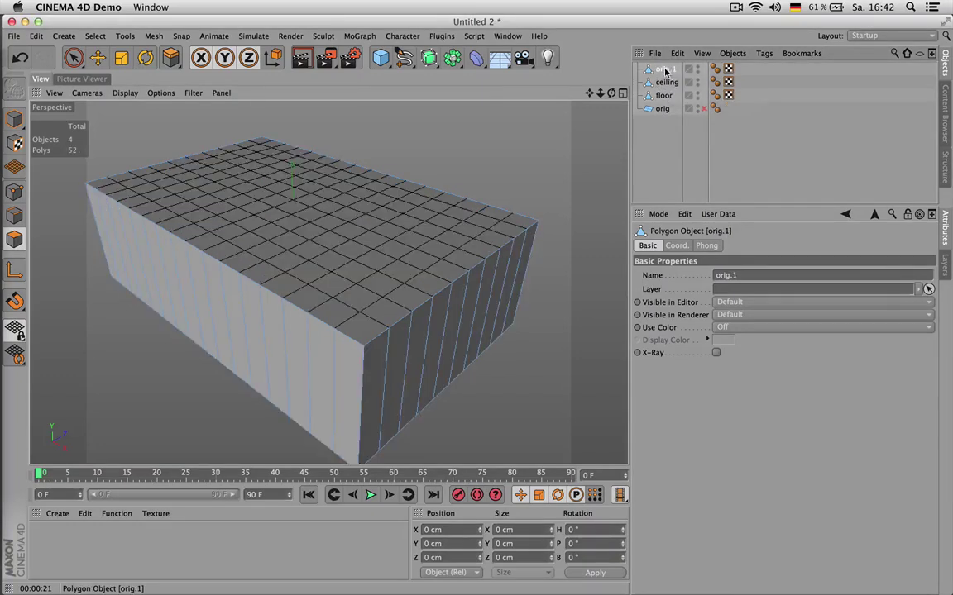
{"action": "double_click", "coordinate": [666, 70]}
{"action": "type", "text": "wall"}
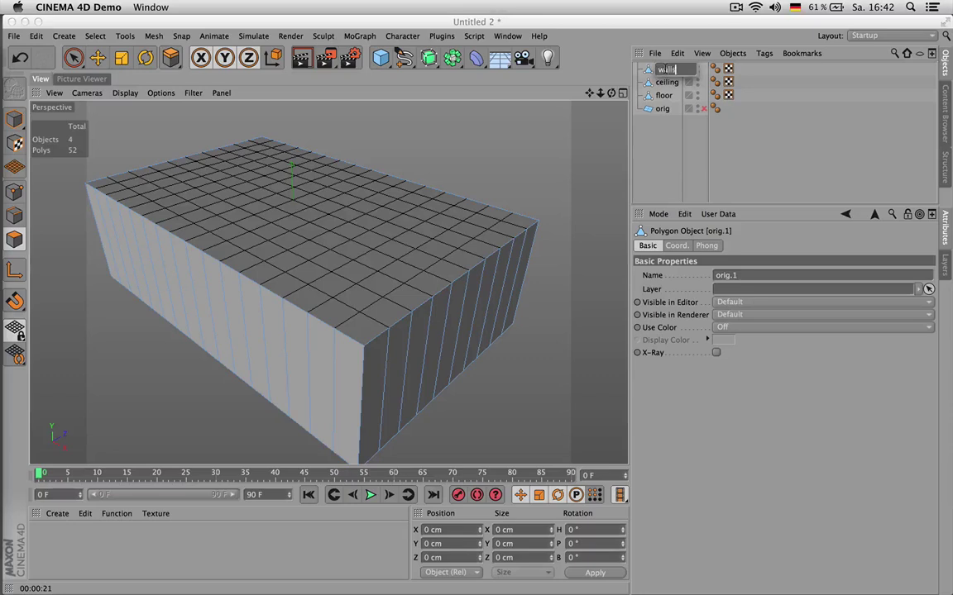
{"action": "type", "text": "s"}
{"action": "key", "text": "Return"}
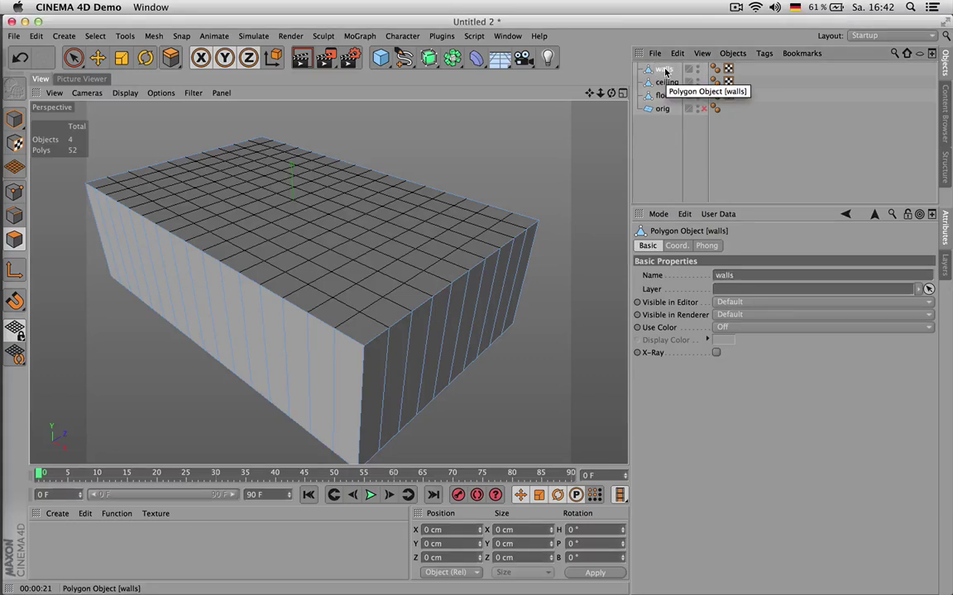
- Move the walls object between ceiling and floor in the object hierarchy
{"action": "left_click", "coordinate": [664, 95]}
{"action": "left_click_drag", "start_coordinate": [612, 94], "coordinate": [592, 3]}
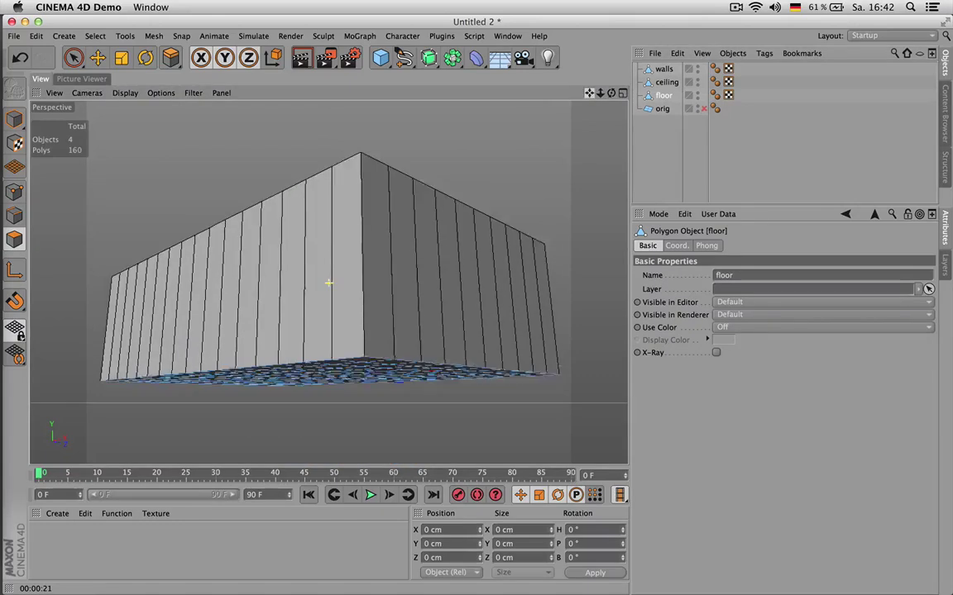
{"action": "left_click", "coordinate": [663, 108]}
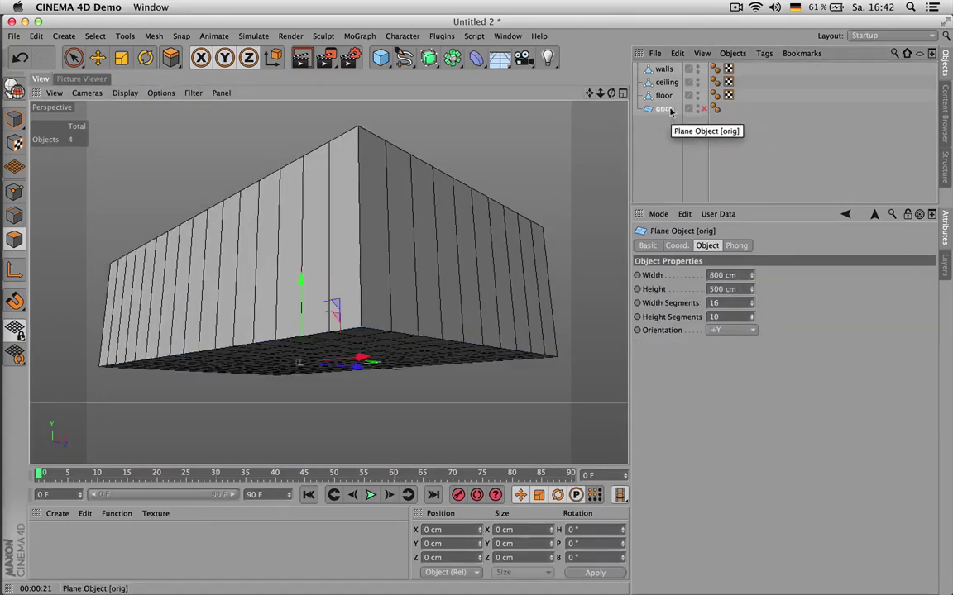
{"action": "left_click_drag", "start_coordinate": [590, 96], "coordinate": [558, 138]}
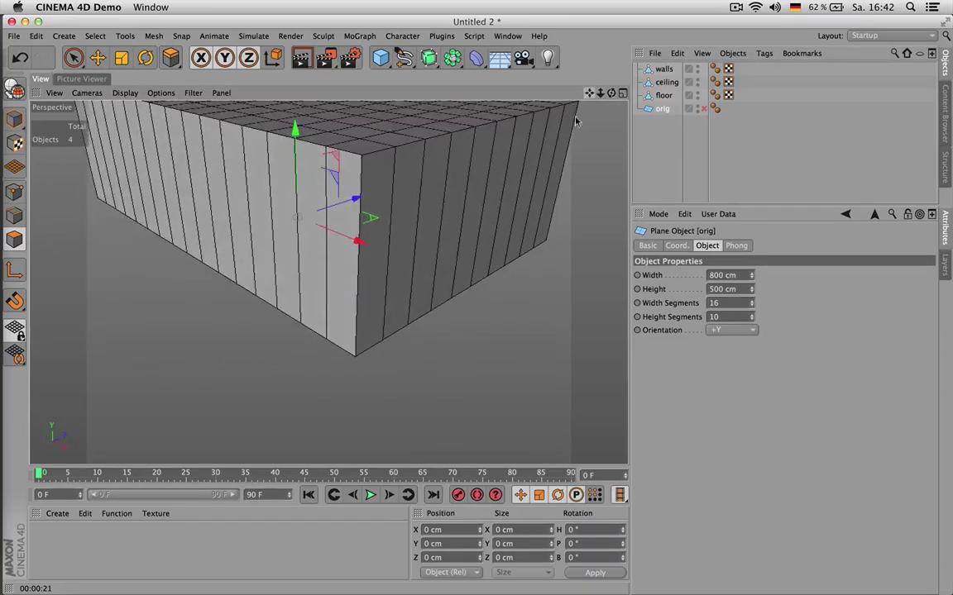
{"action": "left_click", "coordinate": [662, 96]}
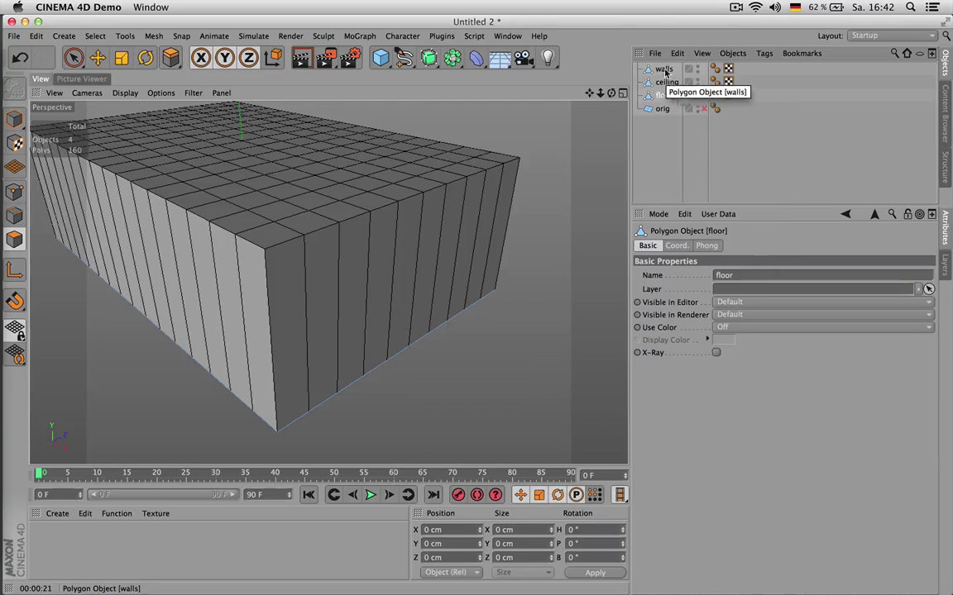
{"action": "left_click", "coordinate": [661, 70]}
{"action": "left_click_drag", "start_coordinate": [662, 70], "coordinate": [673, 86]}
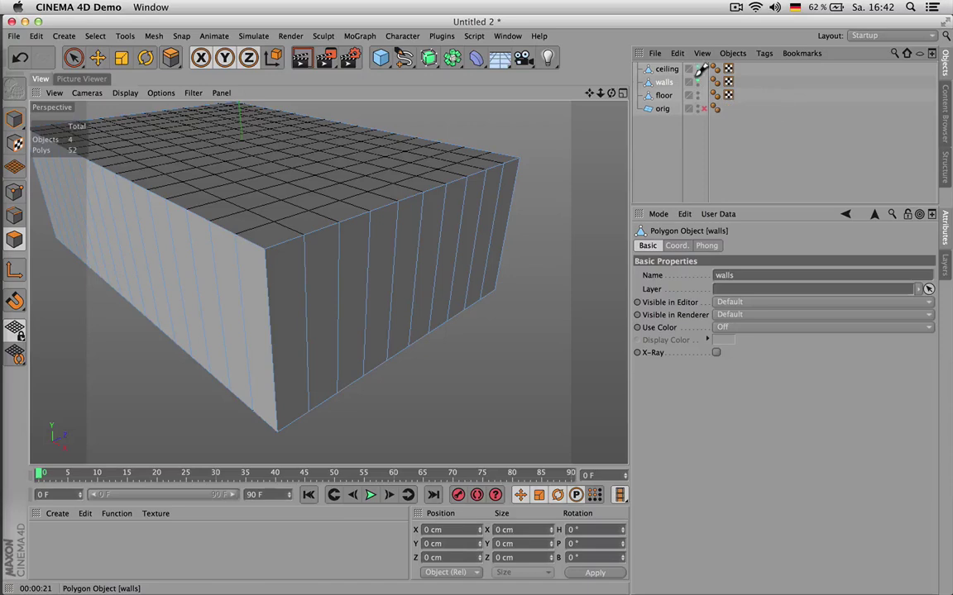
- Hide the walls and ceiling objects in the editor so only the floor is displayed
{"action": "left_click", "coordinate": [698, 81]}
{"action": "left_click_drag", "start_coordinate": [698, 82], "coordinate": [700, 69]}
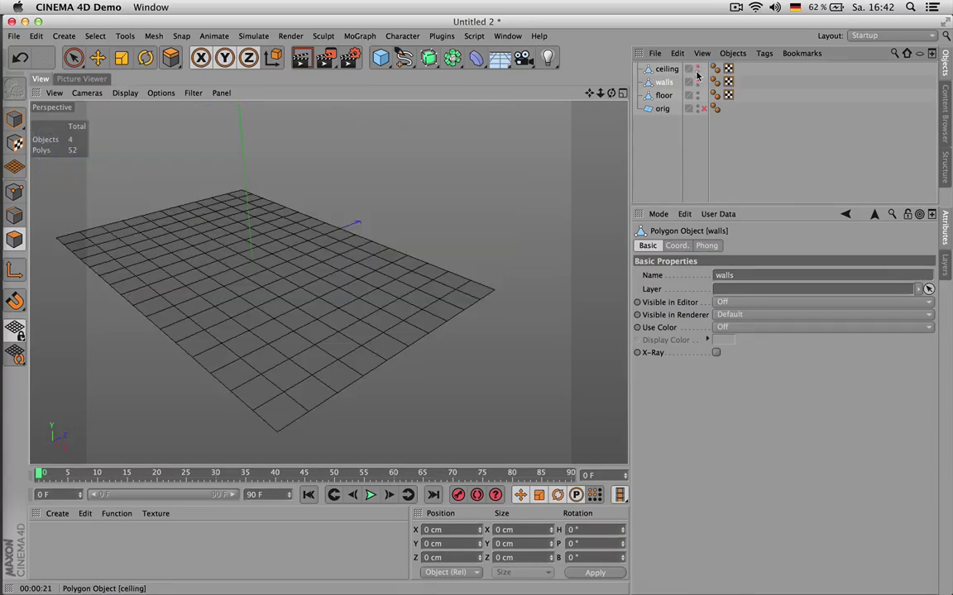
{"action": "left_click_drag", "start_coordinate": [588, 93], "coordinate": [637, 94]}
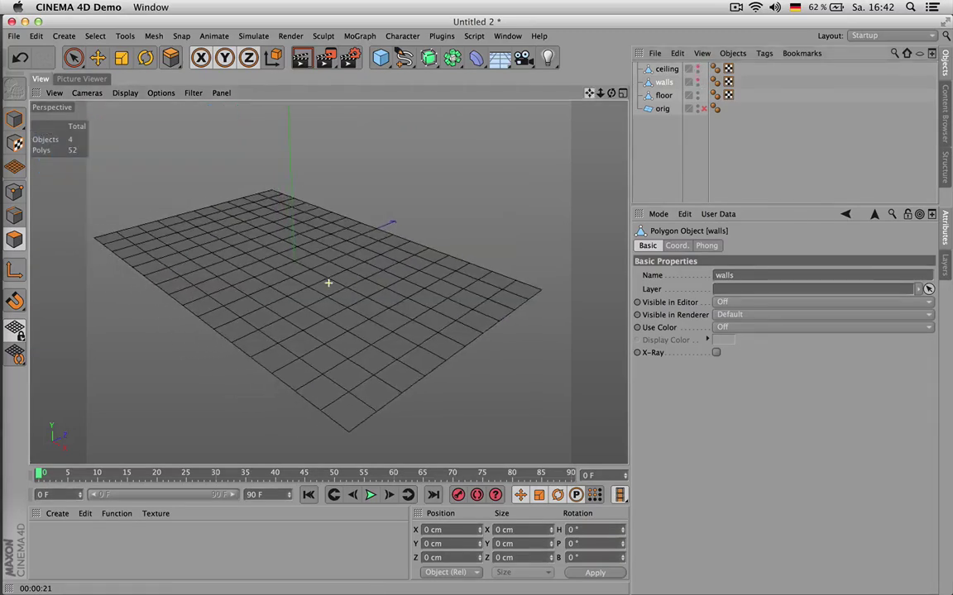
{"action": "left_click_drag", "start_coordinate": [328, 283], "coordinate": [348, 283], "text": "alt"}
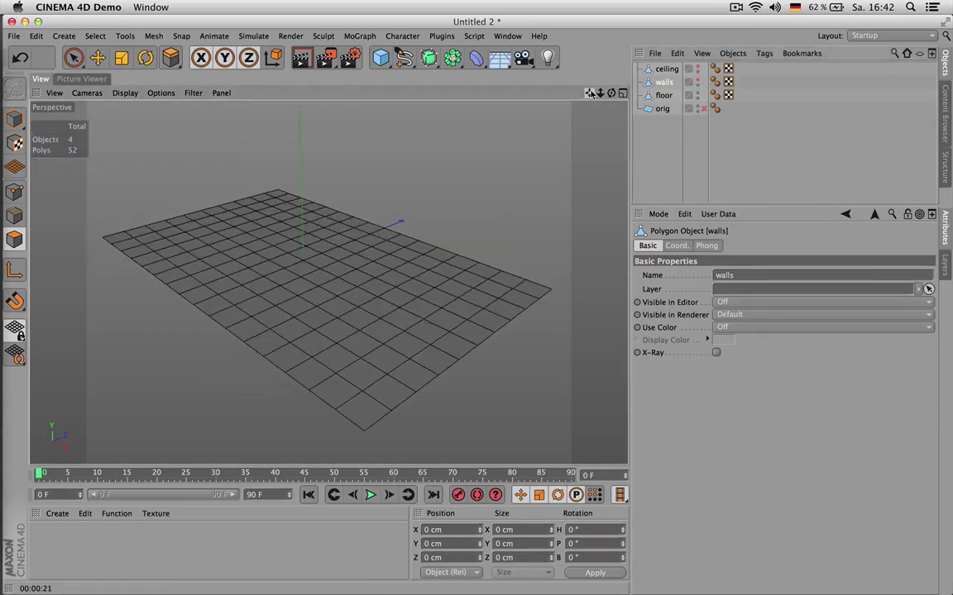
- Melt all polygons of the floor object into one surface and display its points
{"action": "left_click", "coordinate": [663, 95]}
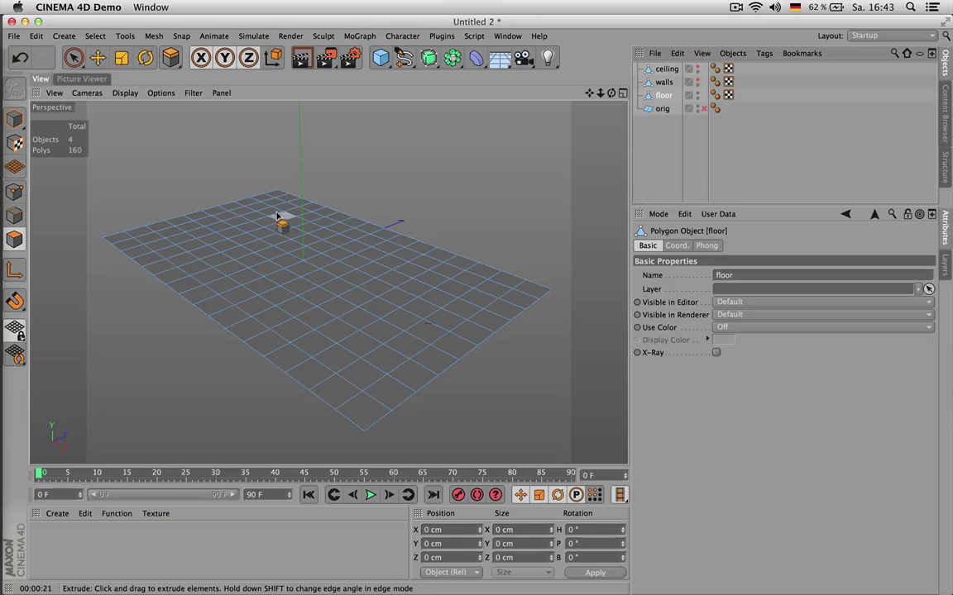
{"action": "key", "text": "super+a"}
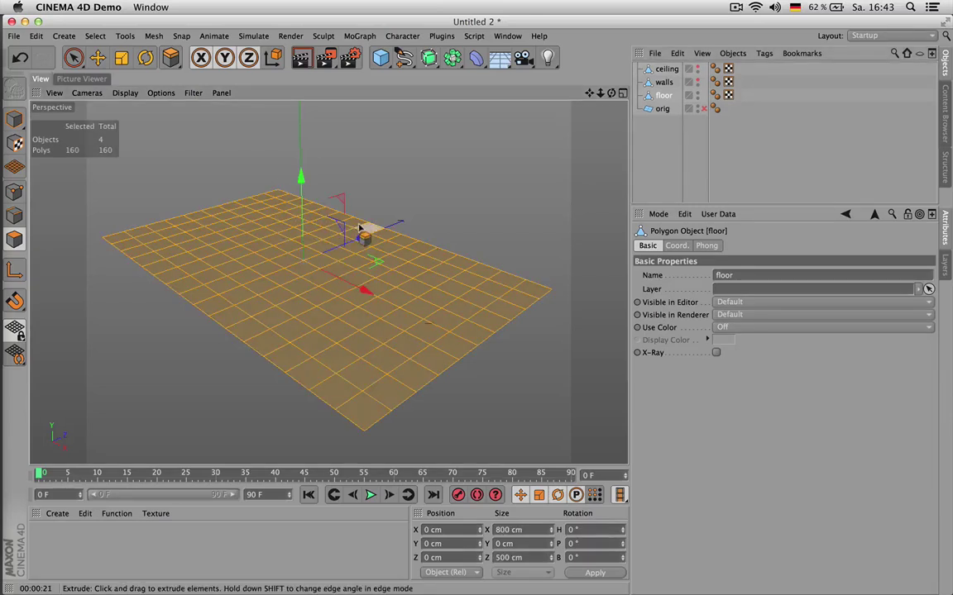
{"action": "key", "text": "u"}
{"action": "key", "text": "z"}
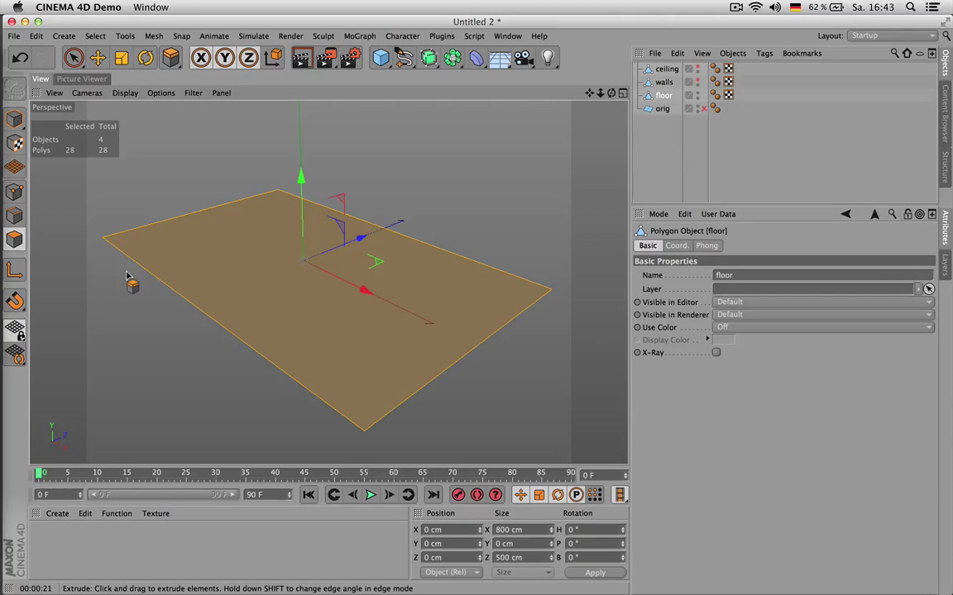
{"action": "key", "text": "Return"}
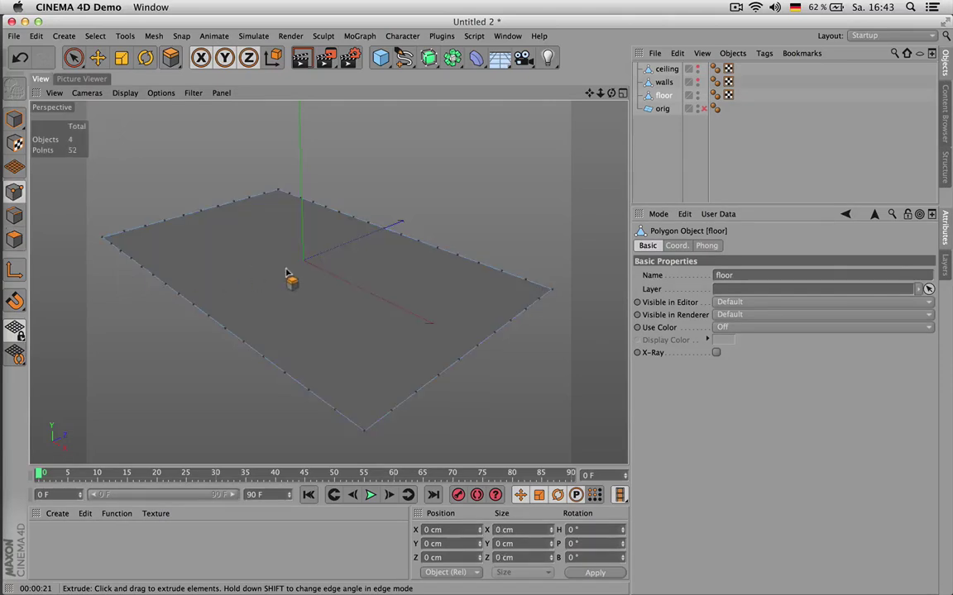
{"action": "left_click_drag", "start_coordinate": [441, 256], "coordinate": [409, 216], "text": "alt"}
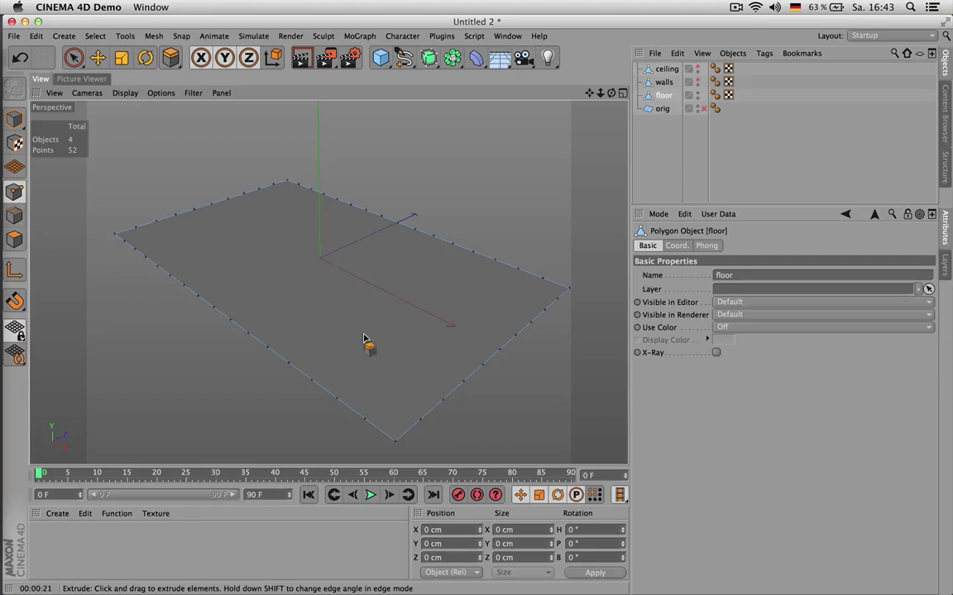
- Hide the floor in the editor and show the walls object again, keeping the walls selected
{"action": "left_click", "coordinate": [697, 93]}
{"action": "left_click", "coordinate": [697, 81]}
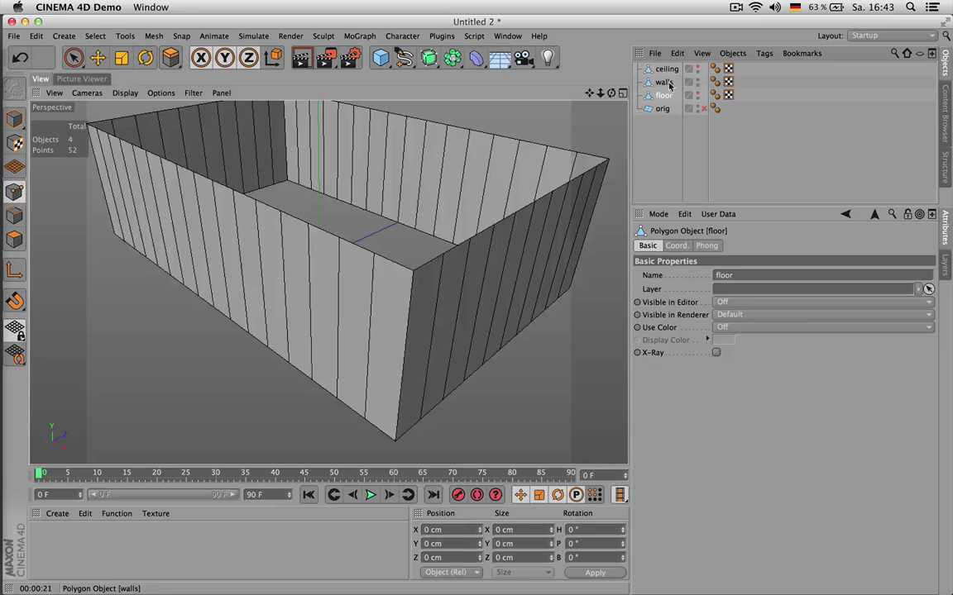
{"action": "left_click", "coordinate": [670, 83]}
{"action": "left_click_drag", "start_coordinate": [589, 94], "coordinate": [576, 110]}
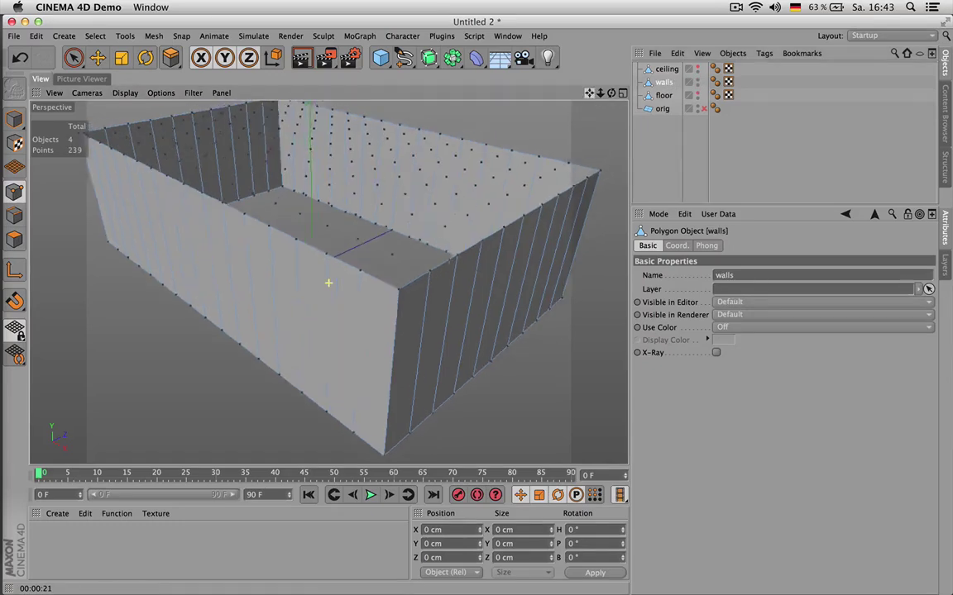
- Optimize the walls object to remove its unused points
{"action": "left_click_drag", "start_coordinate": [328, 283], "coordinate": [504, 153], "text": "alt"}
{"action": "key", "text": "d"}
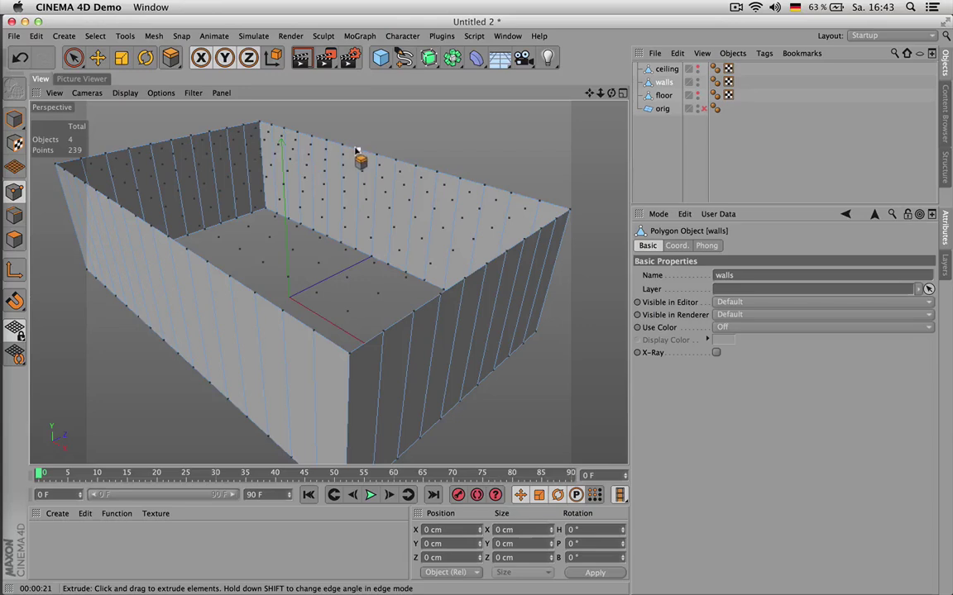
{"action": "left_click_drag", "start_coordinate": [357, 151], "coordinate": [361, 153], "text": "alt"}
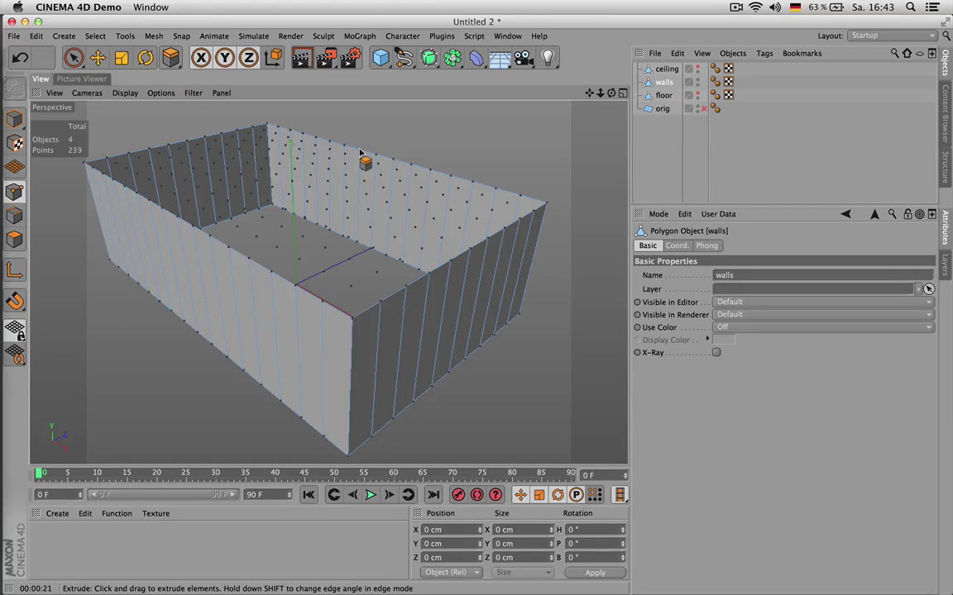
{"action": "key", "text": "u"}
{"action": "key", "text": "o"}
- Review the Optimize settings for polygons, unused points, points and tolerance, and close them without applying
{"action": "key", "text": "u"}
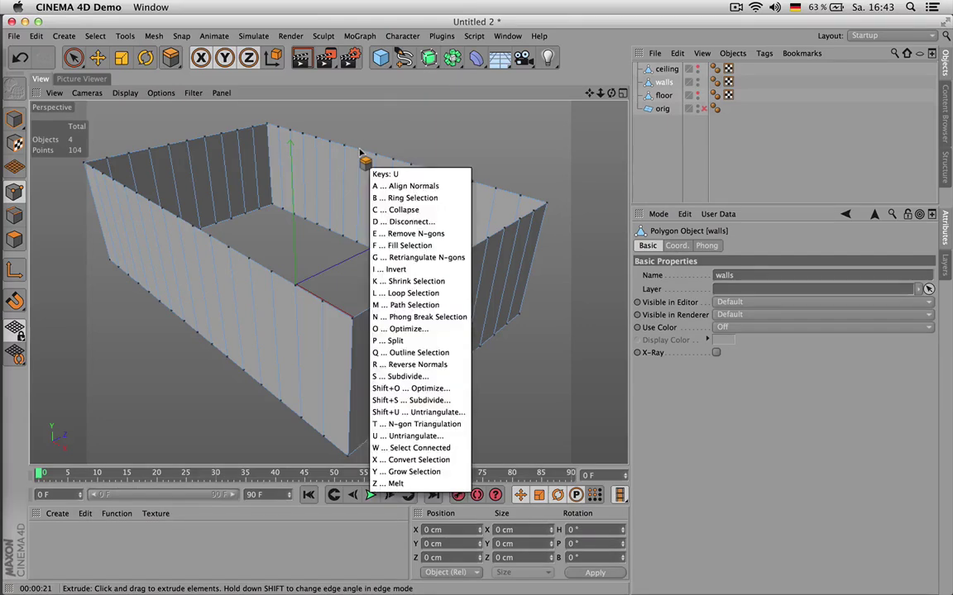
{"action": "key", "text": "o"}
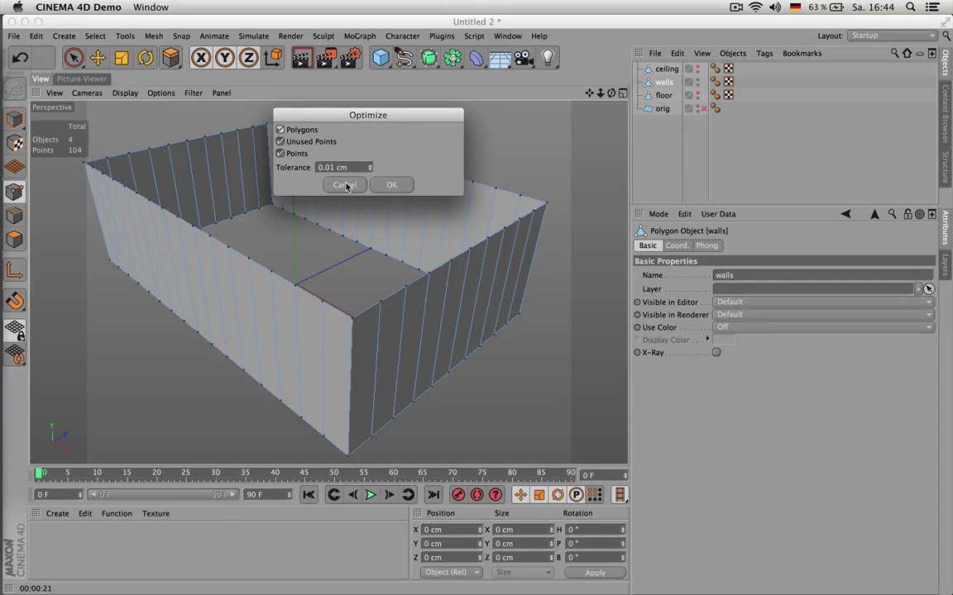
{"action": "left_click", "coordinate": [357, 142]}
{"action": "left_click", "coordinate": [344, 185]}
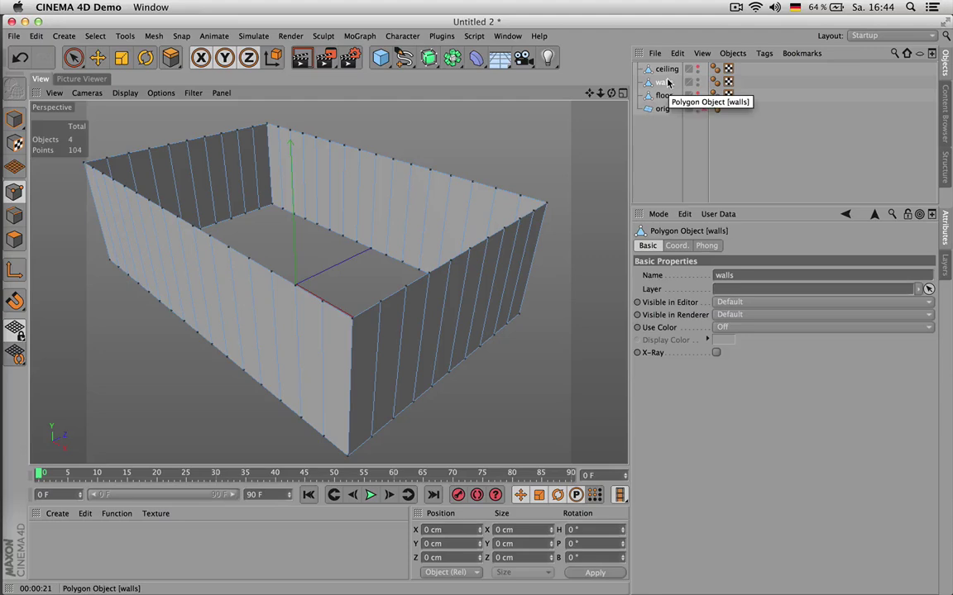
- Show only the ceiling object, select it, and compare its grid with the reference office rendering
{"action": "left_click", "coordinate": [697, 80]}
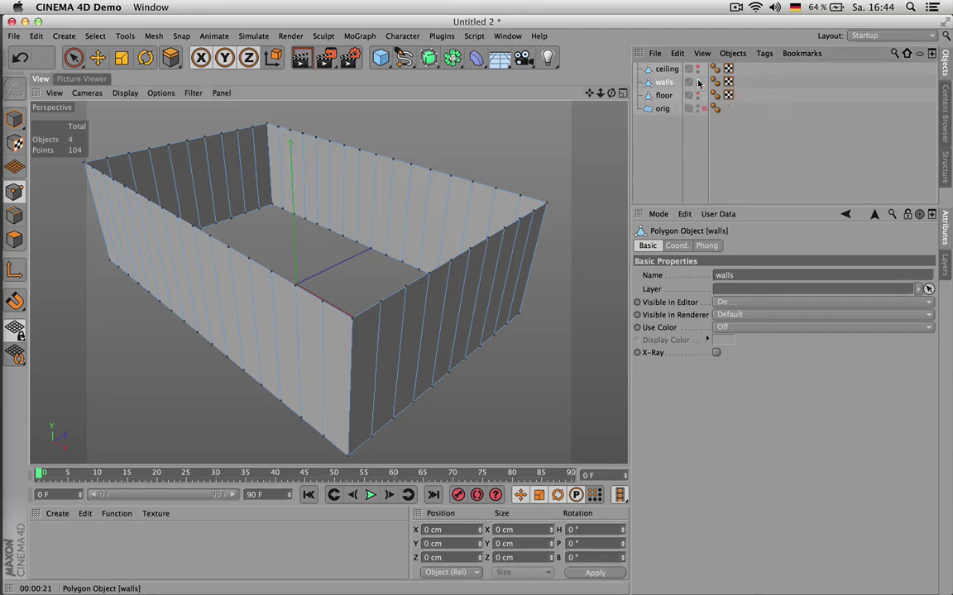
{"action": "left_click", "coordinate": [697, 80]}
{"action": "left_click", "coordinate": [698, 68]}
{"action": "left_click", "coordinate": [673, 69]}
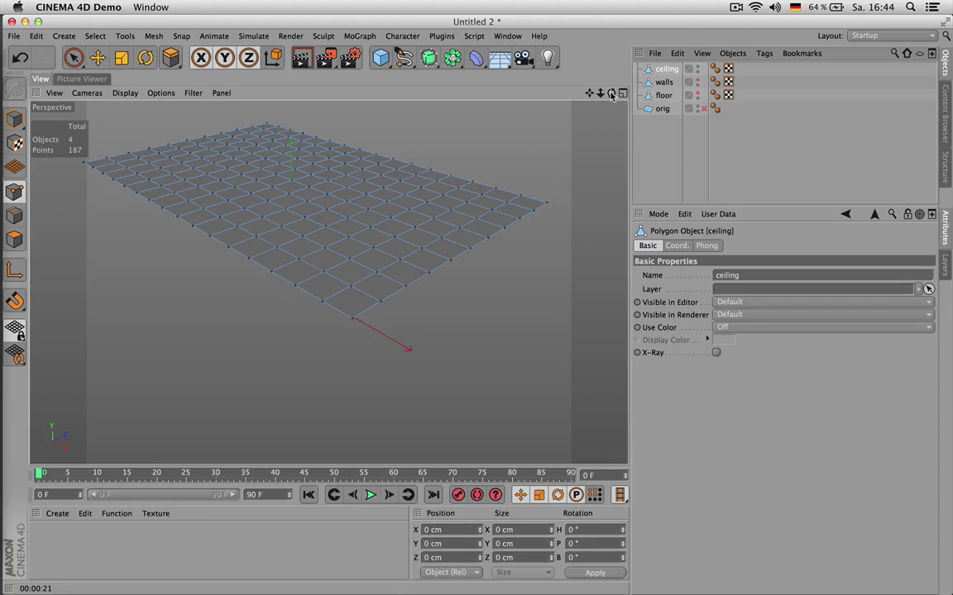
{"action": "left_click_drag", "start_coordinate": [416, 289], "coordinate": [356, 321], "text": "alt"}
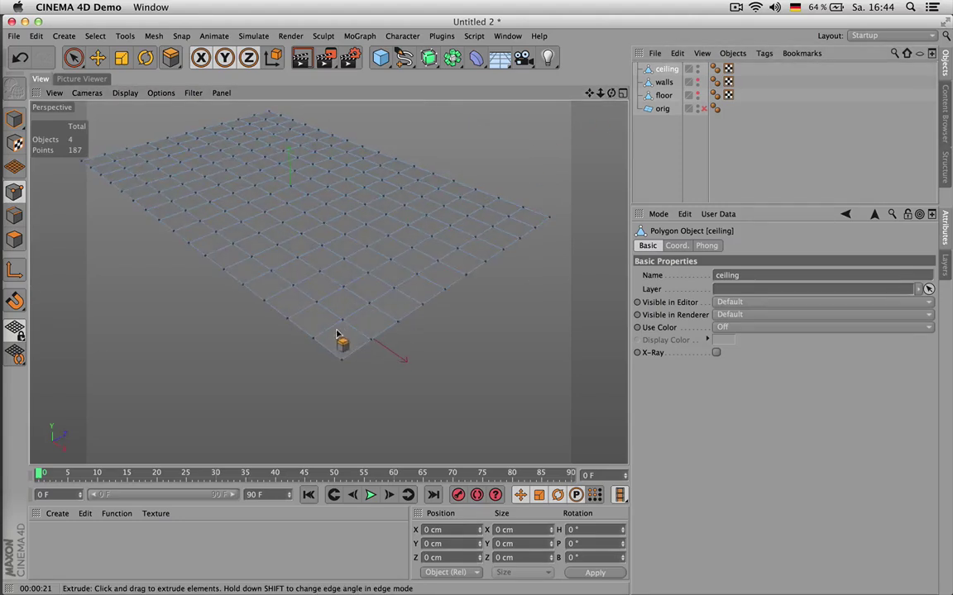
{"action": "left_click", "coordinate": [79, 78]}
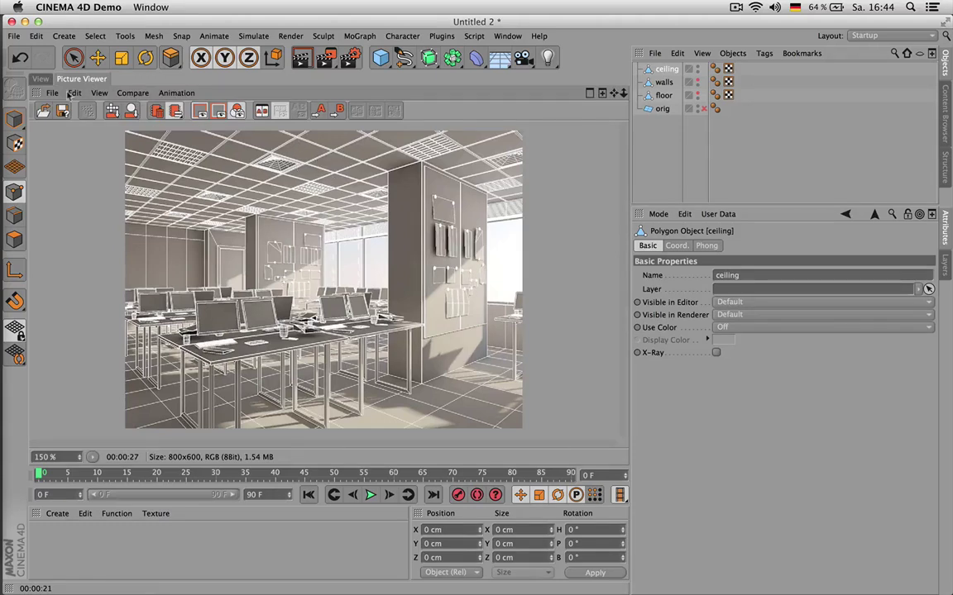
{"action": "left_click", "coordinate": [40, 79]}
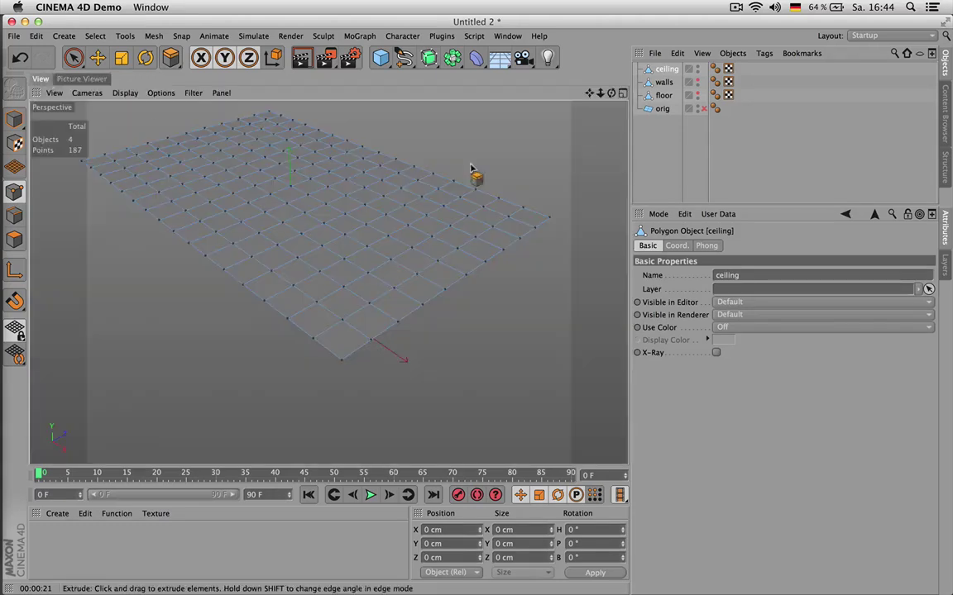
- Hide the ceiling, show and select the walls object, and check the reference office rendering
{"action": "left_click", "coordinate": [697, 70]}
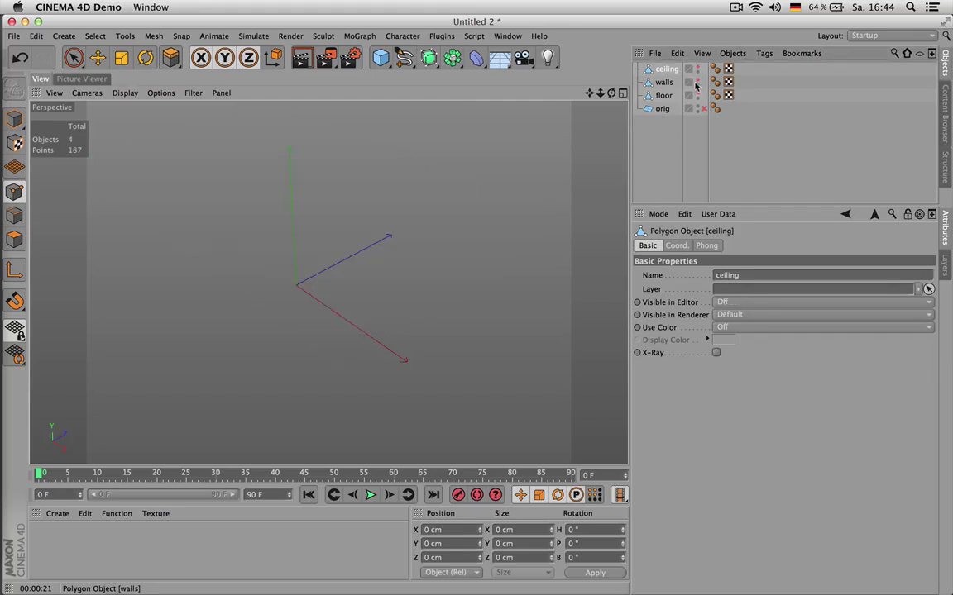
{"action": "left_click", "coordinate": [697, 80]}
{"action": "left_click", "coordinate": [669, 83]}
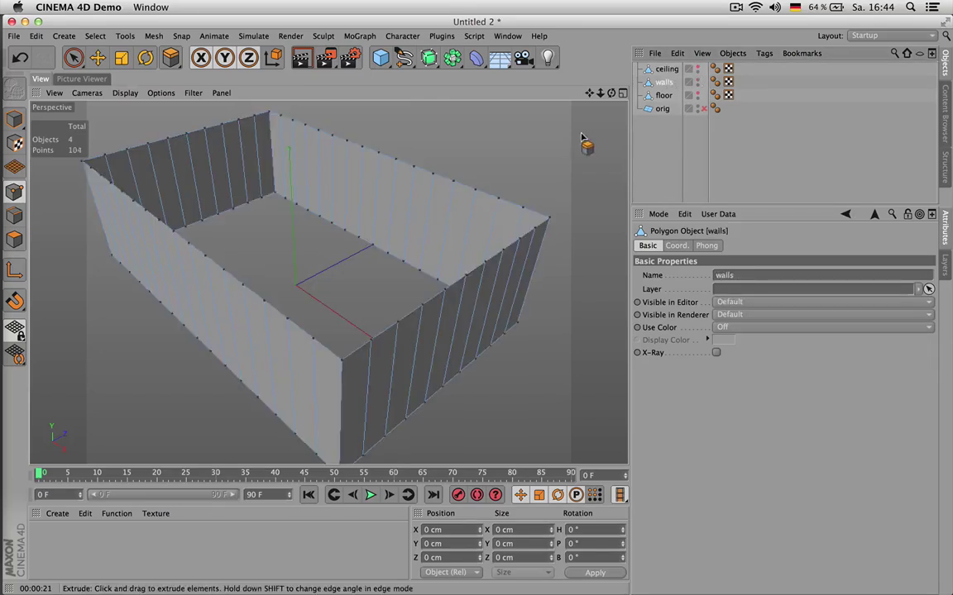
{"action": "left_click", "coordinate": [82, 78]}
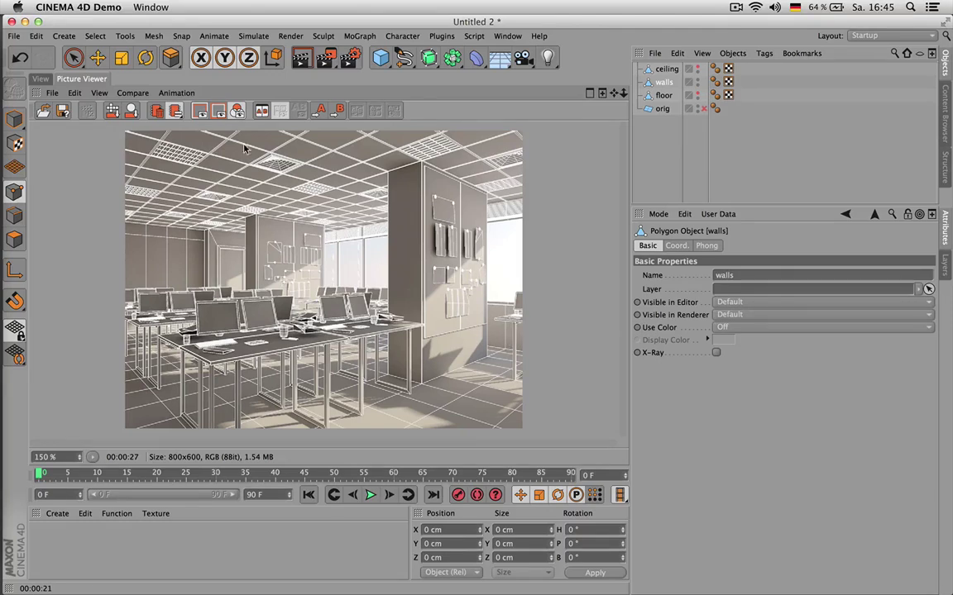
{"action": "left_click", "coordinate": [43, 78]}
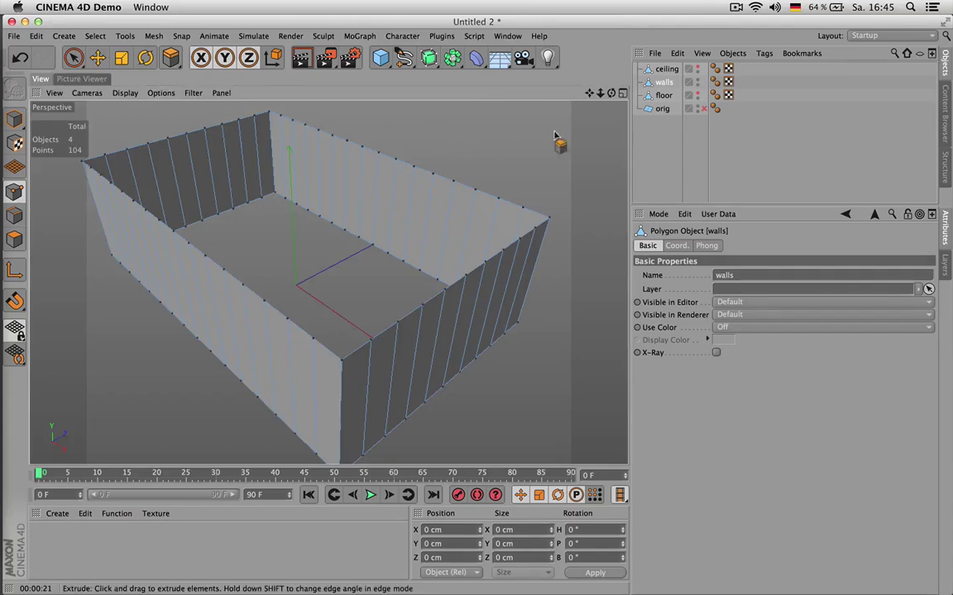
- Select all polygons of the long back wall in polygon mode and compare the wall with the reference rendering
{"action": "left_click_drag", "start_coordinate": [611, 94], "coordinate": [639, 103]}
{"action": "key", "text": "d"}
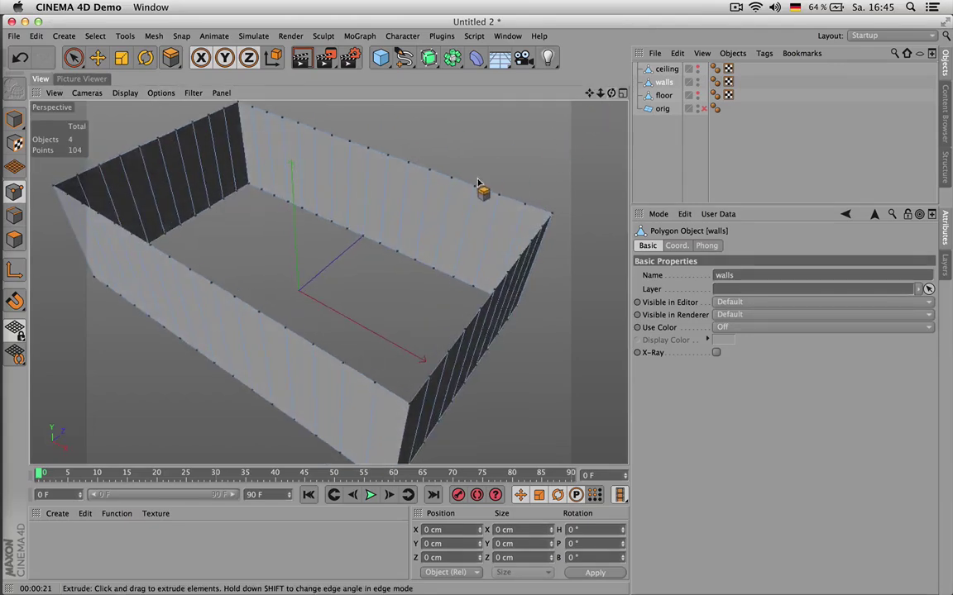
{"action": "key", "text": "Return"}
{"action": "key", "text": "Return"}
{"action": "key", "text": "space"}
{"action": "left_click_drag", "start_coordinate": [256, 145], "coordinate": [515, 231]}
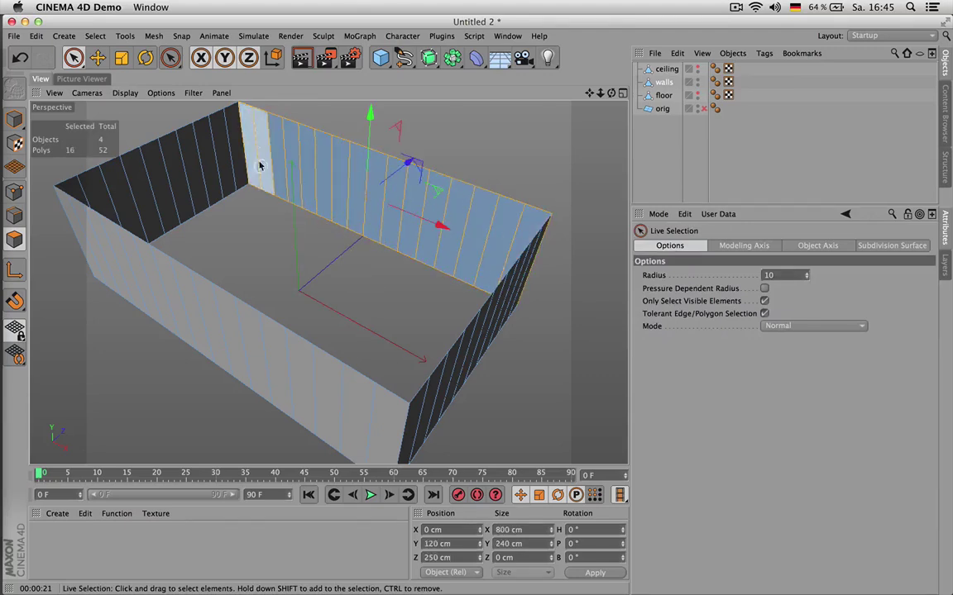
{"action": "left_click", "coordinate": [81, 79]}
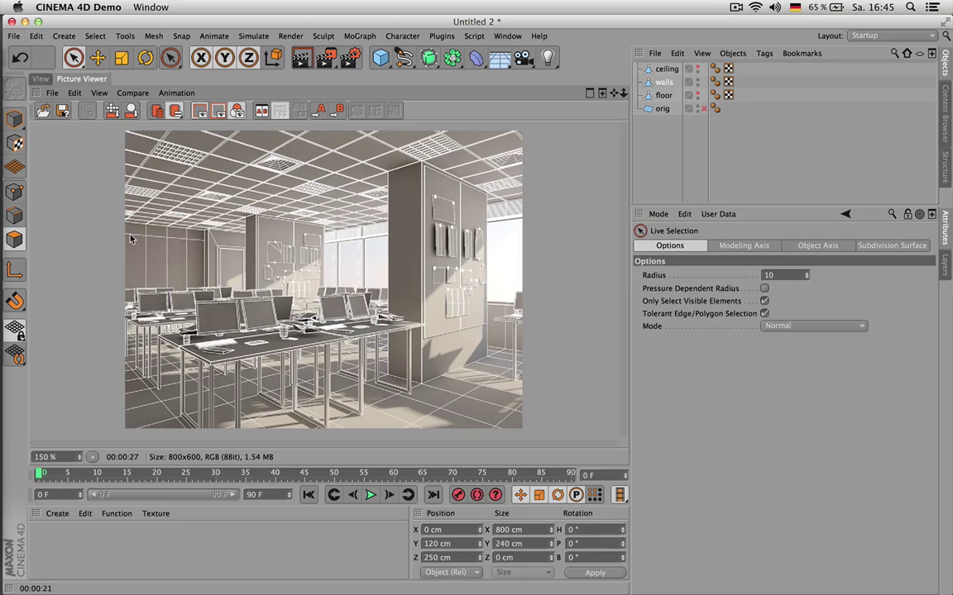
{"action": "left_click", "coordinate": [41, 80]}
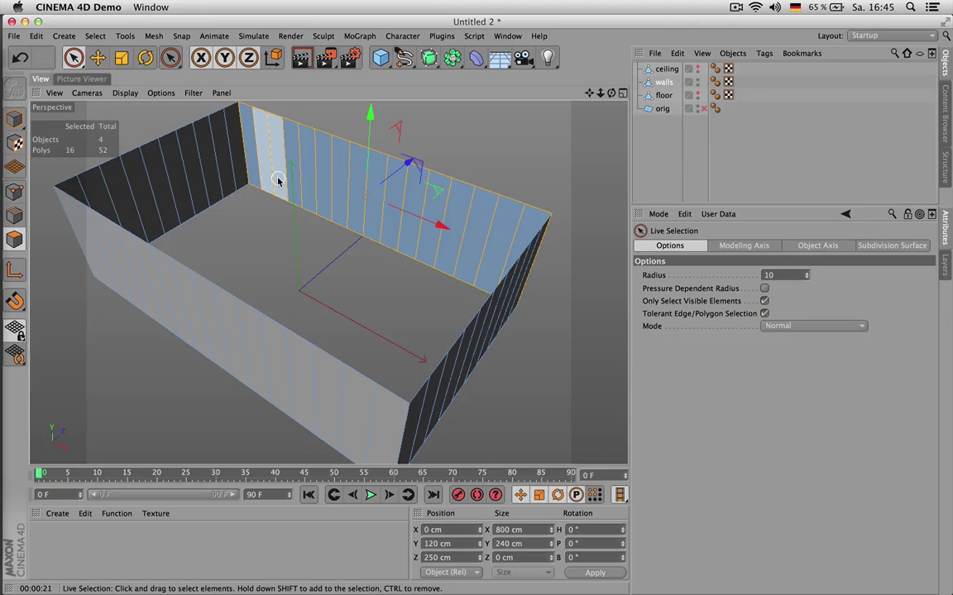
- Select all polygons of the walls object and reverse their normals
{"action": "key", "text": "ctrl+a"}
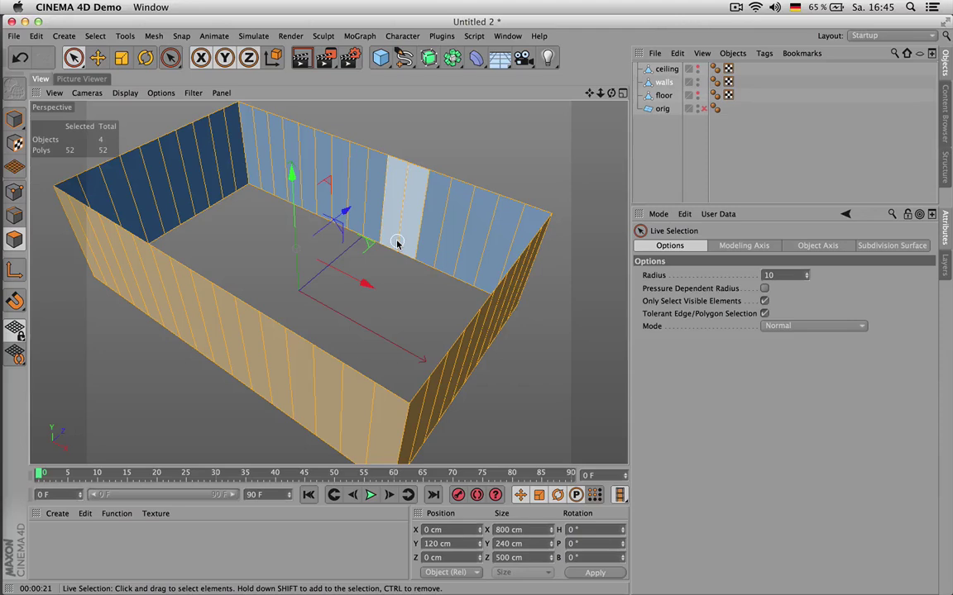
{"action": "key", "text": "u"}
{"action": "key", "text": "i"}
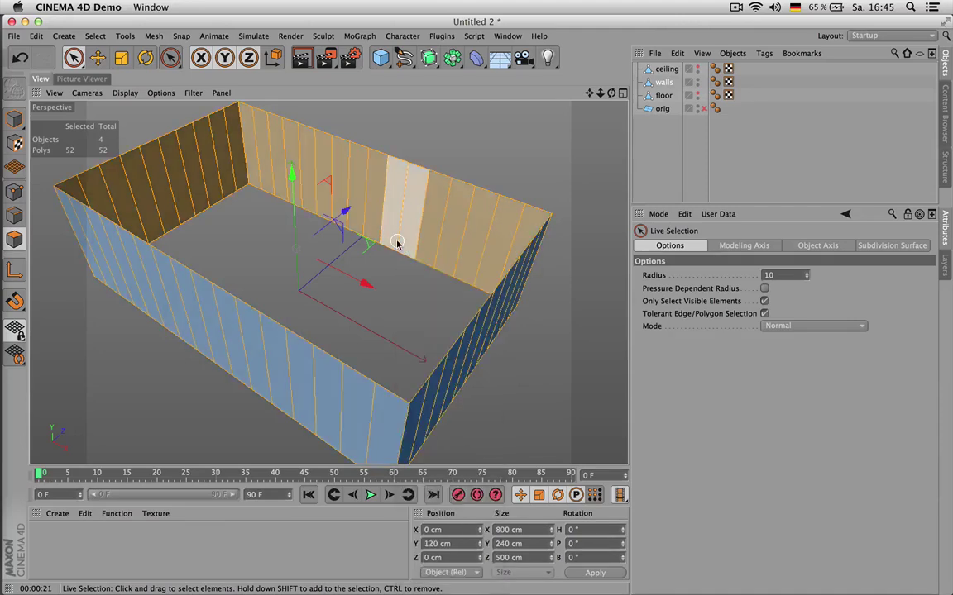
- Show the ceiling object, select all its polygons, and reverse their normals
{"action": "left_click", "coordinate": [698, 71], "text": "alt"}
{"action": "left_click", "coordinate": [673, 69]}
{"action": "left_click", "coordinate": [351, 235]}
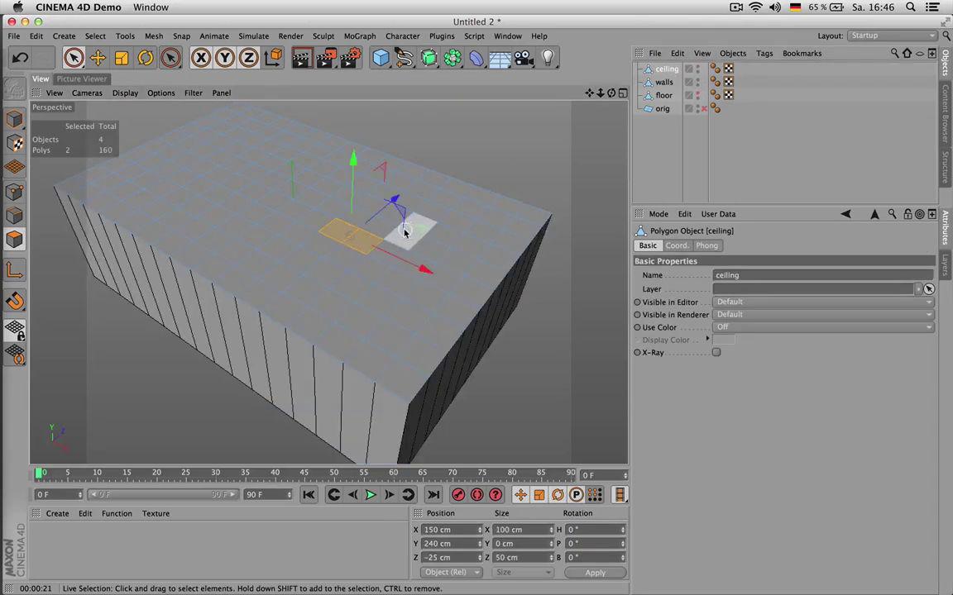
{"action": "key", "text": "super+a"}
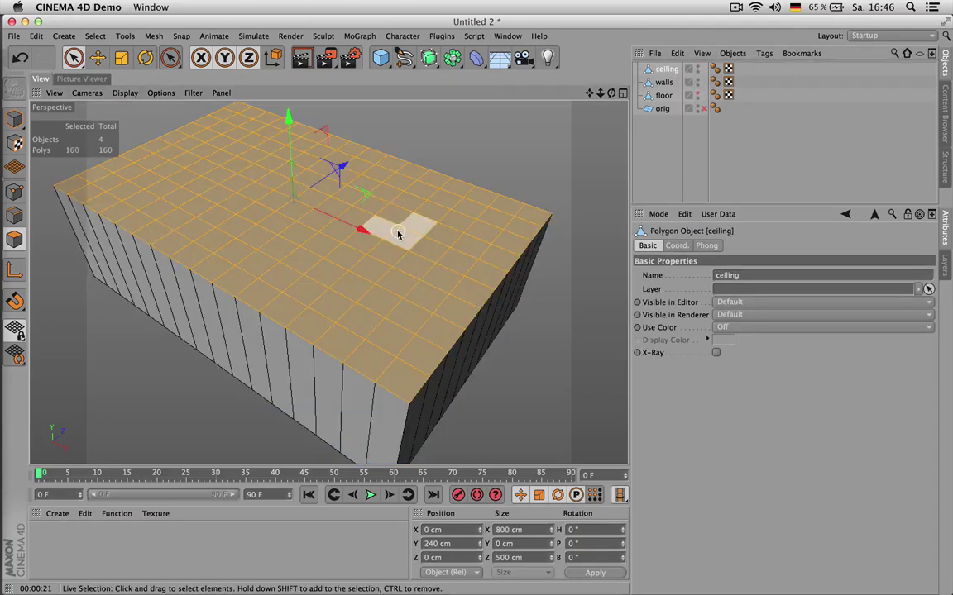
{"action": "right_click", "coordinate": [397, 235]}
{"action": "left_click", "coordinate": [418, 432]}
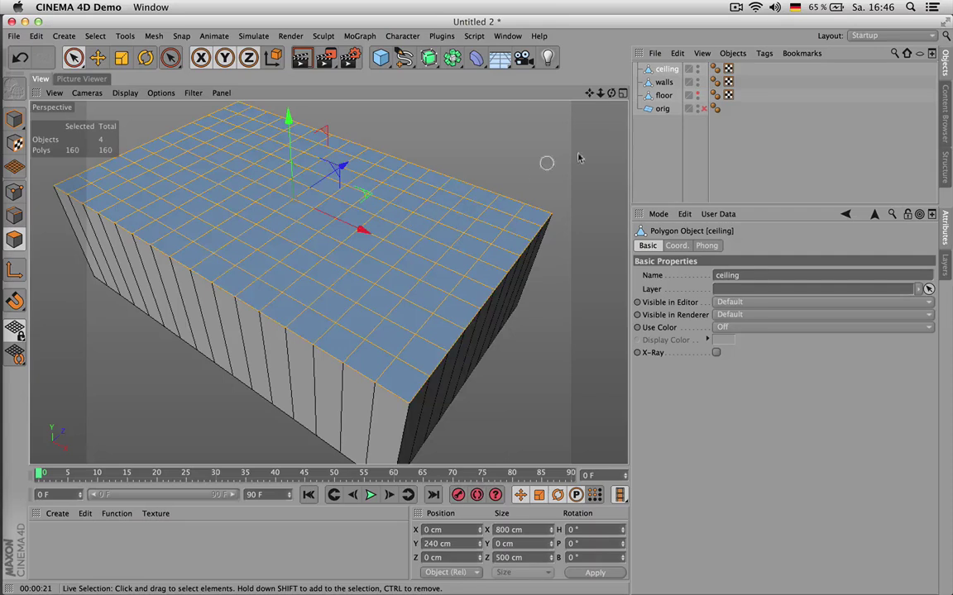
- Hide the ceiling and walls, and select the floor object to examine the direction of its normals
{"action": "left_click", "coordinate": [698, 67]}
{"action": "left_click", "coordinate": [698, 67]}
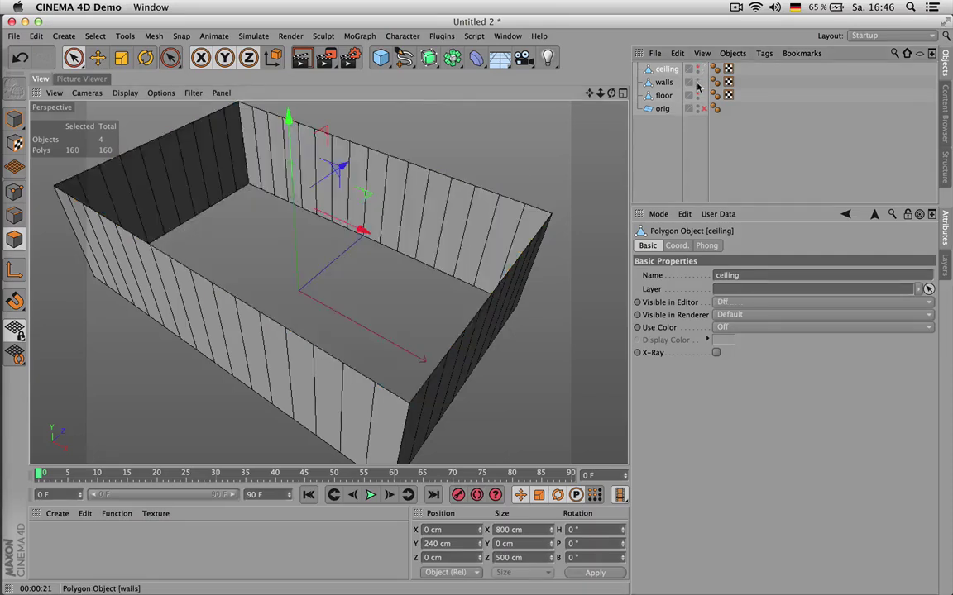
{"action": "left_click", "coordinate": [698, 80]}
{"action": "left_click", "coordinate": [698, 80]}
{"action": "left_click", "coordinate": [663, 96]}
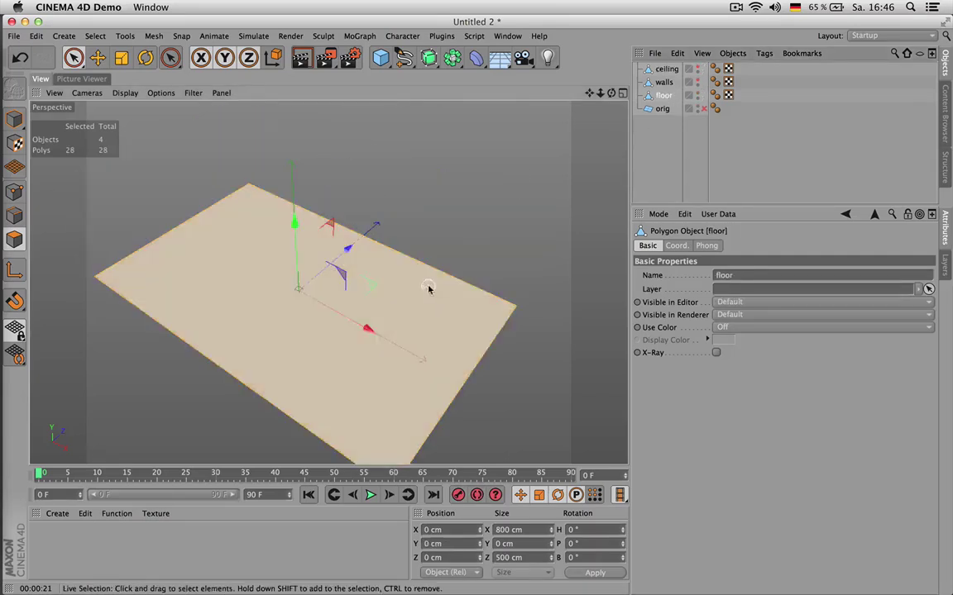
- Hide the floor in the editor, then show and select the walls object
{"action": "left_click", "coordinate": [697, 95]}
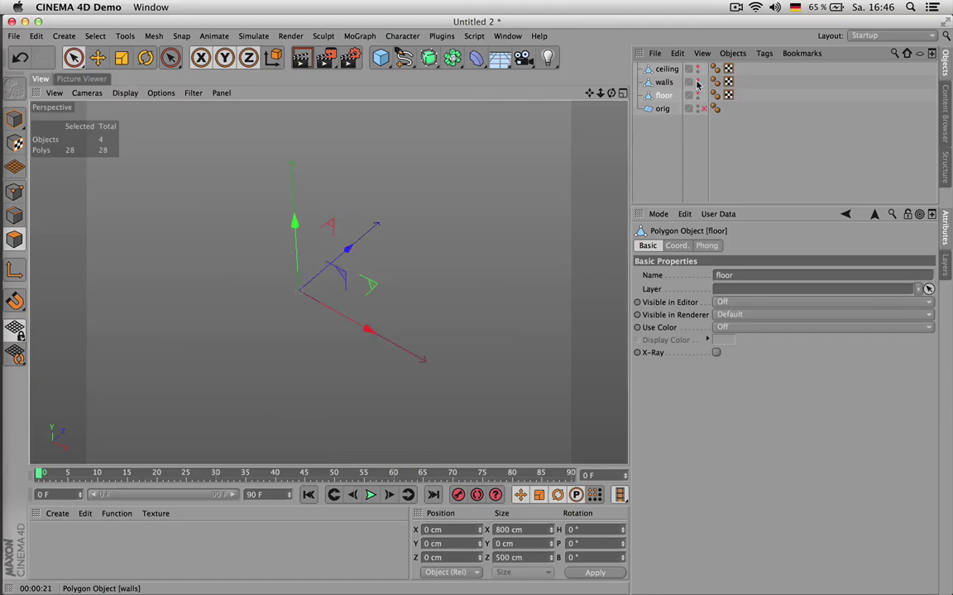
{"action": "left_click", "coordinate": [697, 82]}
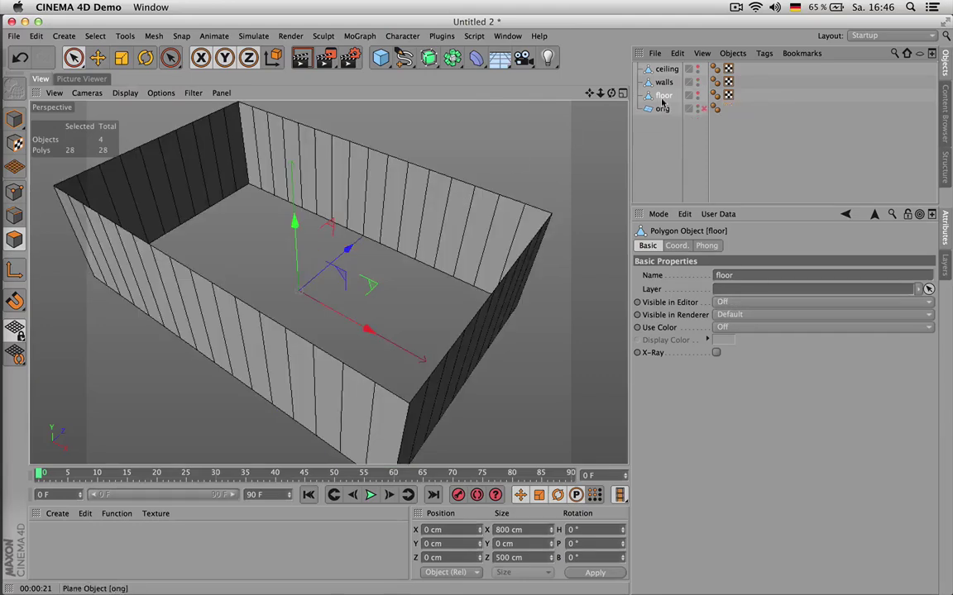
{"action": "left_click", "coordinate": [664, 82]}
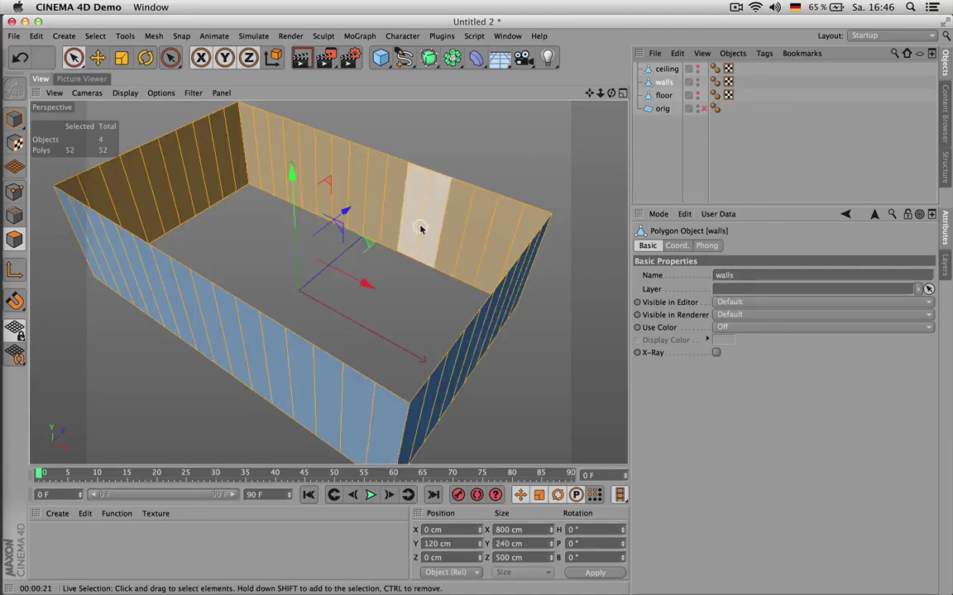
- Ring-select all vertical edges around the walls object in edge mode
{"action": "key", "text": "Return"}
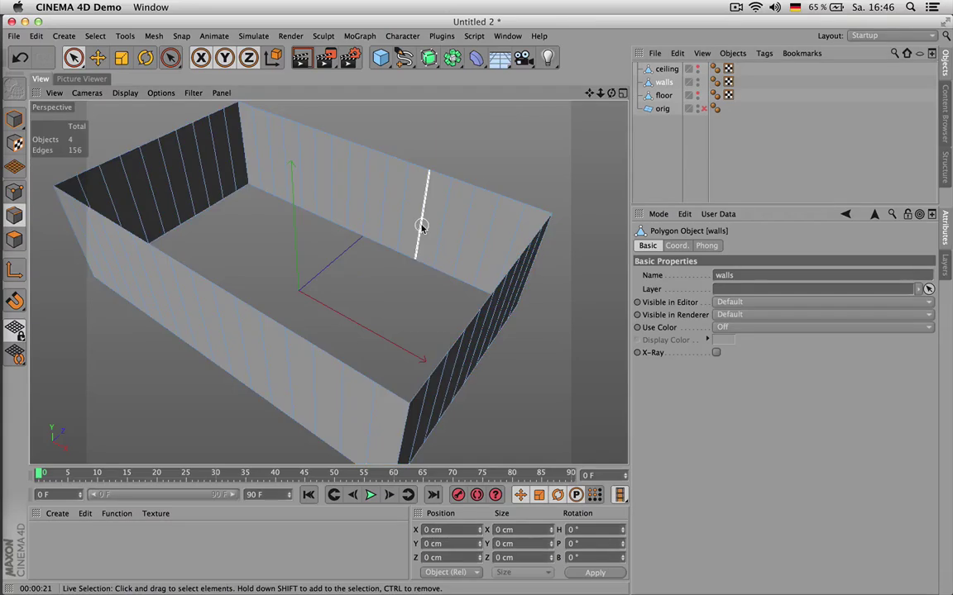
{"action": "key", "text": "u"}
{"action": "key", "text": "b"}
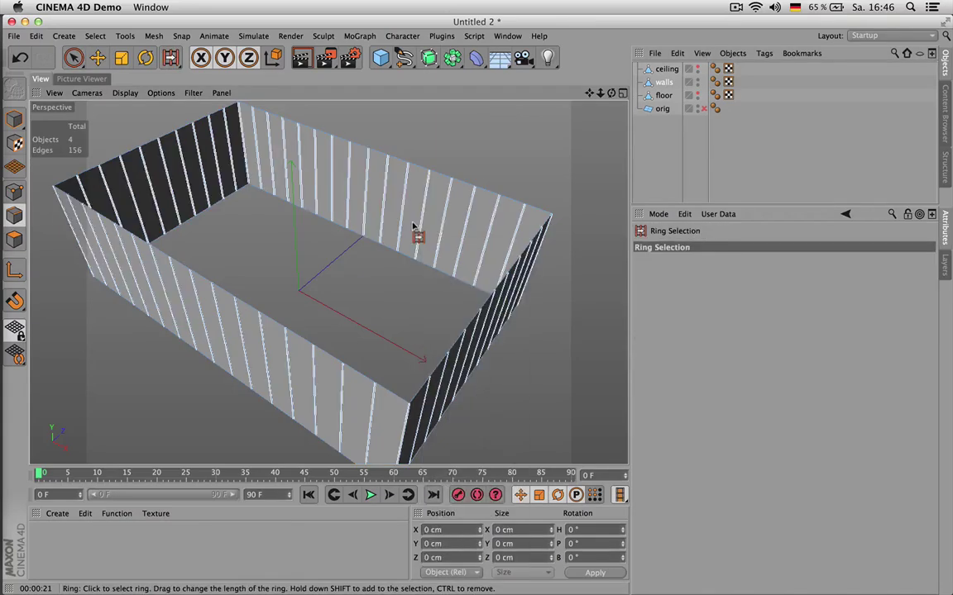
{"action": "left_click", "coordinate": [415, 228]}
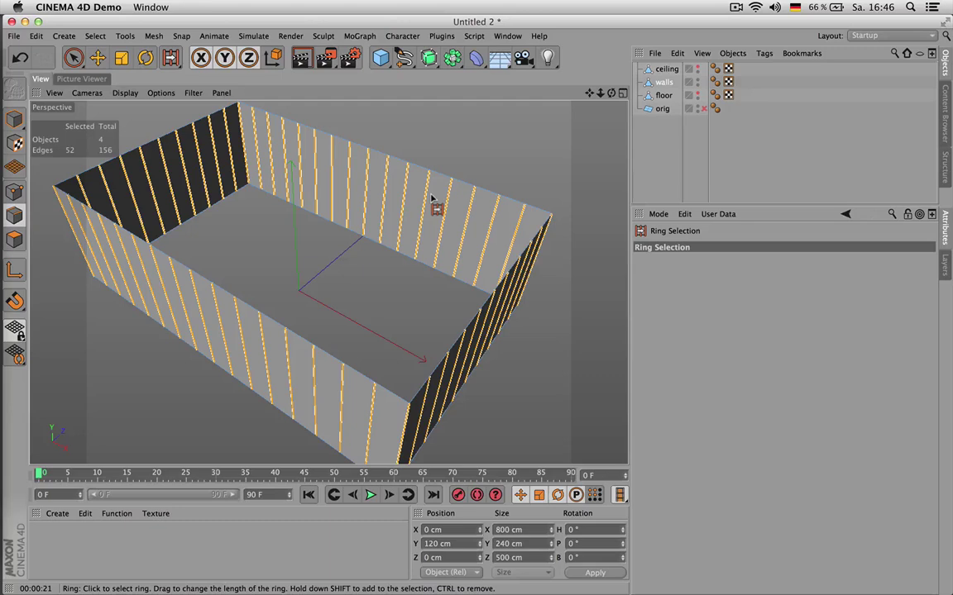
- Cut the selected vertical wall edges with Edge Cut, using a subdivision of 2
{"action": "key", "text": "m"}
{"action": "key", "text": "f"}
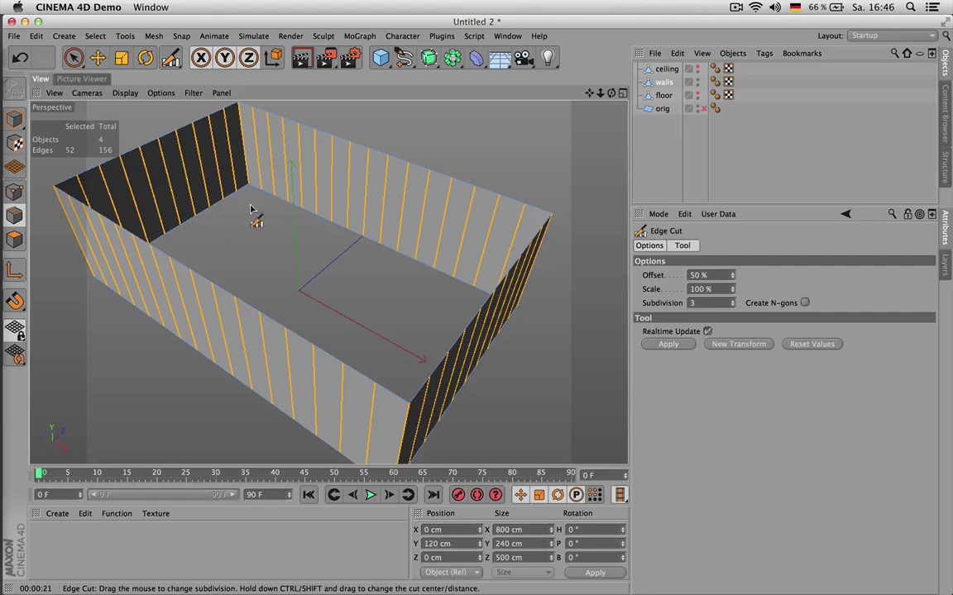
{"action": "left_click", "coordinate": [473, 146]}
{"action": "mouse_move", "coordinate": [473, 146]}
{"action": "left_mouse_down"}
{"action": "mouse_move", "coordinate": [514, 145]}
{"action": "mouse_move", "coordinate": [465, 145]}
{"action": "mouse_move", "coordinate": [468, 153]}
{"action": "left_mouse_up"}
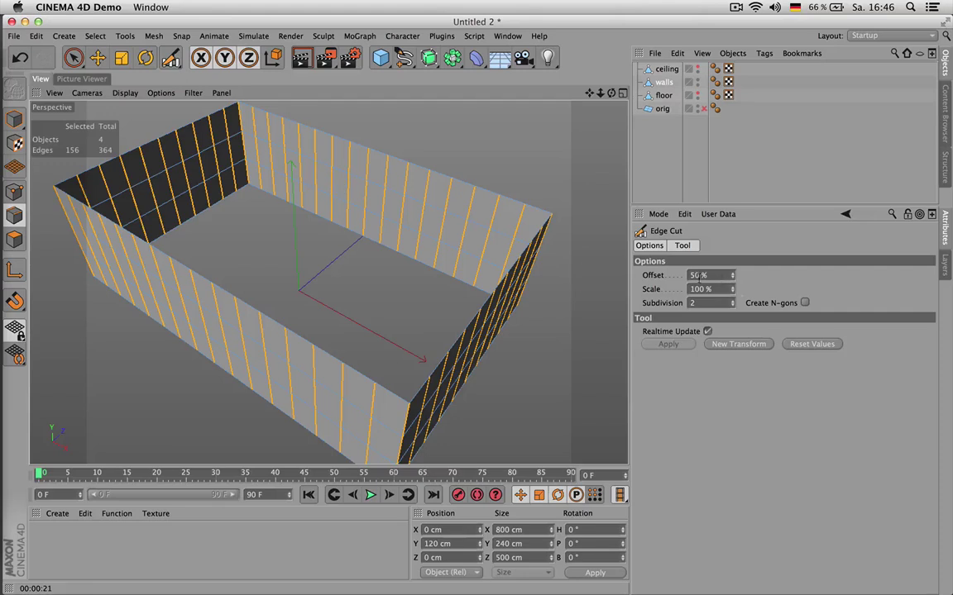
- Try out different Offset and Scale values for the edge cut, returning them to 50% and 100%
{"action": "left_click_drag", "start_coordinate": [735, 278], "coordinate": [735, 287]}
{"action": "left_click", "coordinate": [725, 275]}
{"action": "type", "text": "50"}
{"action": "key", "text": "Return"}
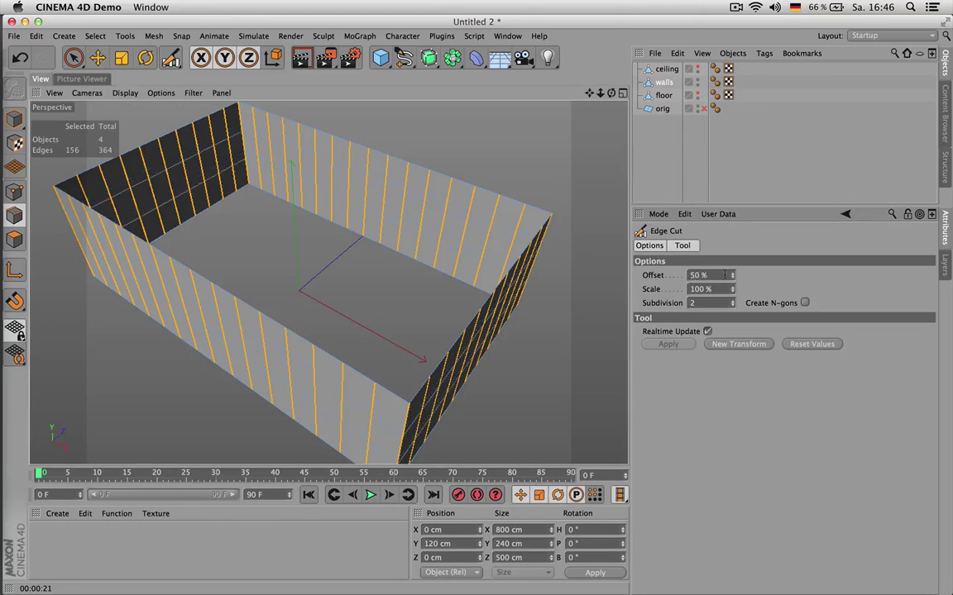
{"action": "left_click_drag", "start_coordinate": [732, 288], "coordinate": [732, 284]}
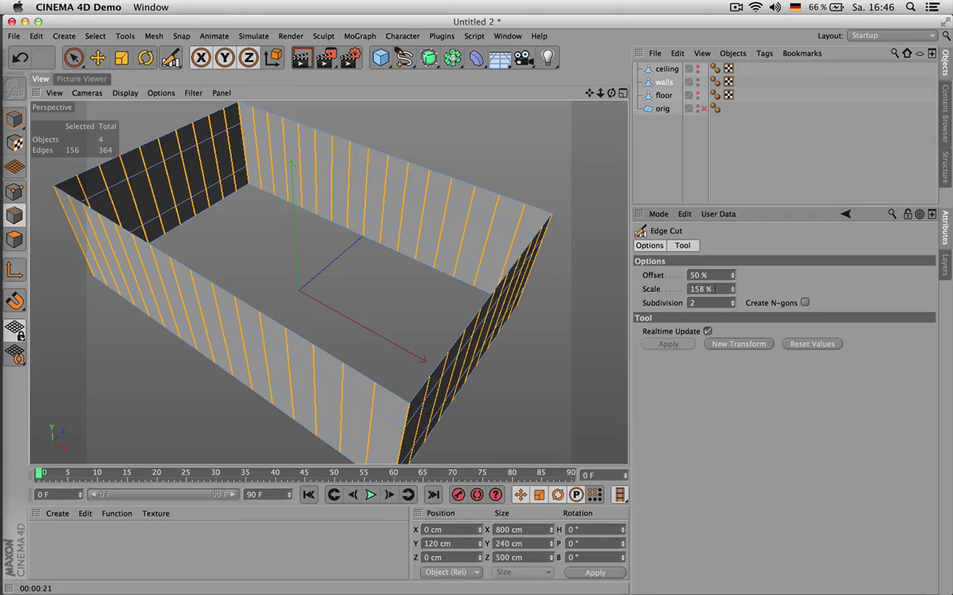
{"action": "double_click", "coordinate": [715, 288]}
{"action": "type", "text": "100"}
{"action": "key", "text": "Return"}
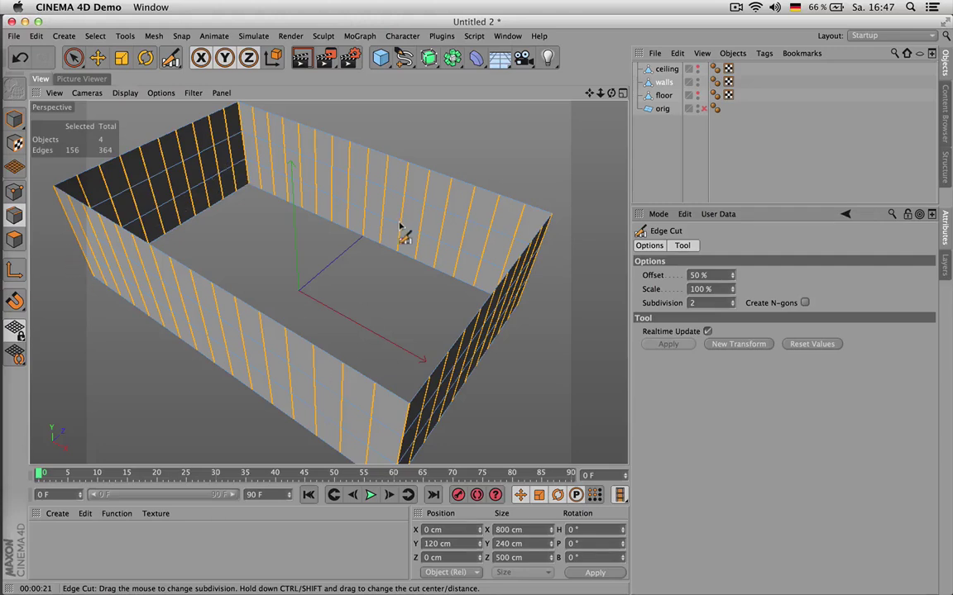
- Loop-select the lower horizontal edge loop around the walls and switch the position coordinates to World
{"action": "key", "text": "u"}
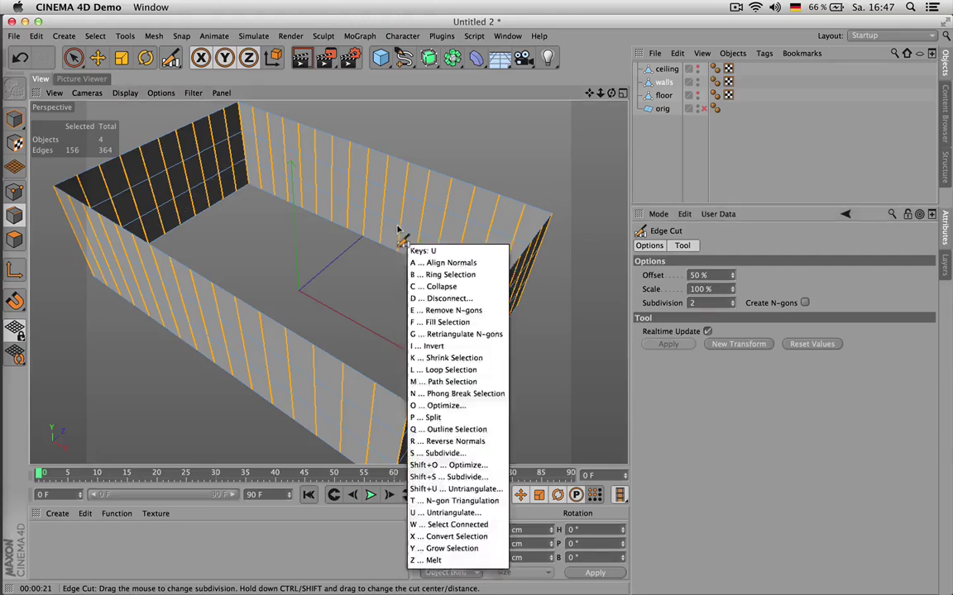
{"action": "key", "text": "l"}
{"action": "left_click", "coordinate": [401, 232]}
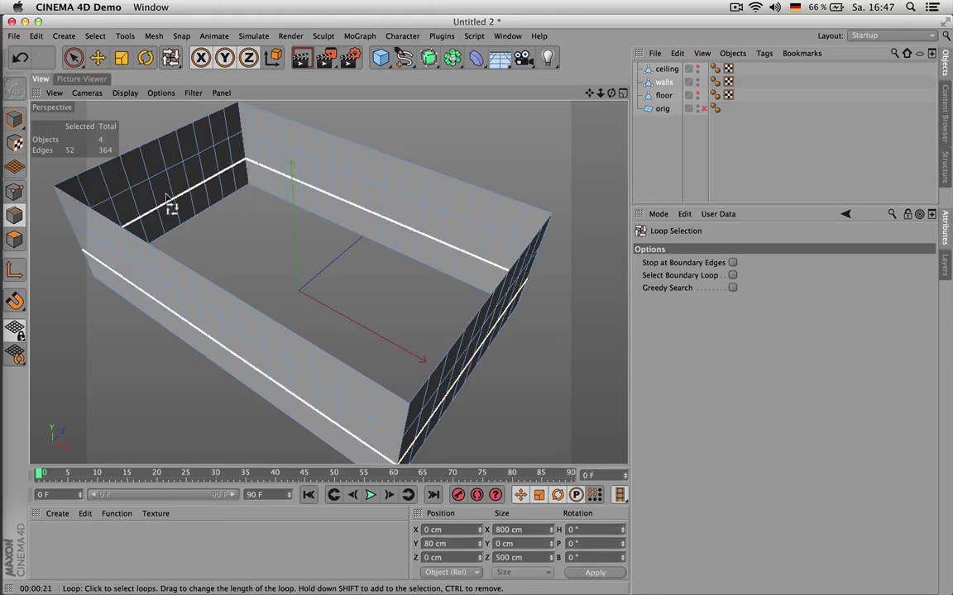
{"action": "key", "text": "u"}
{"action": "key", "text": "l"}
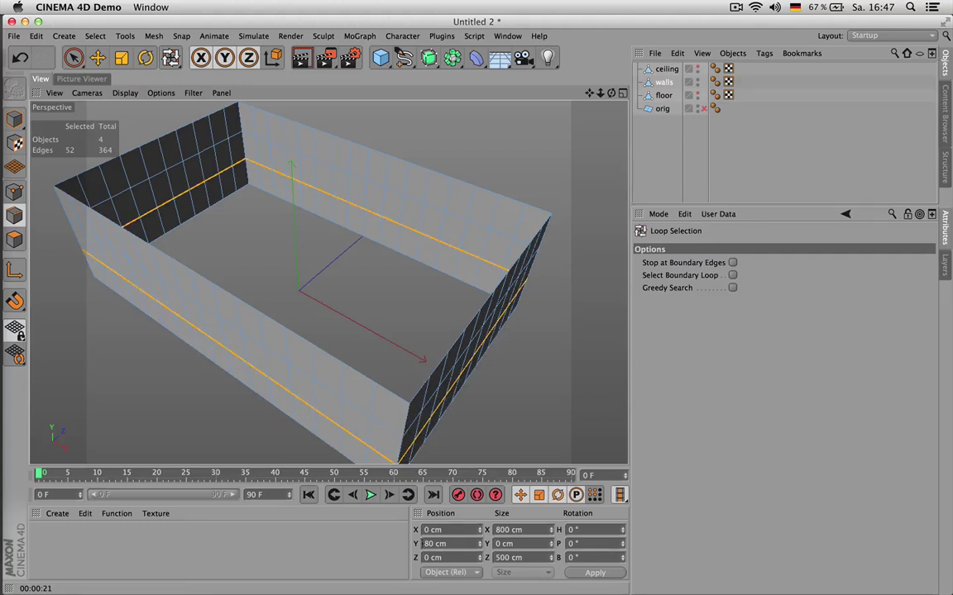
{"action": "left_click", "coordinate": [451, 576]}
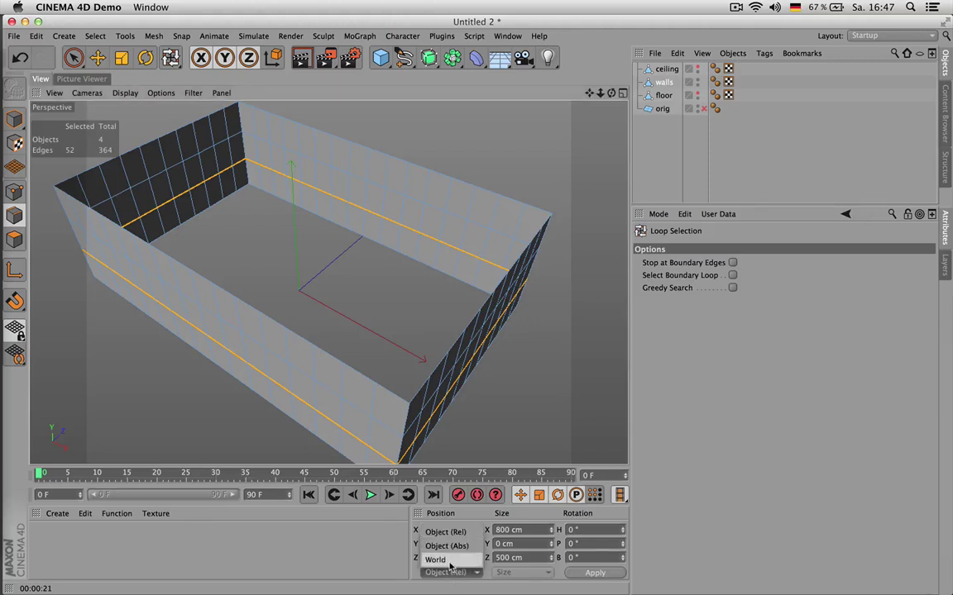
{"action": "left_click", "coordinate": [451, 561]}
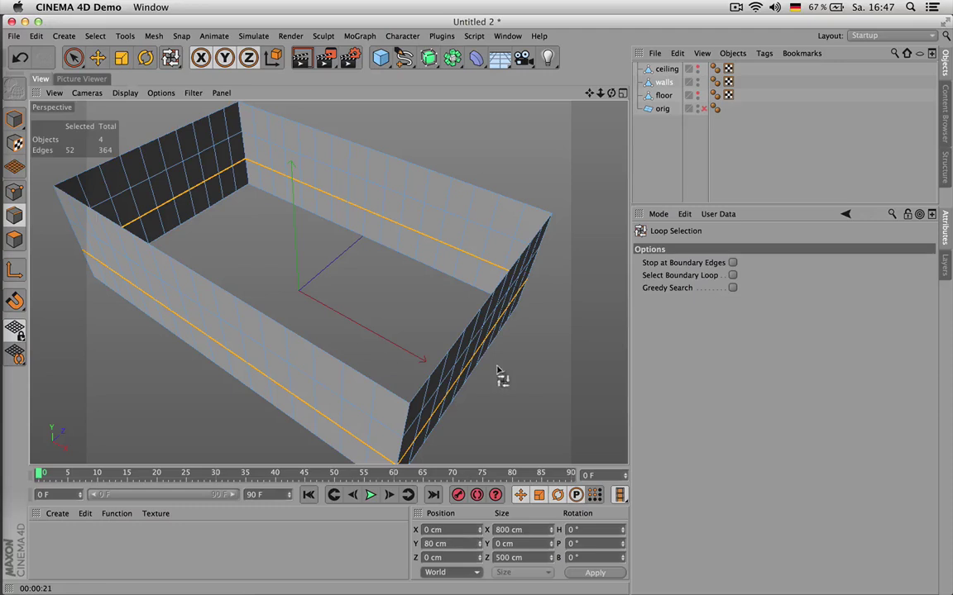
- Compare with the reference render of the office and set the lower edge loop's Y position to 90 cm
{"action": "left_click_drag", "start_coordinate": [611, 92], "coordinate": [632, 33]}
{"action": "scroll", "coordinate": [411, 226], "scroll_direction": "up", "scroll_amount": 4}
{"action": "scroll", "coordinate": [328, 281], "scroll_direction": "up", "scroll_amount": 2}
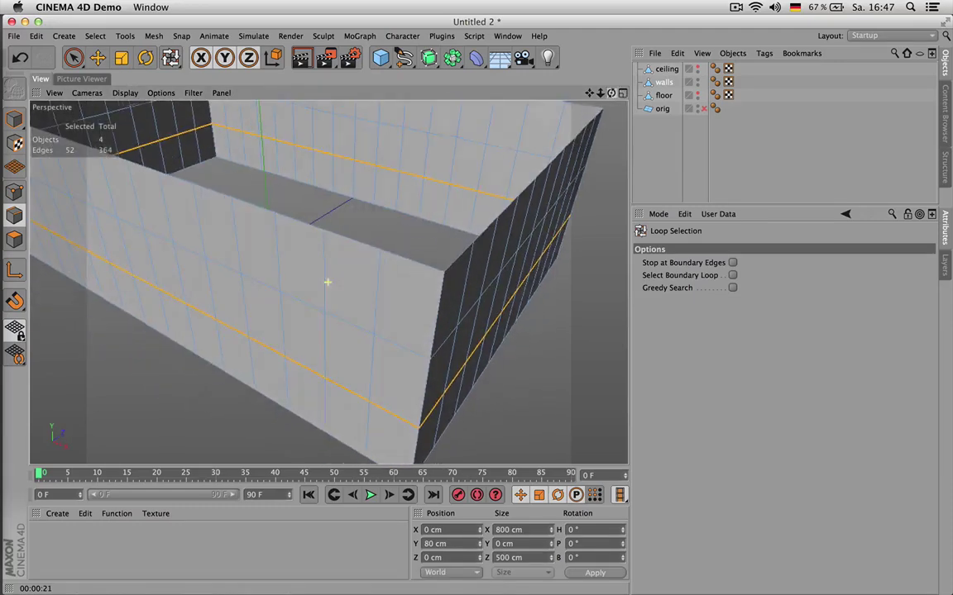
{"action": "left_click", "coordinate": [97, 79]}
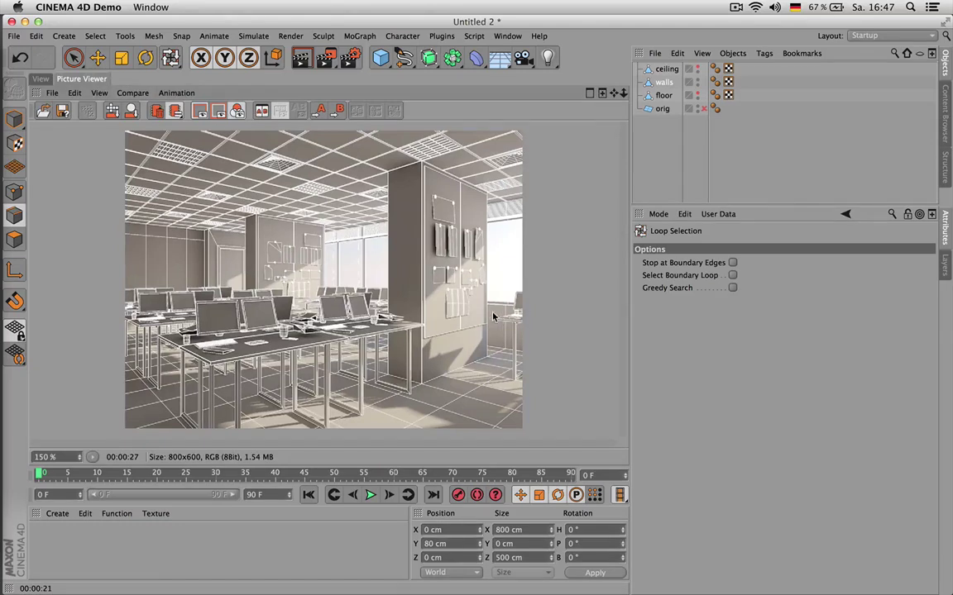
{"action": "left_click", "coordinate": [40, 79]}
{"action": "left_click", "coordinate": [461, 545]}
{"action": "type", "text": "90"}
{"action": "key", "text": "Return"}
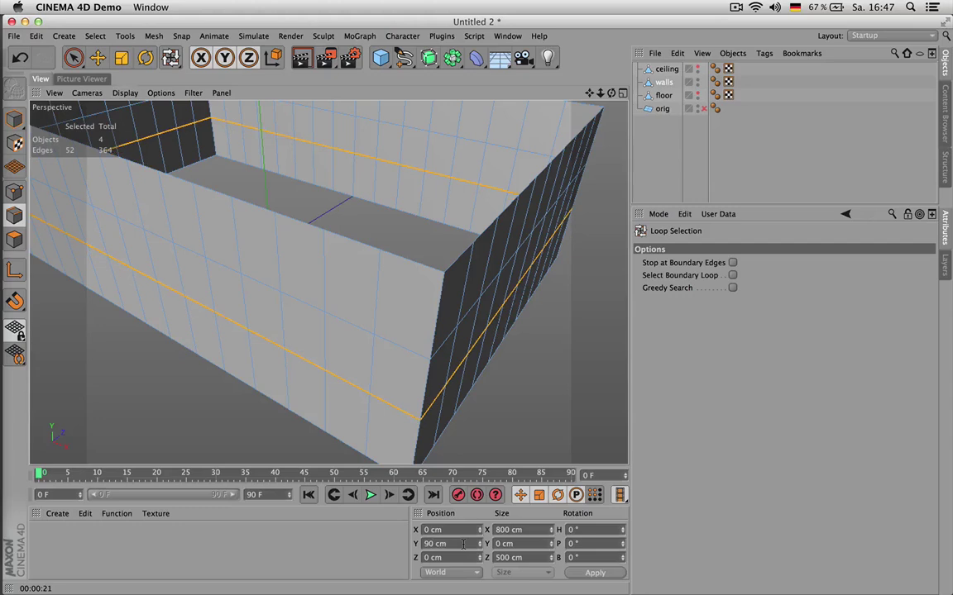
- Loop-select the upper horizontal edge loop around the walls and try its Y position at 220 cm, settling on 200 cm
{"action": "scroll", "coordinate": [475, 208], "scroll_direction": "down", "scroll_amount": 3}
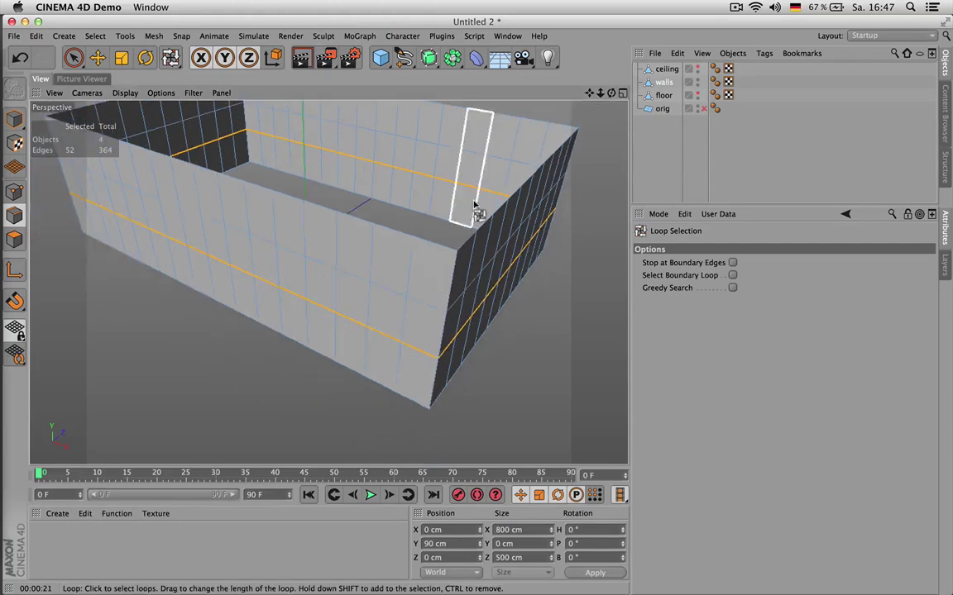
{"action": "left_click_drag", "start_coordinate": [589, 93], "coordinate": [561, 148]}
{"action": "scroll", "coordinate": [369, 245], "scroll_direction": "up", "scroll_amount": 3}
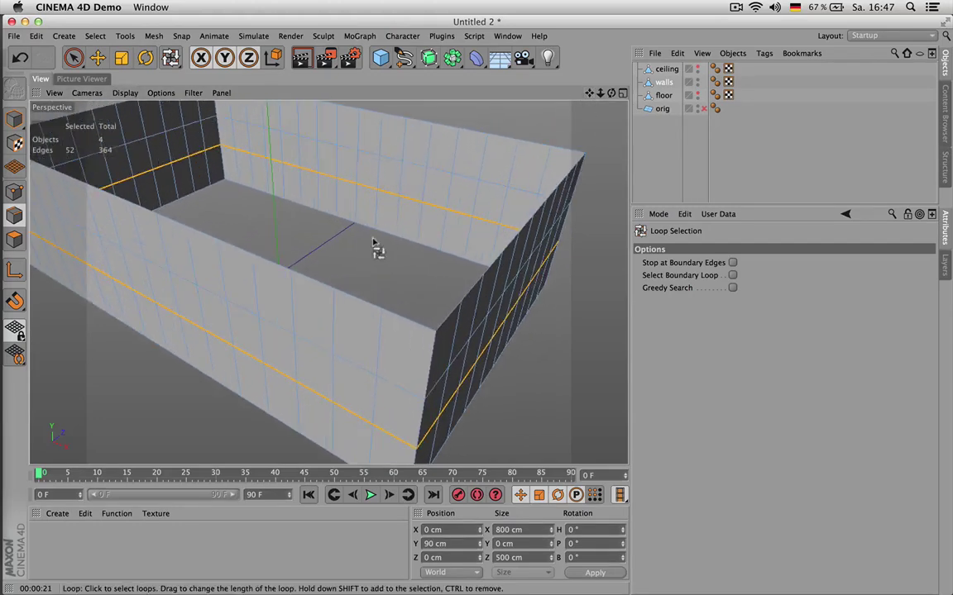
{"action": "left_click", "coordinate": [413, 165]}
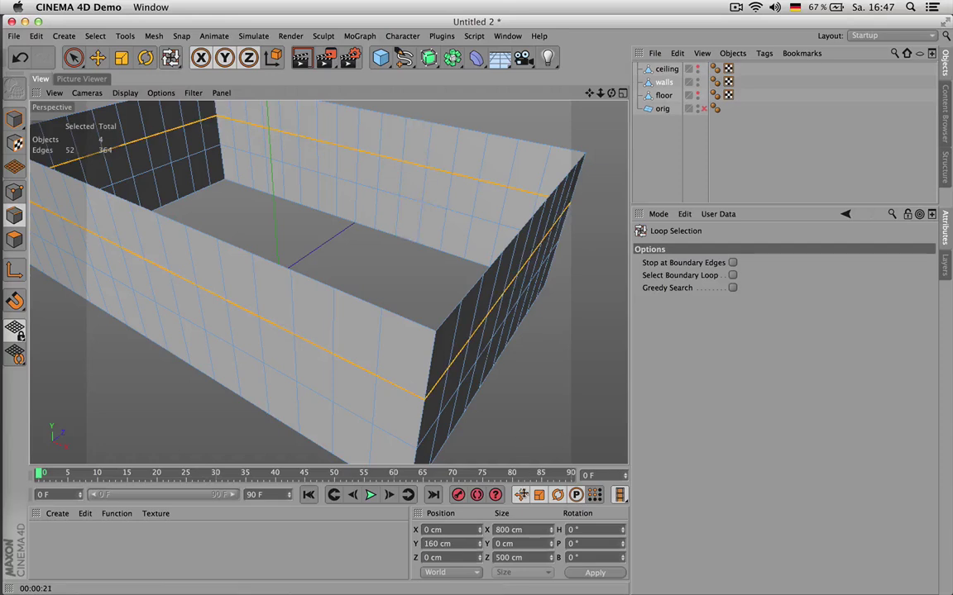
{"action": "double_click", "coordinate": [442, 543]}
{"action": "type", "text": "220"}
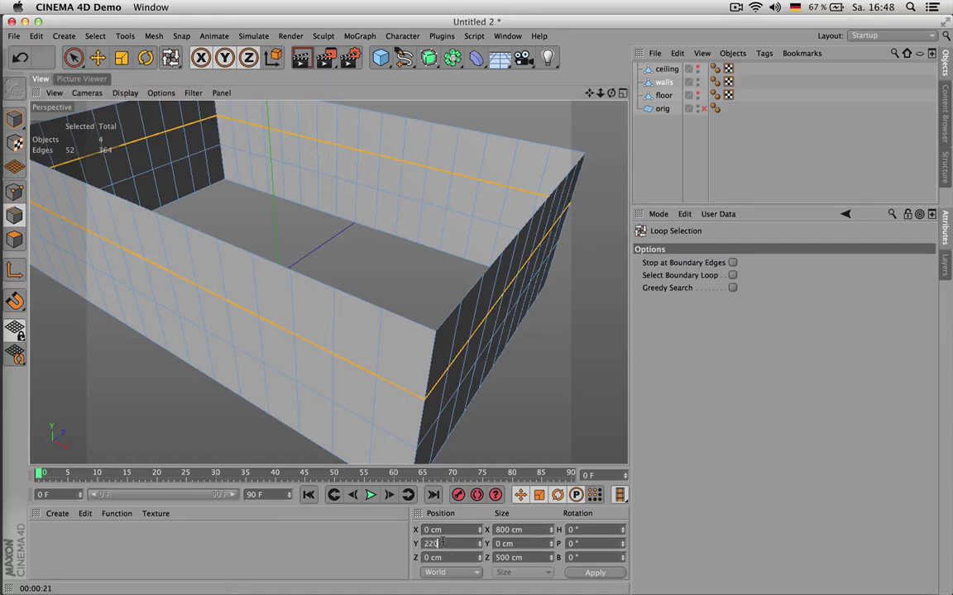
{"action": "key", "text": "Return"}
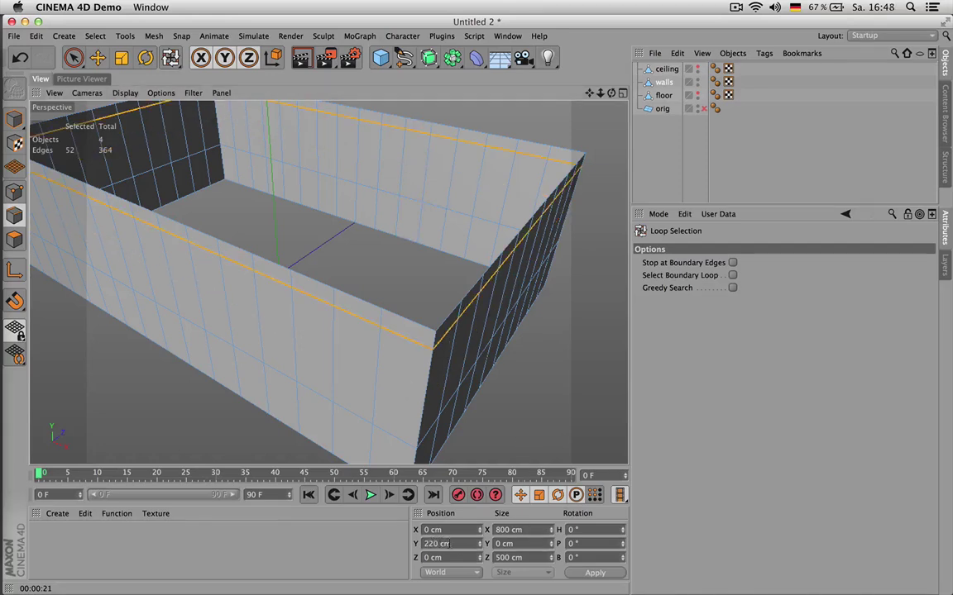
{"action": "double_click", "coordinate": [459, 543]}
{"action": "type", "text": "200"}
{"action": "key", "text": "Return"}
- Reselect the lower edge loop and try its Y position at 60 cm, followed by 70 cm
{"action": "left_click", "coordinate": [402, 200]}
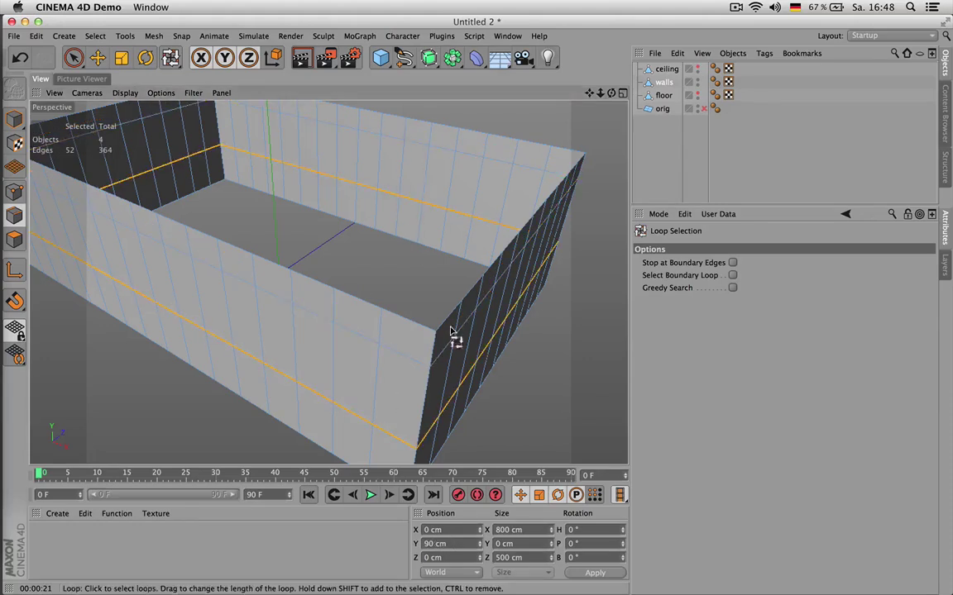
{"action": "double_click", "coordinate": [451, 544]}
{"action": "type", "text": "60"}
{"action": "key", "text": "Return"}
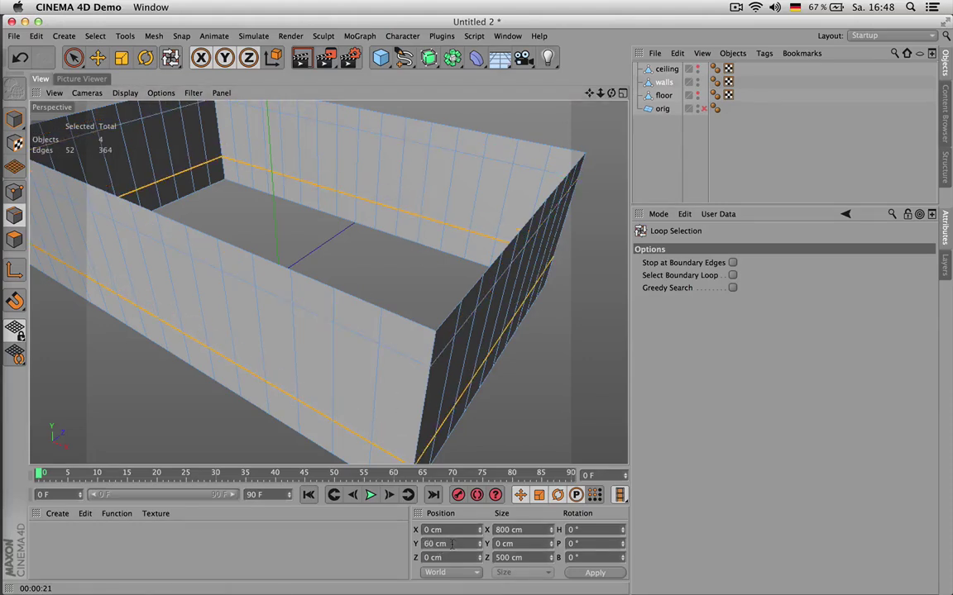
{"action": "double_click", "coordinate": [448, 544]}
{"action": "type", "text": "70"}
{"action": "key", "text": "Return"}
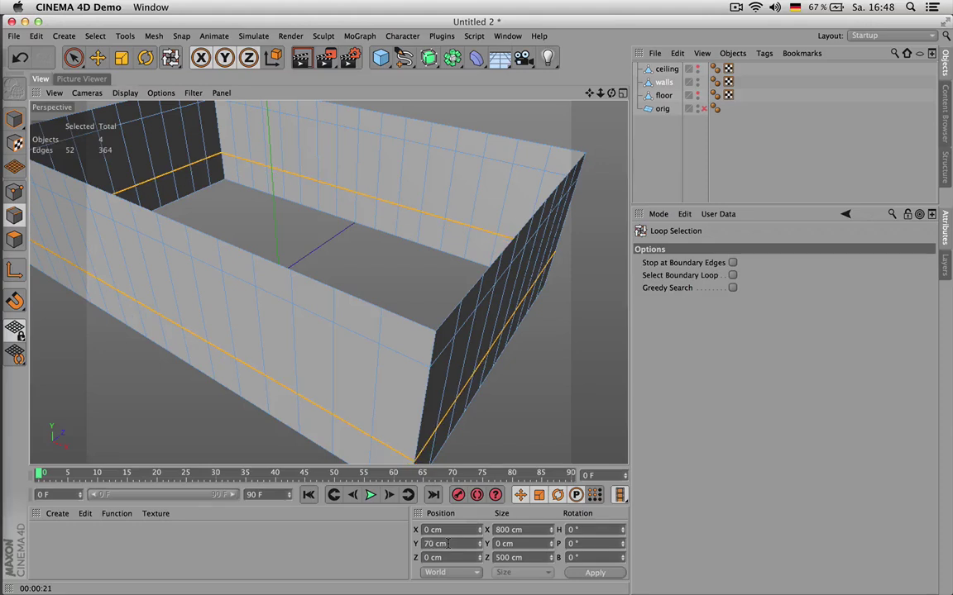
- Check the reference render again and set the lower edge loop's Y position to 90 cm, refining it to 85 cm
{"action": "left_click", "coordinate": [81, 80]}
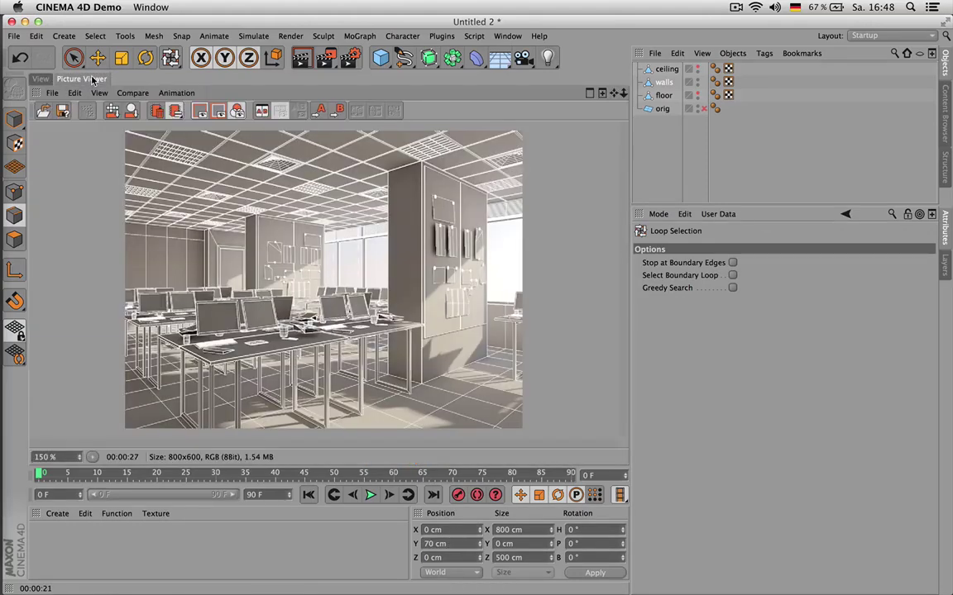
{"action": "left_click", "coordinate": [39, 79]}
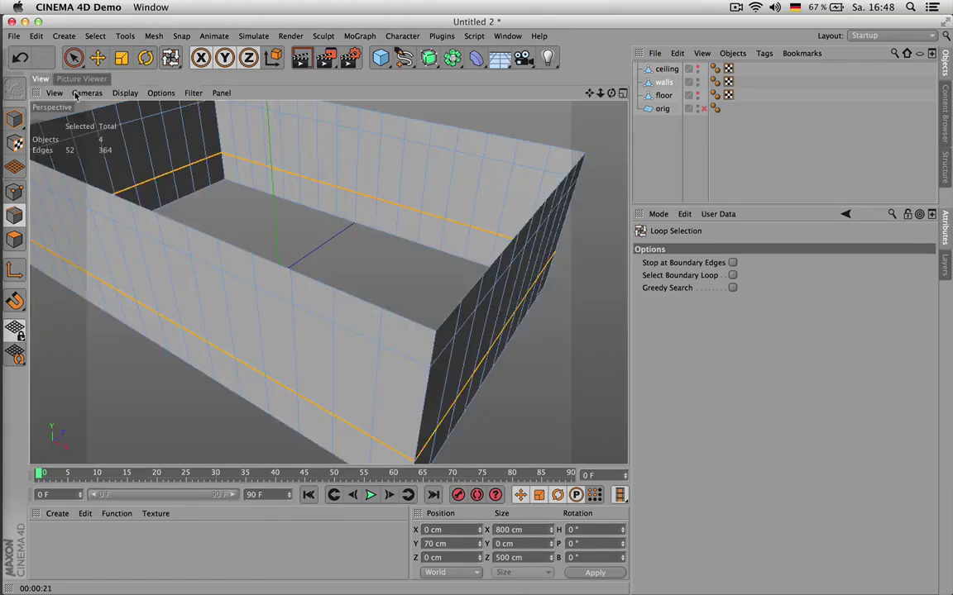
{"action": "left_click", "coordinate": [460, 543]}
{"action": "type", "text": "90"}
{"action": "key", "text": "Return"}
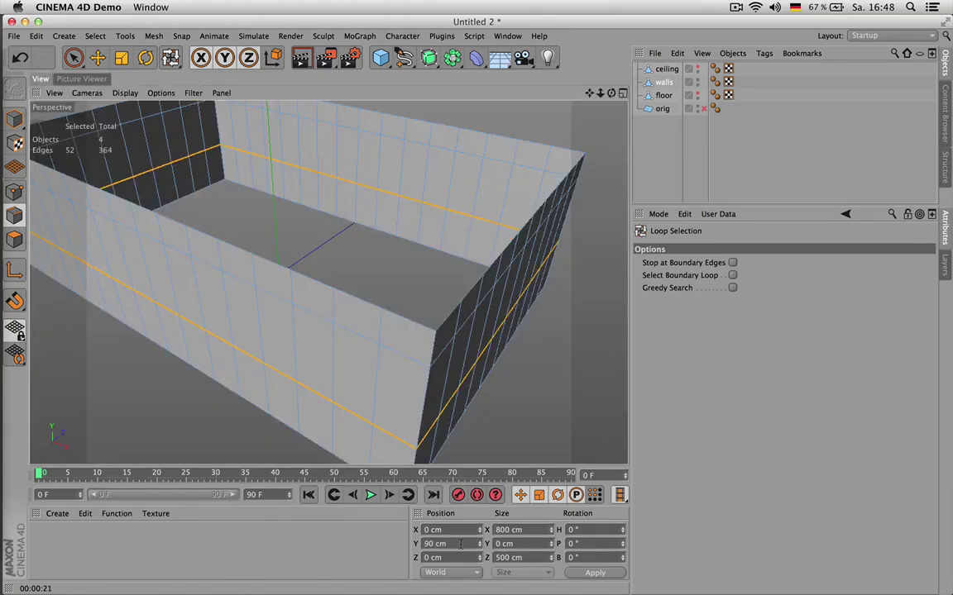
{"action": "left_click", "coordinate": [452, 544]}
{"action": "type", "text": "85"}
{"action": "key", "text": "Return"}
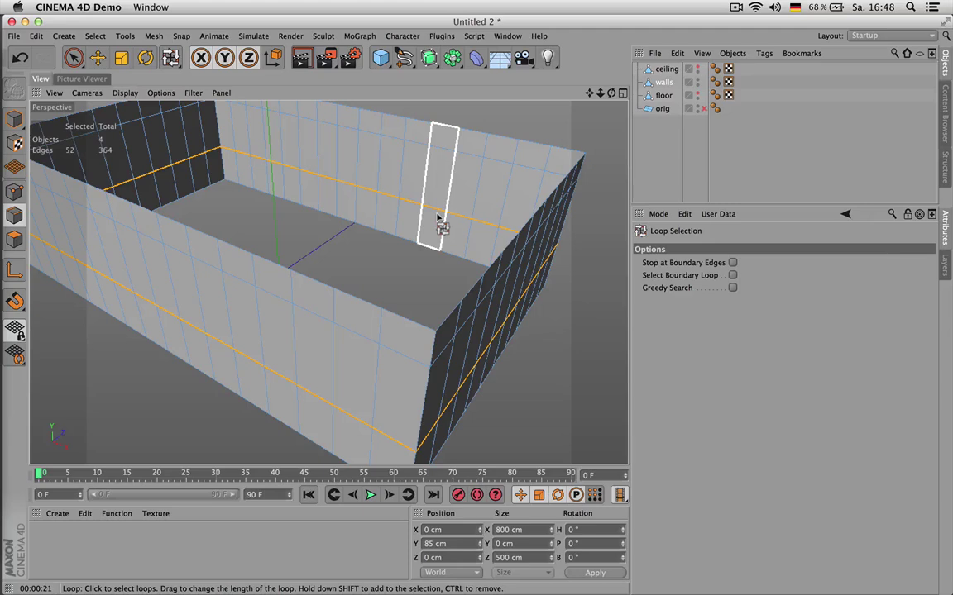
- Undo the edge loop moves and the Edge Cut, going back to the uncut walls with their vertical edges selected
{"action": "left_click_drag", "start_coordinate": [589, 92], "coordinate": [568, 116]}
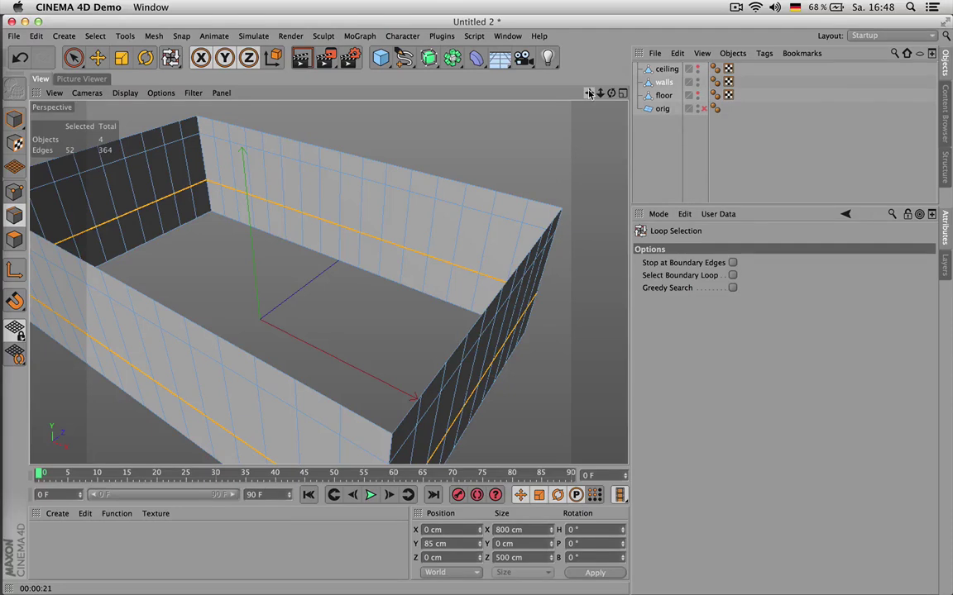
{"action": "left_click_drag", "start_coordinate": [589, 94], "coordinate": [619, 77]}
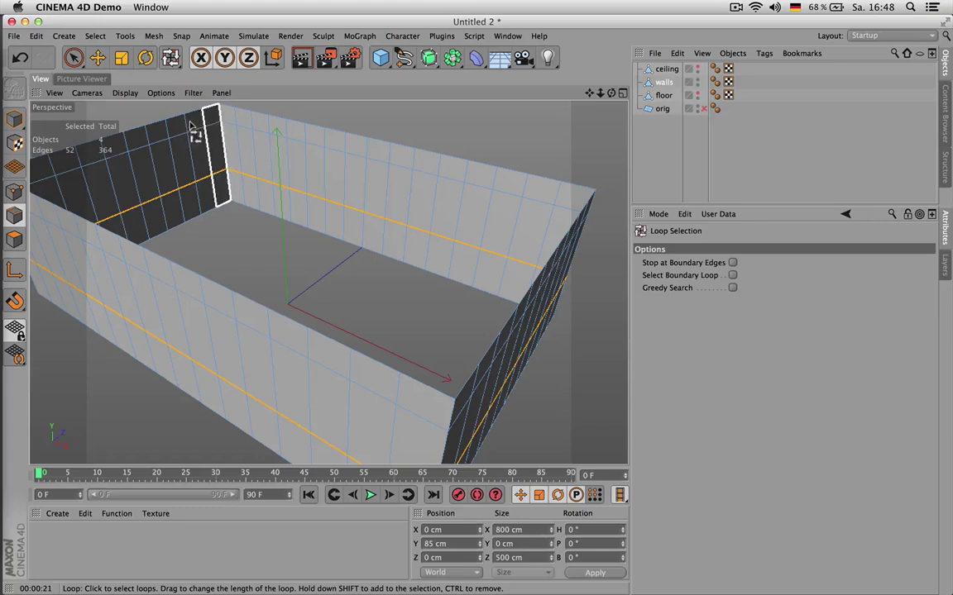
{"action": "key", "text": "super+z"}
{"action": "key", "text": "super+z"}
{"action": "key", "text": "super+z"}
{"action": "key", "text": "super+z"}
{"action": "key", "text": "ctrl+z"}
{"action": "key", "text": "ctrl+z"}
{"action": "key", "text": "ctrl+z"}
{"action": "key", "text": "ctrl+z"}
{"action": "key", "text": "ctrl+z"}
{"action": "key", "text": "ctrl+z"}
{"action": "key", "text": "ctrl+z"}
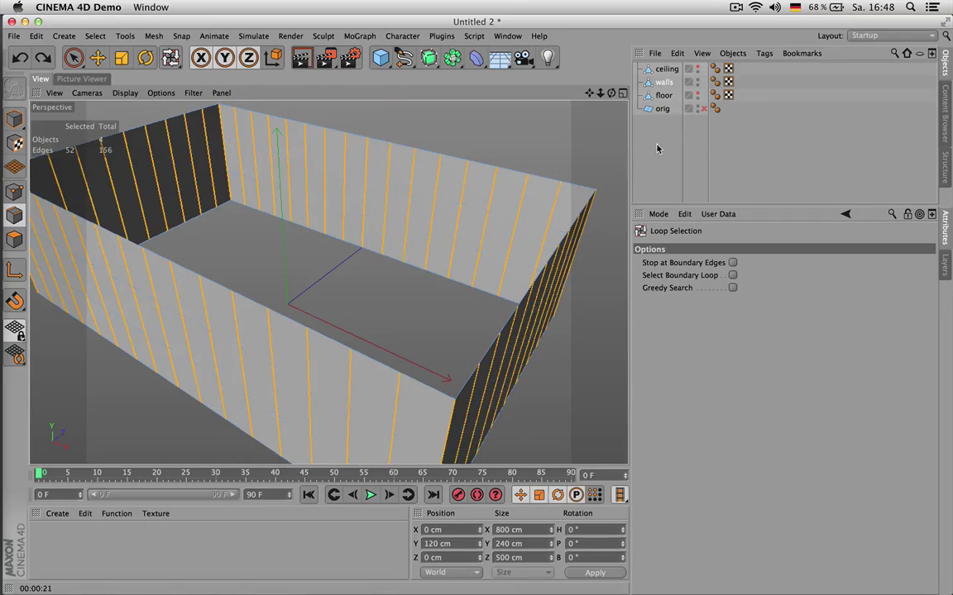
- Live-select the 16 back wall polygons of the walls object, split them into a new object and delete the originals
{"action": "left_click", "coordinate": [656, 148]}
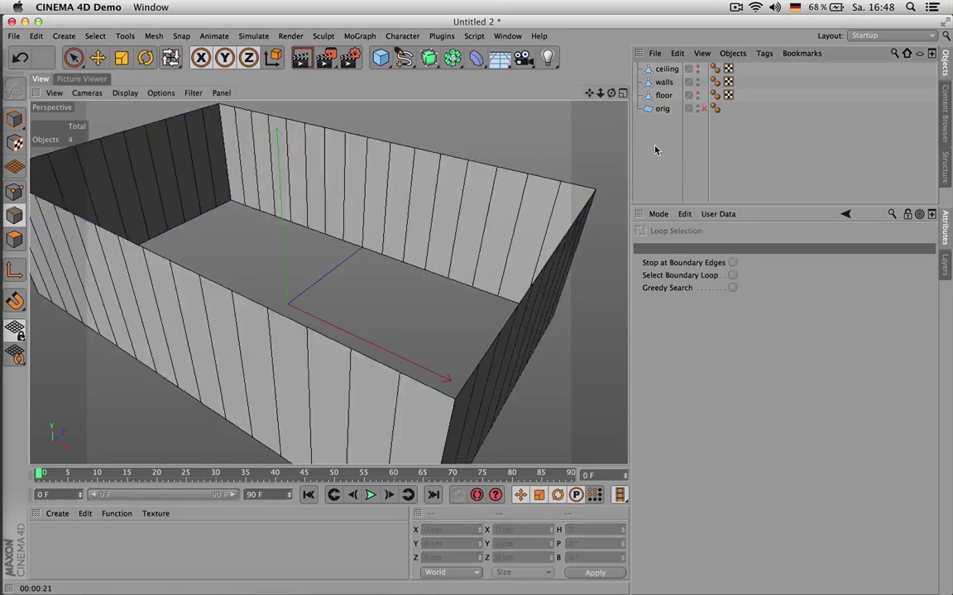
{"action": "left_click", "coordinate": [665, 82]}
{"action": "key", "text": "Return"}
{"action": "key", "text": "9"}
{"action": "left_click_drag", "start_coordinate": [234, 139], "coordinate": [560, 197]}
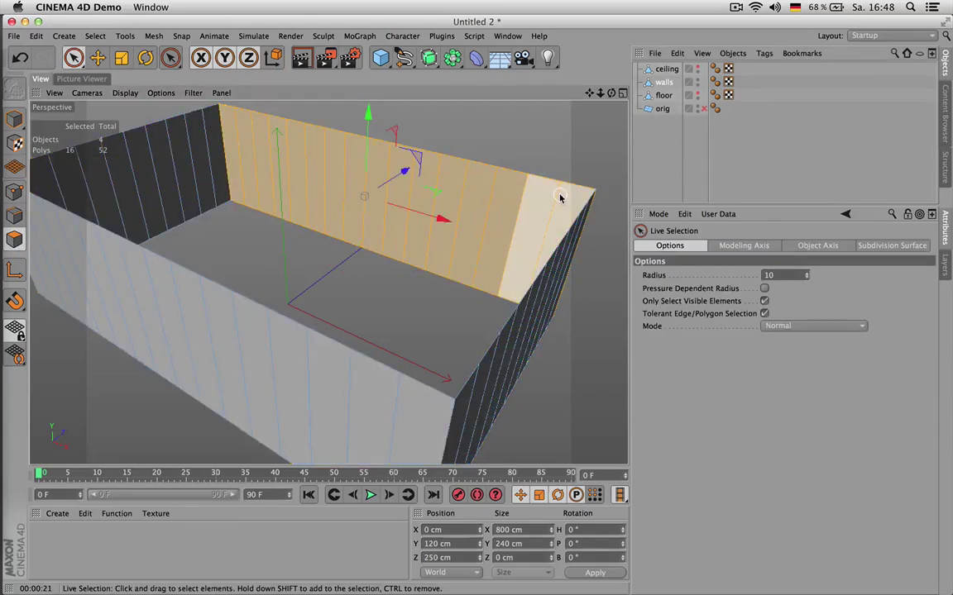
{"action": "key", "text": "u"}
{"action": "key", "text": "p"}
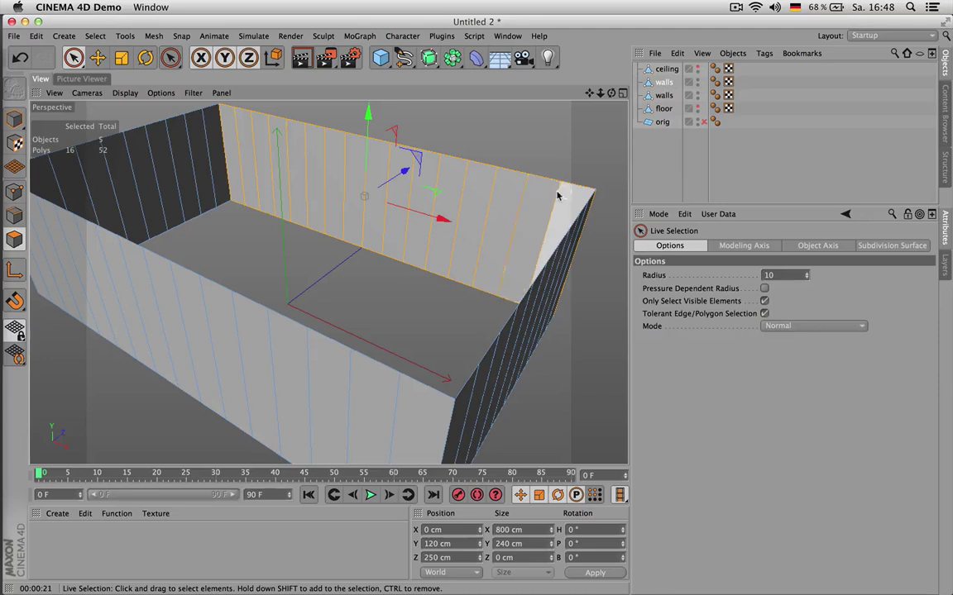
{"action": "key", "text": "Delete"}
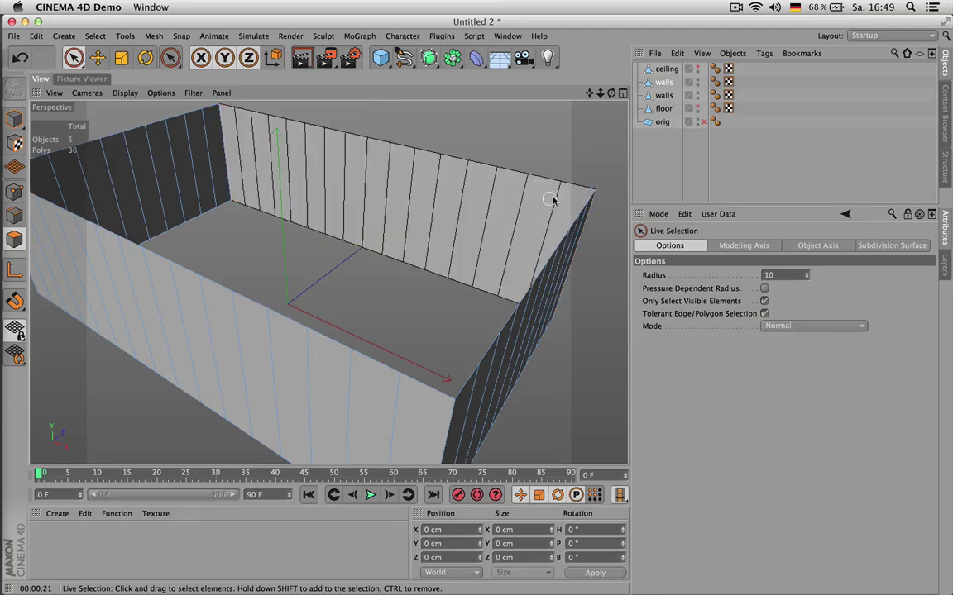
- Rename the walls object containing the three remaining sides as walls_inner
{"action": "left_click", "coordinate": [665, 96]}
{"action": "left_click_drag", "start_coordinate": [663, 81], "coordinate": [664, 99]}
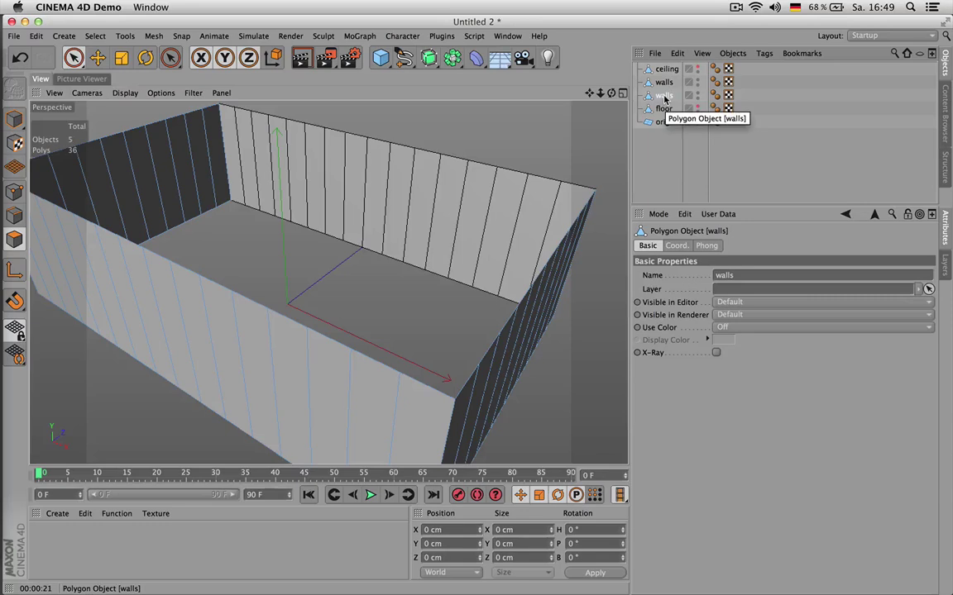
{"action": "double_click", "coordinate": [664, 96]}
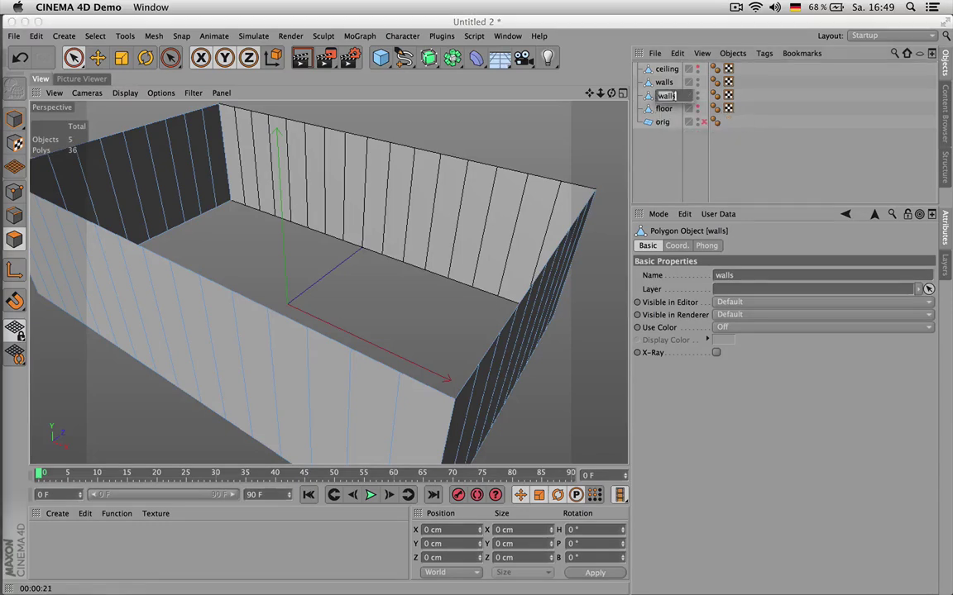
{"action": "type", "text": "_inner"}
{"action": "key", "text": "Return"}
- Rename the split-off back wall object as walls_outer
{"action": "left_click", "coordinate": [672, 83]}
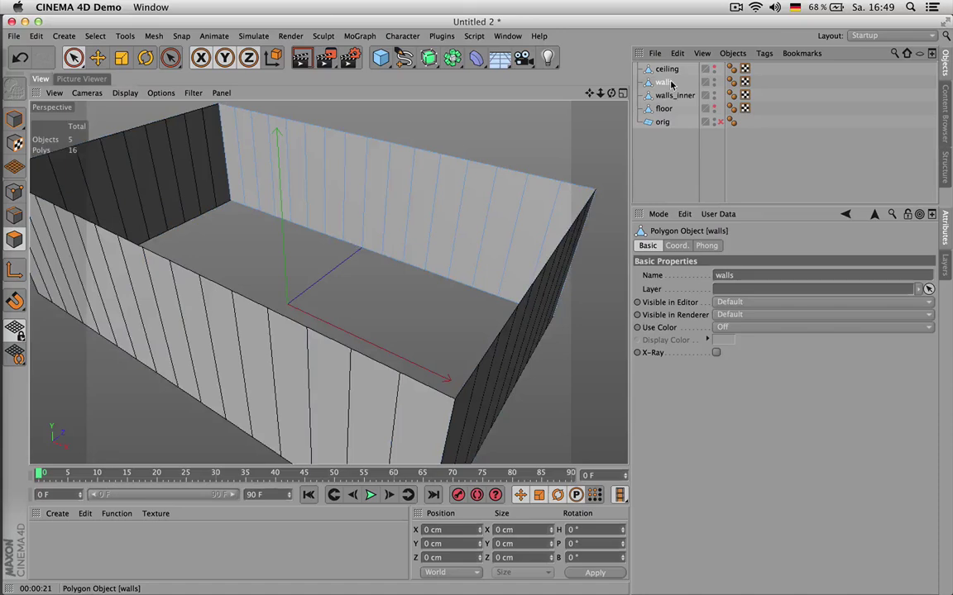
{"action": "double_click", "coordinate": [671, 84]}
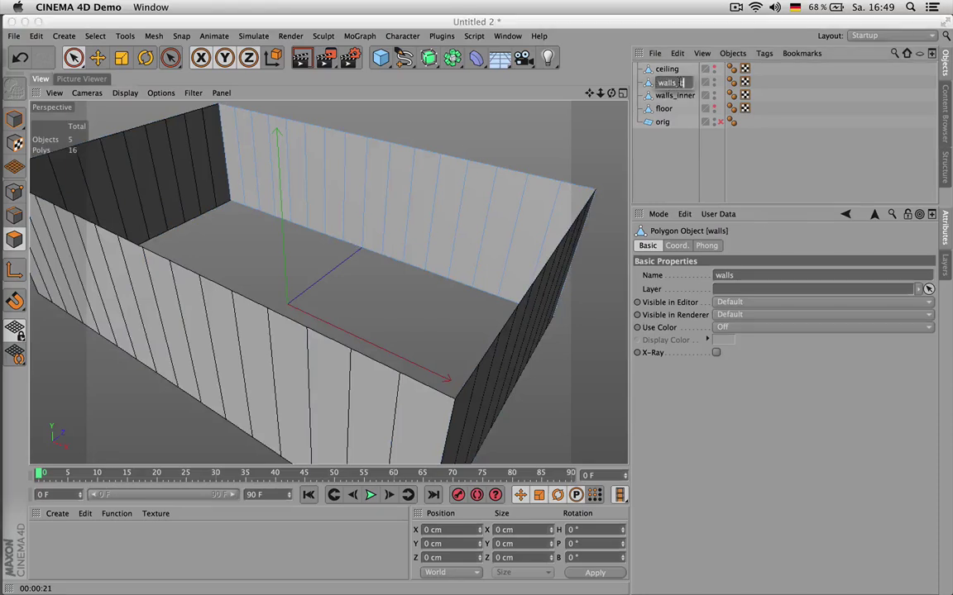
{"action": "key", "text": "Return"}
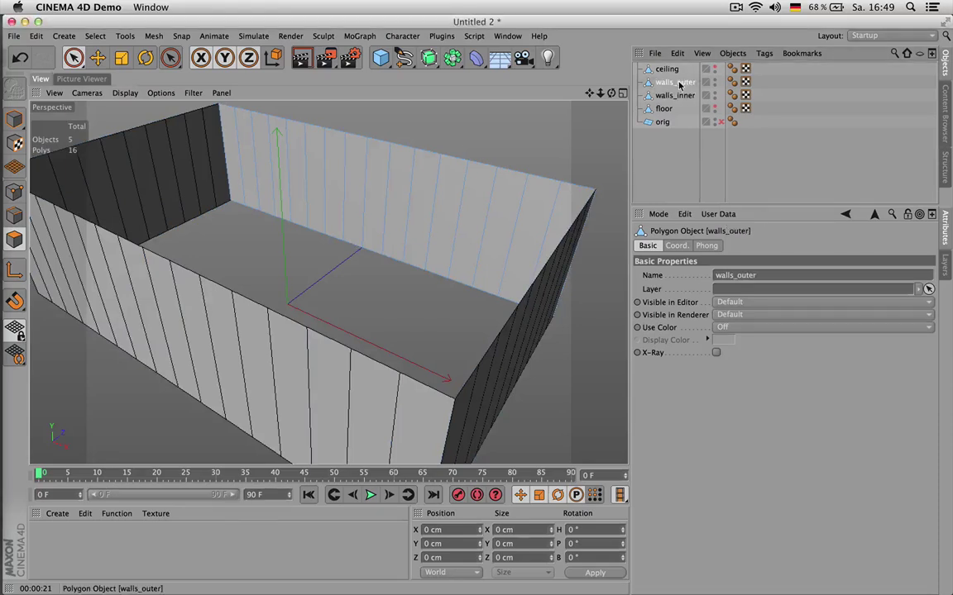
- Ring-select the vertical edges of the walls_outer back wall and apply an Edge Cut with Subdivision 2
{"action": "right_click", "coordinate": [466, 217]}
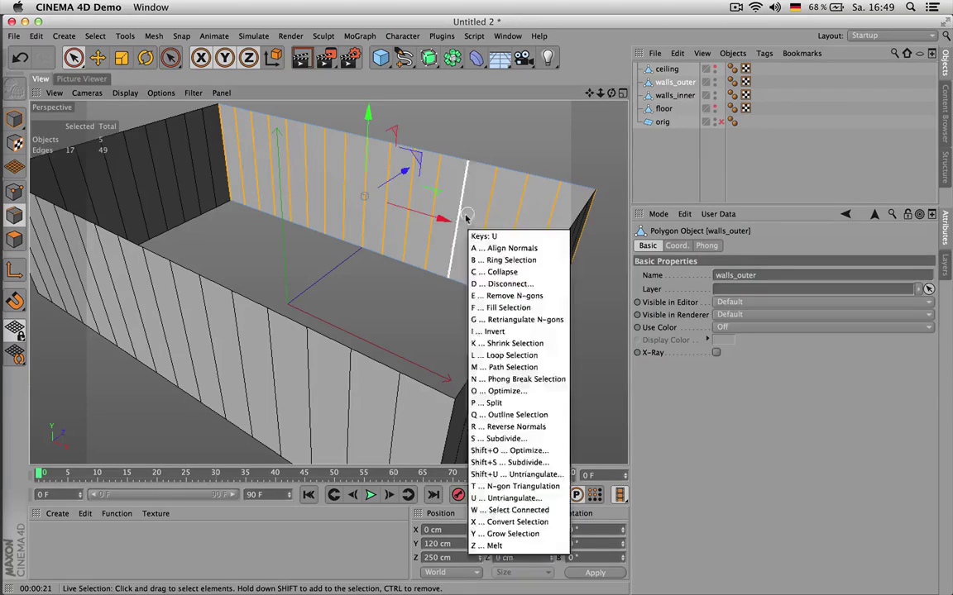
{"action": "left_click", "coordinate": [496, 255]}
{"action": "left_click", "coordinate": [472, 219]}
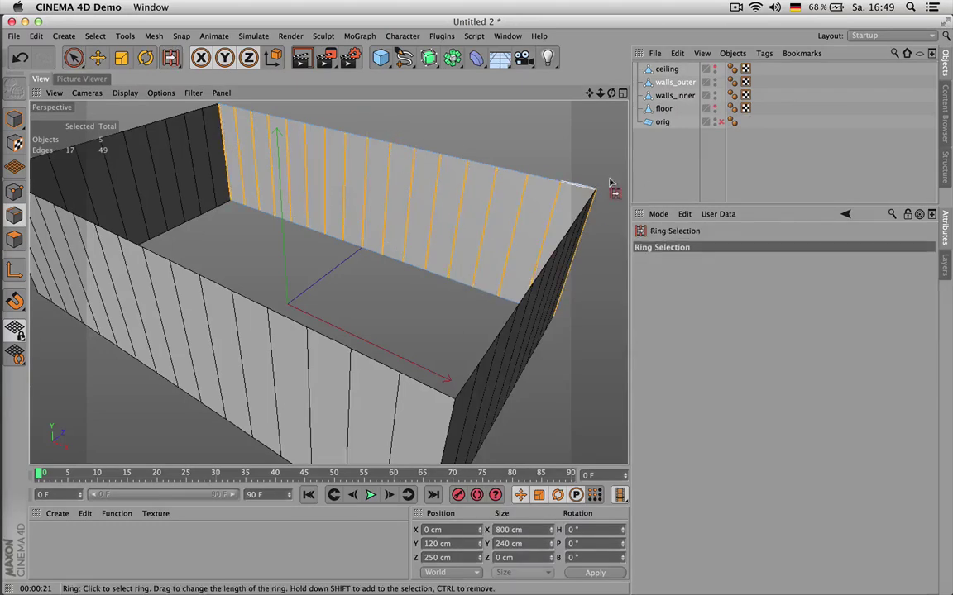
{"action": "key", "text": "m"}
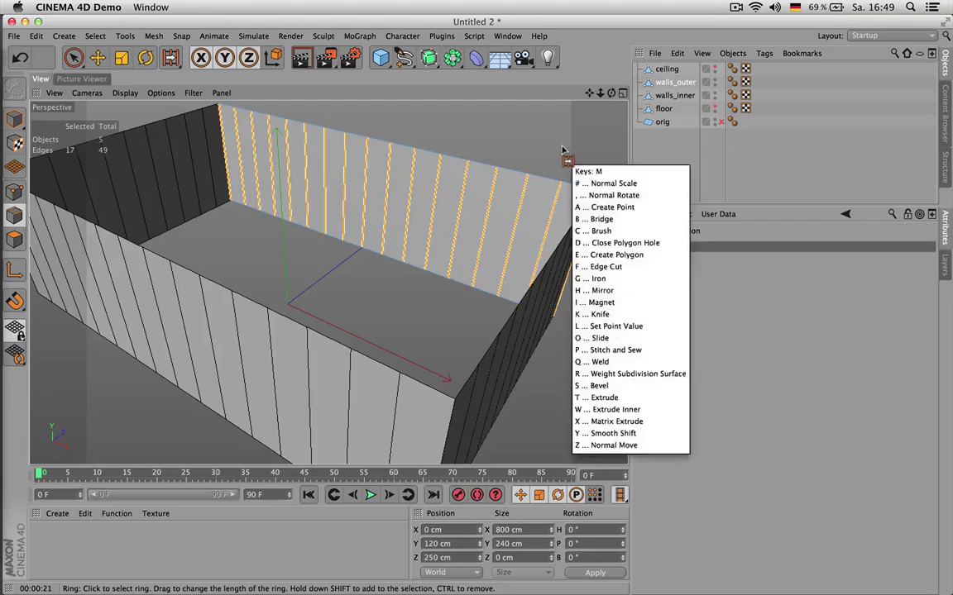
{"action": "key", "text": "f"}
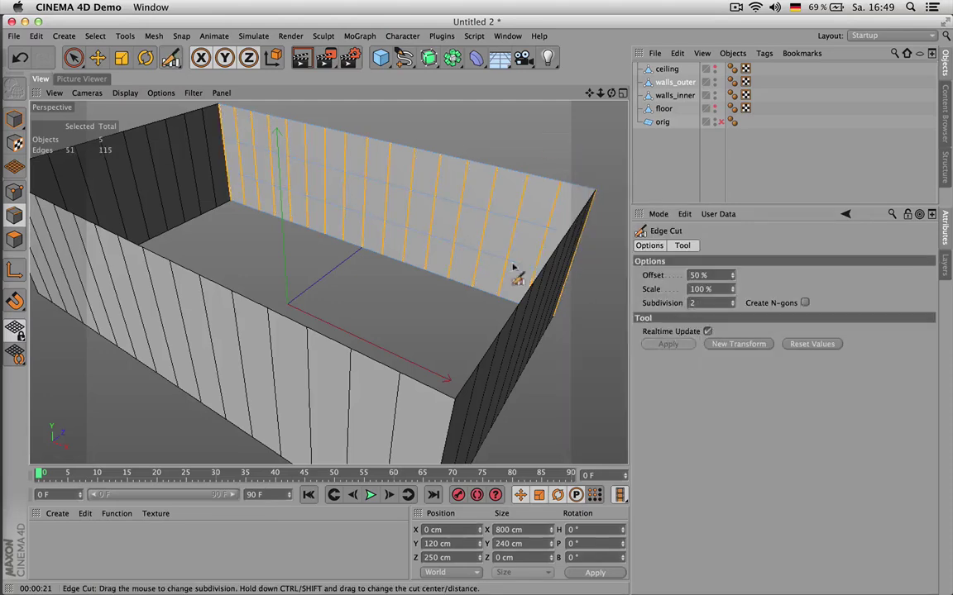
- Try Loop Selection on the back wall's new horizontal cut edges and enable Stop at Boundary Edges
{"action": "key", "text": "u"}
{"action": "key", "text": "l"}
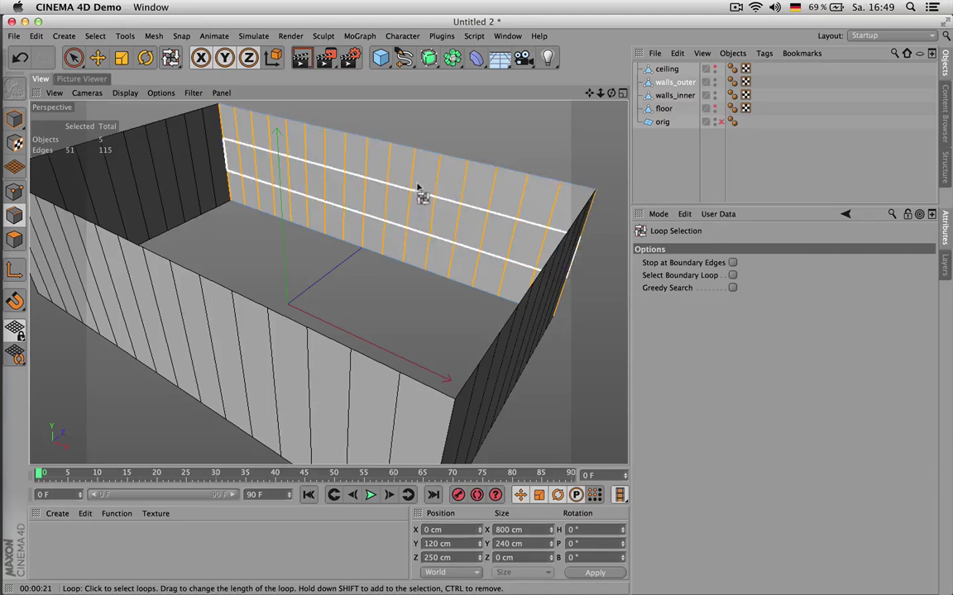
{"action": "left_click", "coordinate": [411, 211]}
{"action": "left_click", "coordinate": [418, 211]}
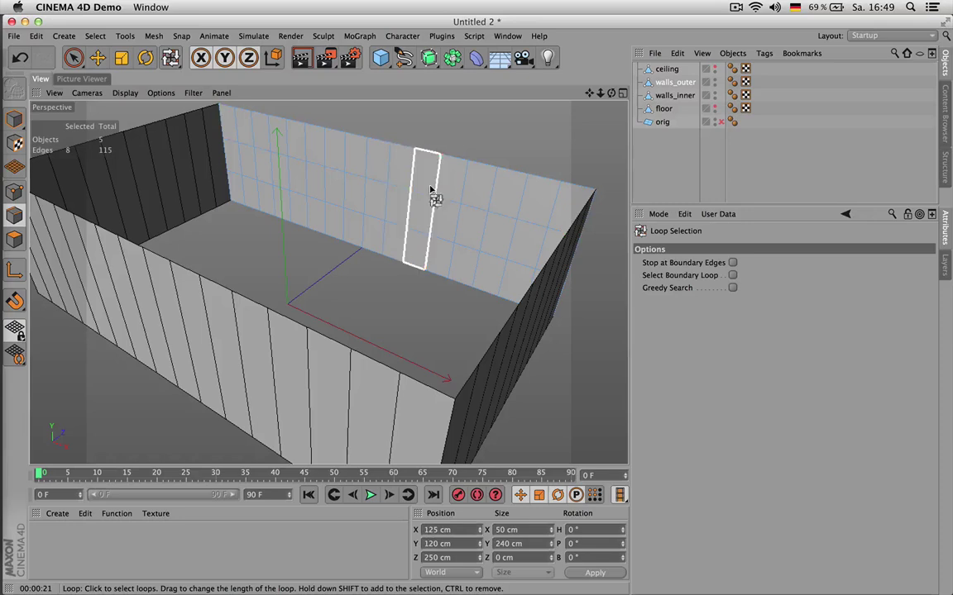
{"action": "left_click", "coordinate": [367, 218]}
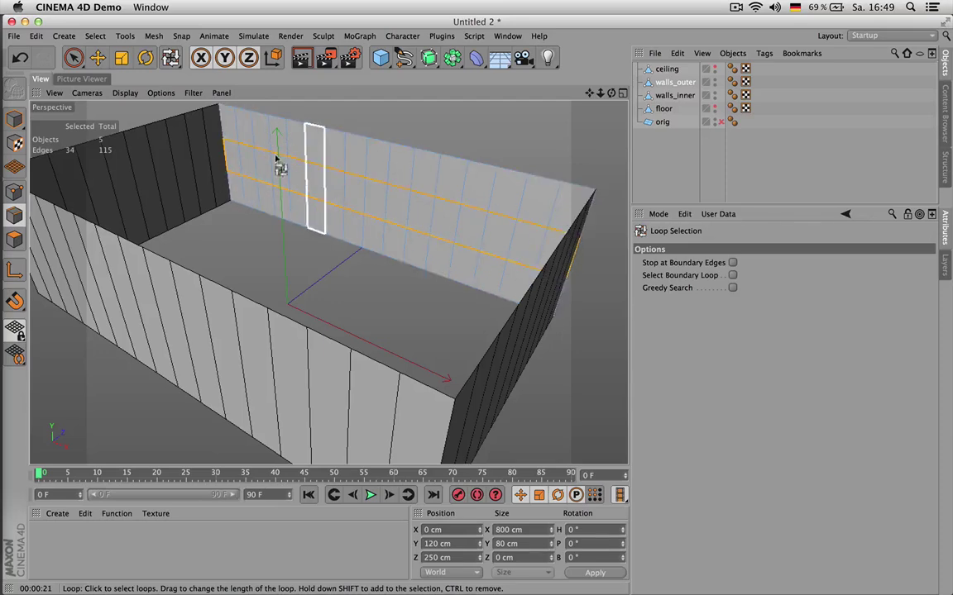
{"action": "left_click", "coordinate": [732, 263]}
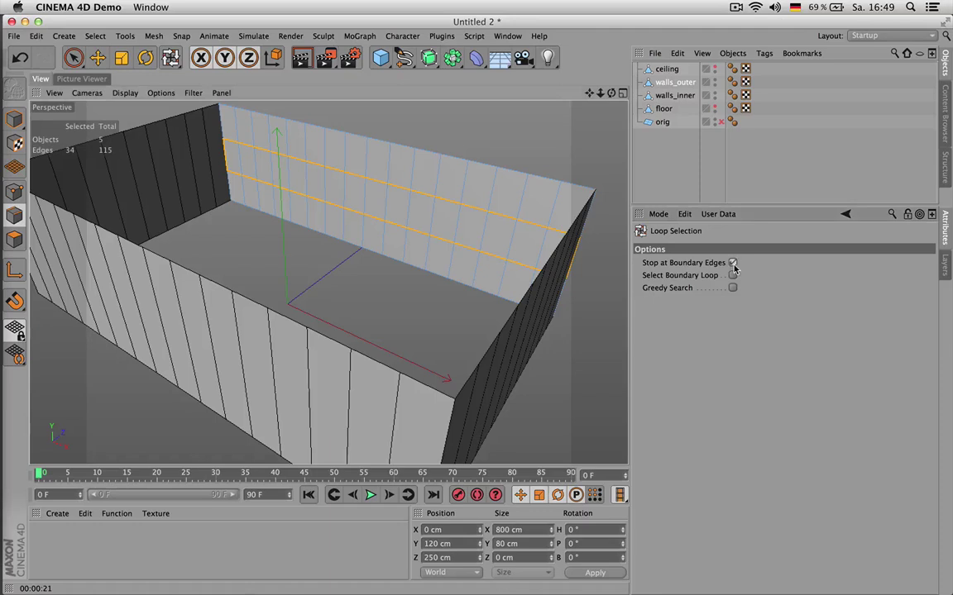
- Loop-select the lower horizontal edges of the back wall and set their Y position to 85 cm
{"action": "left_click", "coordinate": [484, 256]}
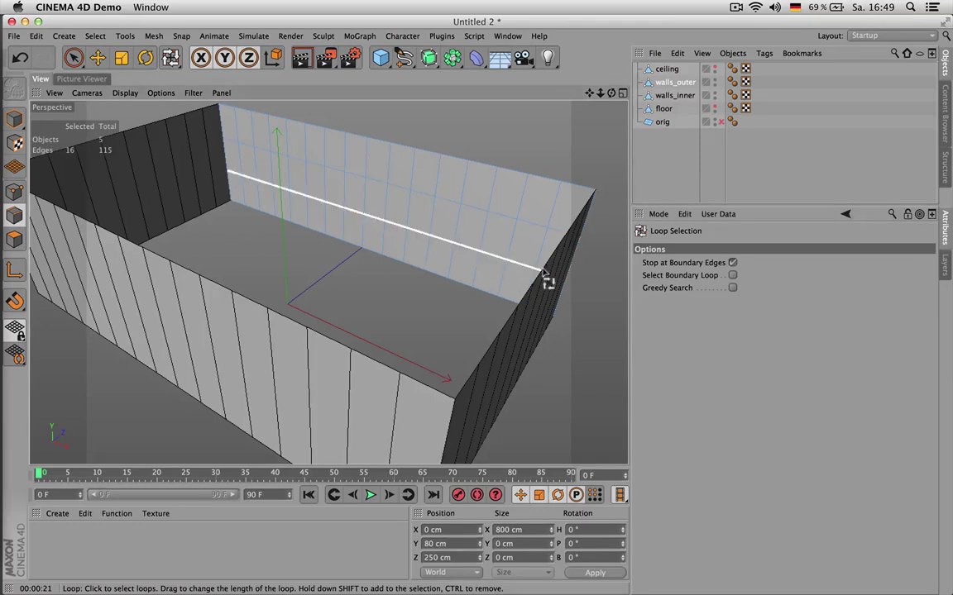
{"action": "left_click", "coordinate": [453, 545]}
{"action": "type", "text": "85"}
{"action": "key", "text": "Return"}
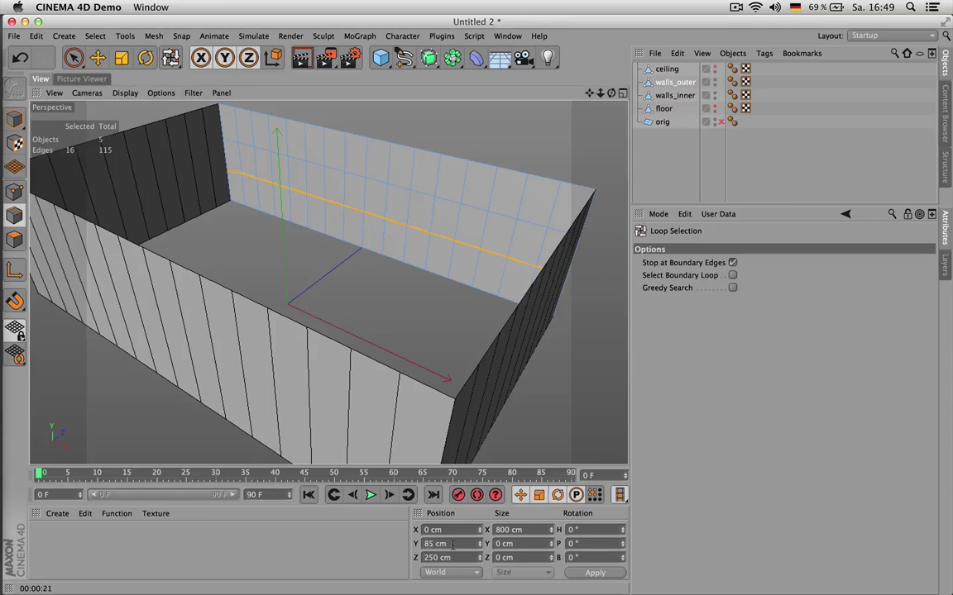
- Loop-select the upper horizontal edges, try Y position 200 cm, check the reference render, and set Y to 190 cm
{"action": "left_click", "coordinate": [417, 196]}
{"action": "left_click", "coordinate": [452, 545]}
{"action": "type", "text": "200"}
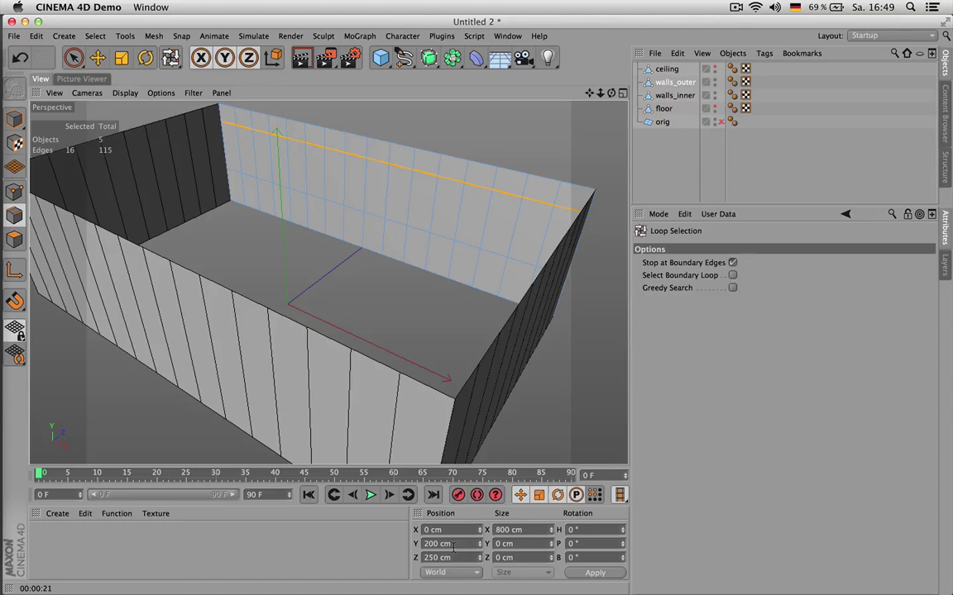
{"action": "left_click", "coordinate": [82, 79]}
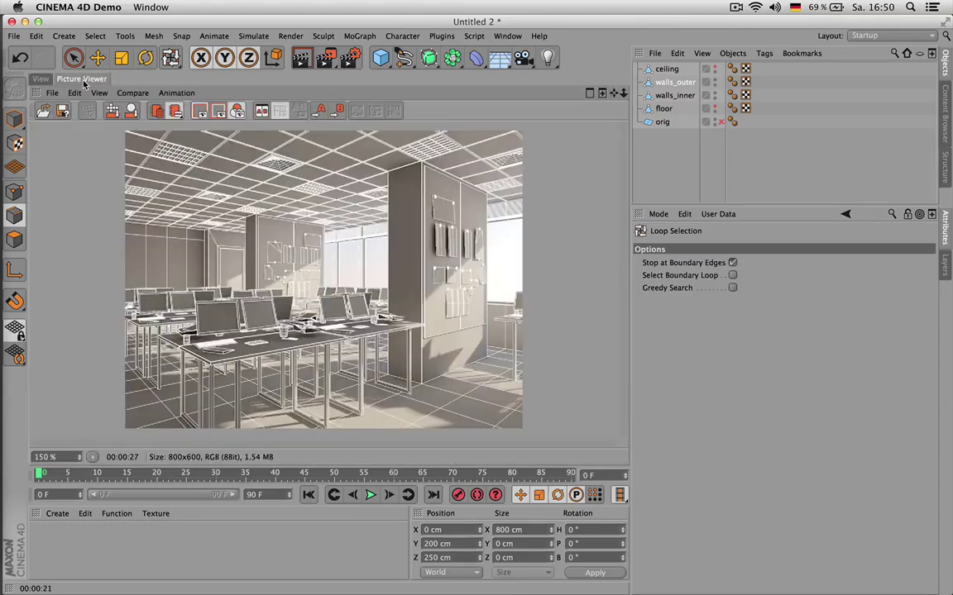
{"action": "left_click", "coordinate": [40, 79]}
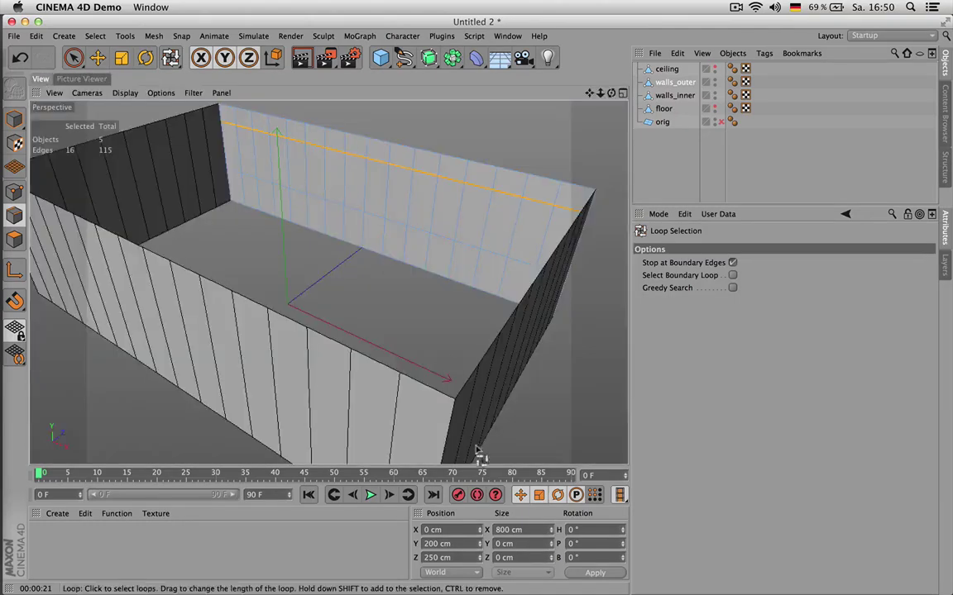
{"action": "double_click", "coordinate": [431, 544]}
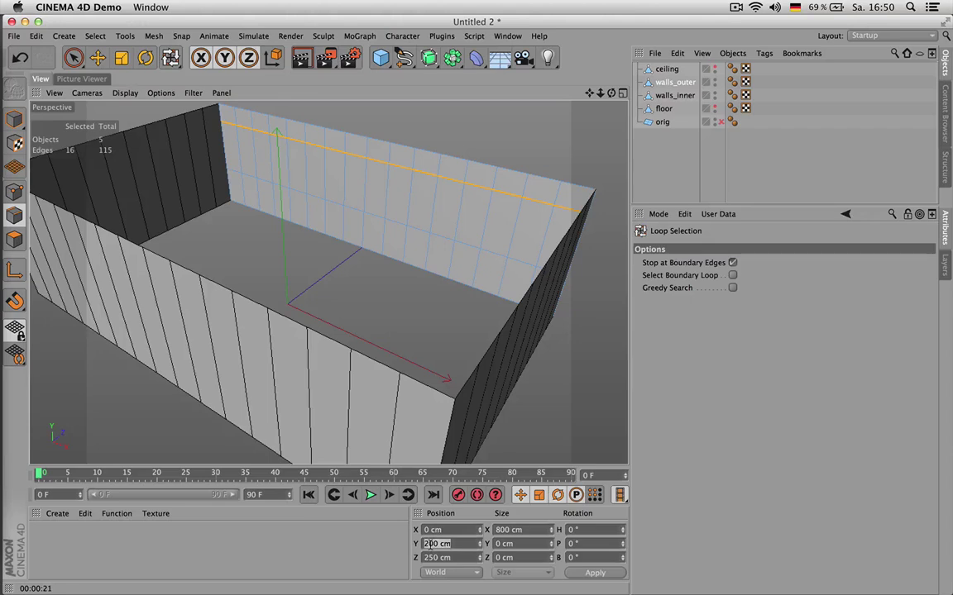
{"action": "type", "text": "19"}
- Loop-select the lower horizontal edges, set their Y position to 80 cm, and check the window layout in the reference render
{"action": "left_click", "coordinate": [417, 232]}
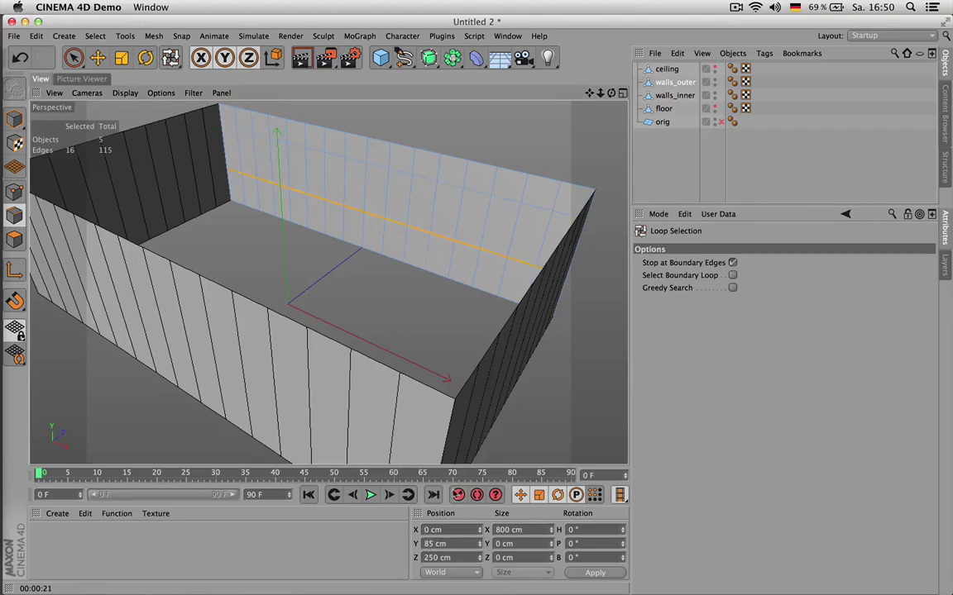
{"action": "double_click", "coordinate": [453, 544]}
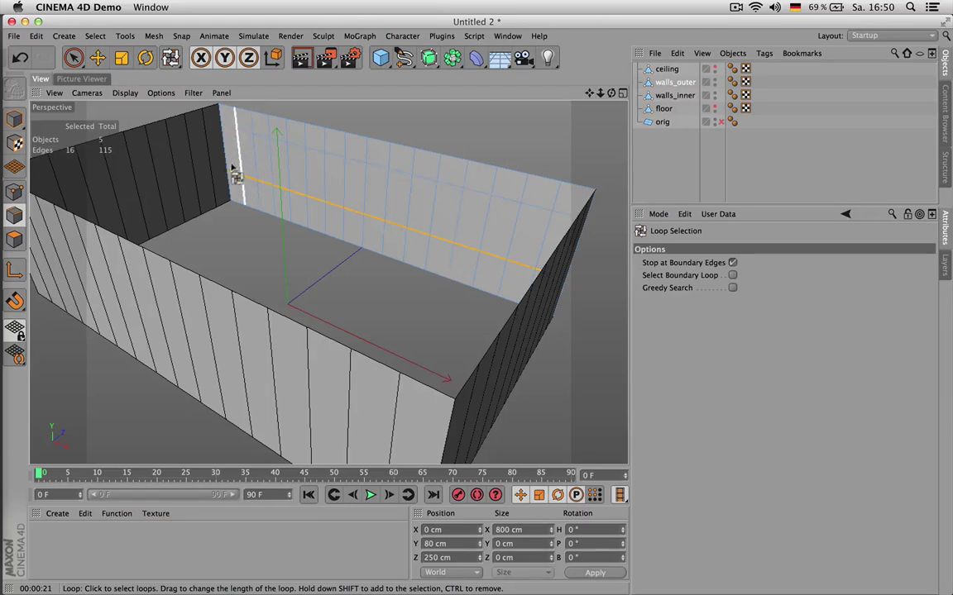
{"action": "left_click", "coordinate": [81, 79]}
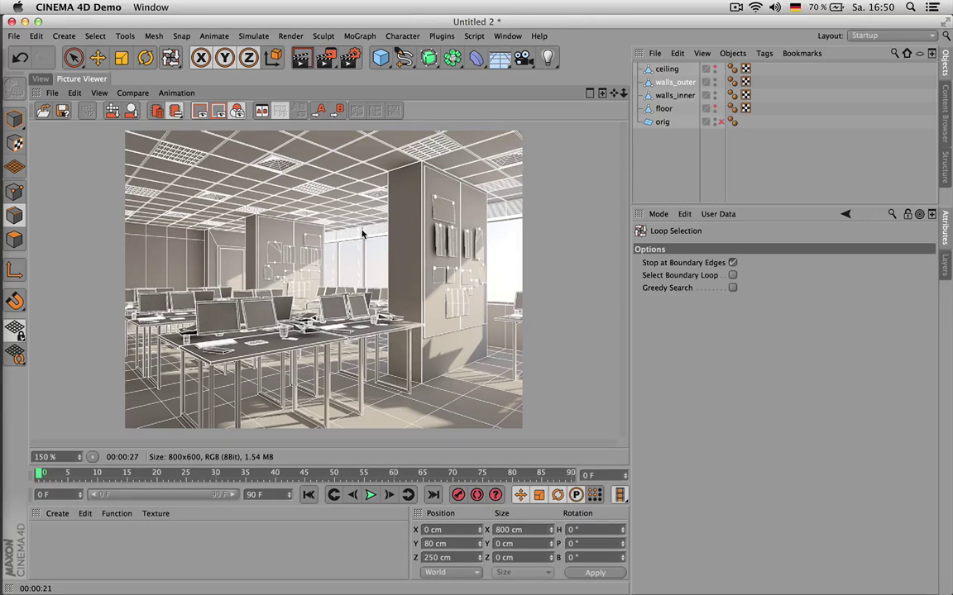
{"action": "left_click", "coordinate": [42, 79]}
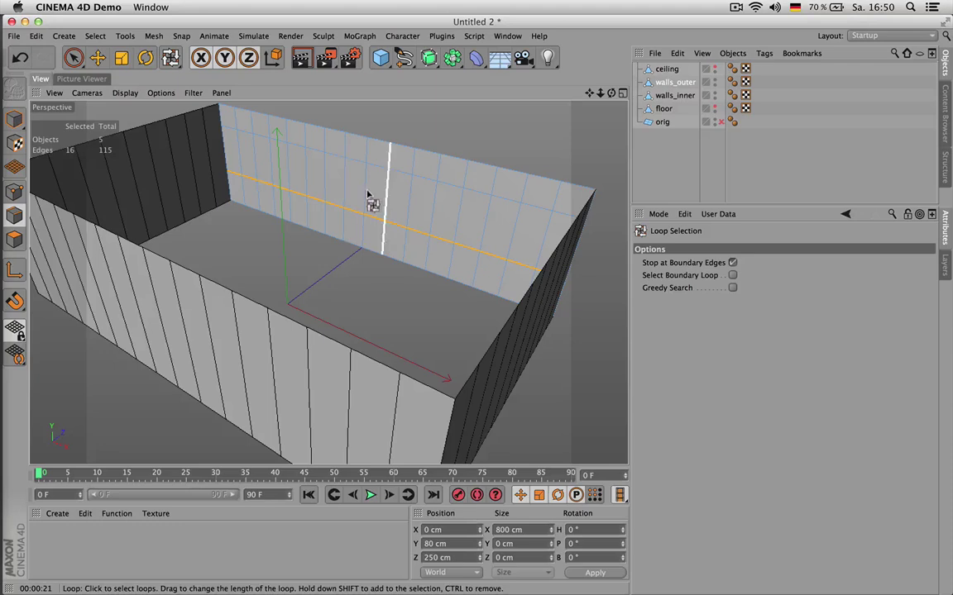
- In polygon mode, live-select five two-polygon blocks in the back wall's middle row, starting at the far corner and leaving one polygon between blocks
{"action": "key", "text": "Return"}
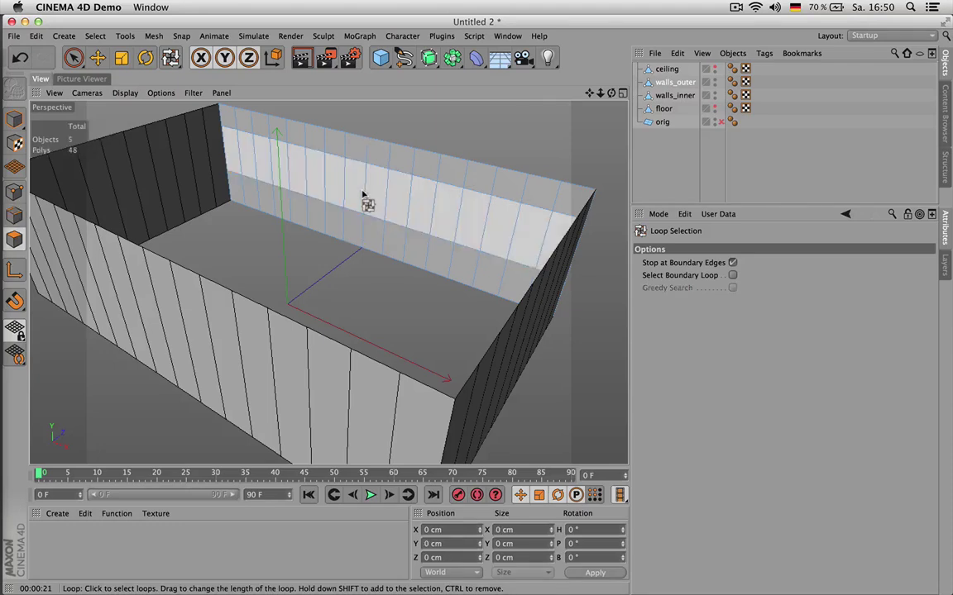
{"action": "key", "text": "9"}
{"action": "left_click", "coordinate": [244, 163]}
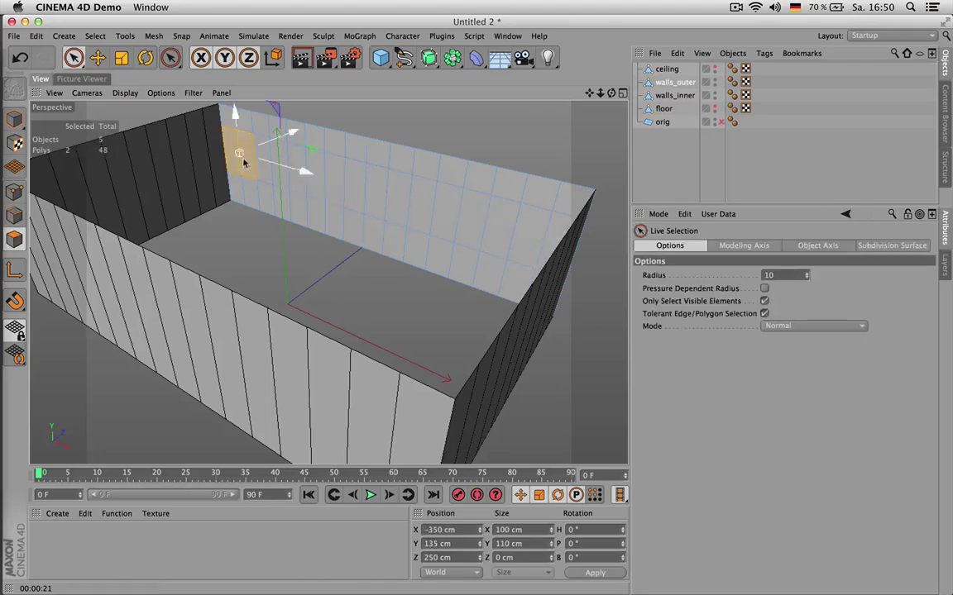
{"action": "left_click", "coordinate": [289, 171], "text": "shift"}
{"action": "left_click", "coordinate": [344, 180], "text": "shift"}
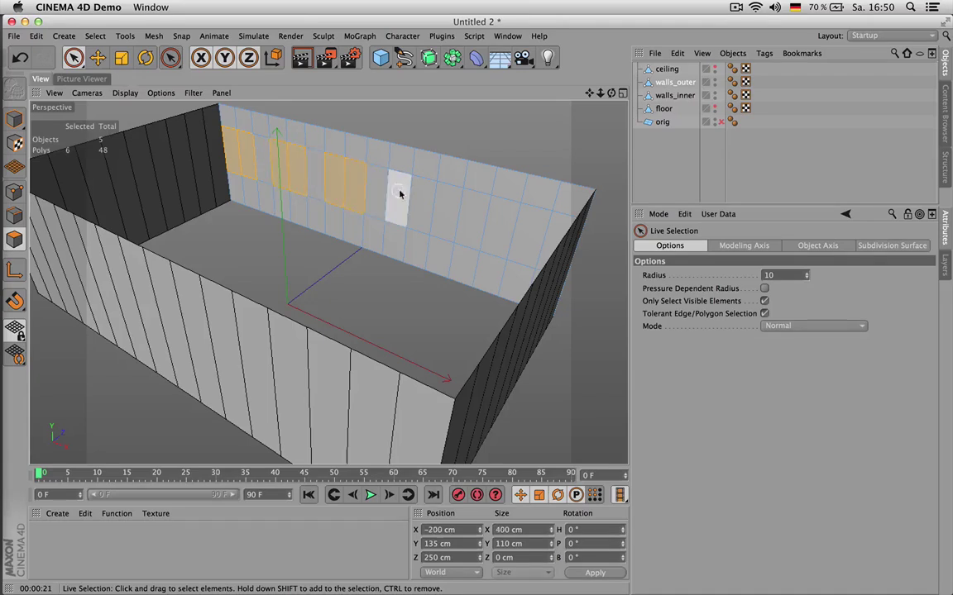
{"action": "left_click", "coordinate": [416, 201], "text": "shift"}
{"action": "left_click", "coordinate": [488, 220], "text": "shift"}
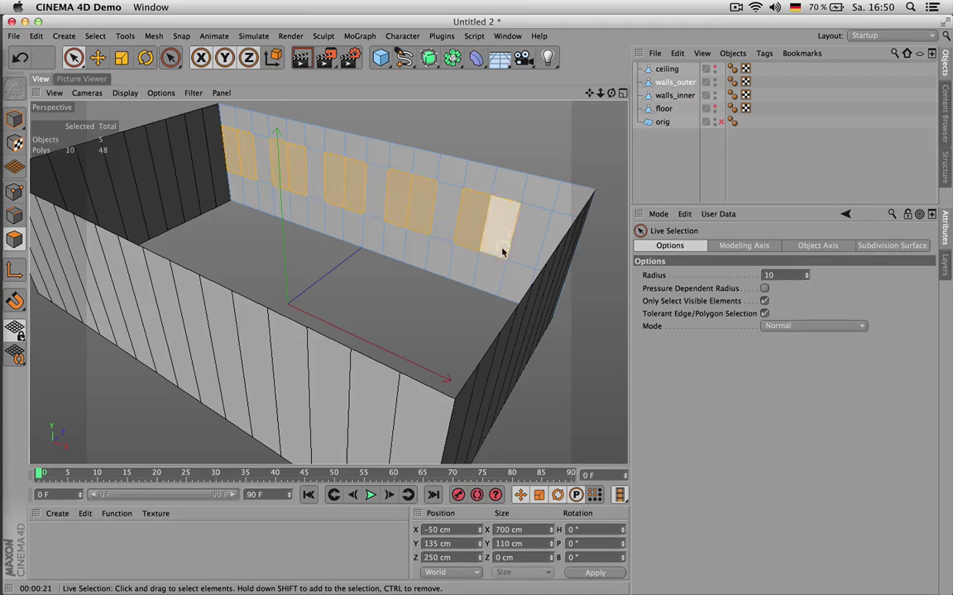
- Try selecting four two-polygon blocks starting one polygon from the corner, clear the selection, and check the reference render
{"action": "left_click", "coordinate": [252, 156]}
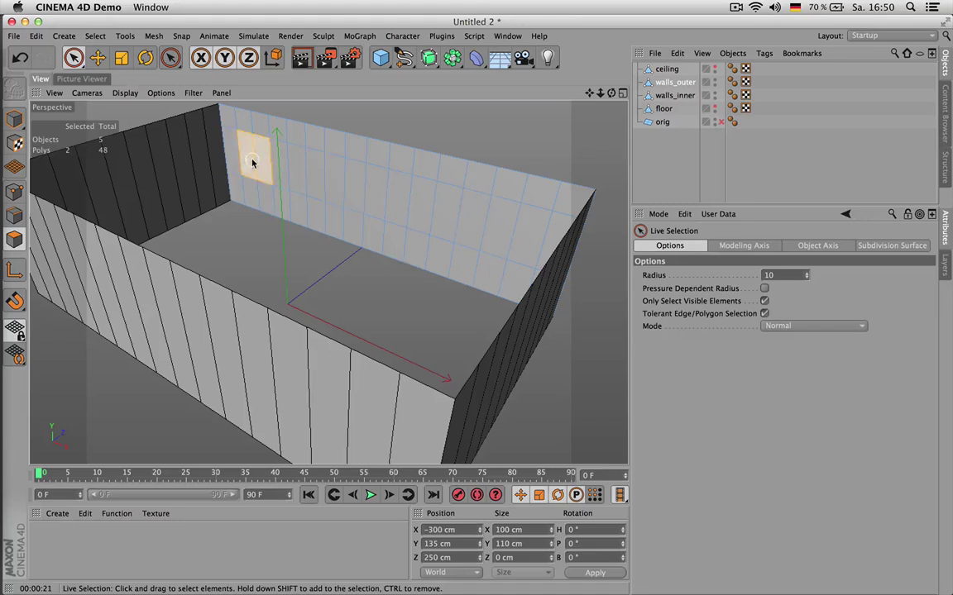
{"action": "left_click", "coordinate": [325, 176], "text": "shift"}
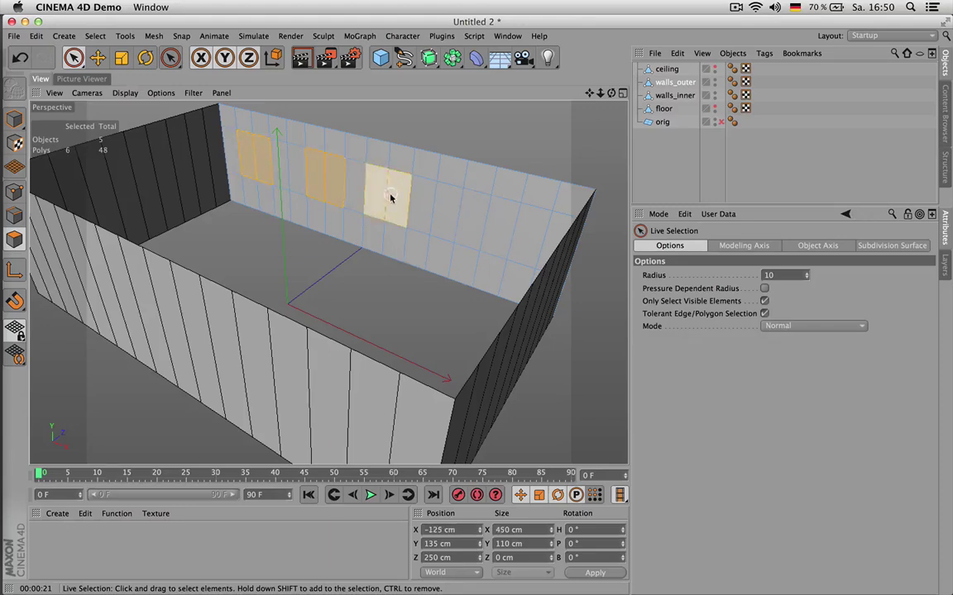
{"action": "left_click", "coordinate": [461, 217], "text": "shift"}
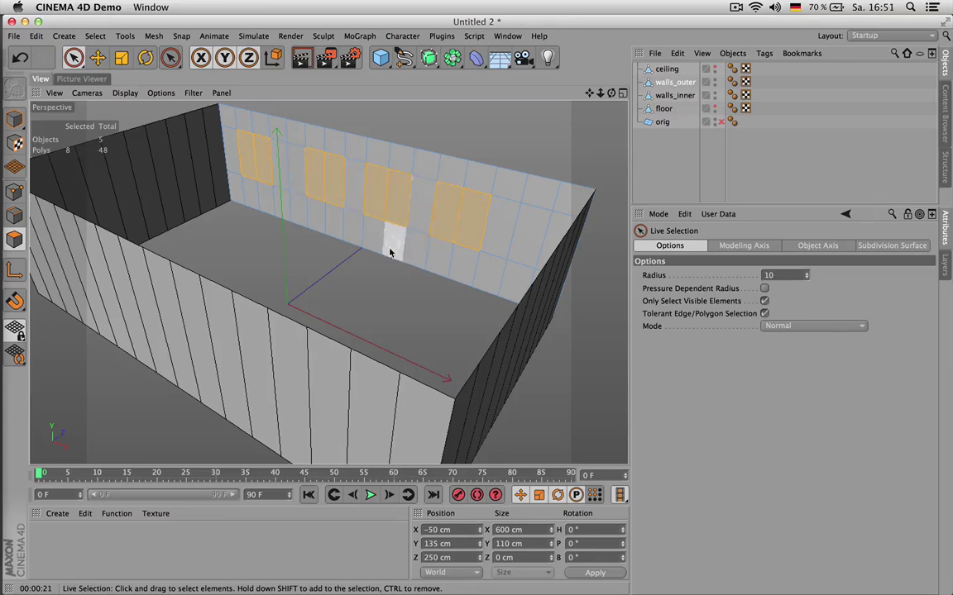
{"action": "left_click", "coordinate": [388, 275]}
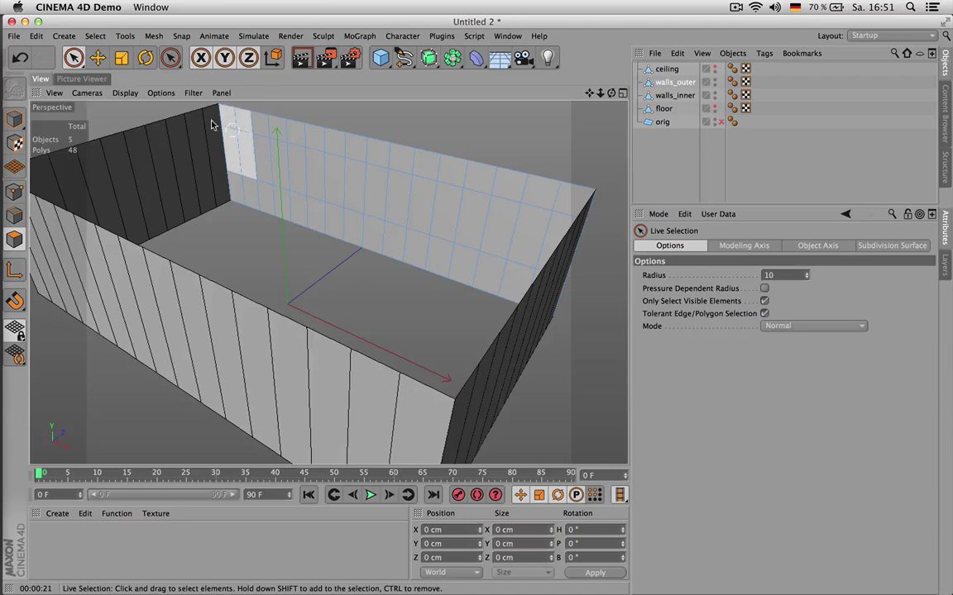
{"action": "left_click", "coordinate": [83, 79]}
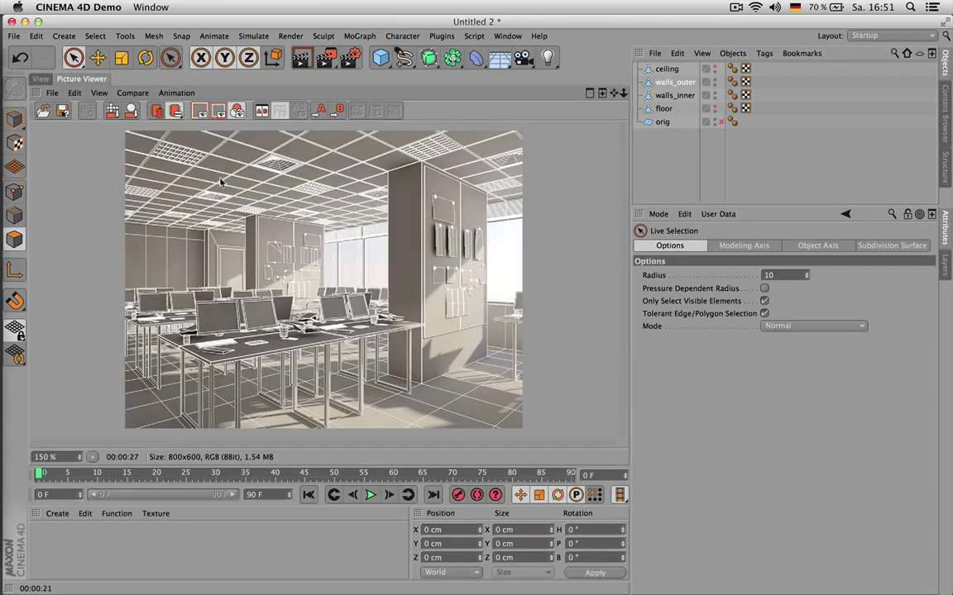
{"action": "left_click", "coordinate": [40, 78]}
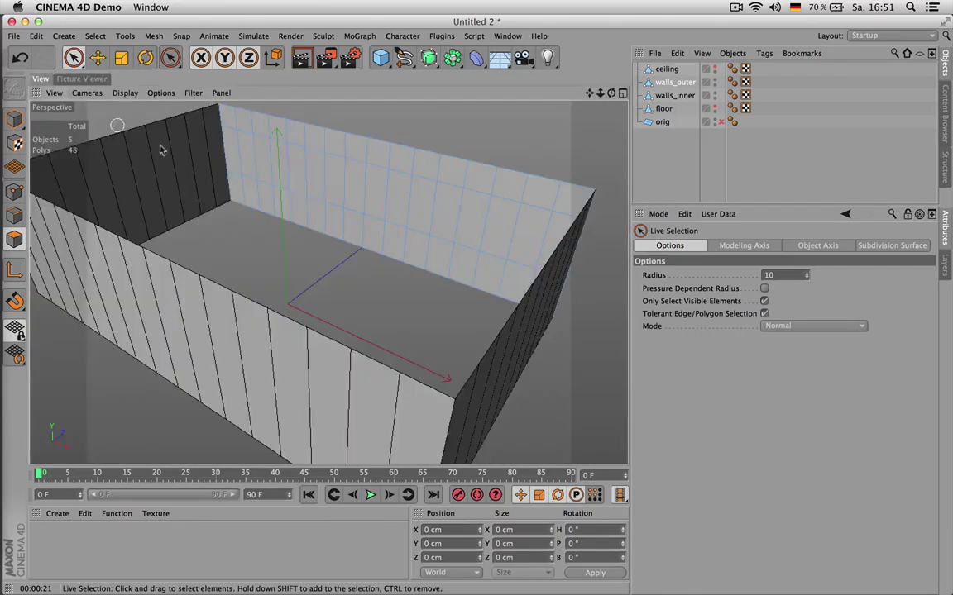
- Live-select four spaced two-polygon window blocks in the back wall's middle row, starting one polygon from the corner, and melt them
{"action": "left_click", "coordinate": [255, 163]}
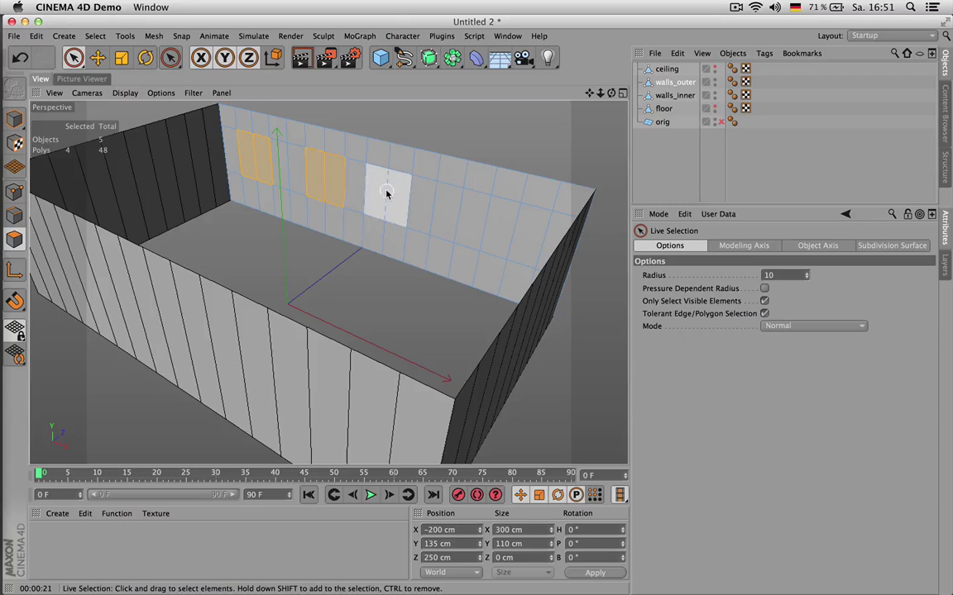
{"action": "left_click", "coordinate": [410, 205]}
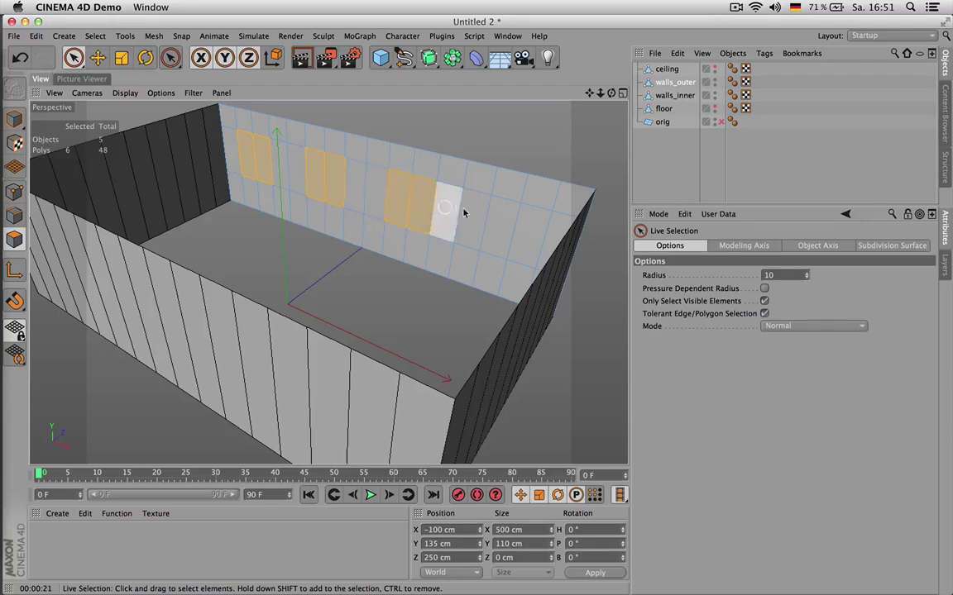
{"action": "right_click", "coordinate": [488, 221]}
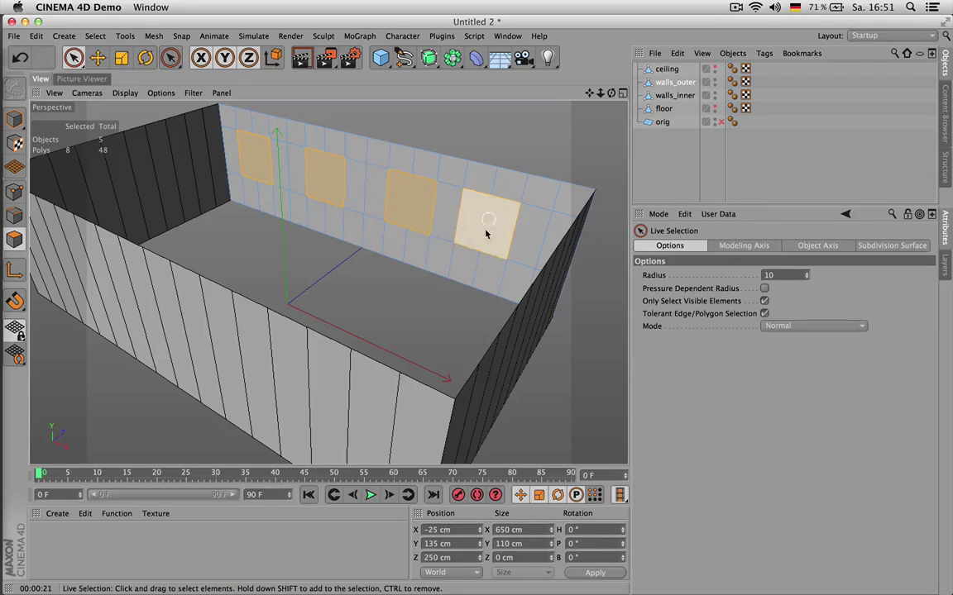
{"action": "left_click", "coordinate": [488, 221], "text": "shift"}
- Select the four melted window polygons one after another, then clear the selection
{"action": "left_click", "coordinate": [393, 269]}
{"action": "left_click", "coordinate": [261, 165]}
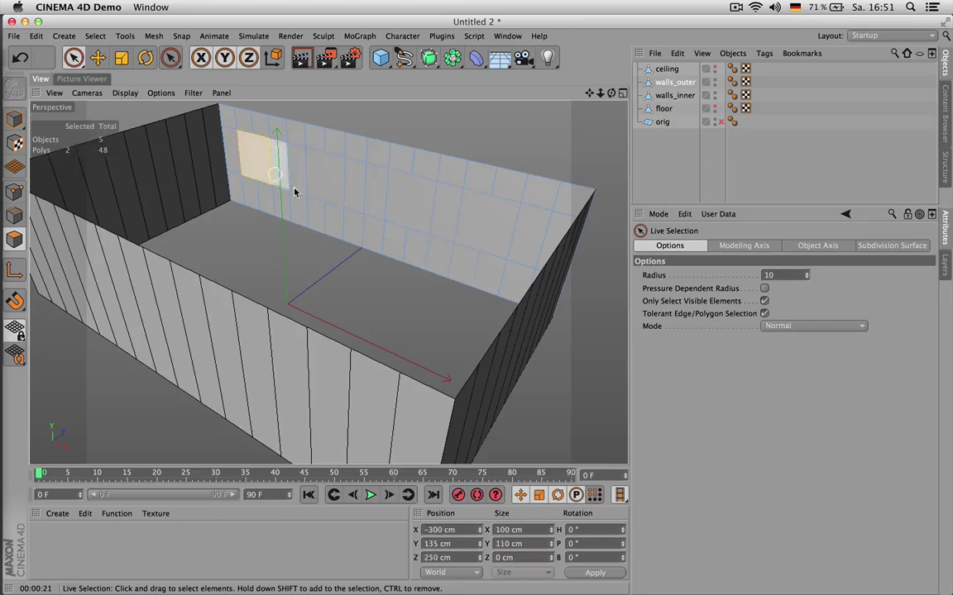
{"action": "left_click", "coordinate": [339, 183]}
{"action": "left_click", "coordinate": [411, 198]}
{"action": "left_click", "coordinate": [476, 206]}
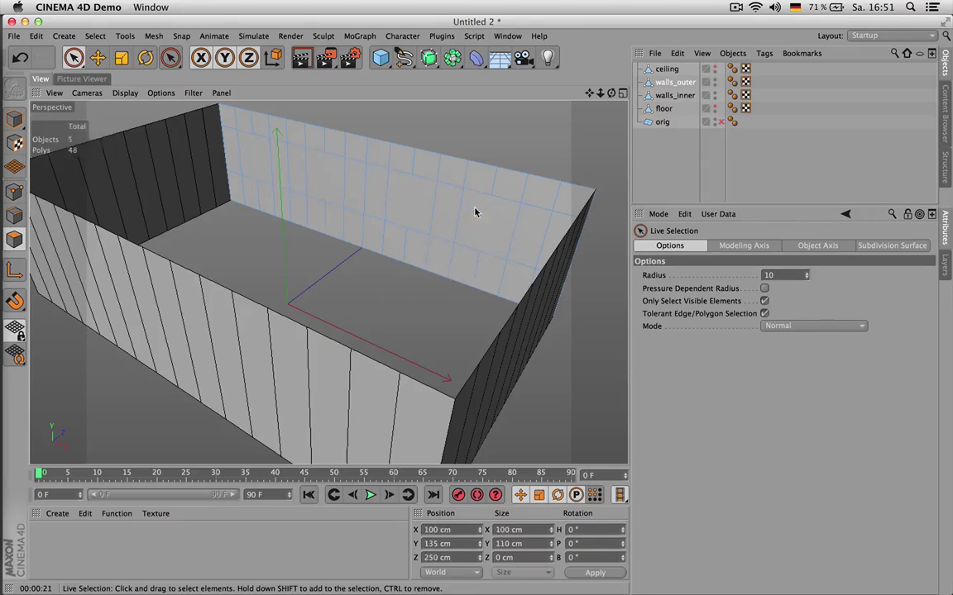
{"action": "left_click", "coordinate": [423, 302]}
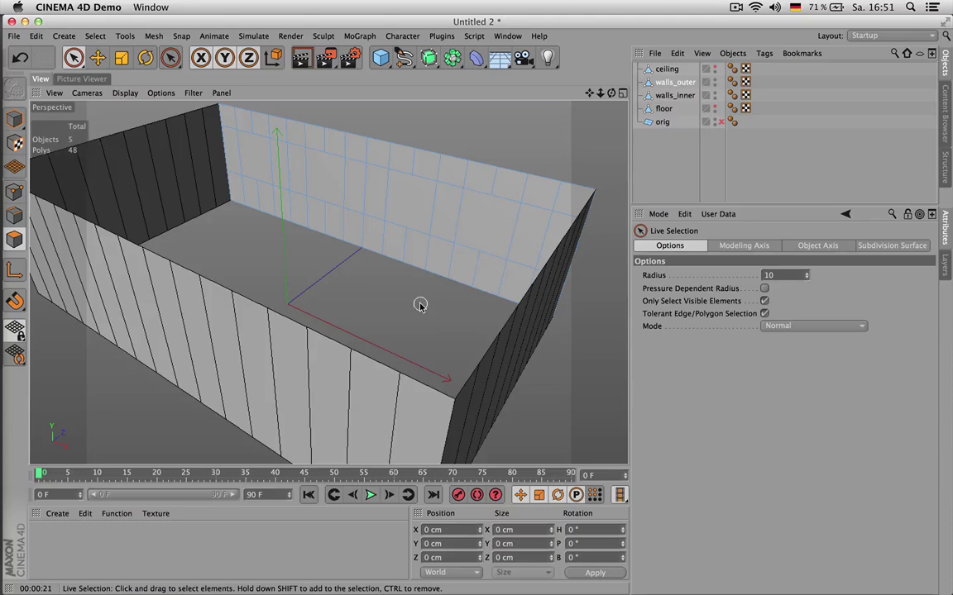
- Undo the individual selections and the Melt, going back to the eight selected window polygons
{"action": "key", "text": "super+z"}
{"action": "key", "text": "super+z"}
{"action": "key", "text": "super+z"}
{"action": "key", "text": "super+z"}
{"action": "key", "text": "super+z"}
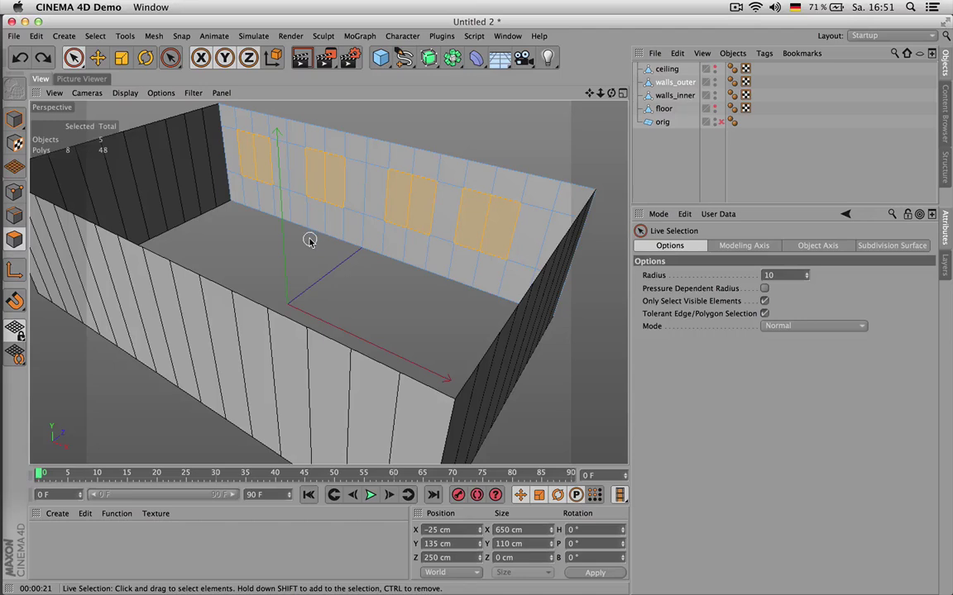
- Loop-select every second vertical edge loop on the outer back wall, beginning with the second interior loop from the far corner
{"action": "key", "text": "Return"}
{"action": "key", "text": "Return"}
{"action": "key", "text": "u"}
{"action": "key", "text": "b"}
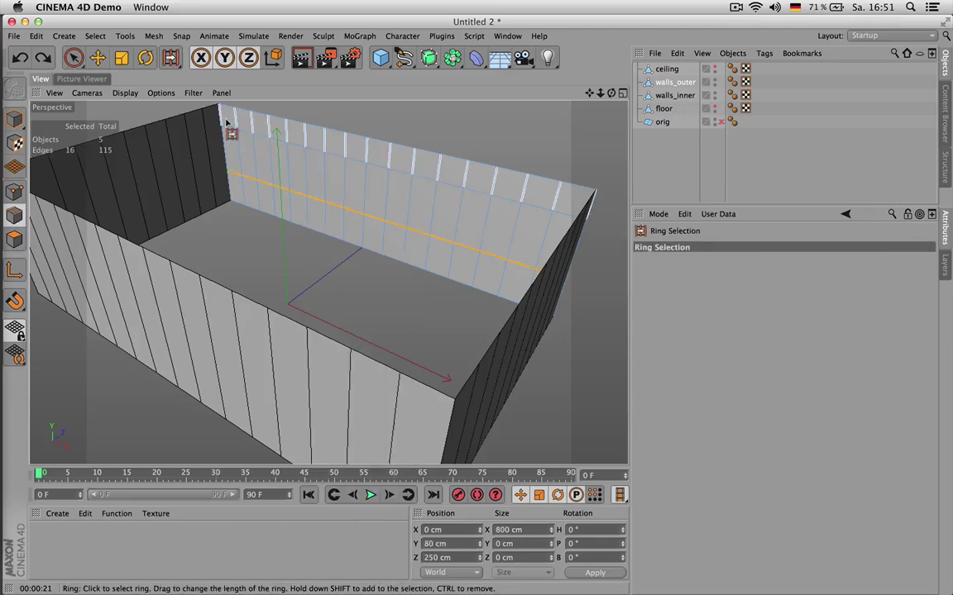
{"action": "key", "text": "u"}
{"action": "key", "text": "l"}
{"action": "left_click", "coordinate": [235, 125]}
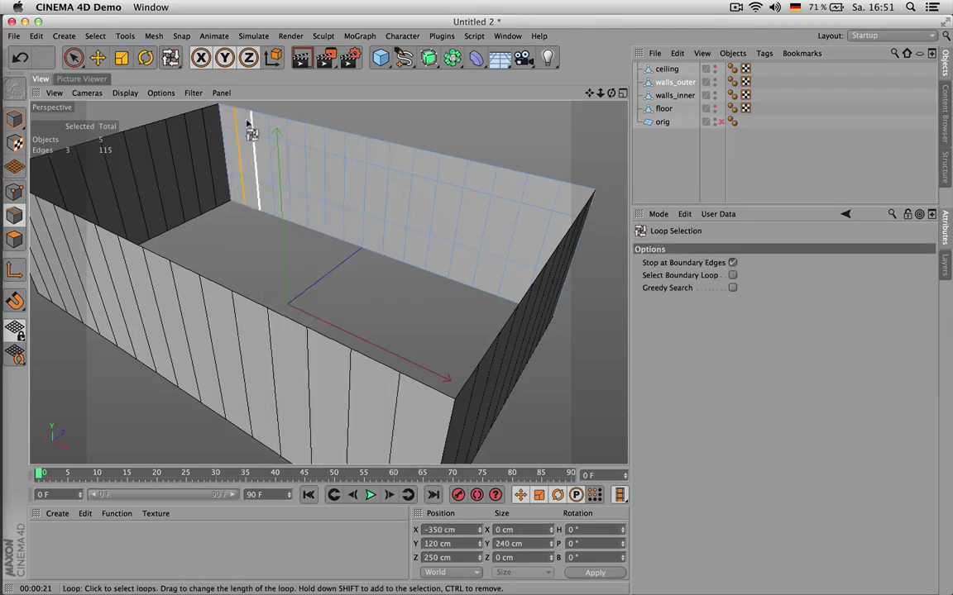
{"action": "left_click", "coordinate": [250, 126]}
{"action": "left_click", "coordinate": [286, 133], "text": "shift"}
{"action": "left_click", "coordinate": [325, 140], "text": "shift"}
{"action": "left_click", "coordinate": [366, 147], "text": "shift"}
{"action": "left_click", "coordinate": [409, 166], "text": "shift"}
{"action": "left_click", "coordinate": [459, 181], "text": "shift"}
{"action": "left_click", "coordinate": [512, 188], "text": "shift"}
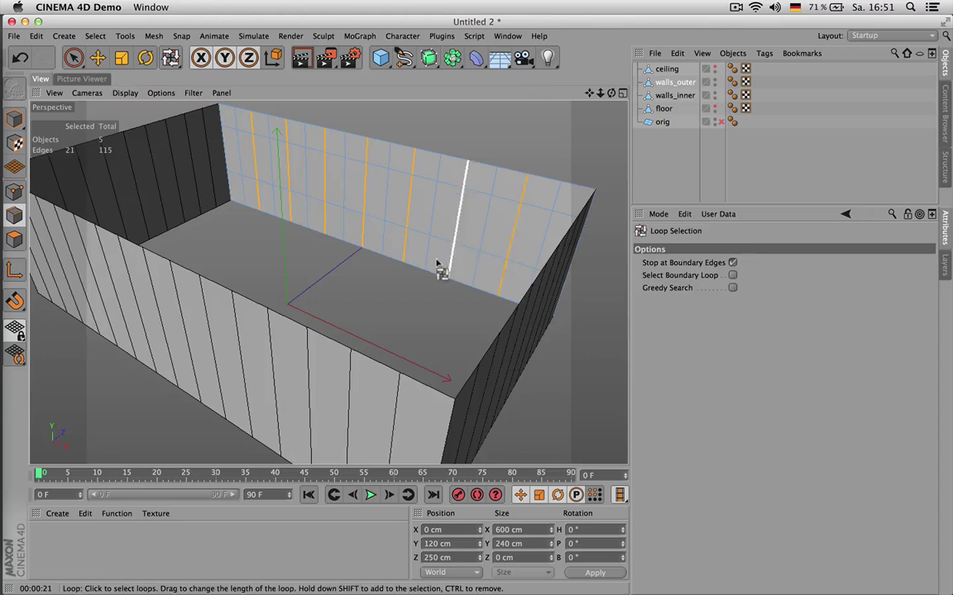
- Dissolve the selected vertical edge loops on the outer wall
{"action": "key", "text": "9"}
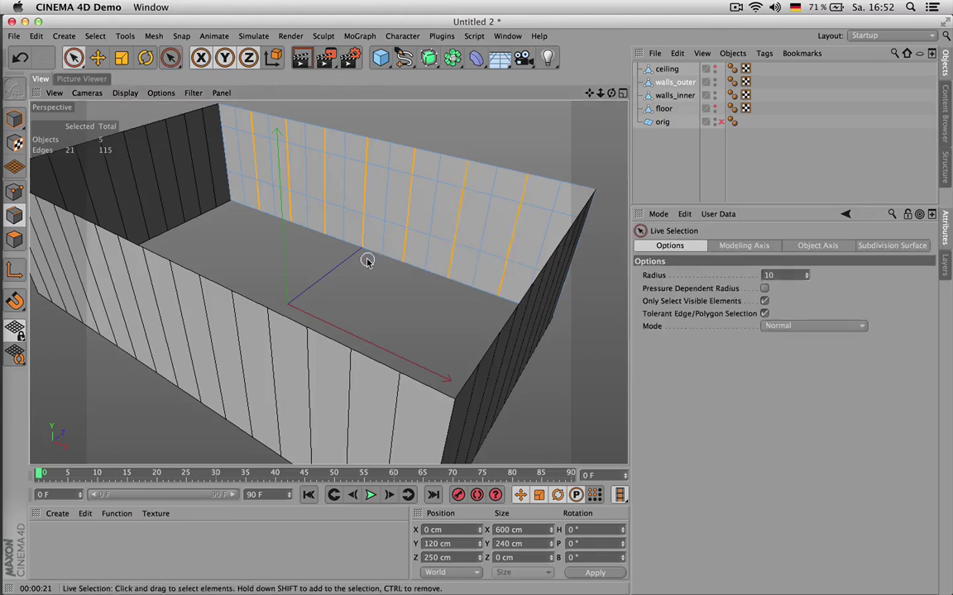
{"action": "key", "text": "shift+c"}
{"action": "type", "text": "diss"}
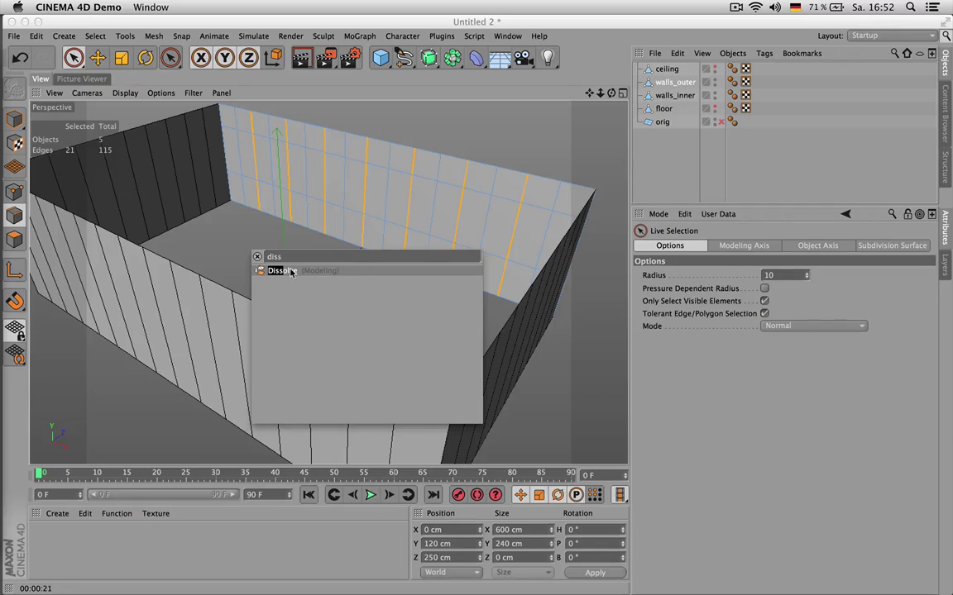
{"action": "left_click", "coordinate": [290, 271]}
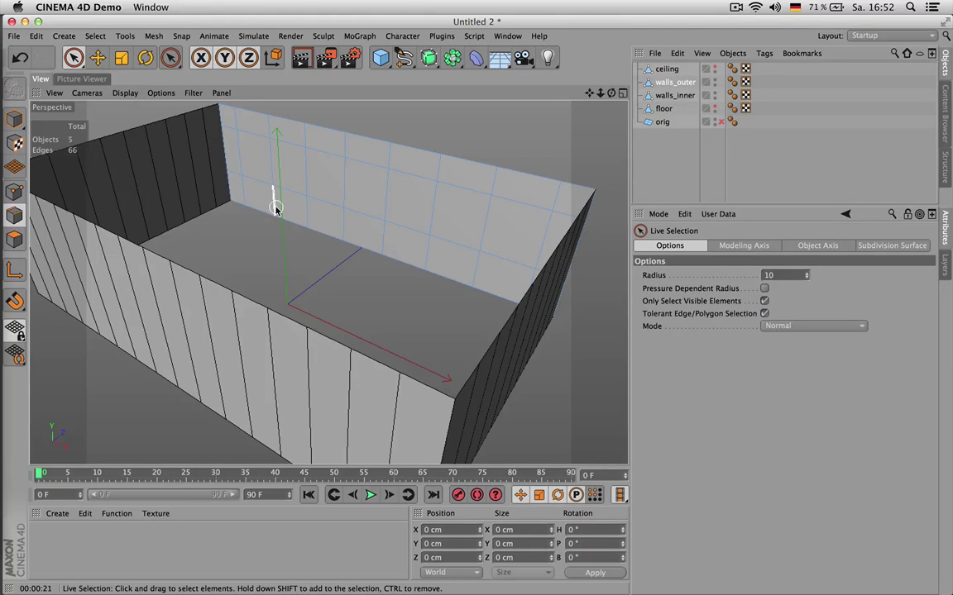
- Select the first, third, fifth and seventh window polygons in the outer wall's middle row
{"action": "key", "text": "Return"}
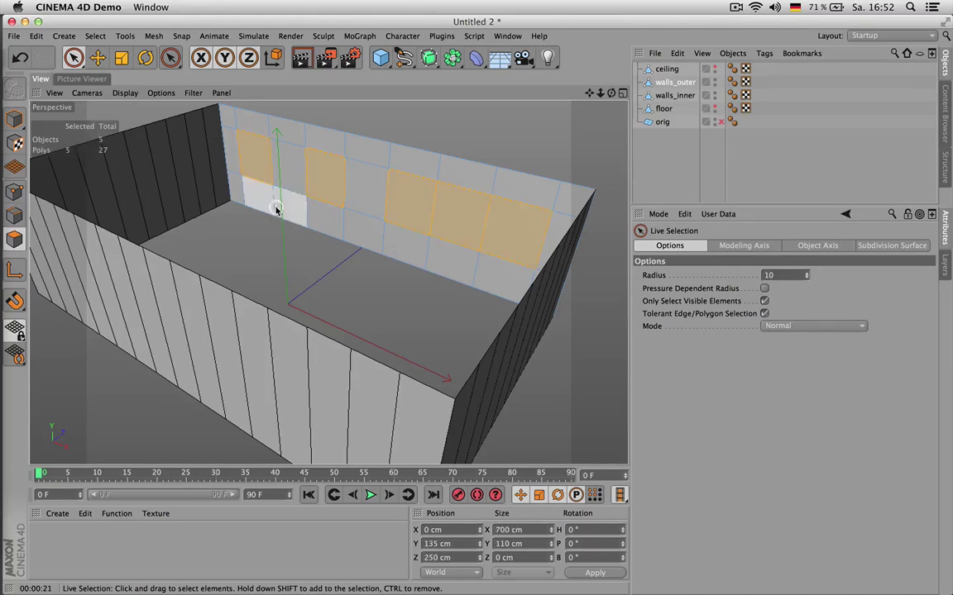
{"action": "left_click", "coordinate": [258, 167]}
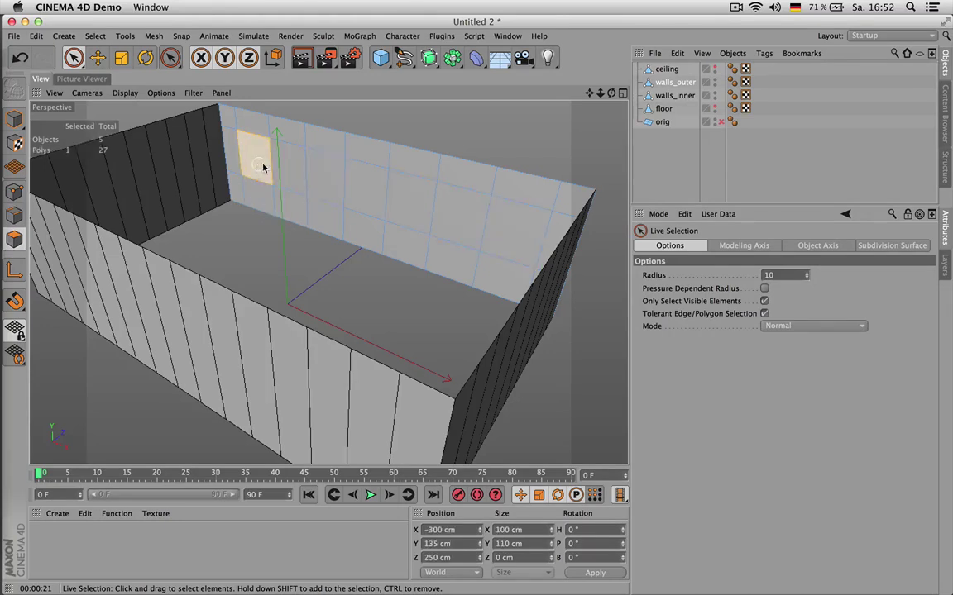
{"action": "left_click", "coordinate": [331, 172], "text": "shift"}
{"action": "left_click", "coordinate": [416, 193], "text": "shift"}
{"action": "left_click", "coordinate": [514, 226], "text": "shift"}
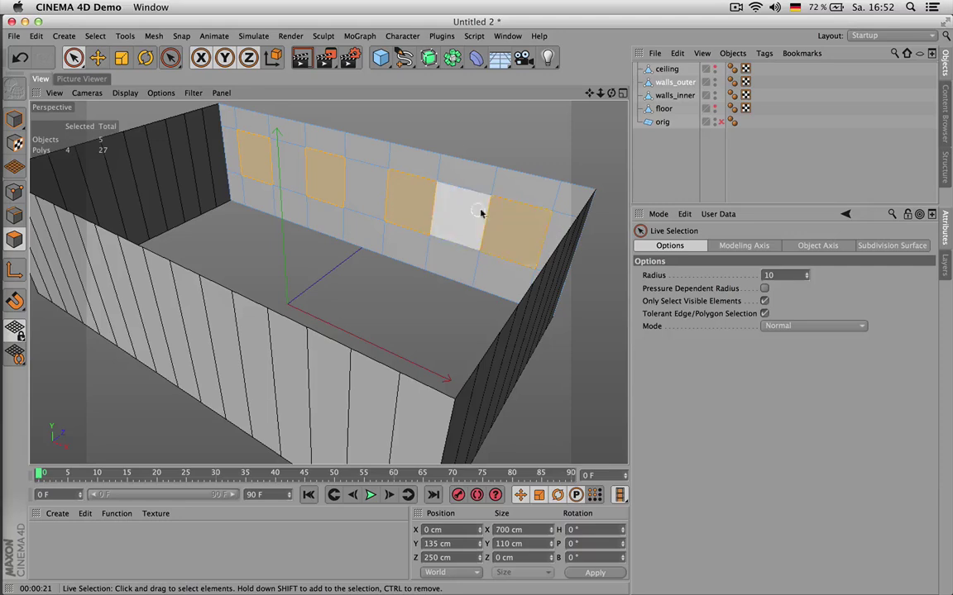
- Select the seven connected window polygons in the wall's middle row and extrude them with an offset of -20 cm
{"action": "left_click_drag", "start_coordinate": [251, 153], "coordinate": [495, 231]}
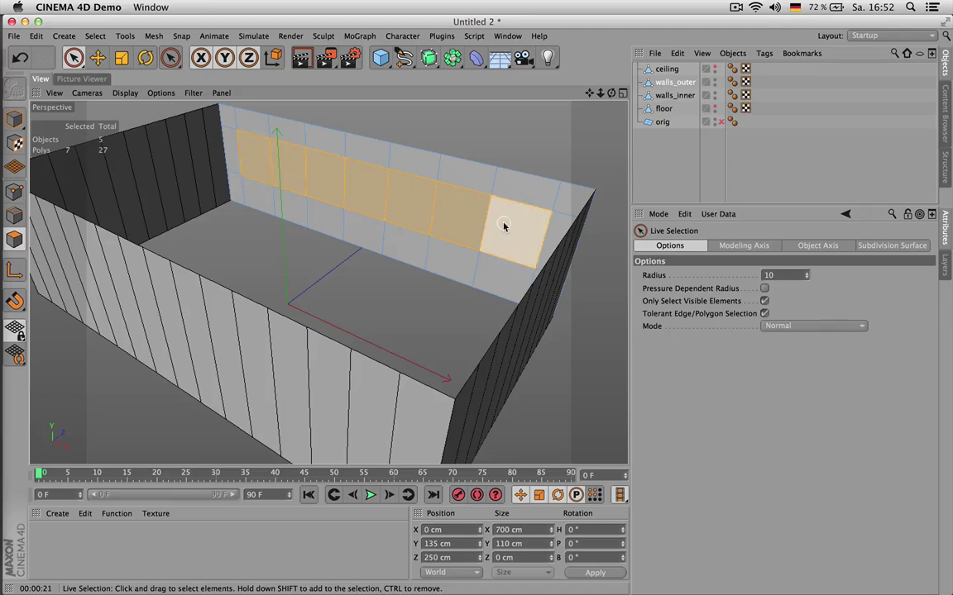
{"action": "key", "text": "d"}
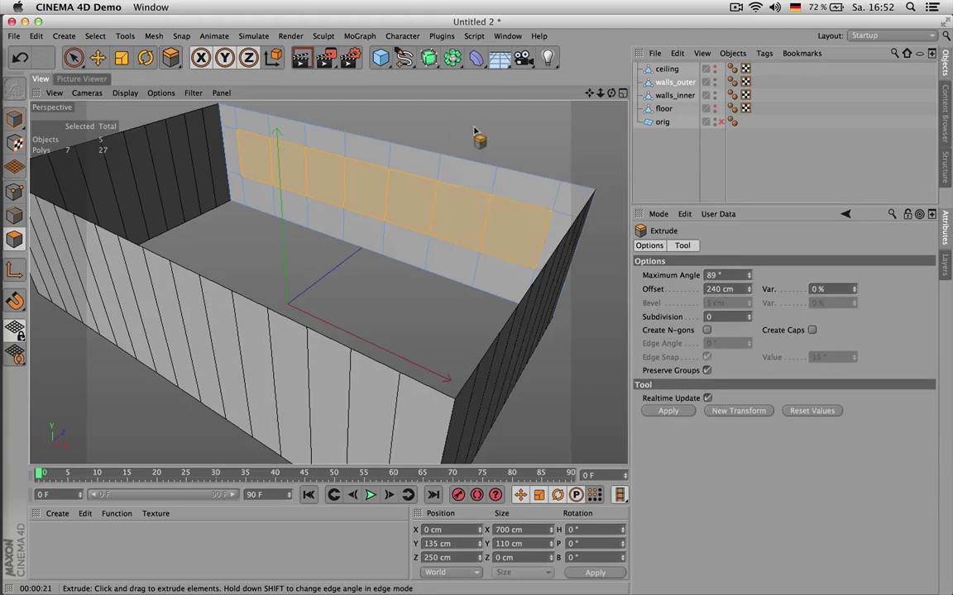
{"action": "left_click_drag", "start_coordinate": [474, 130], "coordinate": [447, 131]}
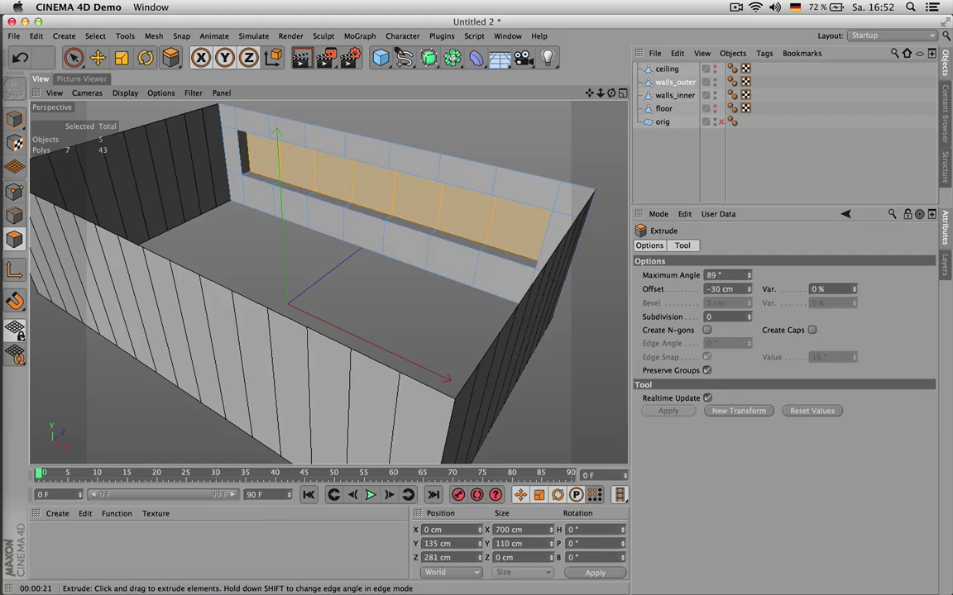
{"action": "left_click_drag", "start_coordinate": [711, 289], "coordinate": [716, 289]}
{"action": "type", "text": "2"}
{"action": "key", "text": "Return"}
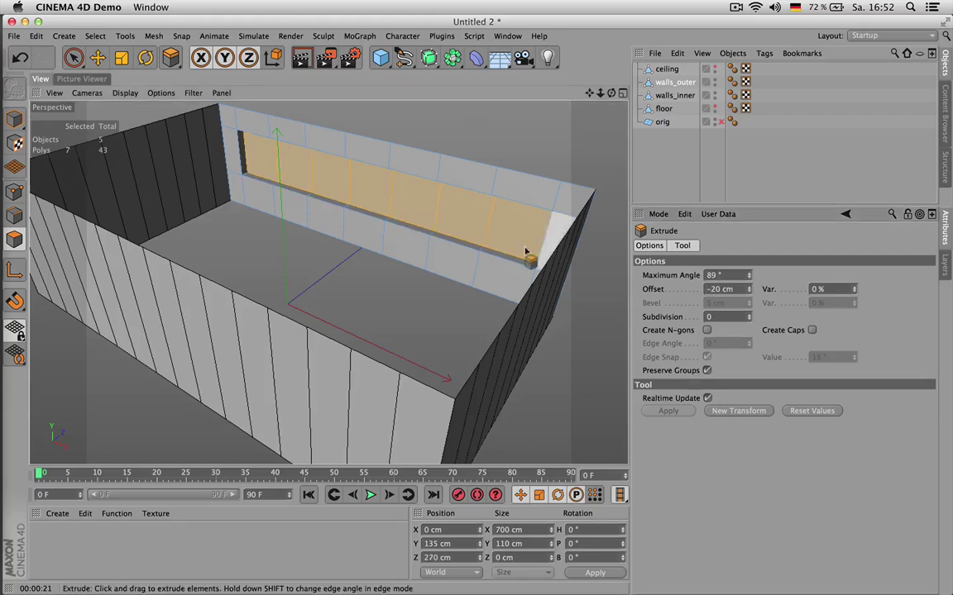
- Check the reference render, select the outer wall's whole bottom row of polygons, and split it off as a separate object
{"action": "left_click", "coordinate": [87, 79]}
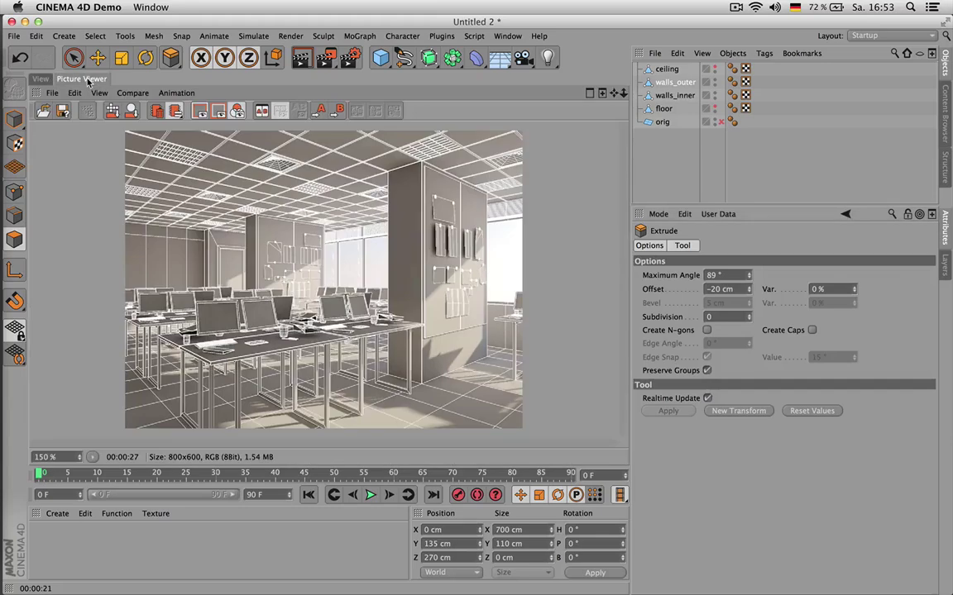
{"action": "left_click", "coordinate": [41, 78]}
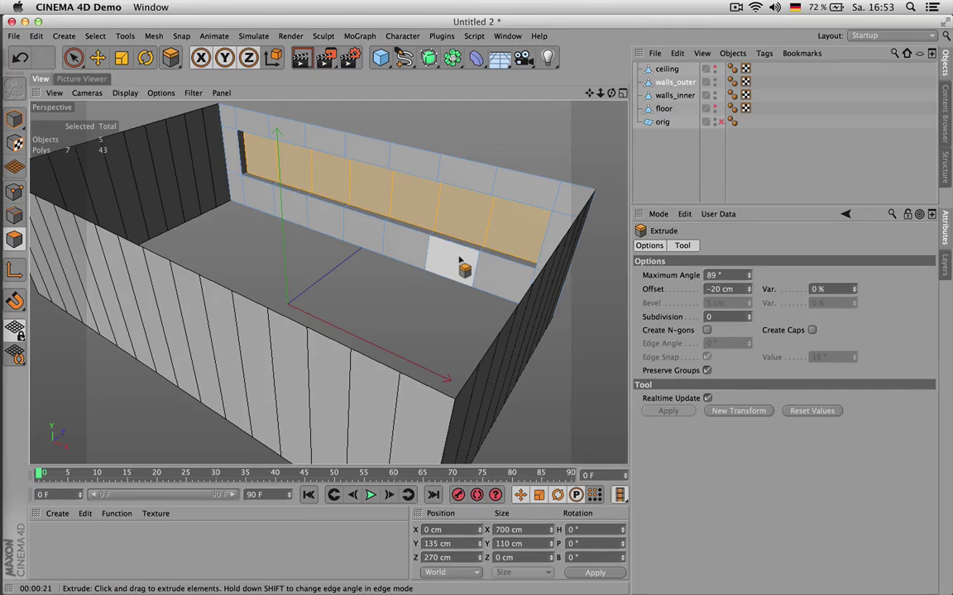
{"action": "key", "text": "space"}
{"action": "mouse_move", "coordinate": [235, 187]}
{"action": "left_mouse_down"}
{"action": "mouse_move", "coordinate": [308, 221]}
{"action": "mouse_move", "coordinate": [484, 265]}
{"action": "mouse_move", "coordinate": [476, 281]}
{"action": "left_mouse_up"}
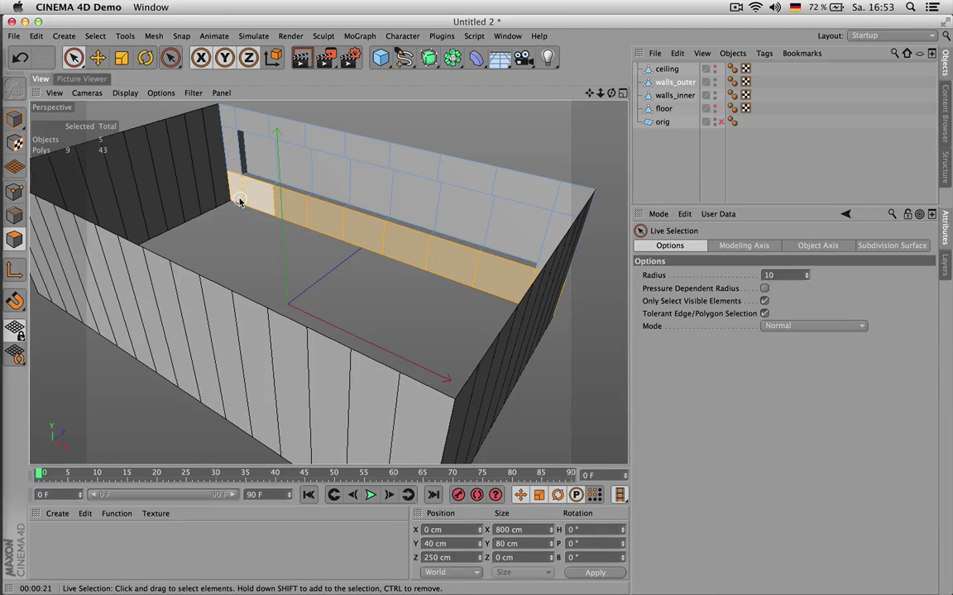
{"action": "key", "text": "u"}
{"action": "key", "text": "p"}
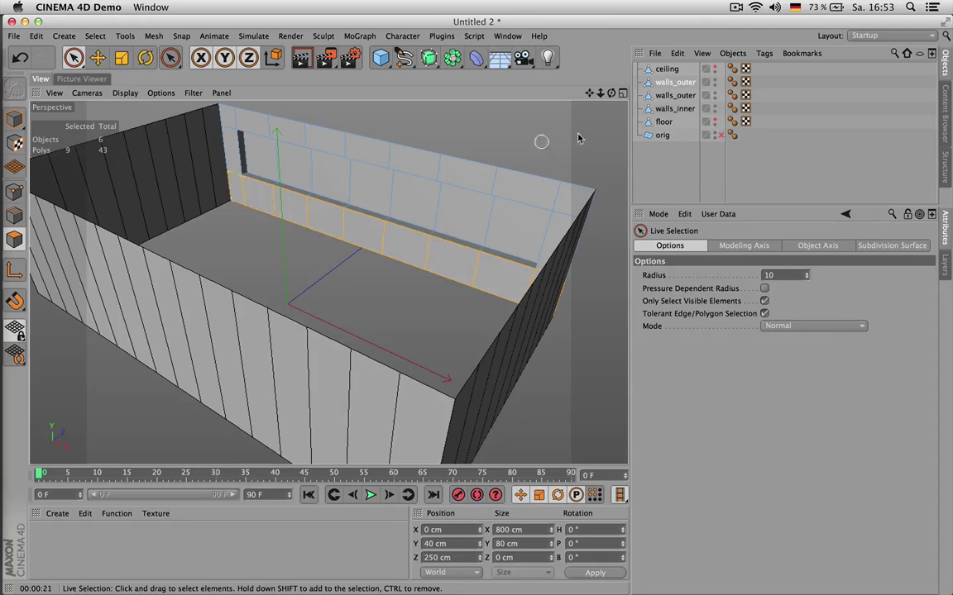
- Rename the split-off bottom-row object to heating
{"action": "left_click", "coordinate": [675, 95]}
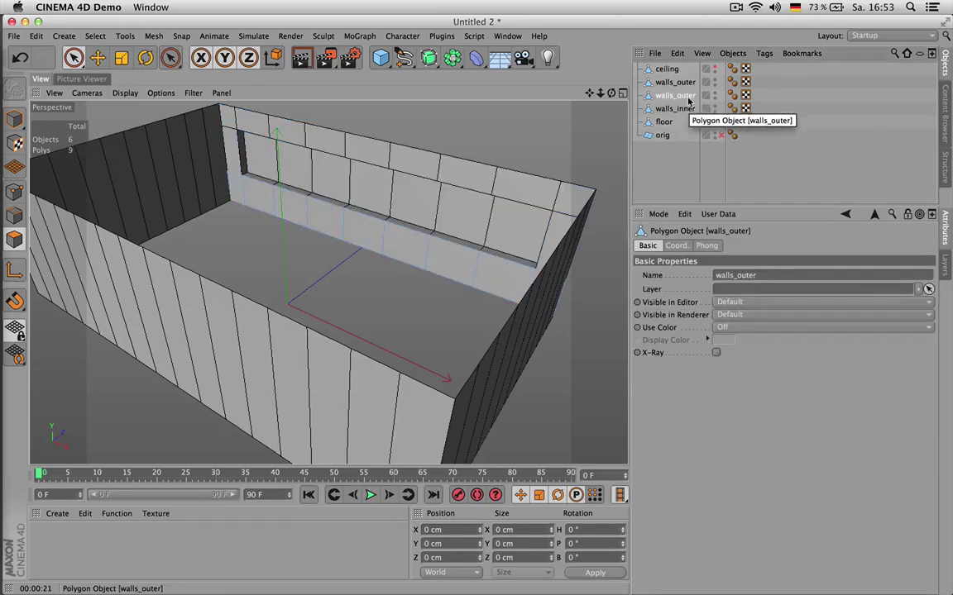
{"action": "double_click", "coordinate": [682, 97]}
{"action": "key", "text": "BackSpace"}
{"action": "type", "text": "heating"}
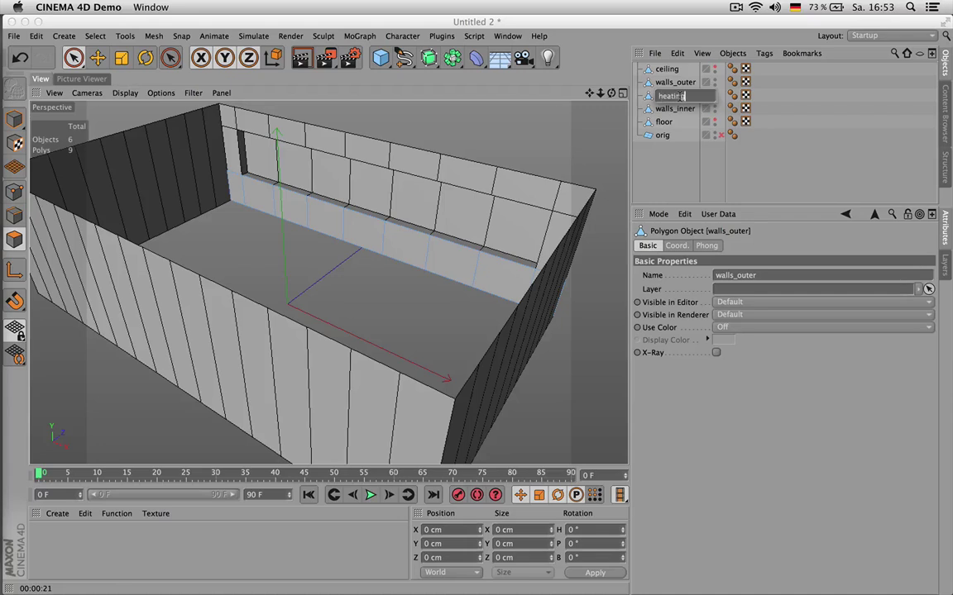
{"action": "key", "text": "Return"}
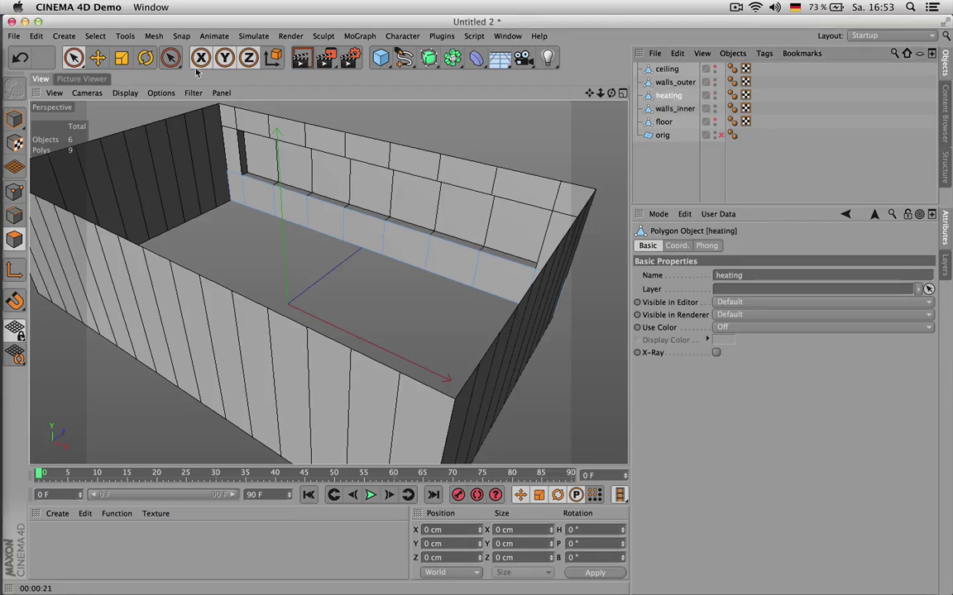
- Examine the heating object's own axis position compared with the axis of its middle polygon
{"action": "left_click", "coordinate": [97, 57]}
{"action": "left_click", "coordinate": [14, 120]}
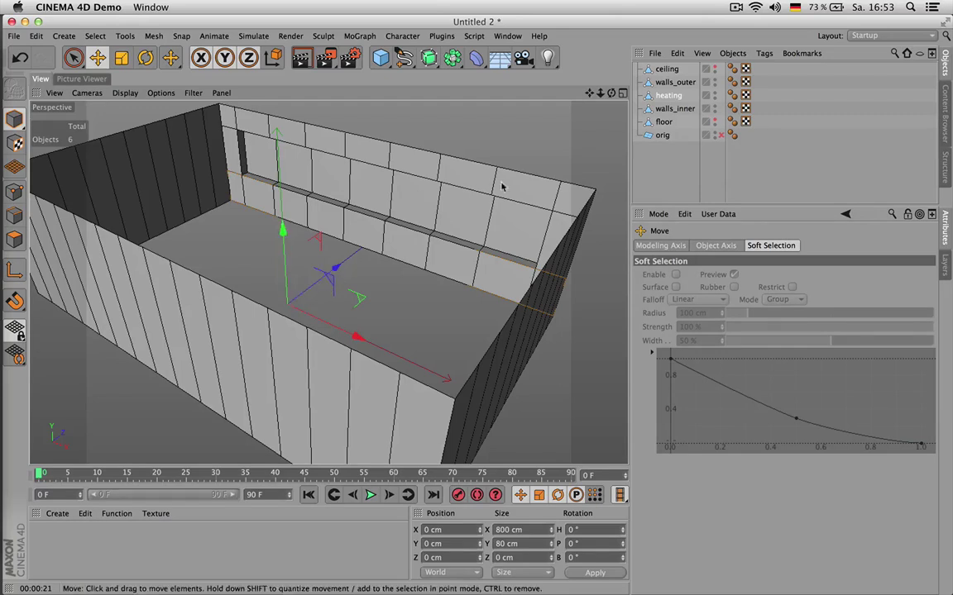
{"action": "key", "text": "Return"}
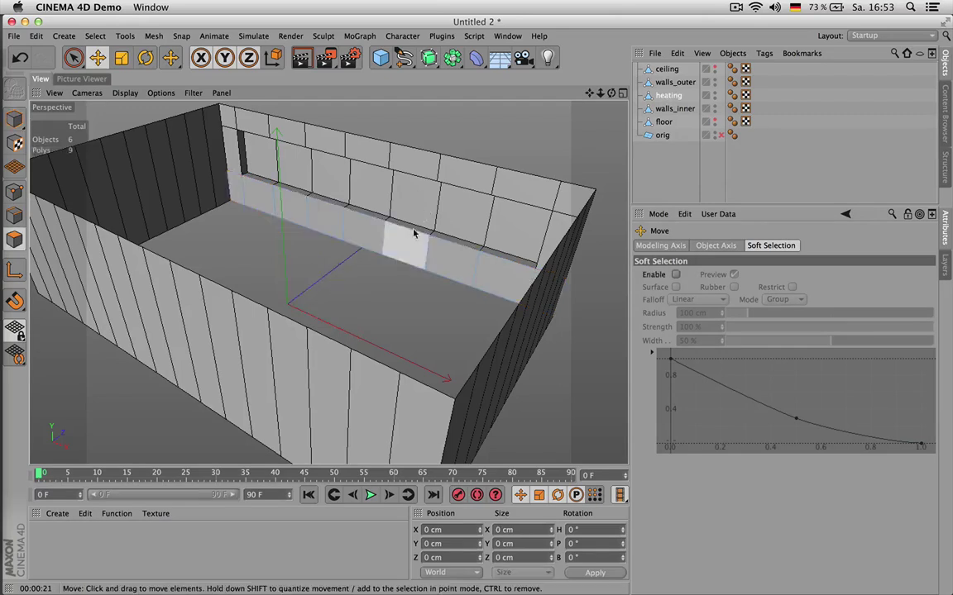
{"action": "left_click", "coordinate": [364, 235]}
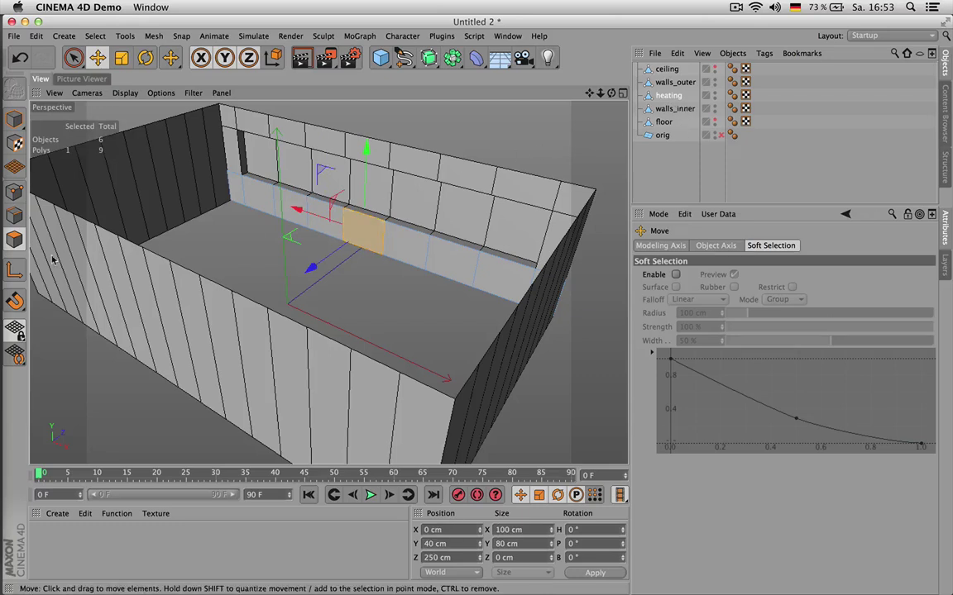
- Enable axis modification and move the heating object's axis along Z to 250 cm, onto the wall plane
{"action": "left_click", "coordinate": [14, 119]}
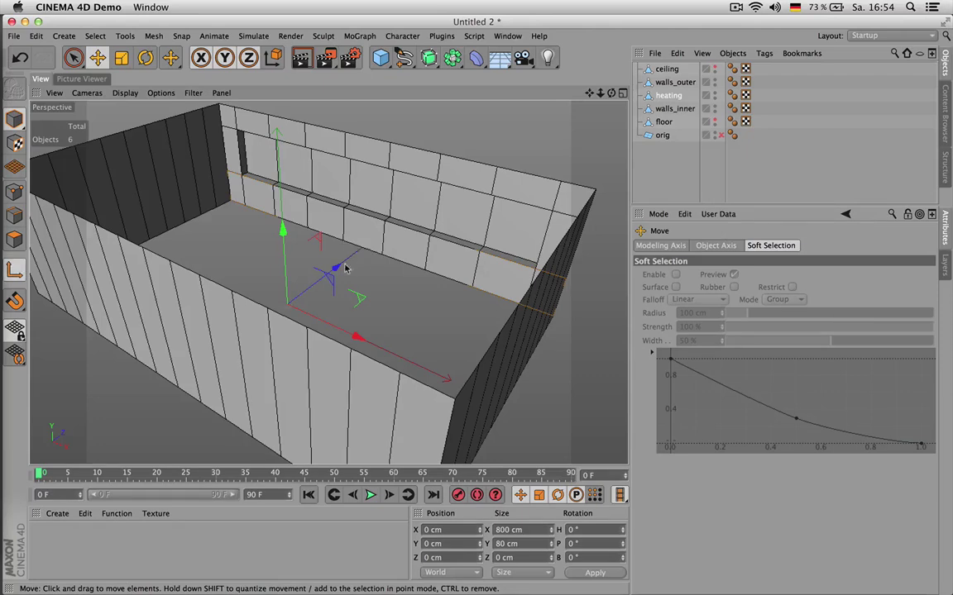
{"action": "left_click_drag", "start_coordinate": [334, 268], "coordinate": [413, 229]}
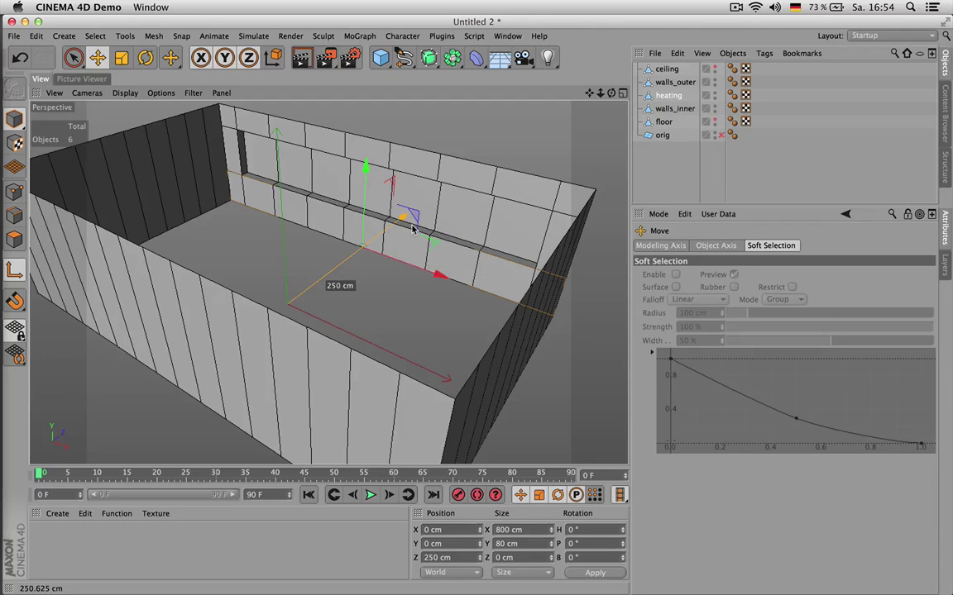
{"action": "left_click_drag", "start_coordinate": [413, 229], "coordinate": [437, 228]}
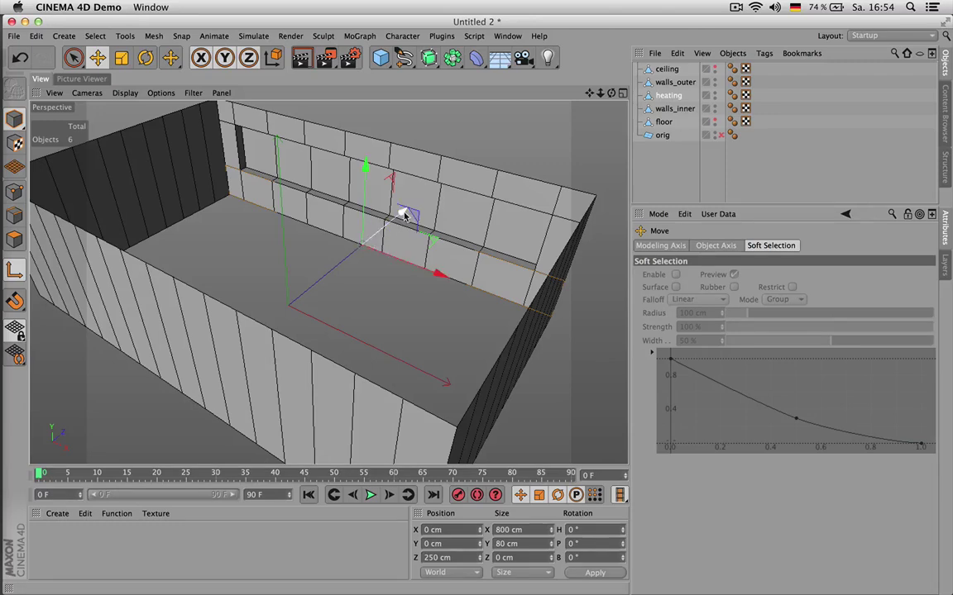
- Turn off axis modification, try moving the heating object off the wall along Z to 200 cm, and undo the move
{"action": "left_click_drag", "start_coordinate": [404, 214], "coordinate": [397, 217]}
{"action": "key", "text": "super+z"}
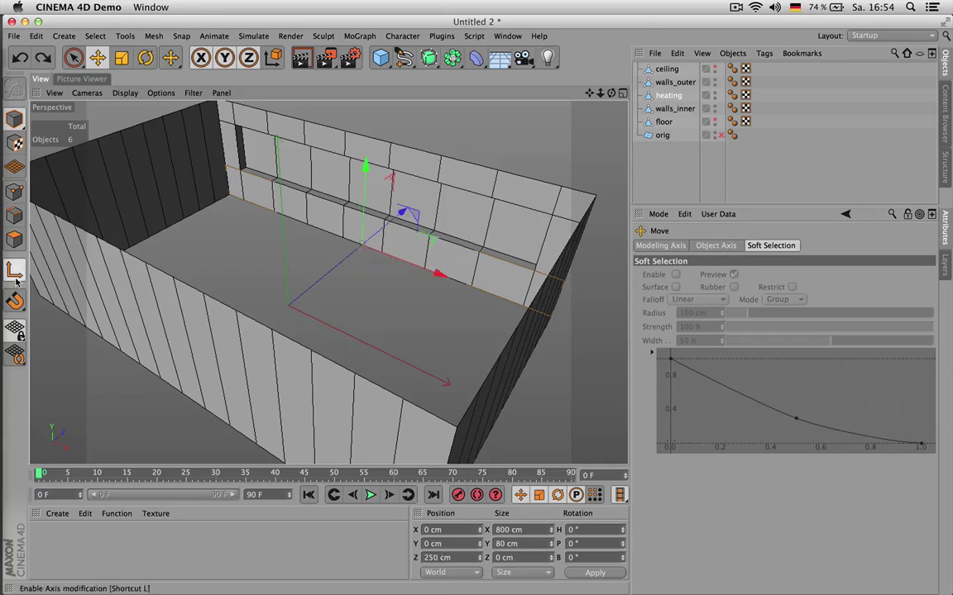
{"action": "mouse_move", "coordinate": [403, 214]}
{"action": "left_mouse_down"}
{"action": "mouse_move", "coordinate": [363, 221]}
{"action": "mouse_move", "coordinate": [416, 214]}
{"action": "mouse_move", "coordinate": [370, 229]}
{"action": "mouse_move", "coordinate": [398, 213]}
{"action": "mouse_move", "coordinate": [387, 219]}
{"action": "mouse_move", "coordinate": [393, 213]}
{"action": "mouse_move", "coordinate": [361, 287]}
{"action": "mouse_move", "coordinate": [366, 323]}
{"action": "mouse_move", "coordinate": [394, 252]}
{"action": "mouse_move", "coordinate": [391, 214]}
{"action": "left_mouse_up"}
{"action": "scroll", "coordinate": [393, 216], "scroll_direction": "up", "scroll_amount": 3}
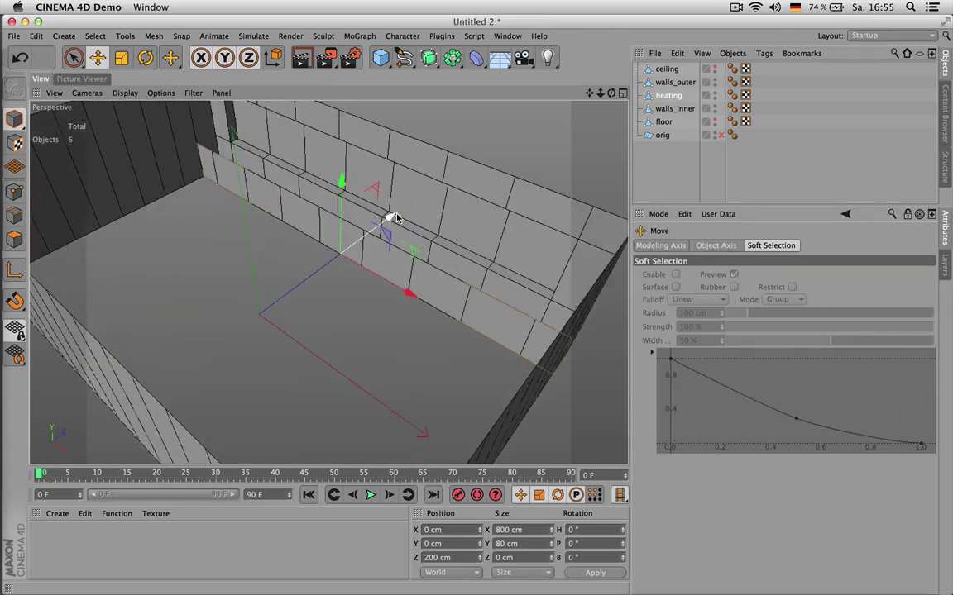
{"action": "key", "text": "ctrl+z"}
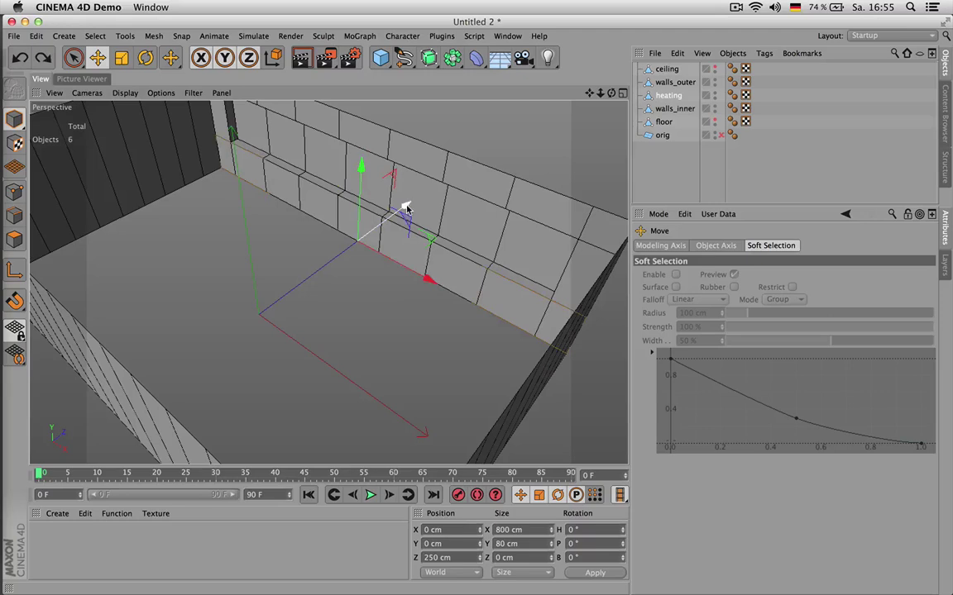
- Move the heating object slightly off the wall and set its Z position to 248 cm
{"action": "left_click_drag", "start_coordinate": [405, 213], "coordinate": [405, 211]}
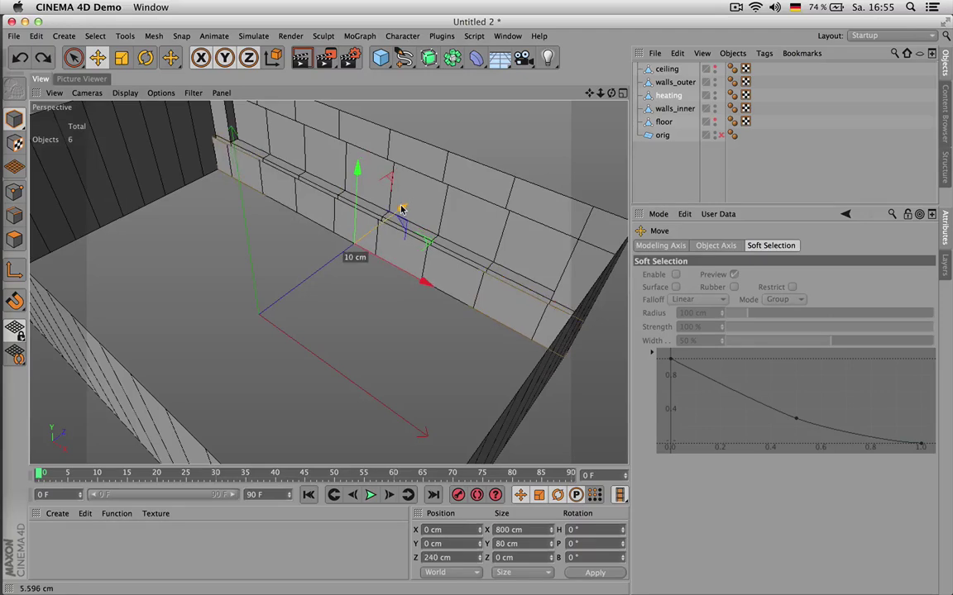
{"action": "left_click_drag", "start_coordinate": [401, 210], "coordinate": [402, 211]}
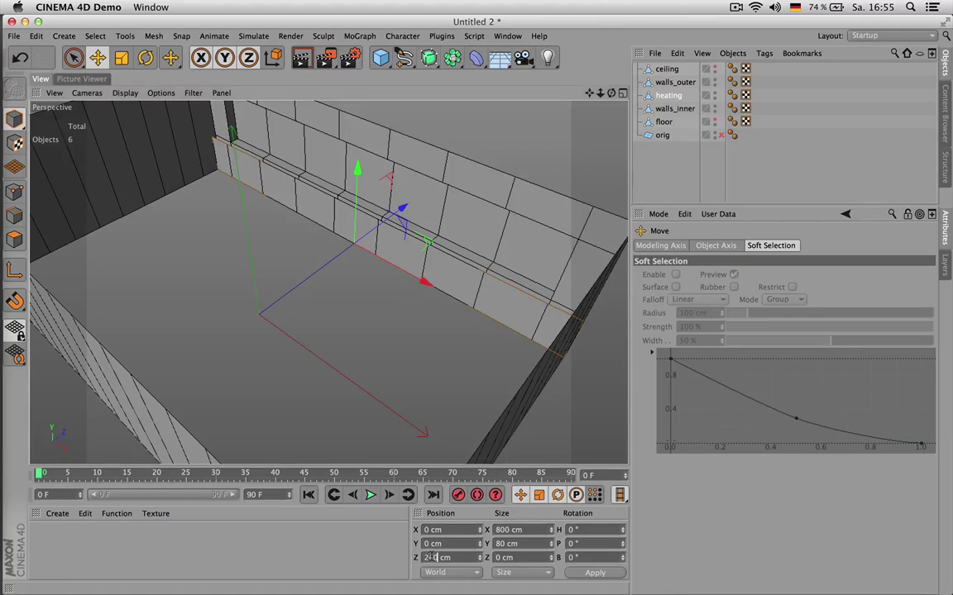
{"action": "scroll", "coordinate": [430, 556], "scroll_direction": "up", "scroll_amount": 8}
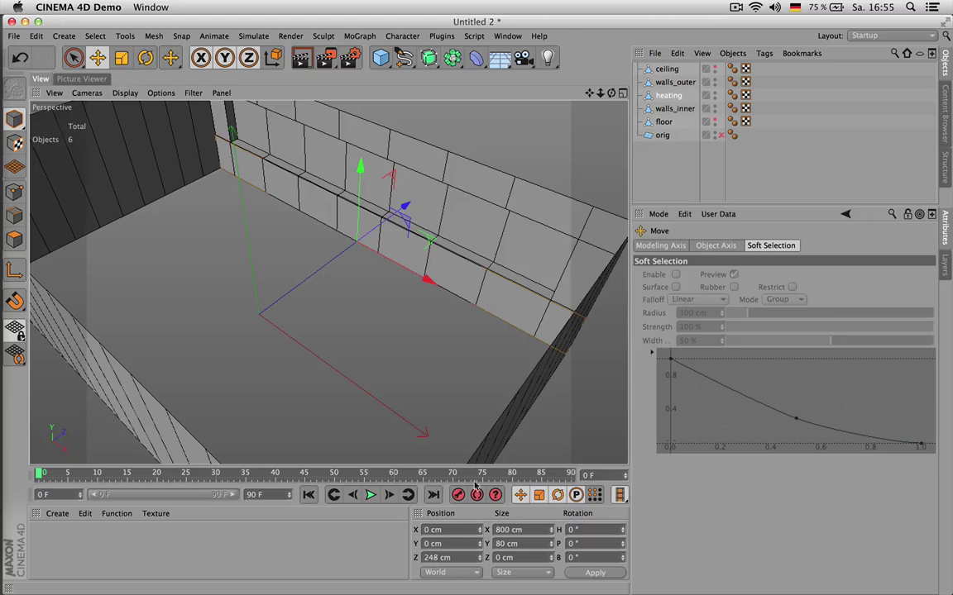
{"action": "scroll", "coordinate": [510, 257], "scroll_direction": "up", "scroll_amount": 8}
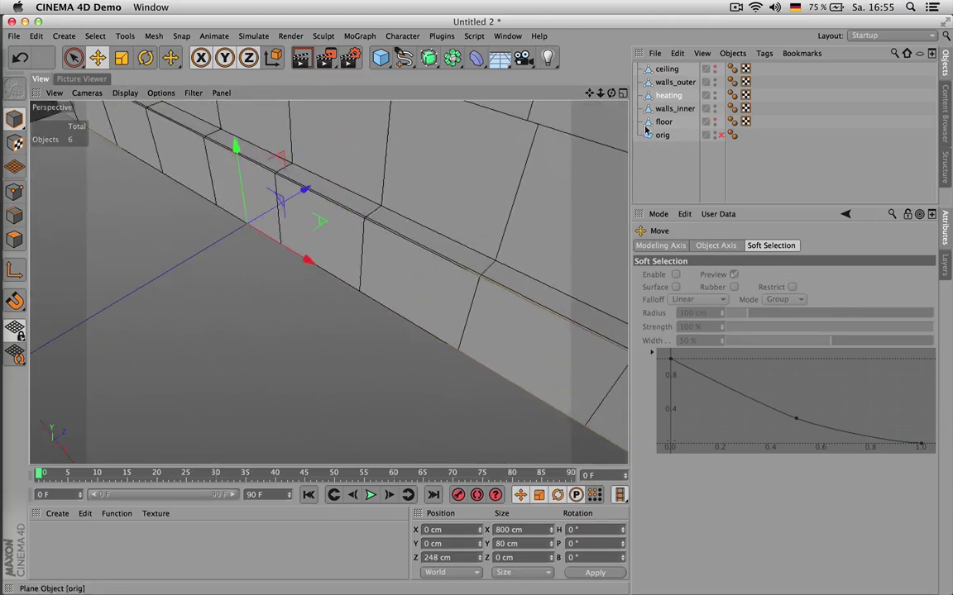
{"action": "left_click", "coordinate": [435, 222]}
{"action": "scroll", "coordinate": [397, 265], "scroll_direction": "down", "scroll_amount": 5}
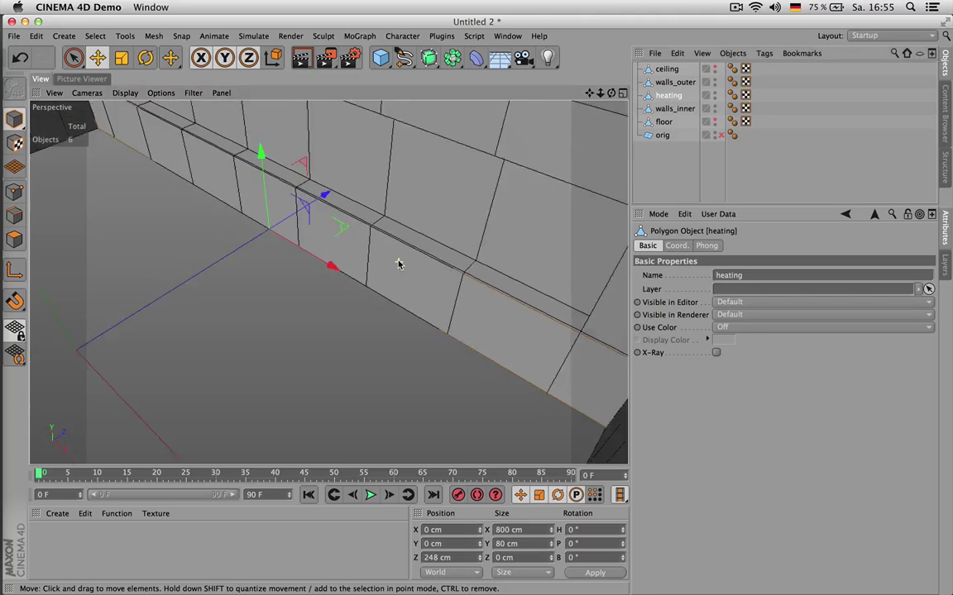
{"action": "scroll", "coordinate": [398, 265], "scroll_direction": "down", "scroll_amount": 1}
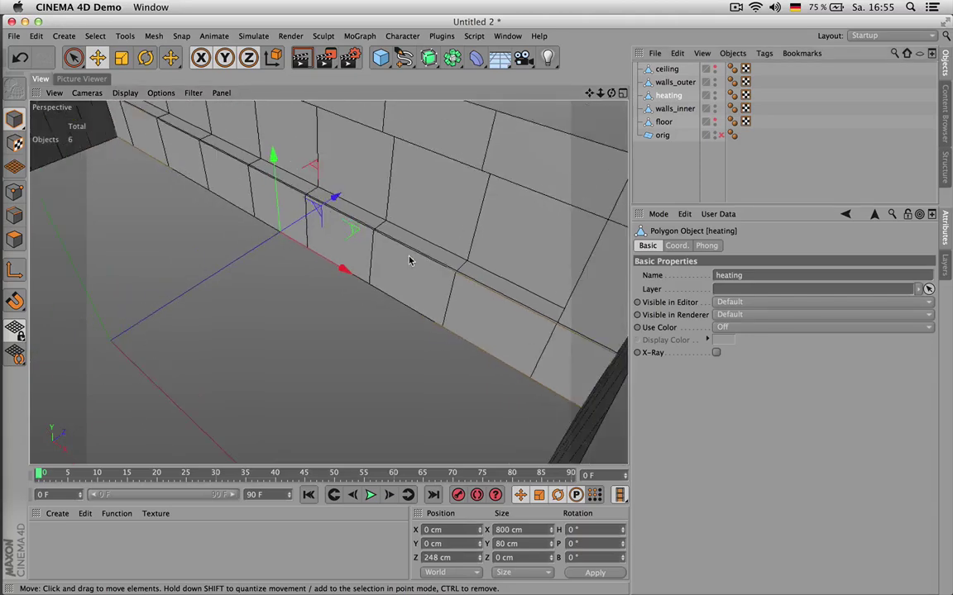
- Check the rendered office reference picture and scale the heating object along Y to a height of 72 cm
{"action": "left_click", "coordinate": [82, 79]}
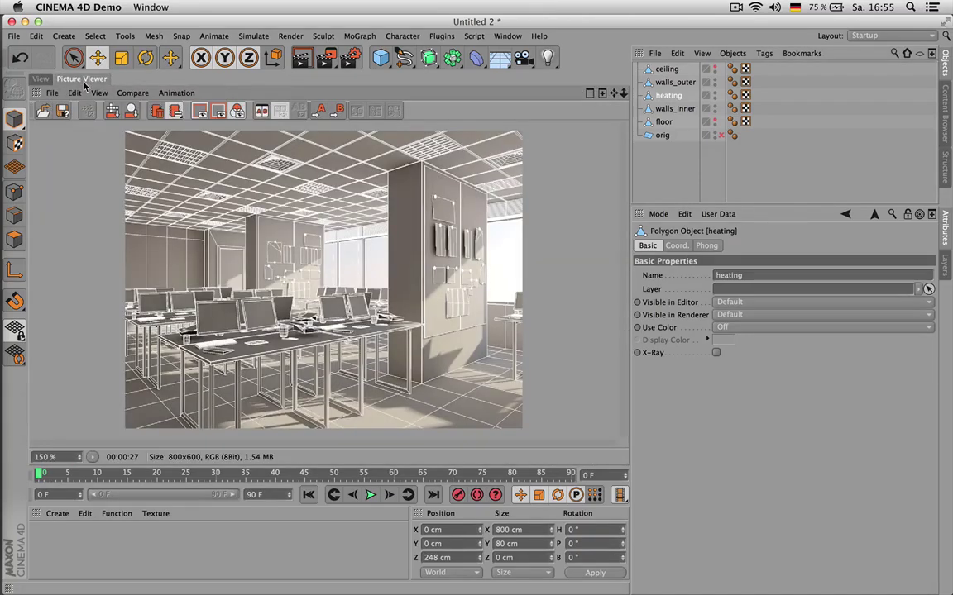
{"action": "left_click", "coordinate": [41, 79]}
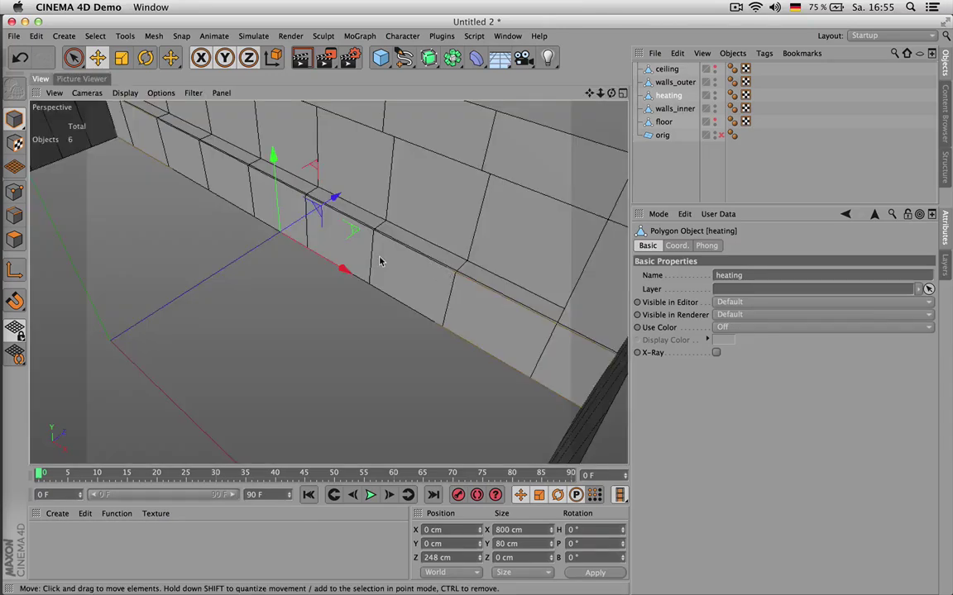
{"action": "key", "text": "t"}
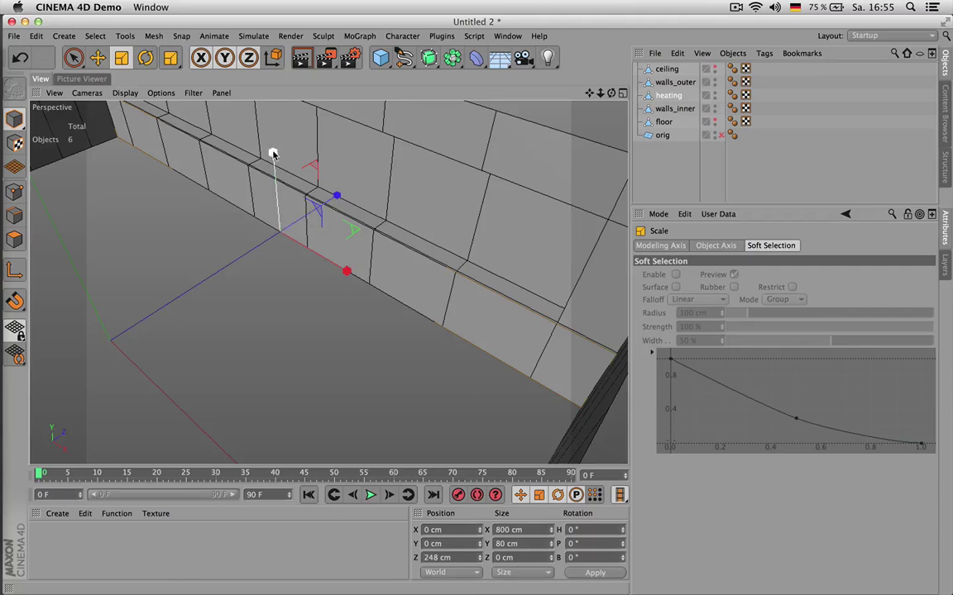
{"action": "left_click_drag", "start_coordinate": [273, 155], "coordinate": [335, 187]}
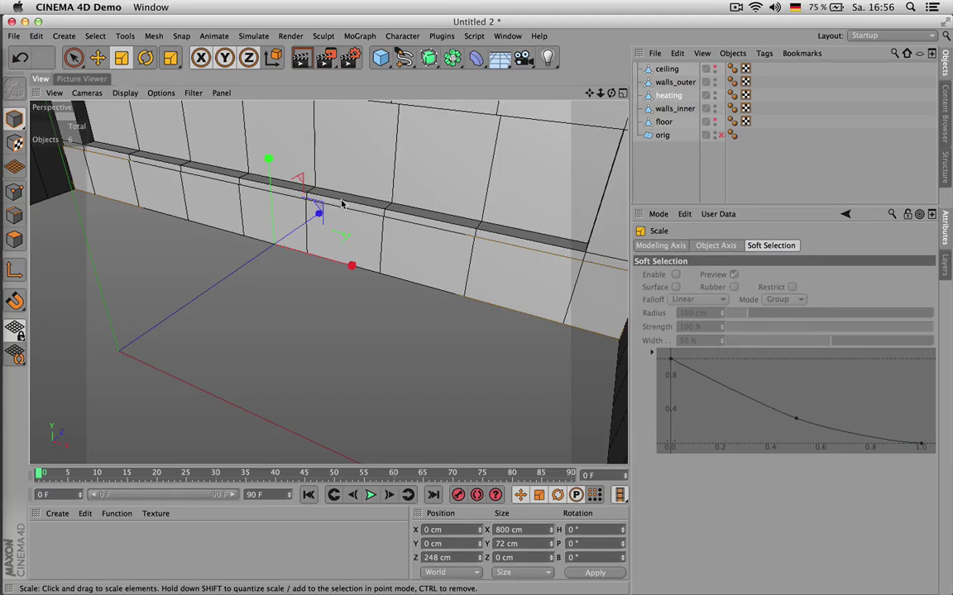
- Try Loop Selection on the heating strip's upper edges with Stop at Boundary Edges disabled and with it enabled
{"action": "left_click", "coordinate": [14, 212]}
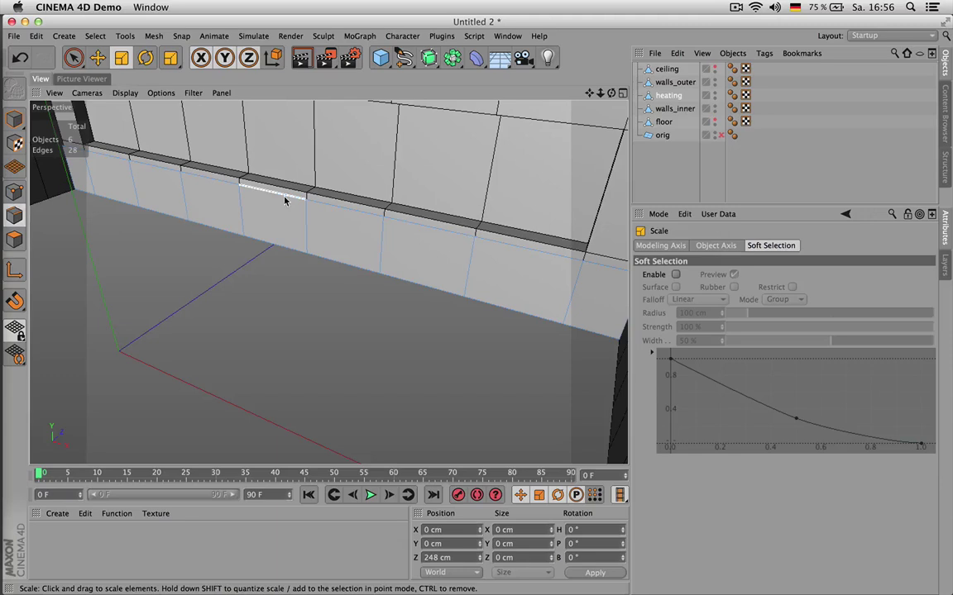
{"action": "key", "text": "u"}
{"action": "key", "text": "l"}
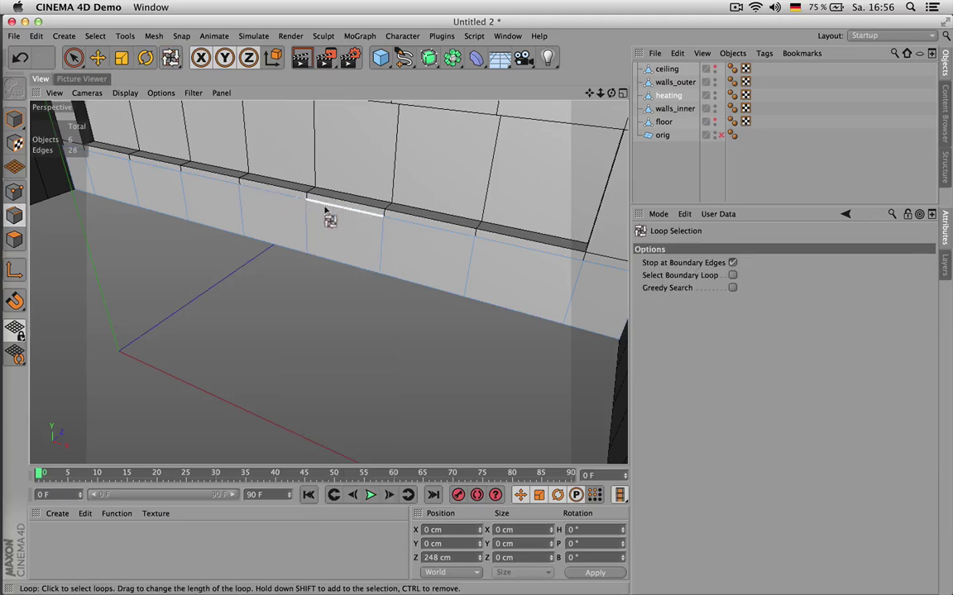
{"action": "left_click", "coordinate": [732, 262]}
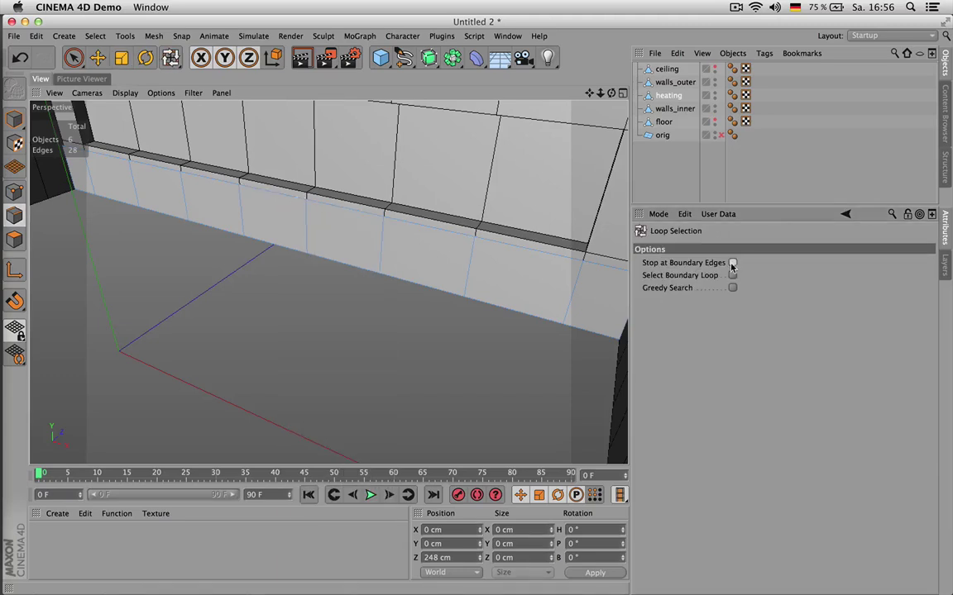
{"action": "left_click", "coordinate": [486, 244]}
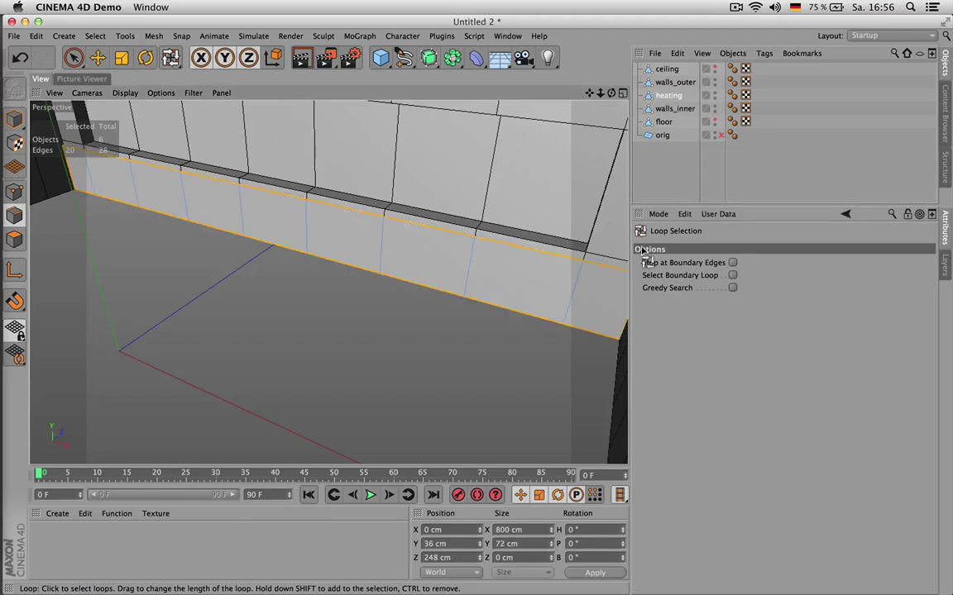
{"action": "left_click", "coordinate": [732, 262]}
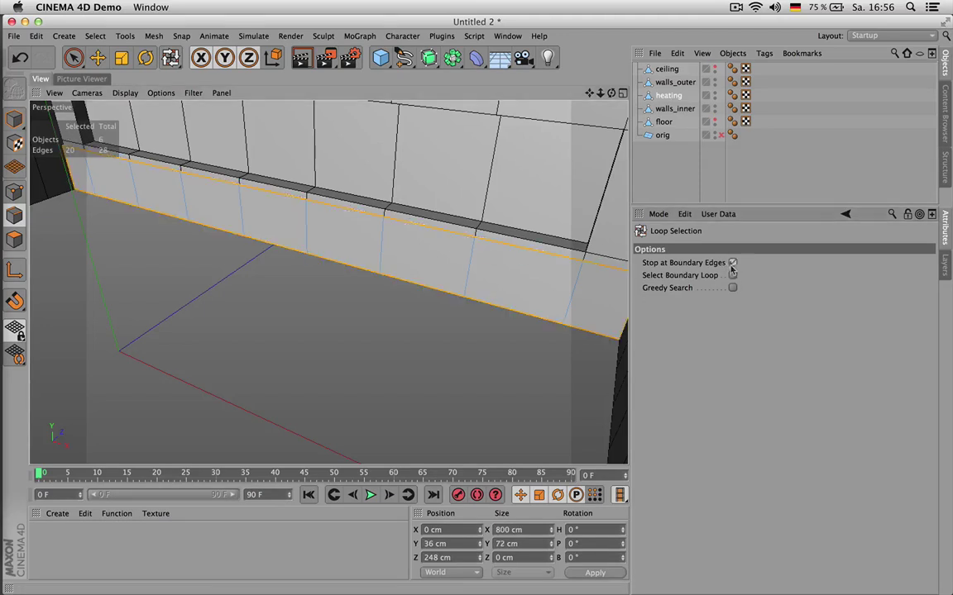
{"action": "left_click", "coordinate": [531, 251]}
{"action": "right_click_drag", "start_coordinate": [537, 268], "coordinate": [521, 269], "text": "alt"}
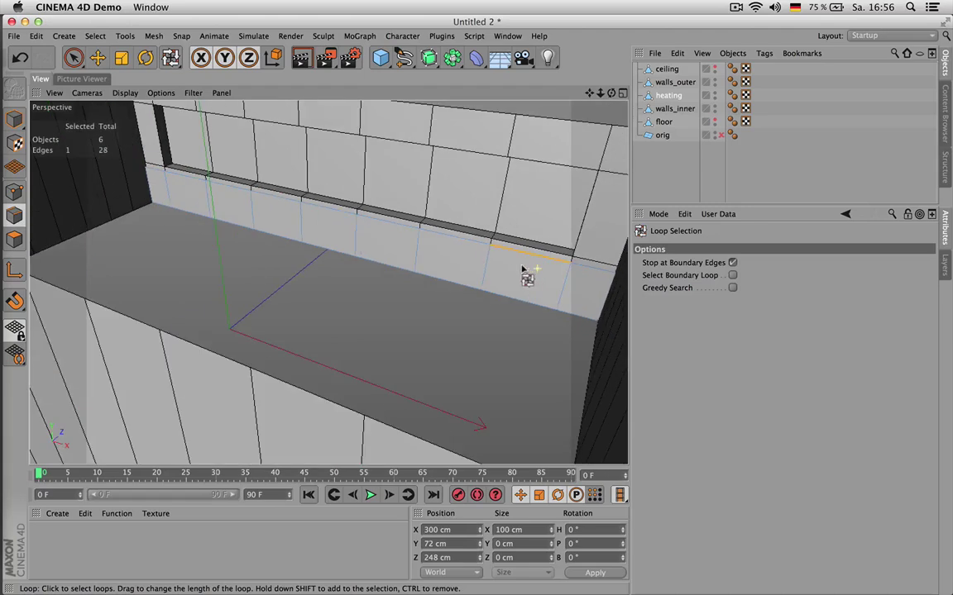
- Path-select the heating strip's whole row of upper edges, try a Y position of 80 cm, and set it to 75 cm
{"action": "key", "text": "u"}
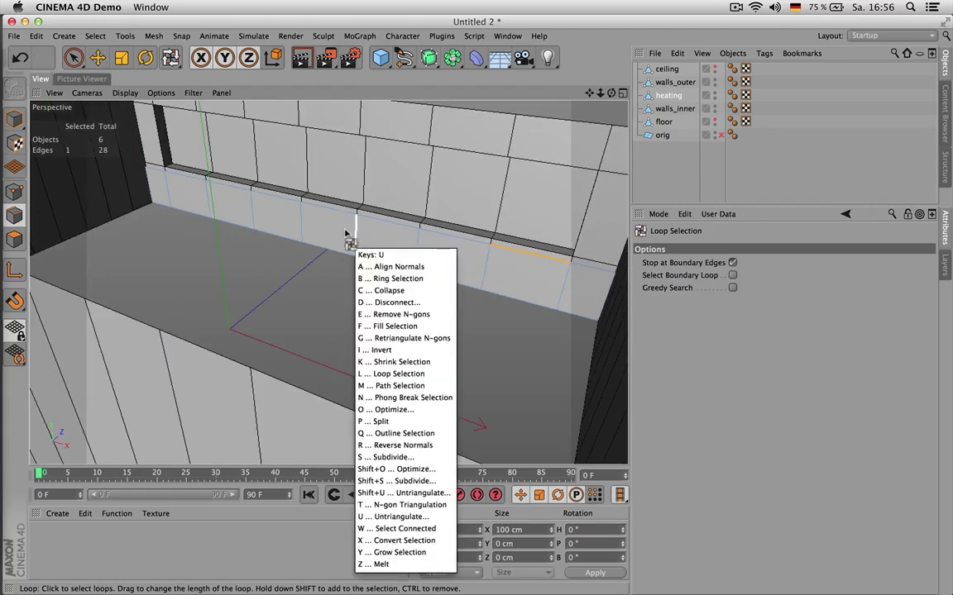
{"action": "key", "text": "m"}
{"action": "left_click_drag", "start_coordinate": [147, 164], "coordinate": [545, 245]}
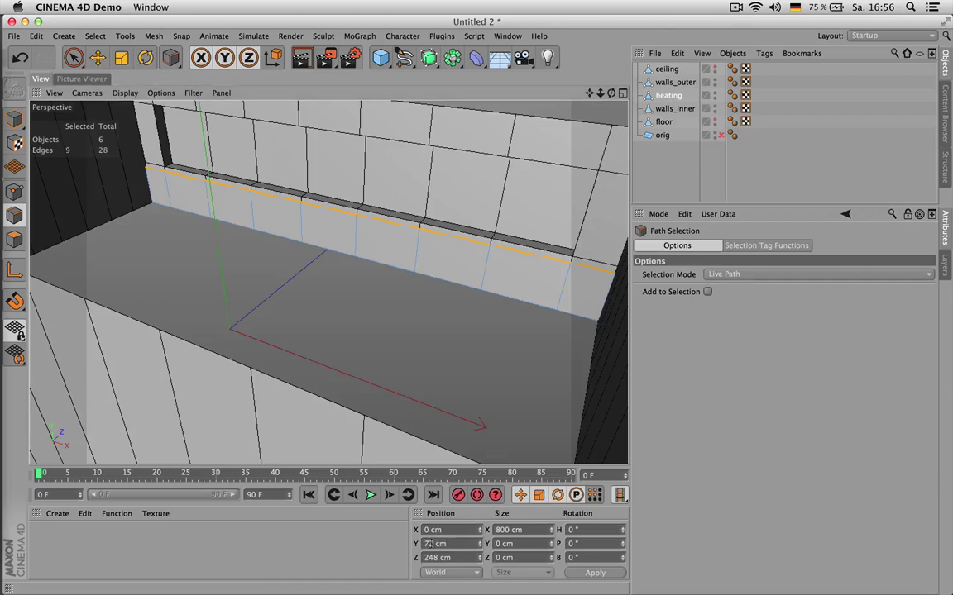
{"action": "double_click", "coordinate": [428, 544]}
{"action": "type", "text": "80"}
{"action": "key", "text": "Return"}
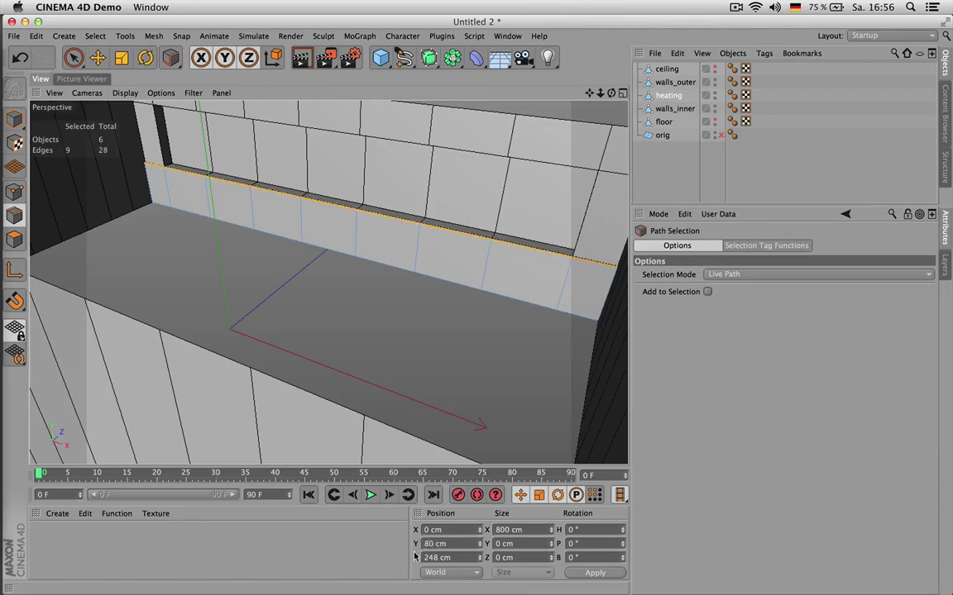
{"action": "double_click", "coordinate": [428, 544]}
{"action": "type", "text": "75"}
{"action": "key", "text": "Return"}
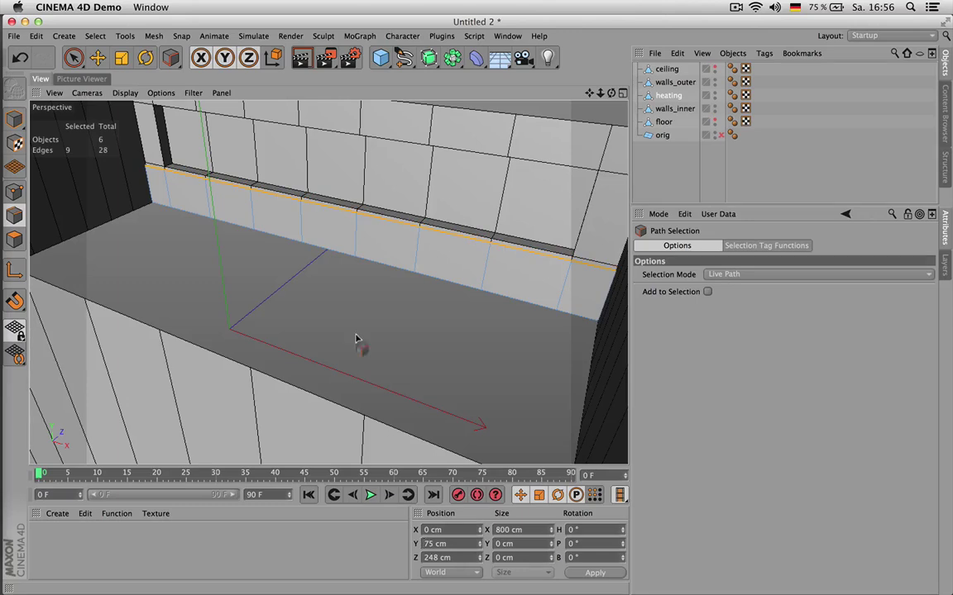
- Path-select the heating strip's whole row of lower edges and set their Y position to 5 cm
{"action": "left_click_drag", "start_coordinate": [136, 203], "coordinate": [552, 319]}
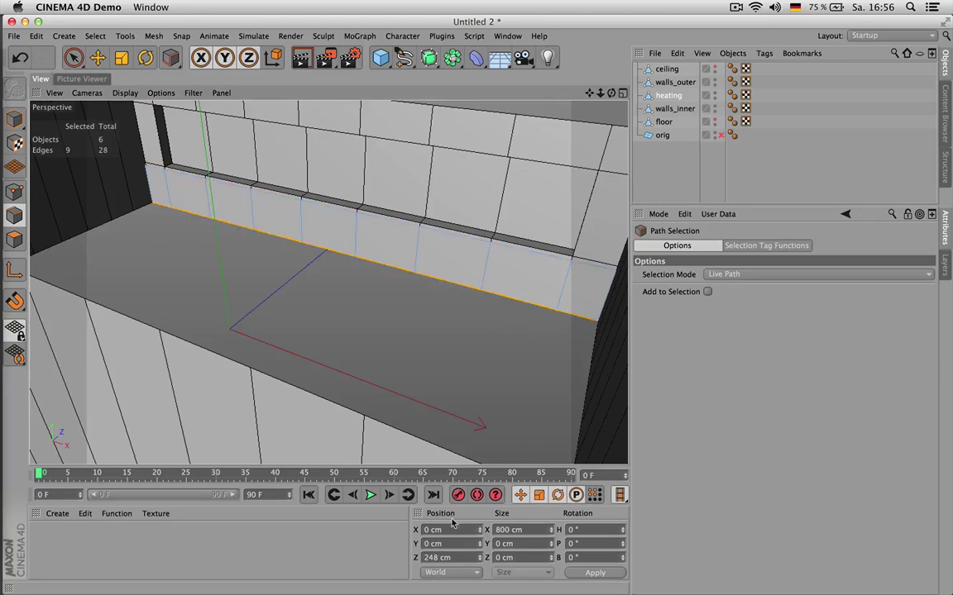
{"action": "double_click", "coordinate": [451, 543]}
{"action": "type", "text": "5"}
{"action": "key", "text": "Return"}
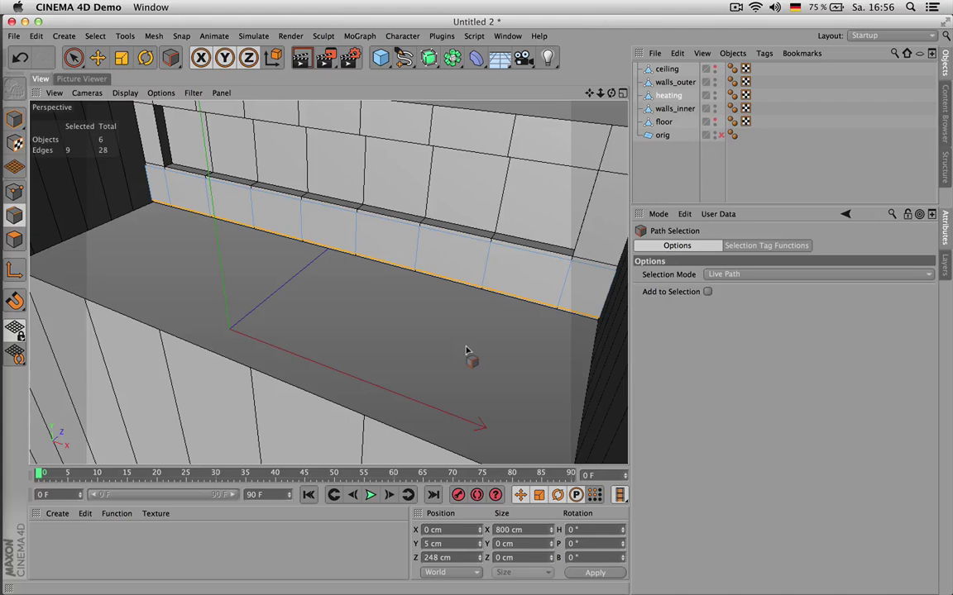
- Select neighbouring polygons of the heating strip with Live Selection to examine which ones form a panel pair
{"action": "key", "text": "Return"}
{"action": "key", "text": "9"}
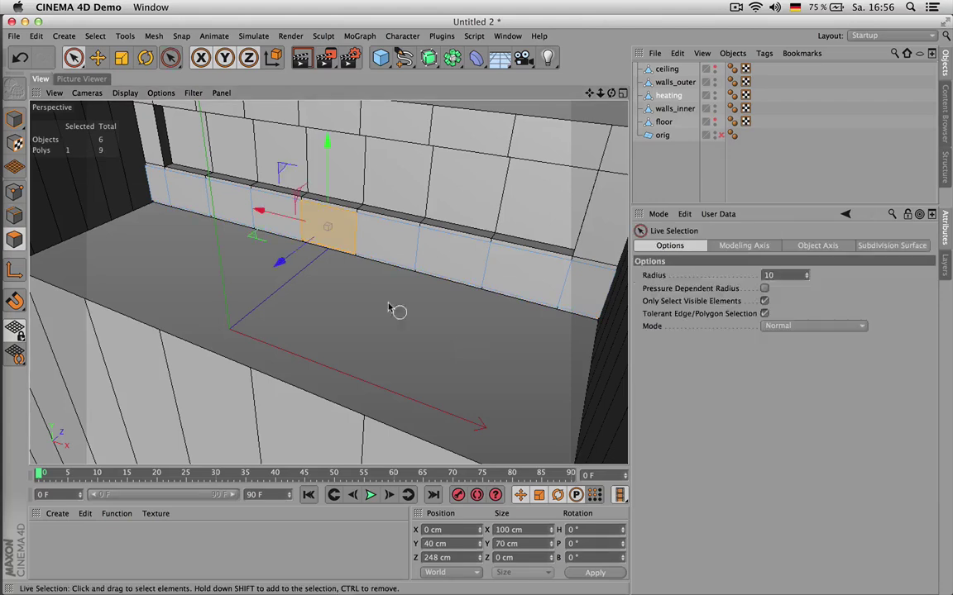
{"action": "left_click", "coordinate": [205, 195]}
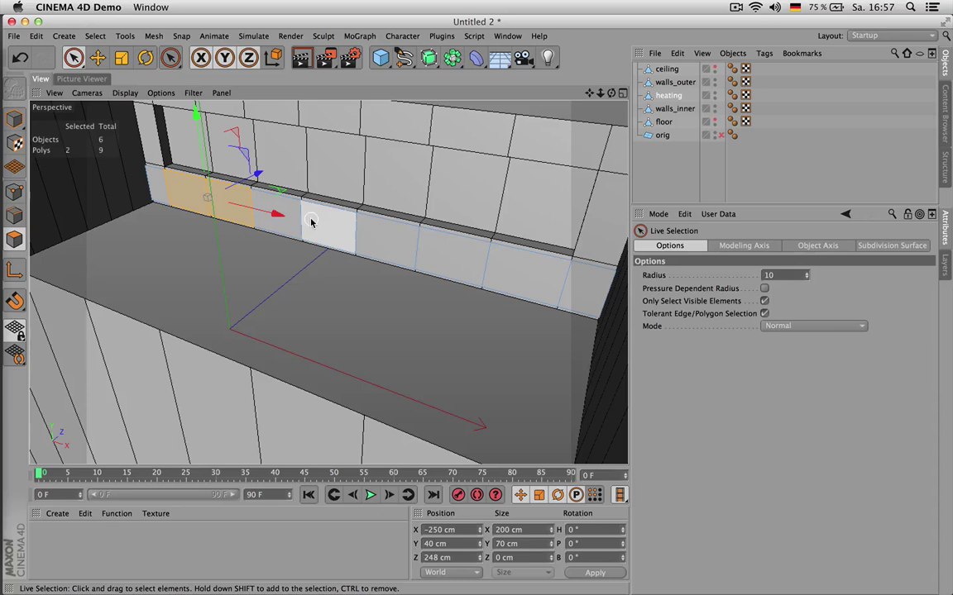
- Select the heating strip's vertical edges at X -250, -50 and 150 cm and dissolve them to merge the polygons in pairs
{"action": "key", "text": "Return"}
{"action": "key", "text": "Return"}
{"action": "key", "text": "u"}
{"action": "key", "text": "m"}
{"action": "key", "text": "space"}
{"action": "left_click", "coordinate": [207, 197]}
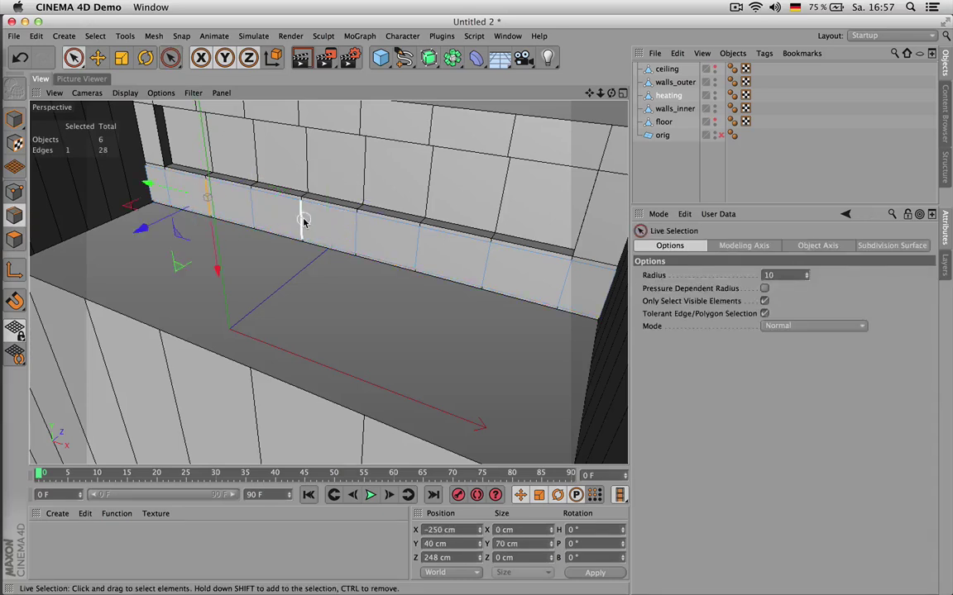
{"action": "left_click", "coordinate": [304, 220], "text": "shift"}
{"action": "left_click", "coordinate": [418, 248], "text": "shift"}
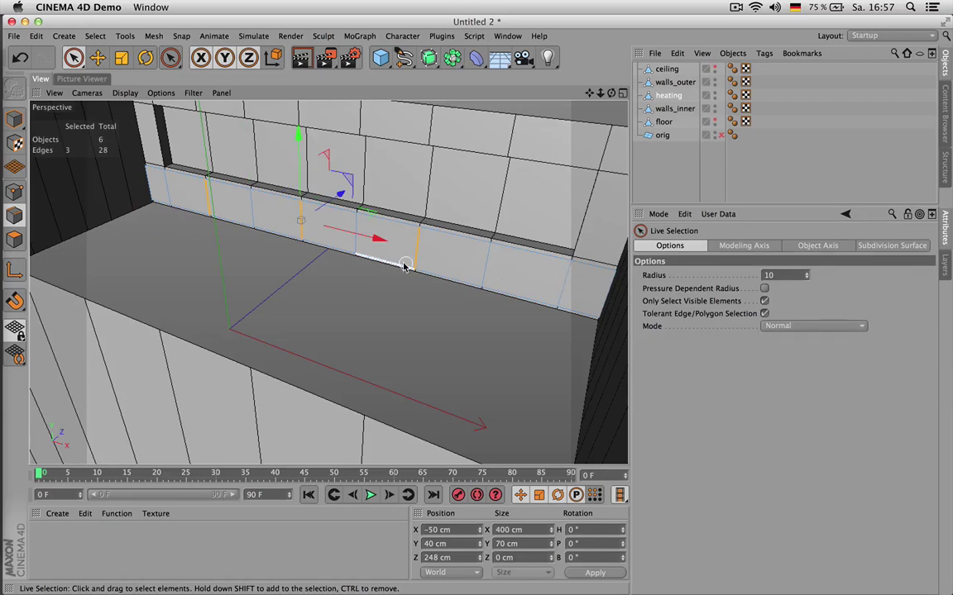
{"action": "key", "text": "u"}
{"action": "key", "text": "m"}
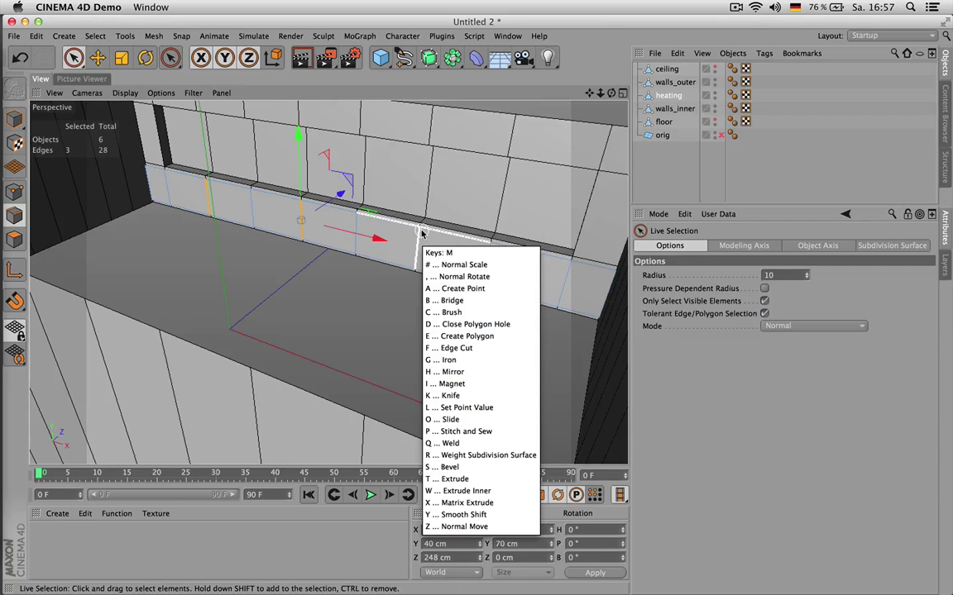
{"action": "key", "text": "u"}
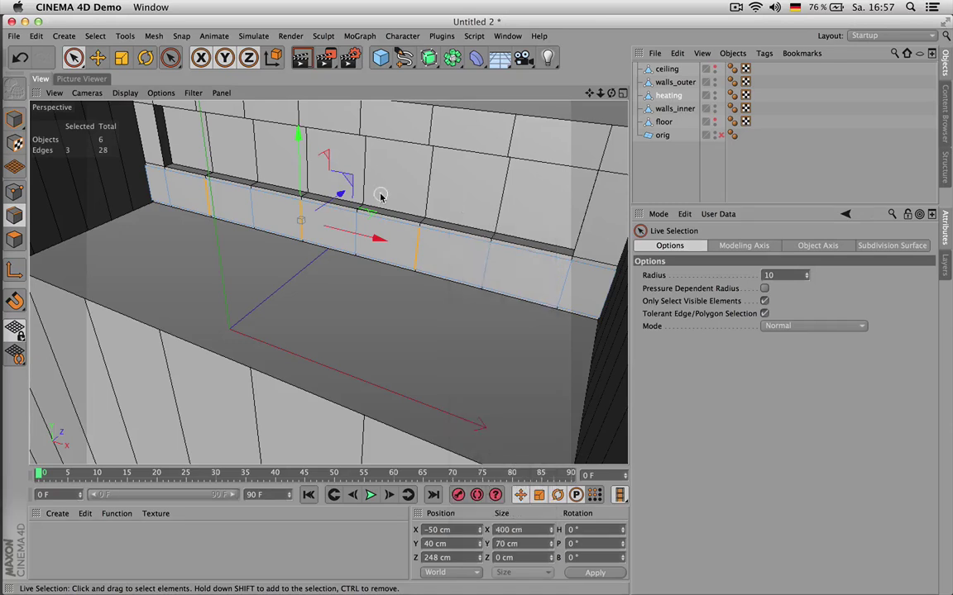
{"action": "key", "text": "shift+c"}
{"action": "type", "text": "diss"}
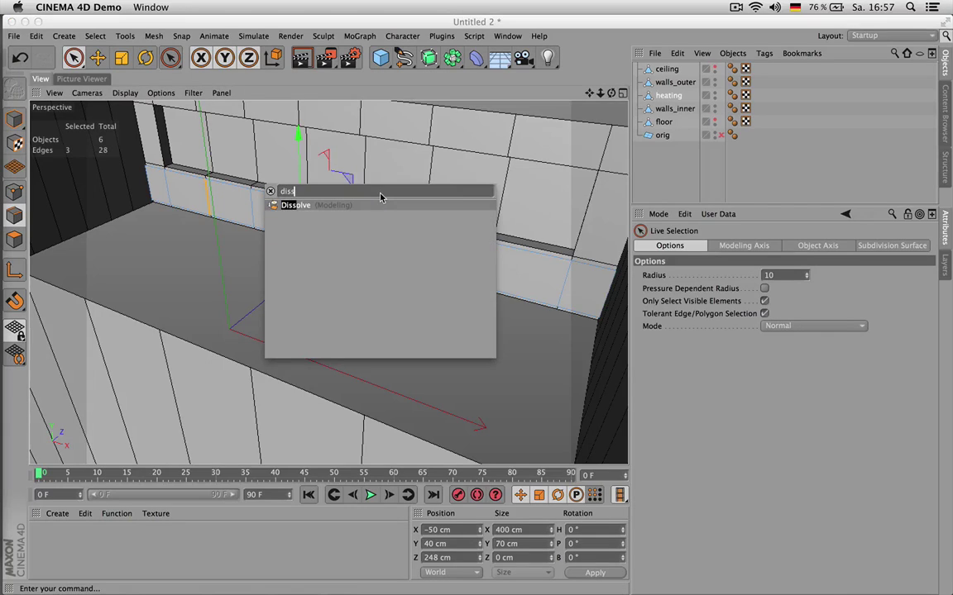
{"action": "key", "text": "Return"}
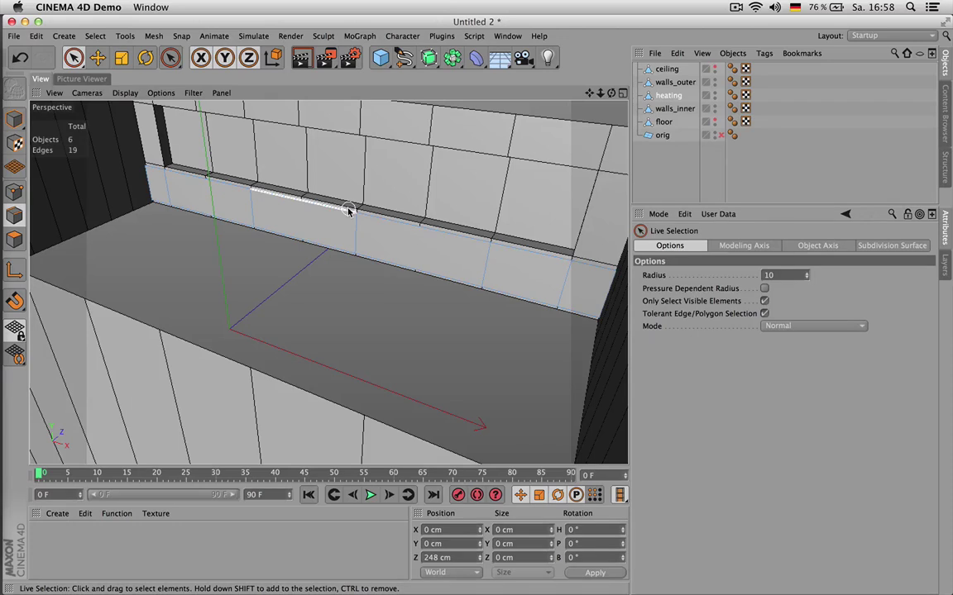
- Select all polygons of the heating strip to examine the merged panels, and clear the selection
{"action": "key", "text": "Return"}
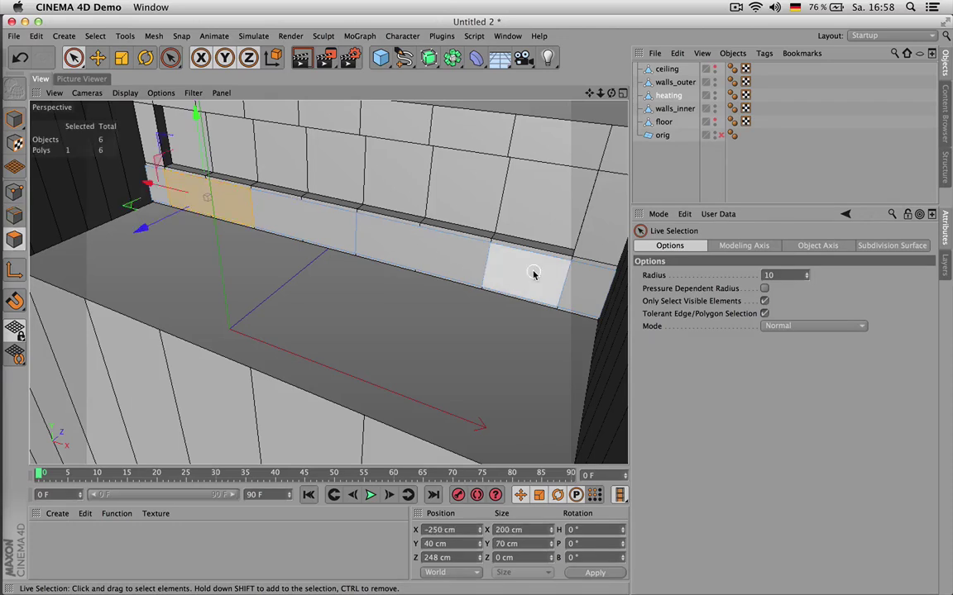
{"action": "left_click", "coordinate": [569, 291]}
{"action": "mouse_move", "coordinate": [569, 291]}
{"action": "left_mouse_down"}
{"action": "mouse_move", "coordinate": [356, 216]}
{"action": "mouse_move", "coordinate": [157, 170]}
{"action": "mouse_move", "coordinate": [169, 190]}
{"action": "left_mouse_up"}
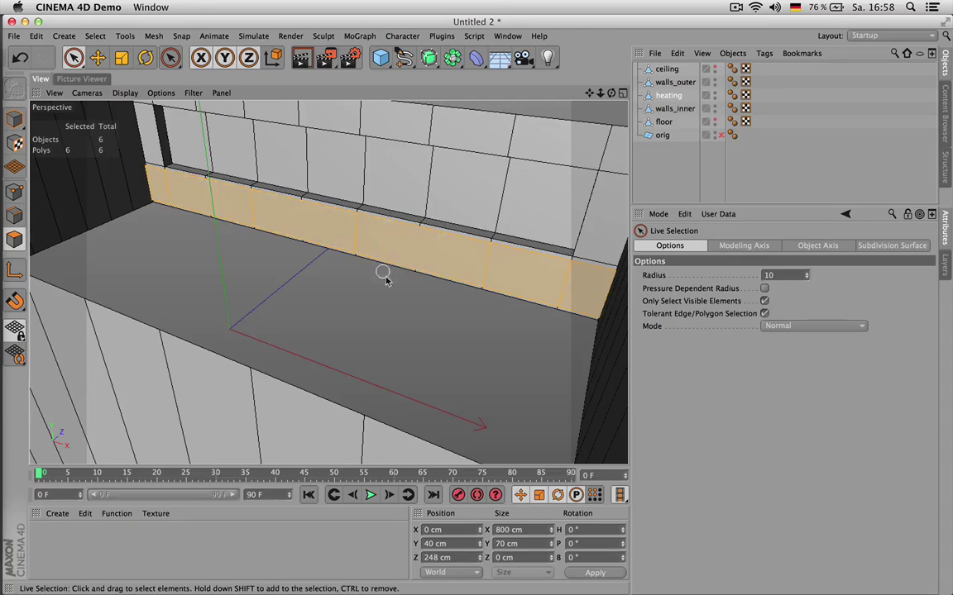
{"action": "left_click", "coordinate": [489, 272]}
{"action": "left_click", "coordinate": [481, 326]}
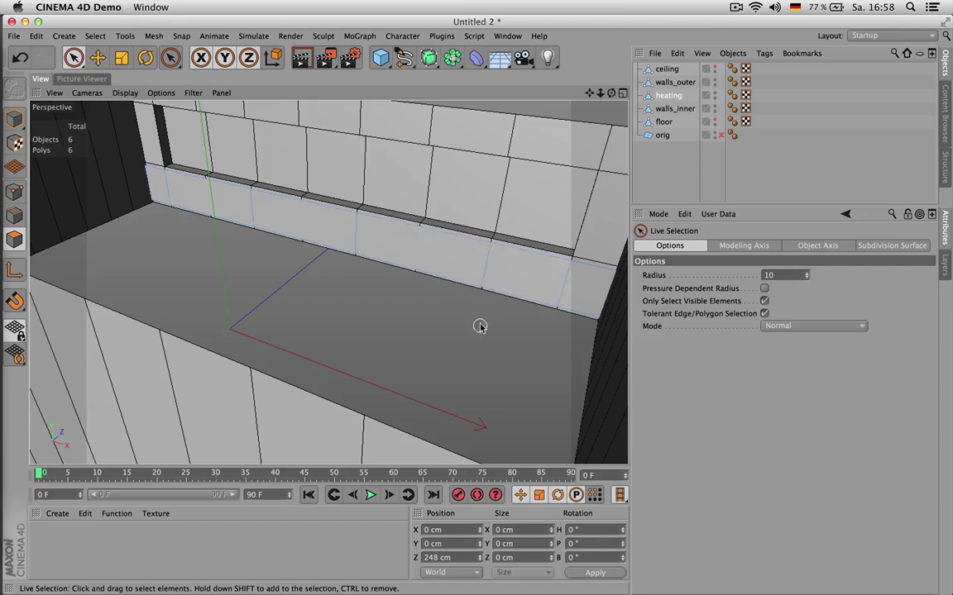
- Render the viewport in the current view and in a close-up of the heating strip
{"action": "key", "text": "super+r"}
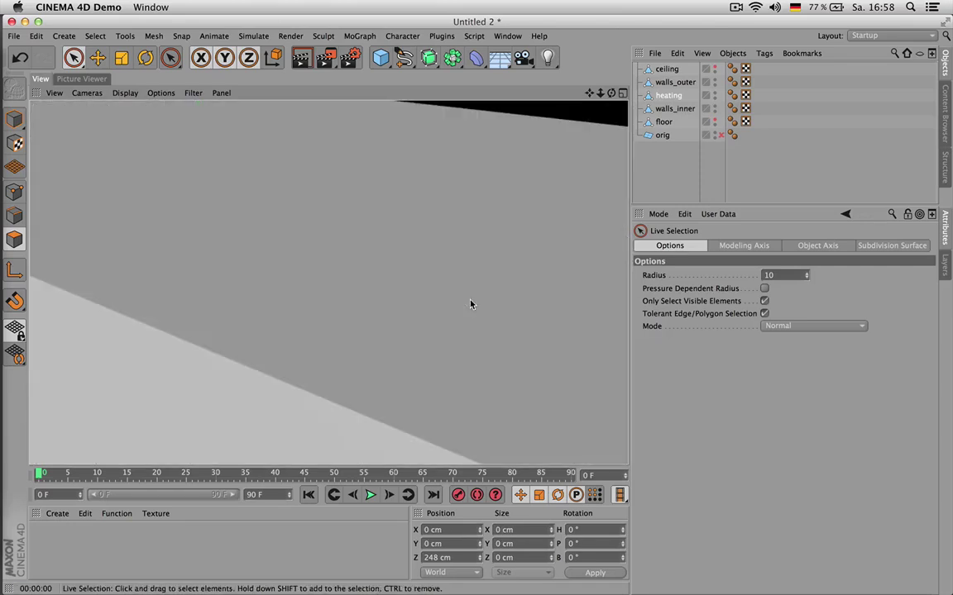
{"action": "left_click", "coordinate": [473, 296]}
{"action": "key", "text": "super+r"}
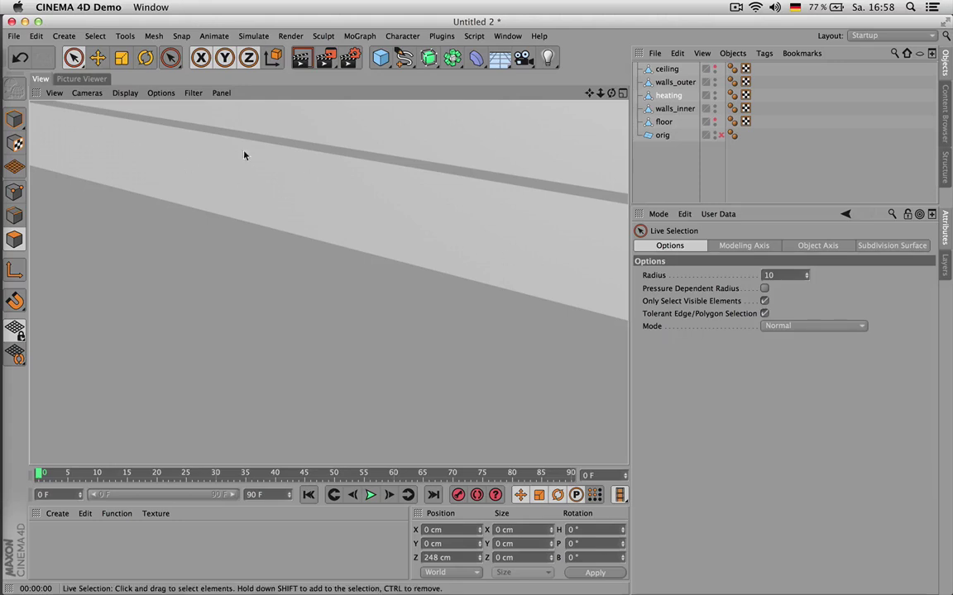
- Select the five vertical edges that divide the heating strip into panels
{"action": "scroll", "coordinate": [339, 241], "scroll_direction": "down", "scroll_amount": 10}
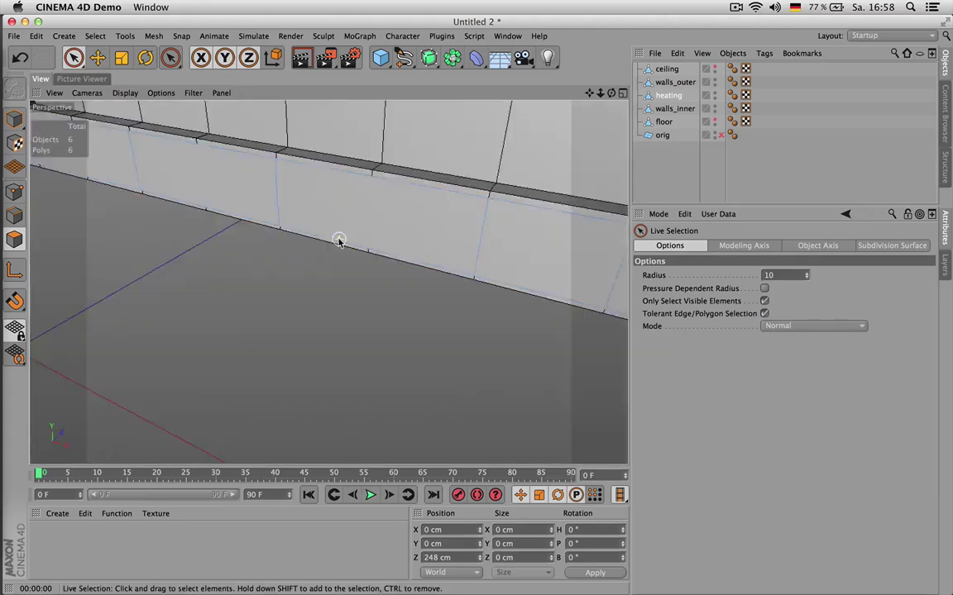
{"action": "left_click_drag", "start_coordinate": [611, 93], "coordinate": [650, 96]}
{"action": "left_click_drag", "start_coordinate": [589, 93], "coordinate": [591, 104]}
{"action": "scroll", "coordinate": [457, 196], "scroll_direction": "up", "scroll_amount": 3}
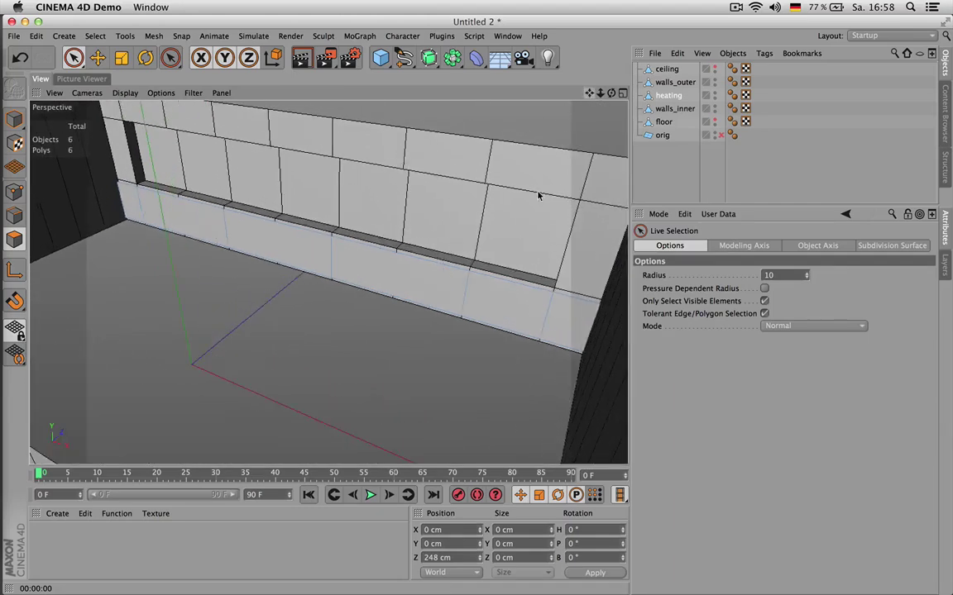
{"action": "left_click_drag", "start_coordinate": [537, 193], "coordinate": [401, 171], "text": "alt"}
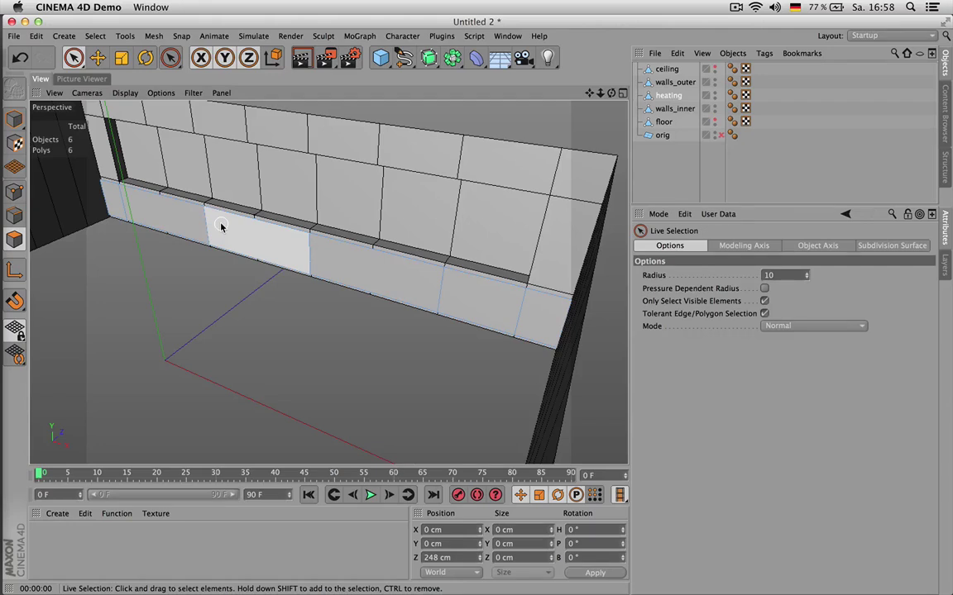
{"action": "key", "text": "Return"}
{"action": "key", "text": "Return"}
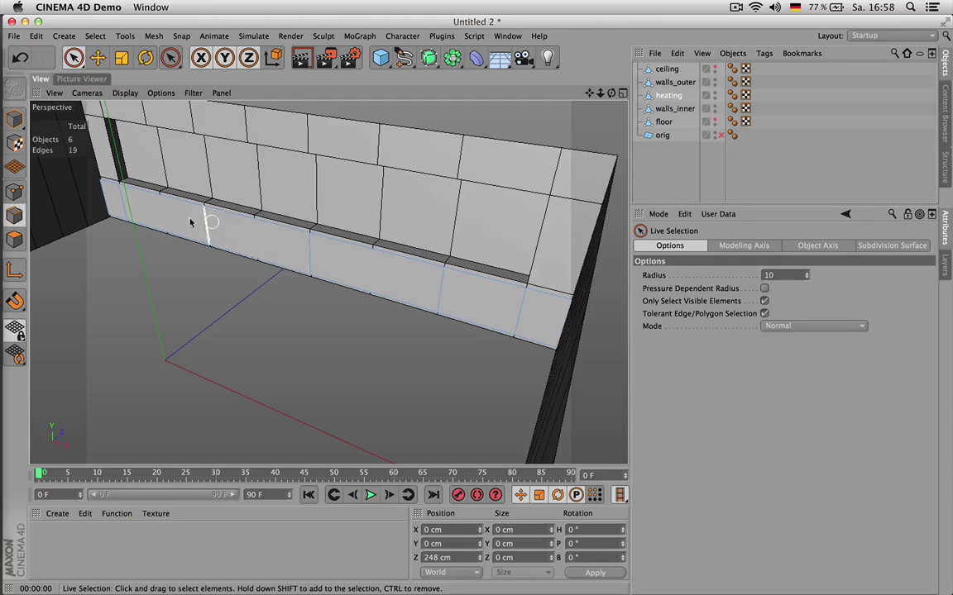
{"action": "left_click_drag", "start_coordinate": [121, 203], "coordinate": [198, 223]}
{"action": "left_click", "coordinate": [440, 290], "text": "shift"}
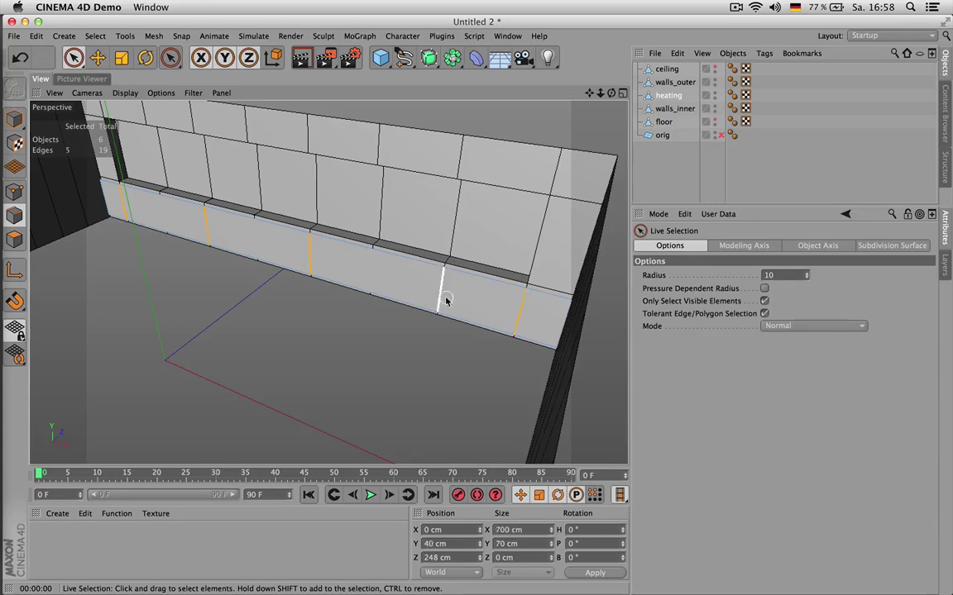
- Bevel the five selected edges of the heating strip as a chamfer with a fixed-distance offset of 0.2 cm
{"action": "key", "text": "m"}
{"action": "key", "text": "s"}
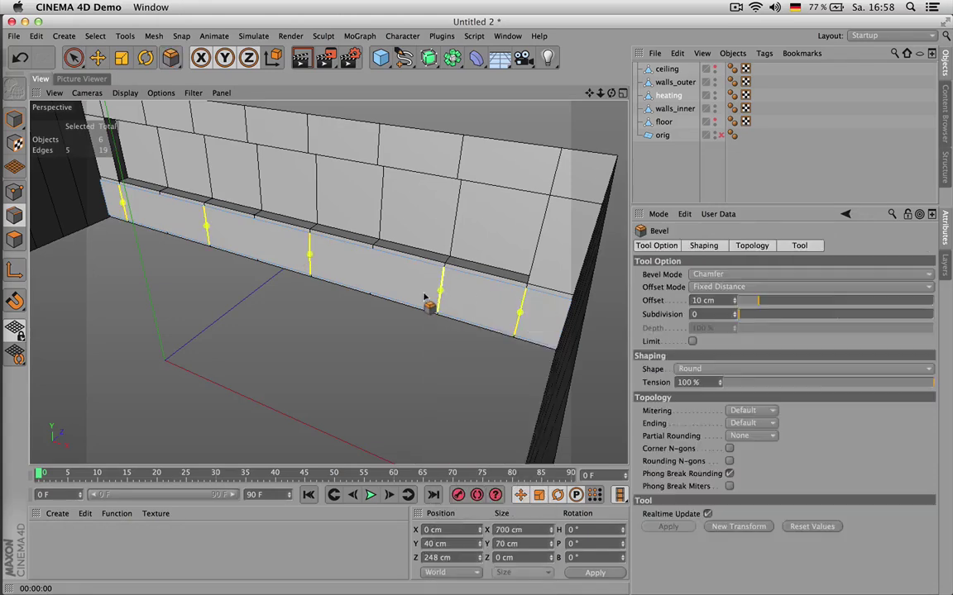
{"action": "left_click_drag", "start_coordinate": [305, 321], "coordinate": [308, 321]}
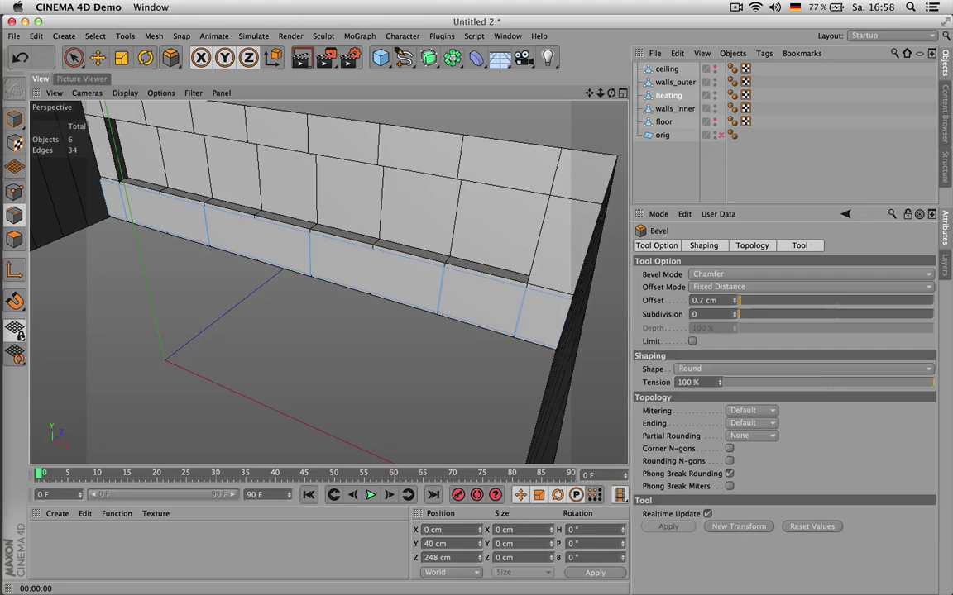
{"action": "left_click_drag", "start_coordinate": [592, 307], "coordinate": [593, 307]}
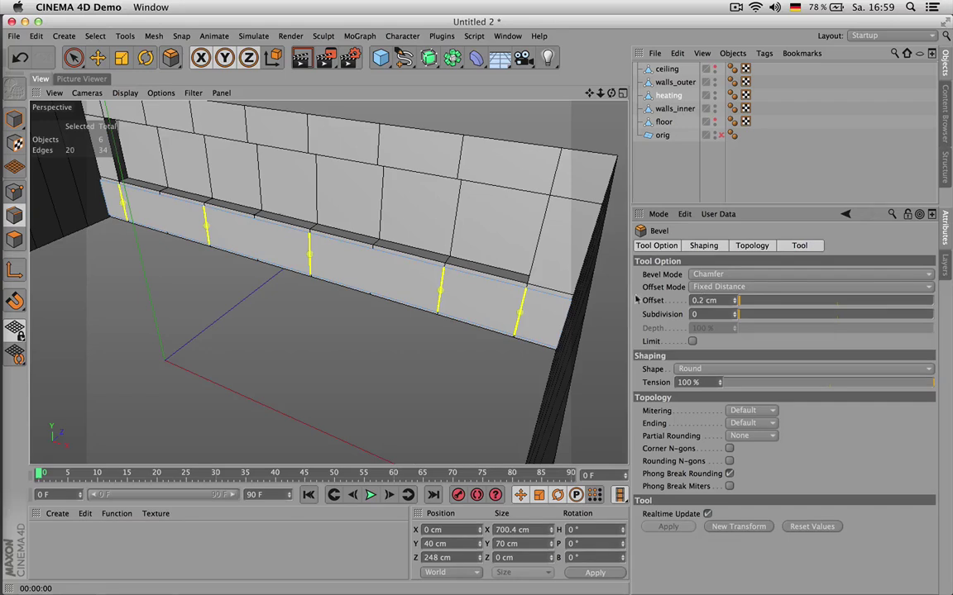
- Examine the narrow gap between neighbouring heating panels up close in polygon mode
{"action": "left_click", "coordinate": [14, 239], "text": "ctrl"}
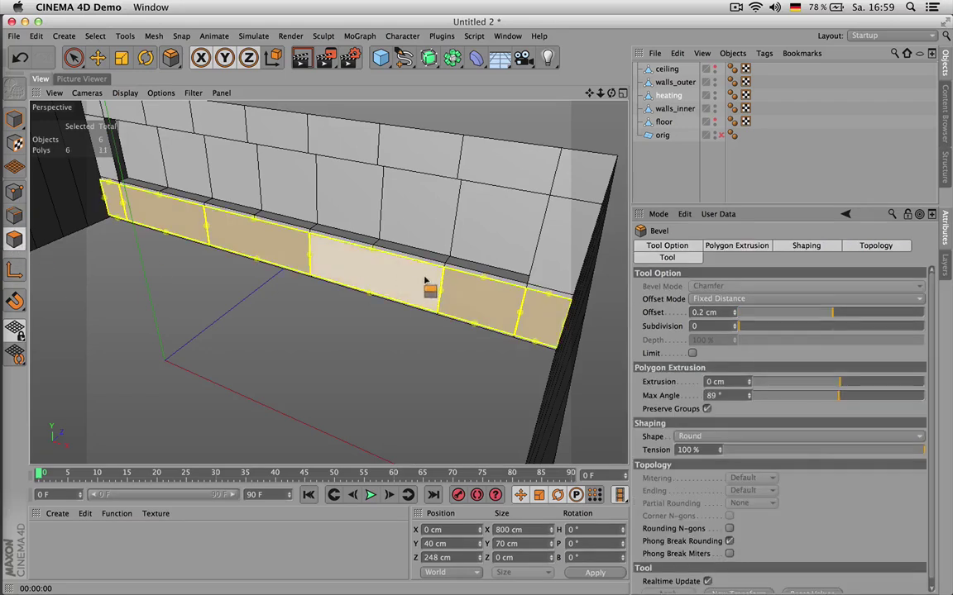
{"action": "scroll", "coordinate": [425, 281], "scroll_direction": "up", "scroll_amount": 10}
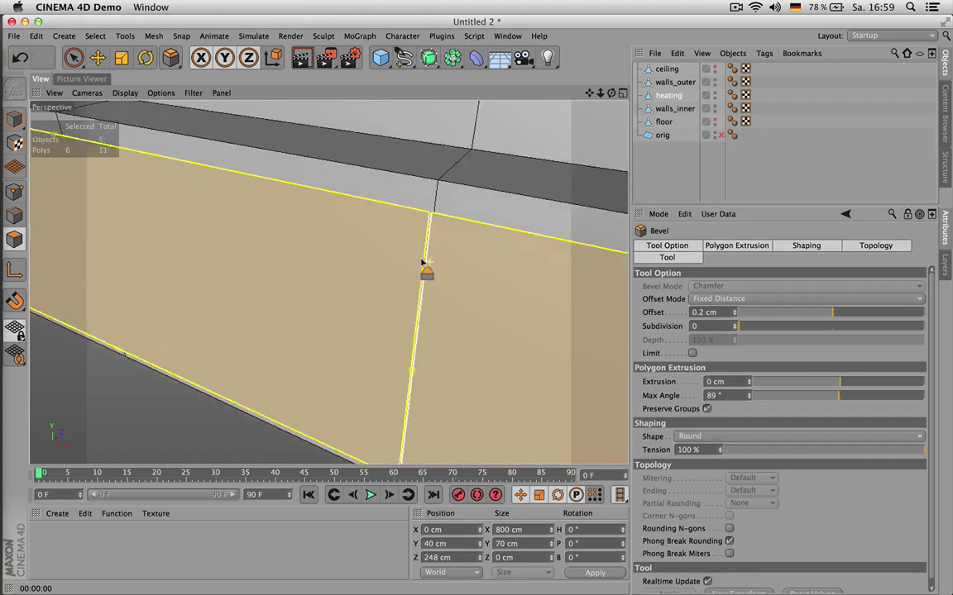
{"action": "scroll", "coordinate": [422, 263], "scroll_direction": "up", "scroll_amount": 8}
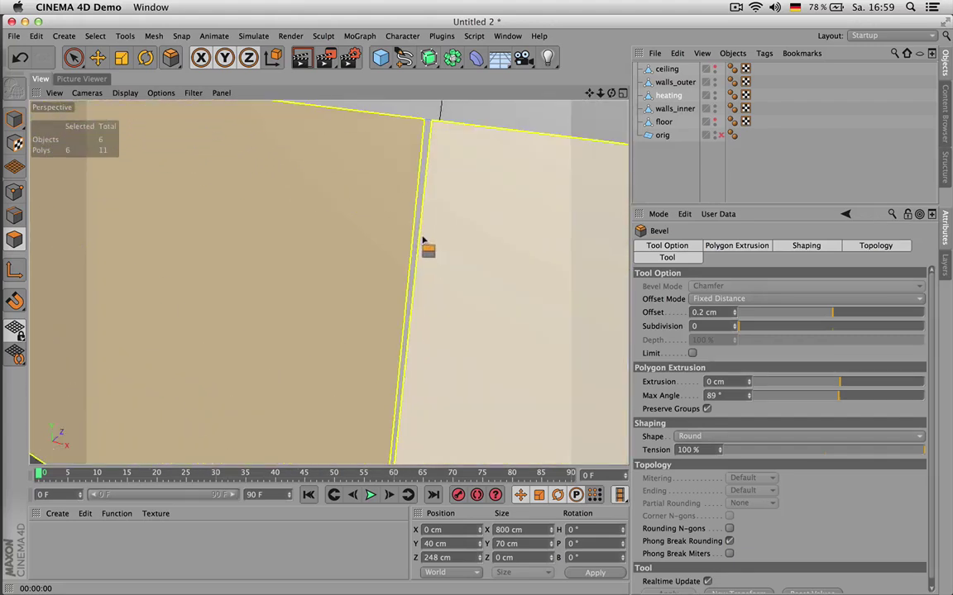
{"action": "scroll", "coordinate": [416, 236], "scroll_direction": "down", "scroll_amount": 3}
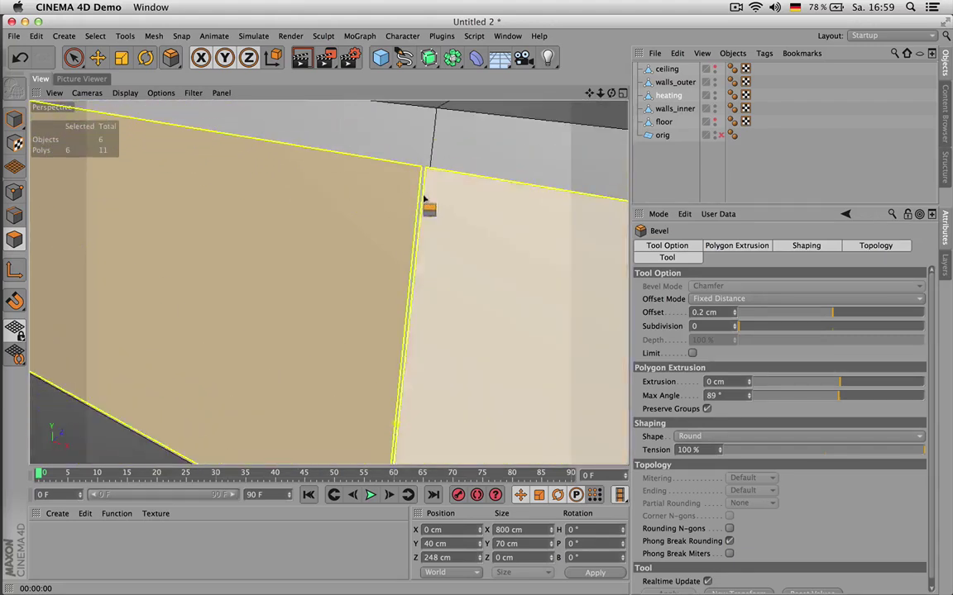
{"action": "scroll", "coordinate": [306, 250], "scroll_direction": "down", "scroll_amount": 2}
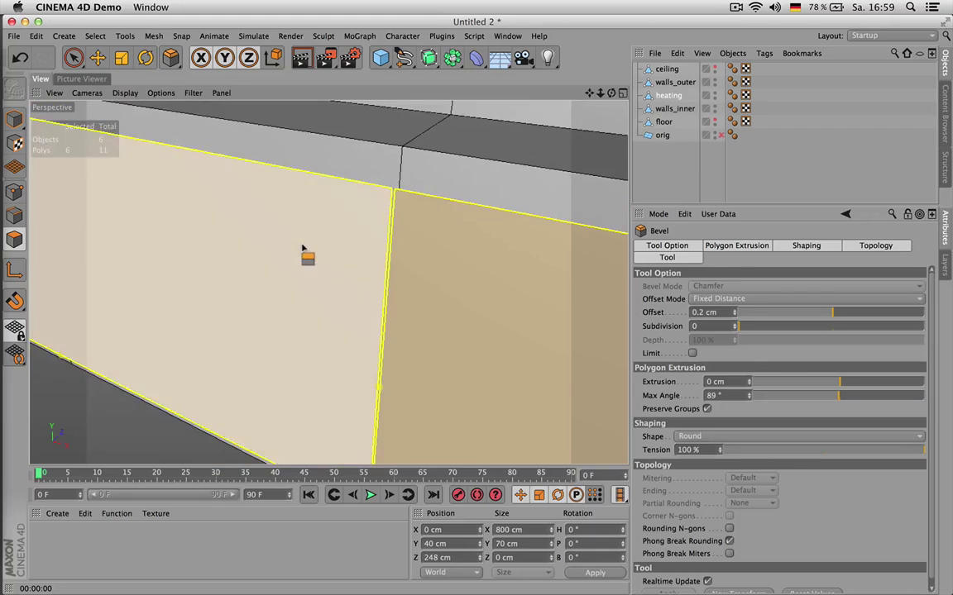
{"action": "scroll", "coordinate": [306, 250], "scroll_direction": "up", "scroll_amount": 2}
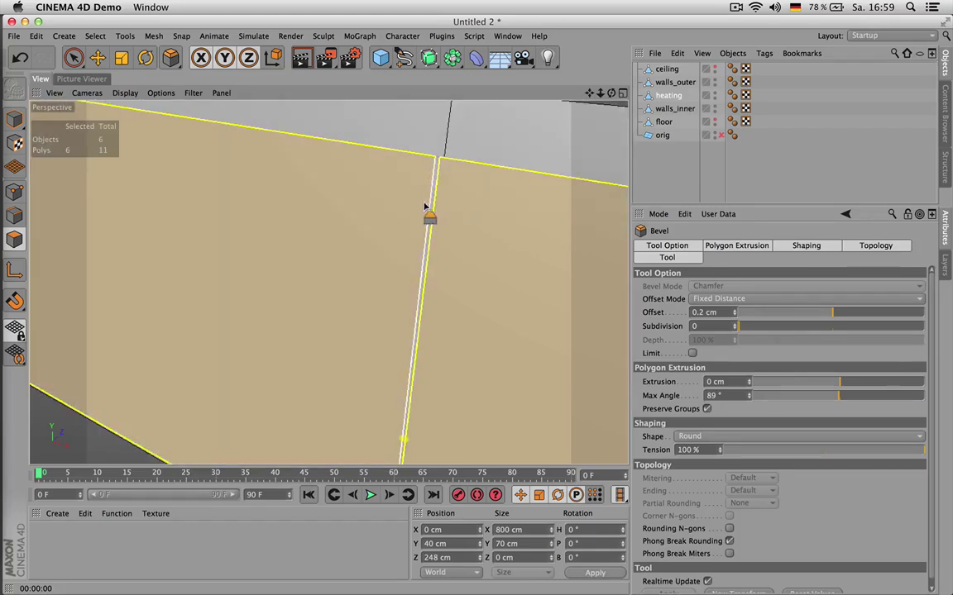
{"action": "scroll", "coordinate": [425, 212], "scroll_direction": "down", "scroll_amount": 2}
{"action": "scroll", "coordinate": [426, 213], "scroll_direction": "down", "scroll_amount": 2}
{"action": "scroll", "coordinate": [427, 213], "scroll_direction": "up", "scroll_amount": 4}
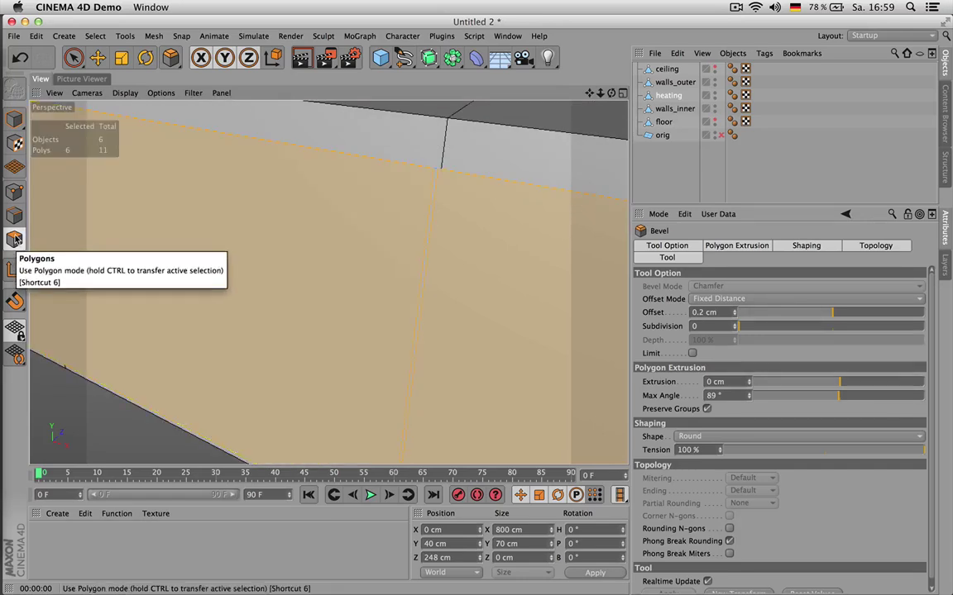
- Undo the 0.2 cm bevel on the heating strip
{"action": "scroll", "coordinate": [234, 269], "scroll_direction": "down", "scroll_amount": 3}
{"action": "key", "text": "super+z"}
{"action": "scroll", "coordinate": [285, 266], "scroll_direction": "down", "scroll_amount": 6}
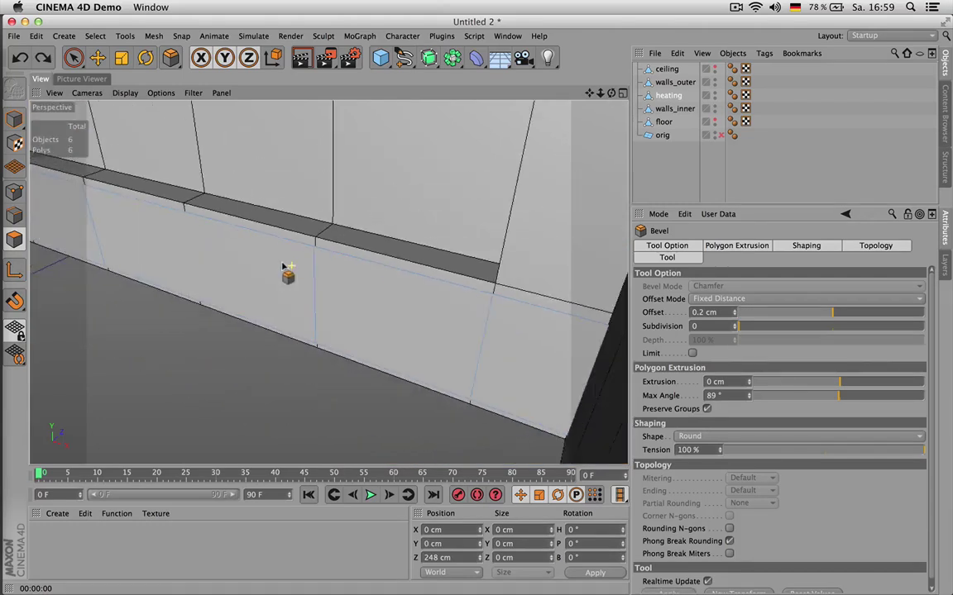
{"action": "left_click_drag", "start_coordinate": [538, 86], "coordinate": [548, 171], "text": "alt"}
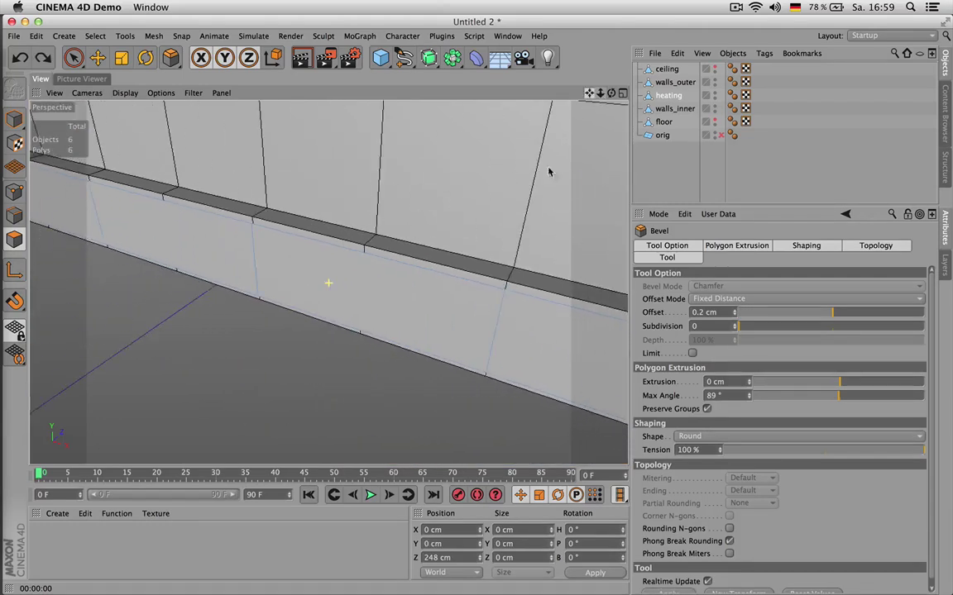
{"action": "left_click_drag", "start_coordinate": [600, 92], "coordinate": [571, 95]}
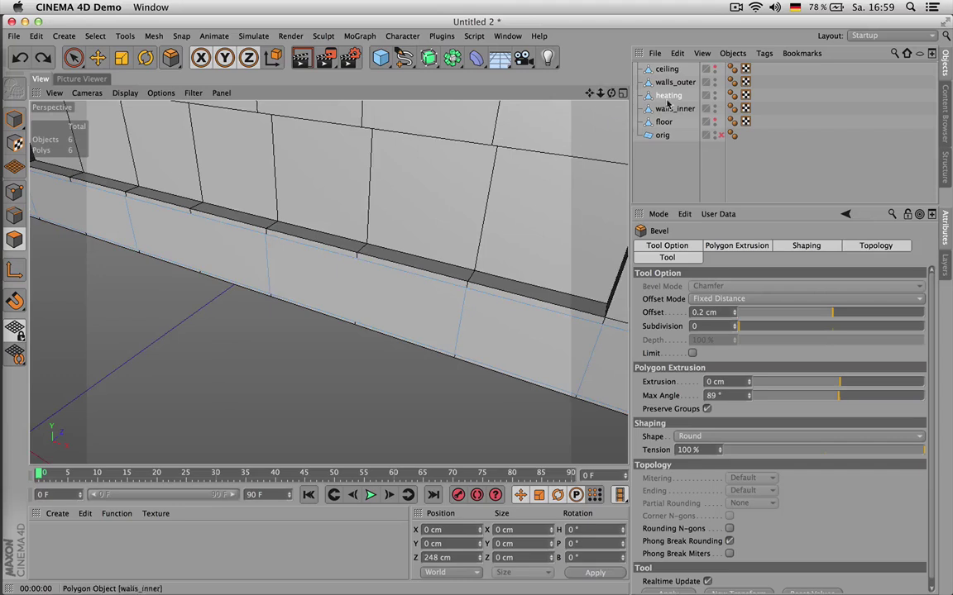
- Select one heating panel with Live Selection, and bevel the strip's five vertical dividing edges with an offset of 4.1 cm
{"action": "left_click", "coordinate": [73, 57]}
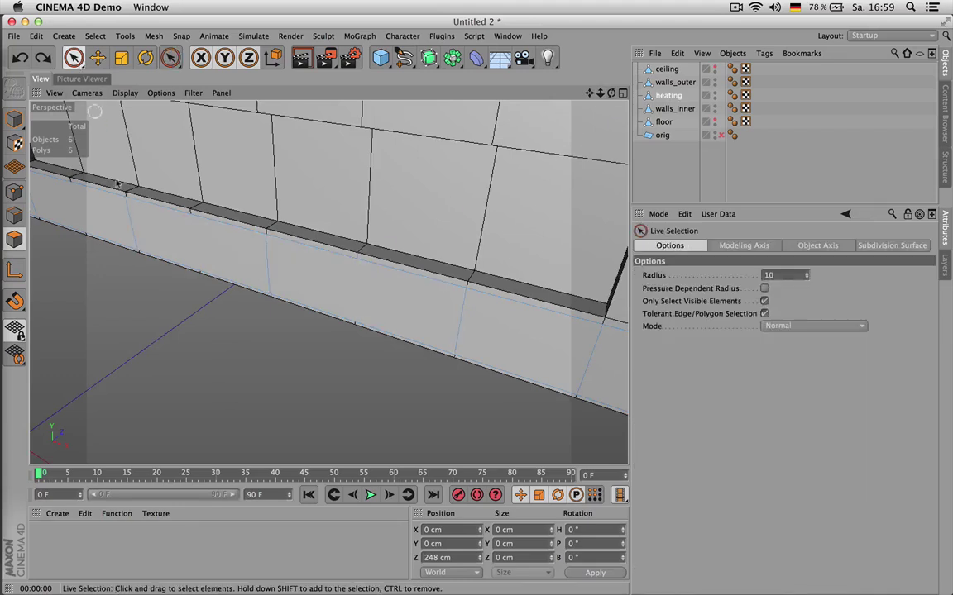
{"action": "left_click", "coordinate": [244, 247]}
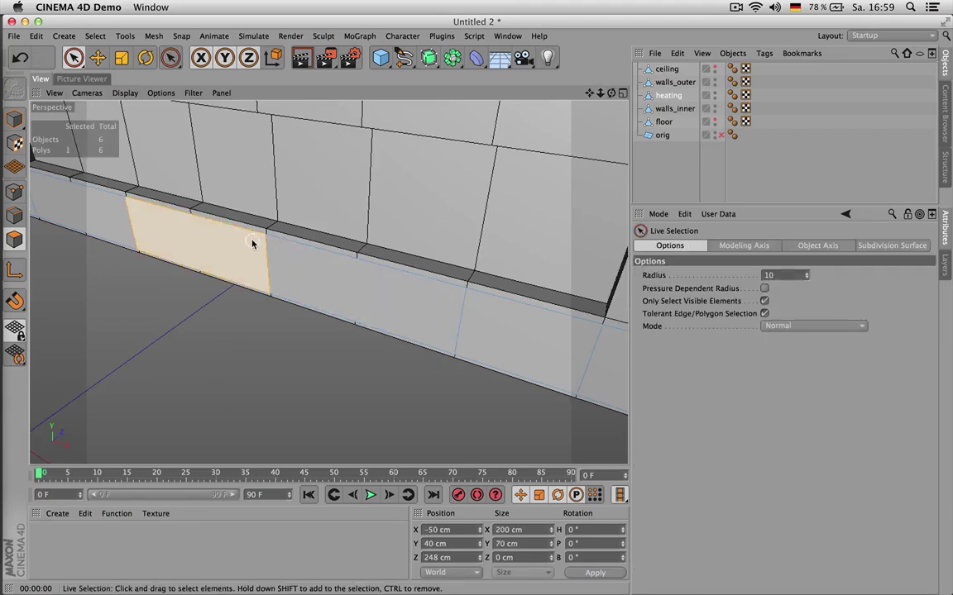
{"action": "left_click", "coordinate": [14, 215]}
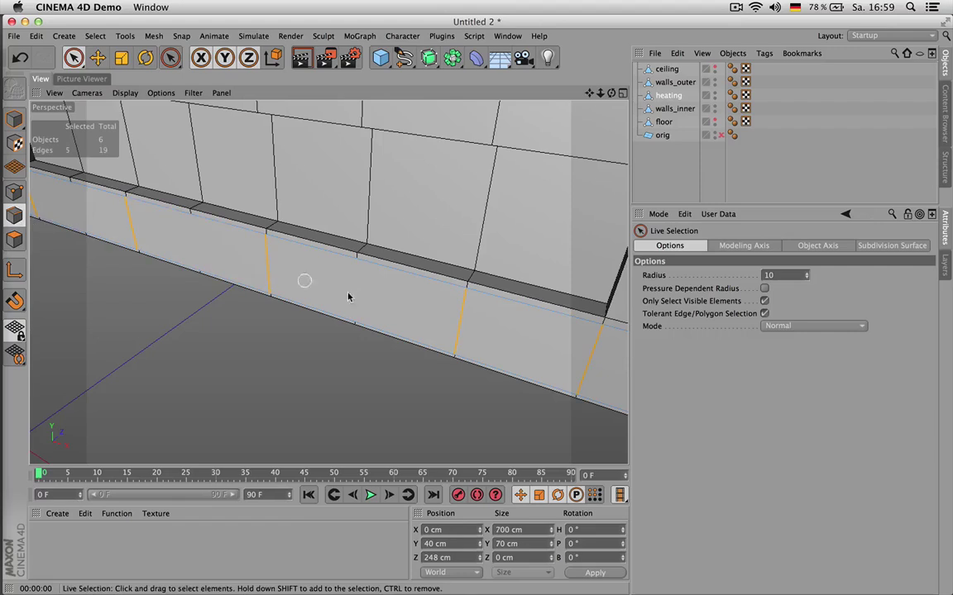
{"action": "key", "text": "m"}
{"action": "key", "text": "s"}
{"action": "left_click_drag", "start_coordinate": [297, 340], "coordinate": [325, 340]}
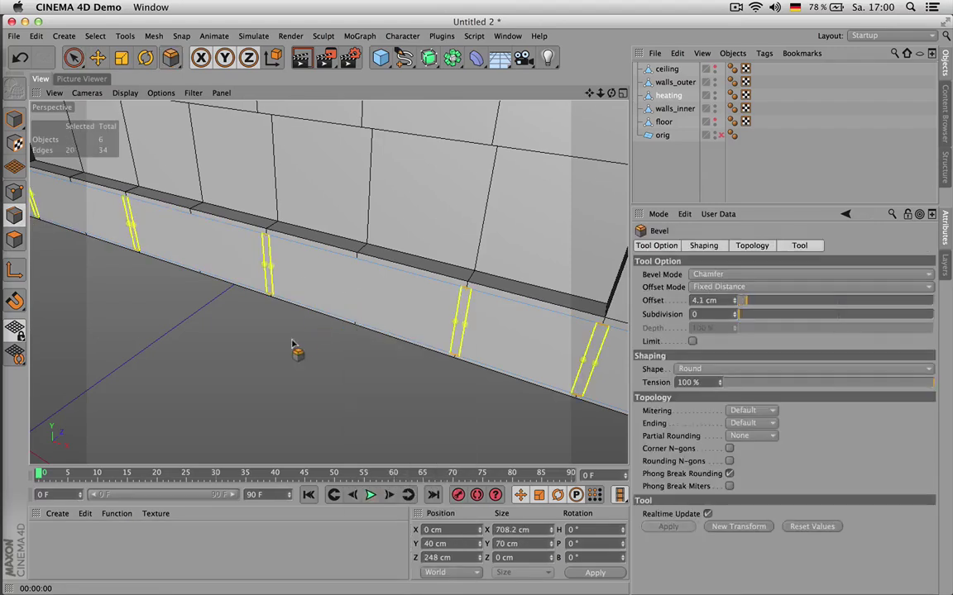
- Undo the 4.1 cm bevel, and reselect the heating object with its polygon selection cleared
{"action": "left_click", "coordinate": [14, 239]}
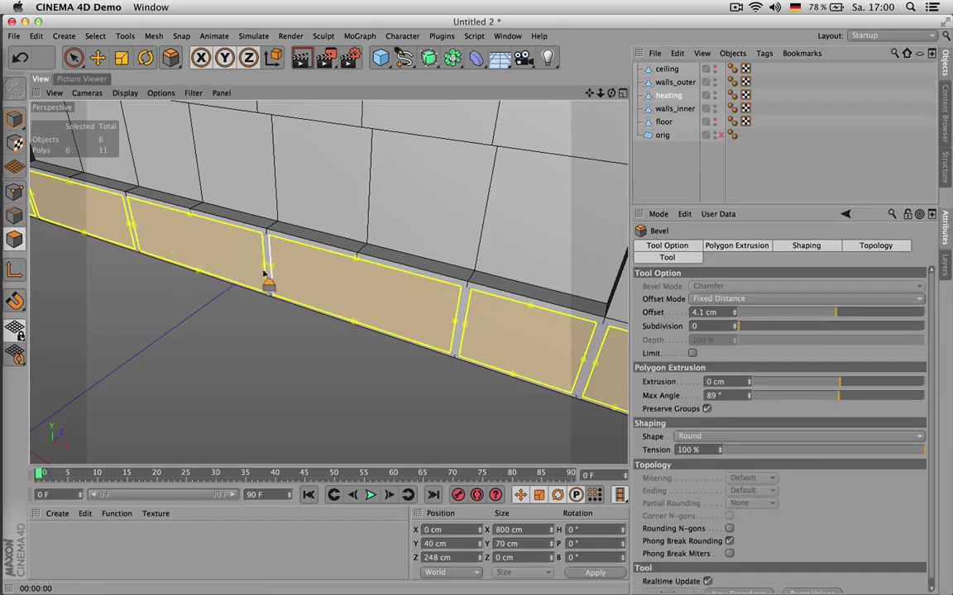
{"action": "key", "text": "super+z"}
{"action": "left_click", "coordinate": [759, 167]}
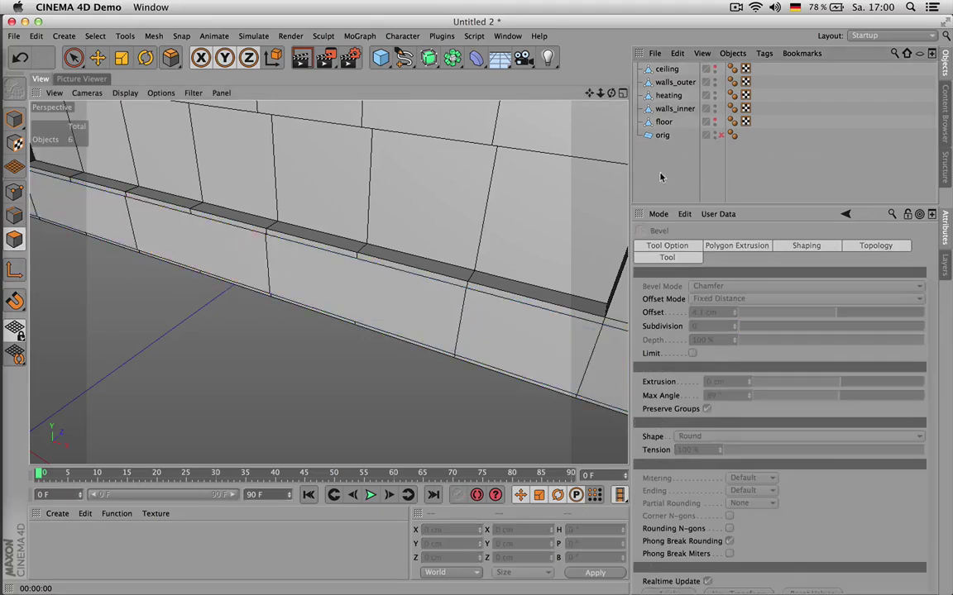
{"action": "left_click", "coordinate": [668, 98]}
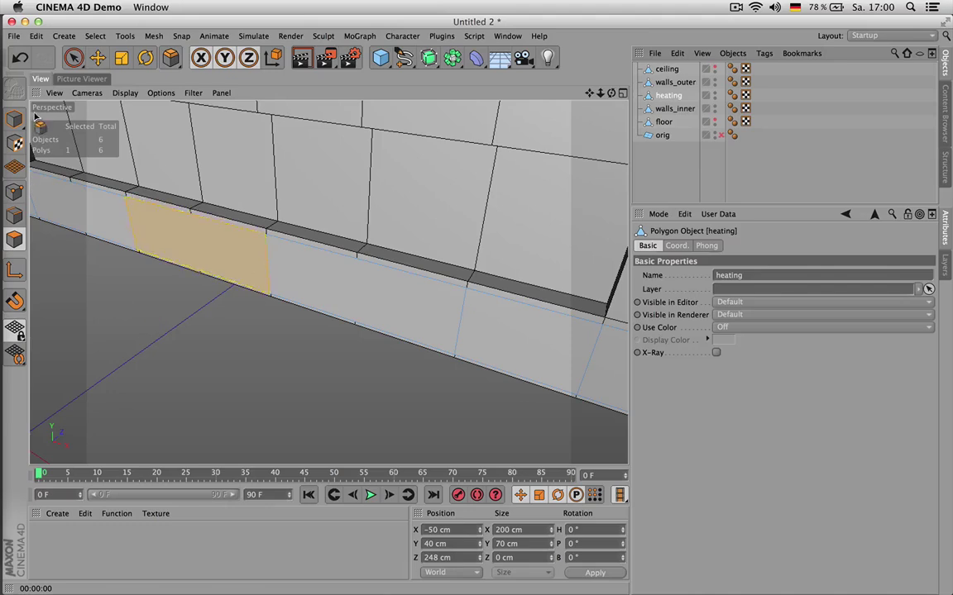
{"action": "left_click", "coordinate": [73, 57]}
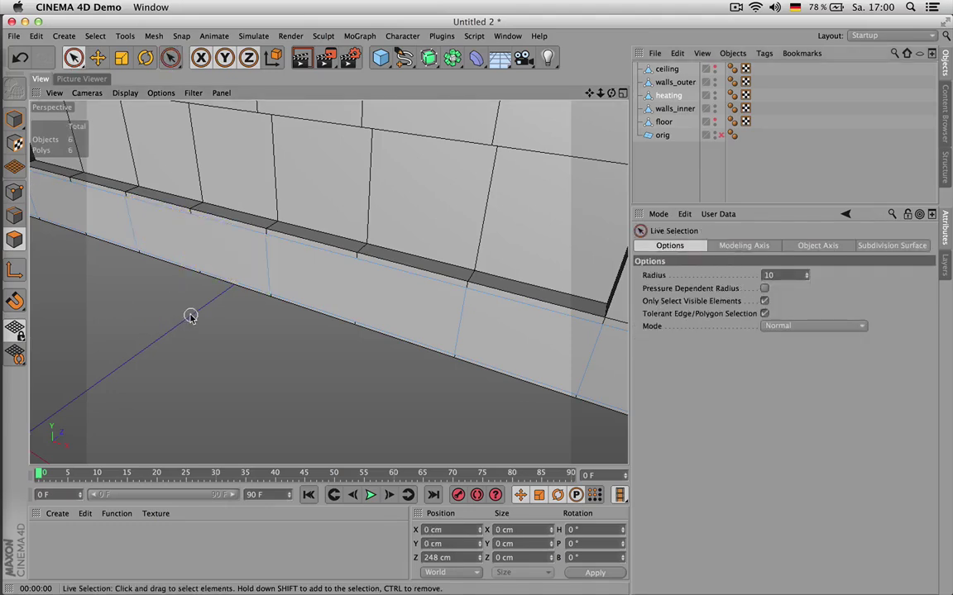
- Bevel the heating strip's five dividing edges with an offset of 8.3 cm, and compare the selection in polygon and edge mode
{"action": "key", "text": "Return"}
{"action": "key", "text": "Return"}
{"action": "key", "text": "m"}
{"action": "key", "text": "s"}
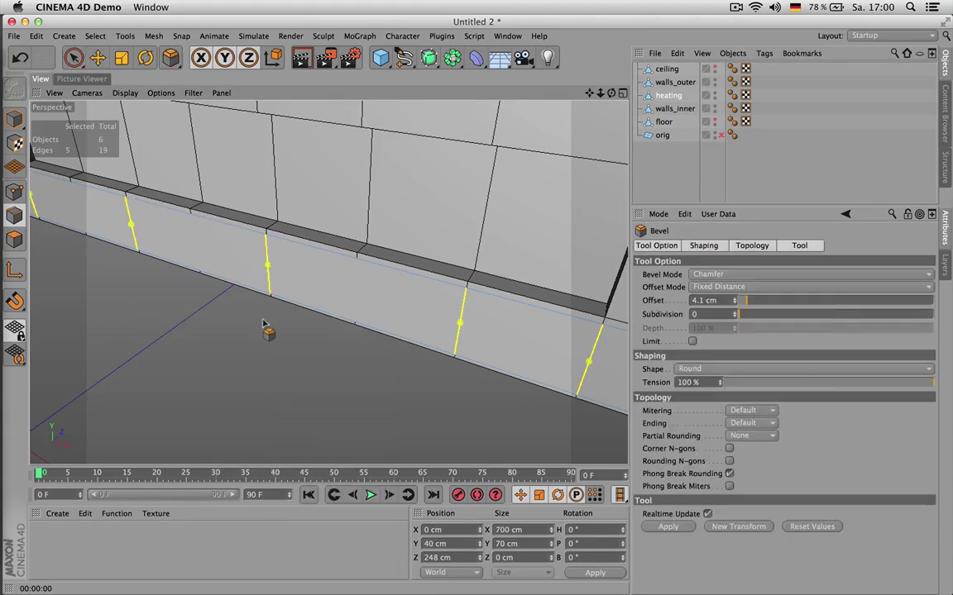
{"action": "left_click_drag", "start_coordinate": [260, 332], "coordinate": [287, 333]}
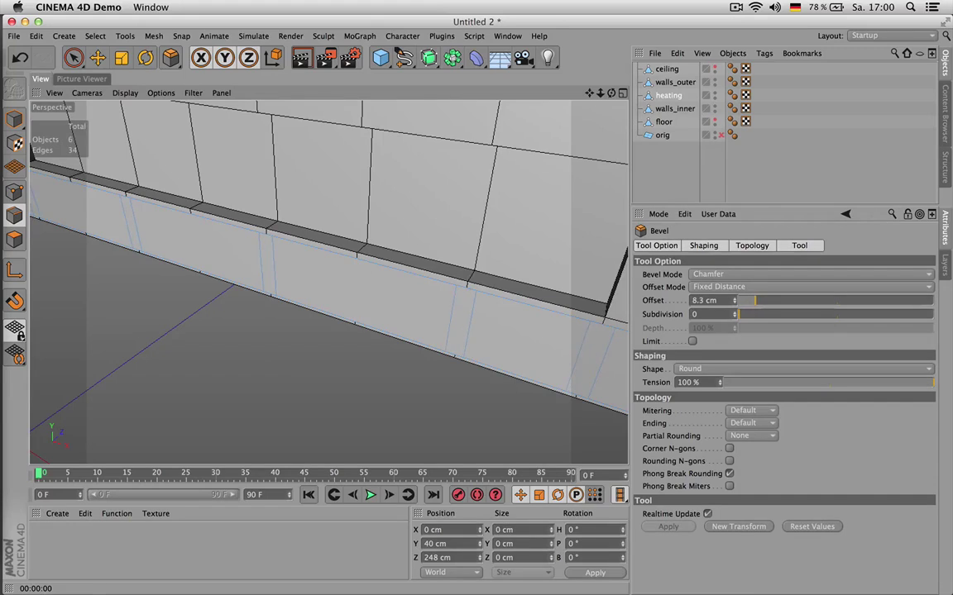
{"action": "left_click", "coordinate": [17, 245]}
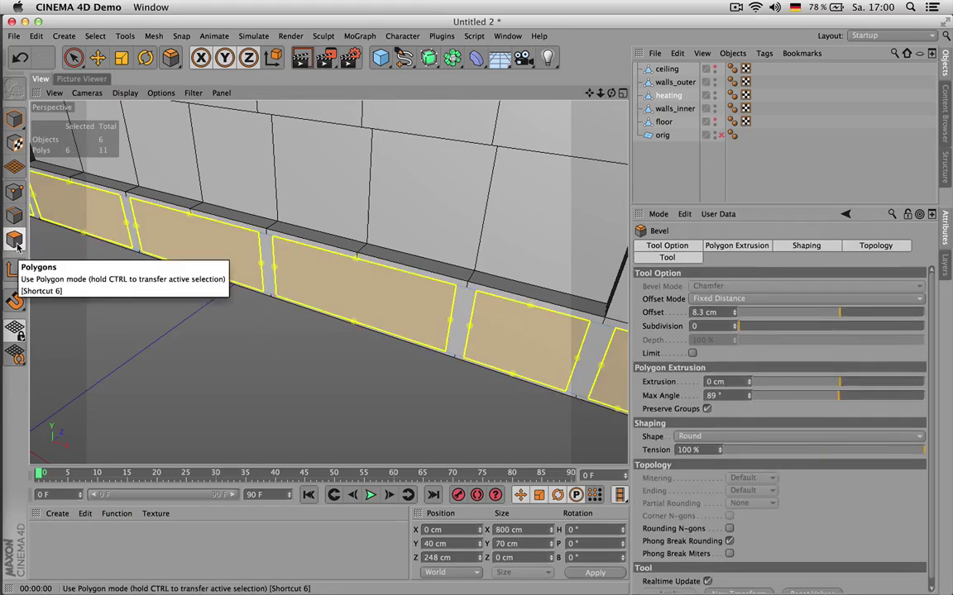
{"action": "left_click", "coordinate": [14, 216]}
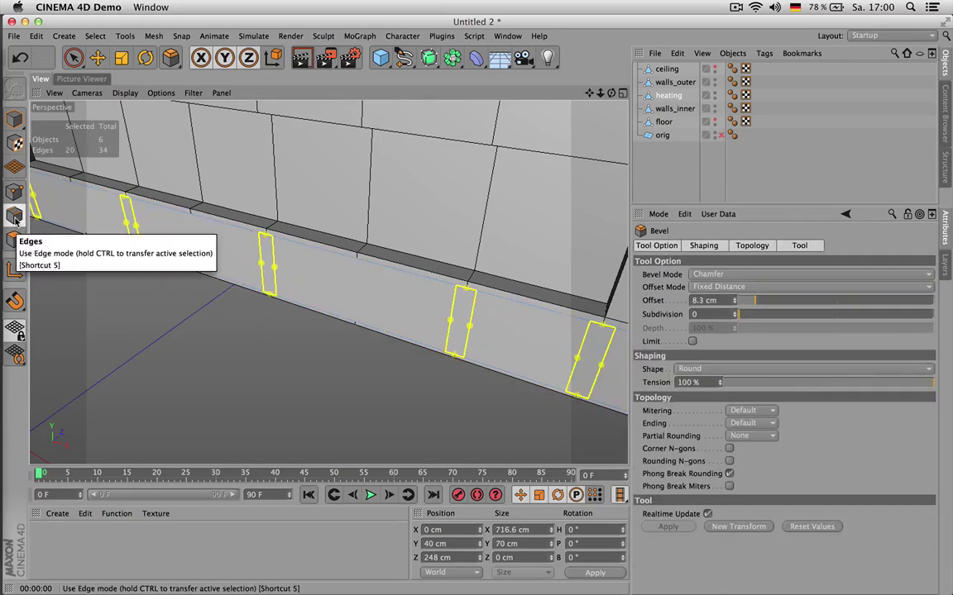
- Try a new Bevel transform with an offset of about 3 cm on the dividing edges, and undo the bevel
{"action": "left_click", "coordinate": [745, 525]}
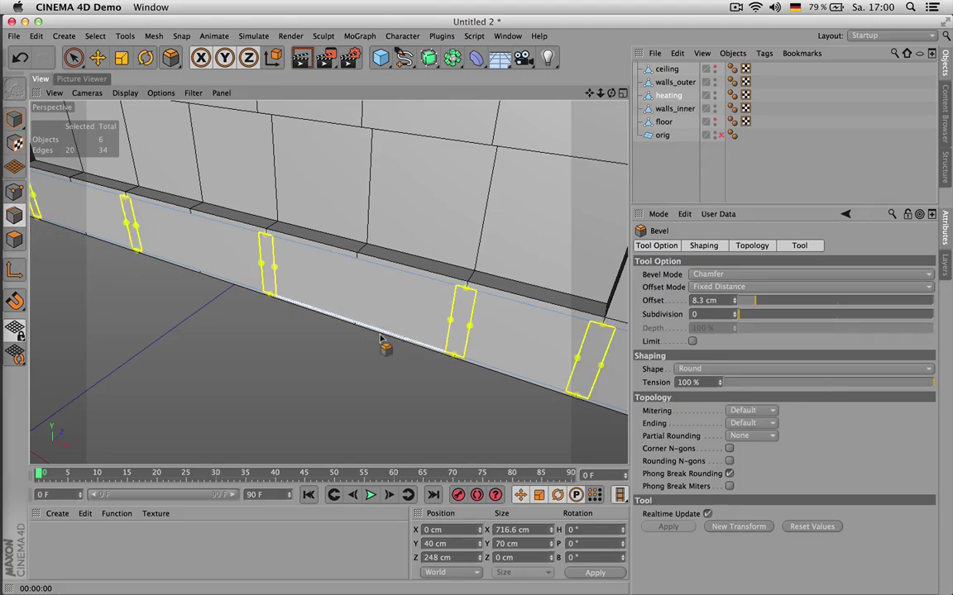
{"action": "left_click_drag", "start_coordinate": [265, 276], "coordinate": [266, 272]}
{"action": "key", "text": "super+z"}
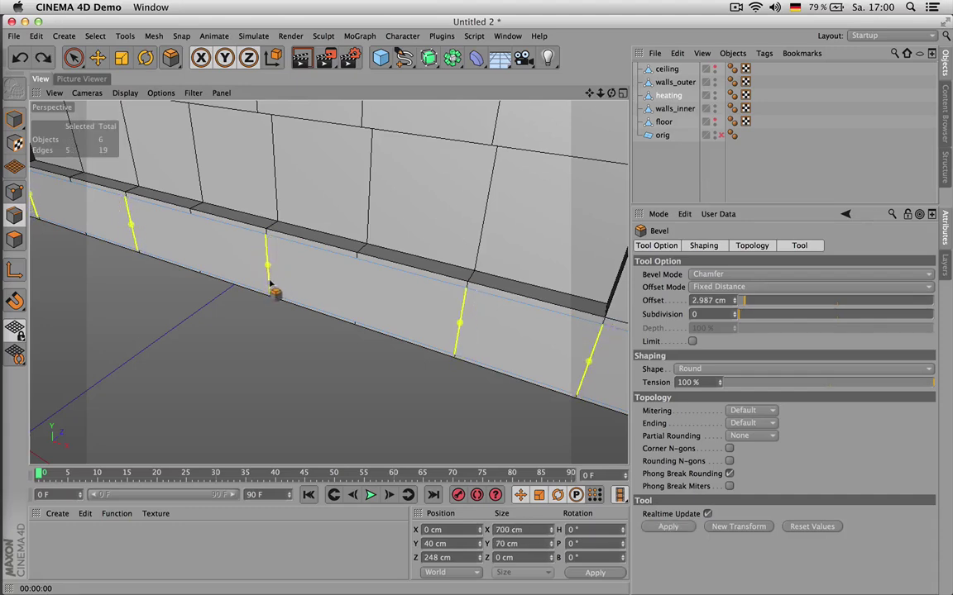
- Switch the heating object to polygon mode and clear its polygon selection
{"action": "left_click", "coordinate": [14, 239]}
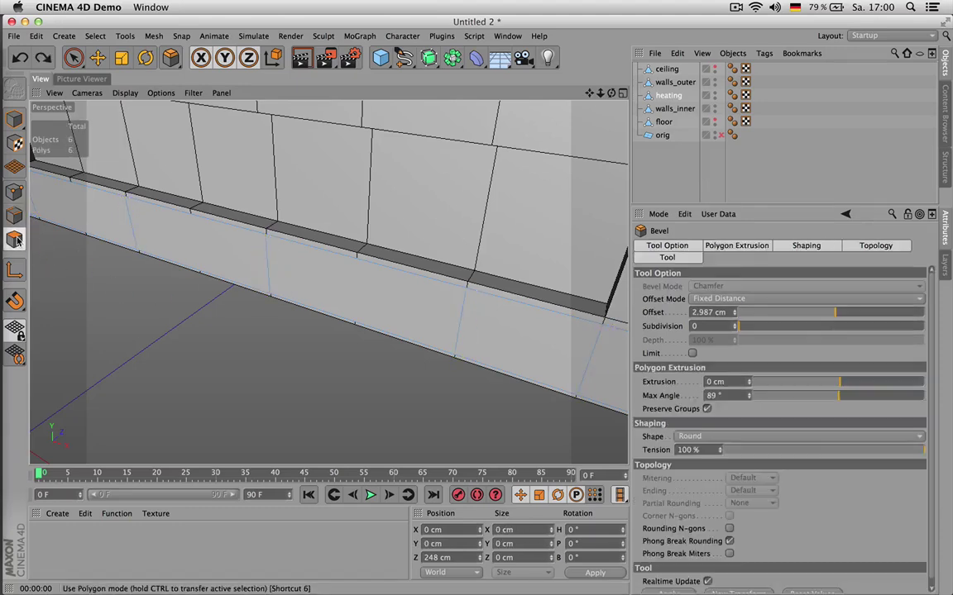
{"action": "left_click", "coordinate": [114, 253]}
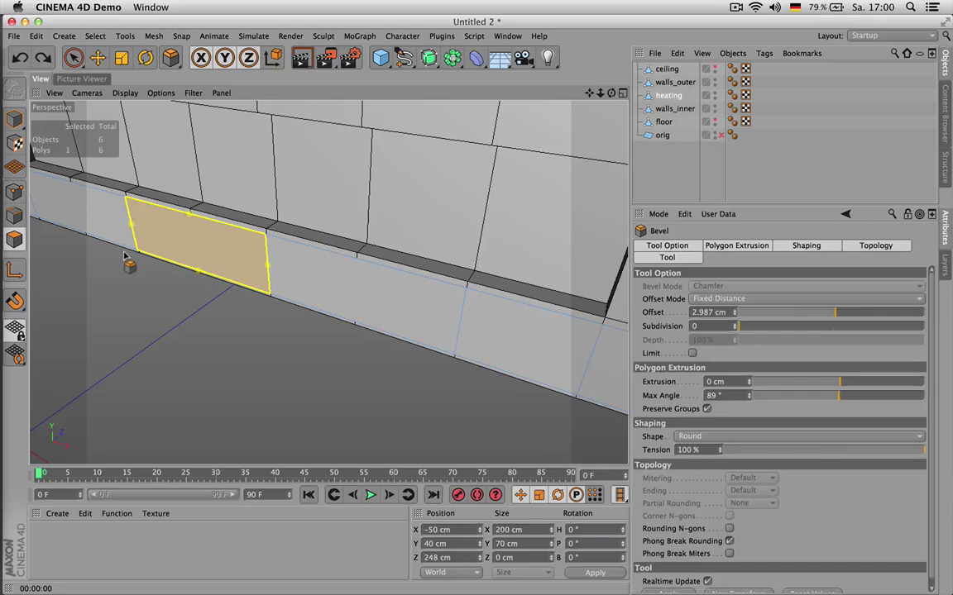
{"action": "left_click", "coordinate": [124, 255]}
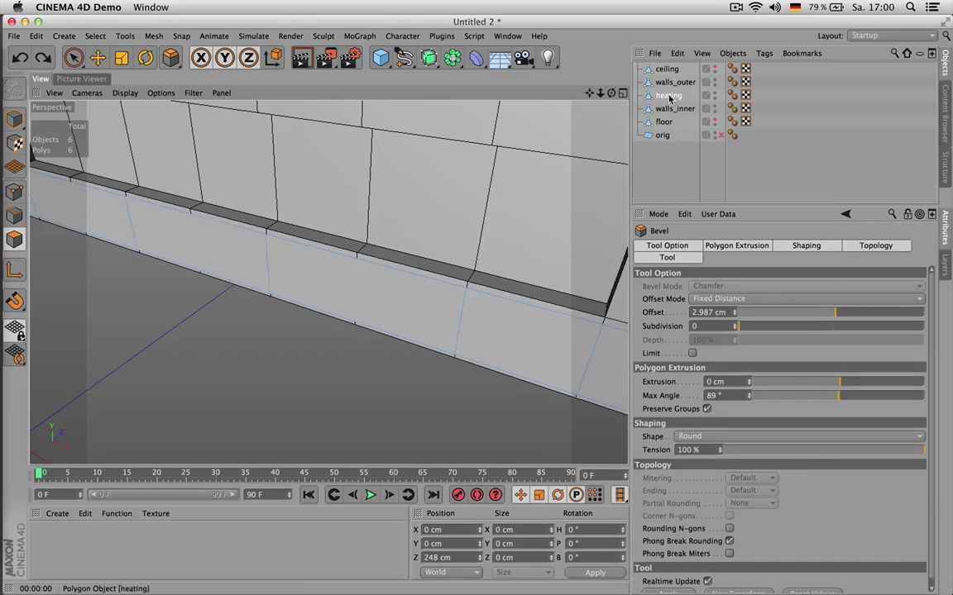
- Select the heating strip's five vertical dividing edges in edge mode with Live Selection
{"action": "left_click", "coordinate": [14, 215]}
{"action": "left_click", "coordinate": [14, 239]}
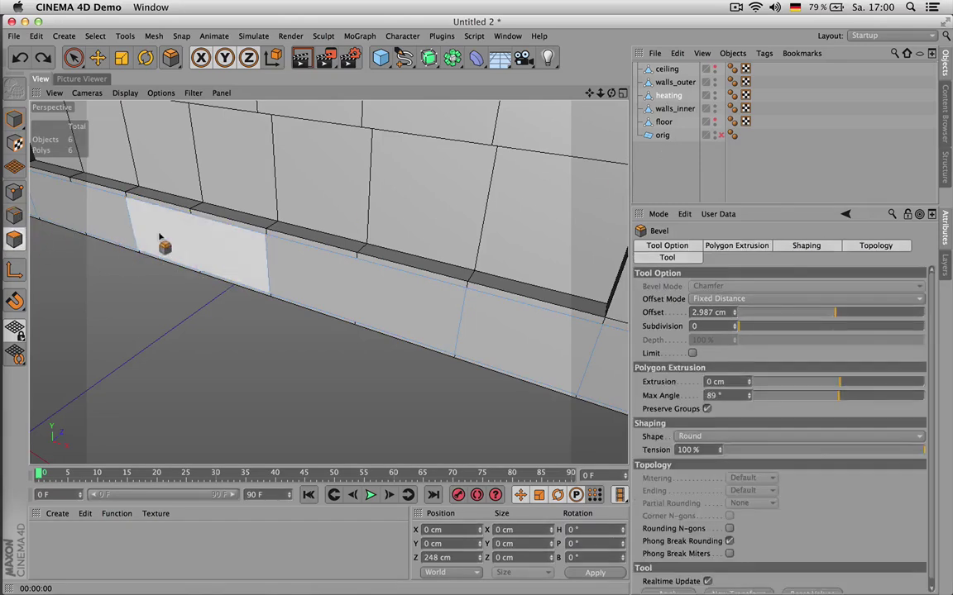
{"action": "key", "text": "space"}
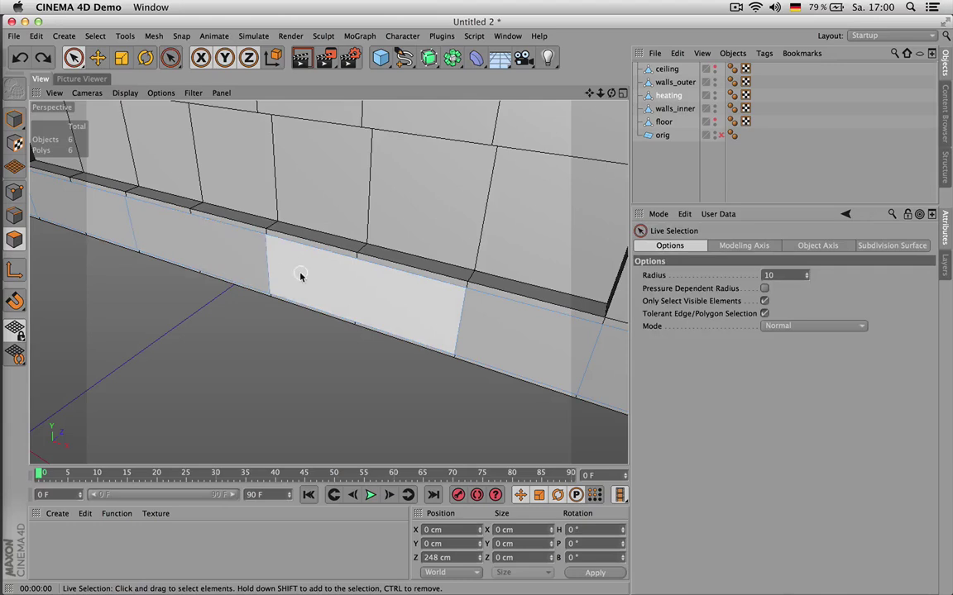
{"action": "key", "text": "Return"}
{"action": "key", "text": "Return"}
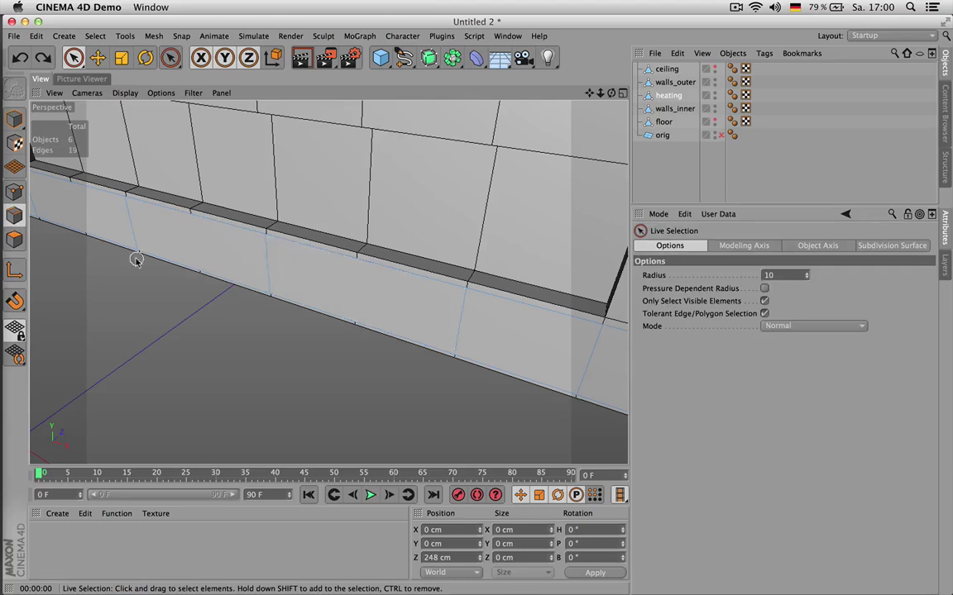
{"action": "scroll", "coordinate": [434, 234], "scroll_direction": "down", "scroll_amount": 3}
{"action": "left_click", "coordinate": [119, 203]}
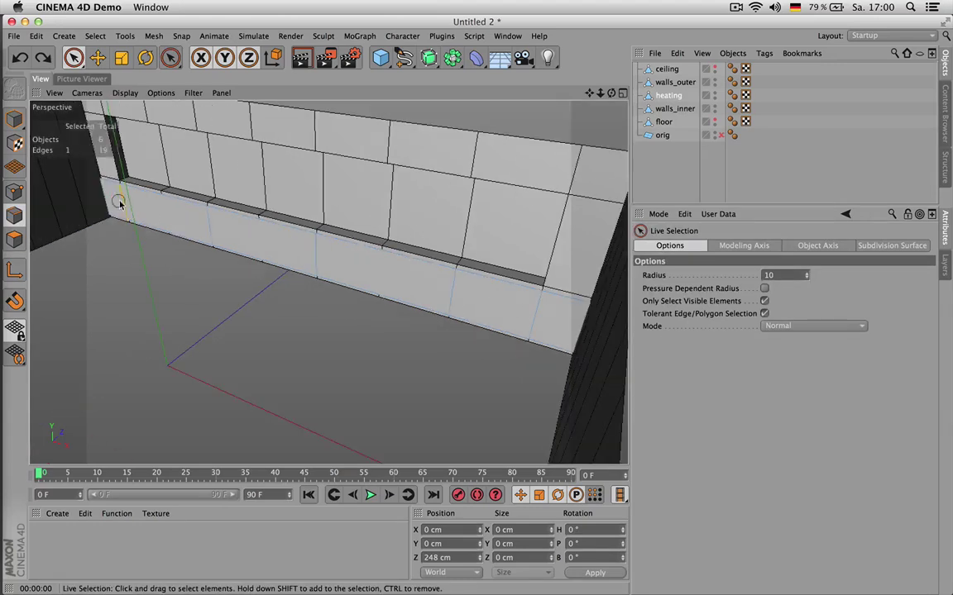
{"action": "left_click", "coordinate": [316, 257], "text": "shift"}
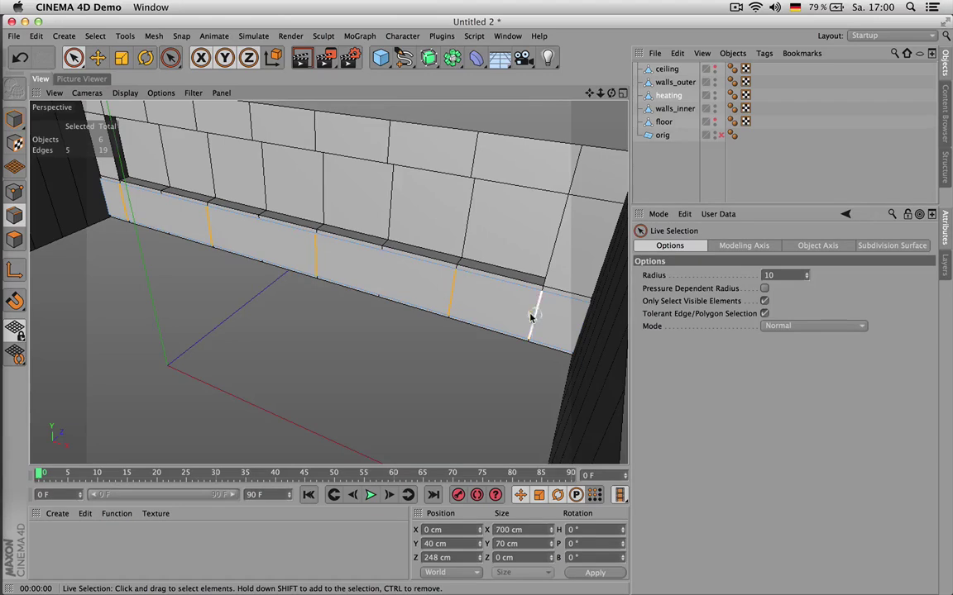
- Bevel the five selected dividing edges of the heating strip with an offset of 0.2 cm
{"action": "scroll", "coordinate": [457, 308], "scroll_direction": "up", "scroll_amount": 2}
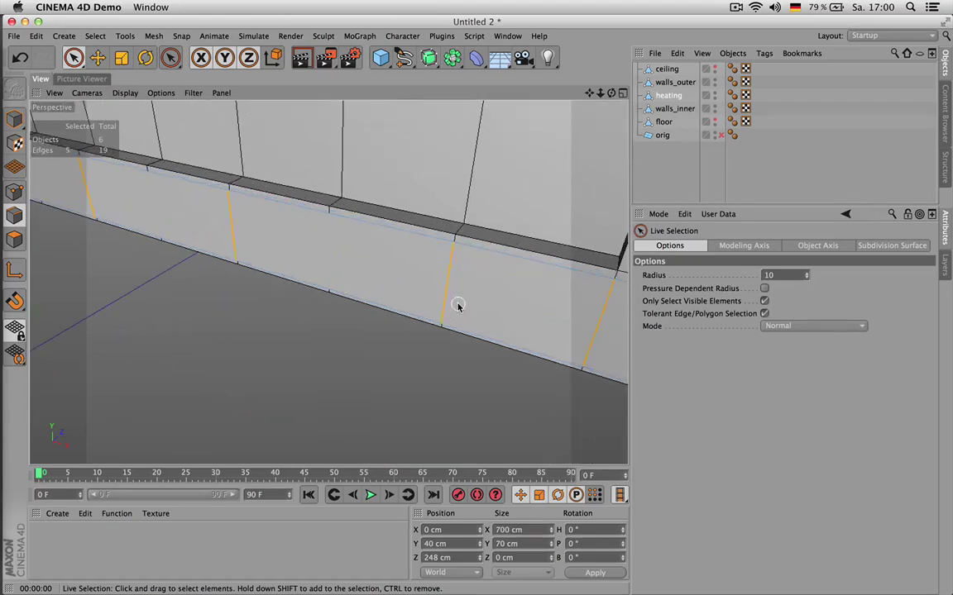
{"action": "key", "text": "m"}
{"action": "key", "text": "s"}
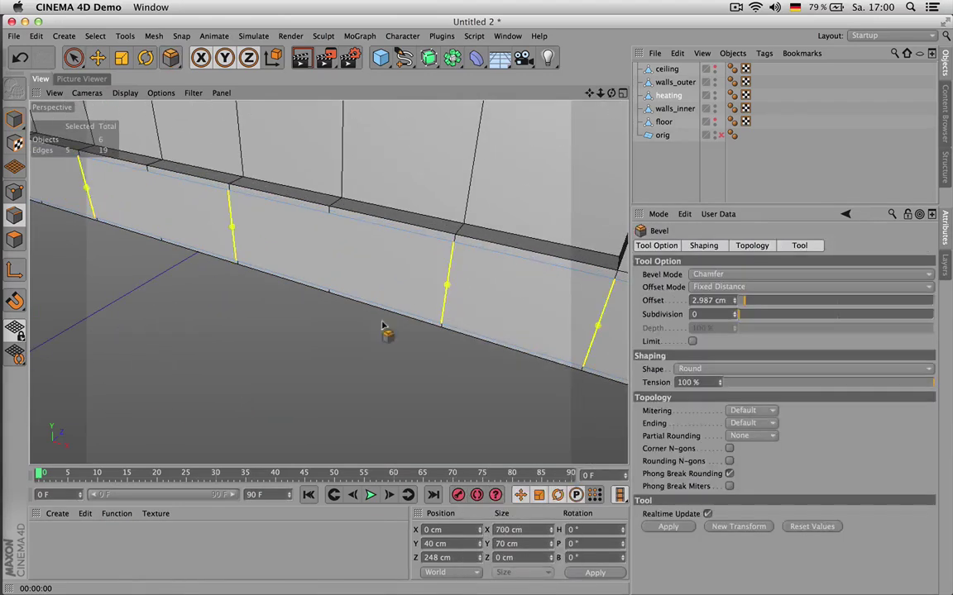
{"action": "left_click_drag", "start_coordinate": [338, 337], "coordinate": [335, 337]}
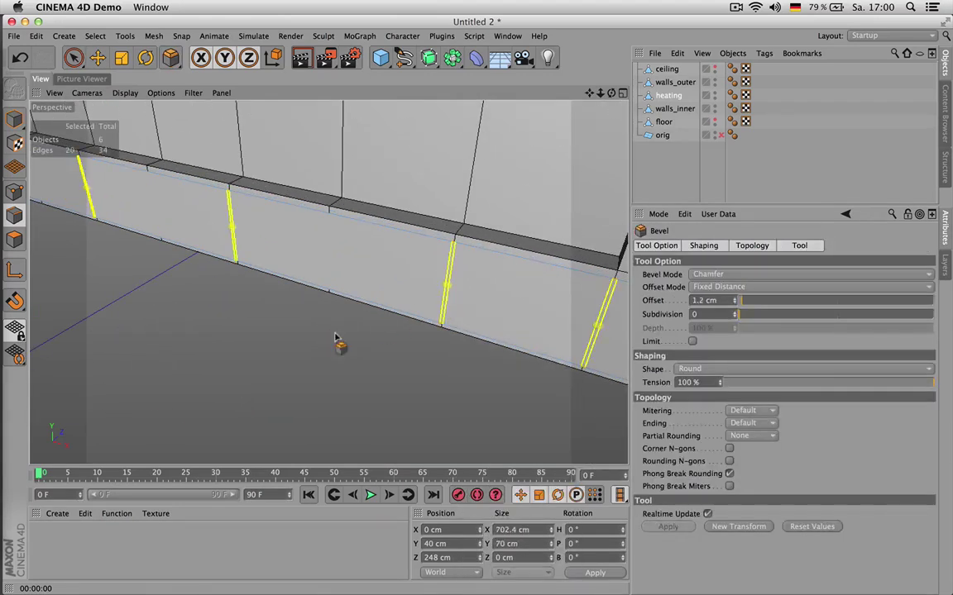
{"action": "left_click", "coordinate": [699, 300]}
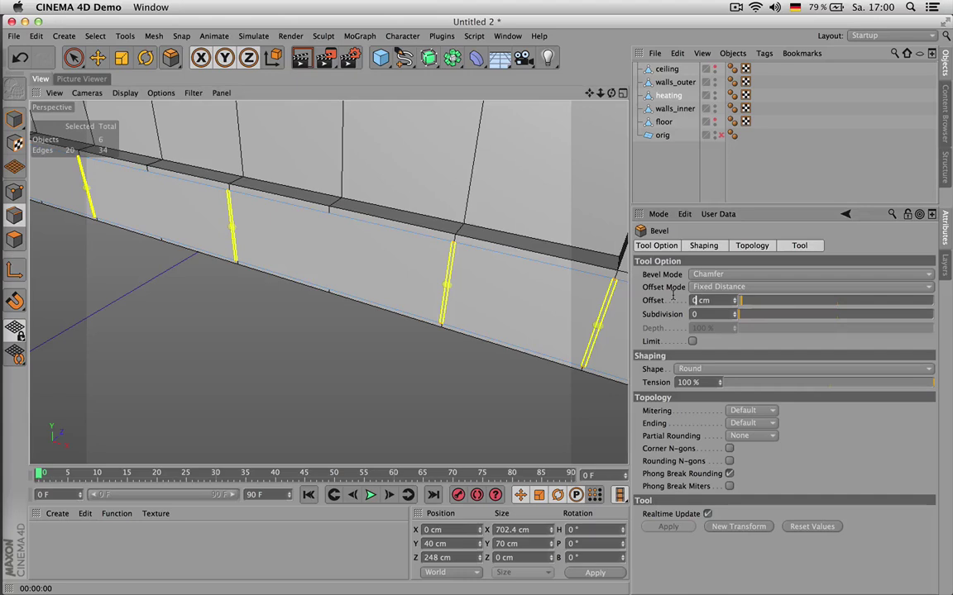
{"action": "key", "text": "Return"}
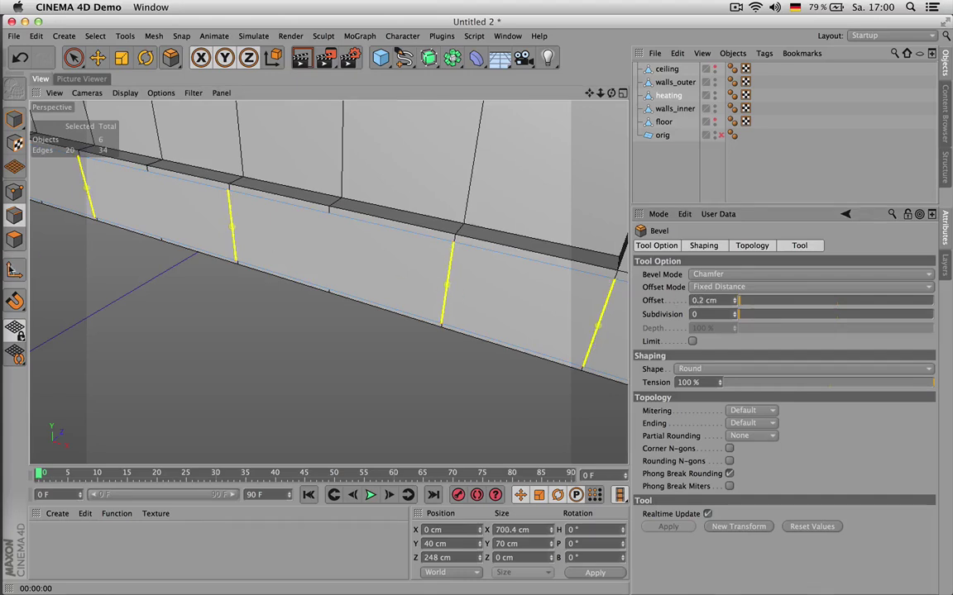
- Delete the five narrow gap polygons between the heating panels in polygon mode, and select the six remaining panels
{"action": "left_click", "coordinate": [13, 243]}
{"action": "scroll", "coordinate": [448, 263], "scroll_direction": "up", "scroll_amount": 5}
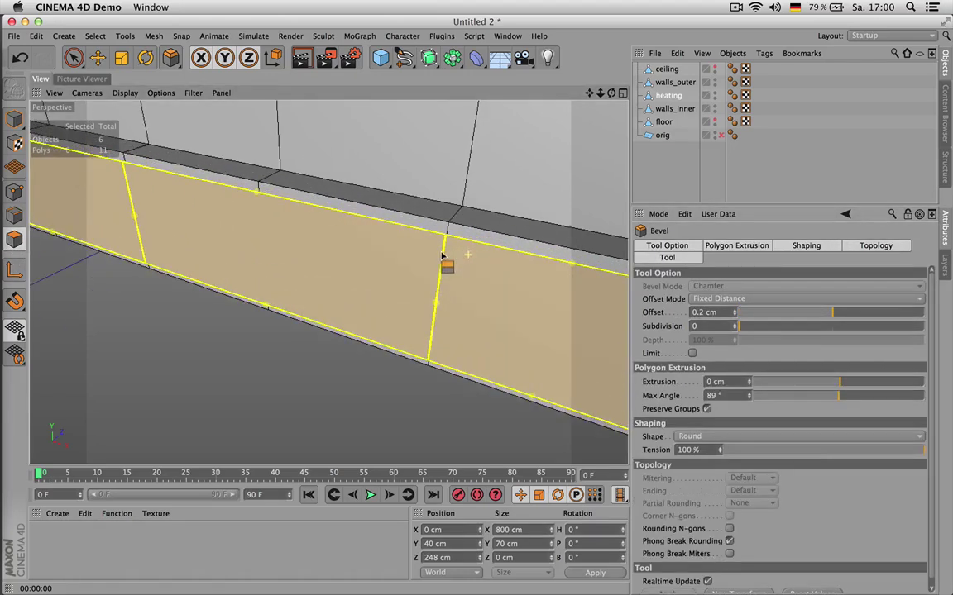
{"action": "scroll", "coordinate": [443, 246], "scroll_direction": "up", "scroll_amount": 5}
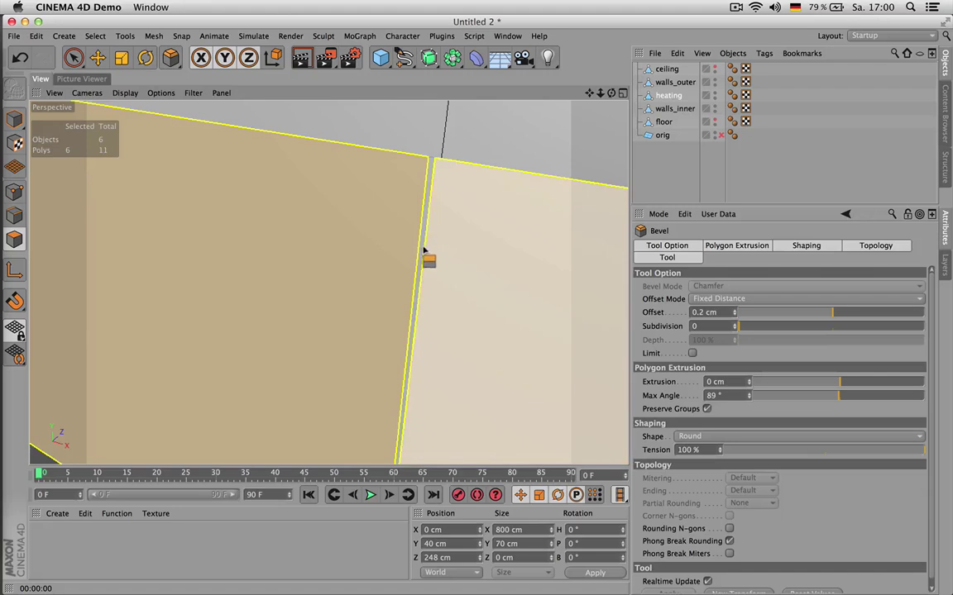
{"action": "left_click", "coordinate": [421, 250]}
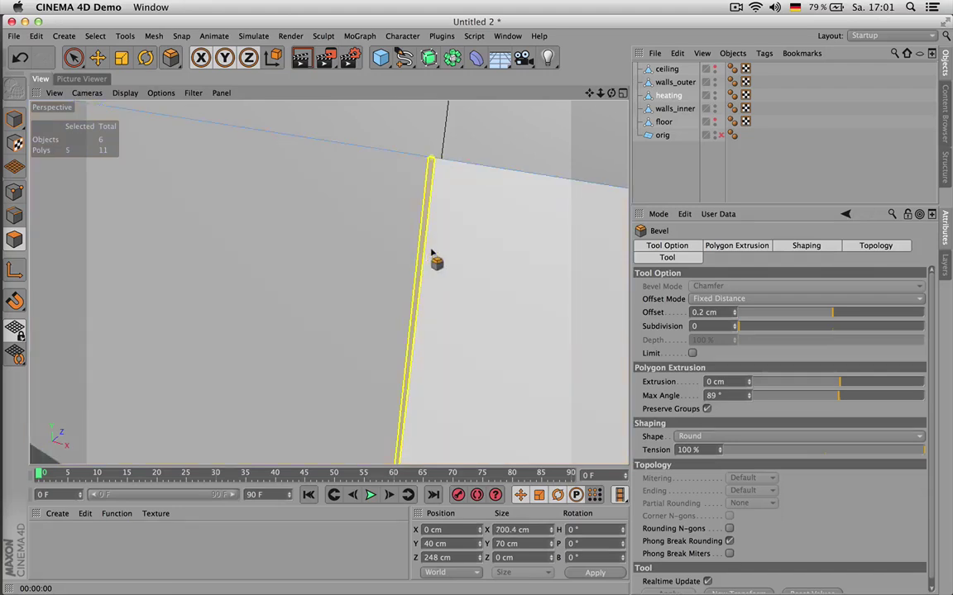
{"action": "scroll", "coordinate": [431, 253], "scroll_direction": "down", "scroll_amount": 10}
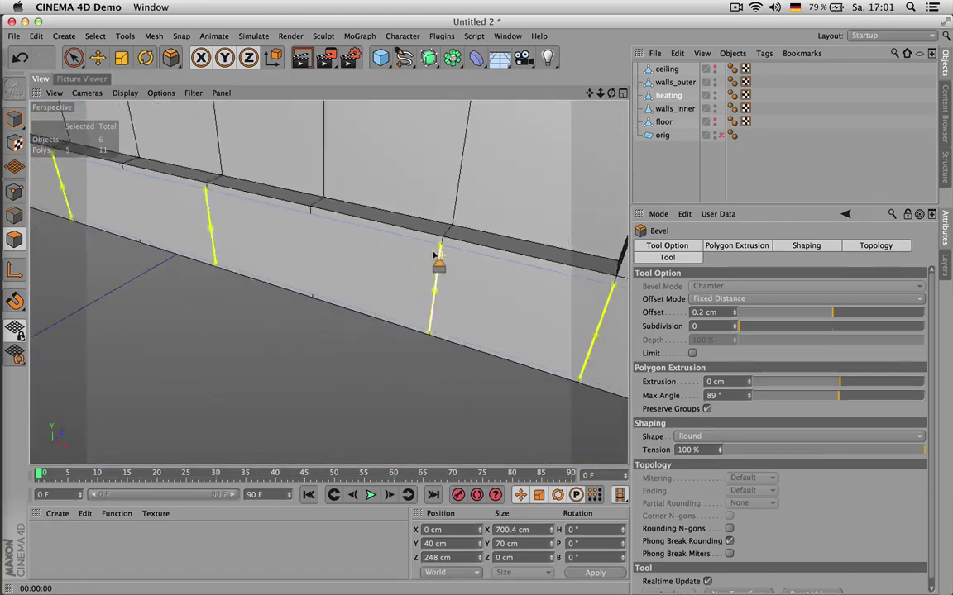
{"action": "scroll", "coordinate": [433, 255], "scroll_direction": "down", "scroll_amount": 2}
{"action": "left_click", "coordinate": [439, 267]}
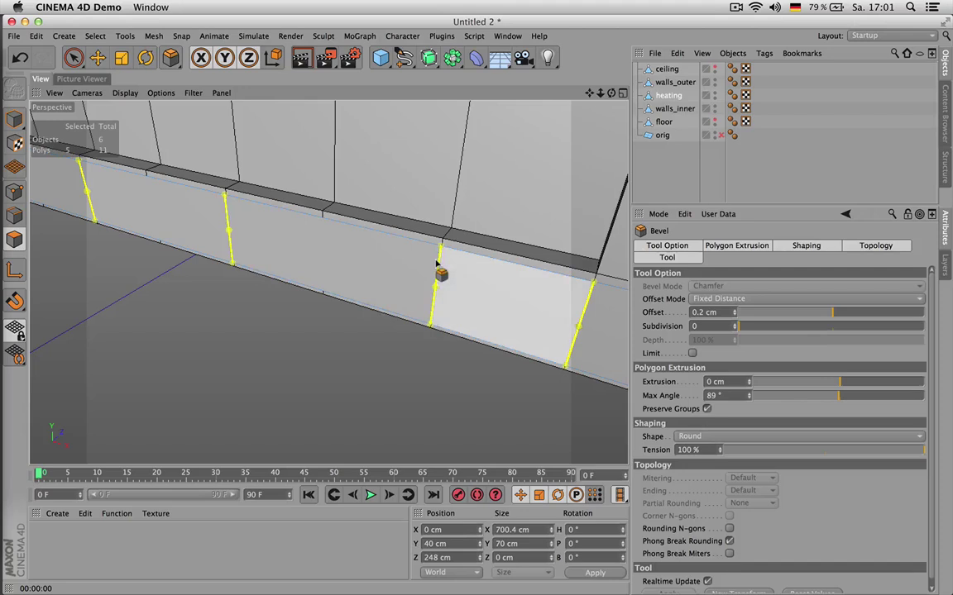
{"action": "key", "text": "u"}
{"action": "key", "text": "w"}
{"action": "scroll", "coordinate": [437, 279], "scroll_direction": "up", "scroll_amount": 2}
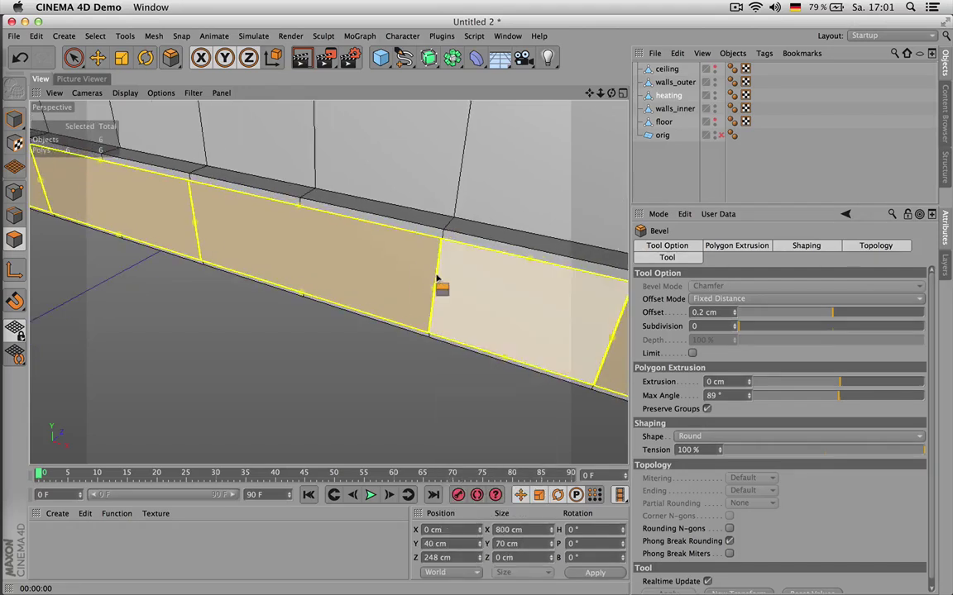
- Extrude the six selected heating panels into the room with an offset of about 14.1 cm
{"action": "scroll", "coordinate": [437, 278], "scroll_direction": "down", "scroll_amount": 2}
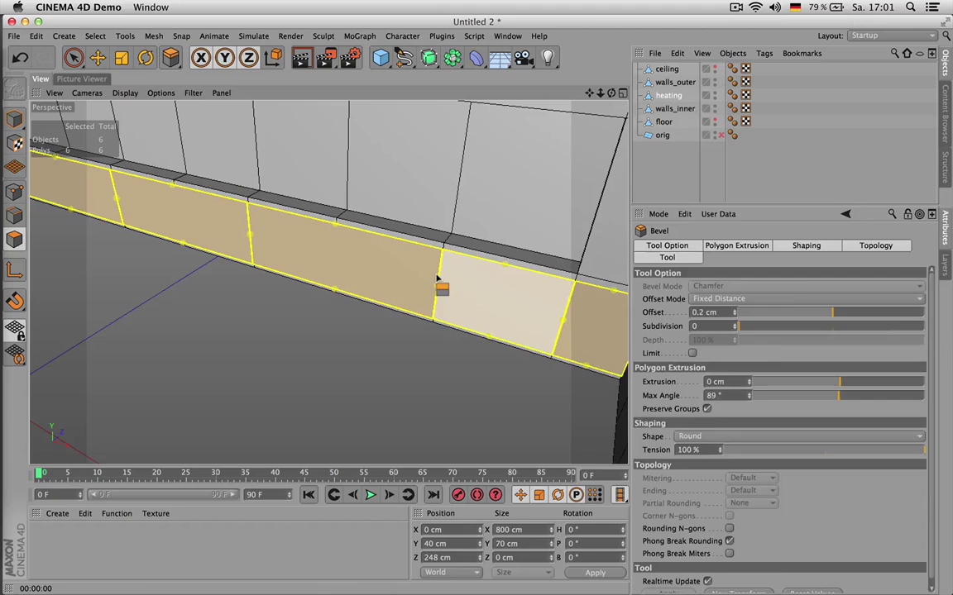
{"action": "key", "text": "d"}
{"action": "mouse_move", "coordinate": [323, 351]}
{"action": "left_mouse_down"}
{"action": "mouse_move", "coordinate": [366, 351]}
{"action": "mouse_move", "coordinate": [318, 351]}
{"action": "mouse_move", "coordinate": [335, 350]}
{"action": "left_mouse_up"}
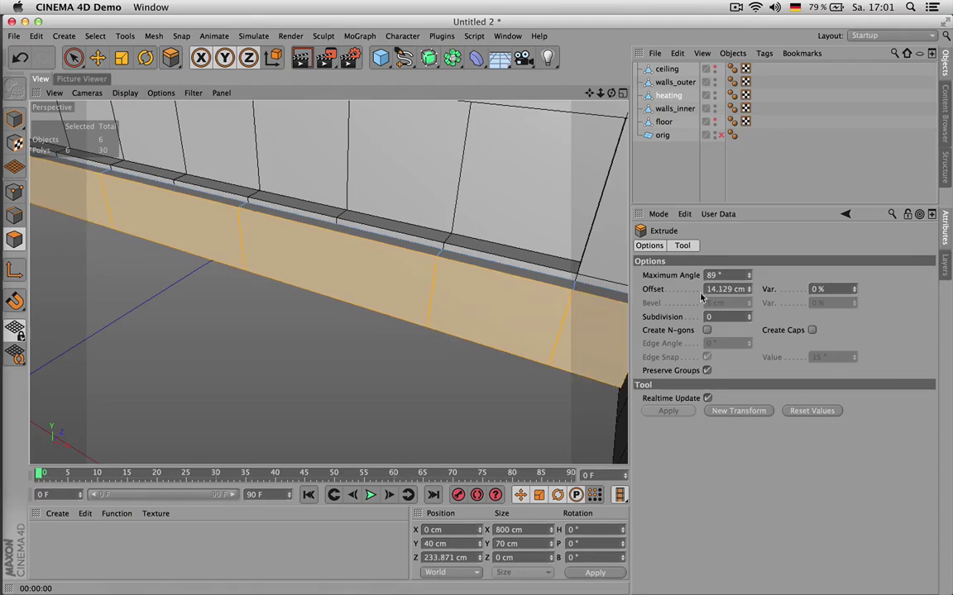
- Set the Extrude offset of the selected heating polygons to 14 cm and create caps, checking the result in wireframe display
{"action": "left_click_drag", "start_coordinate": [717, 290], "coordinate": [764, 291]}
{"action": "key", "text": "BackSpace"}
{"action": "key", "text": "Return"}
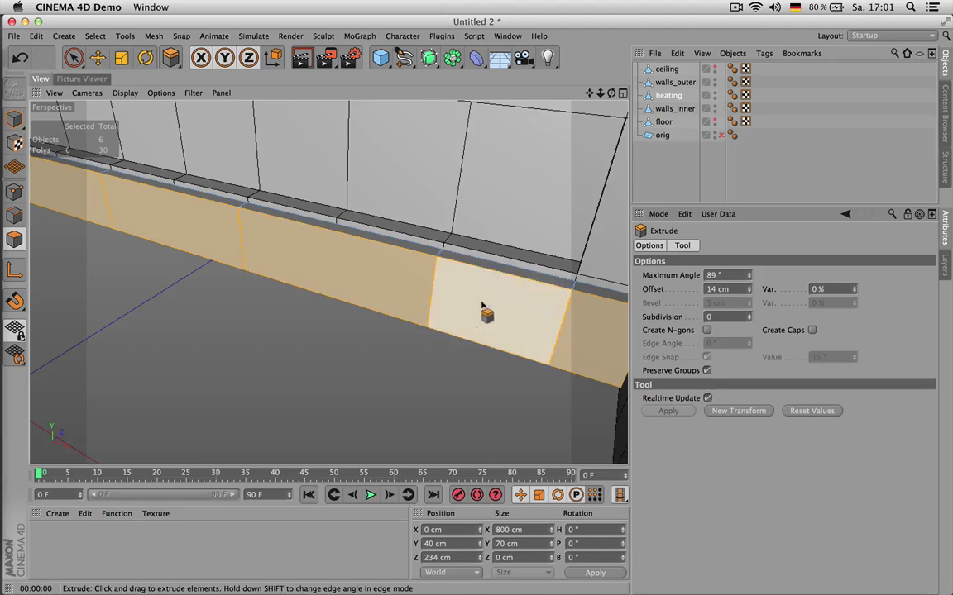
{"action": "key", "text": "n"}
{"action": "key", "text": "g"}
{"action": "left_click_drag", "start_coordinate": [611, 93], "coordinate": [554, 99]}
{"action": "left_click", "coordinate": [812, 330]}
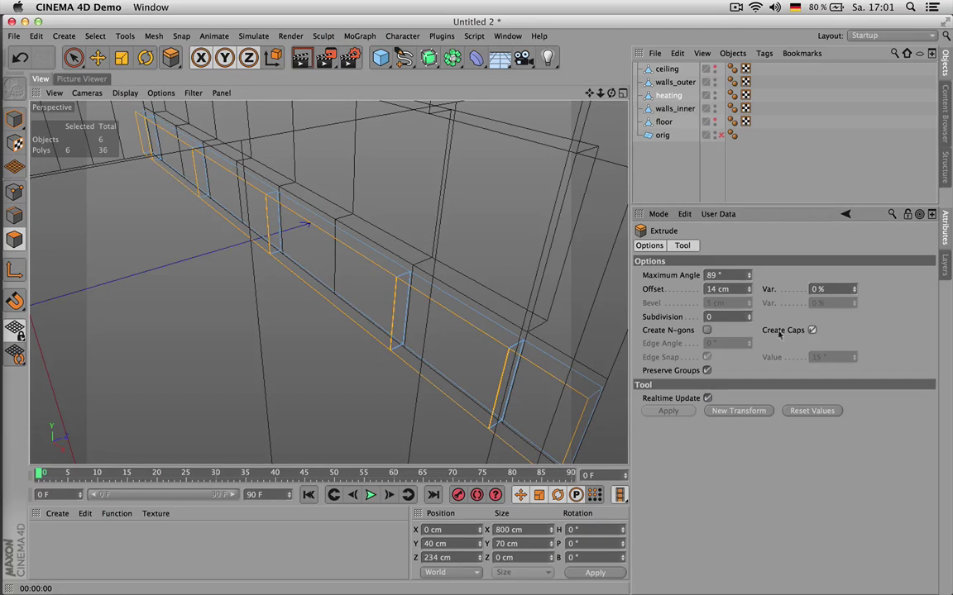
{"action": "key", "text": "n"}
{"action": "key", "text": "b"}
- Deselect the heating object and render the view to examine the gaps between the heating panels up close
{"action": "left_click_drag", "start_coordinate": [611, 95], "coordinate": [703, 97]}
{"action": "left_click_drag", "start_coordinate": [588, 95], "coordinate": [795, 94]}
{"action": "left_click_drag", "start_coordinate": [277, 277], "coordinate": [435, 268], "text": "alt"}
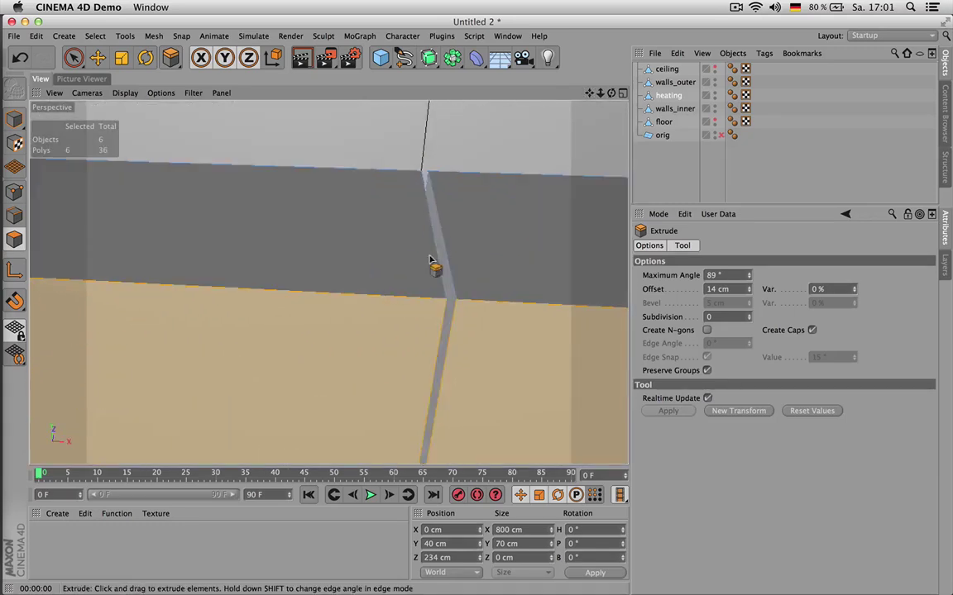
{"action": "left_click", "coordinate": [675, 172]}
{"action": "key", "text": "super+r"}
{"action": "left_click_drag", "start_coordinate": [446, 236], "coordinate": [409, 281]}
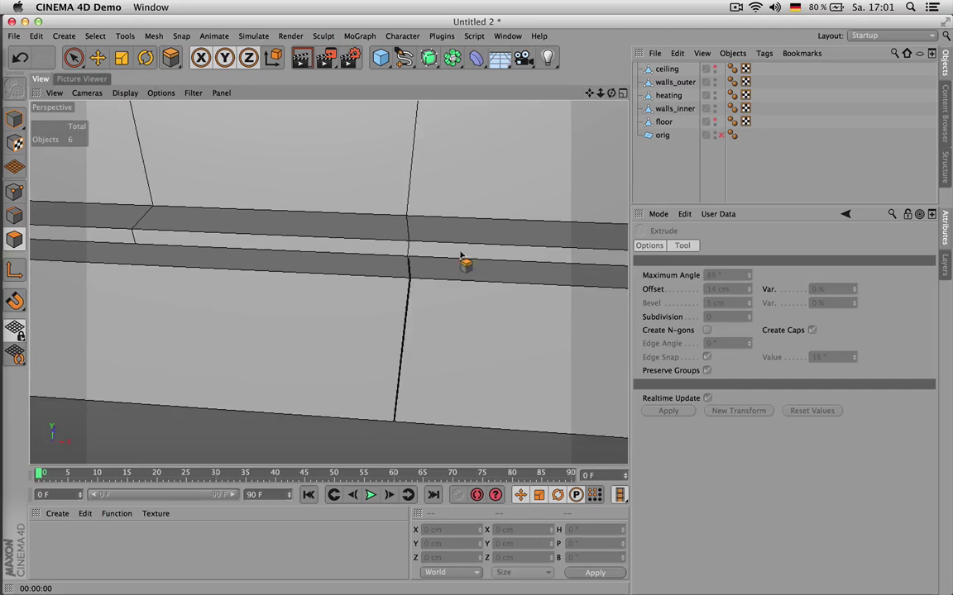
{"action": "scroll", "coordinate": [412, 288], "scroll_direction": "up", "scroll_amount": 5}
{"action": "scroll", "coordinate": [411, 263], "scroll_direction": "down", "scroll_amount": 2}
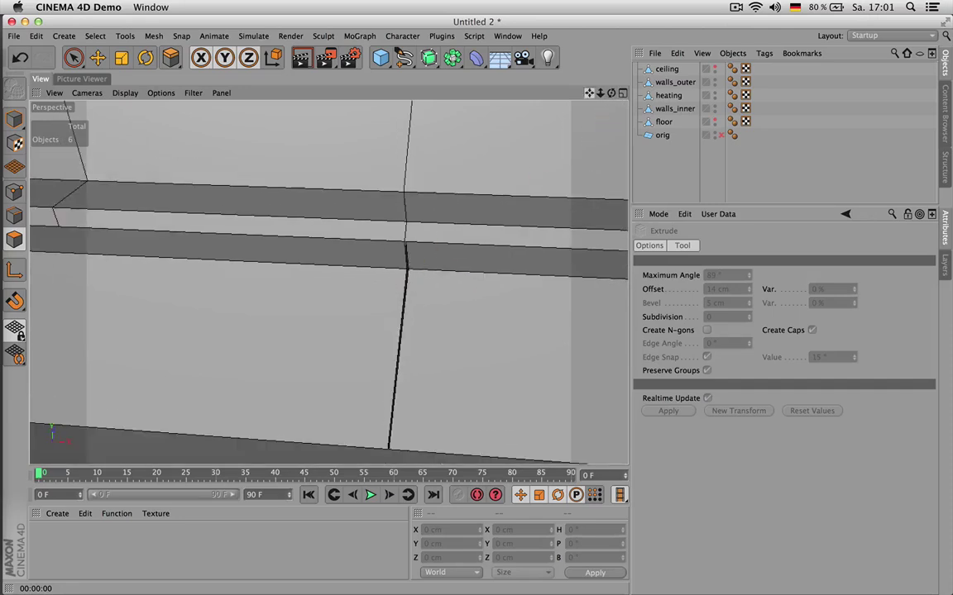
{"action": "scroll", "coordinate": [394, 227], "scroll_direction": "up", "scroll_amount": 5}
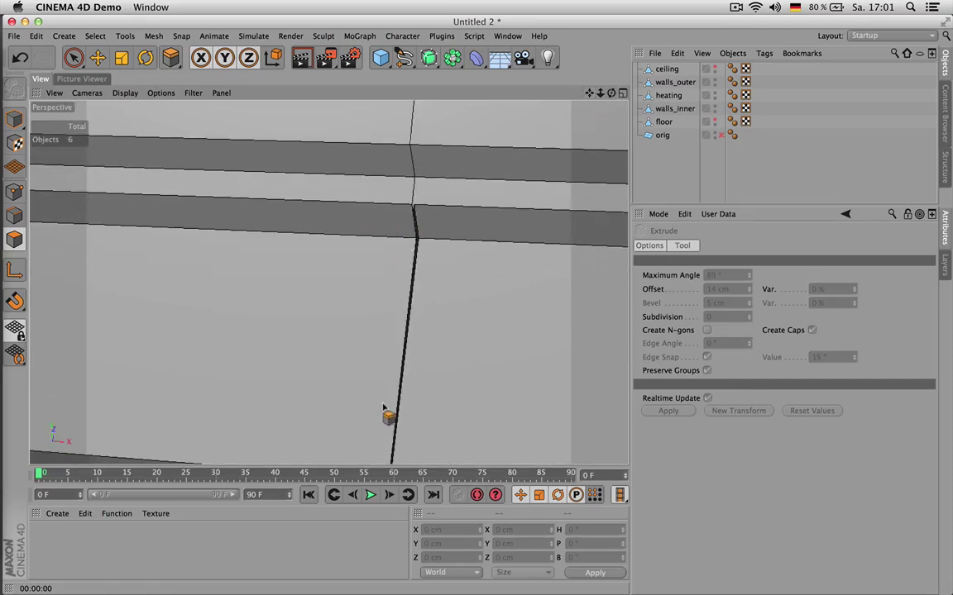
{"action": "scroll", "coordinate": [383, 408], "scroll_direction": "up", "scroll_amount": 3}
- Select the heating object and switch to model mode
{"action": "left_click", "coordinate": [668, 95]}
{"action": "left_click", "coordinate": [674, 82]}
{"action": "left_click", "coordinate": [668, 96]}
{"action": "left_click", "coordinate": [14, 118]}
- Examine the seams and edges of the heating panels along the wall from several distances
{"action": "scroll", "coordinate": [430, 288], "scroll_direction": "down", "scroll_amount": 3}
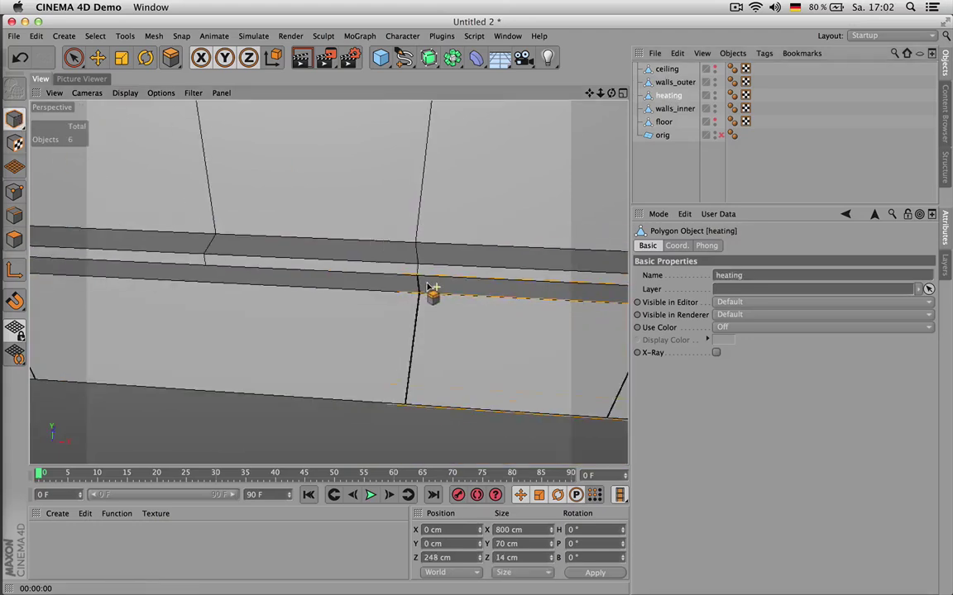
{"action": "scroll", "coordinate": [455, 228], "scroll_direction": "down", "scroll_amount": 3}
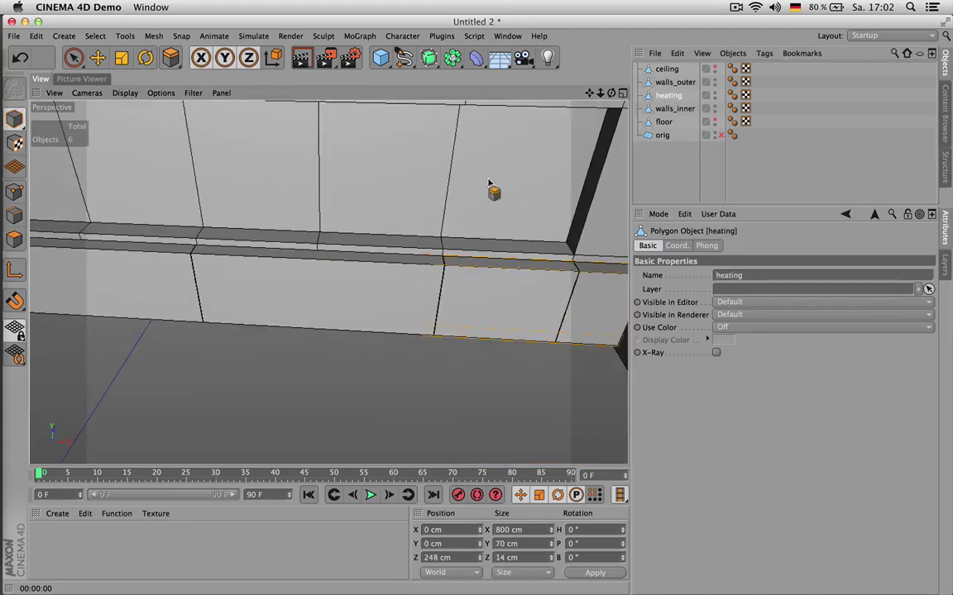
{"action": "mouse_move", "coordinate": [589, 95]}
{"action": "left_mouse_down"}
{"action": "mouse_move", "coordinate": [564, 94]}
{"action": "mouse_move", "coordinate": [571, 94]}
{"action": "left_mouse_up"}
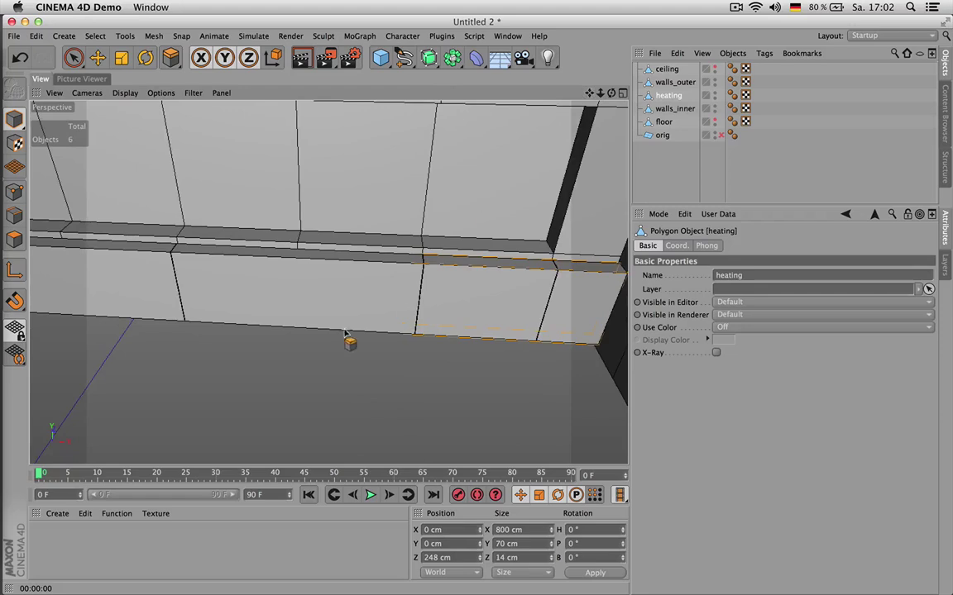
{"action": "scroll", "coordinate": [394, 290], "scroll_direction": "up", "scroll_amount": 2}
{"action": "scroll", "coordinate": [398, 288], "scroll_direction": "down", "scroll_amount": 2}
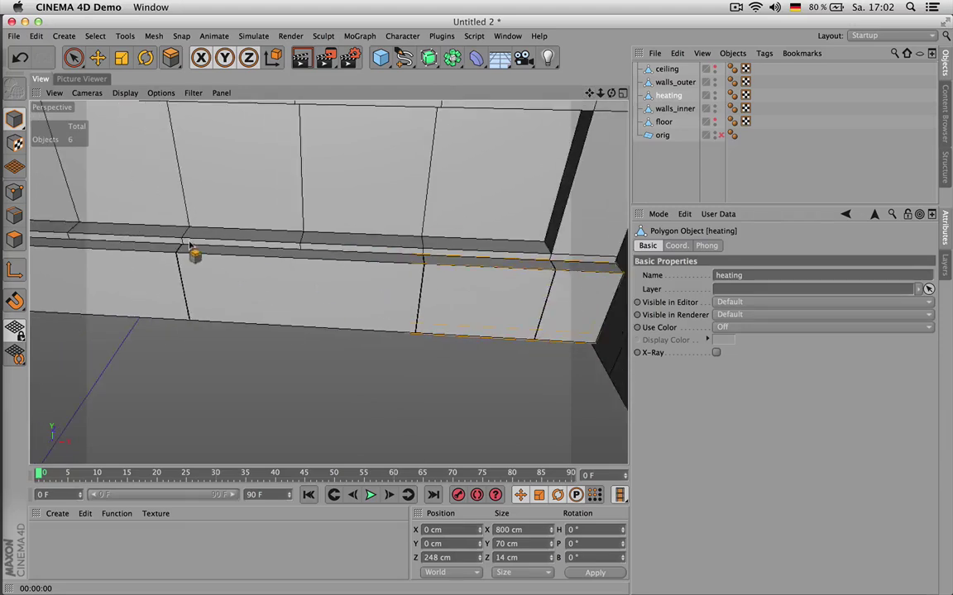
{"action": "scroll", "coordinate": [564, 287], "scroll_direction": "up", "scroll_amount": 2}
{"action": "scroll", "coordinate": [510, 309], "scroll_direction": "up", "scroll_amount": 1}
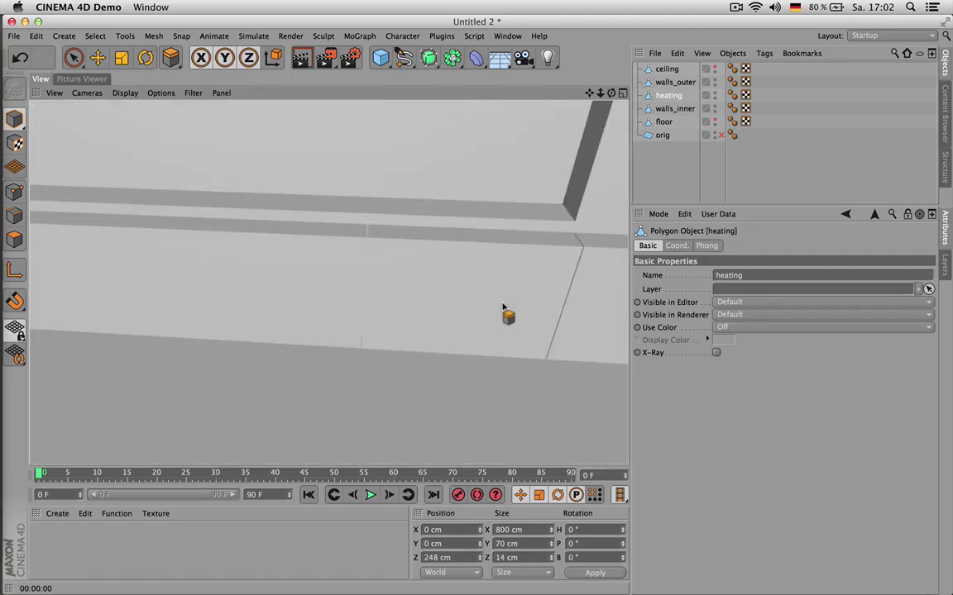
{"action": "scroll", "coordinate": [509, 300], "scroll_direction": "down", "scroll_amount": 3}
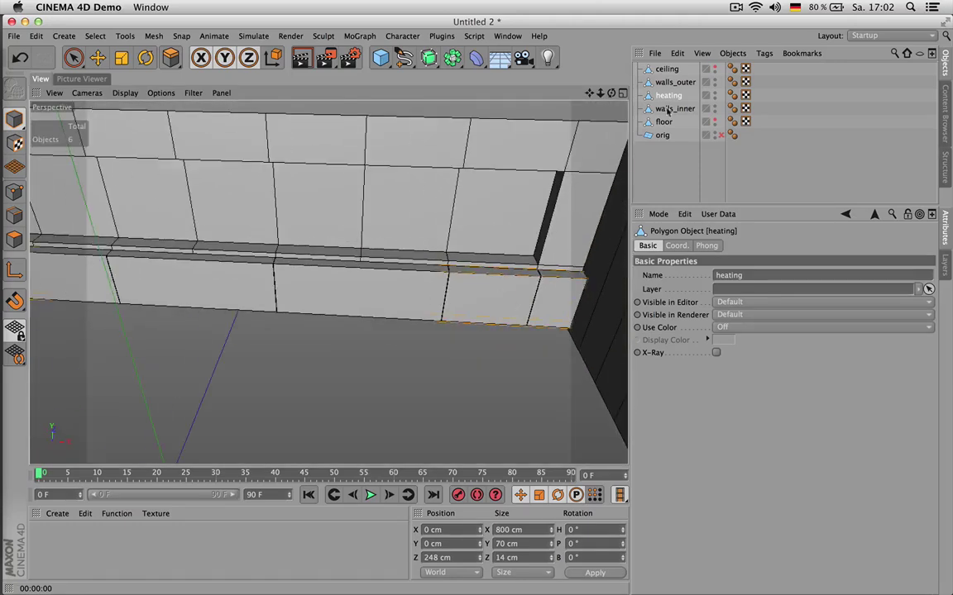
- Show the ceiling in the viewport and hide it again to compare the view into the room
{"action": "left_click", "coordinate": [716, 69]}
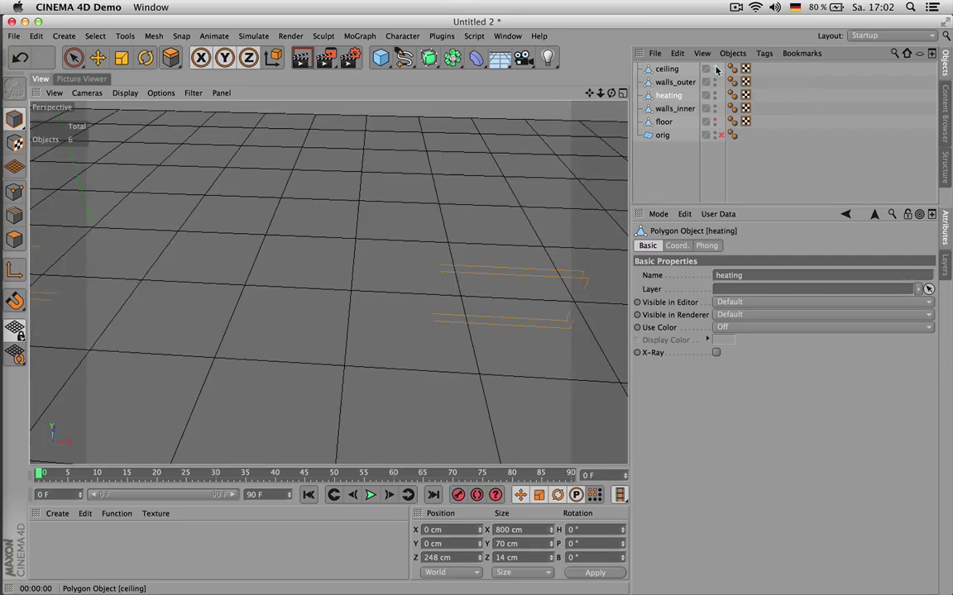
{"action": "left_click", "coordinate": [716, 69]}
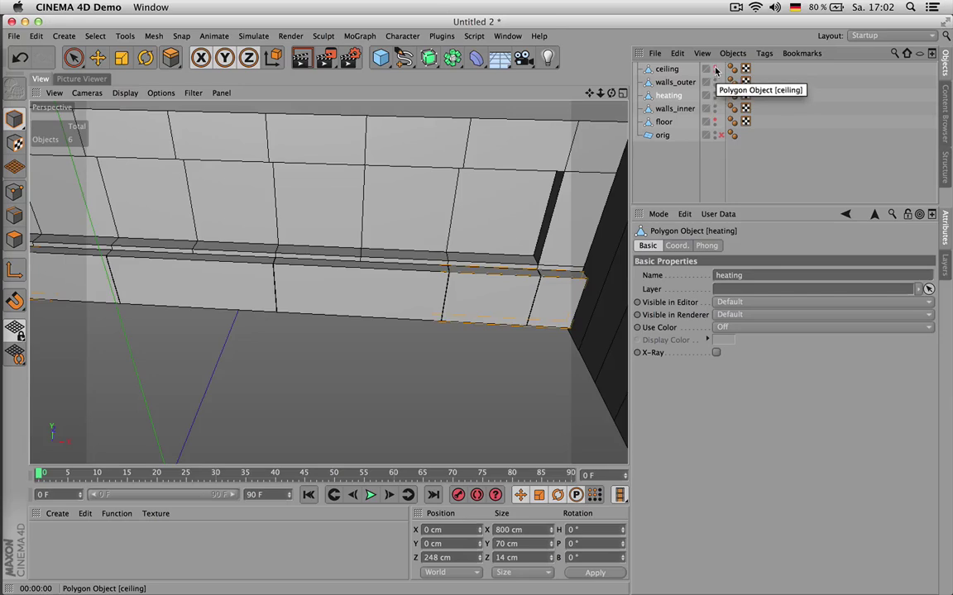
{"action": "left_click", "coordinate": [715, 69]}
{"action": "left_click", "coordinate": [715, 68]}
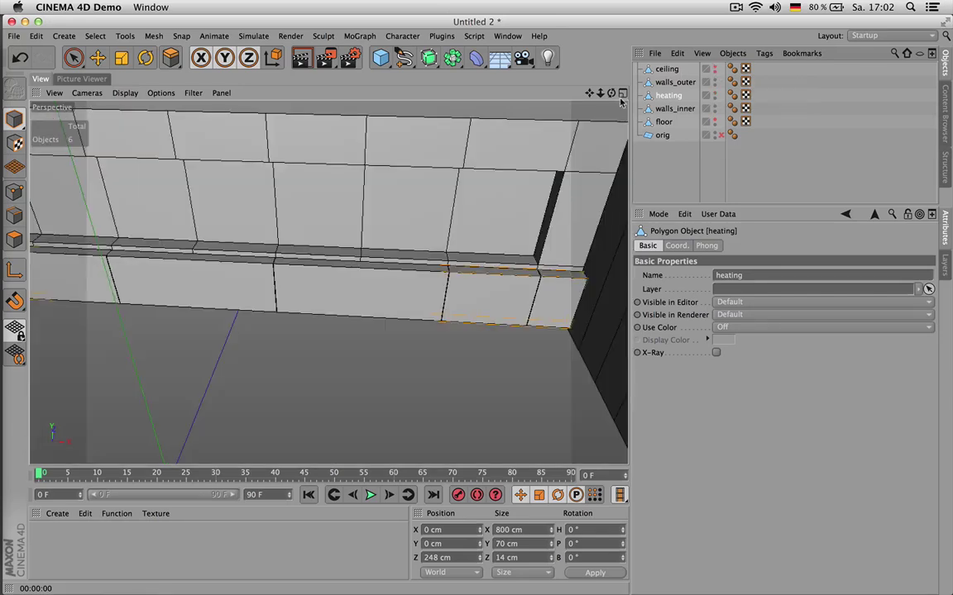
- Select all edges of the heating object in edge mode
{"action": "left_click_drag", "start_coordinate": [612, 95], "coordinate": [653, 94]}
{"action": "left_click_drag", "start_coordinate": [589, 94], "coordinate": [541, 92]}
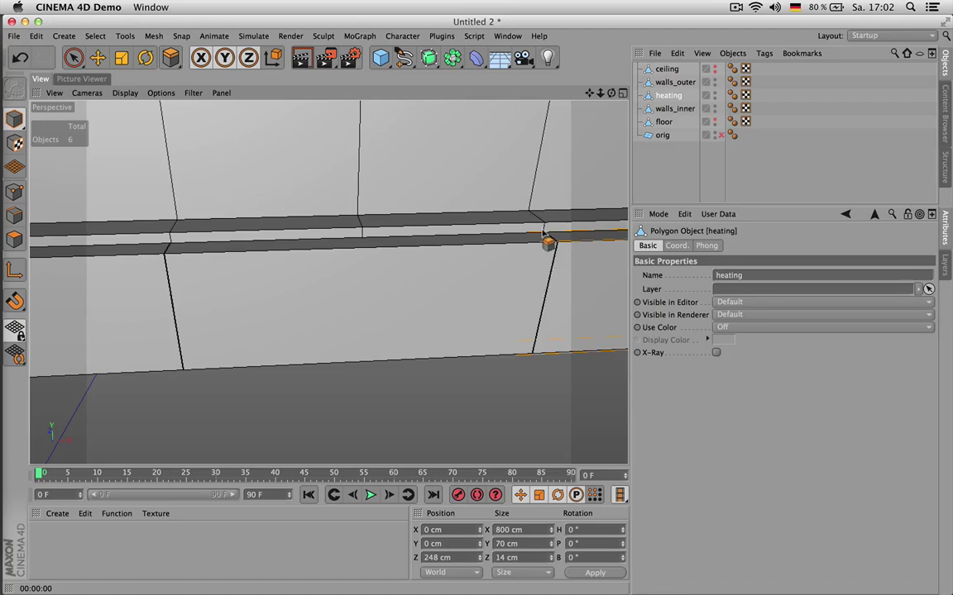
{"action": "left_click", "coordinate": [662, 109]}
{"action": "left_click", "coordinate": [664, 96]}
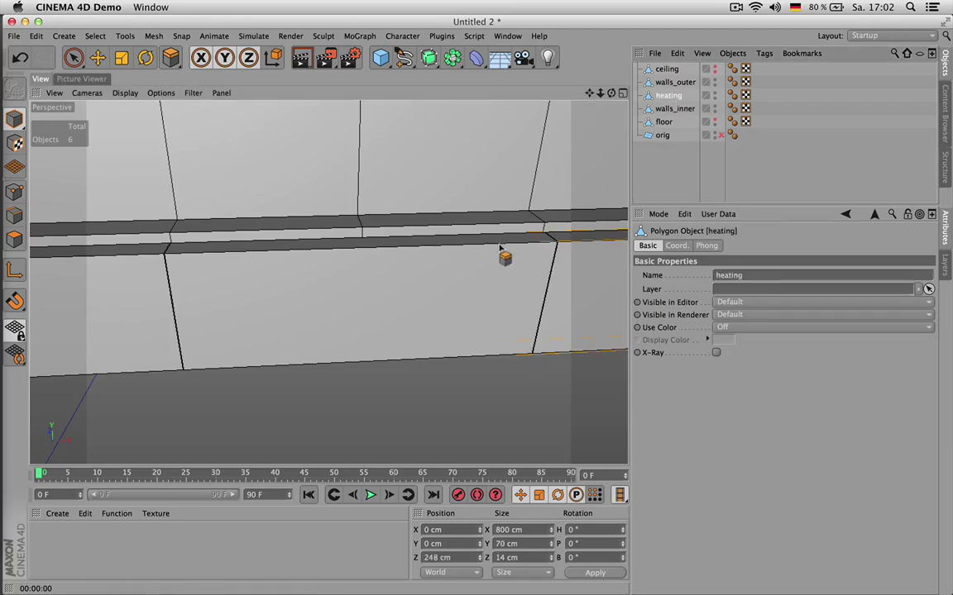
{"action": "key", "text": "Return"}
{"action": "key", "text": "super+a"}
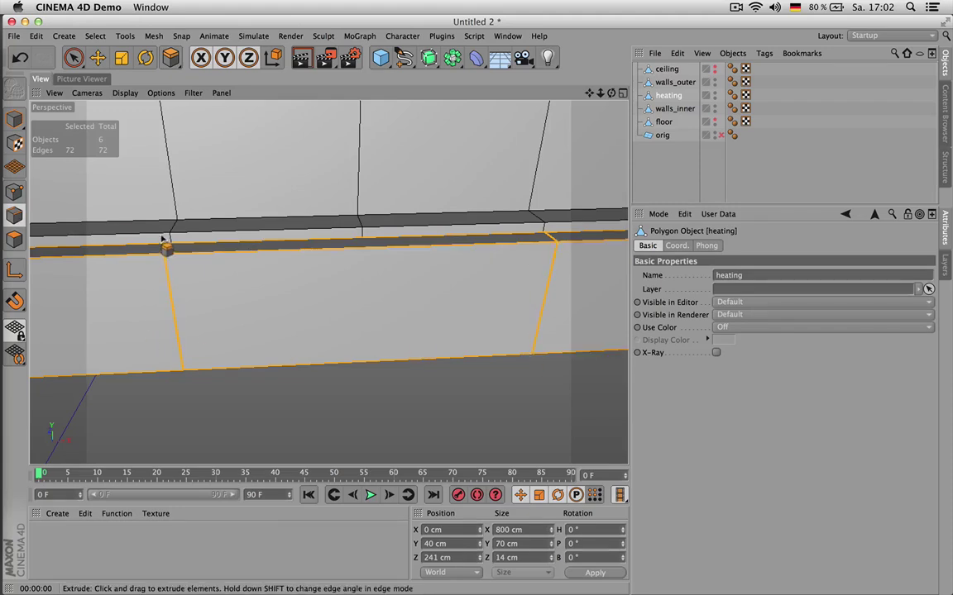
- Bevel the selected heating edges in Chamfer mode with a fixed offset of 0.1 cm
{"action": "key", "text": "m"}
{"action": "key", "text": "s"}
{"action": "scroll", "coordinate": [567, 194], "scroll_direction": "up", "scroll_amount": 5}
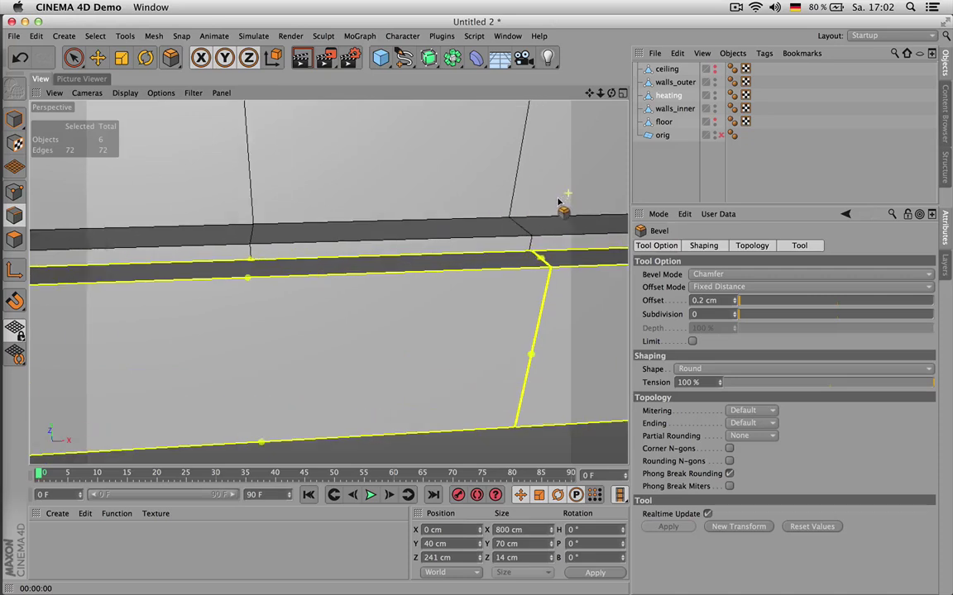
{"action": "scroll", "coordinate": [536, 266], "scroll_direction": "up", "scroll_amount": 10}
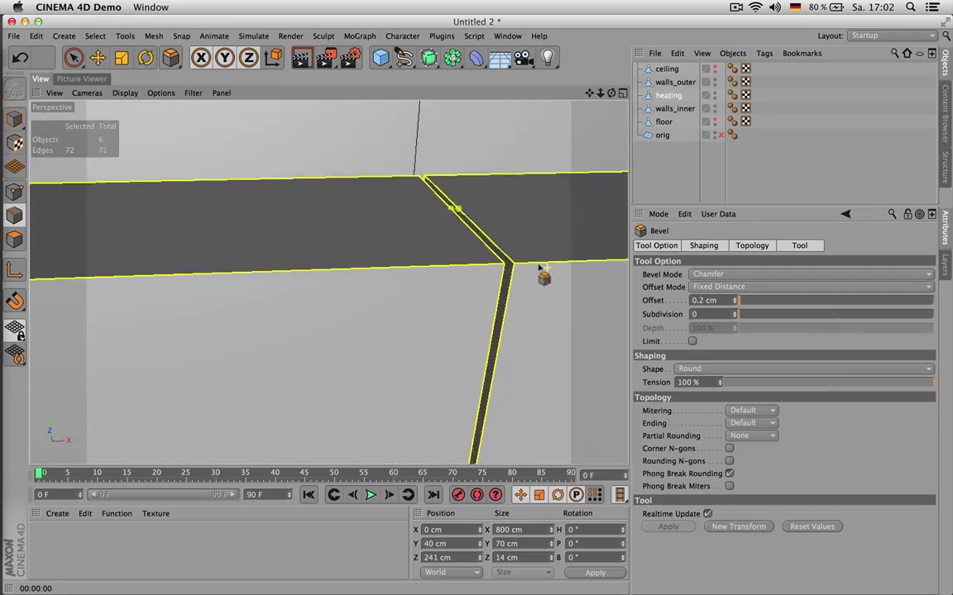
{"action": "scroll", "coordinate": [537, 265], "scroll_direction": "up", "scroll_amount": 2}
{"action": "left_click_drag", "start_coordinate": [500, 219], "coordinate": [509, 218]}
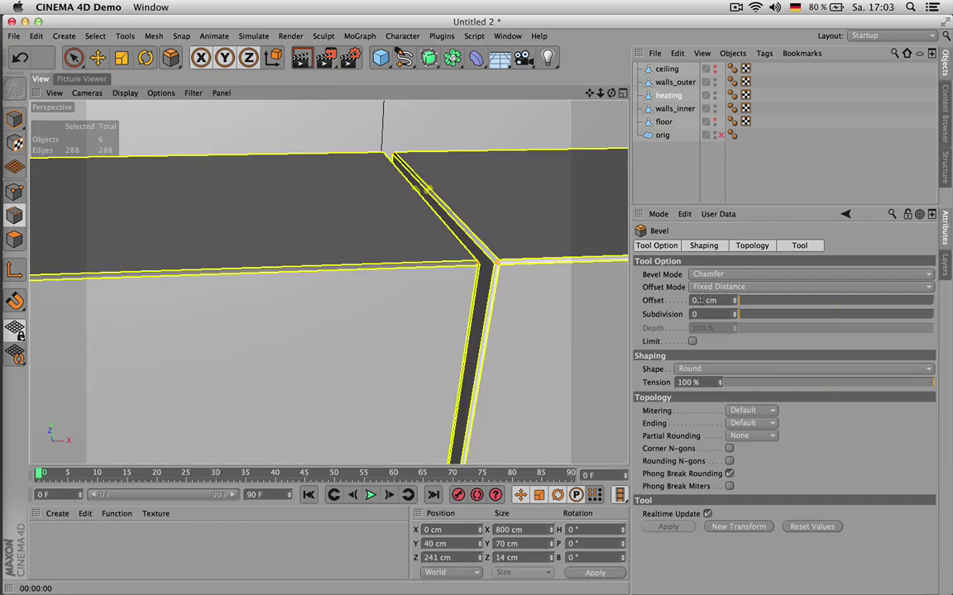
{"action": "scroll", "coordinate": [487, 250], "scroll_direction": "down", "scroll_amount": 6}
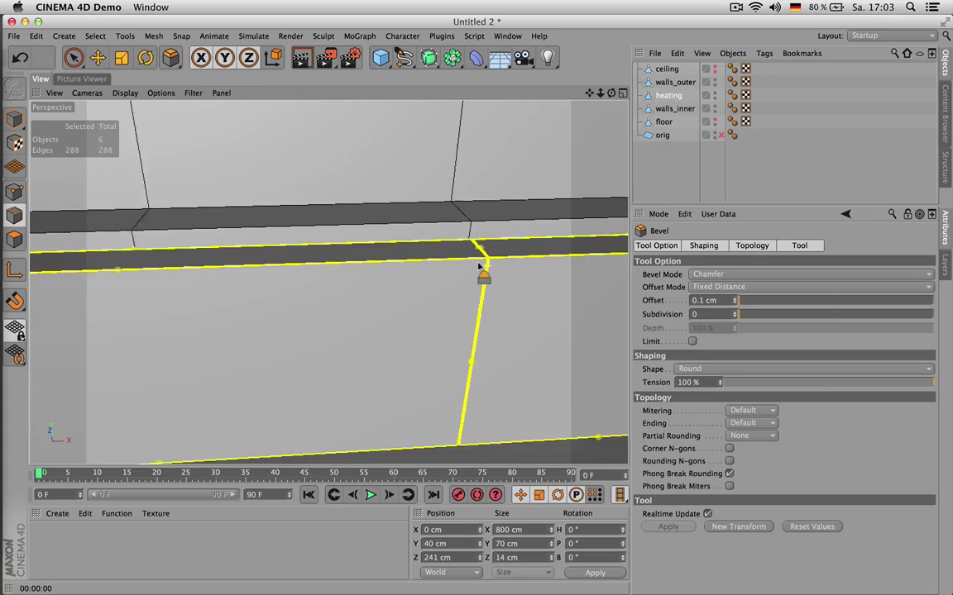
{"action": "scroll", "coordinate": [478, 266], "scroll_direction": "down", "scroll_amount": 4}
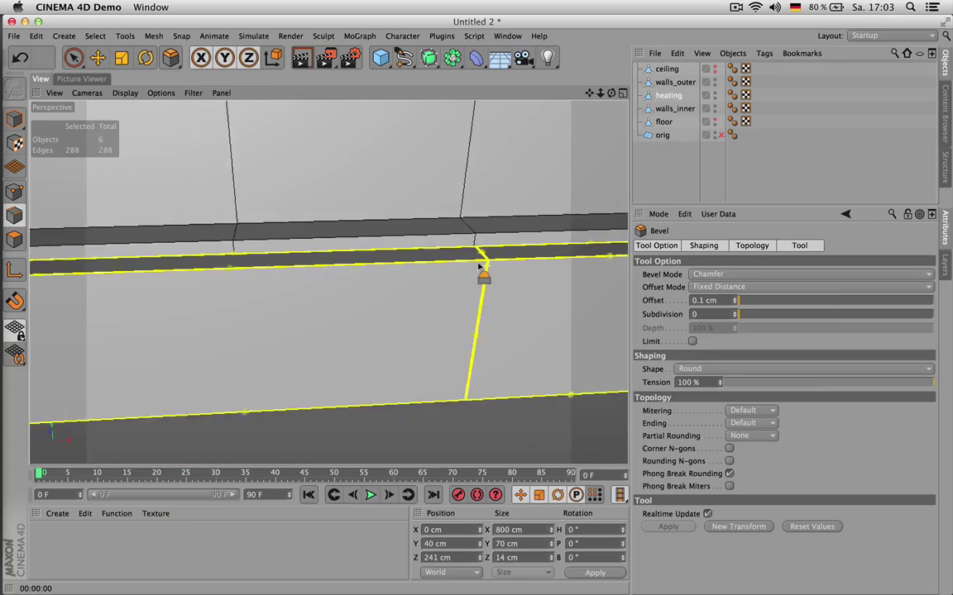
- Set the bevel offset to 0.2 cm and render the view to check the heating panel edges from different angles
{"action": "key", "text": "super+r"}
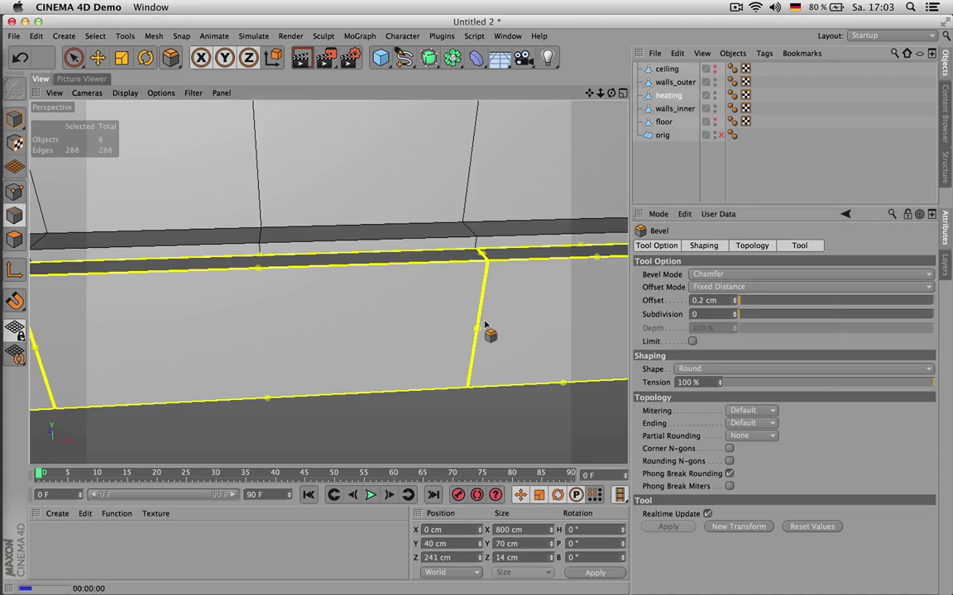
{"action": "scroll", "coordinate": [474, 304], "scroll_direction": "down", "scroll_amount": 3}
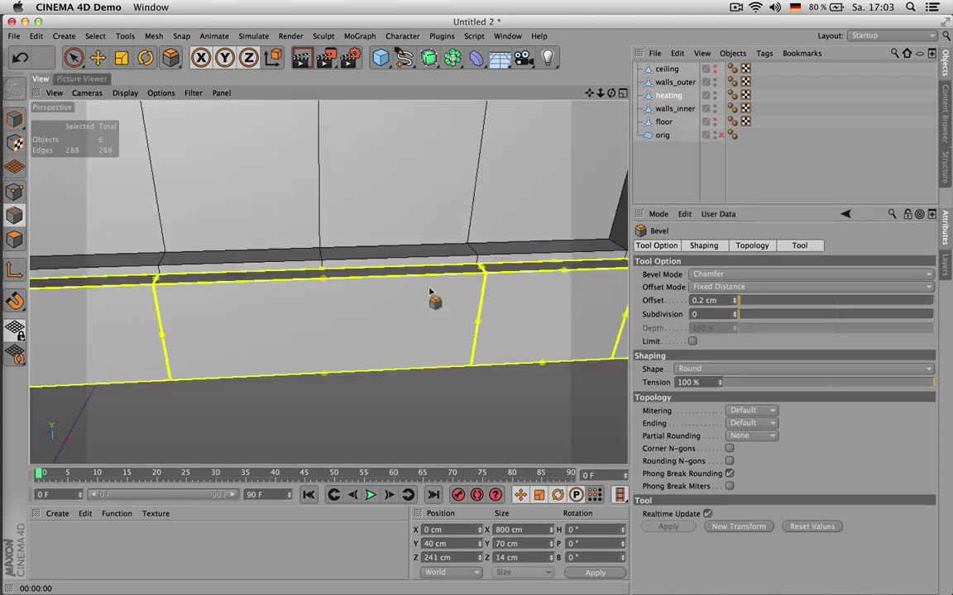
{"action": "left_click_drag", "start_coordinate": [589, 94], "coordinate": [747, 94]}
{"action": "scroll", "coordinate": [323, 311], "scroll_direction": "up", "scroll_amount": 5}
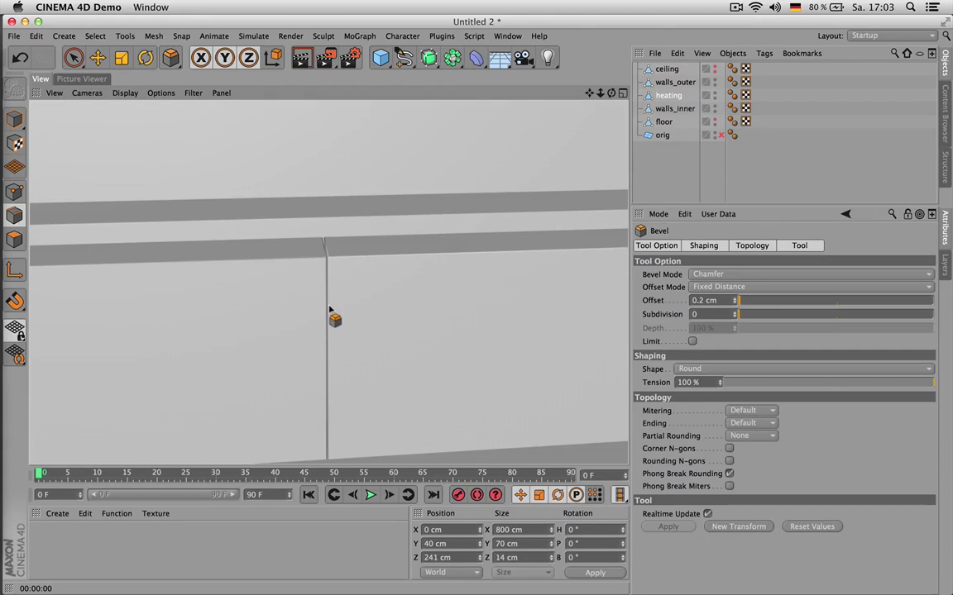
{"action": "left_click_drag", "start_coordinate": [528, 220], "coordinate": [388, 202], "text": "alt"}
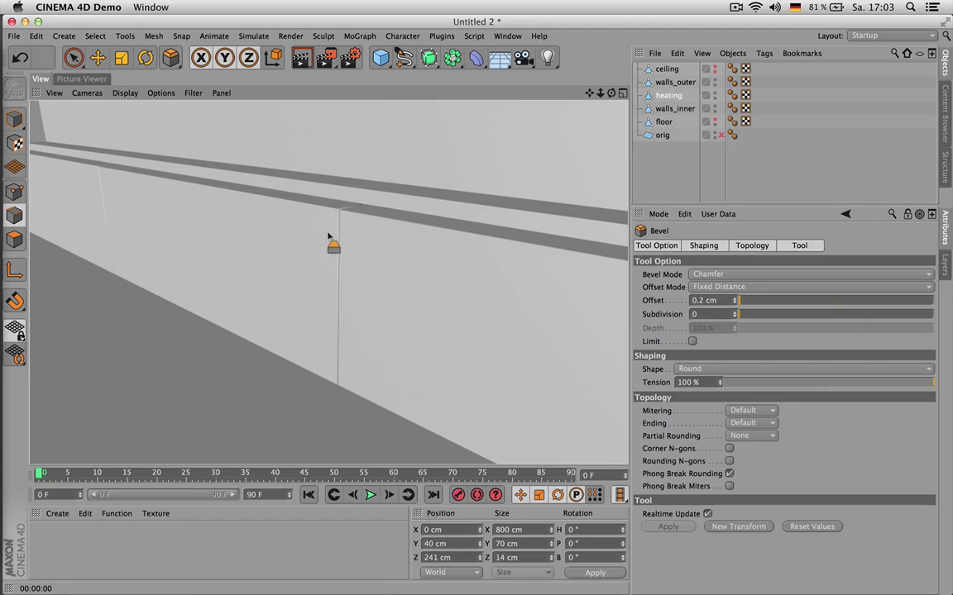
{"action": "left_click_drag", "start_coordinate": [348, 210], "coordinate": [364, 271], "text": "alt"}
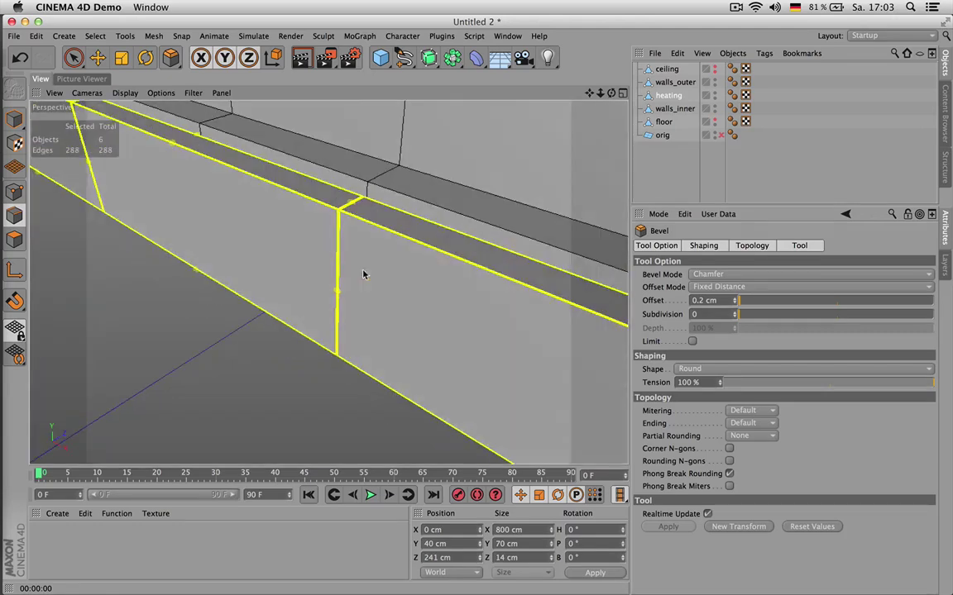
{"action": "key", "text": "super+r"}
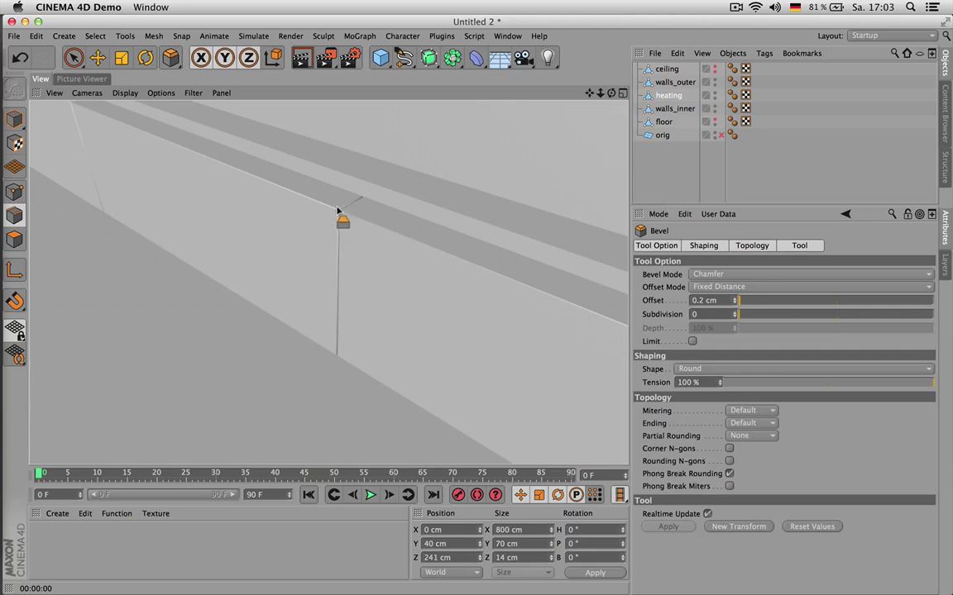
- Set the bevel subdivision to 3 and render the view to check the rounded edges
{"action": "left_click_drag", "start_coordinate": [743, 315], "coordinate": [762, 315]}
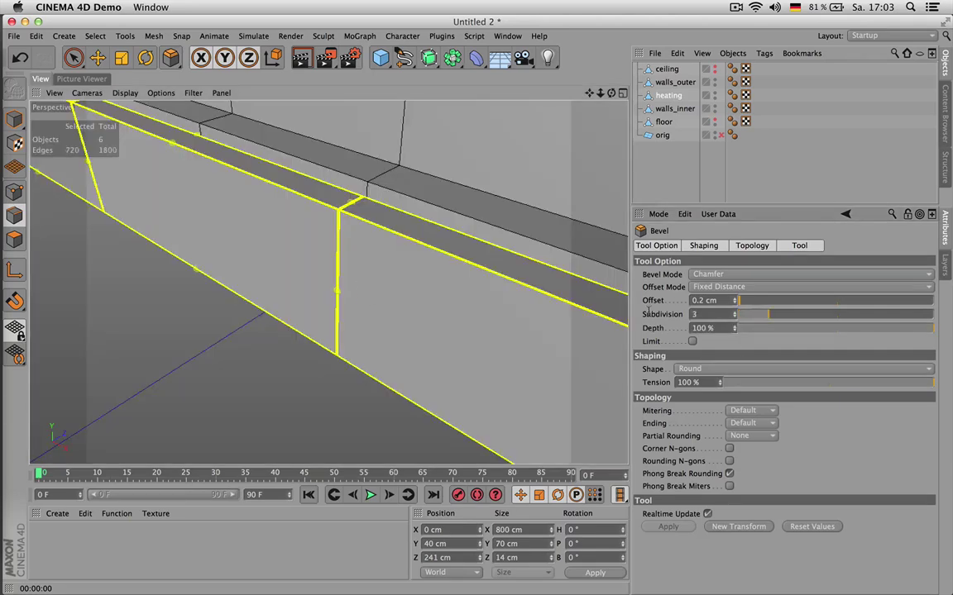
{"action": "key", "text": "super+r"}
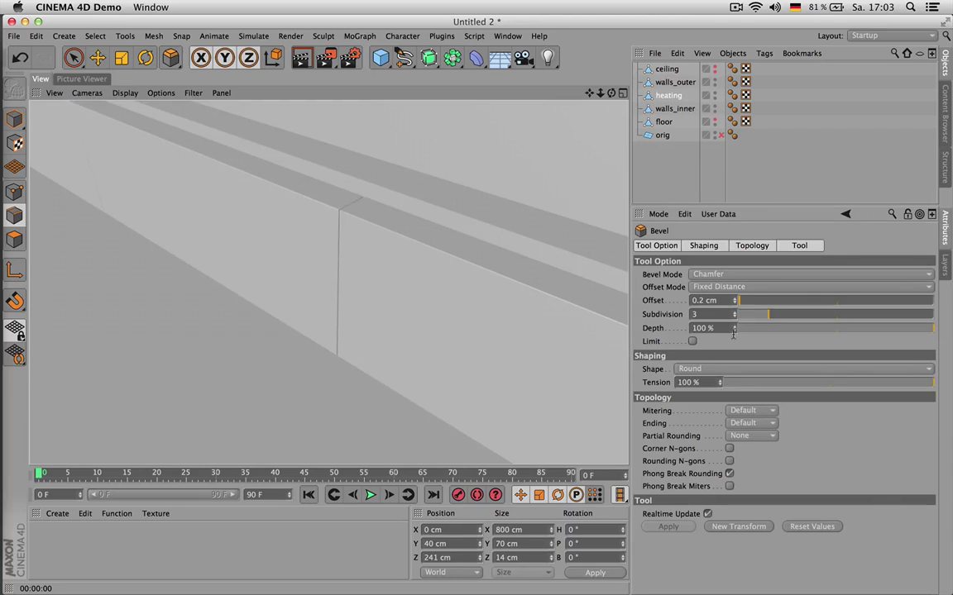
{"action": "scroll", "coordinate": [347, 206], "scroll_direction": "down", "scroll_amount": 2}
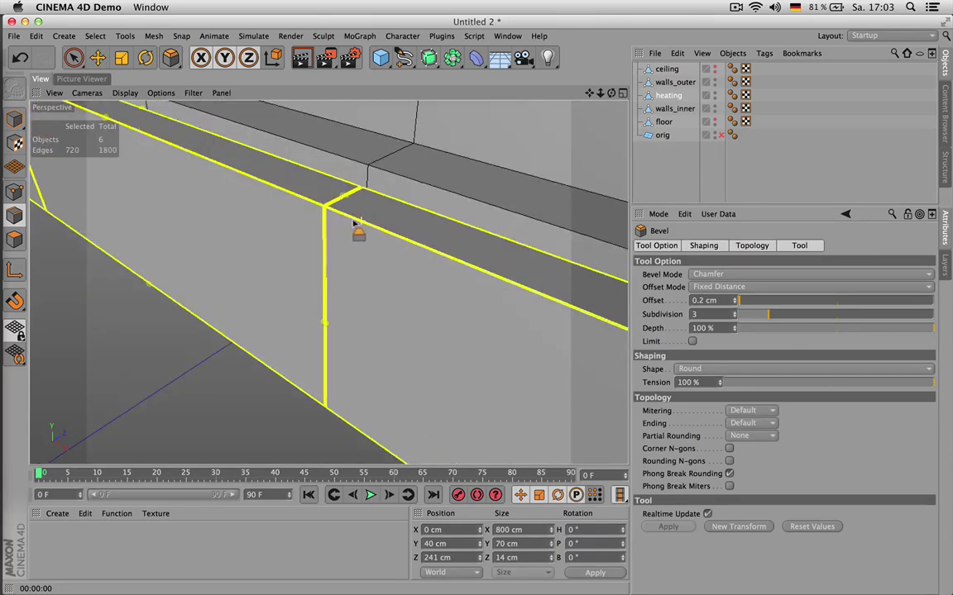
- Deselect the heating object and render the view to examine the finished row of beveled heating panels
{"action": "left_click", "coordinate": [721, 178]}
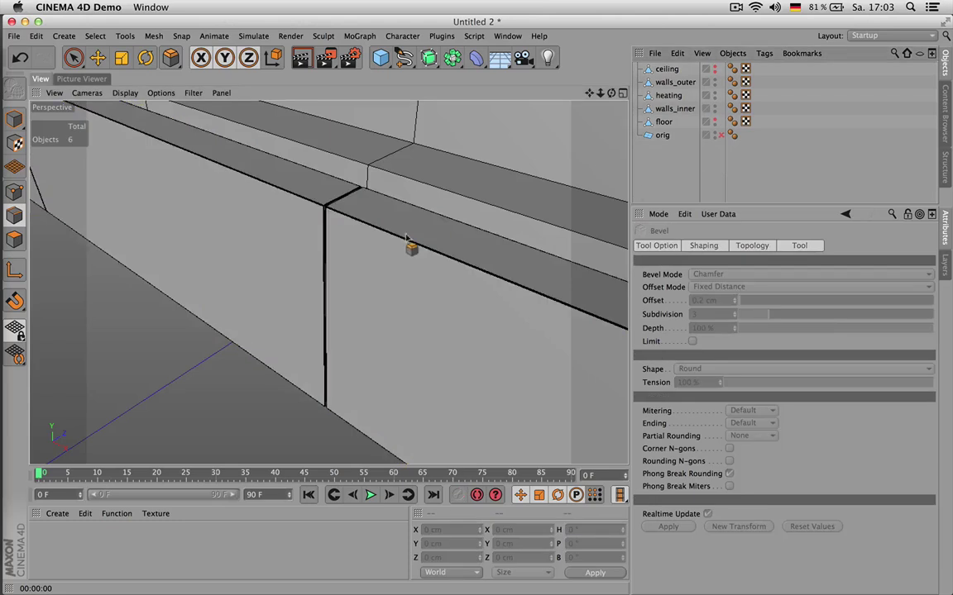
{"action": "scroll", "coordinate": [410, 243], "scroll_direction": "down", "scroll_amount": 4}
{"action": "key", "text": "super+r"}
{"action": "scroll", "coordinate": [409, 244], "scroll_direction": "down", "scroll_amount": 3}
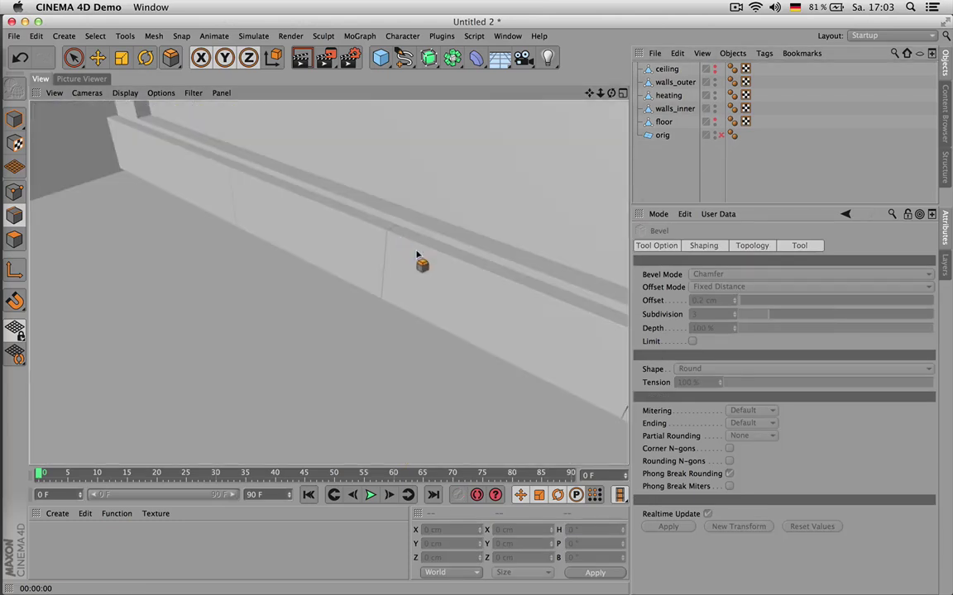
{"action": "scroll", "coordinate": [418, 256], "scroll_direction": "up", "scroll_amount": 1}
{"action": "scroll", "coordinate": [418, 257], "scroll_direction": "up", "scroll_amount": 1}
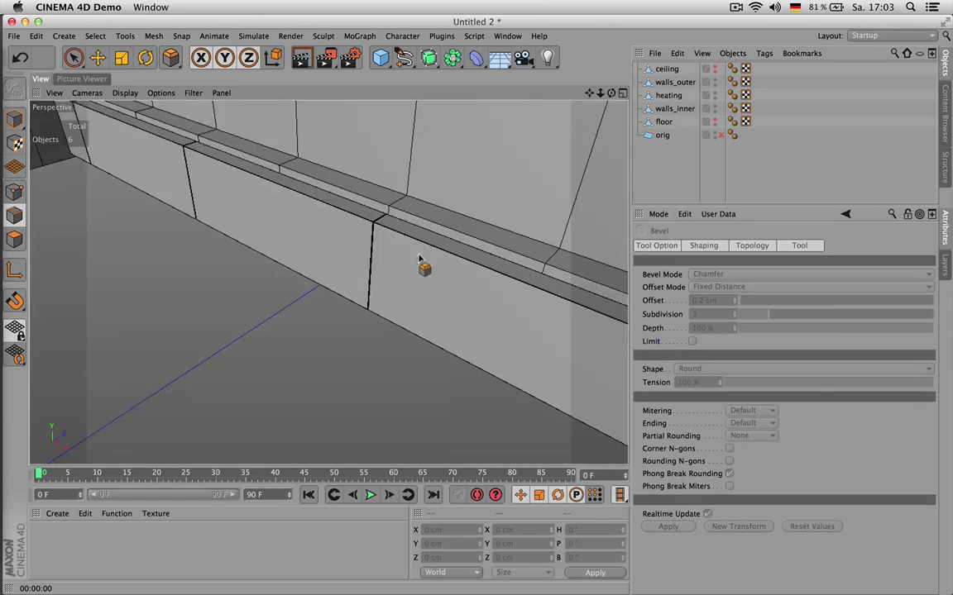
- Raise the heating object slightly above the floor by setting its Y position to 2 cm
{"action": "left_click", "coordinate": [81, 79]}
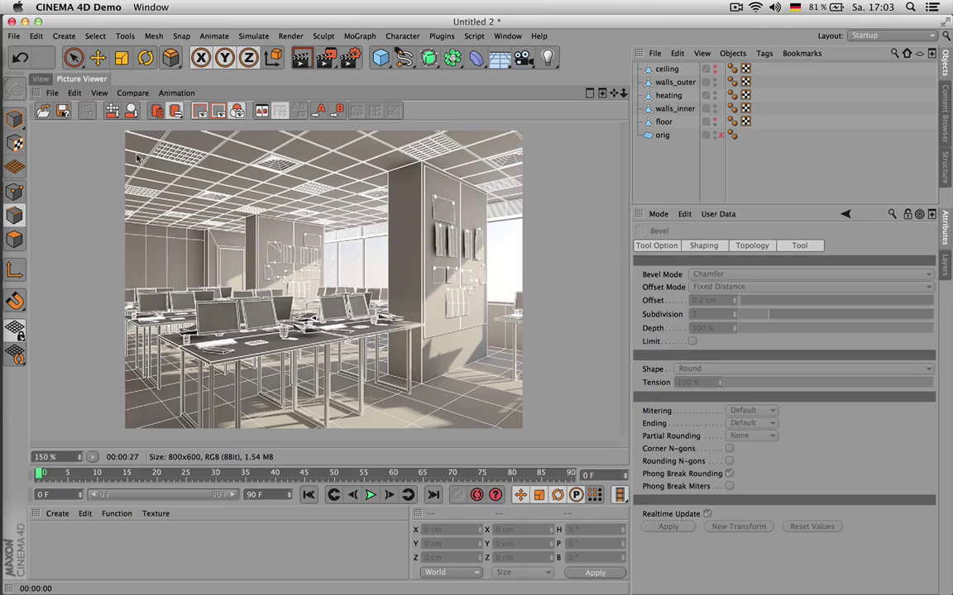
{"action": "left_click", "coordinate": [41, 78]}
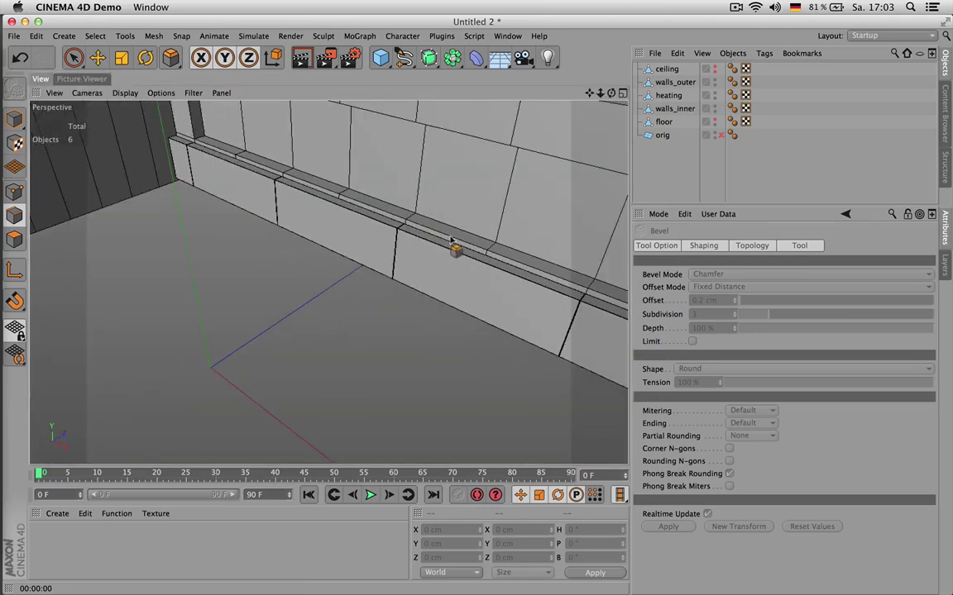
{"action": "scroll", "coordinate": [427, 217], "scroll_direction": "up", "scroll_amount": 1}
{"action": "left_click_drag", "start_coordinate": [590, 94], "coordinate": [544, 128]}
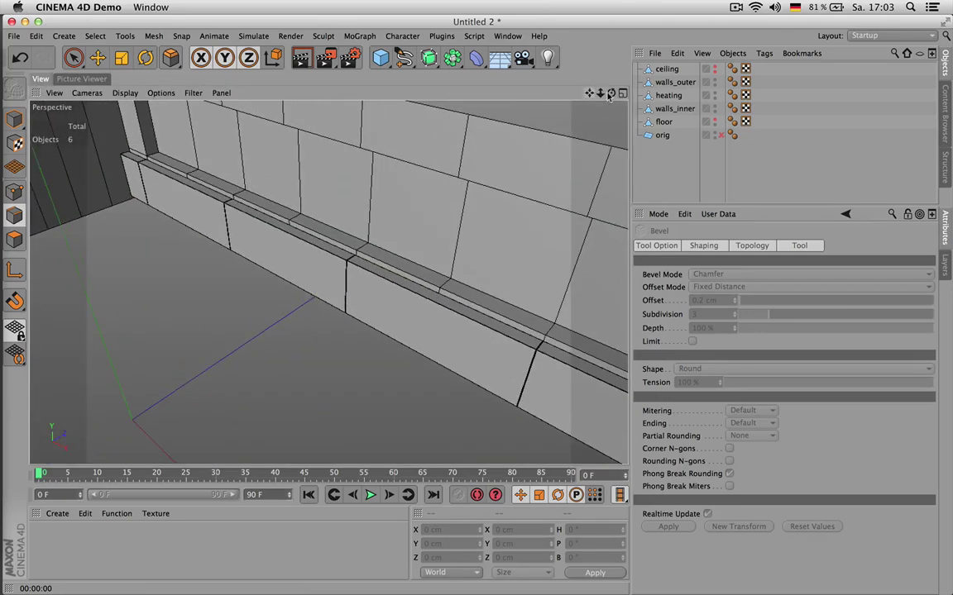
{"action": "left_click_drag", "start_coordinate": [611, 93], "coordinate": [549, 161]}
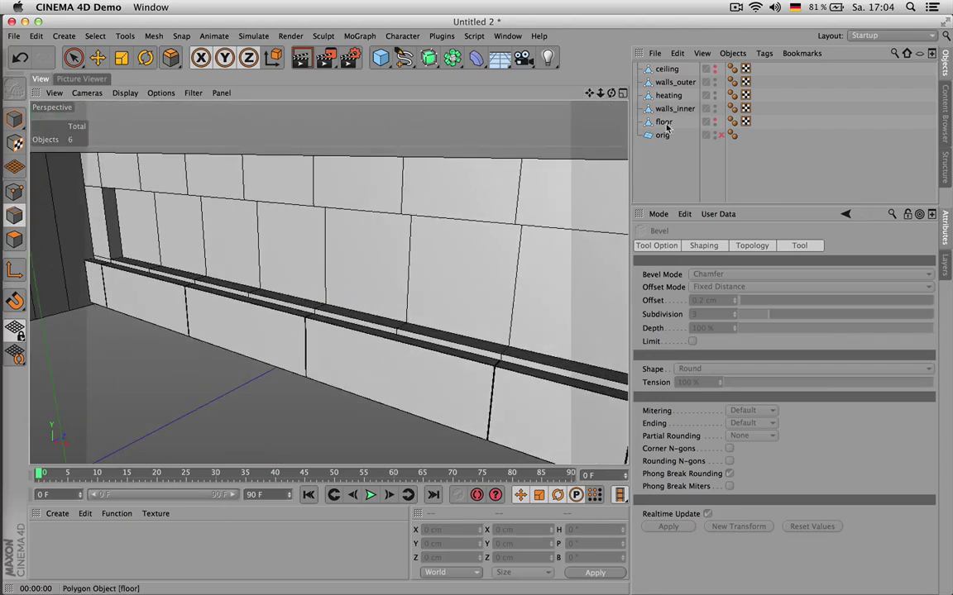
{"action": "left_click", "coordinate": [669, 96]}
{"action": "left_click_drag", "start_coordinate": [671, 97], "coordinate": [443, 287]}
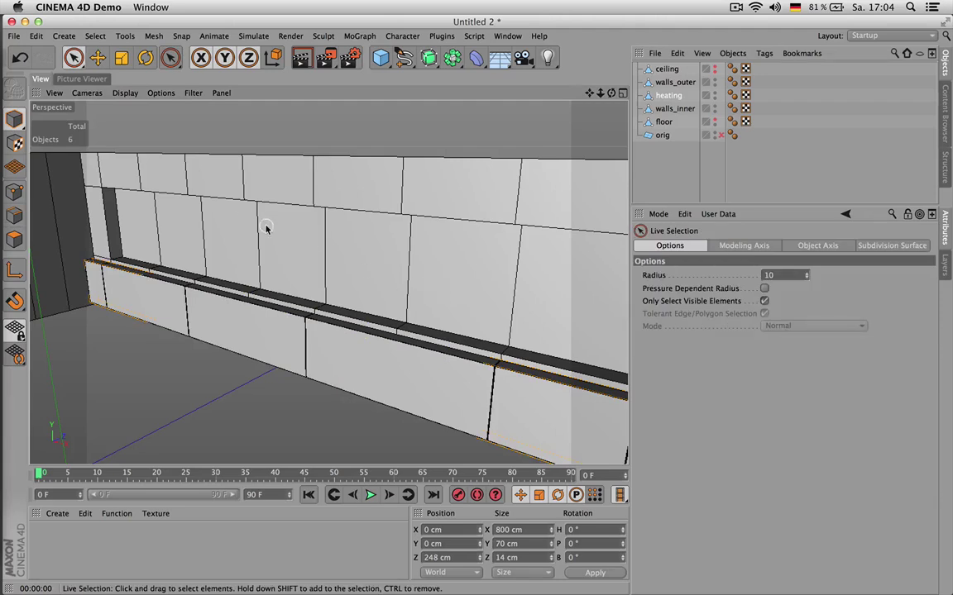
{"action": "left_click_drag", "start_coordinate": [277, 273], "coordinate": [277, 285]}
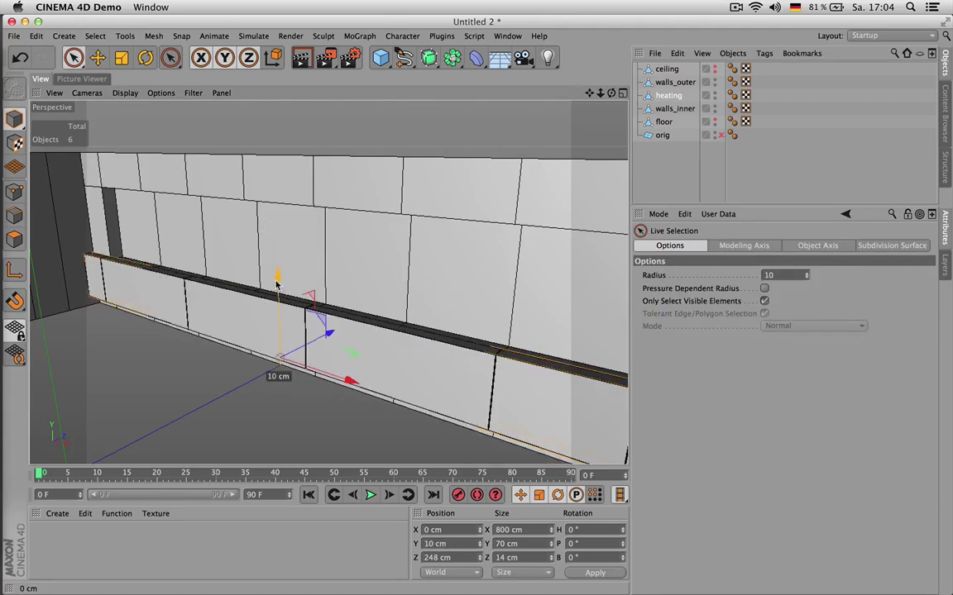
{"action": "left_click", "coordinate": [457, 544]}
{"action": "key", "text": "Return"}
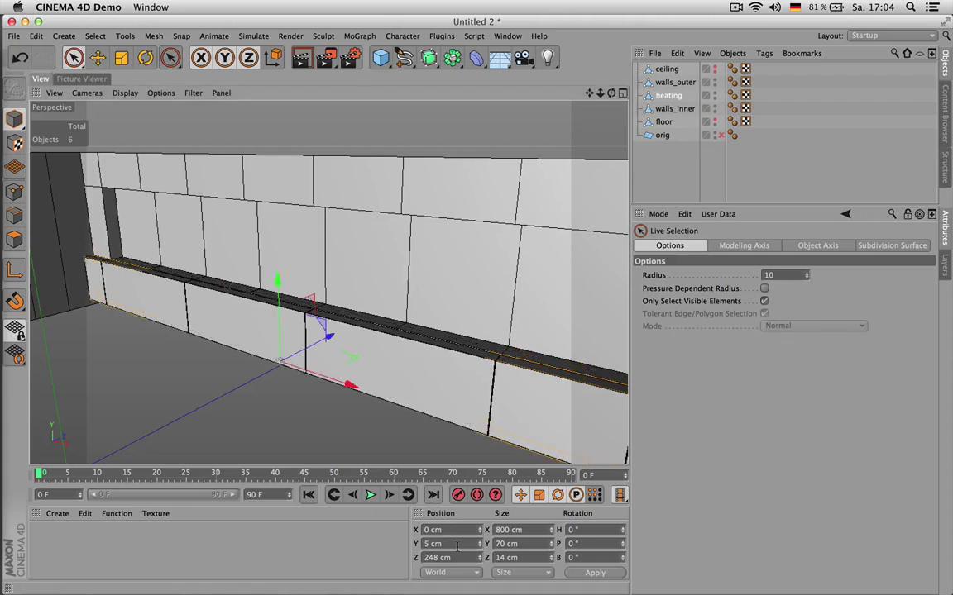
{"action": "left_click", "coordinate": [460, 542]}
{"action": "key", "text": "Return"}
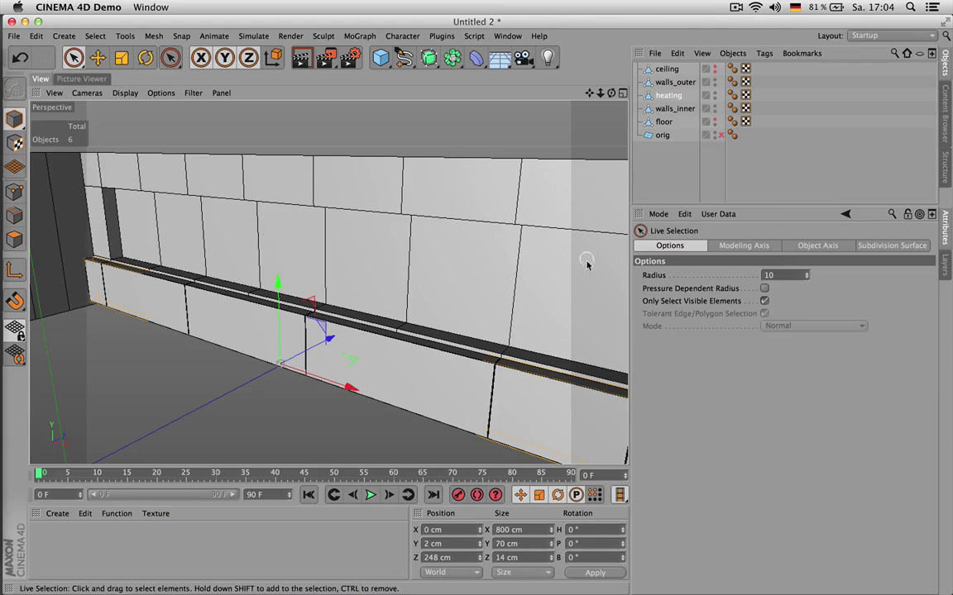
- Select the seven large window polygons in the recess of the walls_outer object
{"action": "left_click_drag", "start_coordinate": [610, 95], "coordinate": [562, 96]}
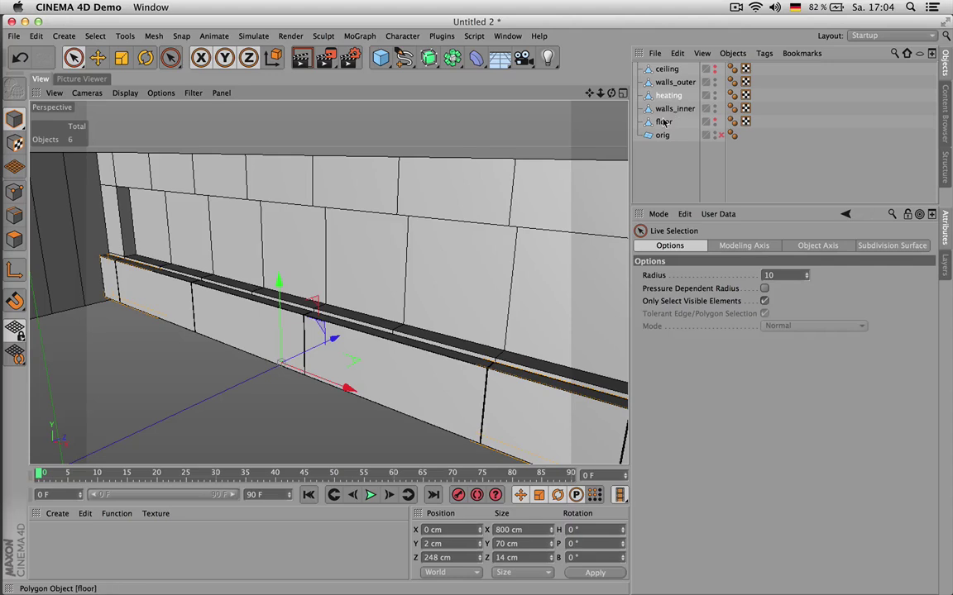
{"action": "left_click", "coordinate": [670, 83]}
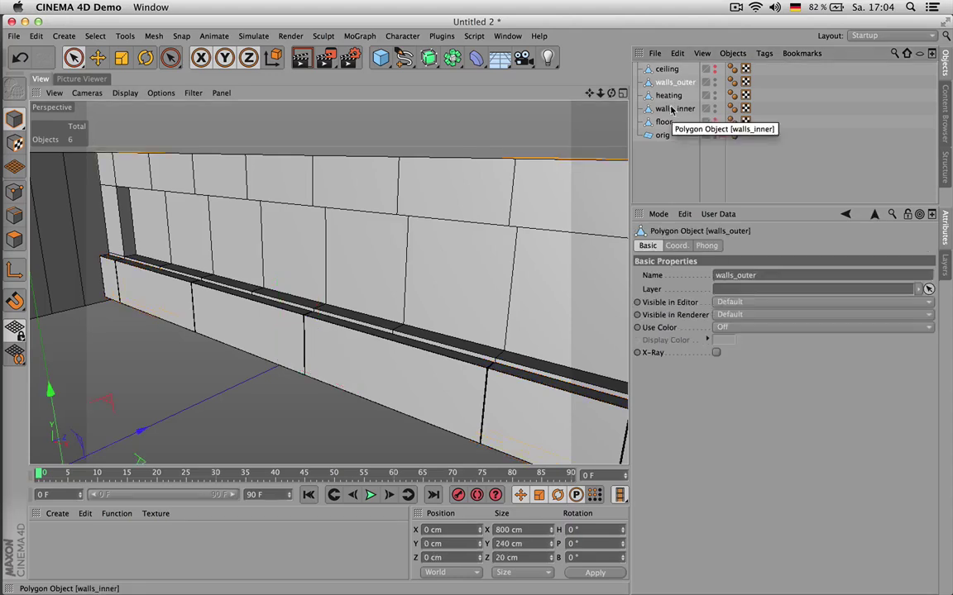
{"action": "key", "text": "Return"}
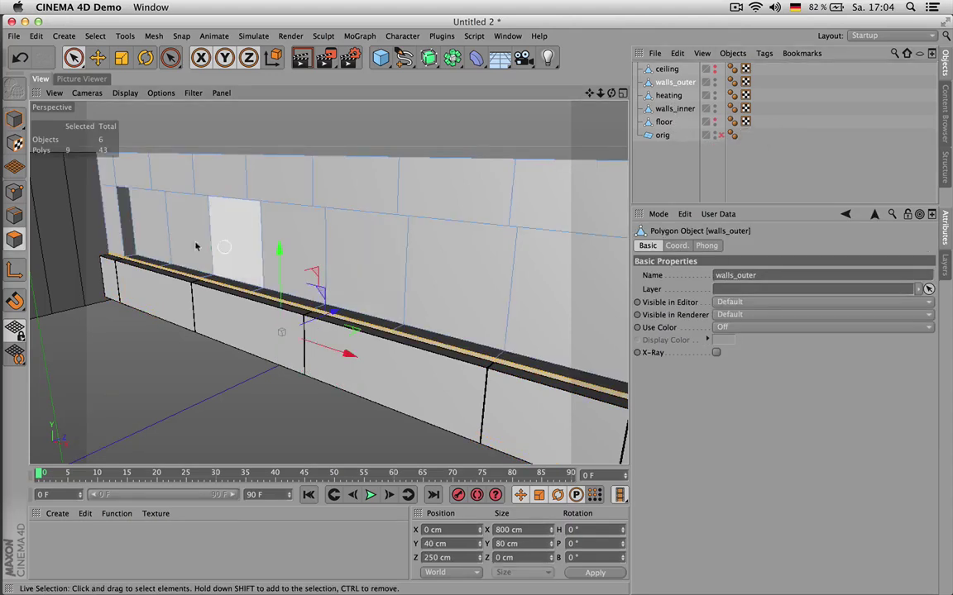
{"action": "mouse_move", "coordinate": [154, 231]}
{"action": "left_mouse_down"}
{"action": "mouse_move", "coordinate": [160, 223]}
{"action": "mouse_move", "coordinate": [517, 266]}
{"action": "mouse_move", "coordinate": [537, 281]}
{"action": "left_mouse_up"}
{"action": "scroll", "coordinate": [425, 250], "scroll_direction": "up", "scroll_amount": 4}
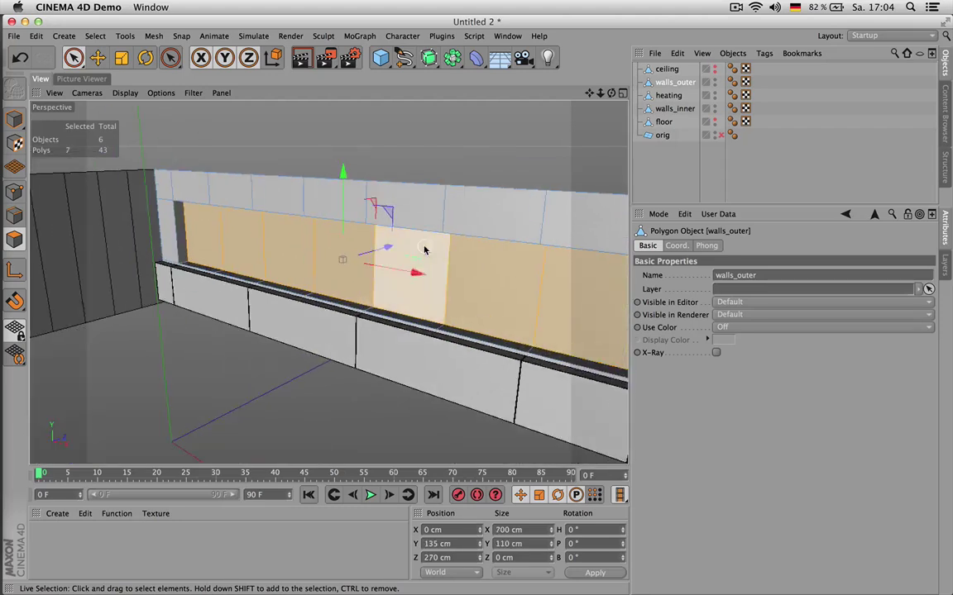
- Try Extrude Inner on the seven window polygons with a 4 cm offset and Preserve Groups off, and undo the inset
{"action": "key", "text": "i"}
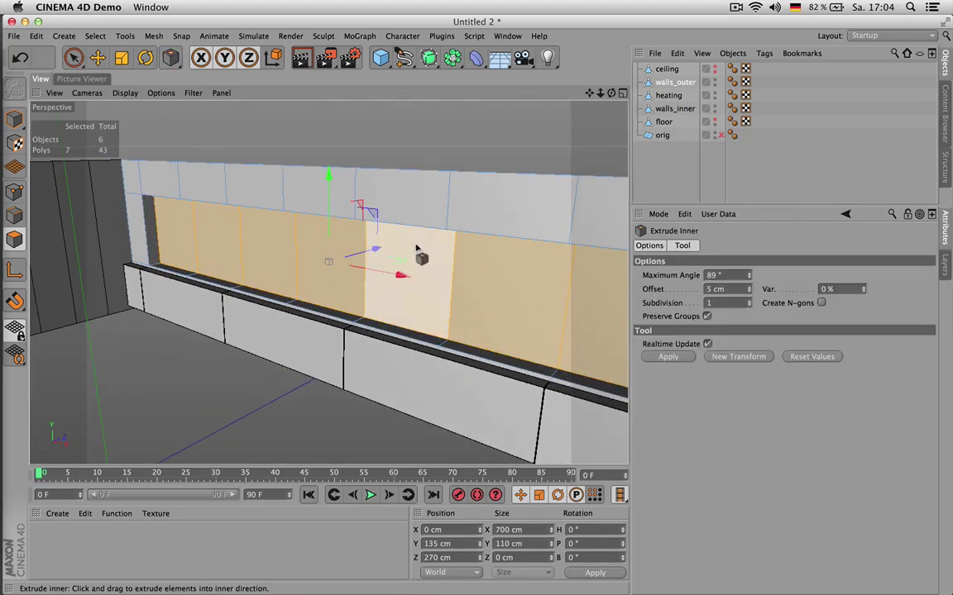
{"action": "left_click_drag", "start_coordinate": [473, 196], "coordinate": [542, 196]}
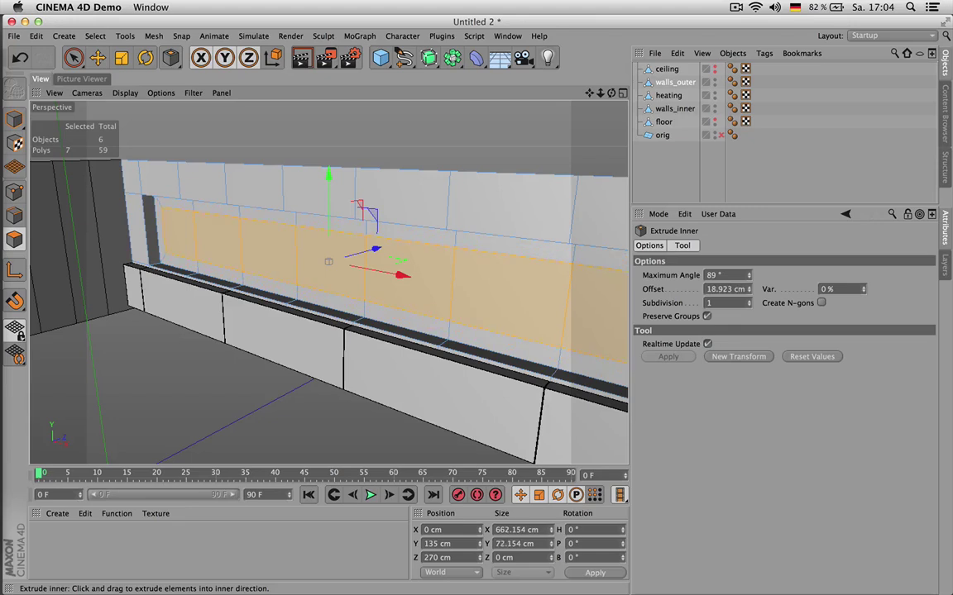
{"action": "left_click", "coordinate": [707, 317]}
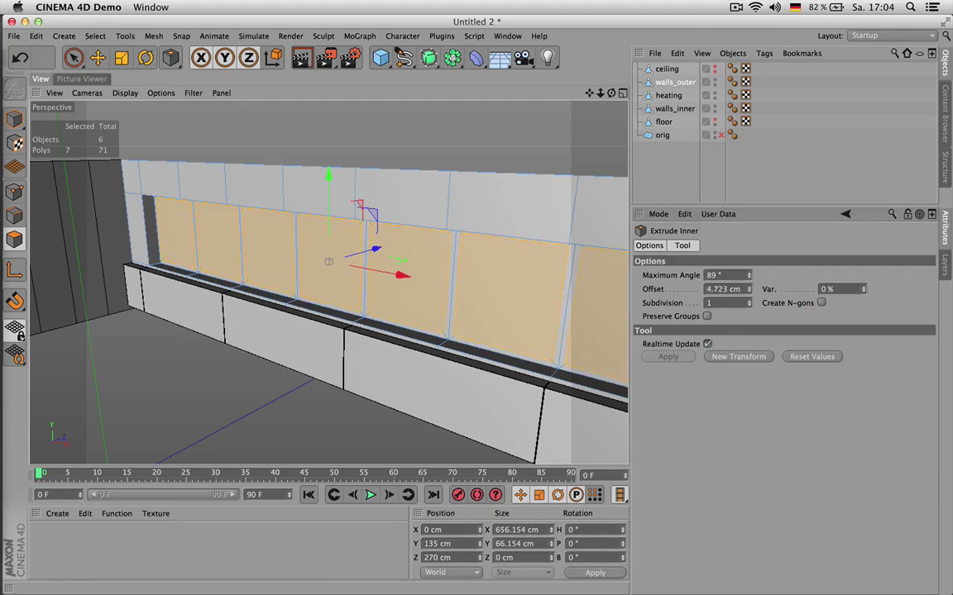
{"action": "left_click_drag", "start_coordinate": [750, 291], "coordinate": [750, 292]}
{"action": "double_click", "coordinate": [716, 288]}
{"action": "type", "text": "4"}
{"action": "key", "text": "Return"}
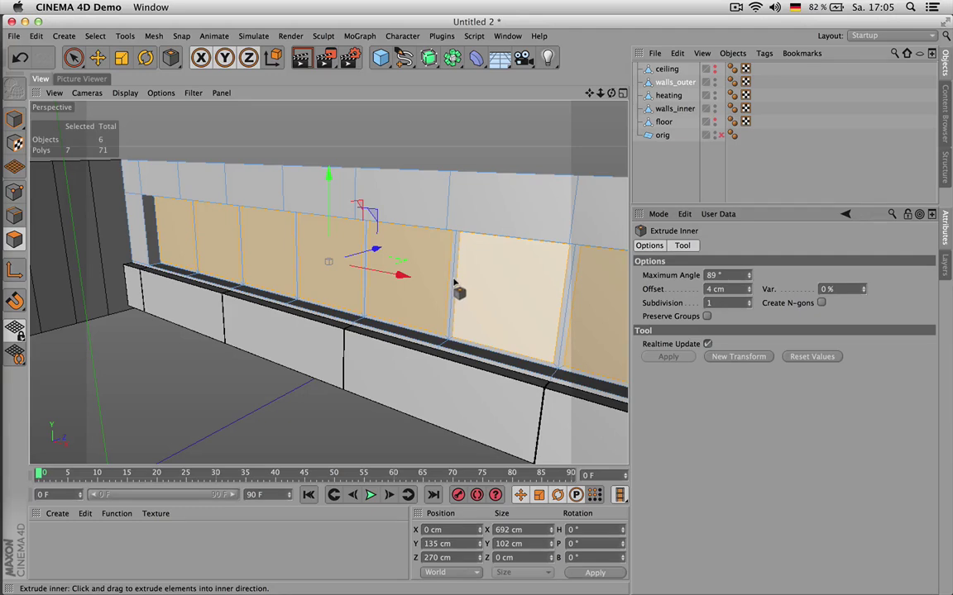
{"action": "key", "text": "super+z"}
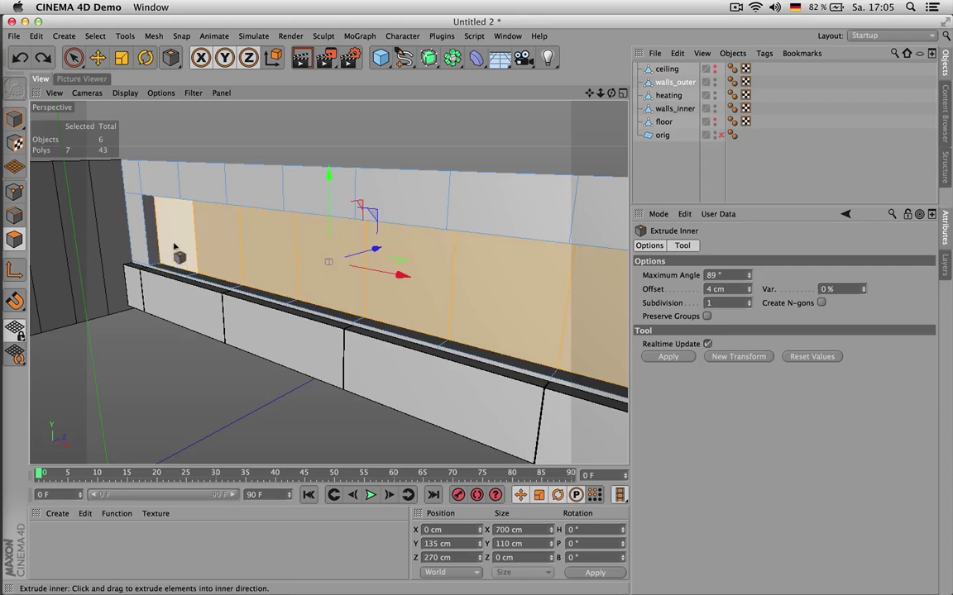
- Split the selected window polygons into a separate object and delete them from the original walls_outer object
{"action": "scroll", "coordinate": [196, 247], "scroll_direction": "down", "scroll_amount": 3}
{"action": "scroll", "coordinate": [210, 248], "scroll_direction": "up", "scroll_amount": 3}
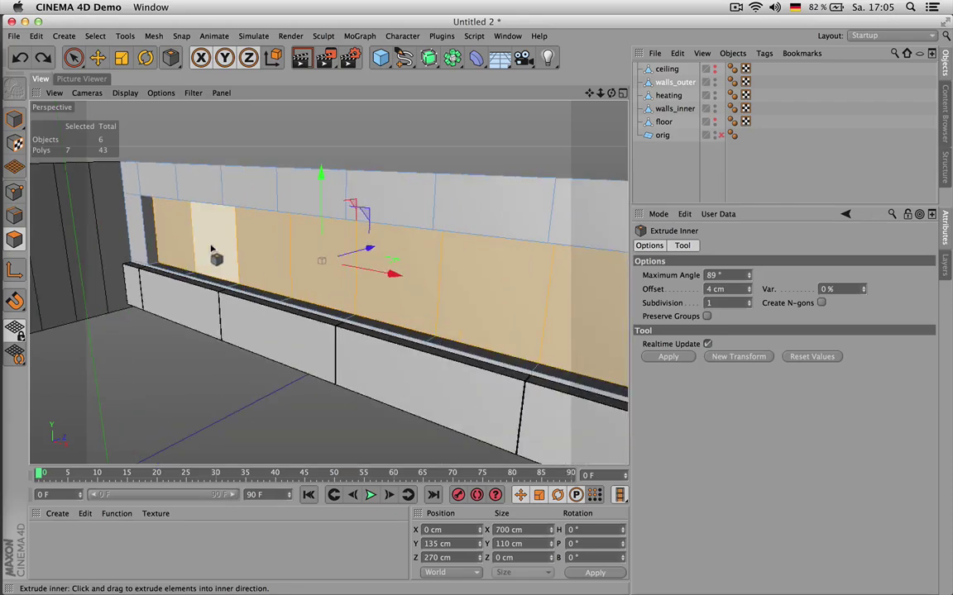
{"action": "key", "text": "u"}
{"action": "key", "text": "p"}
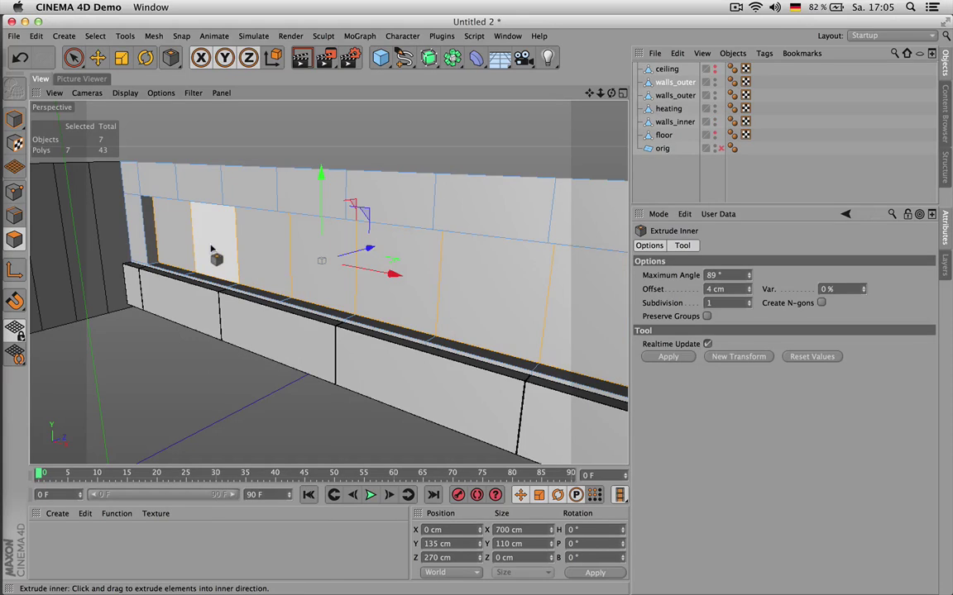
{"action": "key", "text": "Delete"}
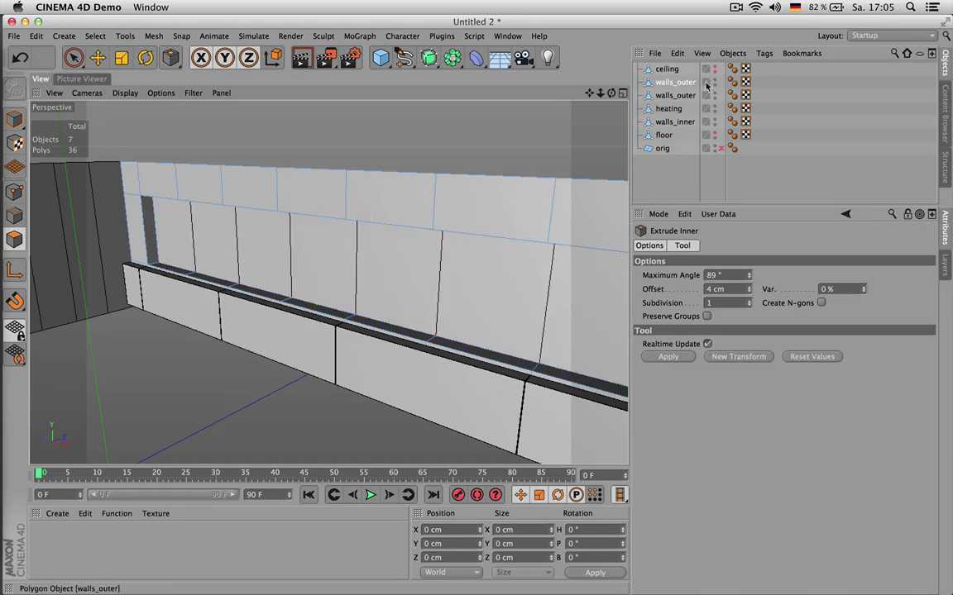
- Rename the split-off object as windows and place it above walls_outer in the object list
{"action": "left_click", "coordinate": [684, 98]}
{"action": "left_click", "coordinate": [682, 96]}
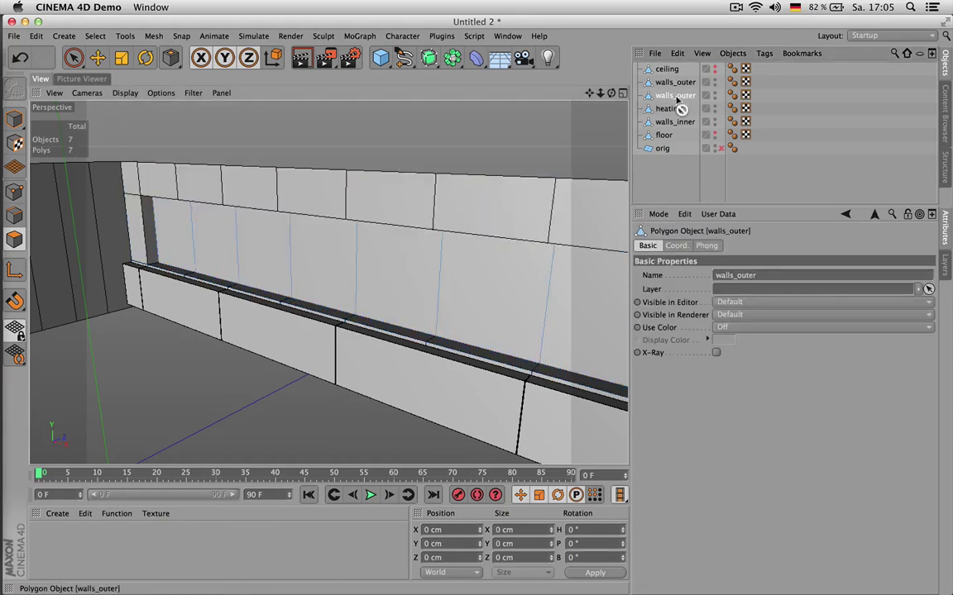
{"action": "double_click", "coordinate": [676, 97]}
{"action": "type", "text": "windo"}
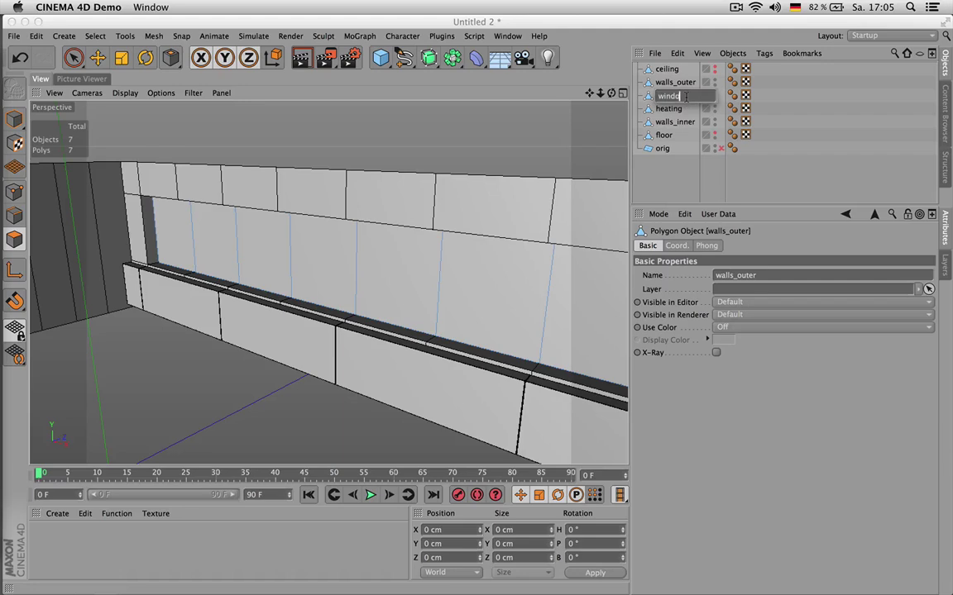
{"action": "type", "text": "ws"}
{"action": "key", "text": "Return"}
{"action": "left_click_drag", "start_coordinate": [678, 96], "coordinate": [671, 76]}
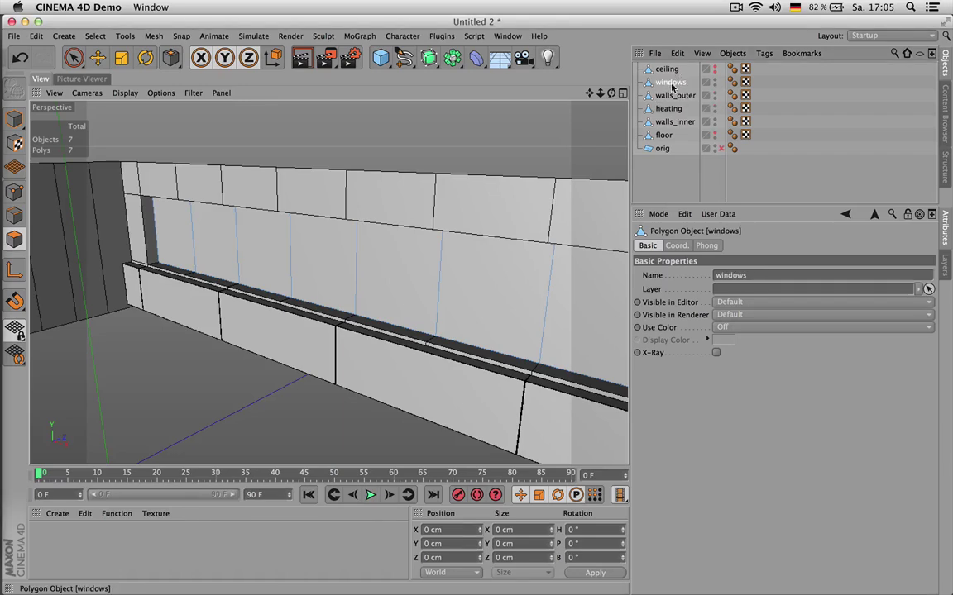
- Select all polygons of the windows object and inset each one individually by 4 cm
{"action": "left_click", "coordinate": [368, 267]}
{"action": "key", "text": "ctrl+a"}
{"action": "left_click_drag", "start_coordinate": [458, 250], "coordinate": [494, 247]}
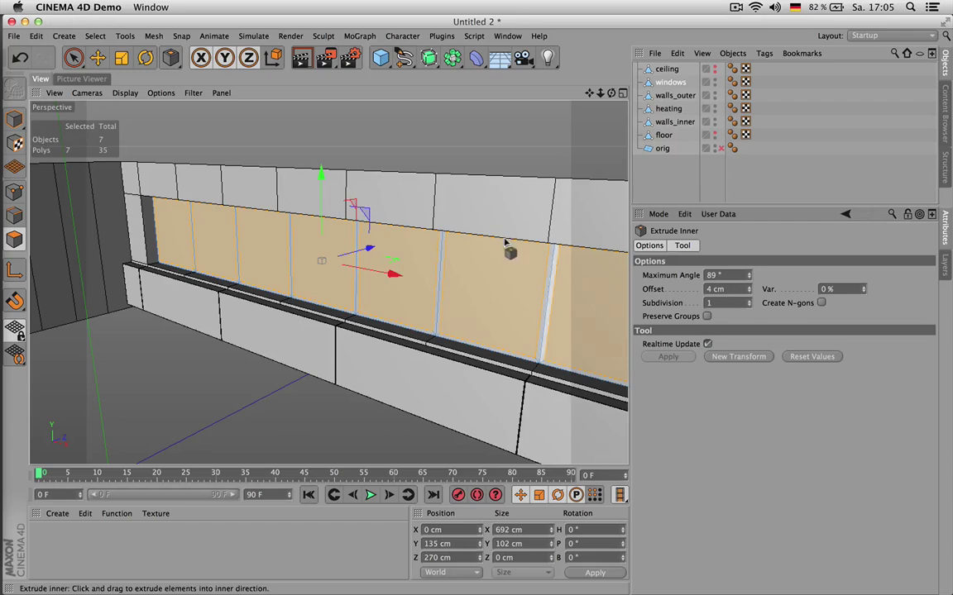
- Extrude the inset window panes back from their frames with an offset of -3 cm and Create Caps off
{"action": "left_click", "coordinate": [66, 78]}
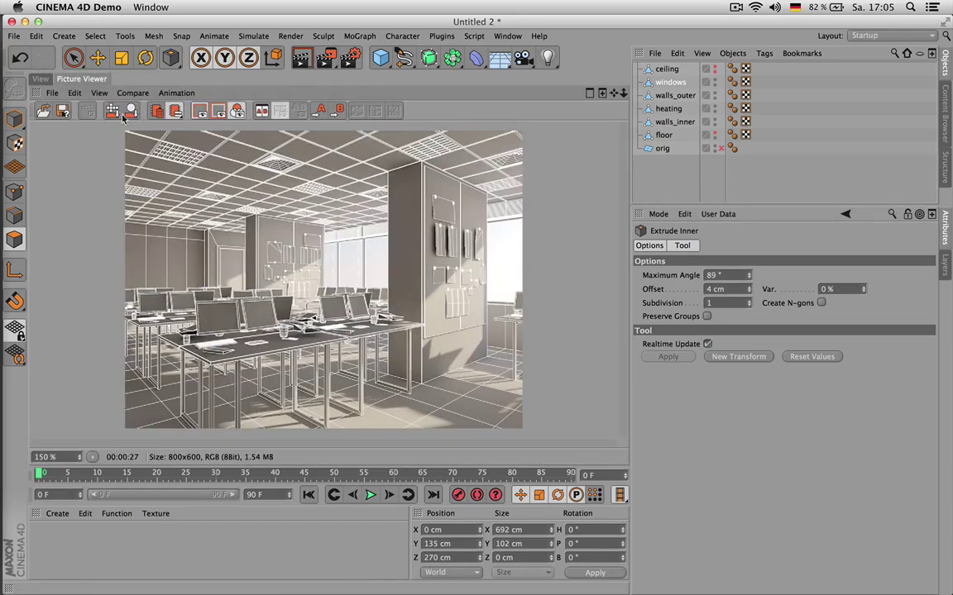
{"action": "left_click", "coordinate": [40, 79]}
{"action": "key", "text": "d"}
{"action": "left_click_drag", "start_coordinate": [401, 190], "coordinate": [322, 189]}
{"action": "left_click_drag", "start_coordinate": [519, 231], "coordinate": [513, 231]}
{"action": "left_click", "coordinate": [811, 330]}
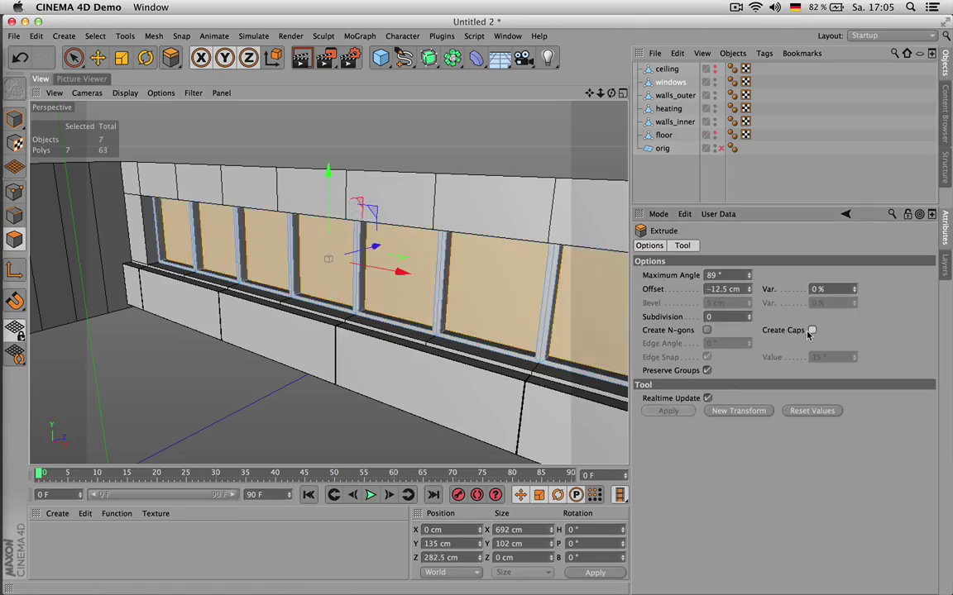
{"action": "left_click", "coordinate": [720, 289]}
{"action": "type", "text": "-2"}
{"action": "key", "text": "Return"}
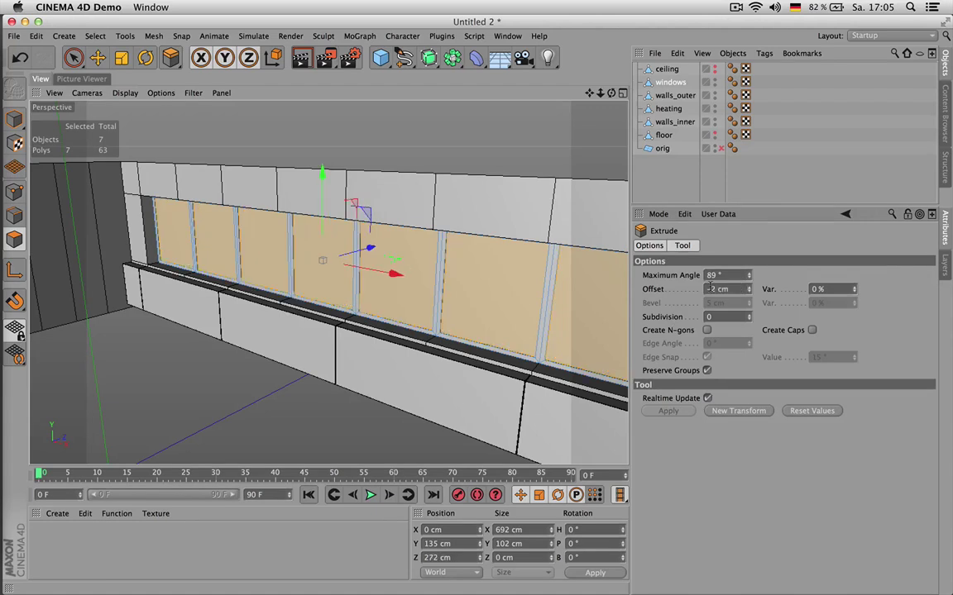
{"action": "type", "text": "0"}
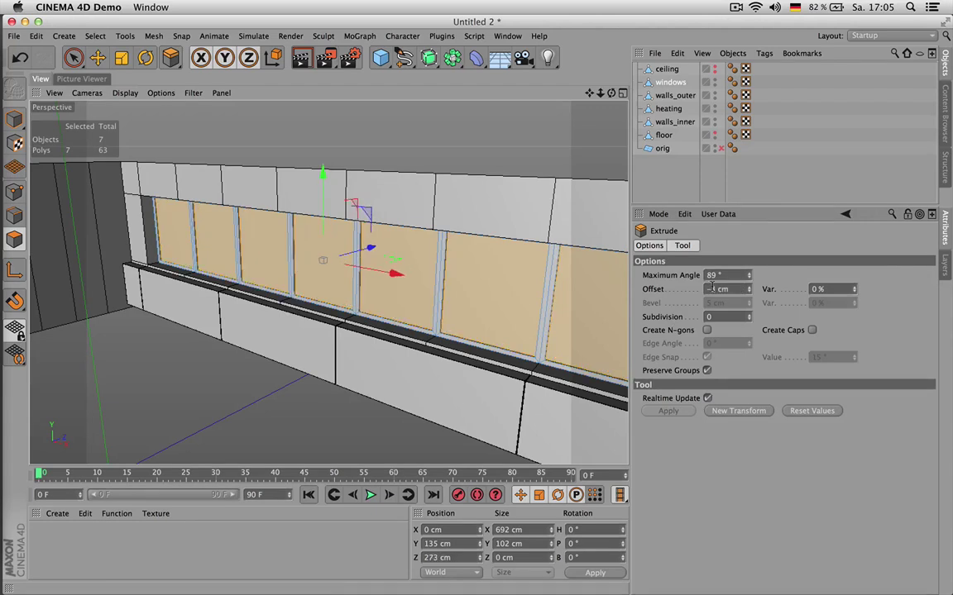
- Check the reference render of the office and set the pane extrusion offset to -4 cm
{"action": "left_click", "coordinate": [93, 79]}
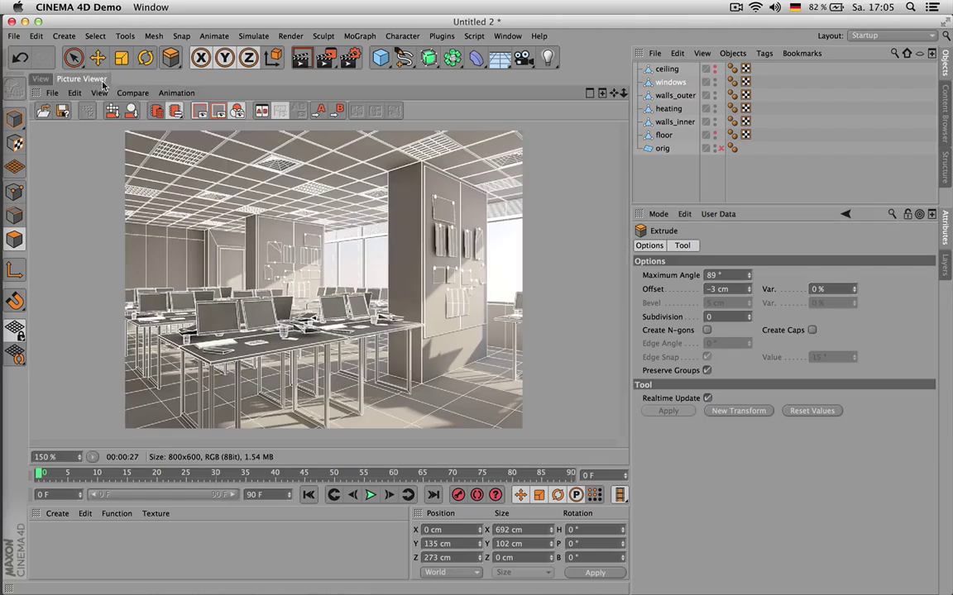
{"action": "left_click", "coordinate": [39, 79]}
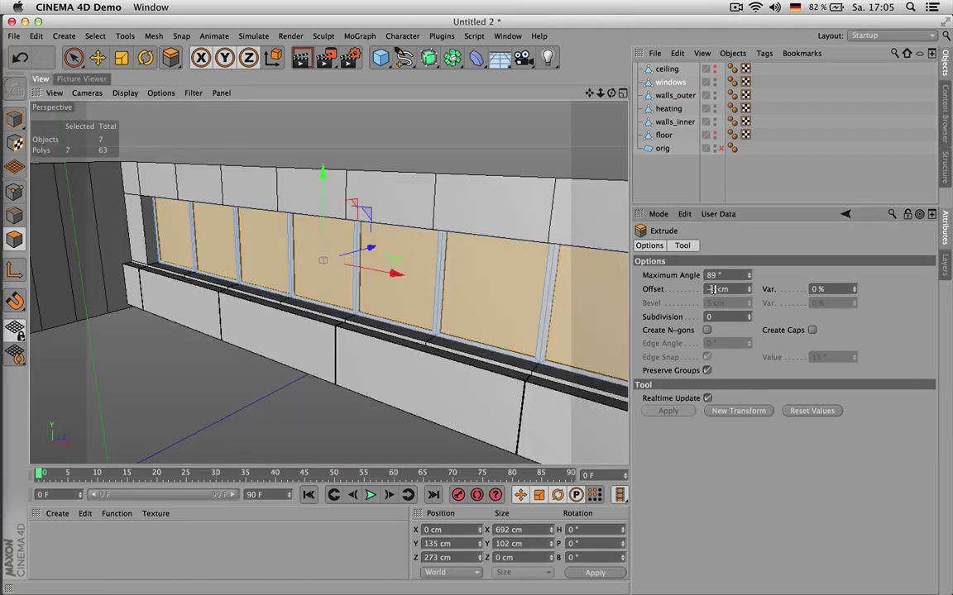
{"action": "scroll", "coordinate": [713, 289], "scroll_direction": "down", "scroll_amount": 1}
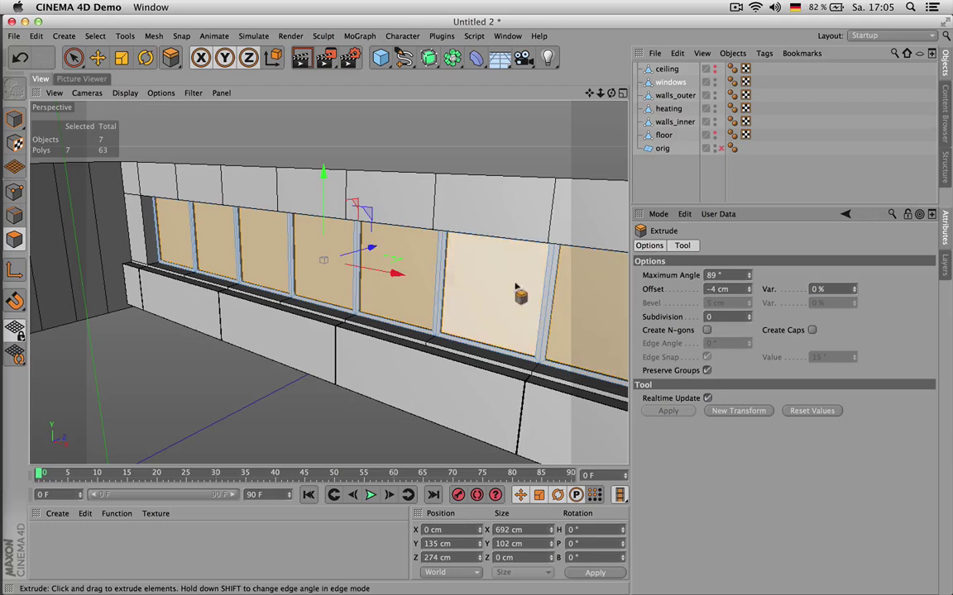
- Separate the window panes from the windows object into their own object and rename it glass
{"action": "right_click", "coordinate": [397, 282]}
{"action": "left_click", "coordinate": [421, 451]}
{"action": "left_click", "coordinate": [671, 95]}
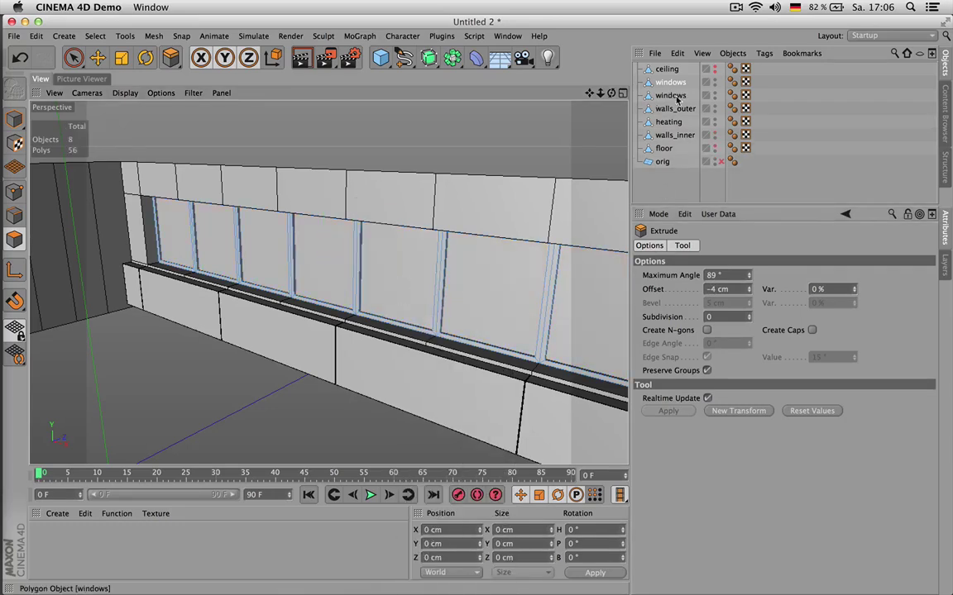
{"action": "double_click", "coordinate": [673, 96]}
{"action": "type", "text": "gla"}
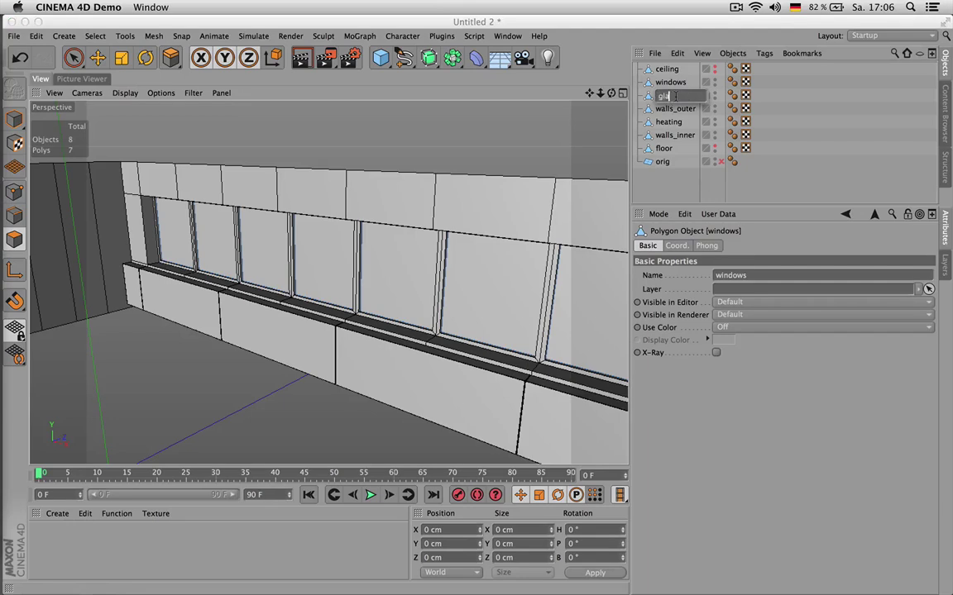
{"action": "type", "text": "ss"}
{"action": "key", "text": "Return"}
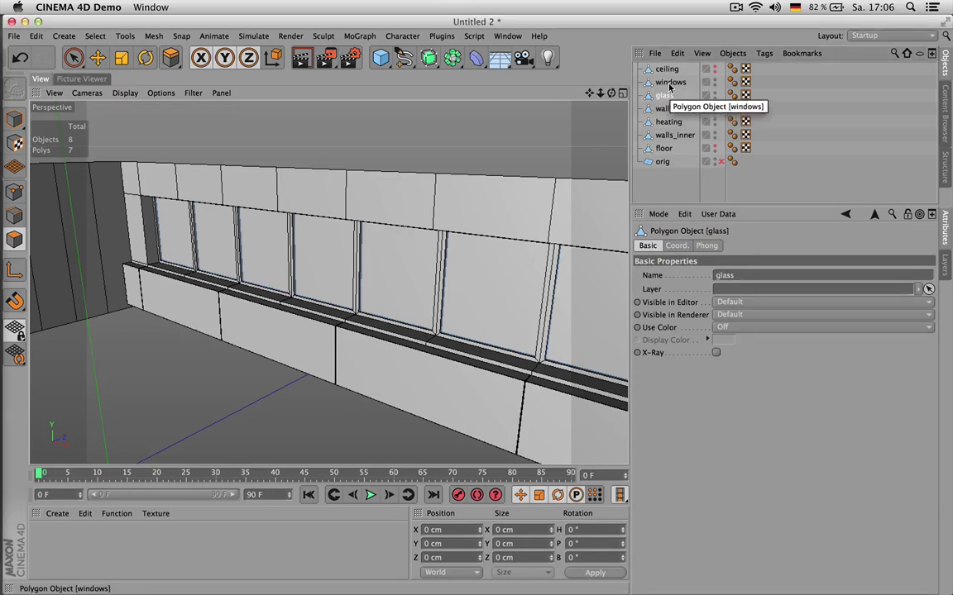
{"action": "left_click", "coordinate": [670, 86]}
{"action": "left_click", "coordinate": [665, 97]}
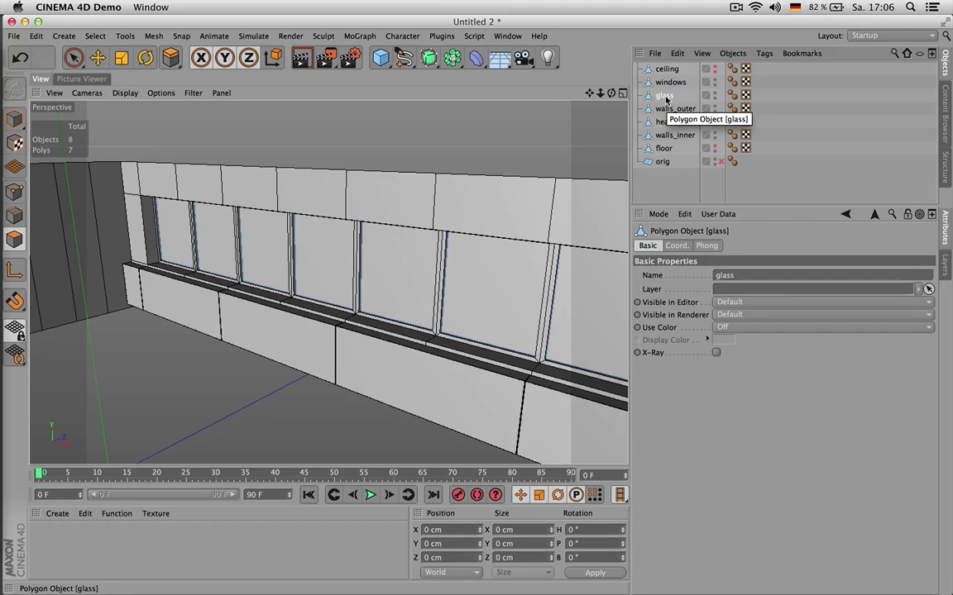
- Duplicate the glass object and rename the copy shadowing
{"action": "key", "text": "super+c"}
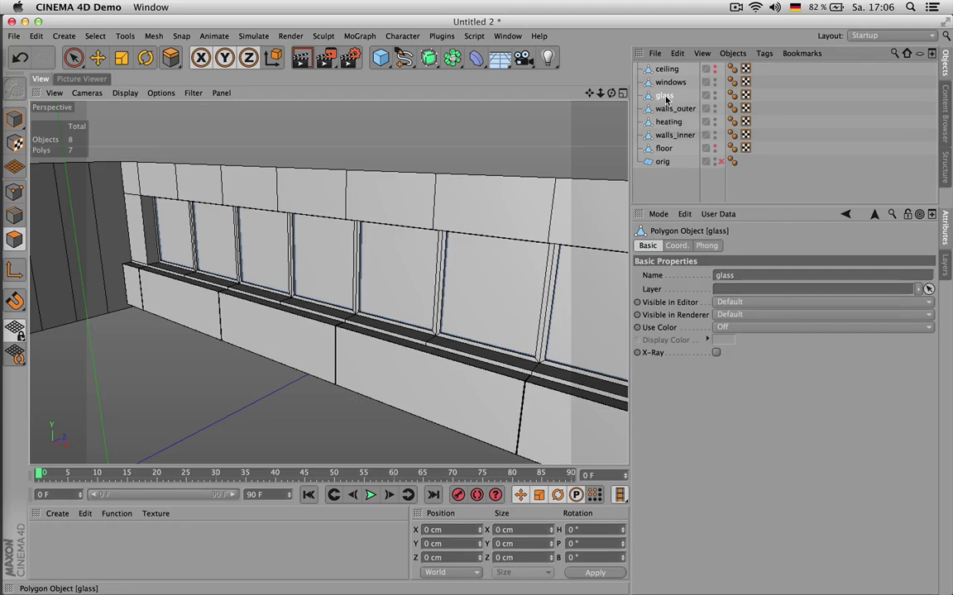
{"action": "key", "text": "super+v"}
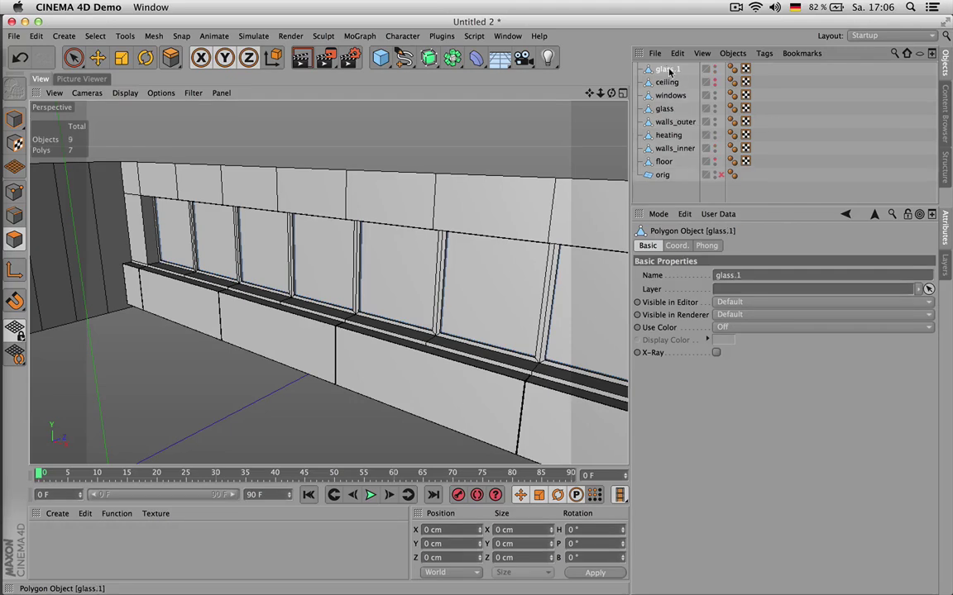
{"action": "double_click", "coordinate": [669, 69]}
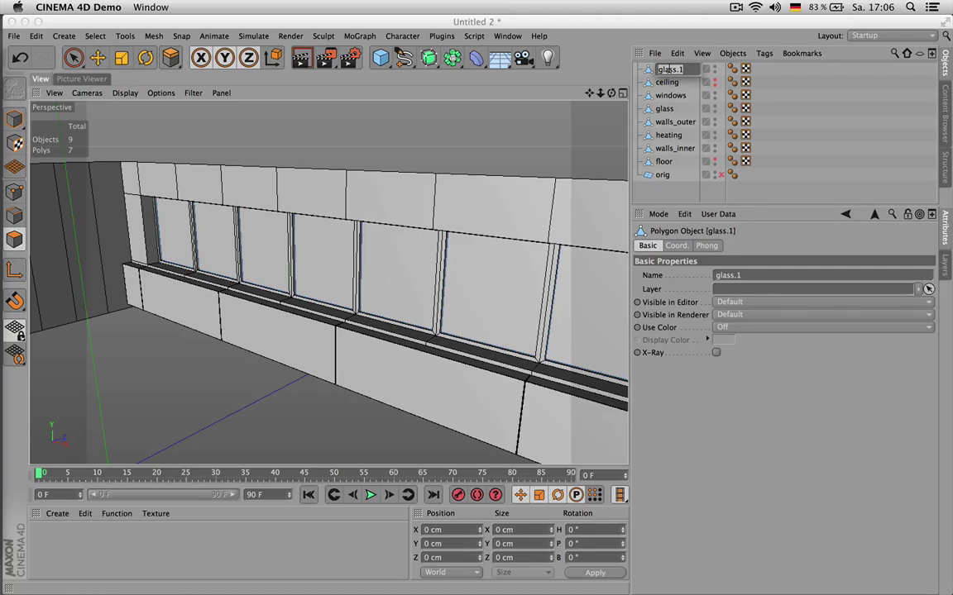
{"action": "type", "text": "shadow"}
{"action": "key", "text": "Return"}
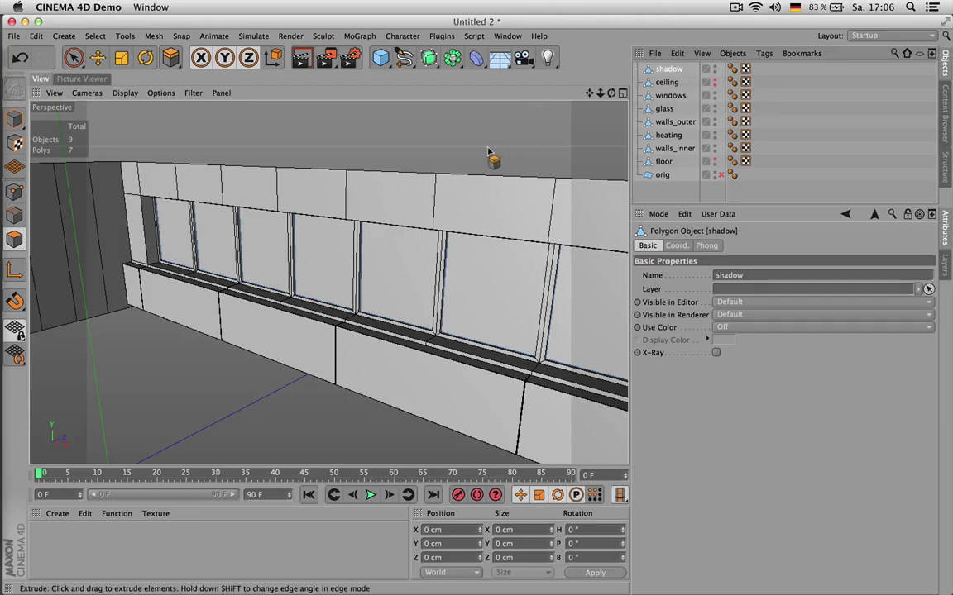
{"action": "double_click", "coordinate": [671, 70]}
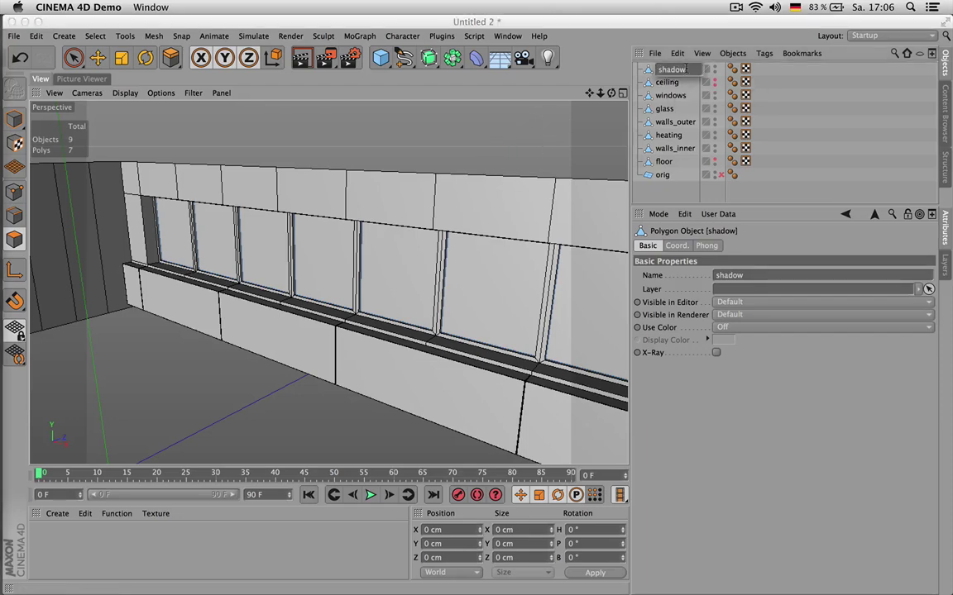
{"action": "type", "text": "ing"}
{"action": "key", "text": "Return"}
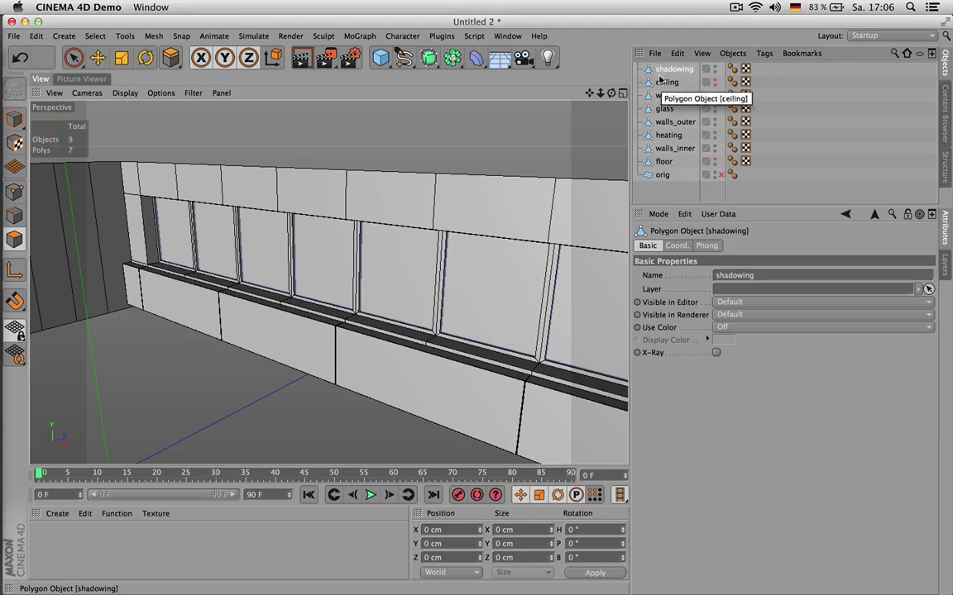
- Shift the shadowing object's axis along Z to the window wall and move the object 20 cm into the room, to Z 280 cm
{"action": "left_click", "coordinate": [96, 59]}
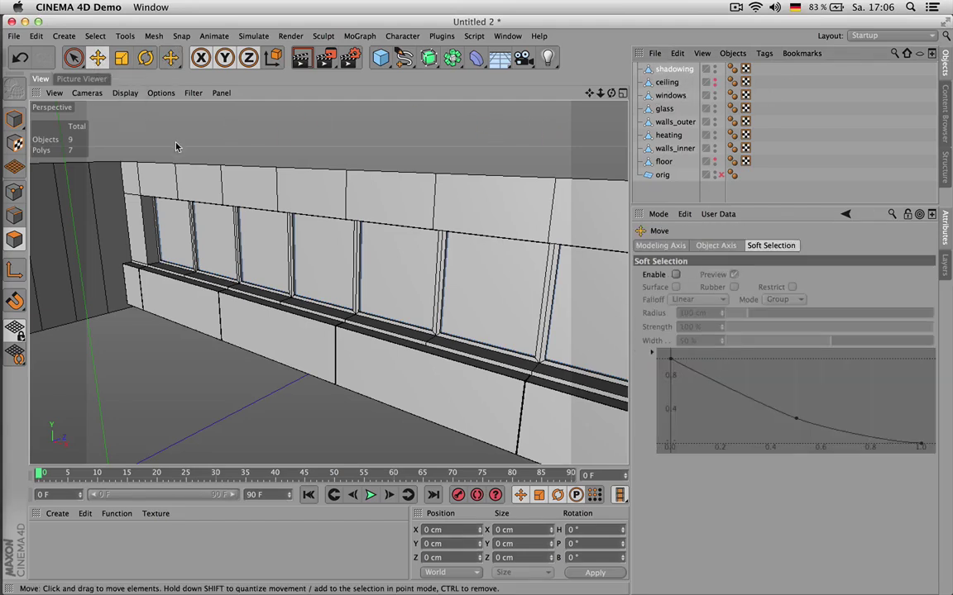
{"action": "left_click", "coordinate": [15, 118]}
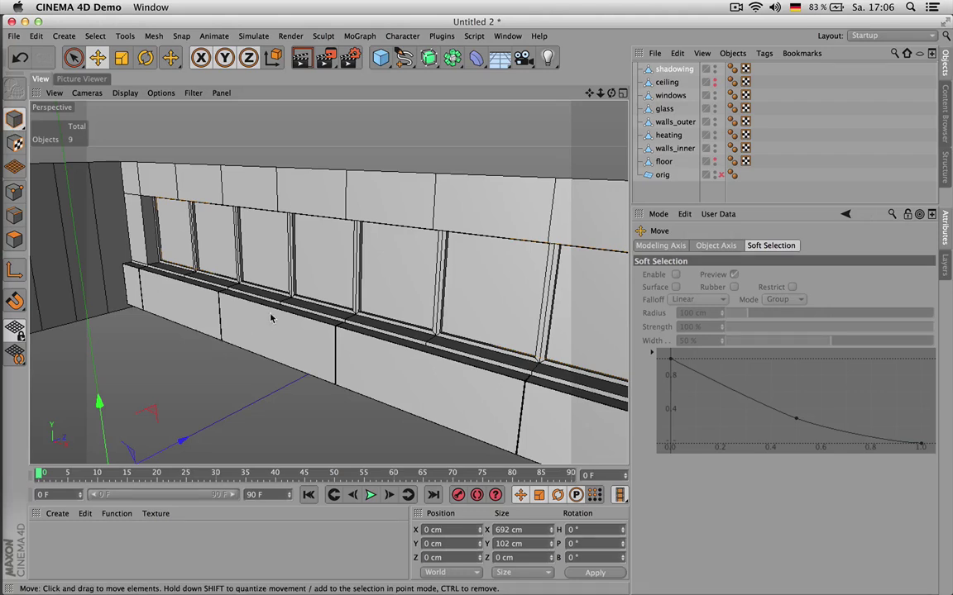
{"action": "left_click", "coordinate": [14, 271]}
{"action": "left_click_drag", "start_coordinate": [184, 445], "coordinate": [374, 343]}
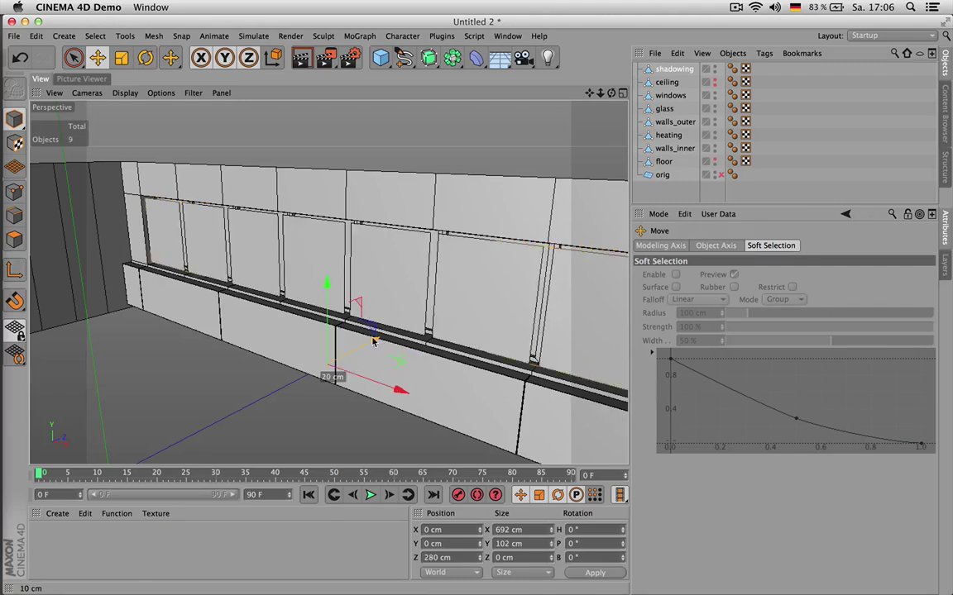
{"action": "left_click_drag", "start_coordinate": [374, 341], "coordinate": [374, 343]}
{"action": "scroll", "coordinate": [397, 306], "scroll_direction": "up", "scroll_amount": 5}
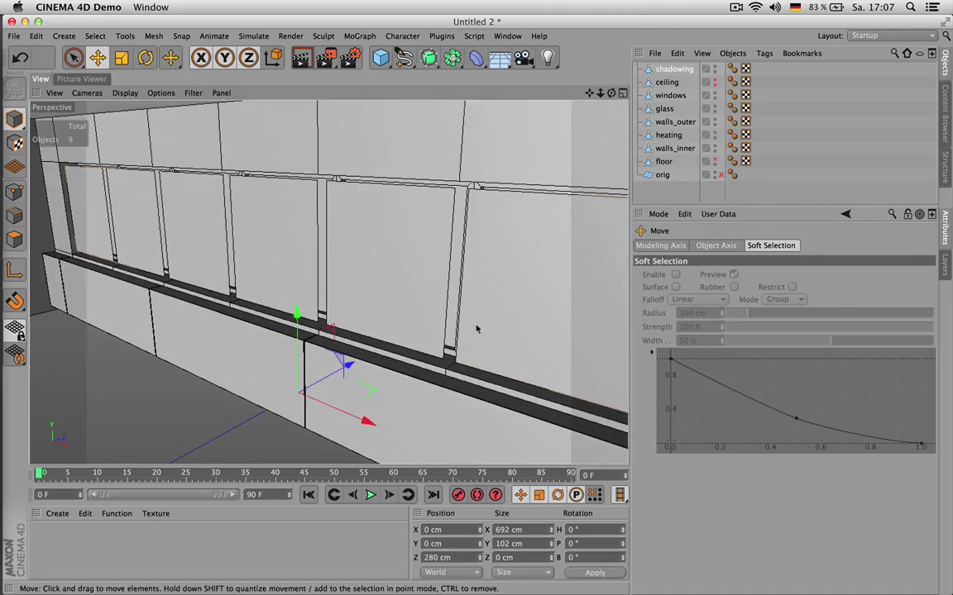
- Select all vertical side edges of the shadowing panes and divide them with Edge Cut at 13 subdivisions
{"action": "left_click", "coordinate": [669, 71]}
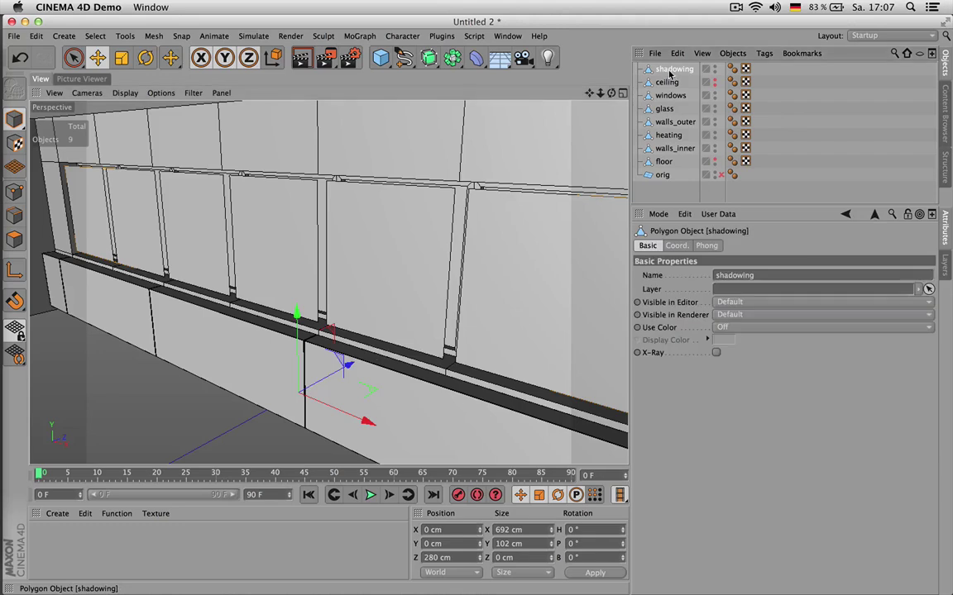
{"action": "scroll", "coordinate": [385, 282], "scroll_direction": "down", "scroll_amount": 6}
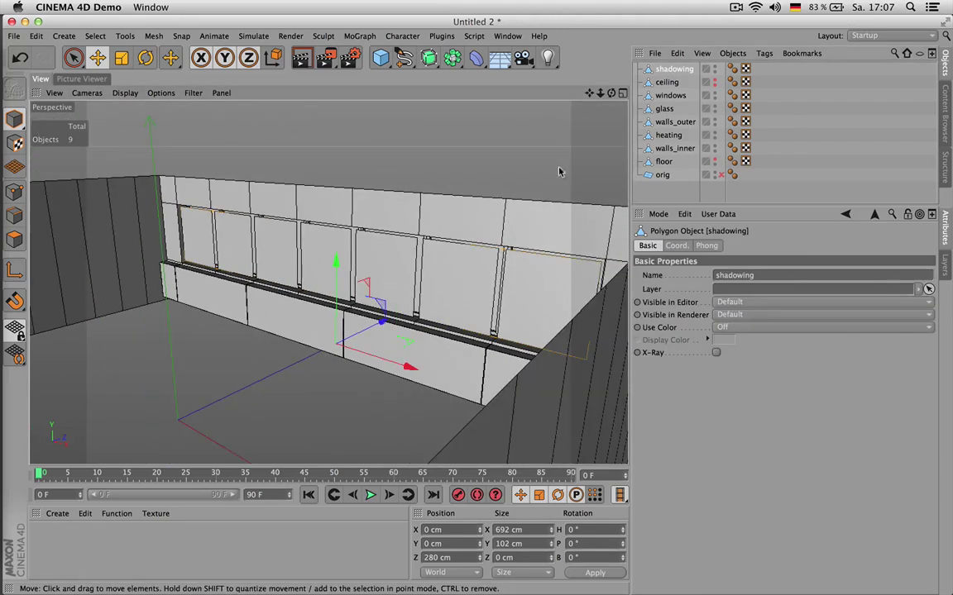
{"action": "left_click_drag", "start_coordinate": [611, 94], "coordinate": [583, 95]}
{"action": "scroll", "coordinate": [525, 163], "scroll_direction": "up", "scroll_amount": 2}
{"action": "scroll", "coordinate": [472, 207], "scroll_direction": "down", "scroll_amount": 2}
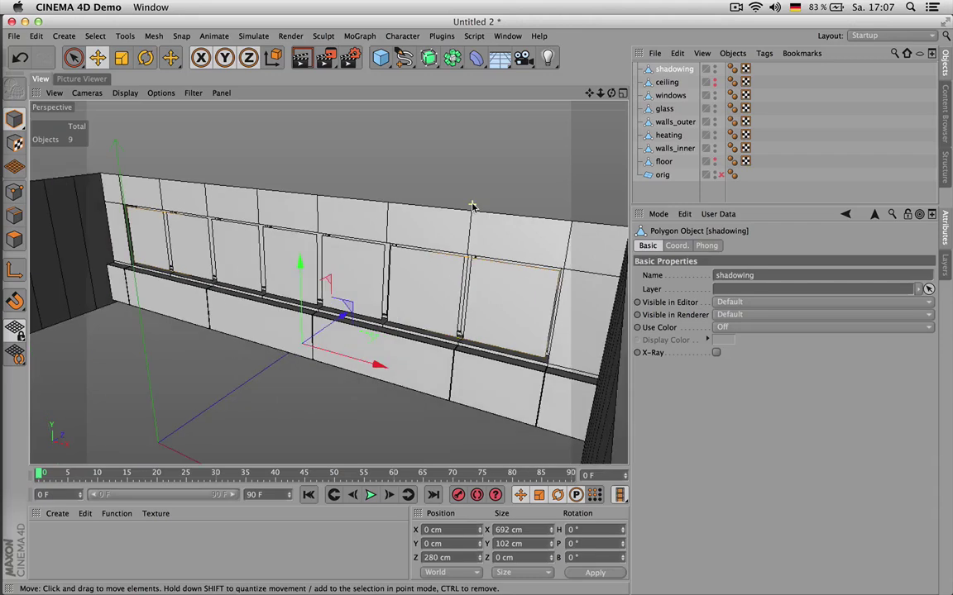
{"action": "left_click", "coordinate": [14, 215]}
{"action": "key", "text": "u"}
{"action": "key", "text": "b"}
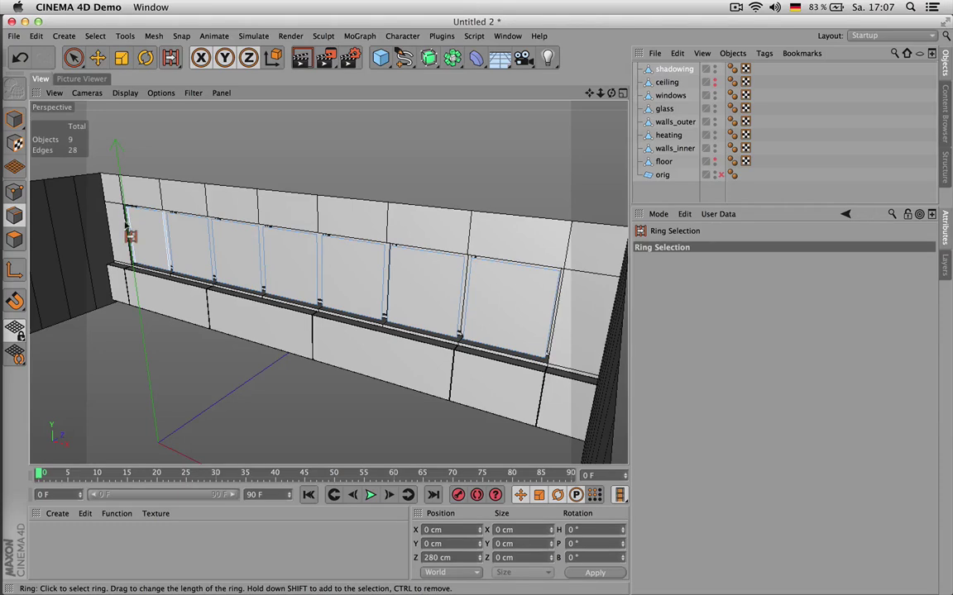
{"action": "key", "text": "9"}
{"action": "mouse_move", "coordinate": [124, 232]}
{"action": "left_mouse_down"}
{"action": "mouse_move", "coordinate": [393, 251]}
{"action": "mouse_move", "coordinate": [554, 306]}
{"action": "mouse_move", "coordinate": [114, 207]}
{"action": "mouse_move", "coordinate": [92, 232]}
{"action": "left_mouse_up"}
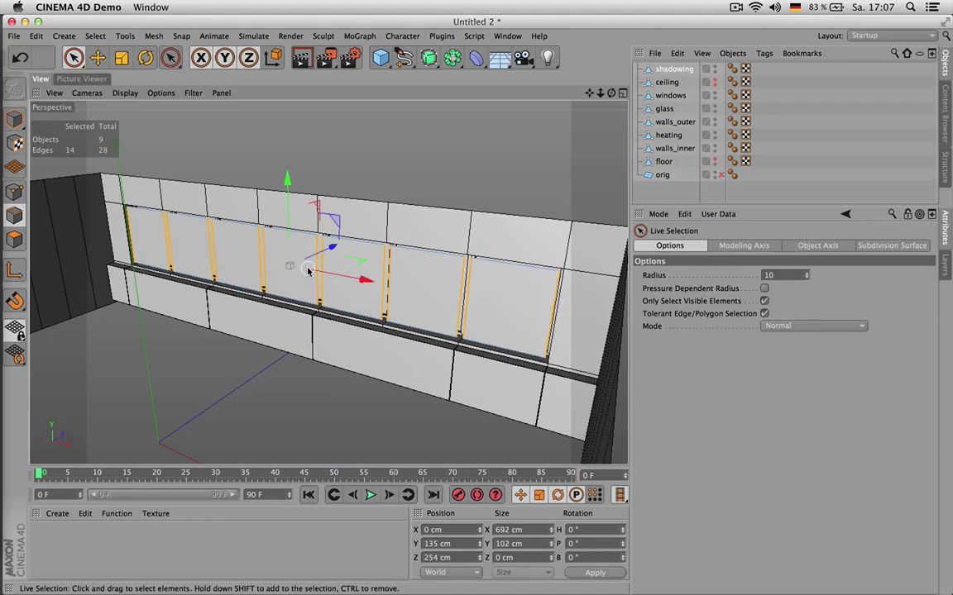
{"action": "key", "text": "m"}
{"action": "key", "text": "f"}
{"action": "left_click_drag", "start_coordinate": [352, 173], "coordinate": [451, 158]}
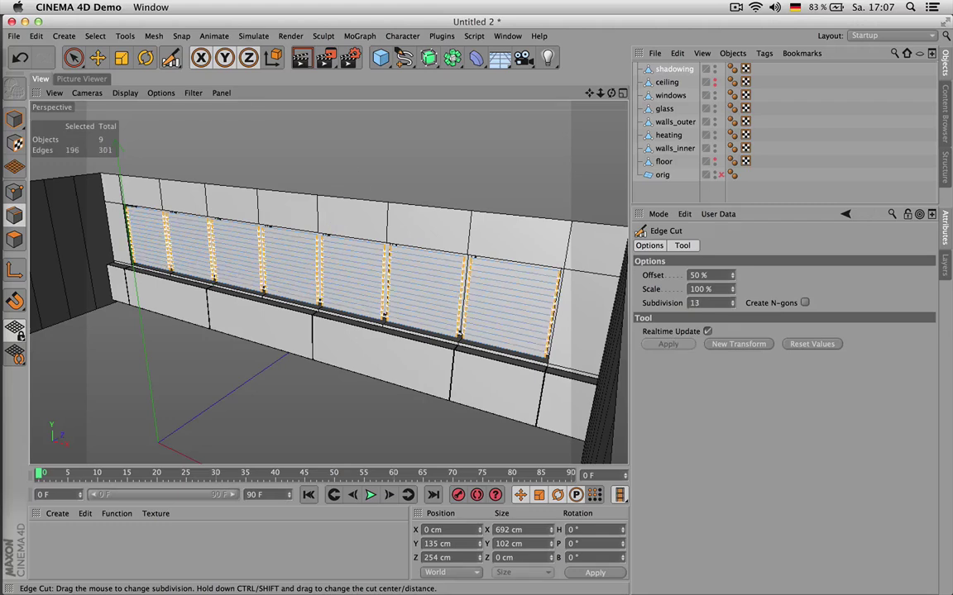
- Invert the edge selection to the horizontal slat edges and bevel them with offset 0.9 cm and subdivision 0
{"action": "scroll", "coordinate": [423, 270], "scroll_direction": "up", "scroll_amount": 5}
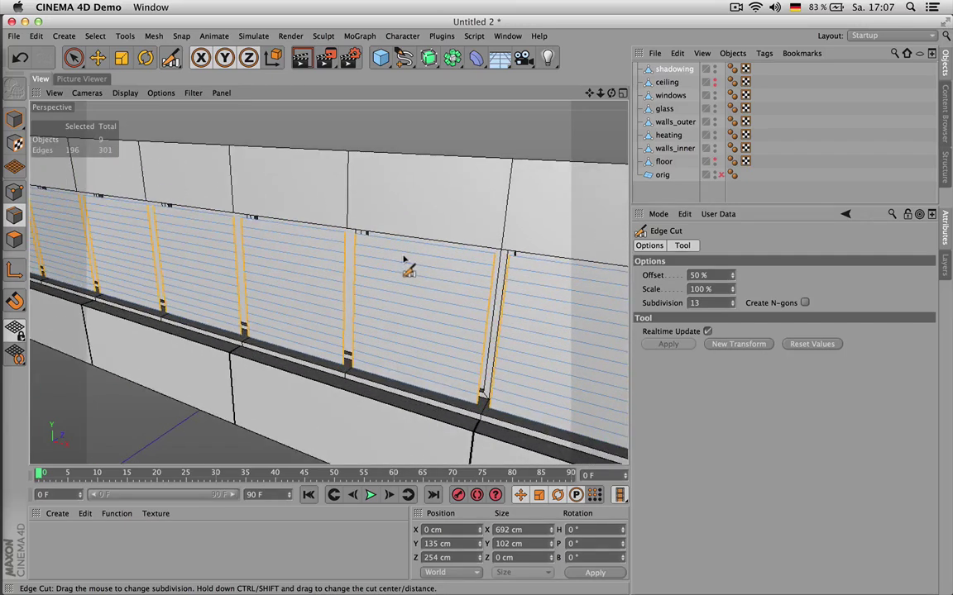
{"action": "key", "text": "u"}
{"action": "key", "text": "i"}
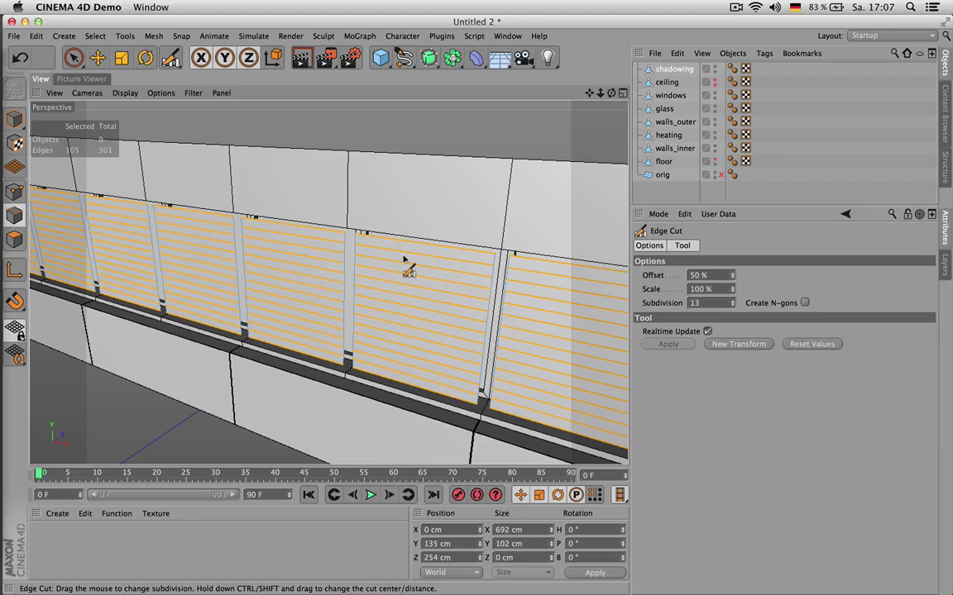
{"action": "key", "text": "m"}
{"action": "key", "text": "s"}
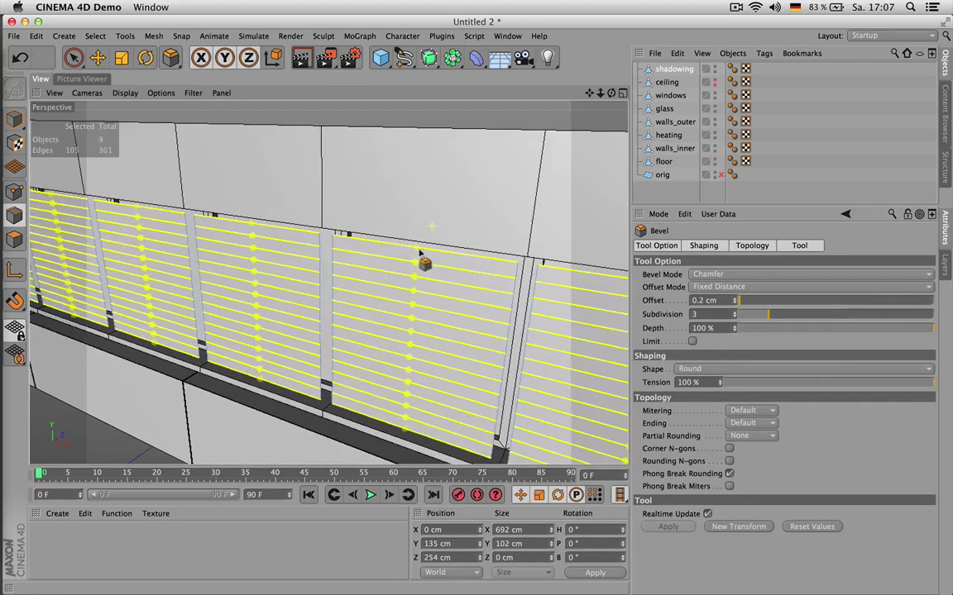
{"action": "left_click", "coordinate": [432, 204]}
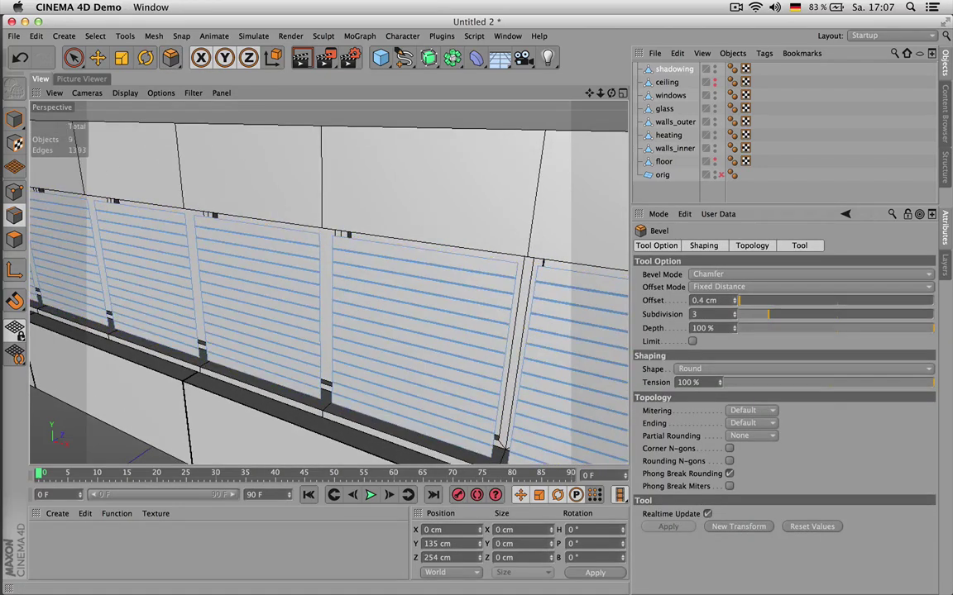
{"action": "left_click_drag", "start_coordinate": [407, 195], "coordinate": [414, 195]}
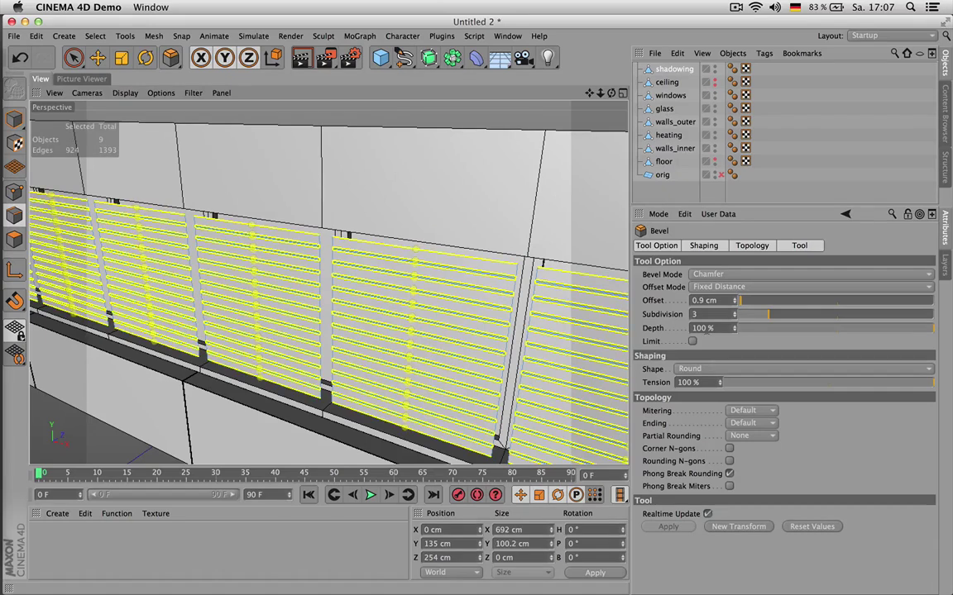
{"action": "left_click", "coordinate": [735, 317]}
{"action": "left_click", "coordinate": [735, 316]}
{"action": "left_click", "coordinate": [734, 316]}
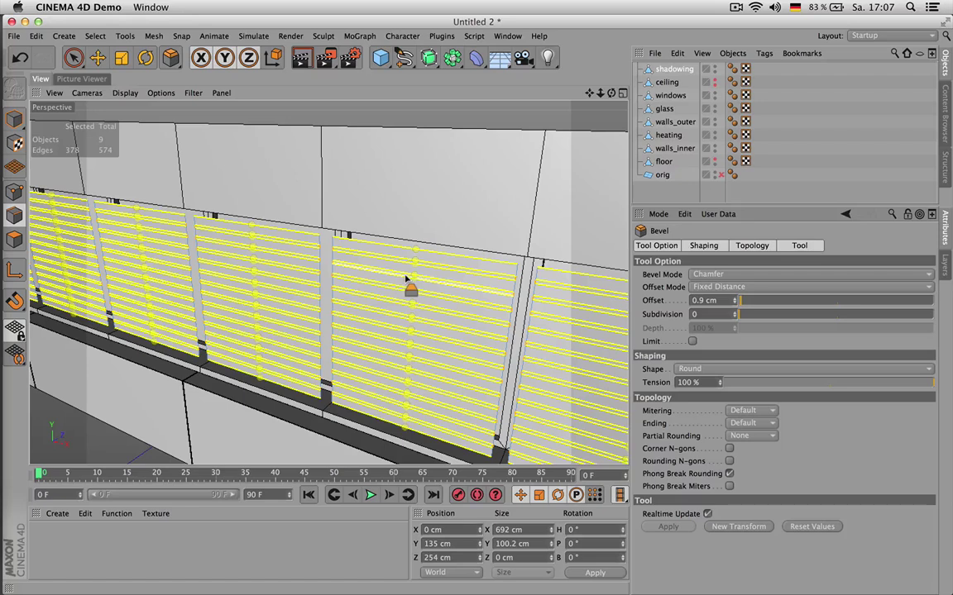
- Invert the slat polygon selection and delete the narrow strips between the slats of the shadowing object
{"action": "key", "text": "Return"}
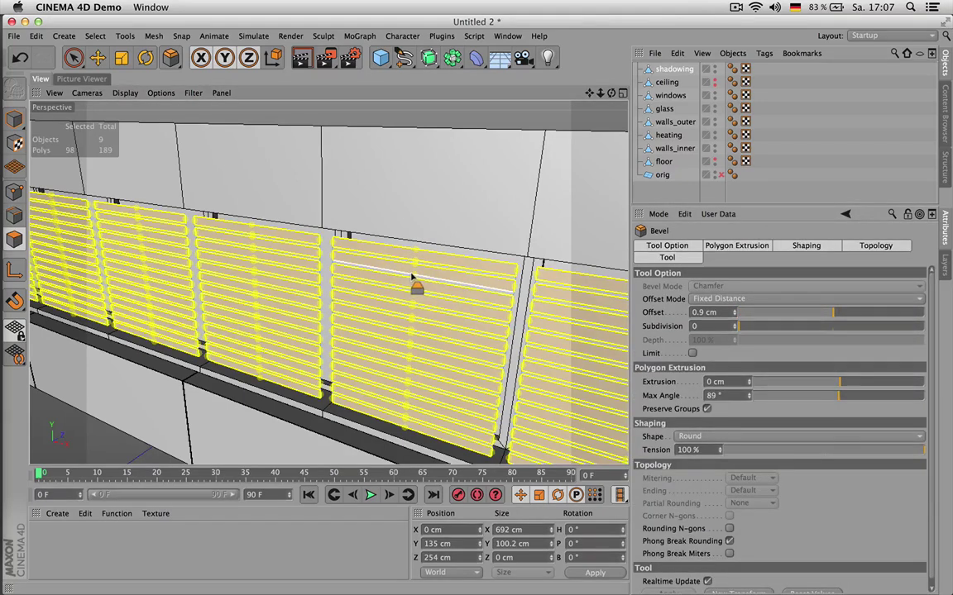
{"action": "key", "text": "u"}
{"action": "key", "text": "i"}
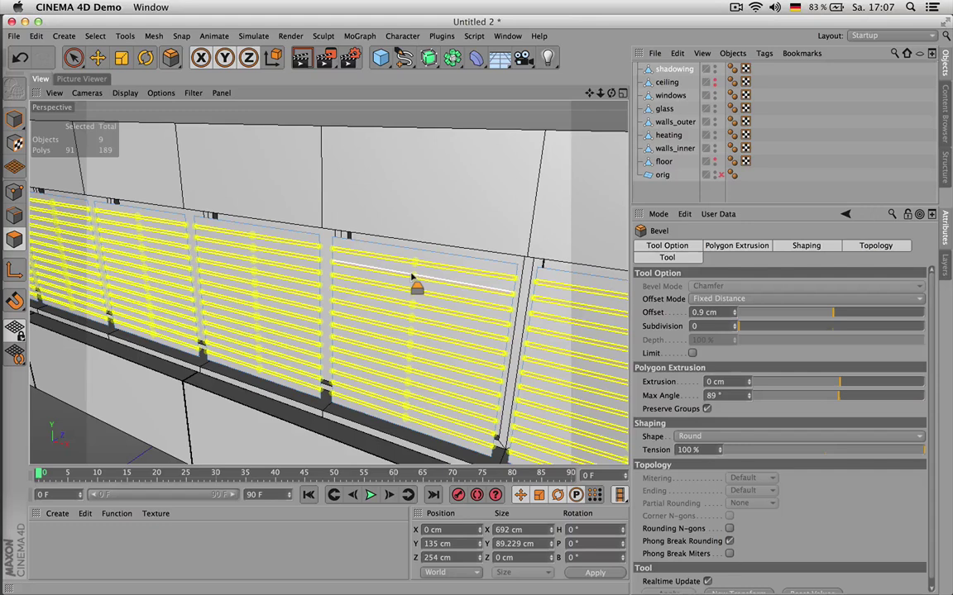
{"action": "key", "text": "ctrl+z"}
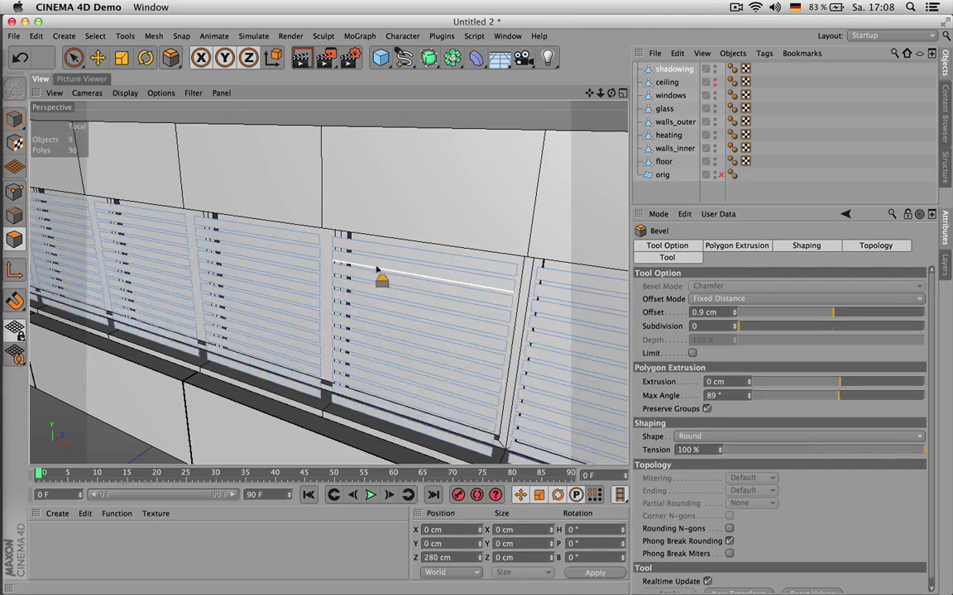
- Select all slat polygons and extrude them about 5.8 cm into the room with Create Caps on
{"action": "scroll", "coordinate": [382, 275], "scroll_direction": "down", "scroll_amount": 5}
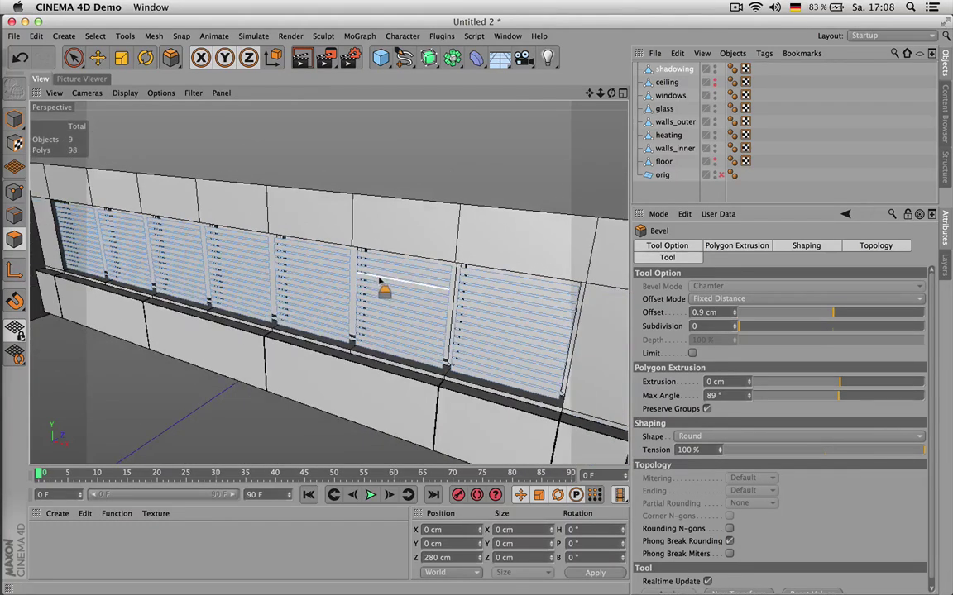
{"action": "key", "text": "ctrl+a"}
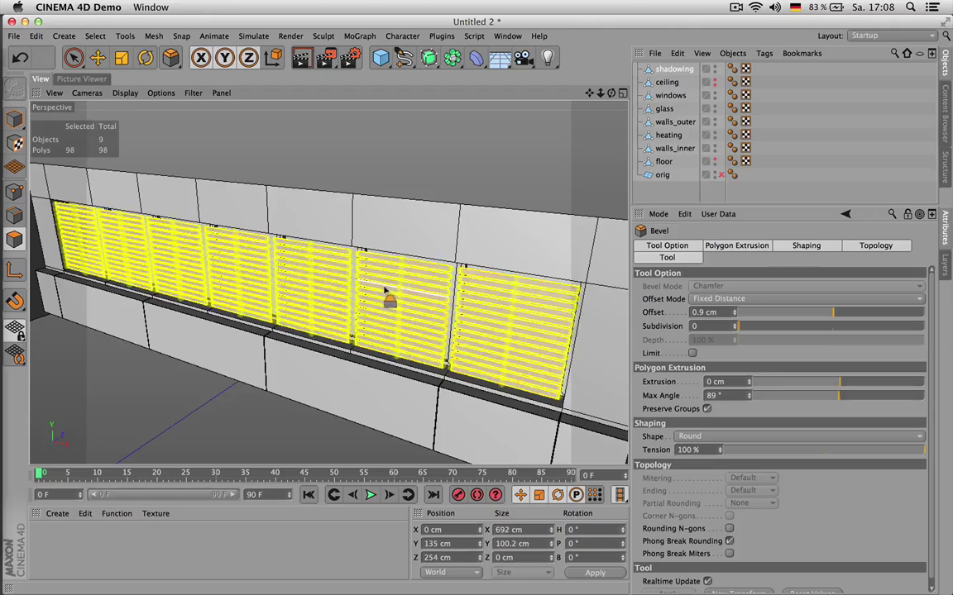
{"action": "scroll", "coordinate": [387, 288], "scroll_direction": "up", "scroll_amount": 5}
{"action": "key", "text": "d"}
{"action": "left_click_drag", "start_coordinate": [454, 292], "coordinate": [493, 292]}
{"action": "left_click_drag", "start_coordinate": [143, 266], "coordinate": [124, 264]}
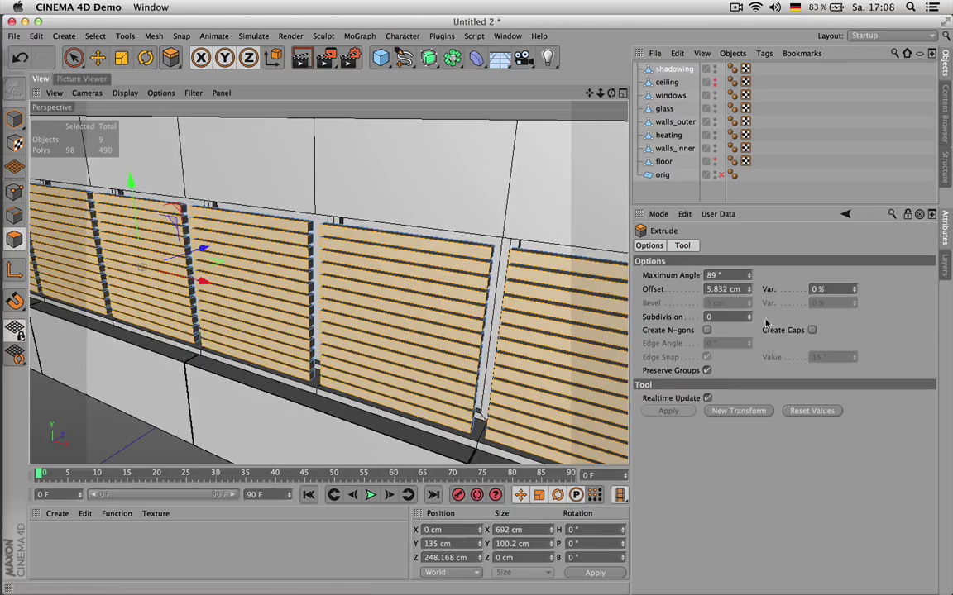
{"action": "left_click", "coordinate": [812, 331]}
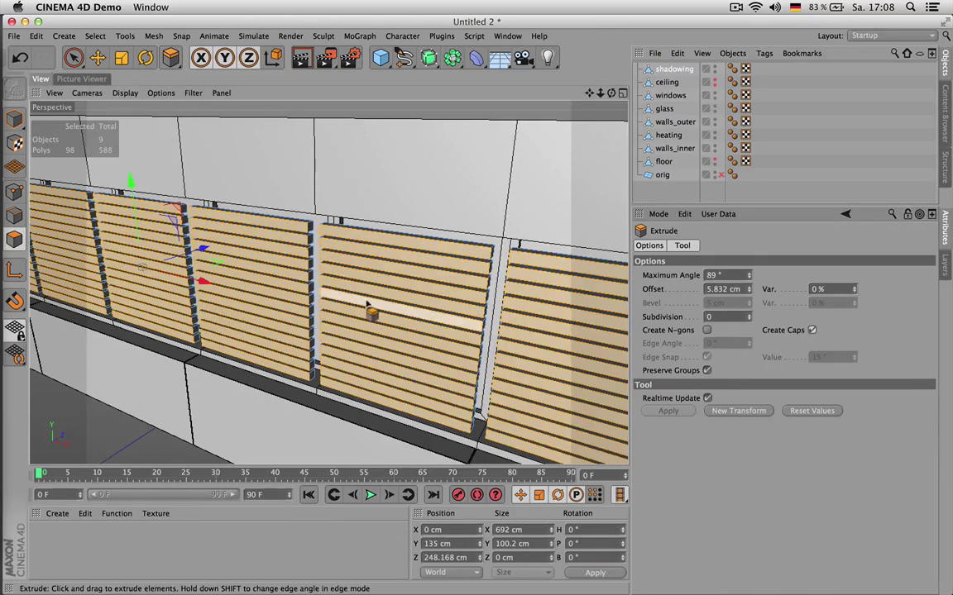
- Bevel all edges of the extruded slats with offset 0.3 cm and subdivision 0, and render the view to check them
{"action": "key", "text": "Return"}
{"action": "key", "text": "super+a"}
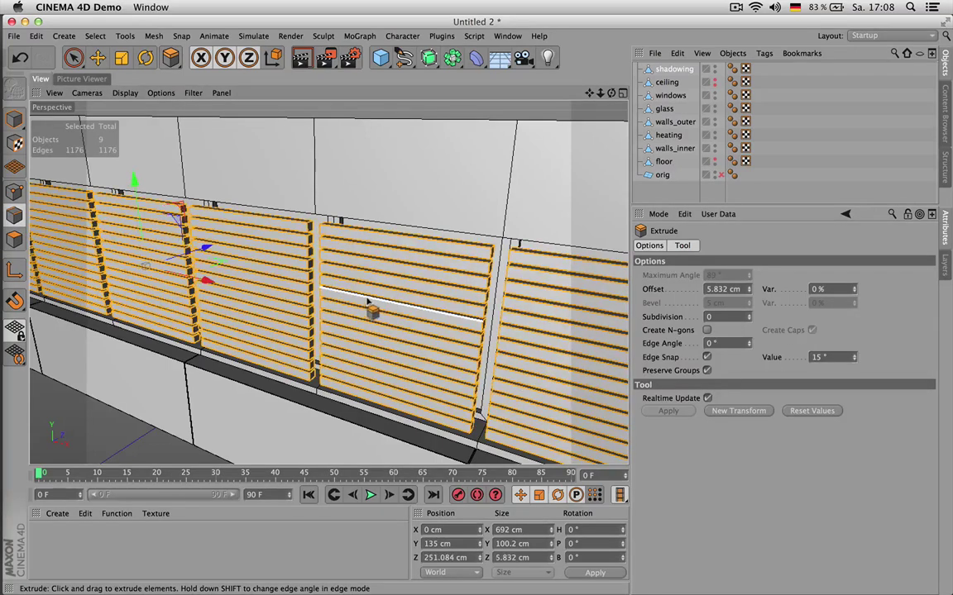
{"action": "key", "text": "m"}
{"action": "key", "text": "s"}
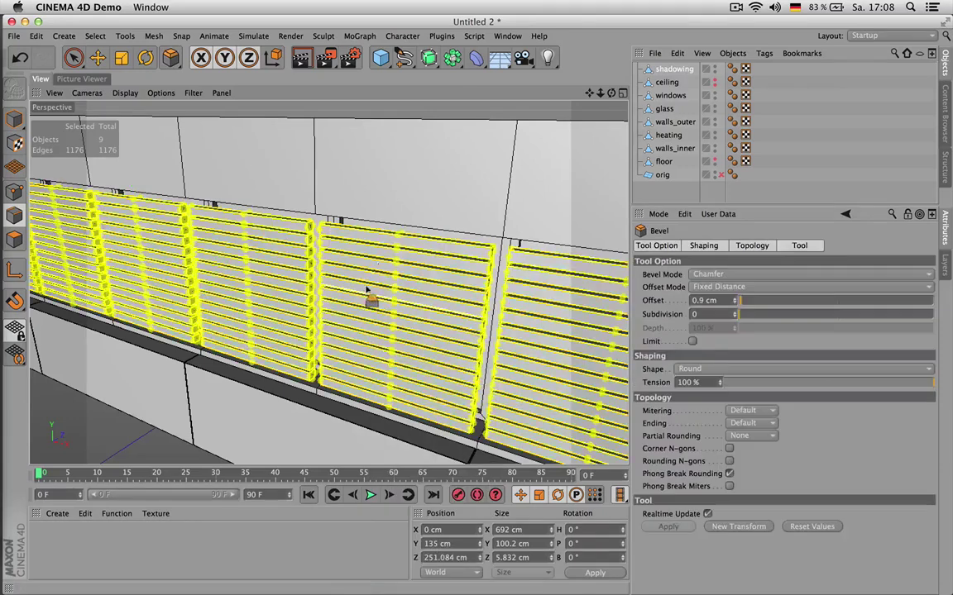
{"action": "left_click_drag", "start_coordinate": [413, 197], "coordinate": [415, 197]}
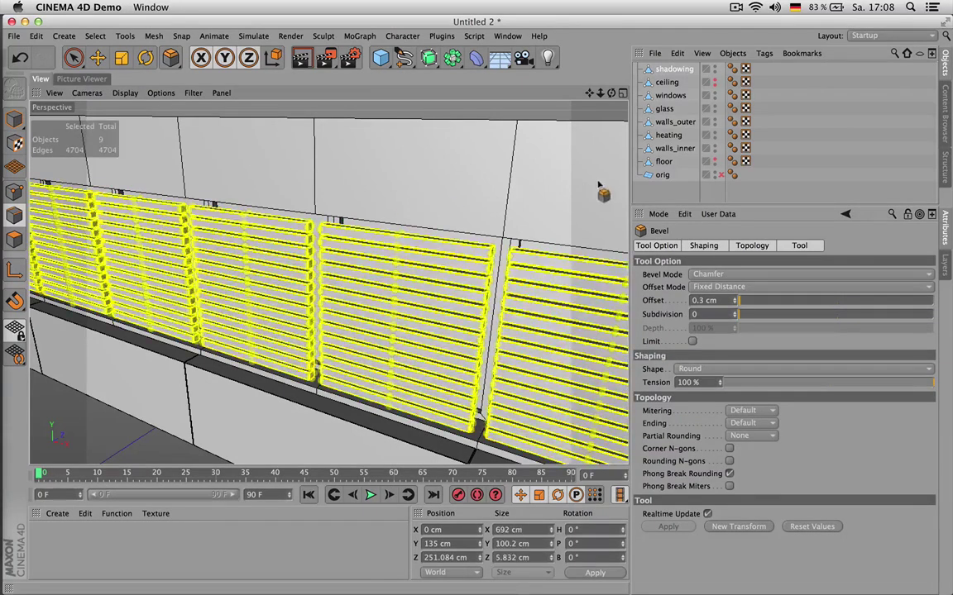
{"action": "left_click", "coordinate": [648, 198]}
{"action": "scroll", "coordinate": [444, 233], "scroll_direction": "down", "scroll_amount": 2}
{"action": "key", "text": "super+r"}
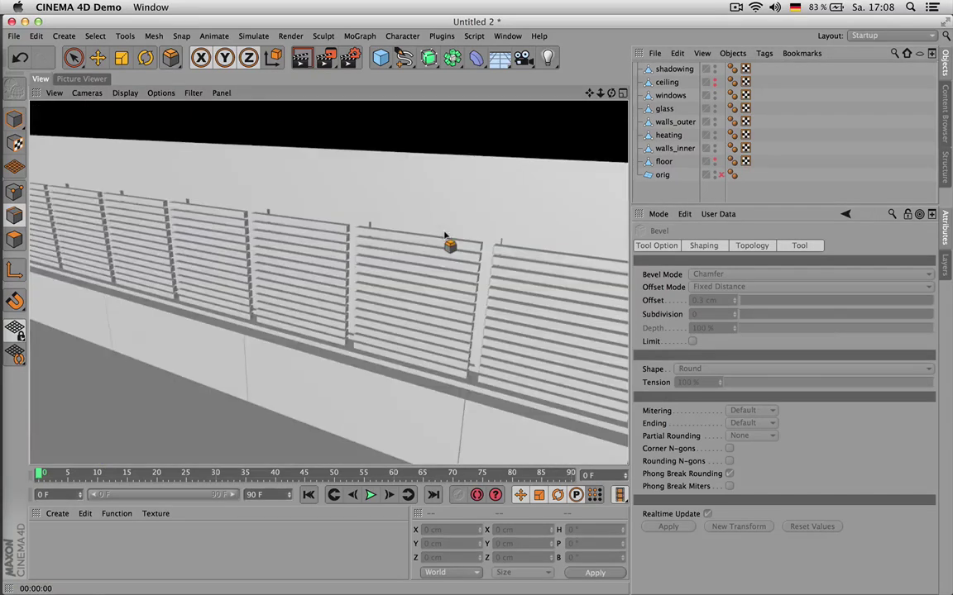
- Undo the edge bevel and the extrusion of the slats
{"action": "key", "text": "super+z"}
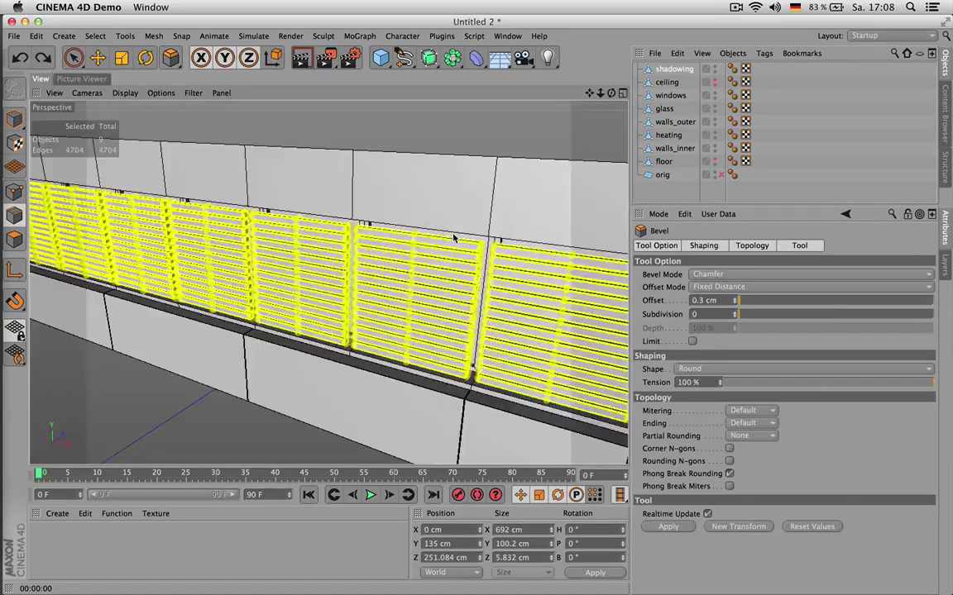
{"action": "key", "text": "super+z"}
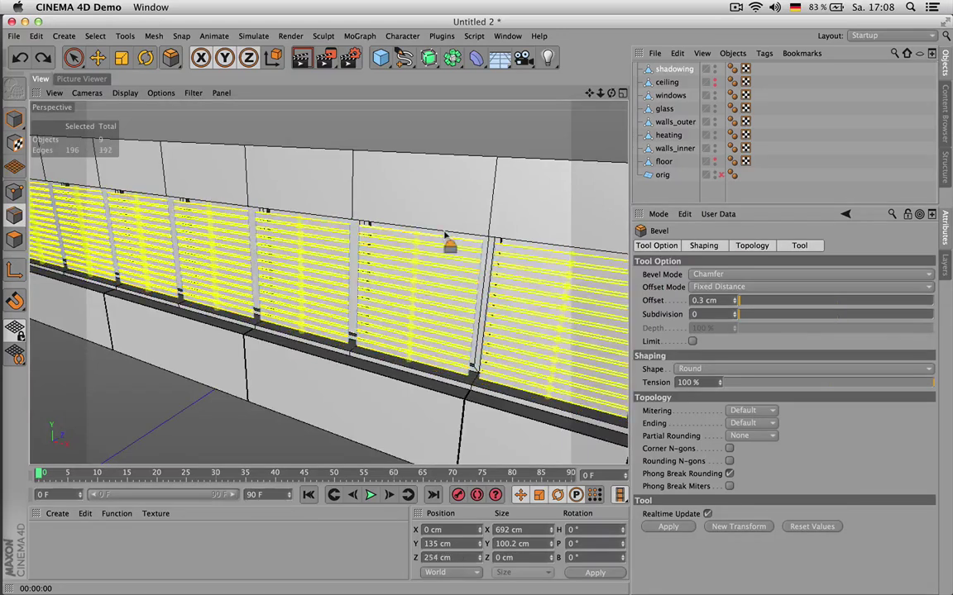
{"action": "scroll", "coordinate": [499, 304], "scroll_direction": "up", "scroll_amount": 3}
{"action": "scroll", "coordinate": [466, 263], "scroll_direction": "up", "scroll_amount": 3}
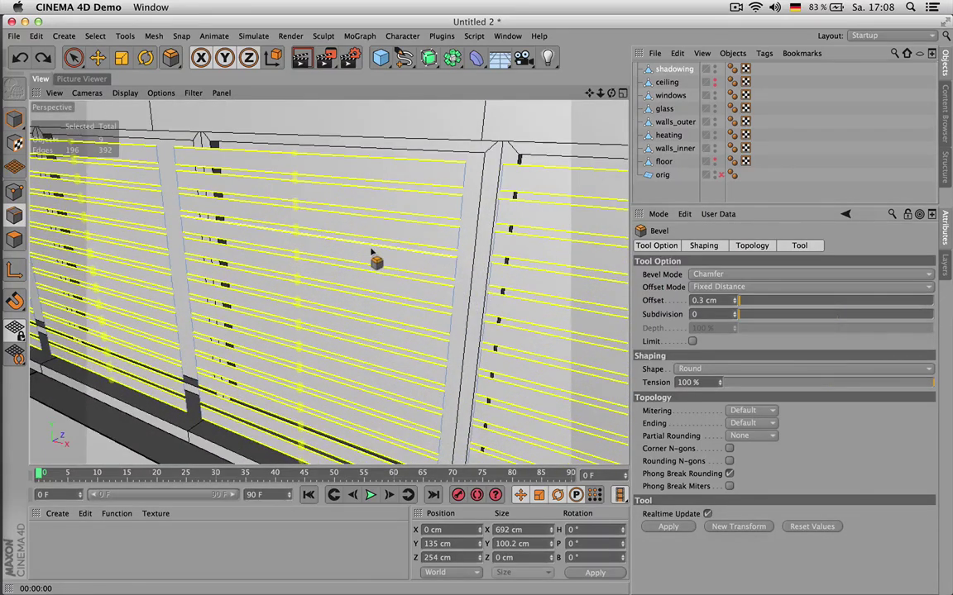
{"action": "left_click", "coordinate": [70, 58]}
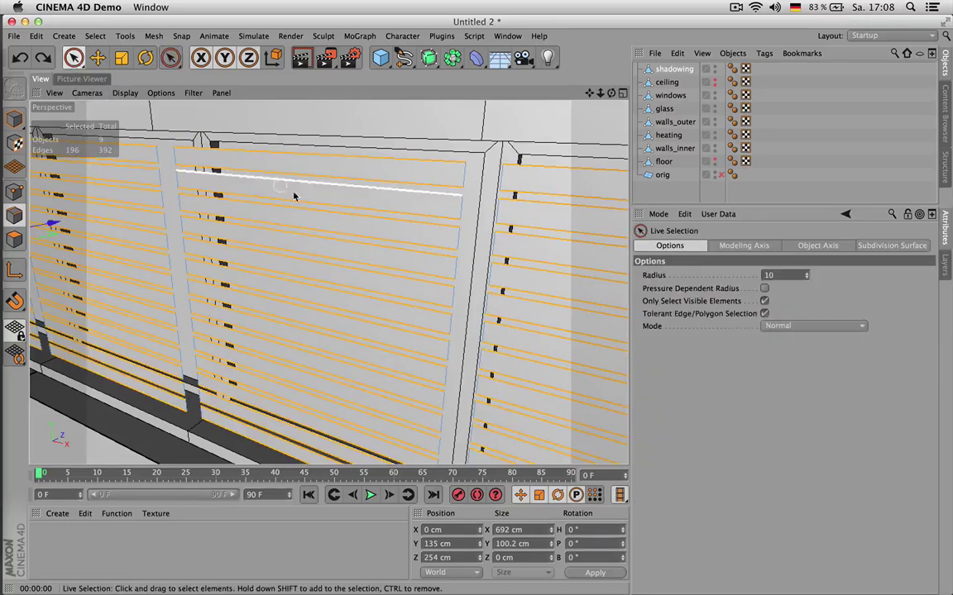
{"action": "left_click", "coordinate": [238, 170]}
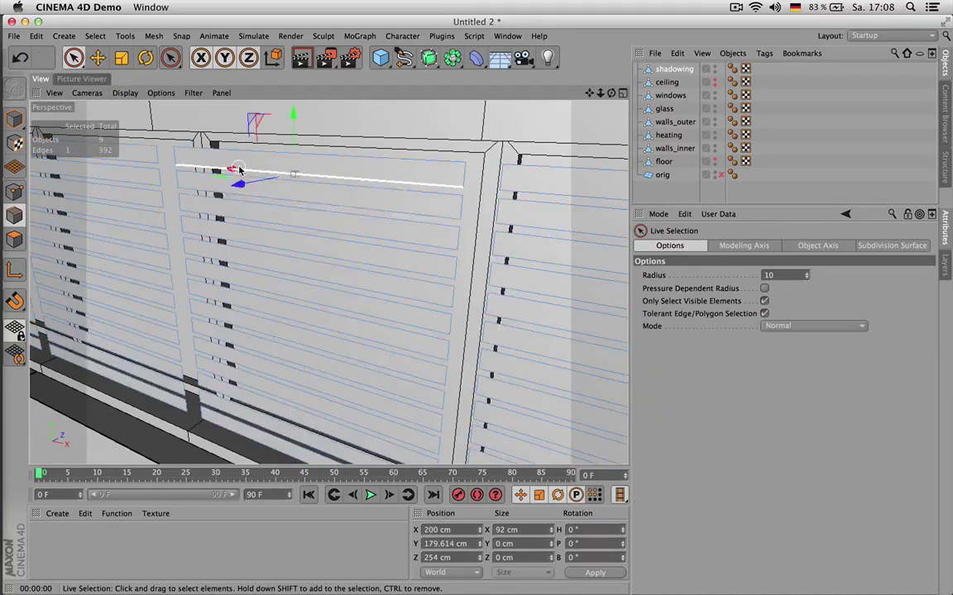
{"action": "left_click", "coordinate": [325, 204], "text": "shift"}
{"action": "left_click", "coordinate": [340, 232], "text": "shift"}
{"action": "left_click", "coordinate": [357, 262], "text": "shift"}
{"action": "scroll", "coordinate": [415, 278], "scroll_direction": "down", "scroll_amount": 5}
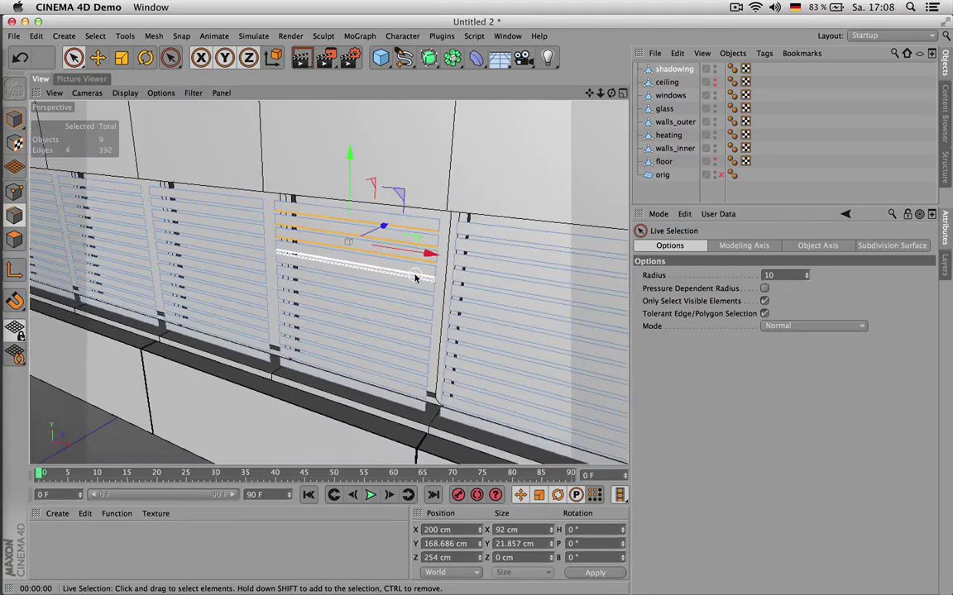
{"action": "scroll", "coordinate": [413, 250], "scroll_direction": "up", "scroll_amount": 2}
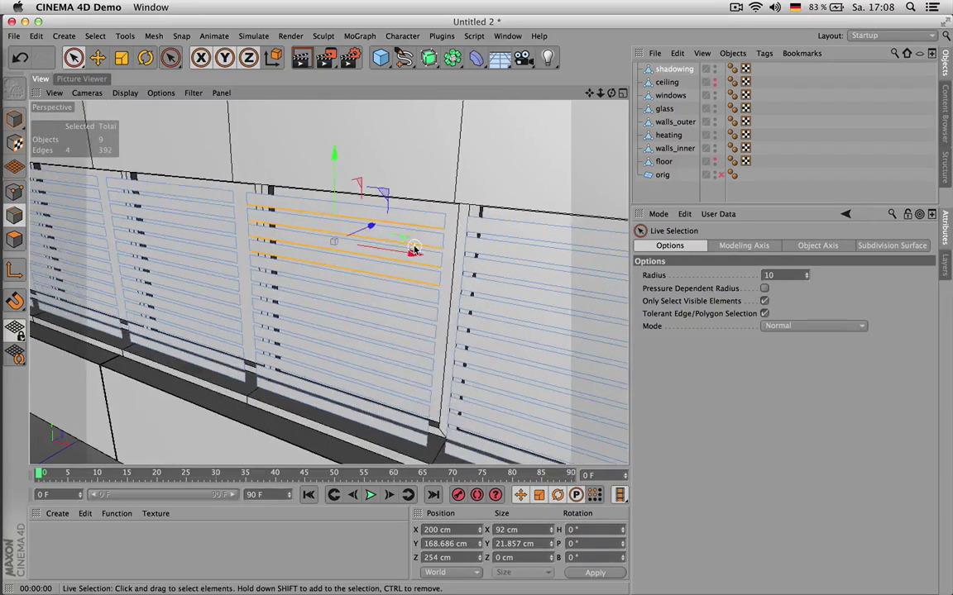
- Frame the blinds in the right side view and set Rectangle Selection to include hidden elements
{"action": "key", "text": "F2"}
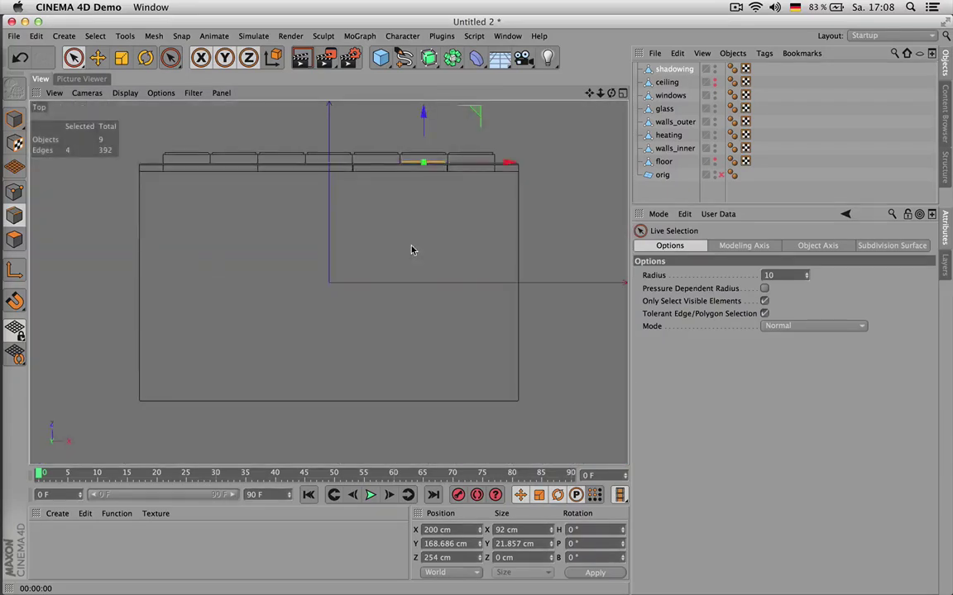
{"action": "key", "text": "F3"}
{"action": "scroll", "coordinate": [455, 225], "scroll_direction": "up", "scroll_amount": 3}
{"action": "scroll", "coordinate": [443, 320], "scroll_direction": "up", "scroll_amount": 5}
{"action": "left_click_drag", "start_coordinate": [590, 94], "coordinate": [579, 116]}
{"action": "left_click_drag", "start_coordinate": [73, 57], "coordinate": [132, 99]}
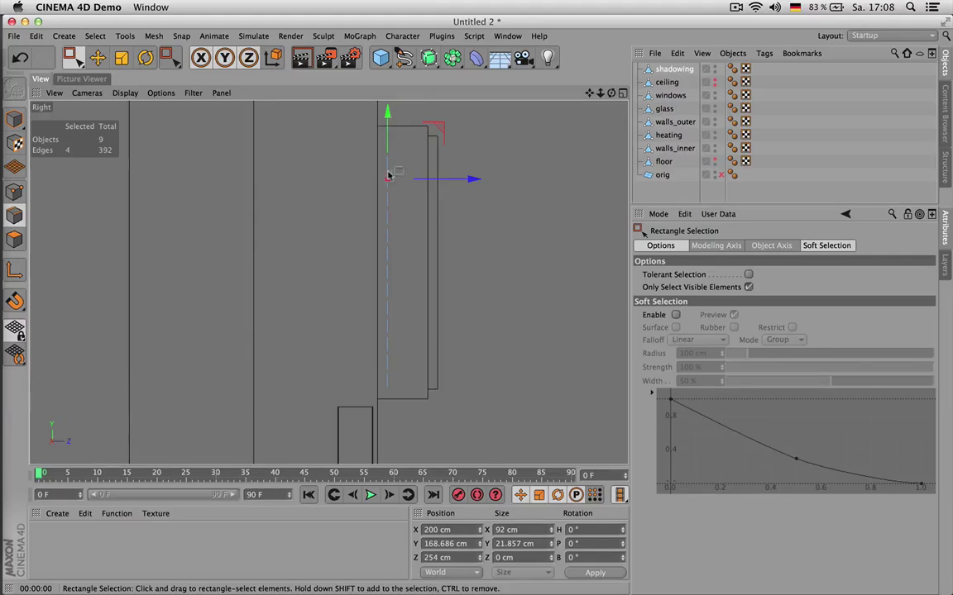
{"action": "scroll", "coordinate": [394, 158], "scroll_direction": "up", "scroll_amount": 3}
{"action": "scroll", "coordinate": [404, 157], "scroll_direction": "down", "scroll_amount": 2}
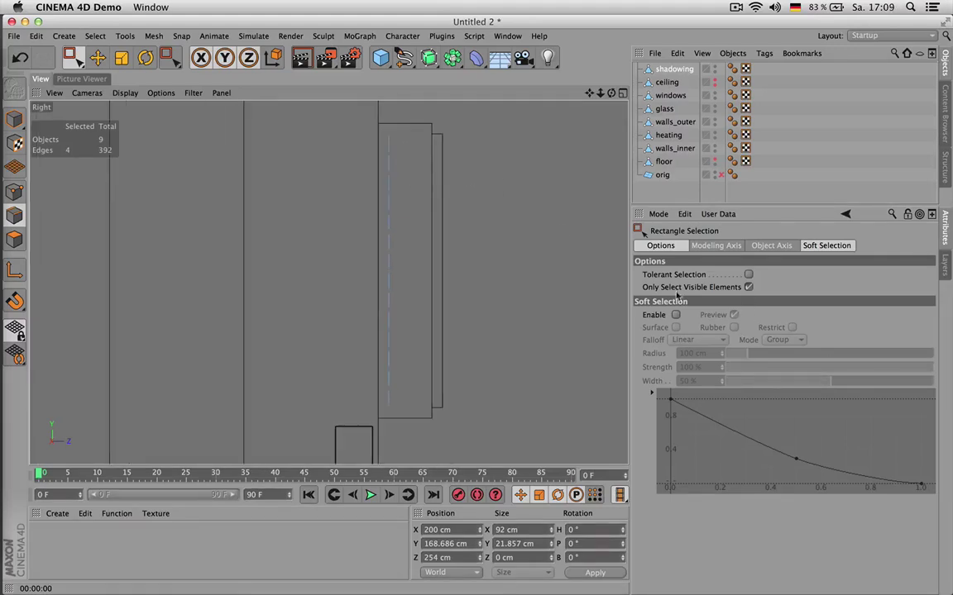
{"action": "left_click", "coordinate": [749, 287]}
- Select the lower long edges of every slat across all windows in the right side view, then return to the perspective view
{"action": "left_click_drag", "start_coordinate": [379, 145], "coordinate": [398, 174]}
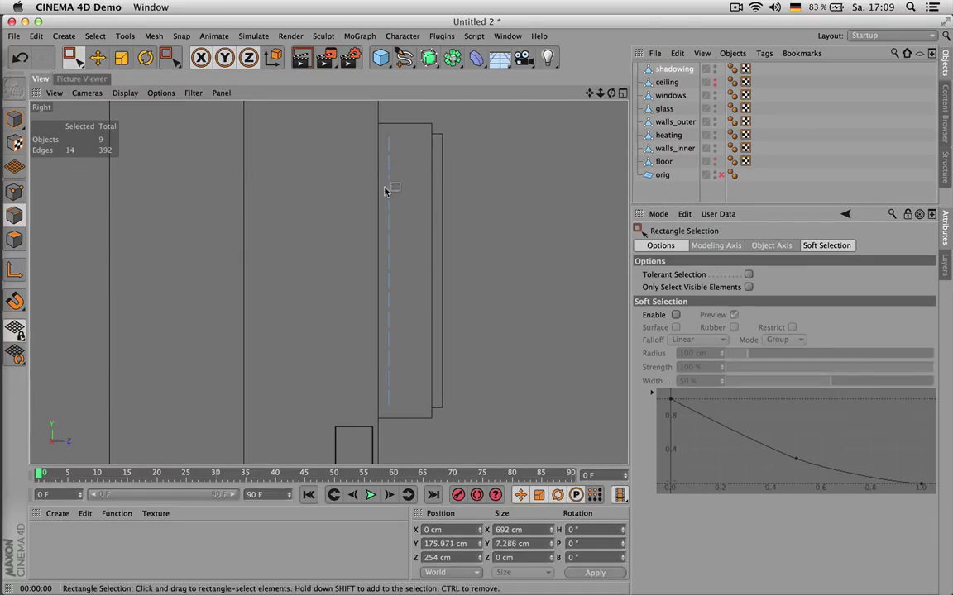
{"action": "left_click_drag", "start_coordinate": [396, 192], "coordinate": [395, 252], "text": "shift"}
{"action": "mouse_move", "coordinate": [393, 258]}
{"action": "left_mouse_down"}
{"action": "mouse_move", "coordinate": [378, 264]}
{"action": "mouse_move", "coordinate": [395, 269]}
{"action": "left_mouse_up"}
{"action": "left_click_drag", "start_coordinate": [381, 285], "coordinate": [394, 290]}
{"action": "mouse_move", "coordinate": [388, 299]}
{"action": "left_mouse_down"}
{"action": "mouse_move", "coordinate": [373, 306]}
{"action": "mouse_move", "coordinate": [397, 310]}
{"action": "left_mouse_up"}
{"action": "left_click_drag", "start_coordinate": [408, 306], "coordinate": [397, 407]}
{"action": "key", "text": "F1"}
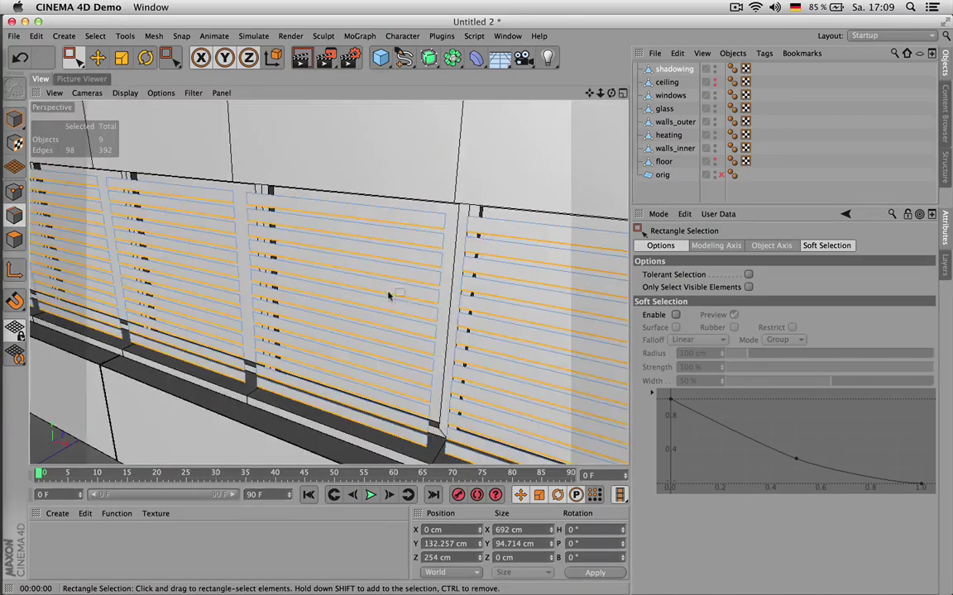
- Tilt the slats by moving the selected lower edges into the room and slightly up, to about Y 133.9 cm and Z 249.3 cm
{"action": "scroll", "coordinate": [392, 294], "scroll_direction": "down", "scroll_amount": 3}
{"action": "scroll", "coordinate": [410, 282], "scroll_direction": "up", "scroll_amount": 2}
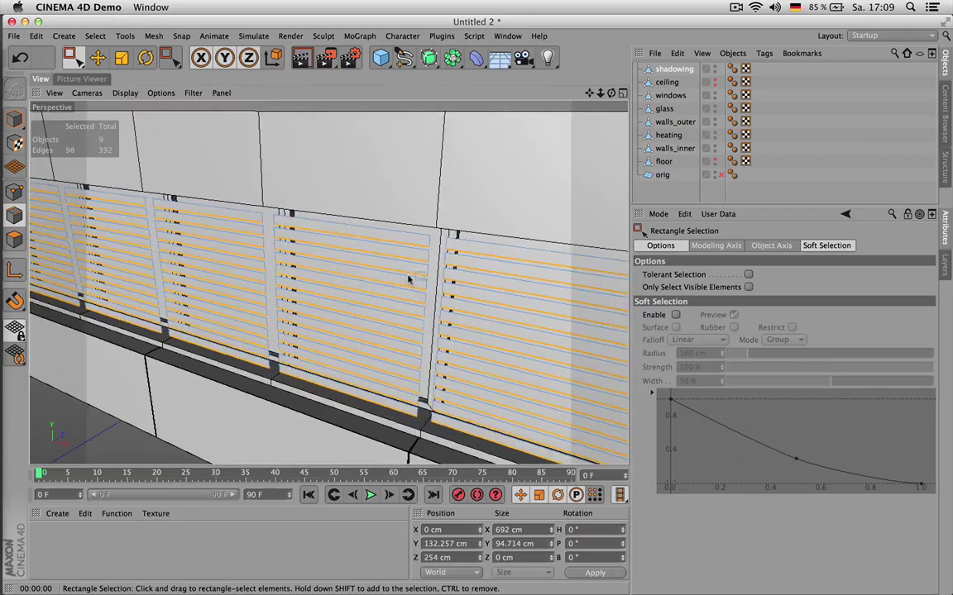
{"action": "key", "text": "e"}
{"action": "scroll", "coordinate": [361, 283], "scroll_direction": "down", "scroll_amount": 4}
{"action": "scroll", "coordinate": [345, 286], "scroll_direction": "down", "scroll_amount": 3}
{"action": "scroll", "coordinate": [315, 284], "scroll_direction": "up", "scroll_amount": 6}
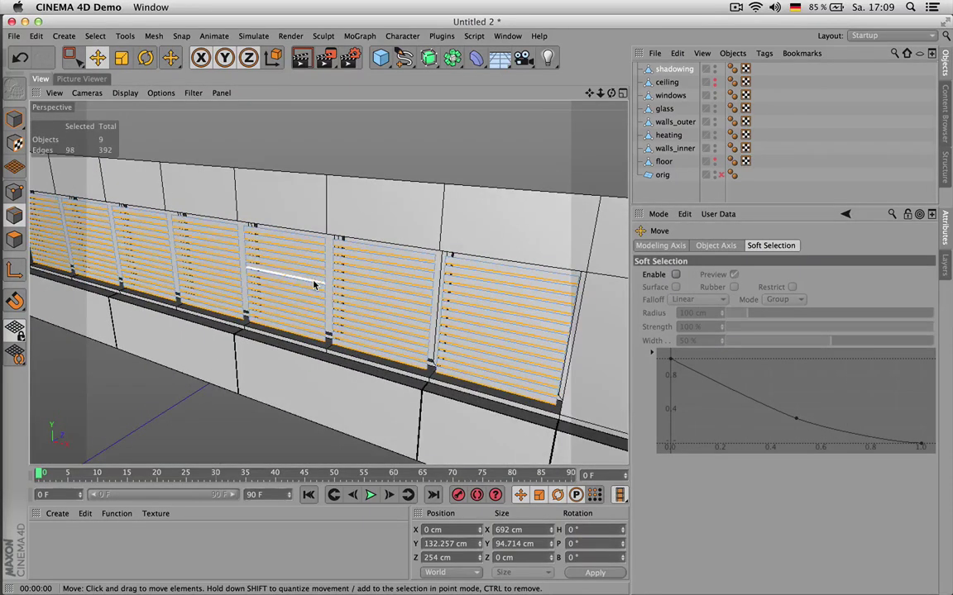
{"action": "scroll", "coordinate": [254, 252], "scroll_direction": "up", "scroll_amount": 8}
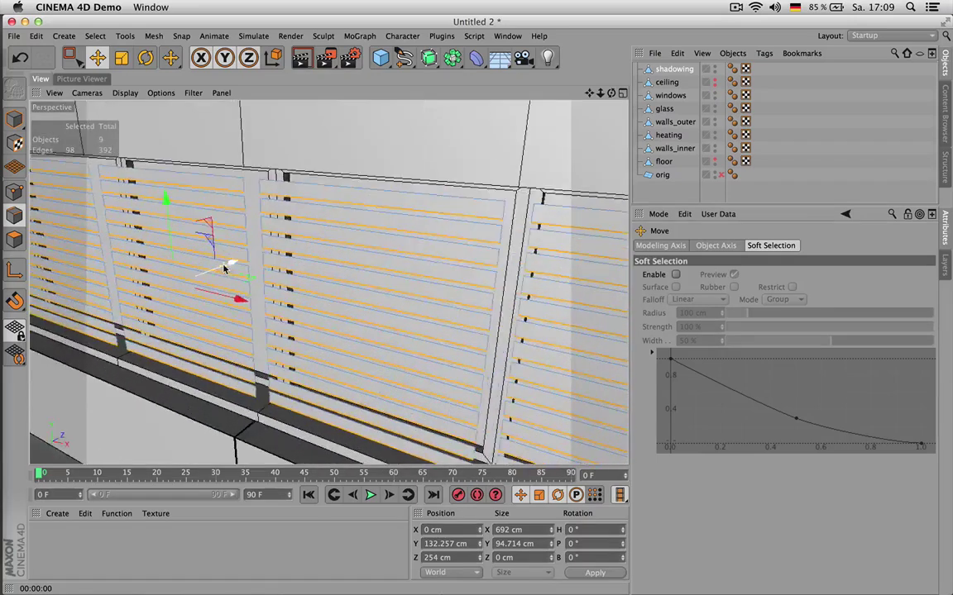
{"action": "scroll", "coordinate": [223, 268], "scroll_direction": "up", "scroll_amount": 2}
{"action": "left_click_drag", "start_coordinate": [223, 267], "coordinate": [213, 267]}
{"action": "left_click_drag", "start_coordinate": [143, 209], "coordinate": [147, 211]}
{"action": "left_click_drag", "start_coordinate": [214, 267], "coordinate": [215, 269]}
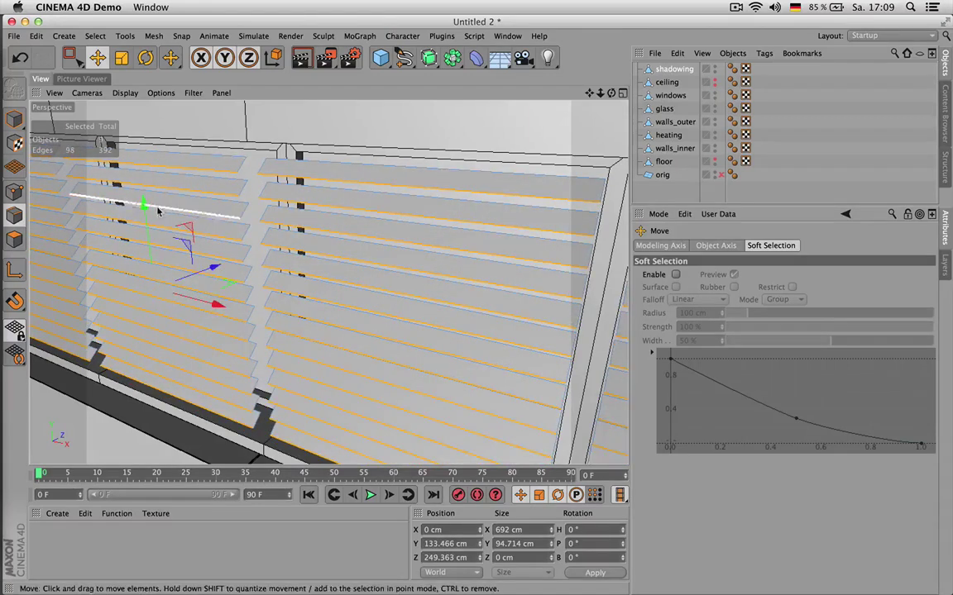
{"action": "left_click_drag", "start_coordinate": [144, 206], "coordinate": [145, 204]}
{"action": "left_click_drag", "start_coordinate": [216, 267], "coordinate": [216, 268]}
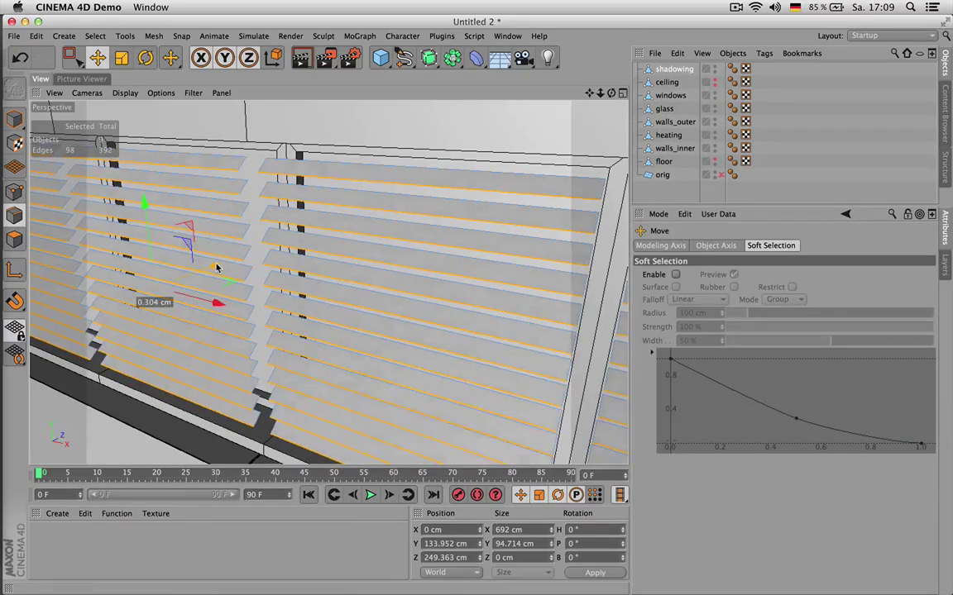
{"action": "left_click_drag", "start_coordinate": [145, 199], "coordinate": [143, 205]}
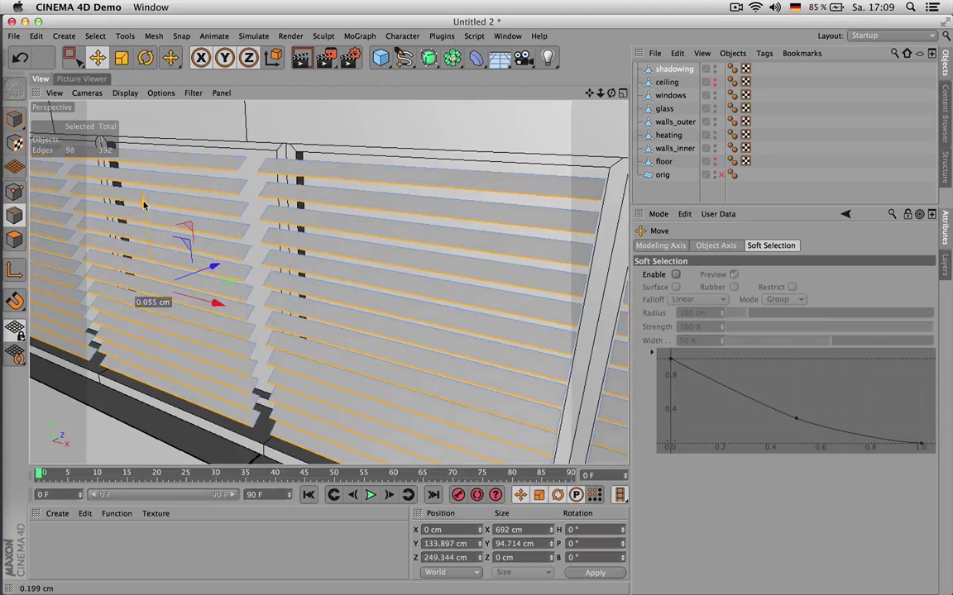
- Try extruding all slat polygons by -1.5 cm with Create Caps on, and undo the extrusion
{"action": "scroll", "coordinate": [306, 235], "scroll_direction": "down", "scroll_amount": 6}
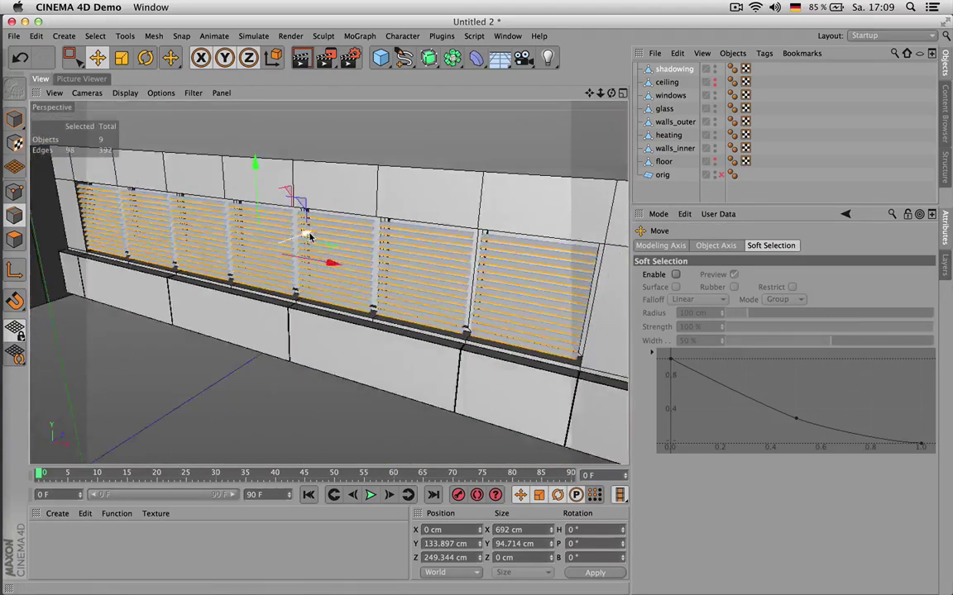
{"action": "scroll", "coordinate": [310, 236], "scroll_direction": "up", "scroll_amount": 3}
{"action": "left_click_drag", "start_coordinate": [408, 218], "coordinate": [380, 248], "text": "alt"}
{"action": "scroll", "coordinate": [377, 248], "scroll_direction": "up", "scroll_amount": 3}
{"action": "key", "text": "Return"}
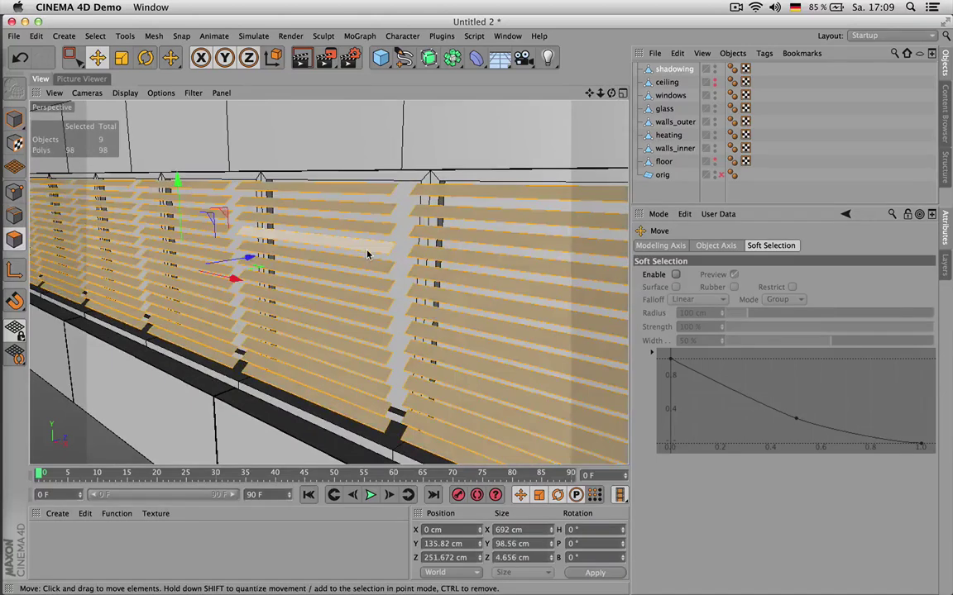
{"action": "key", "text": "d"}
{"action": "left_click_drag", "start_coordinate": [469, 304], "coordinate": [451, 304]}
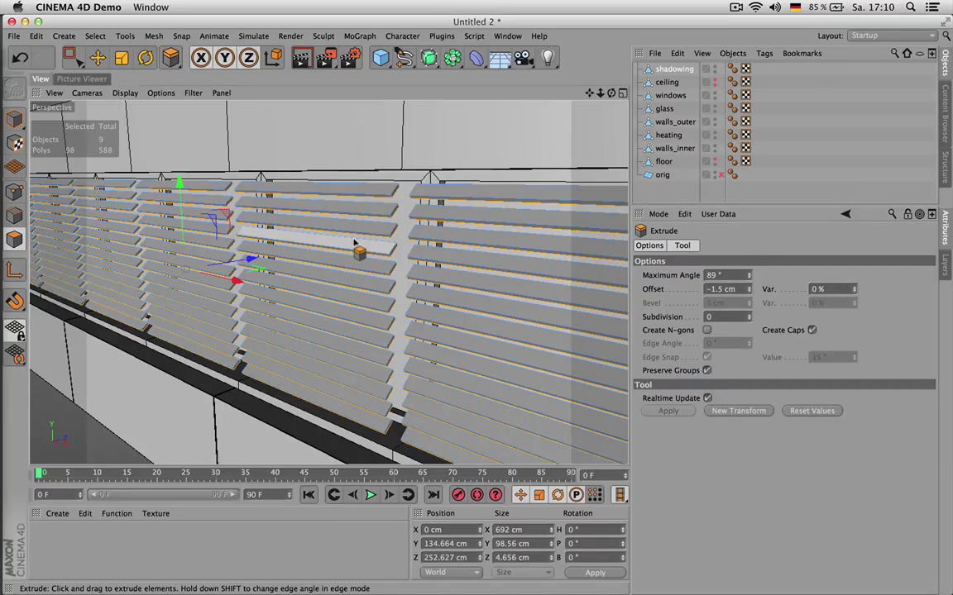
{"action": "key", "text": "super+z"}
{"action": "key", "text": "super+z"}
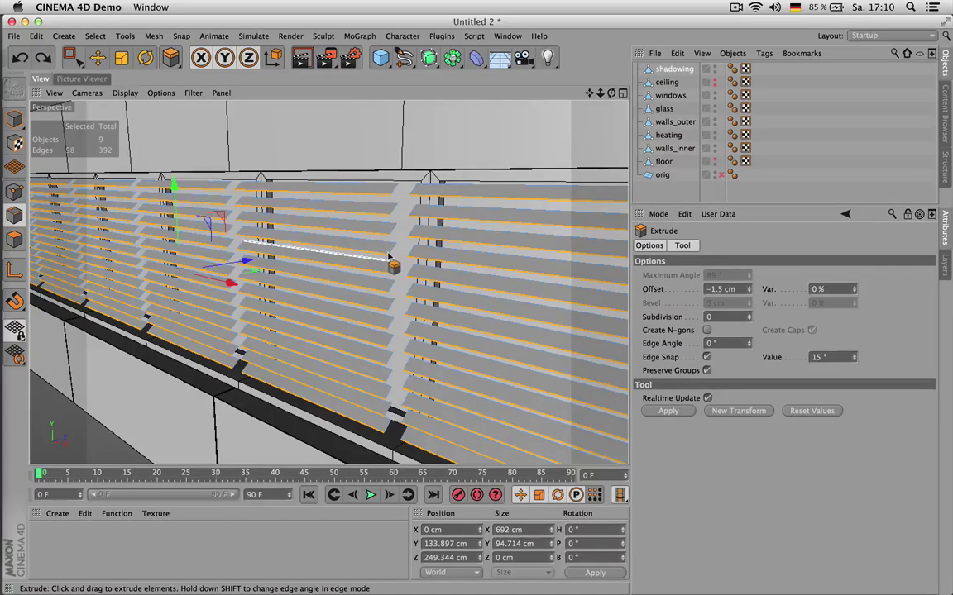
- Select the short side edges of all slats in the seven windows by rectangle in the top view
{"action": "key", "text": "F2"}
{"action": "left_click_drag", "start_coordinate": [588, 92], "coordinate": [453, 174]}
{"action": "key", "text": "0"}
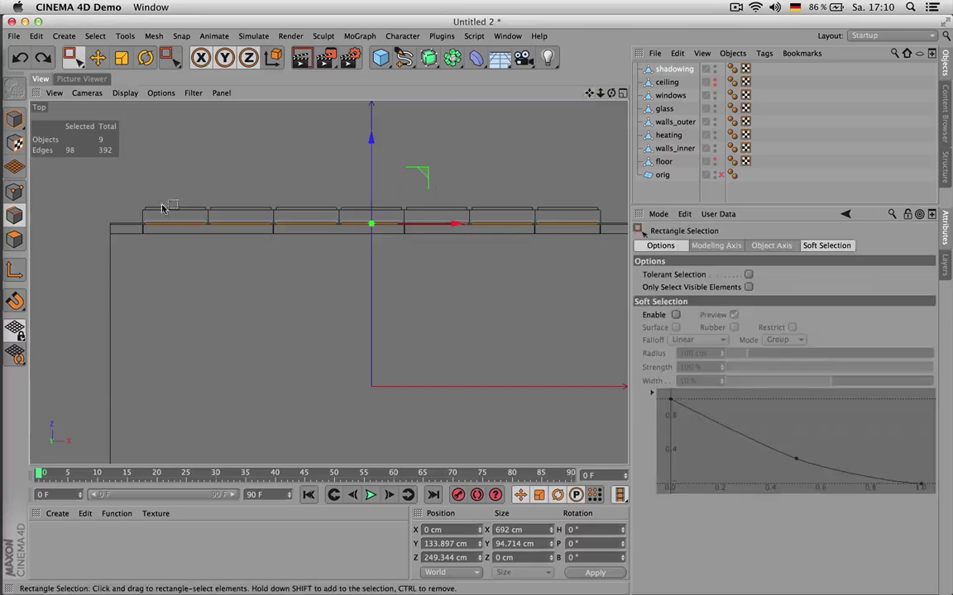
{"action": "left_click_drag", "start_coordinate": [112, 179], "coordinate": [164, 231]}
{"action": "left_click_drag", "start_coordinate": [194, 189], "coordinate": [227, 267]}
{"action": "left_click_drag", "start_coordinate": [220, 170], "coordinate": [270, 251], "text": "shift"}
{"action": "left_click_drag", "start_coordinate": [287, 162], "coordinate": [335, 256], "text": "shift"}
{"action": "left_click_drag", "start_coordinate": [386, 183], "coordinate": [418, 285], "text": "shift"}
{"action": "left_click_drag", "start_coordinate": [460, 183], "coordinate": [489, 263], "text": "shift"}
{"action": "left_click_drag", "start_coordinate": [517, 187], "coordinate": [543, 260], "text": "shift"}
{"action": "left_click_drag", "start_coordinate": [579, 183], "coordinate": [586, 279], "text": "shift"}
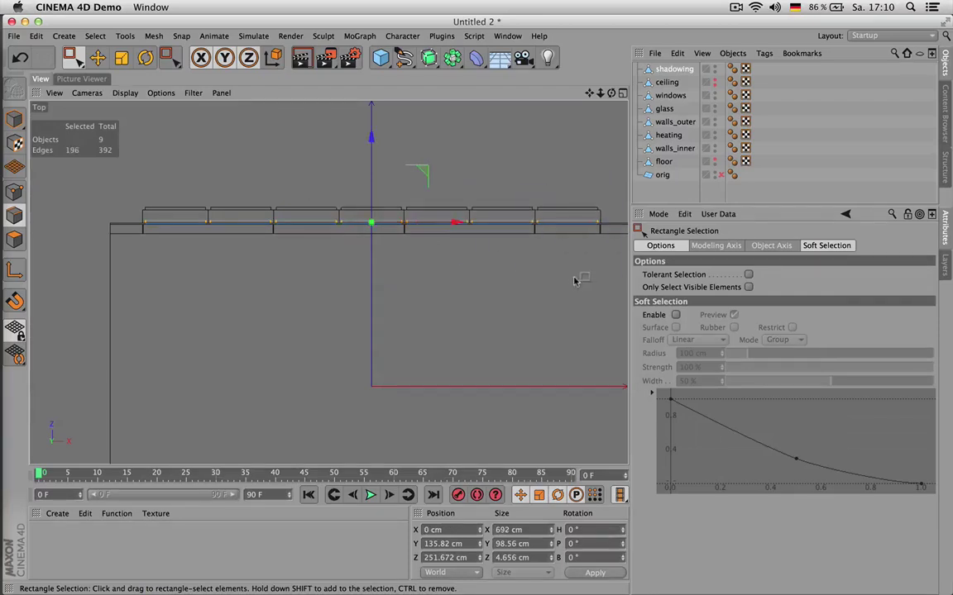
- Divide the slats lengthwise using Edge Cut on the selected short edges with subdivision 2
{"action": "key", "text": "F1"}
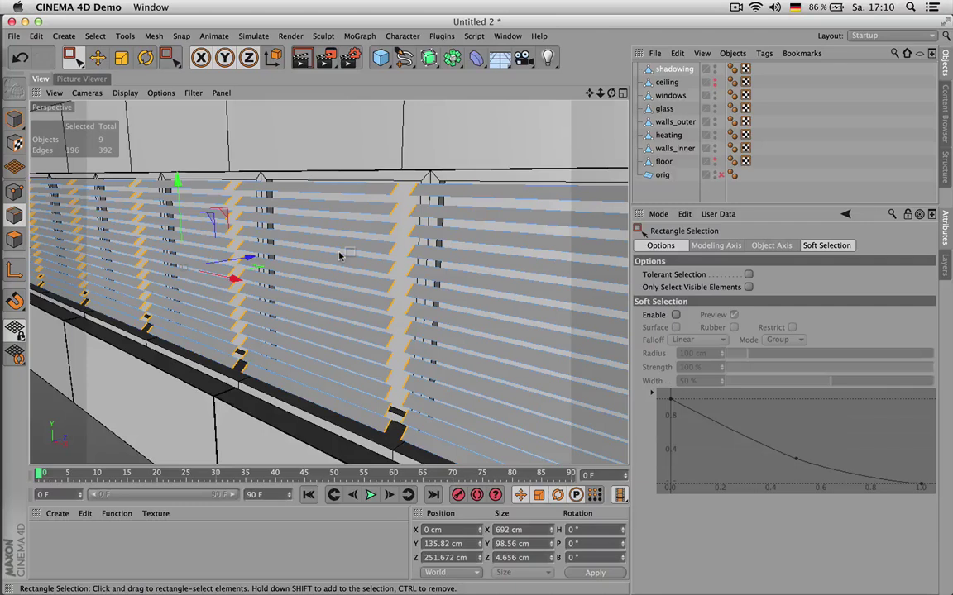
{"action": "key", "text": "m"}
{"action": "key", "text": "f"}
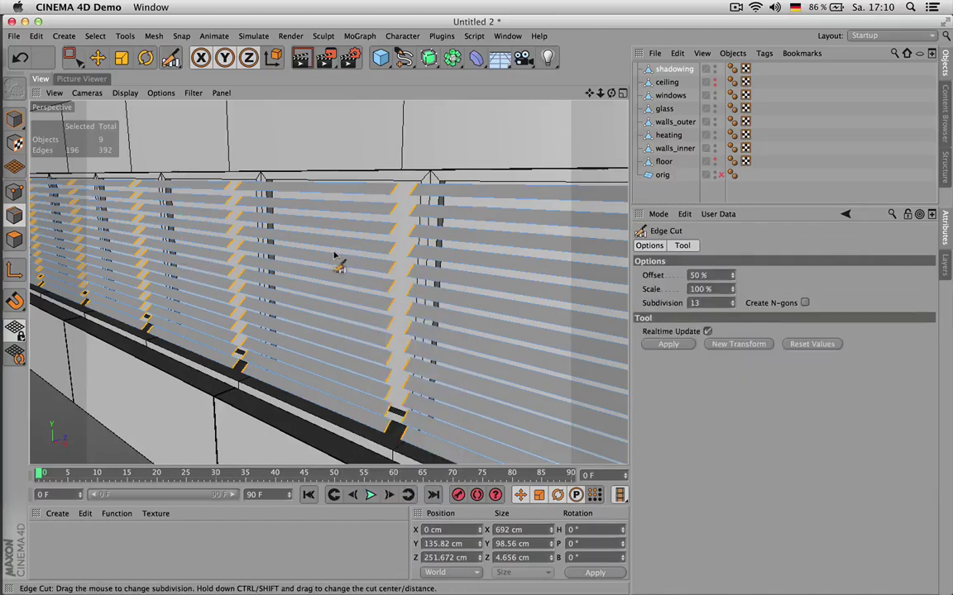
{"action": "left_click", "coordinate": [399, 153]}
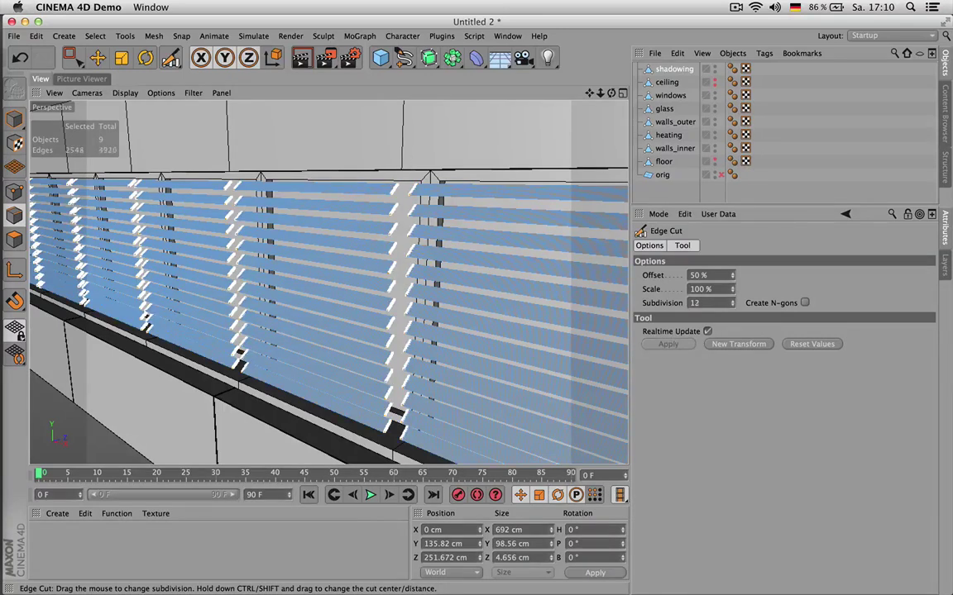
{"action": "left_click_drag", "start_coordinate": [389, 153], "coordinate": [289, 153]}
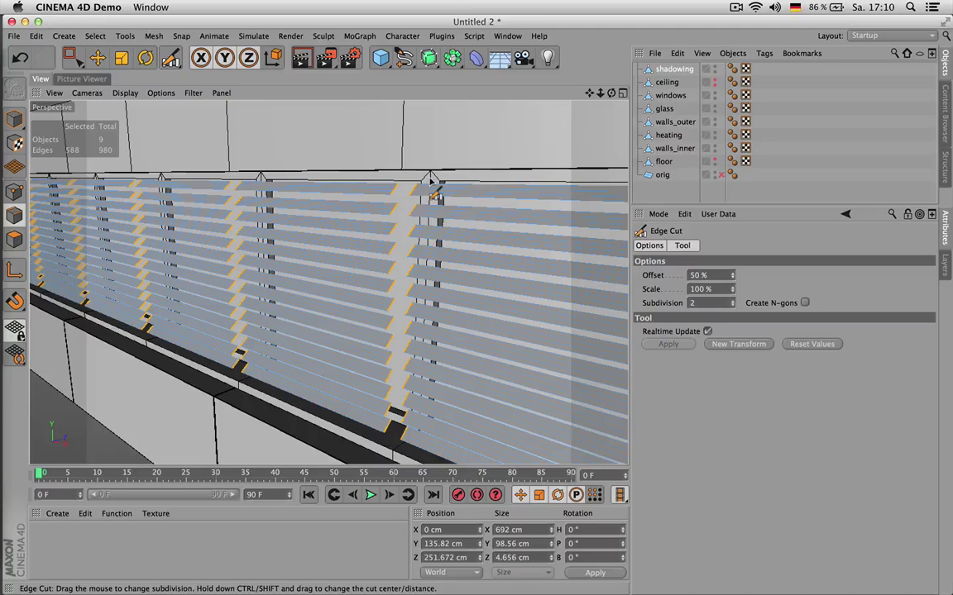
- Switch to polygon mode and select all subdivided slat polygons of the shadowing object
{"action": "key", "text": "Return"}
{"action": "scroll", "coordinate": [379, 195], "scroll_direction": "up", "scroll_amount": 3}
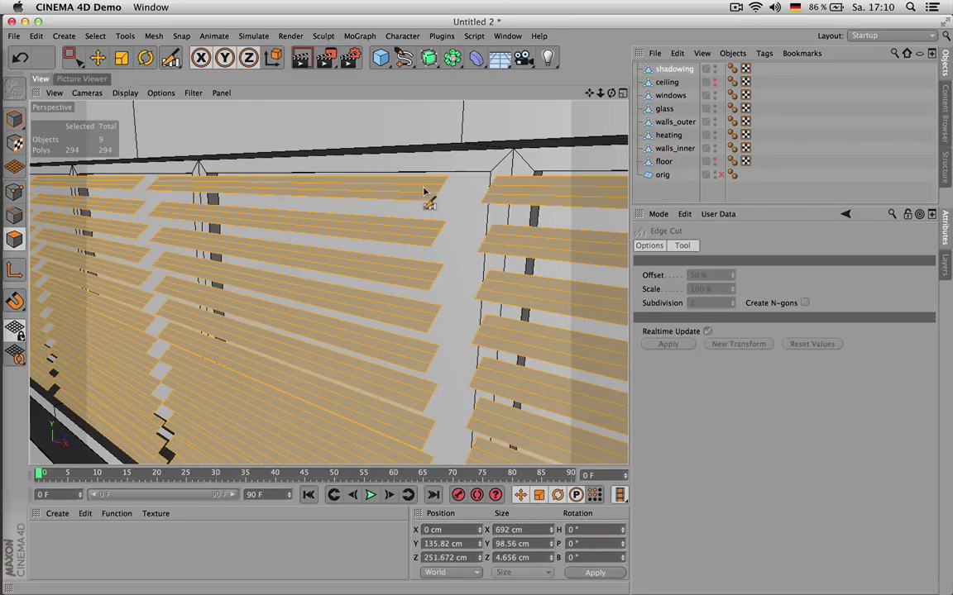
{"action": "key", "text": "super+shift+a"}
{"action": "scroll", "coordinate": [425, 195], "scroll_direction": "down", "scroll_amount": 4}
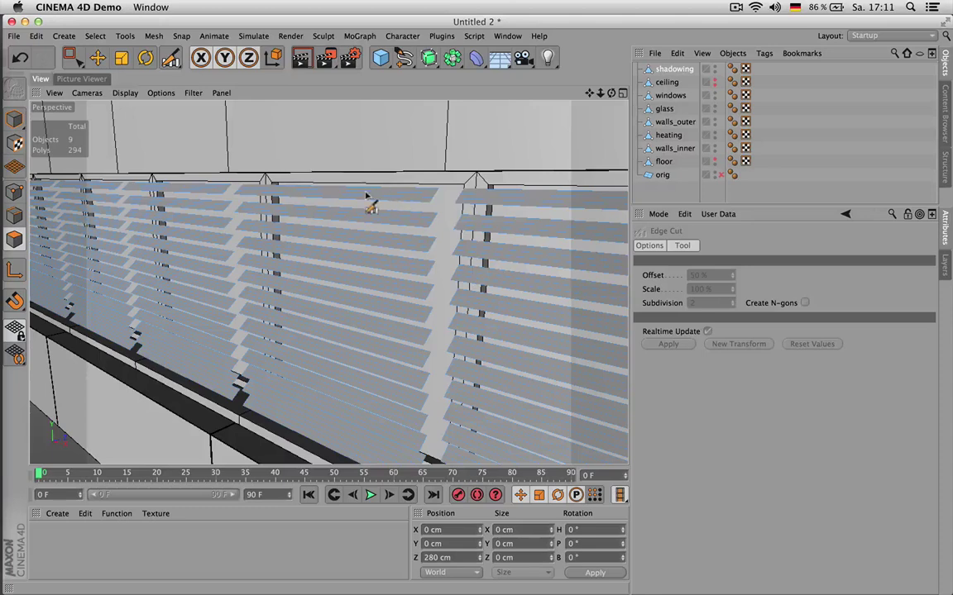
{"action": "key", "text": "super+a"}
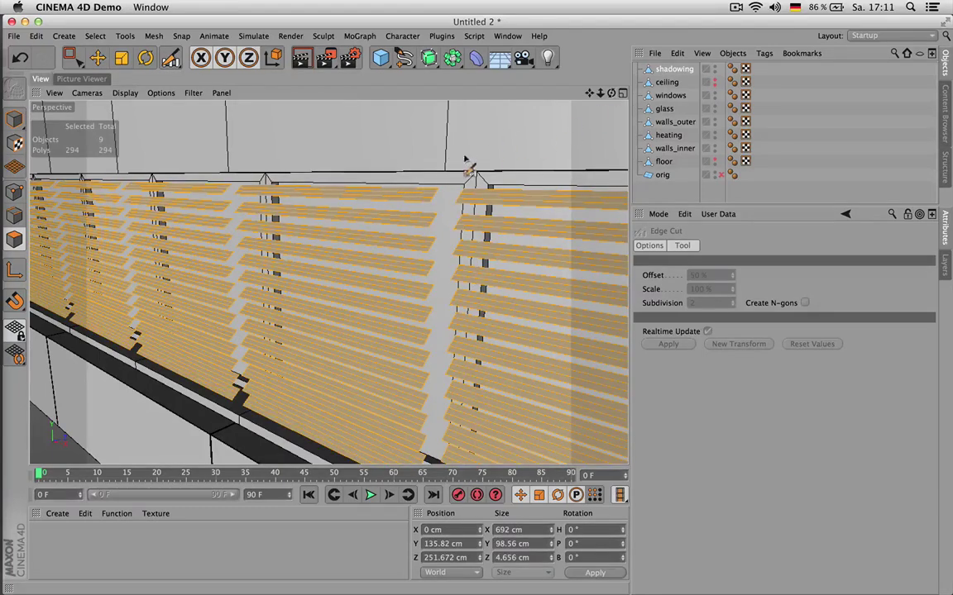
{"action": "scroll", "coordinate": [417, 225], "scroll_direction": "up", "scroll_amount": 4}
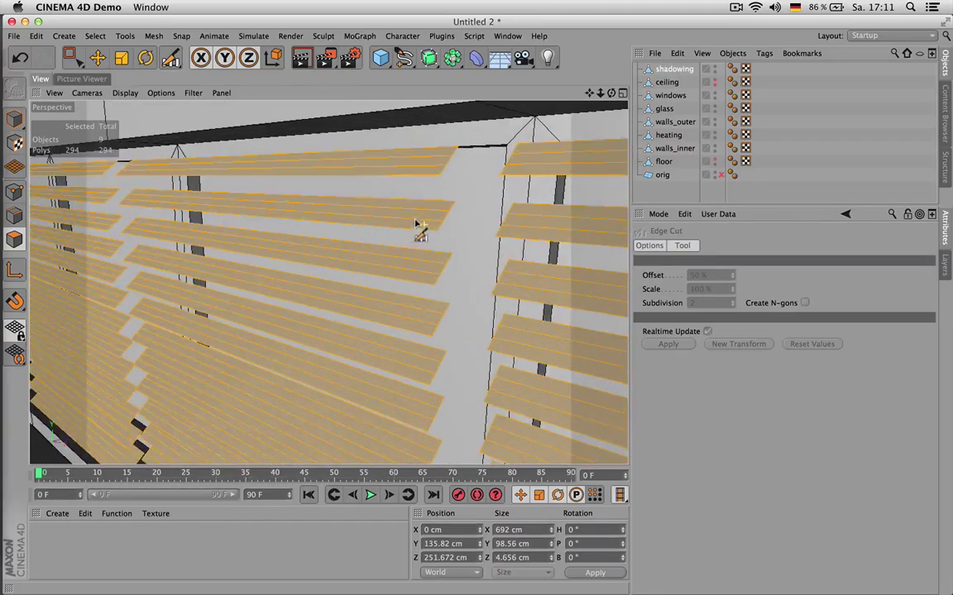
- Reduce the selection to the middle polygon strips of the slats in all seven windows by rectangle in the top view
{"action": "key", "text": "F2"}
{"action": "scroll", "coordinate": [360, 212], "scroll_direction": "up", "scroll_amount": 2}
{"action": "scroll", "coordinate": [527, 172], "scroll_direction": "down", "scroll_amount": 2}
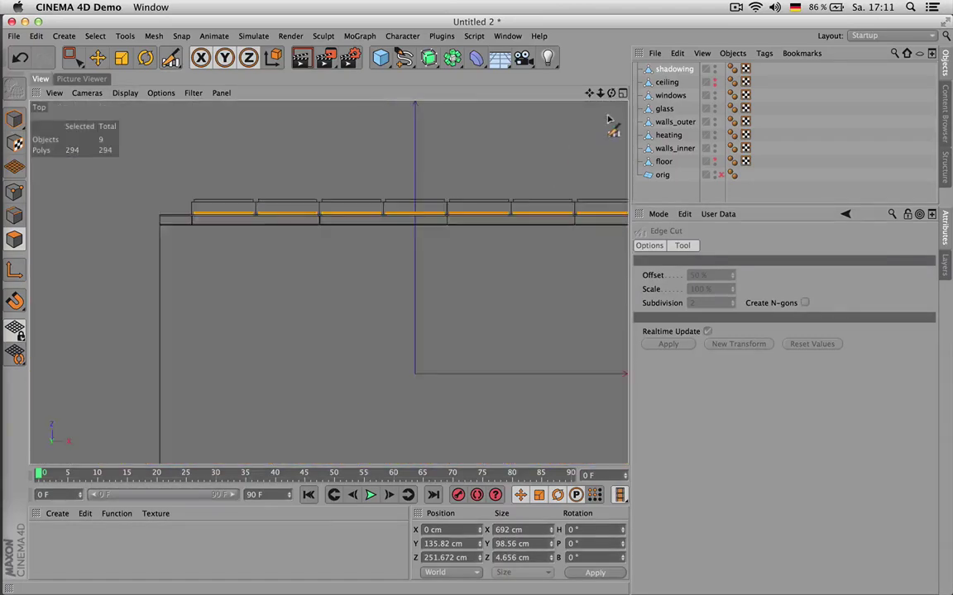
{"action": "key", "text": "F5"}
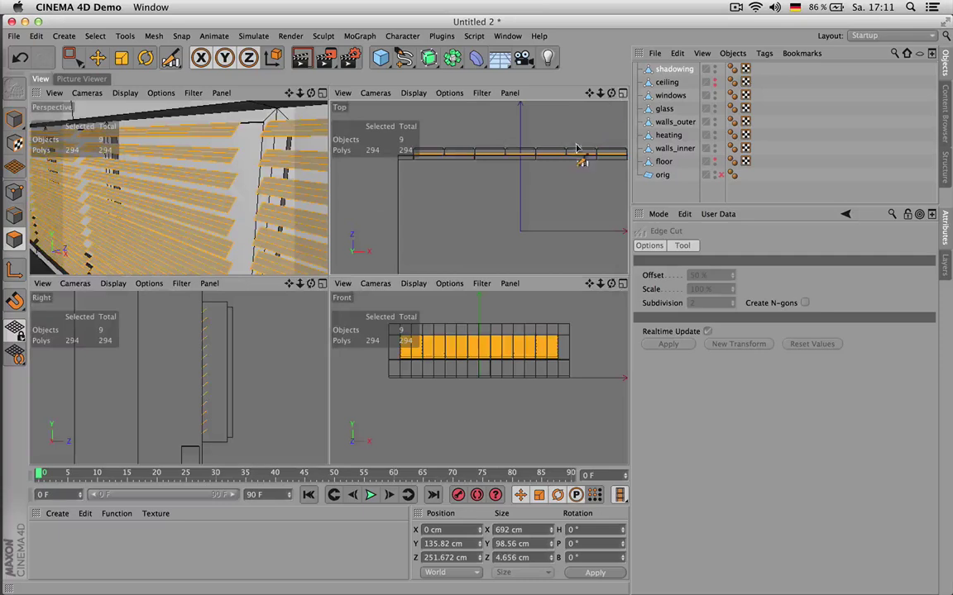
{"action": "left_click", "coordinate": [322, 93]}
{"action": "key", "text": "ctrl+Tab"}
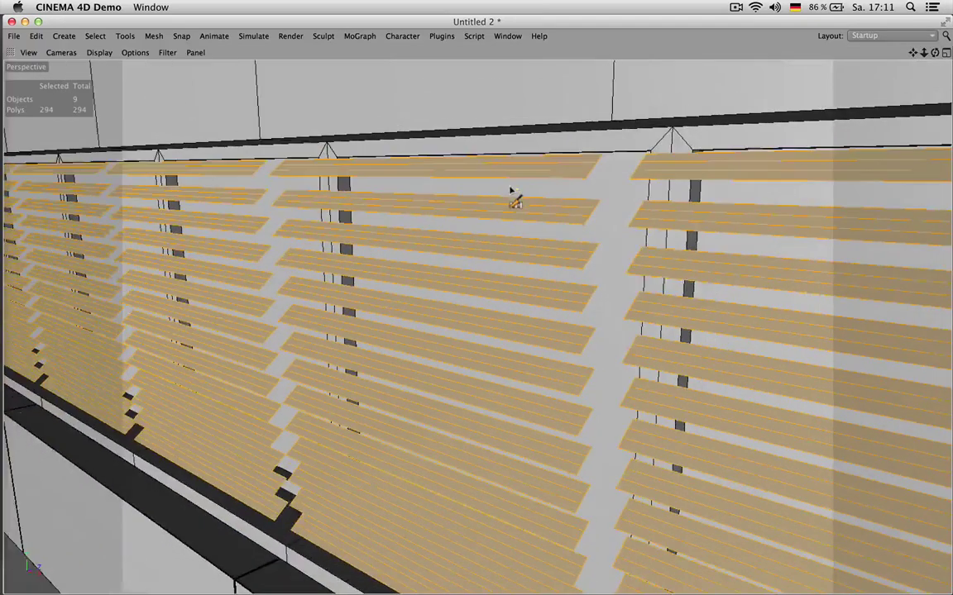
{"action": "key", "text": "F2"}
{"action": "scroll", "coordinate": [918, 194], "scroll_direction": "up", "scroll_amount": 1}
{"action": "scroll", "coordinate": [920, 198], "scroll_direction": "up", "scroll_amount": 1}
{"action": "scroll", "coordinate": [827, 195], "scroll_direction": "up", "scroll_amount": 1}
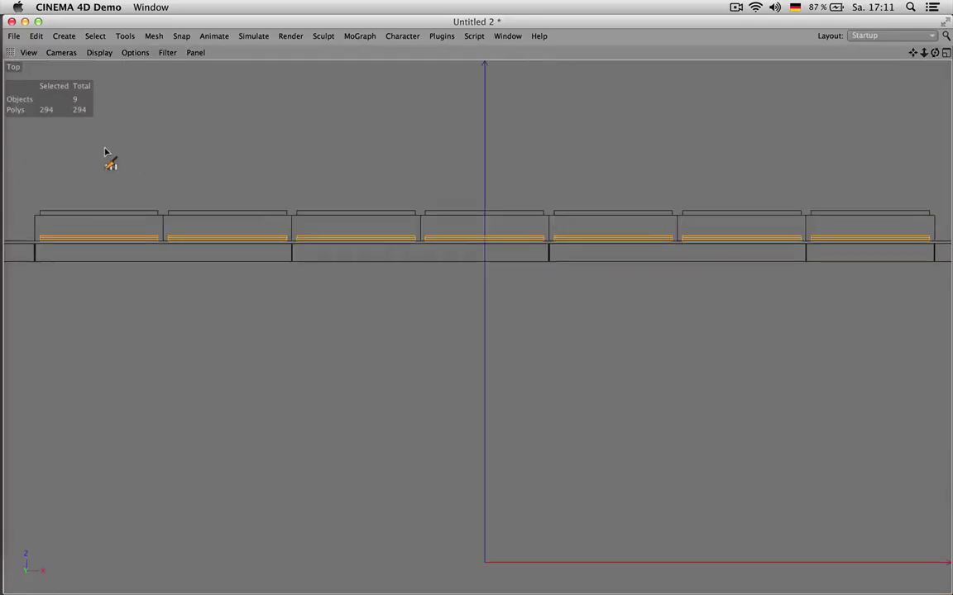
{"action": "key", "text": "e"}
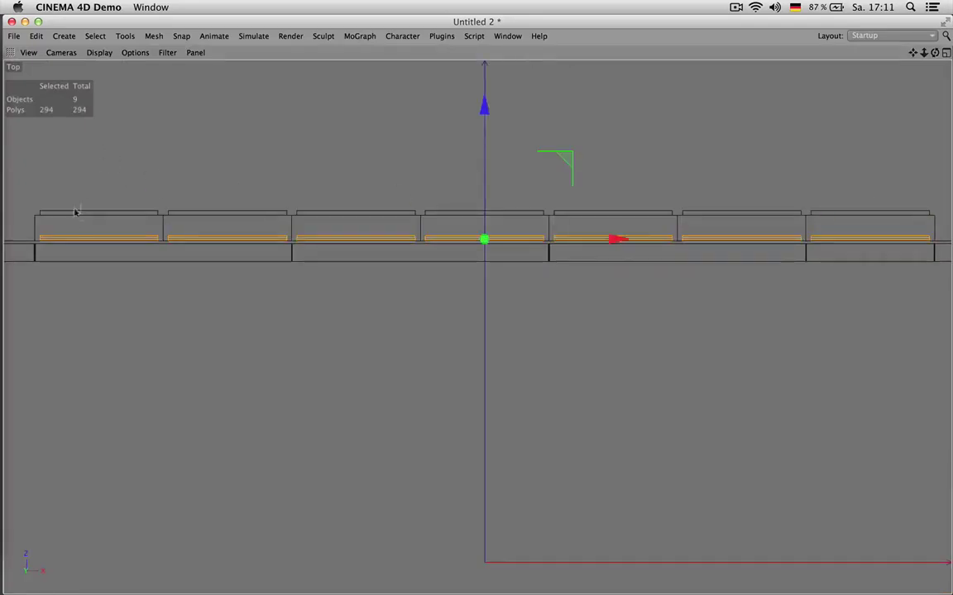
{"action": "left_click_drag", "start_coordinate": [37, 240], "coordinate": [941, 241]}
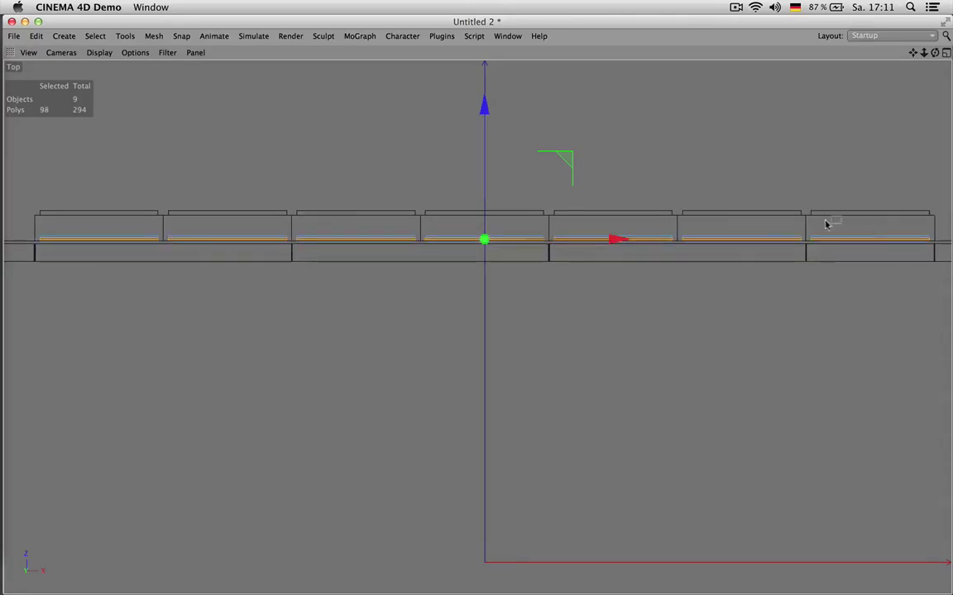
{"action": "scroll", "coordinate": [362, 249], "scroll_direction": "up", "scroll_amount": 5}
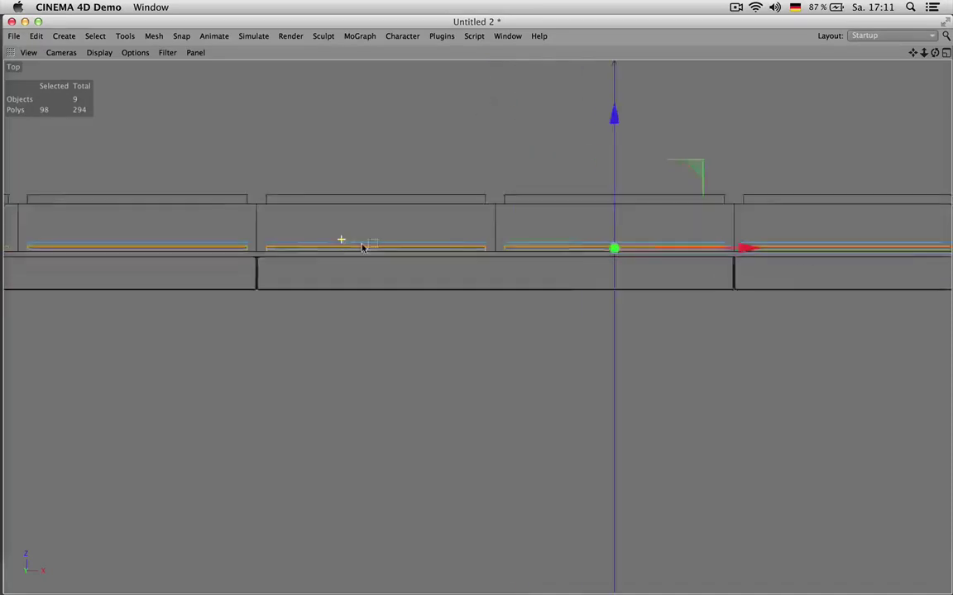
{"action": "key", "text": "F1"}
{"action": "scroll", "coordinate": [361, 216], "scroll_direction": "down", "scroll_amount": 5}
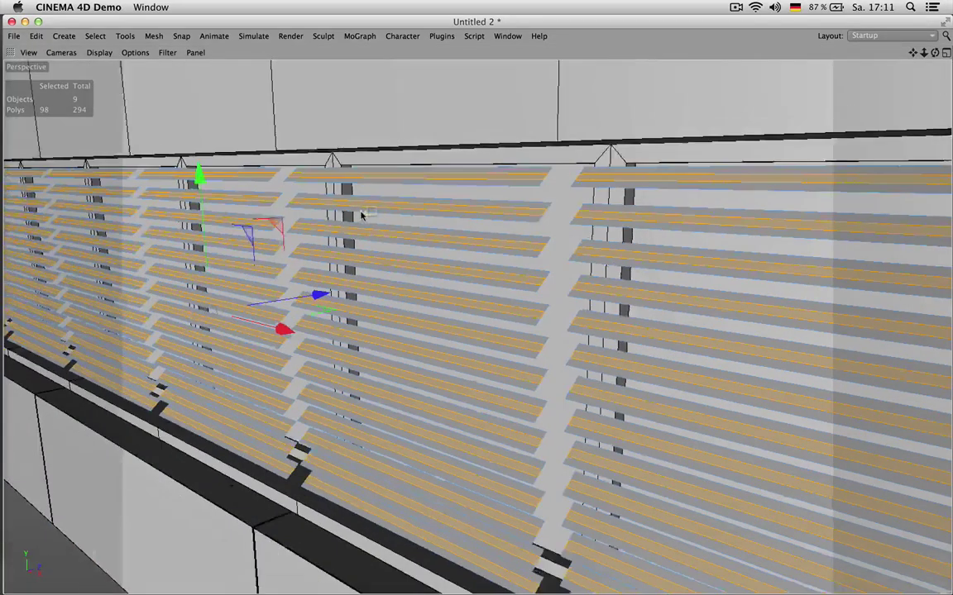
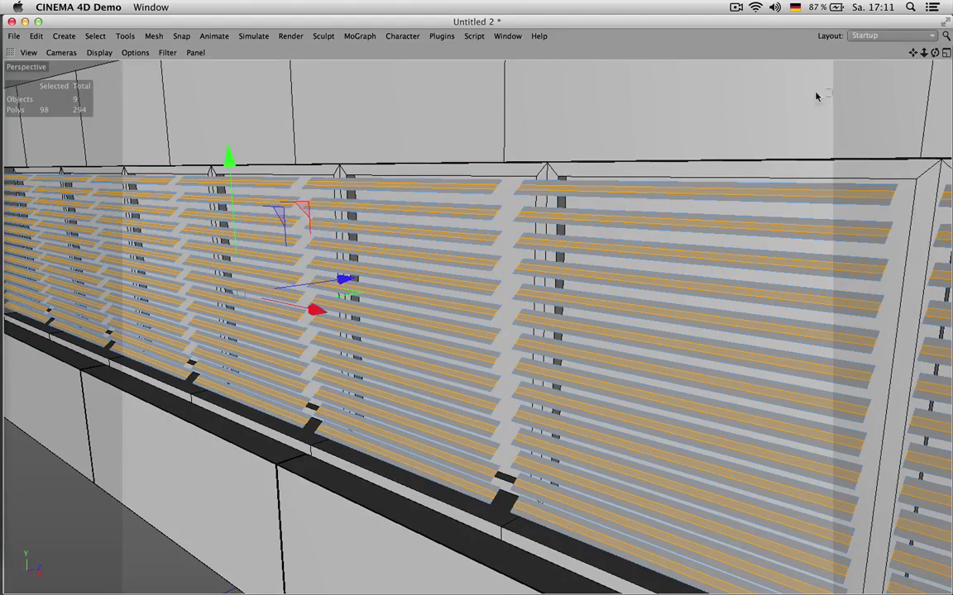
- Return to the standard layout with the perspective view enlarged and open the Move tool's modeling axis settings
{"action": "left_click", "coordinate": [947, 52]}
{"action": "left_click", "coordinate": [947, 23]}
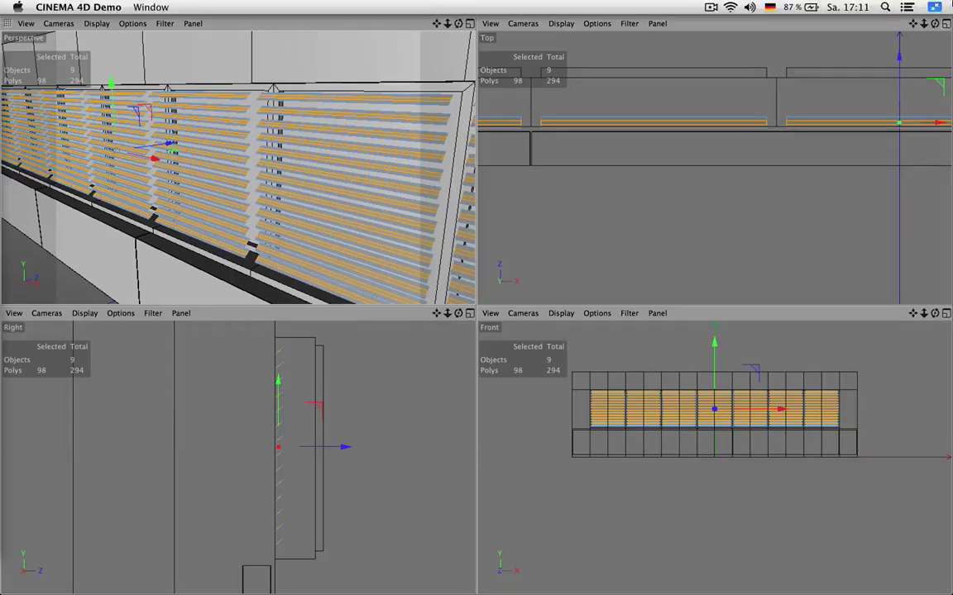
{"action": "left_click", "coordinate": [934, 7]}
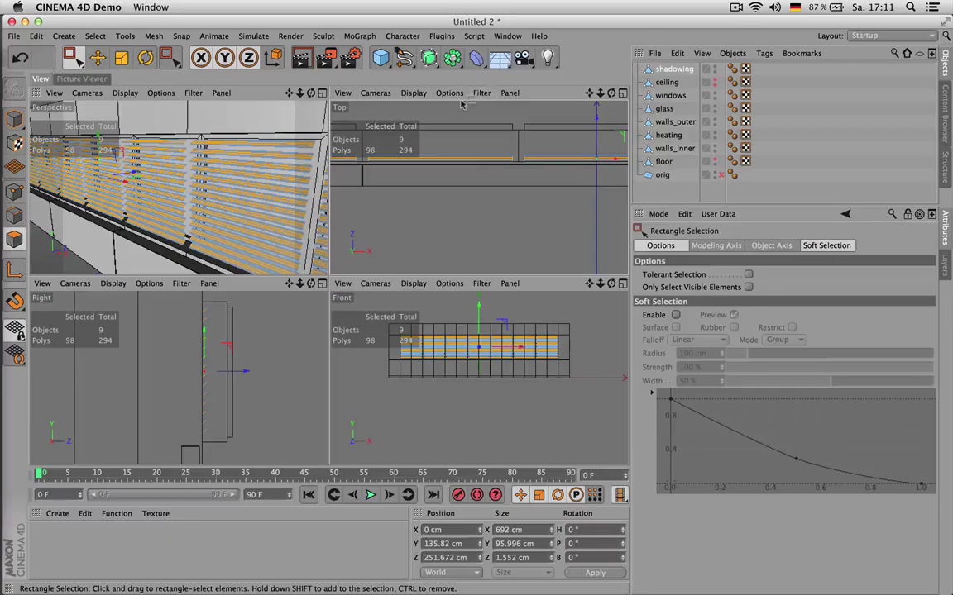
{"action": "left_click", "coordinate": [323, 94]}
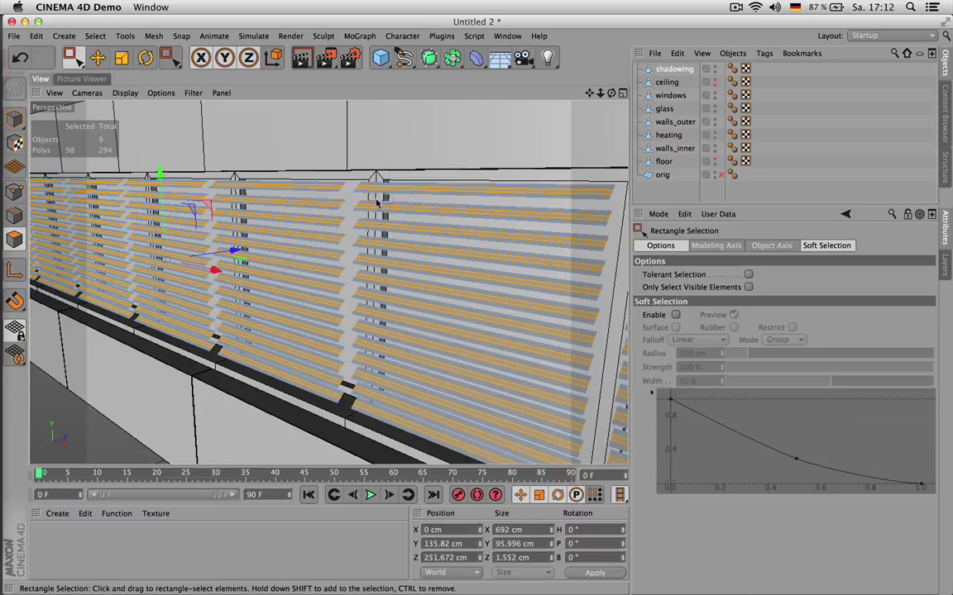
{"action": "left_click", "coordinate": [717, 246]}
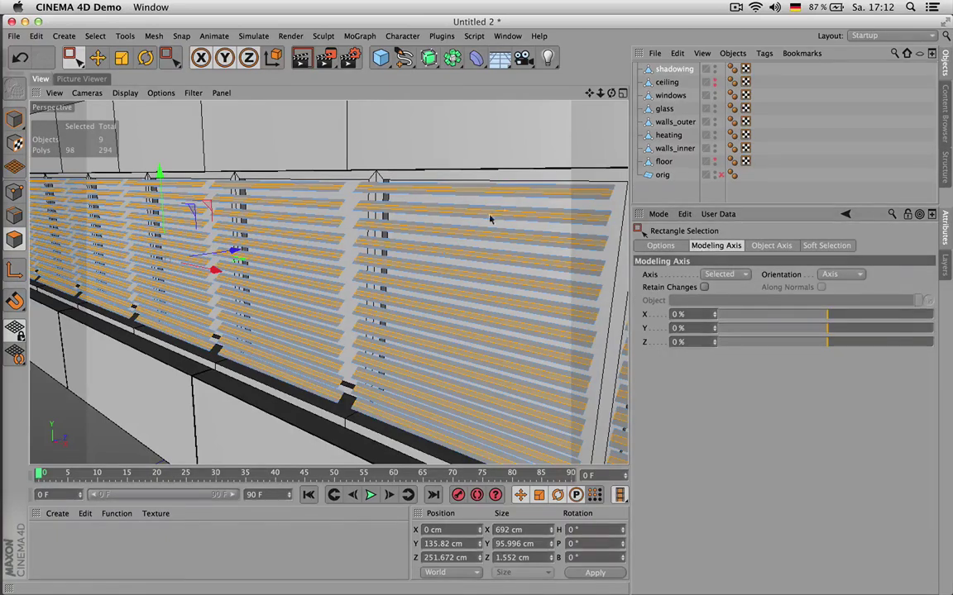
{"action": "left_click", "coordinate": [97, 57]}
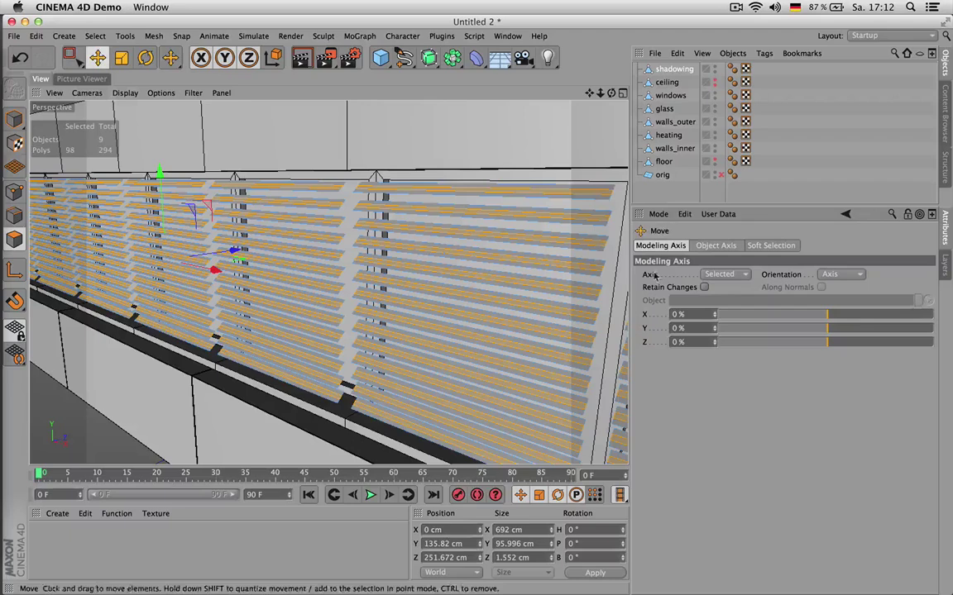
- Try Object as the modeling axis for the middle strips and return it to Selected
{"action": "left_click", "coordinate": [712, 275]}
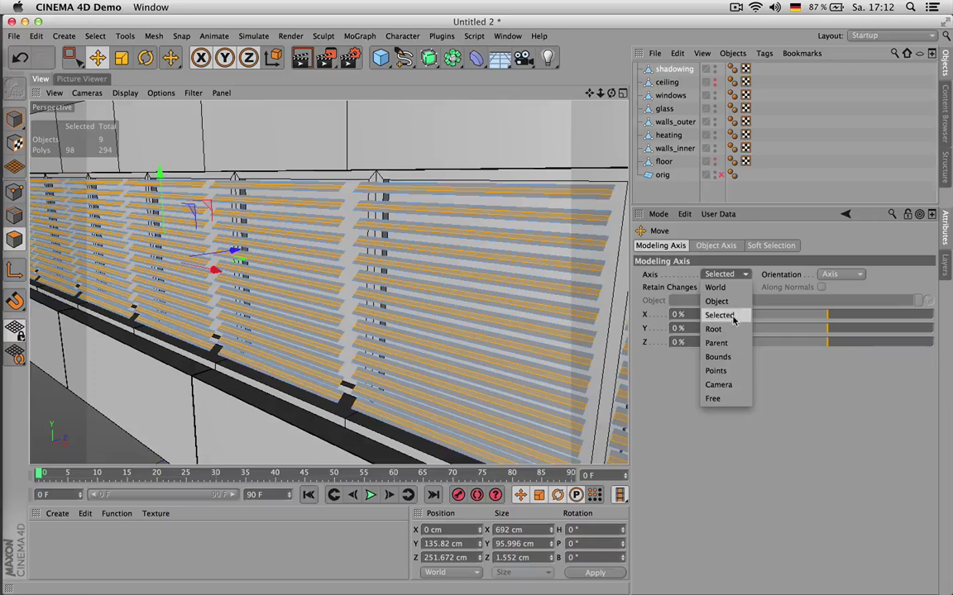
{"action": "left_click", "coordinate": [733, 320]}
{"action": "left_click", "coordinate": [725, 274]}
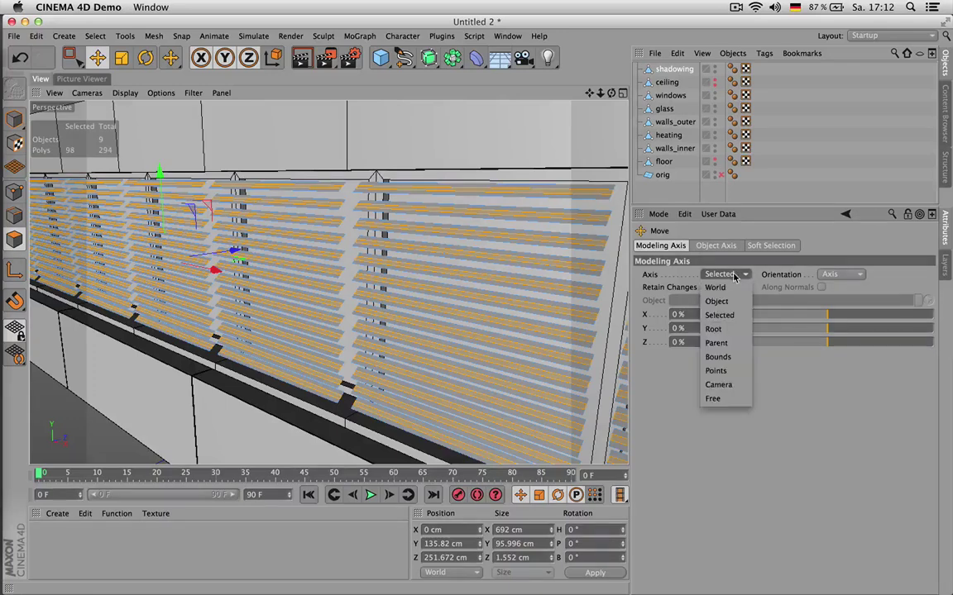
{"action": "left_click", "coordinate": [718, 305]}
{"action": "left_click", "coordinate": [725, 274]}
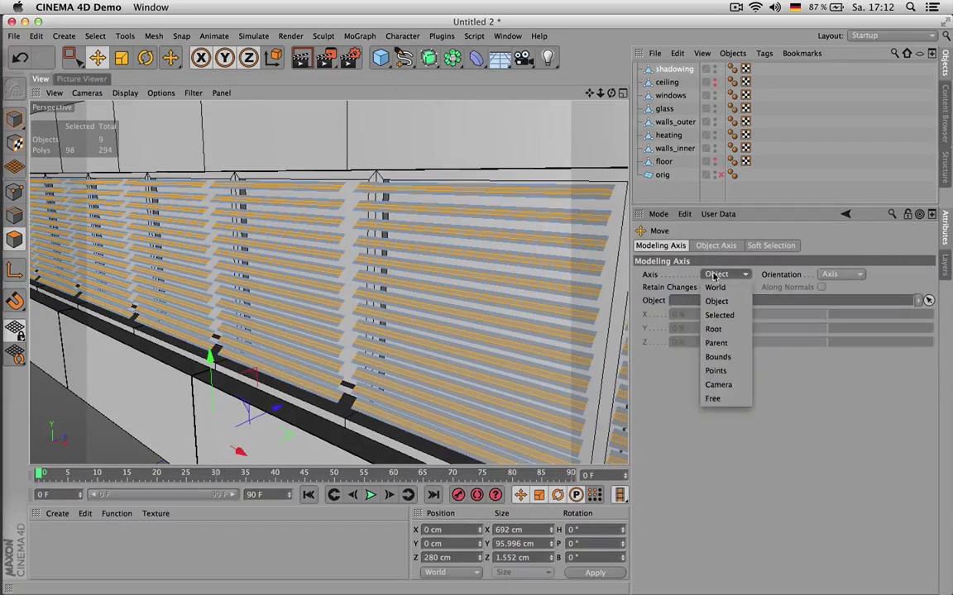
{"action": "left_click", "coordinate": [718, 317]}
- Set the modeling axis orientation to Normal and move the middle strips outward along it to about Y 136.6 cm, Z 251 cm
{"action": "left_click", "coordinate": [846, 276]}
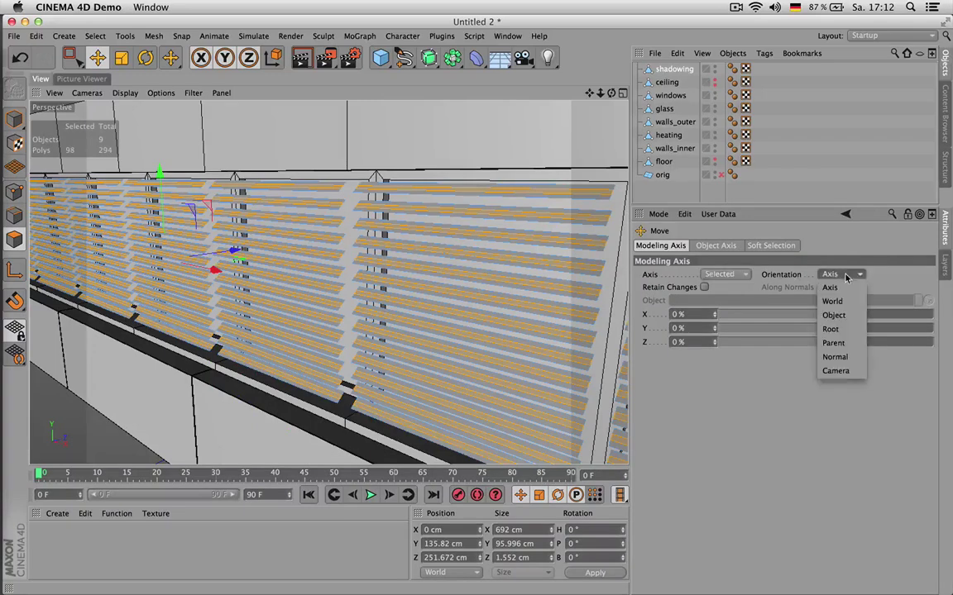
{"action": "left_click", "coordinate": [843, 358]}
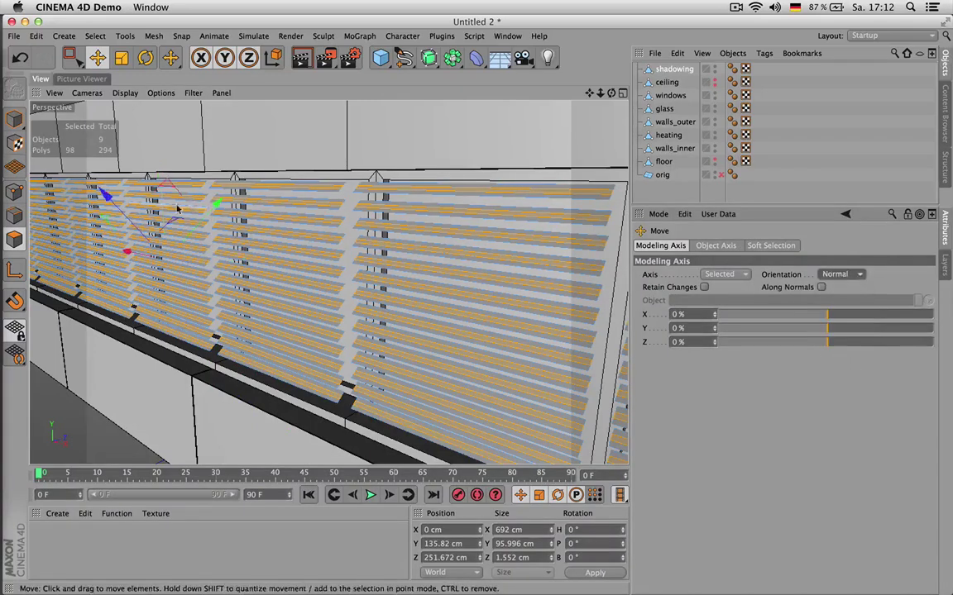
{"action": "mouse_move", "coordinate": [100, 190]}
{"action": "left_mouse_down"}
{"action": "mouse_move", "coordinate": [94, 182]}
{"action": "mouse_move", "coordinate": [116, 192]}
{"action": "left_mouse_up"}
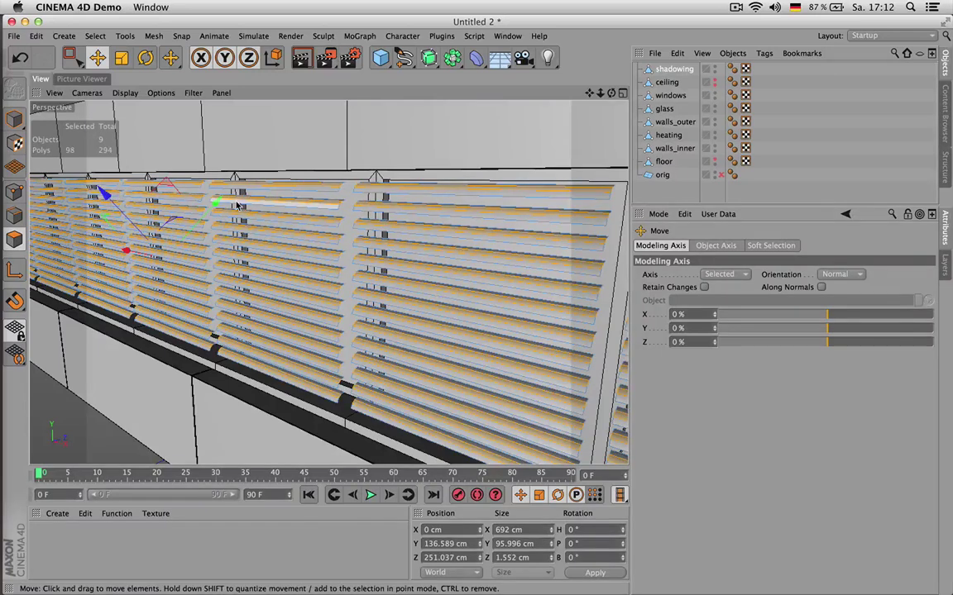
- Select all polygons of the curved slats and extrude them by about 0.54 cm with Create Caps on
{"action": "key", "text": "ctrl+a"}
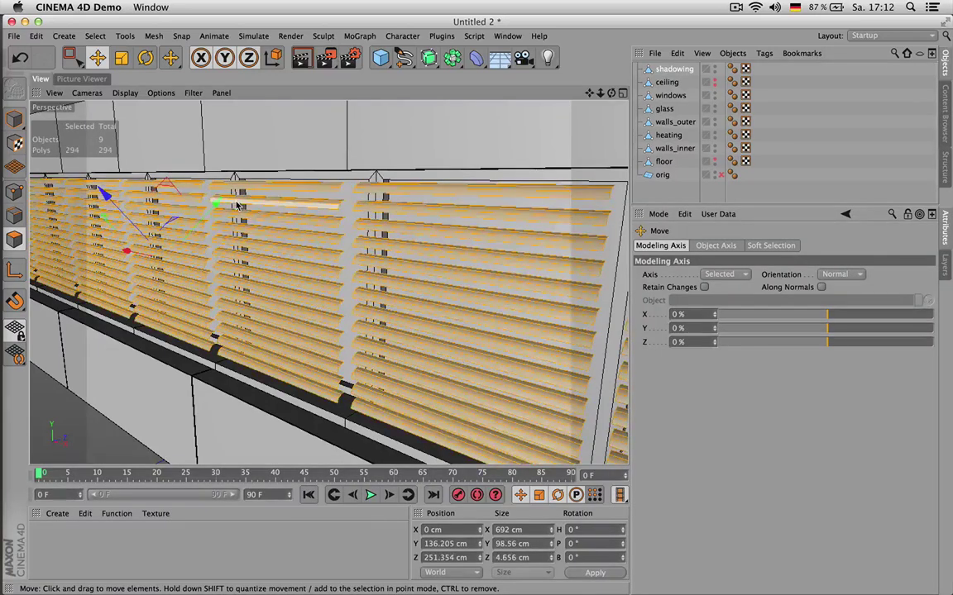
{"action": "scroll", "coordinate": [305, 217], "scroll_direction": "up", "scroll_amount": 3}
{"action": "scroll", "coordinate": [370, 224], "scroll_direction": "up", "scroll_amount": 4}
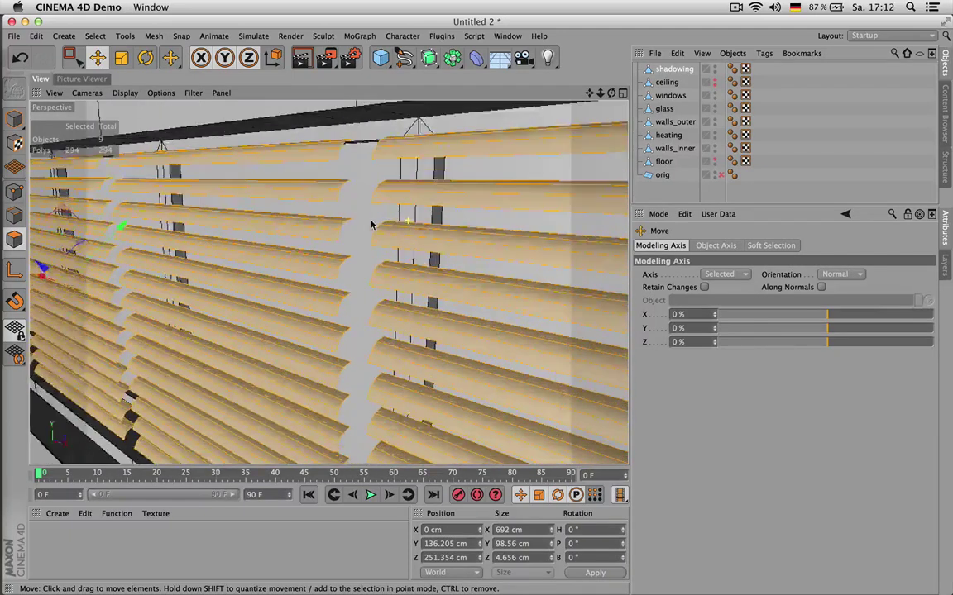
{"action": "key", "text": "d"}
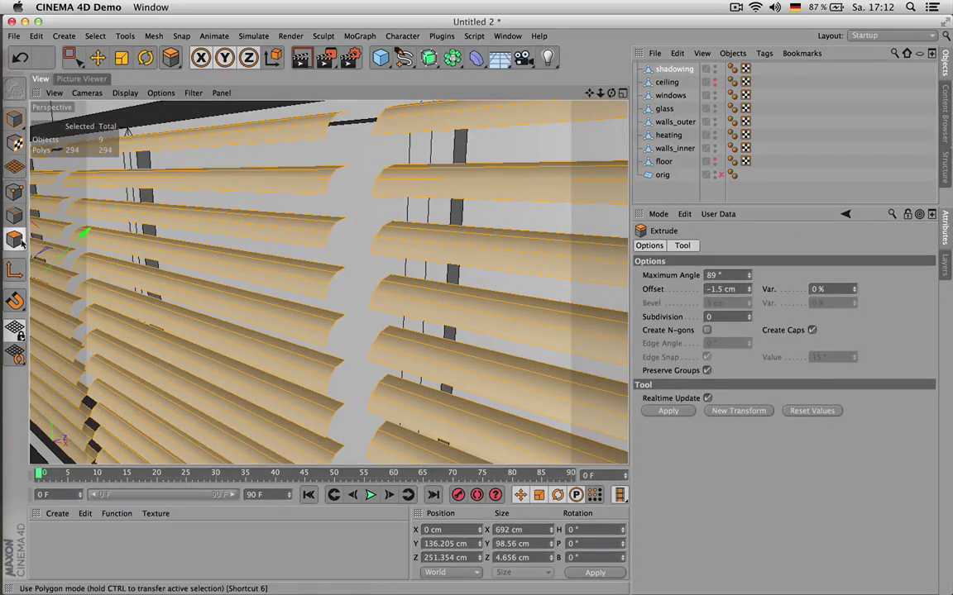
{"action": "left_click_drag", "start_coordinate": [357, 196], "coordinate": [369, 196]}
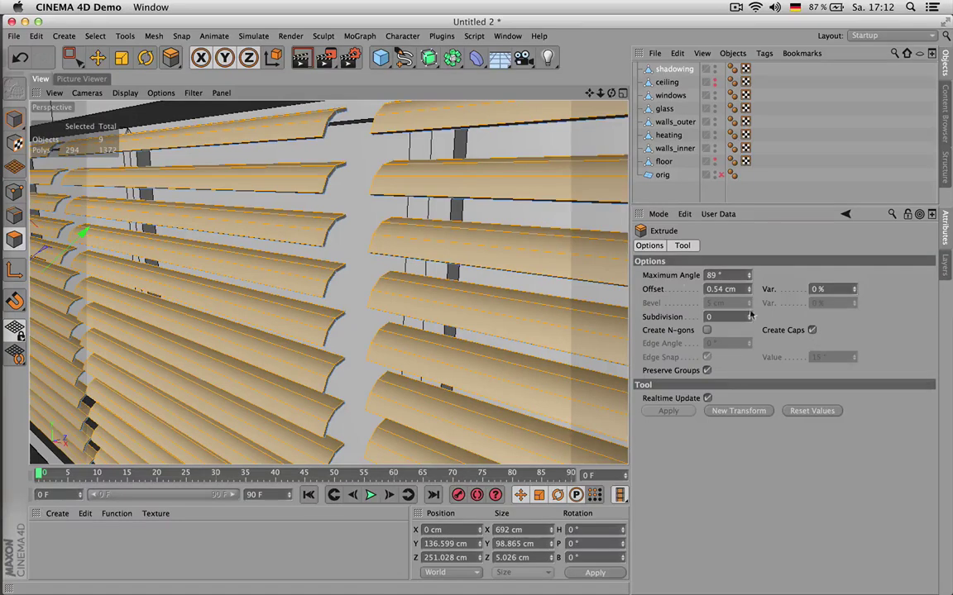
- Render the perspective view of the thickened blinds from close up and from farther back
{"action": "scroll", "coordinate": [433, 235], "scroll_direction": "down", "scroll_amount": 10}
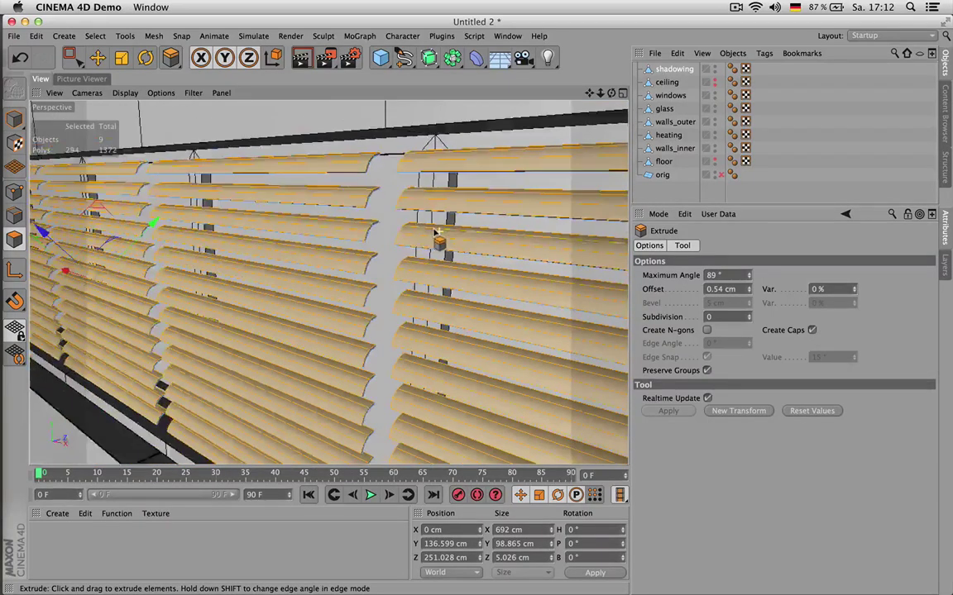
{"action": "key", "text": "super+r"}
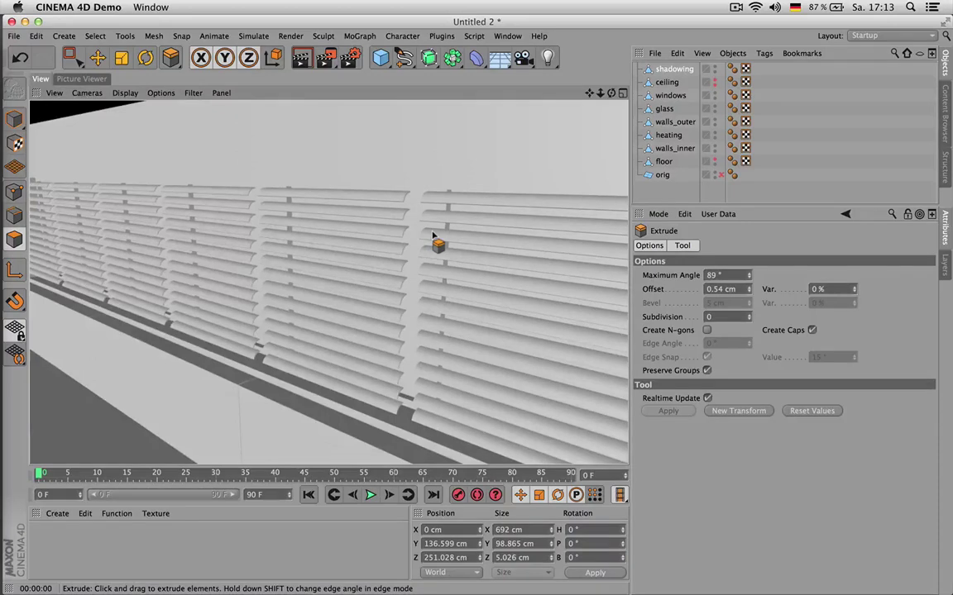
{"action": "key", "text": "super+r"}
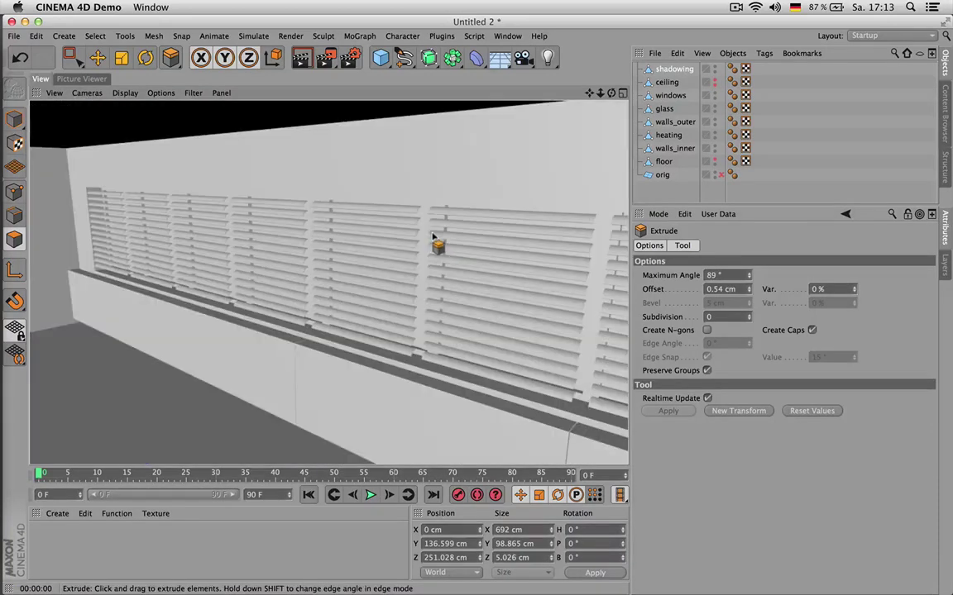
- Switch to edge mode and select all edges of the shadowing object
{"action": "scroll", "coordinate": [406, 240], "scroll_direction": "up", "scroll_amount": 8}
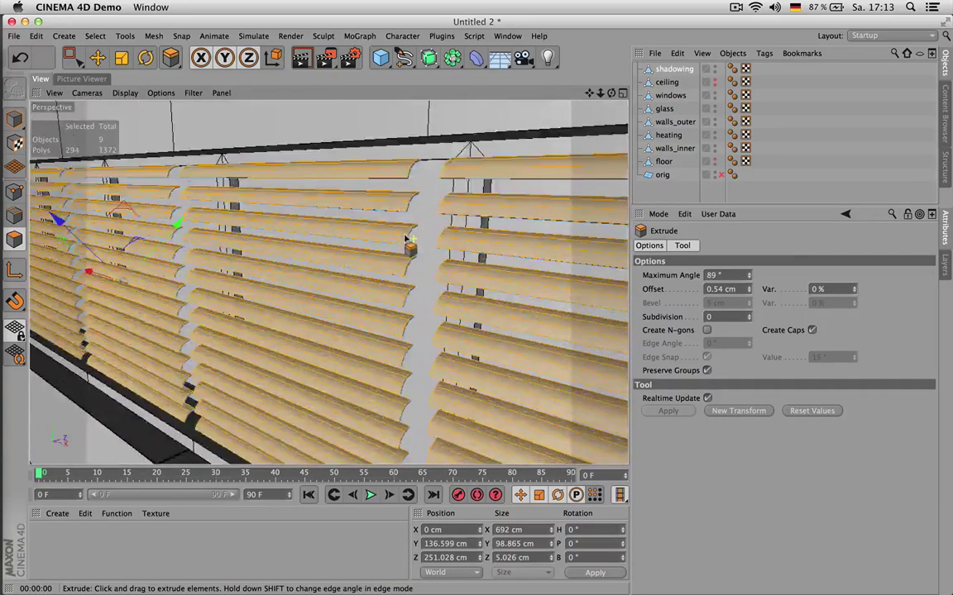
{"action": "scroll", "coordinate": [405, 240], "scroll_direction": "up", "scroll_amount": 6}
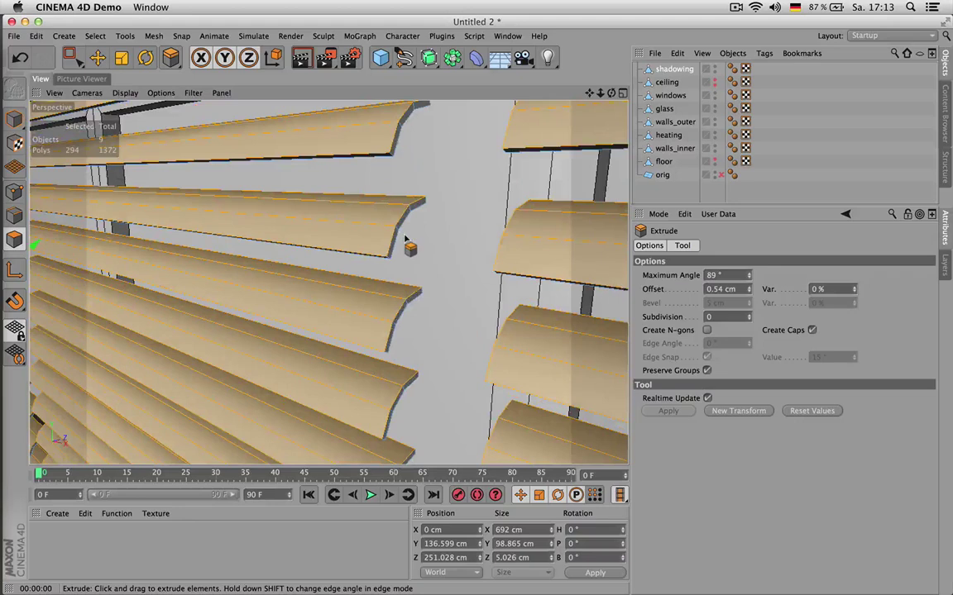
{"action": "left_click", "coordinate": [14, 216]}
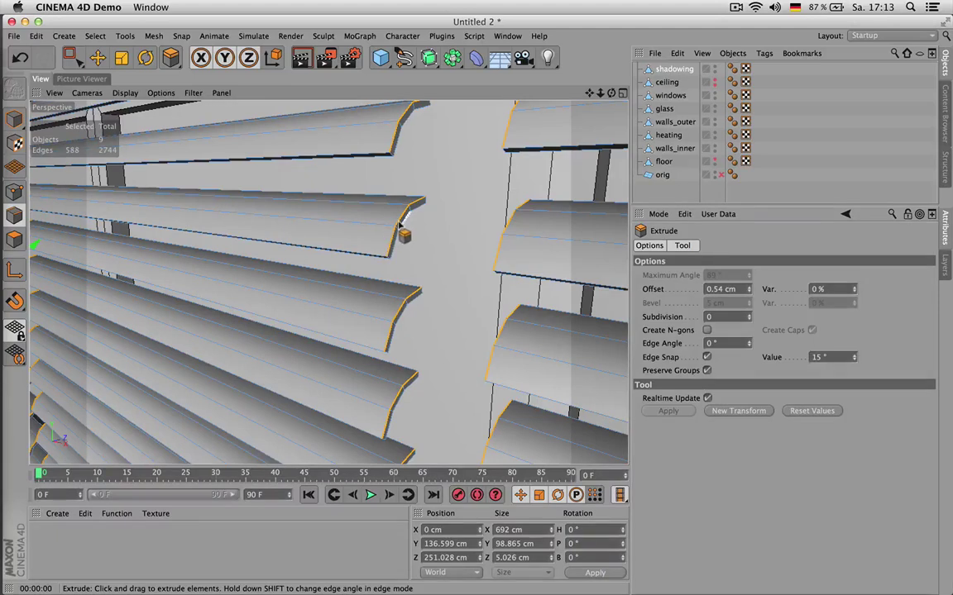
{"action": "key", "text": "super+a"}
- Try beveling all slat edges in Chamfer mode with an offset of about 0.08 cm, and undo the bevel
{"action": "key", "text": "m"}
{"action": "key", "text": "s"}
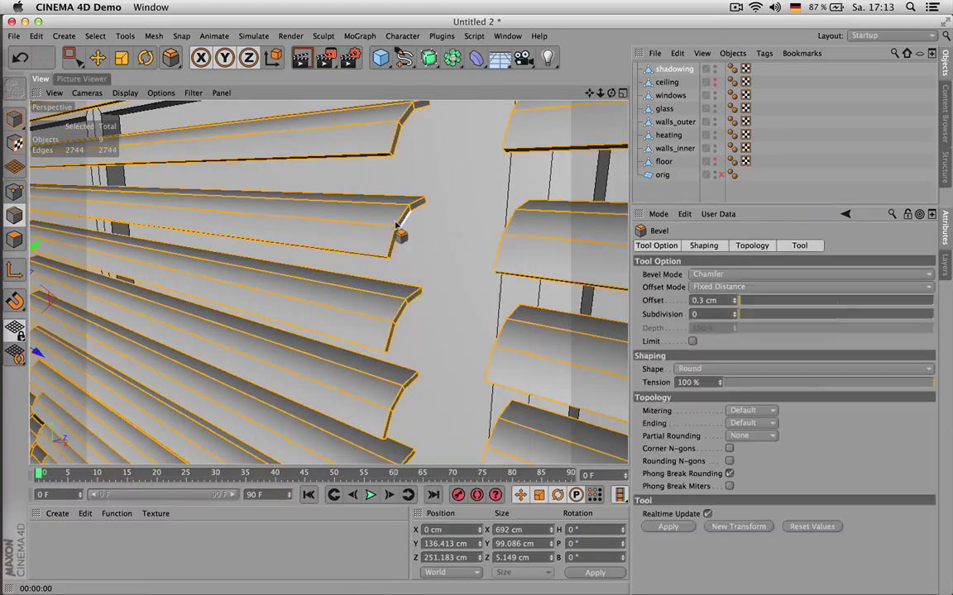
{"action": "scroll", "coordinate": [415, 225], "scroll_direction": "up", "scroll_amount": 6}
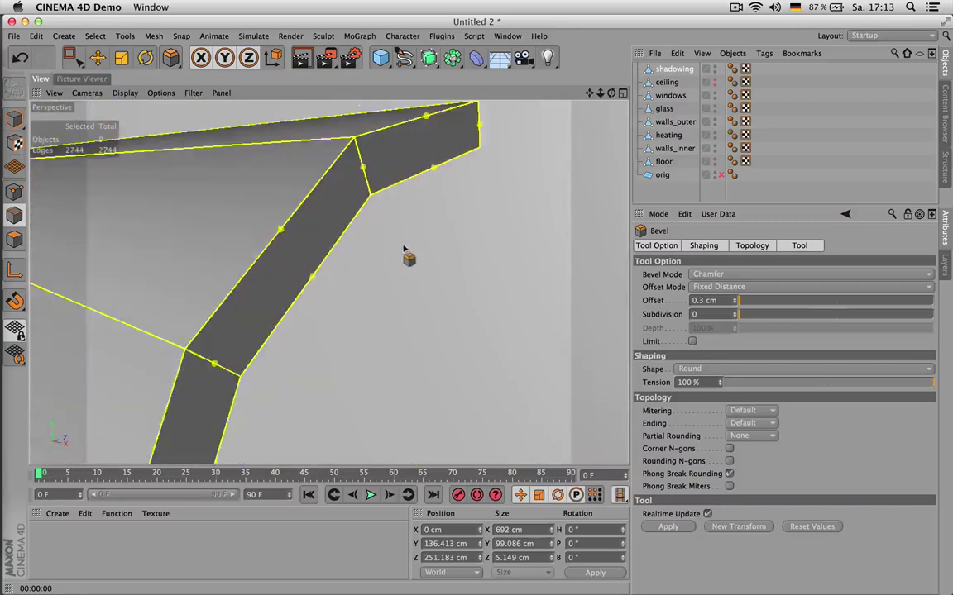
{"action": "scroll", "coordinate": [405, 250], "scroll_direction": "down", "scroll_amount": 8}
{"action": "left_click_drag", "start_coordinate": [402, 254], "coordinate": [407, 253]}
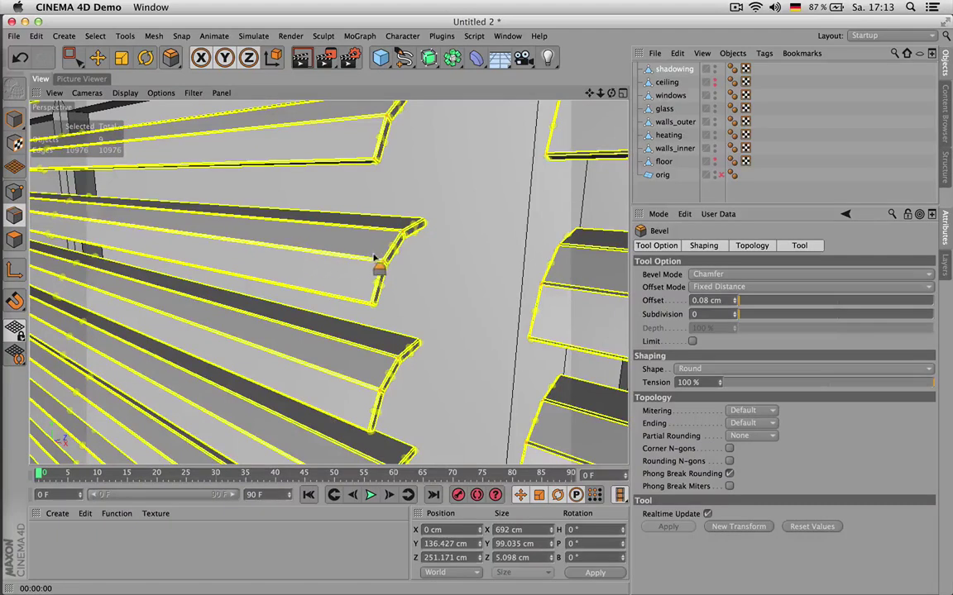
{"action": "key", "text": "ctrl+z"}
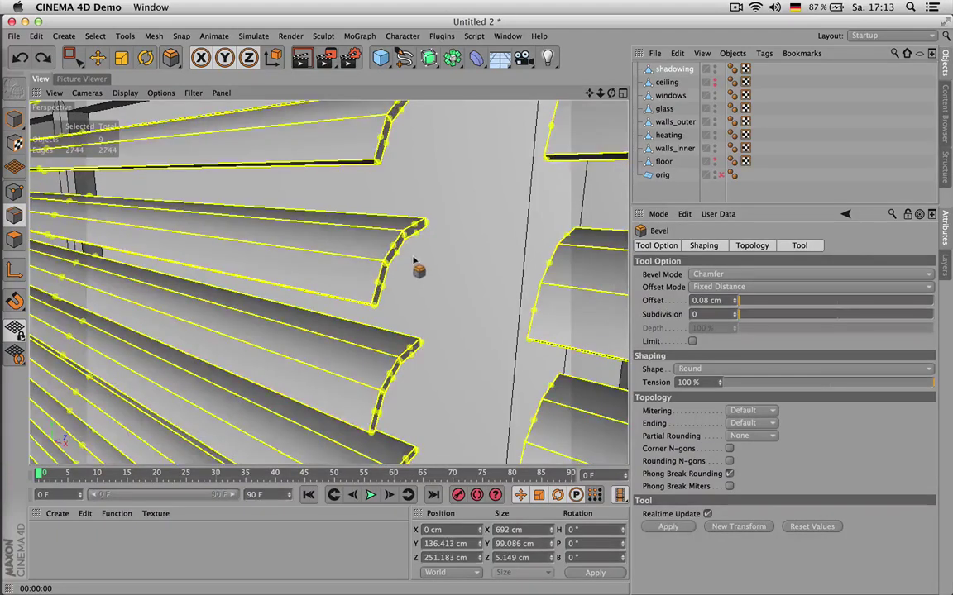
{"action": "scroll", "coordinate": [427, 273], "scroll_direction": "down", "scroll_amount": 5}
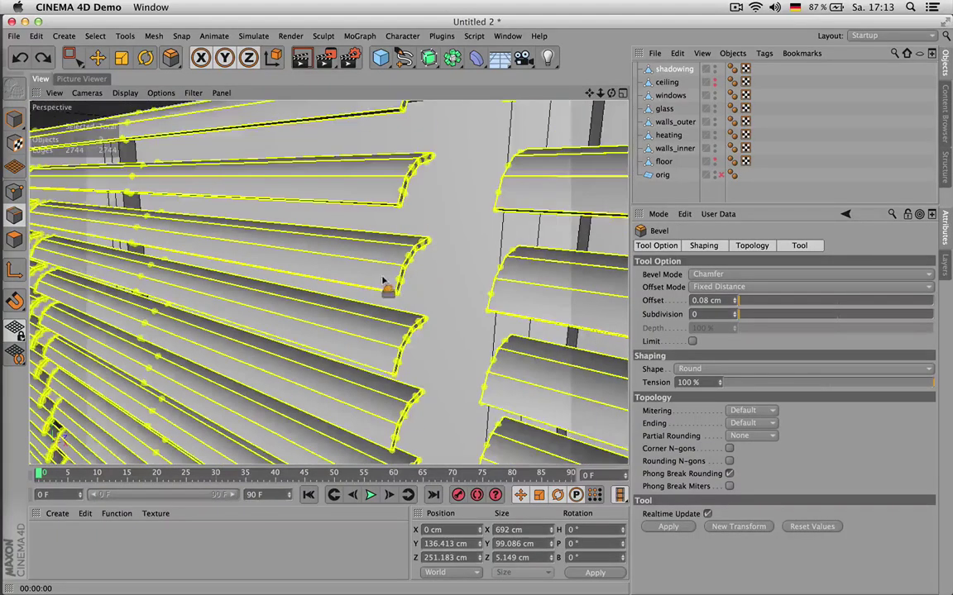
- Select edge loops around a single slat of the blinds with Loop Selection
{"action": "scroll", "coordinate": [385, 279], "scroll_direction": "up", "scroll_amount": 4}
{"action": "key", "text": "u"}
{"action": "key", "text": "l"}
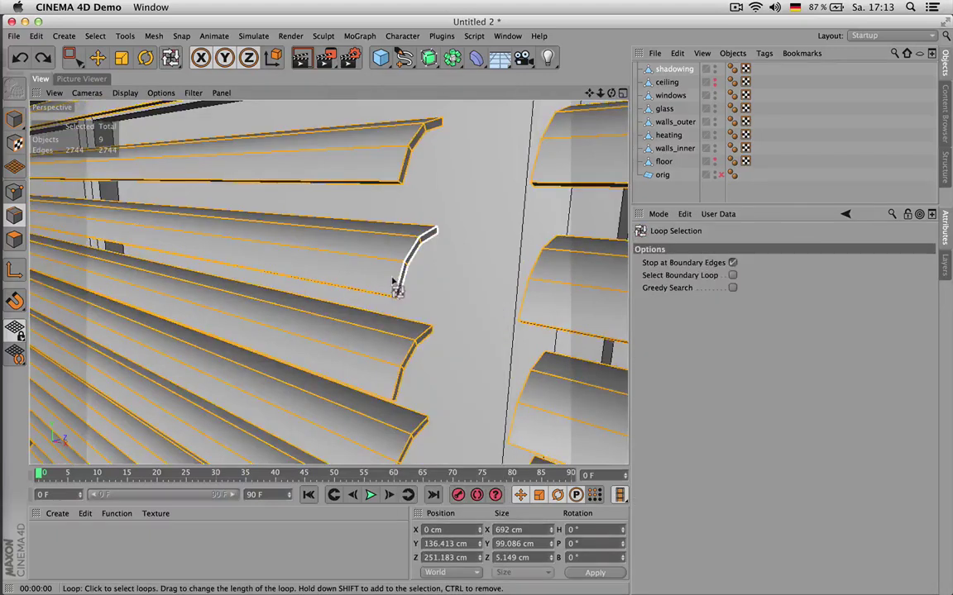
{"action": "left_click", "coordinate": [397, 281]}
{"action": "left_click", "coordinate": [418, 337]}
{"action": "left_click", "coordinate": [419, 344], "text": "shift"}
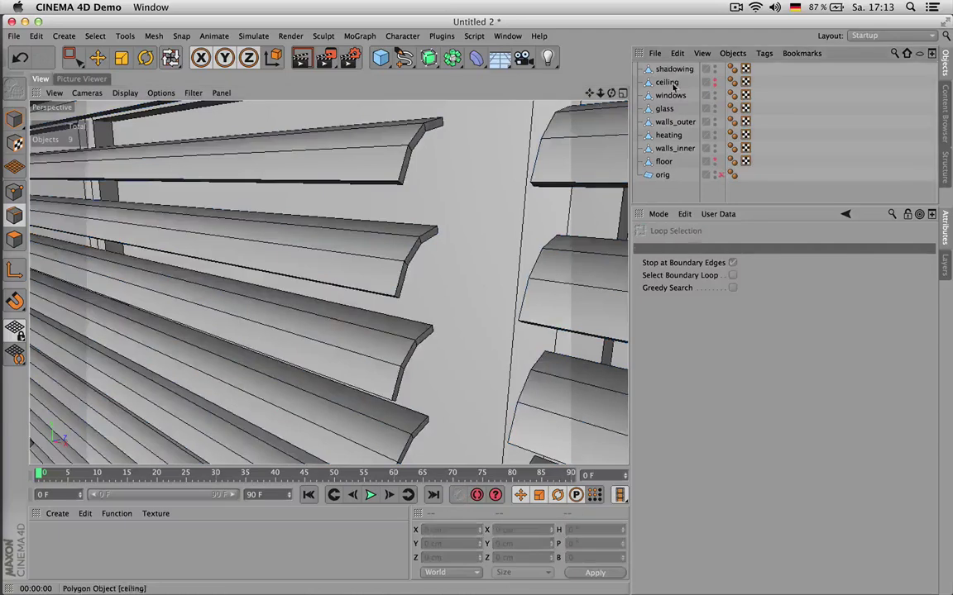
- Rename the shadowing object as shades
{"action": "double_click", "coordinate": [676, 69]}
{"action": "type", "text": "shades"}
{"action": "key", "text": "Return"}
- Select the glass object and hide the shades object in the viewport
{"action": "scroll", "coordinate": [412, 227], "scroll_direction": "down", "scroll_amount": 5}
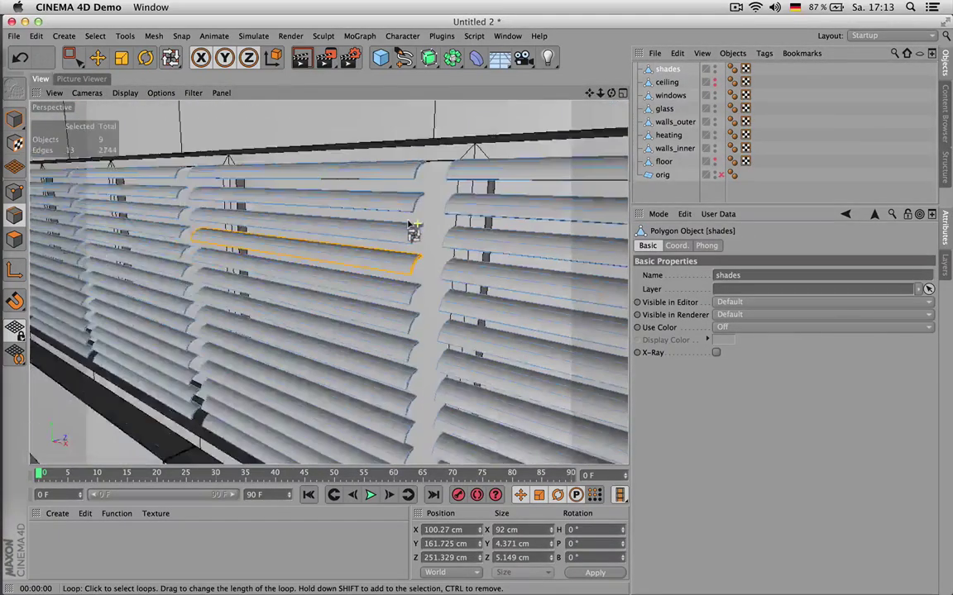
{"action": "scroll", "coordinate": [412, 228], "scroll_direction": "down", "scroll_amount": 8}
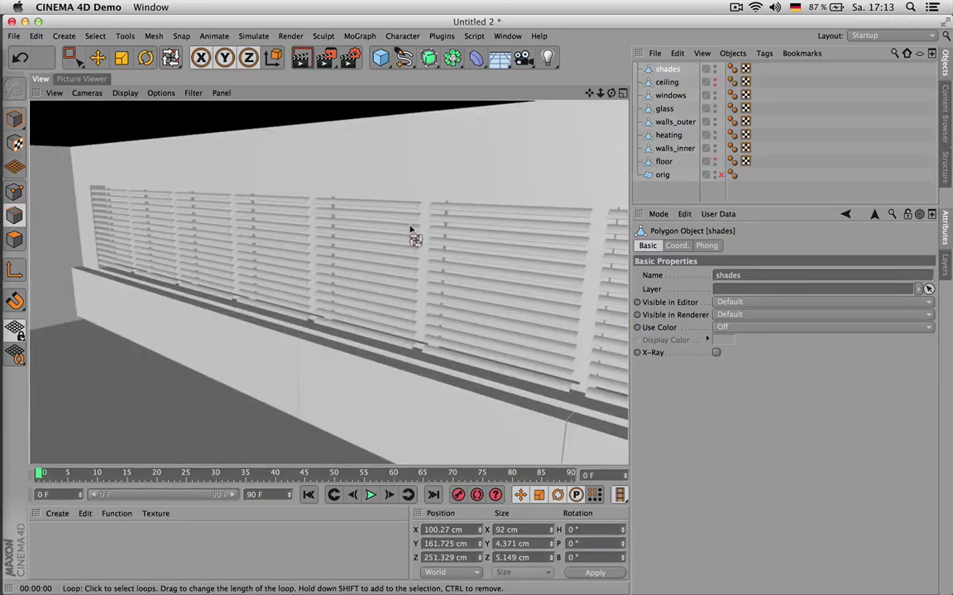
{"action": "scroll", "coordinate": [411, 230], "scroll_direction": "up", "scroll_amount": 10}
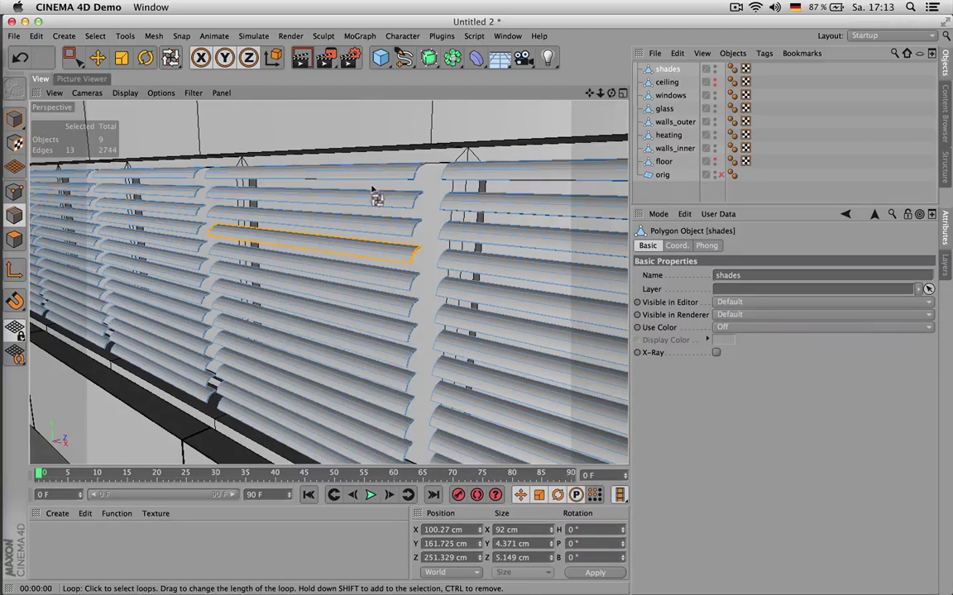
{"action": "scroll", "coordinate": [398, 186], "scroll_direction": "down", "scroll_amount": 5}
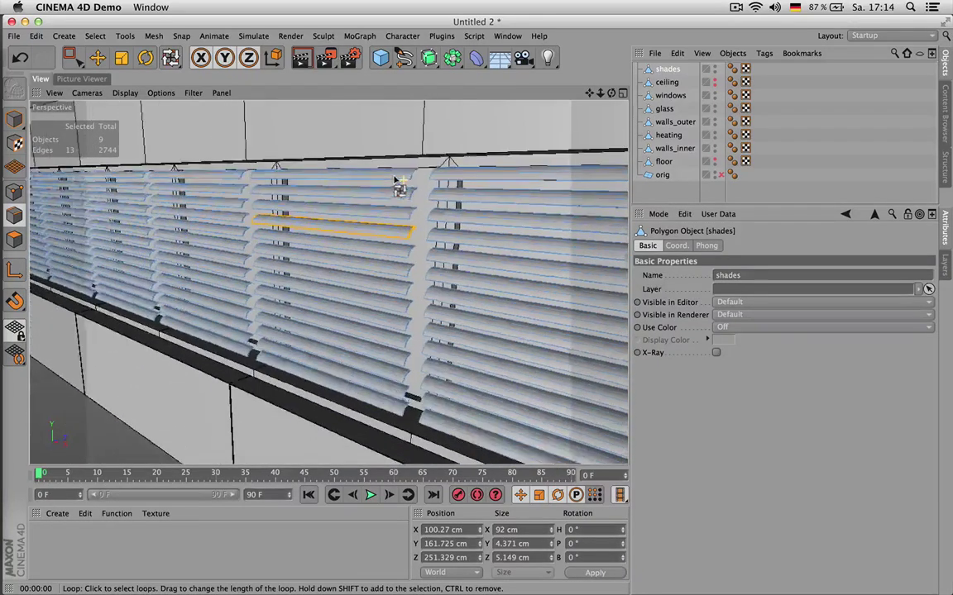
{"action": "scroll", "coordinate": [398, 183], "scroll_direction": "up", "scroll_amount": 1}
{"action": "left_click", "coordinate": [676, 96]}
{"action": "left_click", "coordinate": [666, 108]}
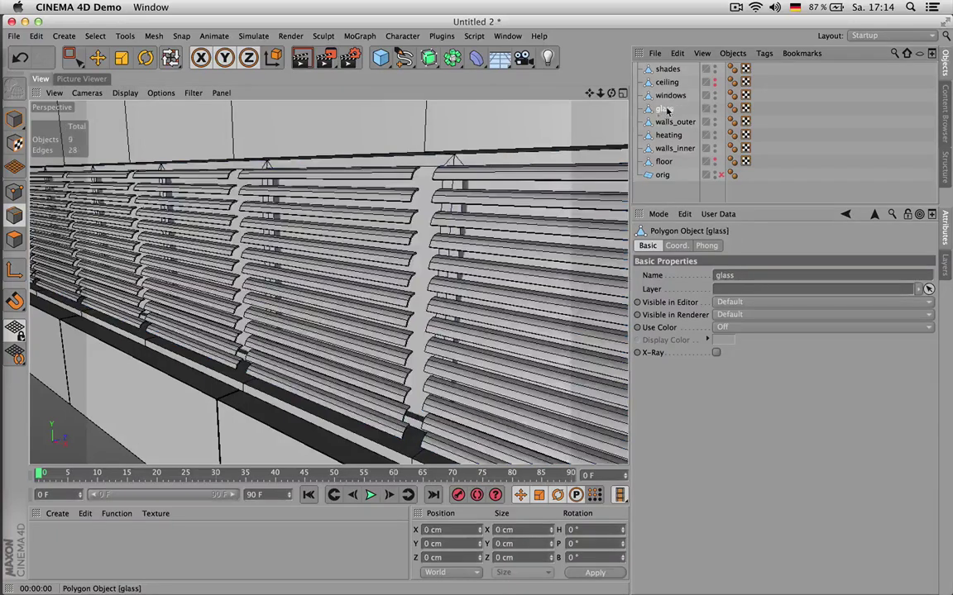
{"action": "left_click", "coordinate": [714, 70]}
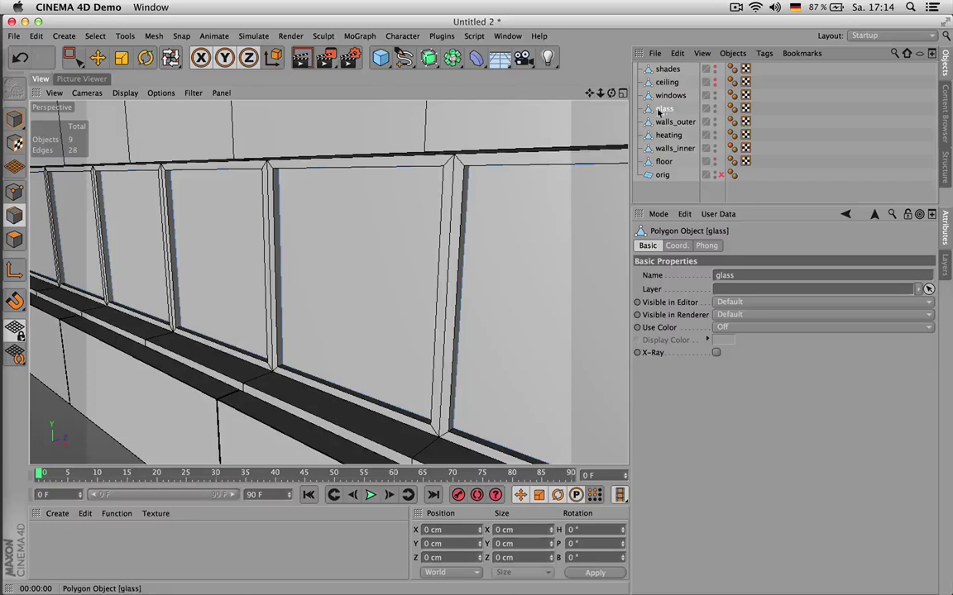
- In polygon mode, split the selected glass pane polygons into a separate object
{"action": "left_click", "coordinate": [371, 248]}
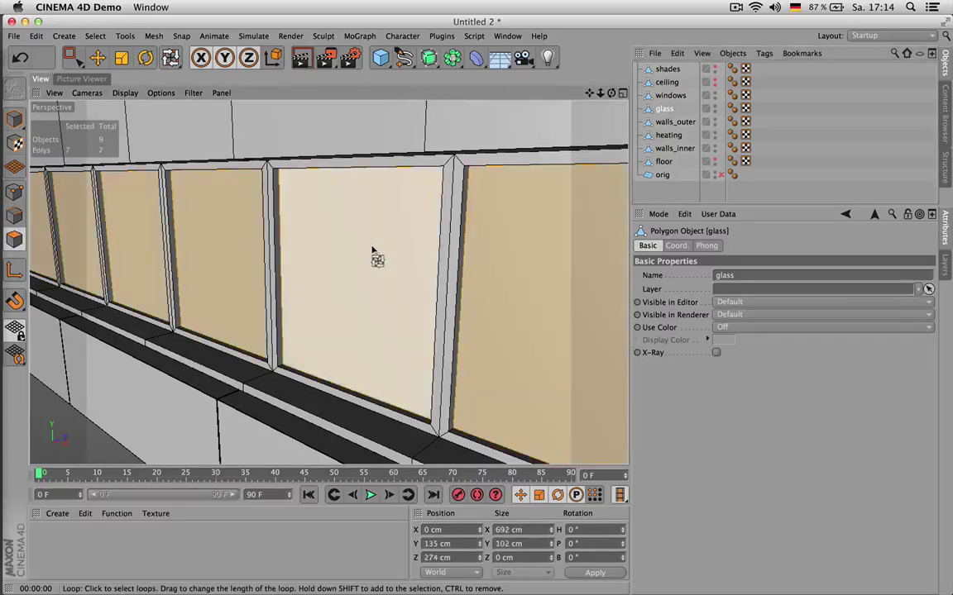
{"action": "key", "text": "s"}
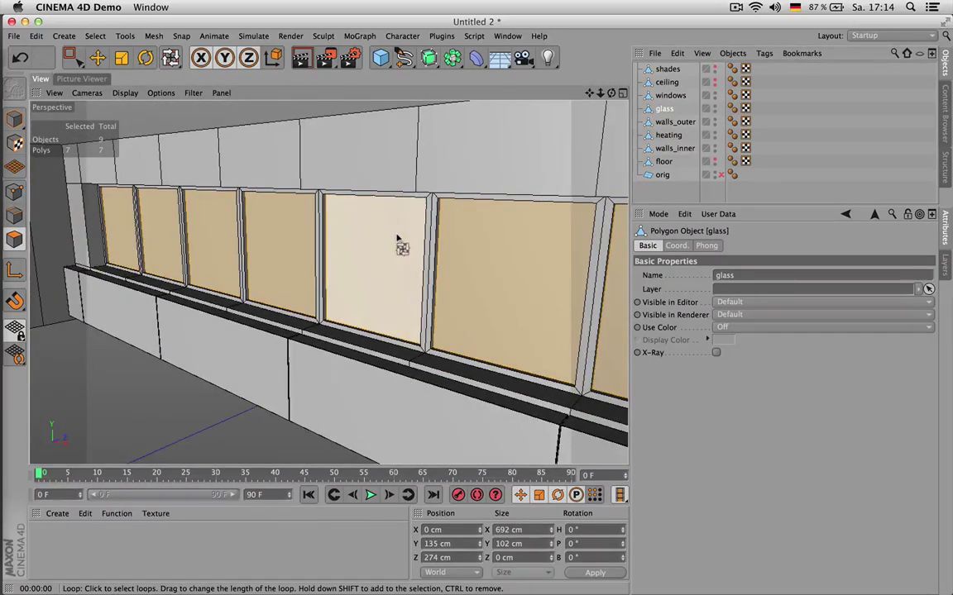
{"action": "key", "text": "u"}
{"action": "key", "text": "p"}
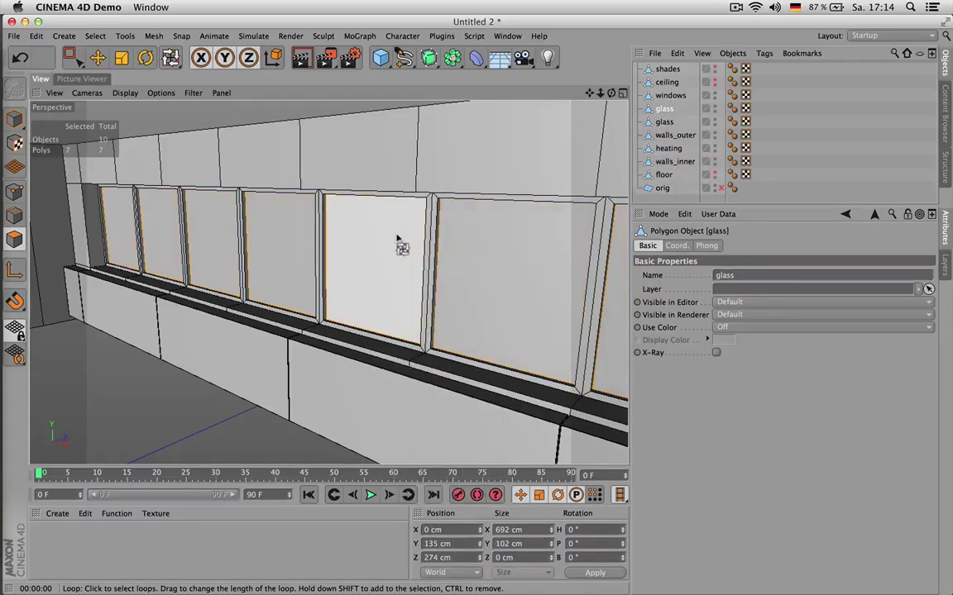
- Move the split-off glass panes 20 cm along Z toward the room's interior
{"action": "key", "text": "e"}
{"action": "left_click_drag", "start_coordinate": [208, 261], "coordinate": [191, 269]}
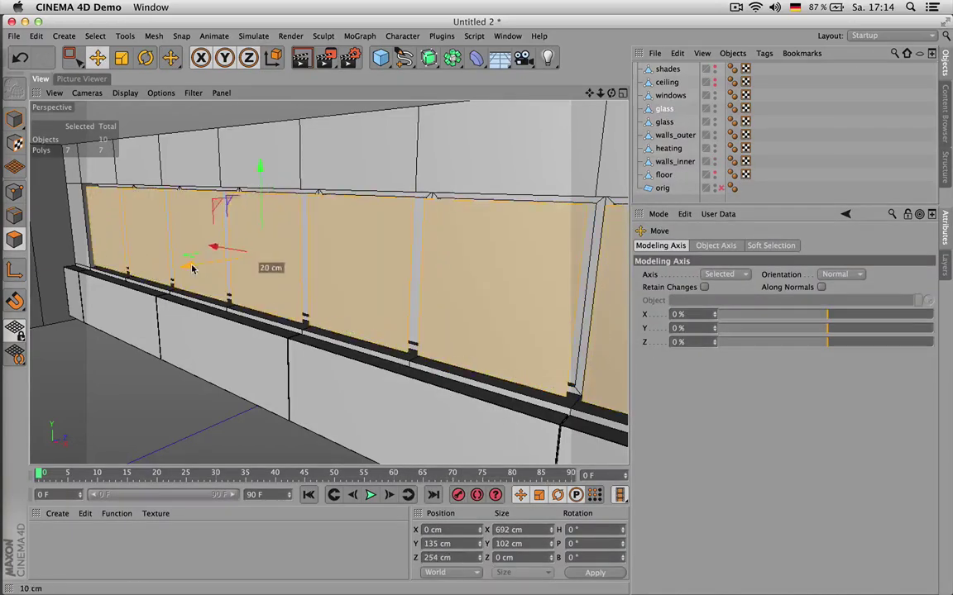
{"action": "scroll", "coordinate": [368, 246], "scroll_direction": "up", "scroll_amount": 3}
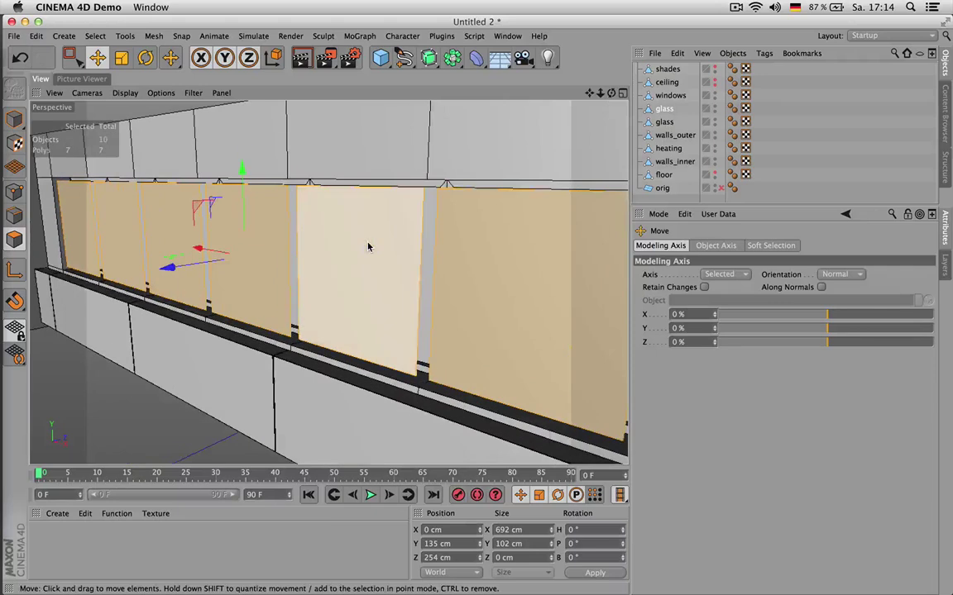
- In edge mode, select the upper and lower edges of all seven copied panes by inverting a selection of their vertical edges
{"action": "key", "text": "Return"}
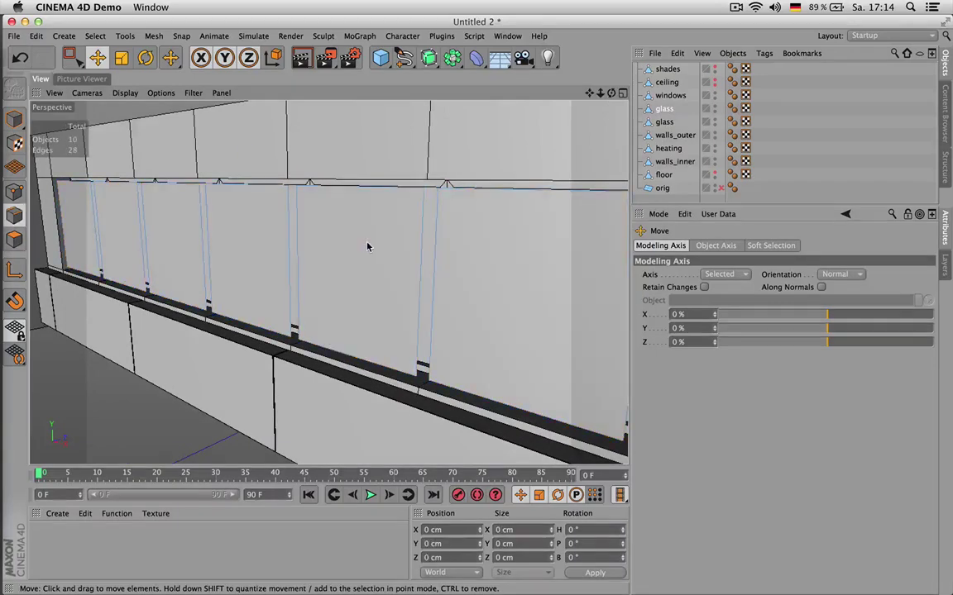
{"action": "scroll", "coordinate": [368, 247], "scroll_direction": "down", "scroll_amount": 3}
{"action": "scroll", "coordinate": [363, 244], "scroll_direction": "up", "scroll_amount": 10}
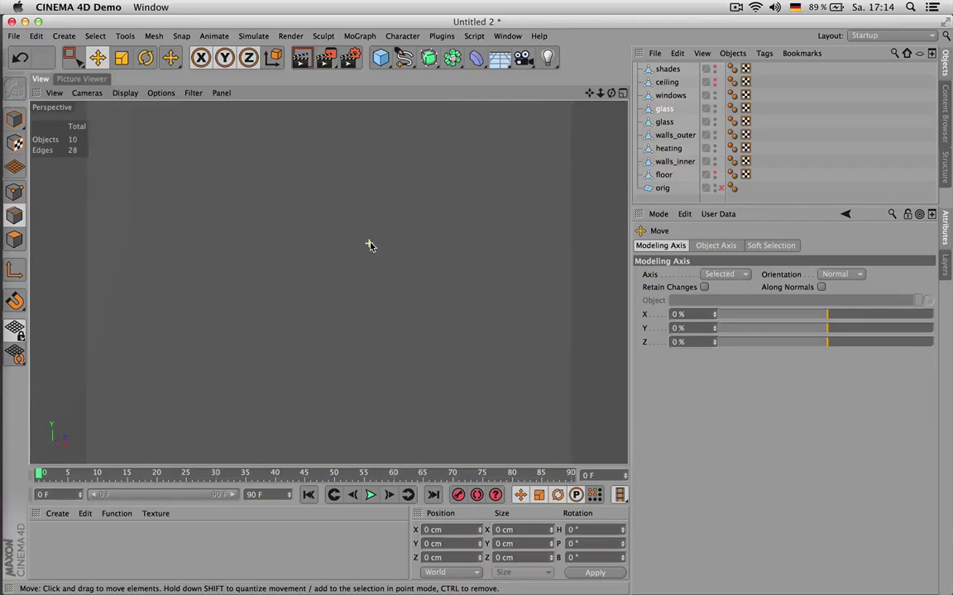
{"action": "scroll", "coordinate": [369, 247], "scroll_direction": "down", "scroll_amount": 8}
{"action": "left_click_drag", "start_coordinate": [601, 94], "coordinate": [542, 86]}
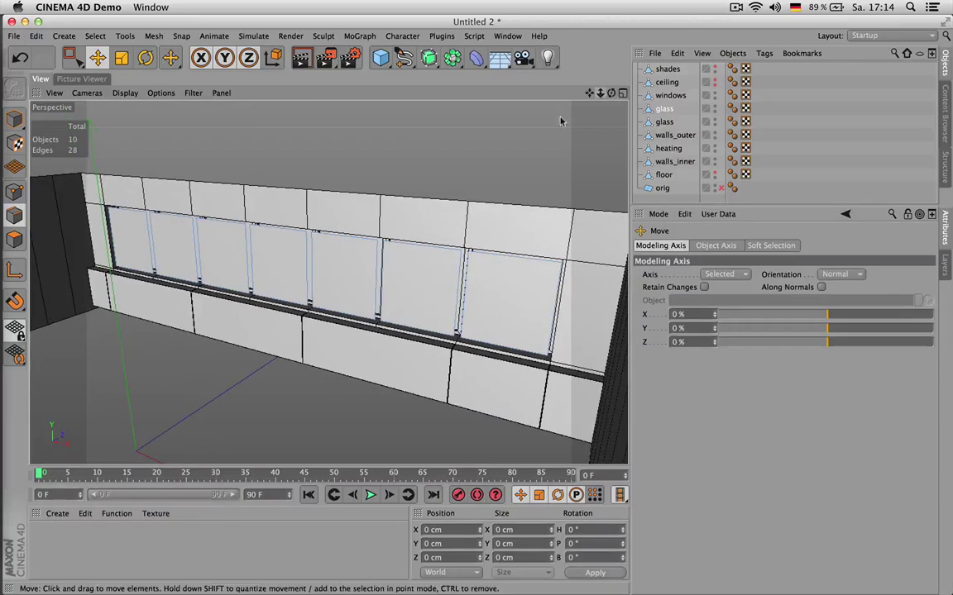
{"action": "key", "text": "9"}
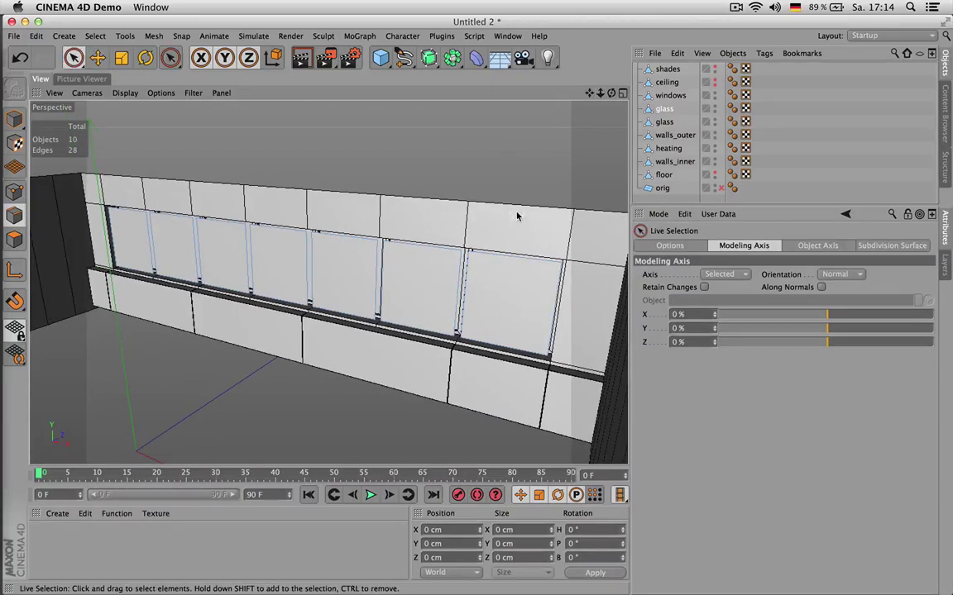
{"action": "left_click_drag", "start_coordinate": [517, 241], "coordinate": [483, 374]}
{"action": "mouse_move", "coordinate": [421, 222]}
{"action": "left_mouse_down", "text": "shift"}
{"action": "mouse_move", "coordinate": [429, 249]}
{"action": "mouse_move", "coordinate": [416, 356]}
{"action": "left_mouse_up", "text": "shift"}
{"action": "left_click_drag", "start_coordinate": [347, 217], "coordinate": [347, 362], "text": "shift"}
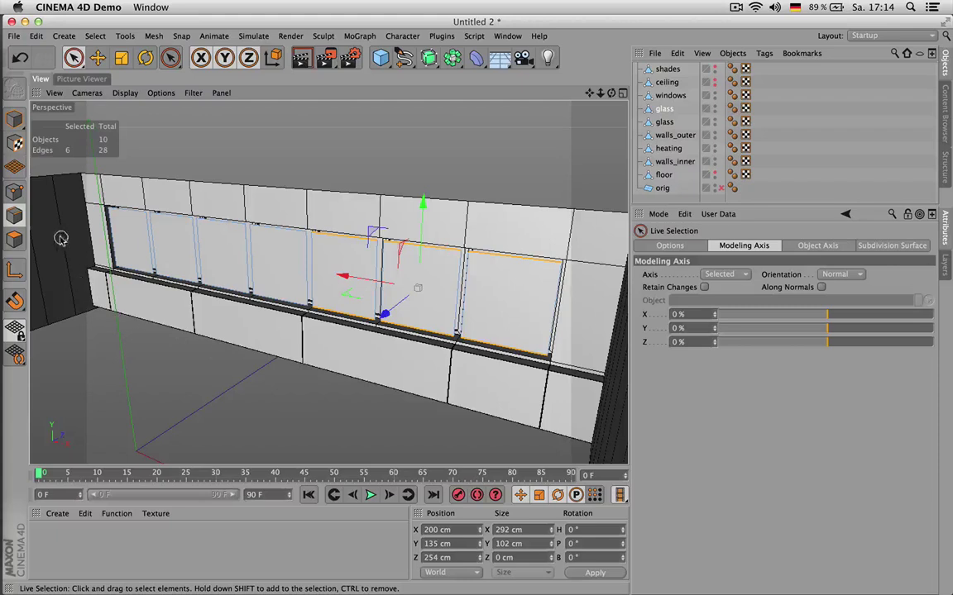
{"action": "mouse_move", "coordinate": [73, 229]}
{"action": "left_mouse_down"}
{"action": "mouse_move", "coordinate": [591, 297]}
{"action": "mouse_move", "coordinate": [572, 300]}
{"action": "left_mouse_up"}
{"action": "key", "text": "u"}
{"action": "key", "text": "i"}
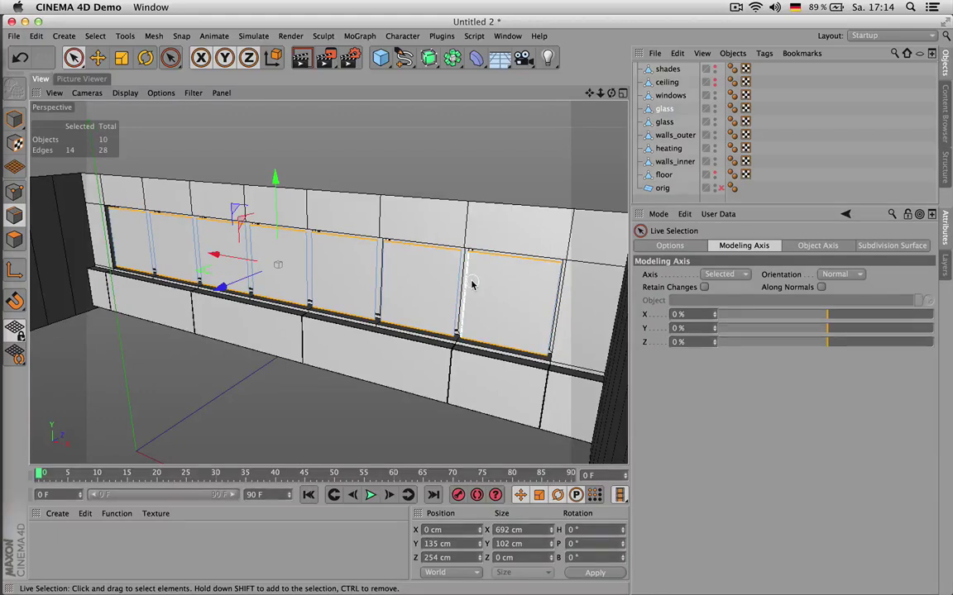
- Cut the selected pane edges with Edge Cut, using subdivision 2, offset 50% and scale 163%
{"action": "key", "text": "m"}
{"action": "key", "text": "f"}
{"action": "left_click", "coordinate": [466, 293]}
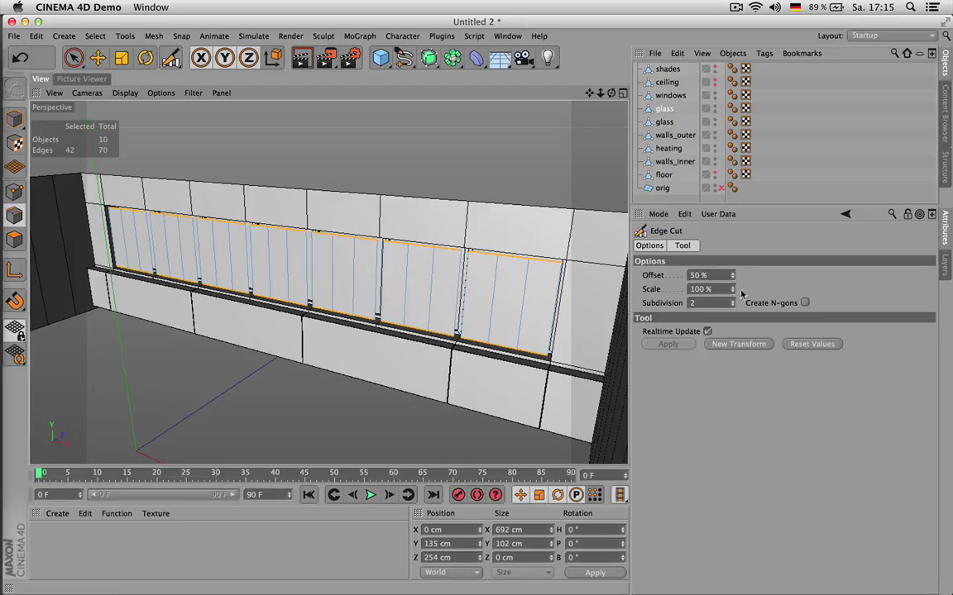
{"action": "left_click_drag", "start_coordinate": [732, 291], "coordinate": [731, 270]}
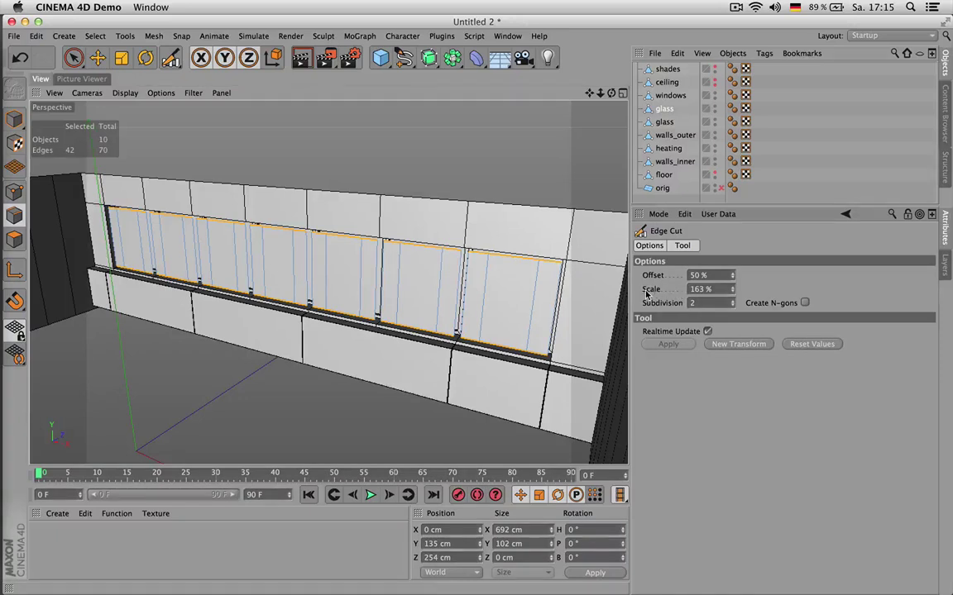
- Select the two inner vertical cut edges of every copied pane with Live Selection
{"action": "left_click", "coordinate": [73, 57]}
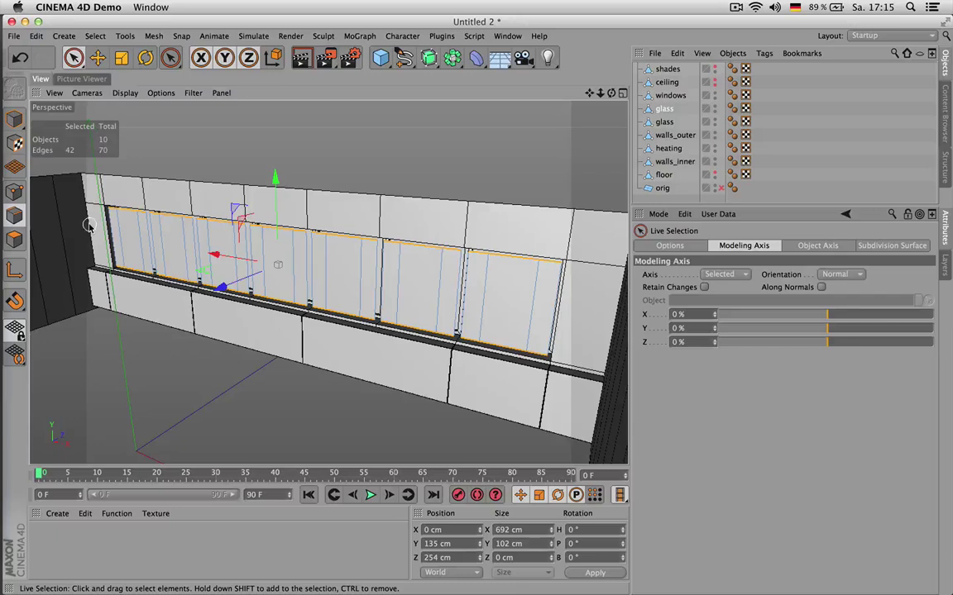
{"action": "mouse_move", "coordinate": [114, 230]}
{"action": "left_mouse_down"}
{"action": "mouse_move", "coordinate": [224, 256]}
{"action": "mouse_move", "coordinate": [213, 252]}
{"action": "mouse_move", "coordinate": [248, 247]}
{"action": "mouse_move", "coordinate": [271, 263]}
{"action": "mouse_move", "coordinate": [364, 263]}
{"action": "mouse_move", "coordinate": [435, 284]}
{"action": "mouse_move", "coordinate": [485, 272]}
{"action": "mouse_move", "coordinate": [529, 302]}
{"action": "left_mouse_up"}
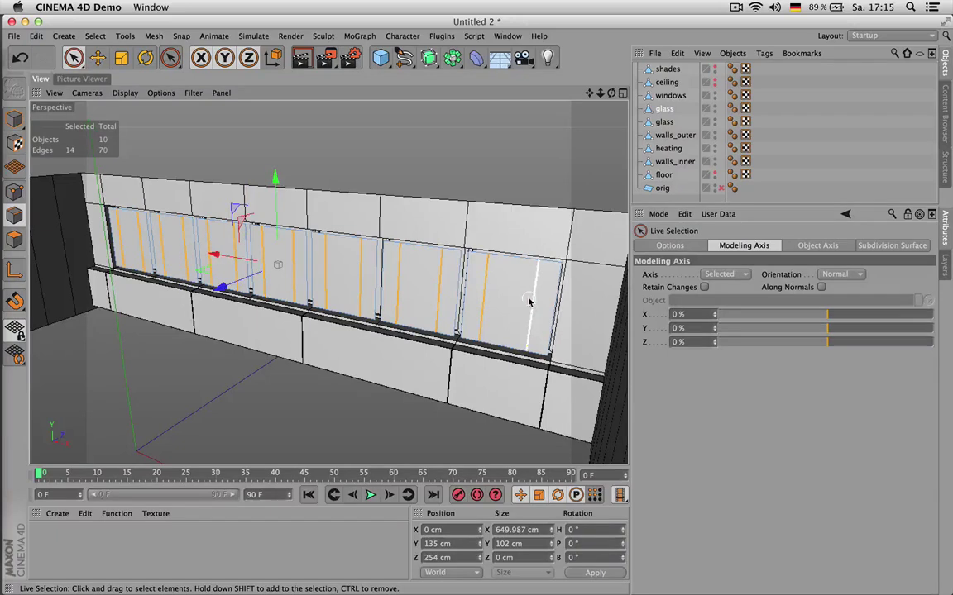
- Try beveling the vertical cut edges in Chamfer mode with an offset of 0.9 cm, and undo the bevel
{"action": "right_click", "coordinate": [413, 236]}
{"action": "left_click", "coordinate": [447, 454]}
{"action": "left_click_drag", "start_coordinate": [447, 414], "coordinate": [451, 413]}
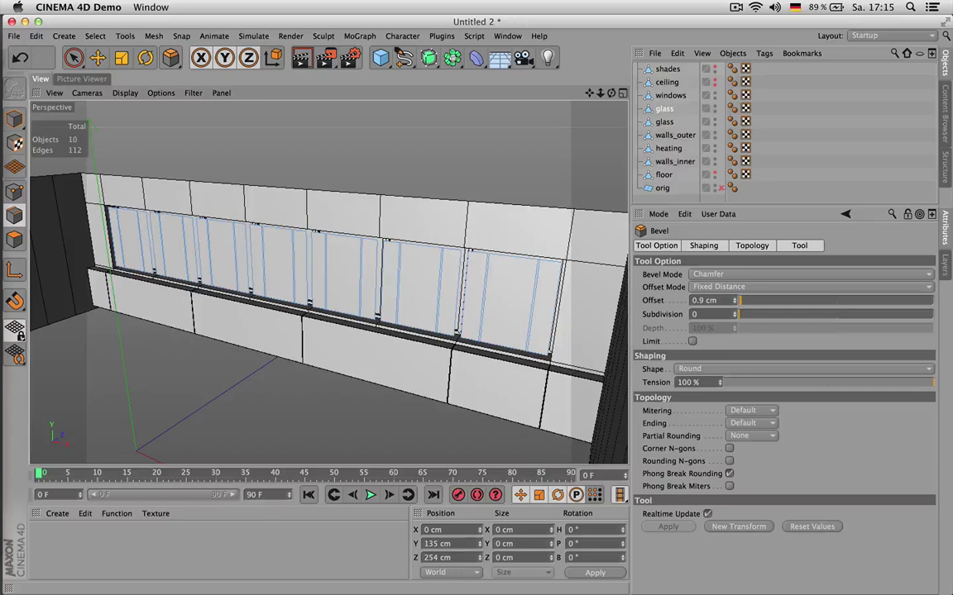
{"action": "left_click_drag", "start_coordinate": [495, 192], "coordinate": [496, 192]}
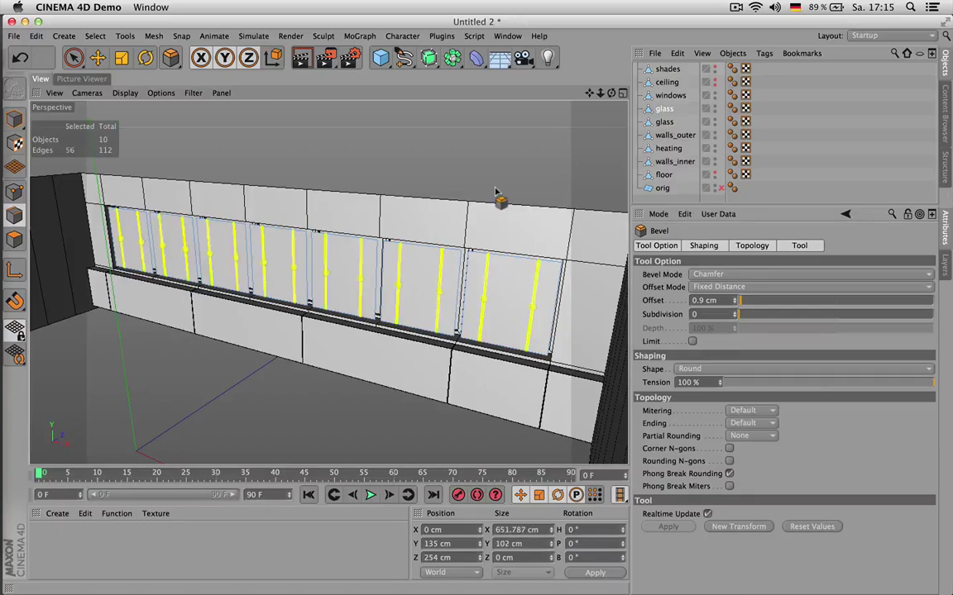
{"action": "key", "text": "super+z"}
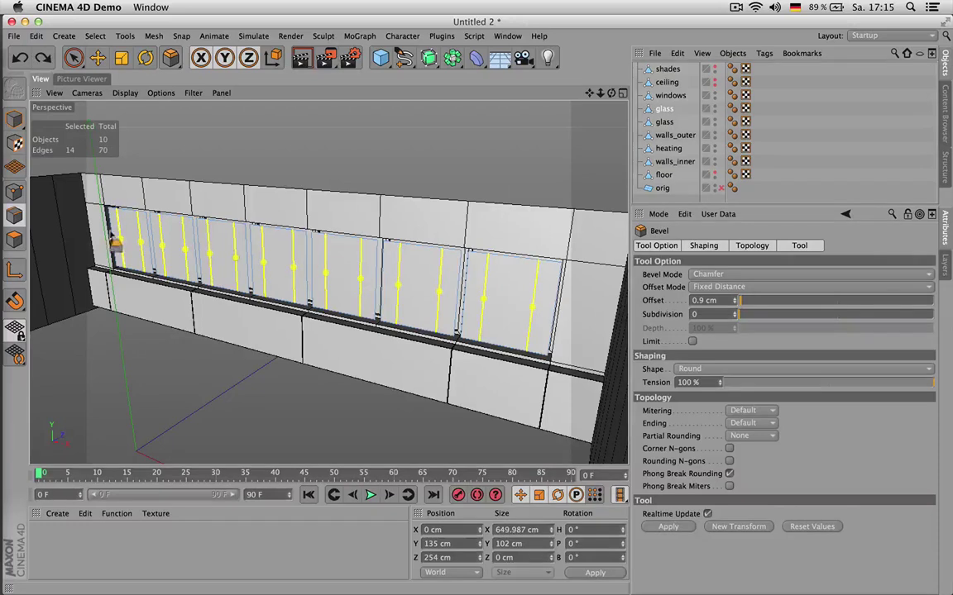
- Convert the selected vertical cut edges into a spline with Edge to Spline
{"action": "left_click", "coordinate": [74, 58]}
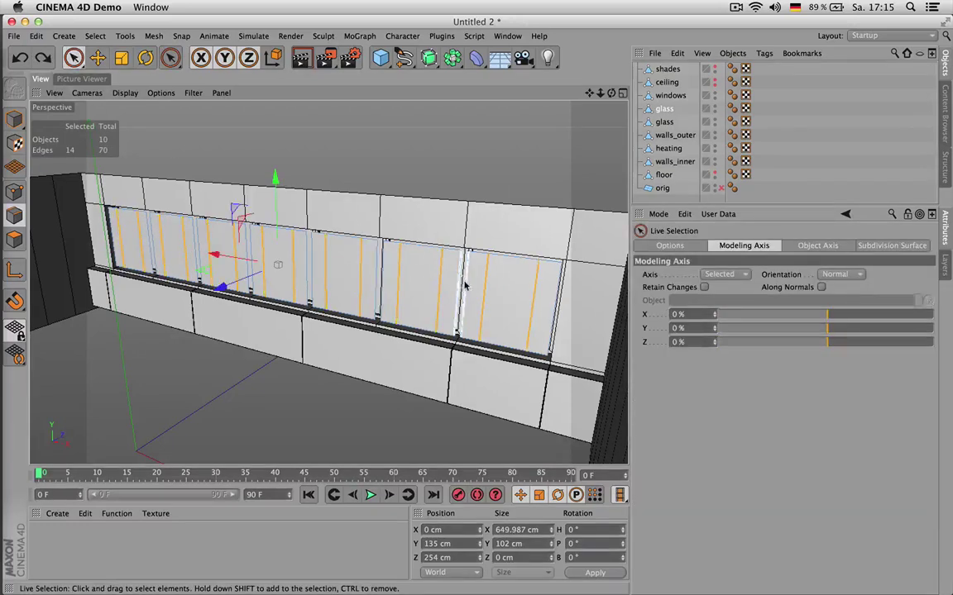
{"action": "left_click", "coordinate": [163, 37]}
{"action": "mouse_move", "coordinate": [177, 69]}
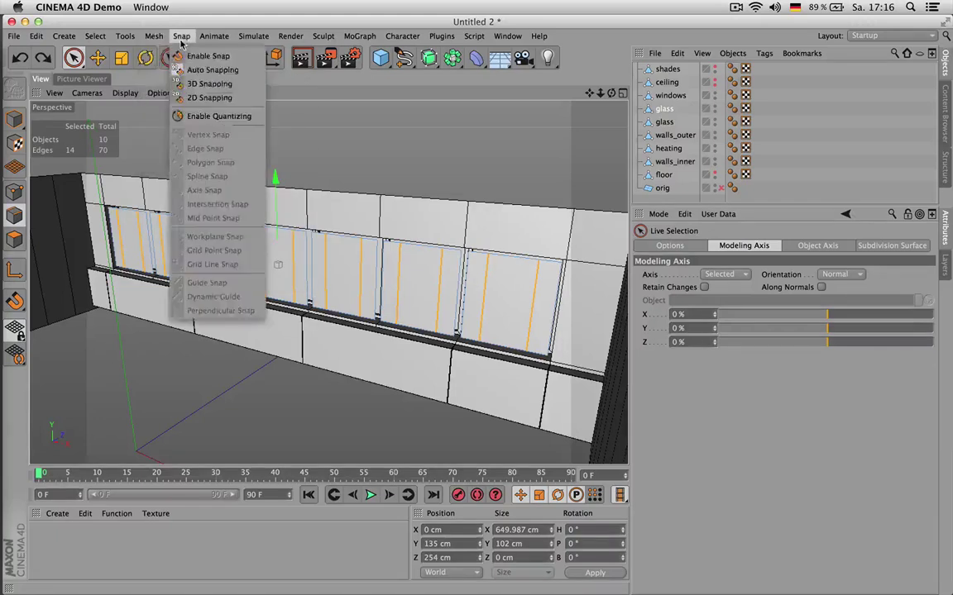
{"action": "mouse_move", "coordinate": [124, 35]}
{"action": "mouse_move", "coordinate": [154, 36]}
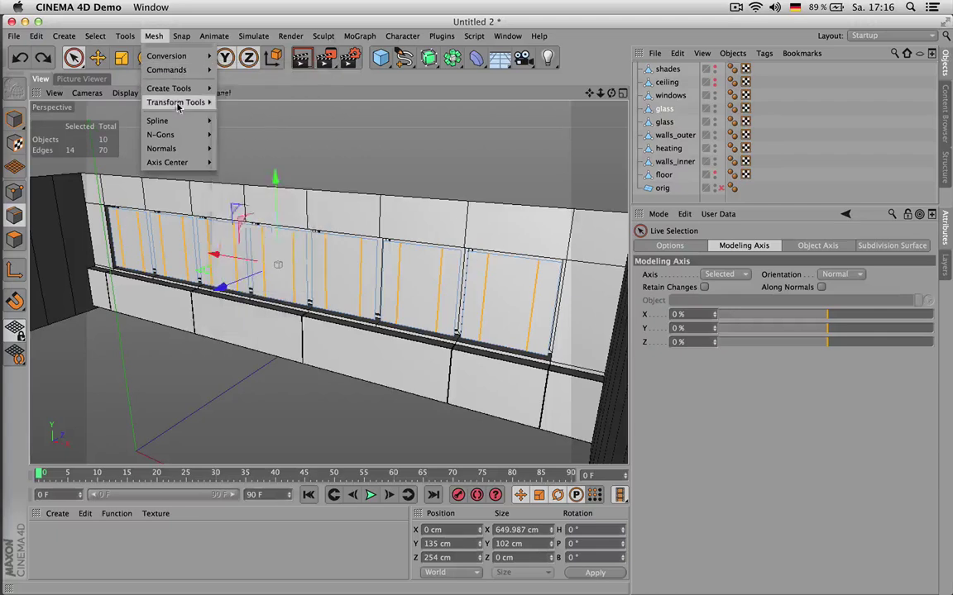
{"action": "mouse_move", "coordinate": [178, 108]}
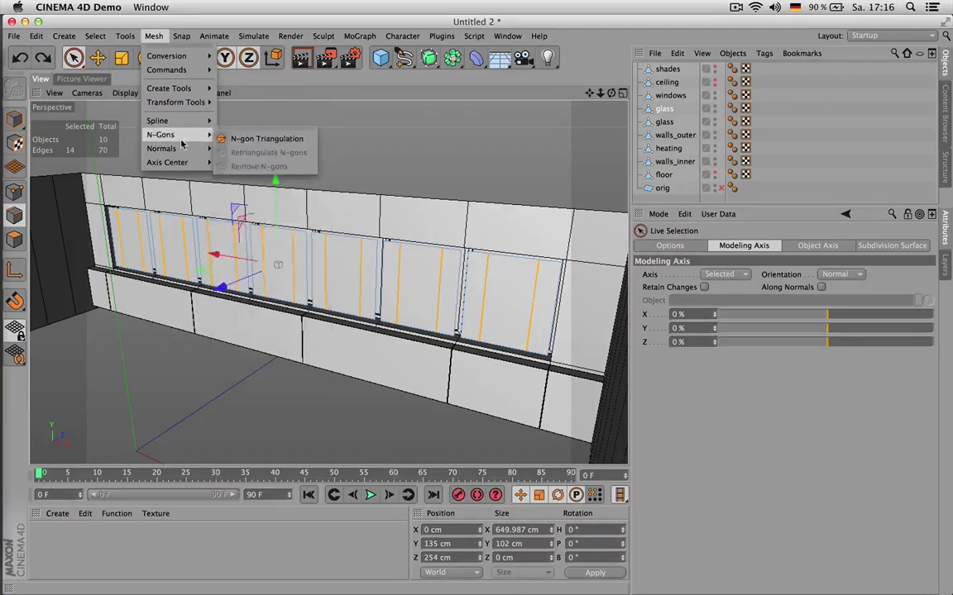
{"action": "mouse_move", "coordinate": [182, 149]}
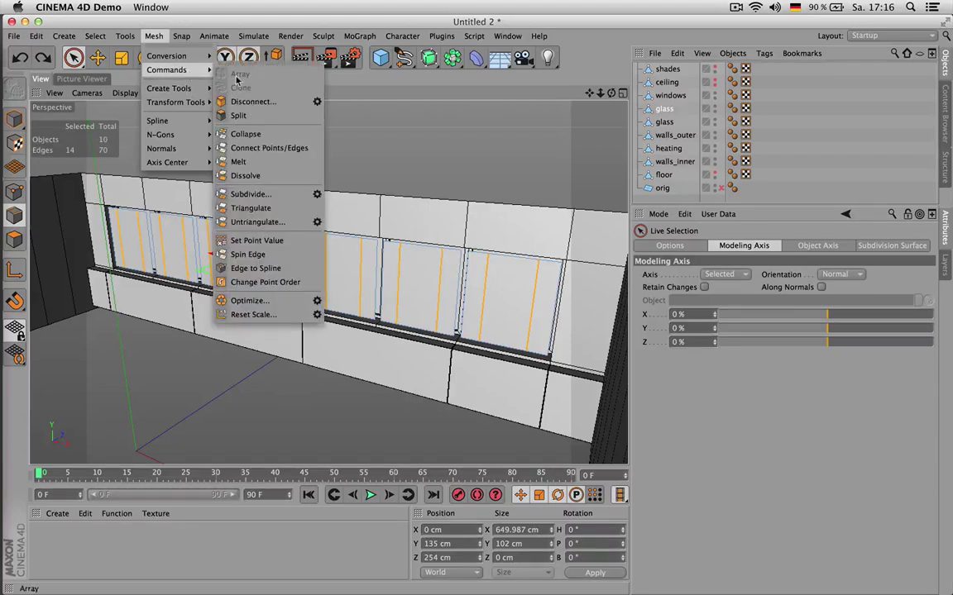
{"action": "left_click", "coordinate": [279, 270]}
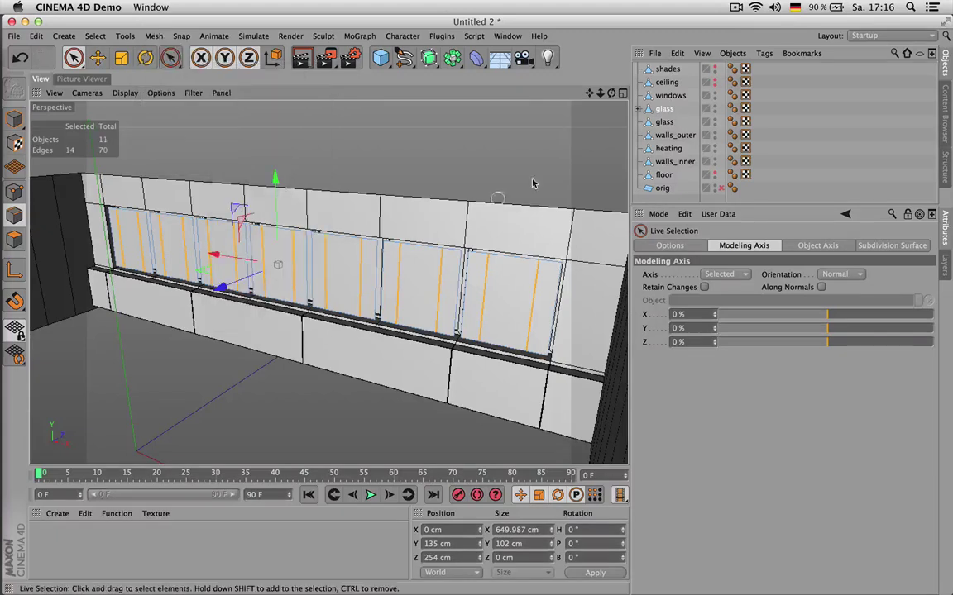
- Take the glass.Spline object out of the copied glass object and delete that glass copy
{"action": "left_click", "coordinate": [639, 109]}
{"action": "left_click", "coordinate": [678, 123]}
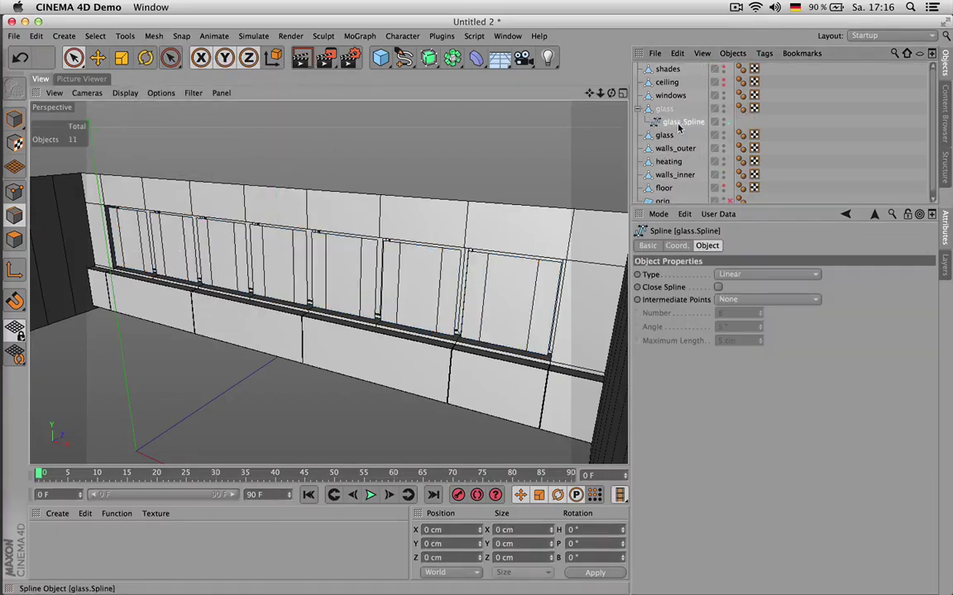
{"action": "left_click_drag", "start_coordinate": [678, 123], "coordinate": [649, 105]}
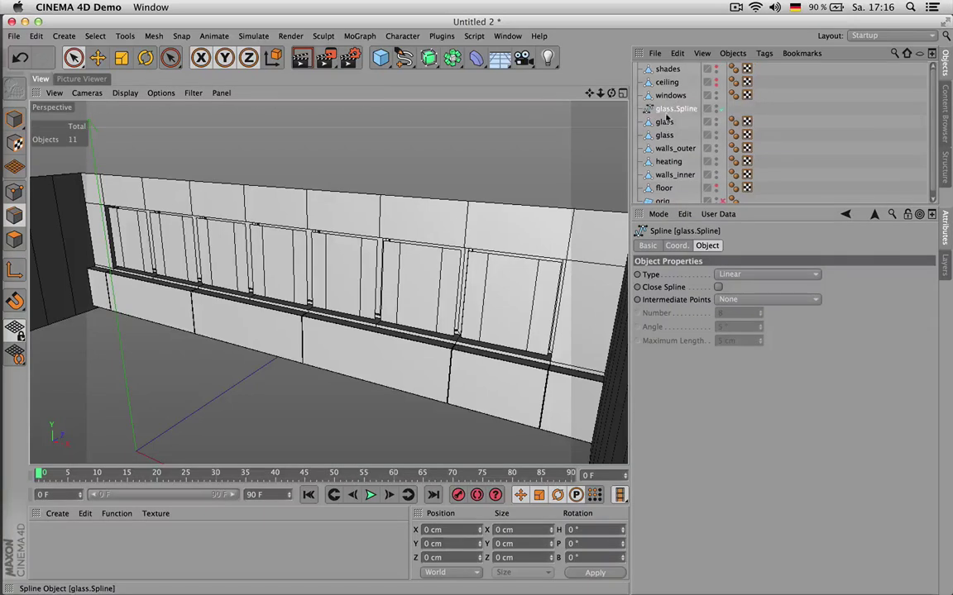
{"action": "left_click", "coordinate": [670, 121]}
{"action": "key", "text": "Delete"}
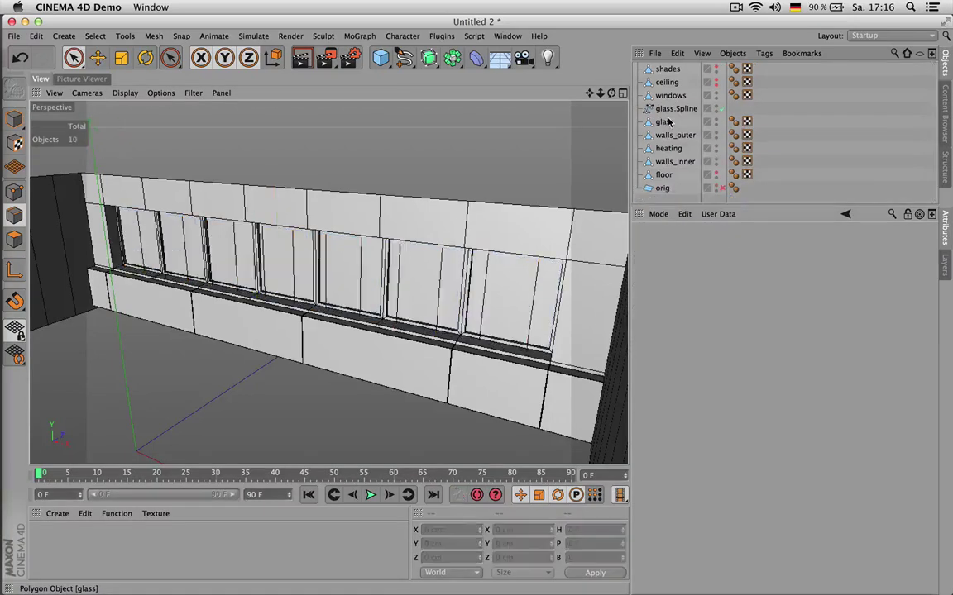
- Select glass.Spline in point mode and examine its vertical segments along the window row
{"action": "left_click", "coordinate": [678, 110]}
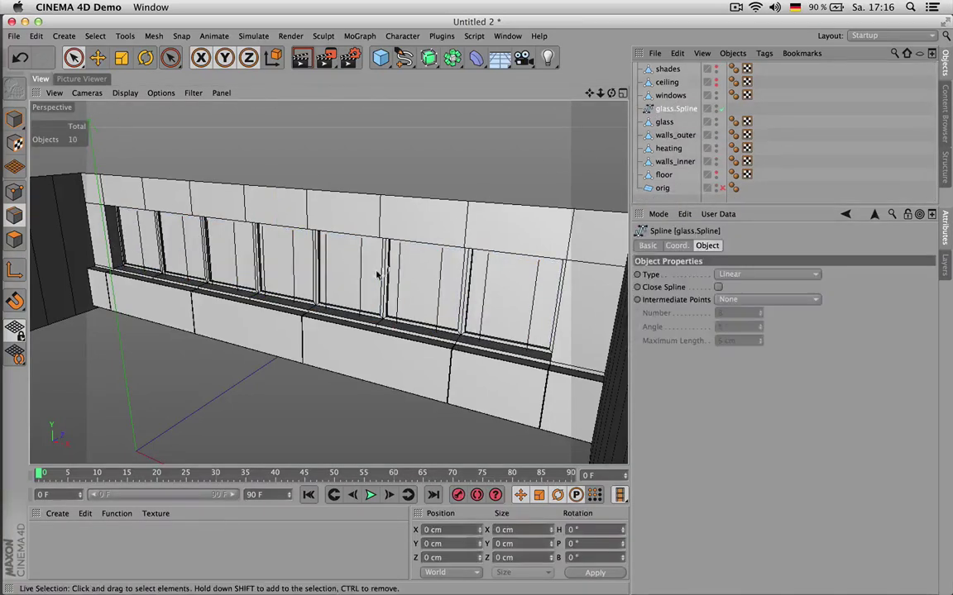
{"action": "scroll", "coordinate": [377, 276], "scroll_direction": "up", "scroll_amount": 3}
{"action": "scroll", "coordinate": [375, 277], "scroll_direction": "up", "scroll_amount": 3}
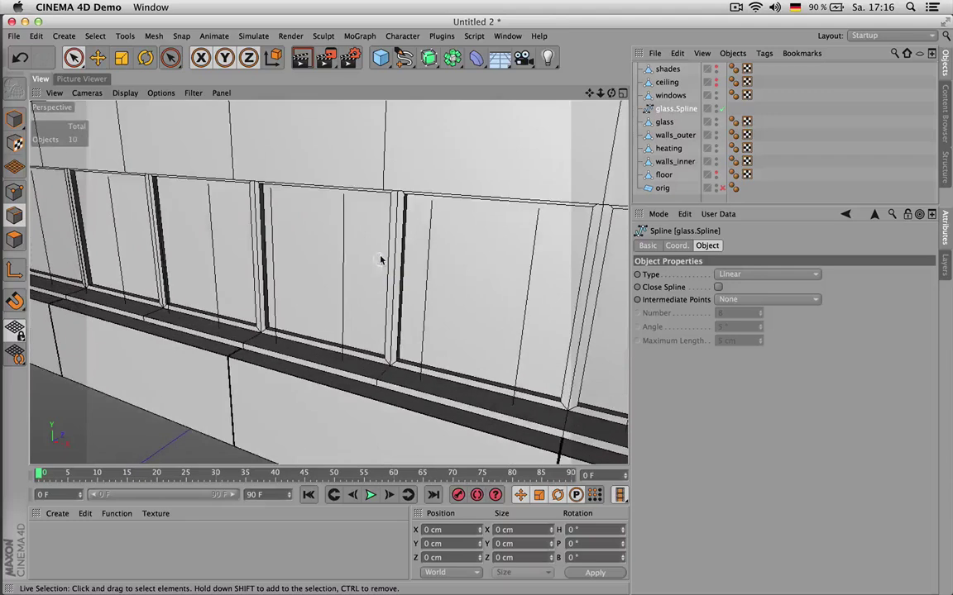
{"action": "left_click", "coordinate": [14, 191]}
{"action": "scroll", "coordinate": [295, 215], "scroll_direction": "down", "scroll_amount": 5}
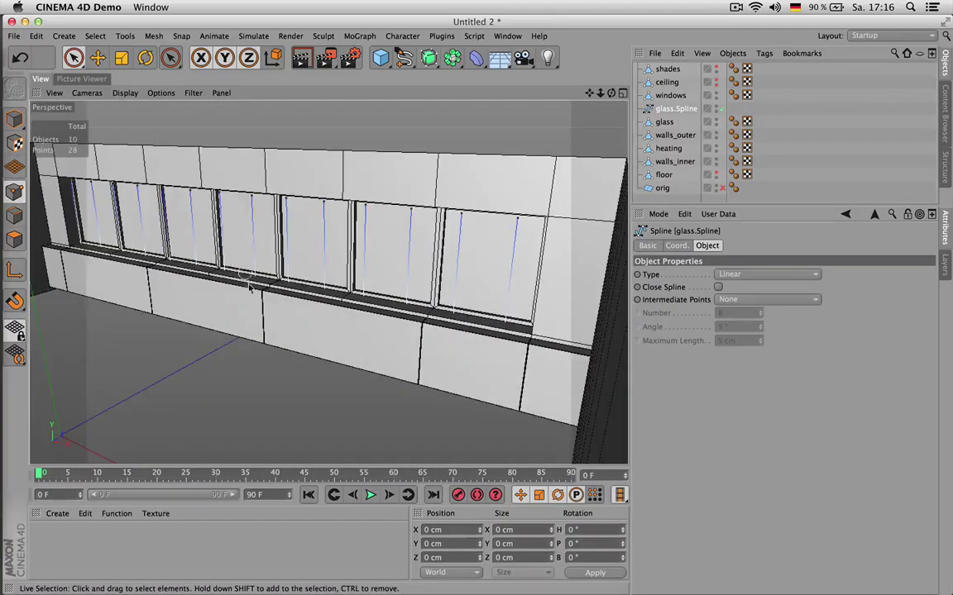
{"action": "scroll", "coordinate": [364, 239], "scroll_direction": "up", "scroll_amount": 4}
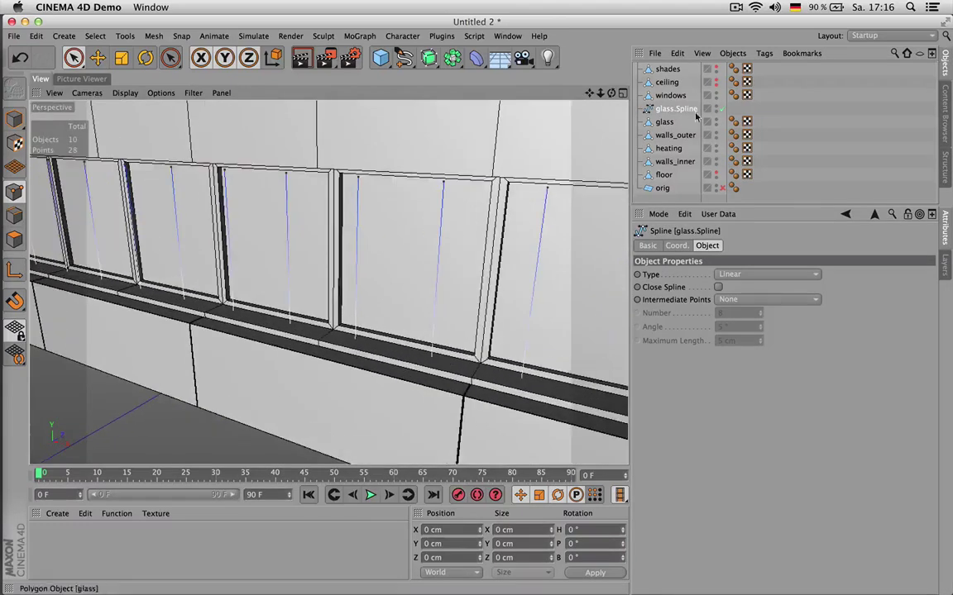
{"action": "scroll", "coordinate": [513, 160], "scroll_direction": "down", "scroll_amount": 5}
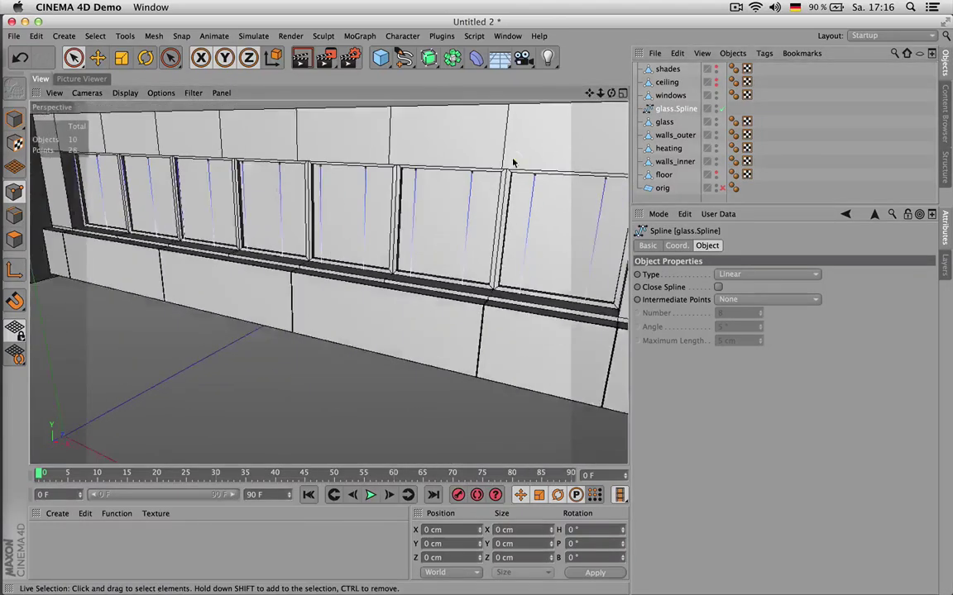
{"action": "scroll", "coordinate": [494, 164], "scroll_direction": "up", "scroll_amount": 5}
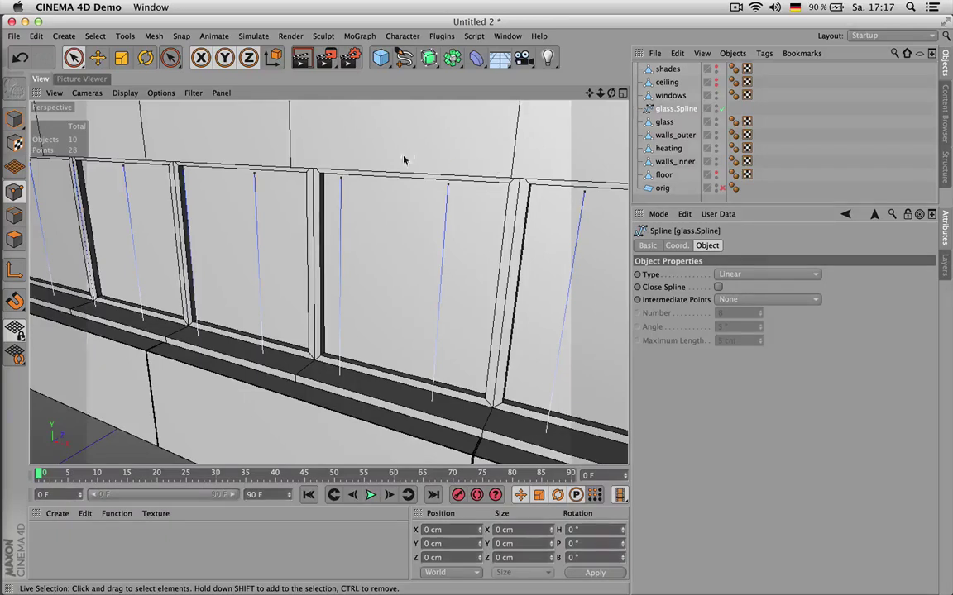
- Add a six-sided n-Side spline with a 0.3 cm radius and place glass.Spline directly below it in the object list
{"action": "left_click", "coordinate": [404, 57]}
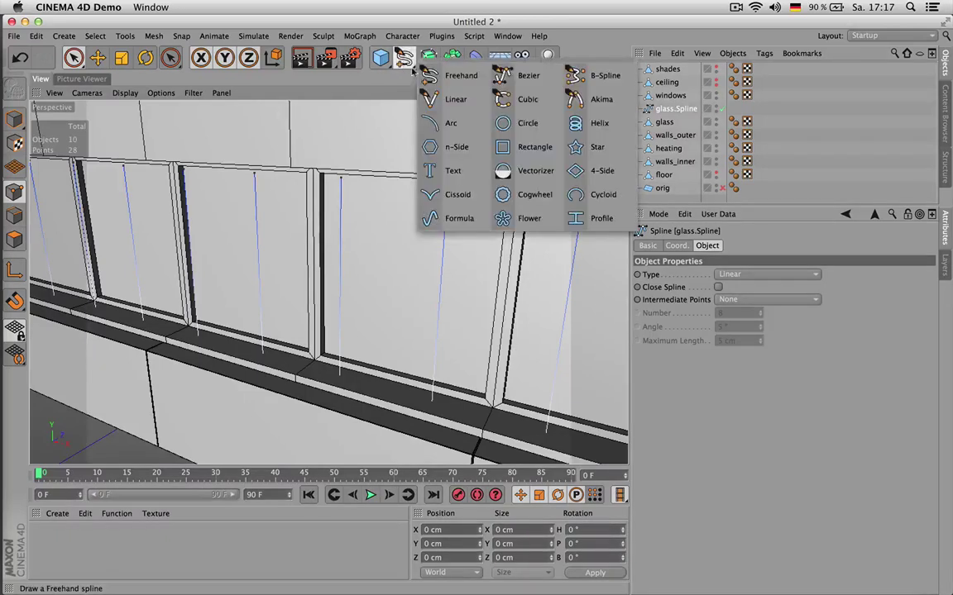
{"action": "left_click", "coordinate": [431, 147]}
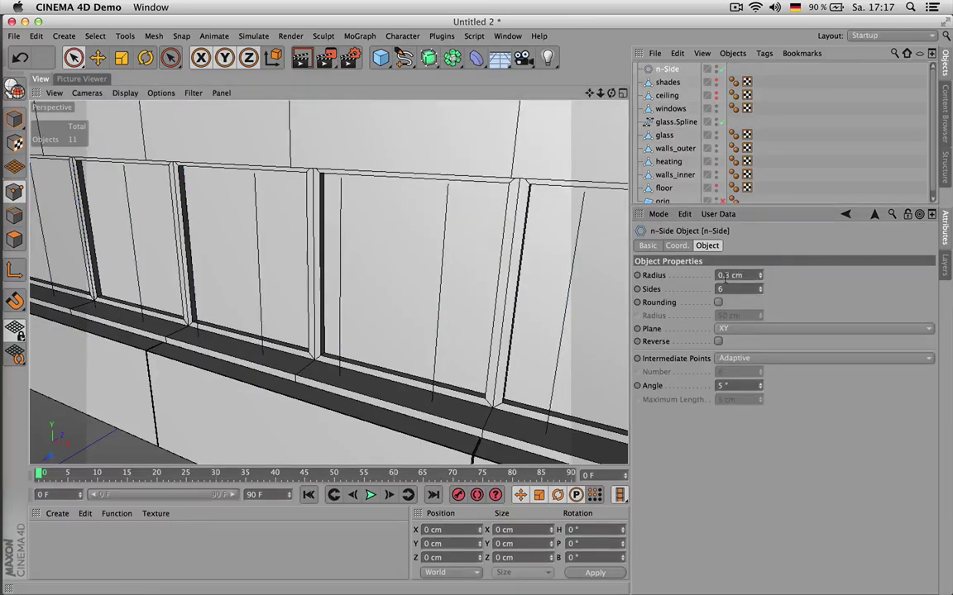
{"action": "left_click", "coordinate": [666, 122]}
{"action": "left_click_drag", "start_coordinate": [667, 124], "coordinate": [693, 85]}
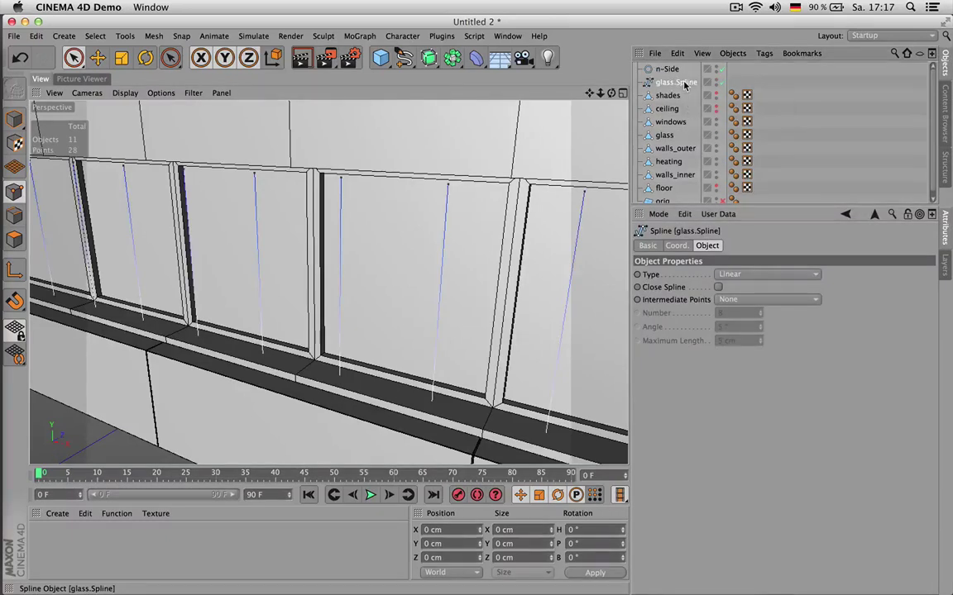
- Rename glass.Spline as cord_path
{"action": "double_click", "coordinate": [683, 82]}
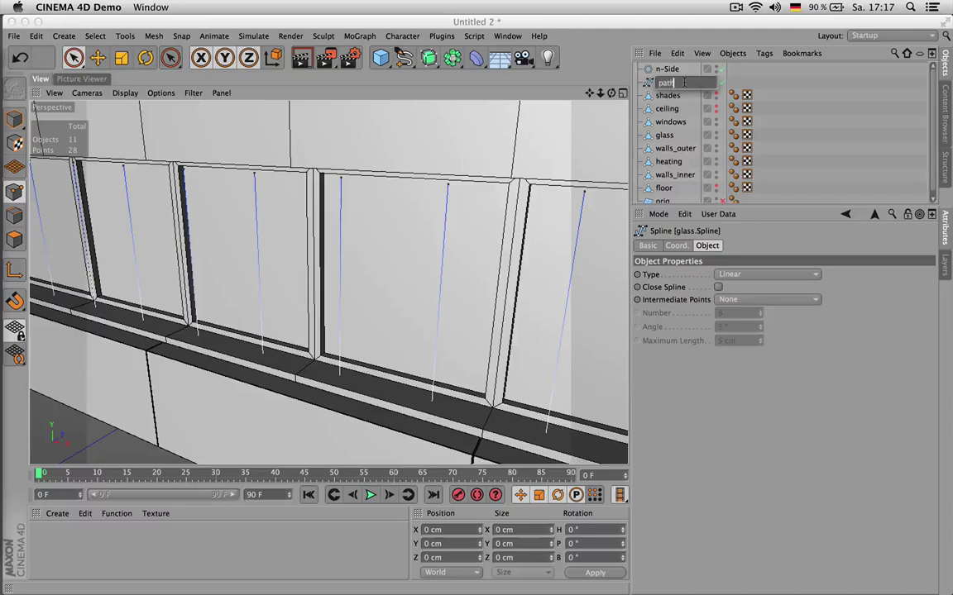
{"action": "type", "text": "path"}
{"action": "key", "text": "Return"}
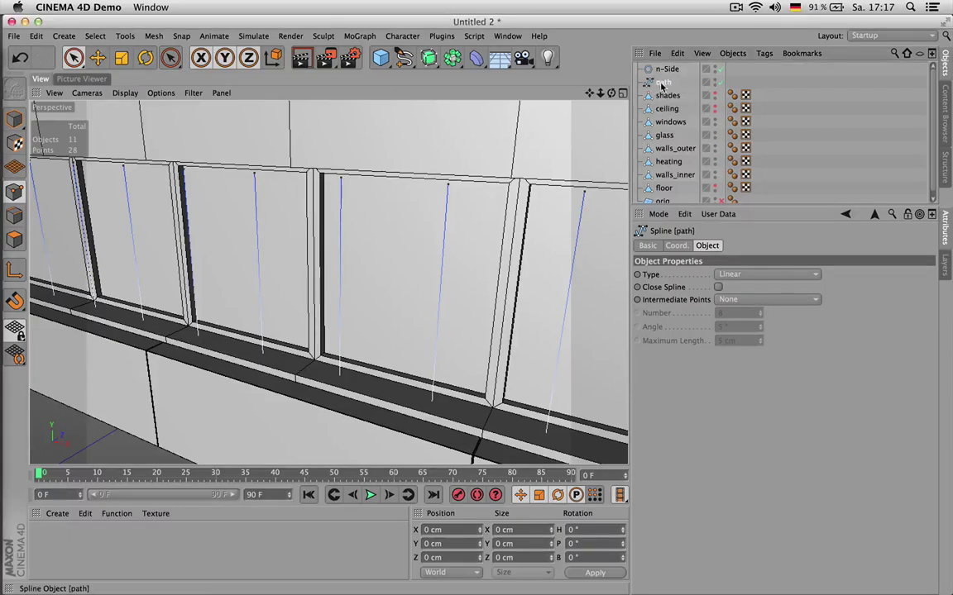
{"action": "double_click", "coordinate": [667, 83]}
{"action": "type", "text": "cord_"}
{"action": "key", "text": "Return"}
- Rename the n-Side spline as cord_profile
{"action": "double_click", "coordinate": [668, 69]}
{"action": "key", "text": "BackSpace"}
{"action": "type", "text": "cord_profile"}
{"action": "key", "text": "Return"}
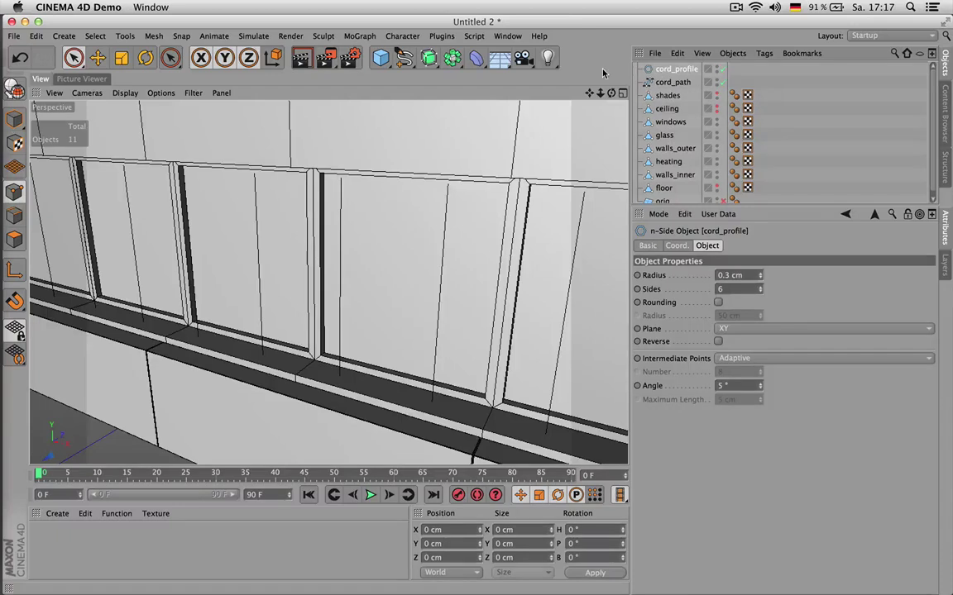
- Create a Sweep object and put cord_profile and cord_path inside it to build the cords
{"action": "left_click", "coordinate": [429, 58]}
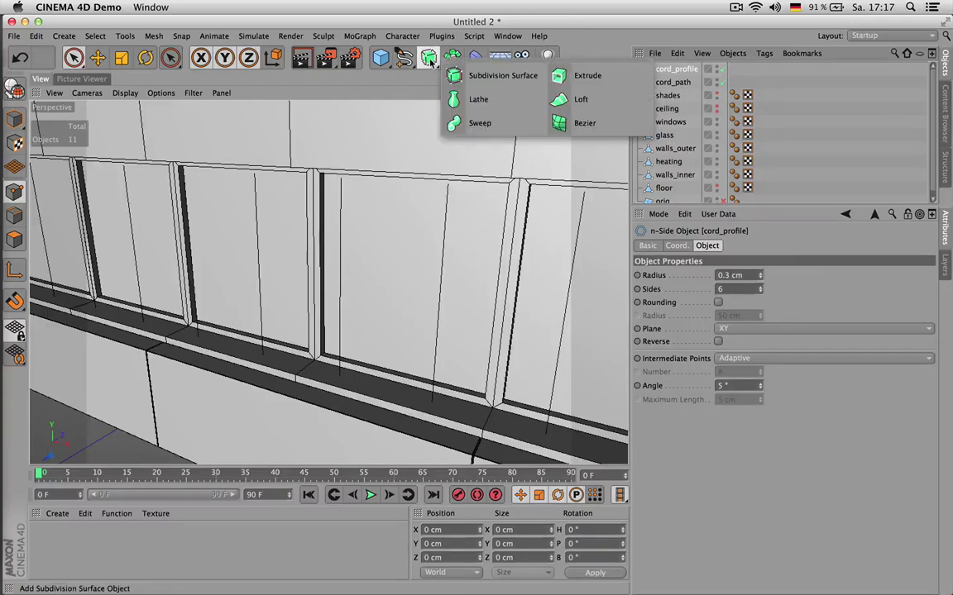
{"action": "left_click", "coordinate": [478, 125]}
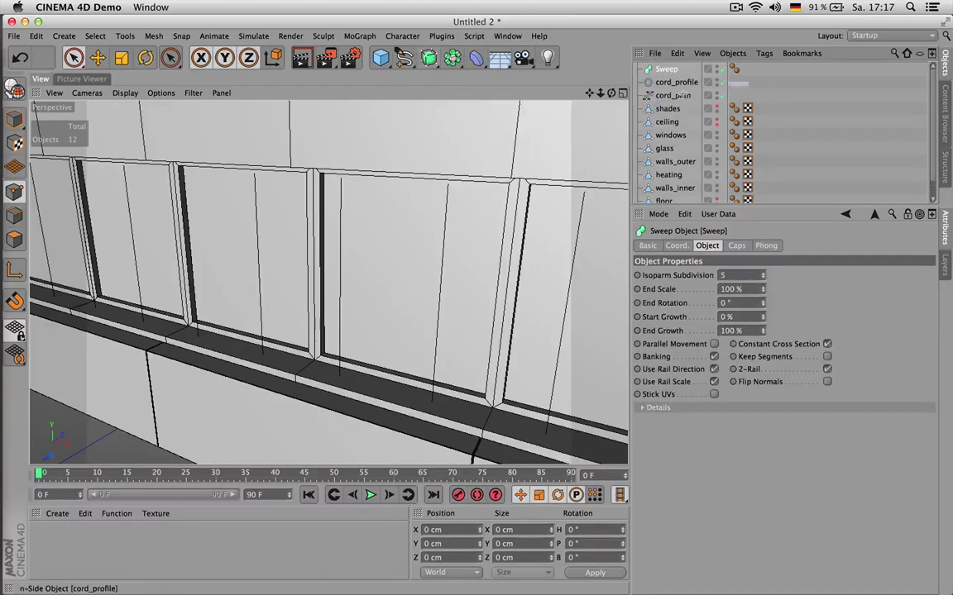
{"action": "left_click", "coordinate": [675, 82]}
{"action": "left_click", "coordinate": [671, 94], "text": "shift"}
{"action": "left_click_drag", "start_coordinate": [672, 94], "coordinate": [666, 71]}
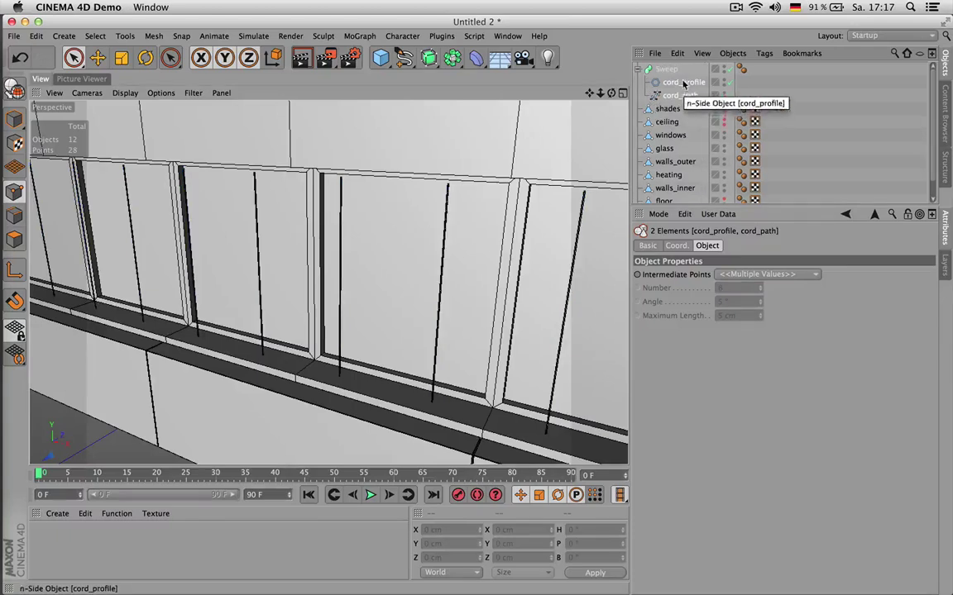
- Try other radius values for cord_profile and return it to 0.3 cm
{"action": "left_click", "coordinate": [683, 83]}
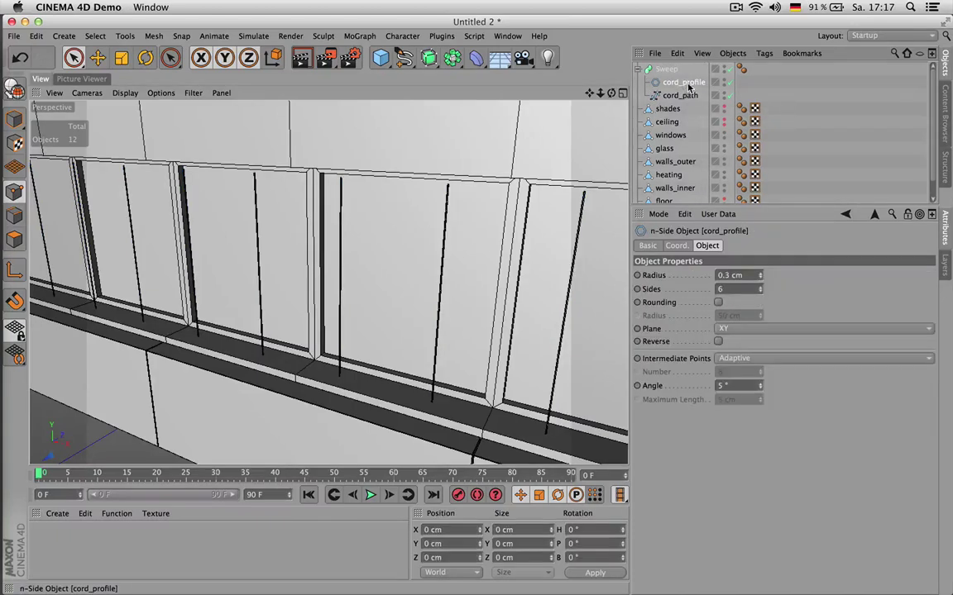
{"action": "left_click", "coordinate": [761, 274]}
{"action": "left_click", "coordinate": [761, 275]}
{"action": "left_click", "coordinate": [761, 280]}
{"action": "left_click", "coordinate": [761, 280]}
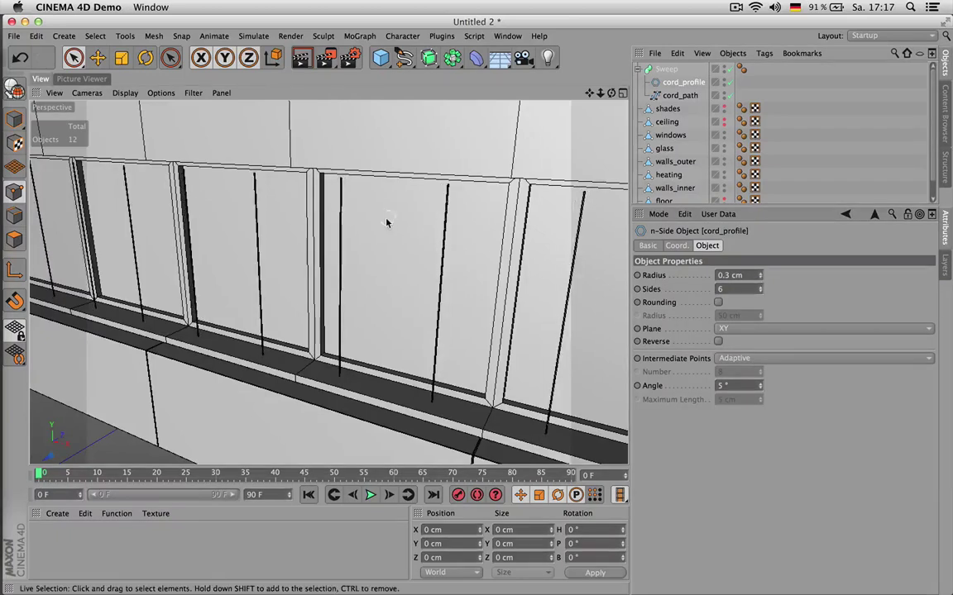
{"action": "scroll", "coordinate": [387, 222], "scroll_direction": "down", "scroll_amount": 5}
{"action": "scroll", "coordinate": [402, 225], "scroll_direction": "up", "scroll_amount": 6}
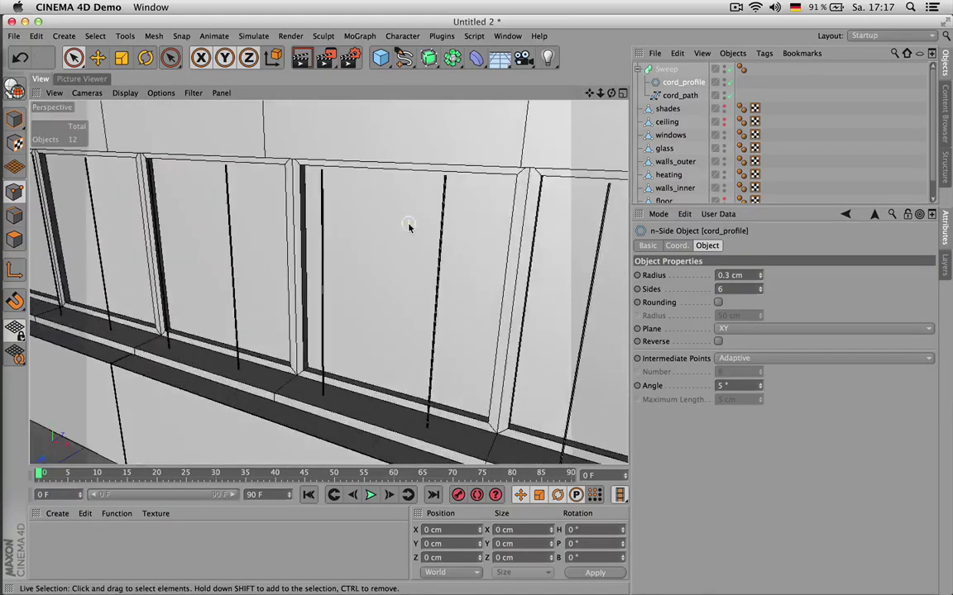
- Disable the Sweep and subdivide cord_path repeatedly with all its points selected
{"action": "left_click", "coordinate": [729, 68]}
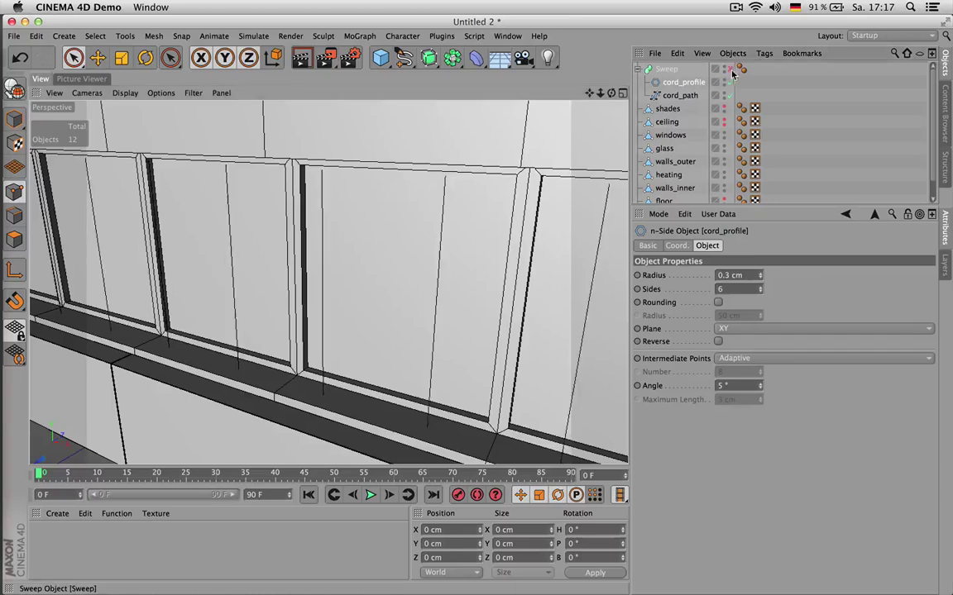
{"action": "left_click", "coordinate": [697, 96]}
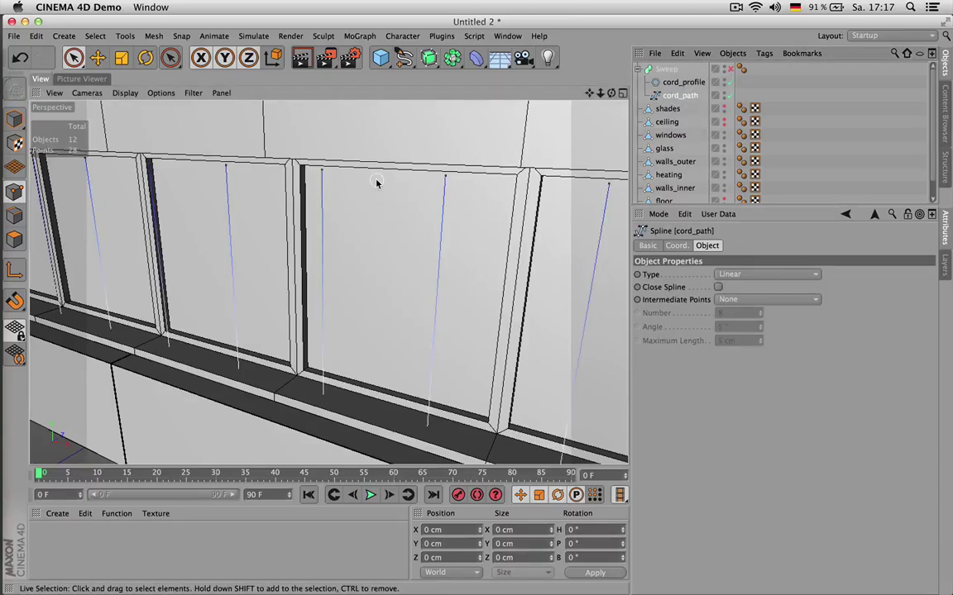
{"action": "key", "text": "ctrl+a"}
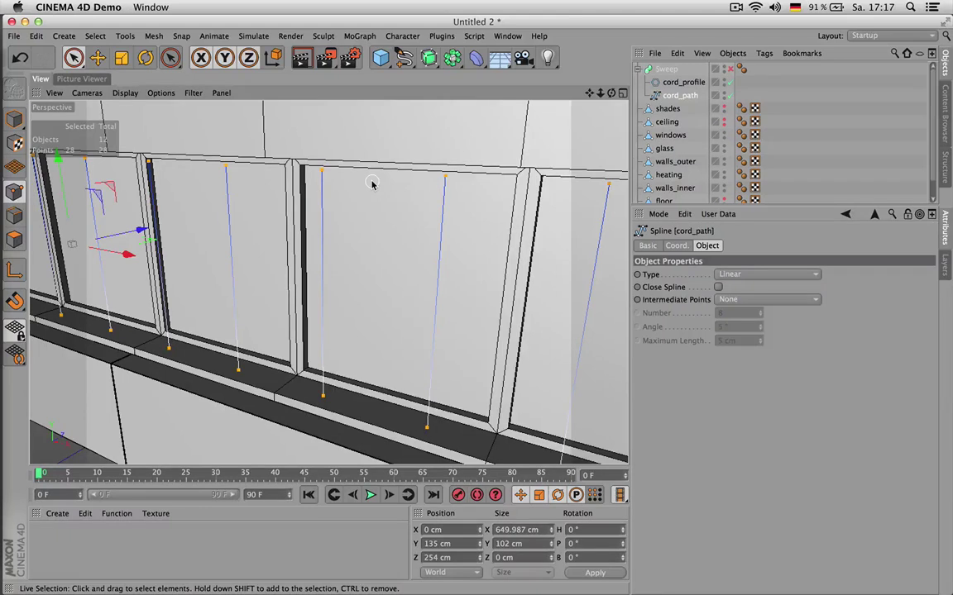
{"action": "key", "text": "u"}
{"action": "key", "text": "s"}
{"action": "key", "text": "u"}
{"action": "key", "text": "s"}
{"action": "key", "text": "u"}
{"action": "key", "text": "s"}
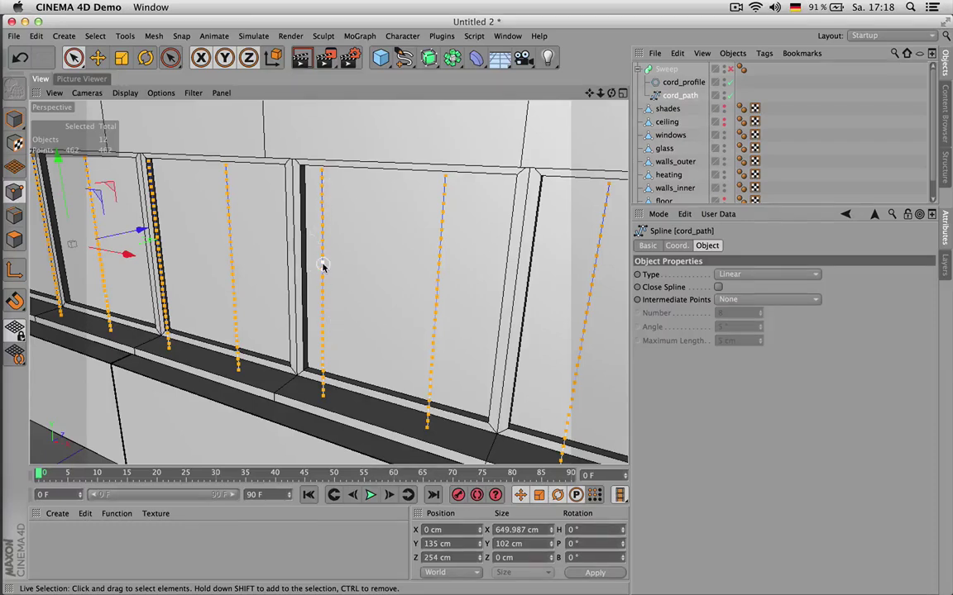
- Start Set Point Value on the selected cord_path points in Crumple [Normal] mode with a value of 1 cm
{"action": "key", "text": "m"}
{"action": "key", "text": "u"}
{"action": "left_click", "coordinate": [695, 273]}
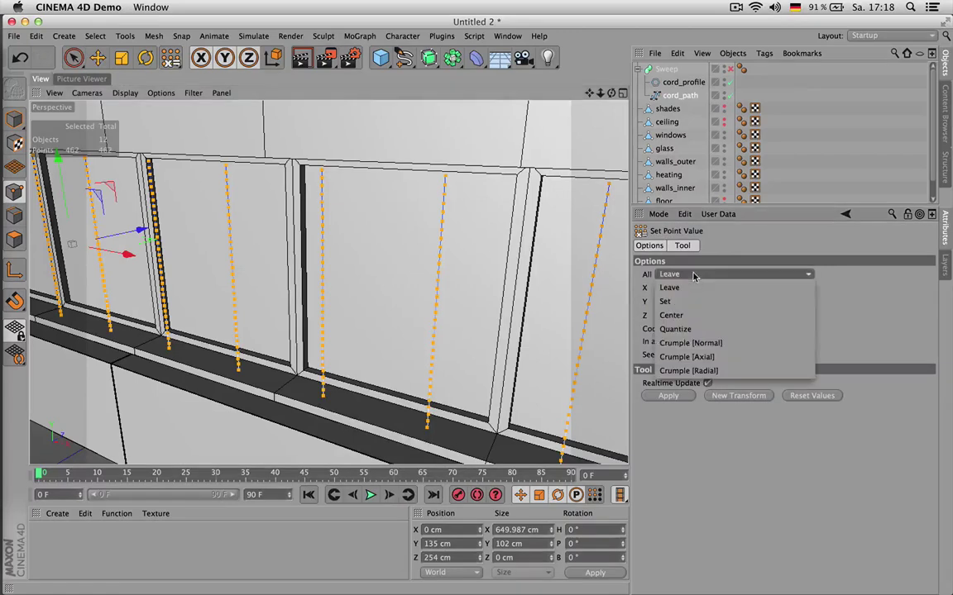
{"action": "left_click", "coordinate": [719, 344]}
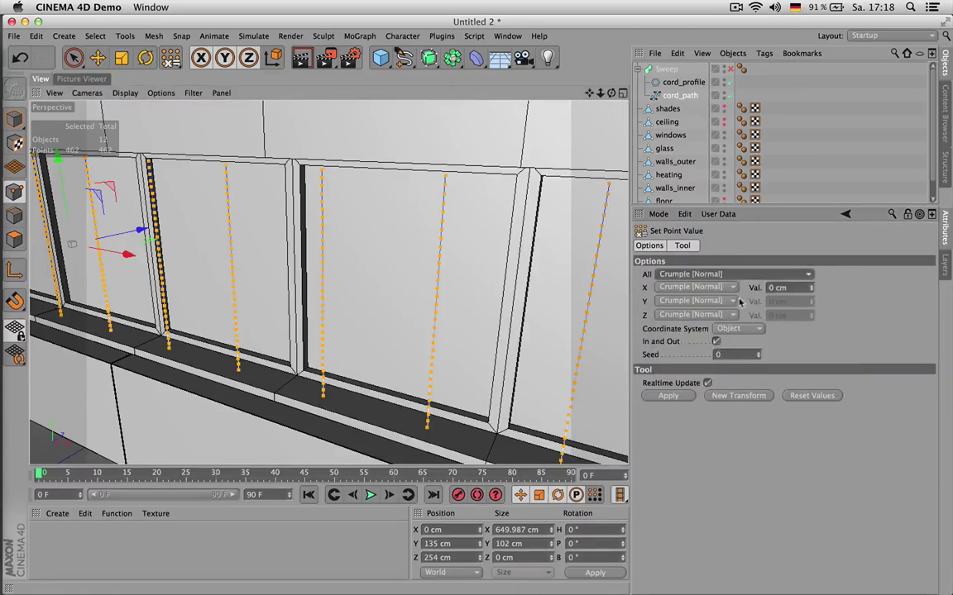
{"action": "left_click", "coordinate": [811, 285]}
{"action": "left_click", "coordinate": [688, 396]}
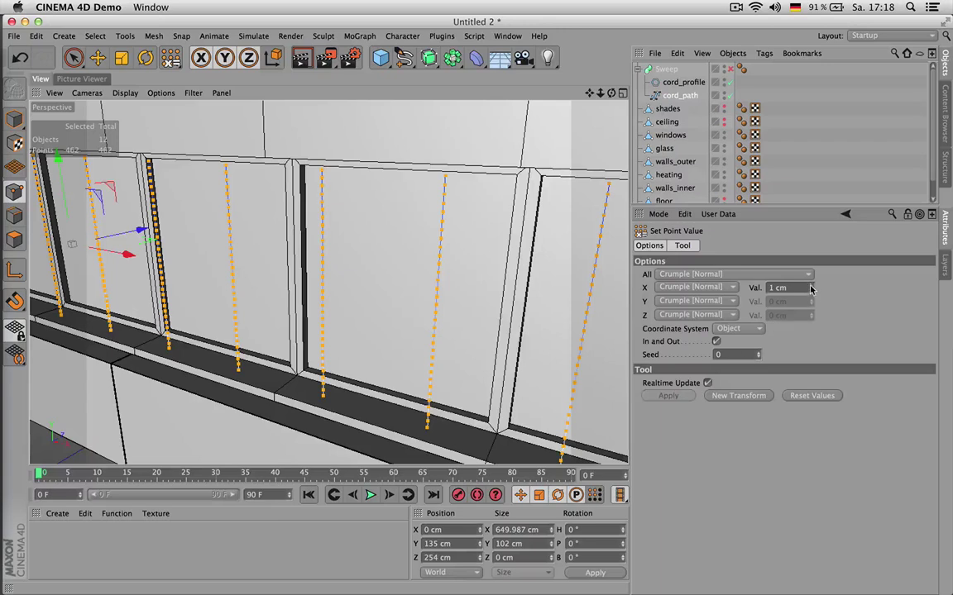
- Switch Set Point Value to Crumple [Axial] and set the X value to 0.1 cm
{"action": "left_click", "coordinate": [743, 274]}
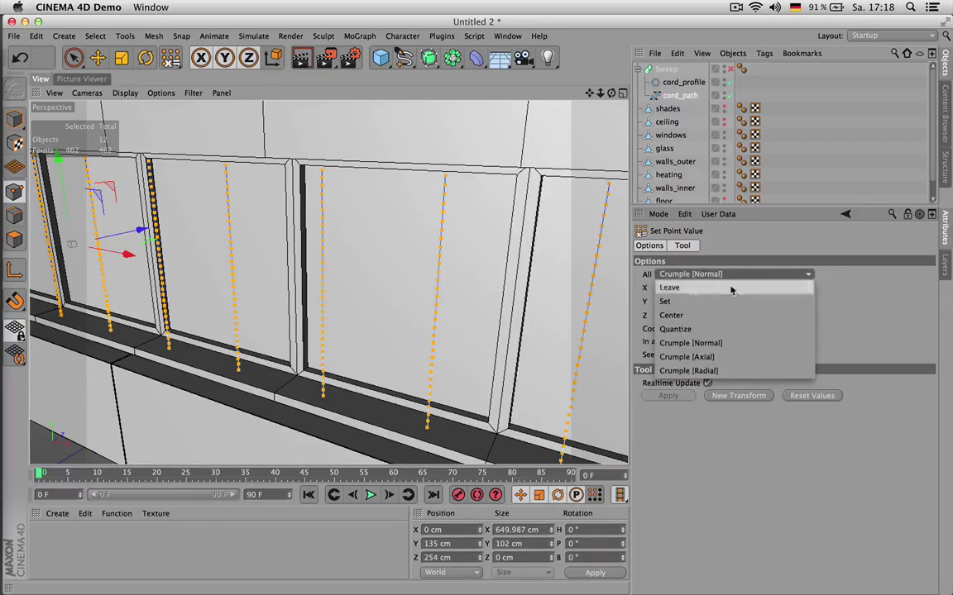
{"action": "left_click", "coordinate": [689, 357]}
{"action": "left_click_drag", "start_coordinate": [812, 291], "coordinate": [811, 308]}
{"action": "left_click_drag", "start_coordinate": [612, 93], "coordinate": [699, 89]}
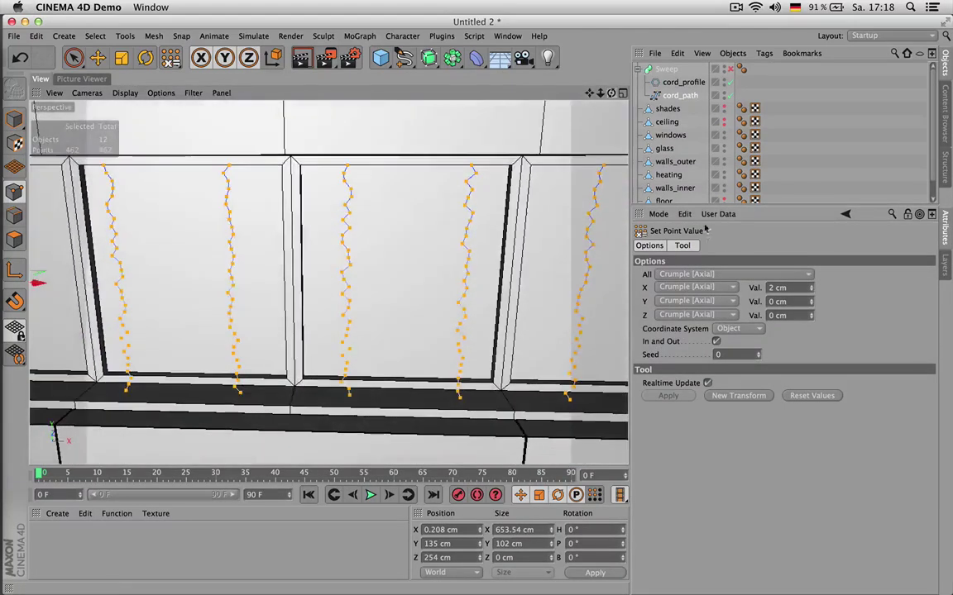
{"action": "left_click", "coordinate": [789, 288]}
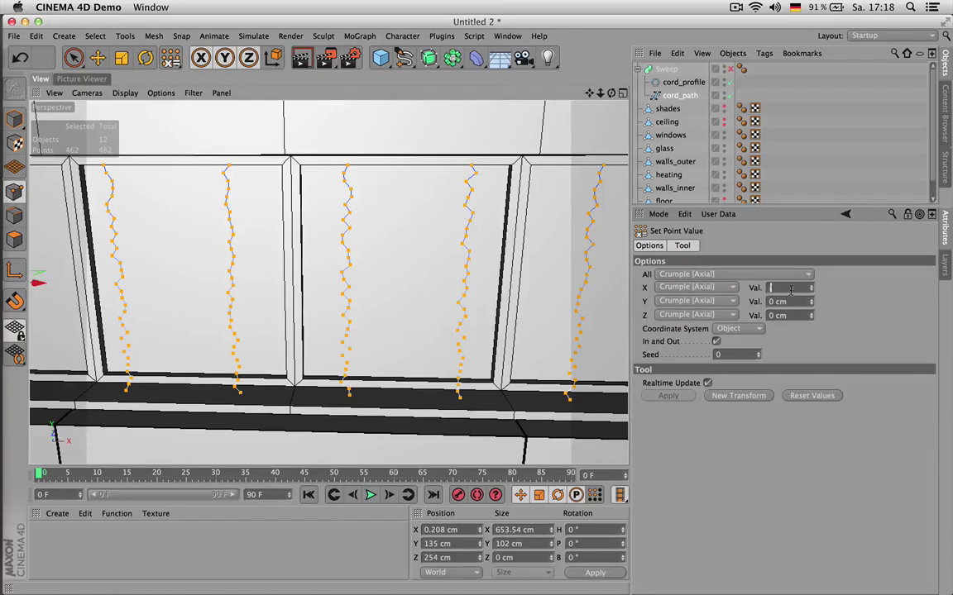
{"action": "left_click", "coordinate": [791, 302]}
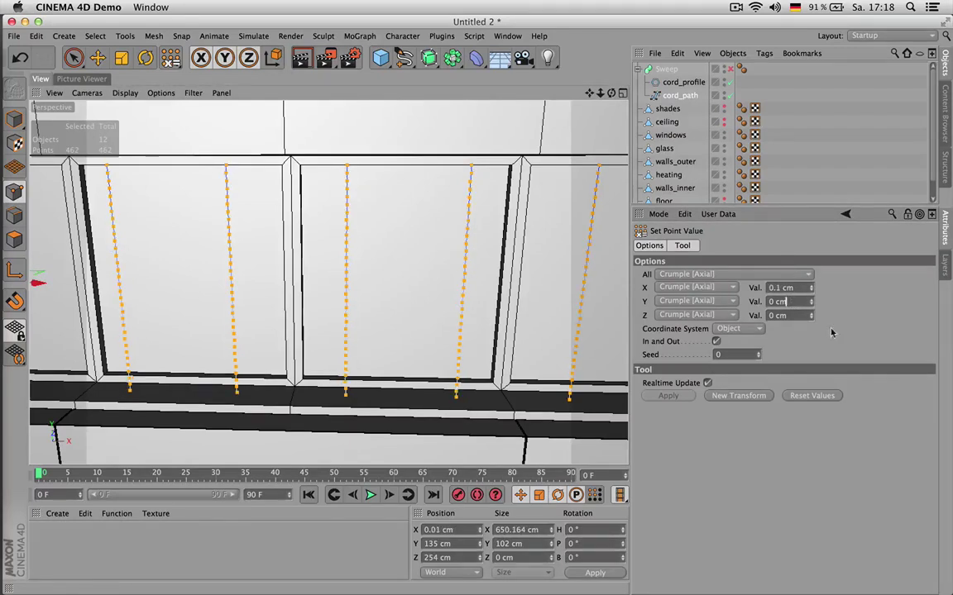
- Try a Z crumple value of 4 cm on the cord points and reduce it to 0.5 cm
{"action": "left_click", "coordinate": [811, 314]}
{"action": "left_click", "coordinate": [811, 314]}
{"action": "left_click", "coordinate": [811, 314]}
{"action": "left_click", "coordinate": [811, 314]}
{"action": "left_click_drag", "start_coordinate": [612, 93], "coordinate": [501, 81]}
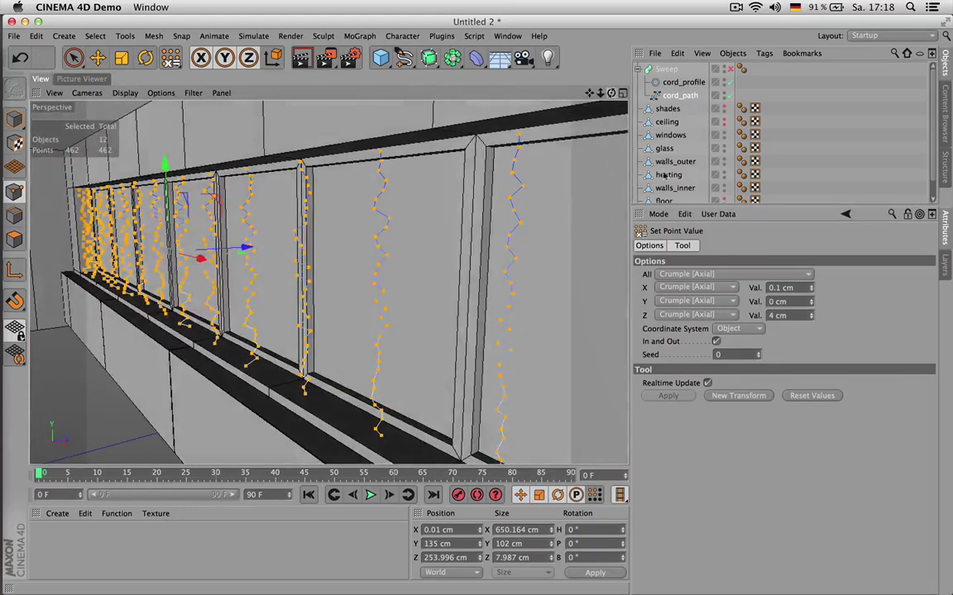
{"action": "left_click", "coordinate": [793, 315]}
{"action": "type", "text": "0.5"}
{"action": "key", "text": "Return"}
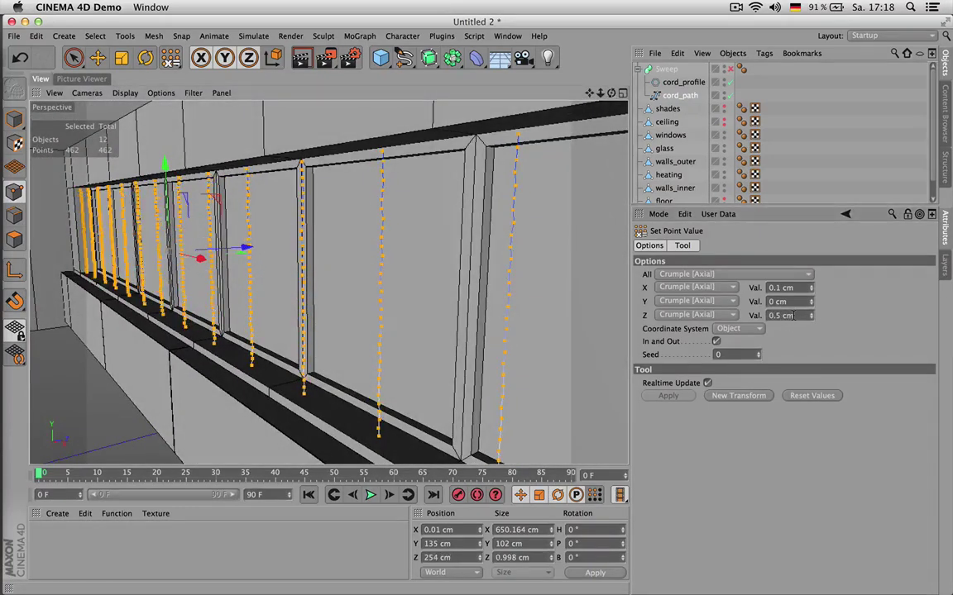
- Enable the Sweep again and set the Z crumple value of the cord points to 1 cm
{"action": "left_click", "coordinate": [728, 70]}
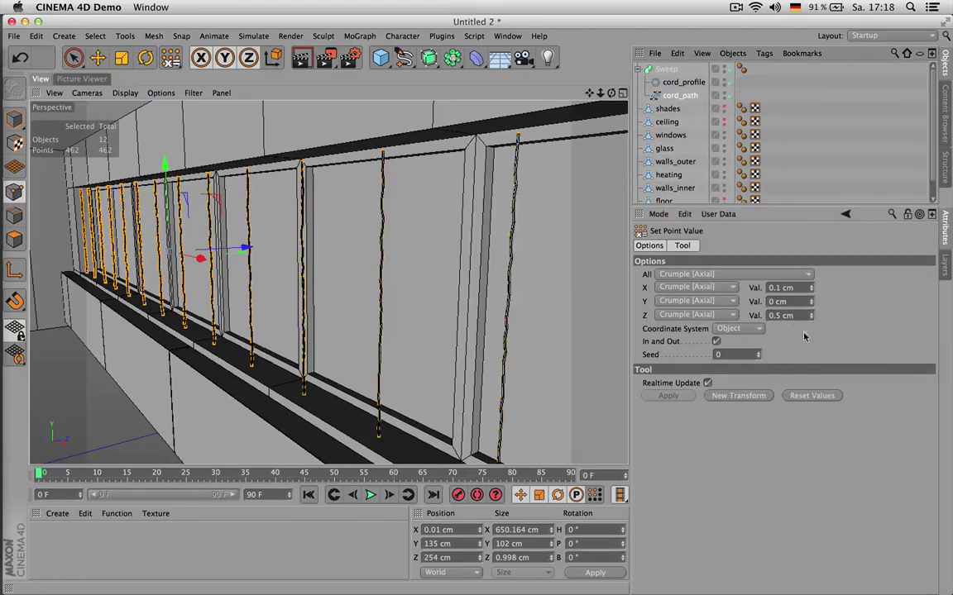
{"action": "left_click_drag", "start_coordinate": [812, 319], "coordinate": [811, 327]}
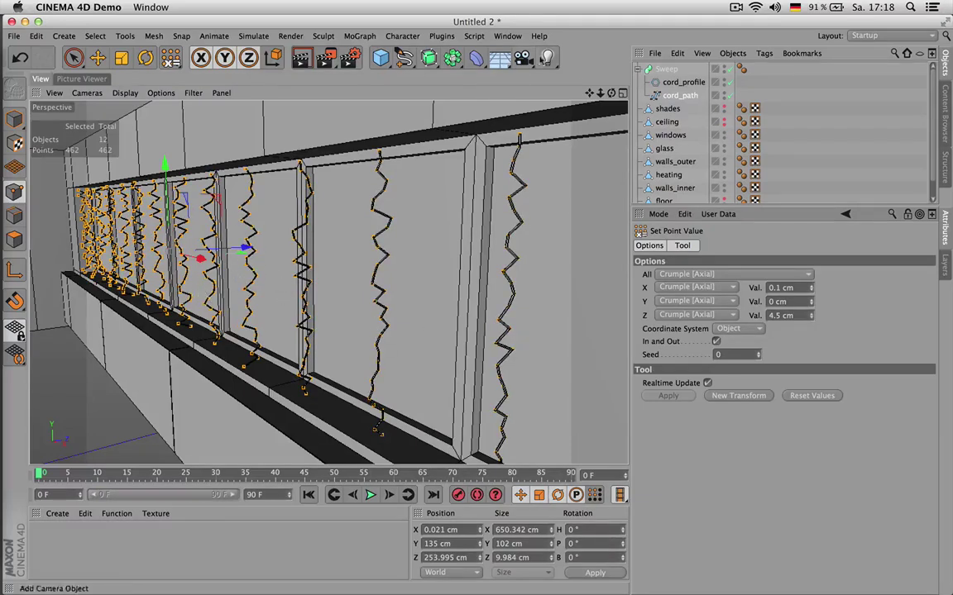
{"action": "left_click_drag", "start_coordinate": [814, 320], "coordinate": [810, 321]}
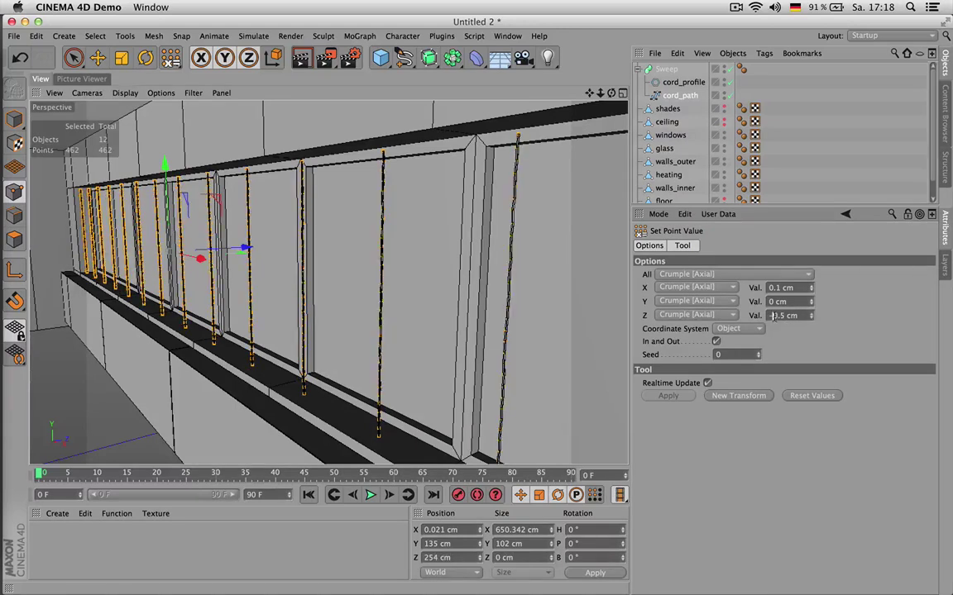
{"action": "type", "text": "1"}
{"action": "key", "text": "Return"}
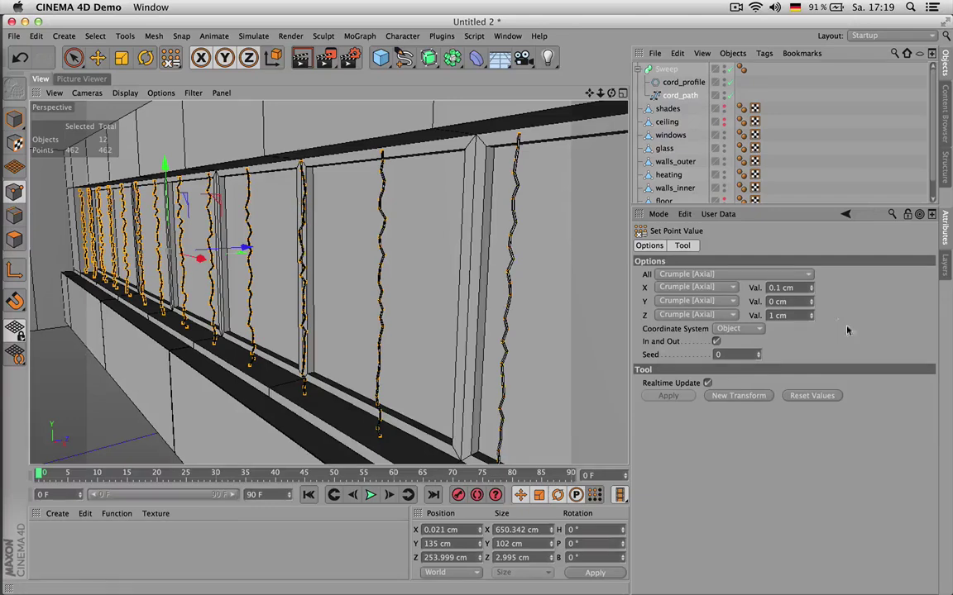
- Set the Z crumple value of the cord points to 0.5 cm, show the shades again and select the Sweep
{"action": "key", "text": "Return"}
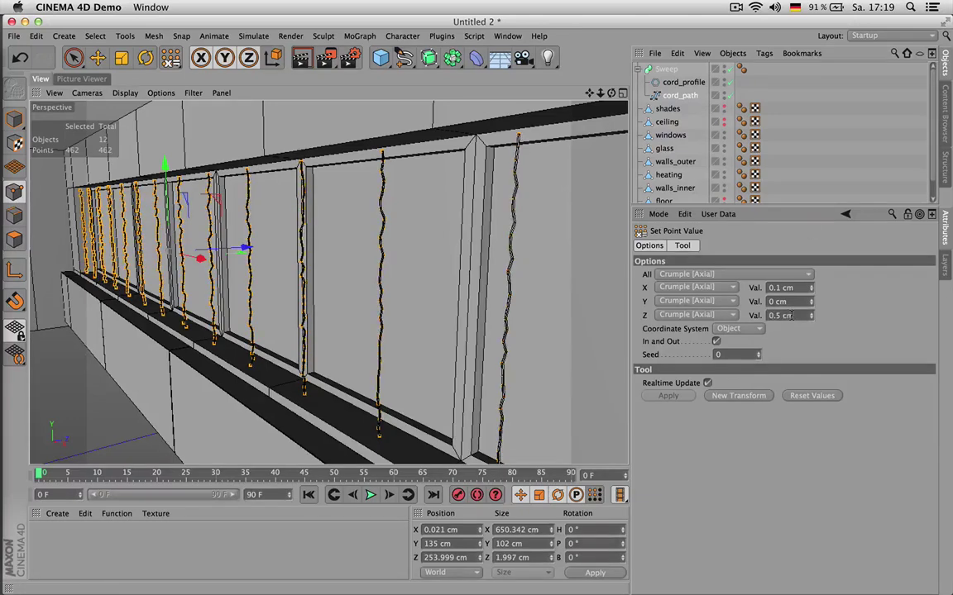
{"action": "left_click", "coordinate": [778, 97]}
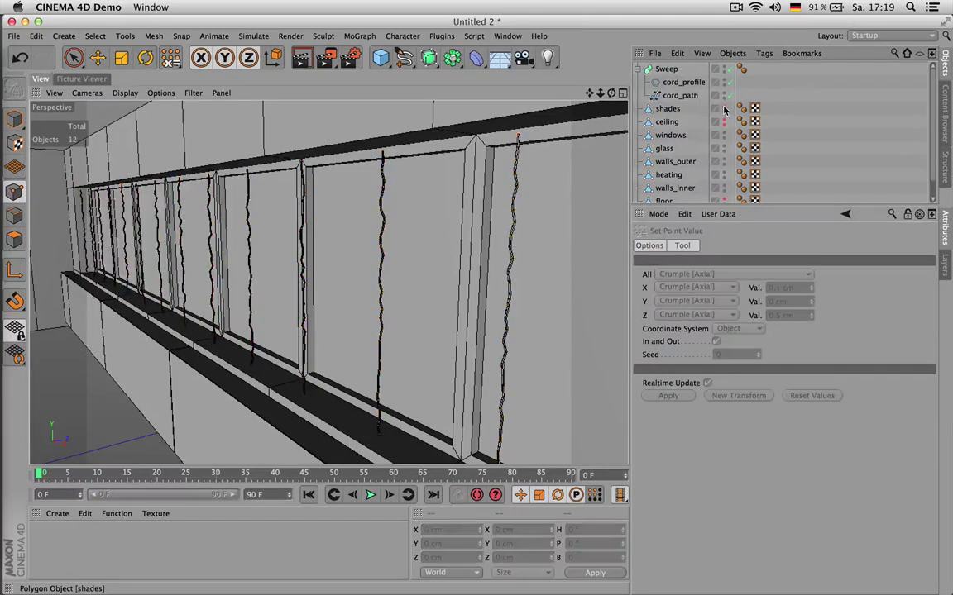
{"action": "left_click", "coordinate": [667, 69]}
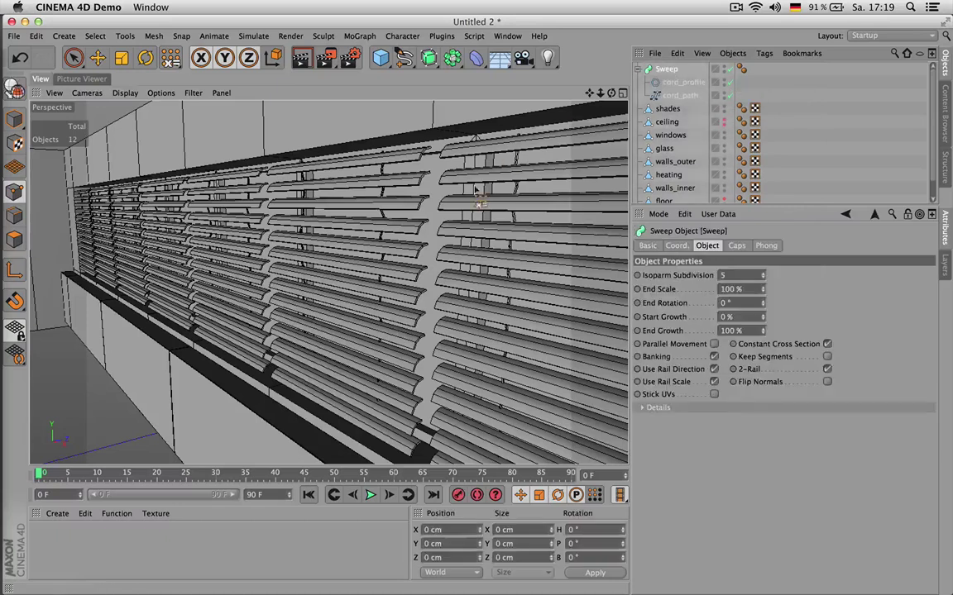
- Activate the Move tool in model mode for the Sweep and check its cords against the blinds
{"action": "key", "text": "e"}
{"action": "left_click_drag", "start_coordinate": [343, 198], "coordinate": [380, 219], "text": "alt"}
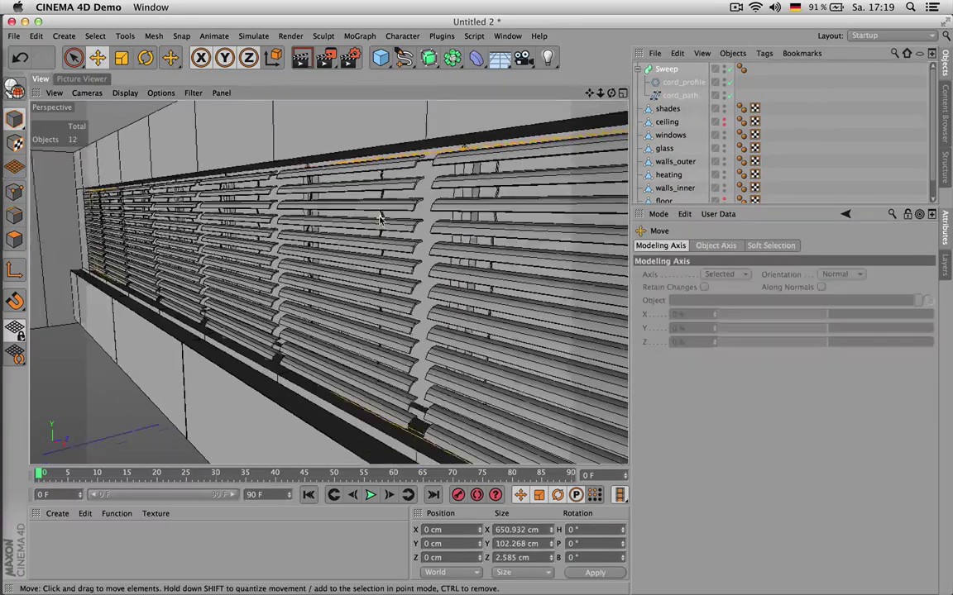
{"action": "scroll", "coordinate": [381, 219], "scroll_direction": "down", "scroll_amount": 3}
{"action": "scroll", "coordinate": [381, 219], "scroll_direction": "down", "scroll_amount": 3}
{"action": "scroll", "coordinate": [362, 210], "scroll_direction": "up", "scroll_amount": 4}
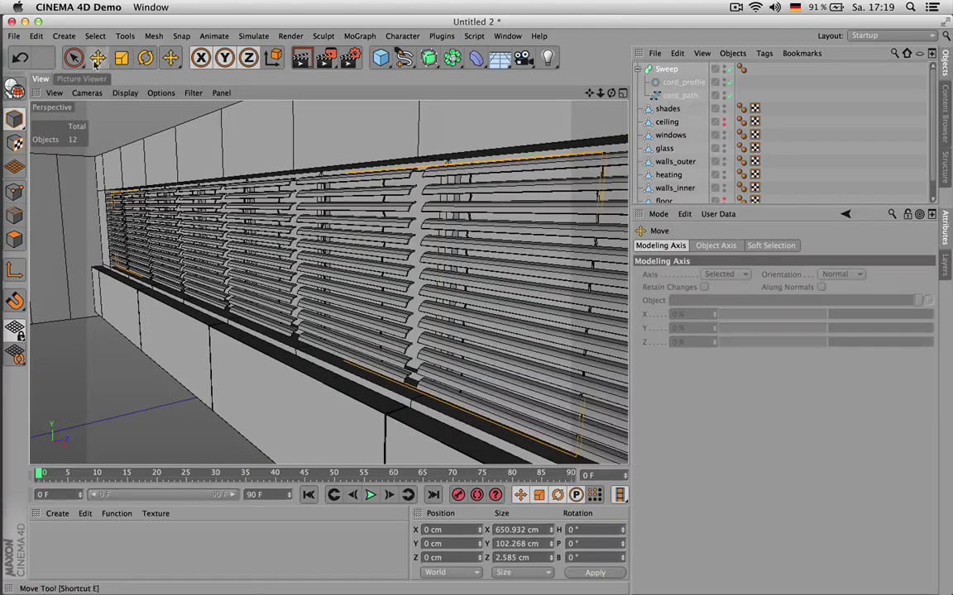
{"action": "left_click", "coordinate": [667, 71]}
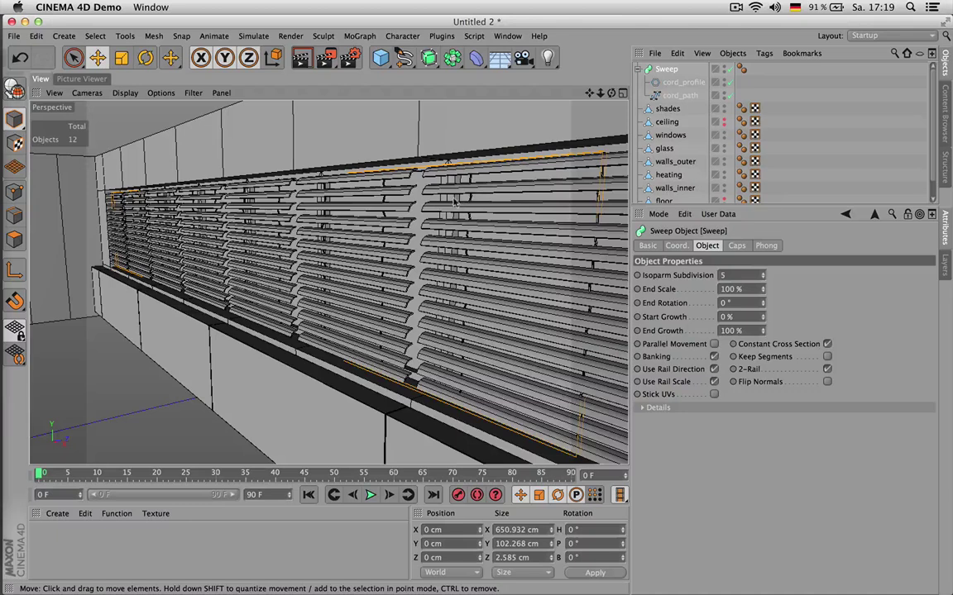
- Try to center the Sweep's axis with the Center Axis to command
{"action": "key", "text": "l"}
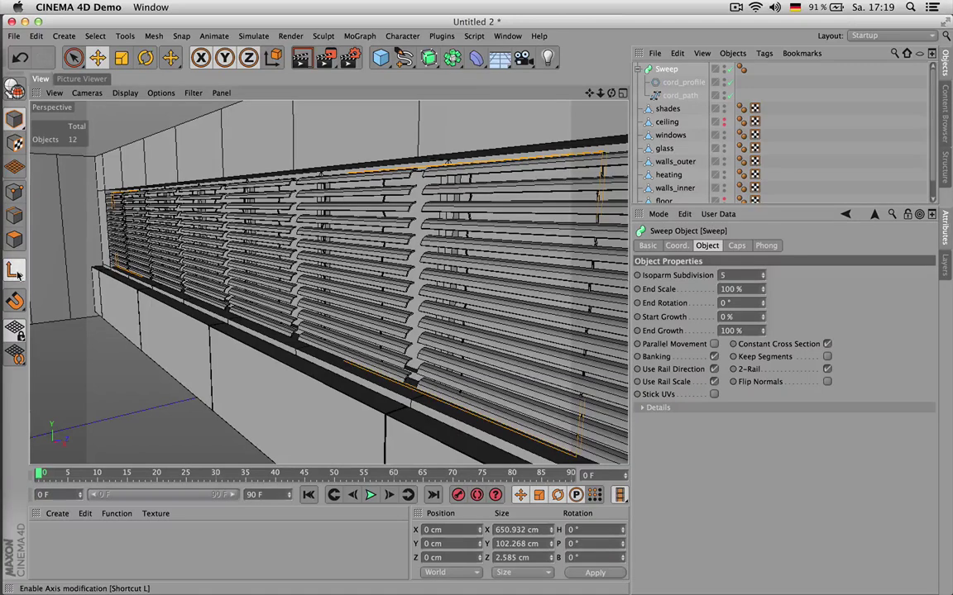
{"action": "left_click", "coordinate": [177, 35]}
{"action": "mouse_move", "coordinate": [159, 38]}
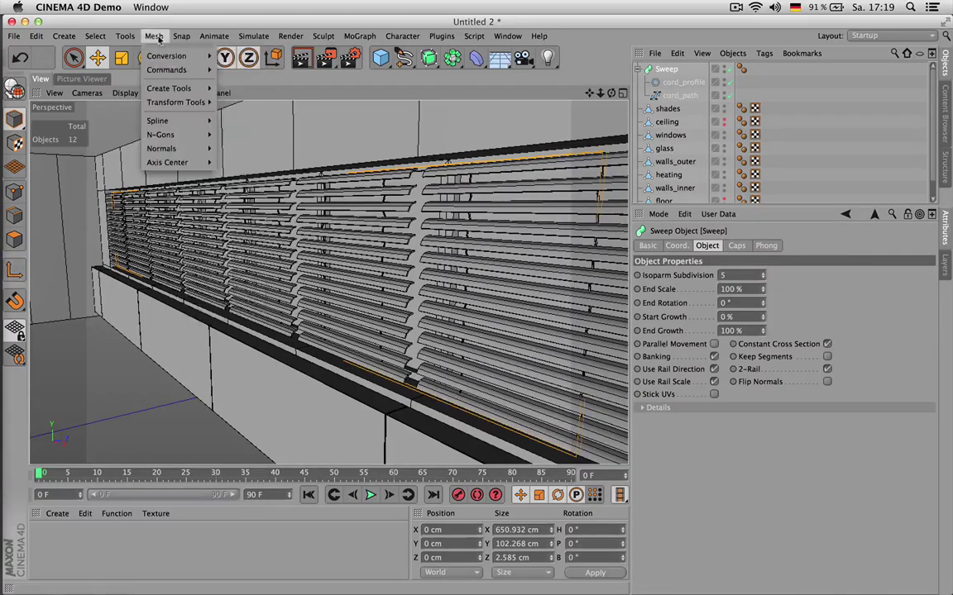
{"action": "mouse_move", "coordinate": [170, 72]}
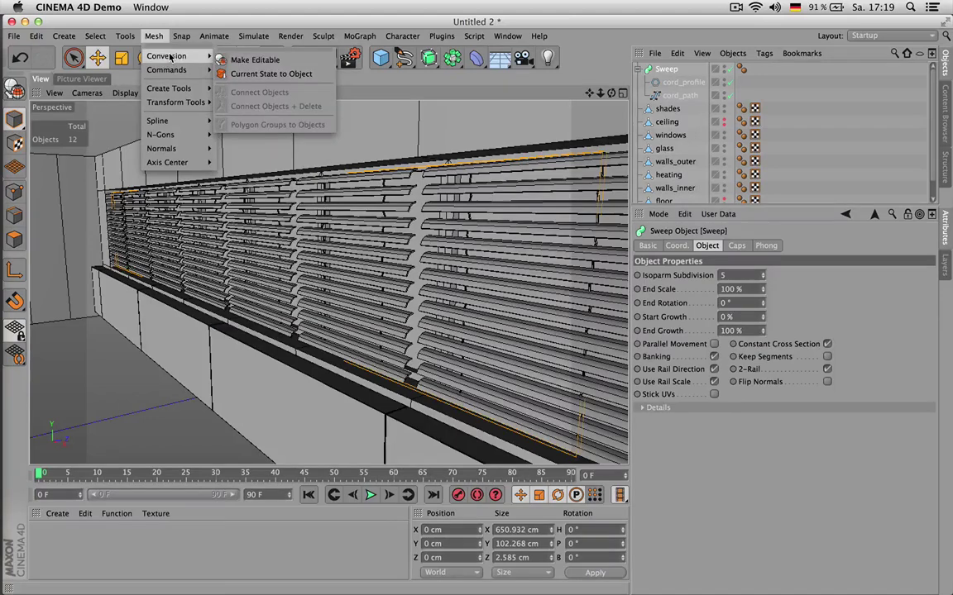
{"action": "mouse_move", "coordinate": [160, 163]}
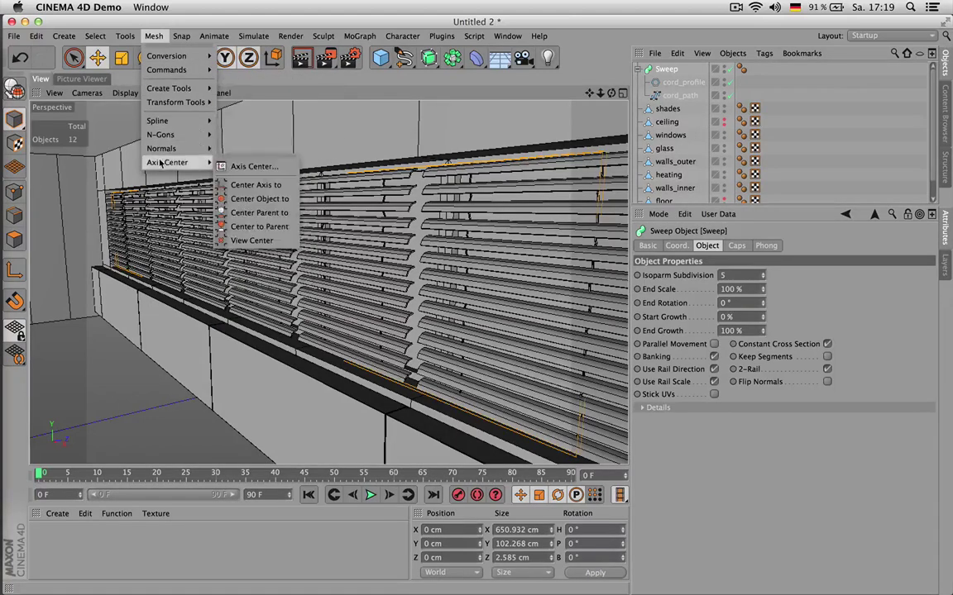
{"action": "left_click", "coordinate": [254, 186]}
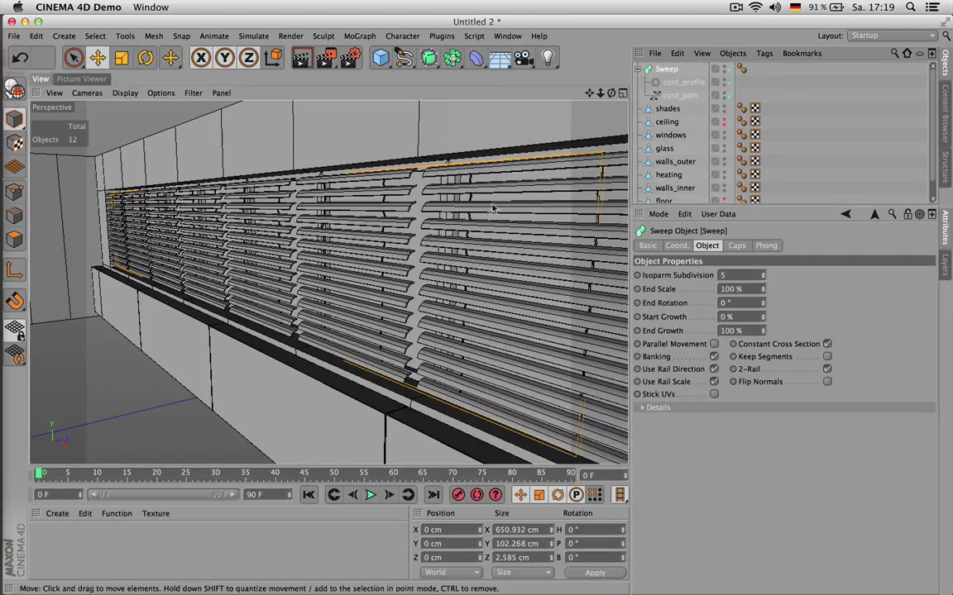
- Move only the Sweep's axis along Z to 300 cm, close to the window wall, leaving the cords in place
{"action": "scroll", "coordinate": [372, 273], "scroll_direction": "down", "scroll_amount": 5}
{"action": "left_click_drag", "start_coordinate": [611, 93], "coordinate": [649, 165]}
{"action": "left_click_drag", "start_coordinate": [589, 93], "coordinate": [711, 108]}
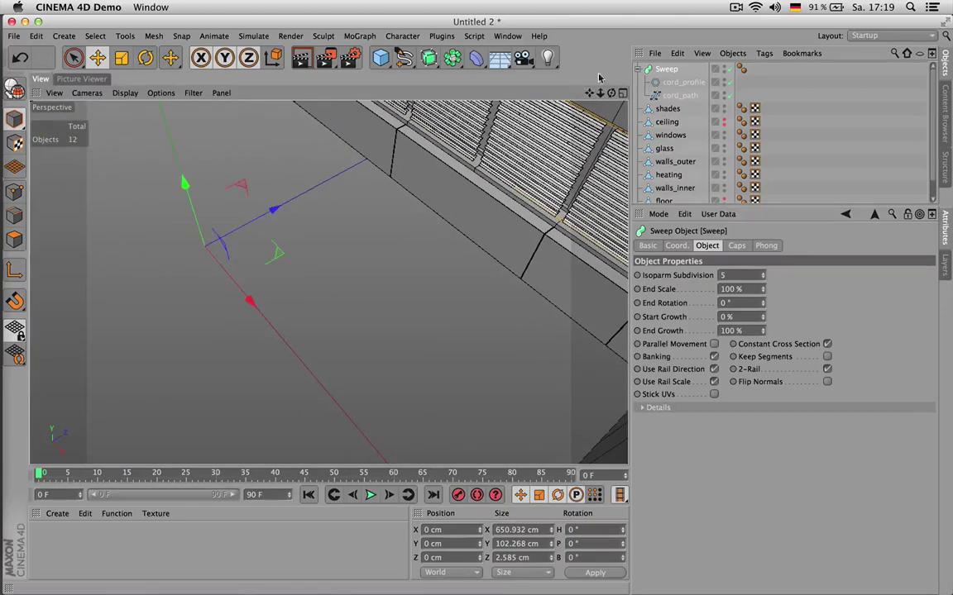
{"action": "left_click_drag", "start_coordinate": [589, 93], "coordinate": [421, 210]}
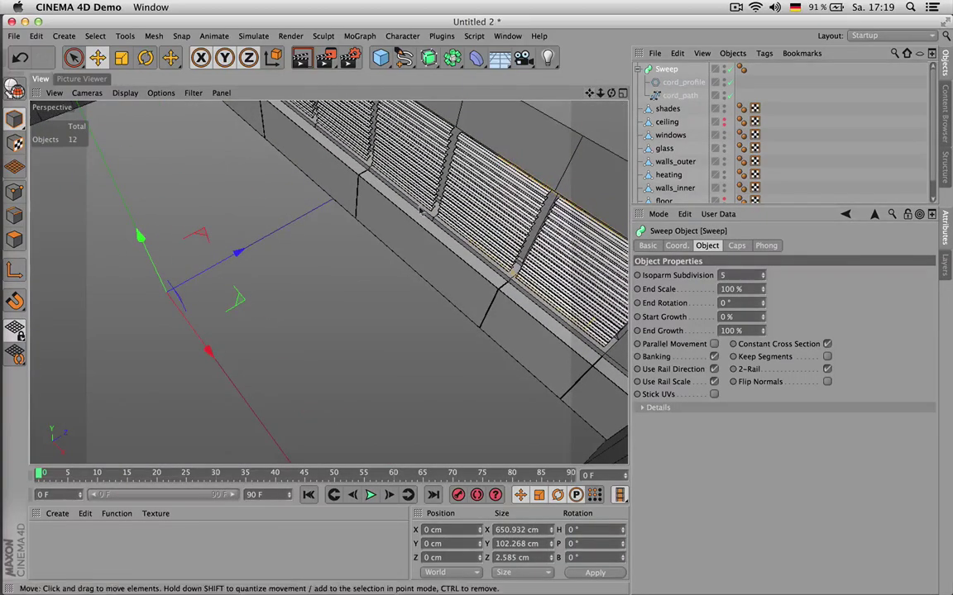
{"action": "left_click_drag", "start_coordinate": [240, 250], "coordinate": [458, 187]}
{"action": "scroll", "coordinate": [474, 180], "scroll_direction": "up", "scroll_amount": 5}
{"action": "left_click_drag", "start_coordinate": [478, 309], "coordinate": [493, 265], "text": "alt"}
{"action": "middle_click_drag", "start_coordinate": [478, 309], "coordinate": [465, 397], "text": "alt"}
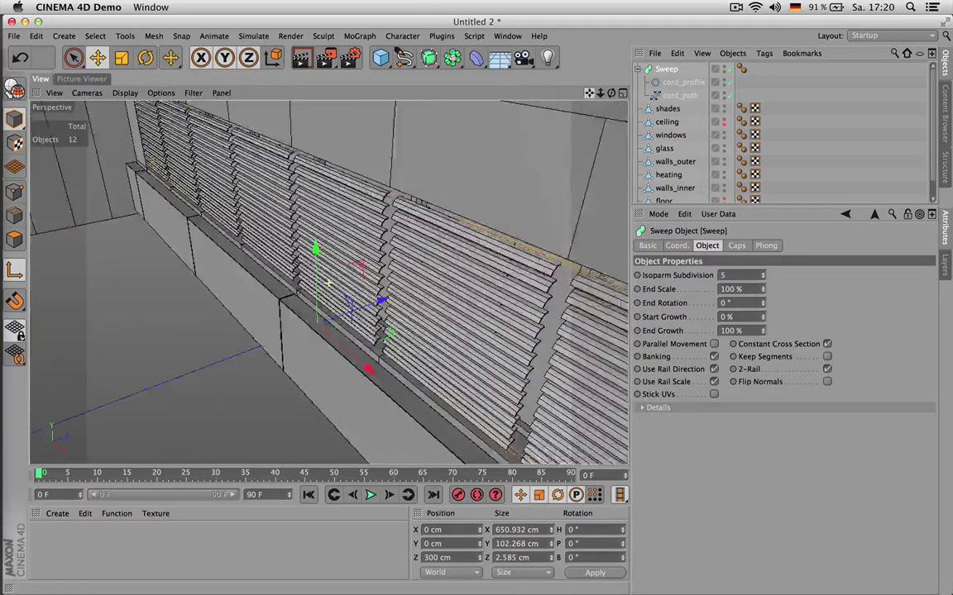
- Shift the Sweep with its cords along Z to a position of about 297 cm, lining them up with the slats
{"action": "left_click_drag", "start_coordinate": [329, 284], "coordinate": [423, 197], "text": "alt"}
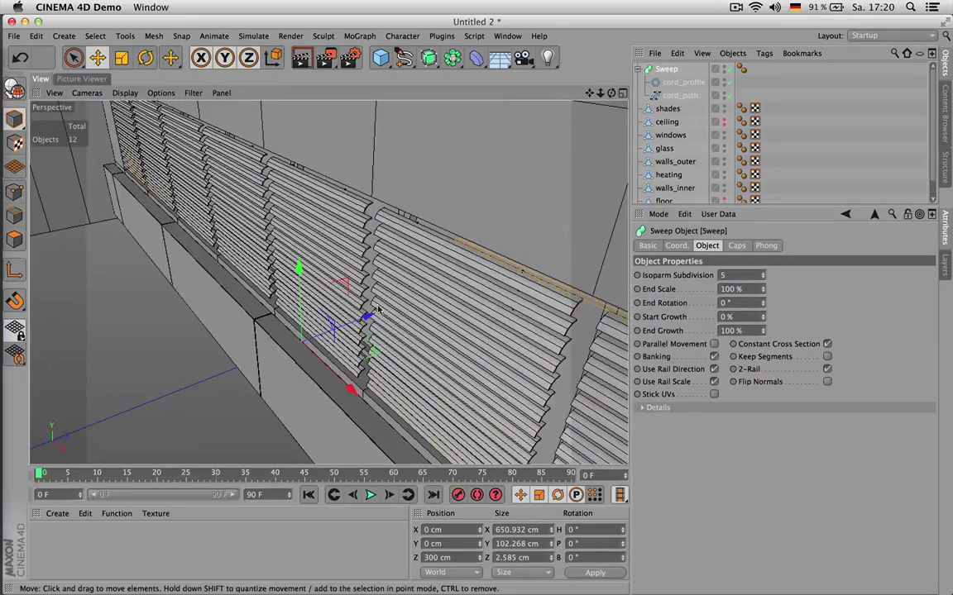
{"action": "left_click_drag", "start_coordinate": [365, 317], "coordinate": [348, 298]}
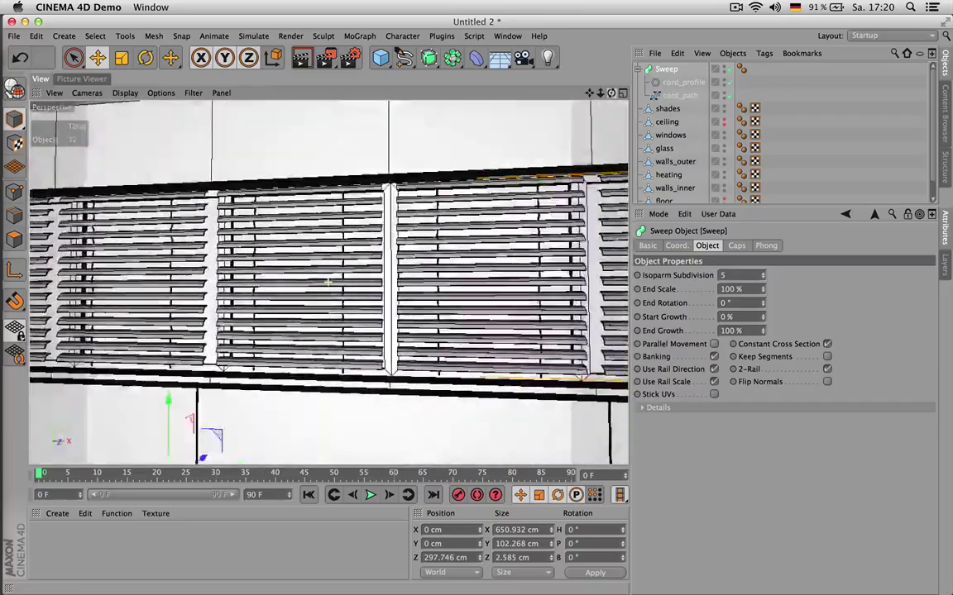
{"action": "mouse_move", "coordinate": [327, 282]}
{"action": "left_mouse_down", "text": "alt"}
{"action": "mouse_move", "coordinate": [372, 277]}
{"action": "mouse_move", "coordinate": [318, 291]}
{"action": "mouse_move", "coordinate": [268, 324]}
{"action": "mouse_move", "coordinate": [240, 321]}
{"action": "mouse_move", "coordinate": [328, 283]}
{"action": "left_mouse_up", "text": "alt"}
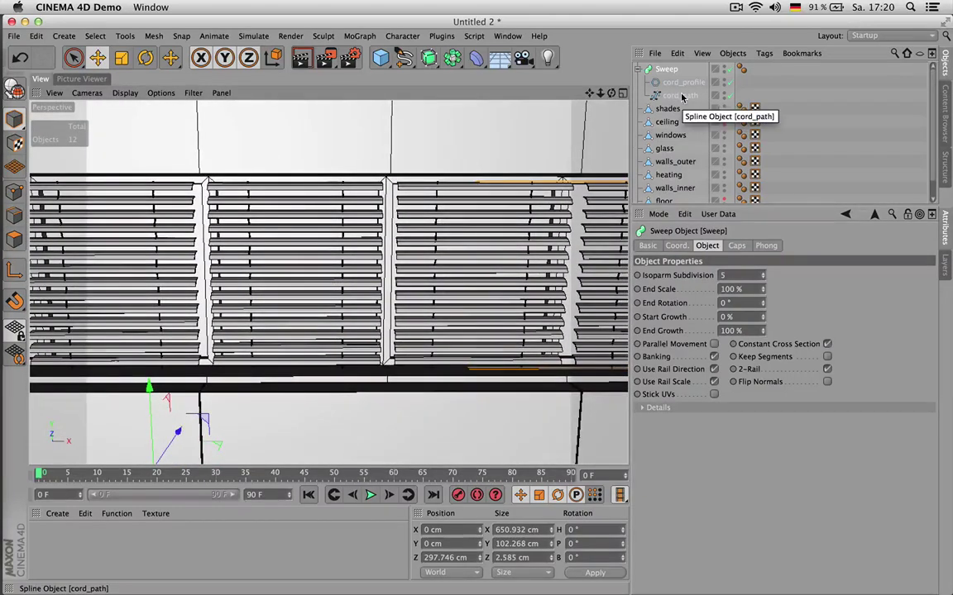
{"action": "scroll", "coordinate": [454, 202], "scroll_direction": "down", "scroll_amount": 5}
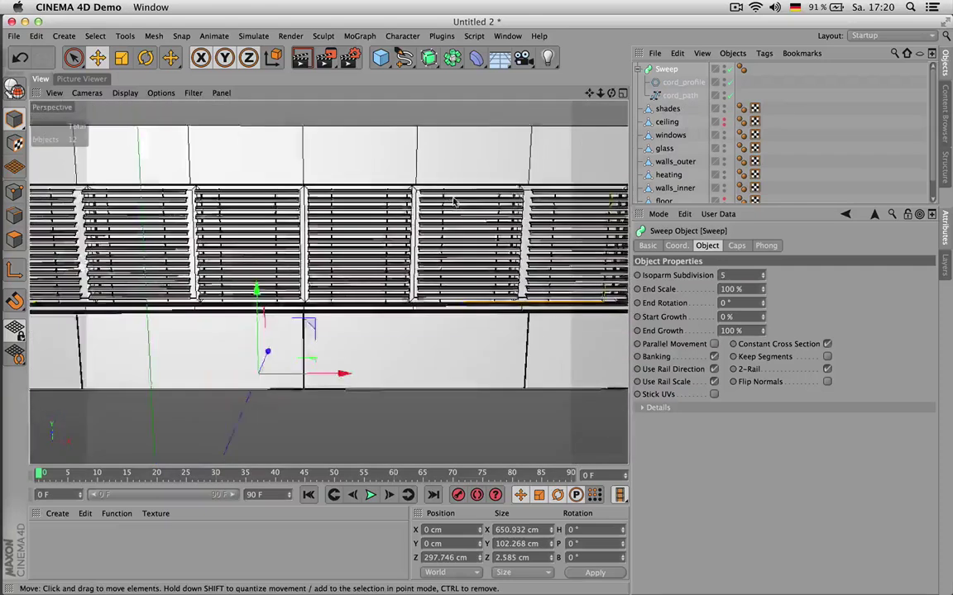
{"action": "scroll", "coordinate": [453, 202], "scroll_direction": "up", "scroll_amount": 5}
{"action": "left_click_drag", "start_coordinate": [611, 92], "coordinate": [533, 98]}
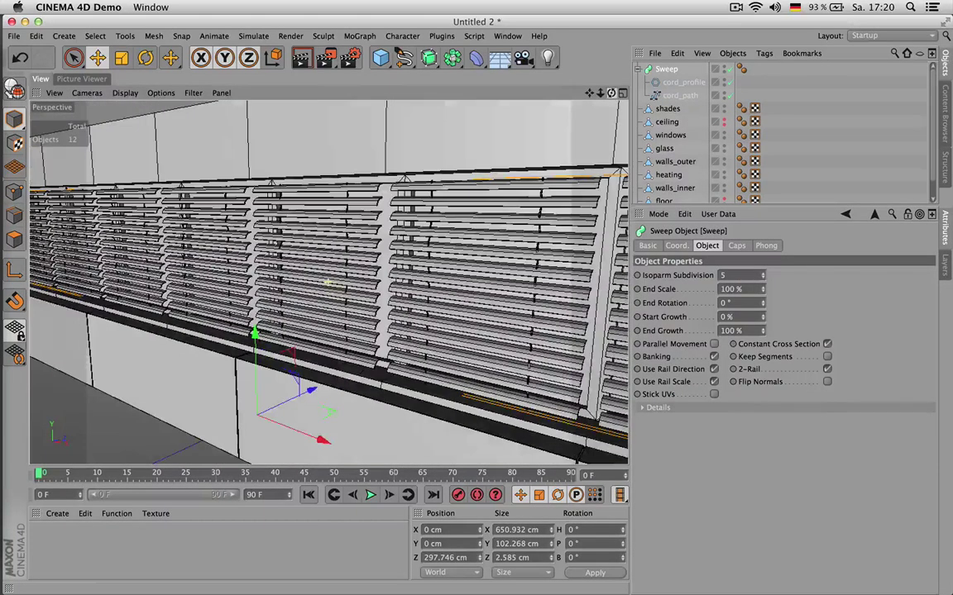
{"action": "left_click_drag", "start_coordinate": [314, 392], "coordinate": [313, 392]}
{"action": "scroll", "coordinate": [376, 352], "scroll_direction": "down", "scroll_amount": 3}
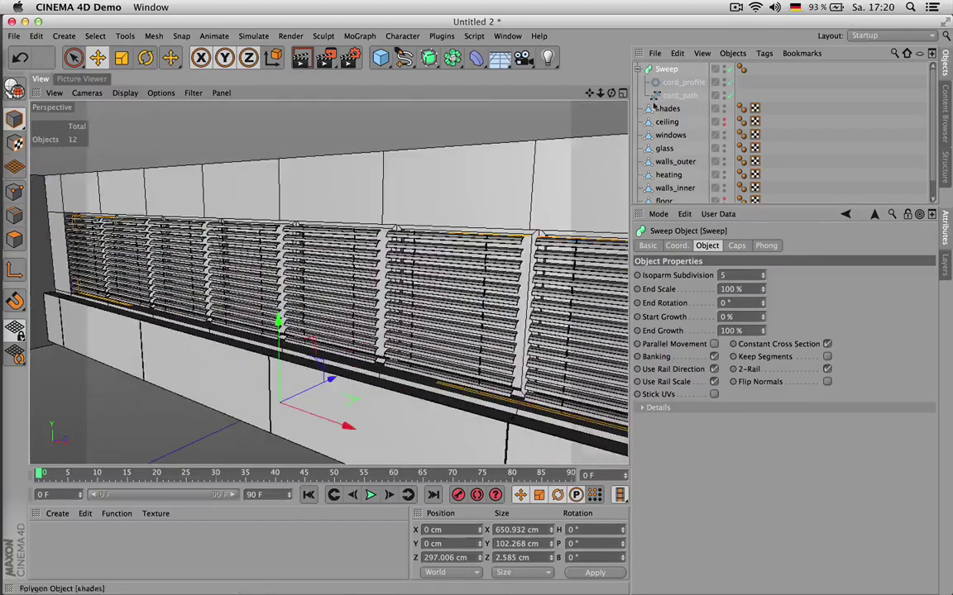
- In the top view, select the cord_path points of the two cords beside the mullion between the first two windows and set their X size to 20 cm
{"action": "left_click_drag", "start_coordinate": [376, 353], "coordinate": [451, 207], "text": "alt"}
{"action": "scroll", "coordinate": [488, 183], "scroll_direction": "down", "scroll_amount": 3}
{"action": "left_click_drag", "start_coordinate": [601, 94], "coordinate": [507, 144]}
{"action": "key", "text": "F2"}
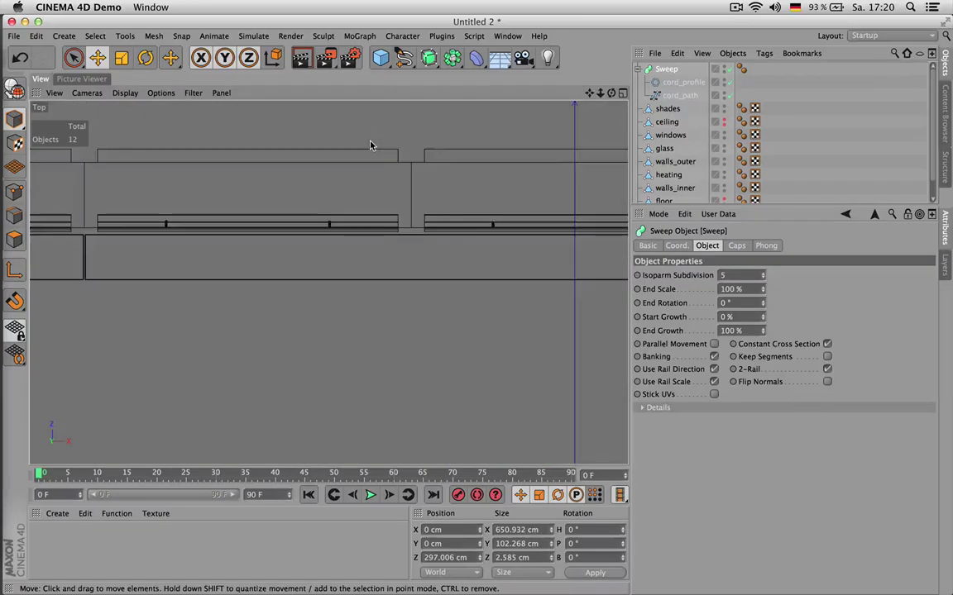
{"action": "left_click_drag", "start_coordinate": [588, 94], "coordinate": [671, 156]}
{"action": "scroll", "coordinate": [525, 159], "scroll_direction": "down", "scroll_amount": 3}
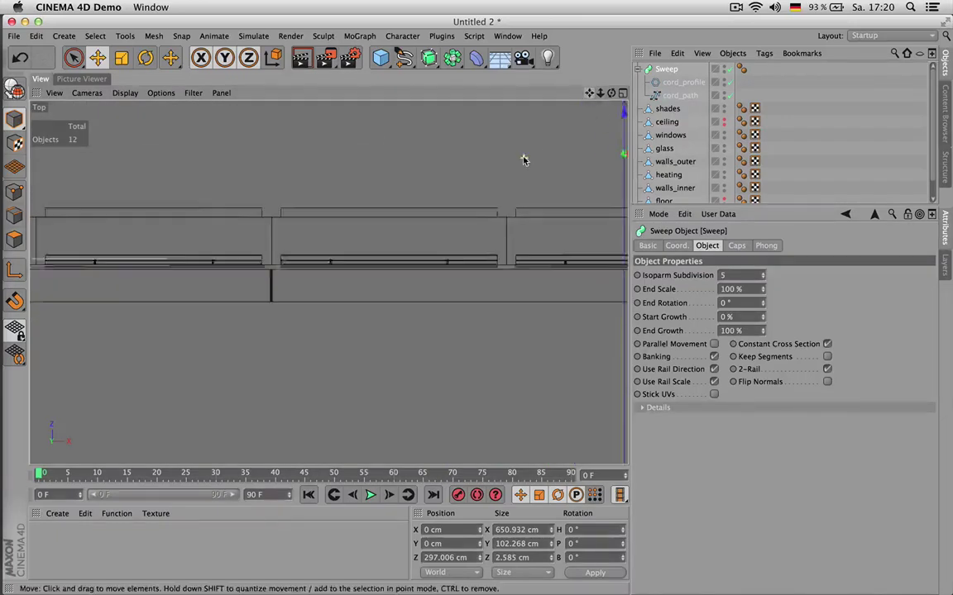
{"action": "left_click_drag", "start_coordinate": [588, 94], "coordinate": [822, 127]}
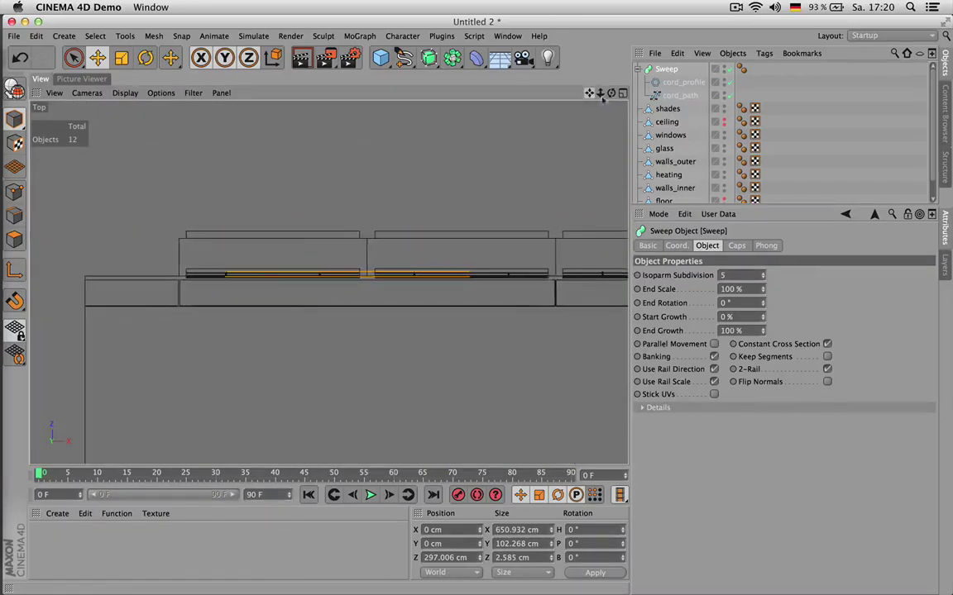
{"action": "left_click", "coordinate": [680, 97]}
{"action": "scroll", "coordinate": [410, 238], "scroll_direction": "up", "scroll_amount": 3}
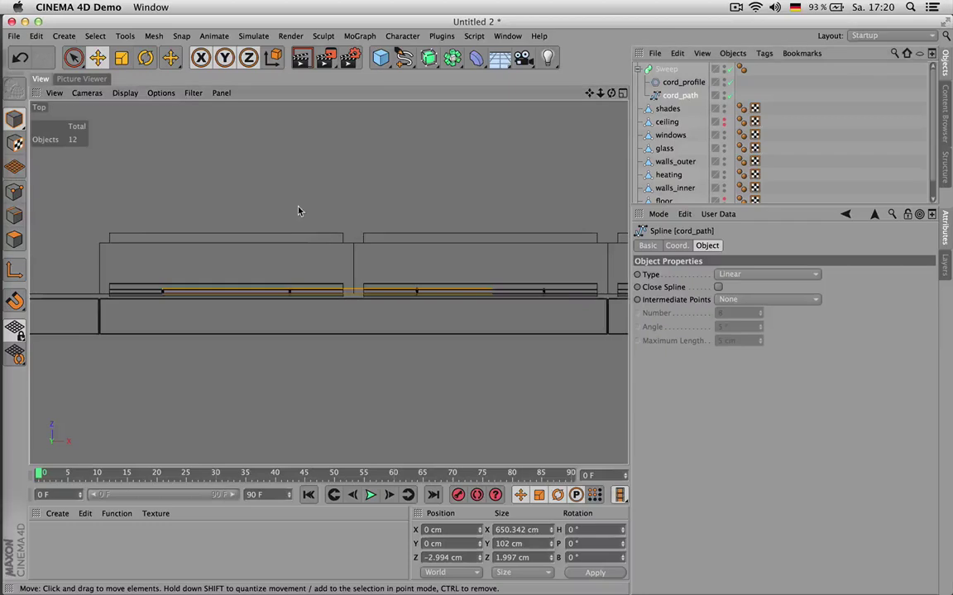
{"action": "key", "text": "Return"}
{"action": "key", "text": "0"}
{"action": "left_click_drag", "start_coordinate": [235, 176], "coordinate": [412, 320]}
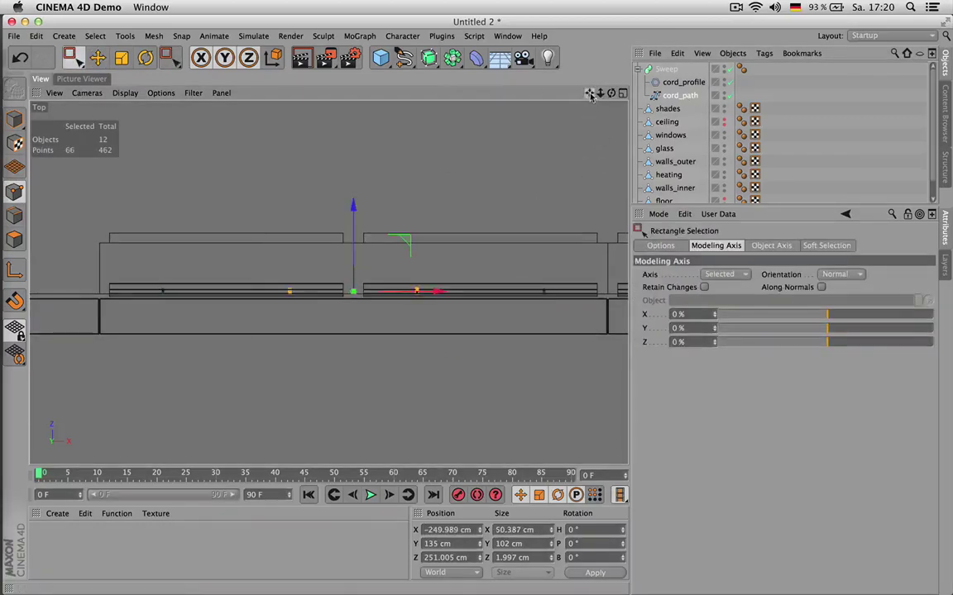
{"action": "left_click_drag", "start_coordinate": [589, 93], "coordinate": [521, 91]}
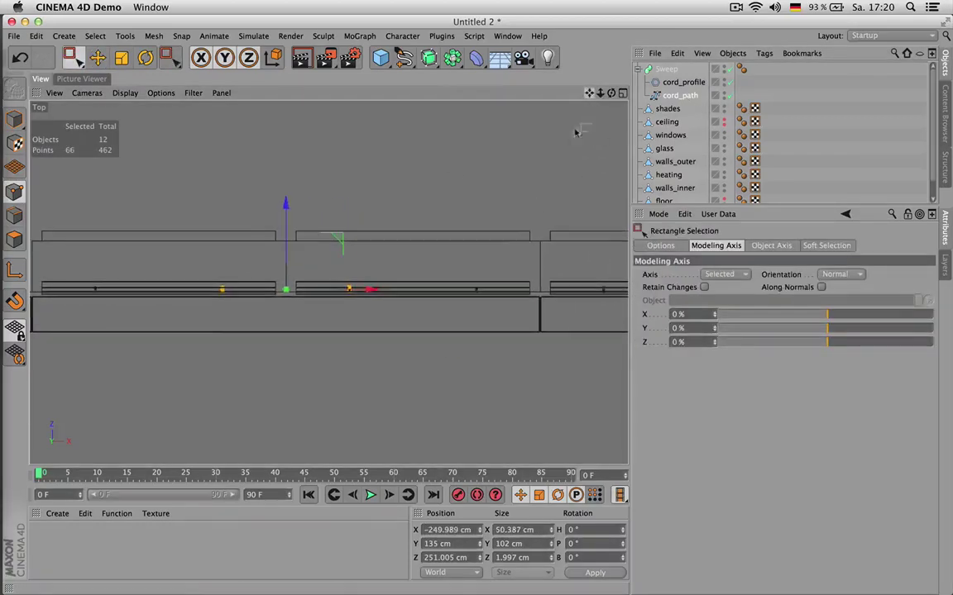
{"action": "left_click", "coordinate": [508, 533]}
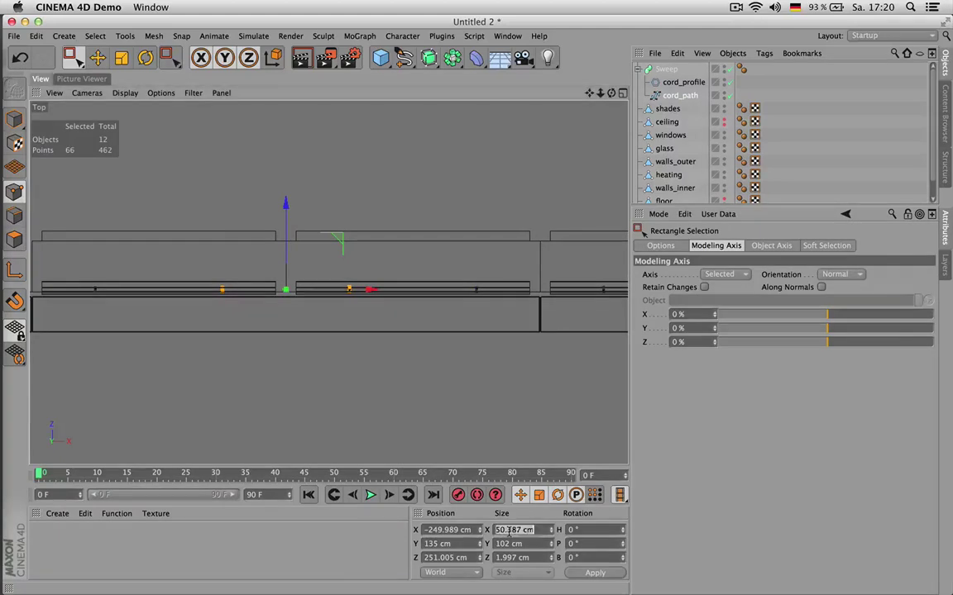
{"action": "type", "text": "20"}
{"action": "key", "text": "Return"}
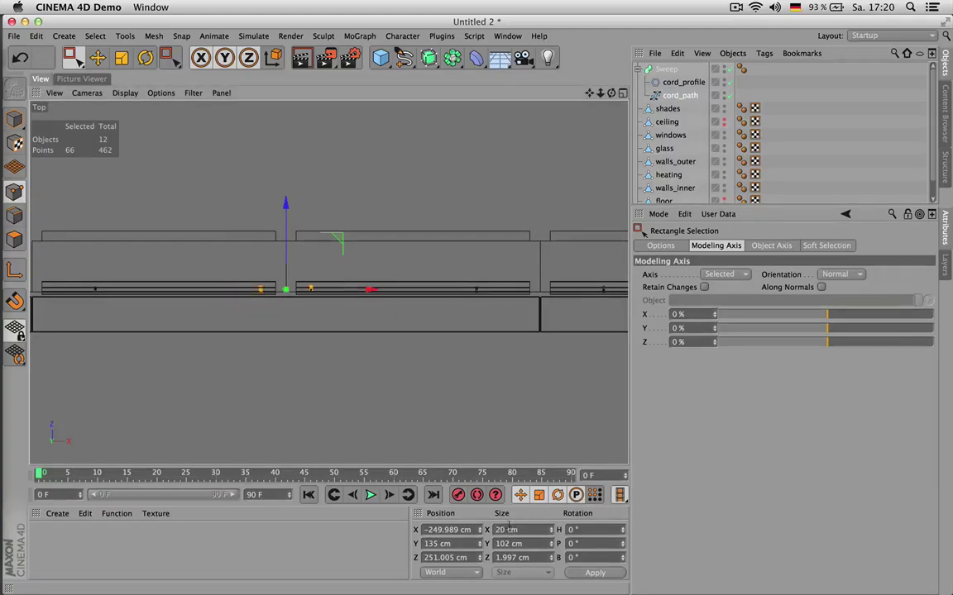
- In the perspective view, select the cord pair beside the second mullion and set its X size to 20 cm
{"action": "key", "text": "F1"}
{"action": "scroll", "coordinate": [267, 312], "scroll_direction": "up", "scroll_amount": 3}
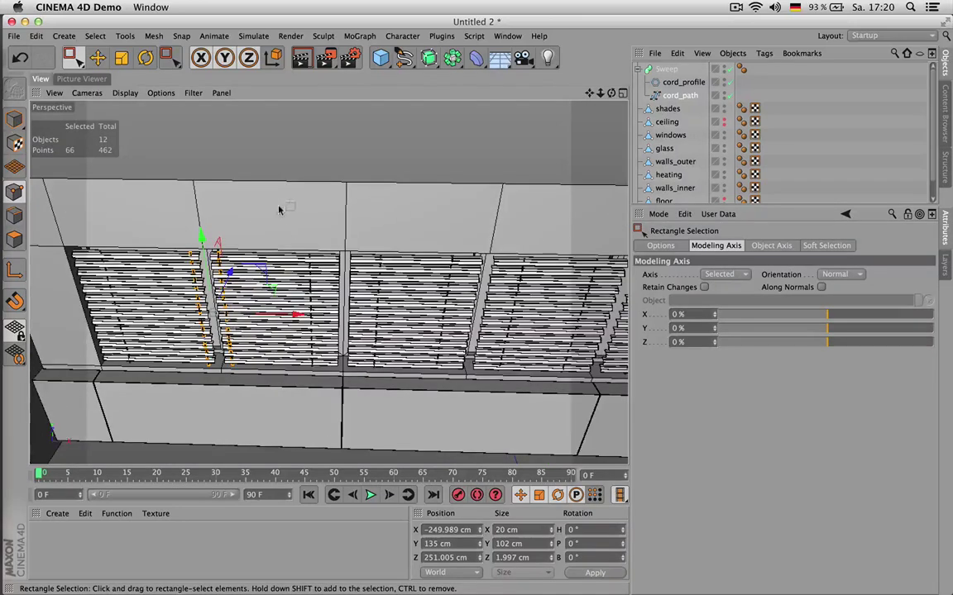
{"action": "left_click_drag", "start_coordinate": [279, 210], "coordinate": [389, 387]}
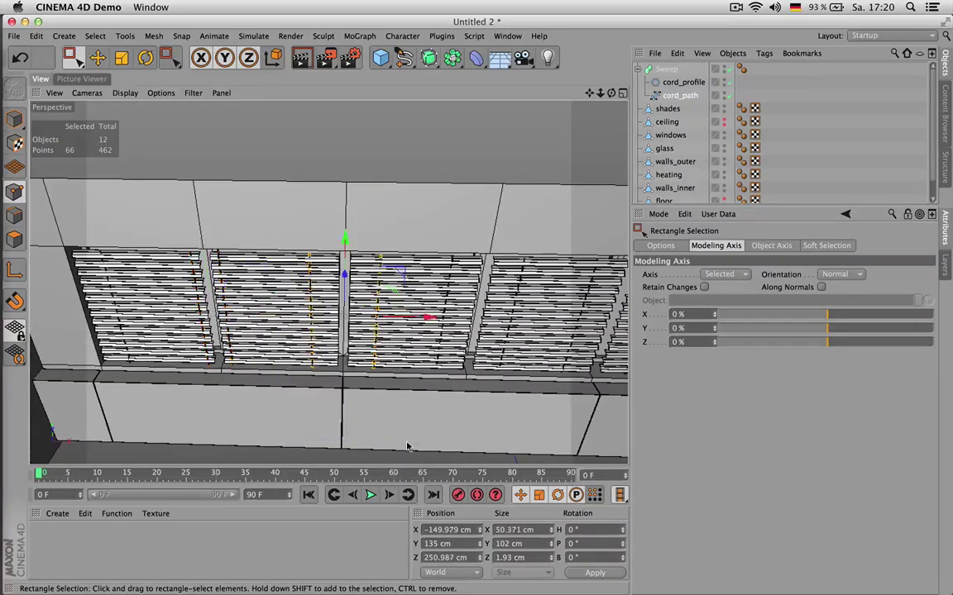
{"action": "double_click", "coordinate": [531, 530]}
{"action": "type", "text": "20"}
{"action": "key", "text": "Return"}
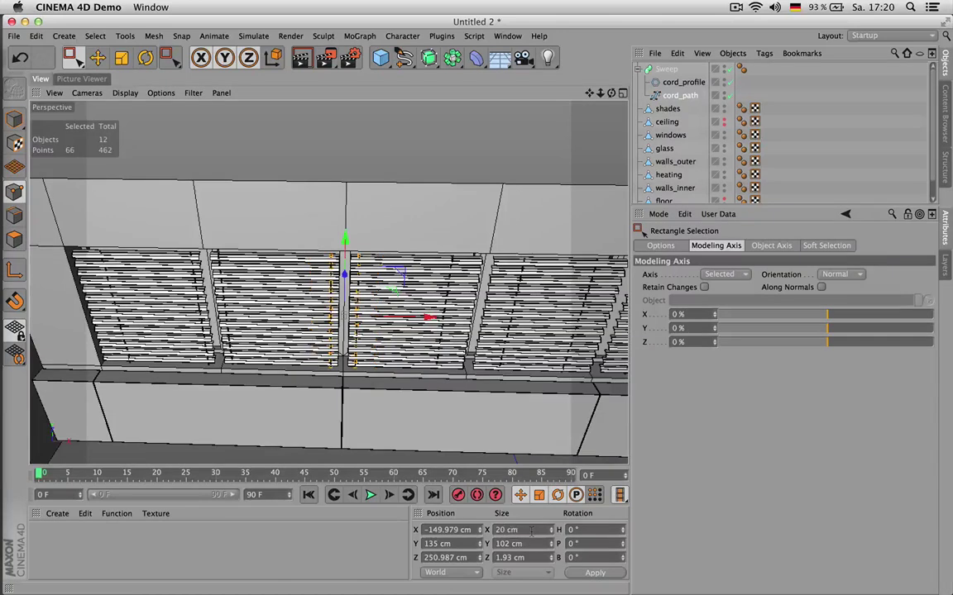
- Select the cord pair beside the third mullion and set its X size to 20 cm
{"action": "left_click_drag", "start_coordinate": [590, 93], "coordinate": [491, 65]}
{"action": "left_click_drag", "start_coordinate": [314, 181], "coordinate": [404, 404]}
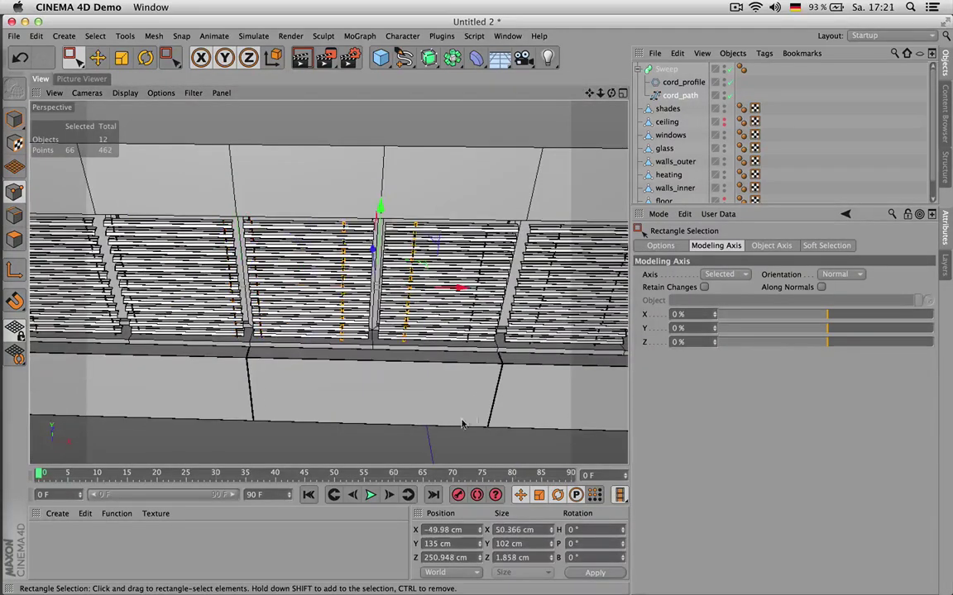
{"action": "double_click", "coordinate": [509, 530]}
{"action": "type", "text": "20"}
{"action": "key", "text": "Return"}
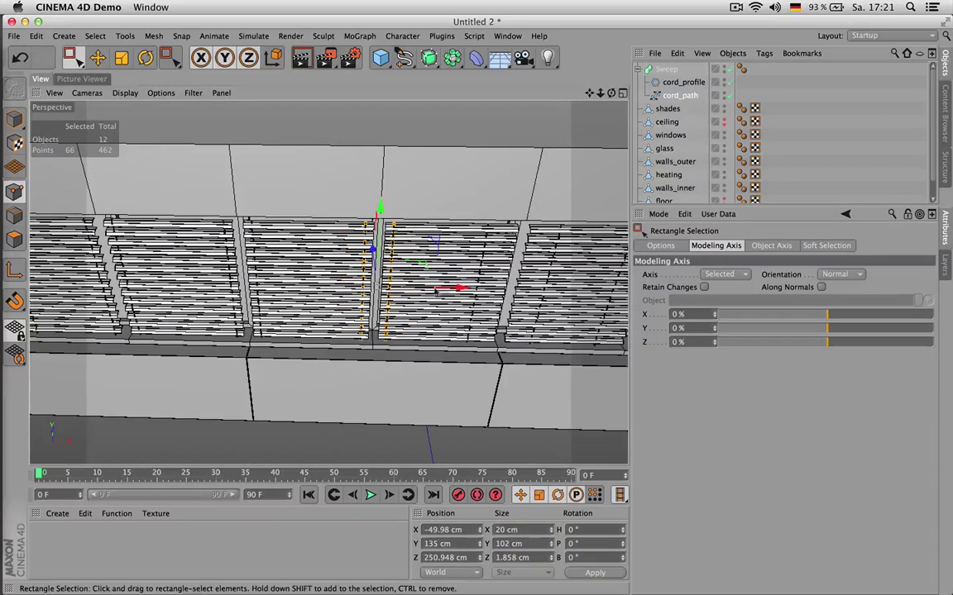
- Select the cord pair beside the fourth mullion and set its X size to 20 cm
{"action": "left_click_drag", "start_coordinate": [451, 174], "coordinate": [583, 364]}
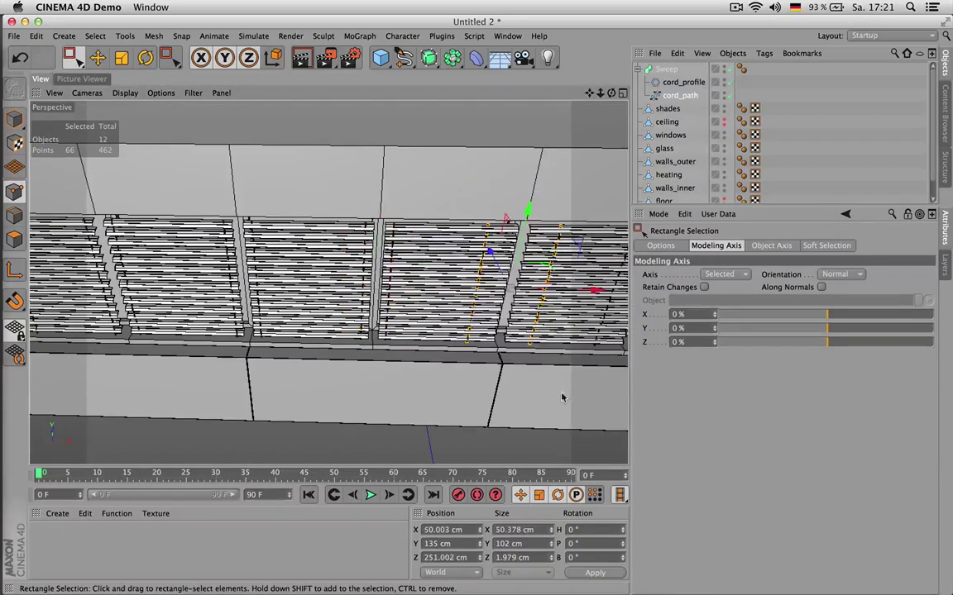
{"action": "double_click", "coordinate": [513, 529]}
{"action": "type", "text": "20"}
{"action": "key", "text": "Return"}
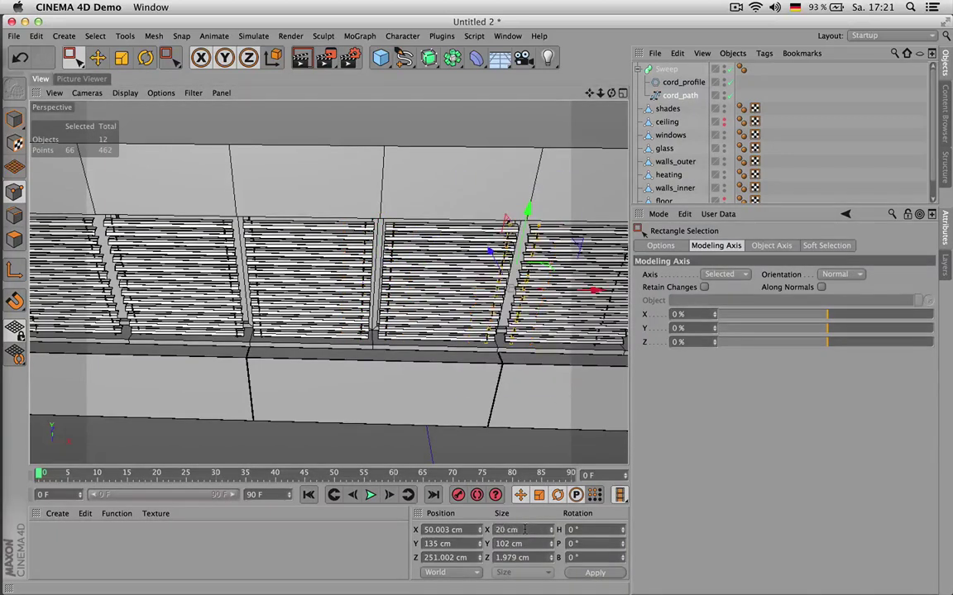
- Select the cord pair beside the fifth mullion and set its X size to 20 cm
{"action": "left_click_drag", "start_coordinate": [588, 93], "coordinate": [295, 88]}
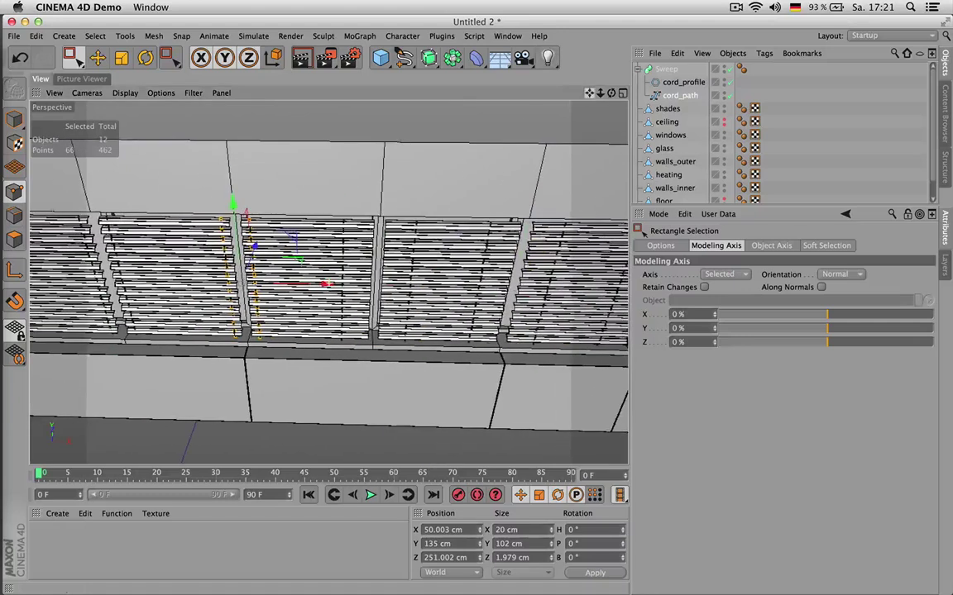
{"action": "left_click_drag", "start_coordinate": [314, 176], "coordinate": [432, 394]}
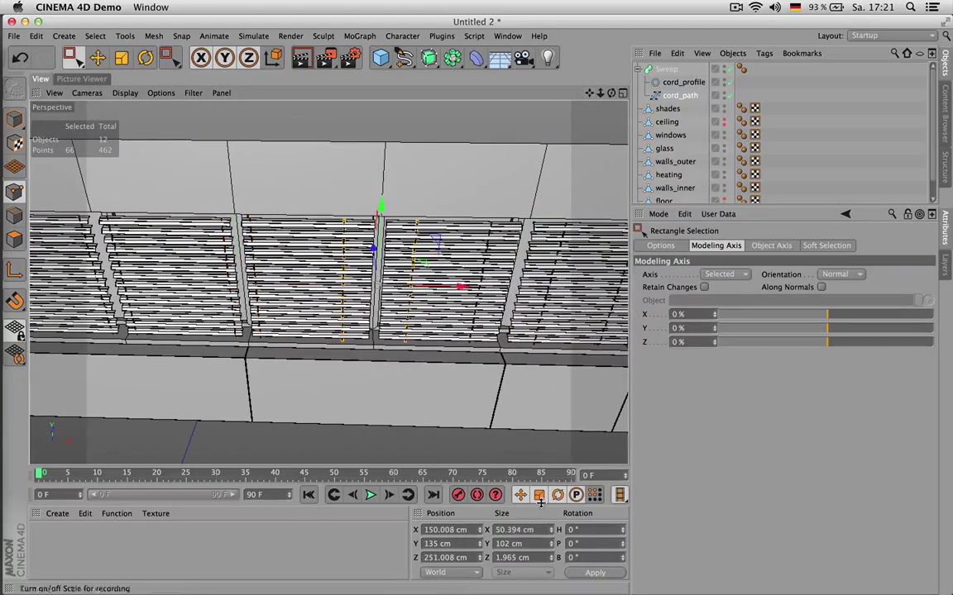
{"action": "double_click", "coordinate": [512, 529]}
{"action": "type", "text": "20"}
{"action": "key", "text": "Return"}
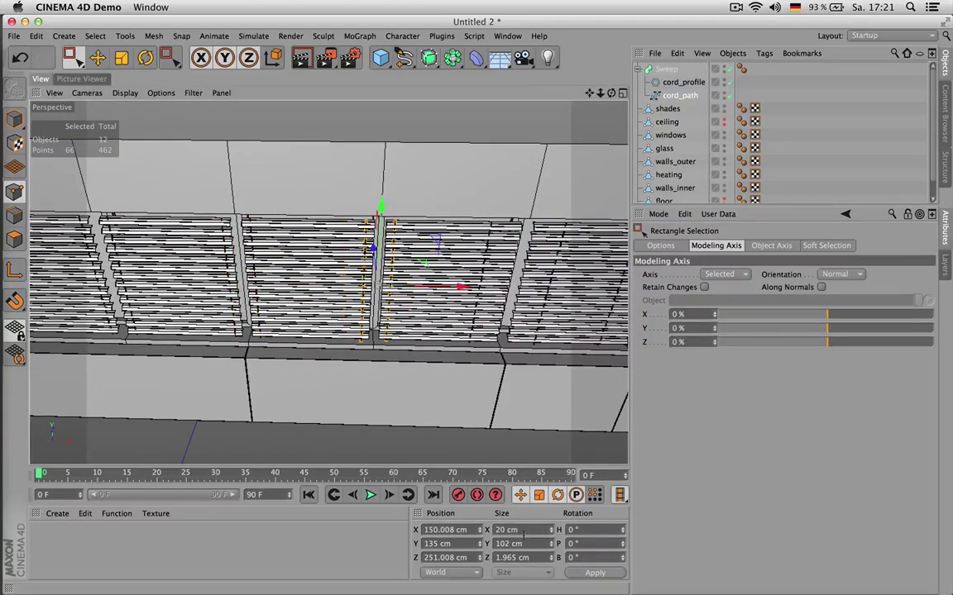
- Select the cord pair beside the sixth mullion and set its X size to 20 cm
{"action": "left_click_drag", "start_coordinate": [587, 97], "coordinate": [358, 242]}
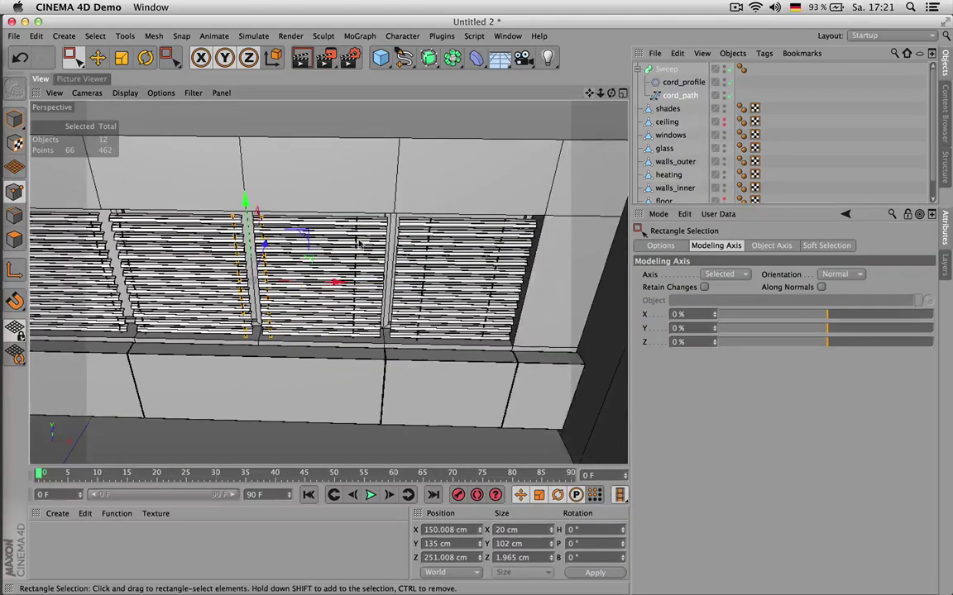
{"action": "left_click_drag", "start_coordinate": [316, 185], "coordinate": [403, 333]}
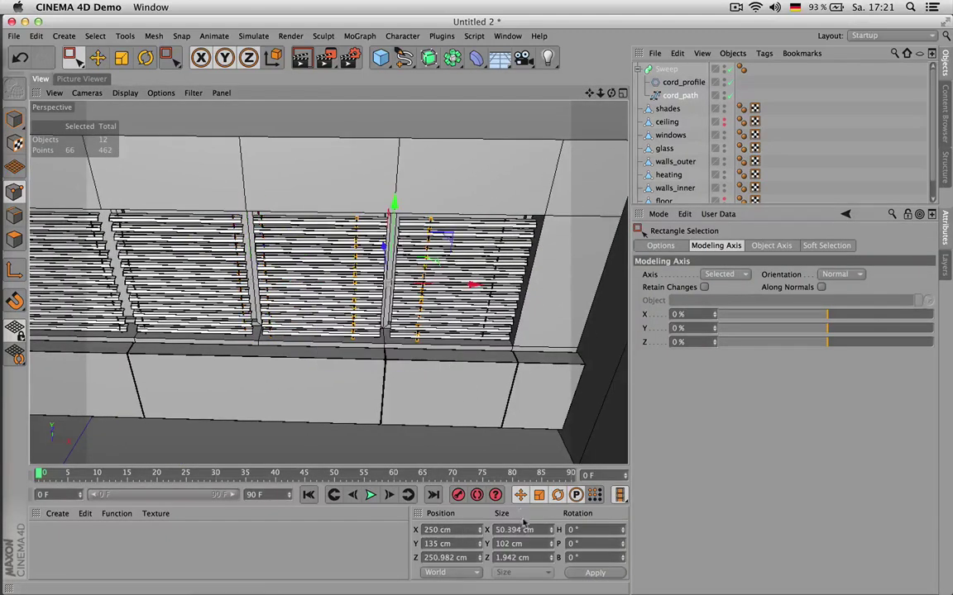
{"action": "type", "text": "20"}
{"action": "key", "text": "Return"}
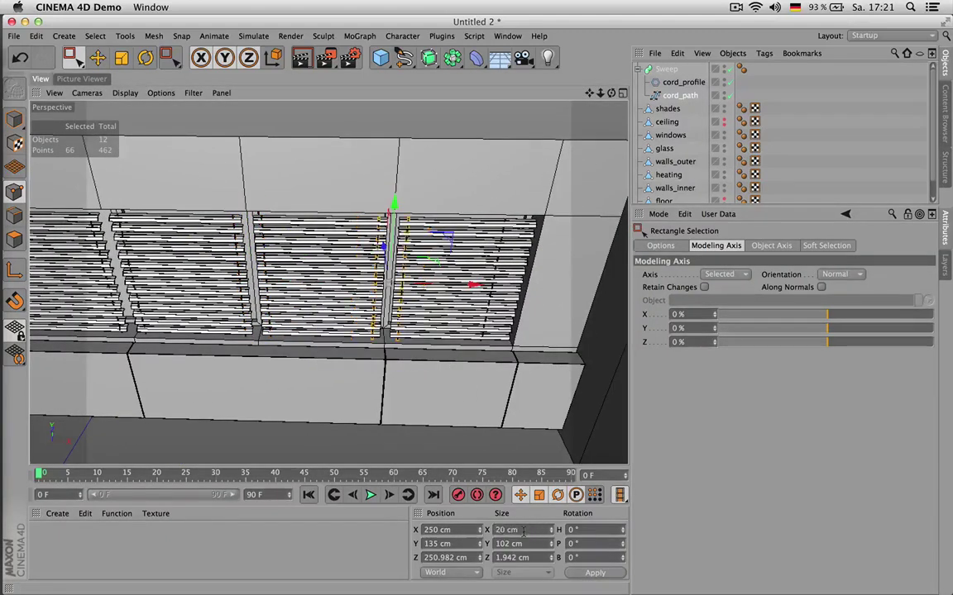
- Select the single cord at the +X end of the window row and move it outward to about X 340 cm
{"action": "left_click_drag", "start_coordinate": [473, 175], "coordinate": [530, 390]}
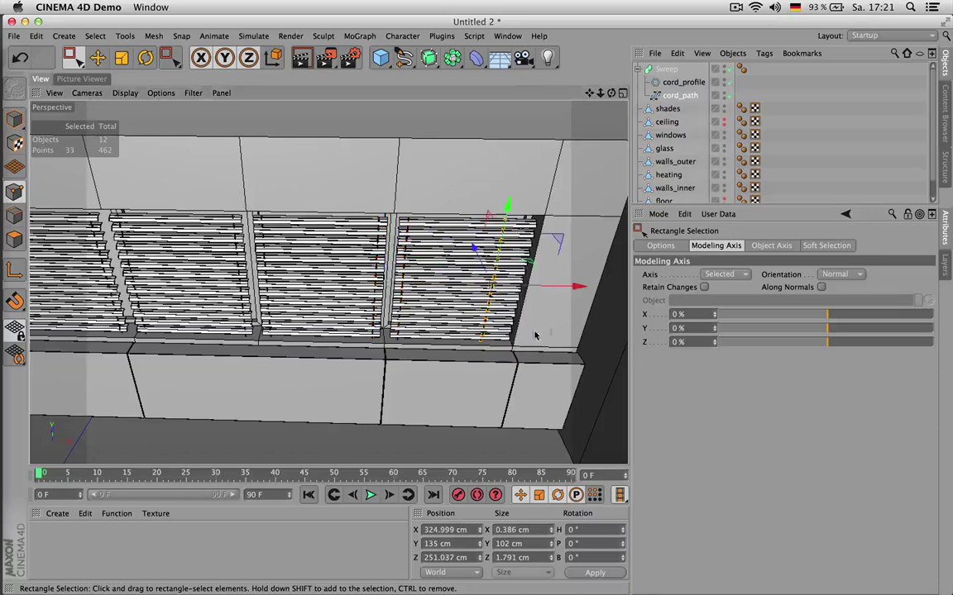
{"action": "left_click_drag", "start_coordinate": [348, 190], "coordinate": [395, 372]}
{"action": "left_click_drag", "start_coordinate": [467, 168], "coordinate": [539, 390]}
{"action": "scroll", "coordinate": [547, 306], "scroll_direction": "up", "scroll_amount": 3}
{"action": "left_click_drag", "start_coordinate": [558, 281], "coordinate": [587, 279]}
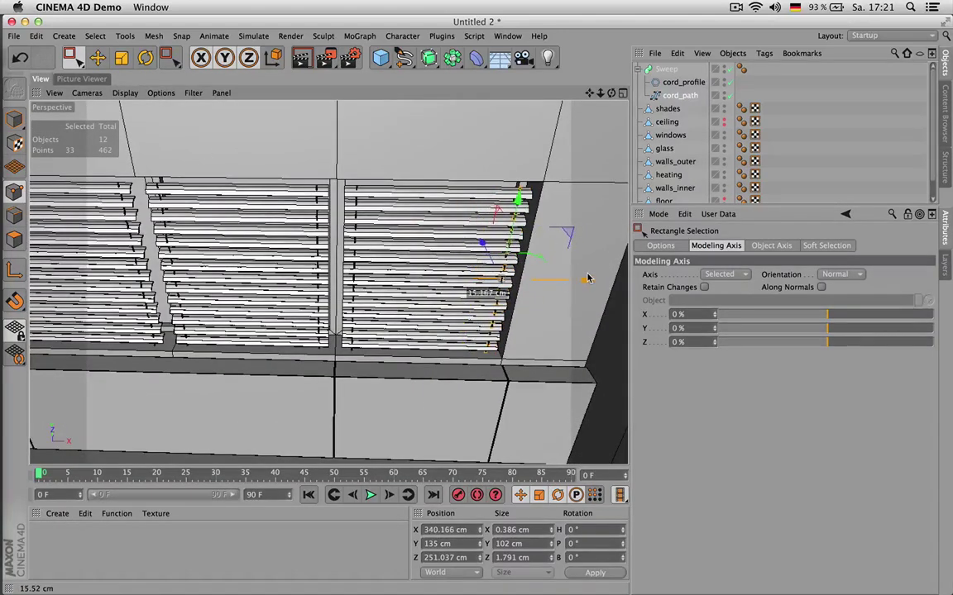
{"action": "scroll", "coordinate": [587, 279], "scroll_direction": "down", "scroll_amount": 3}
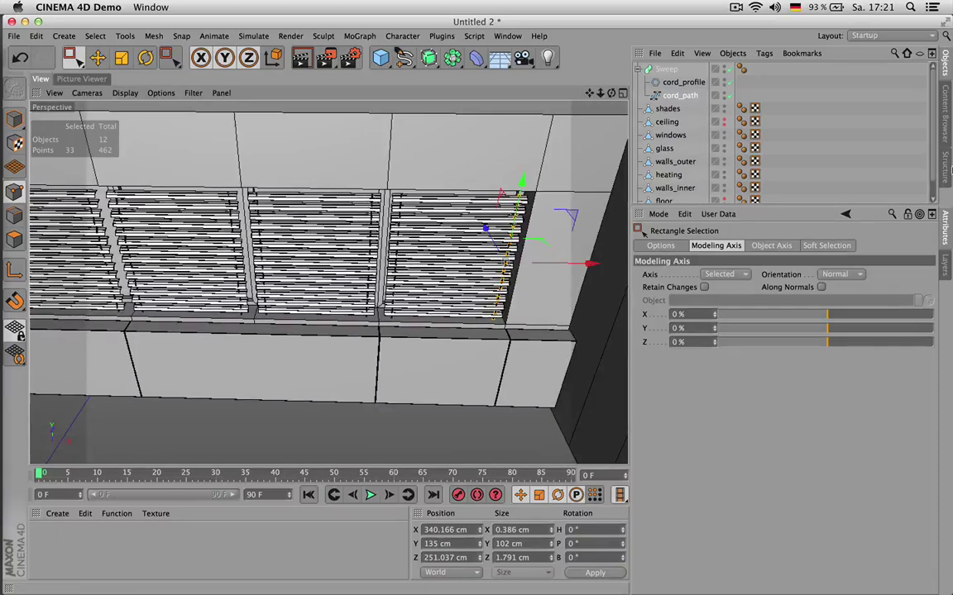
- Select the single cord at the -X end of the window row and move it outward to about X -340 cm
{"action": "left_click_drag", "start_coordinate": [589, 92], "coordinate": [942, 136]}
{"action": "left_click_drag", "start_coordinate": [283, 193], "coordinate": [367, 418]}
{"action": "scroll", "coordinate": [365, 314], "scroll_direction": "up", "scroll_amount": 4}
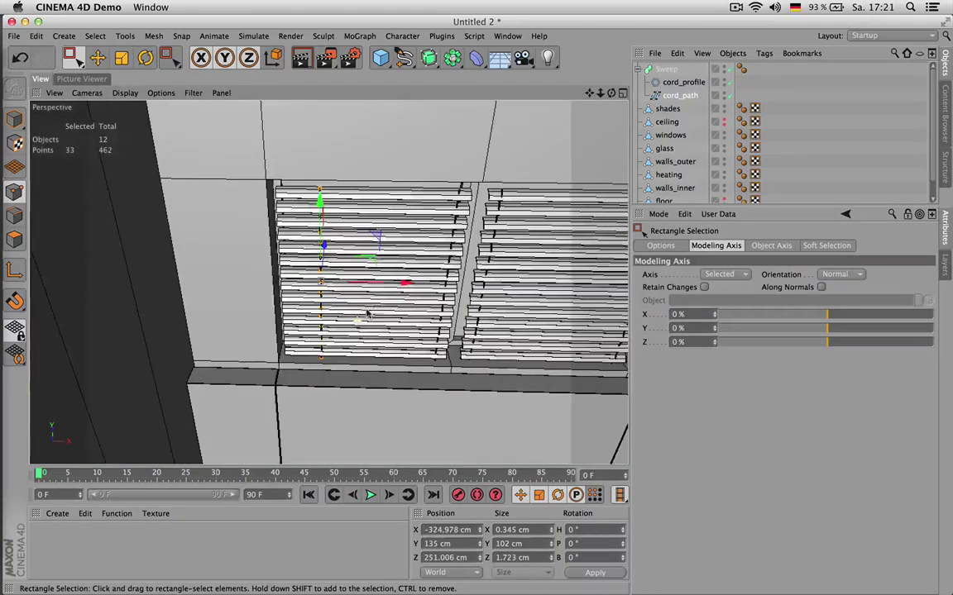
{"action": "left_click_drag", "start_coordinate": [398, 283], "coordinate": [373, 284]}
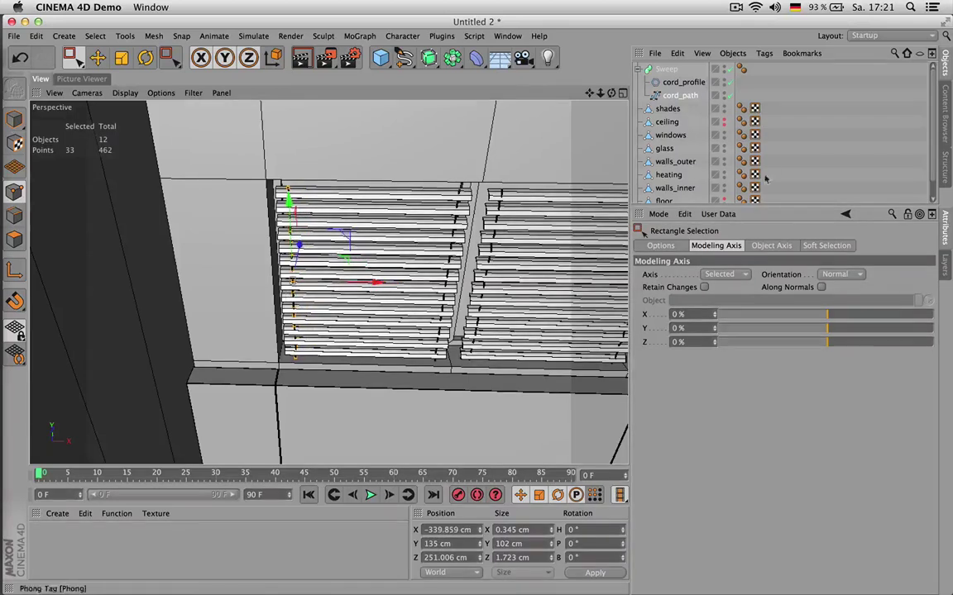
- Deselect everything and render a preview of the room looking along the window wall with its blinds
{"action": "left_click", "coordinate": [783, 150]}
{"action": "scroll", "coordinate": [411, 209], "scroll_direction": "down", "scroll_amount": 8}
{"action": "left_click_drag", "start_coordinate": [612, 93], "coordinate": [511, 59]}
{"action": "mouse_move", "coordinate": [600, 93]}
{"action": "left_mouse_down"}
{"action": "mouse_move", "coordinate": [645, 94]}
{"action": "mouse_move", "coordinate": [601, 96]}
{"action": "left_mouse_up"}
{"action": "left_click_drag", "start_coordinate": [546, 198], "coordinate": [543, 174]}
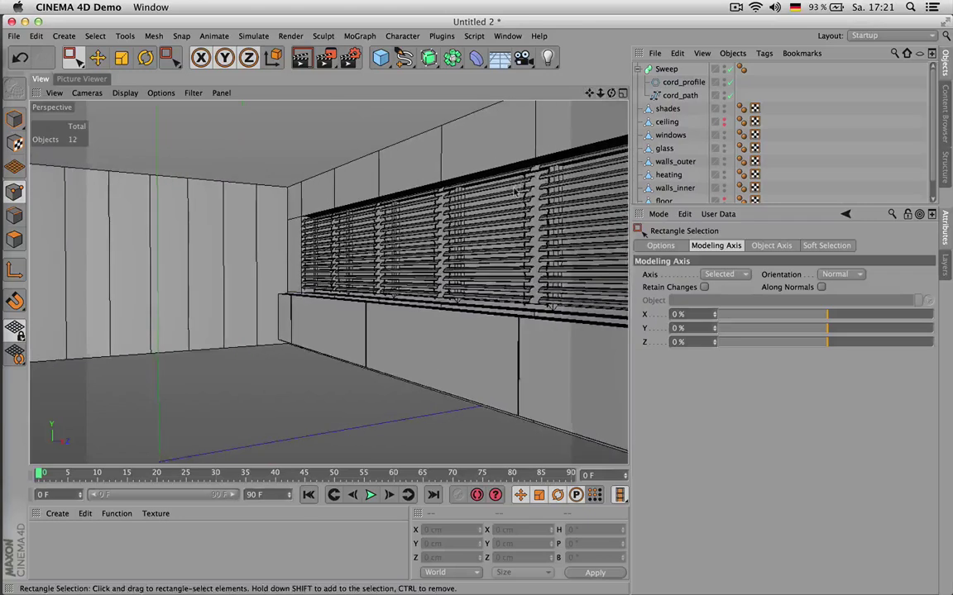
{"action": "key", "text": "super+r"}
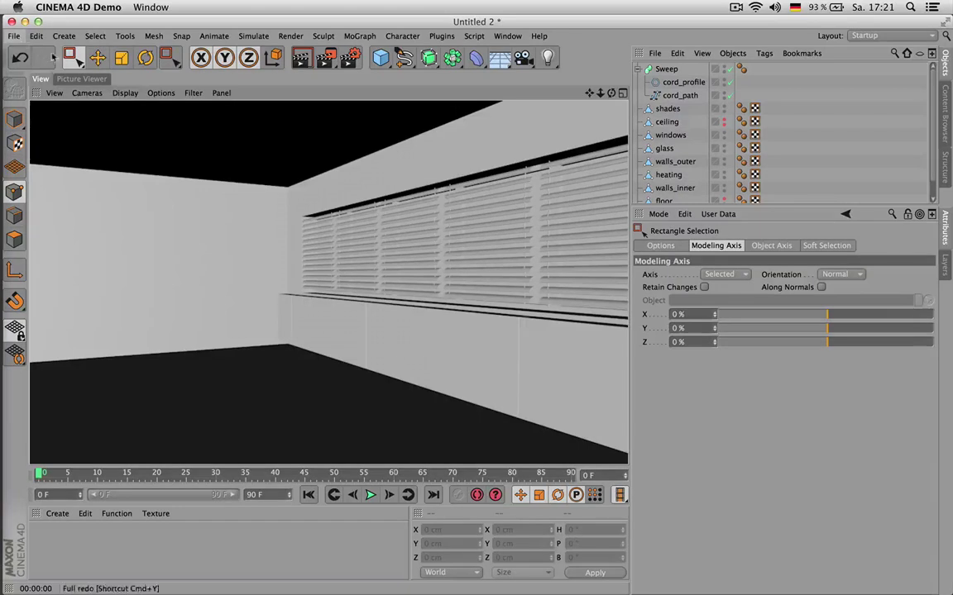
- Set the viewport display to Gouraud Shading (Lines), inspect the blinds up close and render the room preview again
{"action": "left_click", "coordinate": [14, 35]}
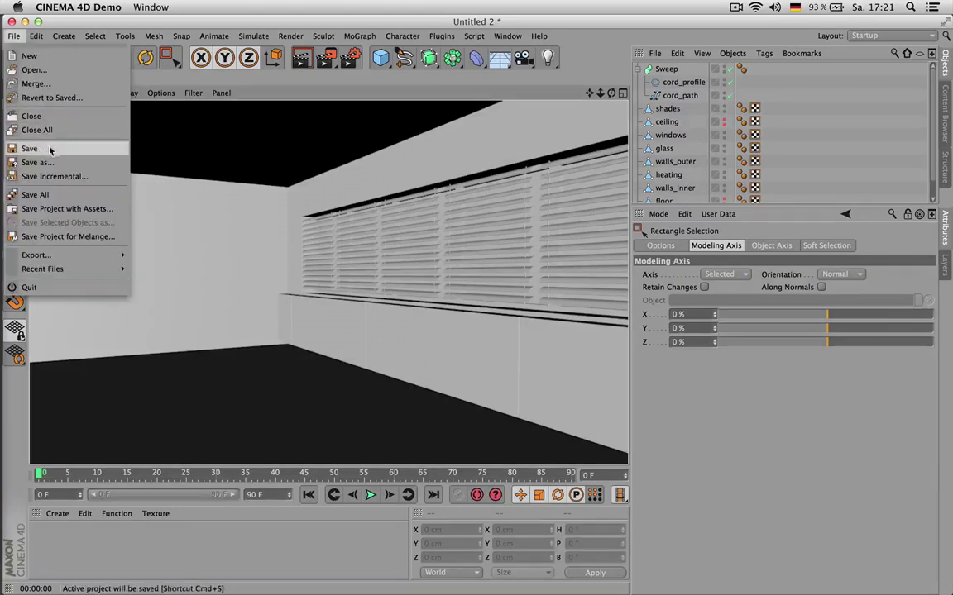
{"action": "mouse_move", "coordinate": [434, 28]}
{"action": "left_click", "coordinate": [464, 25]}
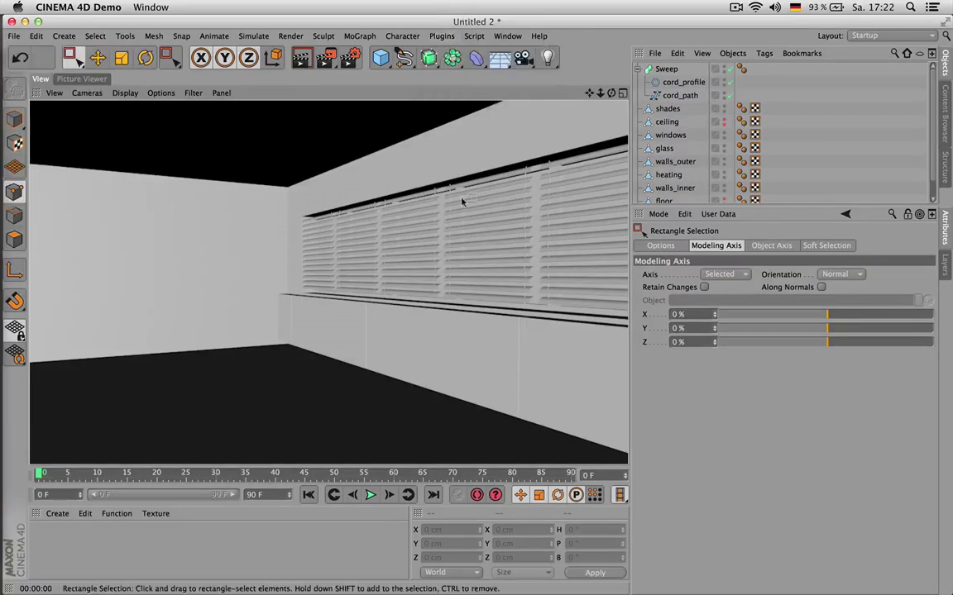
{"action": "left_click", "coordinate": [125, 93]}
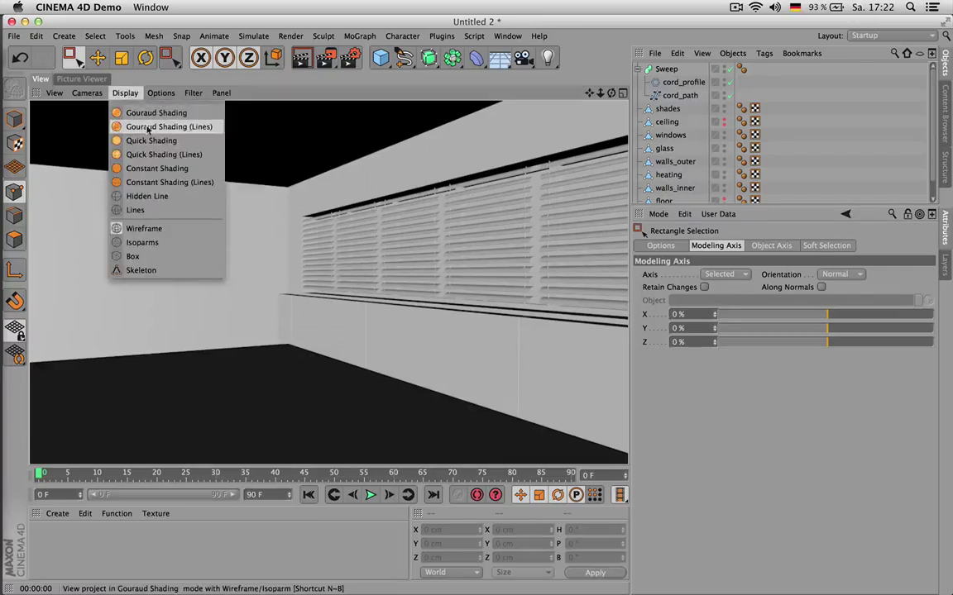
{"action": "left_click", "coordinate": [137, 124]}
{"action": "scroll", "coordinate": [539, 206], "scroll_direction": "up", "scroll_amount": 10}
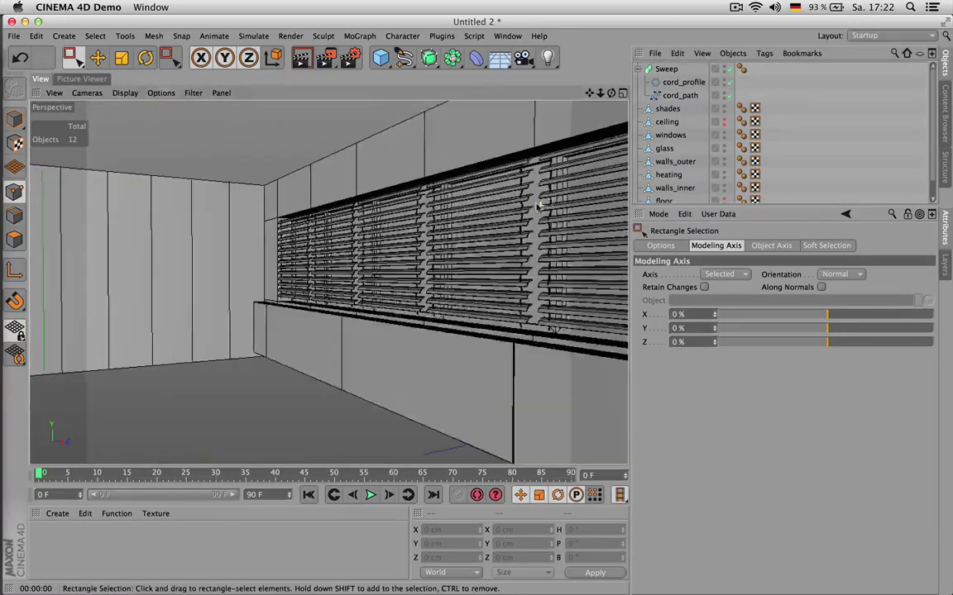
{"action": "scroll", "coordinate": [540, 205], "scroll_direction": "down", "scroll_amount": 10}
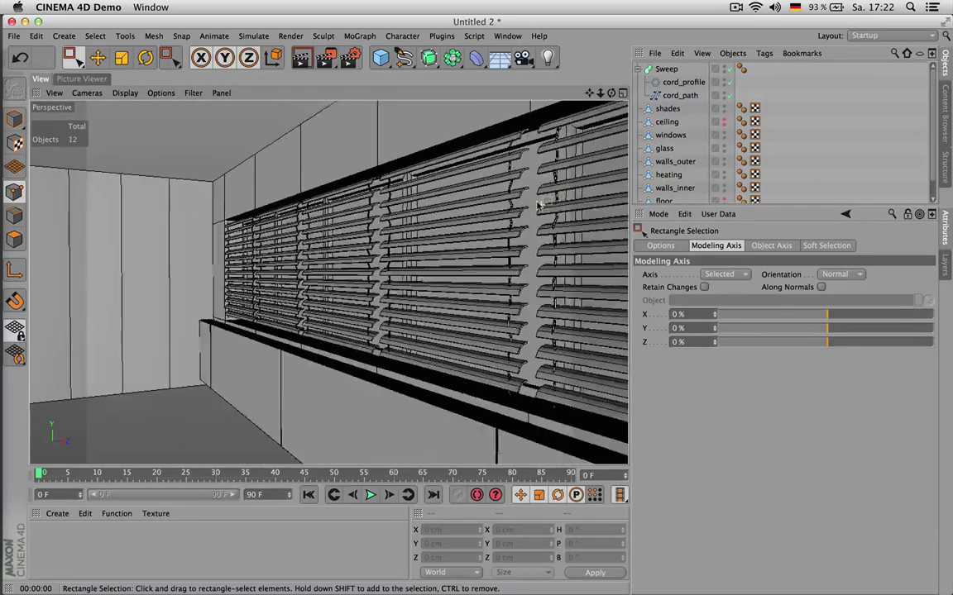
{"action": "left_click_drag", "start_coordinate": [542, 204], "coordinate": [542, 203], "text": "alt"}
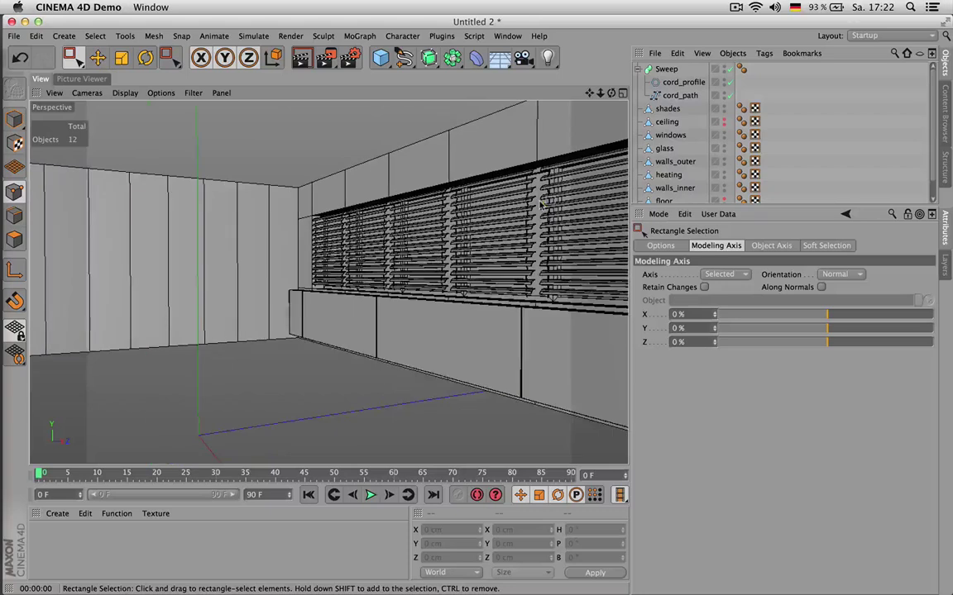
{"action": "key", "text": "super+r"}
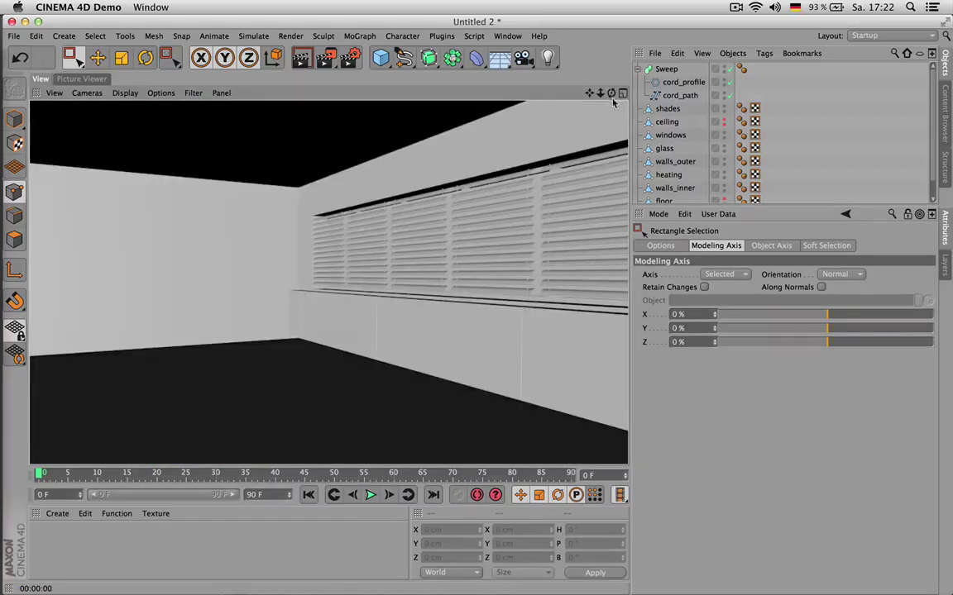
- Collapse the Sweep object's hierarchy and rename it cords
{"action": "left_click_drag", "start_coordinate": [611, 92], "coordinate": [645, 116]}
{"action": "left_click_drag", "start_coordinate": [589, 93], "coordinate": [492, 92]}
{"action": "scroll", "coordinate": [538, 168], "scroll_direction": "up", "scroll_amount": 5}
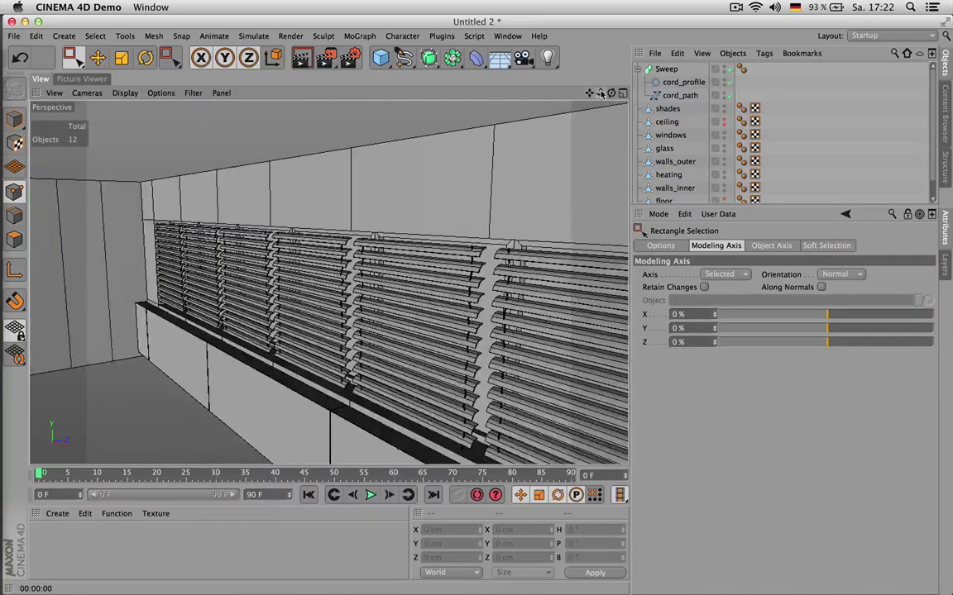
{"action": "left_click_drag", "start_coordinate": [579, 115], "coordinate": [581, 76], "text": "alt"}
{"action": "left_click", "coordinate": [638, 68]}
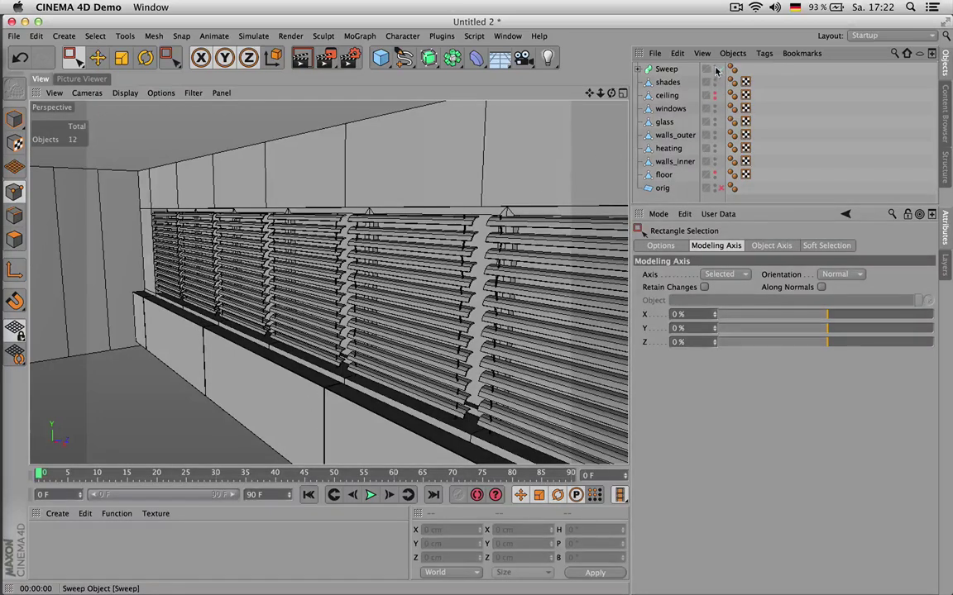
{"action": "left_click", "coordinate": [678, 71]}
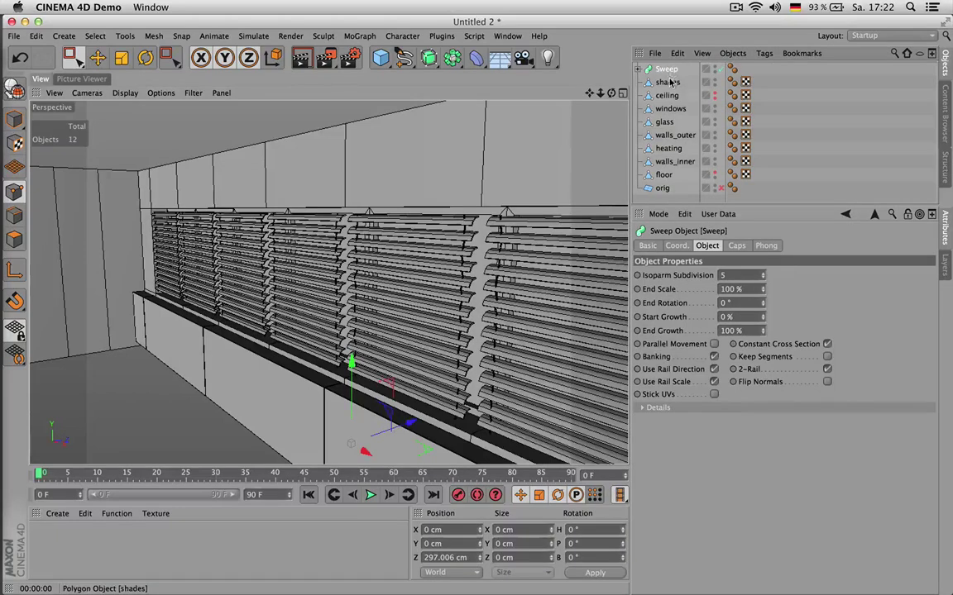
{"action": "double_click", "coordinate": [667, 69]}
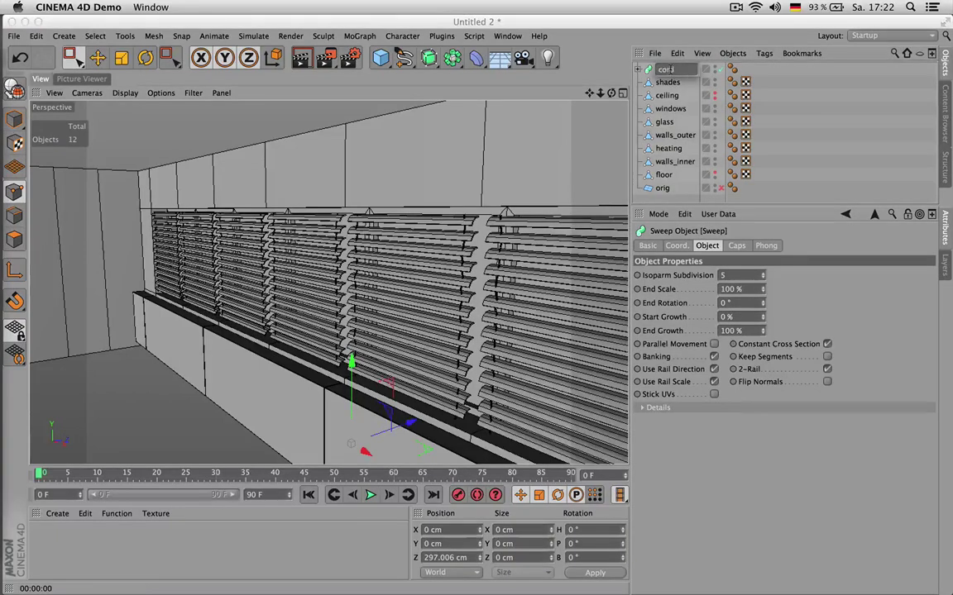
{"action": "type", "text": "cords"}
{"action": "key", "text": "Return"}
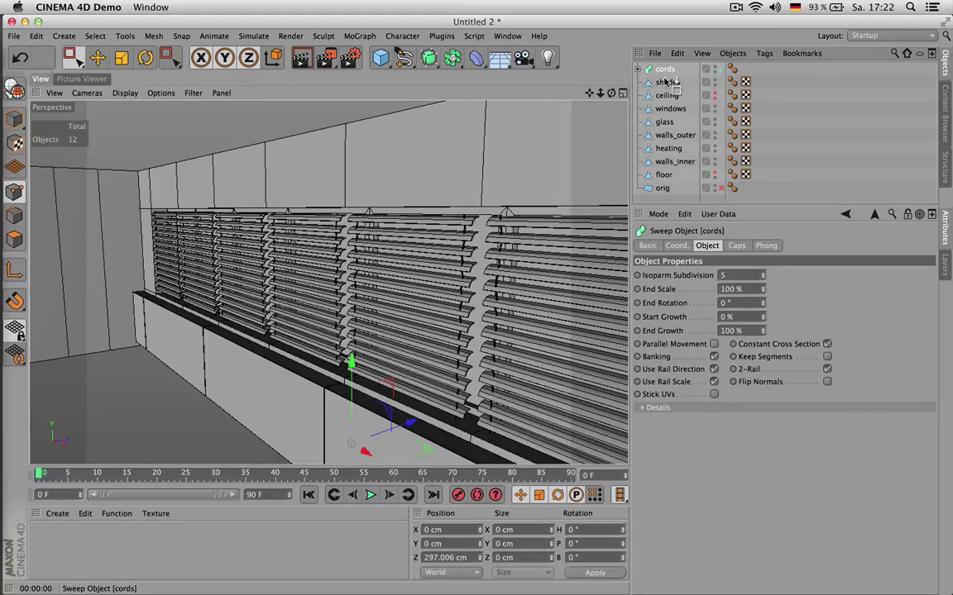
- Move the cords object below shades in the object list and hide both objects in the editor
{"action": "left_click_drag", "start_coordinate": [666, 85], "coordinate": [668, 88]}
{"action": "left_click", "coordinate": [664, 72]}
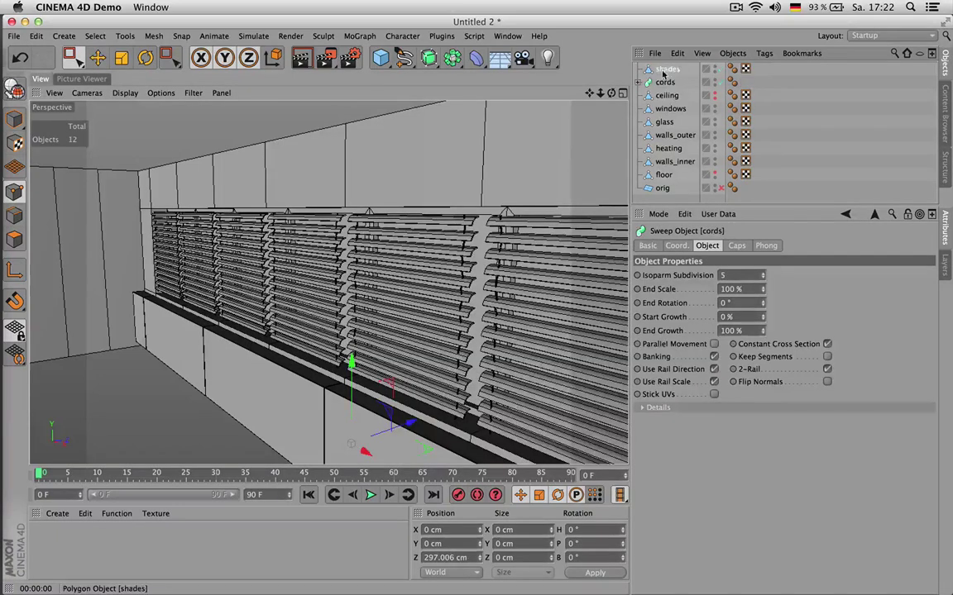
{"action": "double_click", "coordinate": [716, 68]}
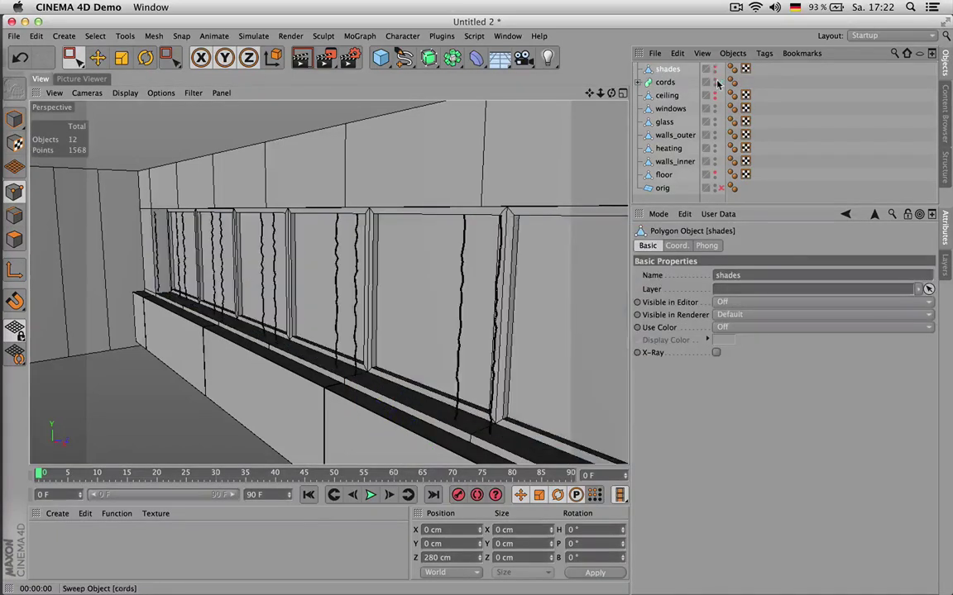
{"action": "double_click", "coordinate": [714, 81]}
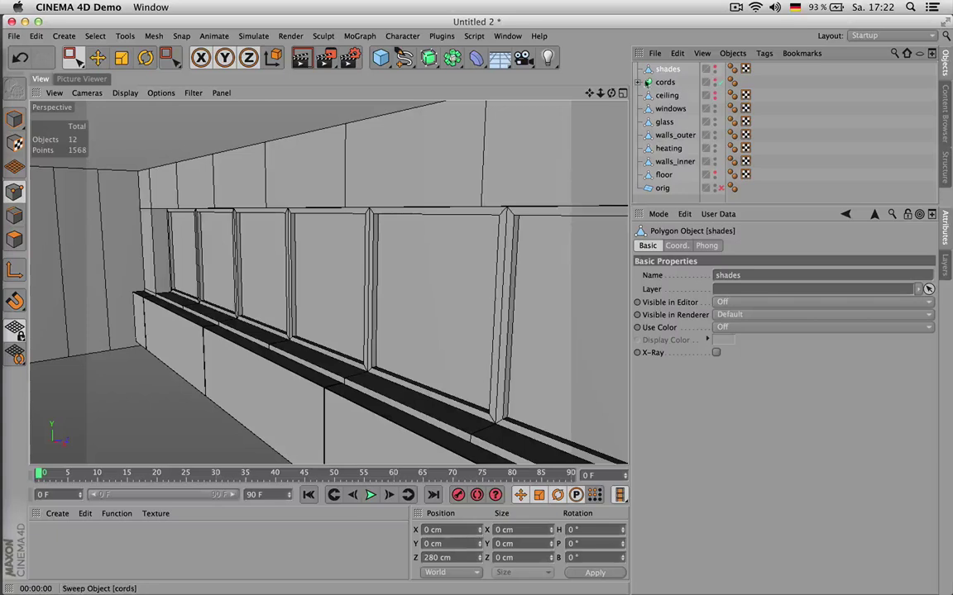
- Set up Loop Selection for the edges of the windows object with Stop at Boundary Edges disabled
{"action": "left_click_drag", "start_coordinate": [612, 93], "coordinate": [588, 93]}
{"action": "left_click", "coordinate": [674, 108]}
{"action": "left_click", "coordinate": [665, 122]}
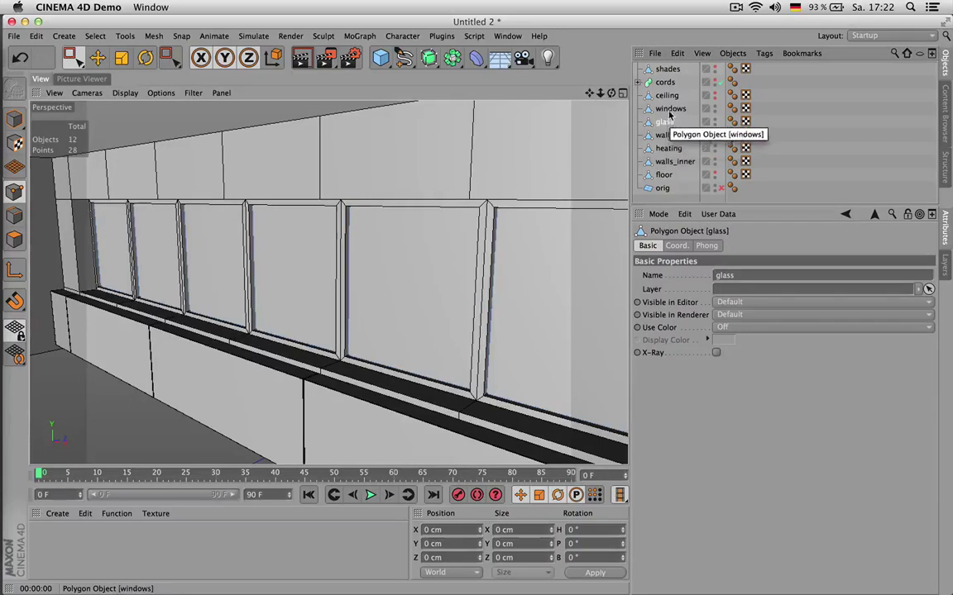
{"action": "left_click", "coordinate": [668, 108]}
{"action": "left_click", "coordinate": [15, 215]}
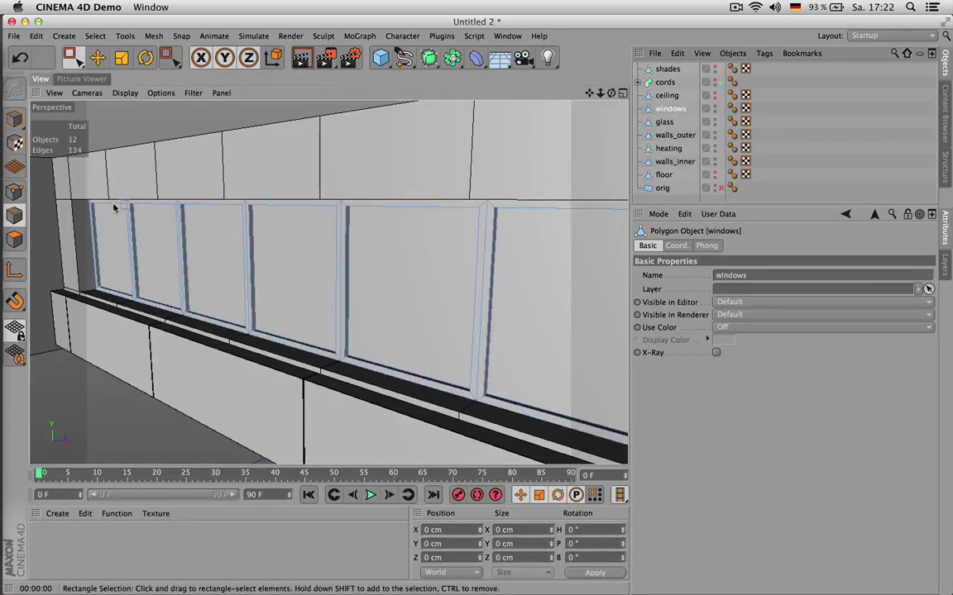
{"action": "key", "text": "u"}
{"action": "key", "text": "l"}
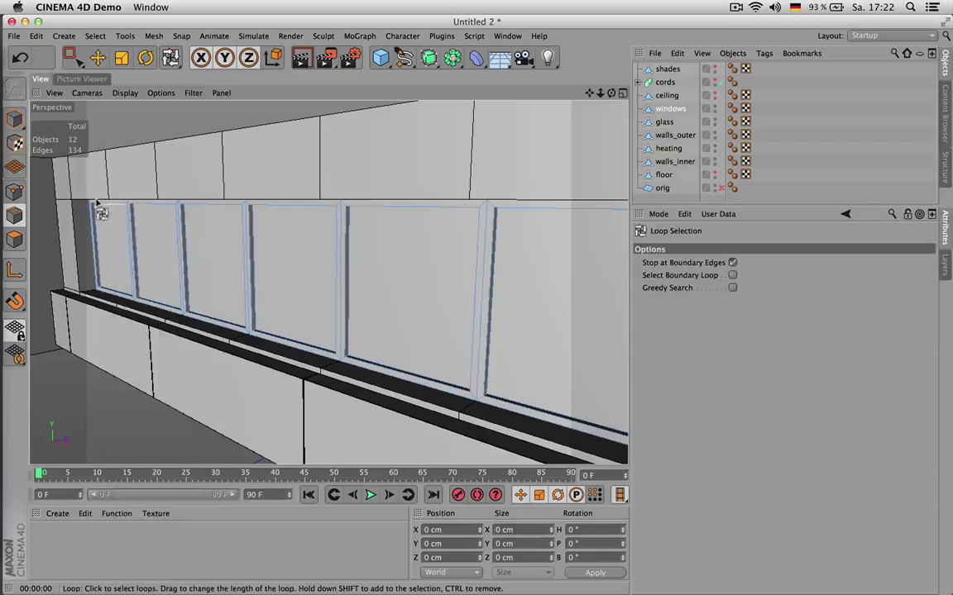
{"action": "left_click", "coordinate": [731, 263]}
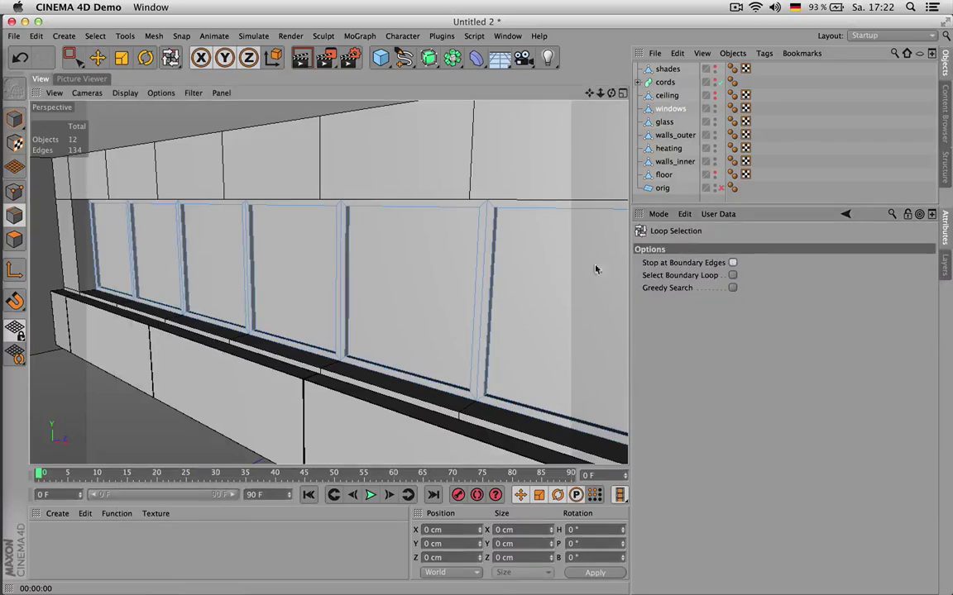
- Select the inner frame edge loops of all seven windows in the windows object
{"action": "left_click", "coordinate": [82, 217]}
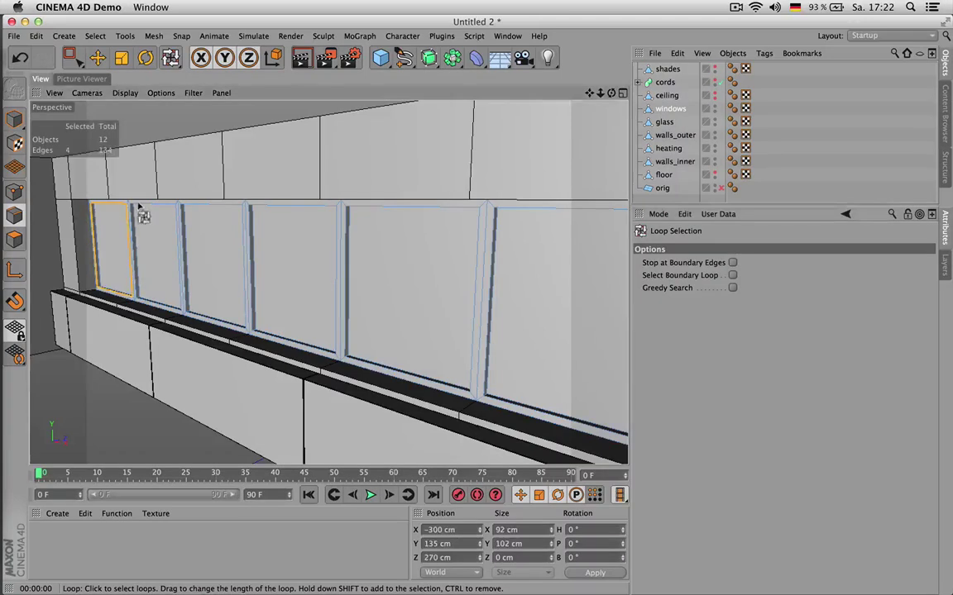
{"action": "left_click", "coordinate": [137, 212], "text": "shift"}
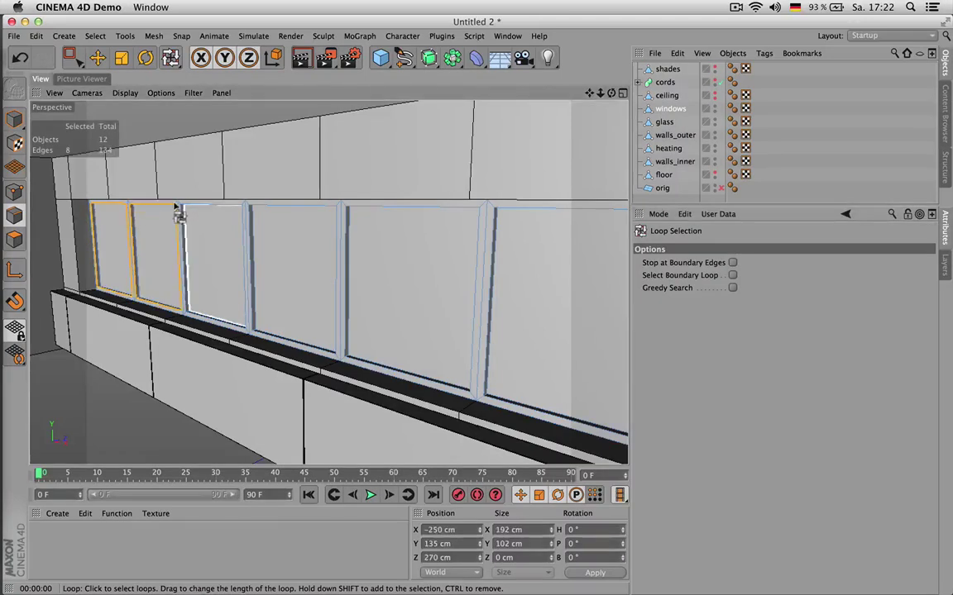
{"action": "left_click", "coordinate": [177, 208], "text": "shift"}
{"action": "left_click", "coordinate": [330, 207], "text": "shift"}
{"action": "left_click", "coordinate": [447, 209], "text": "shift"}
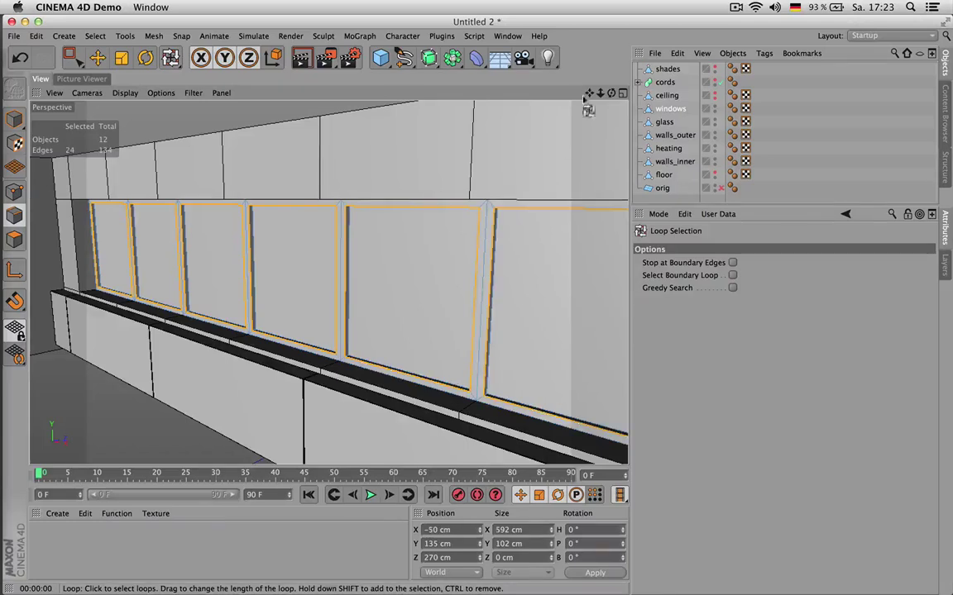
{"action": "mouse_move", "coordinate": [588, 93]}
{"action": "left_mouse_down"}
{"action": "mouse_move", "coordinate": [430, 94]}
{"action": "mouse_move", "coordinate": [570, 93]}
{"action": "left_mouse_up"}
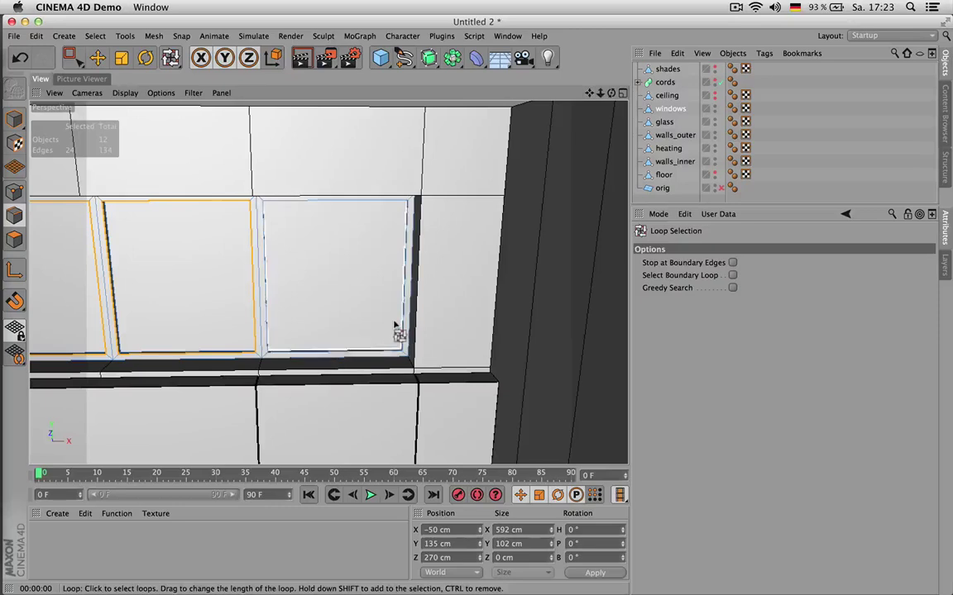
{"action": "left_click", "coordinate": [397, 328], "text": "shift"}
{"action": "key", "text": "super+z"}
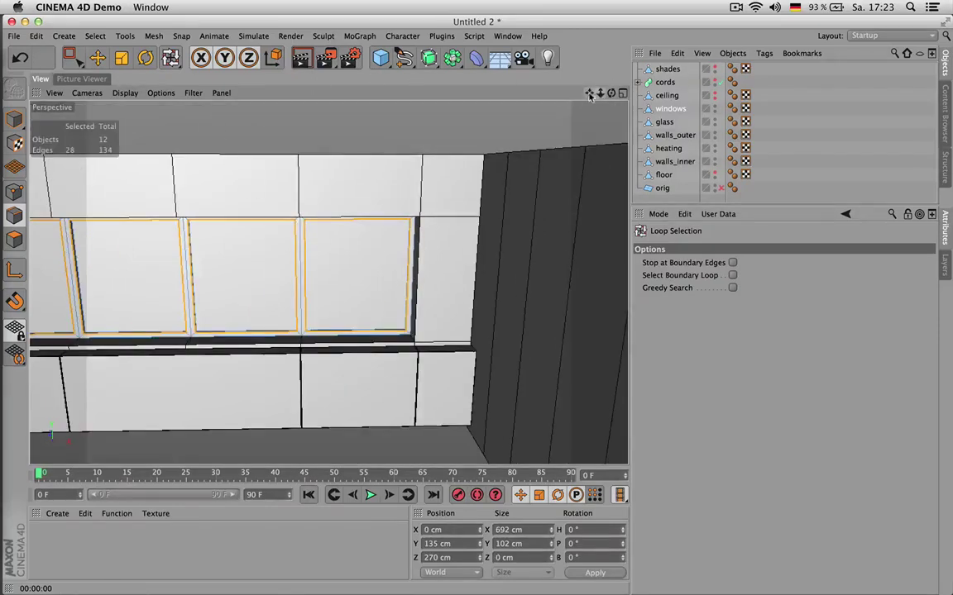
{"action": "left_click_drag", "start_coordinate": [589, 96], "coordinate": [550, 76]}
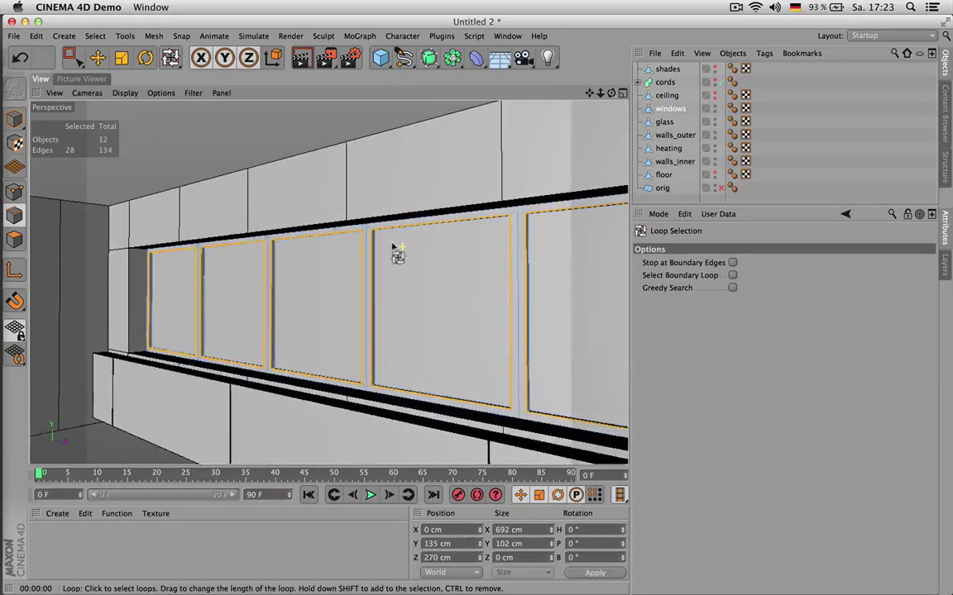
{"action": "left_click_drag", "start_coordinate": [397, 252], "coordinate": [383, 251], "text": "alt"}
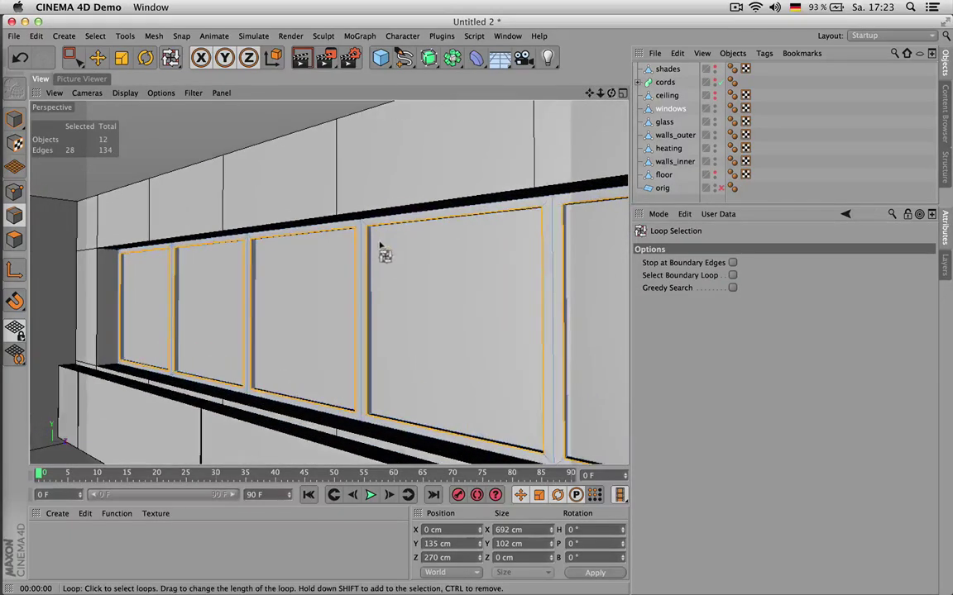
{"action": "left_click", "coordinate": [14, 240]}
{"action": "left_click_drag", "start_coordinate": [72, 56], "coordinate": [124, 74]}
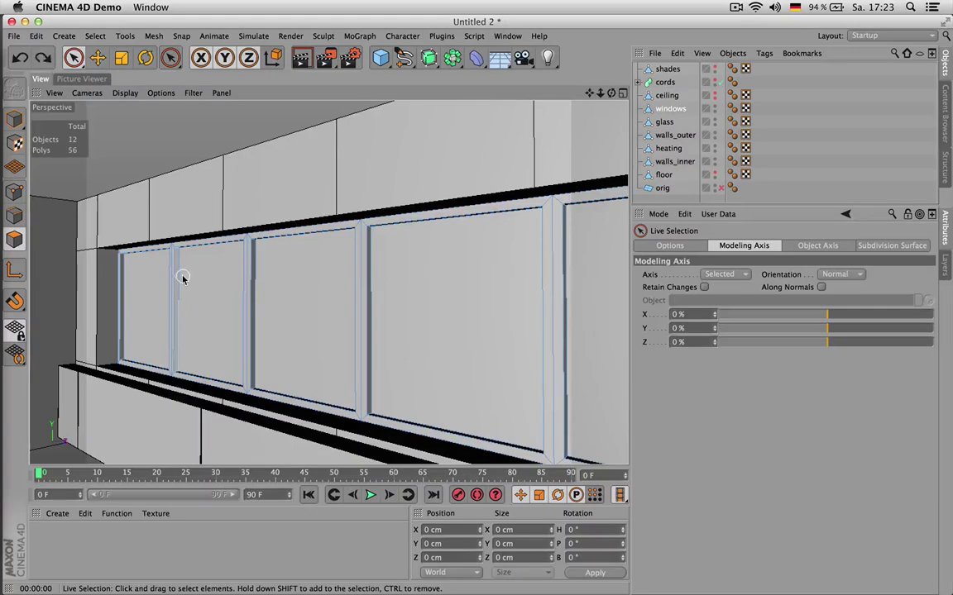
{"action": "left_click", "coordinate": [15, 215]}
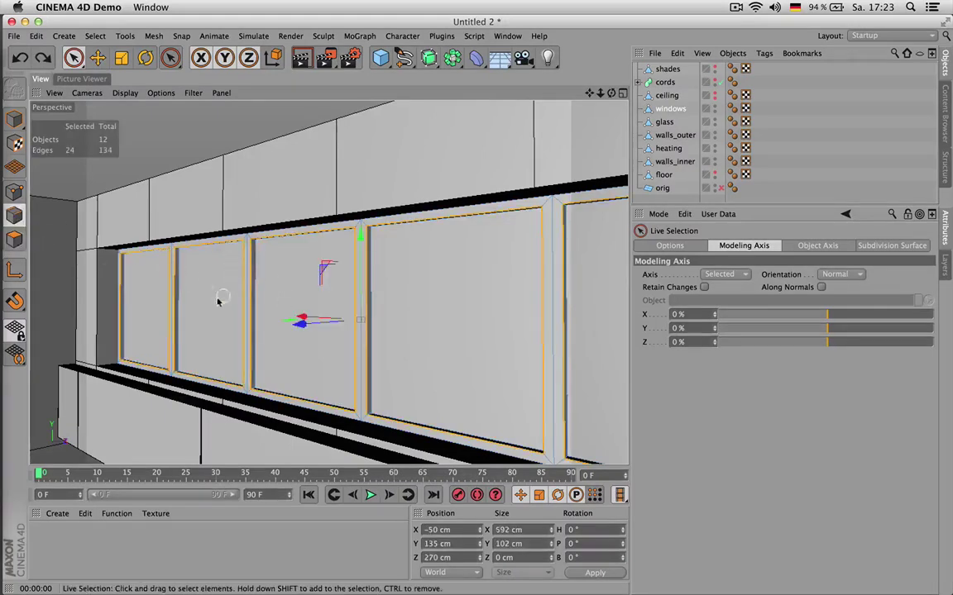
- Bevel the selected window frame edges in Chamfer mode with a 0.5 cm offset and 0 subdivisions
{"action": "scroll", "coordinate": [194, 303], "scroll_direction": "up", "scroll_amount": 3}
{"action": "scroll", "coordinate": [194, 303], "scroll_direction": "down", "scroll_amount": 1}
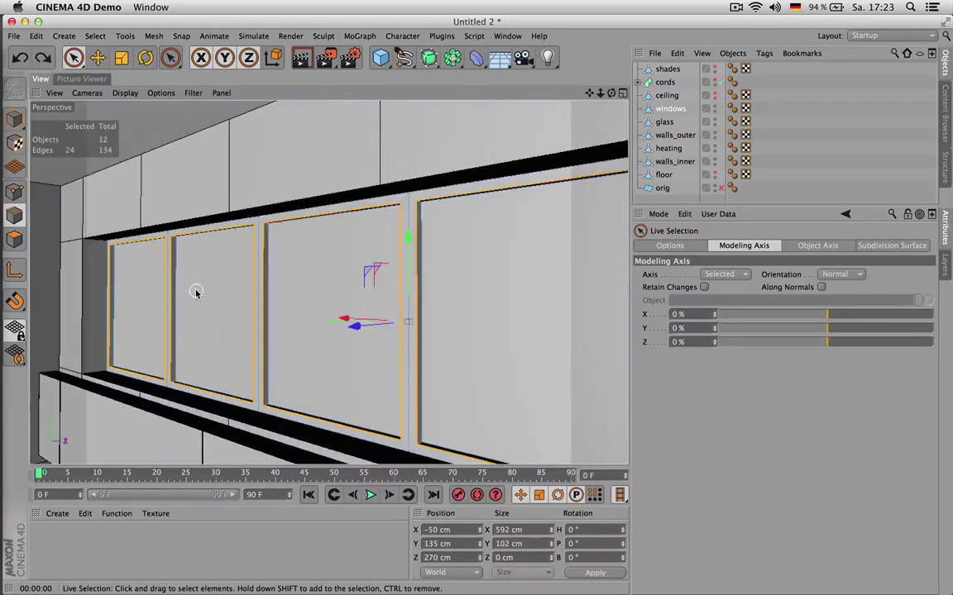
{"action": "key", "text": "m"}
{"action": "key", "text": "s"}
{"action": "scroll", "coordinate": [265, 224], "scroll_direction": "up", "scroll_amount": 2}
{"action": "scroll", "coordinate": [263, 223], "scroll_direction": "up", "scroll_amount": 2}
{"action": "left_click_drag", "start_coordinate": [264, 223], "coordinate": [271, 223]}
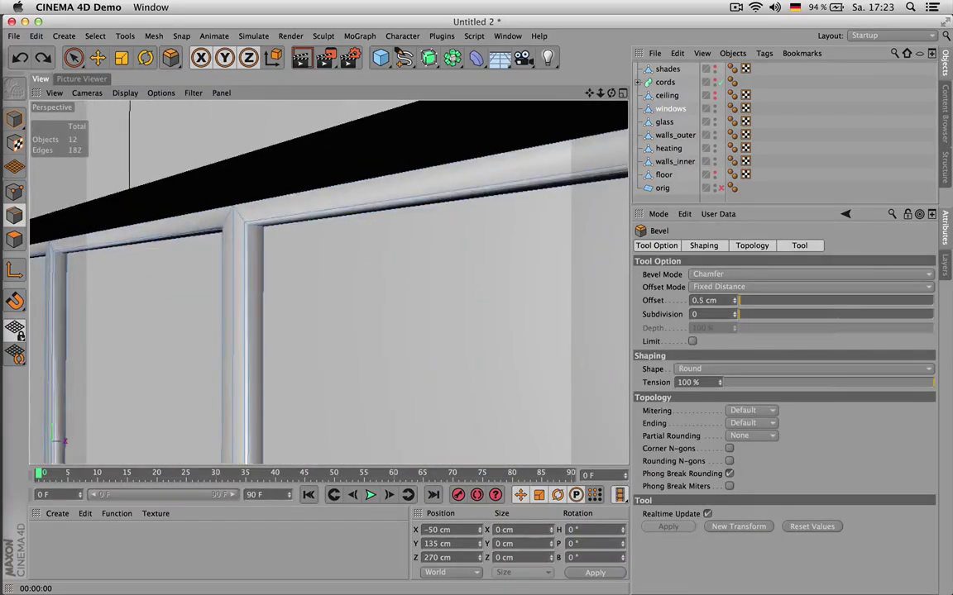
- Render the view close up and from farther back to check the window frames behind the blinds
{"action": "scroll", "coordinate": [322, 248], "scroll_direction": "down", "scroll_amount": 5}
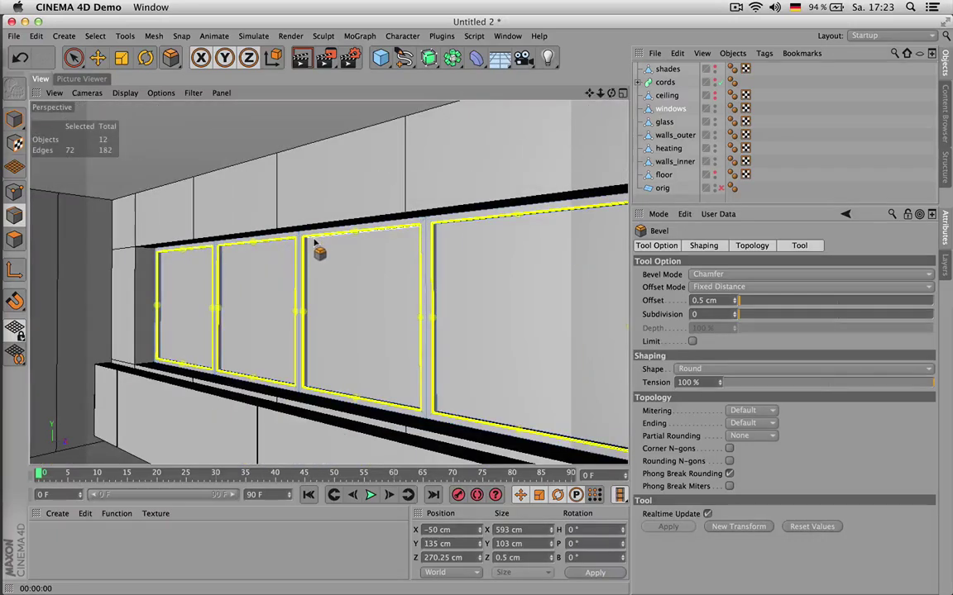
{"action": "key", "text": "super+r"}
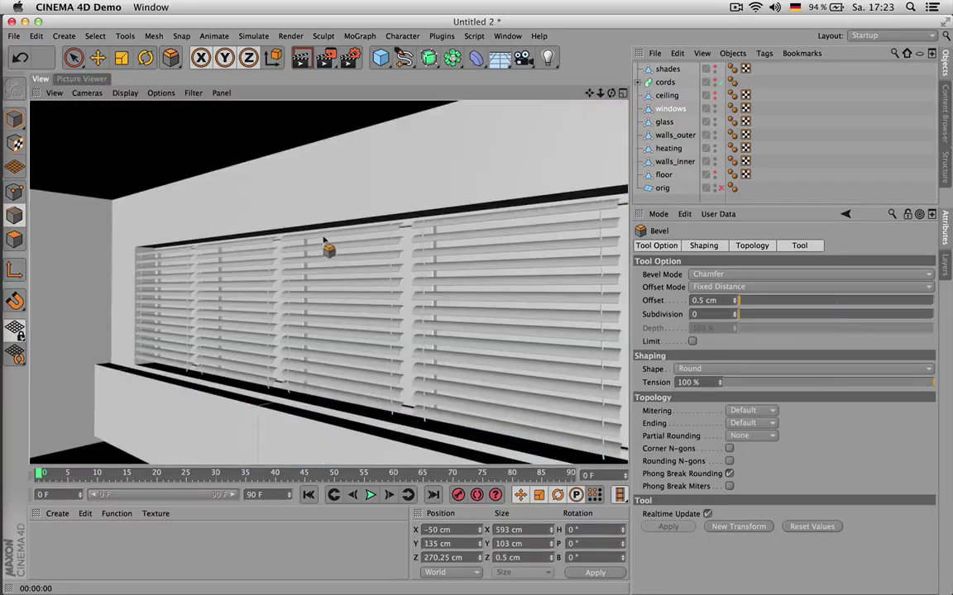
{"action": "scroll", "coordinate": [347, 237], "scroll_direction": "down", "scroll_amount": 3}
{"action": "key", "text": "super+r"}
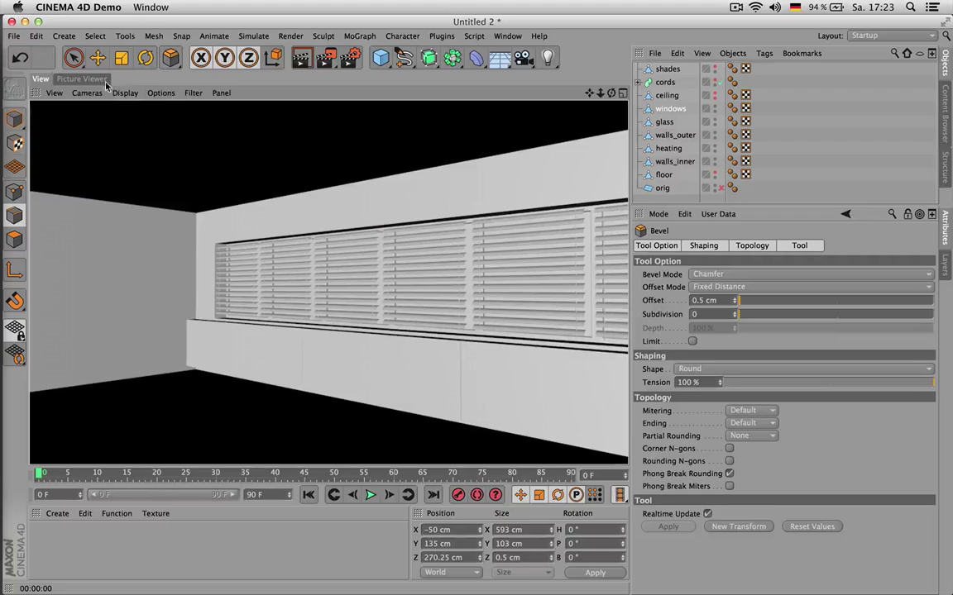
- View the reference office rendering in the Picture Viewer and return to the modelling view
{"action": "left_click", "coordinate": [14, 36]}
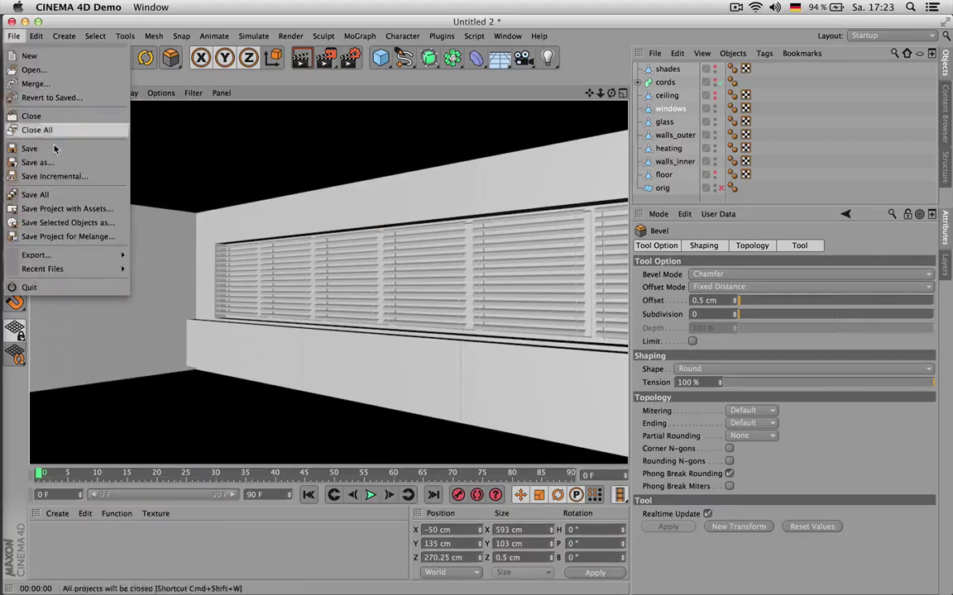
{"action": "left_click", "coordinate": [345, 23]}
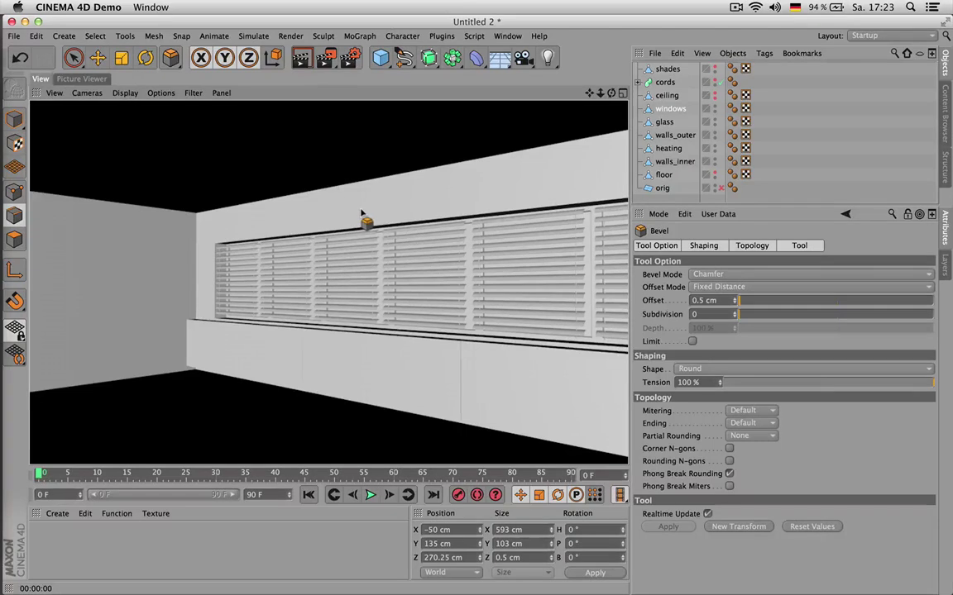
{"action": "left_click", "coordinate": [92, 81]}
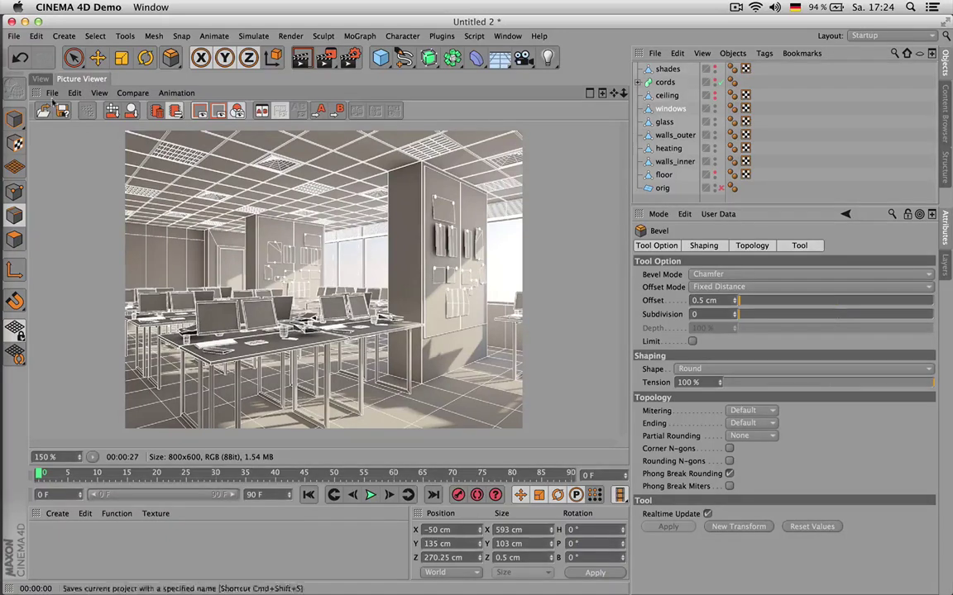
{"action": "left_click", "coordinate": [40, 79]}
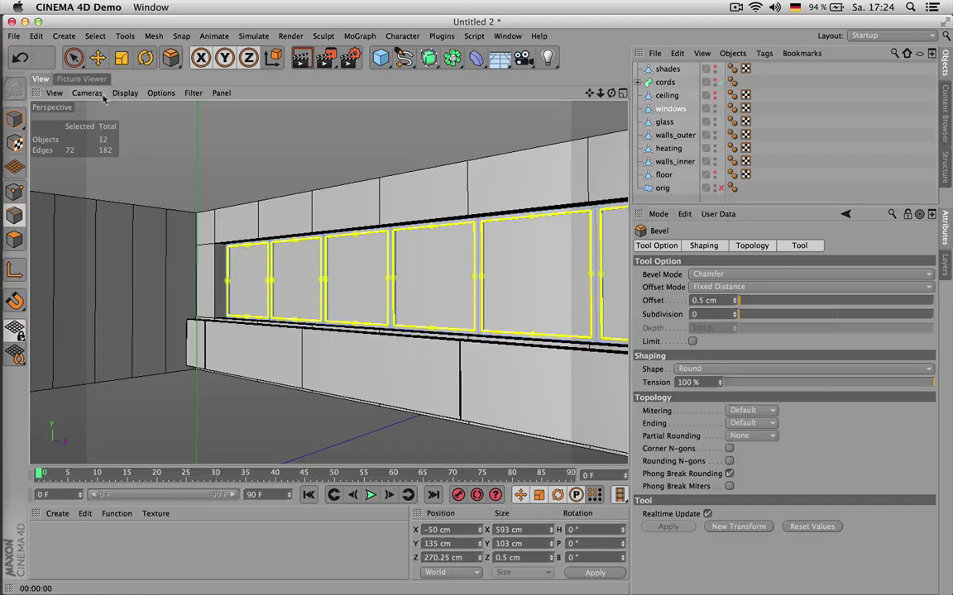
- Make the shades and cords objects visible in the editor again, select shades and enable axis editing
{"action": "left_click", "coordinate": [704, 70]}
{"action": "left_click", "coordinate": [667, 69]}
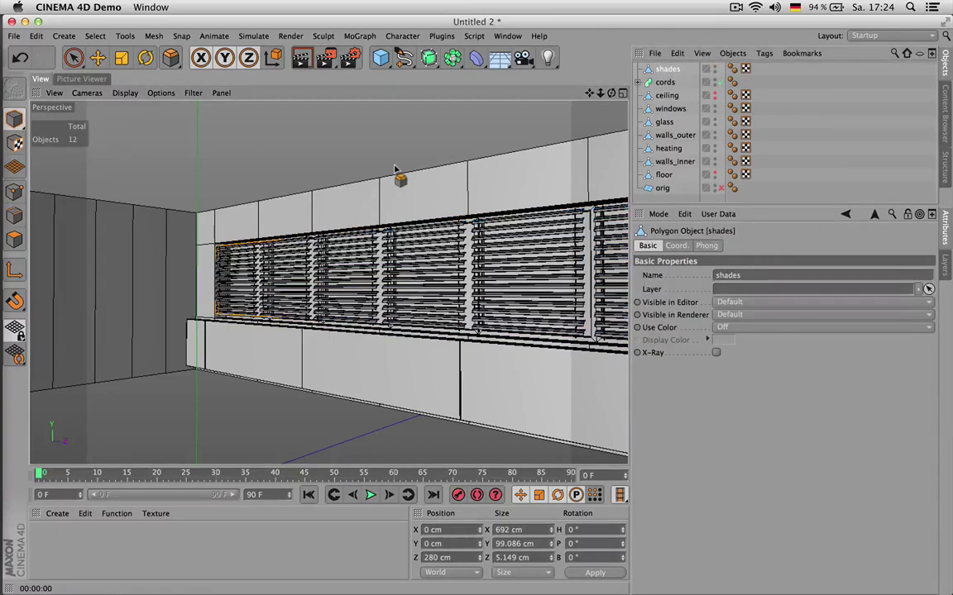
{"action": "left_click", "coordinate": [16, 271]}
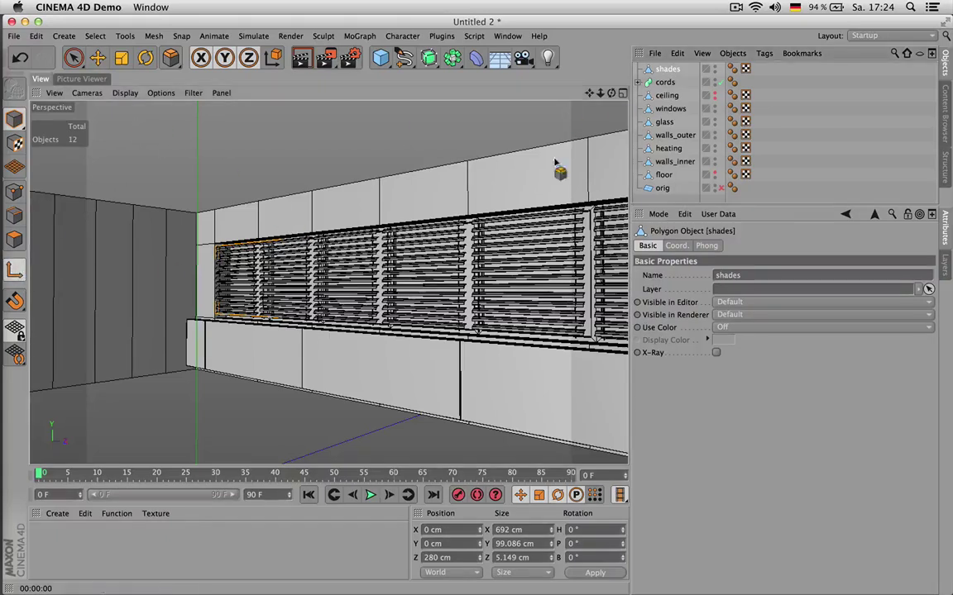
{"action": "scroll", "coordinate": [419, 231], "scroll_direction": "down", "scroll_amount": 3}
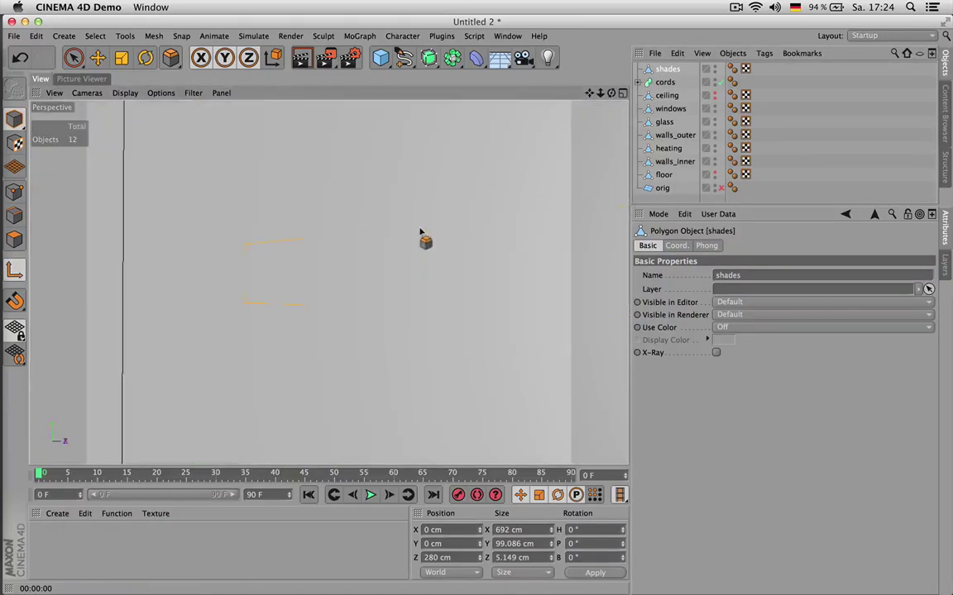
{"action": "scroll", "coordinate": [435, 232], "scroll_direction": "down", "scroll_amount": 2}
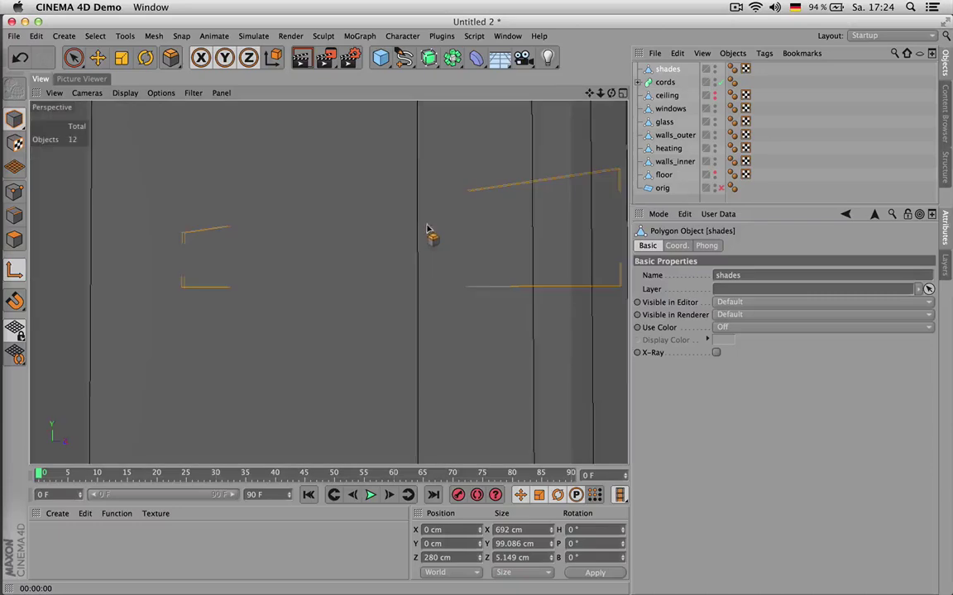
{"action": "left_click_drag", "start_coordinate": [381, 227], "coordinate": [453, 285], "text": "alt"}
{"action": "left_click_drag", "start_coordinate": [278, 196], "coordinate": [622, 270], "text": "alt"}
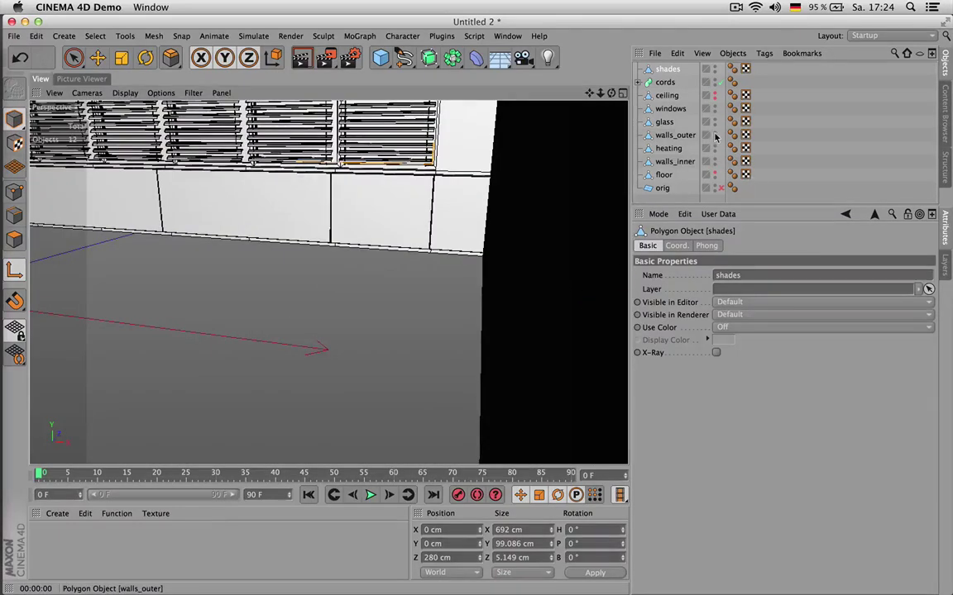
- Move walls_outer below heating in the object list and hide it in the editor
{"action": "left_click_drag", "start_coordinate": [687, 138], "coordinate": [670, 157]}
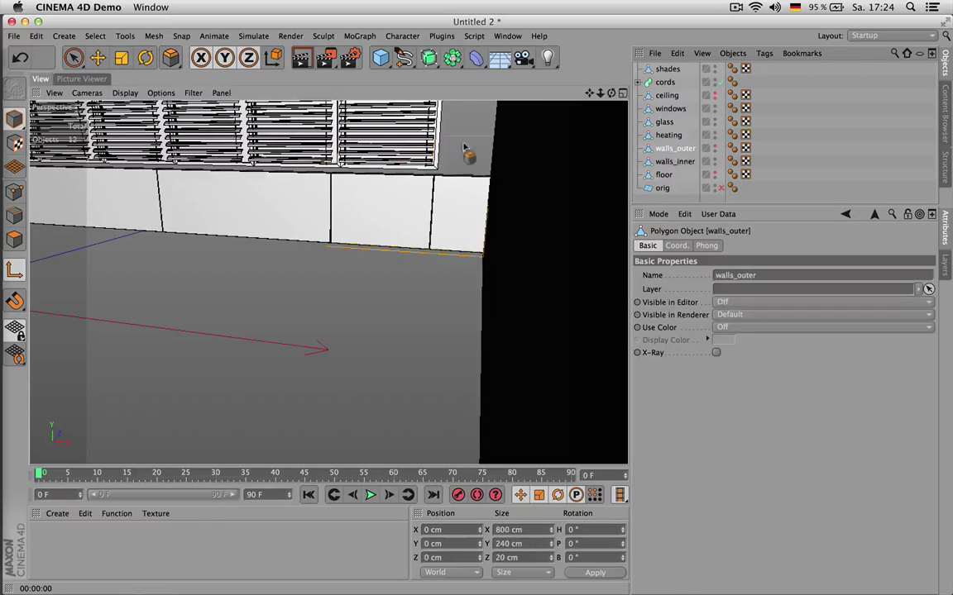
{"action": "left_click_drag", "start_coordinate": [590, 93], "coordinate": [731, 197]}
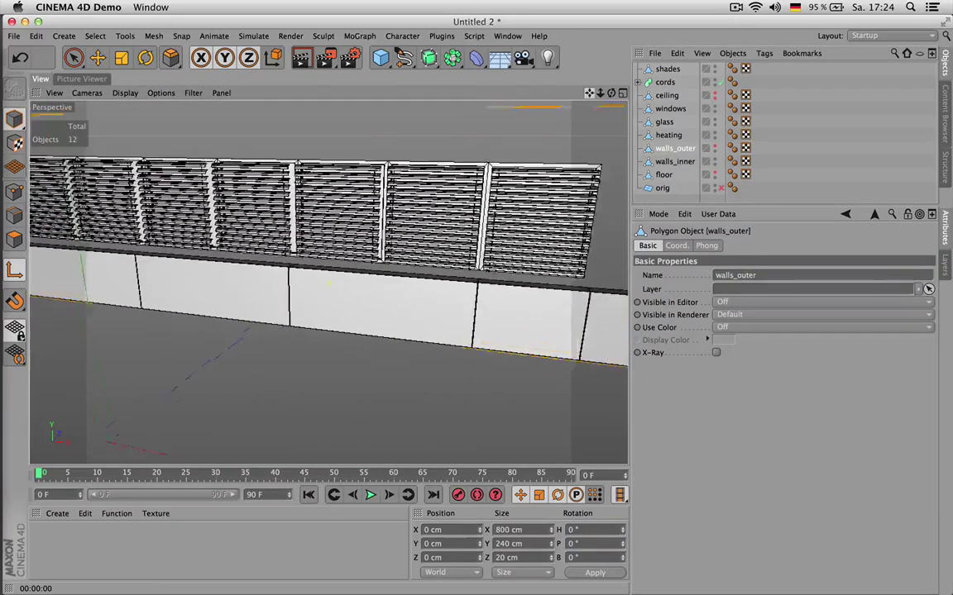
{"action": "left_click_drag", "start_coordinate": [329, 284], "coordinate": [347, 277], "text": "alt"}
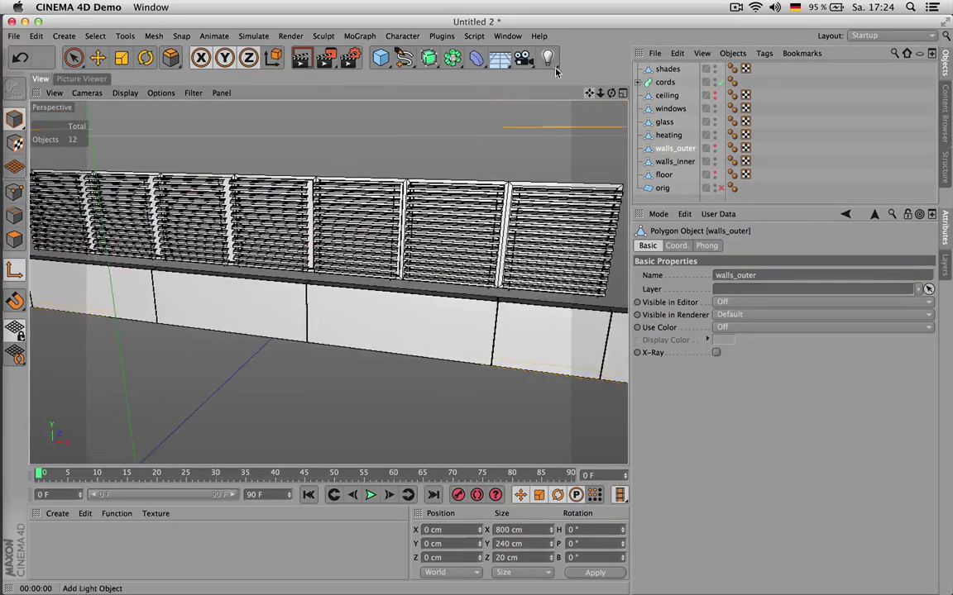
- Select the shades object and frame the entire row of blinds in the perspective view
{"action": "left_click", "coordinate": [666, 95]}
{"action": "left_click", "coordinate": [665, 82]}
{"action": "left_click", "coordinate": [666, 69]}
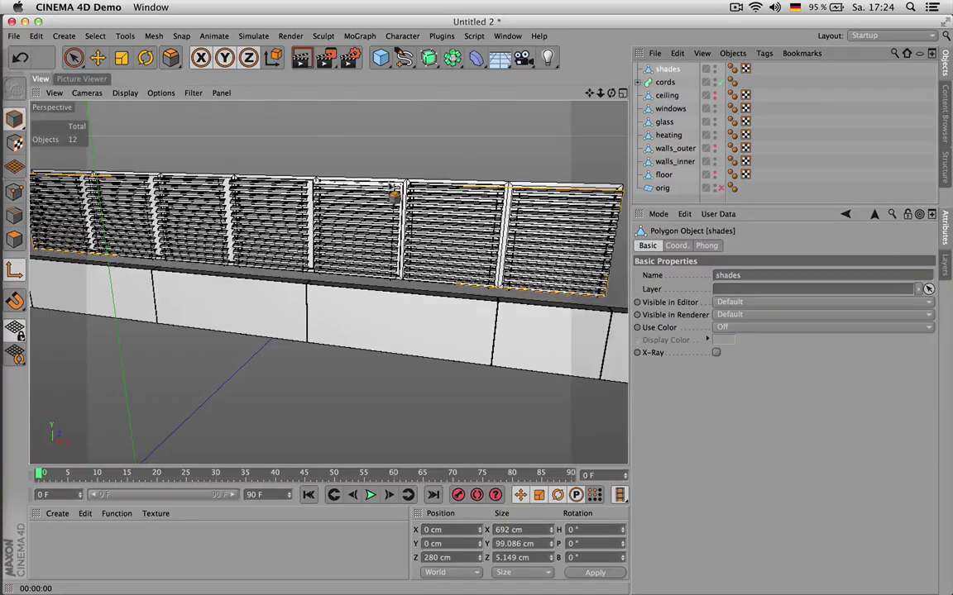
{"action": "key", "text": "o"}
{"action": "left_click_drag", "start_coordinate": [392, 191], "coordinate": [308, 225], "text": "alt"}
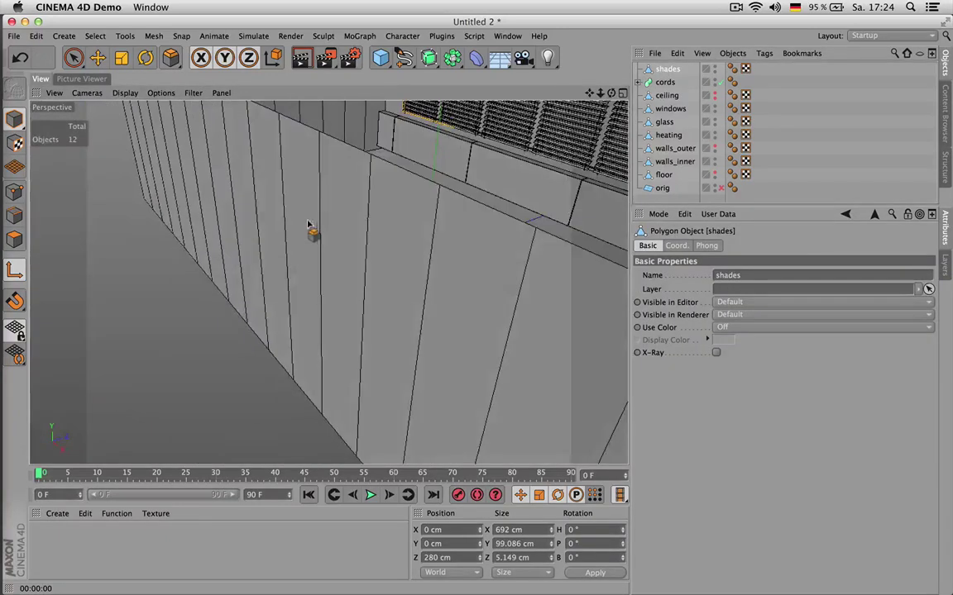
{"action": "key", "text": "o"}
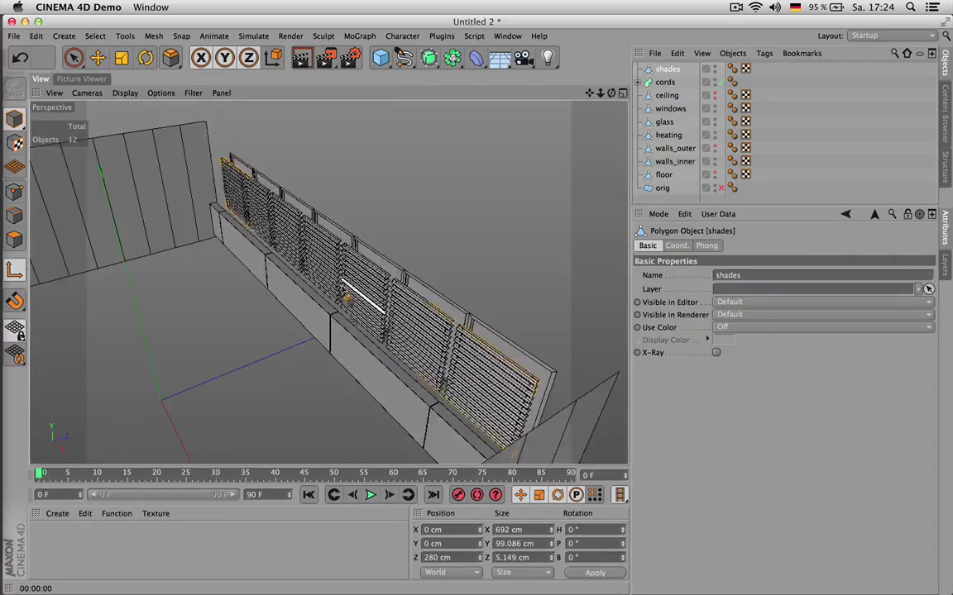
- Raise the axis of the shades object to the upper edge of the blinds, at Y 190 cm
{"action": "left_click", "coordinate": [15, 273]}
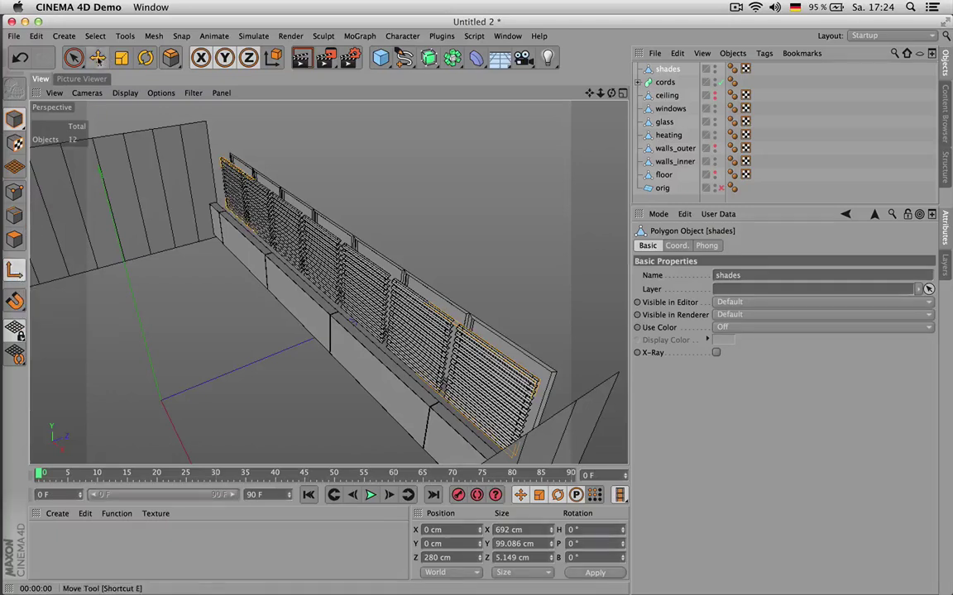
{"action": "left_click_drag", "start_coordinate": [336, 238], "coordinate": [451, 187], "text": "alt"}
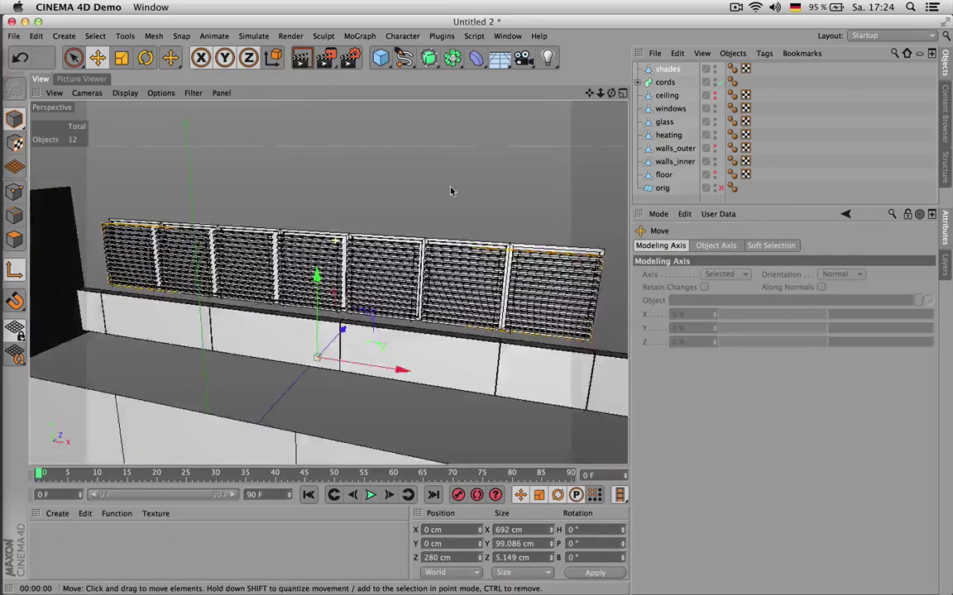
{"action": "scroll", "coordinate": [351, 259], "scroll_direction": "up", "scroll_amount": 3}
{"action": "left_click_drag", "start_coordinate": [362, 250], "coordinate": [424, 237], "text": "alt"}
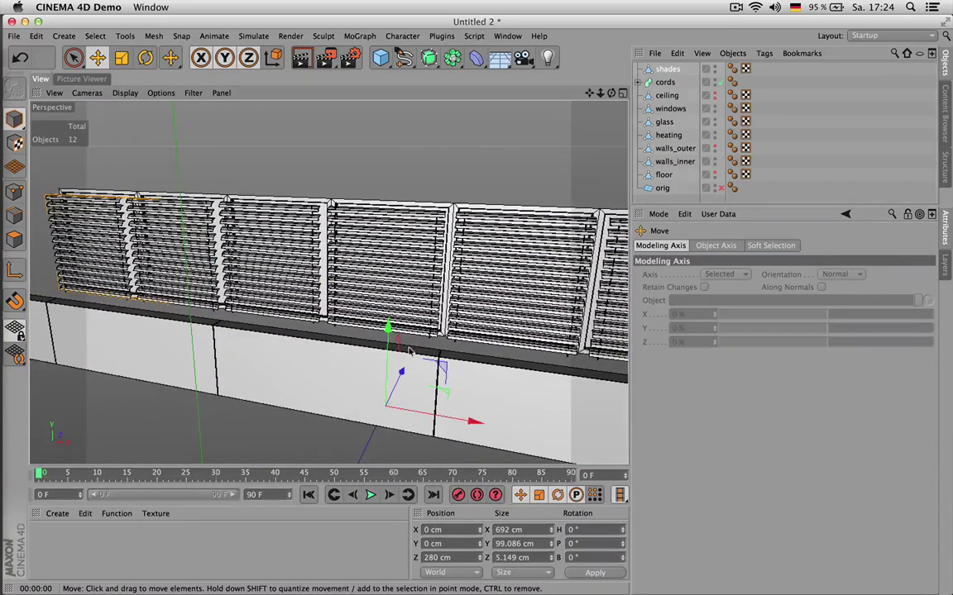
{"action": "left_click_drag", "start_coordinate": [388, 329], "coordinate": [395, 240]}
{"action": "key", "text": "ctrl+z"}
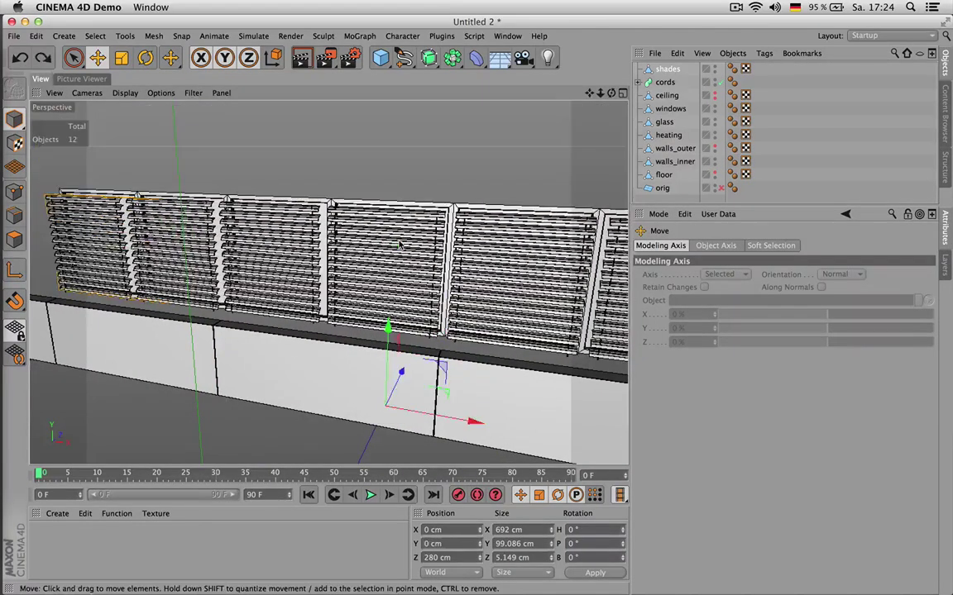
{"action": "left_click_drag", "start_coordinate": [388, 327], "coordinate": [351, 122]}
{"action": "left_click_drag", "start_coordinate": [410, 137], "coordinate": [412, 122]}
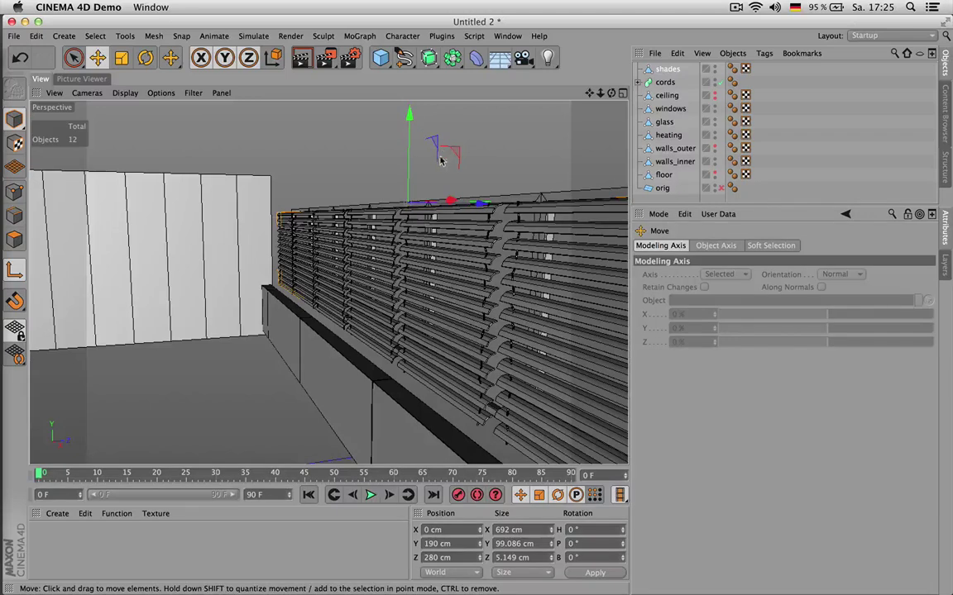
- End axis editing on the shades object and activate the Scale tool
{"action": "left_click", "coordinate": [121, 57]}
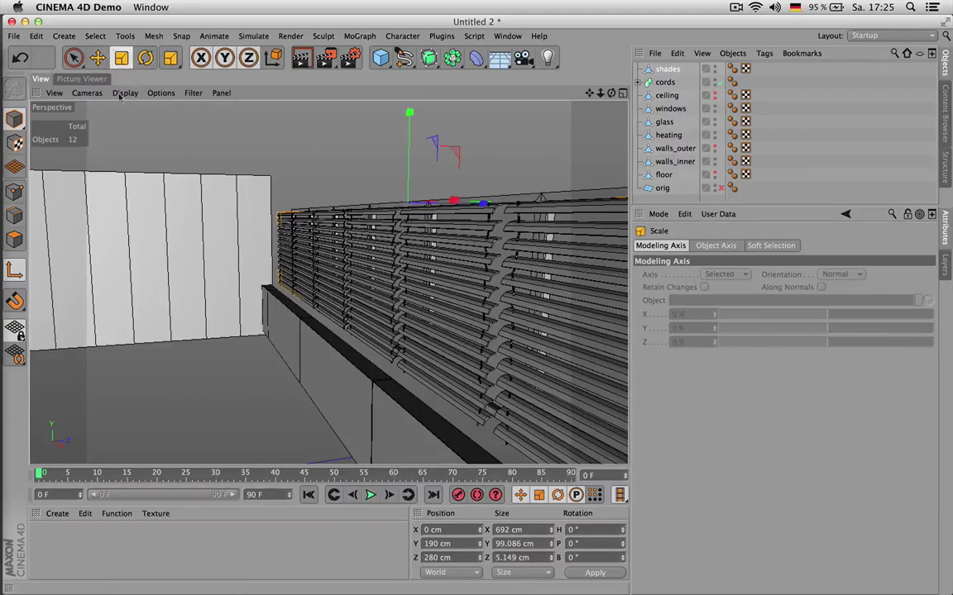
{"action": "left_click", "coordinate": [15, 270]}
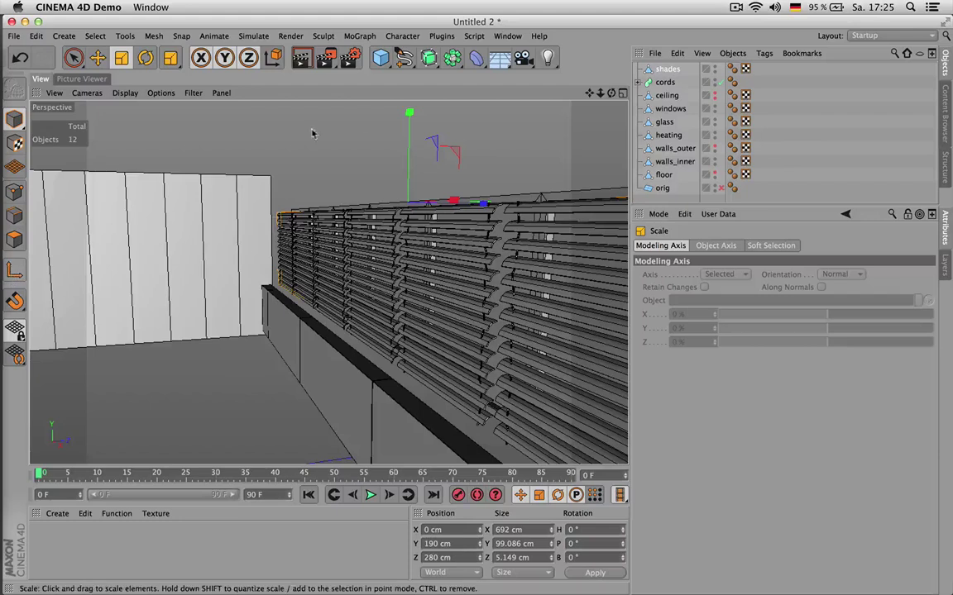
- Scale the blinds vertically from their upper edge to a height of about 19 cm
{"action": "left_click_drag", "start_coordinate": [409, 112], "coordinate": [424, 176]}
{"action": "mouse_move", "coordinate": [426, 189]}
{"action": "left_mouse_down"}
{"action": "mouse_move", "coordinate": [424, 181]}
{"action": "mouse_move", "coordinate": [430, 199]}
{"action": "mouse_move", "coordinate": [428, 189]}
{"action": "left_mouse_up"}
{"action": "scroll", "coordinate": [442, 236], "scroll_direction": "down", "scroll_amount": 3}
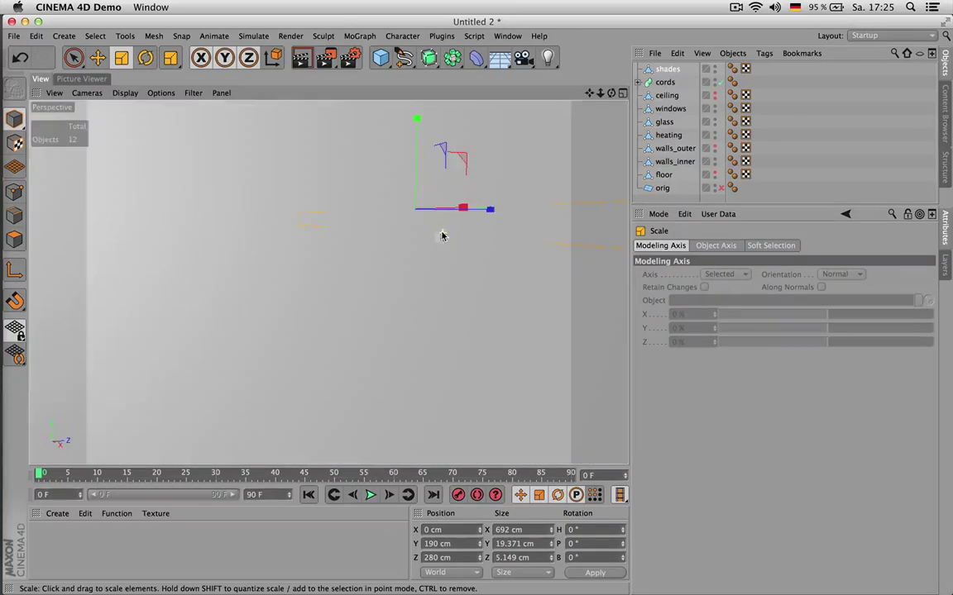
{"action": "scroll", "coordinate": [419, 244], "scroll_direction": "down", "scroll_amount": 3}
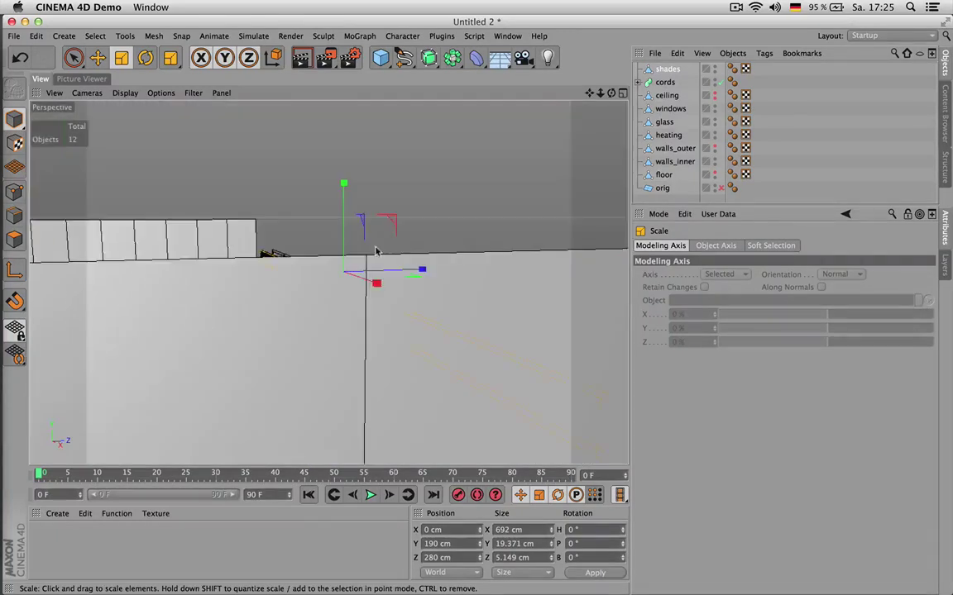
{"action": "left_click_drag", "start_coordinate": [287, 225], "coordinate": [345, 251], "text": "alt"}
{"action": "scroll", "coordinate": [342, 247], "scroll_direction": "up", "scroll_amount": 3}
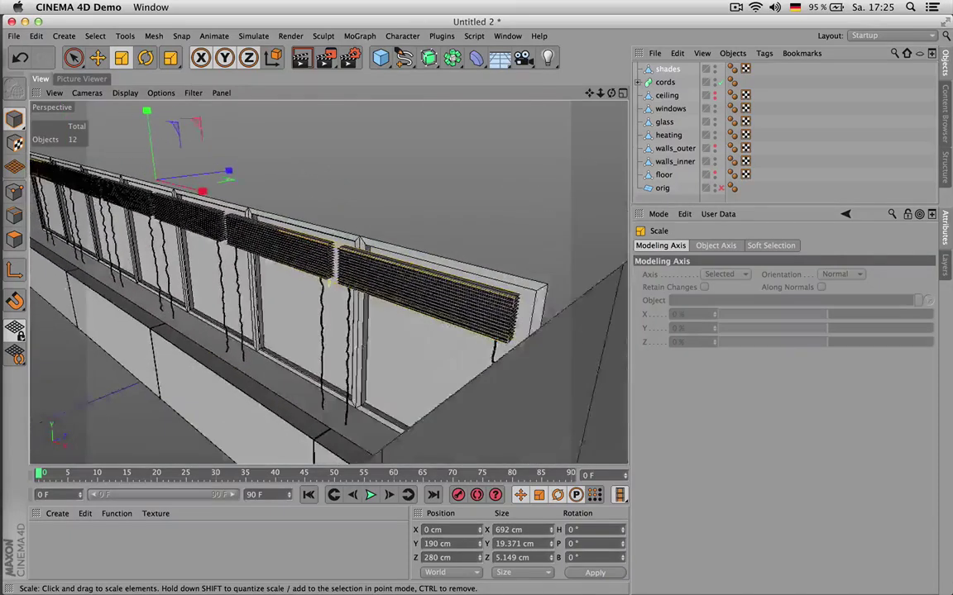
- Show the walls_outer object in the editor and render the view of the window row to check the blinds
{"action": "left_click", "coordinate": [714, 148]}
{"action": "left_click_drag", "start_coordinate": [298, 213], "coordinate": [496, 125], "text": "alt"}
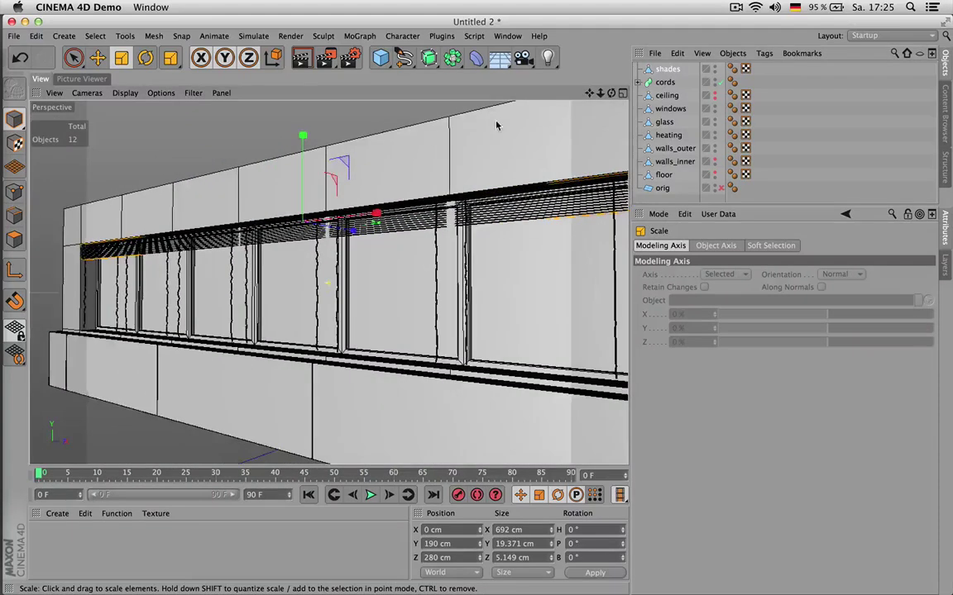
{"action": "key", "text": "super+r"}
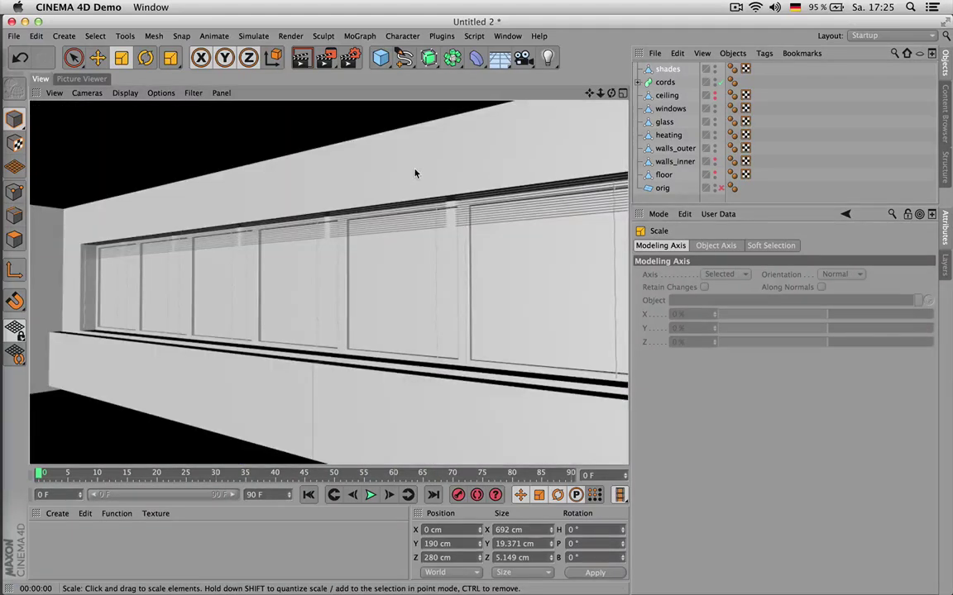
- Undo the visibility change and the last scaling, and scale the blinds vertically to a height of about 33 cm
{"action": "key", "text": "super+z"}
{"action": "key", "text": "super+z"}
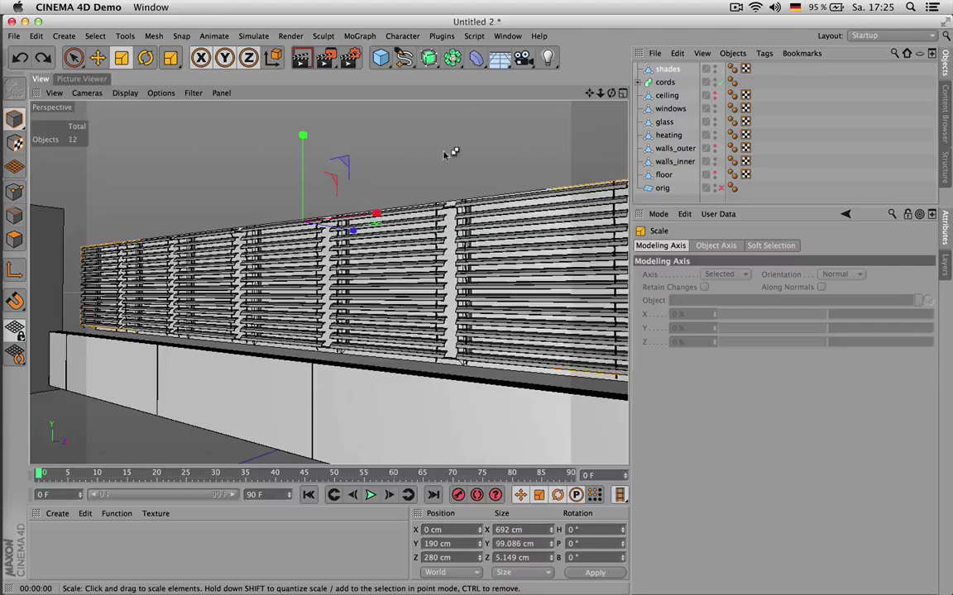
{"action": "left_click_drag", "start_coordinate": [303, 137], "coordinate": [336, 196]}
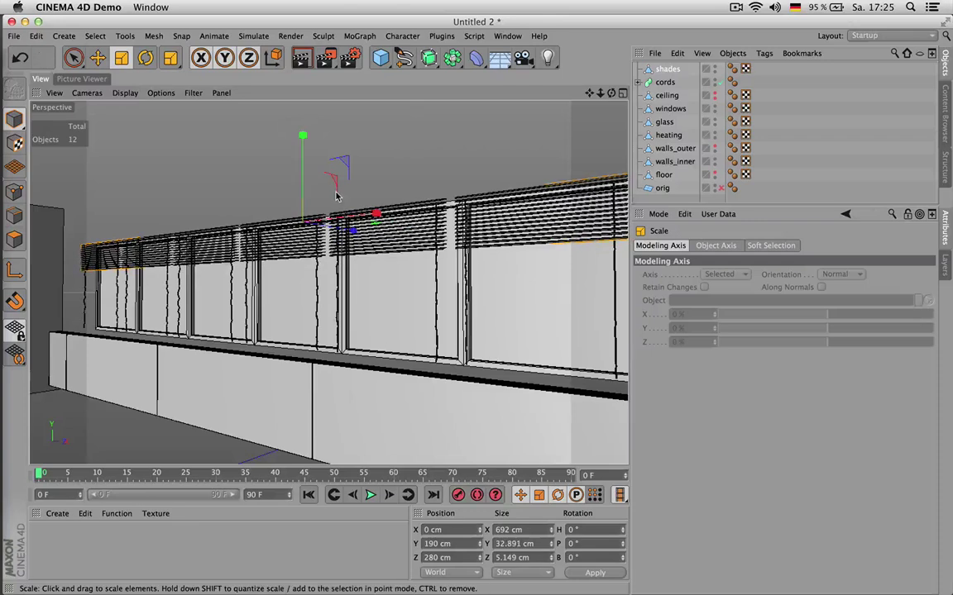
- Make the floor and walls_inner objects visible in the editor
{"action": "double_click", "coordinate": [716, 161]}
{"action": "scroll", "coordinate": [520, 190], "scroll_direction": "down", "scroll_amount": 5}
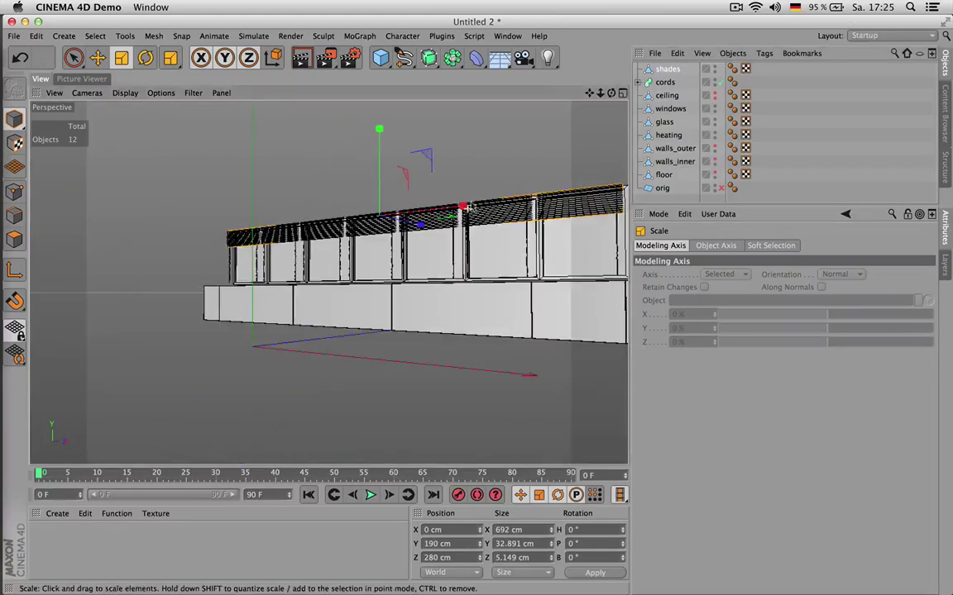
{"action": "left_click_drag", "start_coordinate": [607, 97], "coordinate": [579, 101]}
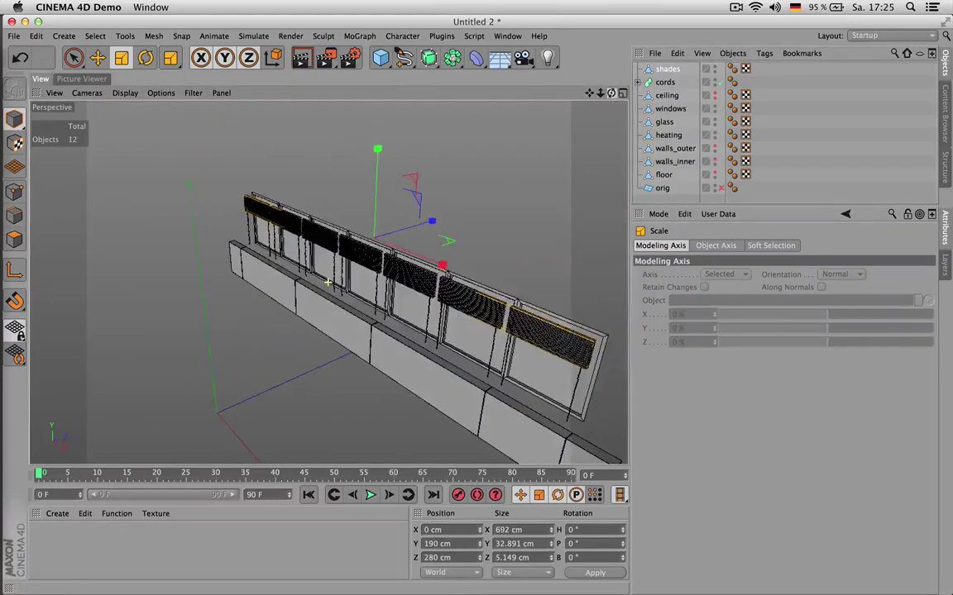
{"action": "left_click", "coordinate": [715, 174]}
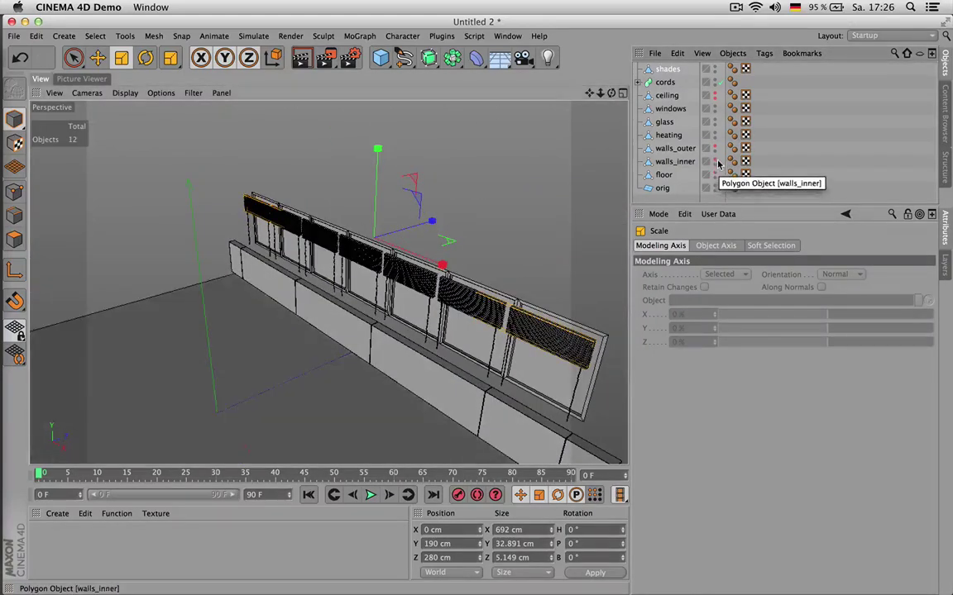
{"action": "left_click", "coordinate": [715, 162]}
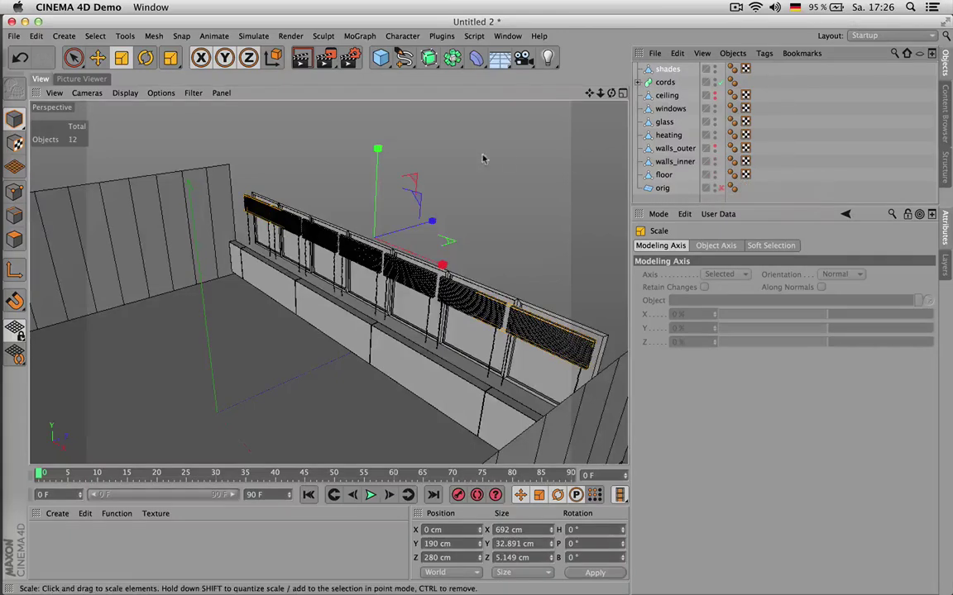
- Select the walls_inner object and live-select four adjacent polygons on the short wall beside the windows
{"action": "scroll", "coordinate": [488, 154], "scroll_direction": "down", "scroll_amount": 3}
{"action": "mouse_move", "coordinate": [611, 94]}
{"action": "left_mouse_down"}
{"action": "mouse_move", "coordinate": [571, 97]}
{"action": "mouse_move", "coordinate": [613, 97]}
{"action": "left_mouse_up"}
{"action": "scroll", "coordinate": [318, 238], "scroll_direction": "up", "scroll_amount": 3}
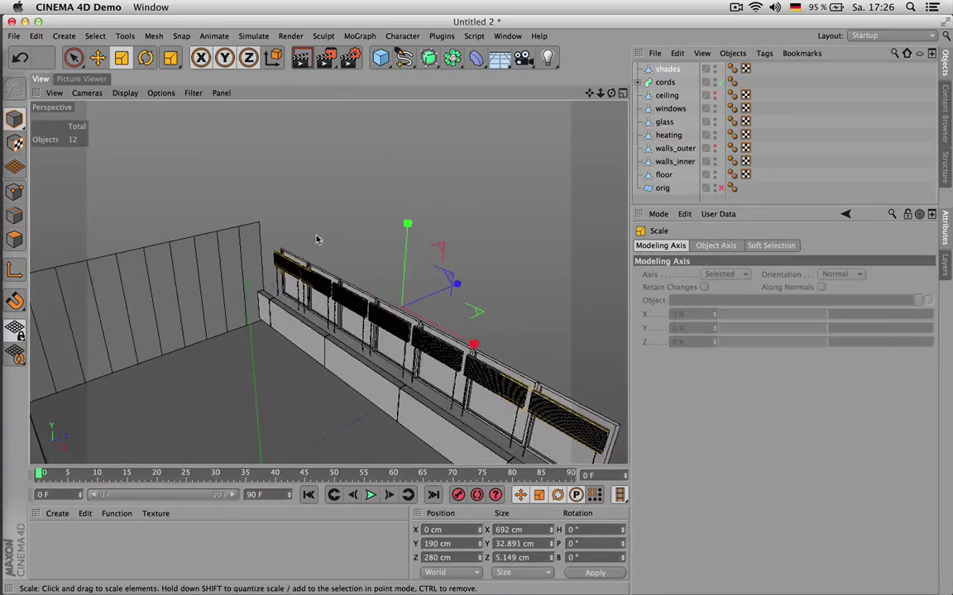
{"action": "left_click_drag", "start_coordinate": [609, 100], "coordinate": [533, 88]}
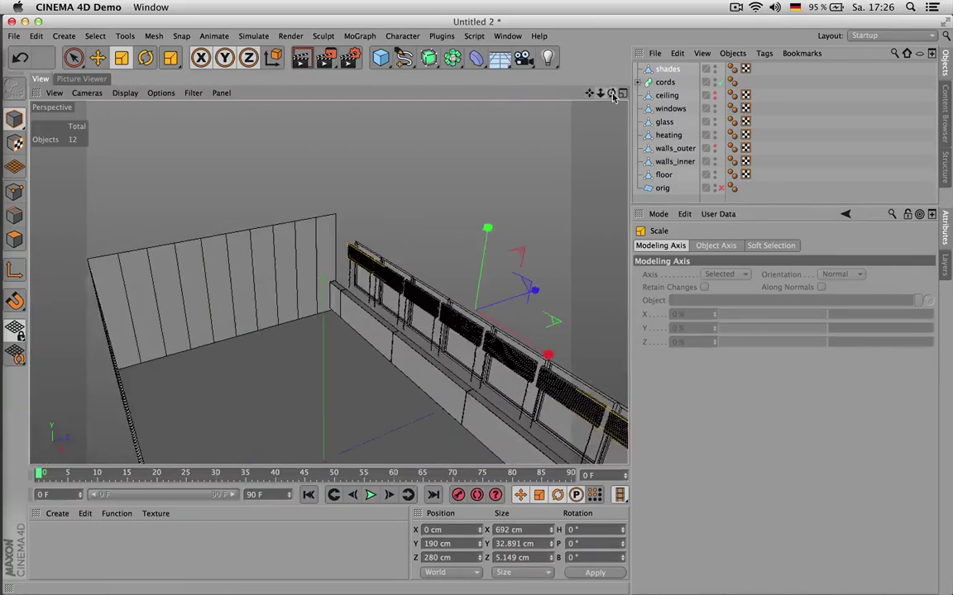
{"action": "left_click_drag", "start_coordinate": [612, 95], "coordinate": [589, 98]}
{"action": "left_click", "coordinate": [671, 163]}
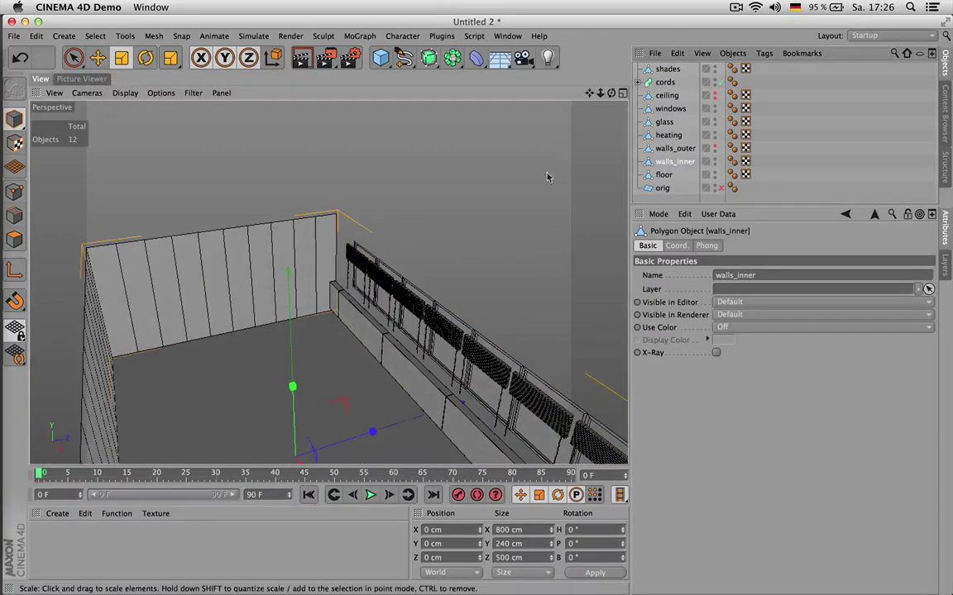
{"action": "key", "text": "Return"}
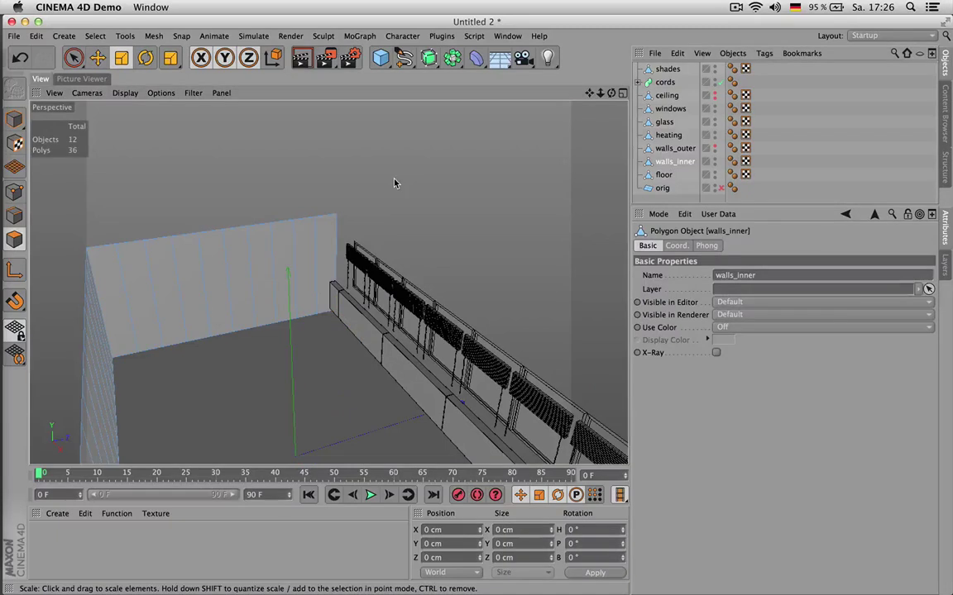
{"action": "key", "text": "9"}
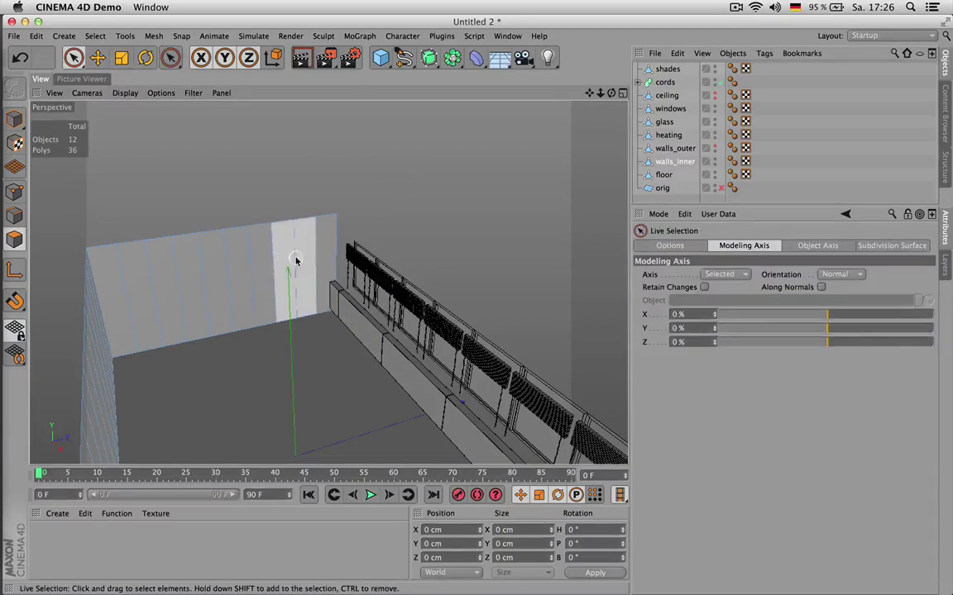
{"action": "left_click_drag", "start_coordinate": [297, 261], "coordinate": [252, 267]}
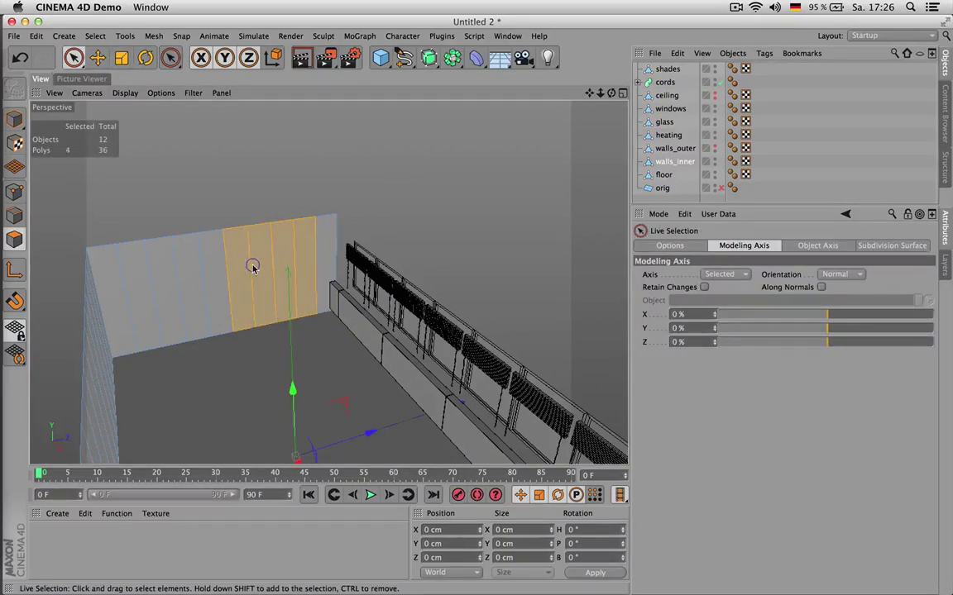
{"action": "left_click_drag", "start_coordinate": [283, 254], "coordinate": [231, 260]}
- Extrude the four selected wall polygons outward with an offset of -30 cm and without caps
{"action": "key", "text": "d"}
{"action": "left_click_drag", "start_coordinate": [360, 223], "coordinate": [344, 223]}
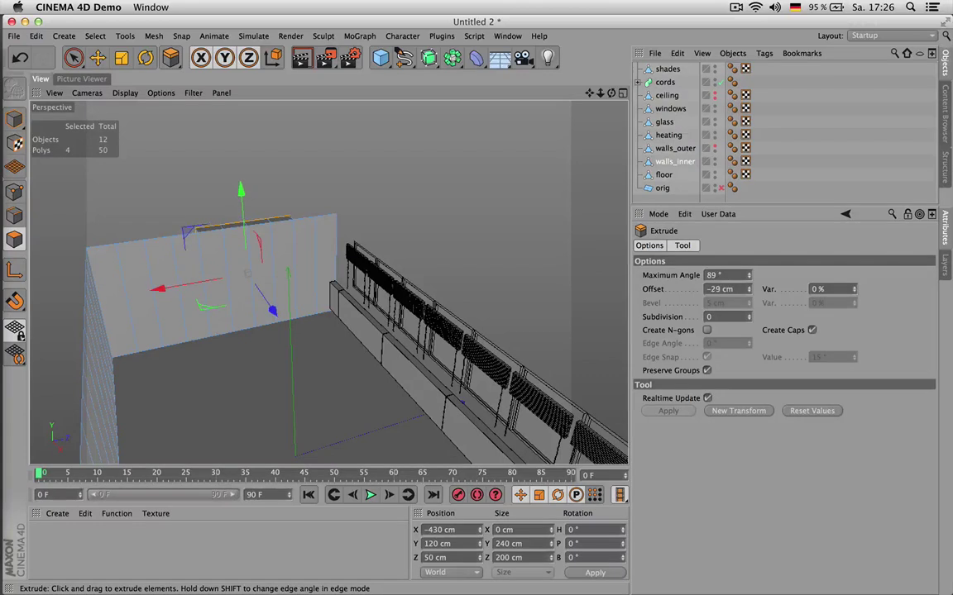
{"action": "left_click", "coordinate": [812, 333]}
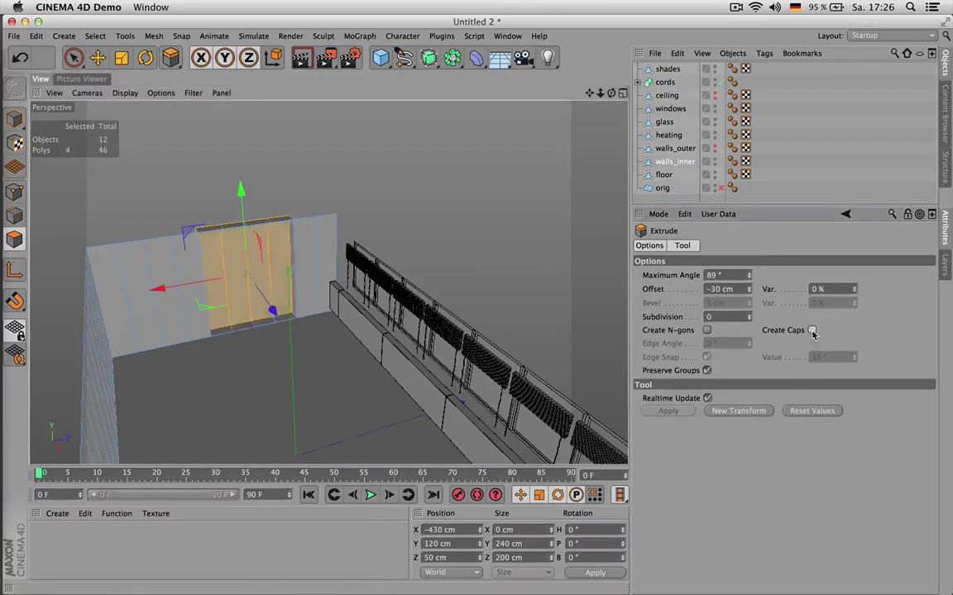
{"action": "scroll", "coordinate": [243, 310], "scroll_direction": "up", "scroll_amount": 7}
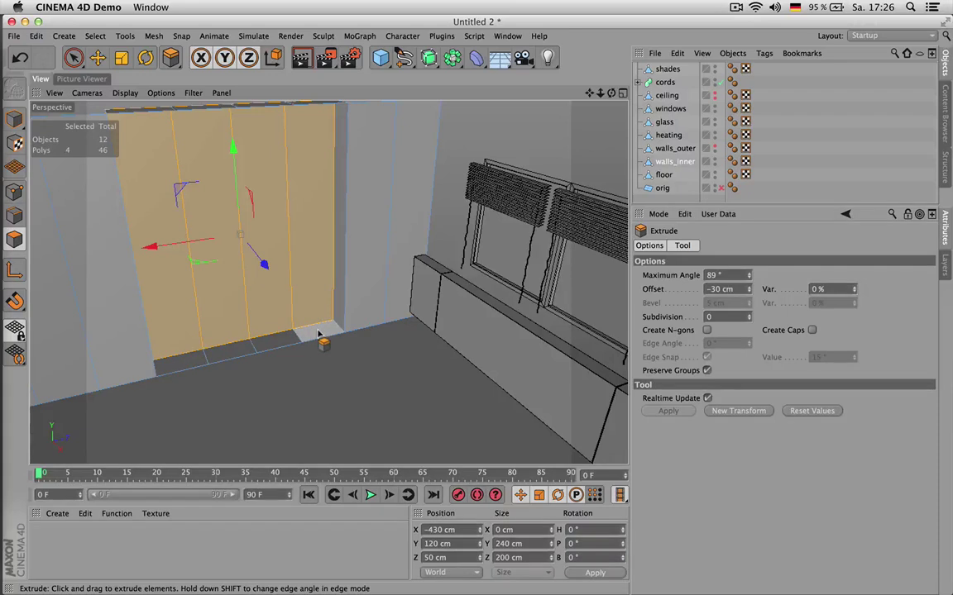
{"action": "left_click_drag", "start_coordinate": [312, 330], "coordinate": [324, 145], "text": "alt"}
{"action": "scroll", "coordinate": [326, 146], "scroll_direction": "up", "scroll_amount": 3}
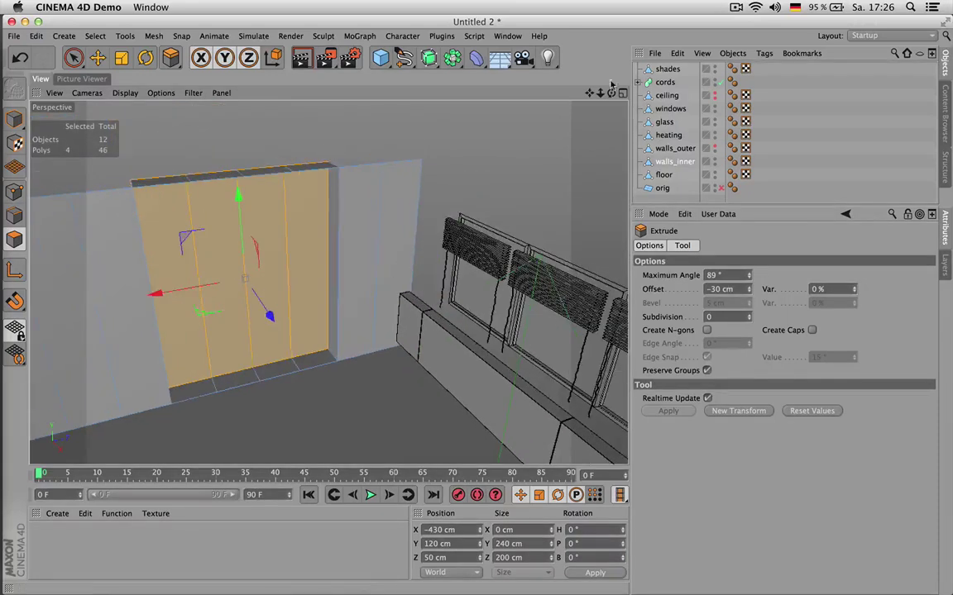
{"action": "left_click_drag", "start_coordinate": [612, 92], "coordinate": [630, 51]}
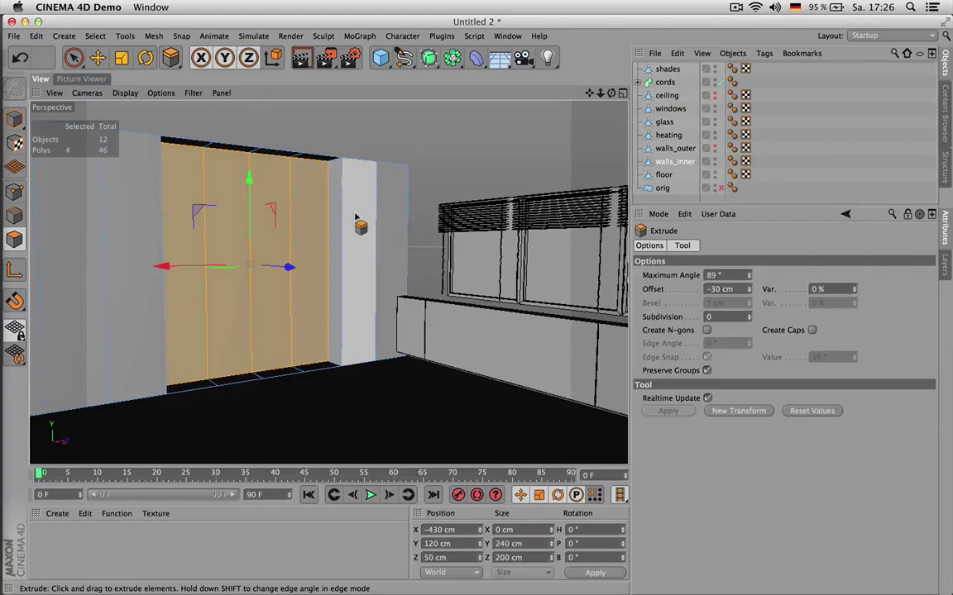
- Undo the extrusion and apply Edge Cut to all vertical edges of walls_inner with offset 50% and subdivision 1
{"action": "key", "text": "ctrl+z"}
{"action": "key", "text": "Return"}
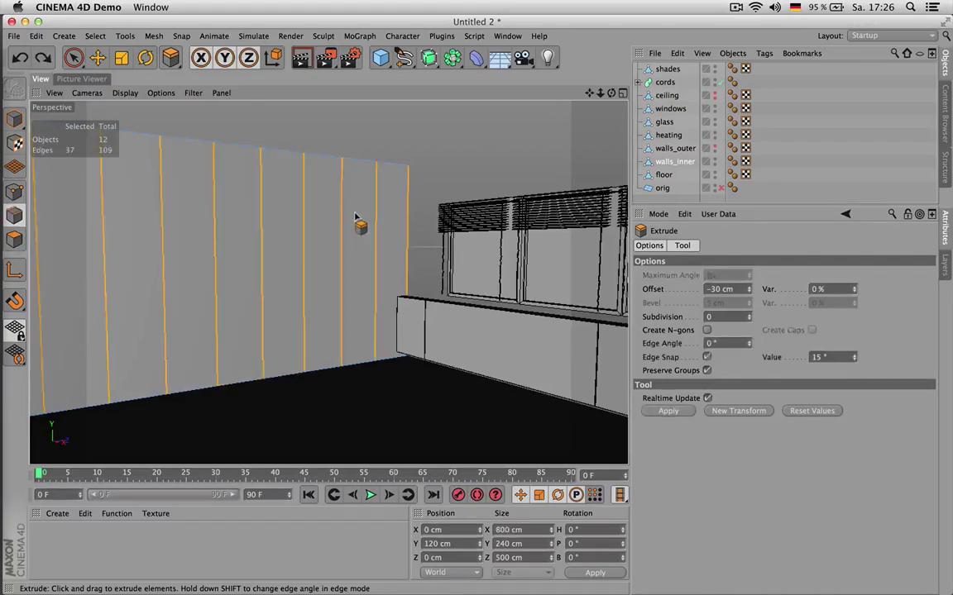
{"action": "key", "text": "u"}
{"action": "key", "text": "b"}
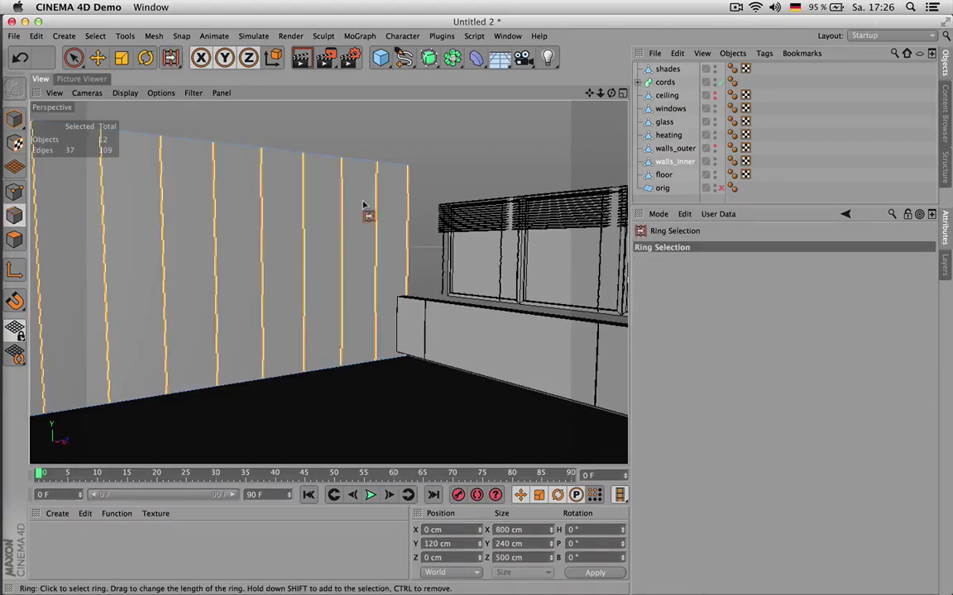
{"action": "key", "text": "k"}
{"action": "key", "text": "f"}
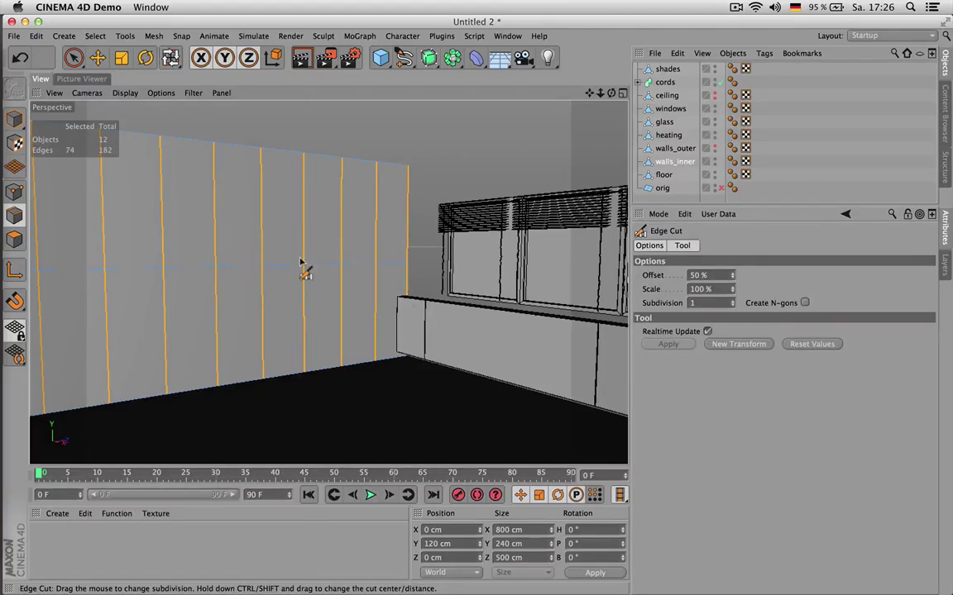
- Loop-select the new horizontal edge around walls_inner with Stop at Boundary Edges enabled, and activate the Move tool
{"action": "key", "text": "u"}
{"action": "key", "text": "l"}
{"action": "left_click", "coordinate": [732, 262]}
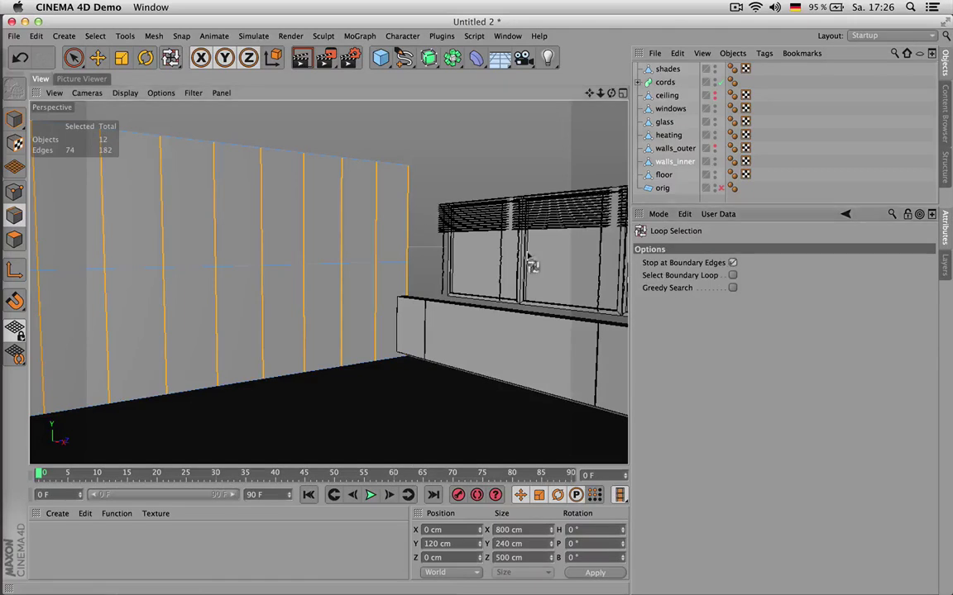
{"action": "left_click", "coordinate": [319, 264]}
{"action": "key", "text": "e"}
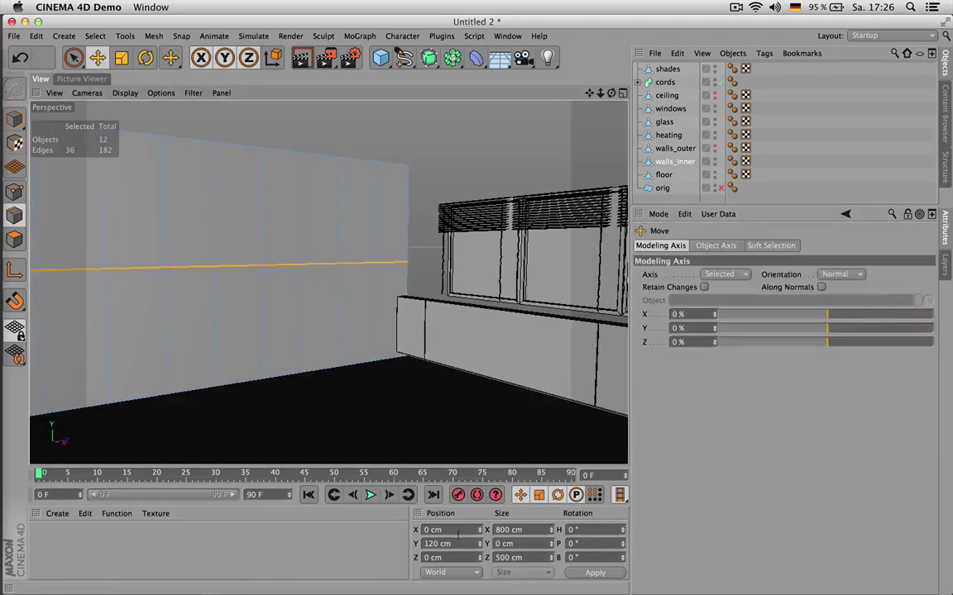
- Set the selected edge loop's Y position to 200 cm
{"action": "left_click", "coordinate": [455, 544]}
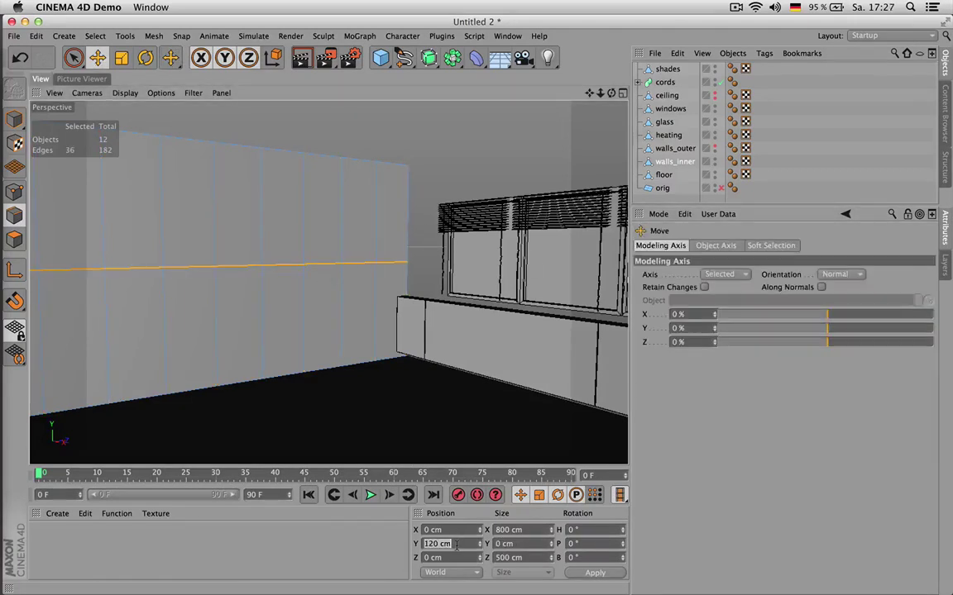
{"action": "type", "text": "200"}
{"action": "key", "text": "Return"}
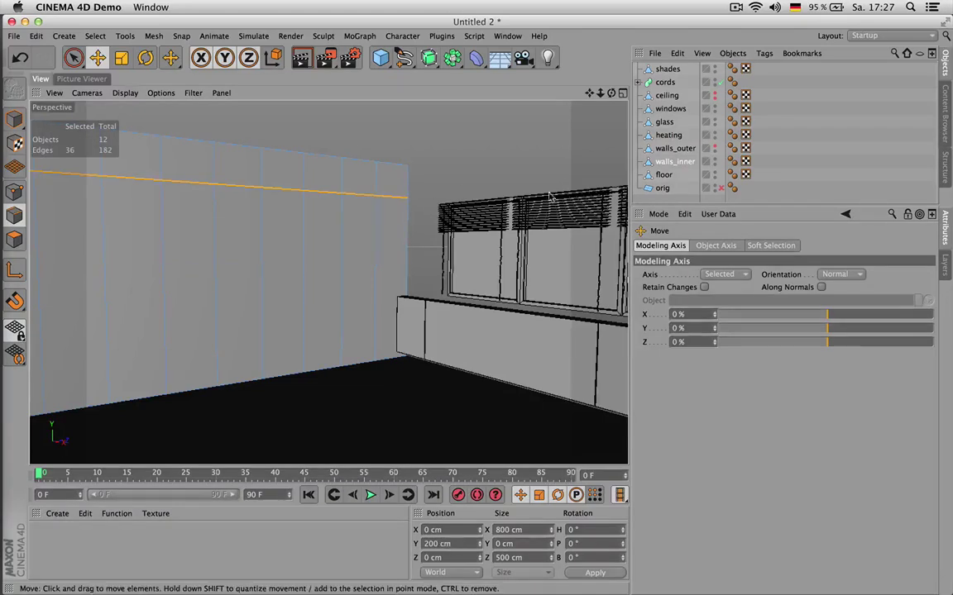
- Set the selected edge loop's Y position to 190 cm and make the walls_outer and ceiling objects visible in the editor
{"action": "left_click", "coordinate": [715, 148]}
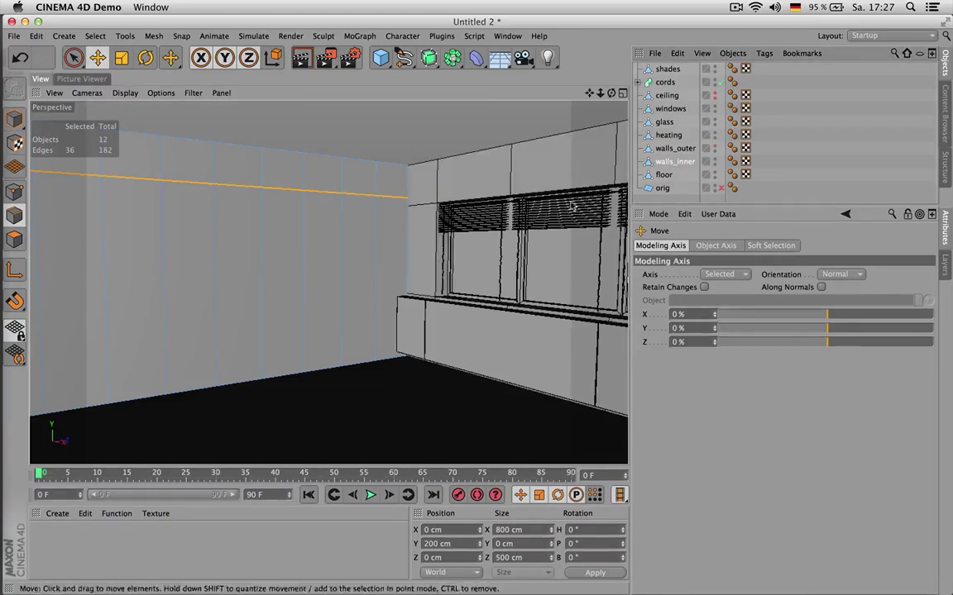
{"action": "double_click", "coordinate": [456, 544]}
{"action": "type", "text": "190"}
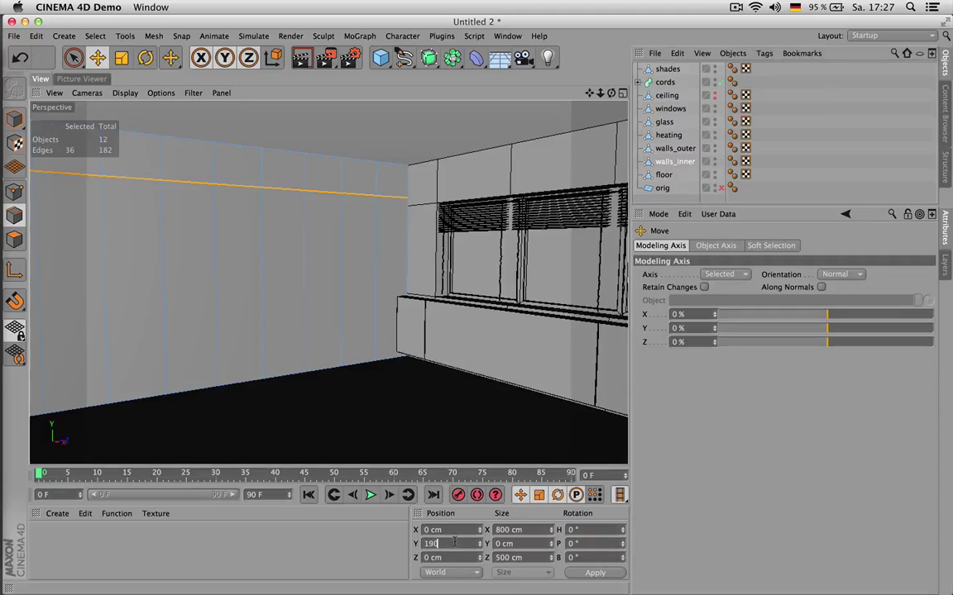
{"action": "key", "text": "Return"}
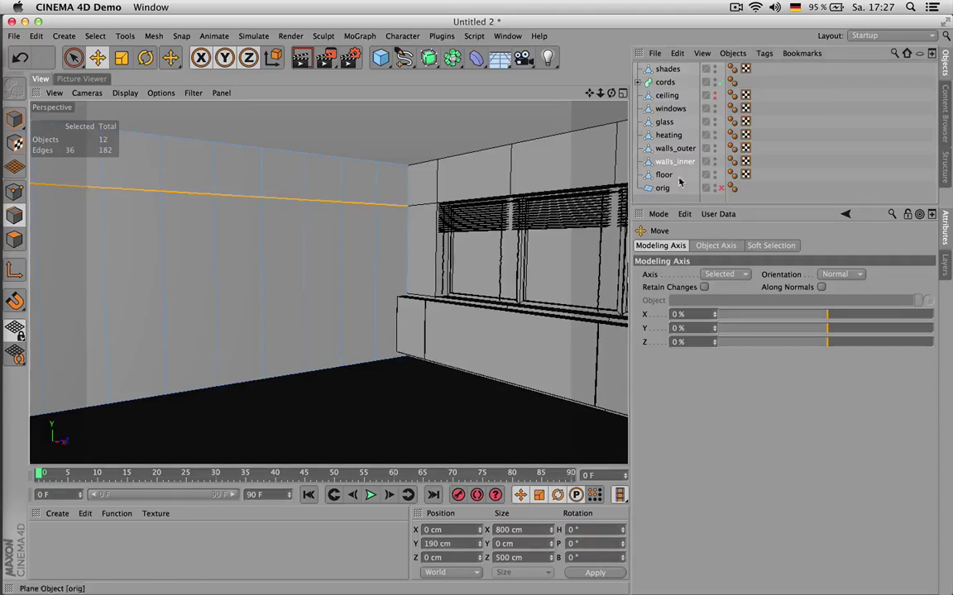
{"action": "left_click", "coordinate": [715, 95]}
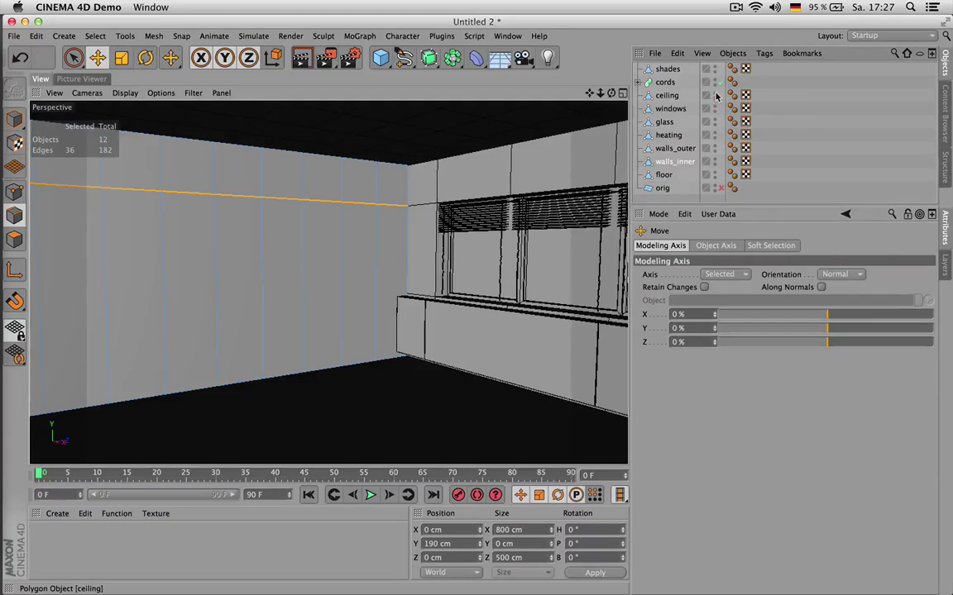
- Hide the ceiling in the editor and select the four adjacent lower polygons of walls_inner beside the window wall, below the 190 cm edge
{"action": "left_click", "coordinate": [715, 96]}
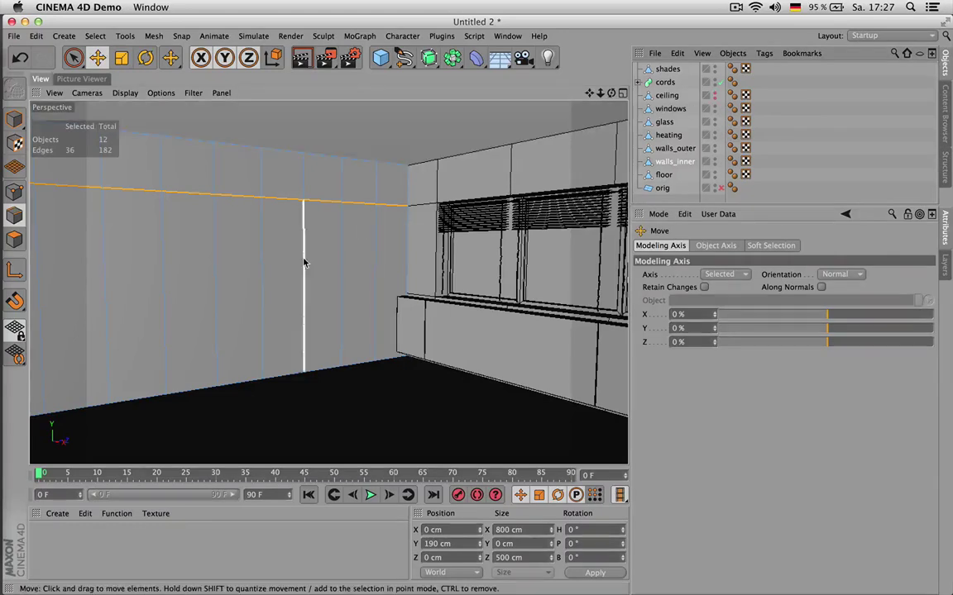
{"action": "key", "text": "Return"}
{"action": "key", "text": "space"}
{"action": "left_click", "coordinate": [312, 318]}
{"action": "left_click_drag", "start_coordinate": [306, 319], "coordinate": [211, 325]}
- Extrude the four selected wall polygons with an offset of -30 cm to form a recess
{"action": "key", "text": "d"}
{"action": "left_click_drag", "start_coordinate": [363, 388], "coordinate": [341, 387]}
{"action": "double_click", "coordinate": [711, 289]}
{"action": "type", "text": "-30"}
{"action": "key", "text": "Return"}
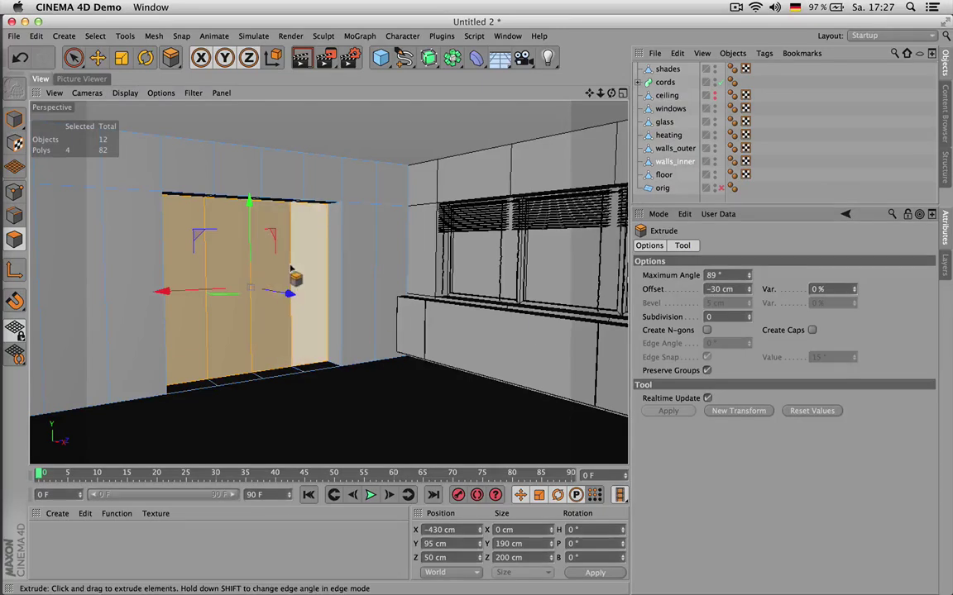
- Split the recess's four back polygons into a separate object and select the new object
{"action": "key", "text": "u"}
{"action": "key", "text": "p"}
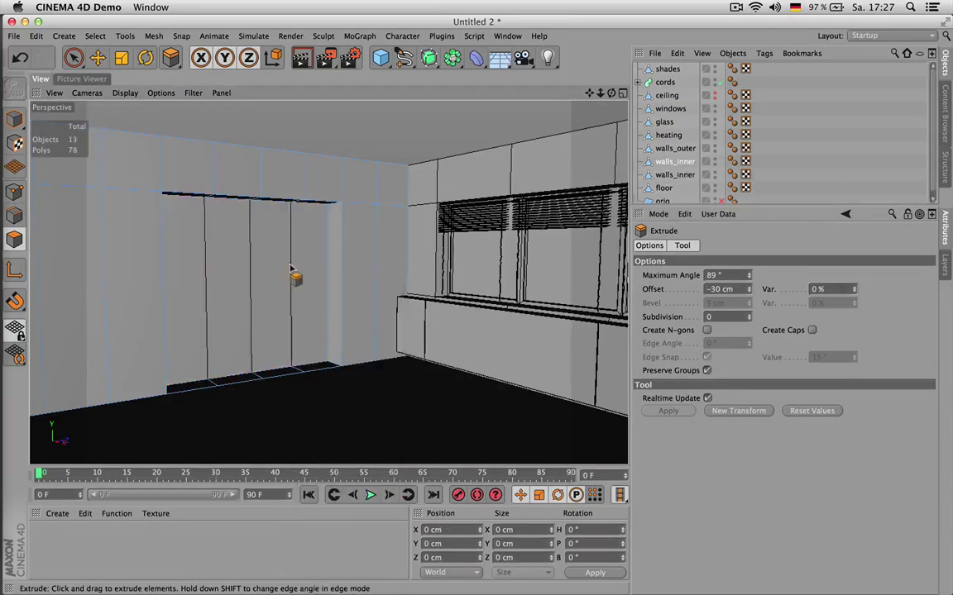
{"action": "left_click", "coordinate": [680, 174]}
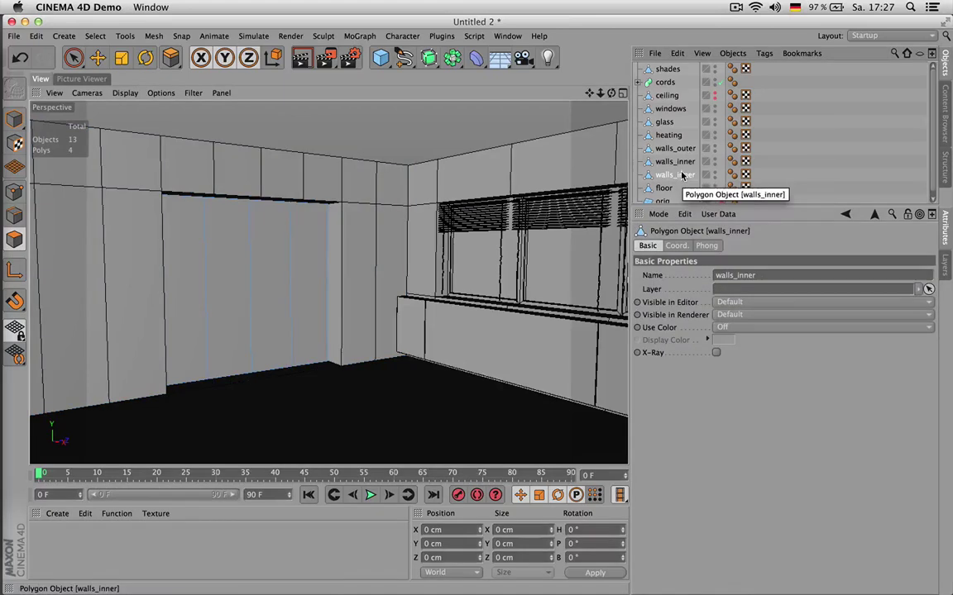
- Ring-select the vertical edges of the split-off recess panel and apply Edge Cut with offset 50% and subdivision 1
{"action": "key", "text": "space"}
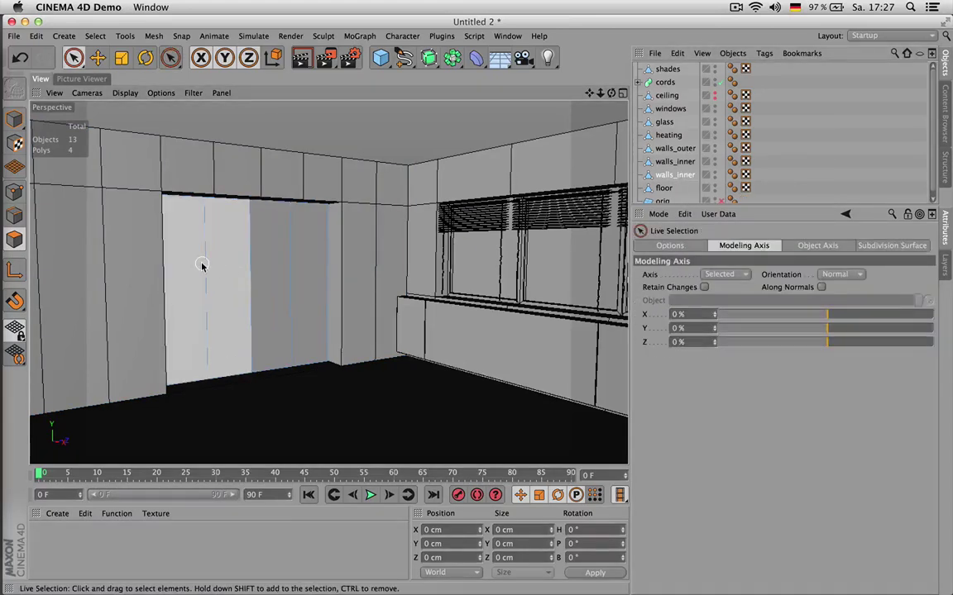
{"action": "key", "text": "Return"}
{"action": "key", "text": "Return"}
{"action": "key", "text": "u"}
{"action": "key", "text": "b"}
{"action": "left_click", "coordinate": [249, 275]}
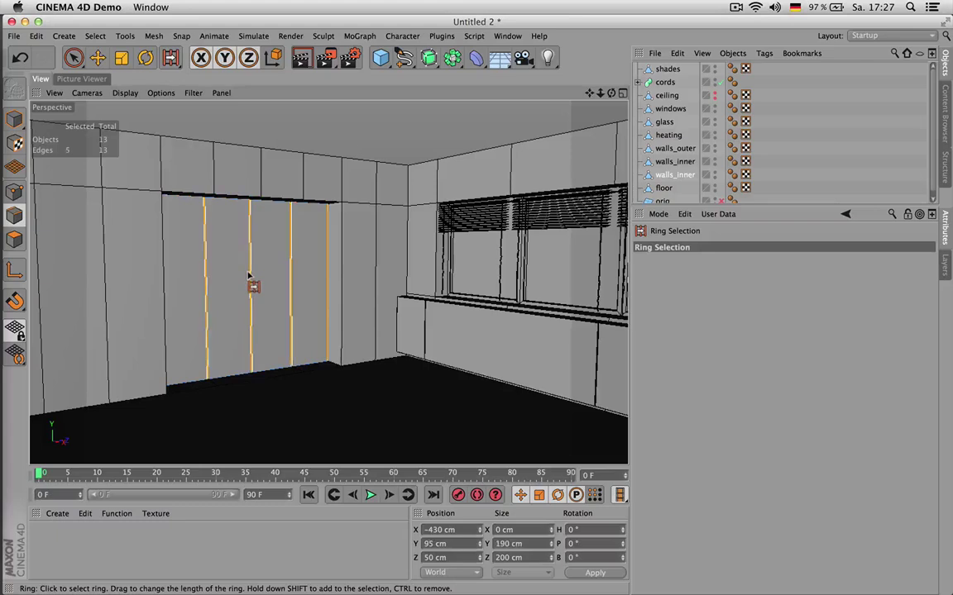
{"action": "key", "text": "m"}
{"action": "key", "text": "f"}
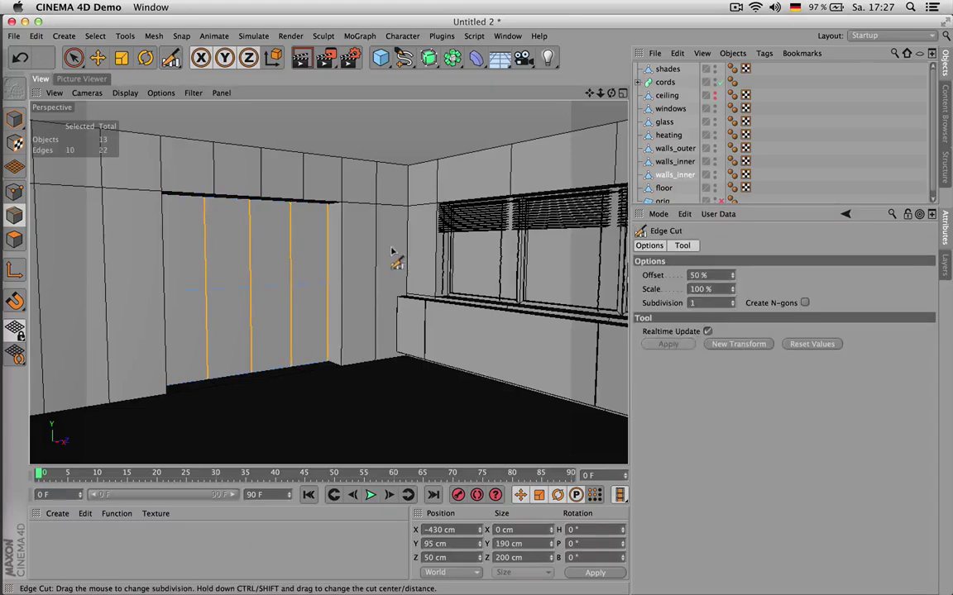
- Path-select the panel's new horizontal edge across its full width and set its Y position to 180 cm
{"action": "key", "text": "u"}
{"action": "key", "text": "m"}
{"action": "left_click_drag", "start_coordinate": [161, 291], "coordinate": [329, 294]}
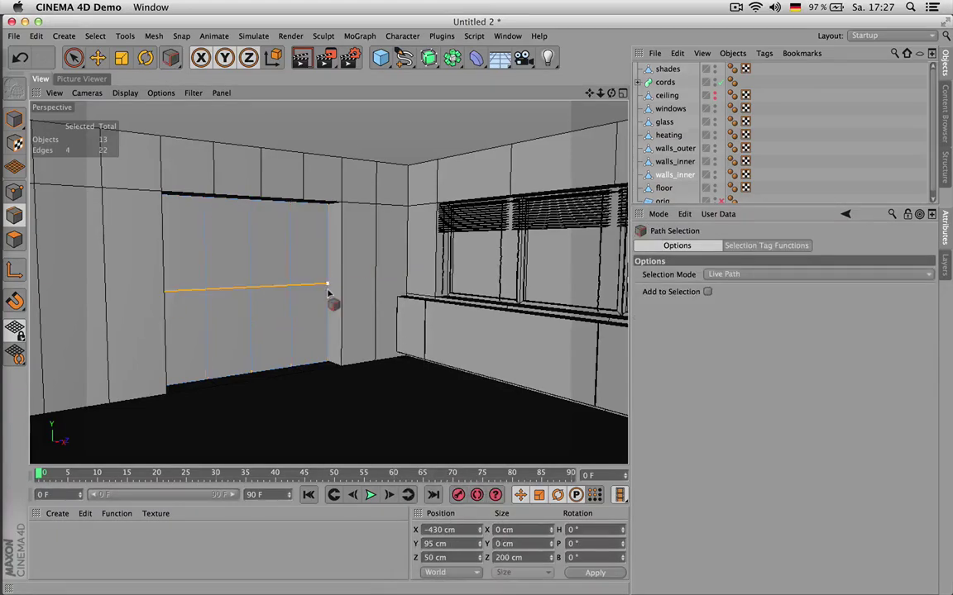
{"action": "left_click", "coordinate": [458, 544]}
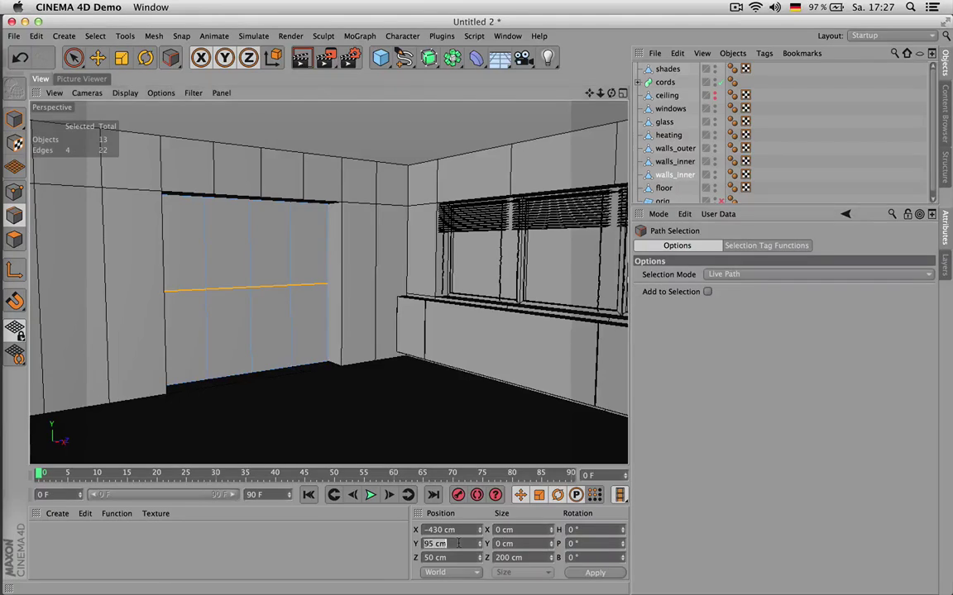
{"action": "type", "text": "190"}
{"action": "key", "text": "Return"}
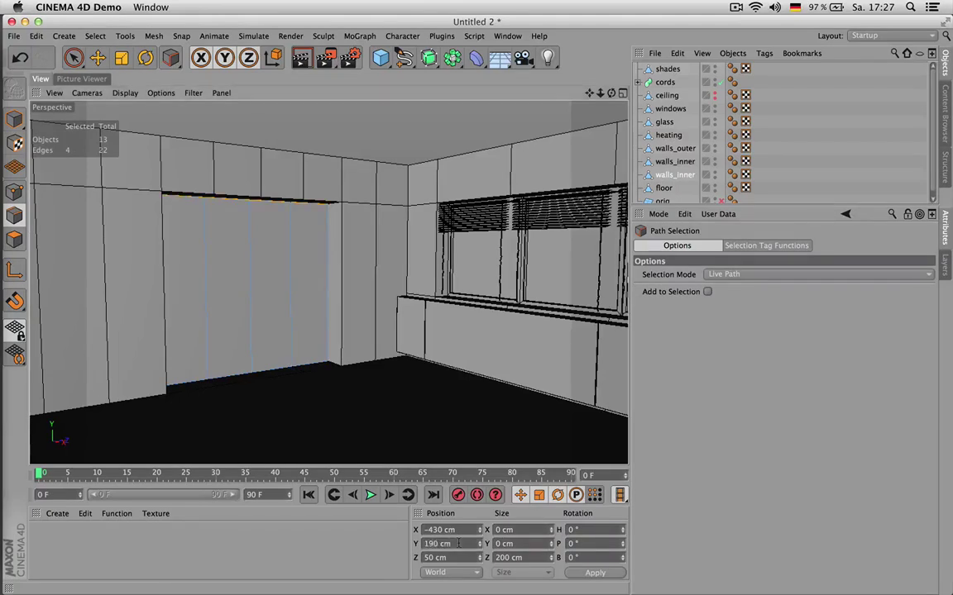
{"action": "type", "text": "180"}
{"action": "key", "text": "Return"}
- Switch to polygon mode and select the two tall panel polygons farthest from the window wall
{"action": "key", "text": "Return"}
{"action": "key", "text": "space"}
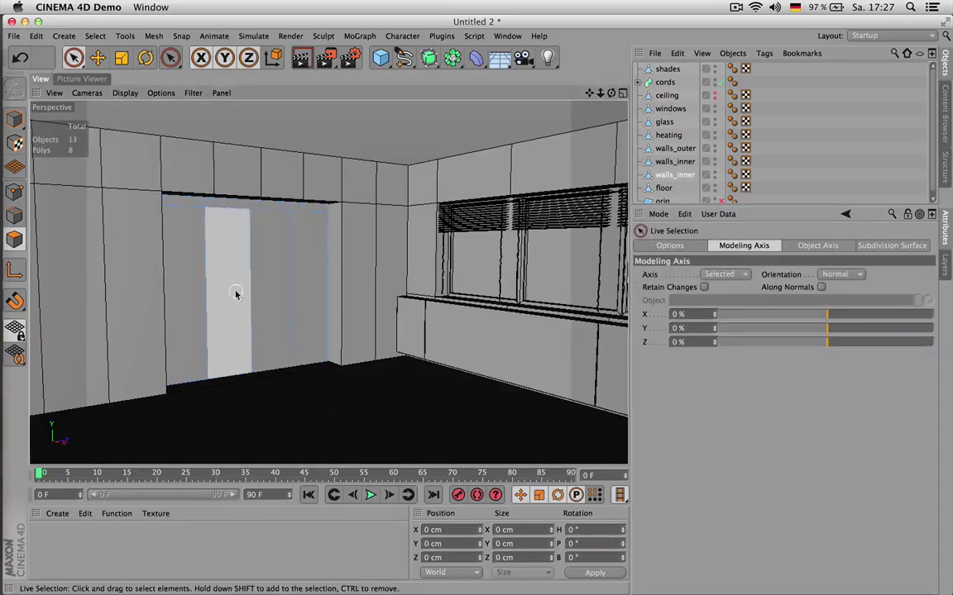
{"action": "left_click", "coordinate": [211, 289]}
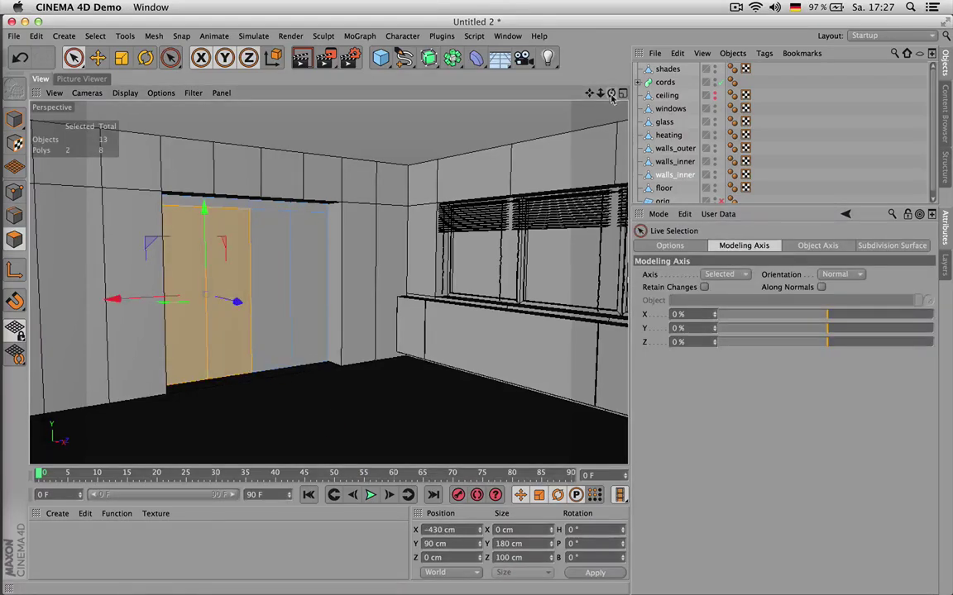
- Extrude Inner the two selected door polygons with Preserve Groups enabled and an offset of 5 cm
{"action": "left_click_drag", "start_coordinate": [612, 93], "coordinate": [582, 94]}
{"action": "left_click_drag", "start_coordinate": [328, 283], "coordinate": [329, 283], "text": "alt"}
{"action": "left_click_drag", "start_coordinate": [590, 94], "coordinate": [647, 93]}
{"action": "scroll", "coordinate": [384, 232], "scroll_direction": "up", "scroll_amount": 3}
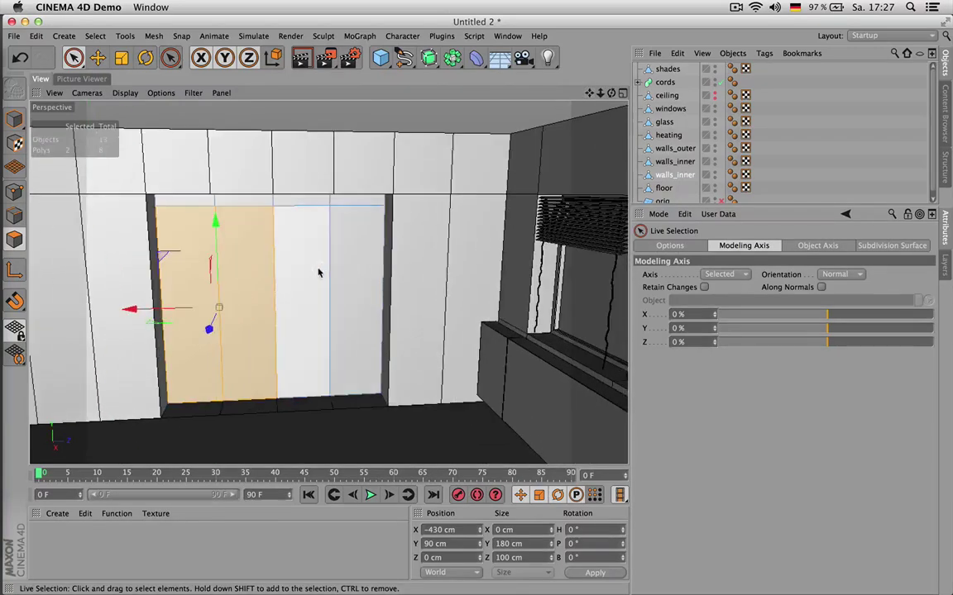
{"action": "left_click_drag", "start_coordinate": [612, 93], "coordinate": [641, 86]}
{"action": "scroll", "coordinate": [331, 239], "scroll_direction": "up", "scroll_amount": 3}
{"action": "left_click_drag", "start_coordinate": [616, 140], "coordinate": [461, 209]}
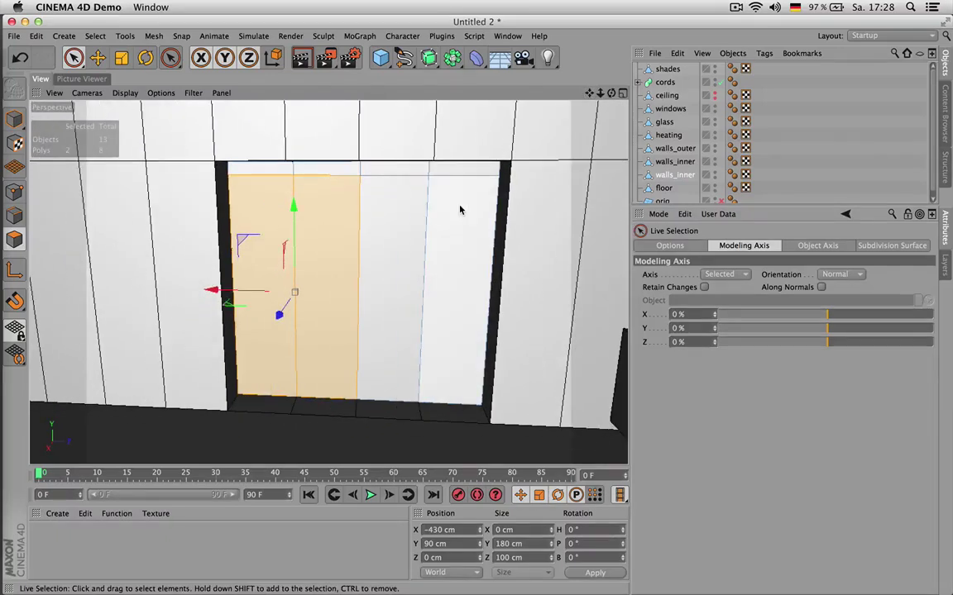
{"action": "key", "text": "i"}
{"action": "left_click_drag", "start_coordinate": [442, 206], "coordinate": [459, 207]}
{"action": "left_click_drag", "start_coordinate": [368, 180], "coordinate": [386, 180]}
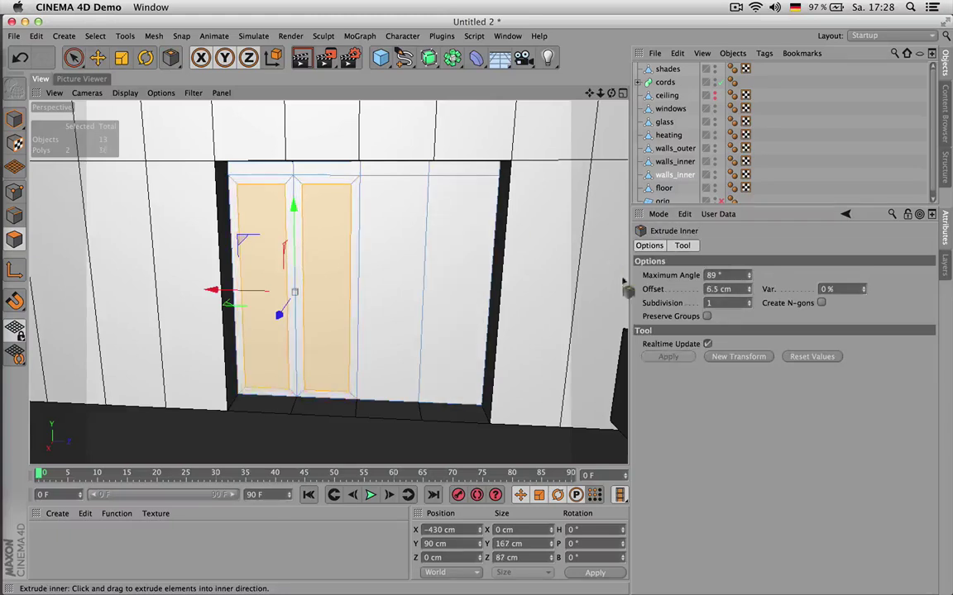
{"action": "left_click", "coordinate": [706, 318]}
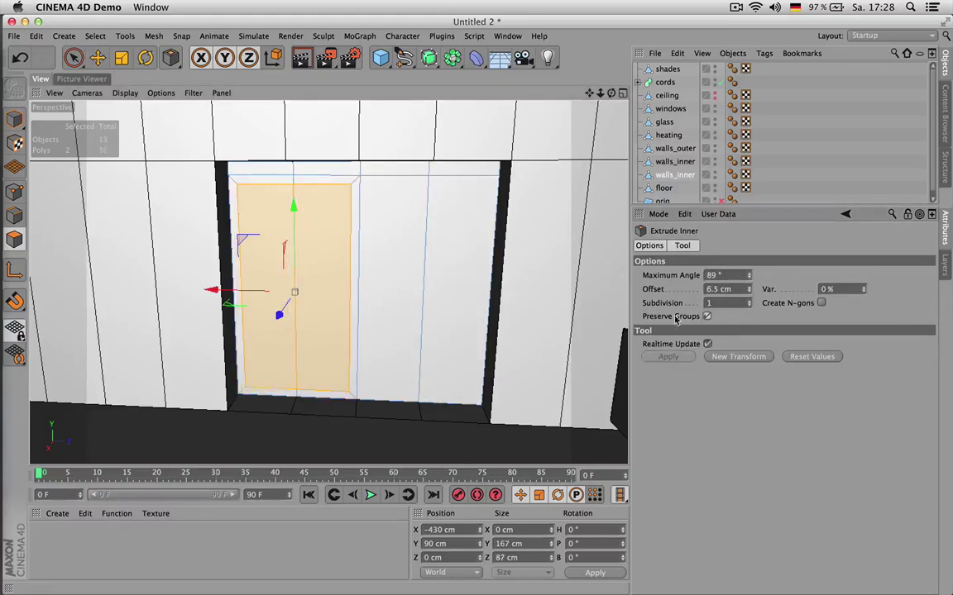
{"action": "double_click", "coordinate": [716, 288]}
{"action": "type", "text": "5"}
{"action": "key", "text": "Return"}
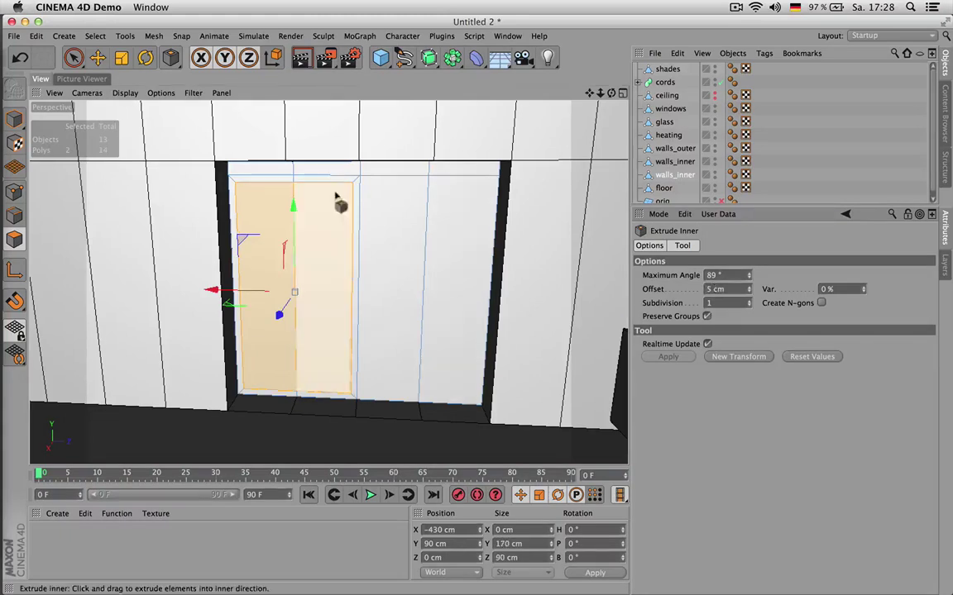
- Select the narrow strip of polygons along the bottom of the door frame
{"action": "key", "text": "space"}
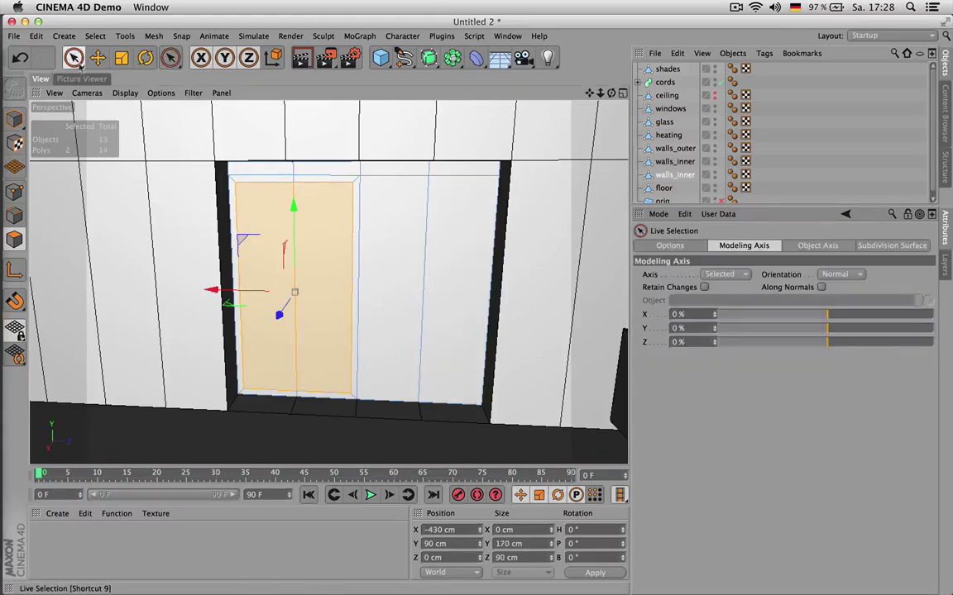
{"action": "left_click", "coordinate": [291, 404]}
{"action": "left_click", "coordinate": [294, 402]}
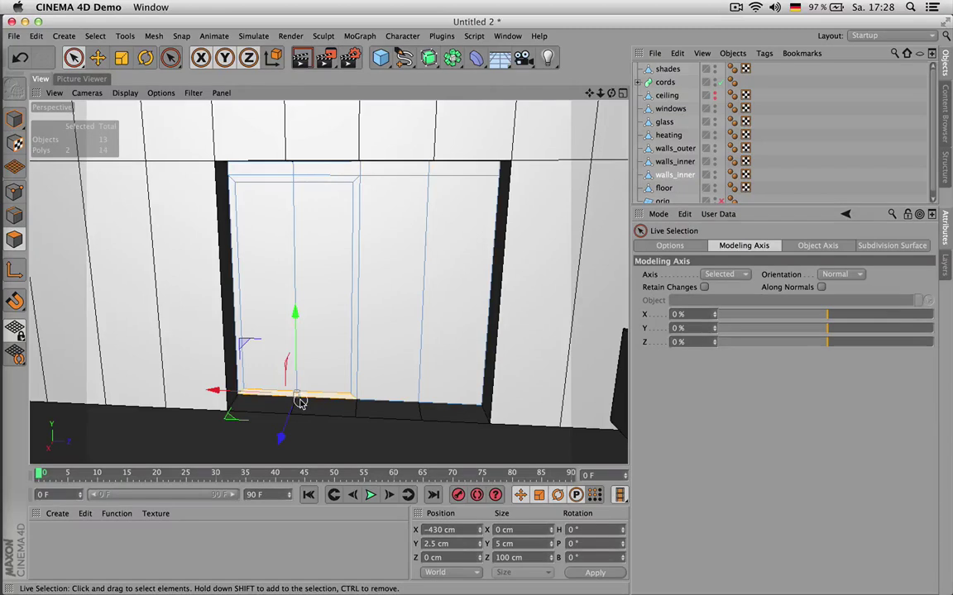
- Delete the two polygons along the door frame's bottom and lower the inner bottom edges to Y 0 cm
{"action": "left_click", "coordinate": [300, 402]}
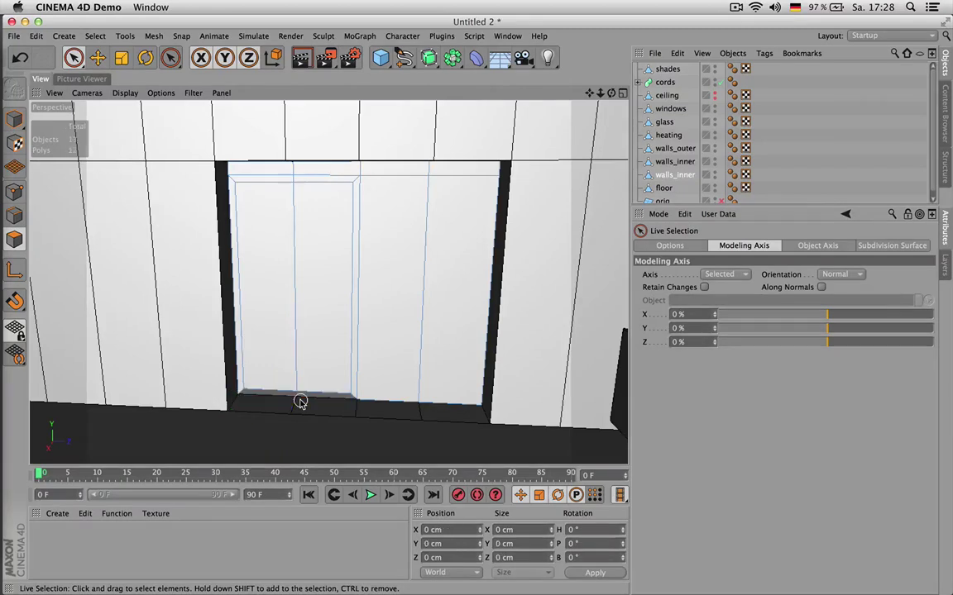
{"action": "key", "text": "Return"}
{"action": "key", "text": "u"}
{"action": "key", "text": "m"}
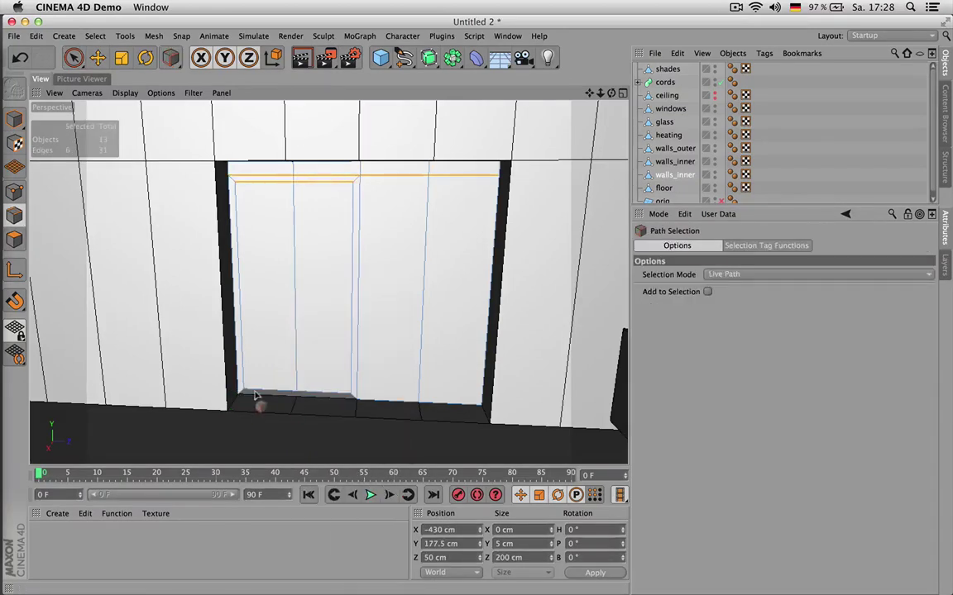
{"action": "left_click_drag", "start_coordinate": [237, 392], "coordinate": [307, 393]}
{"action": "left_click", "coordinate": [335, 394]}
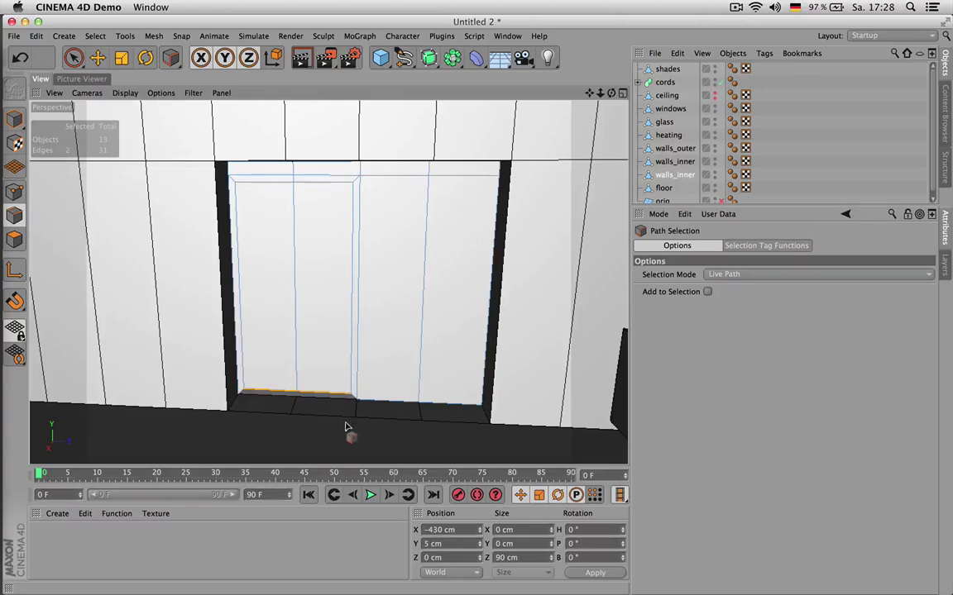
{"action": "double_click", "coordinate": [436, 543]}
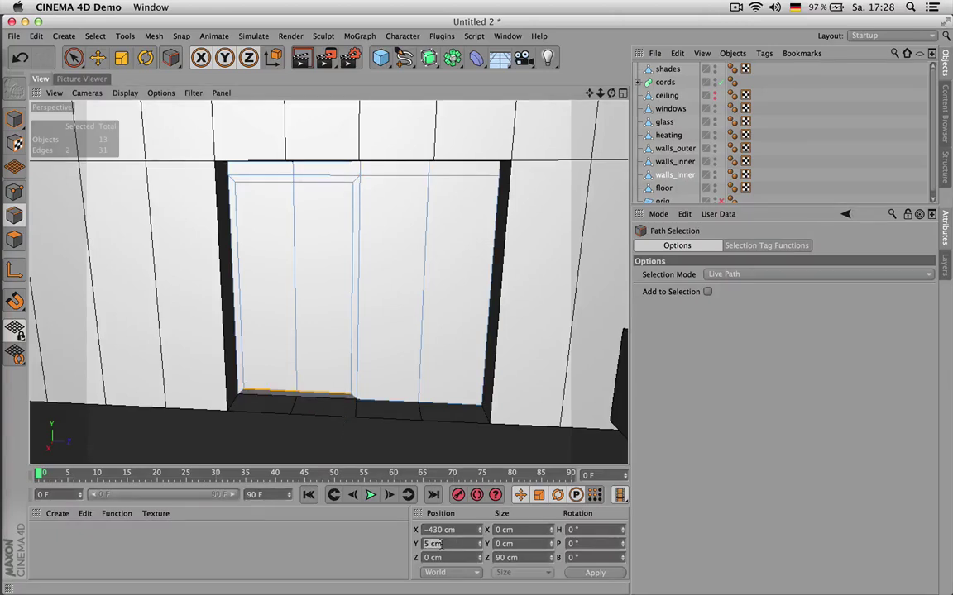
{"action": "type", "text": "0"}
{"action": "key", "text": "Return"}
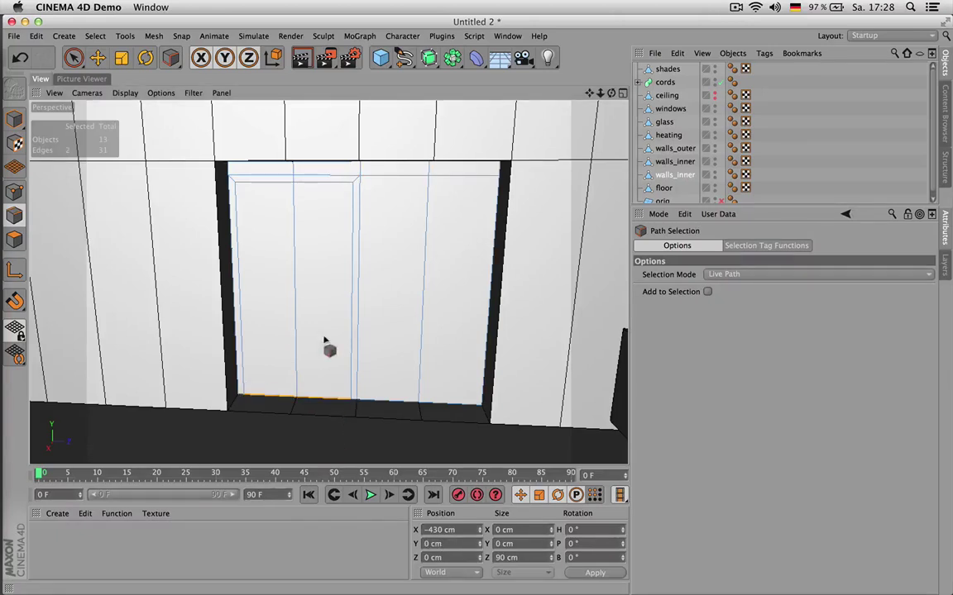
- Loop-select the vertical edges through the middle of the framed door area and dissolve them
{"action": "key", "text": "u"}
{"action": "key", "text": "l"}
{"action": "left_click", "coordinate": [296, 240]}
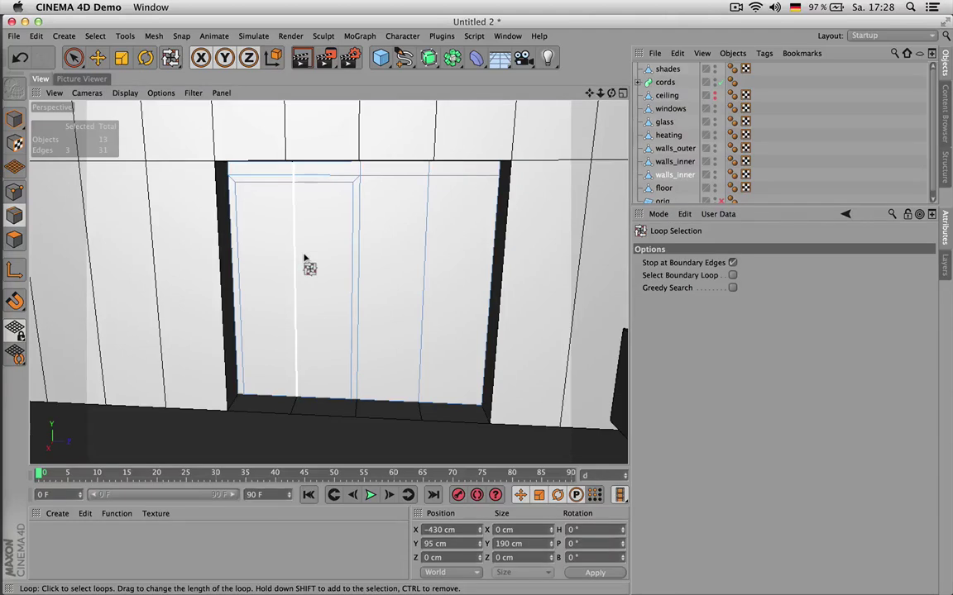
{"action": "left_click", "coordinate": [304, 258]}
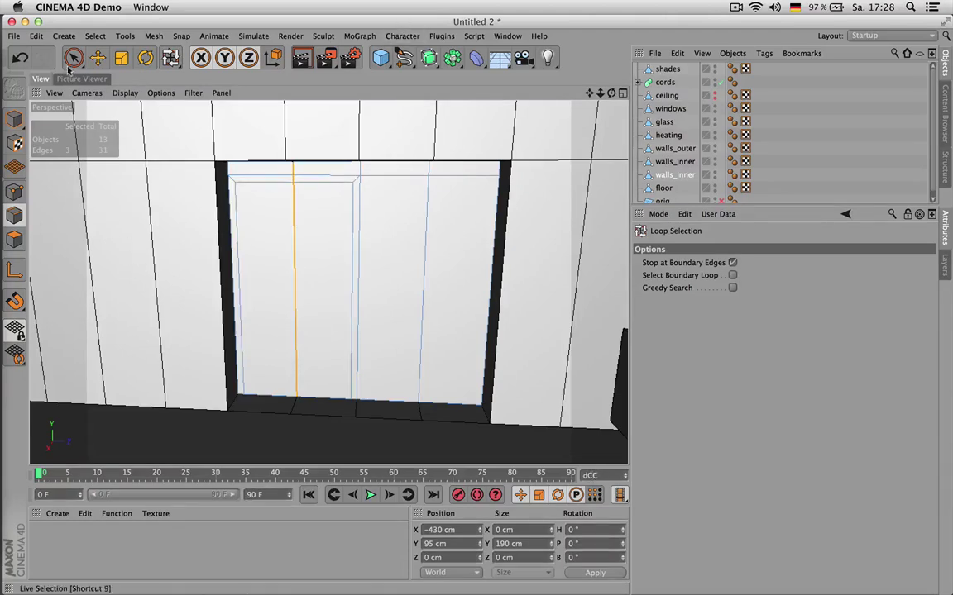
{"action": "left_click_drag", "start_coordinate": [73, 57], "coordinate": [186, 155]}
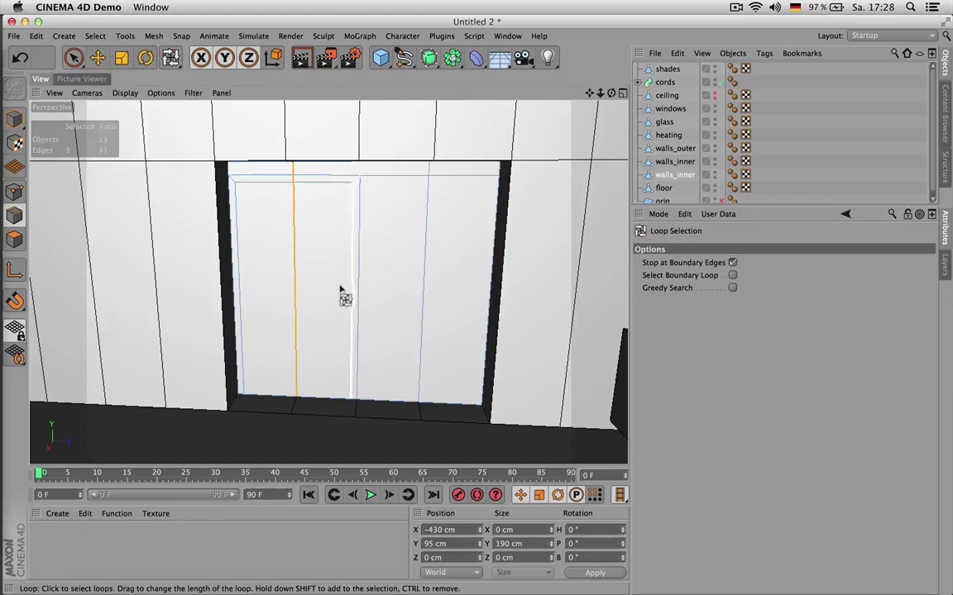
{"action": "key", "text": "shift+c"}
{"action": "type", "text": "diss"}
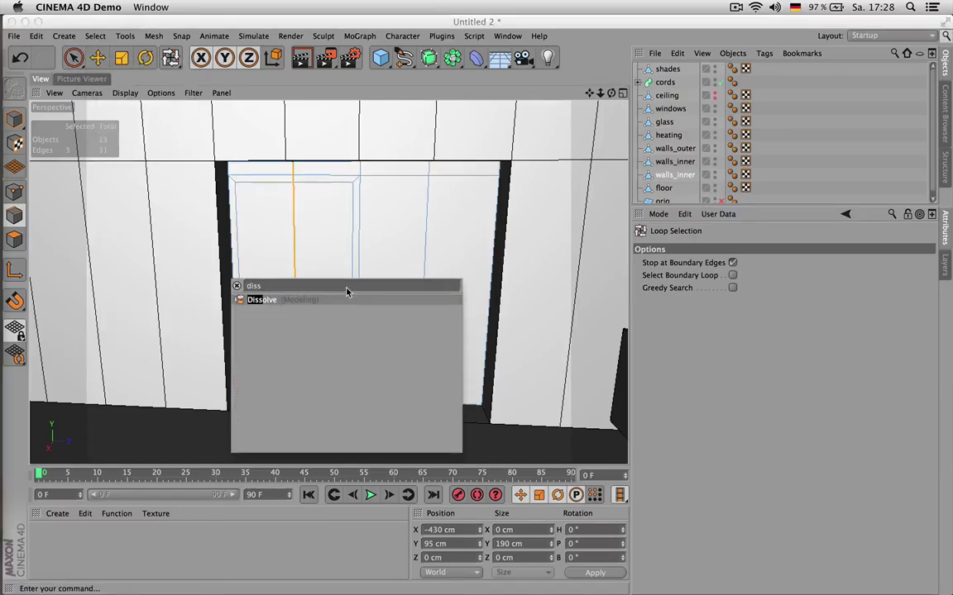
{"action": "key", "text": "Return"}
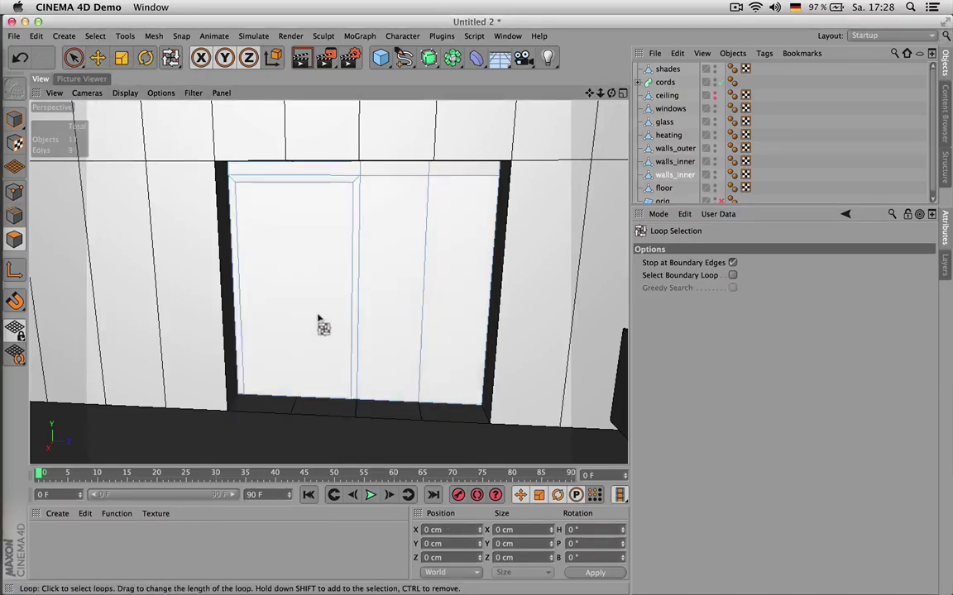
- Extrude the large door polygon inside the frame by 3 cm toward the room
{"action": "key", "text": "9"}
{"action": "left_click", "coordinate": [339, 302]}
{"action": "key", "text": "d"}
{"action": "mouse_move", "coordinate": [419, 263]}
{"action": "left_mouse_down"}
{"action": "mouse_move", "coordinate": [438, 263]}
{"action": "mouse_move", "coordinate": [419, 263]}
{"action": "left_mouse_up"}
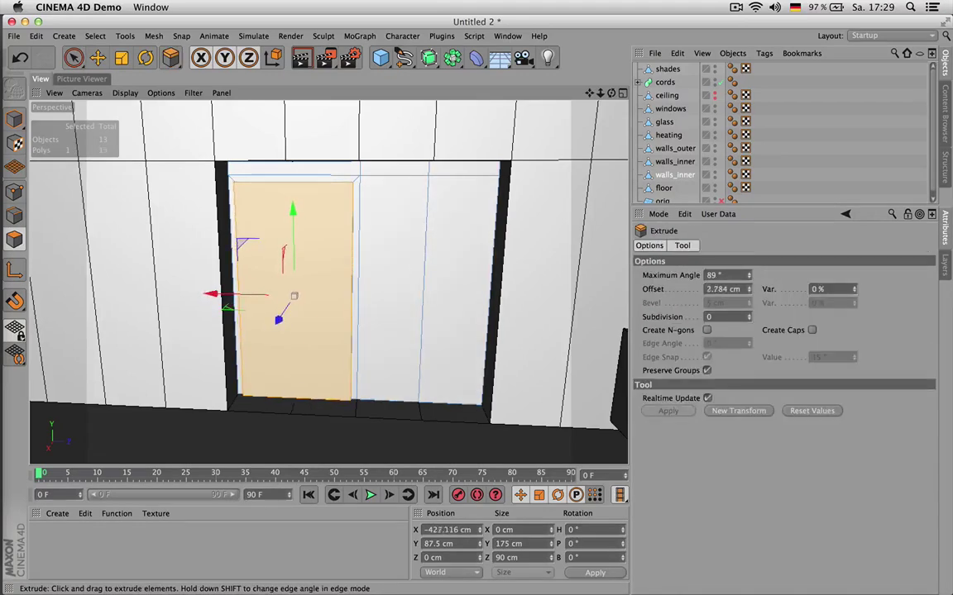
{"action": "left_click", "coordinate": [708, 289]}
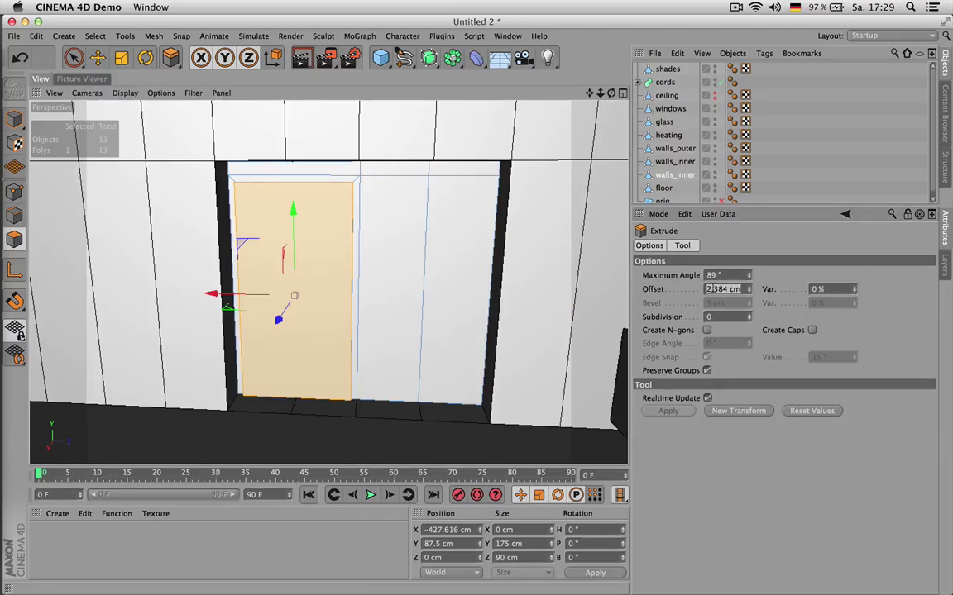
- Inset the raised door polygon using Extrude Inner with an offset of 6 cm
{"action": "key", "text": "i"}
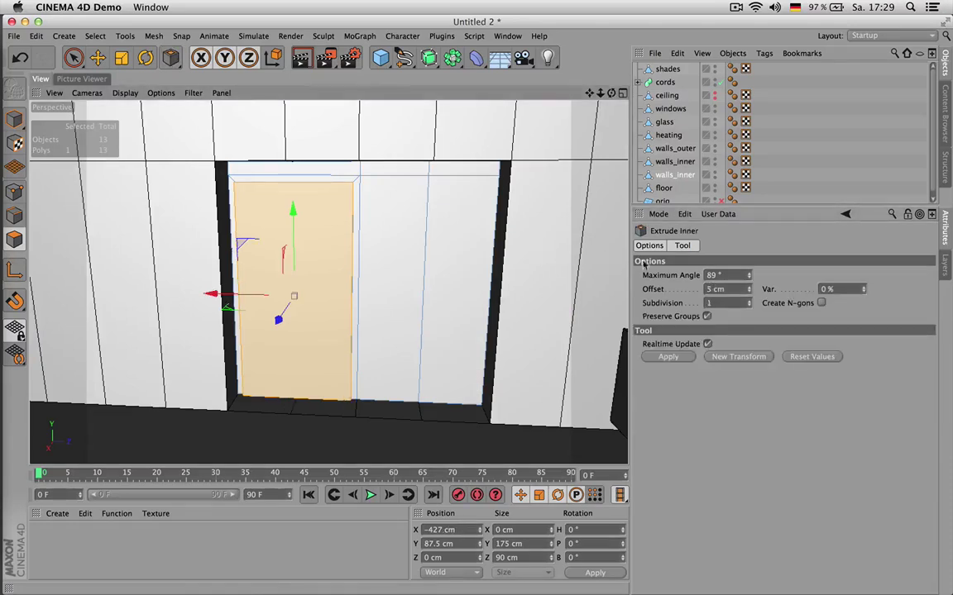
{"action": "left_click", "coordinate": [728, 288]}
{"action": "type", "text": "4"}
{"action": "key", "text": "Return"}
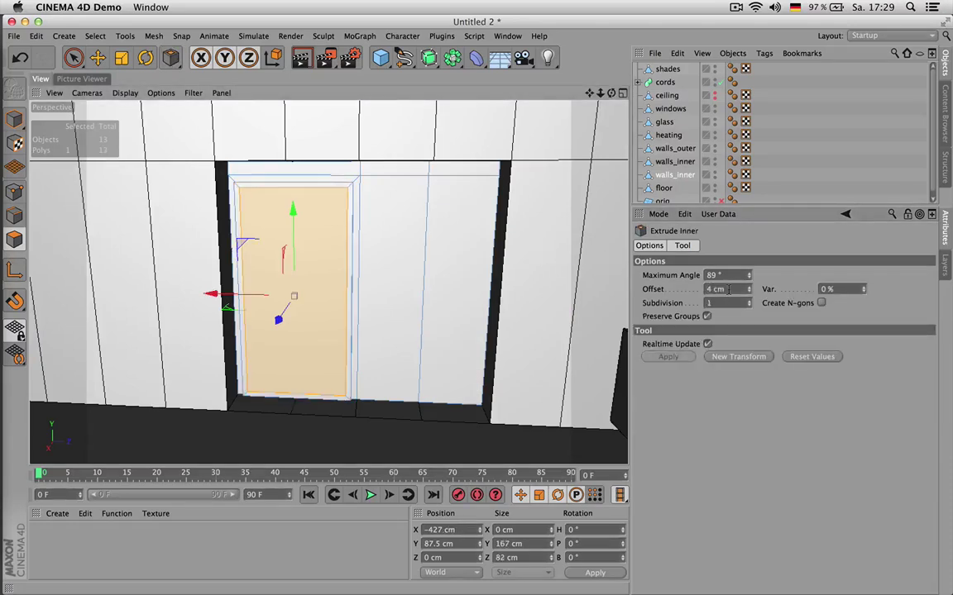
{"action": "left_click", "coordinate": [728, 289]}
{"action": "type", "text": "6"}
{"action": "key", "text": "Return"}
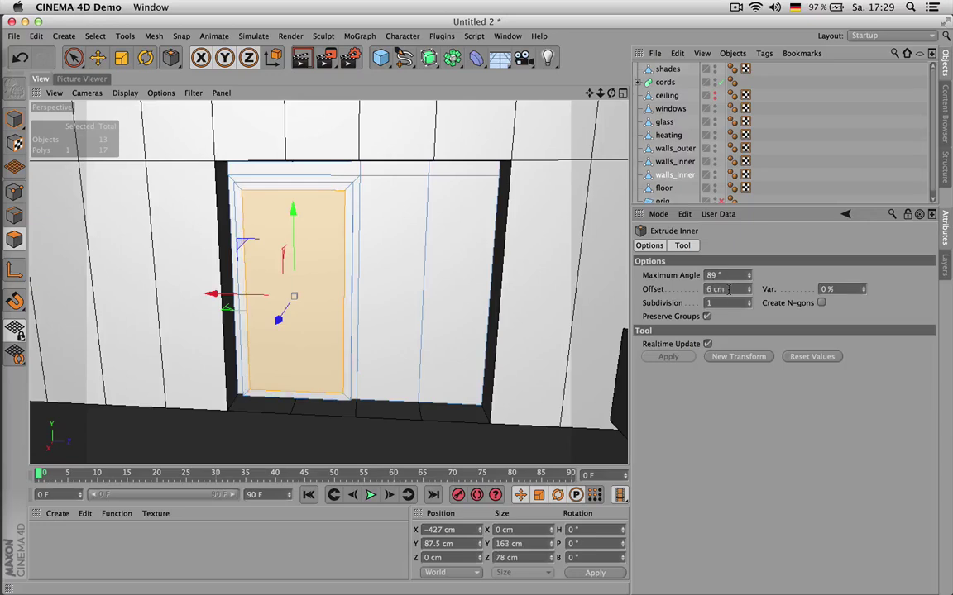
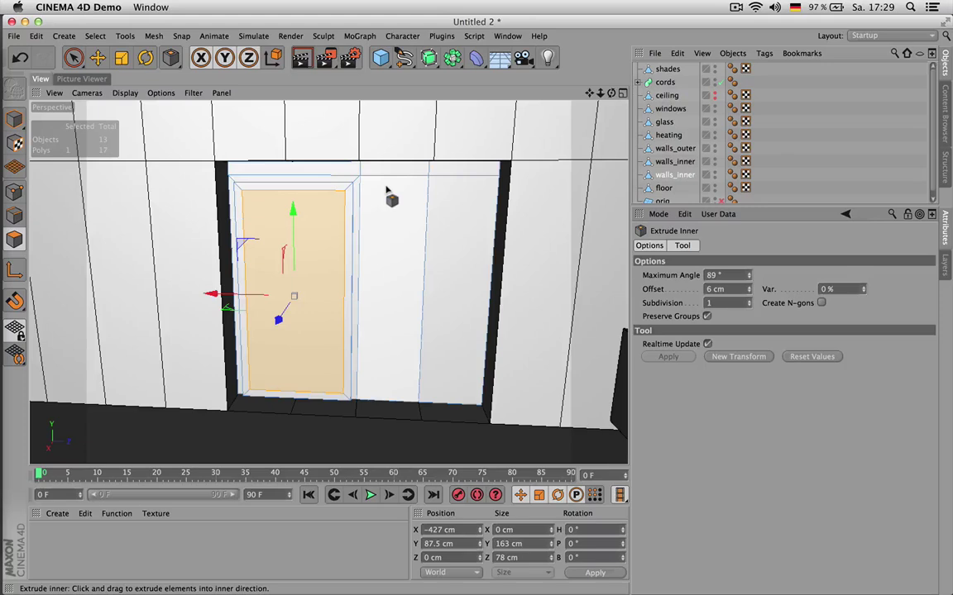
- Delete the strip below the inset door face and lower the face's bottom edge to Y 0 cm
{"action": "key", "text": "space"}
{"action": "left_click_drag", "start_coordinate": [309, 412], "coordinate": [311, 406]}
{"action": "key", "text": "Delete"}
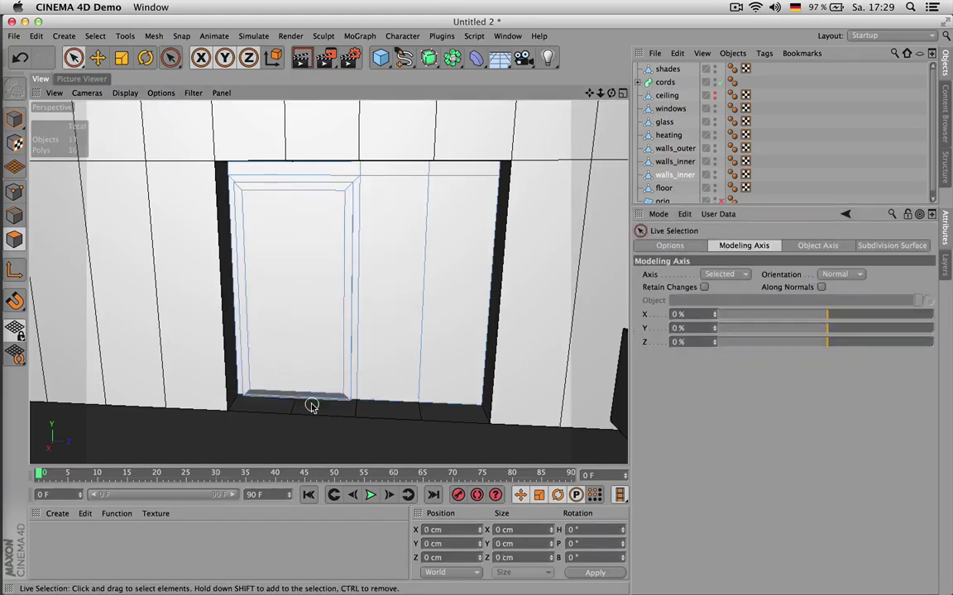
{"action": "key", "text": "Return"}
{"action": "key", "text": "Return"}
{"action": "left_click", "coordinate": [299, 390]}
{"action": "left_click", "coordinate": [451, 543]}
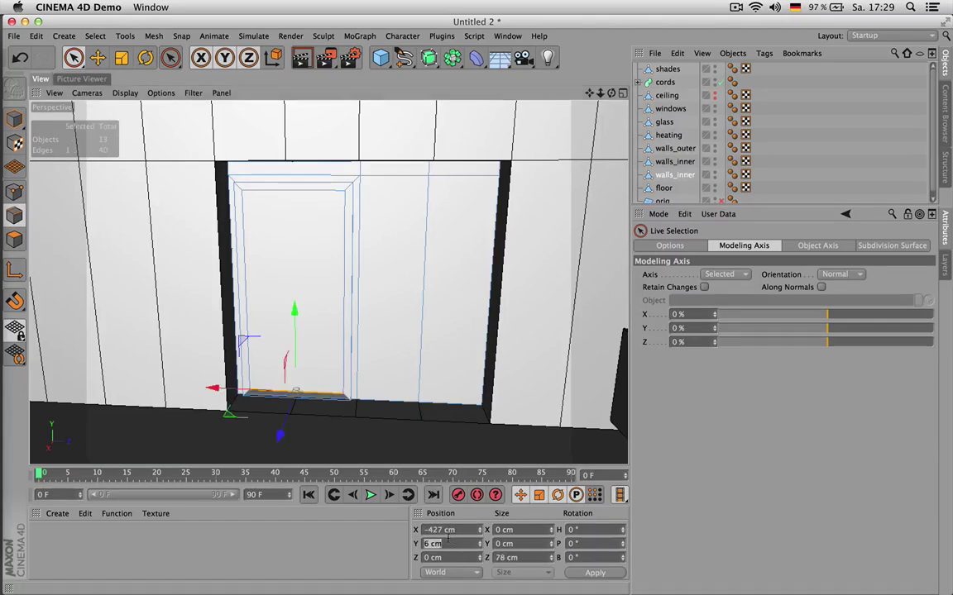
{"action": "type", "text": "0"}
{"action": "key", "text": "Return"}
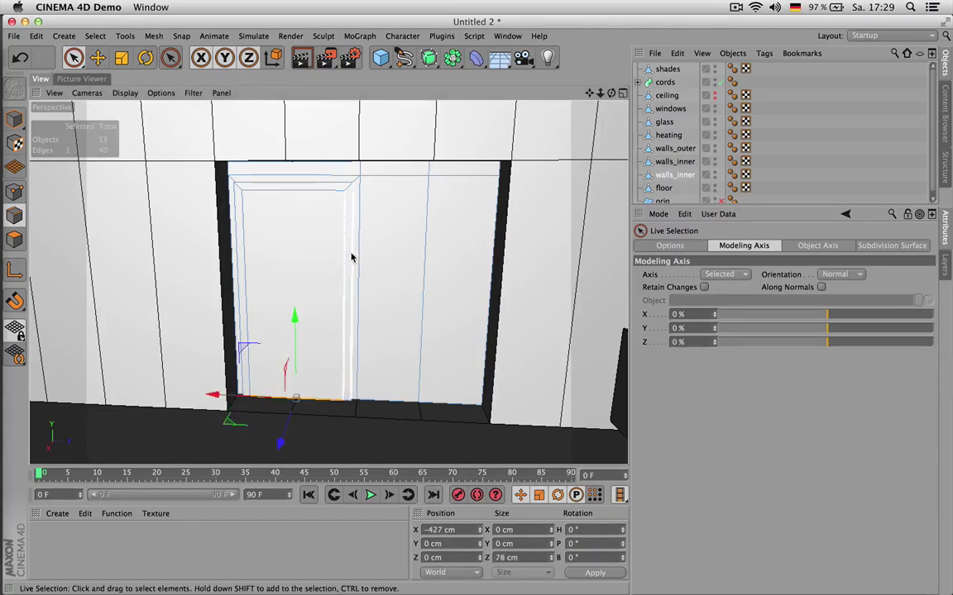
- Inset the central door face by about 5.2 cm and extrude it inward by about 1.8 cm
{"action": "key", "text": "Return"}
{"action": "left_click", "coordinate": [308, 241]}
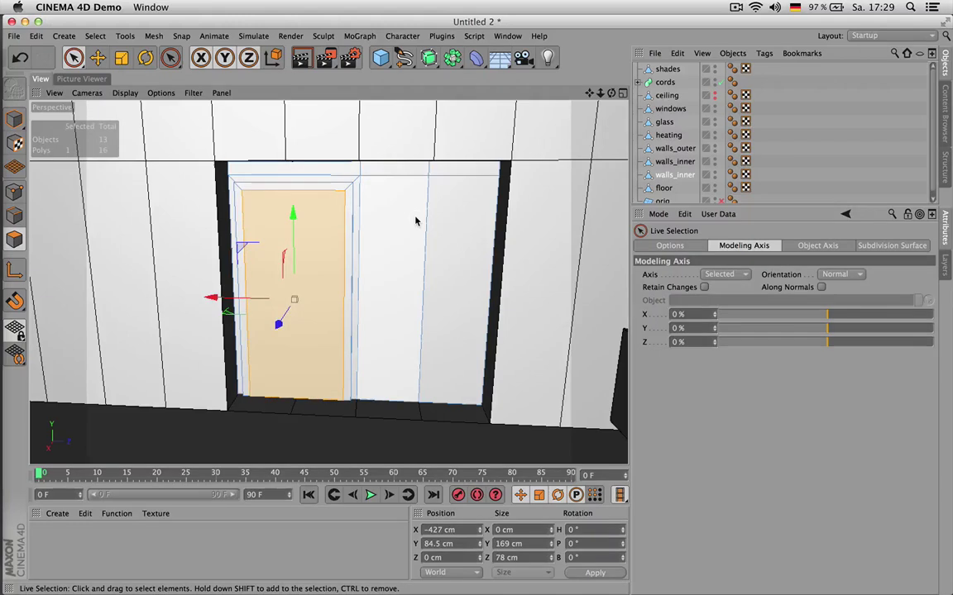
{"action": "key", "text": "i"}
{"action": "left_click_drag", "start_coordinate": [423, 190], "coordinate": [460, 190]}
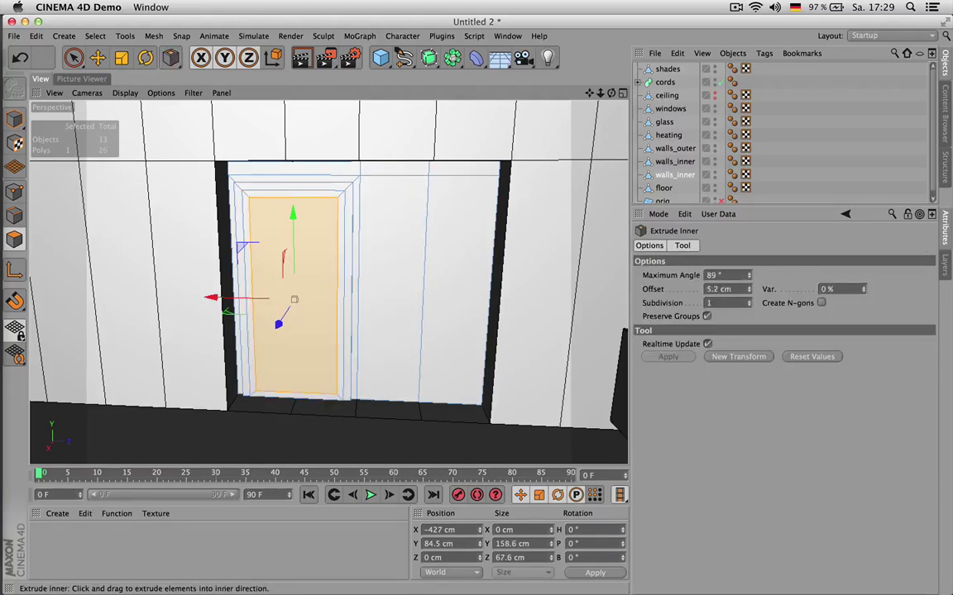
{"action": "scroll", "coordinate": [383, 194], "scroll_direction": "up", "scroll_amount": 3}
{"action": "left_click_drag", "start_coordinate": [384, 222], "coordinate": [357, 215], "text": "alt"}
{"action": "key", "text": "d"}
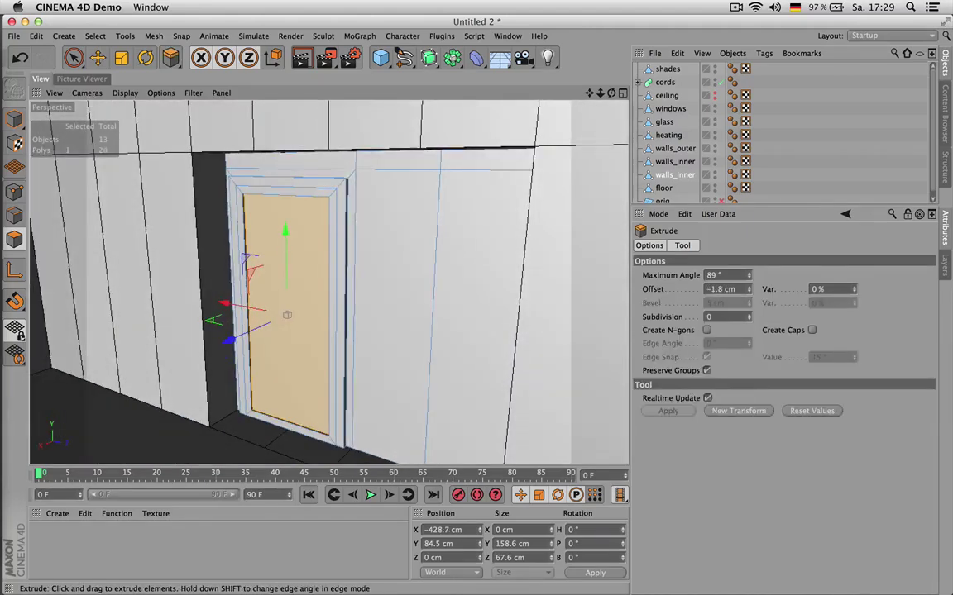
- Inset the recessed door face again by about 4.9 cm and extrude it inward by about 1.9 cm
{"action": "key", "text": "i"}
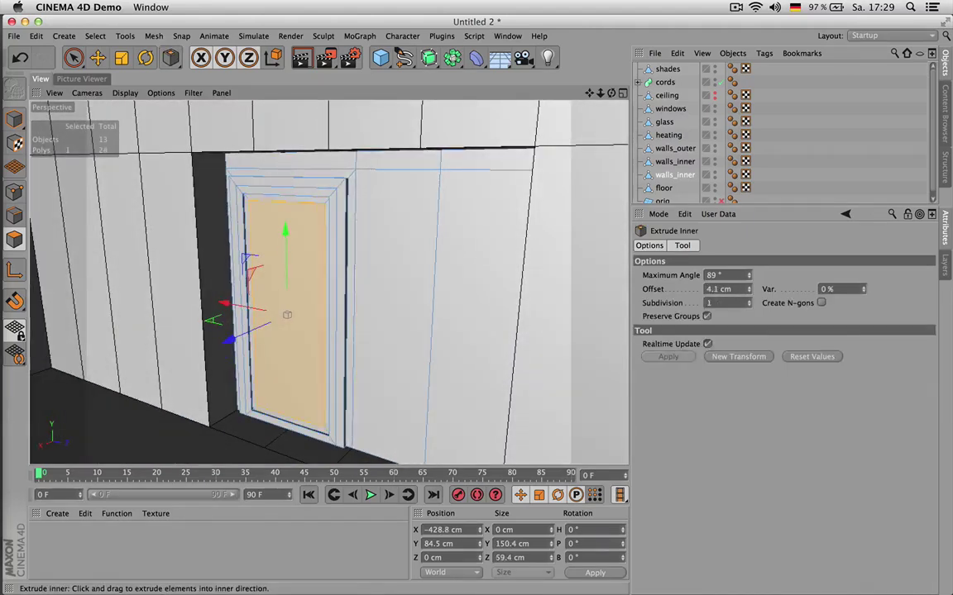
{"action": "key", "text": "d"}
{"action": "mouse_move", "coordinate": [404, 207]}
{"action": "left_mouse_down"}
{"action": "mouse_move", "coordinate": [393, 207]}
{"action": "mouse_move", "coordinate": [414, 208]}
{"action": "mouse_move", "coordinate": [396, 207]}
{"action": "left_mouse_up"}
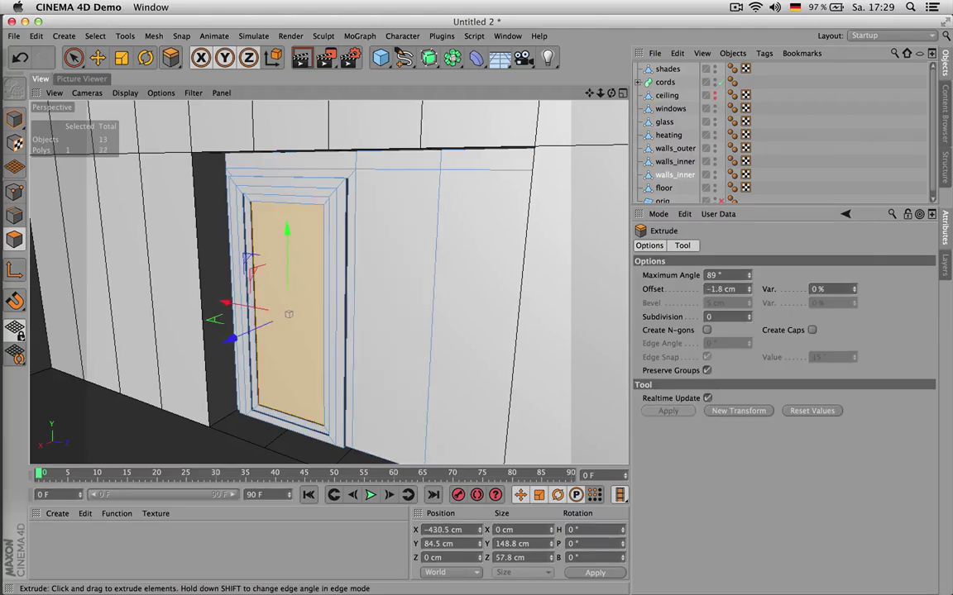
- Split the innermost door face off into a separate object and delete the original face
{"action": "scroll", "coordinate": [290, 272], "scroll_direction": "up", "scroll_amount": 2}
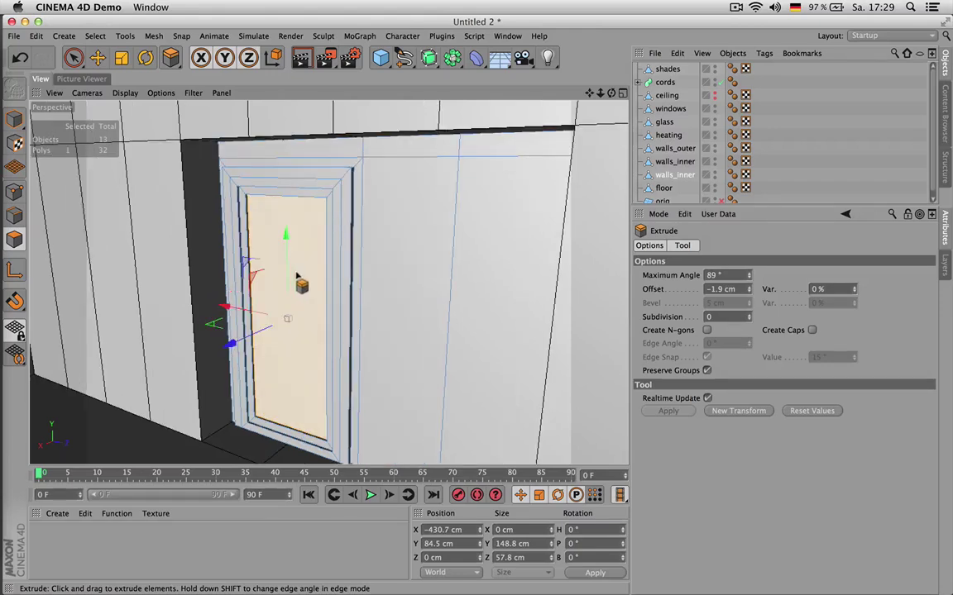
{"action": "key", "text": "u"}
{"action": "key", "text": "p"}
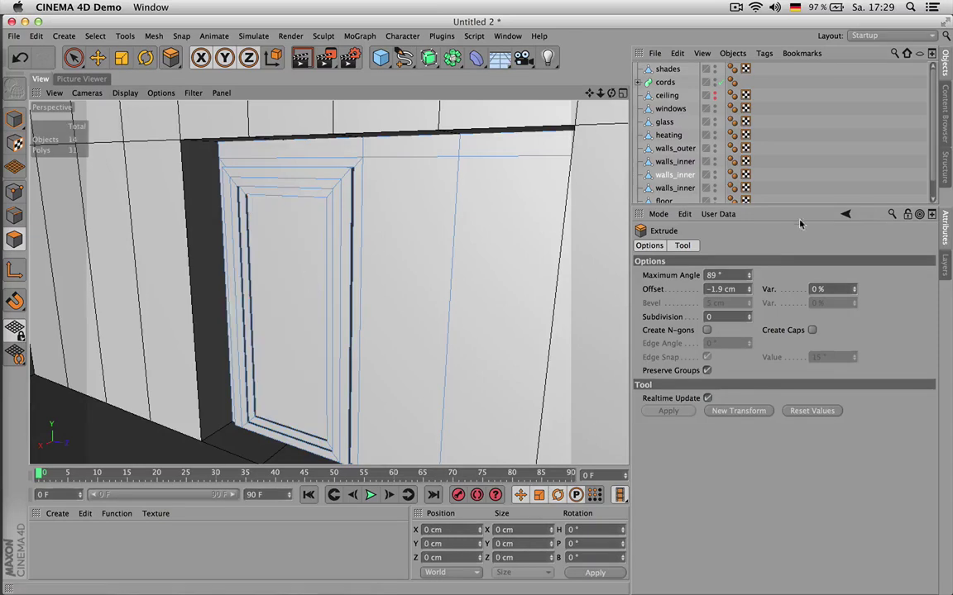
- Ring-select the vertical edges of the split-off door face and cut them with Edge Cut at subdivision 2
{"action": "left_click", "coordinate": [675, 188]}
{"action": "key", "text": "space"}
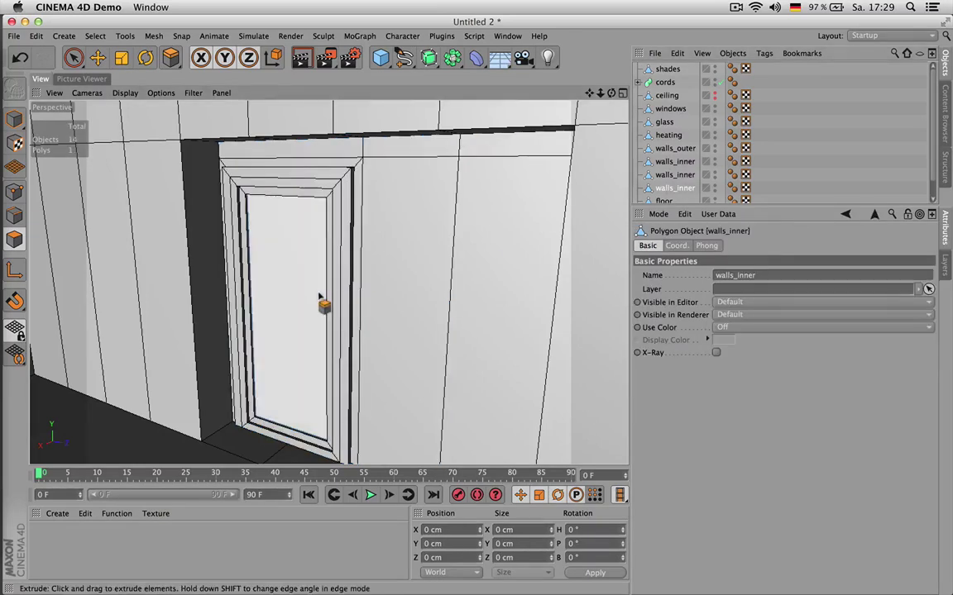
{"action": "left_click", "coordinate": [304, 278]}
{"action": "key", "text": "u"}
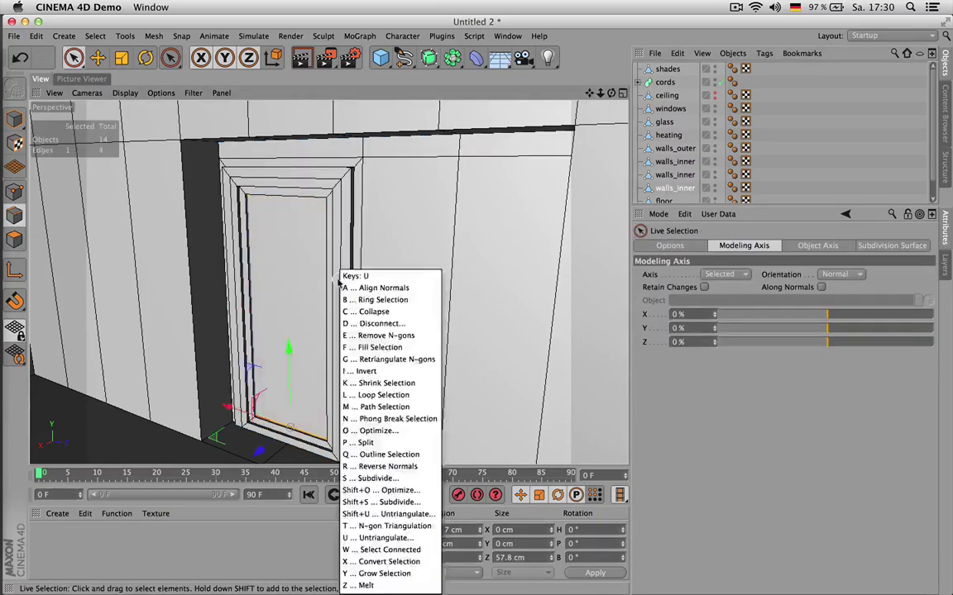
{"action": "key", "text": "b"}
{"action": "left_click", "coordinate": [243, 291]}
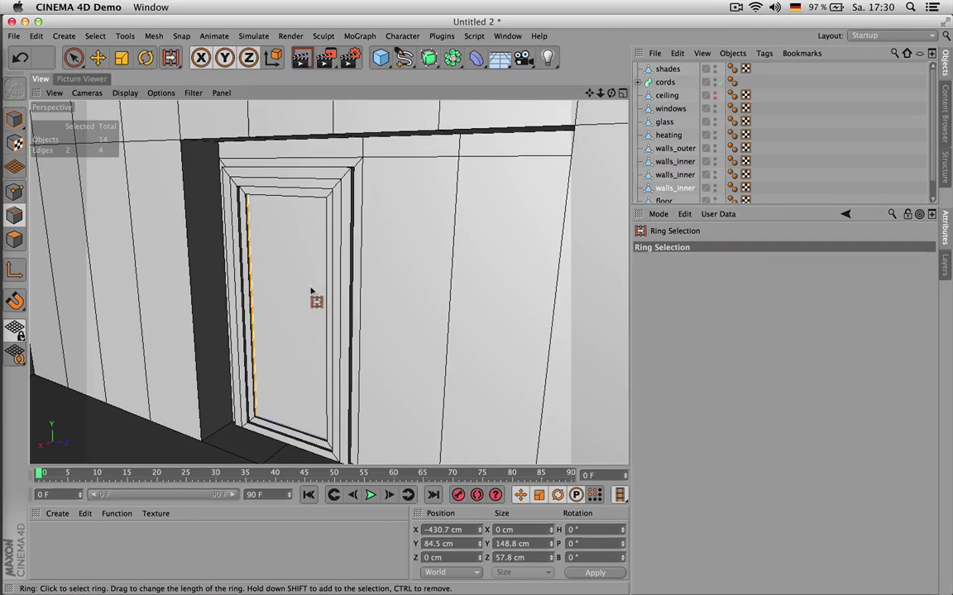
{"action": "key", "text": "k"}
{"action": "key", "text": "f"}
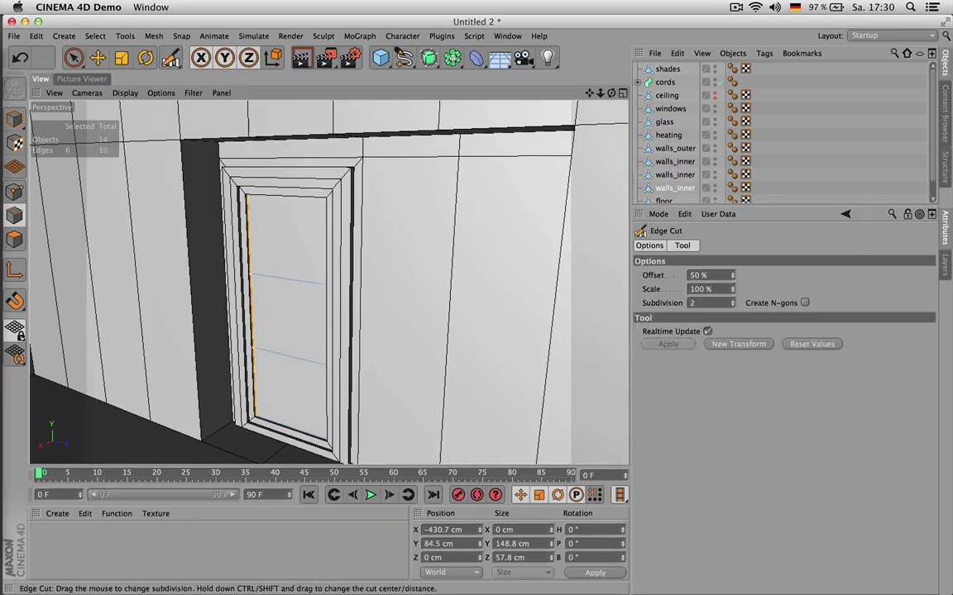
- Inset the three door panels individually by about 4.8 cm with Preserve Groups off, and extrude them inward about 2.5 cm
{"action": "key", "text": "Return"}
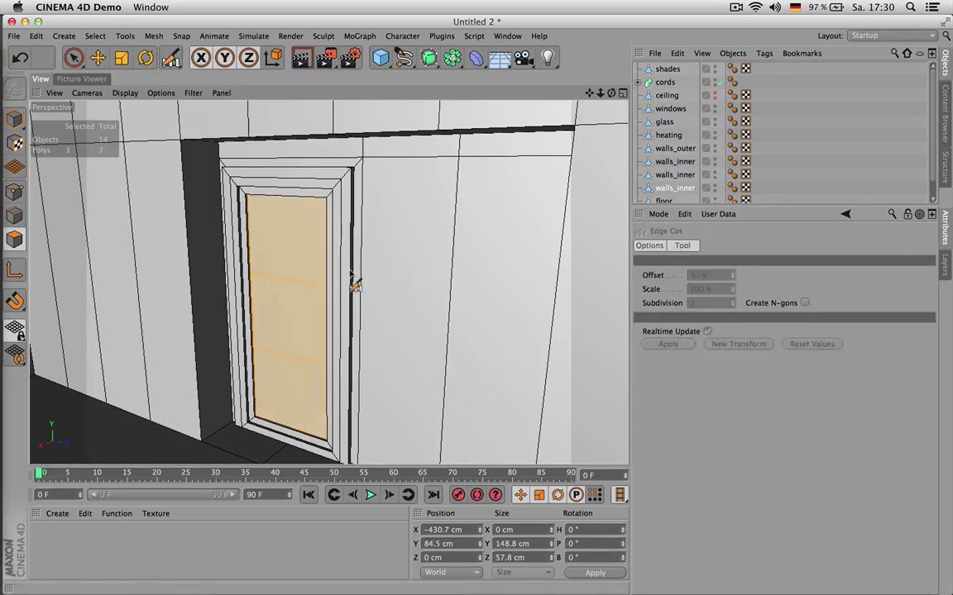
{"action": "key", "text": "i"}
{"action": "left_click_drag", "start_coordinate": [387, 200], "coordinate": [371, 200]}
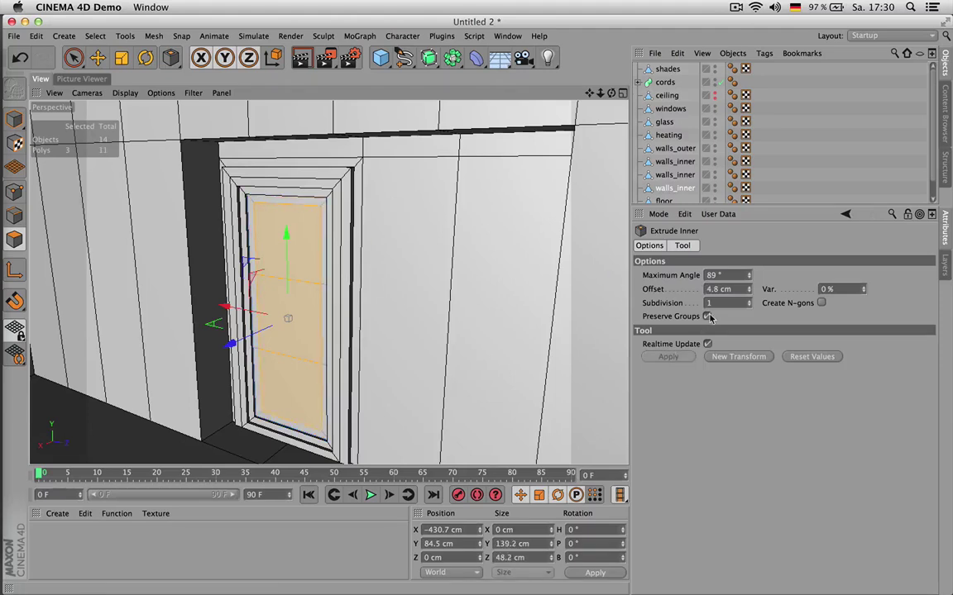
{"action": "left_click", "coordinate": [707, 317]}
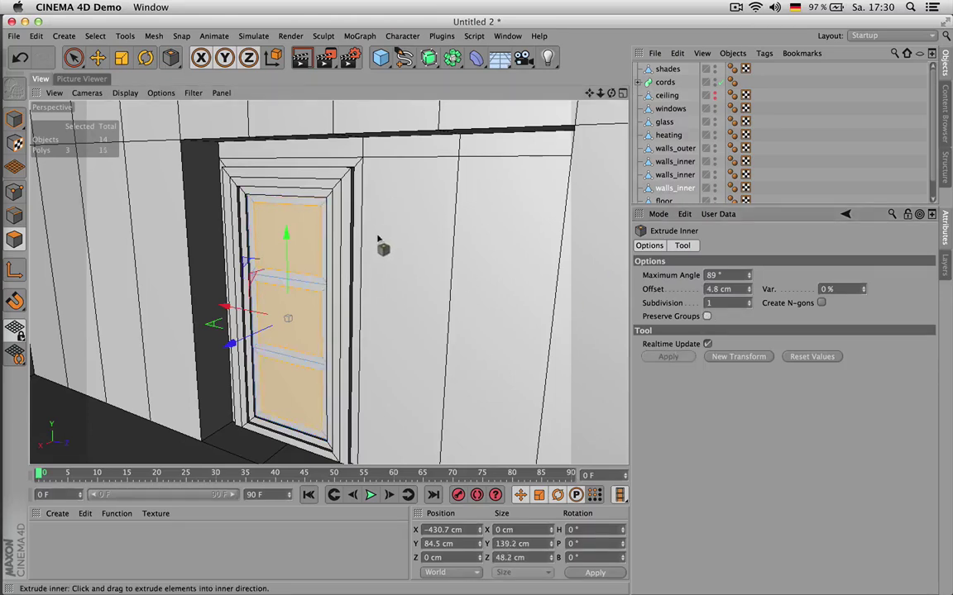
{"action": "key", "text": "d"}
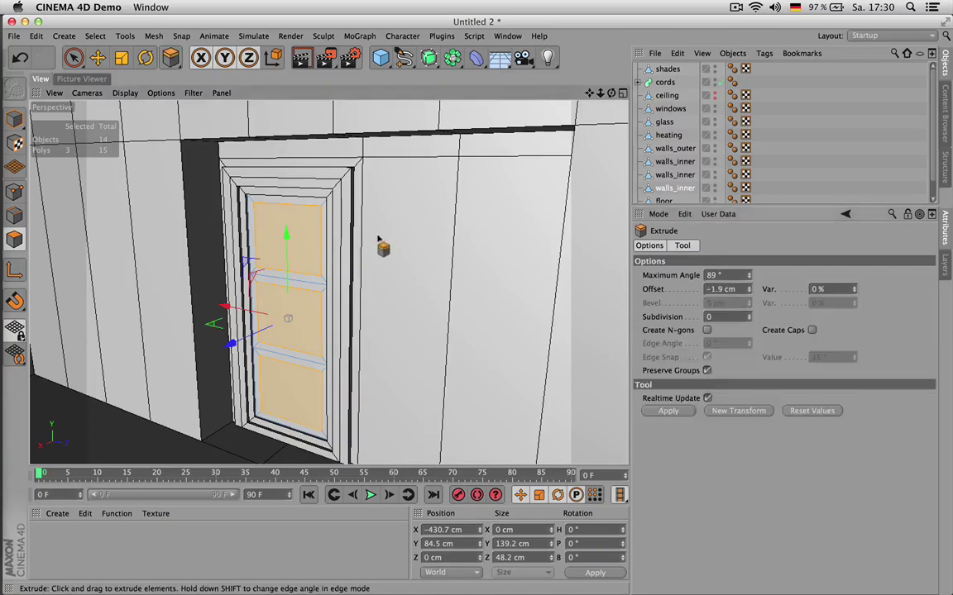
{"action": "left_click_drag", "start_coordinate": [346, 222], "coordinate": [322, 221]}
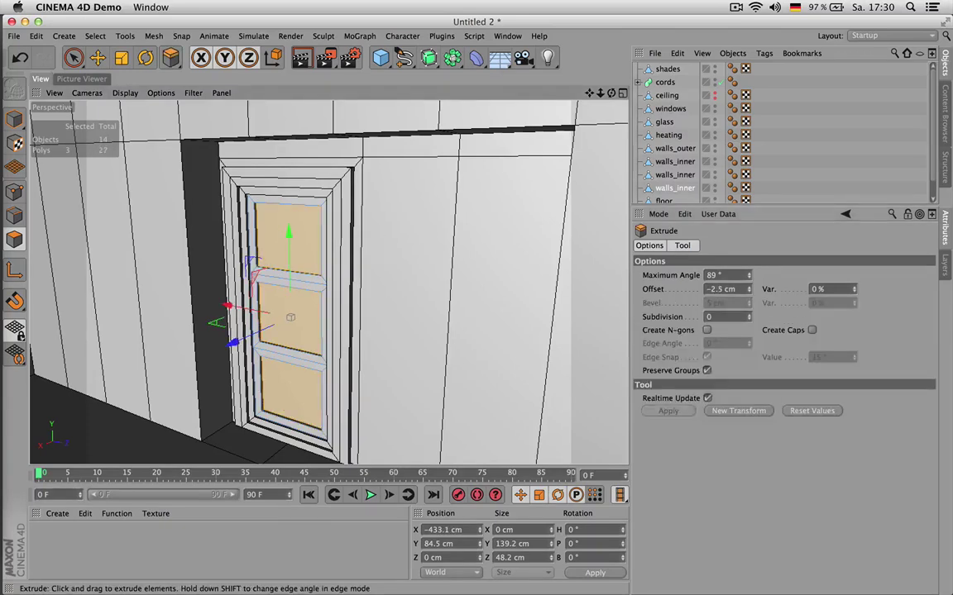
- Deselect everything and render the view to inspect the panelled door
{"action": "left_click", "coordinate": [796, 122]}
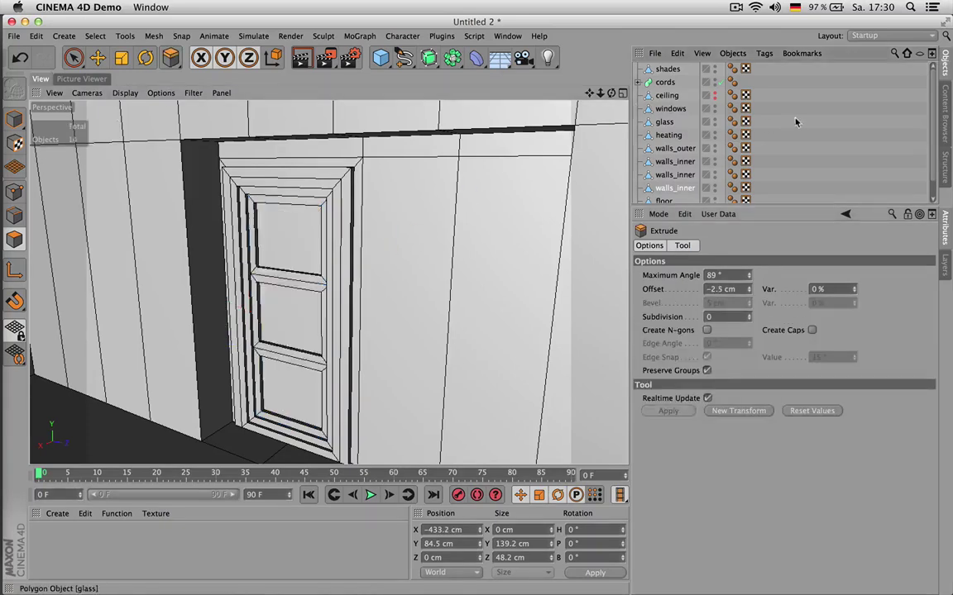
{"action": "scroll", "coordinate": [403, 196], "scroll_direction": "down", "scroll_amount": 3}
{"action": "left_click_drag", "start_coordinate": [611, 92], "coordinate": [530, 92]}
{"action": "key", "text": "super+r"}
{"action": "key", "text": "super+r"}
{"action": "left_click_drag", "start_coordinate": [417, 286], "coordinate": [344, 269], "text": "alt"}
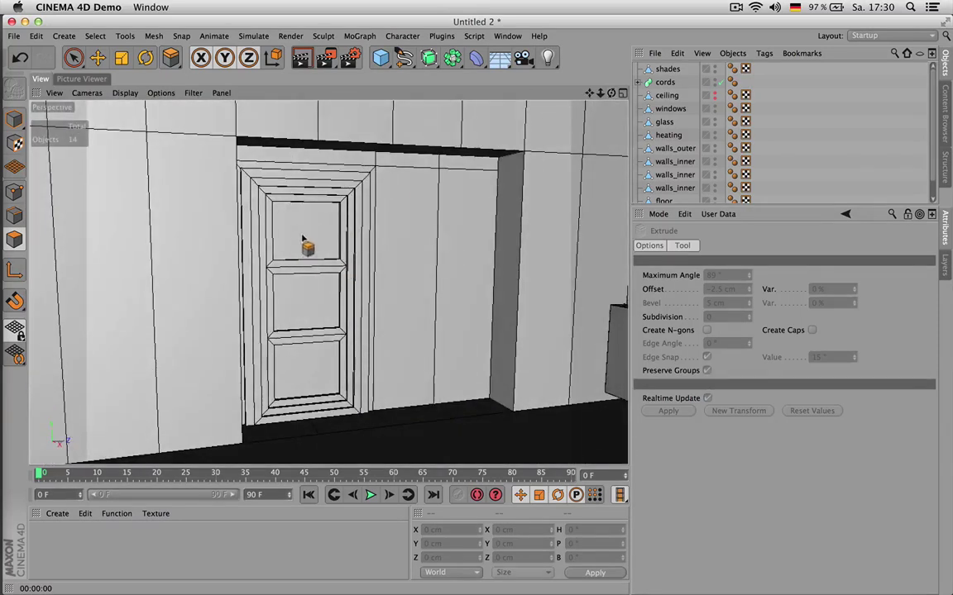
- Undo the door panel, split and inset edits back to the plain recessed face inside the raised frame
{"action": "key", "text": "super+z"}
{"action": "key", "text": "super+z"}
{"action": "key", "text": "super+z"}
{"action": "key", "text": "super+z"}
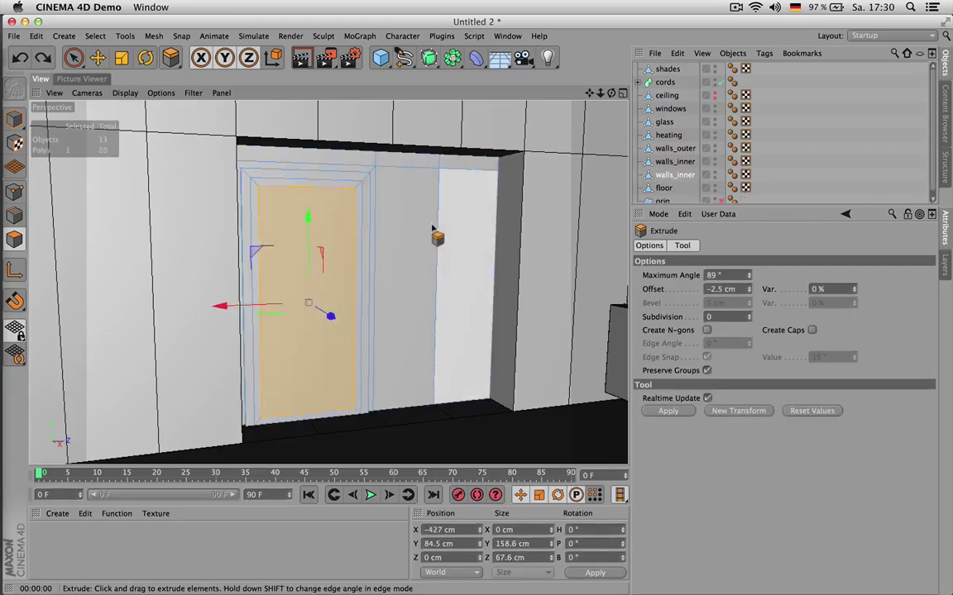
{"action": "left_click_drag", "start_coordinate": [611, 92], "coordinate": [501, 98]}
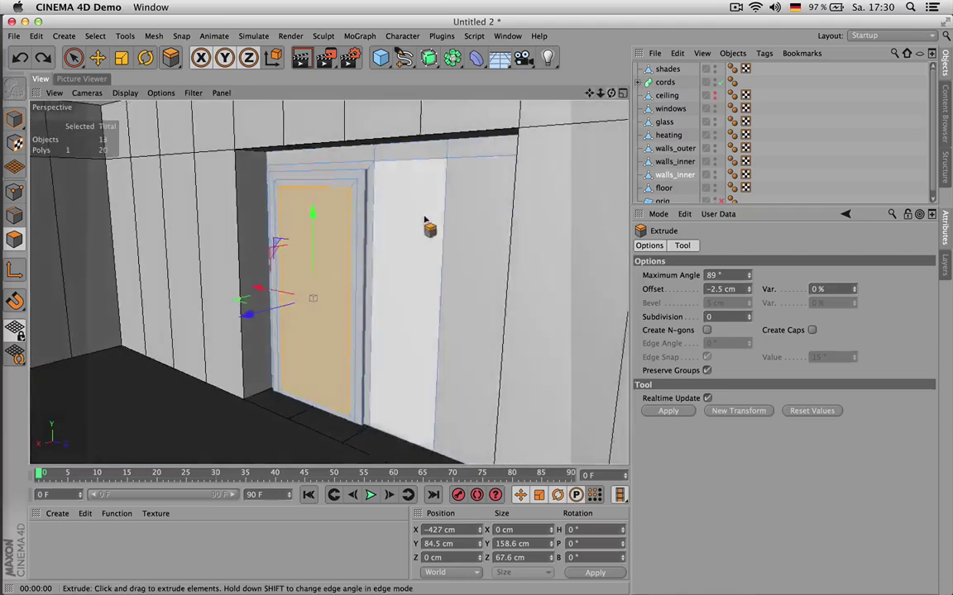
{"action": "scroll", "coordinate": [366, 232], "scroll_direction": "up", "scroll_amount": 5}
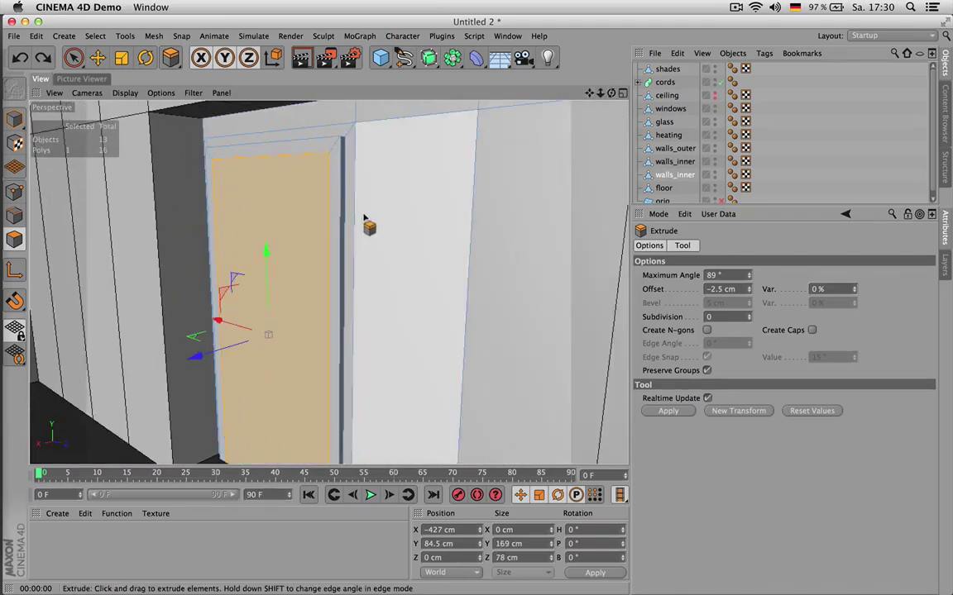
- Extrude the recessed door face outward by 2.5 cm
{"action": "left_click_drag", "start_coordinate": [379, 208], "coordinate": [399, 208]}
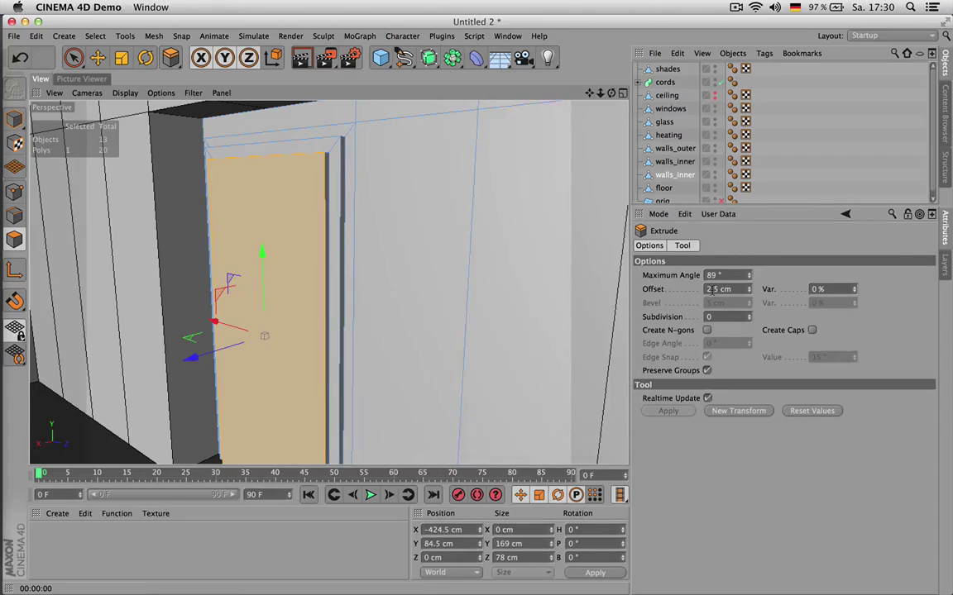
{"action": "scroll", "coordinate": [427, 249], "scroll_direction": "down", "scroll_amount": 3}
{"action": "left_click_drag", "start_coordinate": [611, 93], "coordinate": [610, 34]}
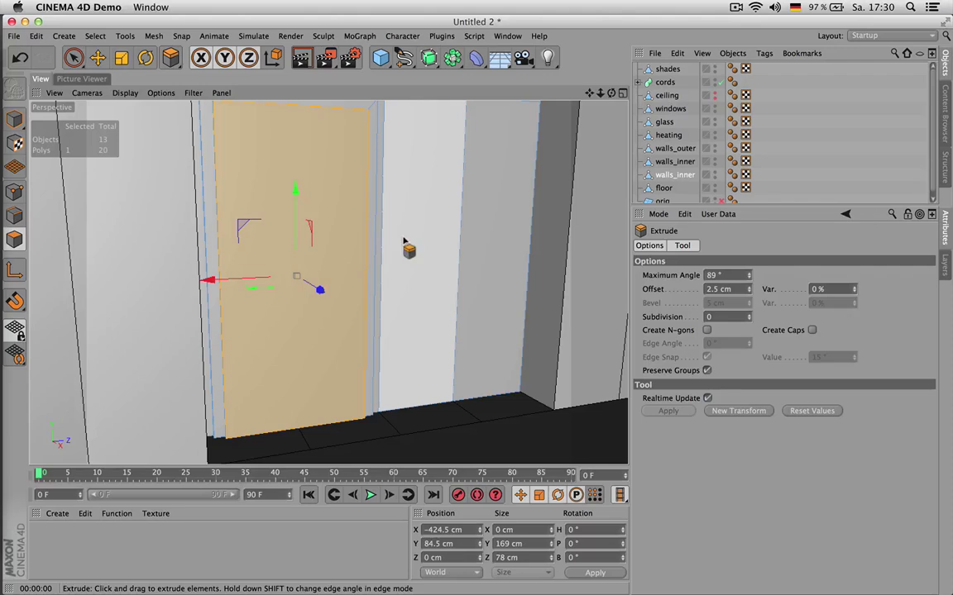
- Split the raised door face off into a separate object and rename it knob
{"action": "key", "text": "space"}
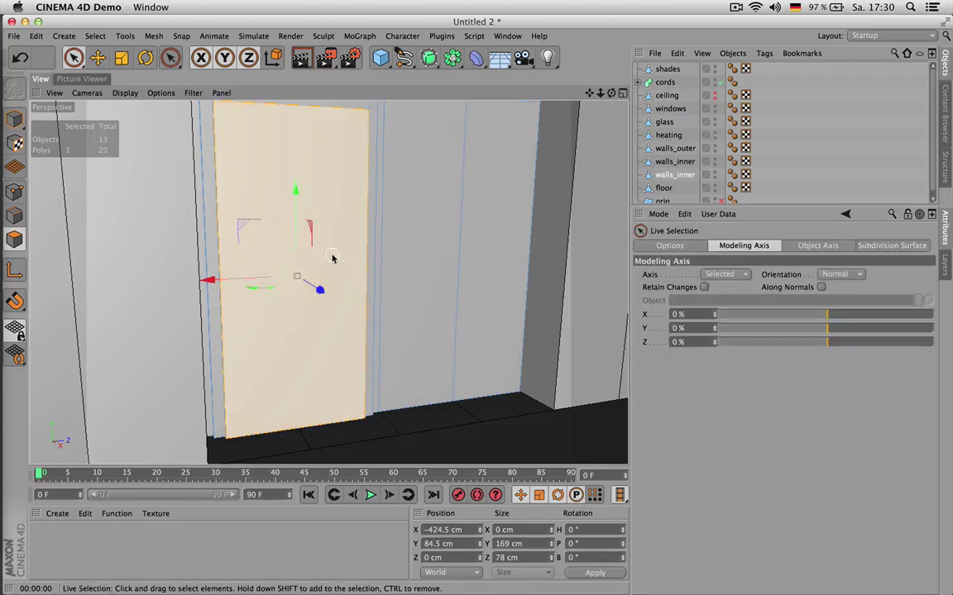
{"action": "key", "text": "u"}
{"action": "key", "text": "p"}
{"action": "left_click", "coordinate": [682, 189]}
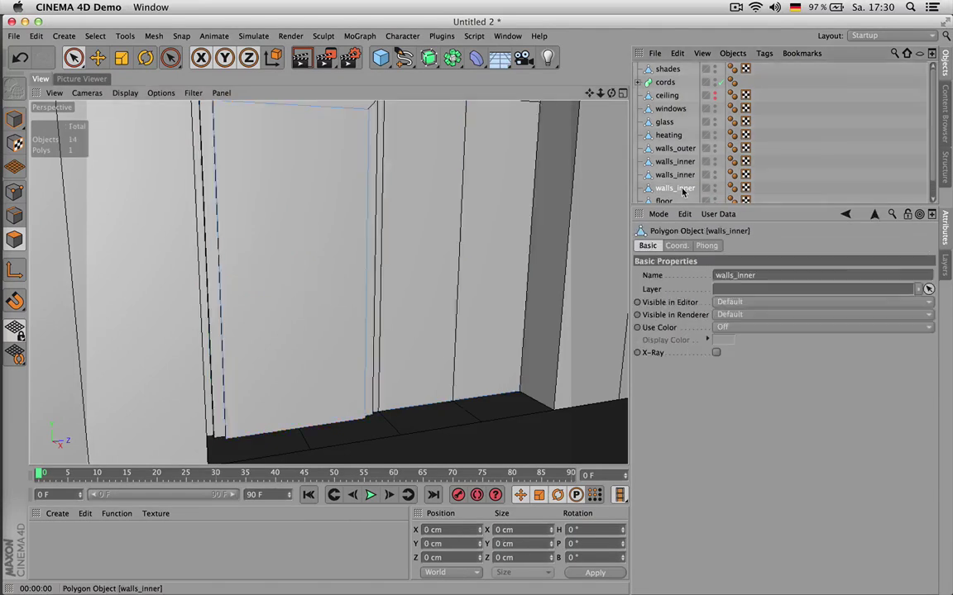
{"action": "double_click", "coordinate": [682, 190]}
{"action": "type", "text": "kio"}
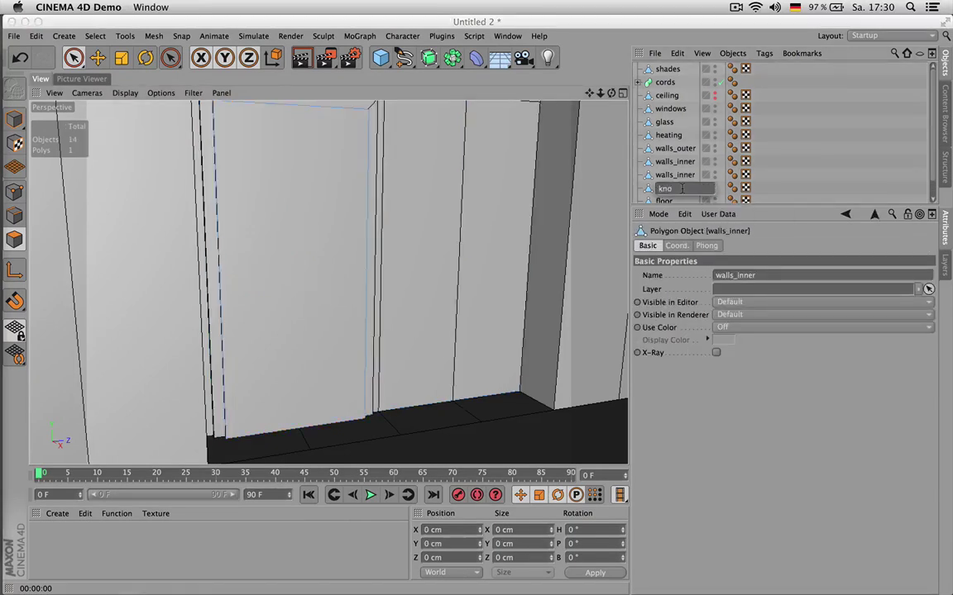
{"action": "type", "text": "b"}
{"action": "key", "text": "Return"}
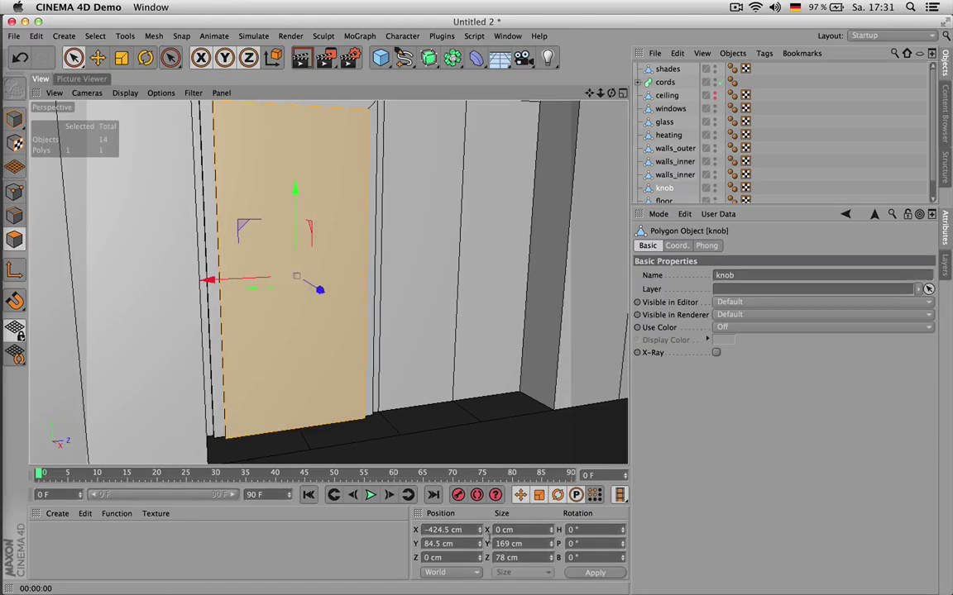
- Resize the knob polygon to 16 cm in Y and 12 cm in Z
{"action": "left_click", "coordinate": [505, 543]}
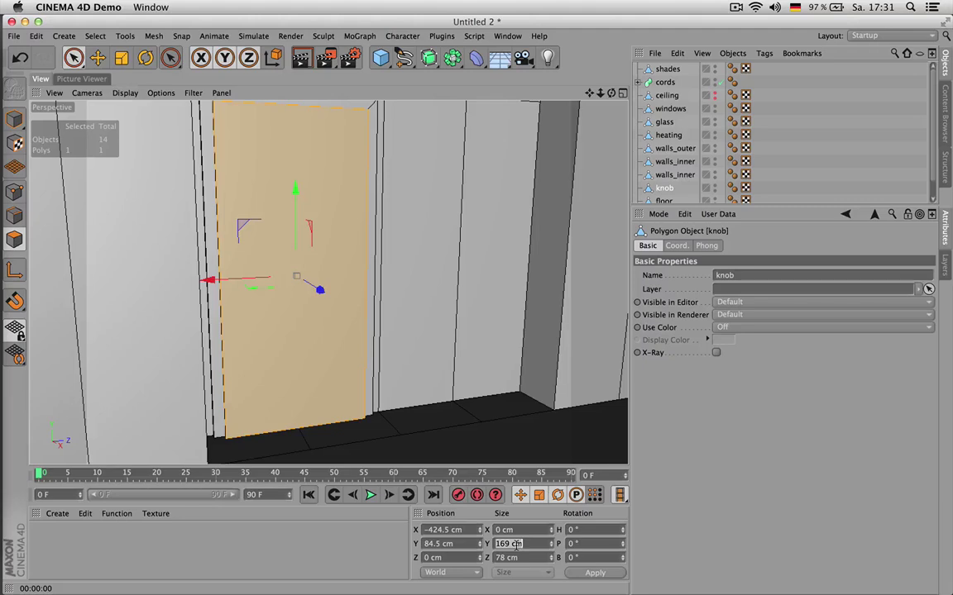
{"action": "type", "text": "12"}
{"action": "key", "text": "Return"}
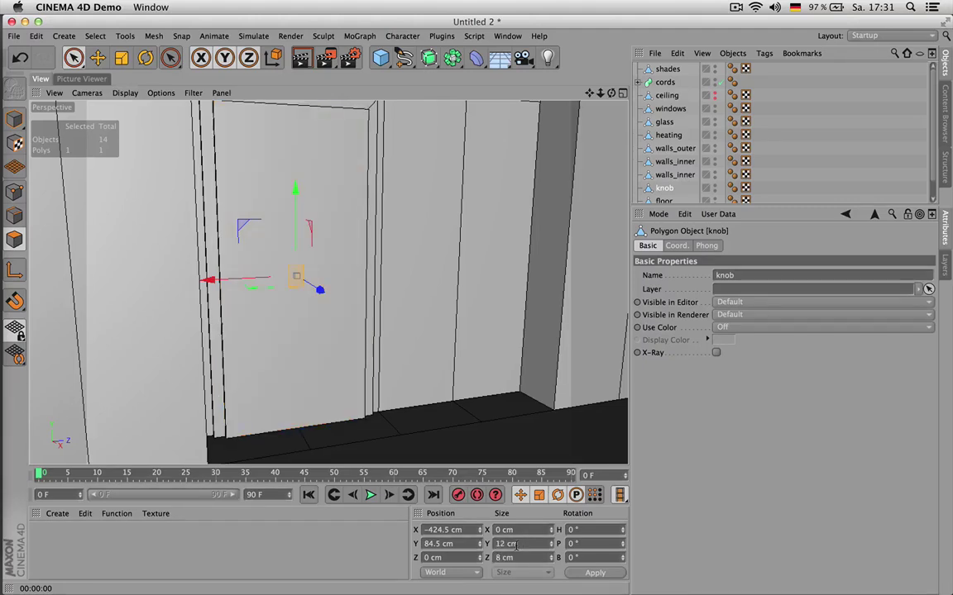
{"action": "double_click", "coordinate": [529, 546]}
{"action": "type", "text": "16"}
{"action": "key", "text": "Tab"}
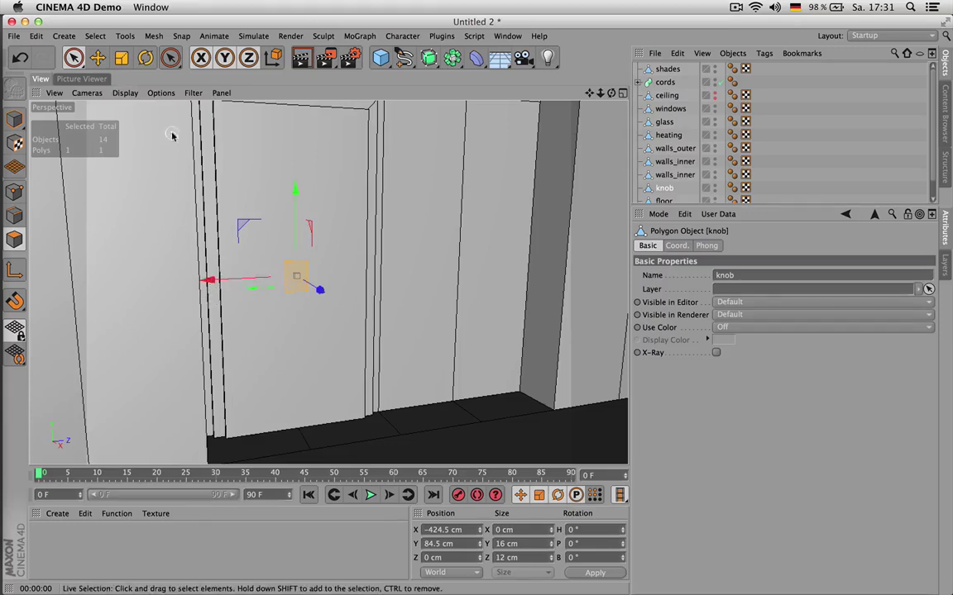
- Move the knob polygon sideways toward the door's edge, to a Z position of about 26.7 cm
{"action": "left_click_drag", "start_coordinate": [208, 282], "coordinate": [266, 293]}
{"action": "scroll", "coordinate": [377, 244], "scroll_direction": "up", "scroll_amount": 3}
{"action": "left_click_drag", "start_coordinate": [378, 243], "coordinate": [357, 278], "text": "alt"}
{"action": "scroll", "coordinate": [357, 278], "scroll_direction": "up", "scroll_amount": 3}
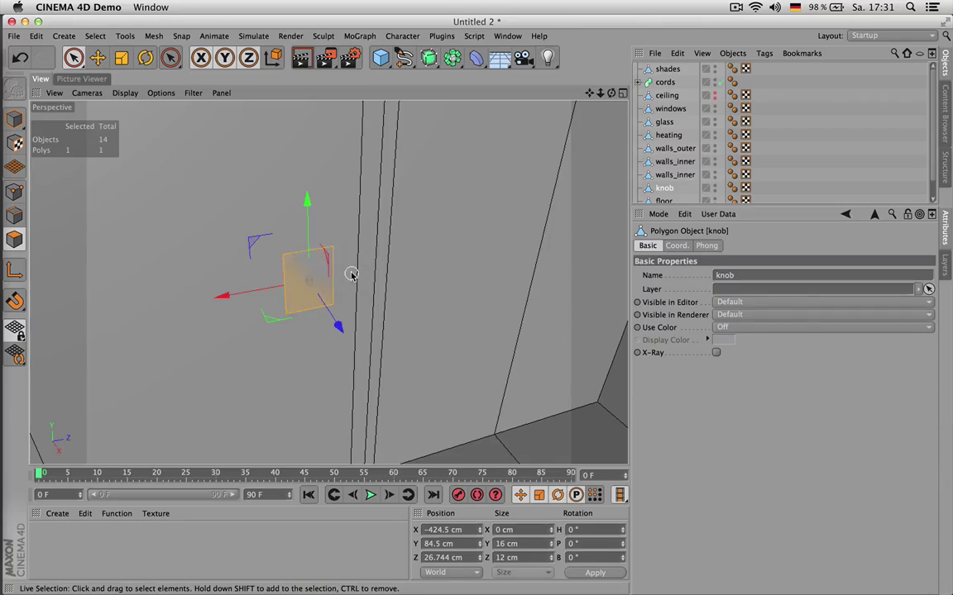
{"action": "key", "text": "d"}
{"action": "left_click_drag", "start_coordinate": [376, 252], "coordinate": [387, 252]}
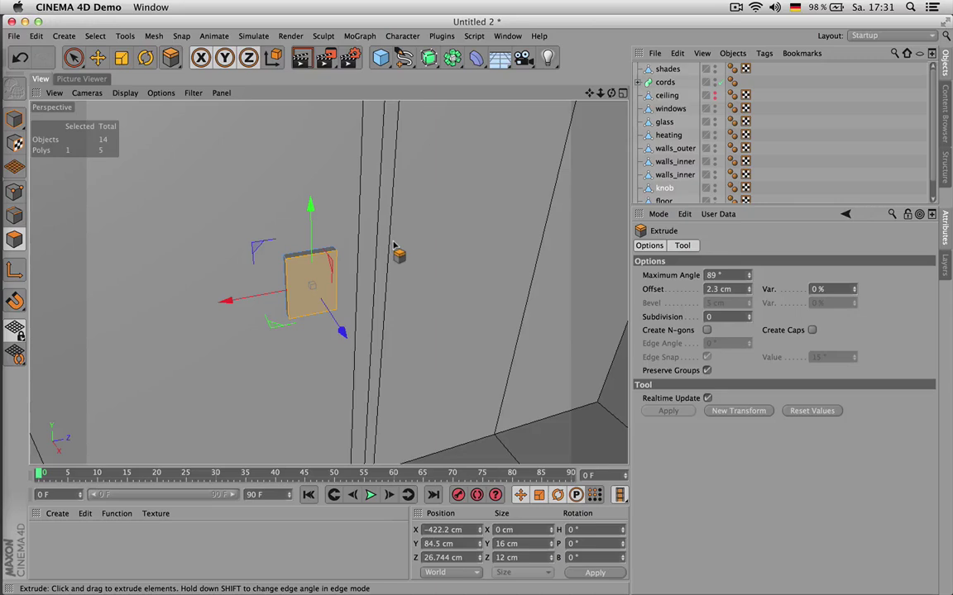
{"action": "key", "text": "super+z"}
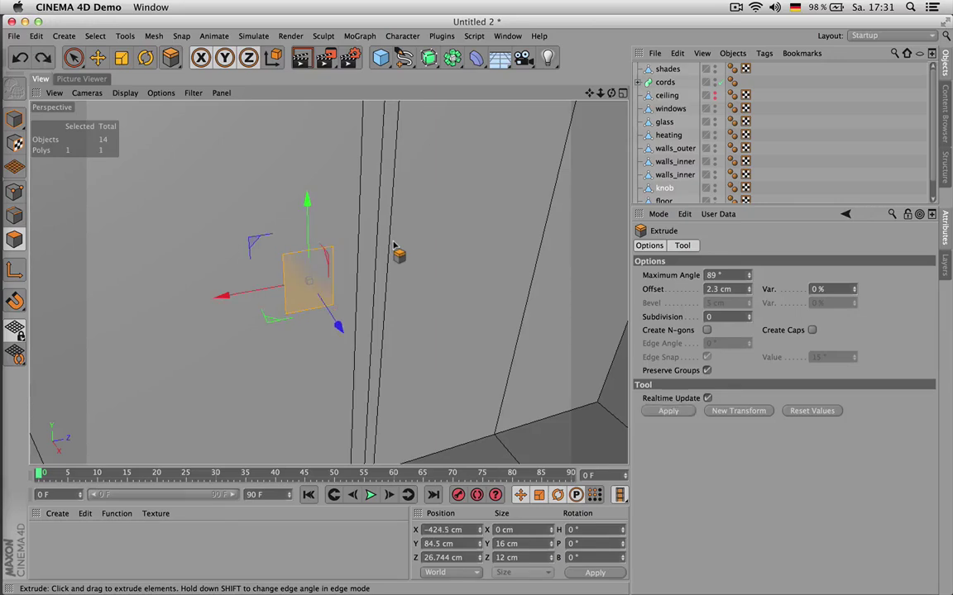
- Move the knob polygon straight out from the door to an X position of -414.5 cm
{"action": "mouse_move", "coordinate": [350, 330]}
{"action": "left_mouse_down"}
{"action": "mouse_move", "coordinate": [329, 312]}
{"action": "mouse_move", "coordinate": [347, 342]}
{"action": "left_mouse_up"}
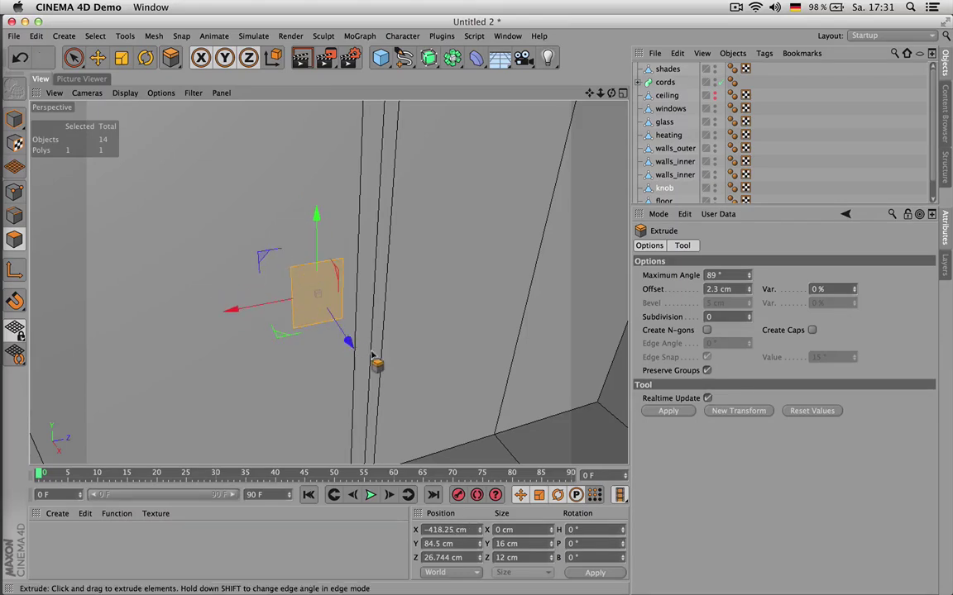
{"action": "key", "text": "super+z"}
{"action": "left_click_drag", "start_coordinate": [336, 327], "coordinate": [349, 342]}
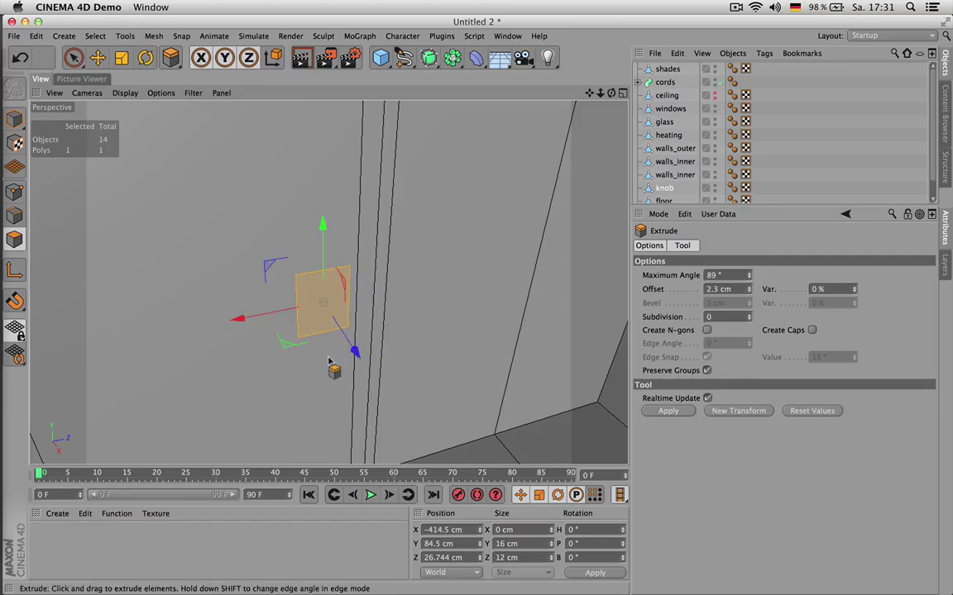
- Cut the knob polygon with the Knife in Loop mode, separating a vertical strip about 2.5 cm wide beside the door frame
{"action": "key", "text": "k"}
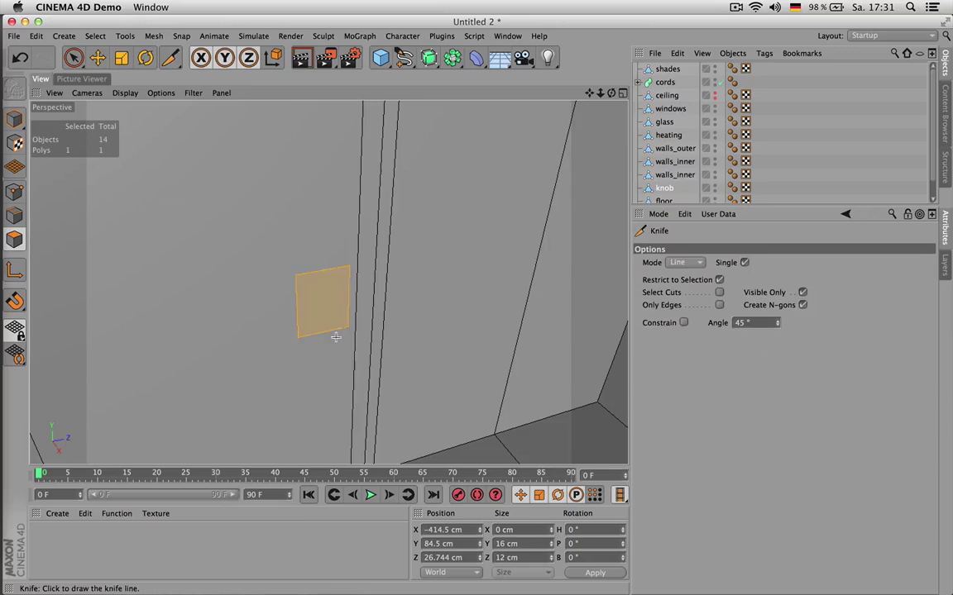
{"action": "left_click", "coordinate": [686, 262]}
{"action": "left_click", "coordinate": [680, 318]}
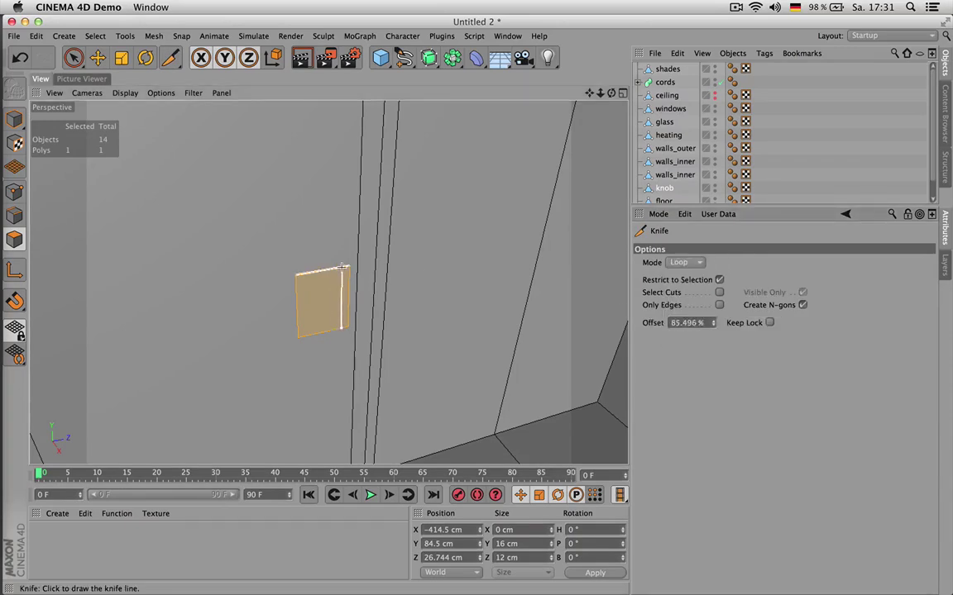
{"action": "left_click", "coordinate": [339, 267]}
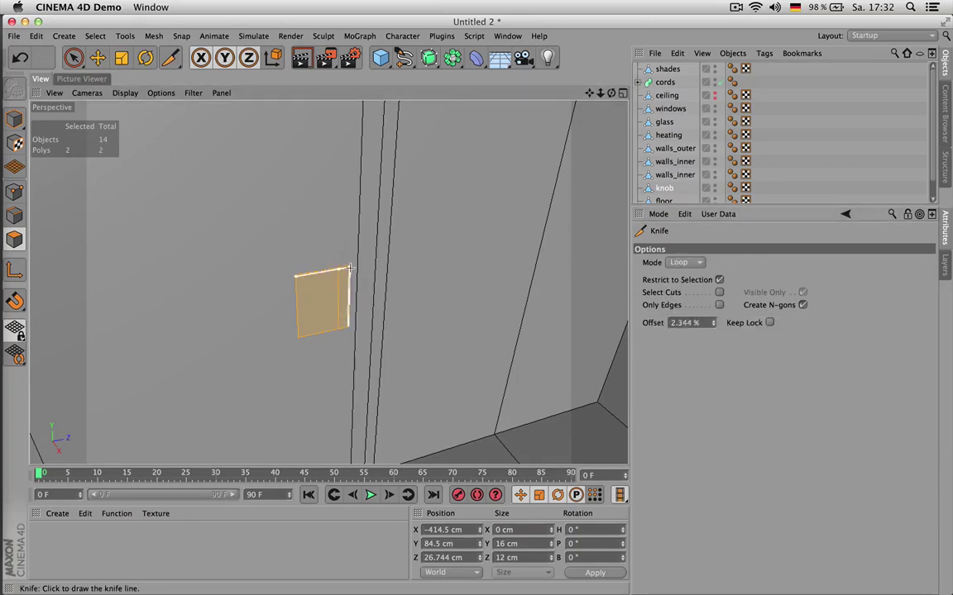
- Extrude both knob polygons outward by about 1.7 cm with Create Caps enabled
{"action": "scroll", "coordinate": [370, 272], "scroll_direction": "up", "scroll_amount": 3}
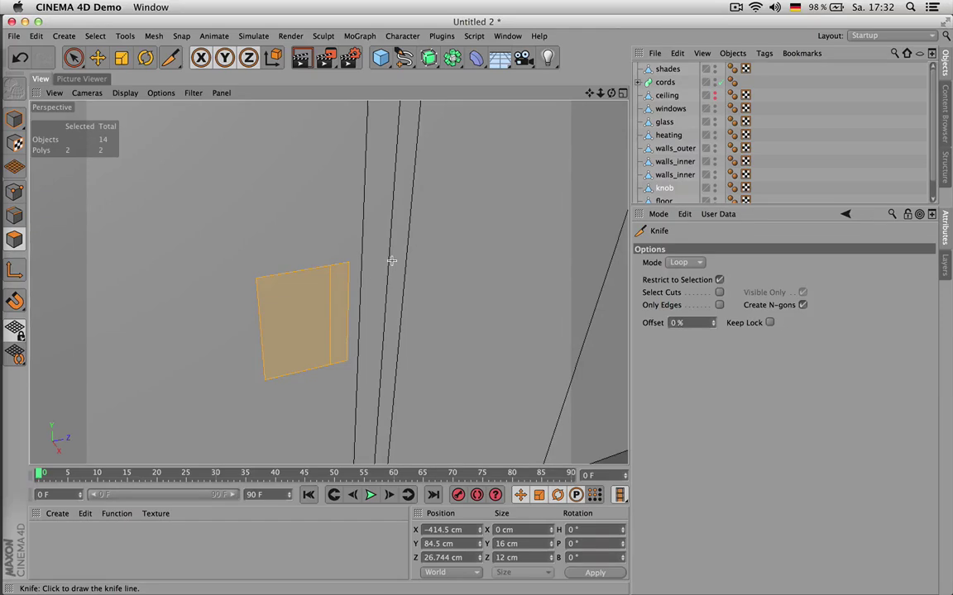
{"action": "key", "text": "d"}
{"action": "left_click_drag", "start_coordinate": [380, 228], "coordinate": [363, 227]}
{"action": "left_click_drag", "start_coordinate": [304, 319], "coordinate": [308, 330]}
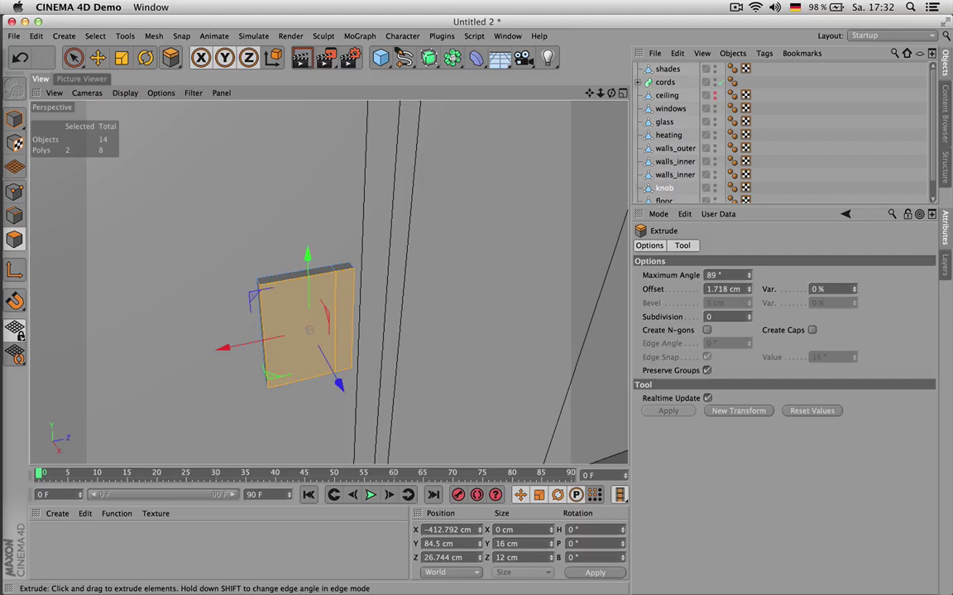
{"action": "left_click_drag", "start_coordinate": [310, 221], "coordinate": [313, 249], "text": "alt"}
{"action": "left_click", "coordinate": [813, 330]}
- Extrude only the narrow strip on the knob's back toward the door by 5 cm, and switch to Model mode
{"action": "left_click_drag", "start_coordinate": [220, 252], "coordinate": [355, 253], "text": "alt"}
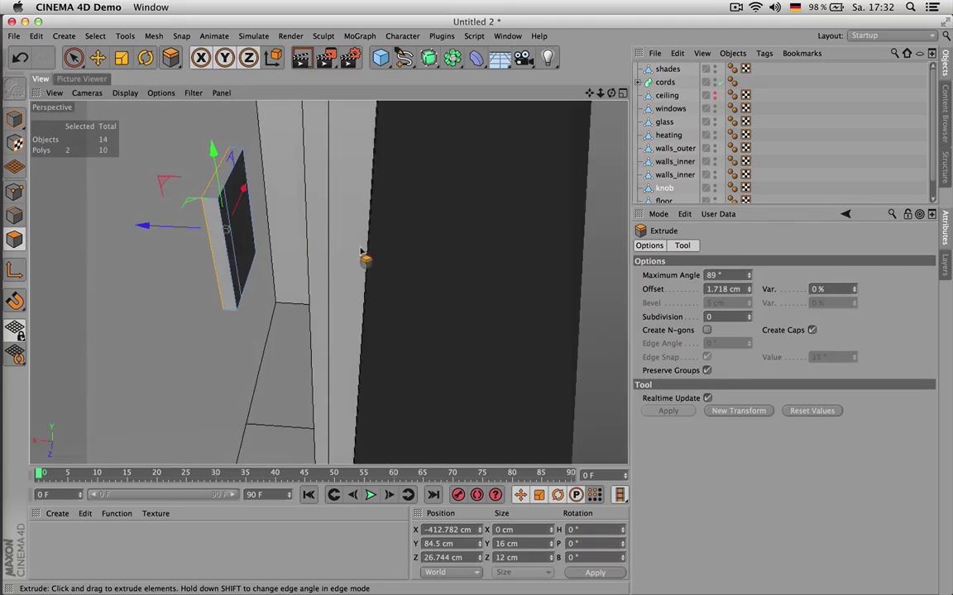
{"action": "key", "text": "space"}
{"action": "left_click_drag", "start_coordinate": [231, 257], "coordinate": [241, 256]}
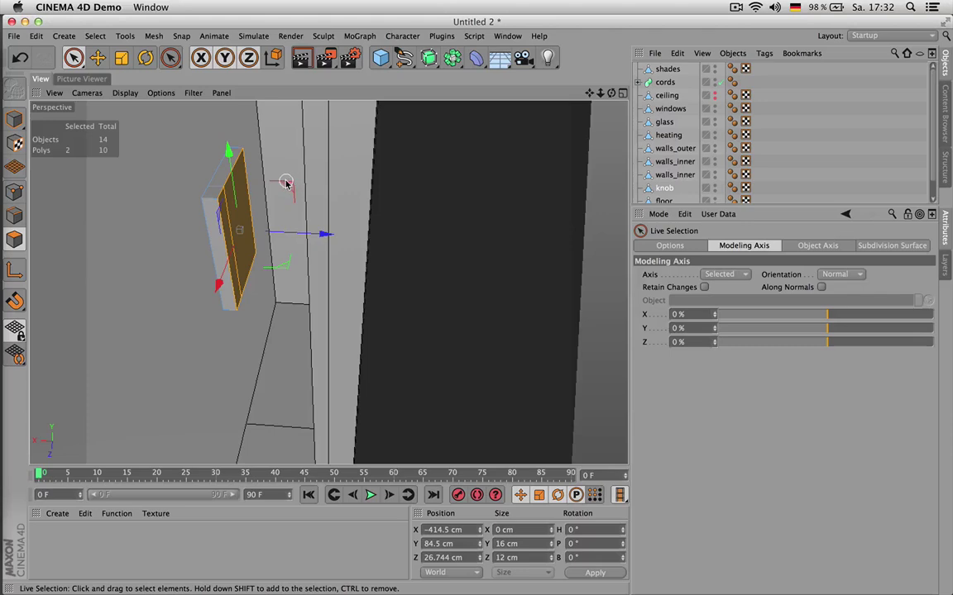
{"action": "left_click", "coordinate": [248, 182], "text": "ctrl"}
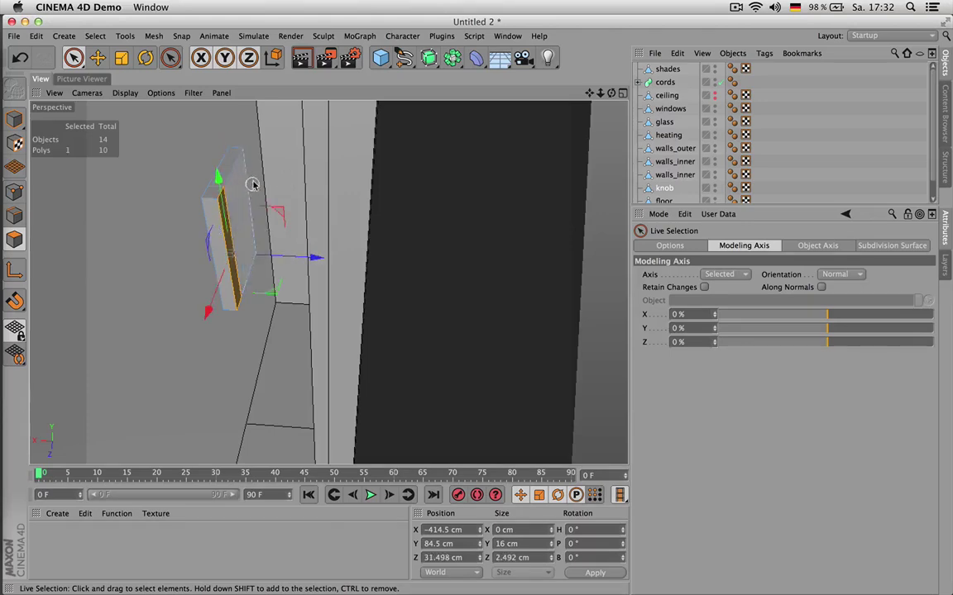
{"action": "left_click_drag", "start_coordinate": [257, 191], "coordinate": [237, 230], "text": "alt"}
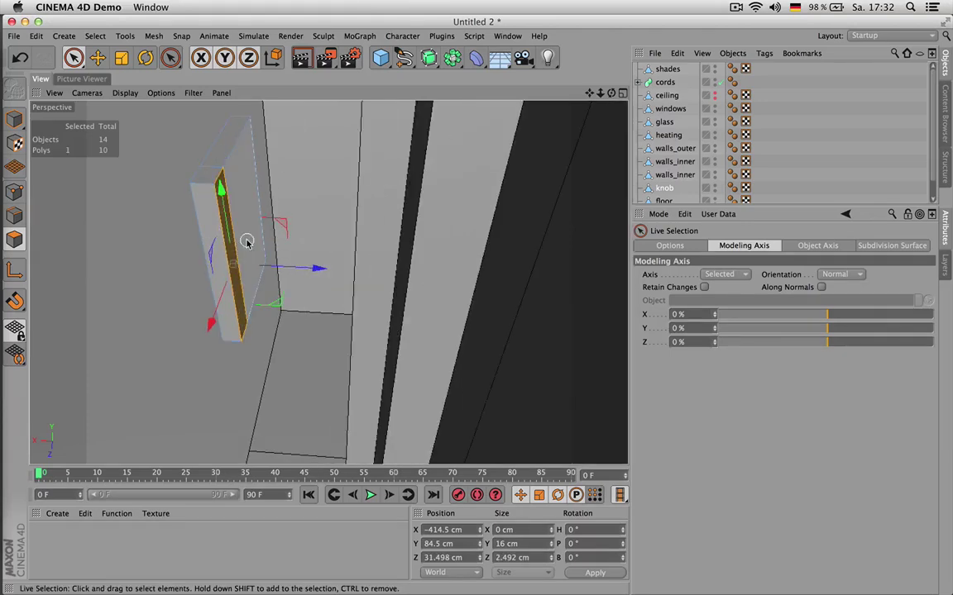
{"action": "key", "text": "d"}
{"action": "left_click_drag", "start_coordinate": [105, 323], "coordinate": [157, 318]}
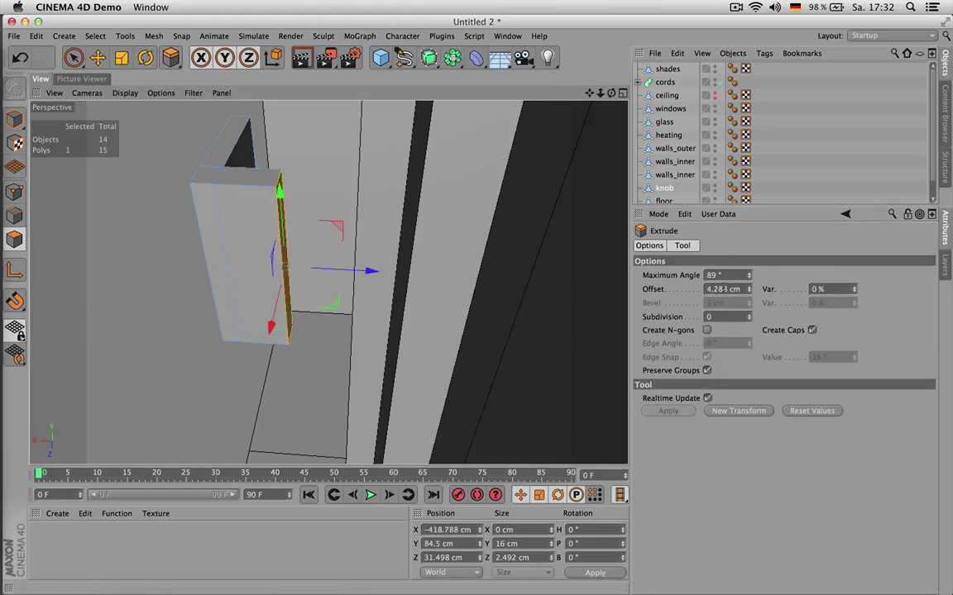
{"action": "left_click", "coordinate": [714, 288]}
{"action": "type", "text": "5"}
{"action": "key", "text": "Return"}
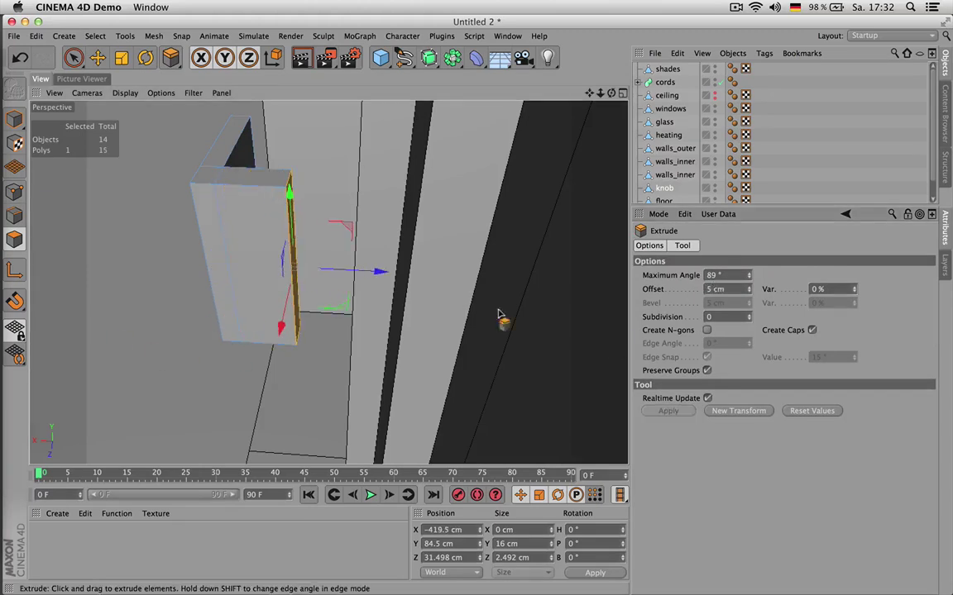
{"action": "key", "text": "Return"}
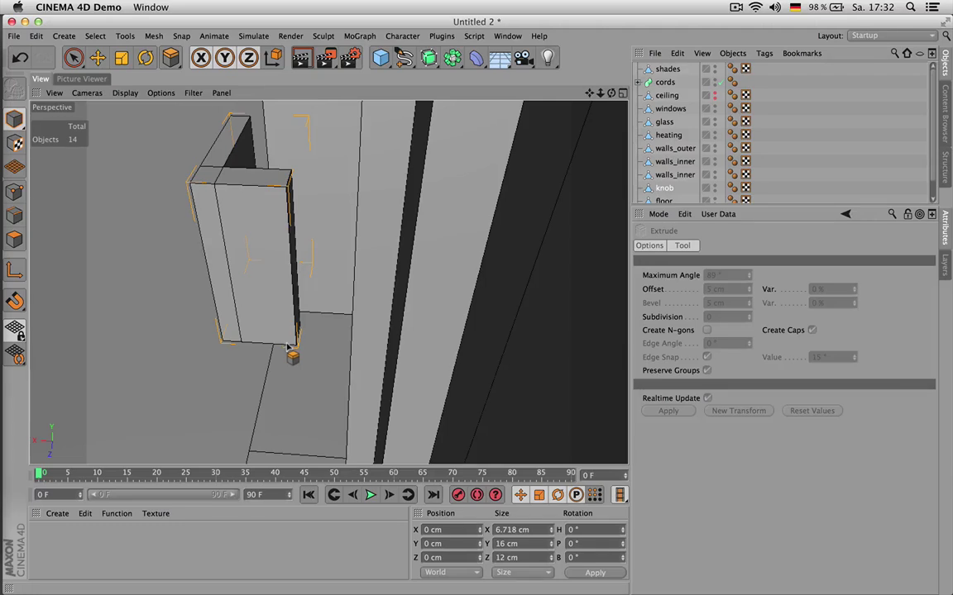
{"action": "left_click", "coordinate": [153, 36]}
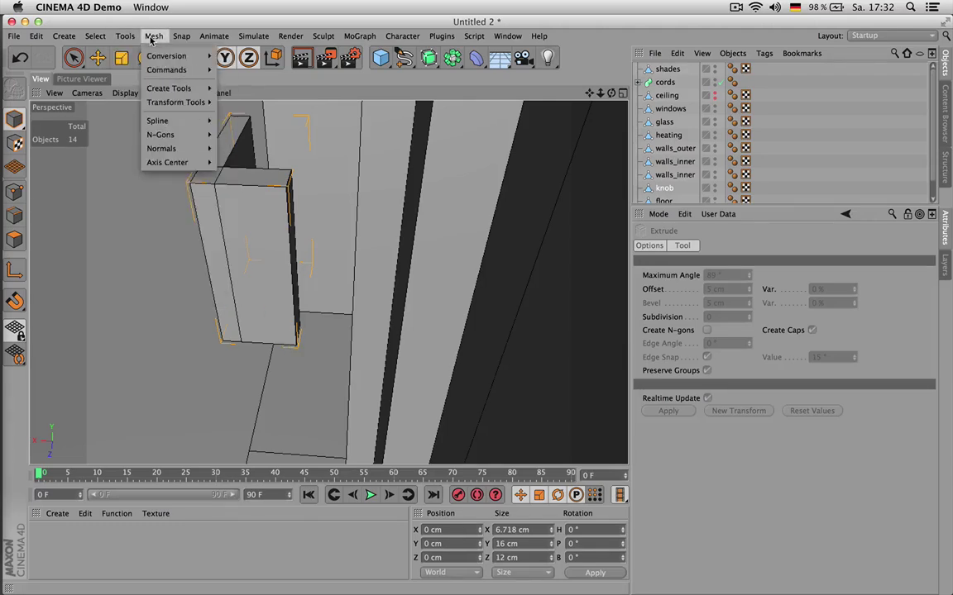
{"action": "mouse_move", "coordinate": [184, 167]}
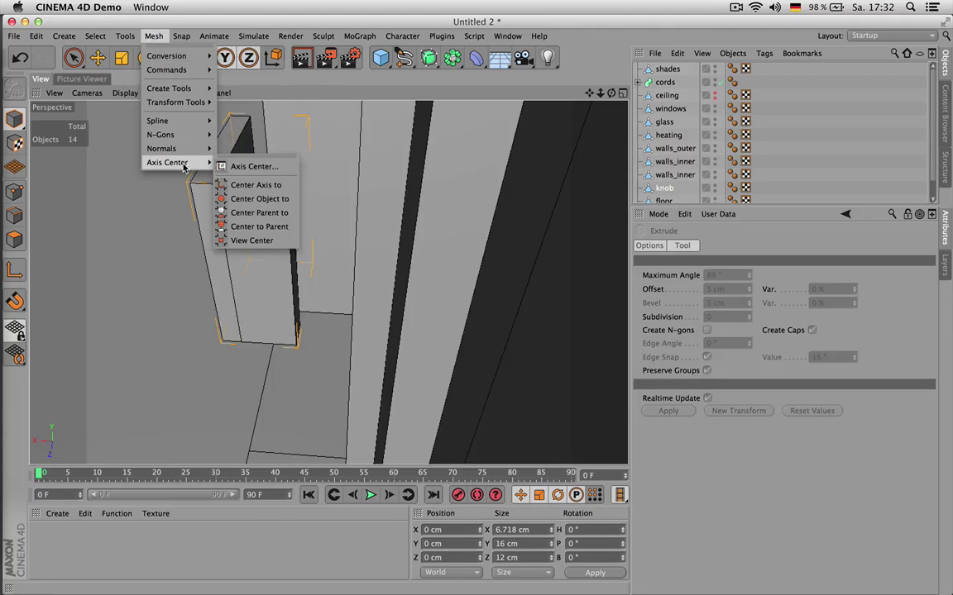
{"action": "left_click", "coordinate": [256, 167]}
{"action": "left_click_drag", "start_coordinate": [258, 83], "coordinate": [468, 105]}
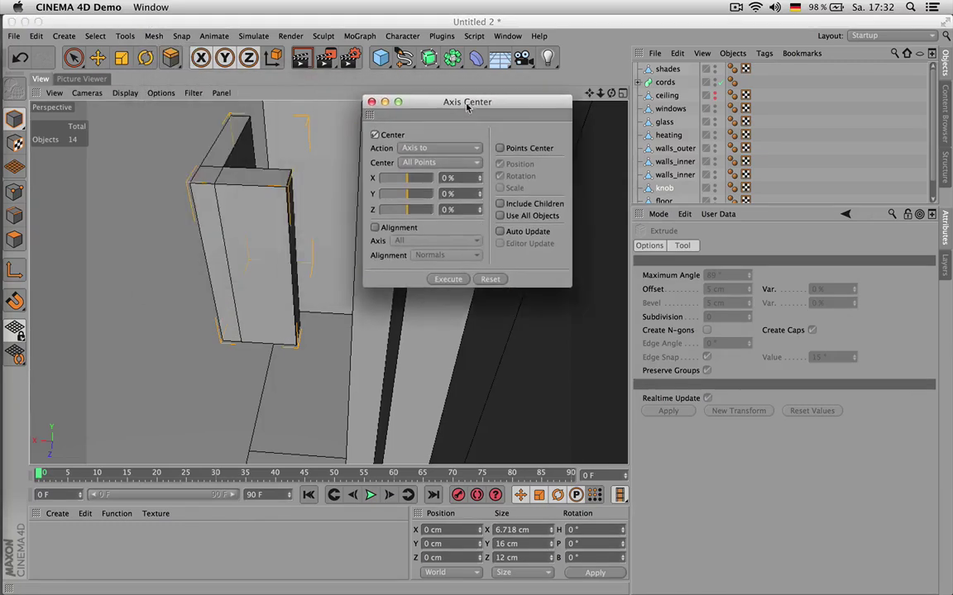
{"action": "left_click", "coordinate": [372, 103]}
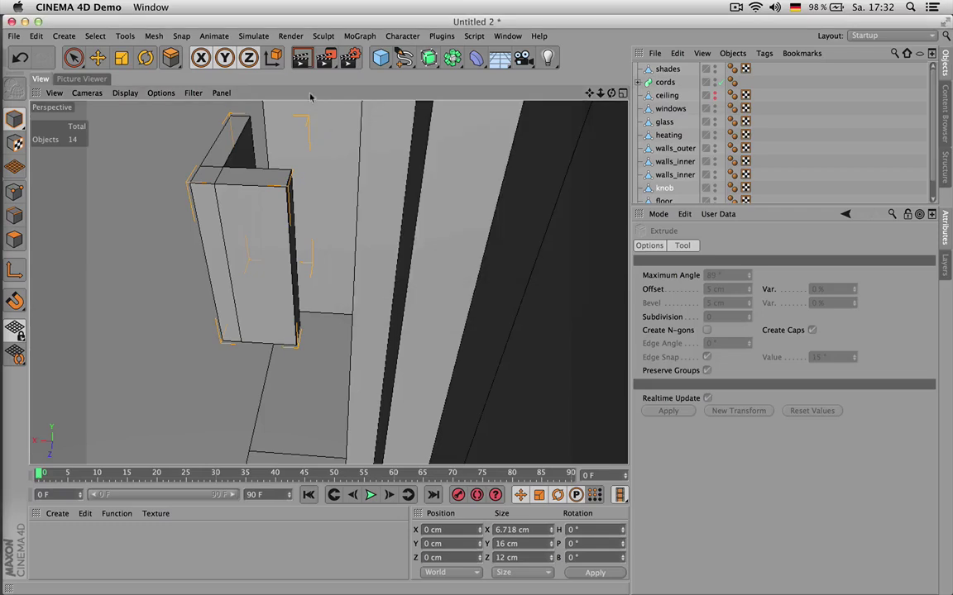
- Center the knob object's axis on its own geometry
{"action": "left_click", "coordinate": [129, 37]}
{"action": "mouse_move", "coordinate": [153, 37]}
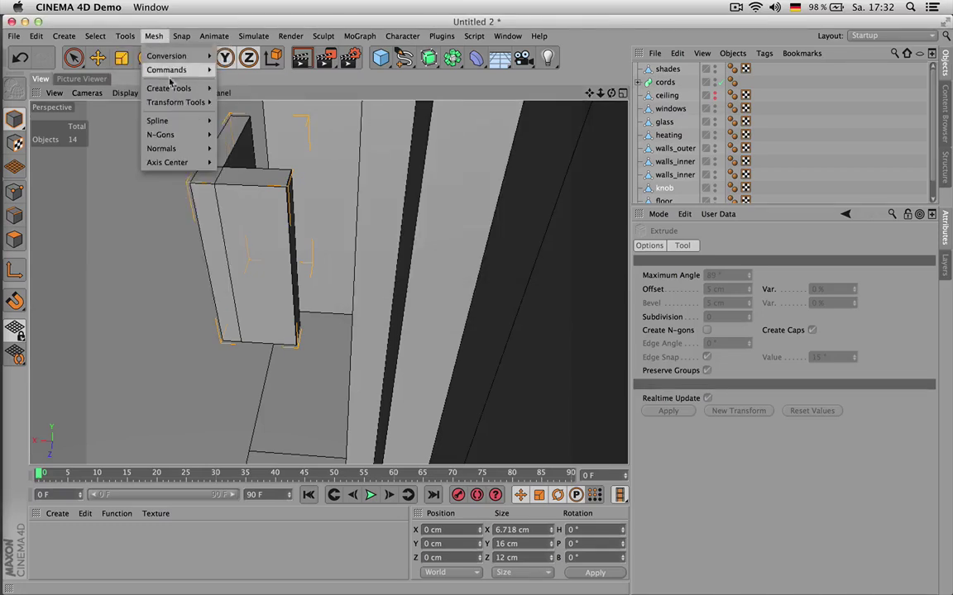
{"action": "mouse_move", "coordinate": [178, 72]}
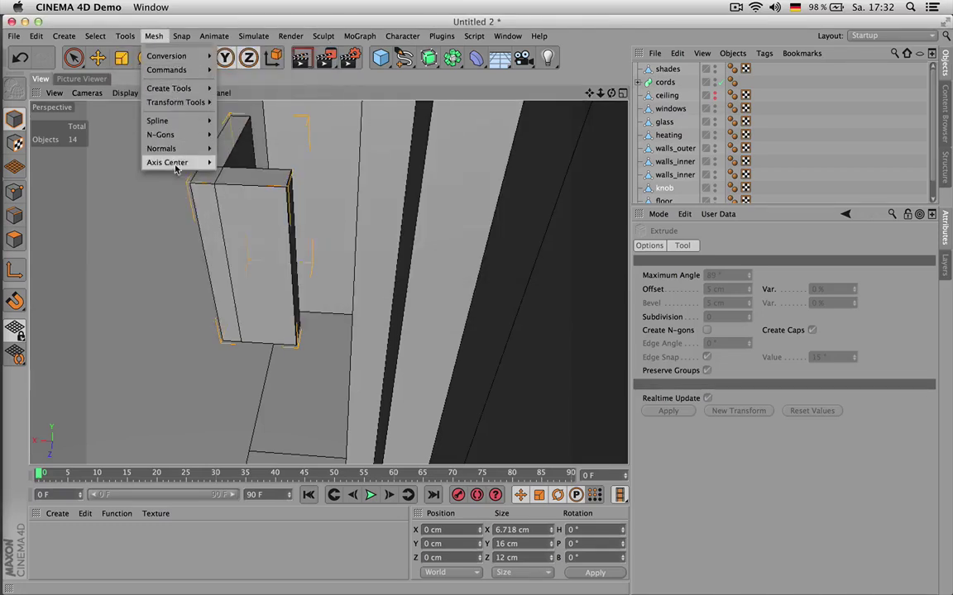
{"action": "mouse_move", "coordinate": [174, 162]}
{"action": "left_click", "coordinate": [252, 185]}
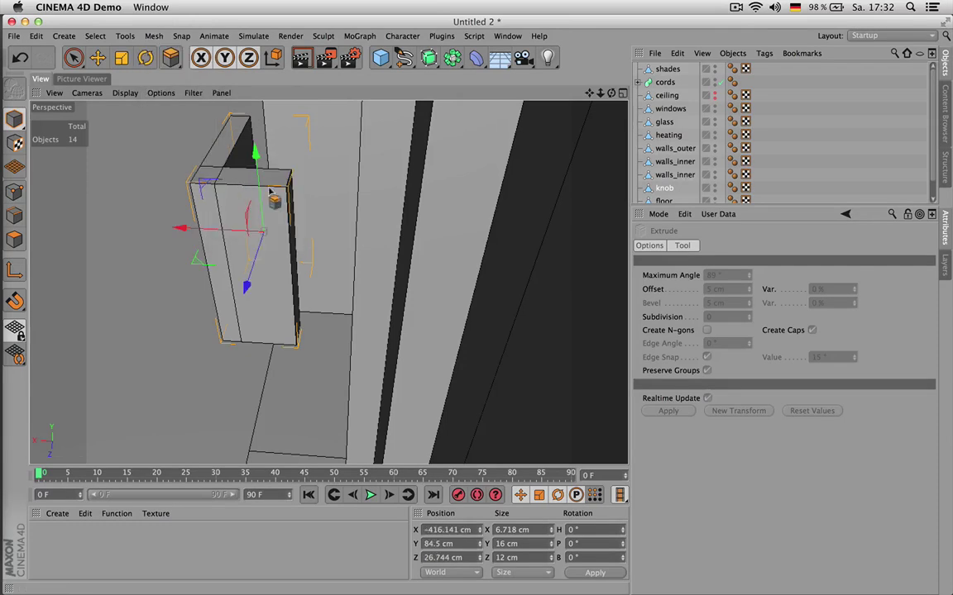
- Move the knob's axis to its lower corner using Axis Center with X -100%, Y -100%, Z 100% and Auto Update enabled
{"action": "left_click_drag", "start_coordinate": [611, 96], "coordinate": [361, 104]}
{"action": "left_click", "coordinate": [154, 36]}
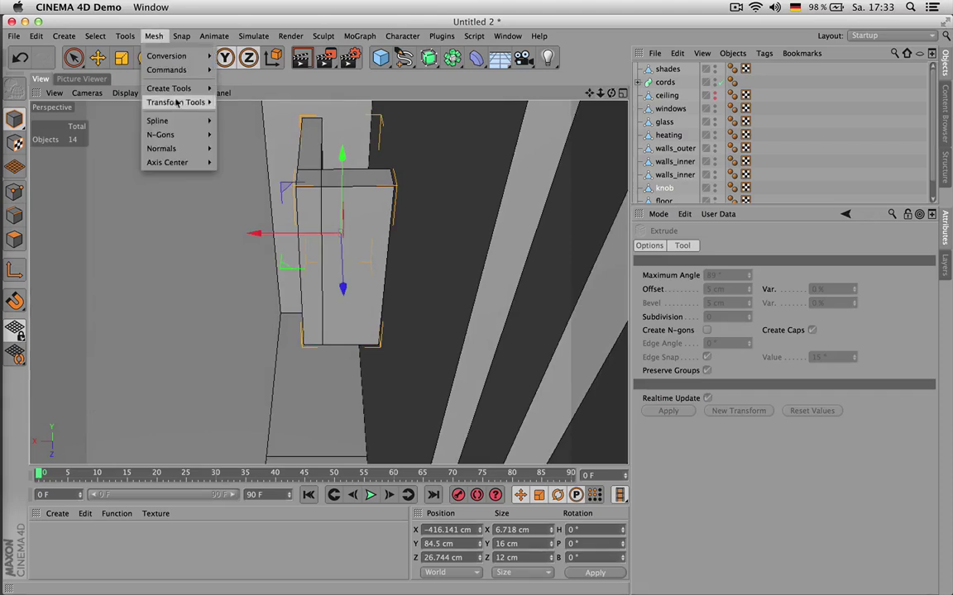
{"action": "mouse_move", "coordinate": [169, 162]}
{"action": "left_click", "coordinate": [234, 166]}
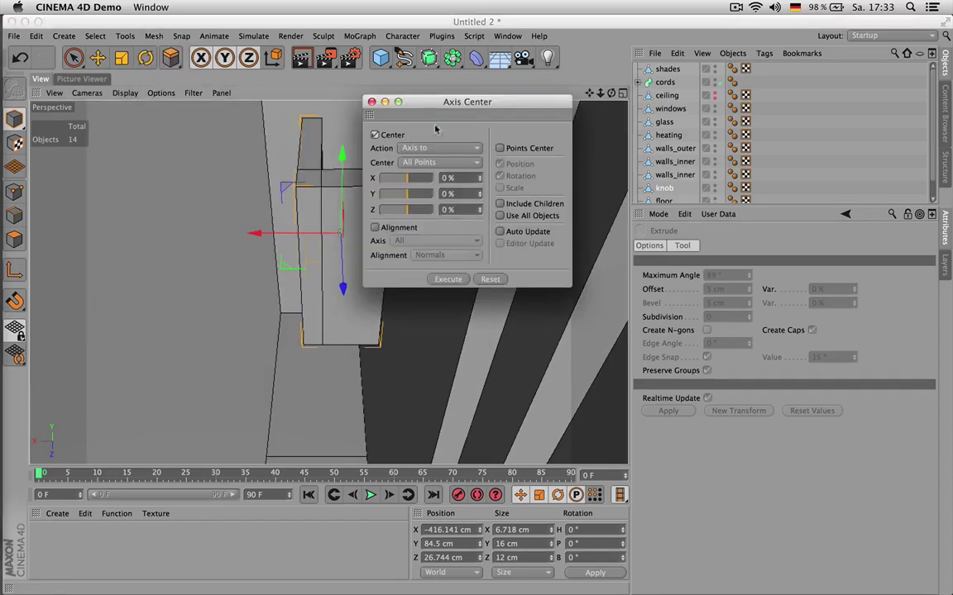
{"action": "left_click_drag", "start_coordinate": [469, 97], "coordinate": [542, 108]}
{"action": "left_click_drag", "start_coordinate": [493, 189], "coordinate": [464, 201]}
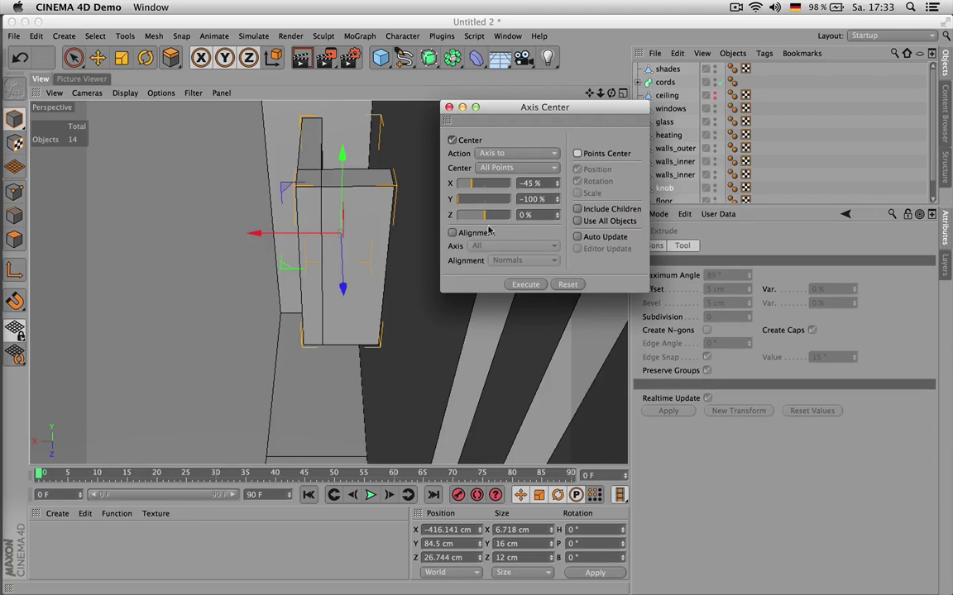
{"action": "left_click_drag", "start_coordinate": [488, 201], "coordinate": [462, 183]}
{"action": "left_click", "coordinate": [535, 284]}
{"action": "left_click", "coordinate": [527, 284]}
{"action": "left_click", "coordinate": [525, 284]}
{"action": "left_click", "coordinate": [578, 236]}
{"action": "mouse_move", "coordinate": [497, 217]}
{"action": "left_mouse_down"}
{"action": "mouse_move", "coordinate": [450, 217]}
{"action": "mouse_move", "coordinate": [510, 222]}
{"action": "left_mouse_up"}
{"action": "left_click_drag", "start_coordinate": [481, 184], "coordinate": [413, 187]}
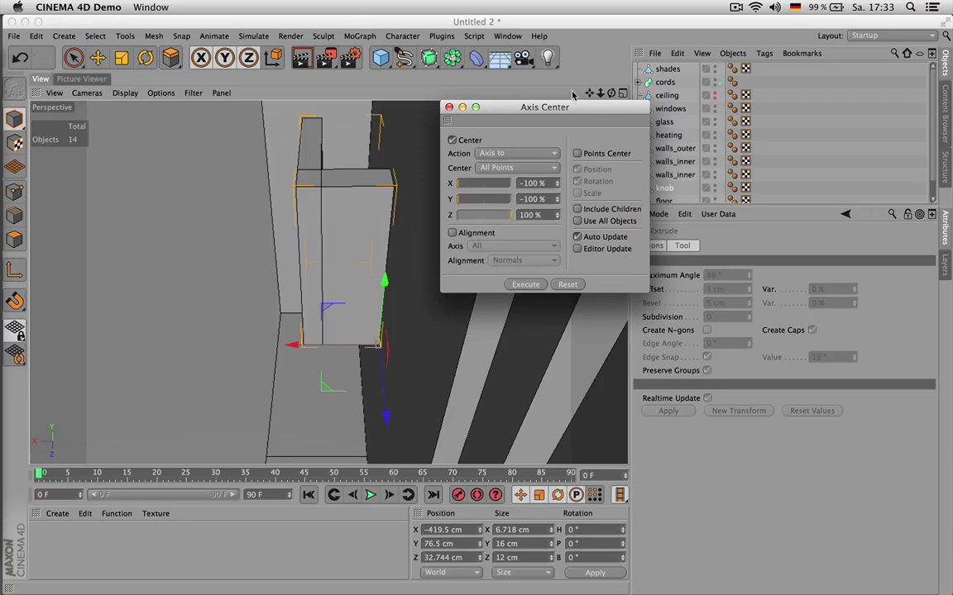
{"action": "left_click", "coordinate": [450, 108]}
- Push the knob along X toward the door, and pick up the X position of the door polygon in walls_inner
{"action": "left_click_drag", "start_coordinate": [612, 92], "coordinate": [641, 108]}
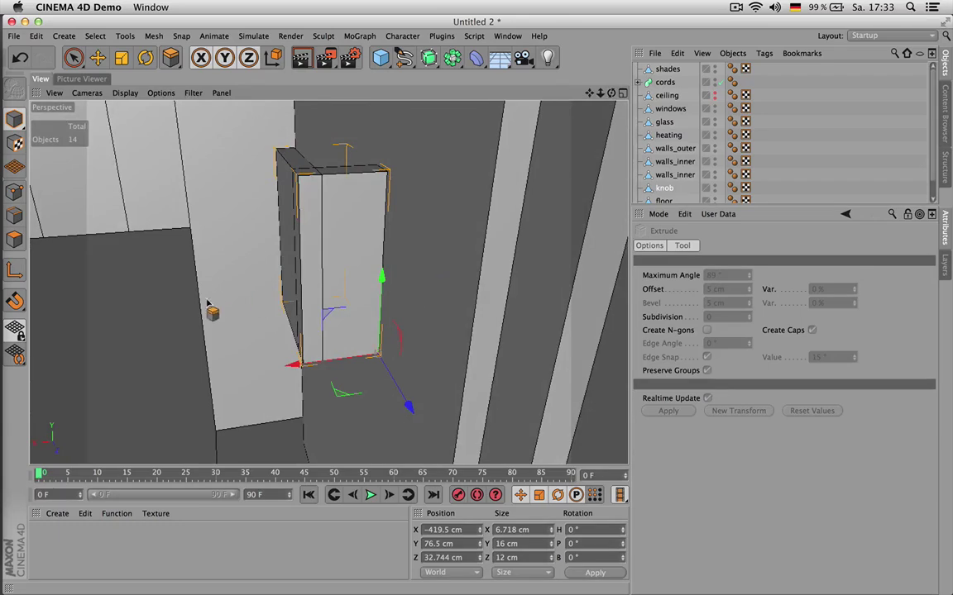
{"action": "left_click_drag", "start_coordinate": [287, 368], "coordinate": [336, 363]}
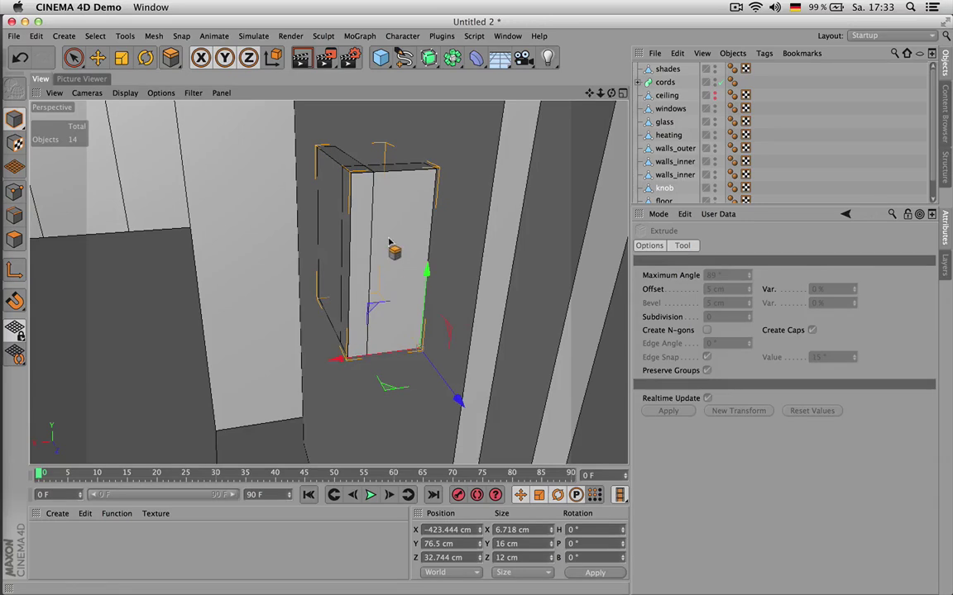
{"action": "key", "text": "space"}
{"action": "left_click", "coordinate": [481, 185]}
{"action": "key", "text": "Return"}
{"action": "left_click", "coordinate": [481, 184]}
{"action": "left_click", "coordinate": [463, 176]}
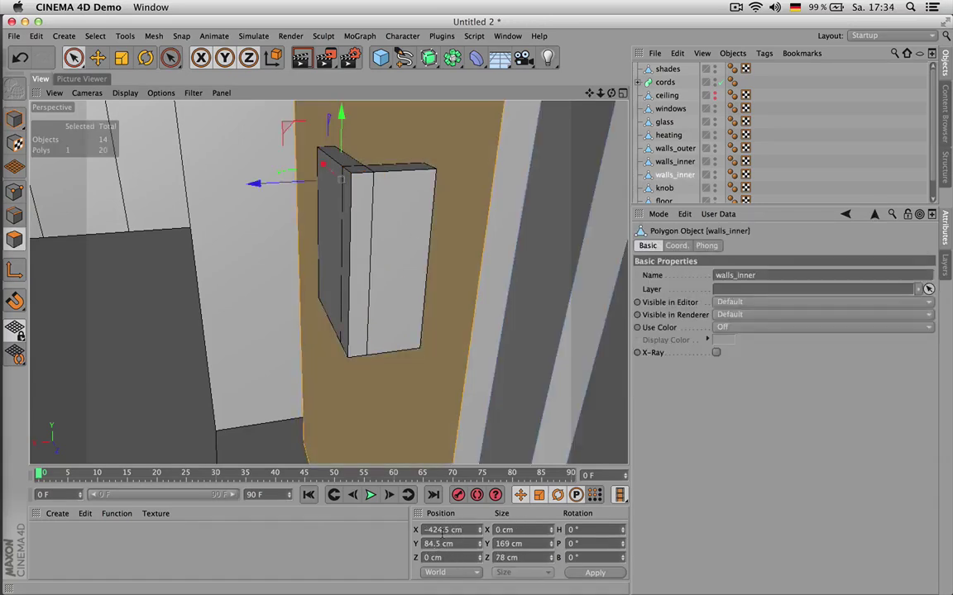
{"action": "left_click", "coordinate": [438, 530]}
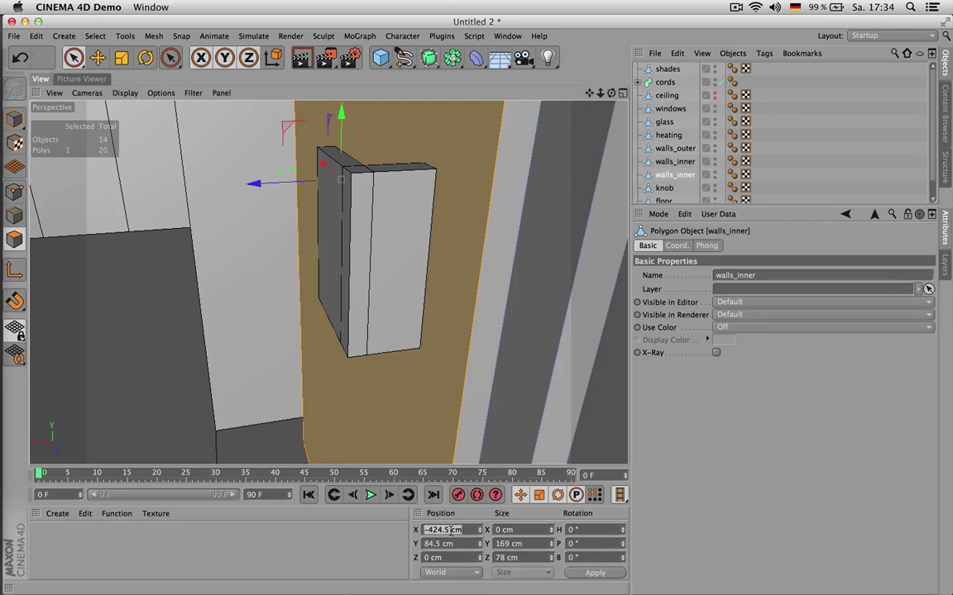
- Set the whole knob object's X position to -424.5 cm in Model mode
{"action": "left_click", "coordinate": [665, 189]}
{"action": "left_click", "coordinate": [14, 118]}
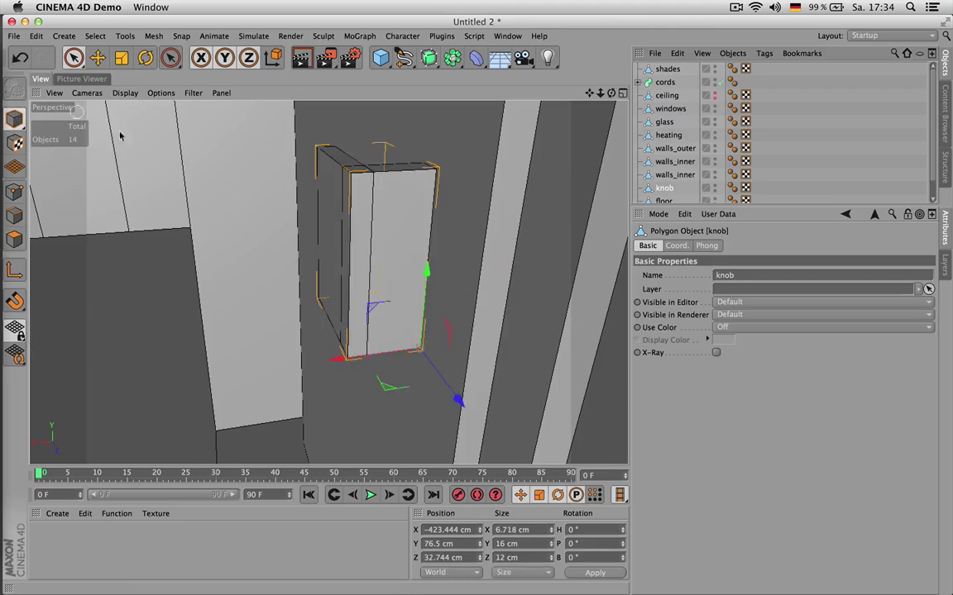
{"action": "left_click", "coordinate": [447, 529]}
{"action": "type", "text": "-424.5"}
{"action": "key", "text": "Return"}
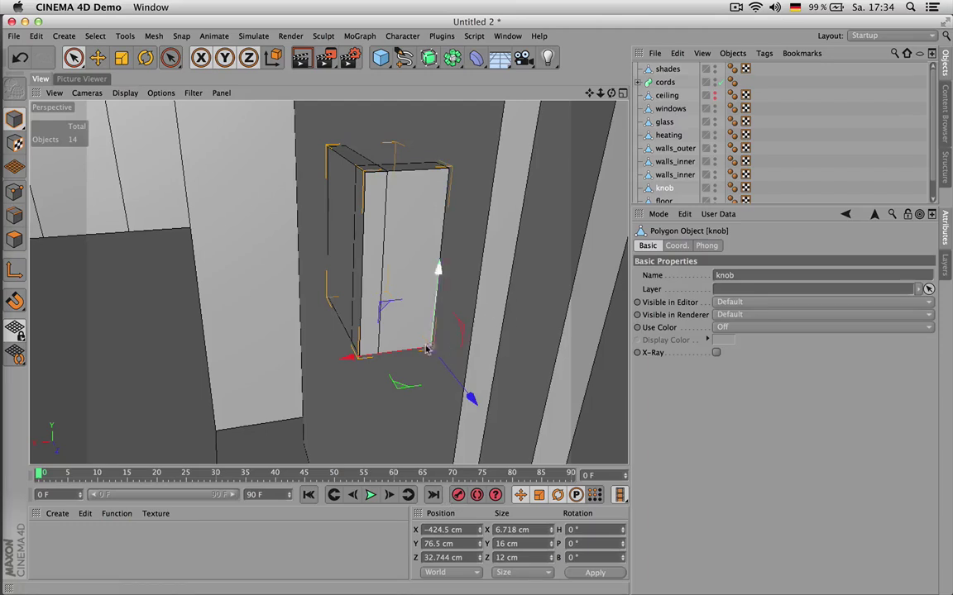
- Select all of the knob's edges in Edge mode by adding up loop selections
{"action": "left_click_drag", "start_coordinate": [468, 314], "coordinate": [589, 219], "text": "alt"}
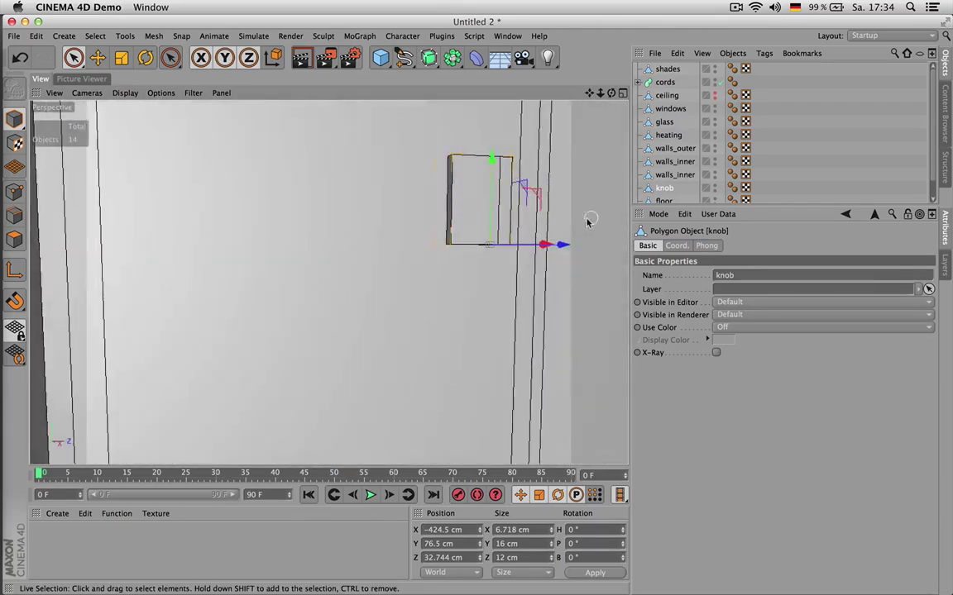
{"action": "scroll", "coordinate": [522, 230], "scroll_direction": "down", "scroll_amount": 10}
{"action": "left_click_drag", "start_coordinate": [553, 183], "coordinate": [472, 234], "text": "alt"}
{"action": "scroll", "coordinate": [472, 234], "scroll_direction": "down", "scroll_amount": 10}
{"action": "scroll", "coordinate": [493, 233], "scroll_direction": "down", "scroll_amount": 6}
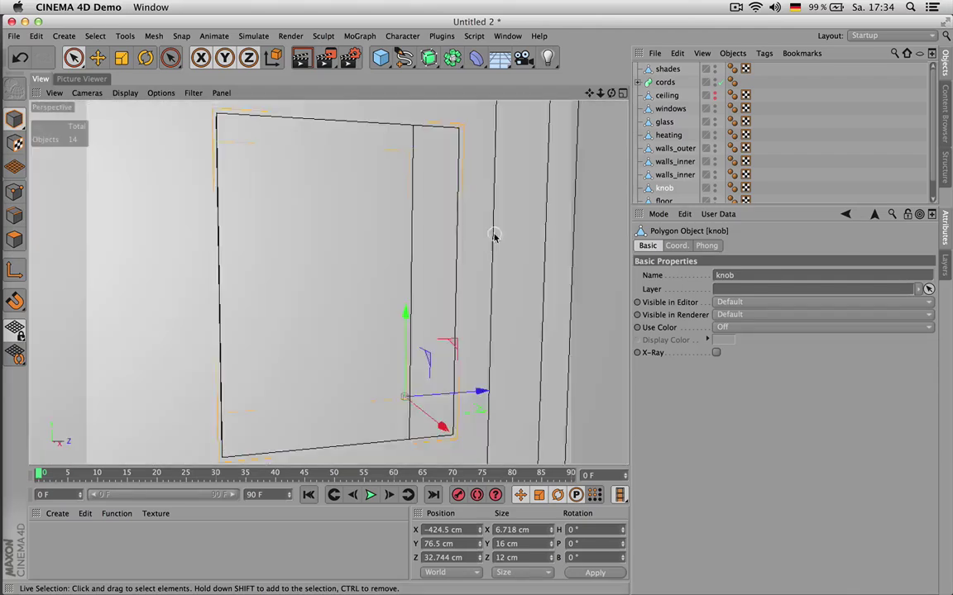
{"action": "mouse_move", "coordinate": [497, 230]}
{"action": "left_mouse_down", "text": "alt"}
{"action": "mouse_move", "coordinate": [503, 263]}
{"action": "mouse_move", "coordinate": [504, 243]}
{"action": "left_mouse_up", "text": "alt"}
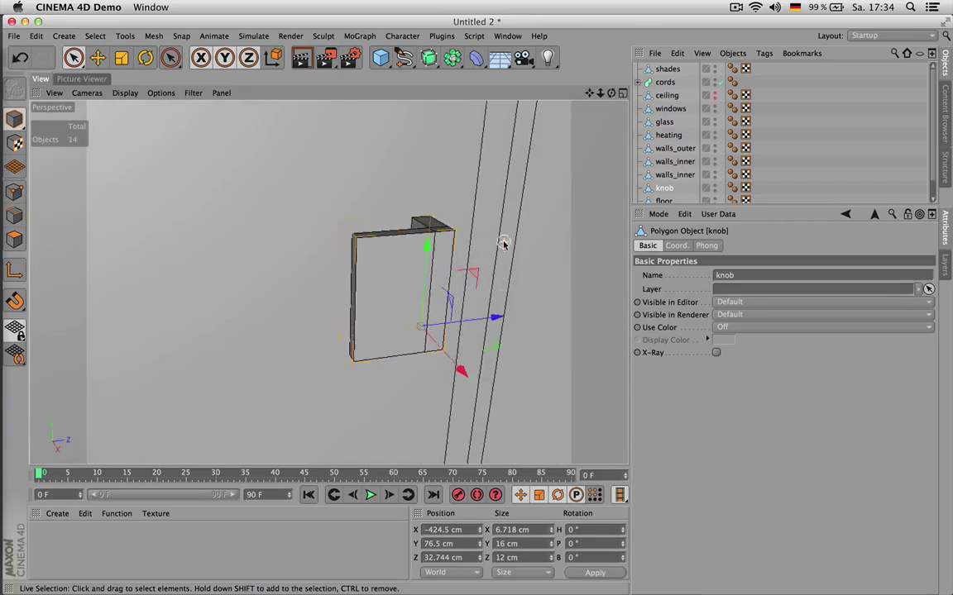
{"action": "key", "text": "Return"}
{"action": "key", "text": "u"}
{"action": "key", "text": "l"}
{"action": "left_click", "coordinate": [408, 229]}
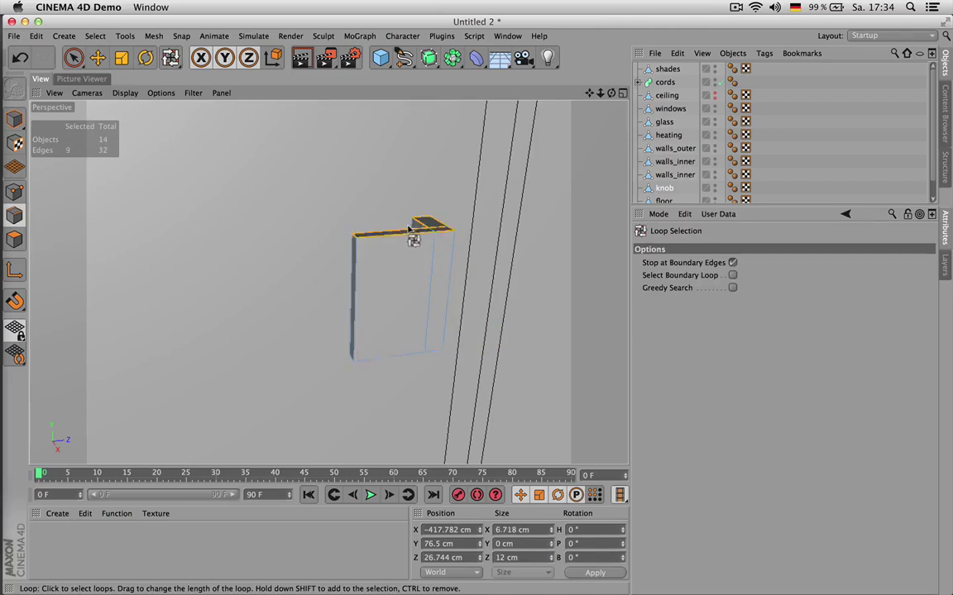
{"action": "left_click", "coordinate": [348, 255], "text": "shift"}
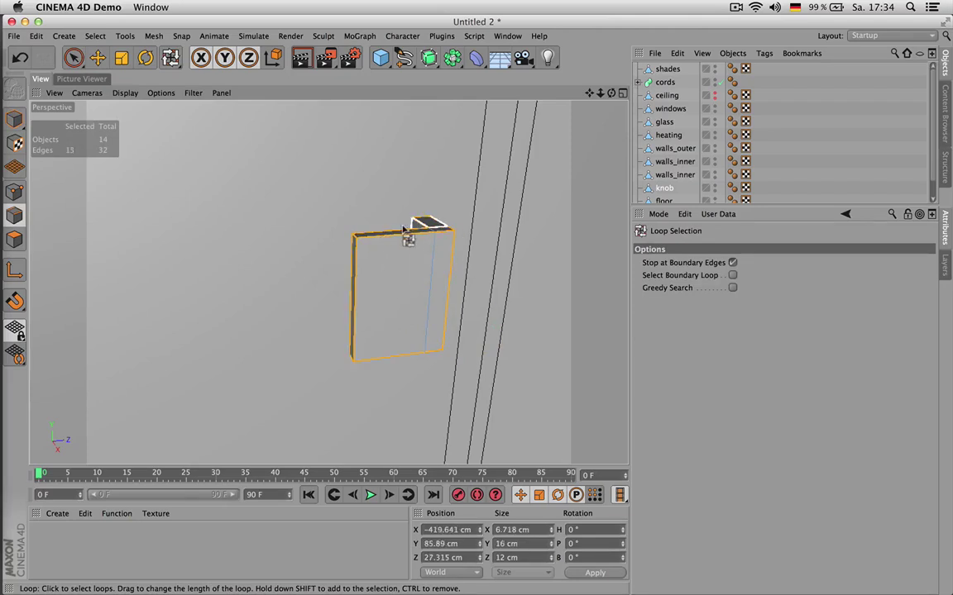
{"action": "left_click", "coordinate": [419, 251], "text": "shift"}
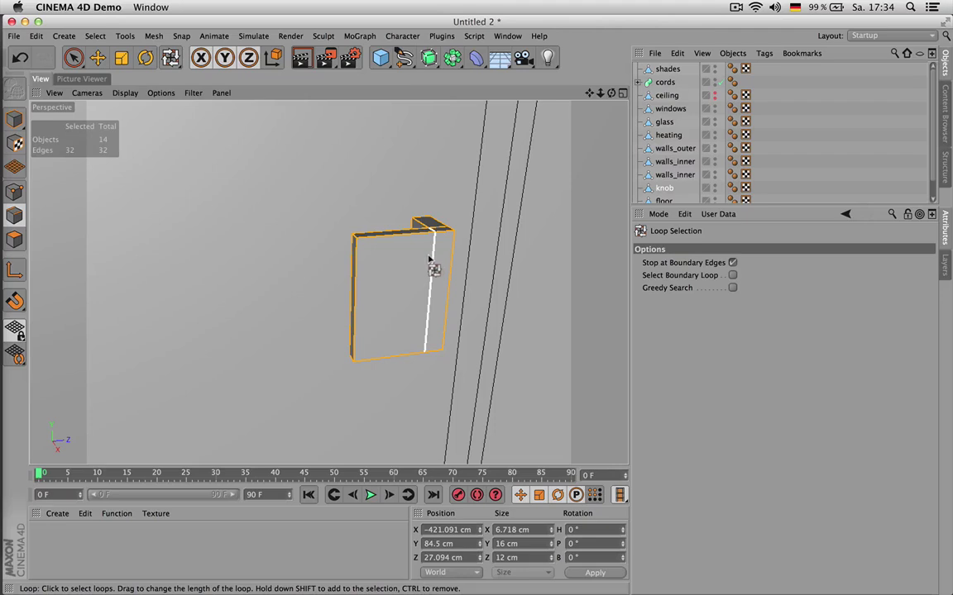
{"action": "key", "text": "Return"}
{"action": "key", "text": "Return"}
{"action": "key", "text": "Return"}
- Remove the vertical dividing edge on the knob's front face from the selection and set the modeling axis orientation to Object
{"action": "key", "text": "space"}
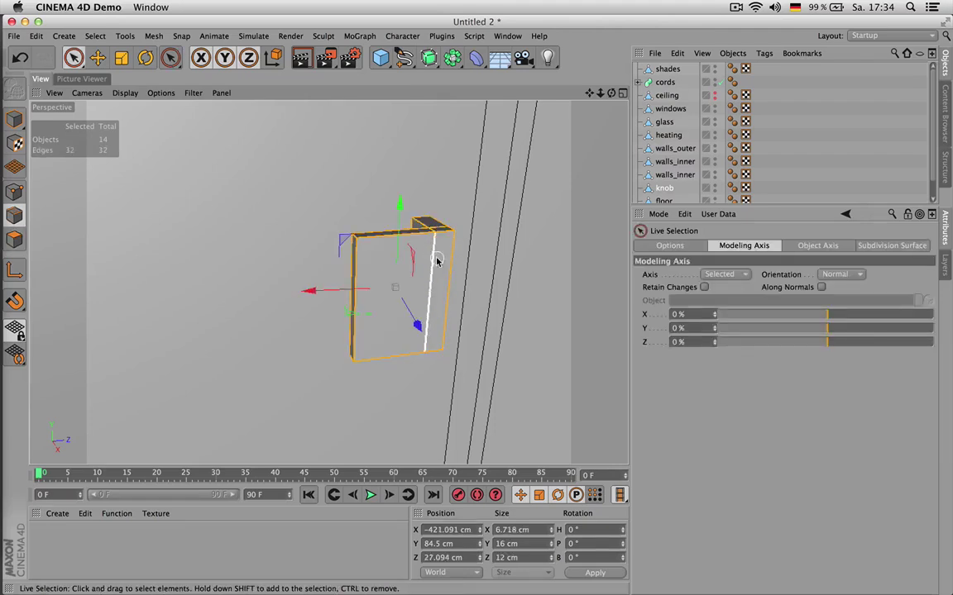
{"action": "left_click", "coordinate": [435, 271], "text": "ctrl"}
{"action": "scroll", "coordinate": [459, 236], "scroll_direction": "up", "scroll_amount": 3}
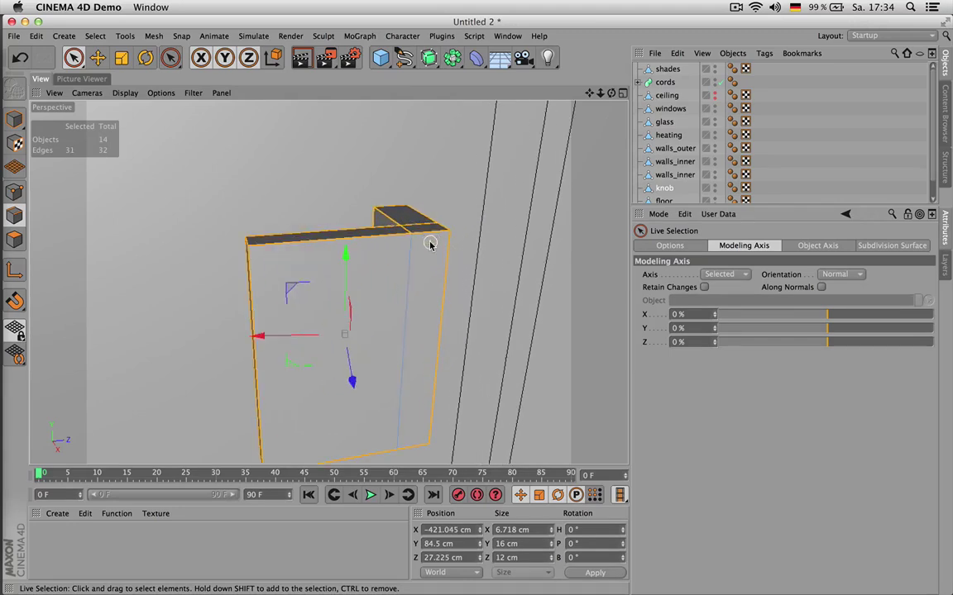
{"action": "scroll", "coordinate": [423, 243], "scroll_direction": "up", "scroll_amount": 2}
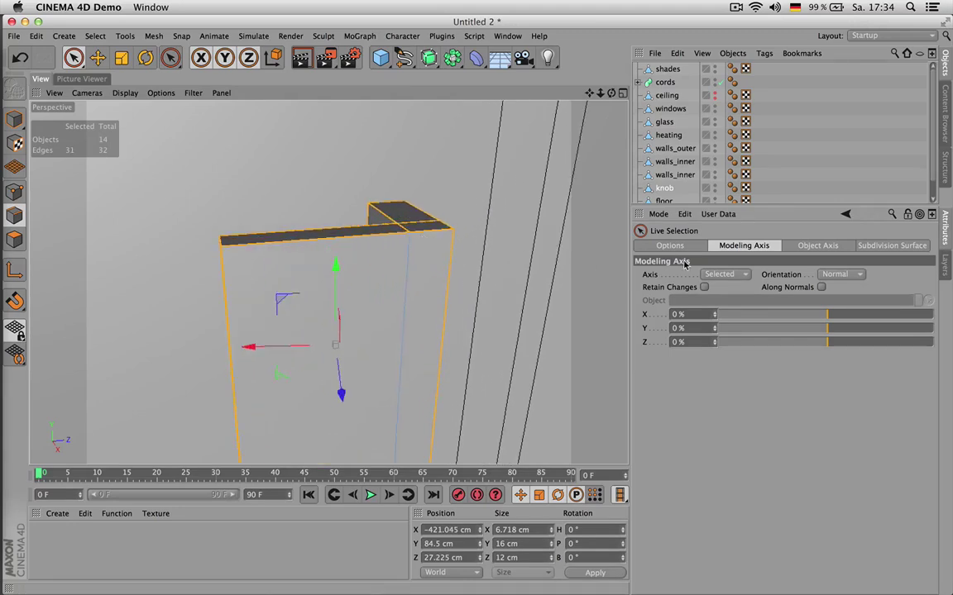
{"action": "left_click", "coordinate": [840, 276]}
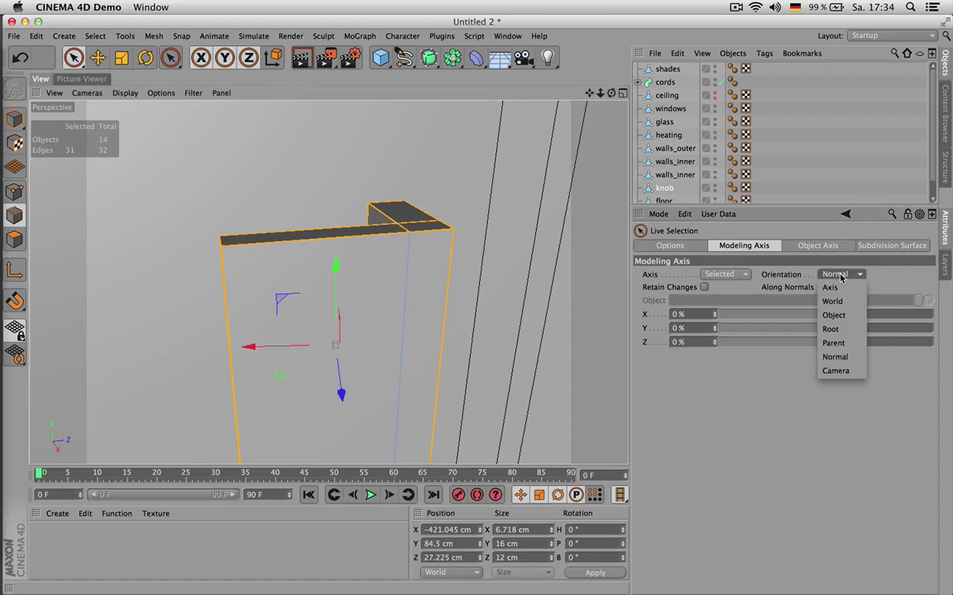
{"action": "left_click", "coordinate": [835, 316]}
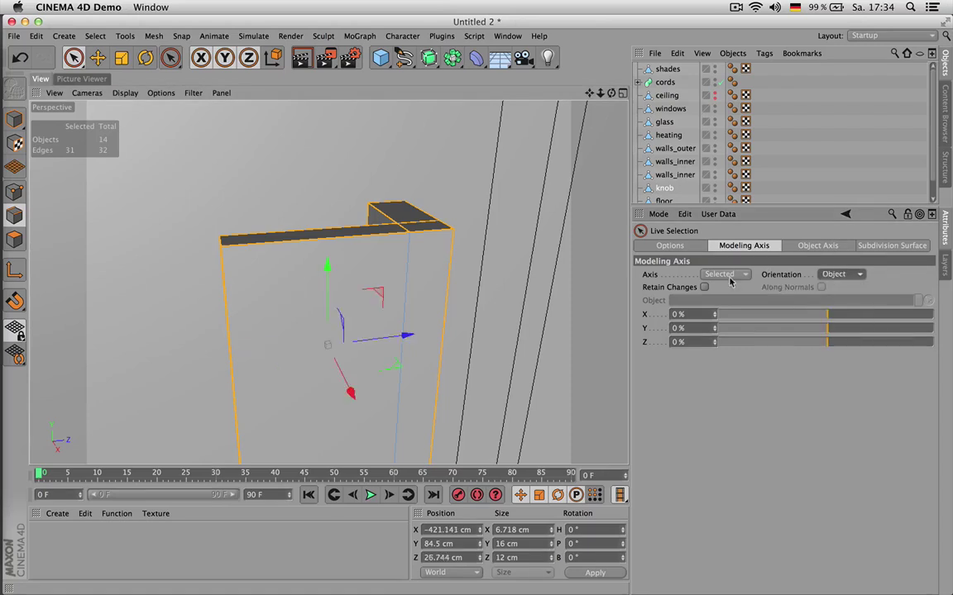
{"action": "left_click", "coordinate": [408, 225], "text": "ctrl"}
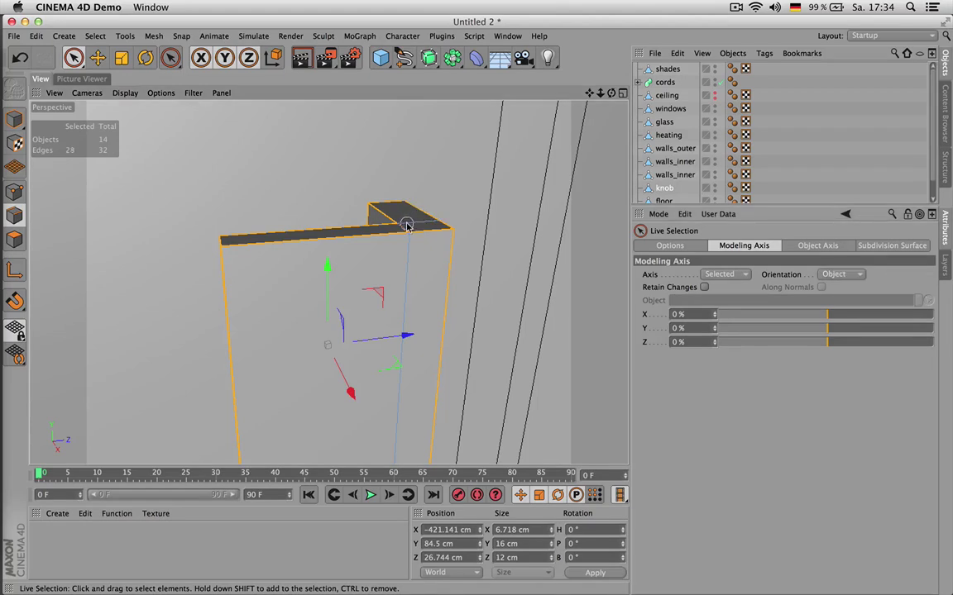
{"action": "key", "text": "super+z"}
{"action": "key", "text": "super+z"}
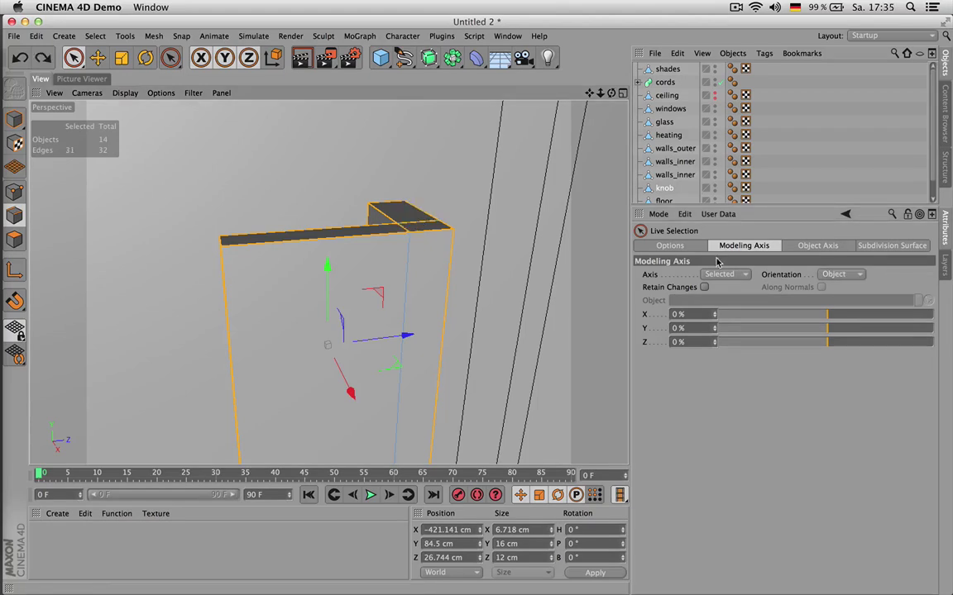
- Deselect the short dividing edges on the knob's top and underside with Live Selection, using radius 2 for the top and 4 for the underside
{"action": "left_click", "coordinate": [688, 247]}
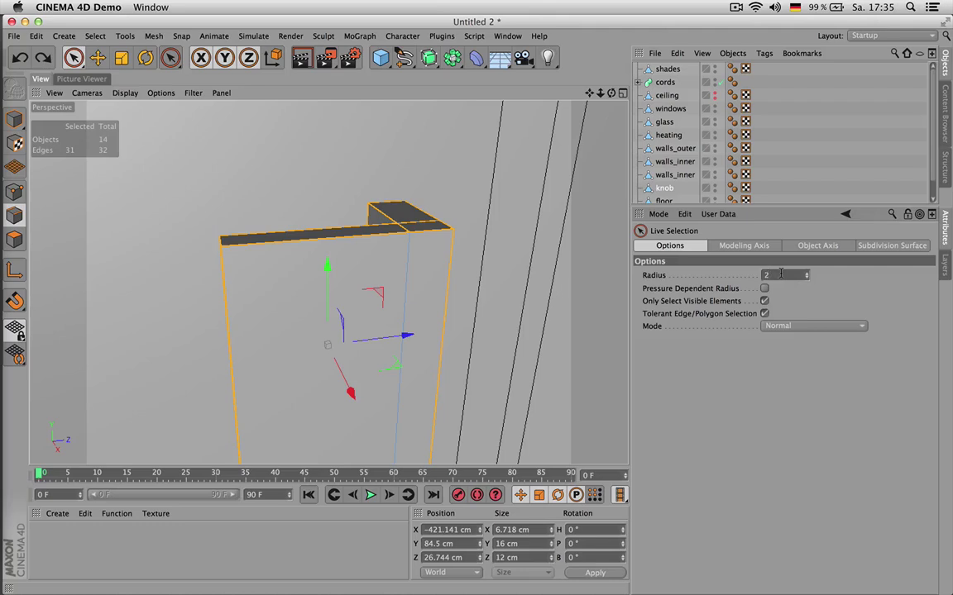
{"action": "left_click", "coordinate": [401, 231], "text": "shift"}
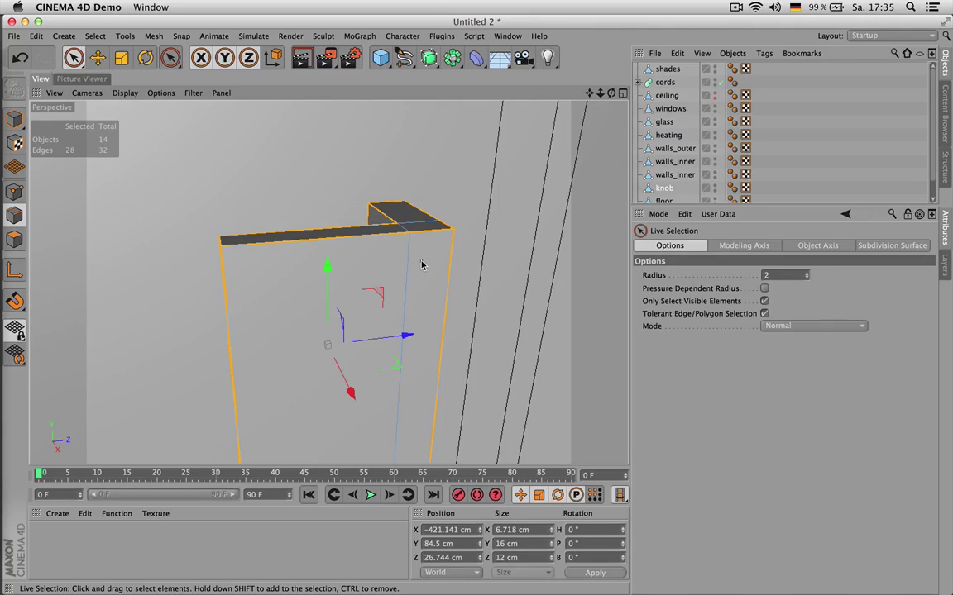
{"action": "mouse_move", "coordinate": [421, 264]}
{"action": "middle_mouse_down"}
{"action": "mouse_move", "coordinate": [443, 264]}
{"action": "mouse_move", "coordinate": [421, 263]}
{"action": "middle_mouse_up"}
{"action": "mouse_move", "coordinate": [611, 93]}
{"action": "left_mouse_down"}
{"action": "mouse_move", "coordinate": [624, 76]}
{"action": "mouse_move", "coordinate": [611, 77]}
{"action": "left_mouse_up"}
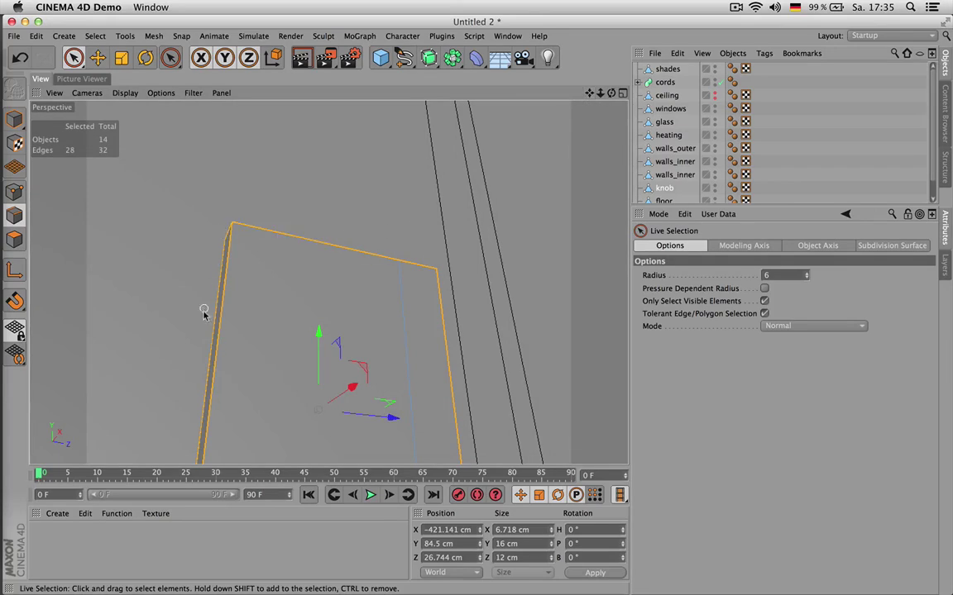
{"action": "left_click_drag", "start_coordinate": [198, 339], "coordinate": [230, 339], "text": "alt"}
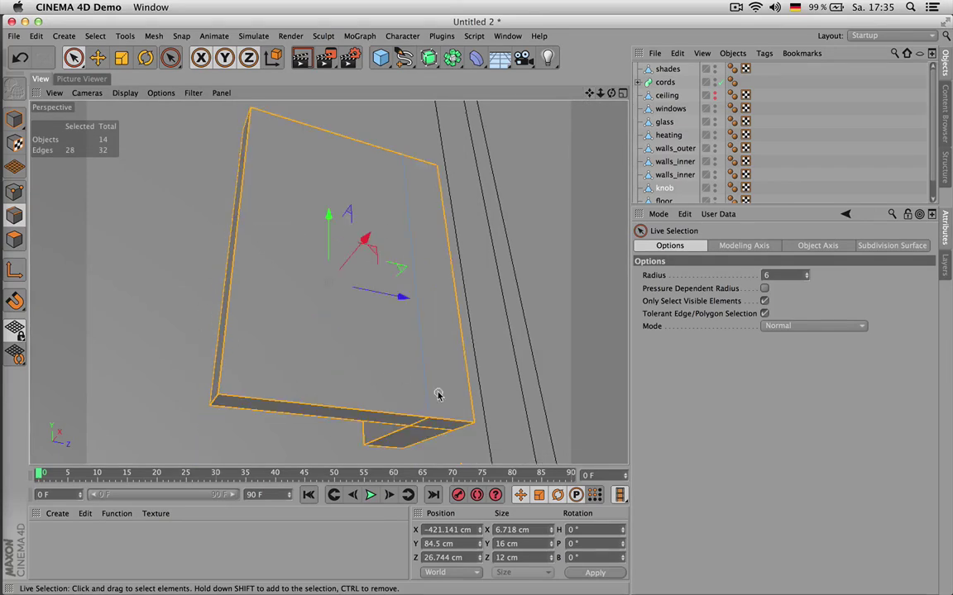
{"action": "left_click", "coordinate": [423, 431], "text": "ctrl"}
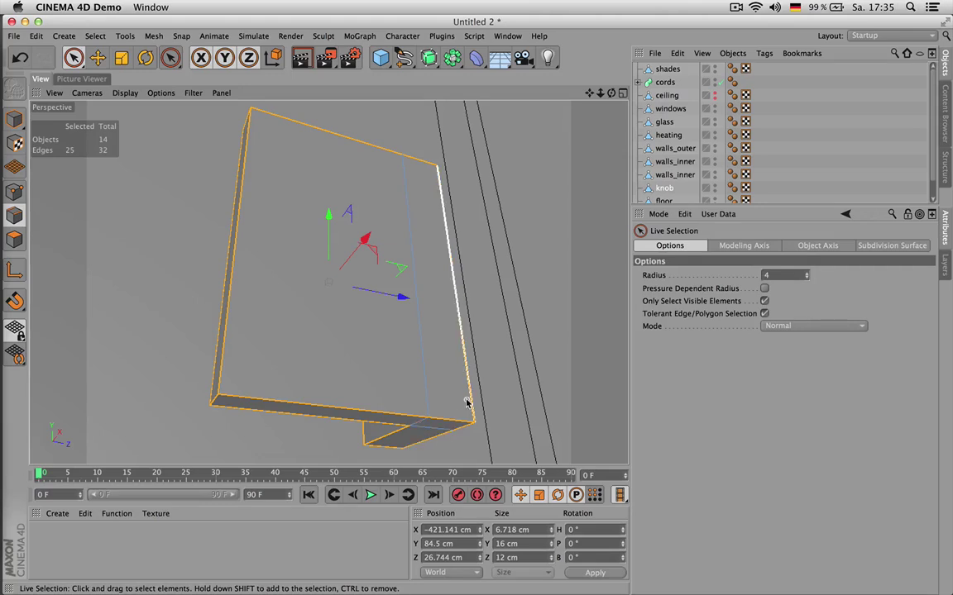
- Bevel the selected knob edges with a 0.13 cm offset and 3 subdivisions, and deselect the knob object
{"action": "key", "text": "m"}
{"action": "key", "text": "s"}
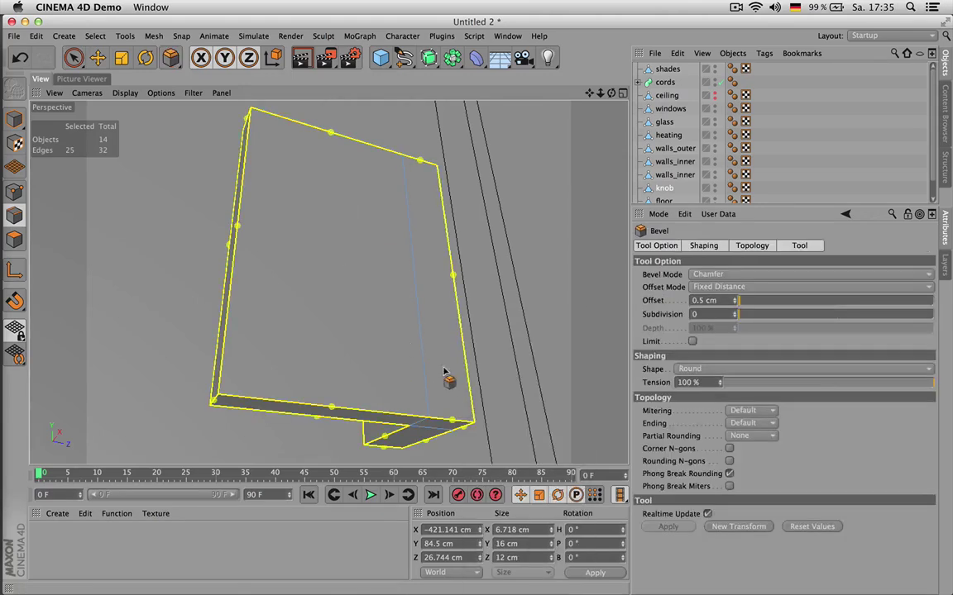
{"action": "left_click_drag", "start_coordinate": [451, 403], "coordinate": [150, 256]}
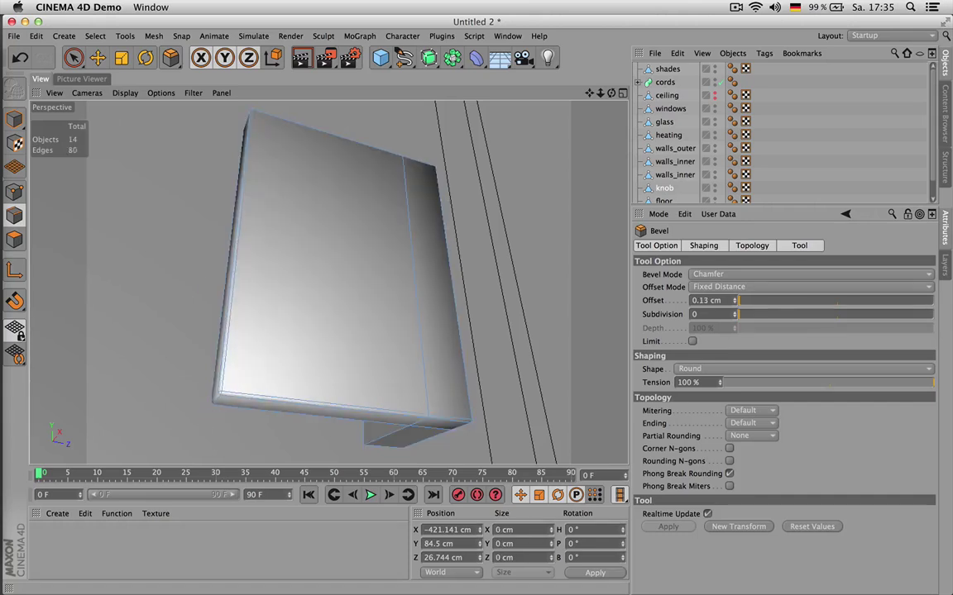
{"action": "left_click", "coordinate": [767, 316]}
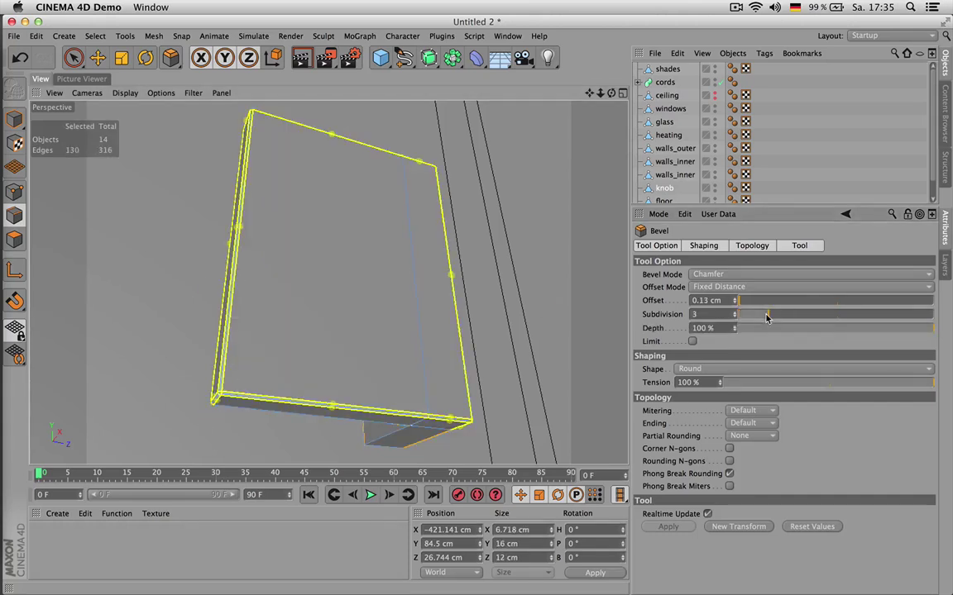
{"action": "left_click", "coordinate": [791, 187]}
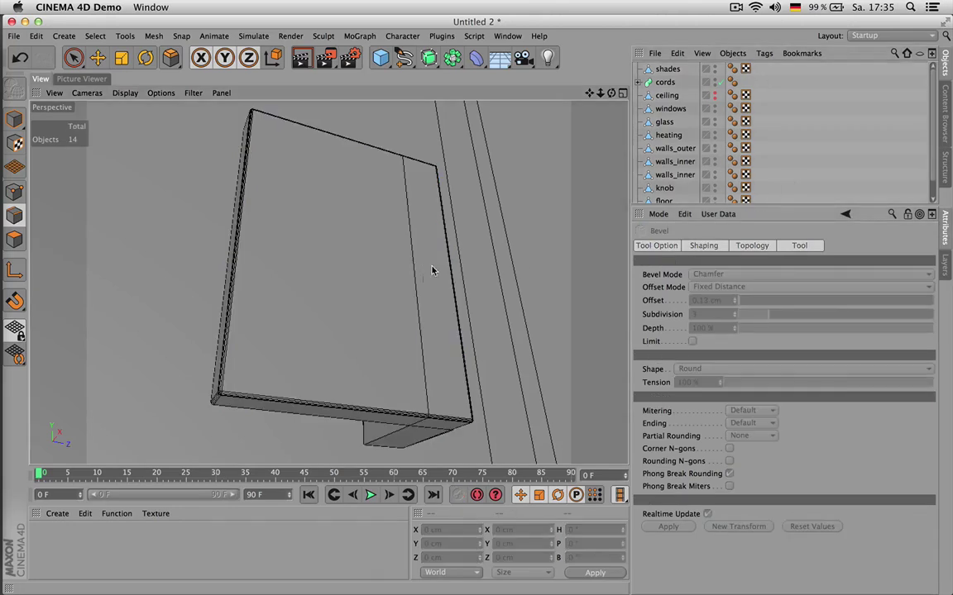
- Select the four floor-level polygons across the door opening in the larger walls_inner object with Live Selection
{"action": "key", "text": "h"}
{"action": "left_click_drag", "start_coordinate": [459, 206], "coordinate": [434, 392], "text": "alt"}
{"action": "middle_click_drag", "start_coordinate": [392, 187], "coordinate": [442, 389], "text": "alt"}
{"action": "right_click_drag", "start_coordinate": [492, 347], "coordinate": [416, 329], "text": "alt"}
{"action": "left_click_drag", "start_coordinate": [405, 330], "coordinate": [471, 308], "text": "alt"}
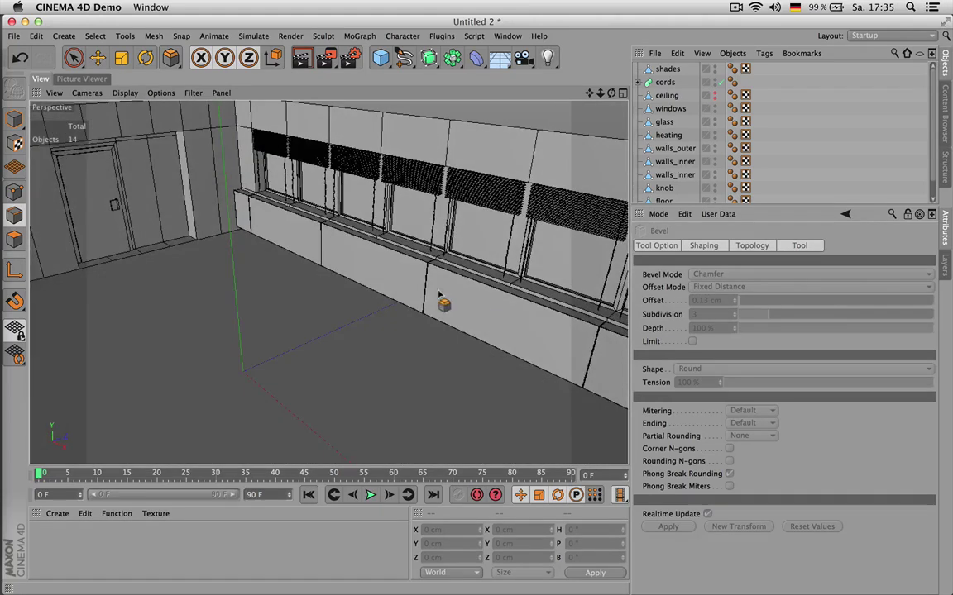
{"action": "key", "text": "super+shift+z"}
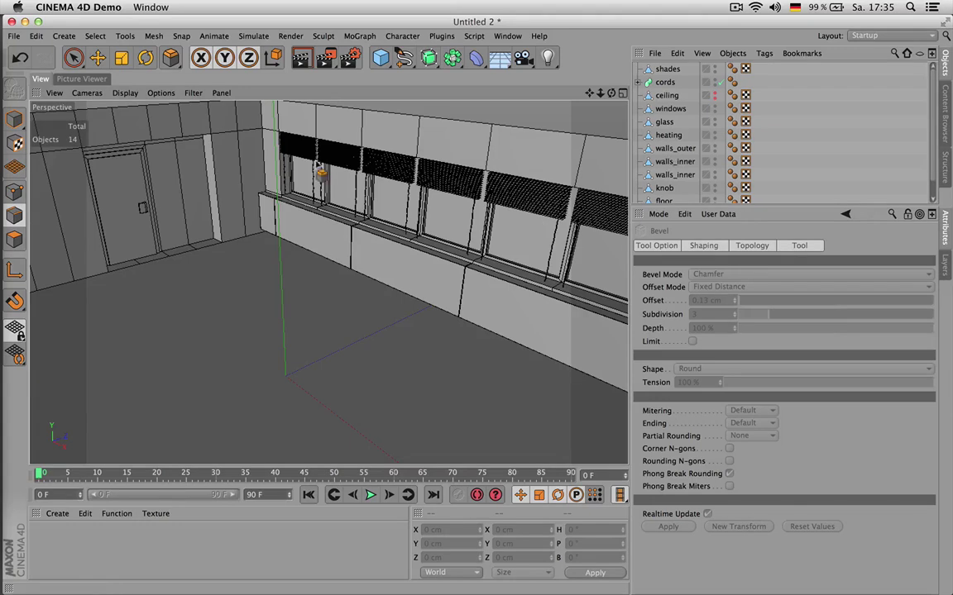
{"action": "key", "text": "space"}
{"action": "left_click", "coordinate": [189, 153]}
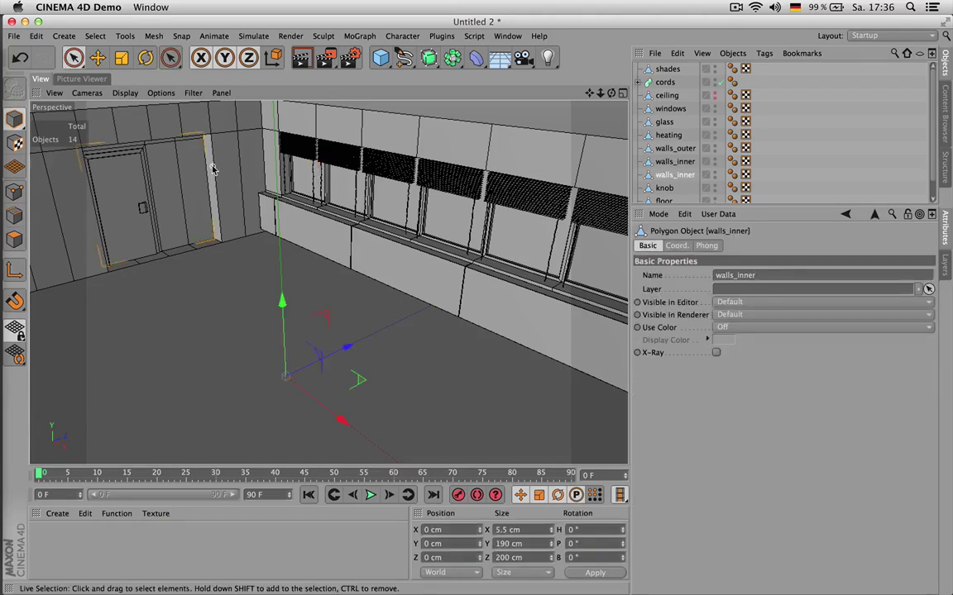
{"action": "key", "text": "Return"}
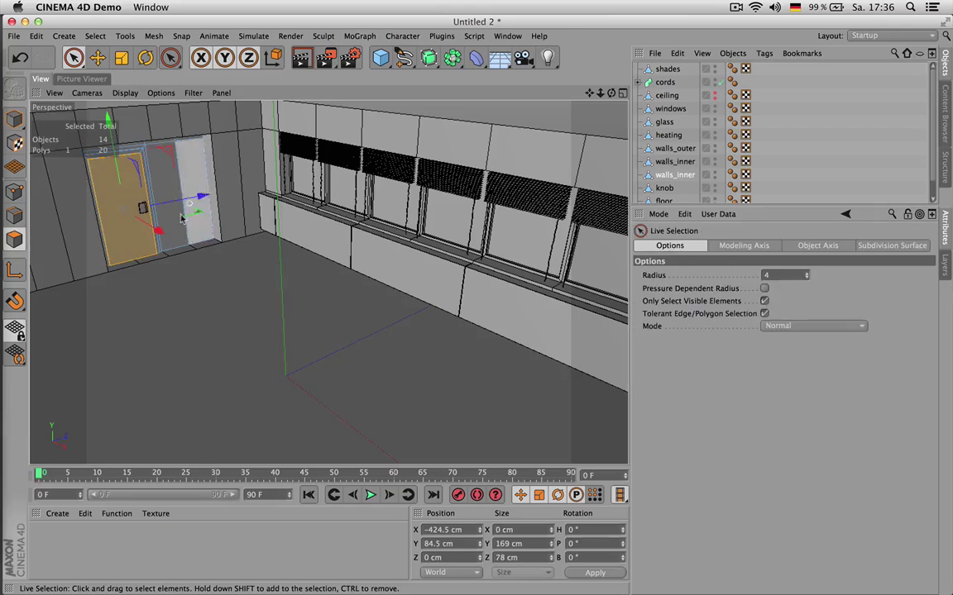
{"action": "key", "text": "Return"}
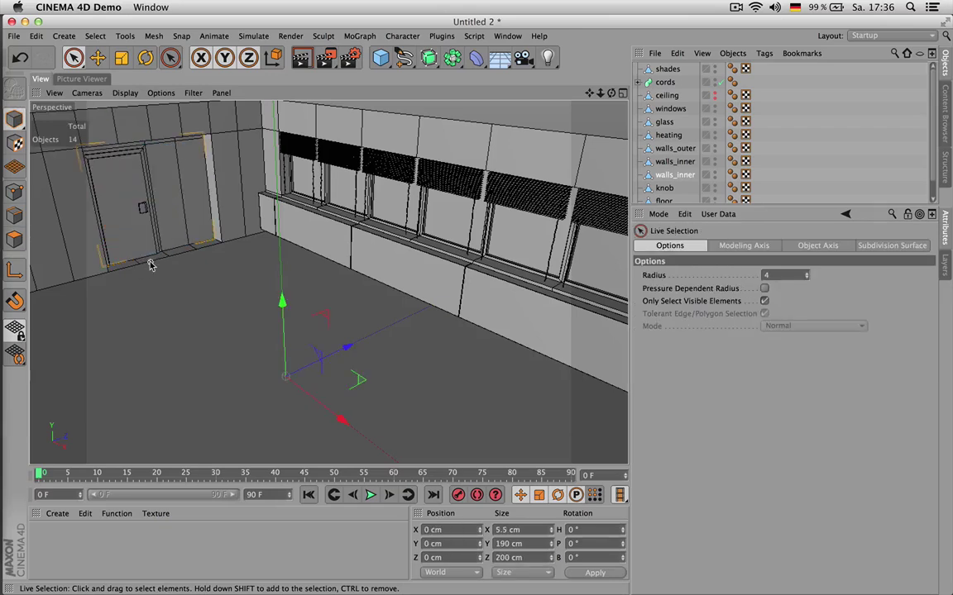
{"action": "left_click", "coordinate": [153, 265]}
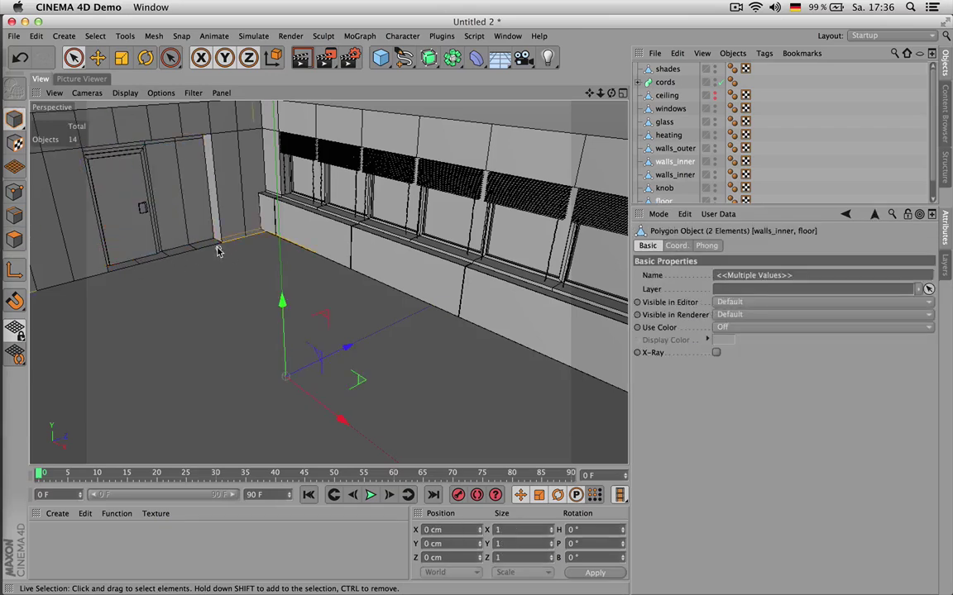
{"action": "left_click", "coordinate": [684, 163]}
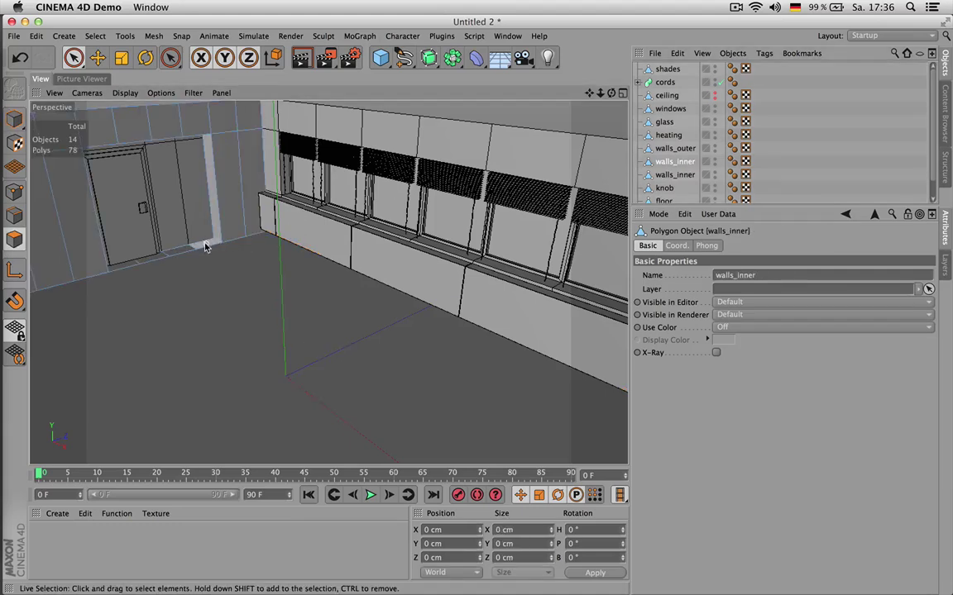
{"action": "mouse_move", "coordinate": [201, 248]}
{"action": "left_mouse_down"}
{"action": "mouse_move", "coordinate": [159, 240]}
{"action": "mouse_move", "coordinate": [134, 265]}
{"action": "mouse_move", "coordinate": [117, 263]}
{"action": "left_mouse_up"}
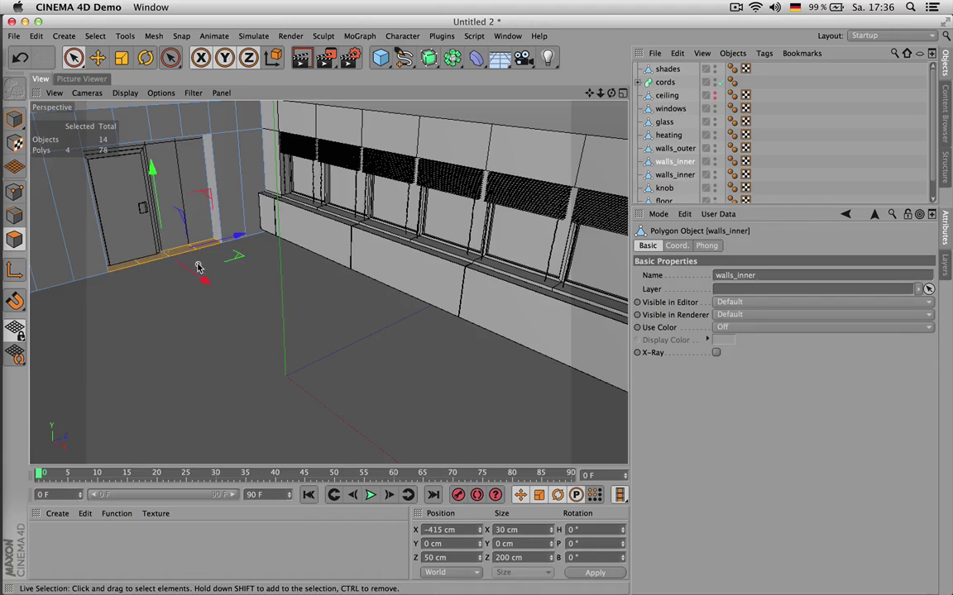
- Split the four selected floor-level polygons into a separate object and delete them from the original inner walls
{"action": "key", "text": "u"}
{"action": "key", "text": "p"}
{"action": "key", "text": "Delete"}
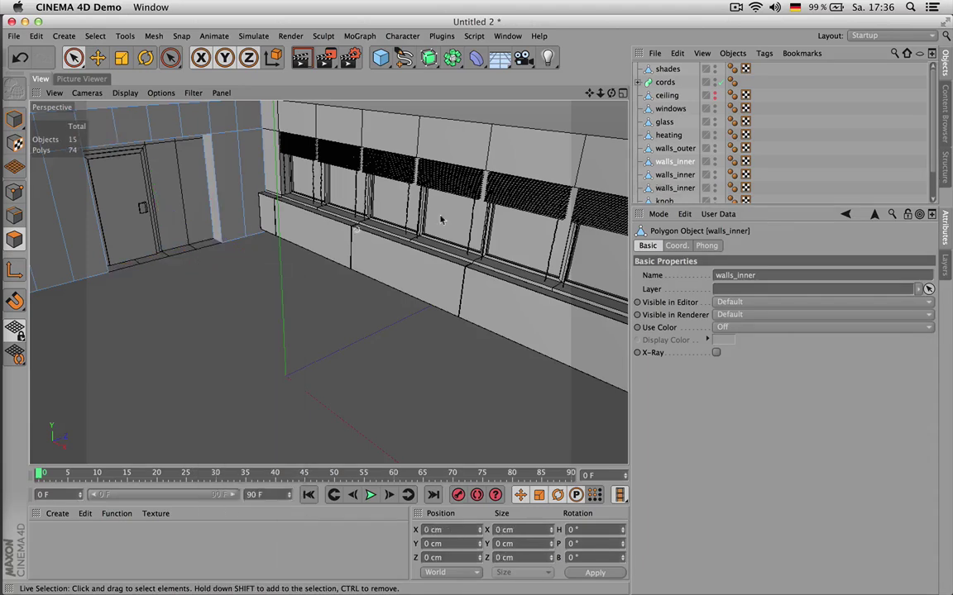
- Rename the object split off from the inner walls as floor
{"action": "left_click", "coordinate": [686, 176]}
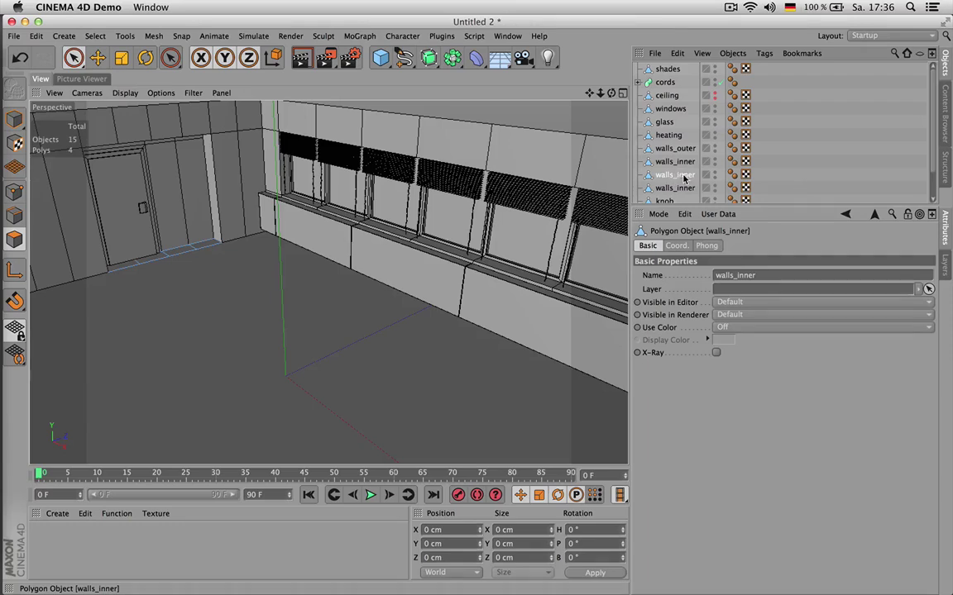
{"action": "double_click", "coordinate": [684, 176]}
{"action": "type", "text": "fl"}
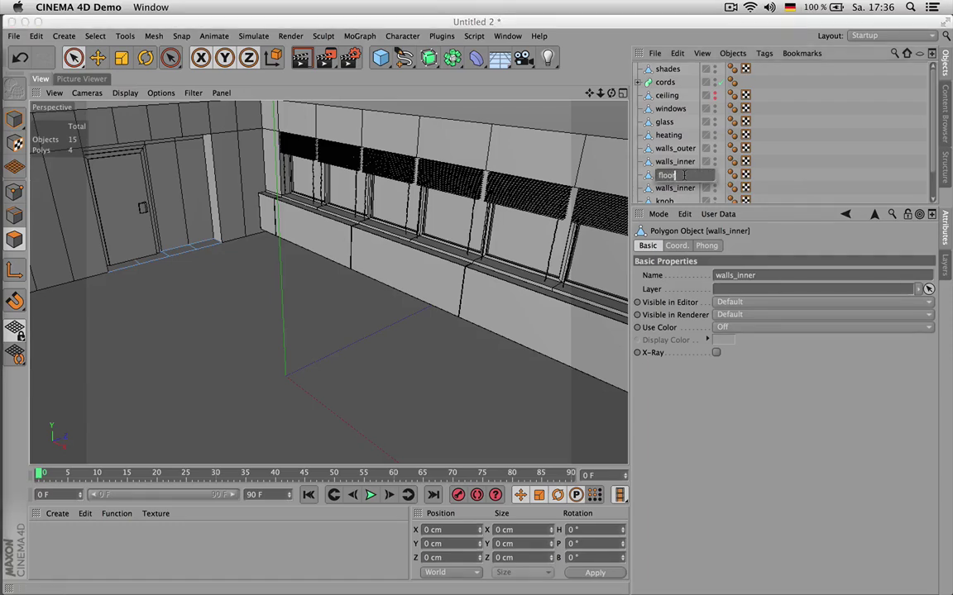
{"action": "type", "text": "oor"}
{"action": "key", "text": "Return"}
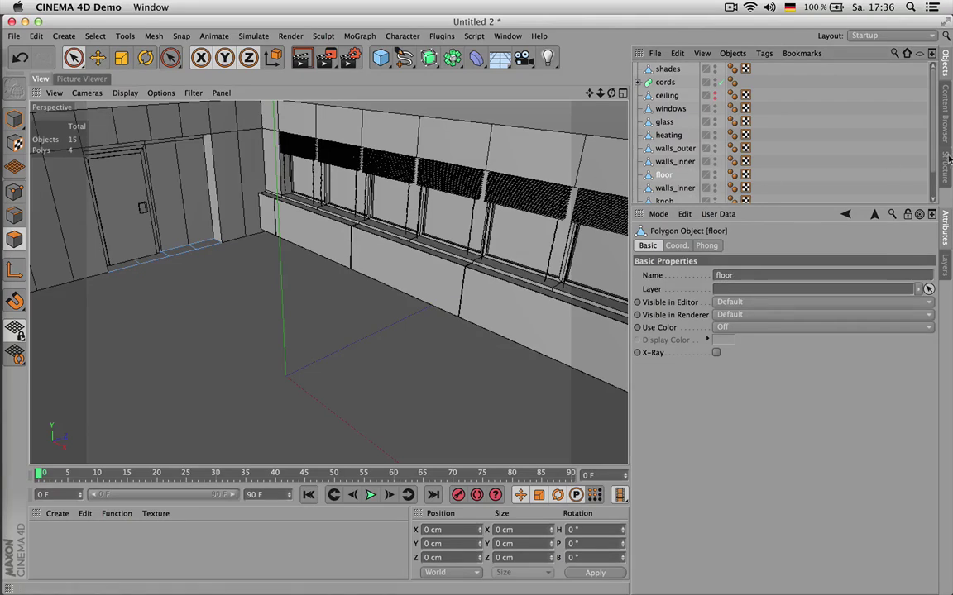
- Relocate the split-off doorway floor object in the object hierarchy to the existing main floor
{"action": "scroll", "coordinate": [936, 154], "scroll_direction": "down", "scroll_amount": 2}
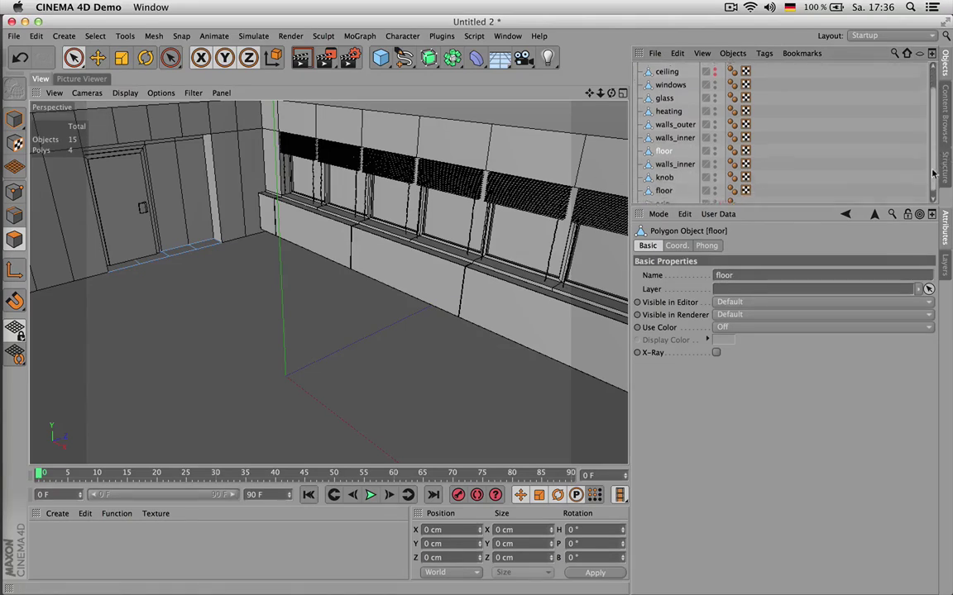
{"action": "double_click", "coordinate": [665, 144]}
{"action": "key", "text": "Return"}
{"action": "left_click_drag", "start_coordinate": [661, 145], "coordinate": [665, 189]}
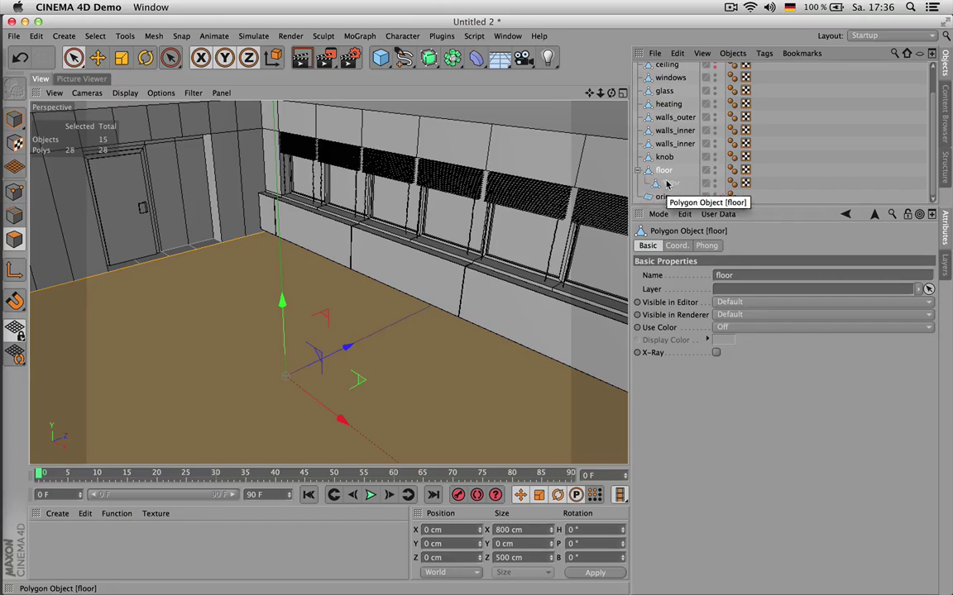
{"action": "left_click", "coordinate": [670, 186]}
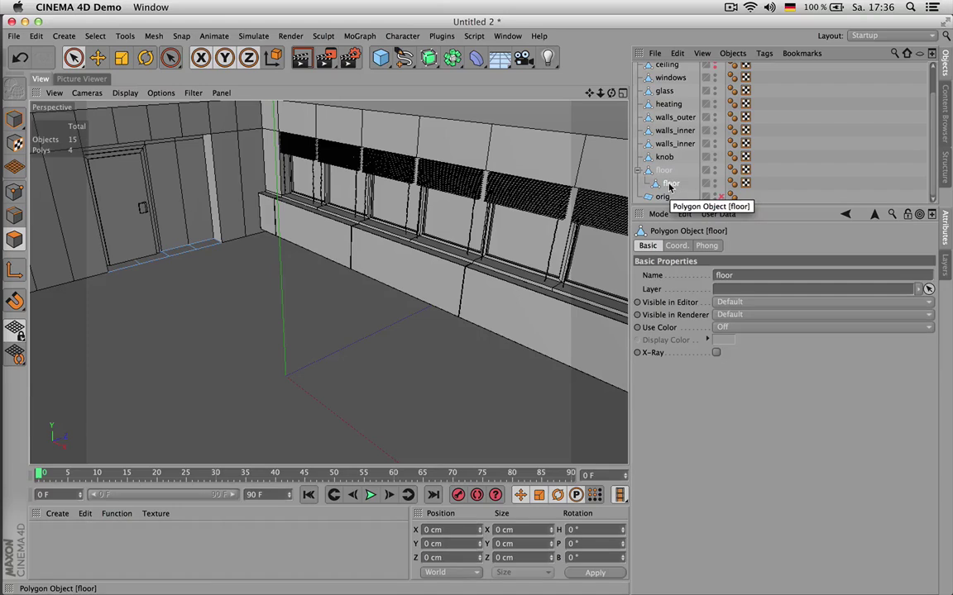
{"action": "left_click", "coordinate": [670, 185]}
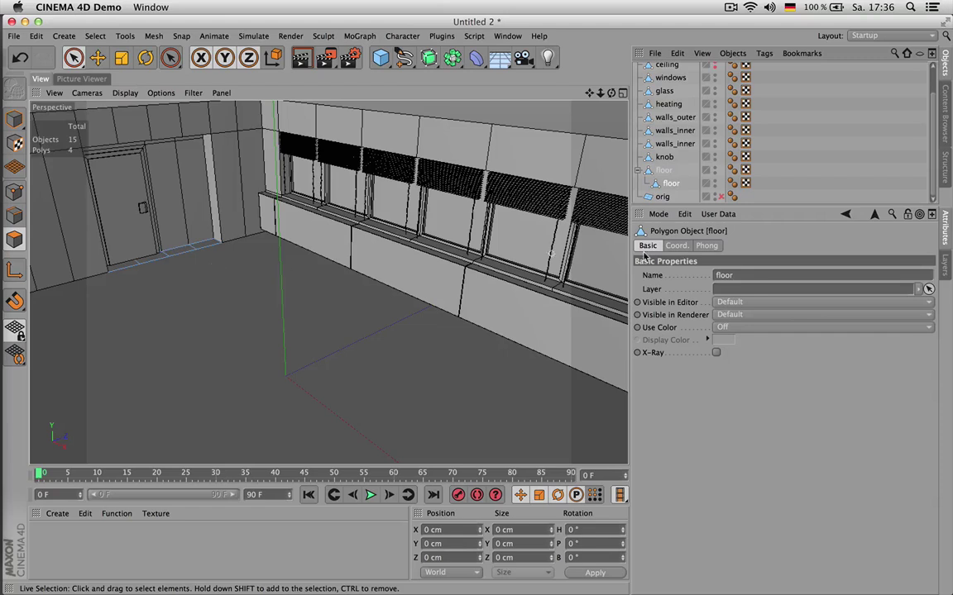
- Duplicate the disabled orig plane and place the copy between the knob and the floor objects in the hierarchy
{"action": "left_click", "coordinate": [664, 197]}
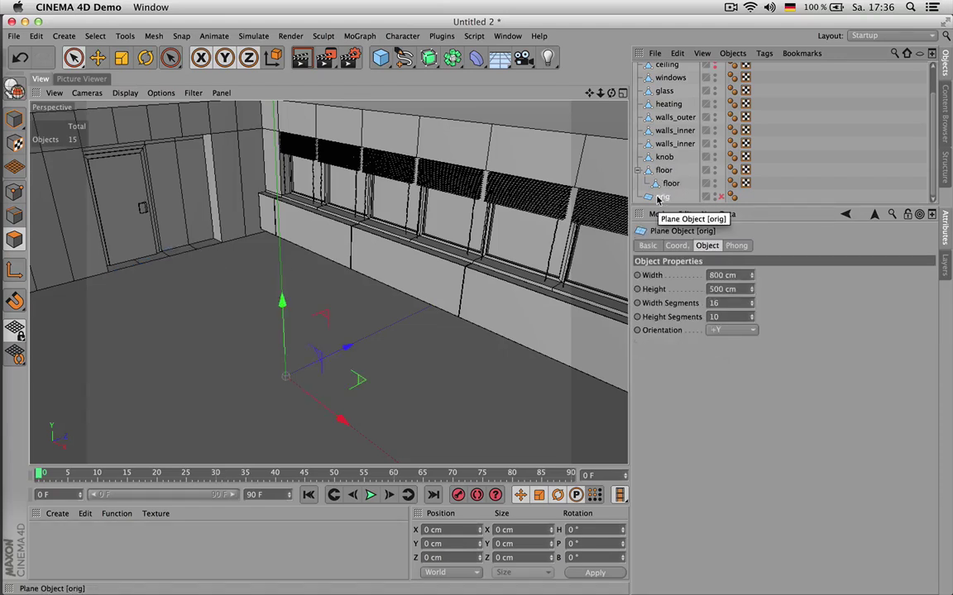
{"action": "scroll", "coordinate": [666, 178], "scroll_direction": "up", "scroll_amount": 1}
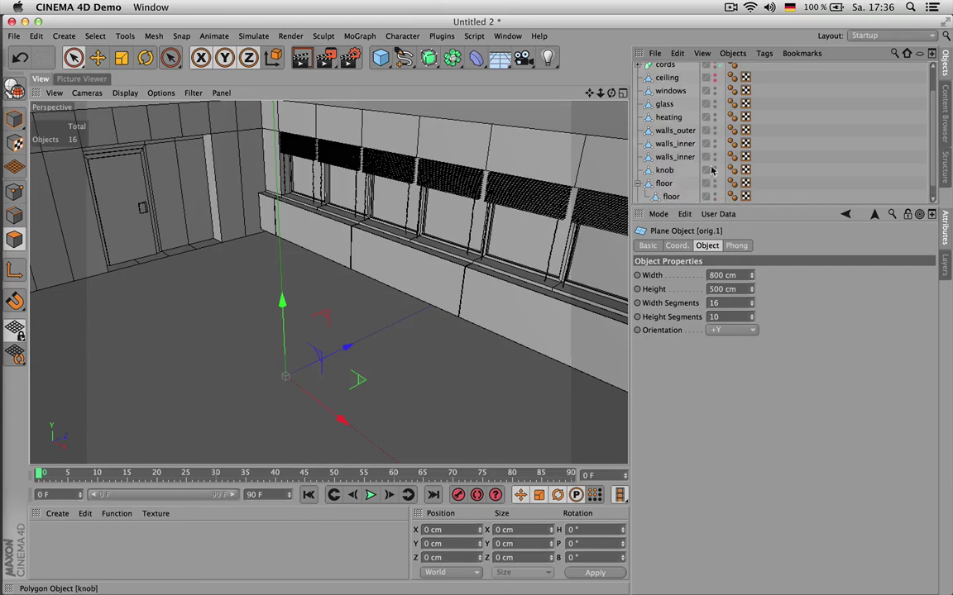
{"action": "key", "text": "super+v"}
{"action": "left_click_drag", "start_coordinate": [663, 73], "coordinate": [663, 152]}
- Unparent the doorway floor piece from the old main floor and delete the old main floor object
{"action": "left_click", "coordinate": [665, 171]}
{"action": "left_click_drag", "start_coordinate": [672, 187], "coordinate": [659, 164]}
{"action": "left_click", "coordinate": [667, 184]}
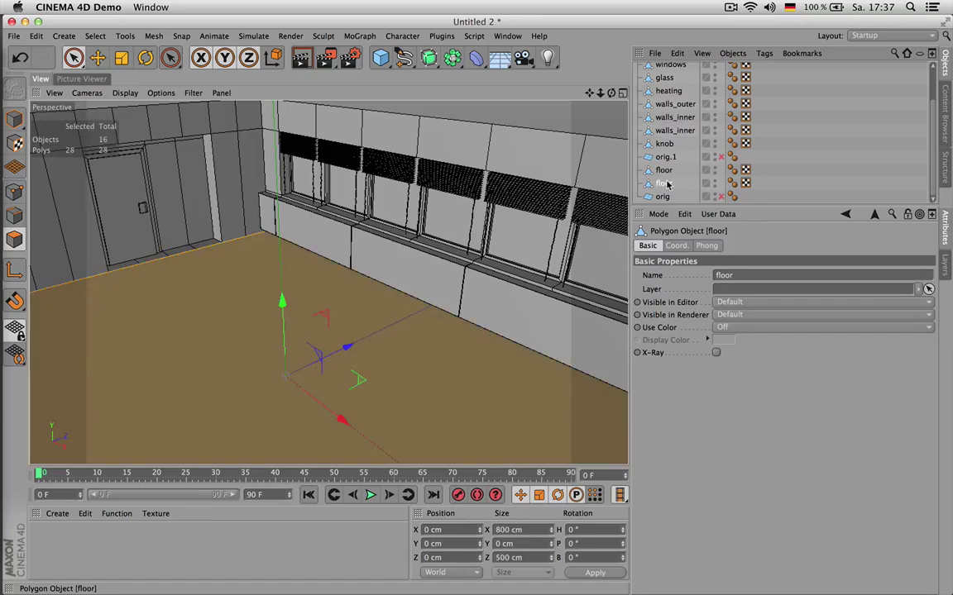
{"action": "key", "text": "Delete"}
{"action": "left_click", "coordinate": [665, 185]}
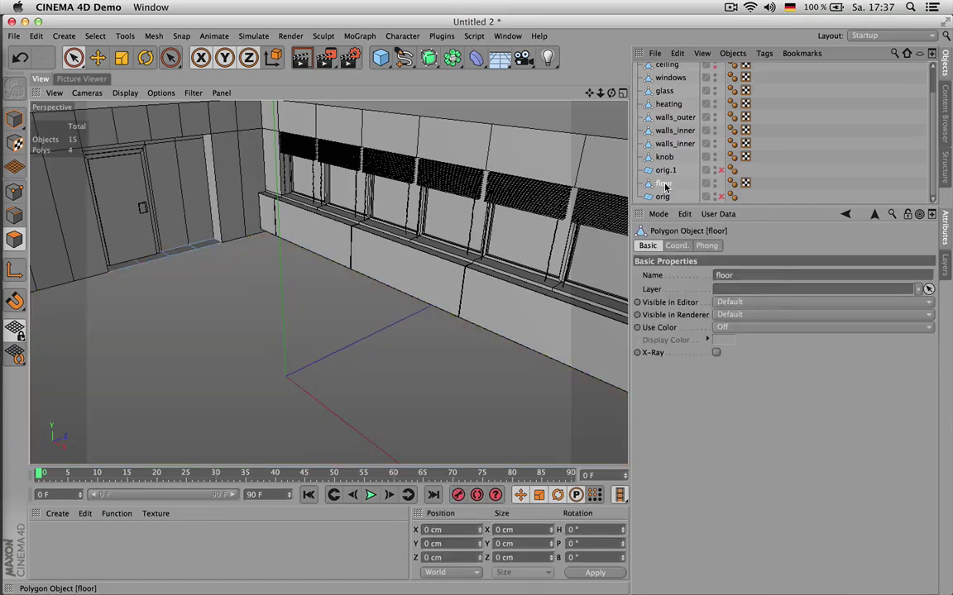
- Enable the orig.1 plane, make it editable, and rename it as floor
{"action": "left_click", "coordinate": [715, 168]}
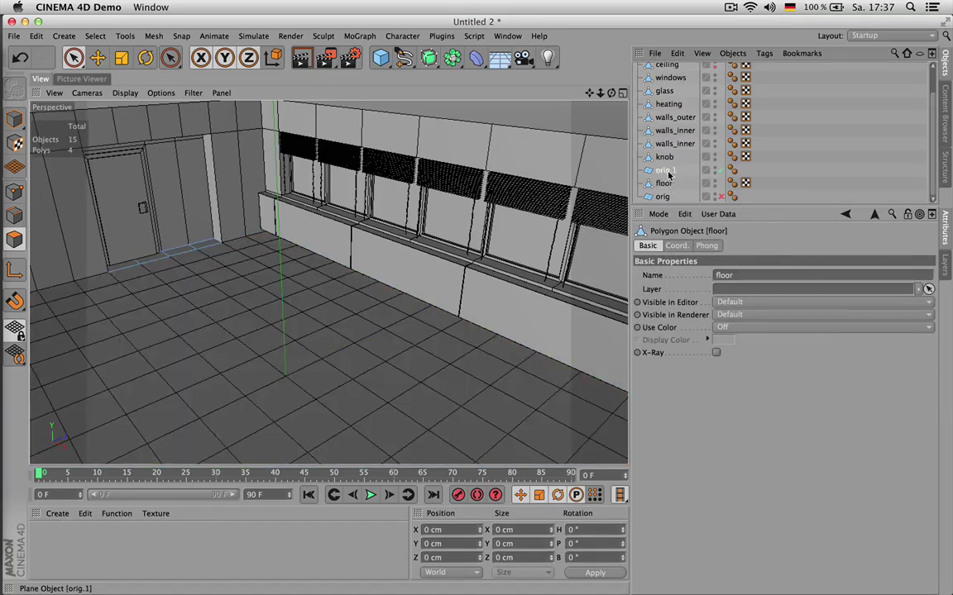
{"action": "left_click", "coordinate": [665, 170]}
{"action": "key", "text": "c"}
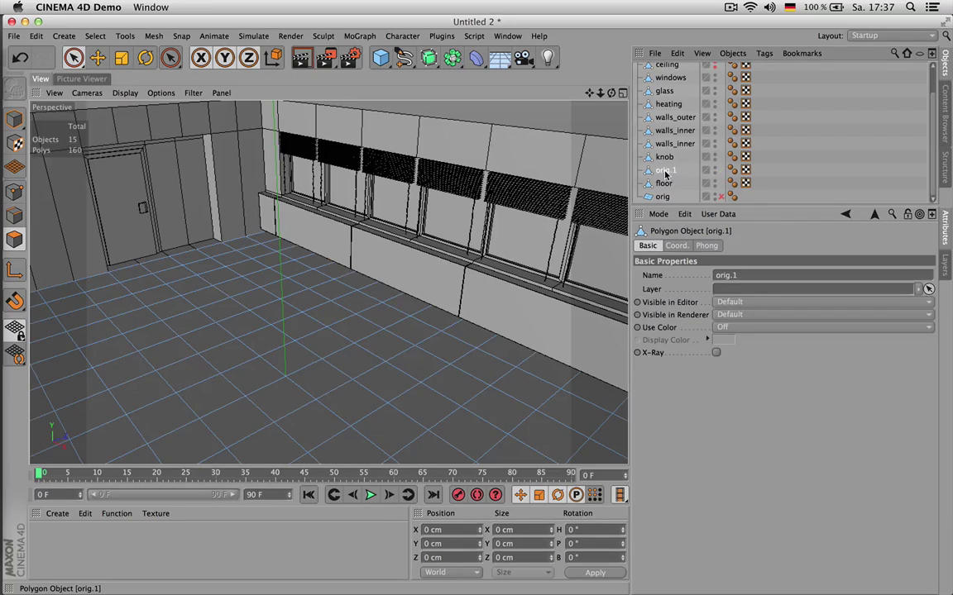
{"action": "double_click", "coordinate": [666, 172]}
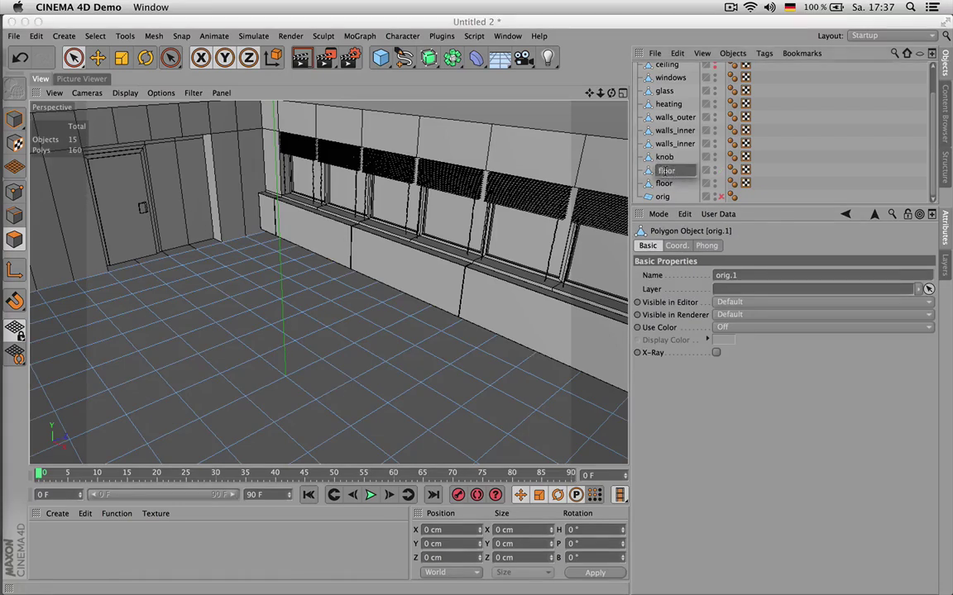
{"action": "type", "text": "floor"}
{"action": "key", "text": "Return"}
- Rename the doorway's four-polygon floor object as floor_piece
{"action": "left_click", "coordinate": [664, 184]}
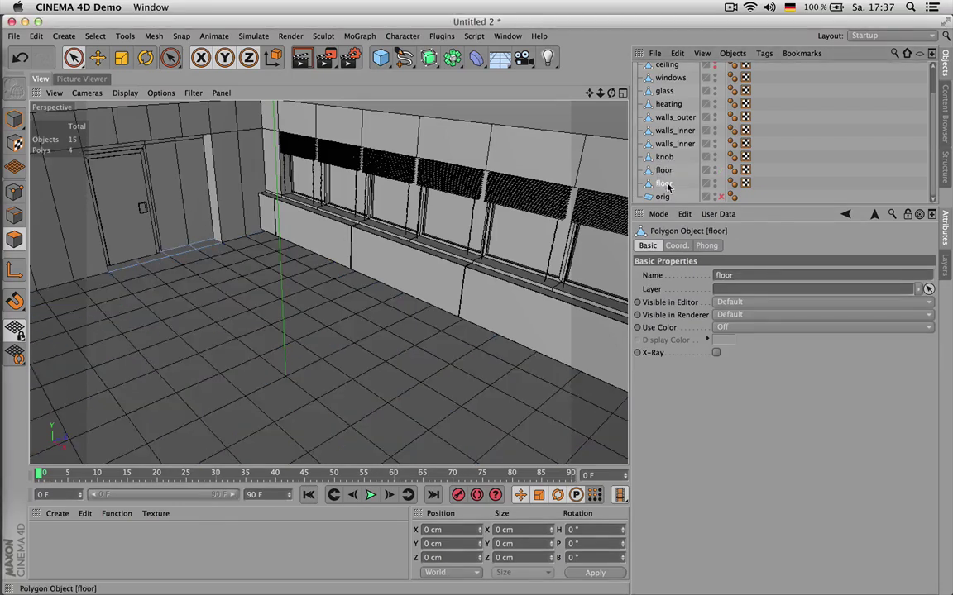
{"action": "double_click", "coordinate": [667, 185]}
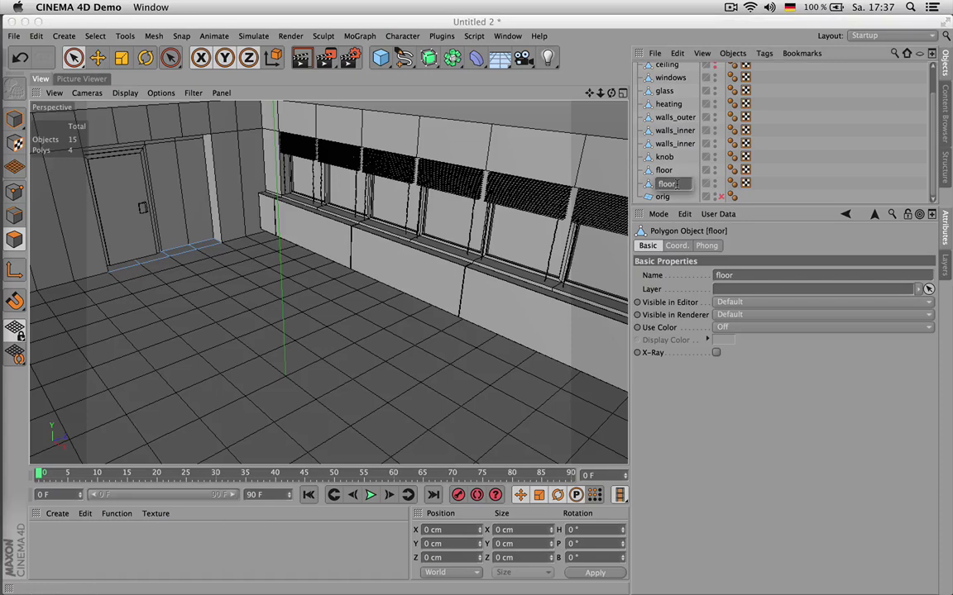
{"action": "type", "text": "_piece"}
{"action": "key", "text": "Return"}
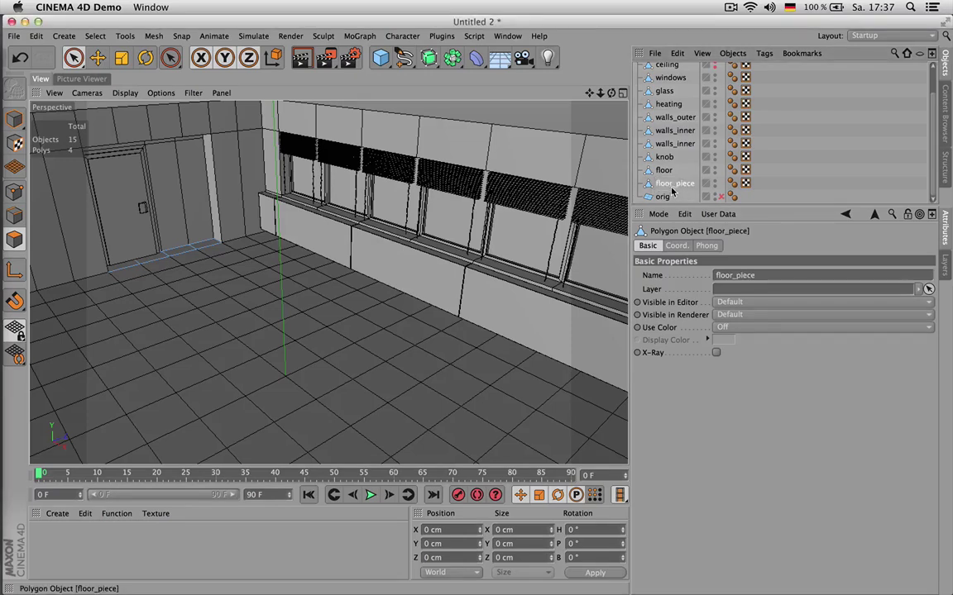
- Select two floor_piece polygons in the open part of the doorway and the four adjoining polygons of the main floor
{"action": "left_click", "coordinate": [664, 197]}
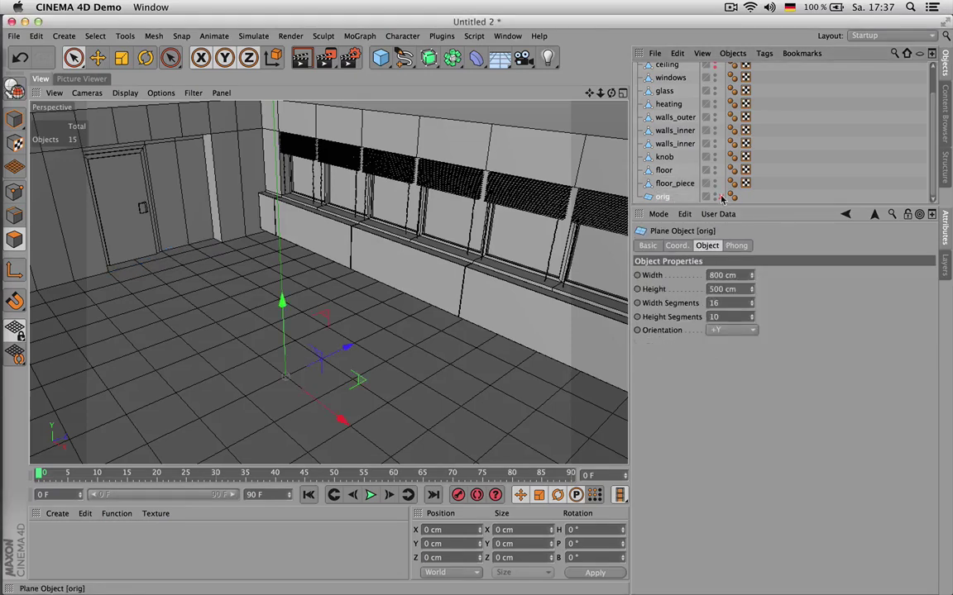
{"action": "left_click", "coordinate": [664, 170]}
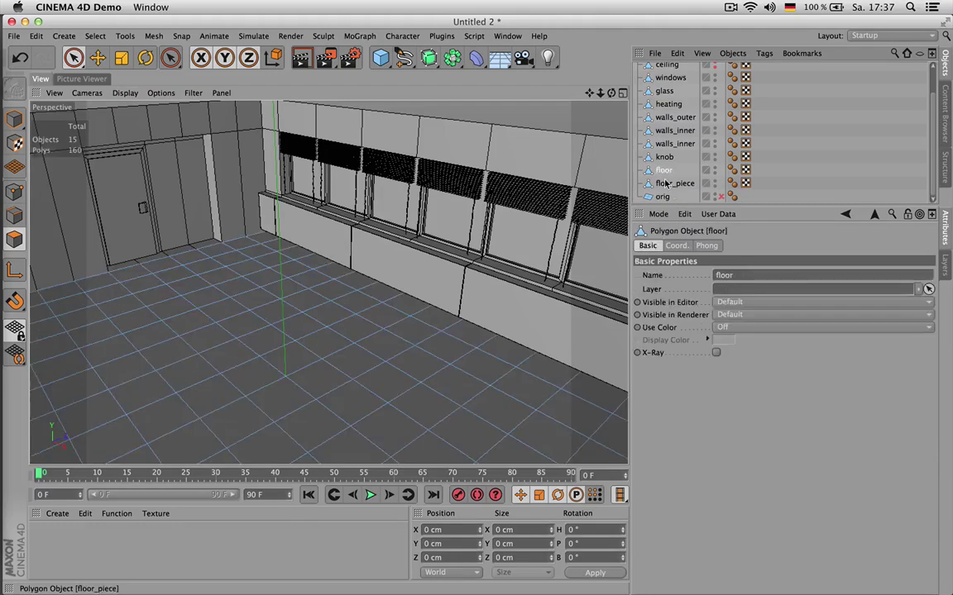
{"action": "left_click", "coordinate": [667, 184], "text": "shift"}
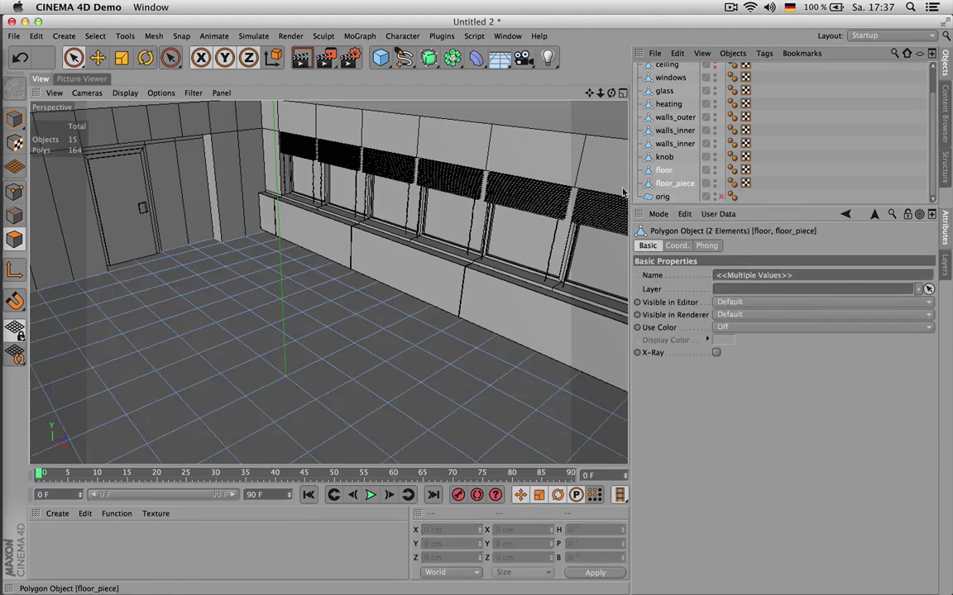
{"action": "left_click", "coordinate": [664, 183]}
{"action": "left_click", "coordinate": [194, 246]}
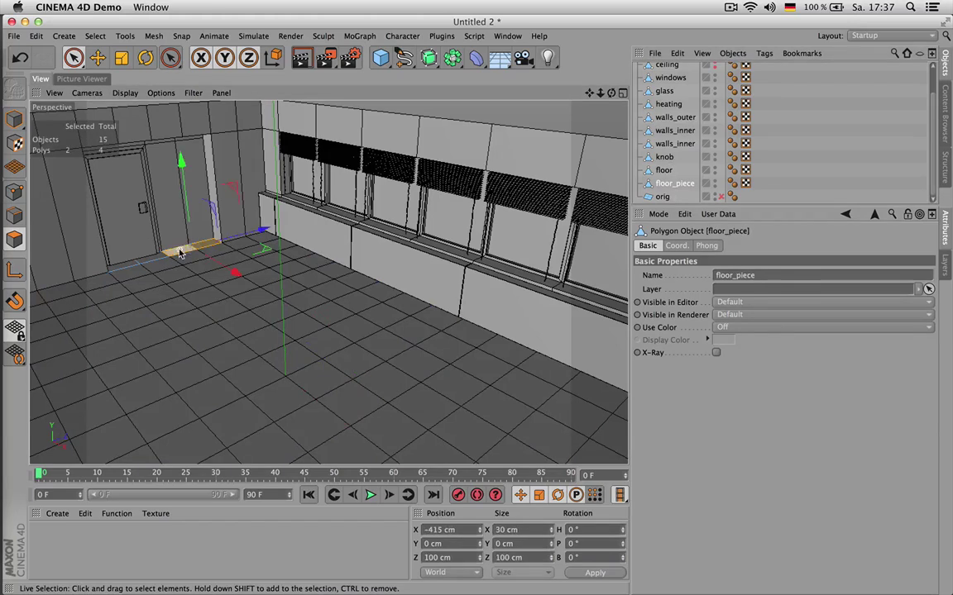
{"action": "left_click", "coordinate": [664, 170]}
{"action": "mouse_move", "coordinate": [300, 301]}
{"action": "left_mouse_down"}
{"action": "mouse_move", "coordinate": [164, 264]}
{"action": "mouse_move", "coordinate": [183, 258]}
{"action": "mouse_move", "coordinate": [181, 249]}
{"action": "mouse_move", "coordinate": [190, 263]}
{"action": "mouse_move", "coordinate": [193, 244]}
{"action": "left_mouse_up"}
- Merge floor and floor_piece into a single object with Connect Objects + Delete
{"action": "left_click_drag", "start_coordinate": [768, 169], "coordinate": [657, 186]}
{"action": "left_click", "coordinate": [657, 185]}
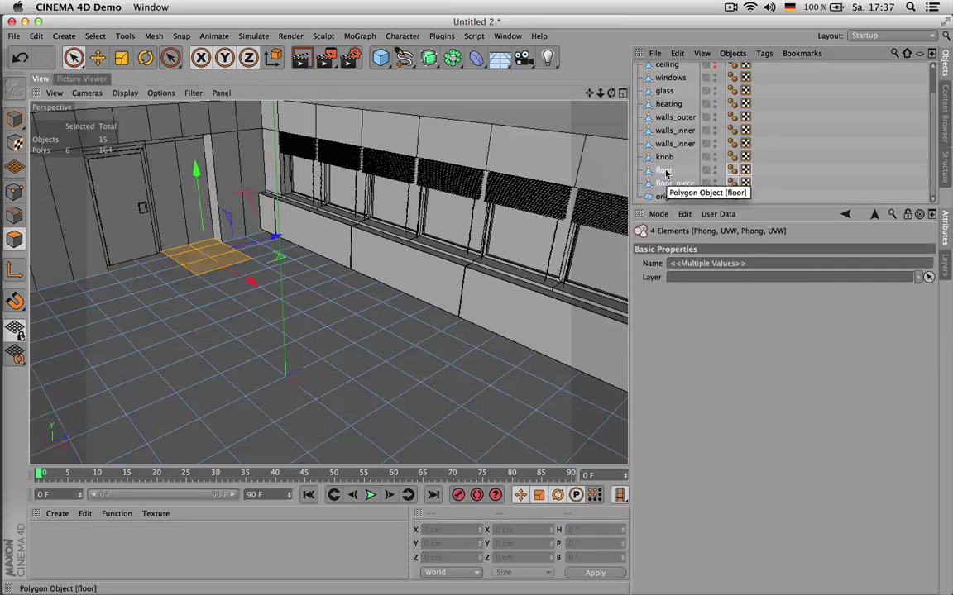
{"action": "right_click", "coordinate": [667, 172]}
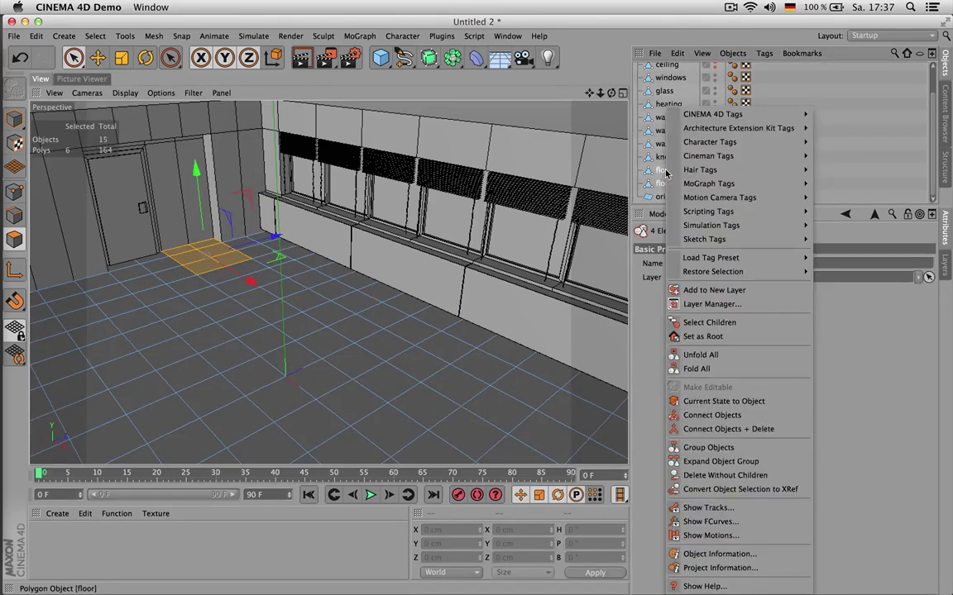
{"action": "left_click", "coordinate": [757, 429]}
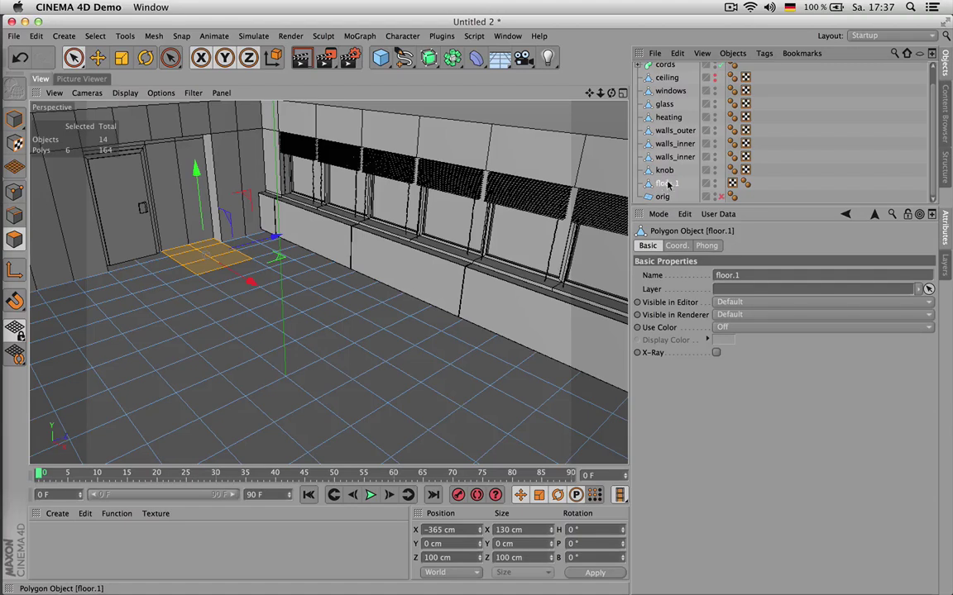
- Select all polygons of the merged floor object
{"action": "mouse_move", "coordinate": [203, 317]}
{"action": "left_mouse_down"}
{"action": "mouse_move", "coordinate": [149, 264]}
{"action": "mouse_move", "coordinate": [189, 253]}
{"action": "mouse_move", "coordinate": [145, 234]}
{"action": "mouse_move", "coordinate": [132, 264]}
{"action": "mouse_move", "coordinate": [205, 263]}
{"action": "mouse_move", "coordinate": [211, 253]}
{"action": "mouse_move", "coordinate": [264, 261]}
{"action": "mouse_move", "coordinate": [206, 240]}
{"action": "mouse_move", "coordinate": [174, 256]}
{"action": "mouse_move", "coordinate": [142, 320]}
{"action": "mouse_move", "coordinate": [176, 315]}
{"action": "left_mouse_up"}
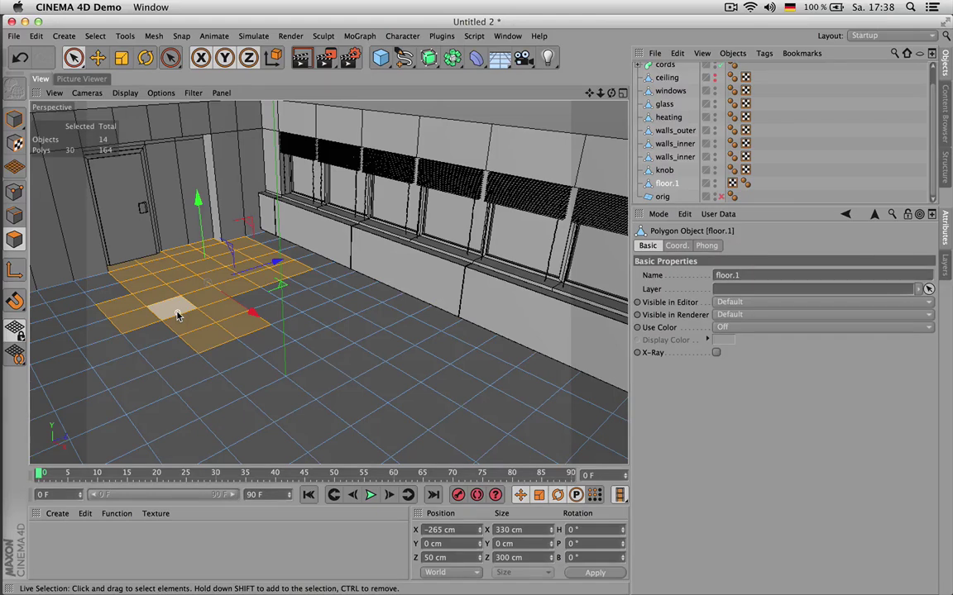
{"action": "key", "text": "super+a"}
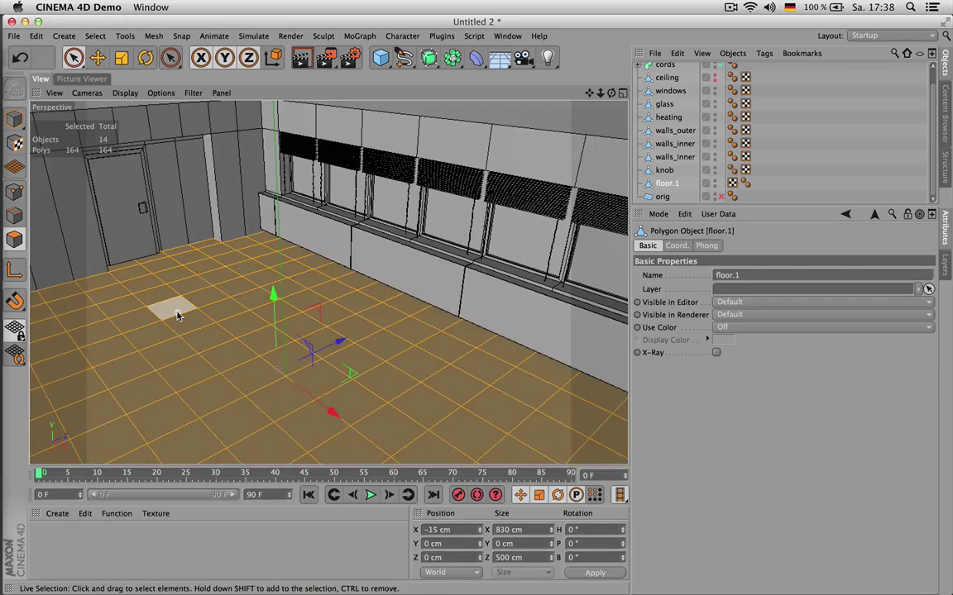
- Try melting all floor polygons together, and pick the melted main floor and doorway faces to check how they separate
{"action": "key", "text": "u"}
{"action": "key", "text": "z"}
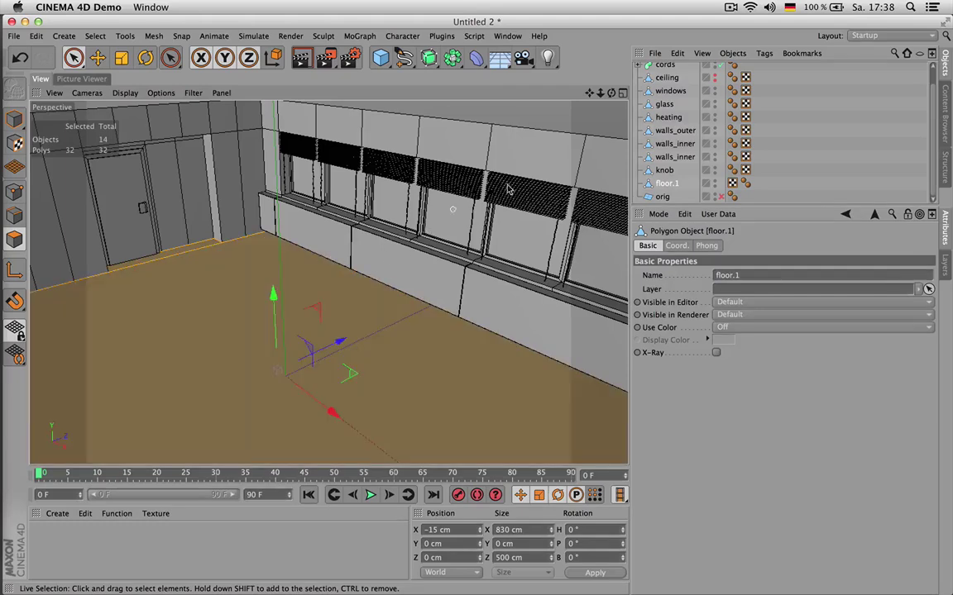
{"action": "left_click", "coordinate": [800, 145]}
{"action": "left_click", "coordinate": [673, 184]}
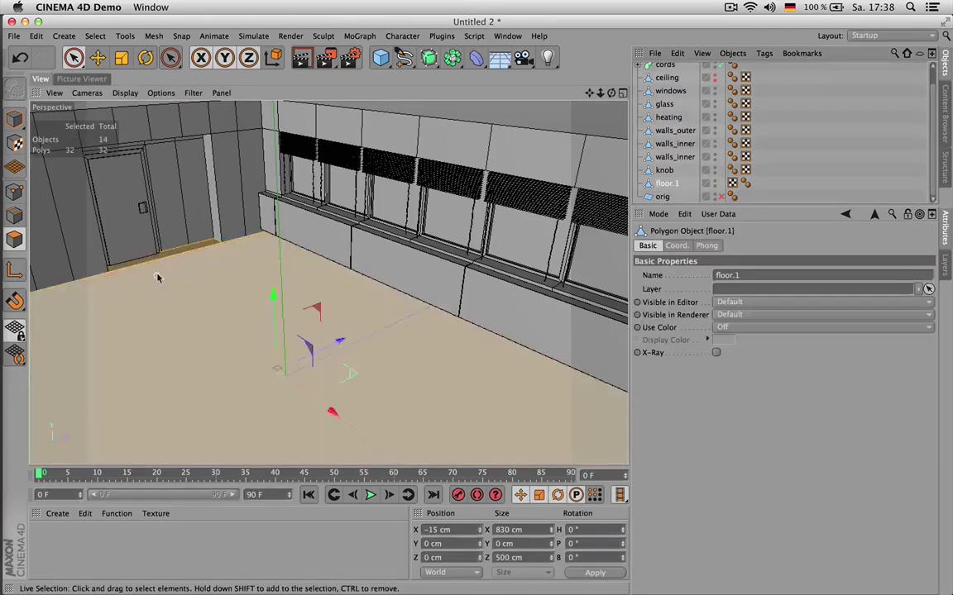
{"action": "left_click", "coordinate": [207, 248]}
{"action": "key", "text": "super+z"}
{"action": "left_click", "coordinate": [225, 296]}
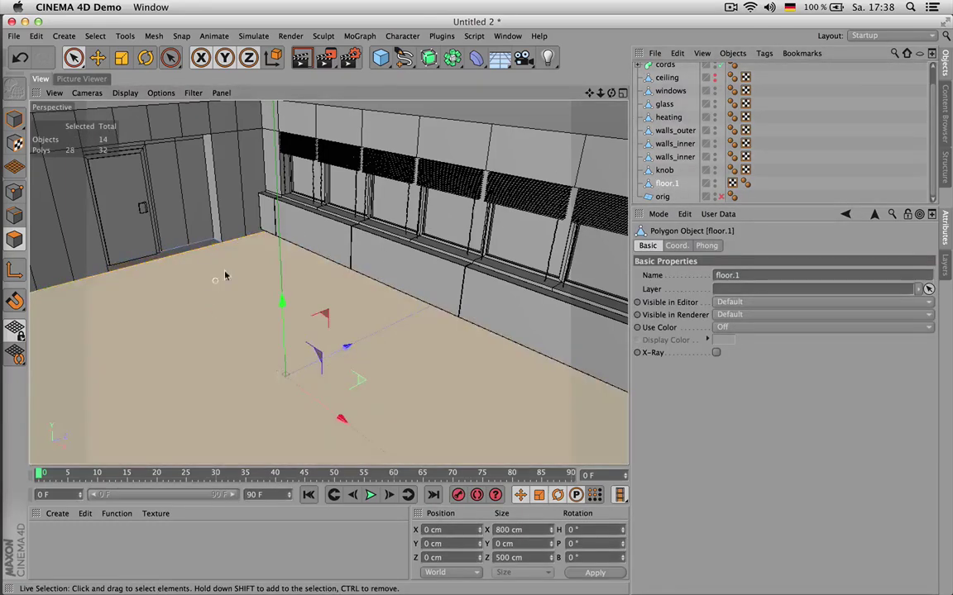
{"action": "left_click", "coordinate": [204, 242], "text": "shift"}
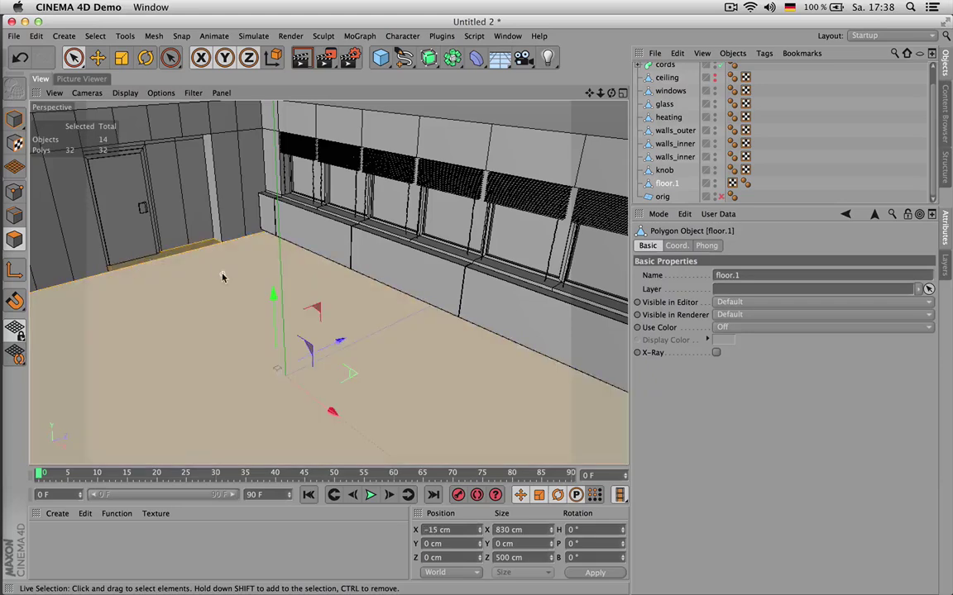
- Undo the melt so that all individual floor polygons are selected again
{"action": "key", "text": "super+z"}
{"action": "key", "text": "super+z"}
{"action": "key", "text": "super+z"}
{"action": "key", "text": "super+z"}
{"action": "key", "text": "super+z"}
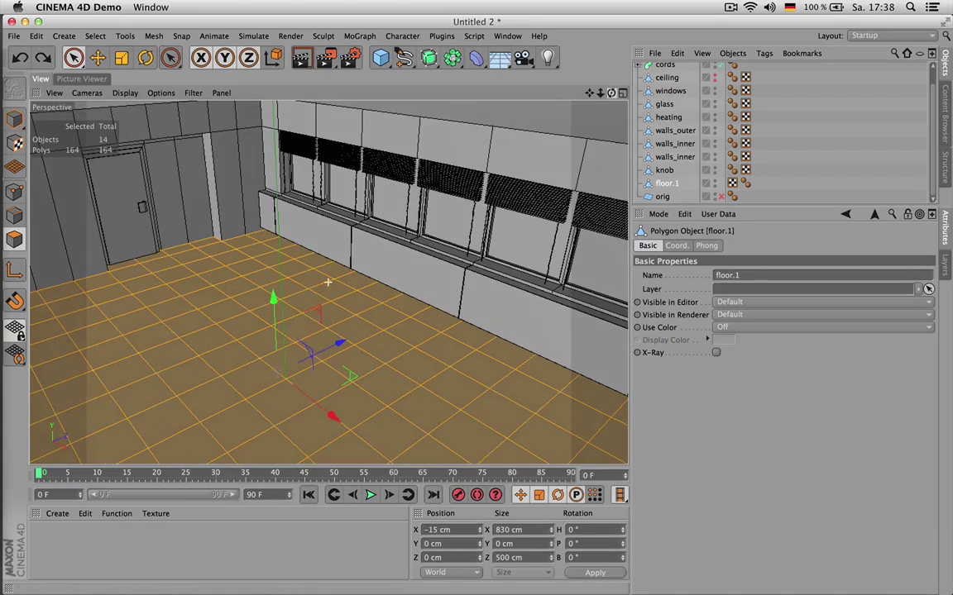
- Inset every floor polygon individually with Extrude Inner at an offset of 0.8 cm, keeping Preserve Groups off
{"action": "left_click_drag", "start_coordinate": [328, 283], "coordinate": [414, 339], "text": "alt"}
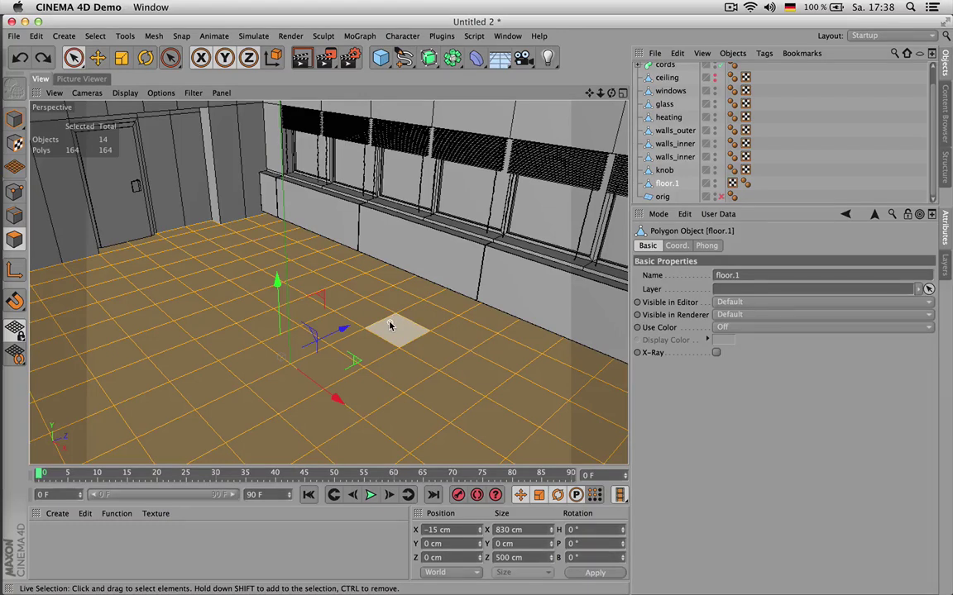
{"action": "key", "text": "i"}
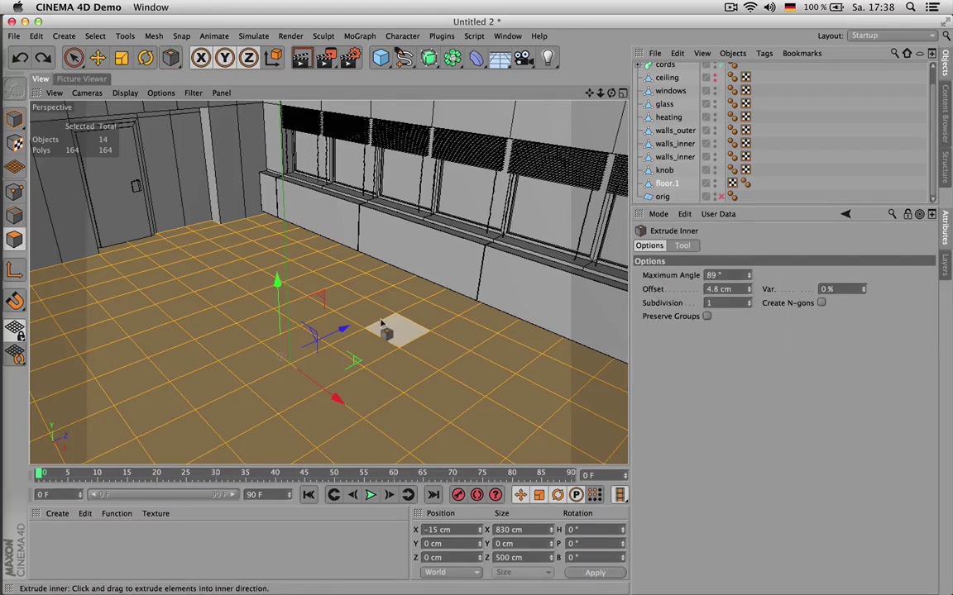
{"action": "mouse_move", "coordinate": [419, 307]}
{"action": "left_mouse_down"}
{"action": "mouse_move", "coordinate": [437, 308]}
{"action": "mouse_move", "coordinate": [431, 319]}
{"action": "mouse_move", "coordinate": [427, 308]}
{"action": "left_mouse_up"}
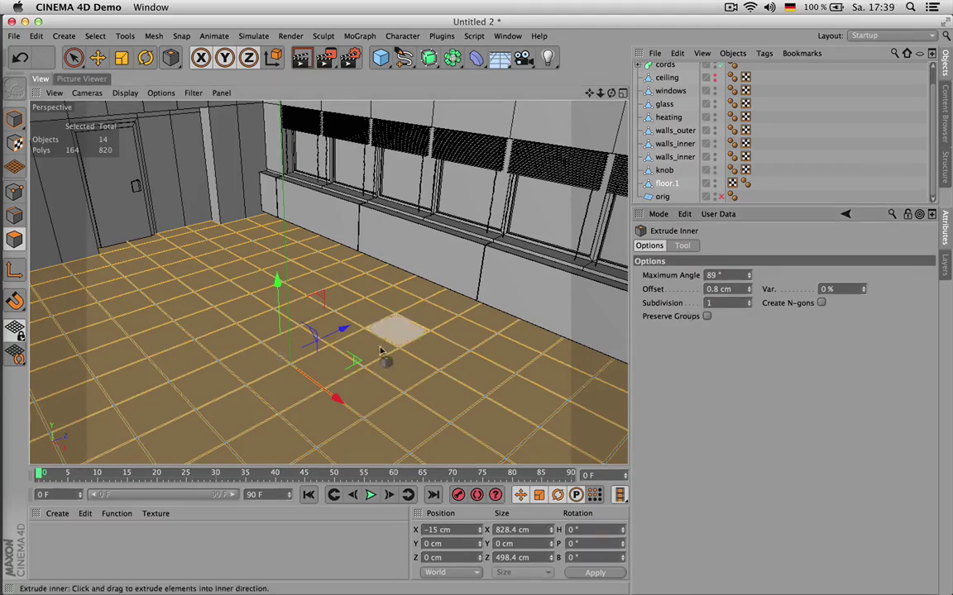
{"action": "scroll", "coordinate": [369, 378], "scroll_direction": "up", "scroll_amount": 8}
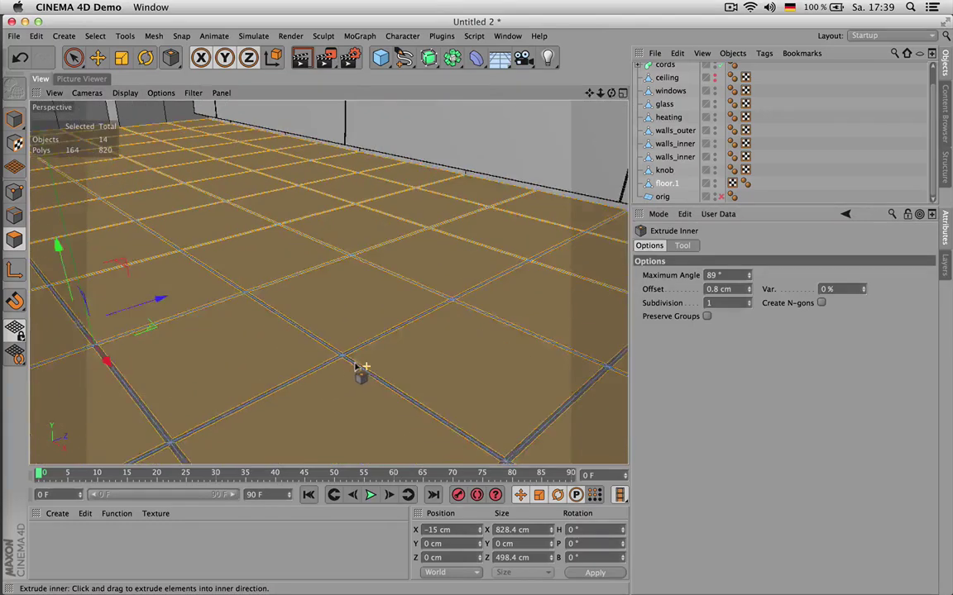
{"action": "scroll", "coordinate": [358, 366], "scroll_direction": "down", "scroll_amount": 6}
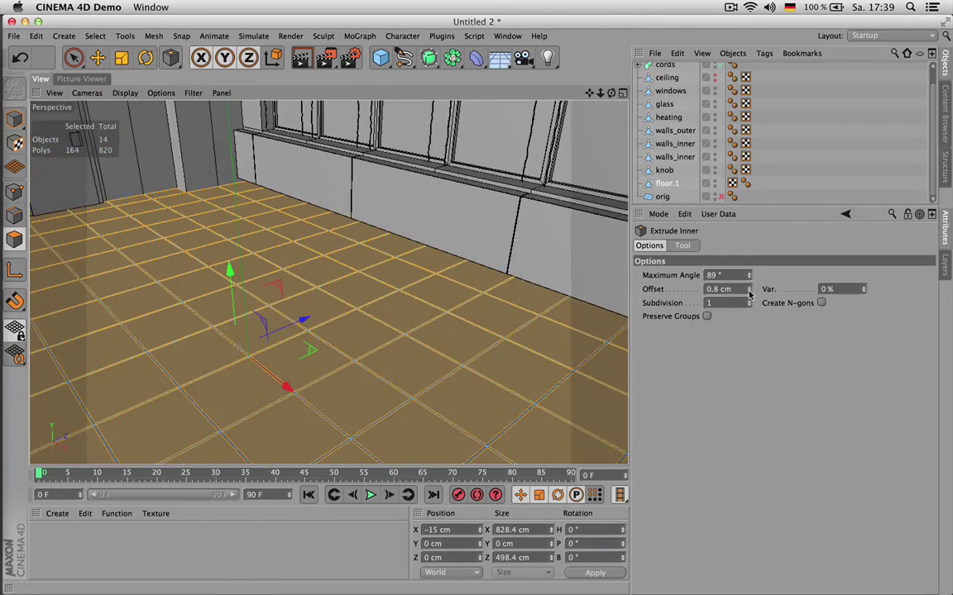
{"action": "left_click", "coordinate": [749, 292]}
{"action": "left_click", "coordinate": [749, 286]}
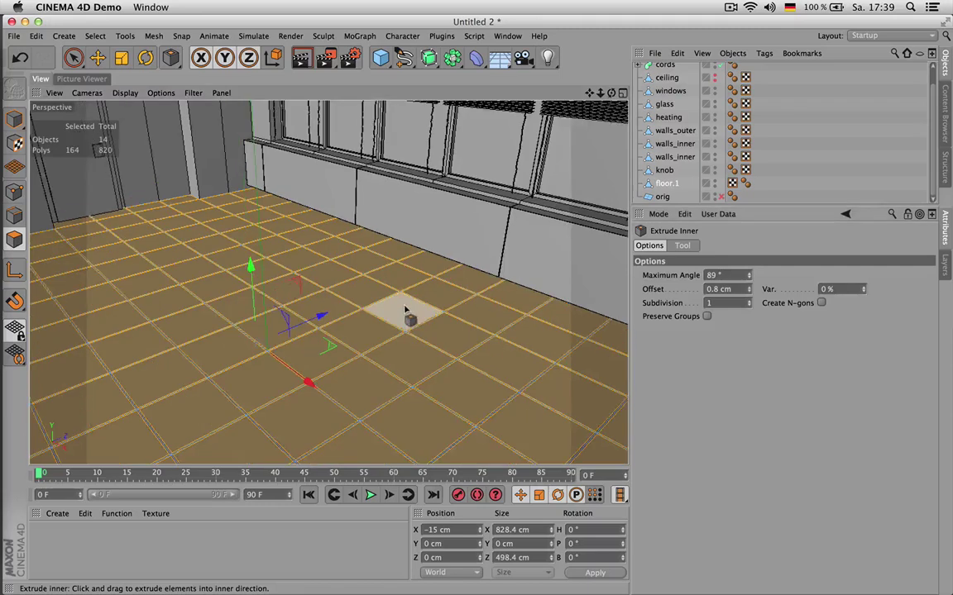
- Invert the selection to delete the narrow gap polygons between the tiles, and select all remaining tile polygons
{"action": "key", "text": "u"}
{"action": "key", "text": "i"}
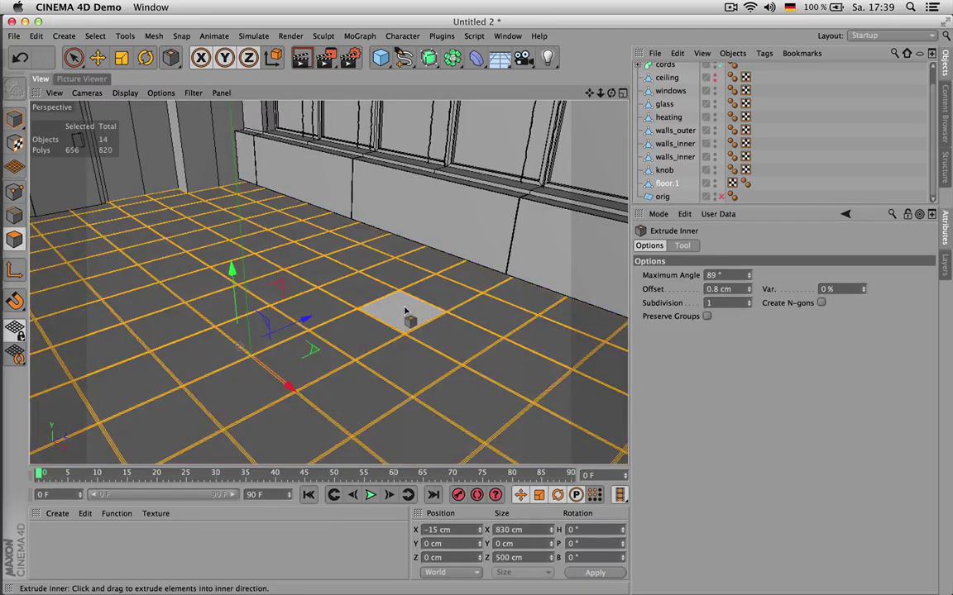
{"action": "key", "text": "Delete"}
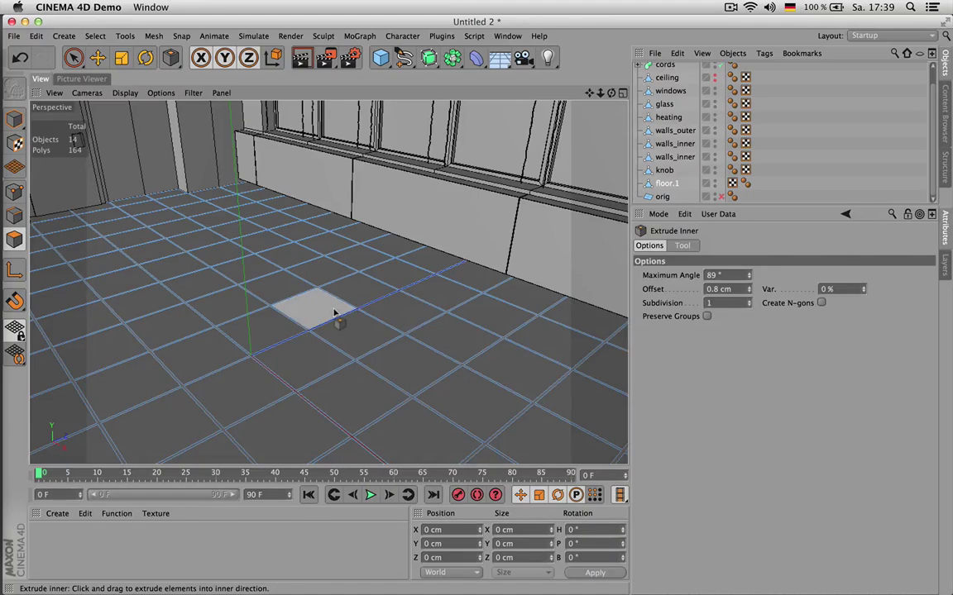
{"action": "key", "text": "super+a"}
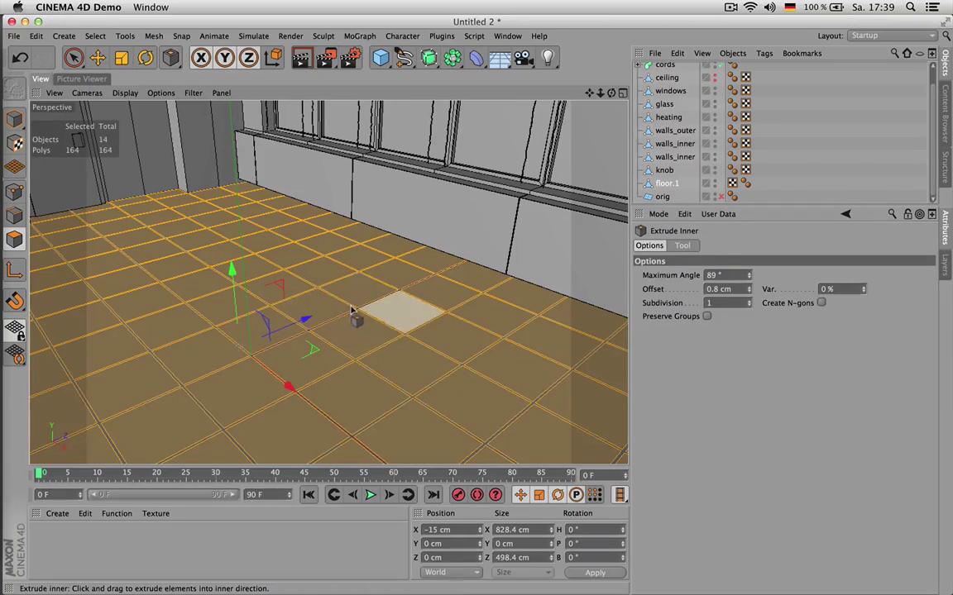
- Apply Set Point Value with axial Crumple to the tile polygons and raise the X value to 9.1 cm
{"action": "key", "text": "m"}
{"action": "key", "text": "l"}
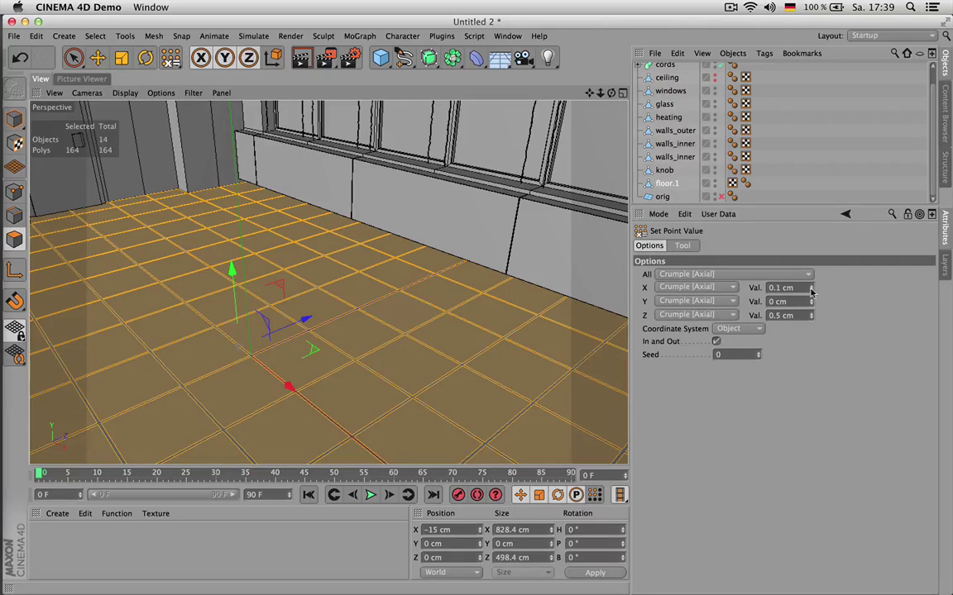
{"action": "left_click_drag", "start_coordinate": [809, 286], "coordinate": [809, 287]}
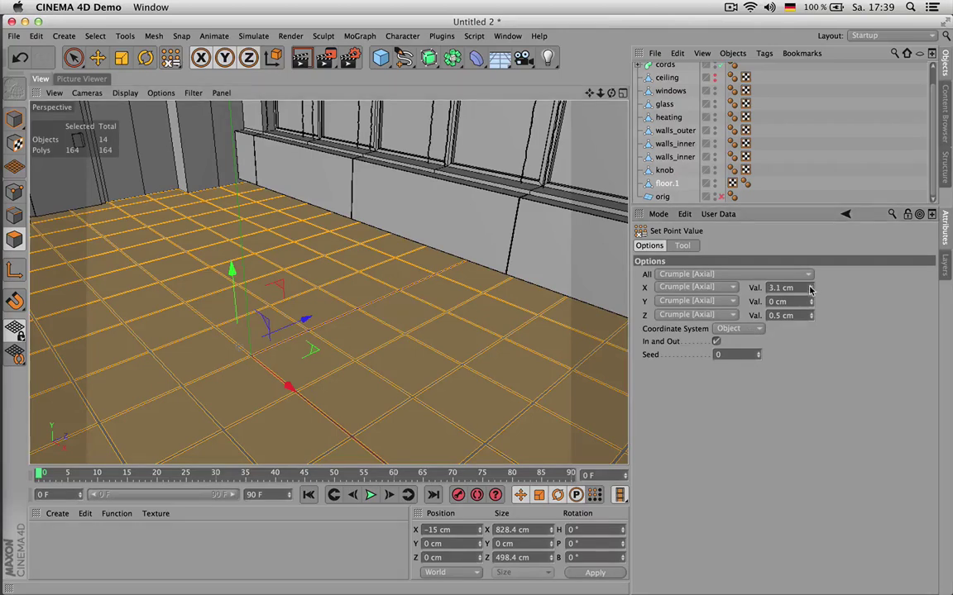
{"action": "left_click", "coordinate": [756, 329]}
{"action": "left_click", "coordinate": [746, 342]}
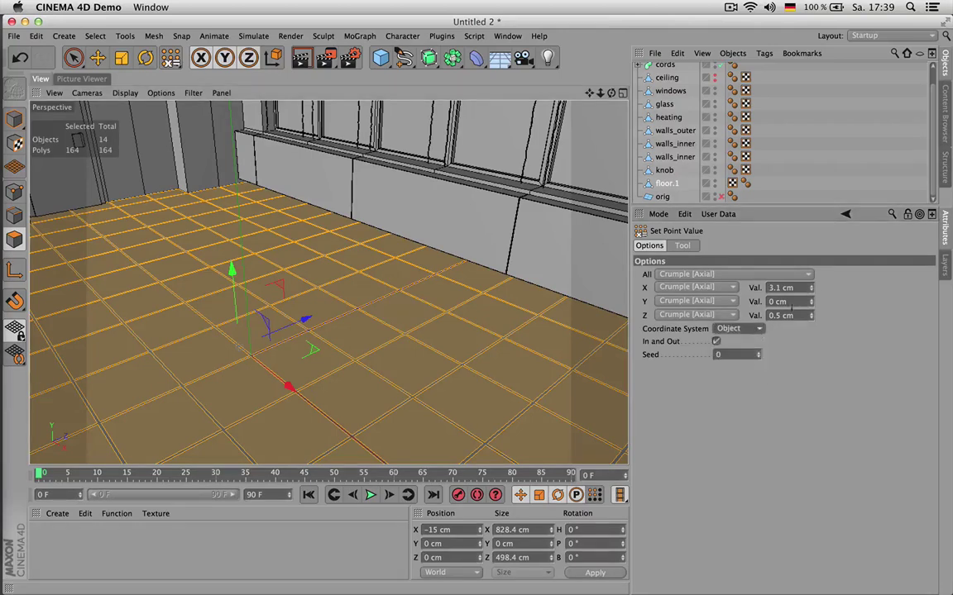
{"action": "left_click", "coordinate": [681, 246], "text": "shift"}
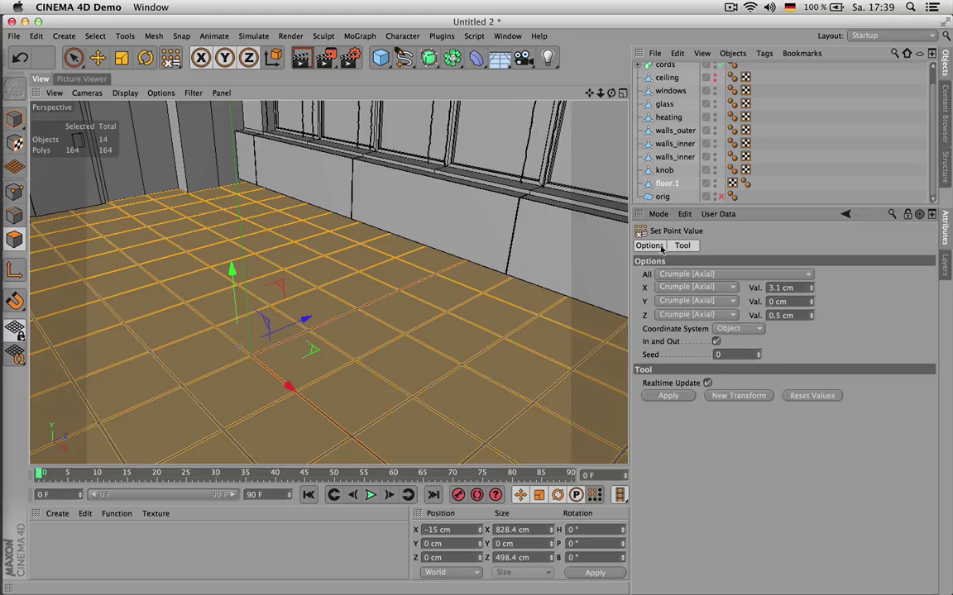
{"action": "left_click", "coordinate": [683, 397]}
{"action": "left_click_drag", "start_coordinate": [811, 290], "coordinate": [801, 289]}
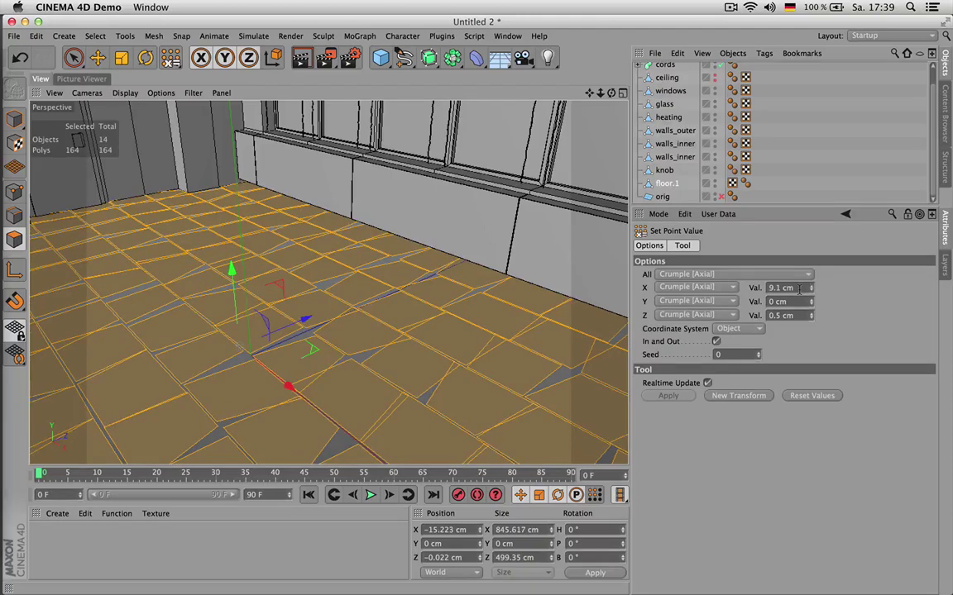
- Set the crumple values of the tiles to 0 cm in X and Z and 1 cm in Y
{"action": "left_click", "coordinate": [800, 289]}
{"action": "type", "text": "0"}
{"action": "key", "text": "Return"}
{"action": "left_click", "coordinate": [799, 316]}
{"action": "type", "text": "0"}
{"action": "key", "text": "Return"}
{"action": "left_click", "coordinate": [799, 302]}
{"action": "type", "text": "1"}
{"action": "key", "text": "Return"}
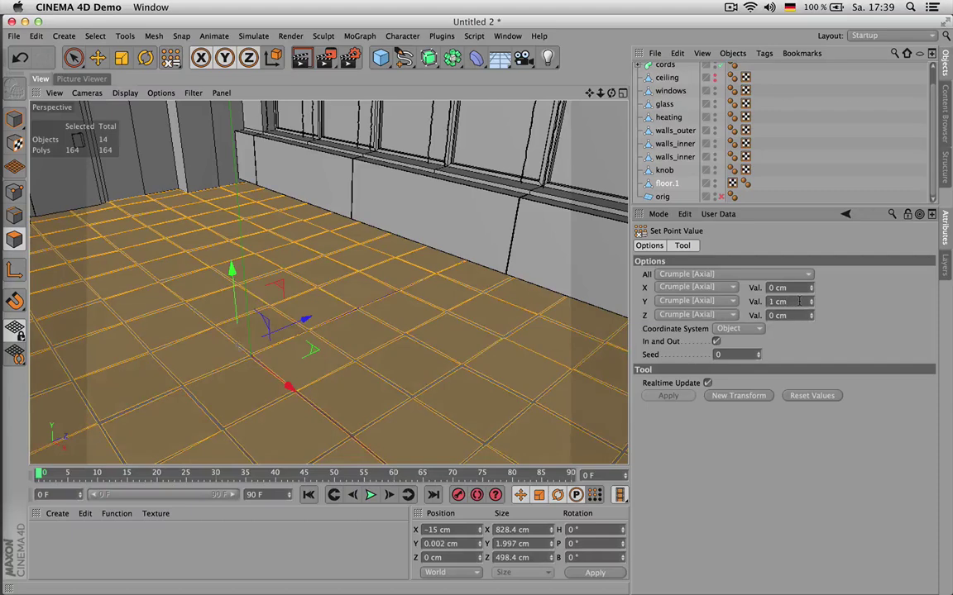
- Test a stronger vertical crumple by raising the Y value to 9 cm, and bring it back to 1 cm
{"action": "left_click", "coordinate": [811, 299]}
{"action": "left_click", "coordinate": [811, 299]}
{"action": "left_click", "coordinate": [811, 299]}
{"action": "left_click", "coordinate": [811, 299]}
{"action": "left_click", "coordinate": [811, 299]}
{"action": "left_click", "coordinate": [812, 300]}
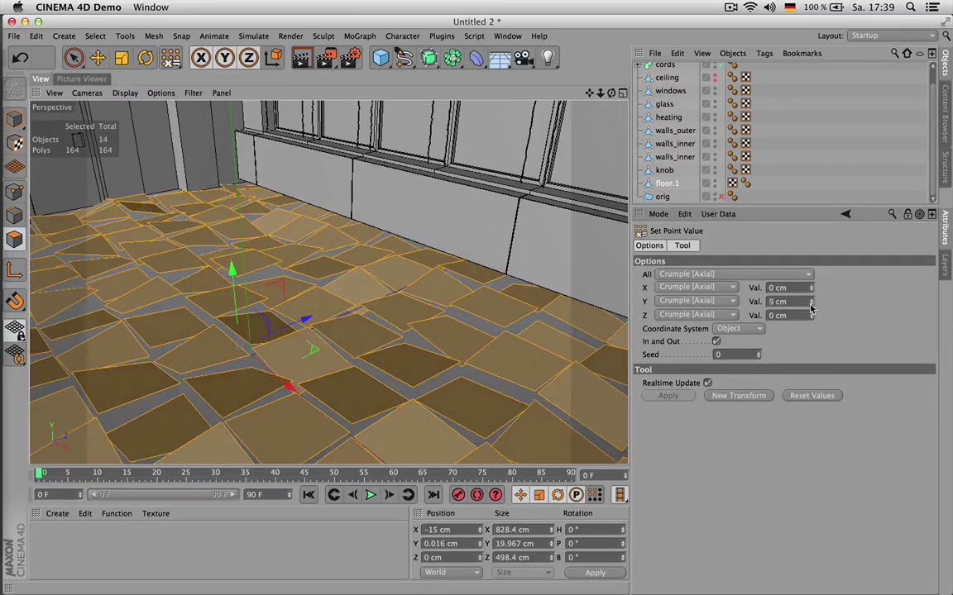
{"action": "left_click", "coordinate": [812, 305]}
{"action": "left_click", "coordinate": [812, 305]}
{"action": "left_click", "coordinate": [812, 305]}
{"action": "left_click", "coordinate": [811, 305]}
{"action": "left_click", "coordinate": [811, 305]}
{"action": "left_click", "coordinate": [811, 305]}
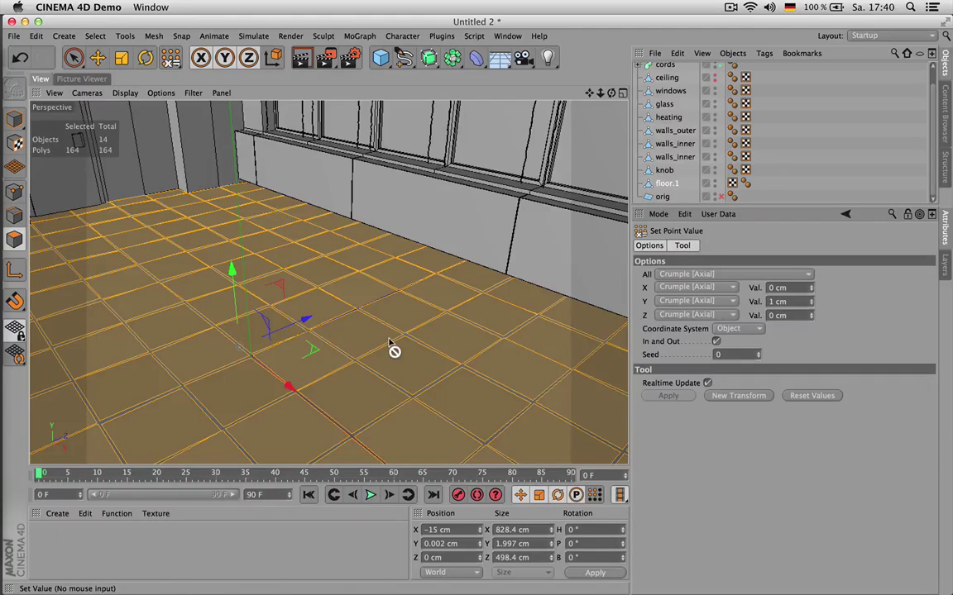
- Extrude the tile polygons by 2 cm
{"action": "key", "text": "d"}
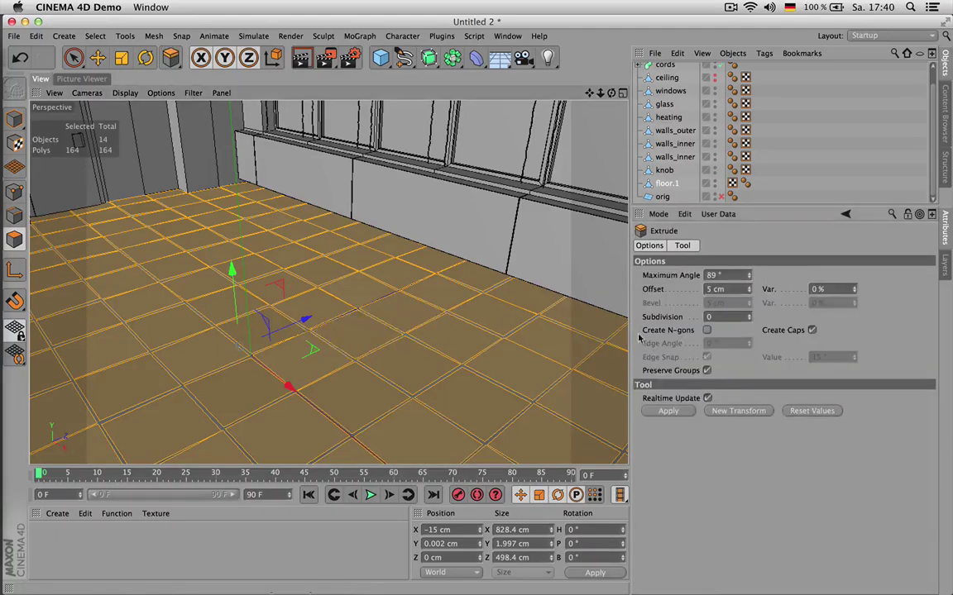
{"action": "mouse_move", "coordinate": [373, 285]}
{"action": "left_mouse_down"}
{"action": "mouse_move", "coordinate": [396, 286]}
{"action": "mouse_move", "coordinate": [380, 286]}
{"action": "left_mouse_up"}
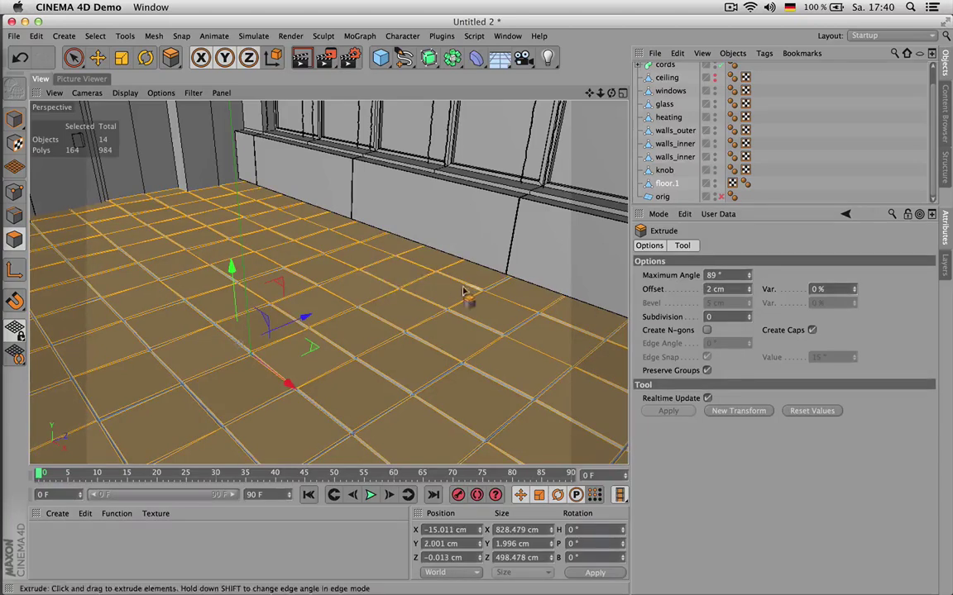
- Bevel all tile edges in Chamfer mode with a fixed offset of 0.5 cm and a subdivision of 3
{"action": "left_click", "coordinate": [14, 215]}
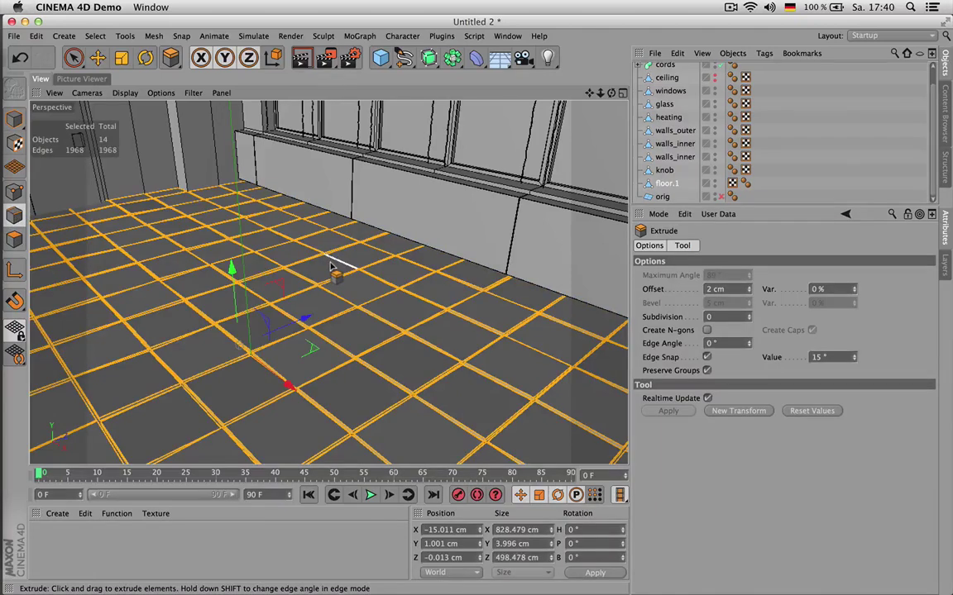
{"action": "key", "text": "m"}
{"action": "key", "text": "s"}
{"action": "scroll", "coordinate": [310, 297], "scroll_direction": "up", "scroll_amount": 2}
{"action": "left_click_drag", "start_coordinate": [303, 289], "coordinate": [314, 289]}
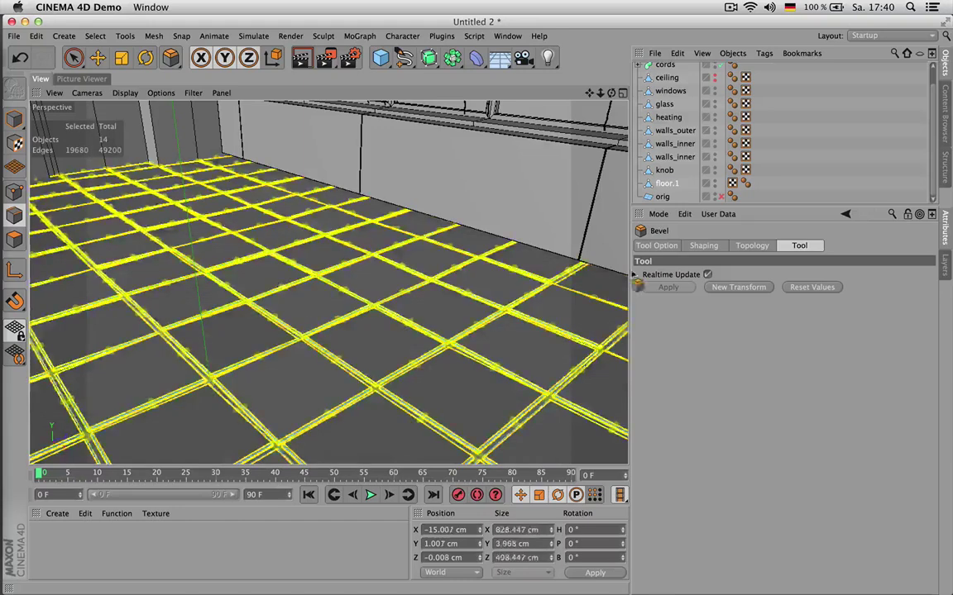
{"action": "left_click", "coordinate": [674, 246]}
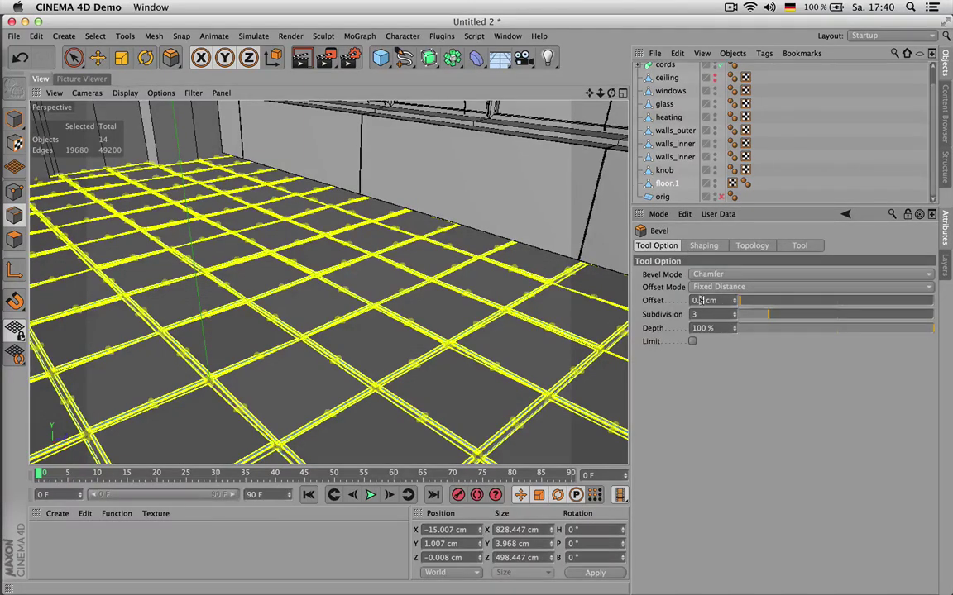
{"action": "key", "text": "Return"}
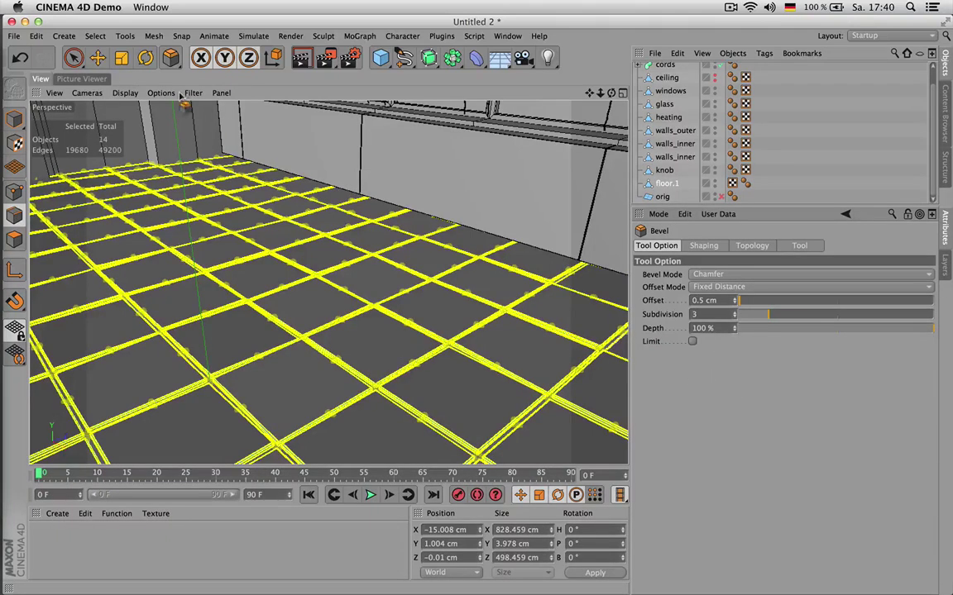
- Deselect the floor and render the view from different angles to examine the crumpled, bevelled tiles
{"action": "left_click", "coordinate": [73, 58]}
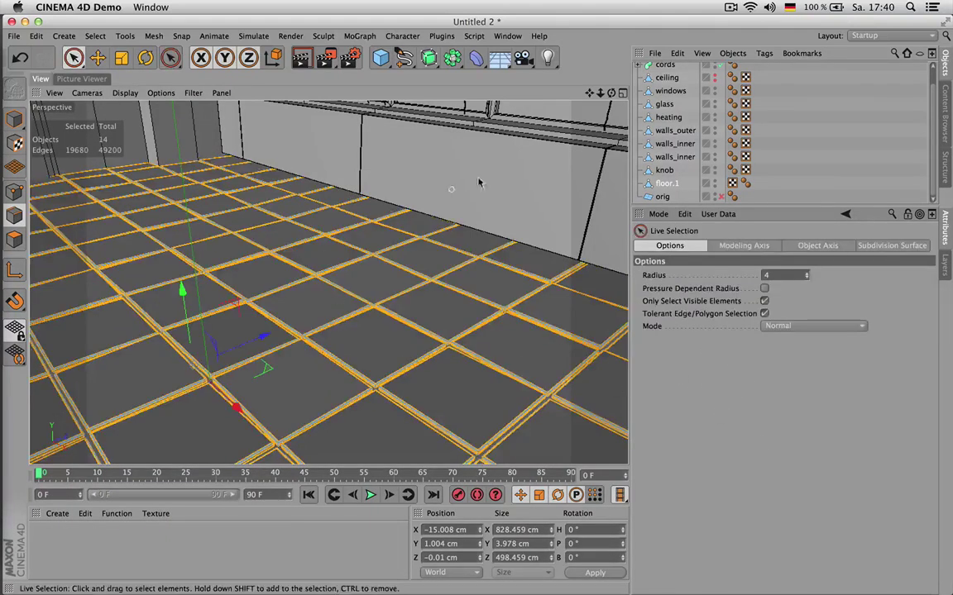
{"action": "left_click", "coordinate": [14, 240]}
{"action": "left_click", "coordinate": [872, 162]}
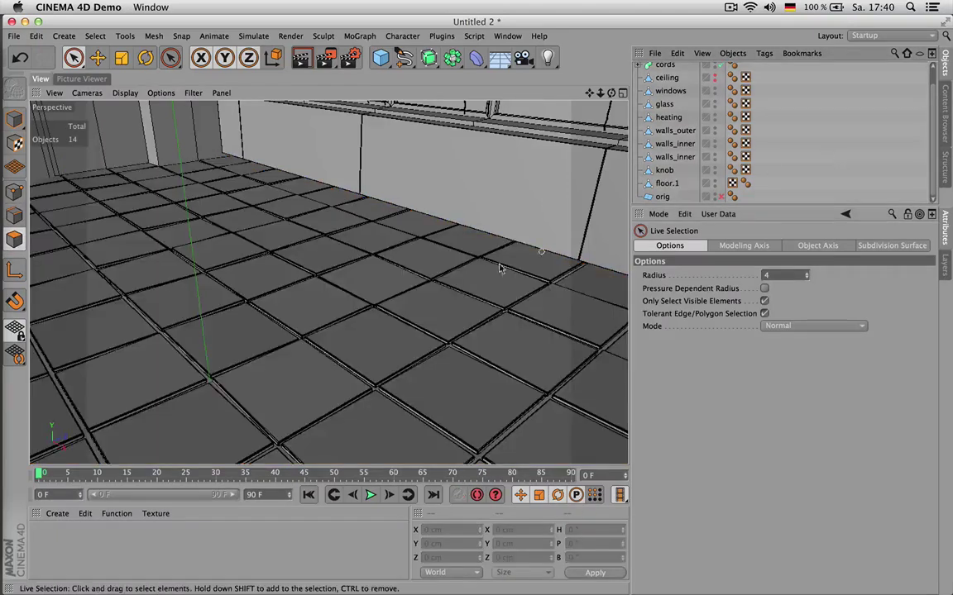
{"action": "scroll", "coordinate": [429, 283], "scroll_direction": "down", "scroll_amount": 4}
{"action": "mouse_move", "coordinate": [400, 285]}
{"action": "left_mouse_down", "text": "alt"}
{"action": "mouse_move", "coordinate": [388, 283]}
{"action": "mouse_move", "coordinate": [432, 289]}
{"action": "mouse_move", "coordinate": [330, 280]}
{"action": "left_mouse_up", "text": "alt"}
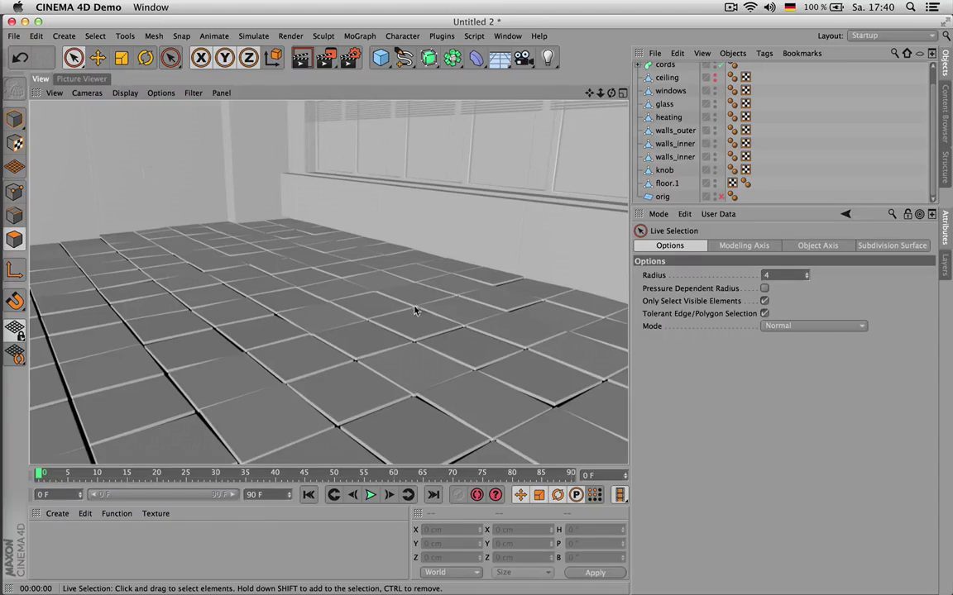
{"action": "left_click_drag", "start_coordinate": [611, 93], "coordinate": [623, 98]}
{"action": "key", "text": "ctrl+r"}
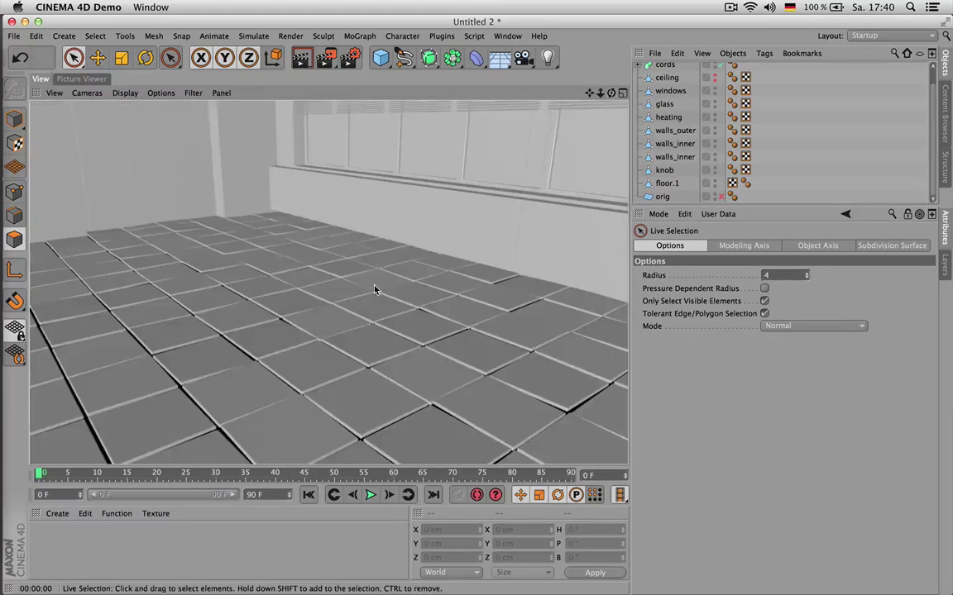
{"action": "left_click", "coordinate": [404, 361]}
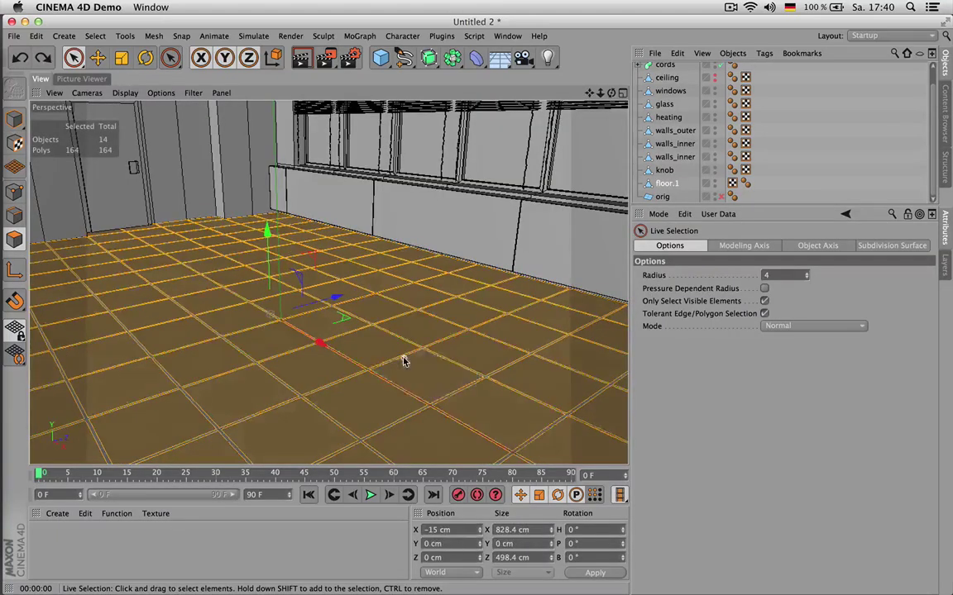
- Undo the floor's bevelling, extrusion, crumple and tile gaps back to the undivided polygon grid
{"action": "key", "text": "super+z"}
{"action": "key", "text": "super+z"}
{"action": "key", "text": "super+z"}
{"action": "key", "text": "super+z"}
{"action": "left_click", "coordinate": [403, 362]}
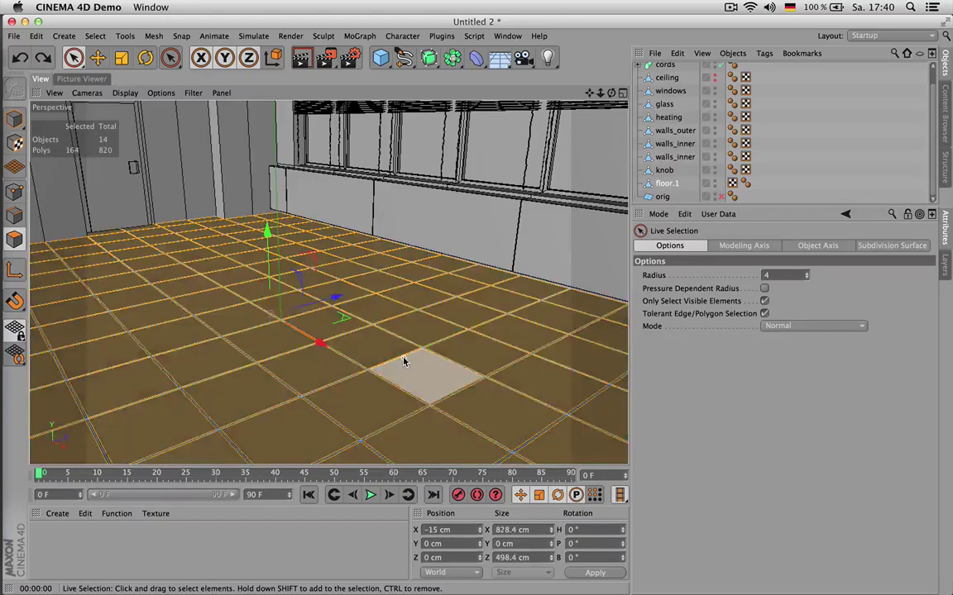
- Inset every floor tile individually by 0.2 cm with Extrude Inner, and delete the thin border polygons between the tiles
{"action": "key", "text": "i"}
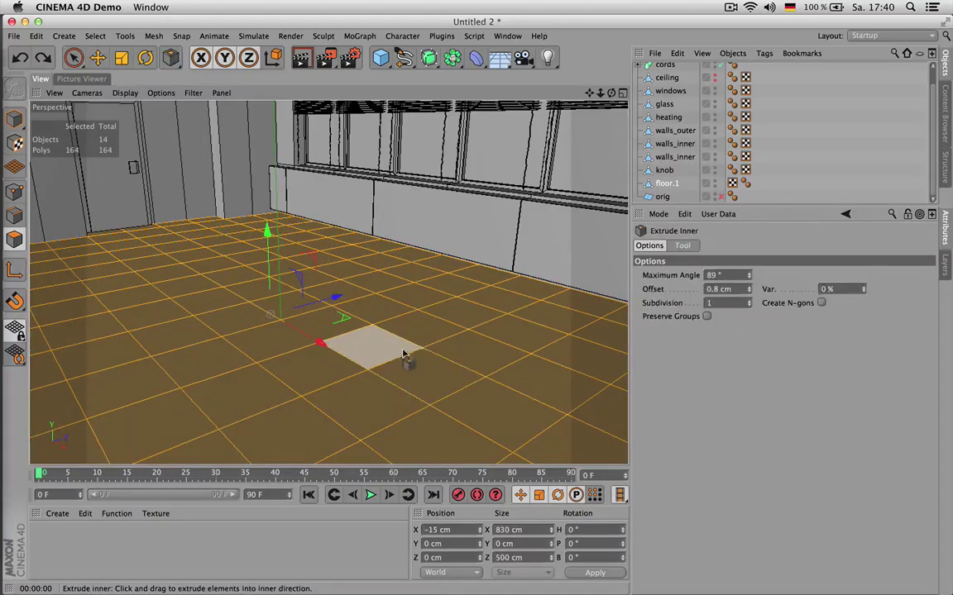
{"action": "left_click_drag", "start_coordinate": [516, 284], "coordinate": [517, 284]}
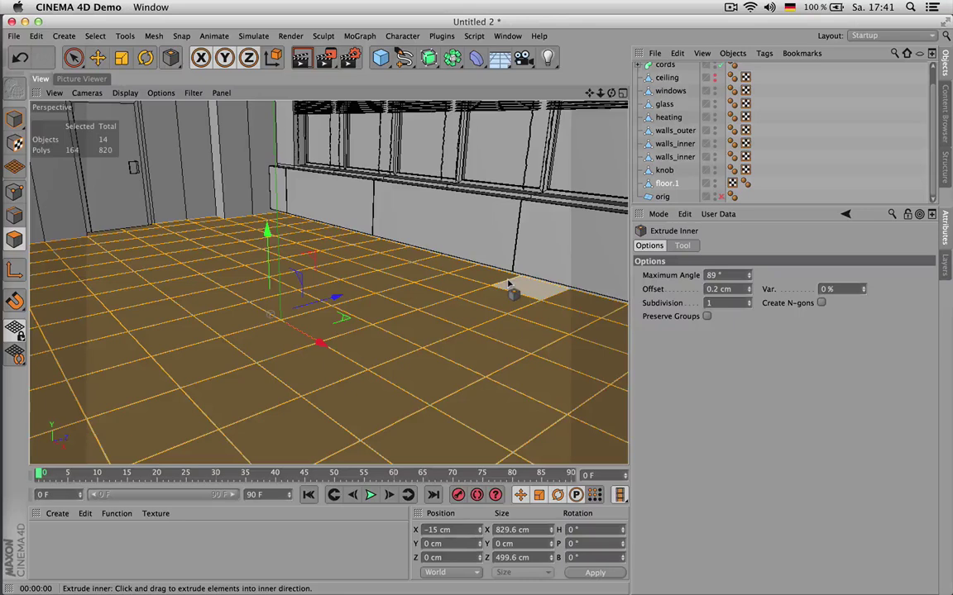
{"action": "key", "text": "u"}
{"action": "key", "text": "i"}
{"action": "key", "text": "Delete"}
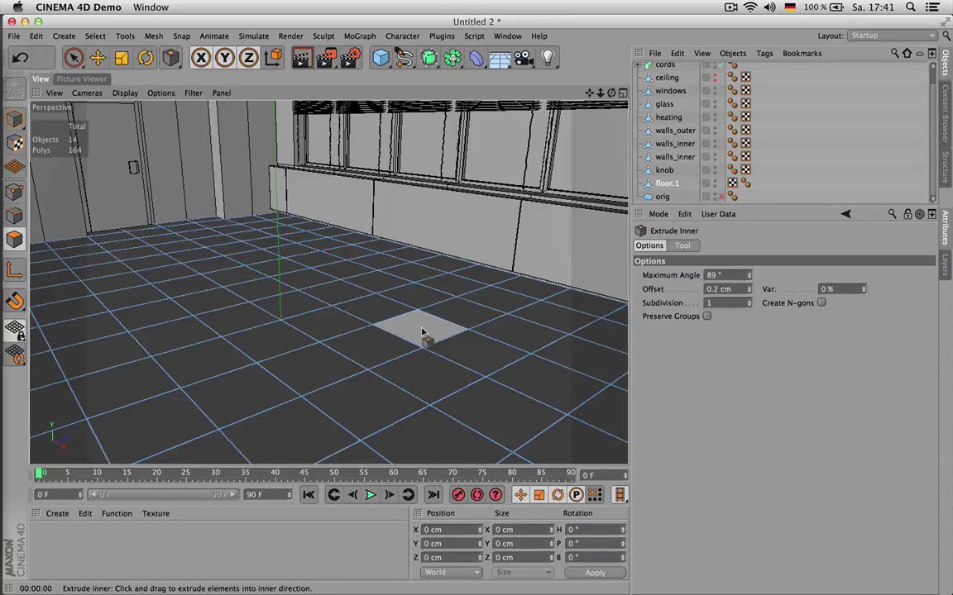
- Try extruding all tile polygons by 2.5 cm, and undo the extrusion
{"action": "key", "text": "ctrl+a"}
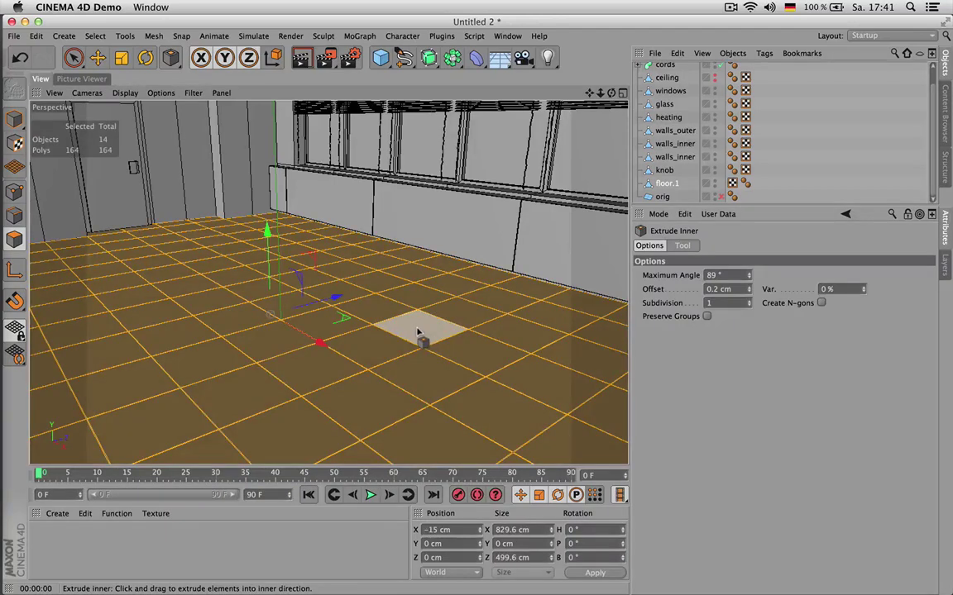
{"action": "key", "text": "d"}
{"action": "left_click_drag", "start_coordinate": [422, 332], "coordinate": [426, 311]}
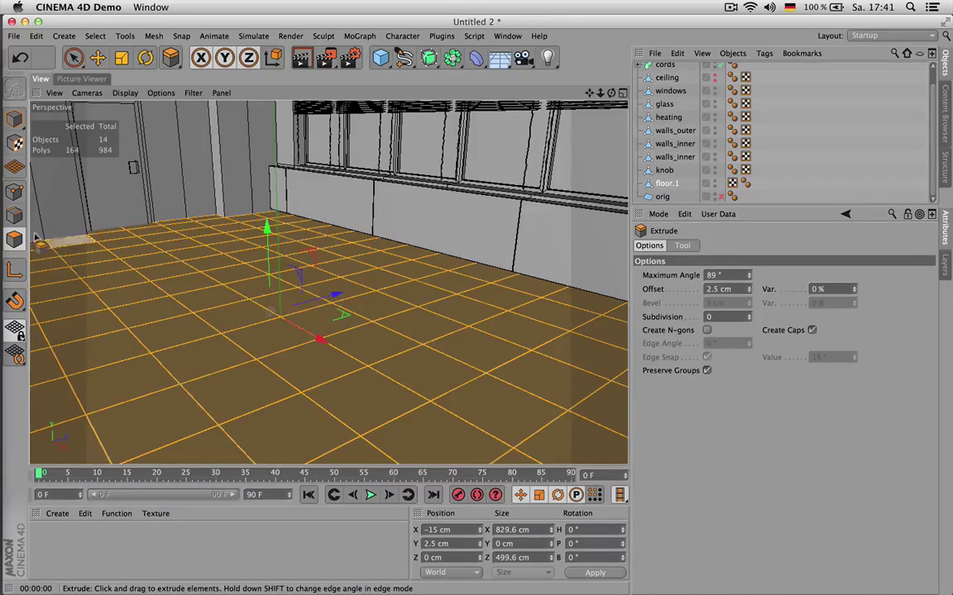
{"action": "left_click", "coordinate": [16, 215]}
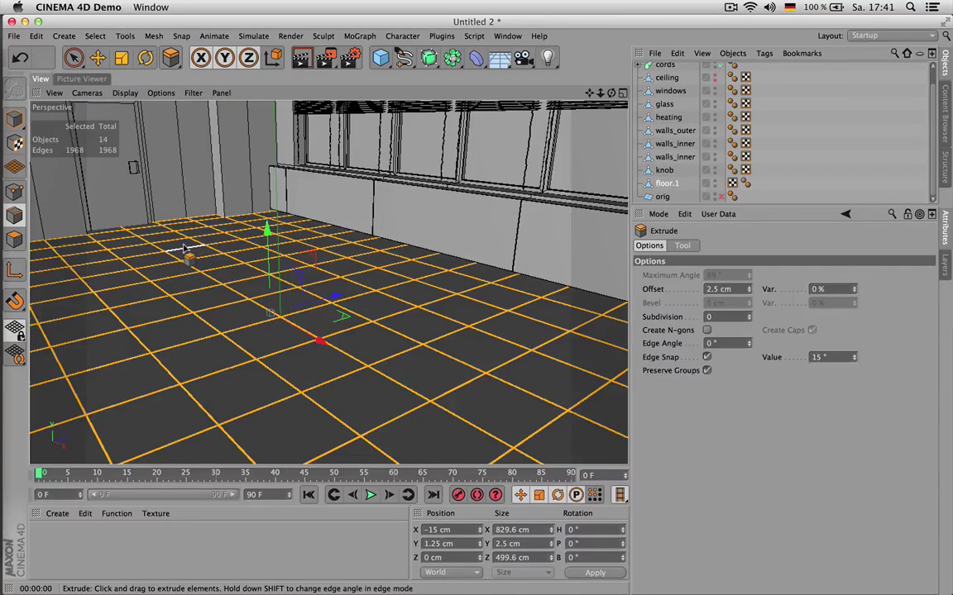
{"action": "key", "text": "super+z"}
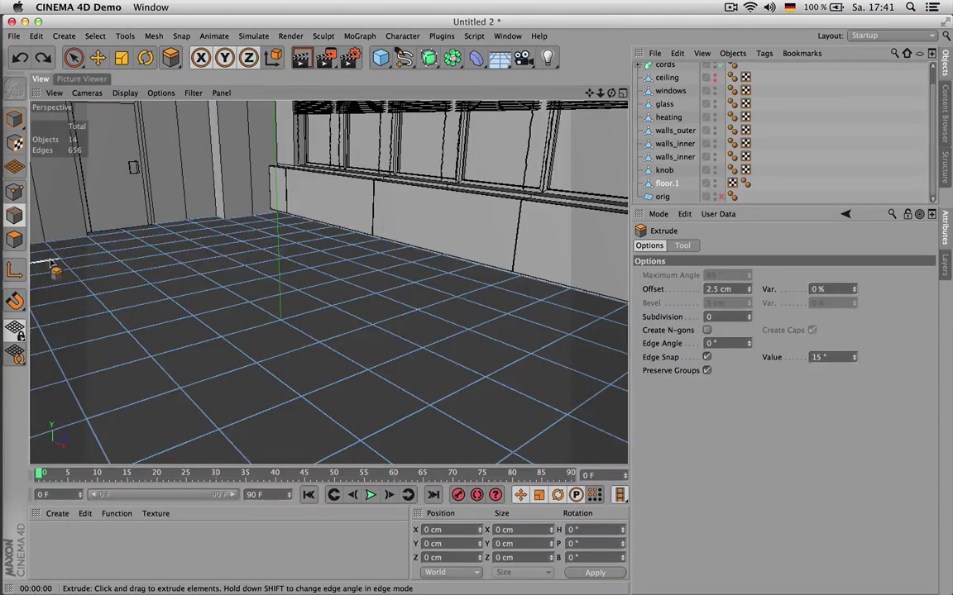
- Crumple all tile polygons vertically with Set Point Value, using Y 1 cm in the Object coordinate system
{"action": "left_click", "coordinate": [15, 239]}
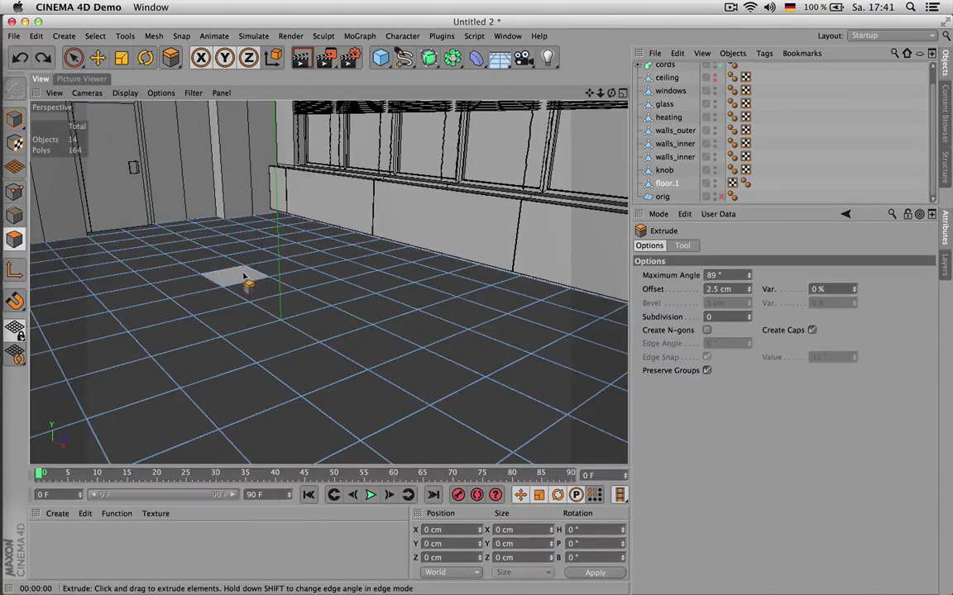
{"action": "key", "text": "super+a"}
{"action": "scroll", "coordinate": [357, 372], "scroll_direction": "up", "scroll_amount": 5}
{"action": "scroll", "coordinate": [361, 370], "scroll_direction": "up", "scroll_amount": 3}
{"action": "key", "text": "m"}
{"action": "key", "text": "u"}
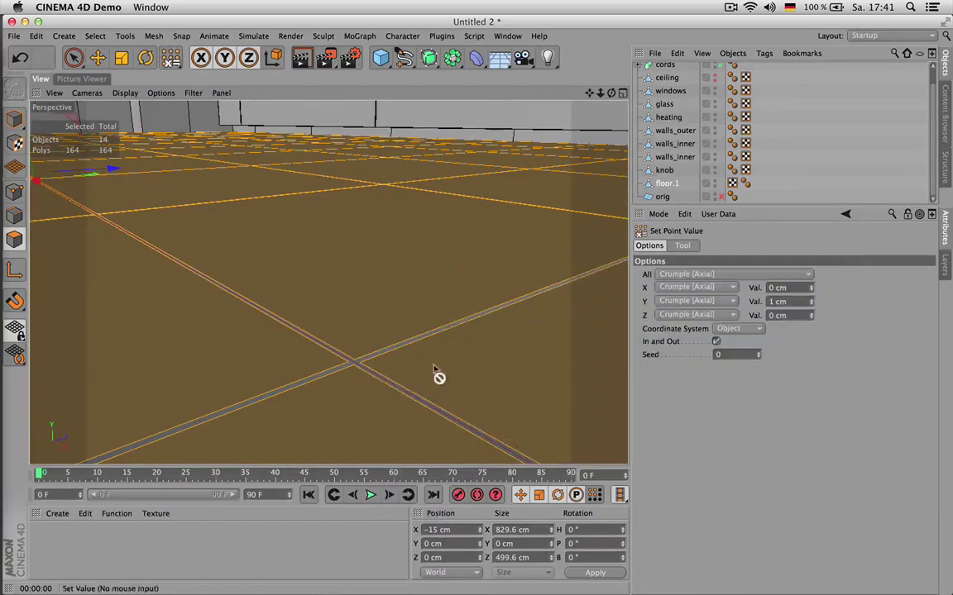
{"action": "left_click", "coordinate": [738, 328]}
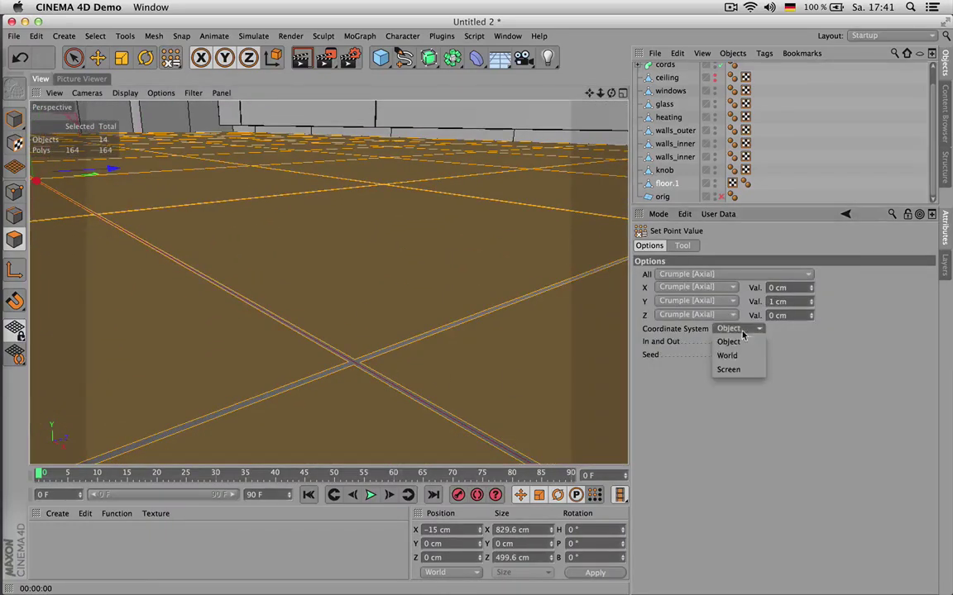
{"action": "left_click", "coordinate": [728, 341]}
{"action": "left_click", "coordinate": [682, 246], "text": "shift"}
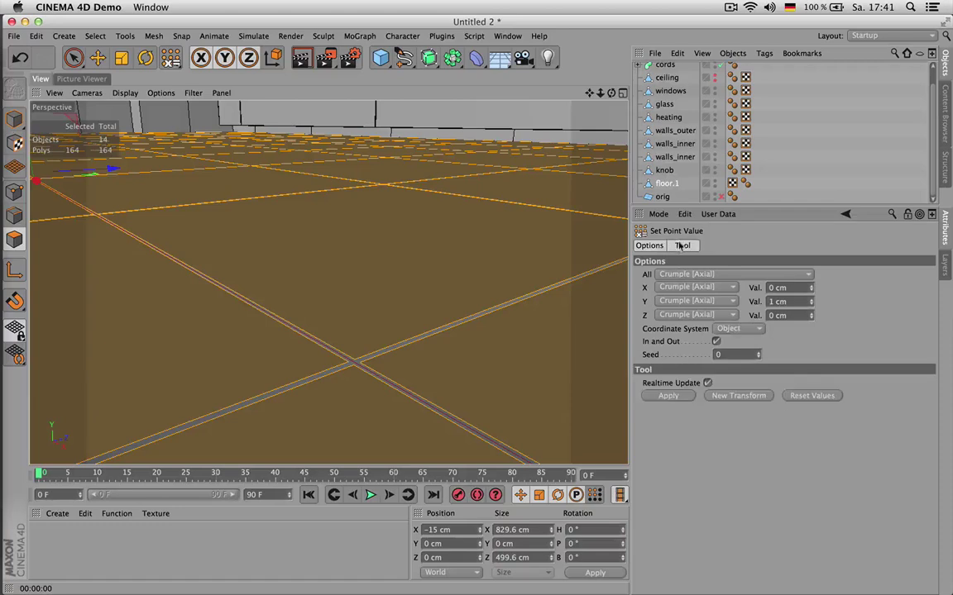
{"action": "left_click", "coordinate": [685, 397]}
- Extrude the crumpled tile polygons by 2.5 cm
{"action": "scroll", "coordinate": [362, 335], "scroll_direction": "down", "scroll_amount": 3}
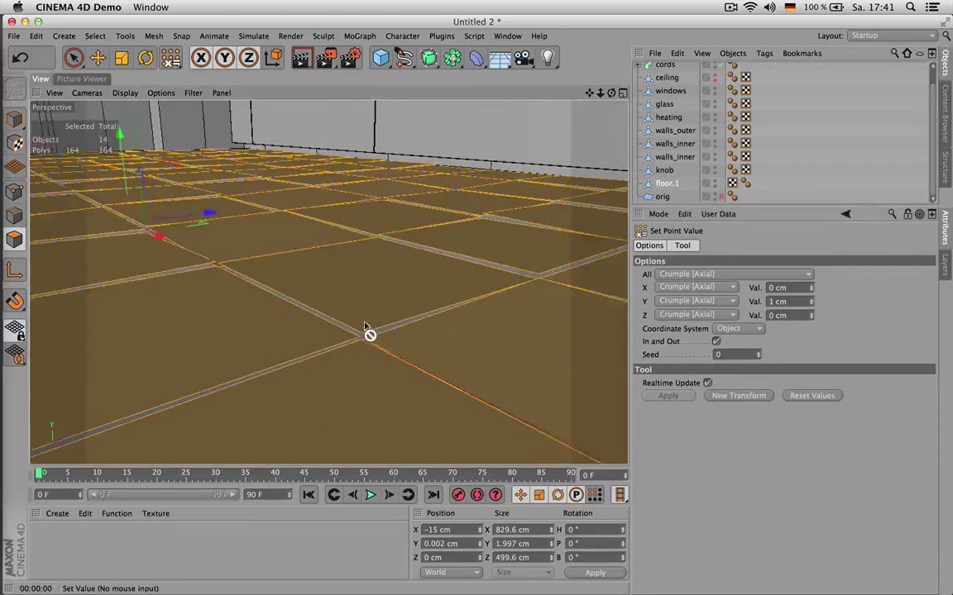
{"action": "scroll", "coordinate": [367, 326], "scroll_direction": "down", "scroll_amount": 4}
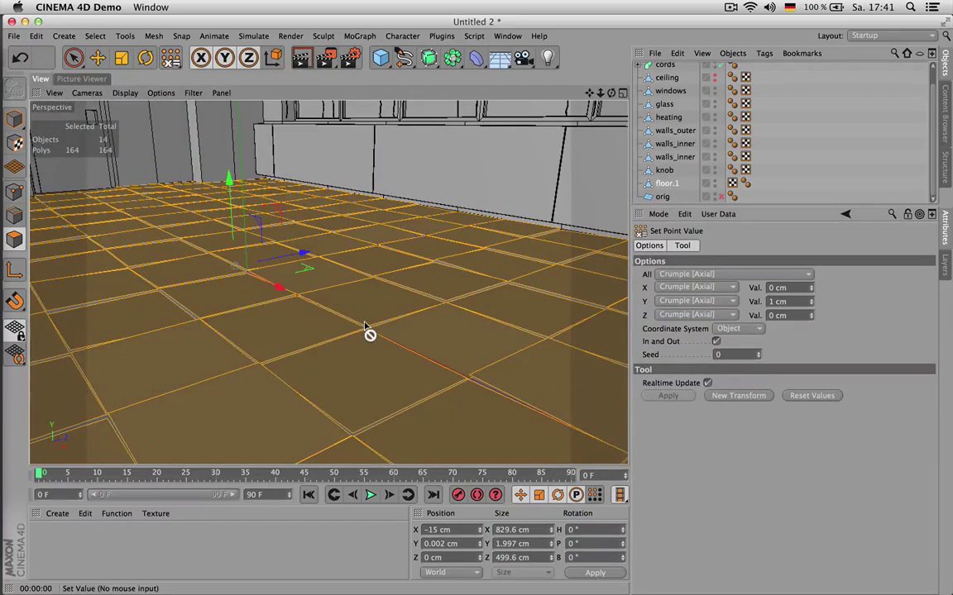
{"action": "key", "text": "d"}
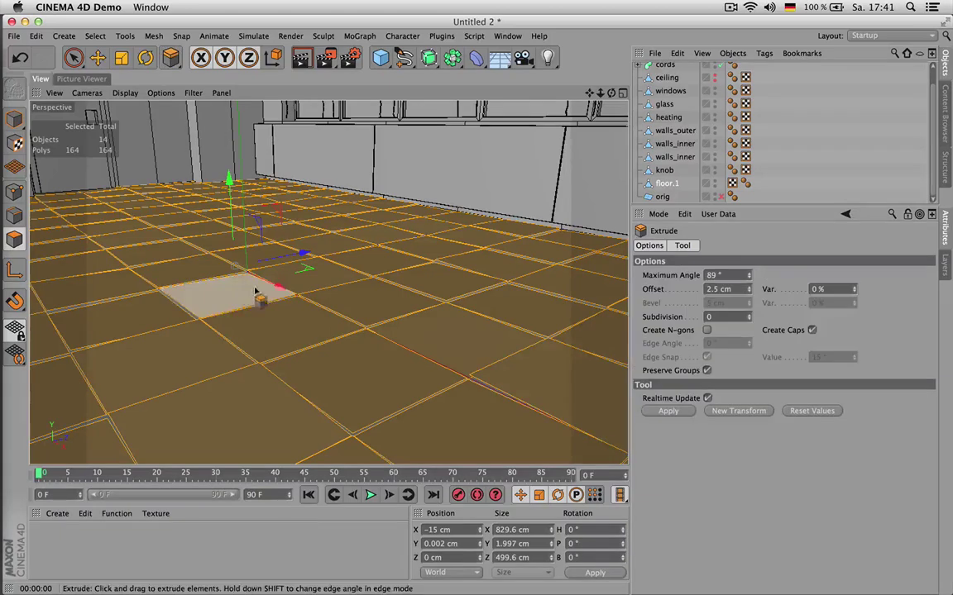
{"action": "left_click", "coordinate": [668, 411]}
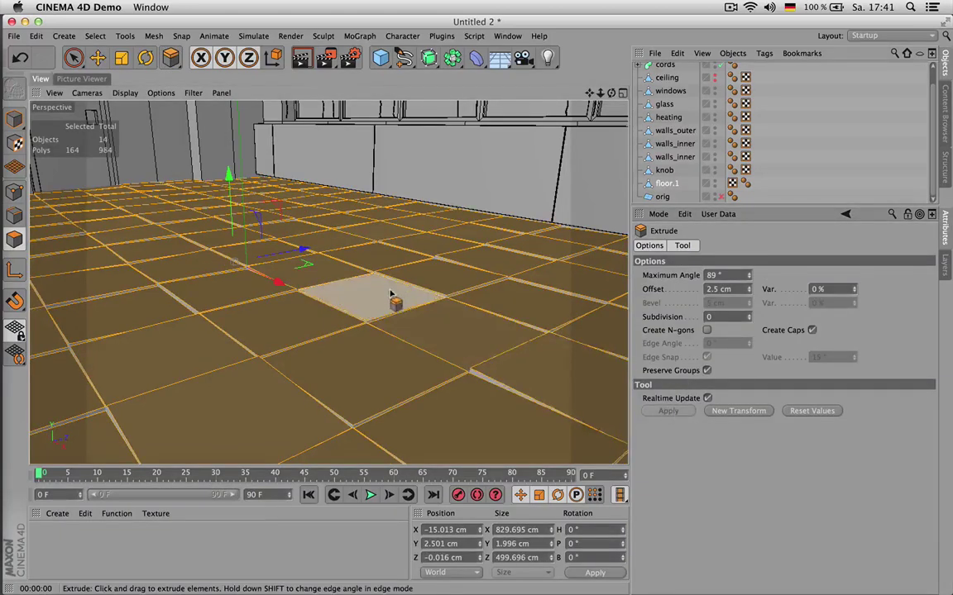
- Bevel all tile edges in Chamfer mode with a fixed offset of 0.2 cm and a subdivision of 3
{"action": "key", "text": "Return"}
{"action": "key", "text": "Return"}
{"action": "key", "text": "super+a"}
{"action": "key", "text": "m"}
{"action": "key", "text": "s"}
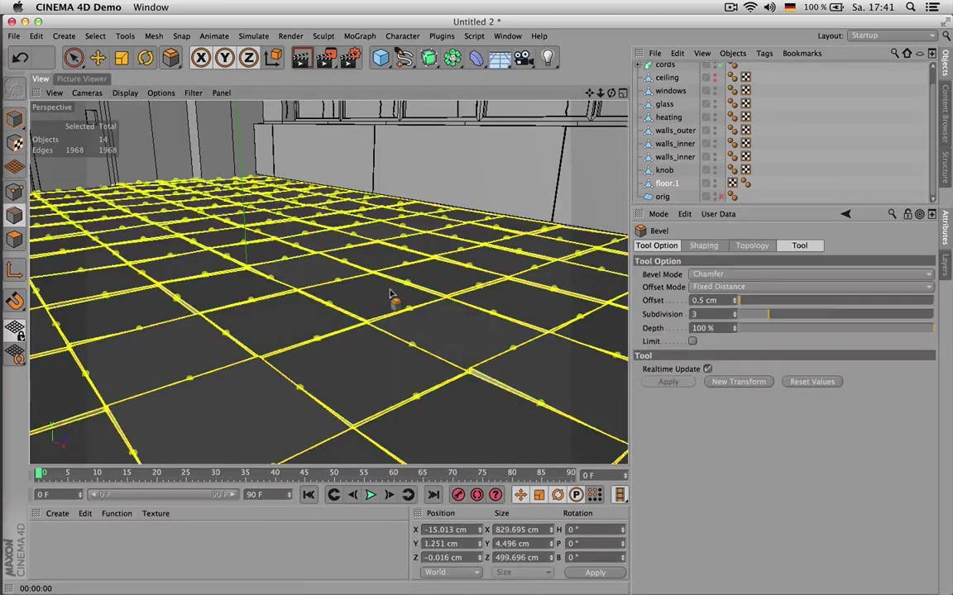
{"action": "left_click_drag", "start_coordinate": [441, 267], "coordinate": [467, 272]}
{"action": "key", "text": "BackSpace"}
{"action": "type", "text": "0.2"}
{"action": "key", "text": "Return"}
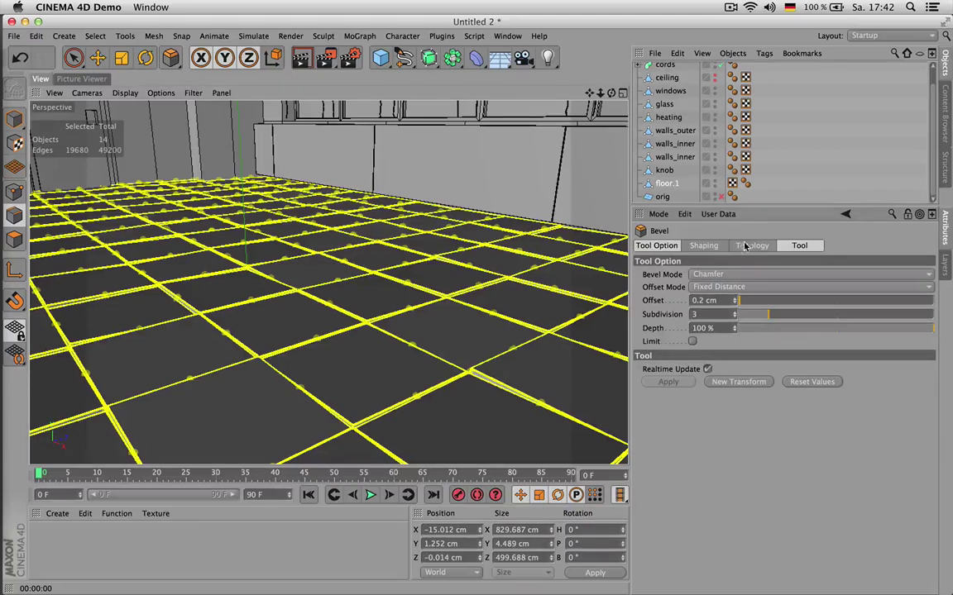
- Deselect the floor and display the scene in Gouraud shading without lines
{"action": "left_click", "coordinate": [789, 176]}
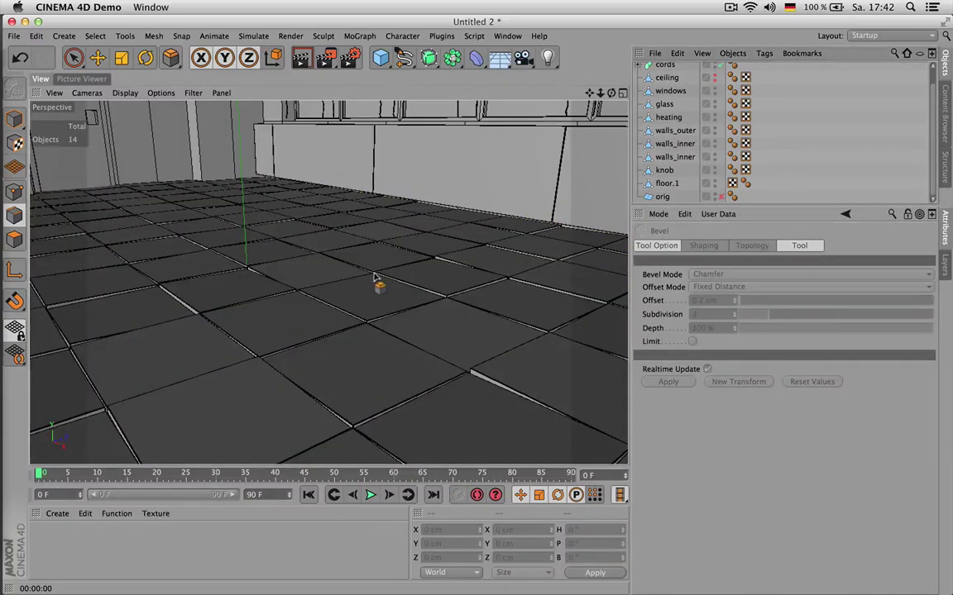
{"action": "key", "text": "n"}
{"action": "key", "text": "a"}
{"action": "left_click_drag", "start_coordinate": [374, 277], "coordinate": [346, 274], "text": "alt"}
{"action": "scroll", "coordinate": [341, 275], "scroll_direction": "down", "scroll_amount": 3}
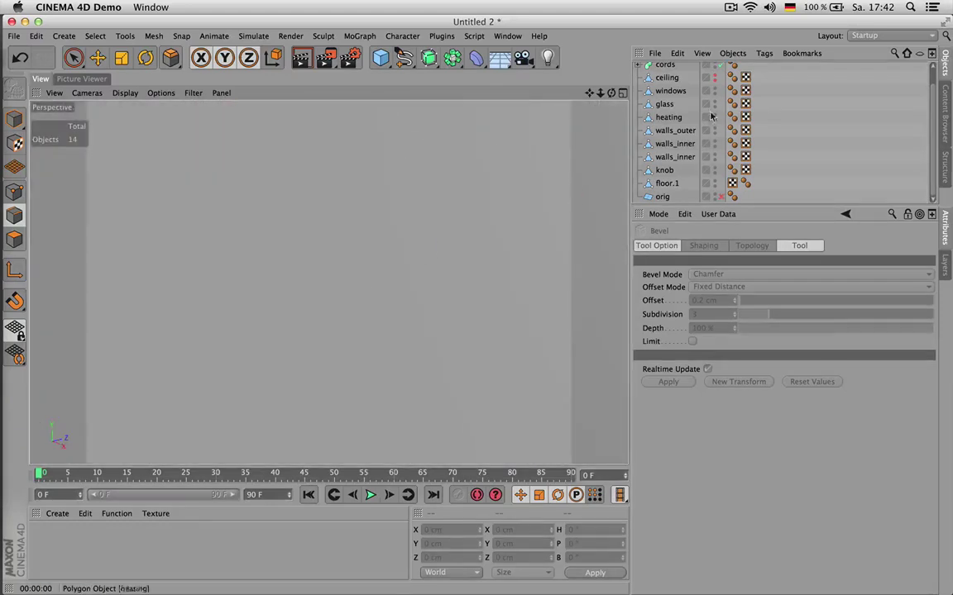
- Select floor.1 and frame the whole tiled floor in the perspective view
{"action": "left_click", "coordinate": [664, 170]}
{"action": "left_click", "coordinate": [666, 183]}
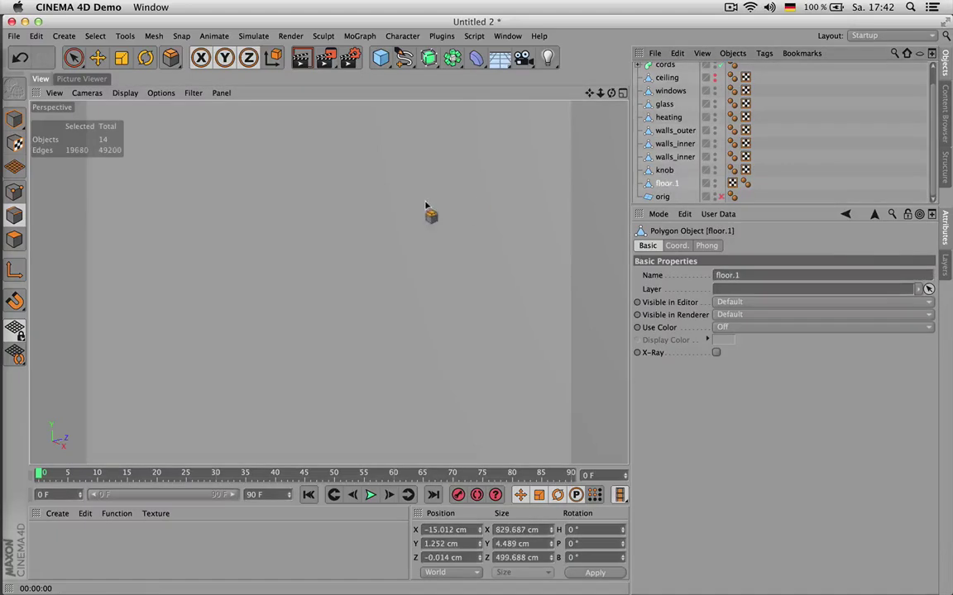
{"action": "key", "text": "o"}
{"action": "left_click_drag", "start_coordinate": [612, 95], "coordinate": [327, 281]}
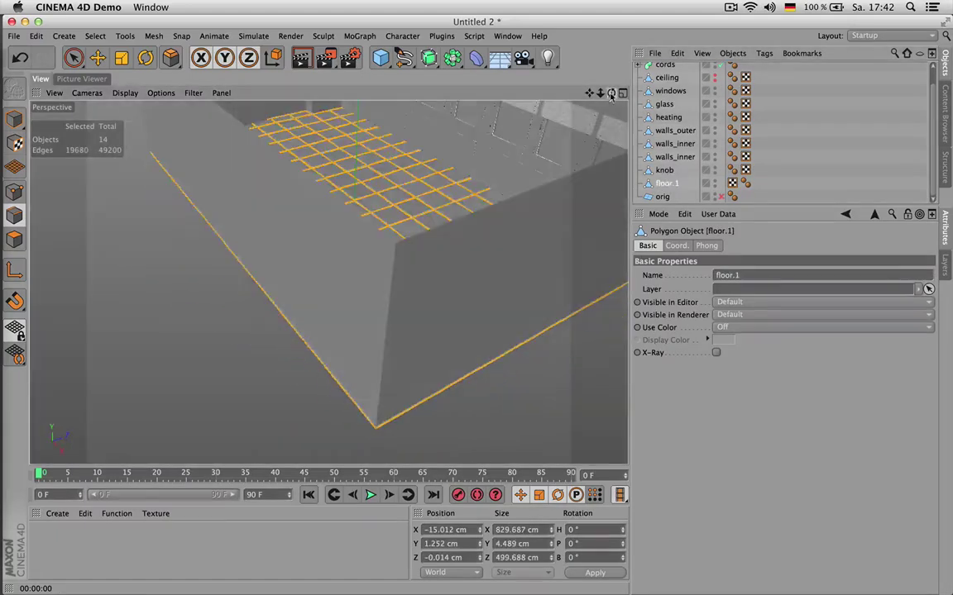
{"action": "left_click_drag", "start_coordinate": [590, 93], "coordinate": [344, 285]}
{"action": "scroll", "coordinate": [344, 285], "scroll_direction": "up", "scroll_amount": 4}
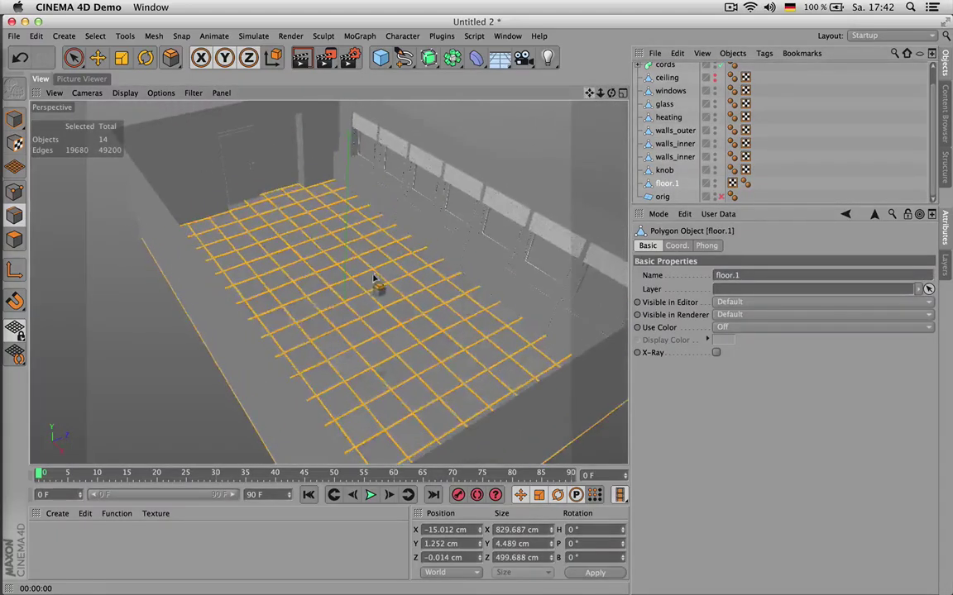
- Switch from edge editing to Model mode and activate Live Selection
{"action": "key", "text": "Return"}
{"action": "left_click_drag", "start_coordinate": [101, 91], "coordinate": [15, 120]}
{"action": "left_click", "coordinate": [17, 121]}
{"action": "left_click", "coordinate": [17, 122]}
{"action": "left_click", "coordinate": [76, 62]}
{"action": "scroll", "coordinate": [469, 227], "scroll_direction": "down", "scroll_amount": 4}
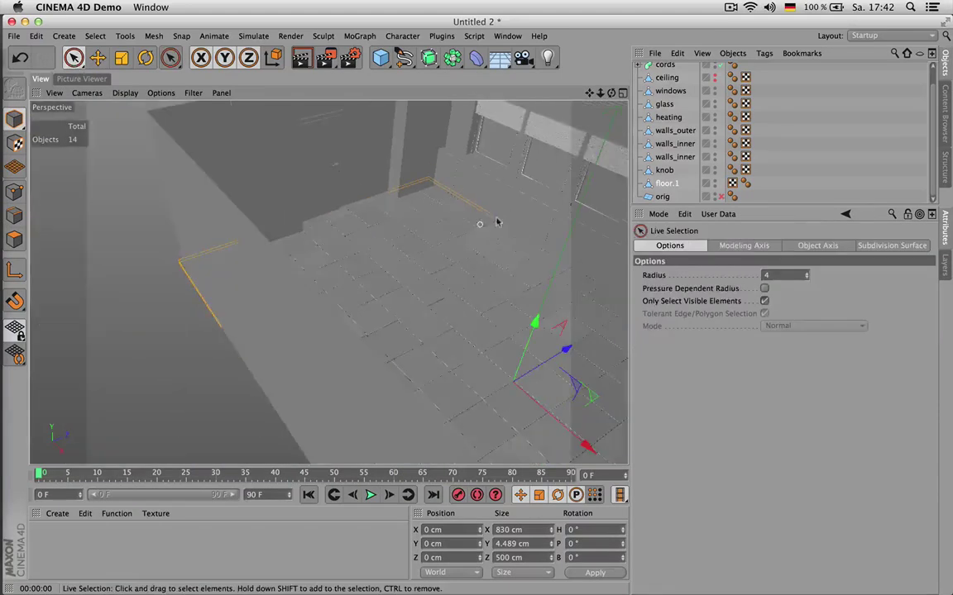
- Examine the shaded, uneven tiles and their bevelled seams from low inside the room
{"action": "left_click_drag", "start_coordinate": [589, 93], "coordinate": [451, 46]}
{"action": "scroll", "coordinate": [478, 232], "scroll_direction": "up", "scroll_amount": 5}
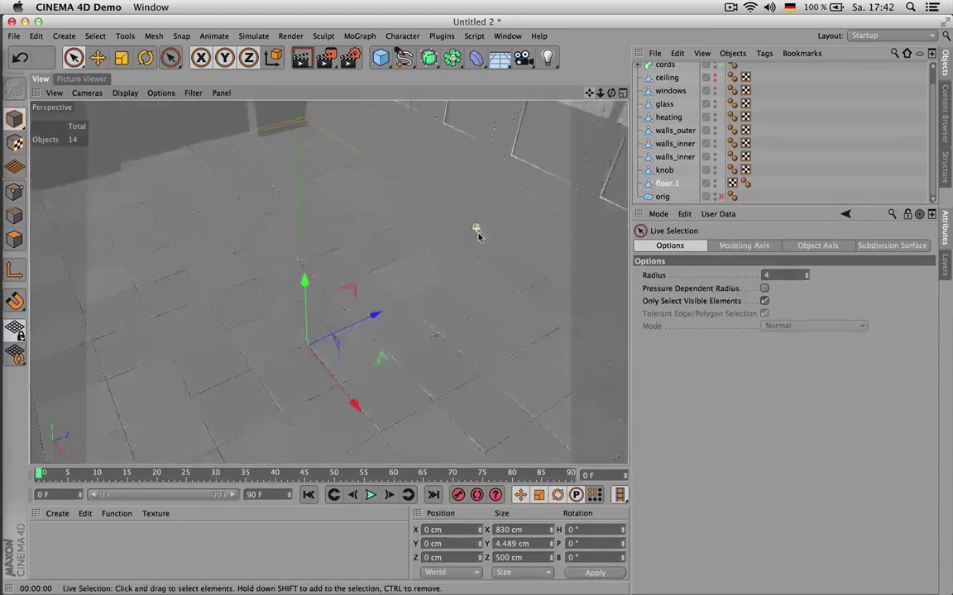
{"action": "left_click_drag", "start_coordinate": [611, 92], "coordinate": [601, 27]}
{"action": "left_click_drag", "start_coordinate": [589, 93], "coordinate": [621, 109]}
{"action": "left_click_drag", "start_coordinate": [328, 283], "coordinate": [487, 187], "text": "alt"}
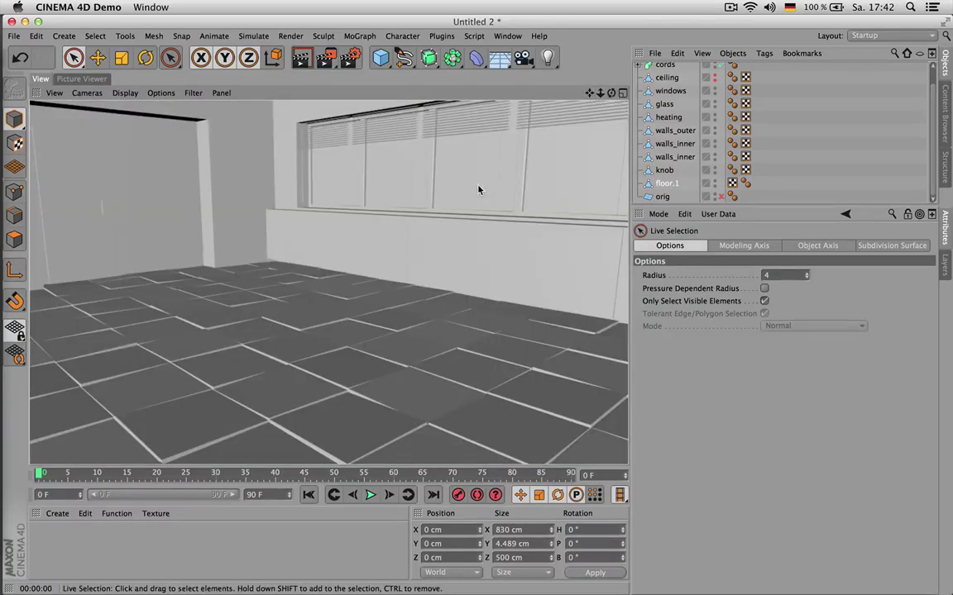
- Undo the floor's inset, crumple, extrusion and bevel back to the flat polygon grid
{"action": "key", "text": "super+z"}
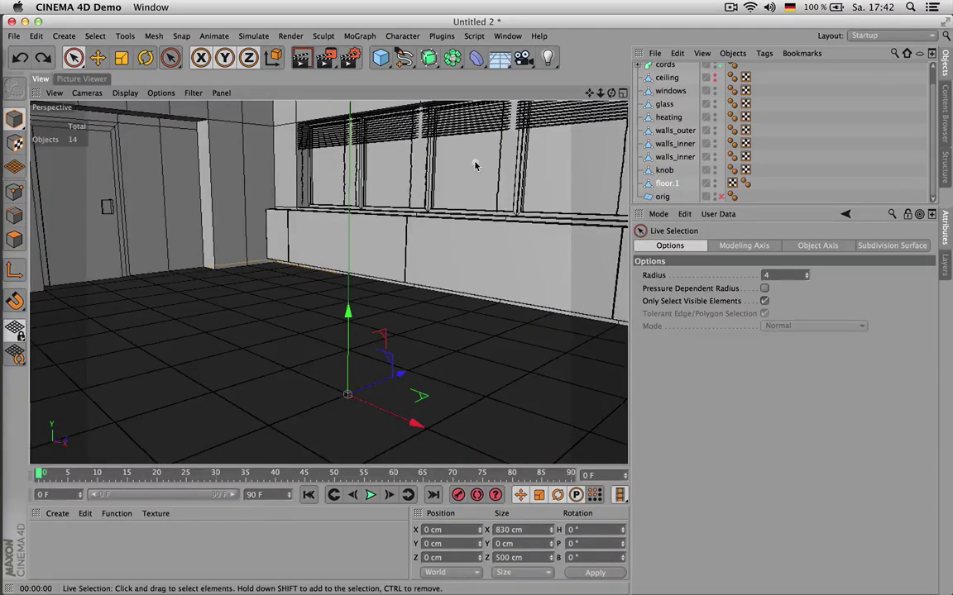
{"action": "left_click_drag", "start_coordinate": [611, 94], "coordinate": [619, 142]}
{"action": "left_click_drag", "start_coordinate": [589, 93], "coordinate": [583, 135]}
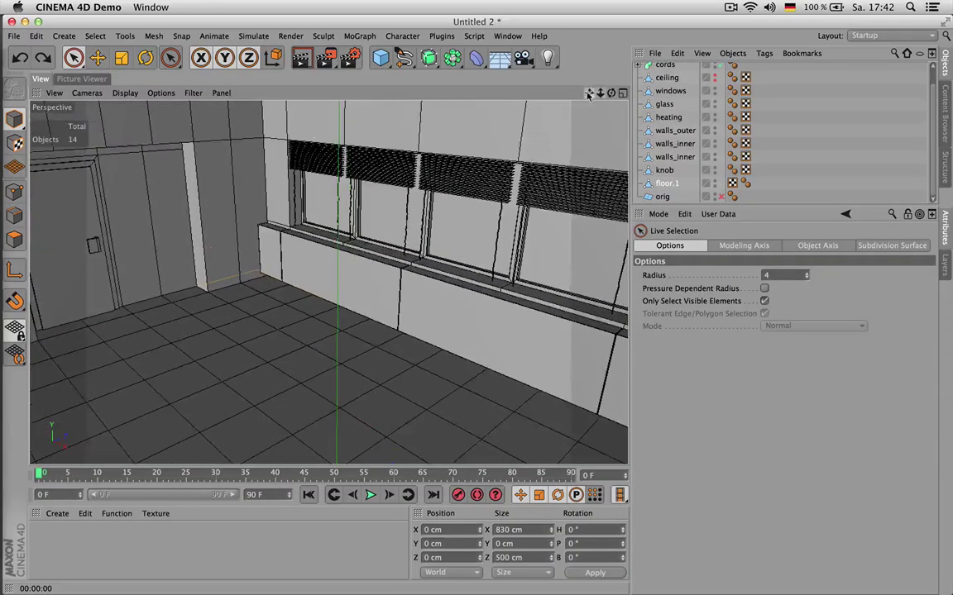
{"action": "left_click_drag", "start_coordinate": [610, 94], "coordinate": [589, 56]}
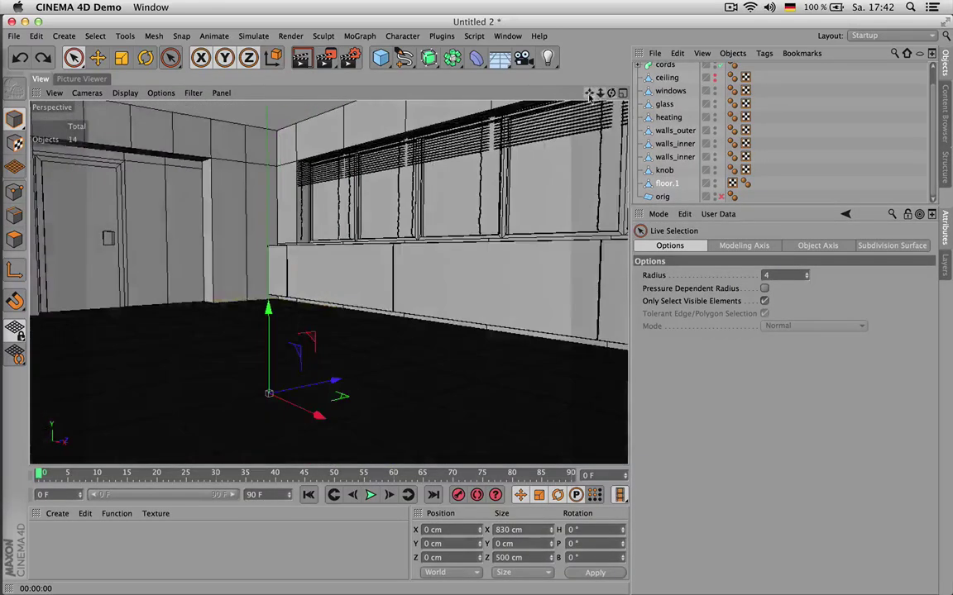
{"action": "left_click_drag", "start_coordinate": [588, 93], "coordinate": [642, 119]}
{"action": "mouse_move", "coordinate": [600, 94]}
{"action": "left_mouse_down"}
{"action": "mouse_move", "coordinate": [648, 89]}
{"action": "mouse_move", "coordinate": [583, 96]}
{"action": "mouse_move", "coordinate": [597, 87]}
{"action": "mouse_move", "coordinate": [542, 84]}
{"action": "mouse_move", "coordinate": [600, 94]}
{"action": "mouse_move", "coordinate": [590, 97]}
{"action": "mouse_move", "coordinate": [609, 89]}
{"action": "mouse_move", "coordinate": [594, 113]}
{"action": "left_mouse_up"}
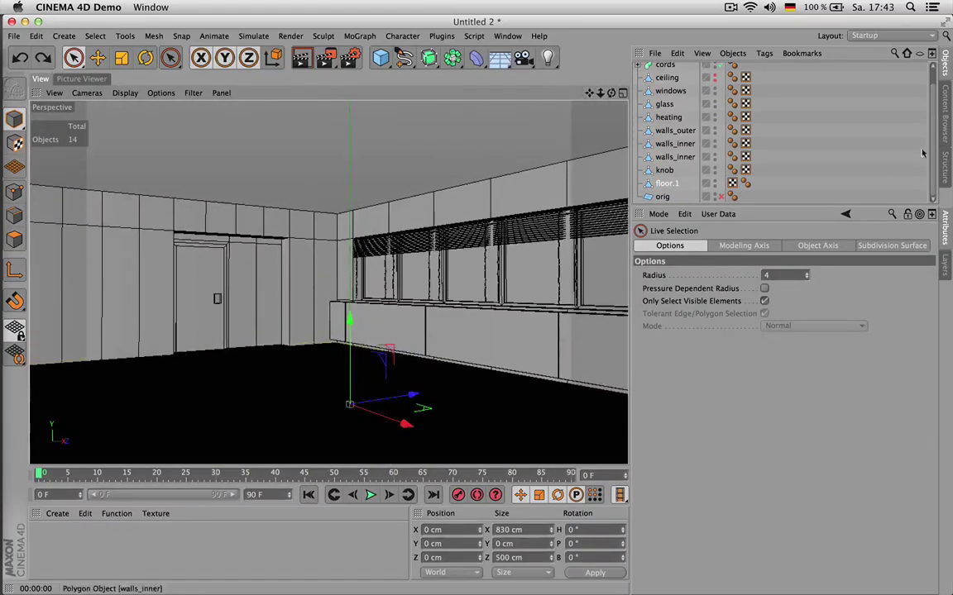
- Make the ceiling visible again in the editor and renderer, and select it
{"action": "scroll", "coordinate": [739, 110], "scroll_direction": "up", "scroll_amount": 2}
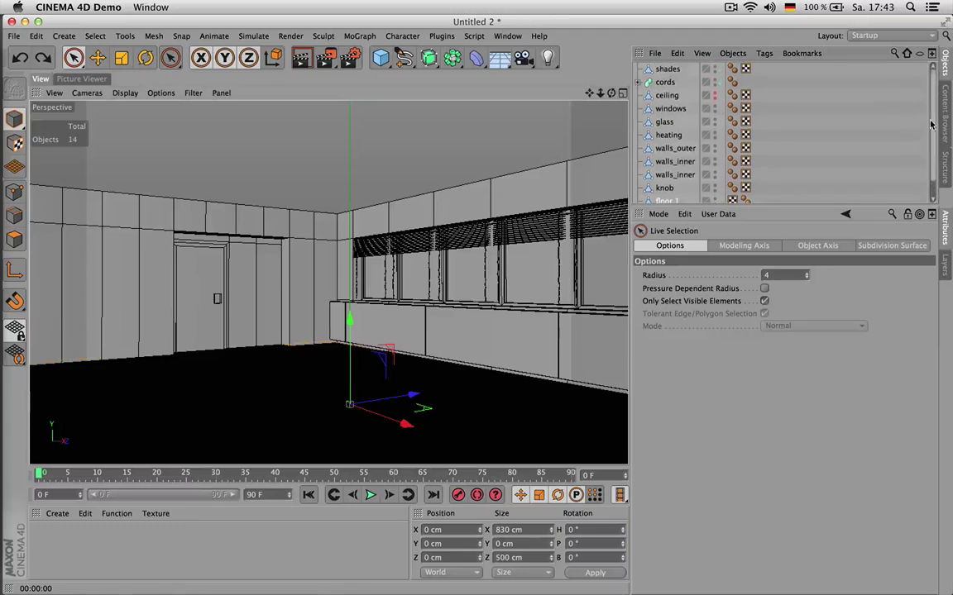
{"action": "left_click", "coordinate": [715, 95]}
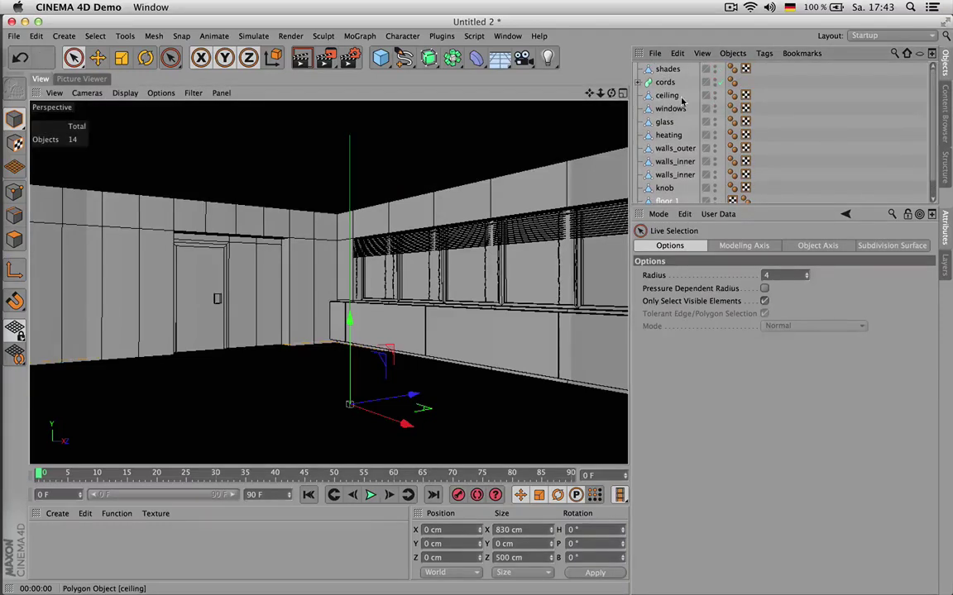
{"action": "left_click", "coordinate": [676, 97]}
- Compare the room with the ceiling in Lines display and in Gouraud shading
{"action": "key", "text": "n"}
{"action": "key", "text": "g"}
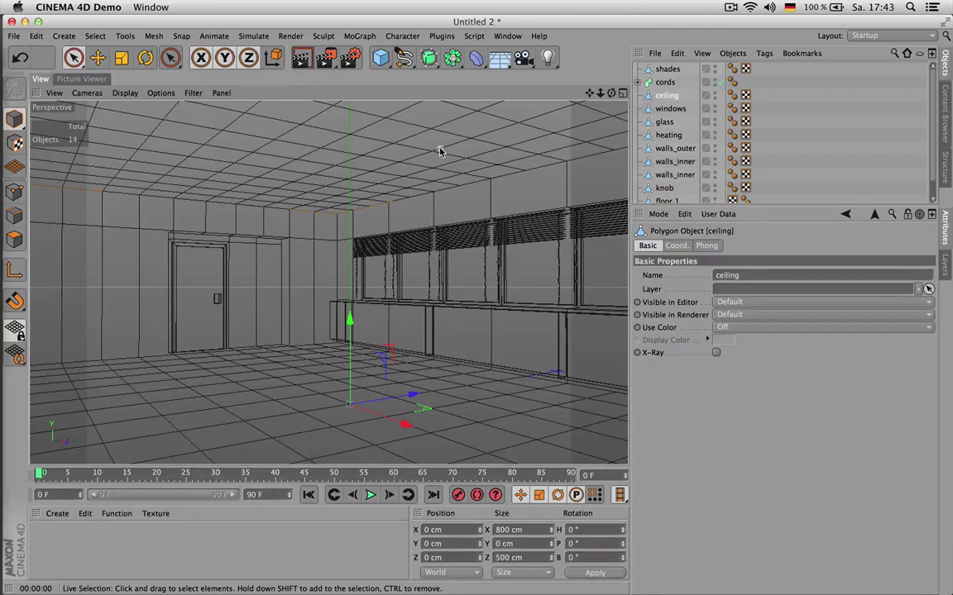
{"action": "key", "text": "n"}
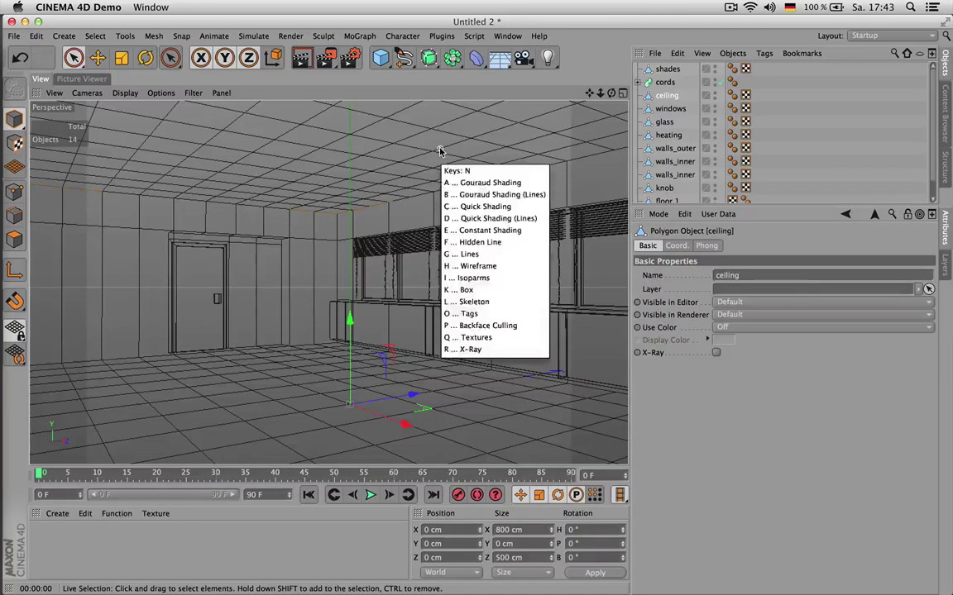
{"action": "key", "text": "a"}
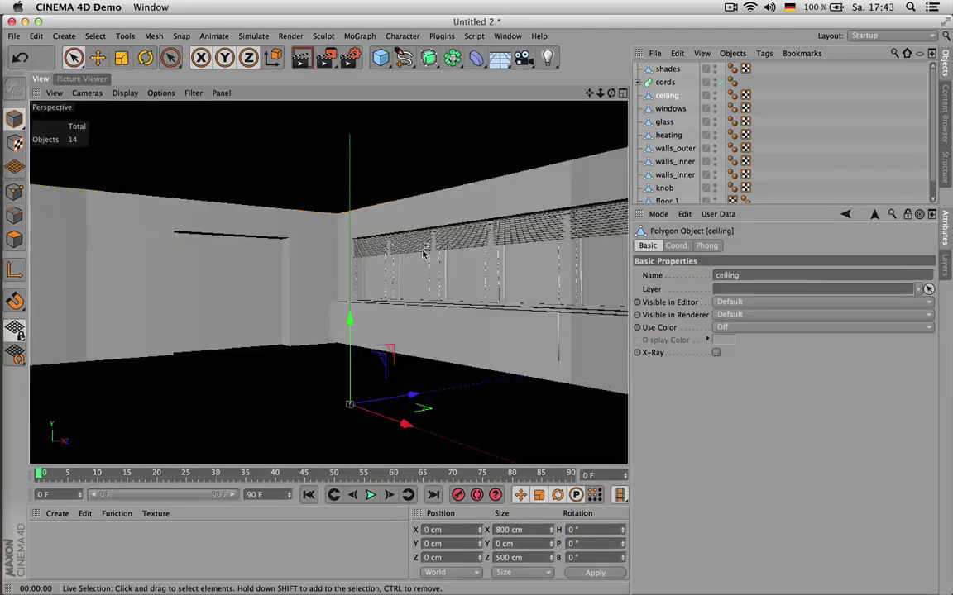
- Check the ceiling in Gouraud Shading (Lines) and a test render, and compare the room with the reference render in the Picture Viewer
{"action": "key", "text": "n"}
{"action": "key", "text": "b"}
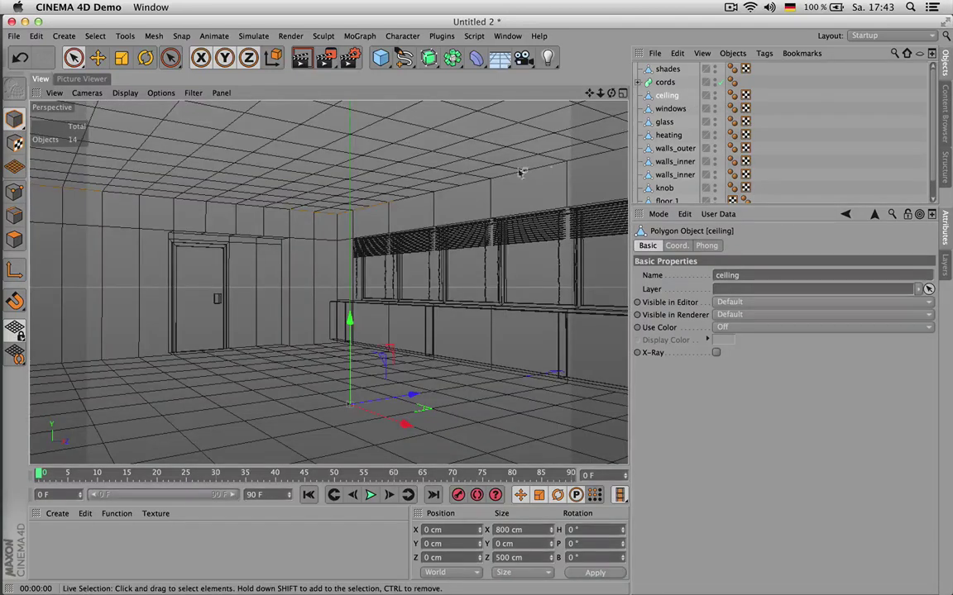
{"action": "key", "text": "super+r"}
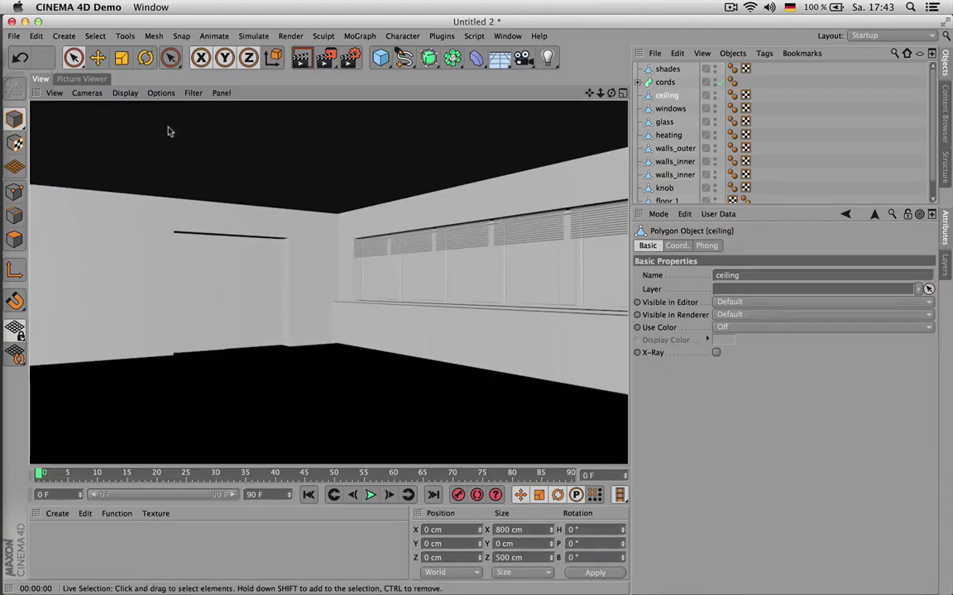
{"action": "left_click", "coordinate": [87, 79]}
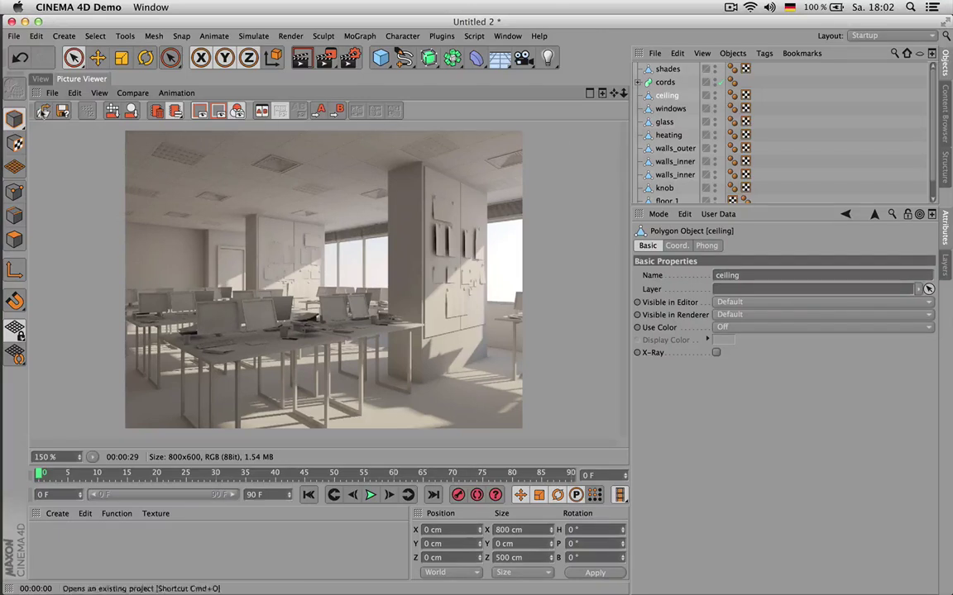
{"action": "left_click", "coordinate": [40, 78]}
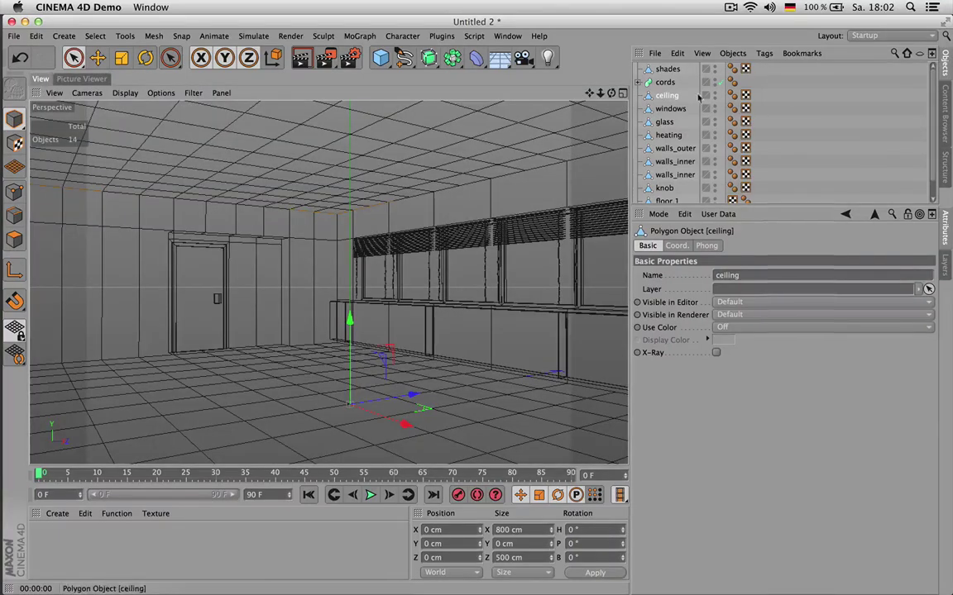
- Inset all ceiling polygons individually with Extrude Inner at an offset of 2 cm
{"action": "left_click", "coordinate": [464, 183]}
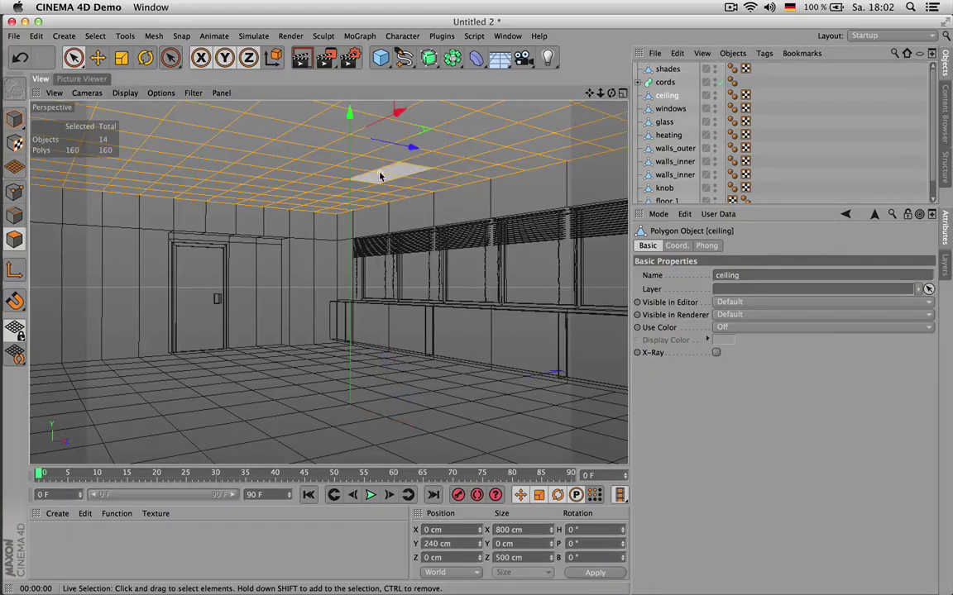
{"action": "key", "text": "i"}
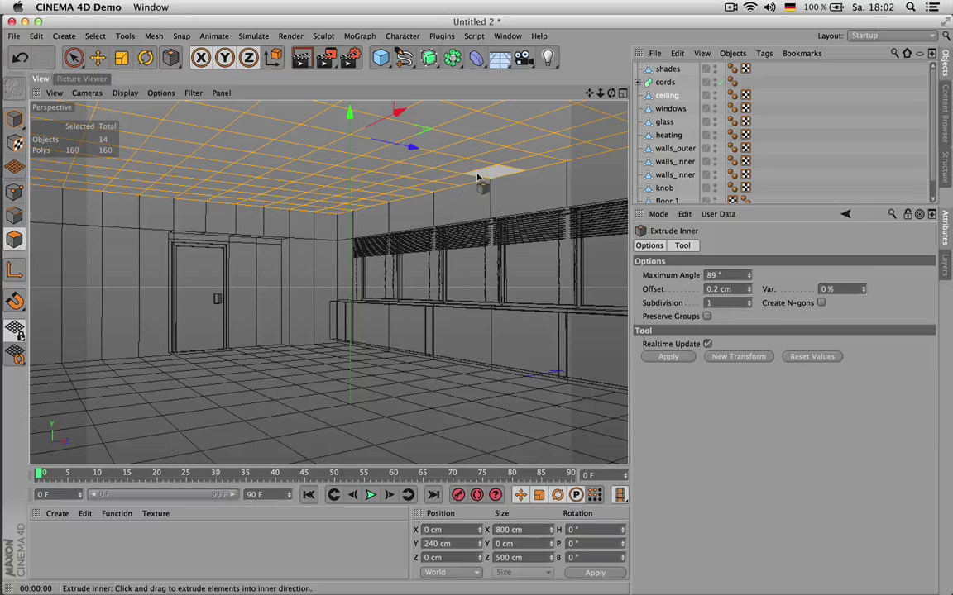
{"action": "left_click_drag", "start_coordinate": [430, 162], "coordinate": [451, 161]}
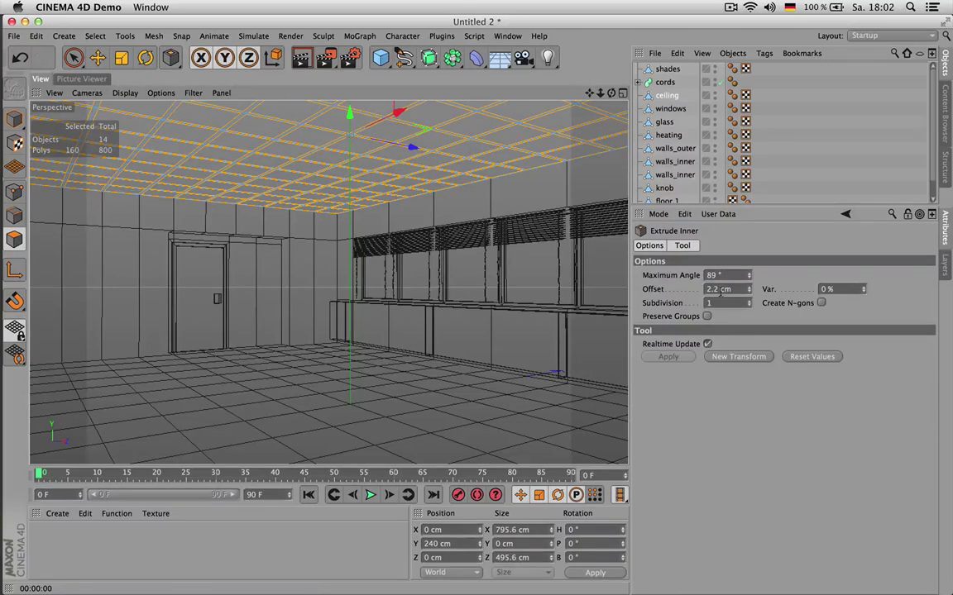
{"action": "left_click_drag", "start_coordinate": [719, 290], "coordinate": [712, 289]}
{"action": "key", "text": "BackSpace"}
{"action": "type", "text": "2"}
{"action": "key", "text": "Return"}
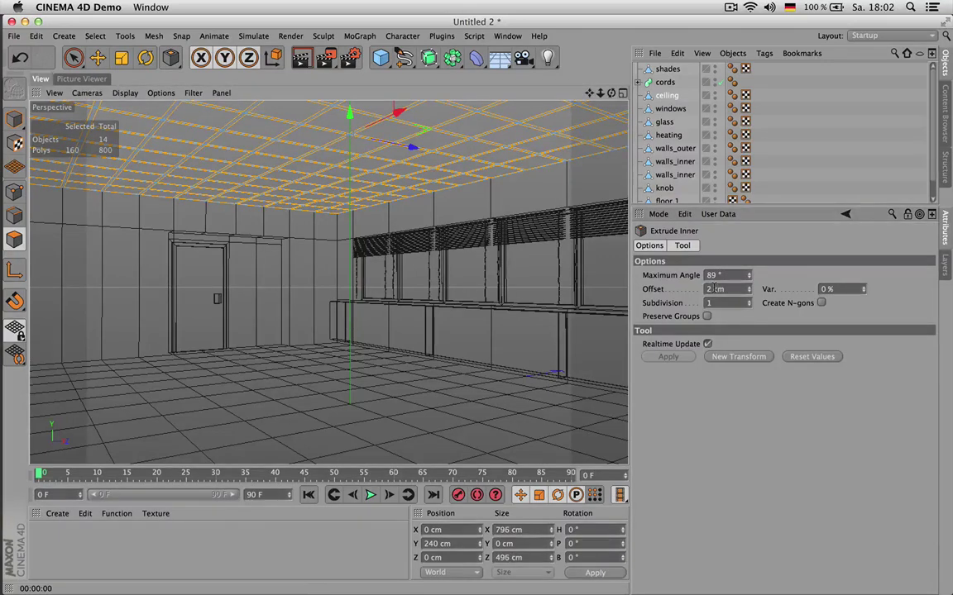
- Separate the inset ceiling polygons from the original into their own object and name it ceiling_fields
{"action": "right_click", "coordinate": [314, 165]}
{"action": "left_click", "coordinate": [348, 325]}
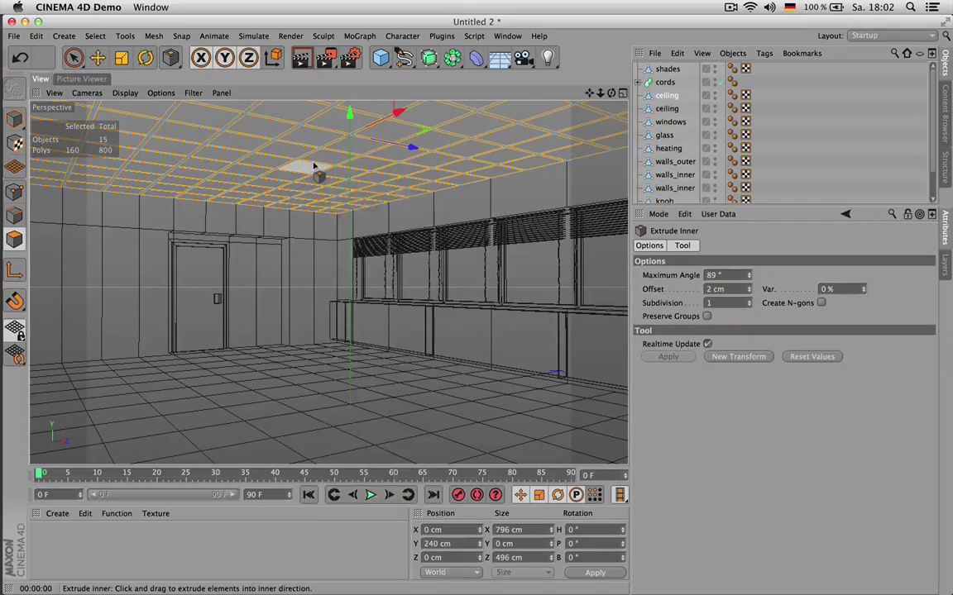
{"action": "left_click", "coordinate": [668, 108]}
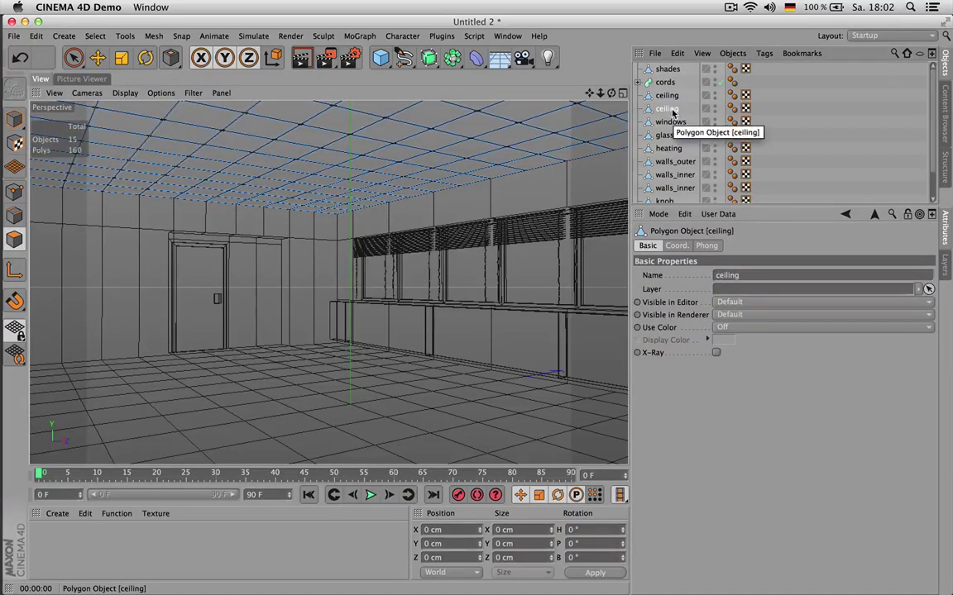
{"action": "double_click", "coordinate": [674, 109]}
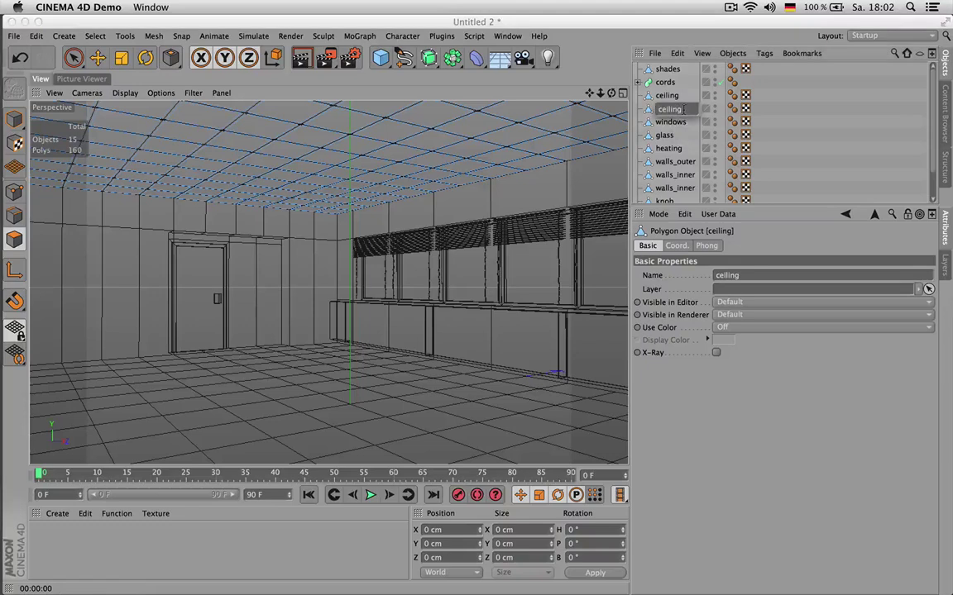
{"action": "type", "text": "_fields"}
{"action": "key", "text": "Return"}
- Rename the remaining grid of ceiling strips as ceiling_gaps
{"action": "left_click", "coordinate": [676, 97]}
{"action": "double_click", "coordinate": [677, 99]}
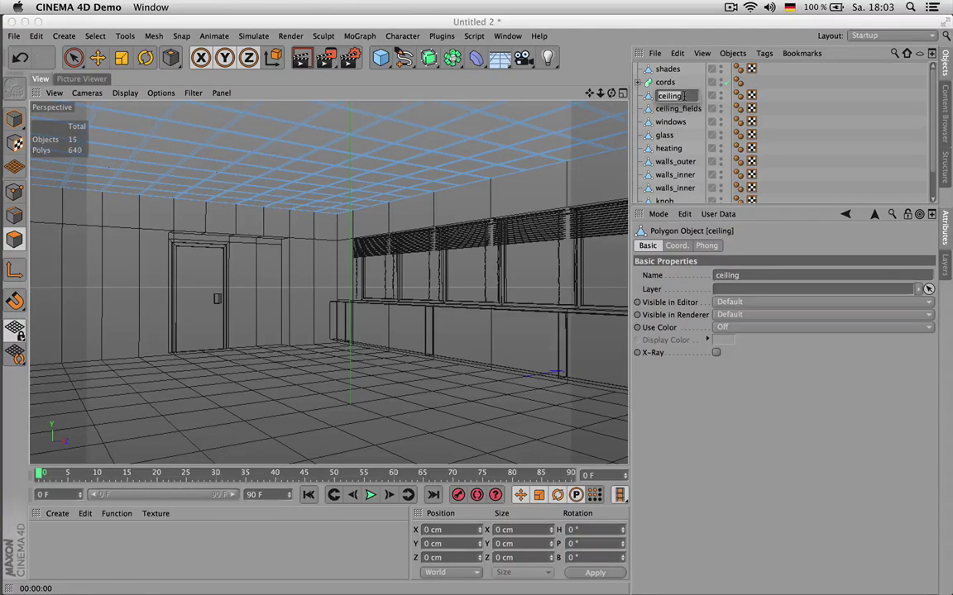
{"action": "type", "text": "_gaps"}
{"action": "key", "text": "Return"}
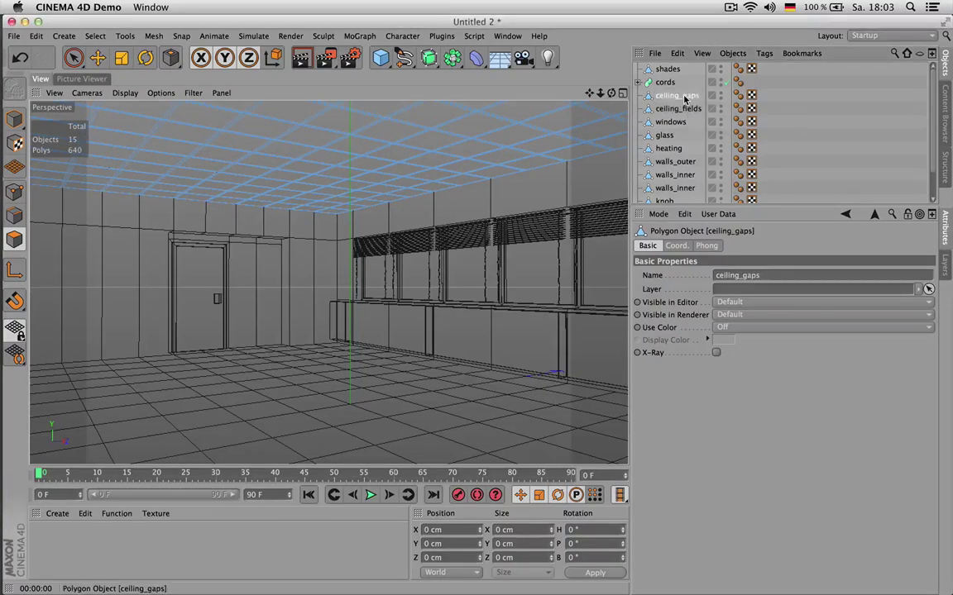
- Try extruding all ceiling_gaps polygons by about 1.27 cm, check the result in a shaded test render, and undo it
{"action": "key", "text": "super+a"}
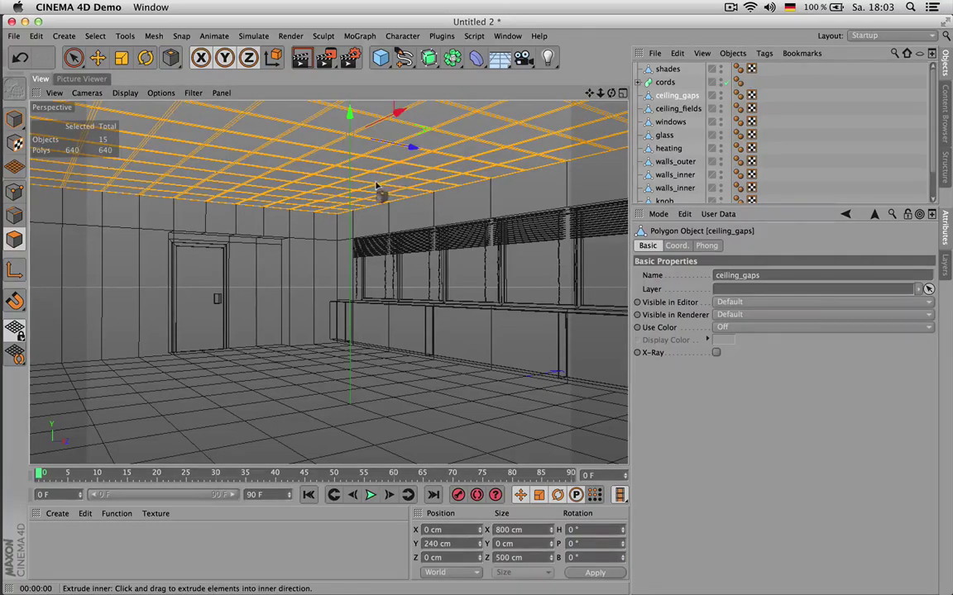
{"action": "key", "text": "d"}
{"action": "left_click_drag", "start_coordinate": [403, 222], "coordinate": [364, 222]}
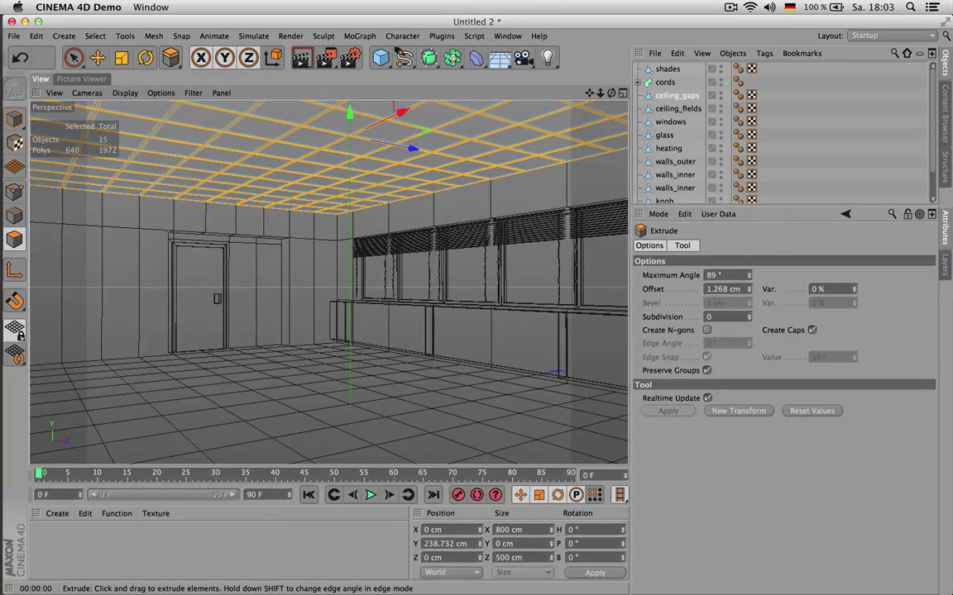
{"action": "key", "text": "n"}
{"action": "key", "text": "b"}
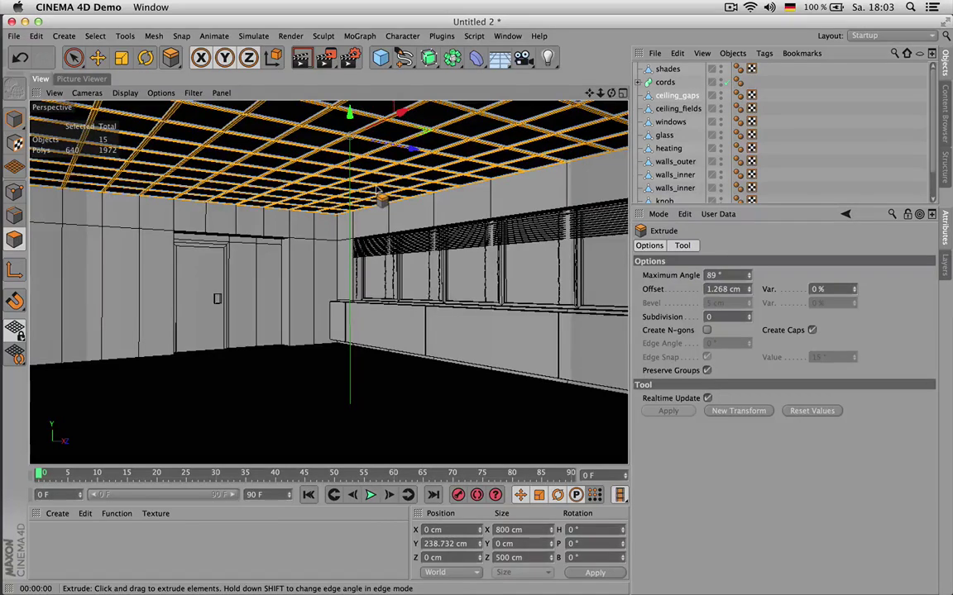
{"action": "key", "text": "super+r"}
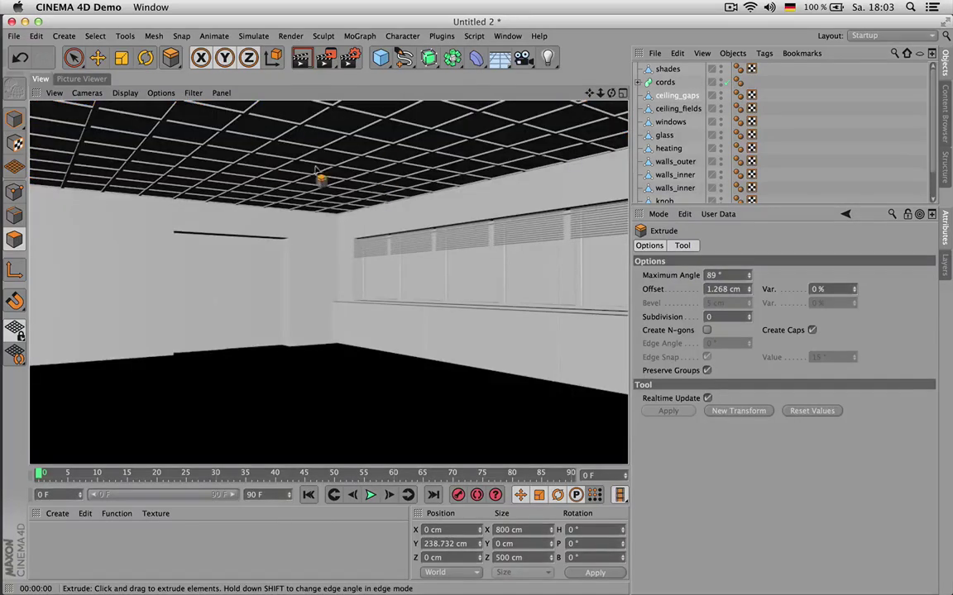
{"action": "key", "text": "super+z"}
{"action": "key", "text": "super+z"}
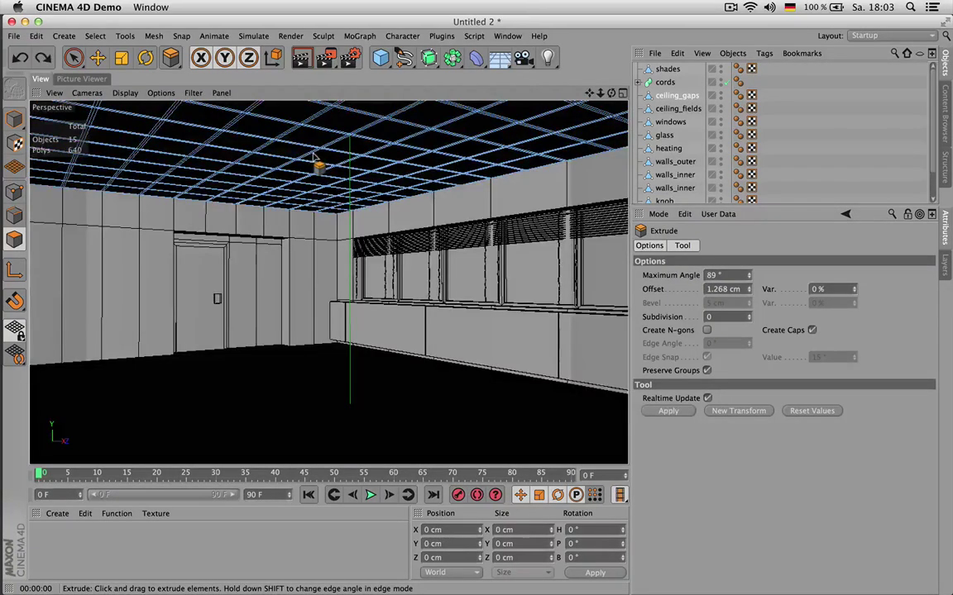
- Try a thinner 0.2 cm extrusion of the ceiling_gaps polygons, check it in a test render, and undo it
{"action": "left_click", "coordinate": [678, 96]}
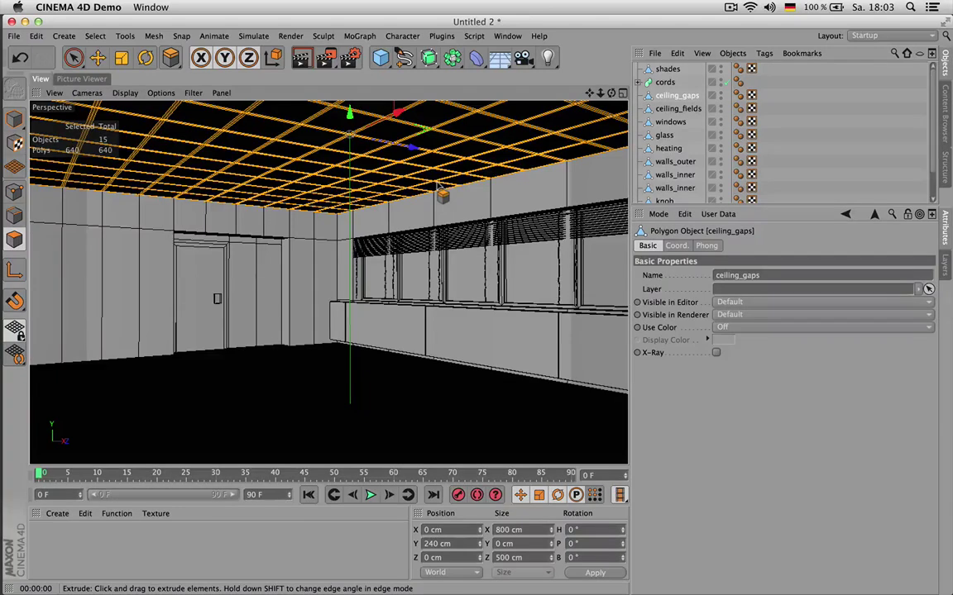
{"action": "key", "text": "d"}
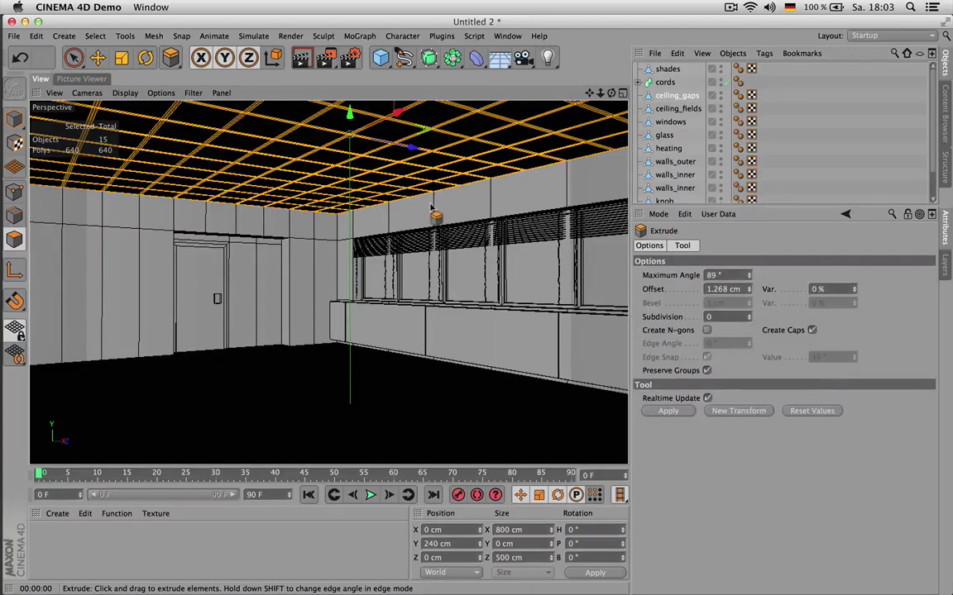
{"action": "left_click_drag", "start_coordinate": [428, 206], "coordinate": [429, 206]}
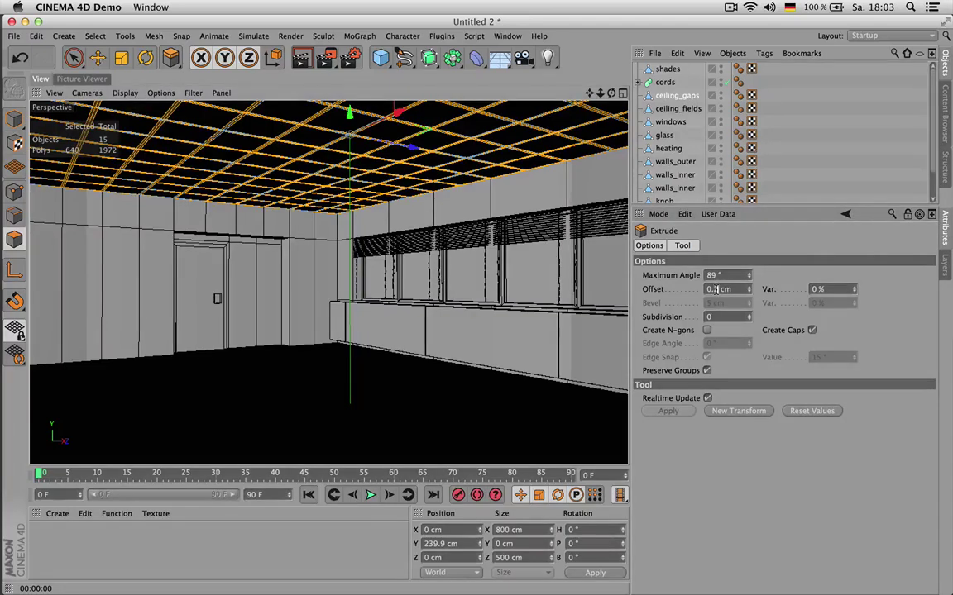
{"action": "key", "text": "ctrl+r"}
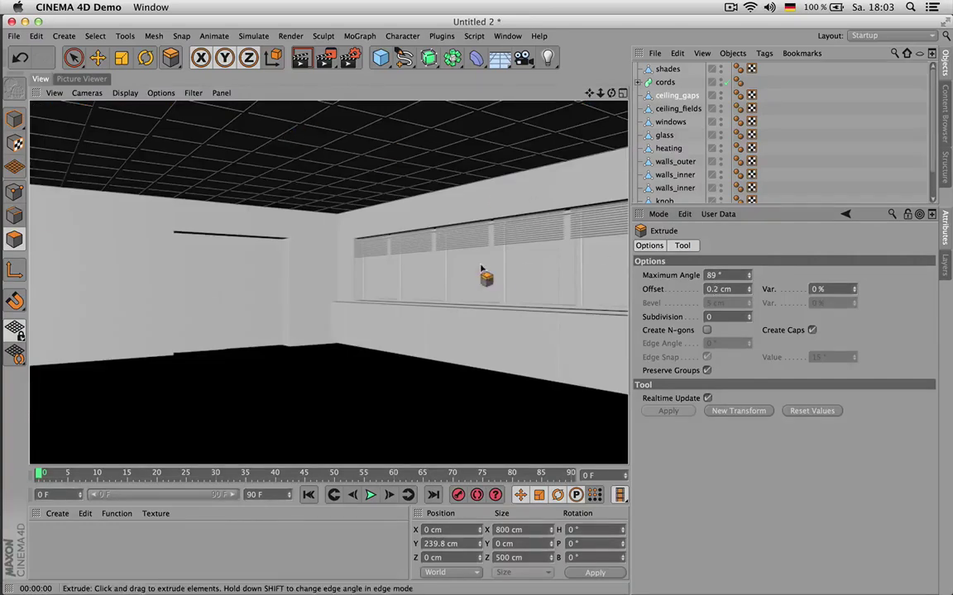
{"action": "key", "text": "super+z"}
{"action": "key", "text": "super+z"}
{"action": "key", "text": "super+z"}
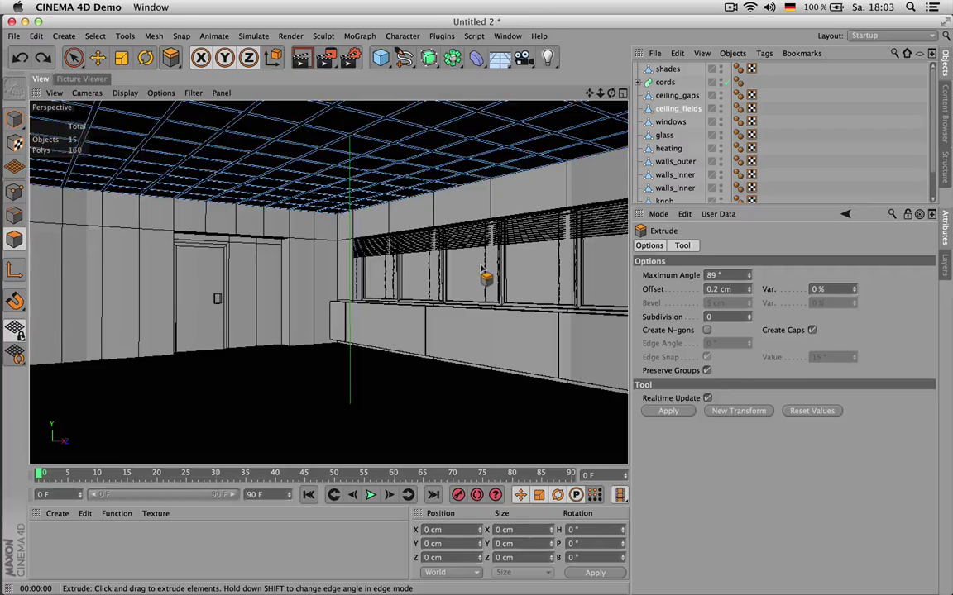
- Select all ceiling_gaps polygons, extrude them by 0.1 cm, and check the grid in a test render
{"action": "left_click", "coordinate": [689, 96]}
{"action": "left_click", "coordinate": [689, 108]}
{"action": "left_click", "coordinate": [677, 95]}
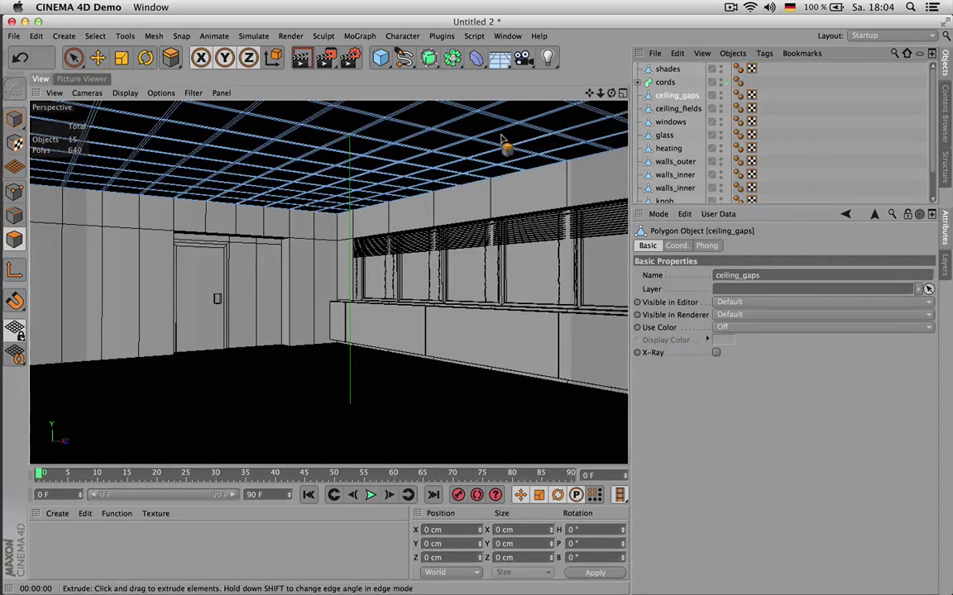
{"action": "key", "text": "ctrl+a"}
{"action": "key", "text": "d"}
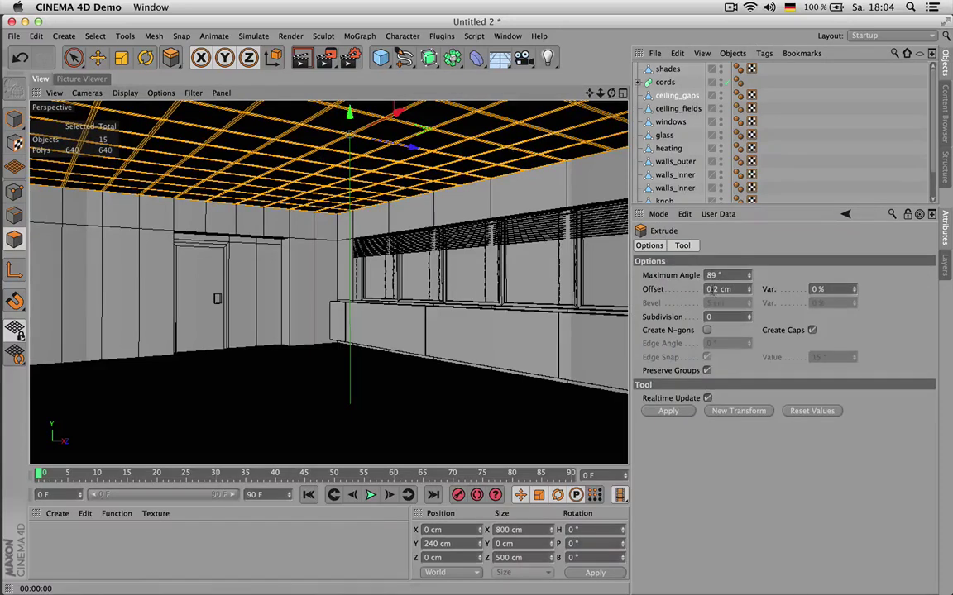
{"action": "key", "text": "Return"}
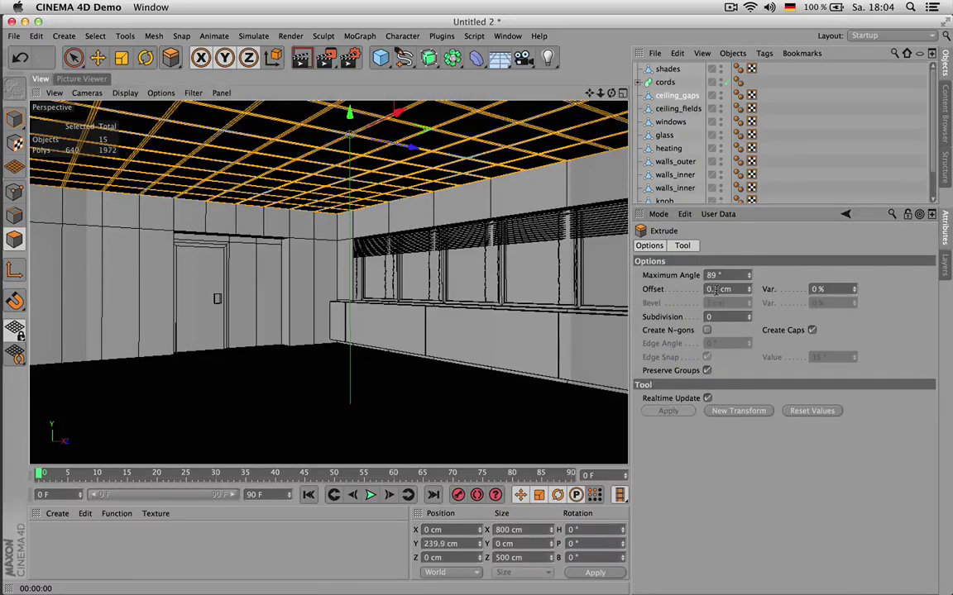
{"action": "key", "text": "super+r"}
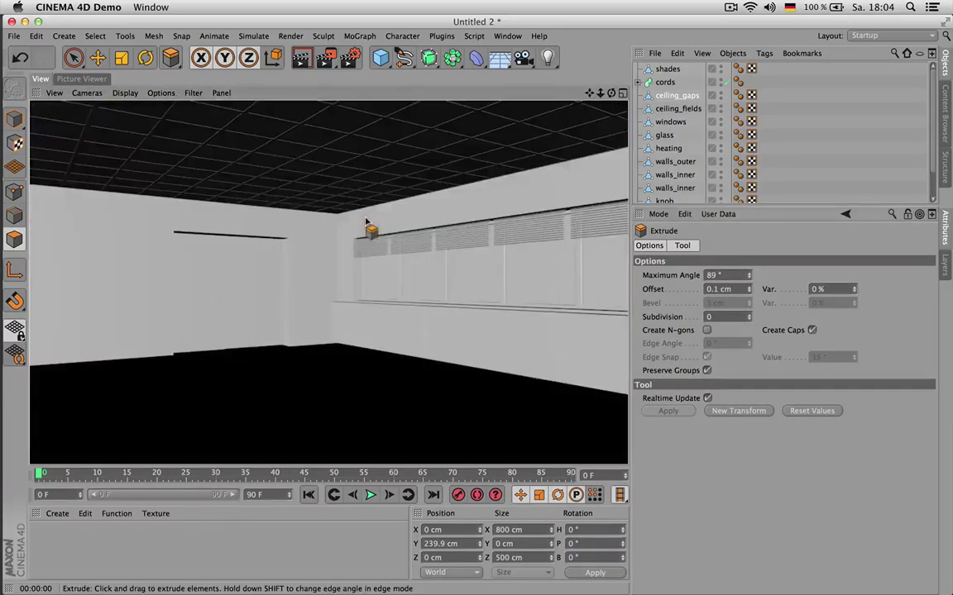
- Bevel all edges of the extruded ceiling_gaps grid with an offset of about 0.45 cm and 3 subdivisions
{"action": "left_click", "coordinate": [685, 97]}
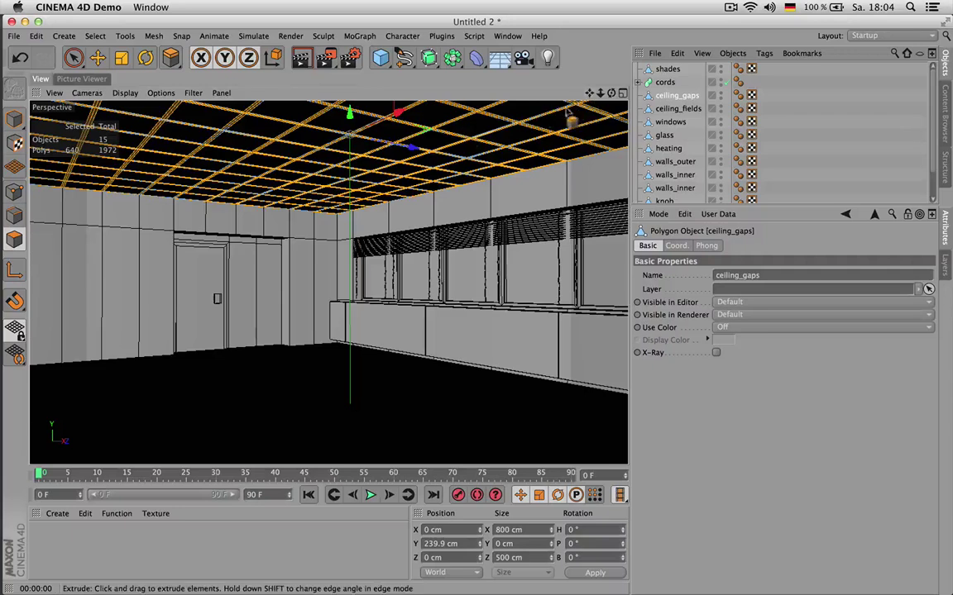
{"action": "scroll", "coordinate": [512, 135], "scroll_direction": "up", "scroll_amount": 3}
{"action": "scroll", "coordinate": [511, 135], "scroll_direction": "up", "scroll_amount": 3}
{"action": "left_click_drag", "start_coordinate": [512, 136], "coordinate": [399, 147], "text": "alt"}
{"action": "scroll", "coordinate": [407, 147], "scroll_direction": "up", "scroll_amount": 5}
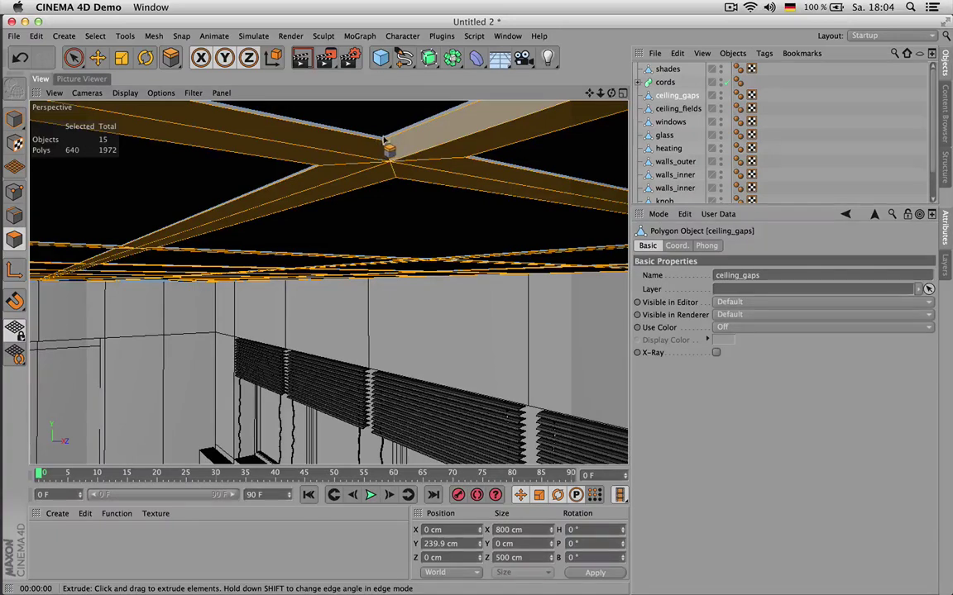
{"action": "key", "text": "Return"}
{"action": "key", "text": "Return"}
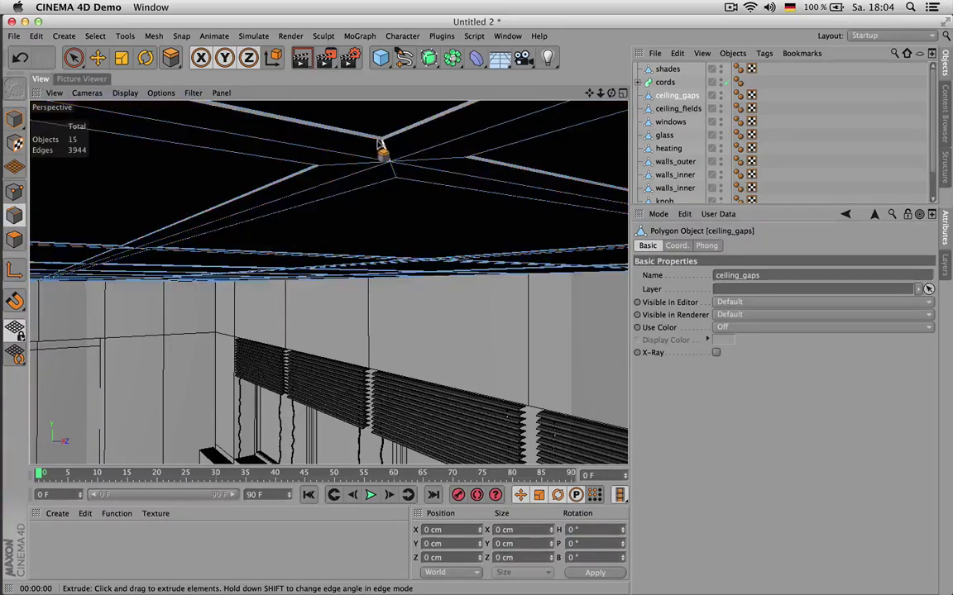
{"action": "key", "text": "super+a"}
{"action": "key", "text": "m"}
{"action": "key", "text": "s"}
{"action": "left_click_drag", "start_coordinate": [350, 208], "coordinate": [380, 208]}
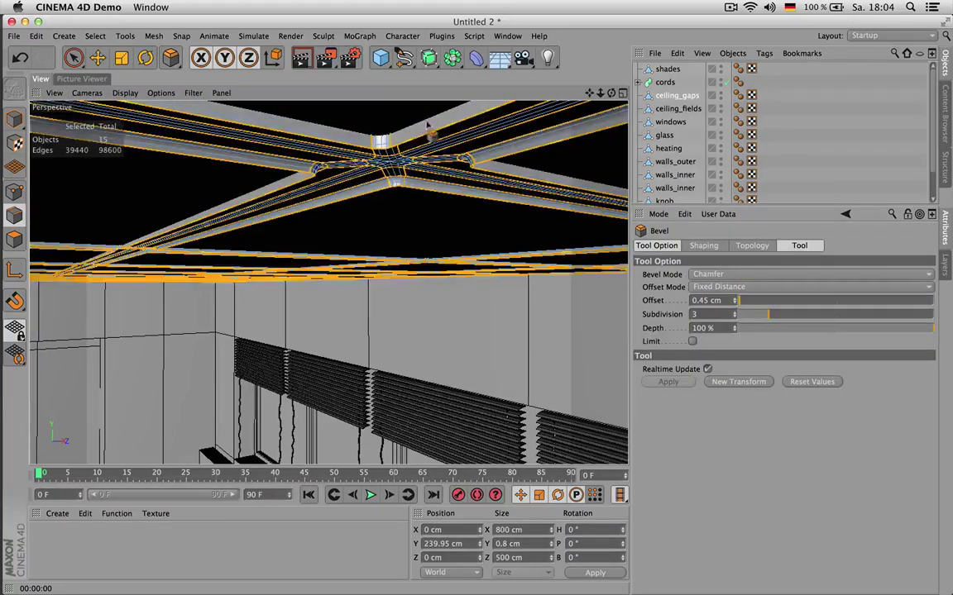
- Examine the bevelled crossing of the ceiling strips from below with the objects deselected
{"action": "left_click_drag", "start_coordinate": [612, 93], "coordinate": [582, 99]}
{"action": "left_click_drag", "start_coordinate": [448, 225], "coordinate": [452, 165], "text": "alt"}
{"action": "left_click_drag", "start_coordinate": [589, 93], "coordinate": [590, 94]}
{"action": "left_click_drag", "start_coordinate": [444, 308], "coordinate": [468, 286], "text": "alt"}
{"action": "left_click_drag", "start_coordinate": [362, 364], "coordinate": [355, 324], "text": "alt"}
{"action": "left_click", "coordinate": [774, 170]}
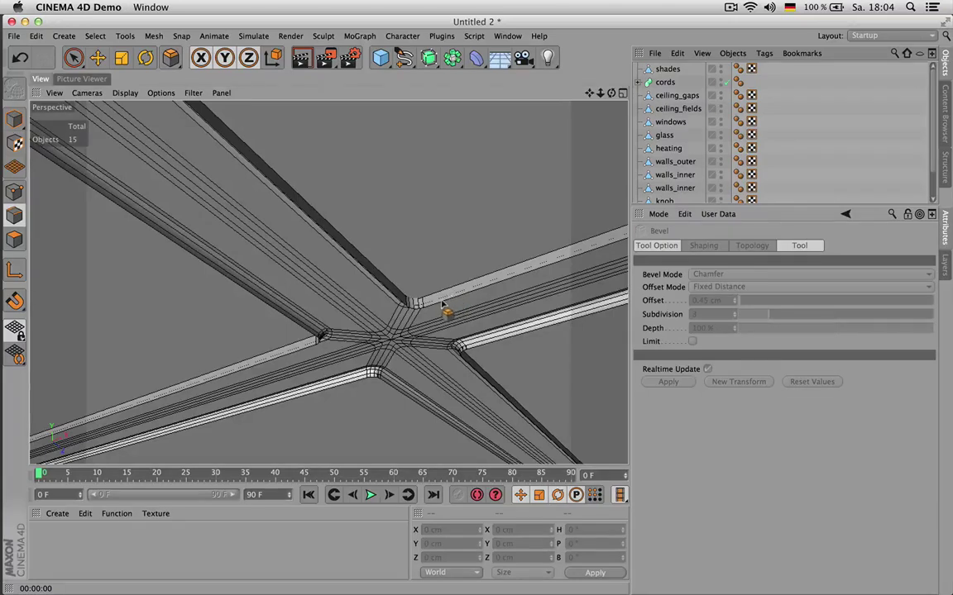
- Undo the bevel and extrusion of ceiling_gaps back to the flat strips, and return to polygon editing
{"action": "key", "text": "super+z"}
{"action": "key", "text": "super+z"}
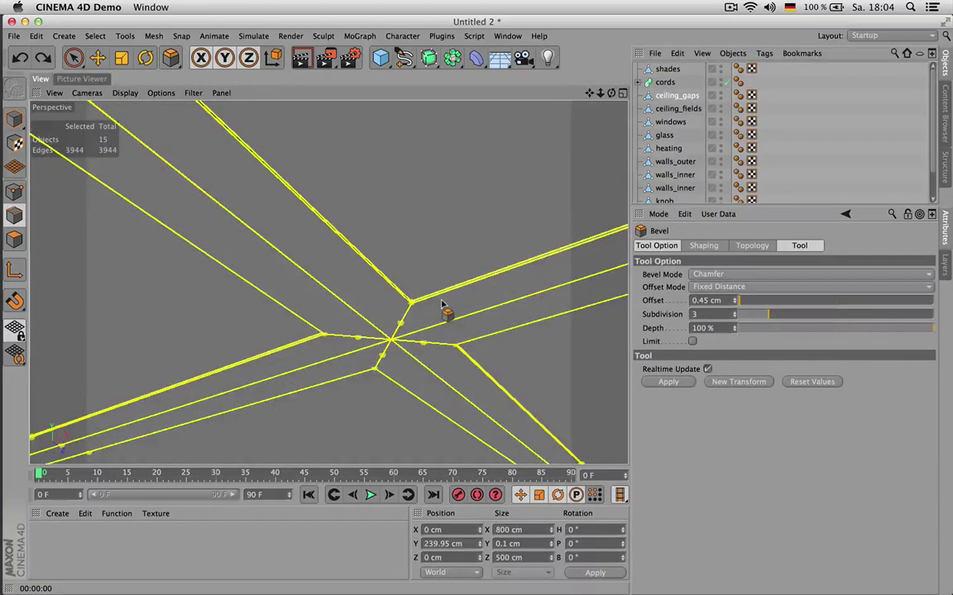
{"action": "key", "text": "super+z"}
{"action": "key", "text": "super+z"}
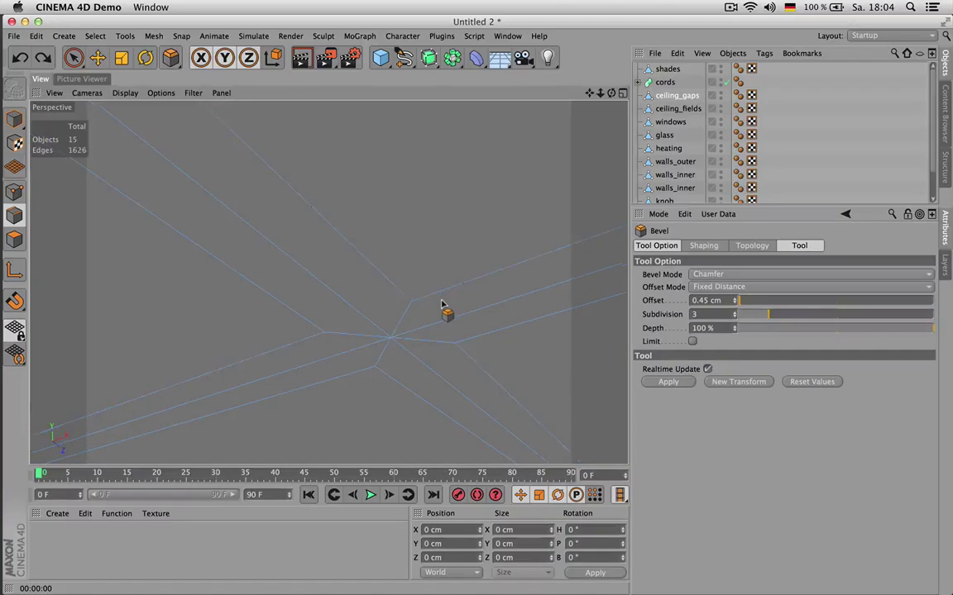
{"action": "key", "text": "Return"}
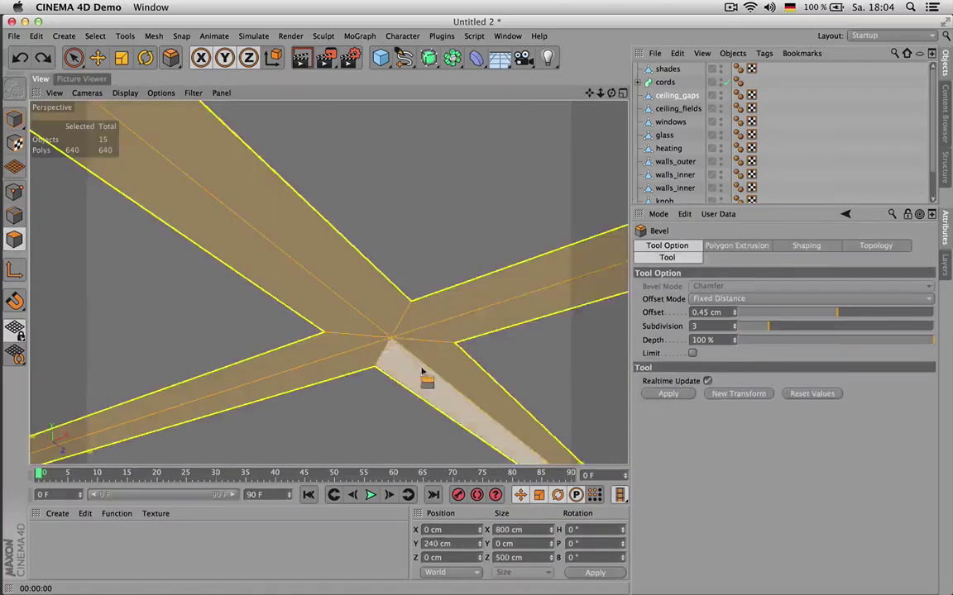
- Melt all selected ceiling_gaps polygons so the subdivided strips merge into simpler faces
{"action": "key", "text": "super+z"}
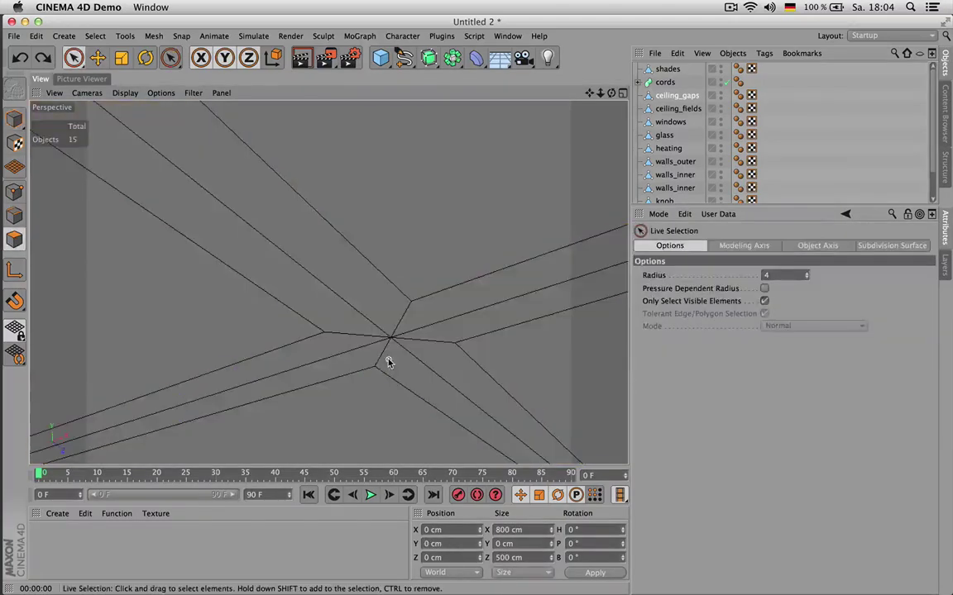
{"action": "key", "text": "super+shift+z"}
{"action": "key", "text": "u"}
{"action": "key", "text": "z"}
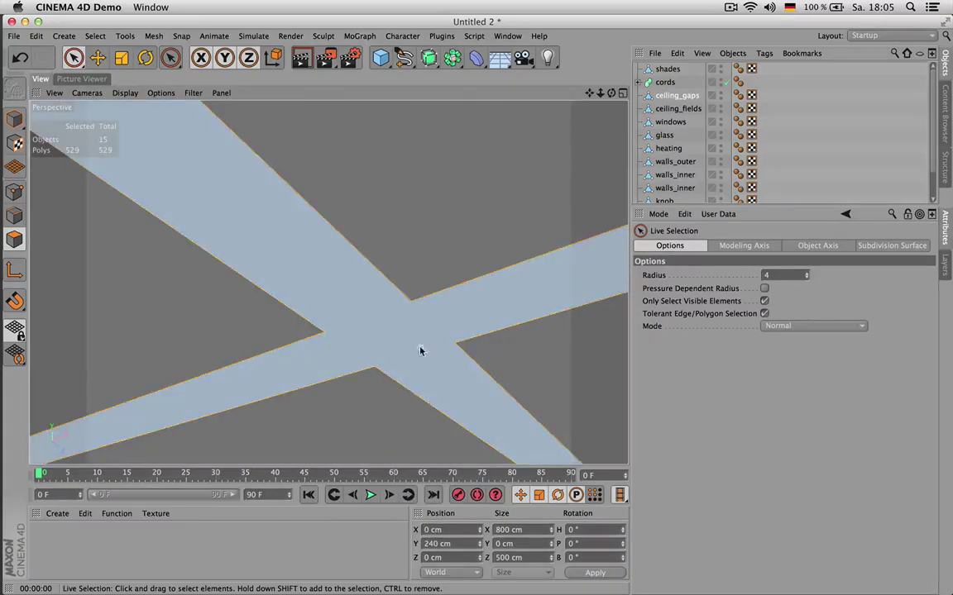
- Reverse the normals of the selected ceiling_gaps polygons
{"action": "key", "text": "d"}
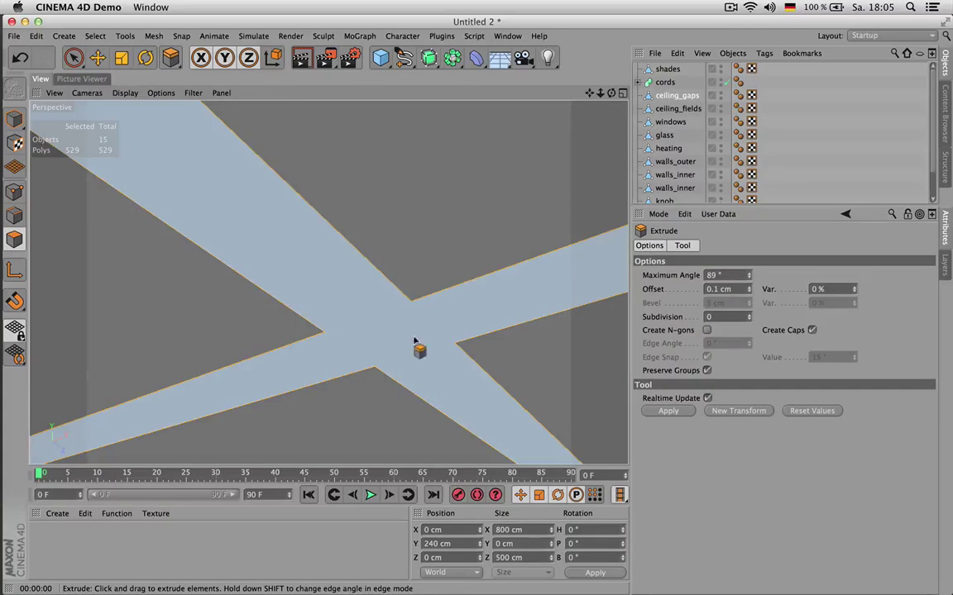
{"action": "key", "text": "space"}
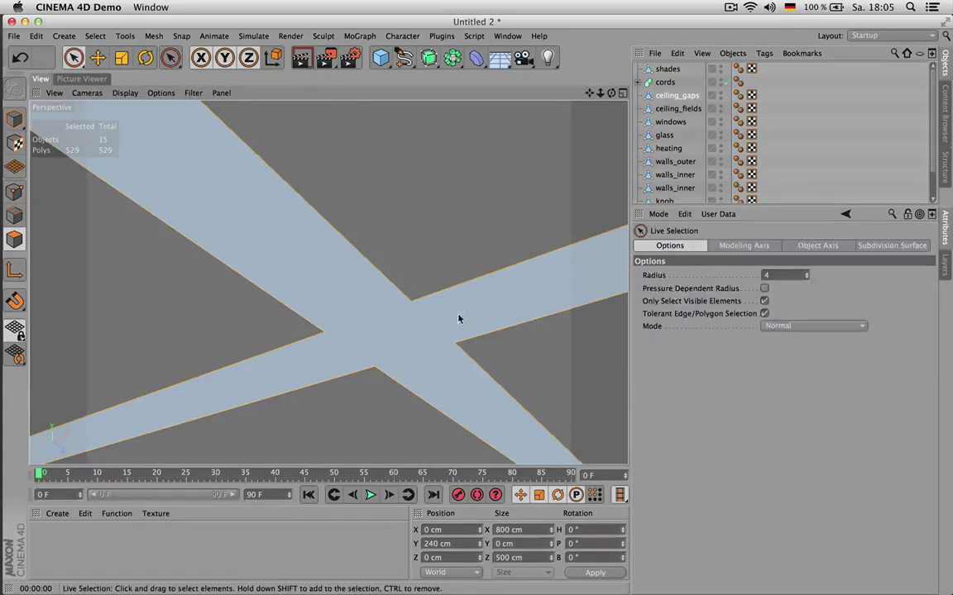
{"action": "scroll", "coordinate": [396, 331], "scroll_direction": "down", "scroll_amount": 5}
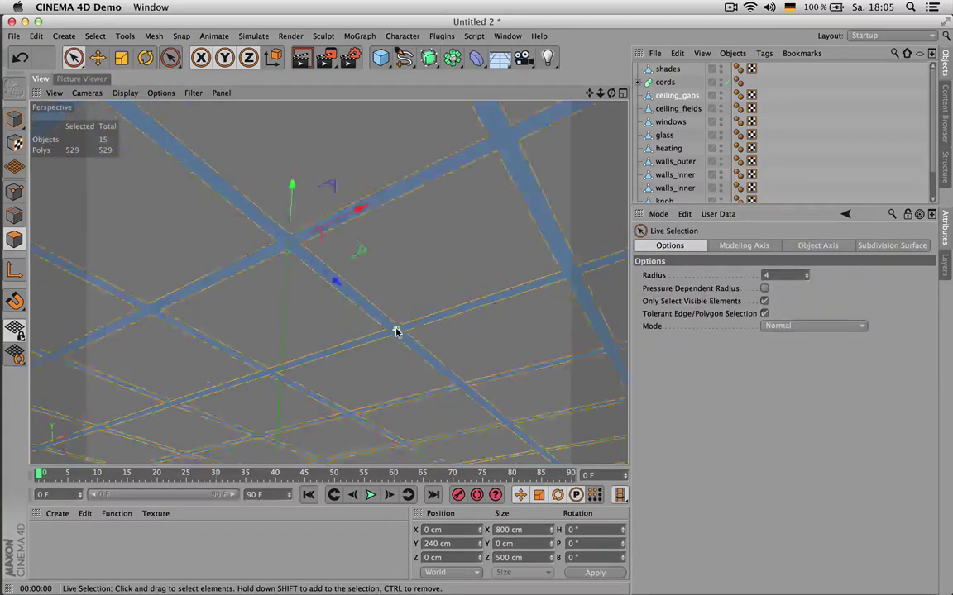
{"action": "key", "text": "u"}
{"action": "key", "text": "r"}
{"action": "key", "text": "u"}
{"action": "key", "text": "r"}
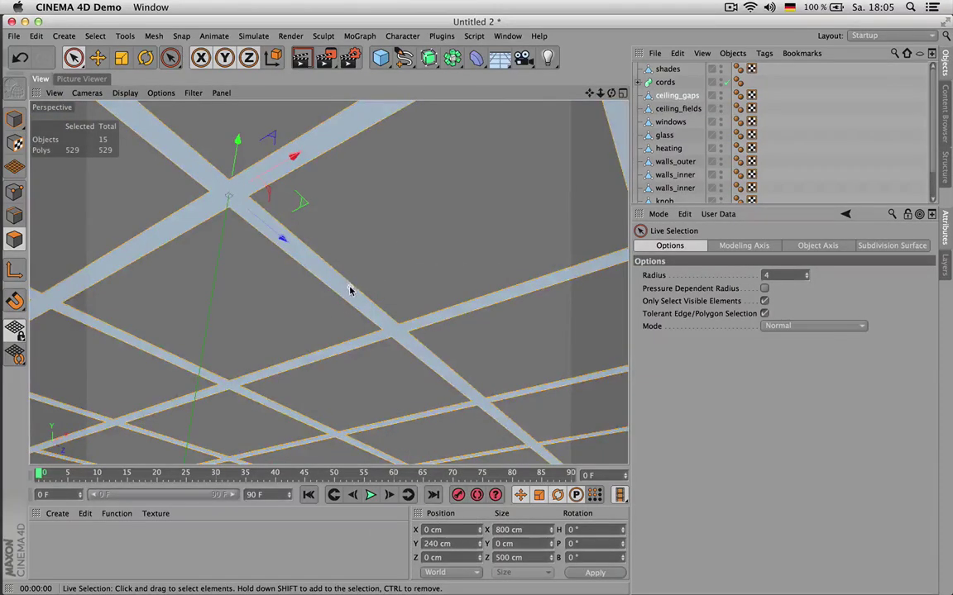
{"action": "key", "text": "u"}
{"action": "key", "text": "r"}
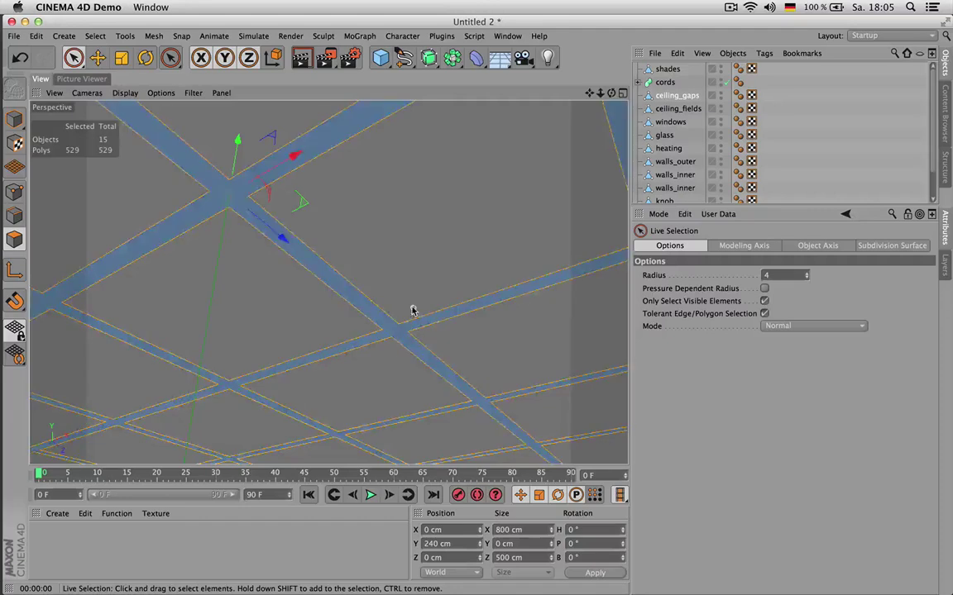
- Turn off Create Caps and extrude the selected ceiling_gaps strips by -0.1 cm
{"action": "key", "text": "d"}
{"action": "scroll", "coordinate": [405, 304], "scroll_direction": "up", "scroll_amount": 5}
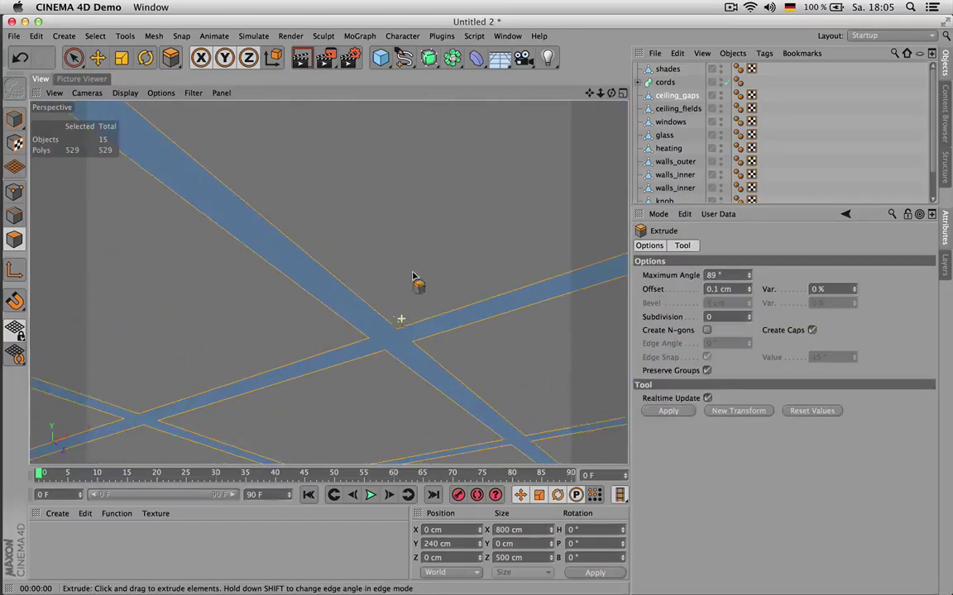
{"action": "scroll", "coordinate": [407, 298], "scroll_direction": "down", "scroll_amount": 2}
{"action": "left_click_drag", "start_coordinate": [383, 259], "coordinate": [327, 233]}
{"action": "left_click_drag", "start_coordinate": [404, 265], "coordinate": [402, 263]}
{"action": "left_click", "coordinate": [811, 330]}
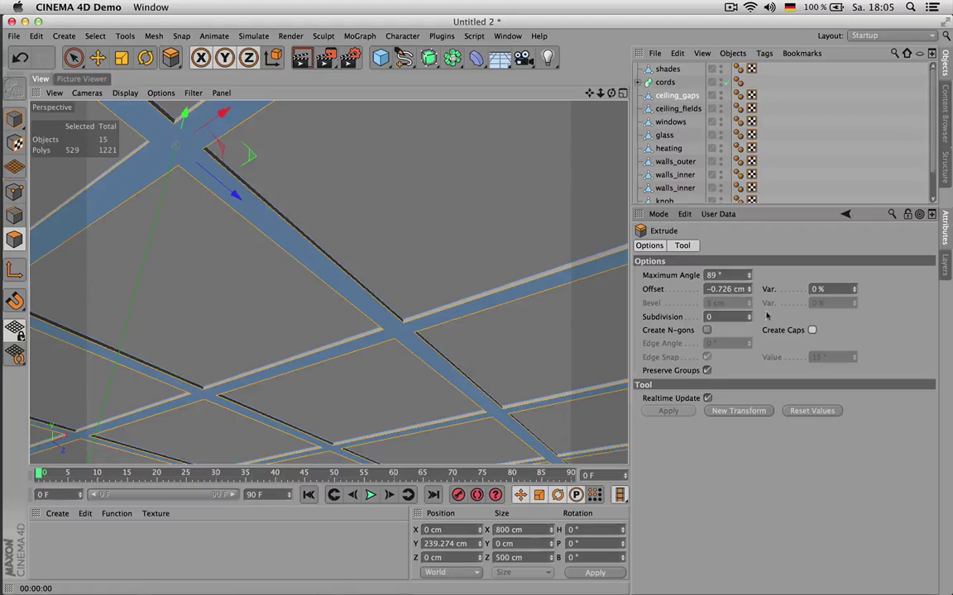
{"action": "left_click", "coordinate": [717, 290]}
{"action": "type", "text": "-0.1"}
{"action": "key", "text": "Return"}
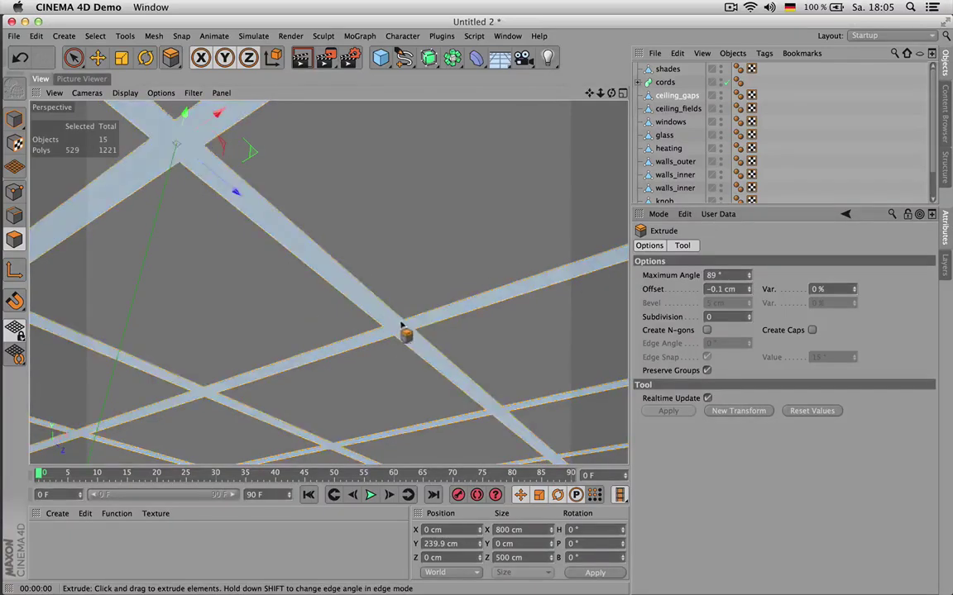
- Undo the strip extrusion, try a freehand extrusion of about -0.43 cm, and undo that too
{"action": "key", "text": "super+z"}
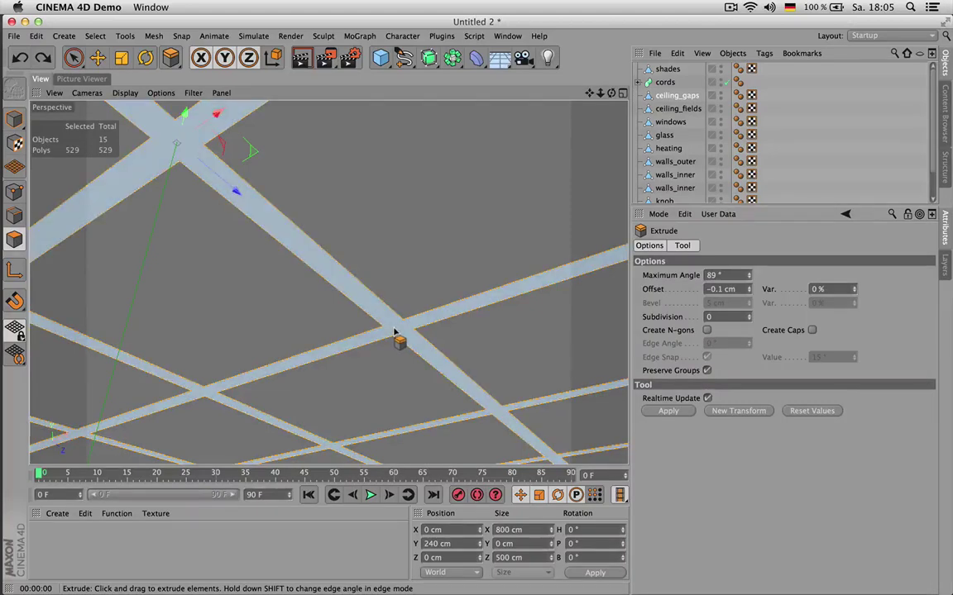
{"action": "key", "text": "super+shift+z"}
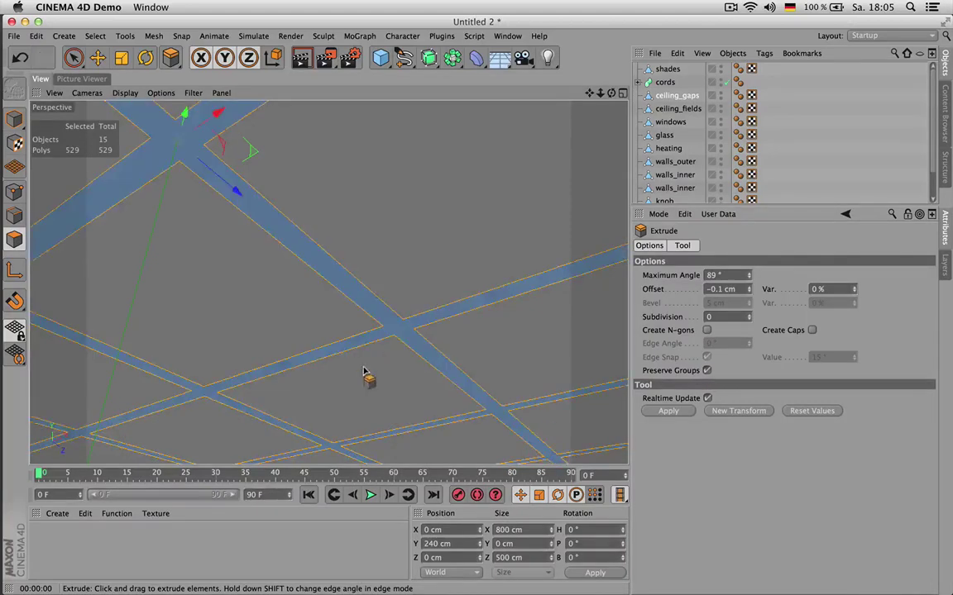
{"action": "left_click_drag", "start_coordinate": [329, 281], "coordinate": [237, 281]}
{"action": "left_click_drag", "start_coordinate": [382, 365], "coordinate": [371, 365]}
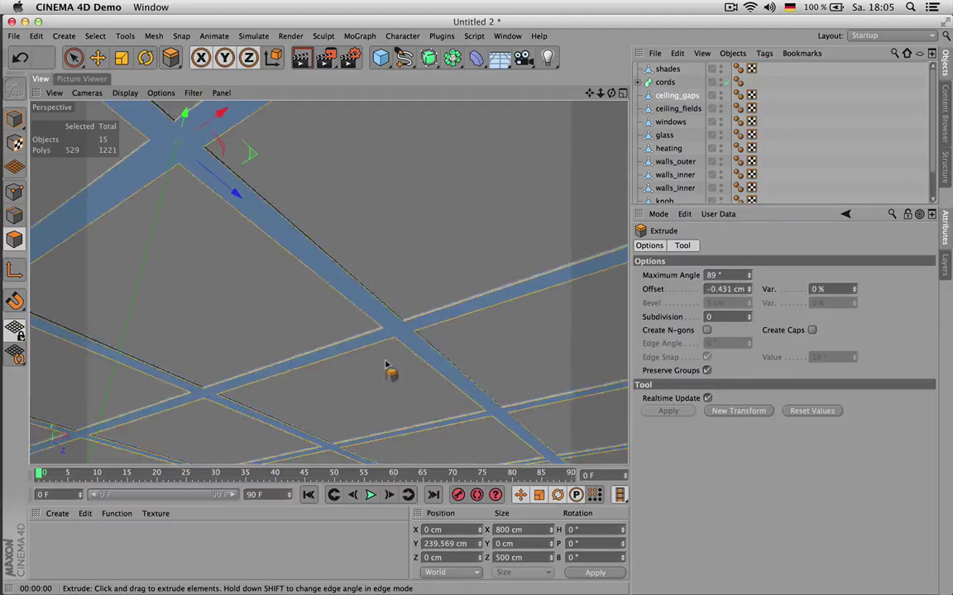
{"action": "key", "text": "super+z"}
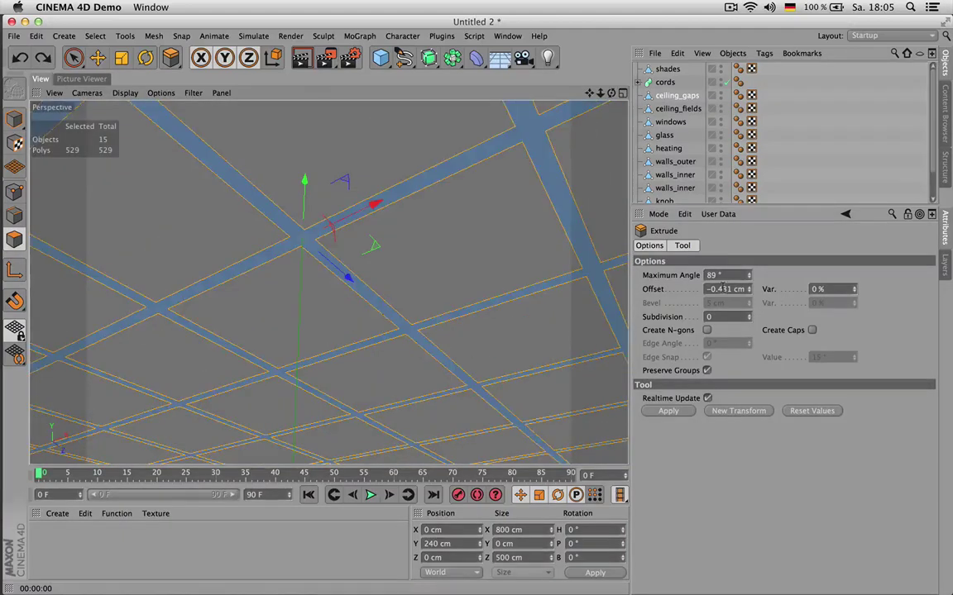
{"action": "left_click", "coordinate": [687, 411]}
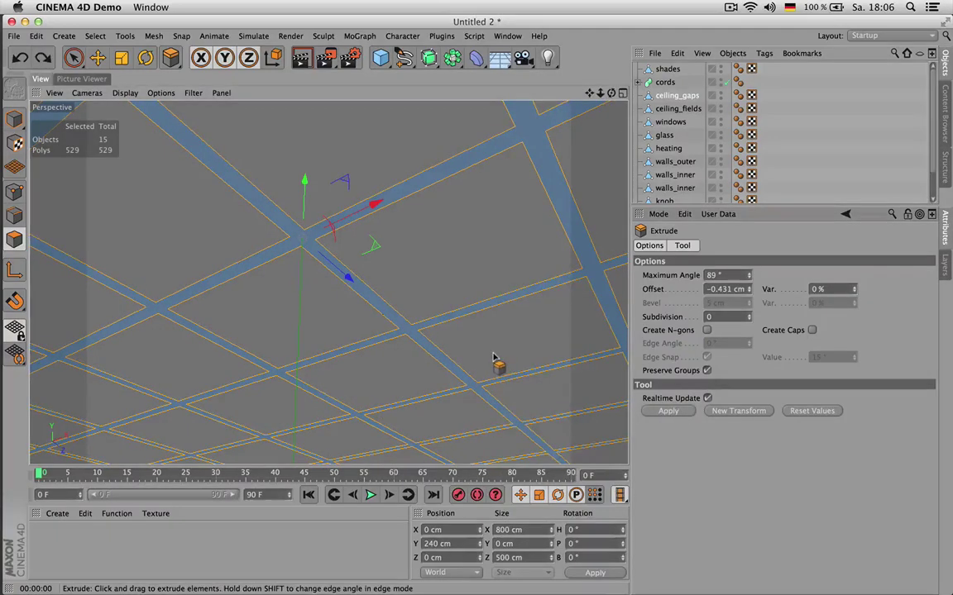
{"action": "key", "text": "super+z"}
- Extrude the selected ceiling_gaps strips again without caps, setting the final offset to -0.2 cm
{"action": "left_click_drag", "start_coordinate": [492, 358], "coordinate": [545, 339]}
{"action": "left_click", "coordinate": [709, 289]}
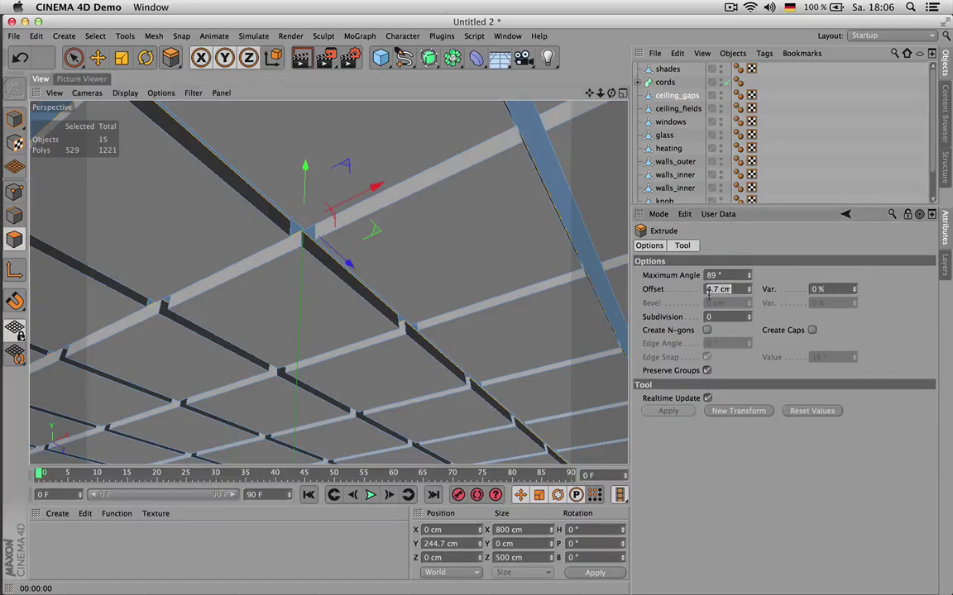
{"action": "type", "text": "-.1"}
{"action": "key", "text": "Return"}
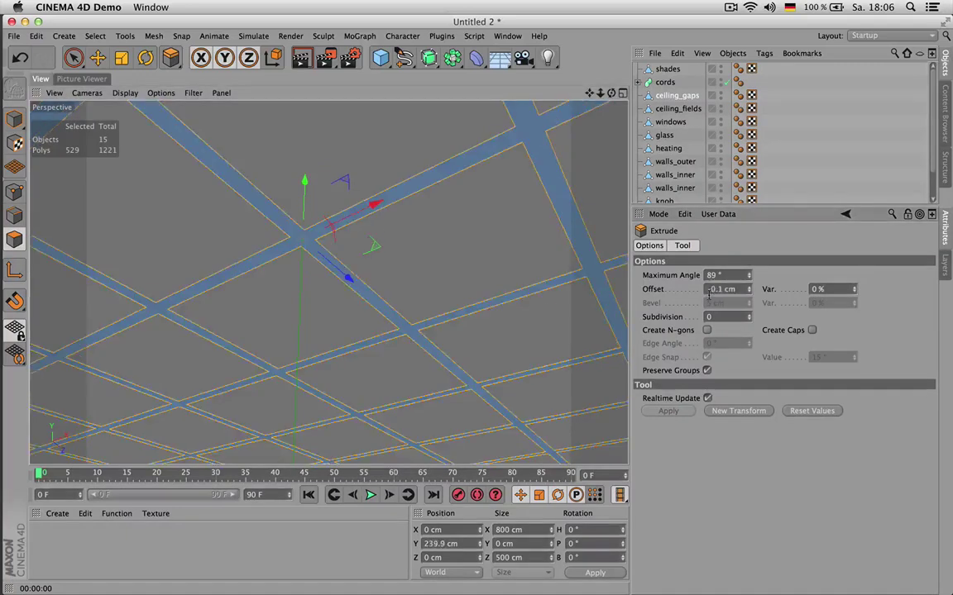
{"action": "scroll", "coordinate": [303, 248], "scroll_direction": "up", "scroll_amount": 6}
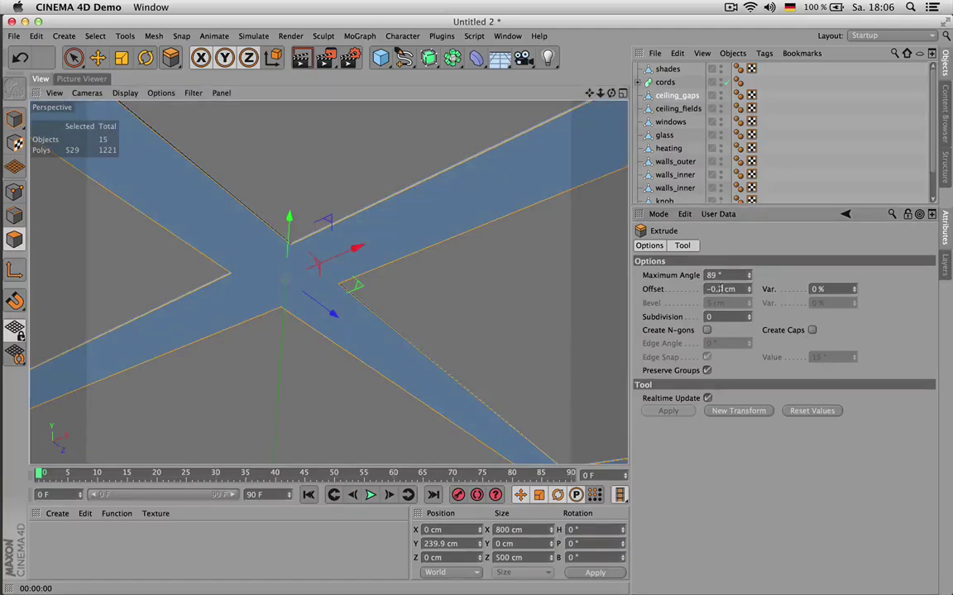
{"action": "scroll", "coordinate": [722, 288], "scroll_direction": "down", "scroll_amount": 1, "text": "alt"}
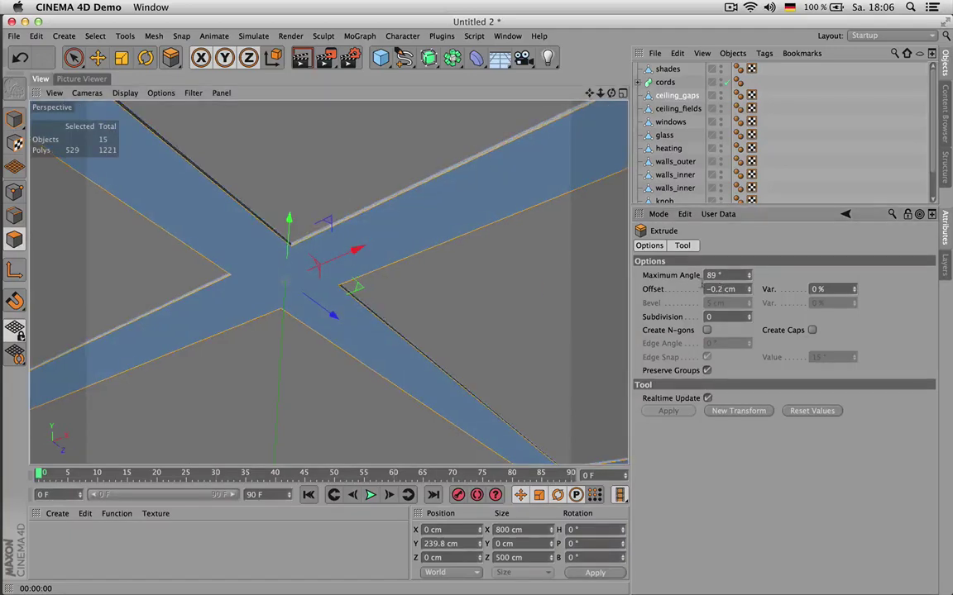
- Select all polygons of the extruded ceiling_gaps grid and align their normals
{"action": "key", "text": "super+a"}
{"action": "key", "text": "u"}
{"action": "key", "text": "a"}
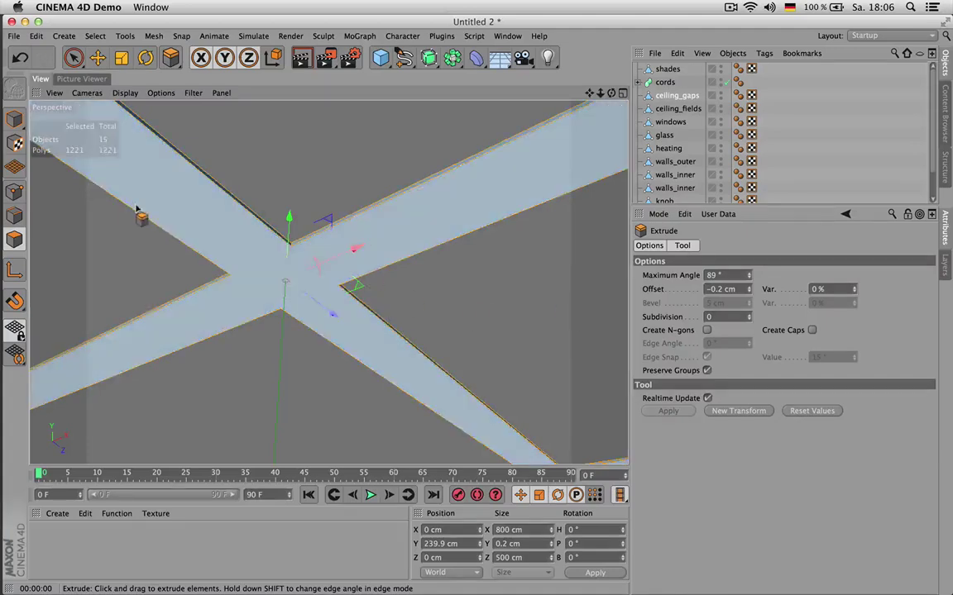
{"action": "left_click", "coordinate": [73, 57]}
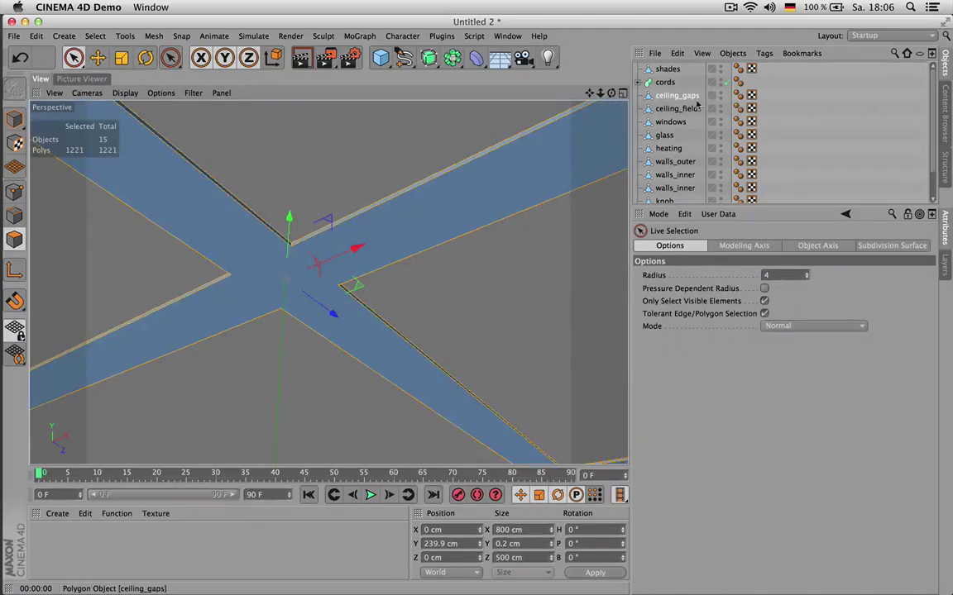
{"action": "left_click", "coordinate": [693, 107]}
{"action": "left_click", "coordinate": [681, 96]}
- Reselect all ceiling_gaps polygons after checking the connected selection, and switch to edge editing with all edges selected
{"action": "key", "text": "u"}
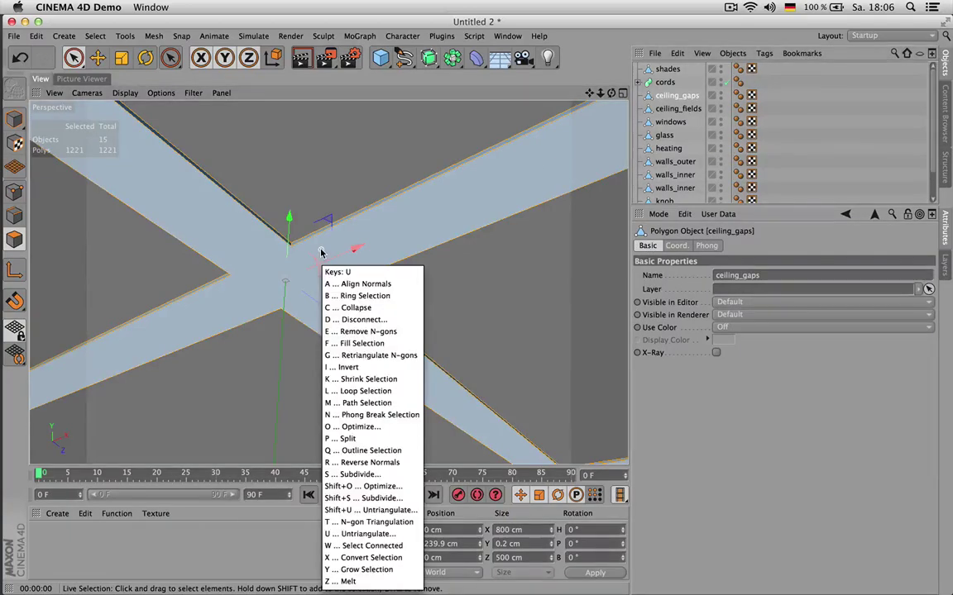
{"action": "key", "text": "w"}
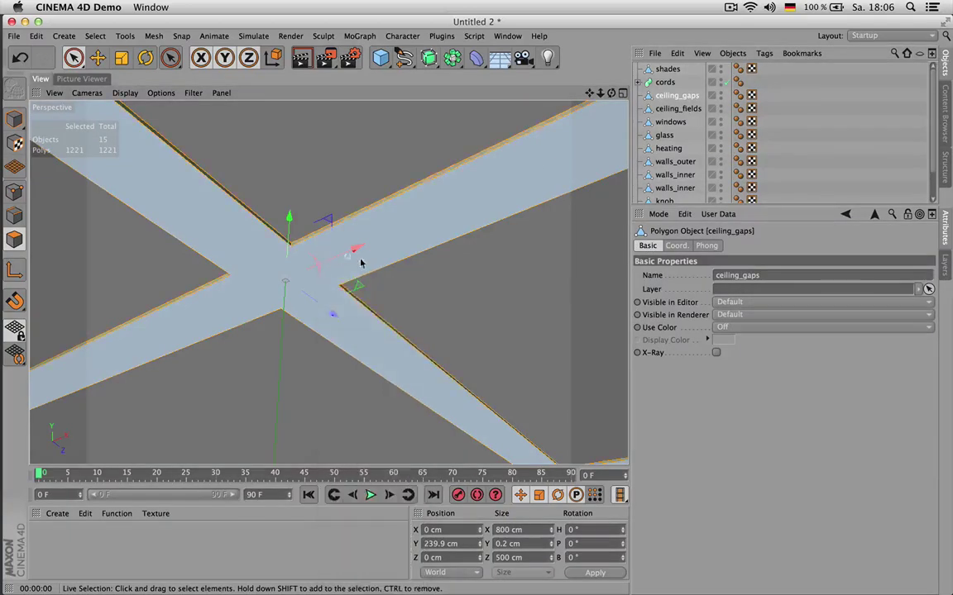
{"action": "left_click", "coordinate": [447, 282]}
{"action": "key", "text": "ctrl+z"}
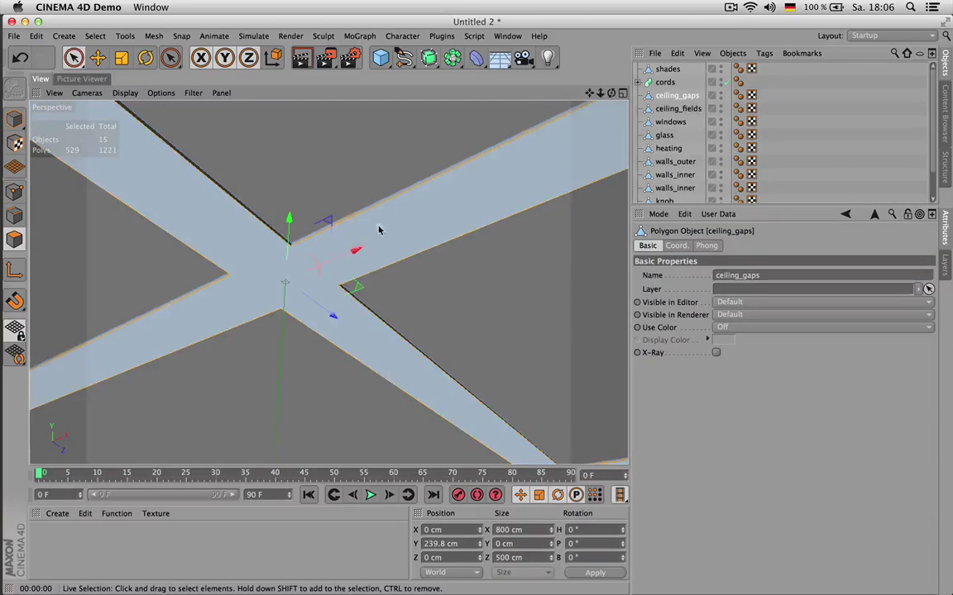
{"action": "key", "text": "super+a"}
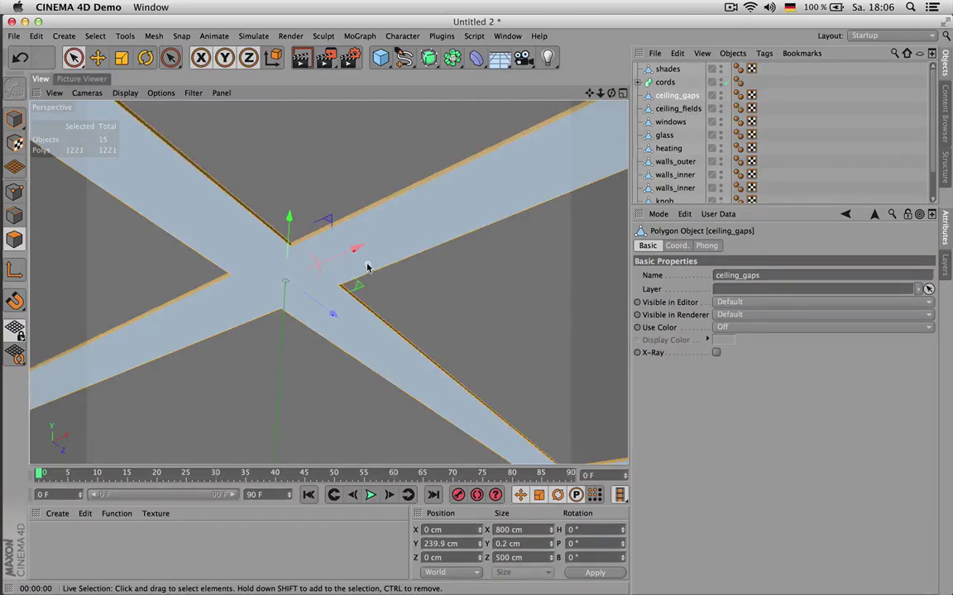
{"action": "left_click", "coordinate": [12, 214]}
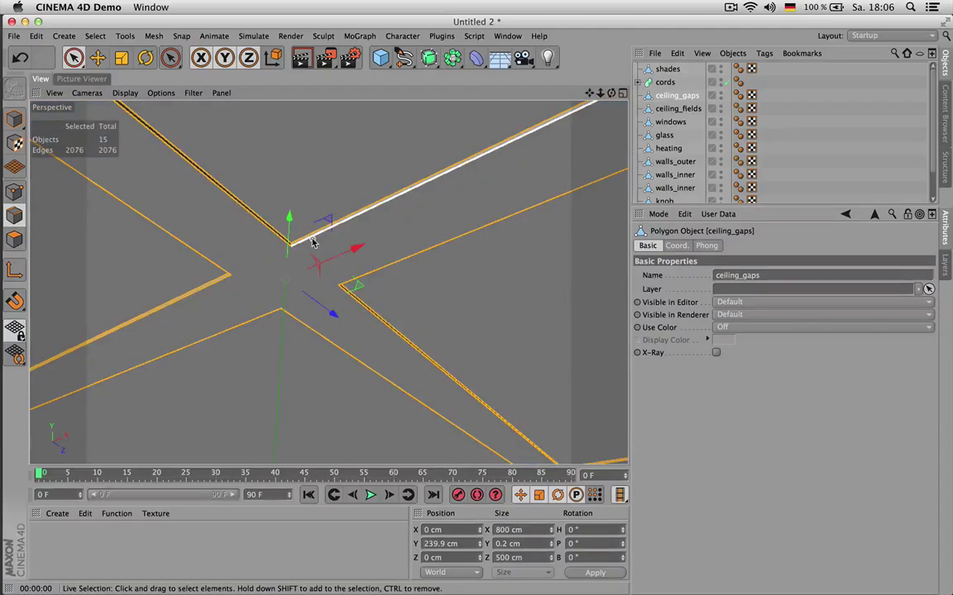
- Try bevelling all ceiling_gaps edges with an offset of about 0.23 cm and 3 subdivisions
{"action": "key", "text": "m"}
{"action": "key", "text": "s"}
{"action": "right_click_drag", "start_coordinate": [277, 232], "coordinate": [304, 228], "text": "alt"}
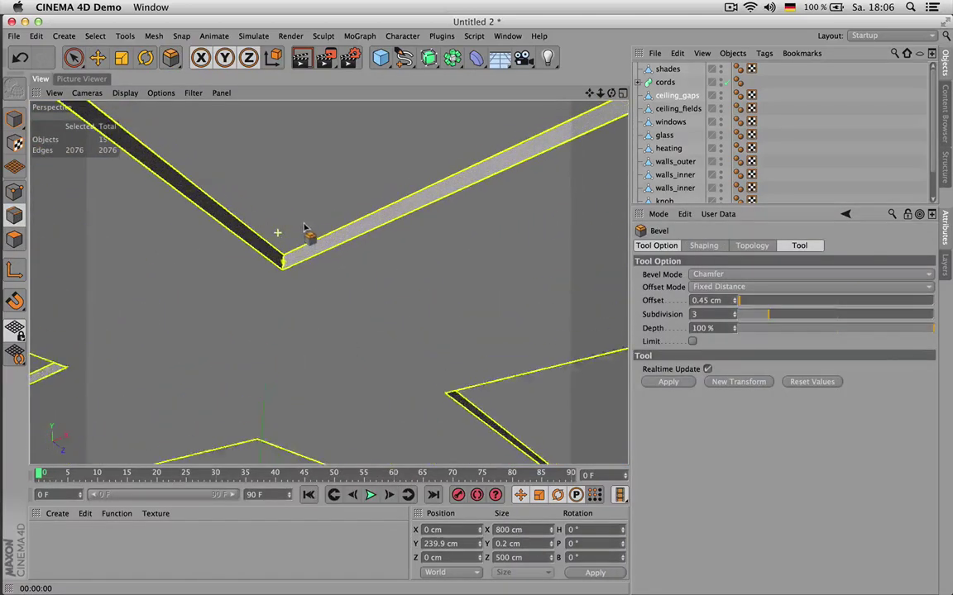
{"action": "left_click_drag", "start_coordinate": [304, 228], "coordinate": [283, 217], "text": "alt"}
{"action": "left_click_drag", "start_coordinate": [278, 267], "coordinate": [285, 268]}
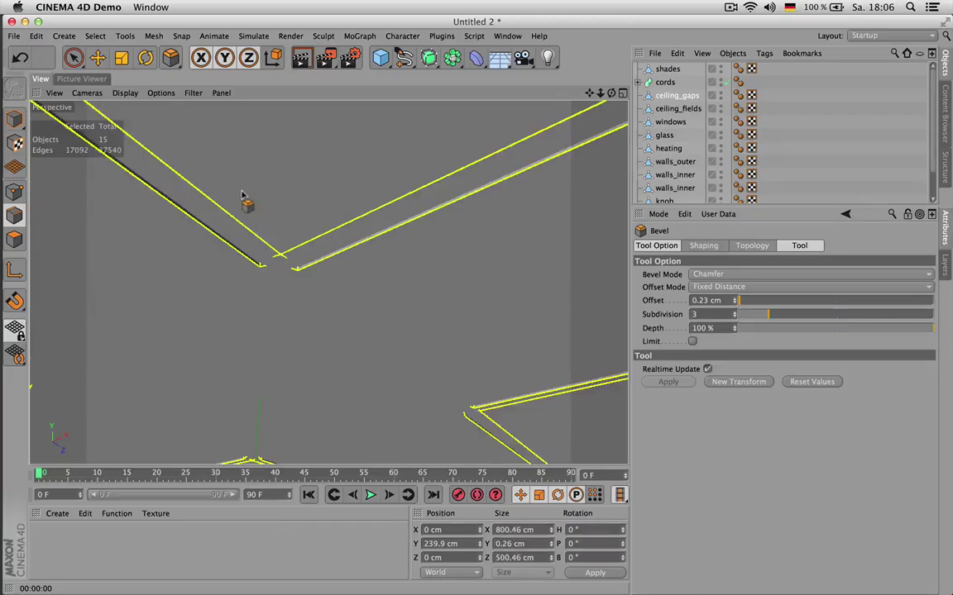
{"action": "key", "text": "ctrl+z"}
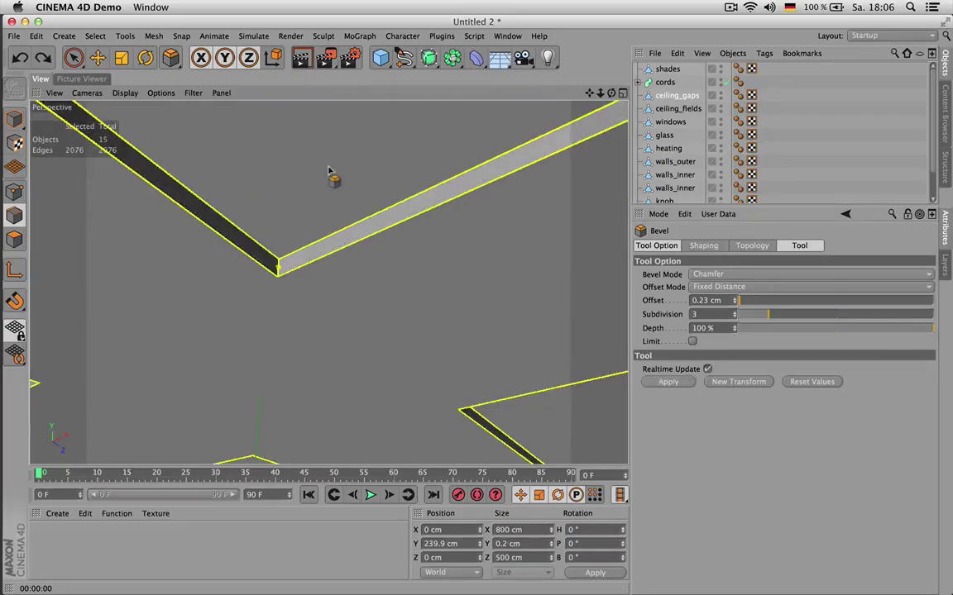
- Hide ceiling_fields in the editor and renderer, and check the ceiling_gaps grid alone in a test render
{"action": "scroll", "coordinate": [327, 178], "scroll_direction": "down", "scroll_amount": 3}
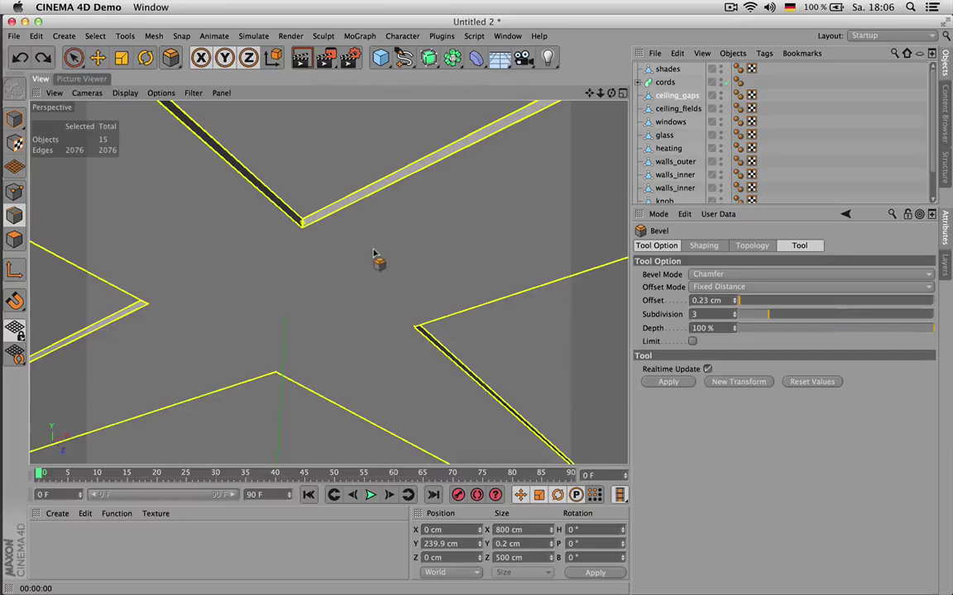
{"action": "scroll", "coordinate": [373, 250], "scroll_direction": "down", "scroll_amount": 10}
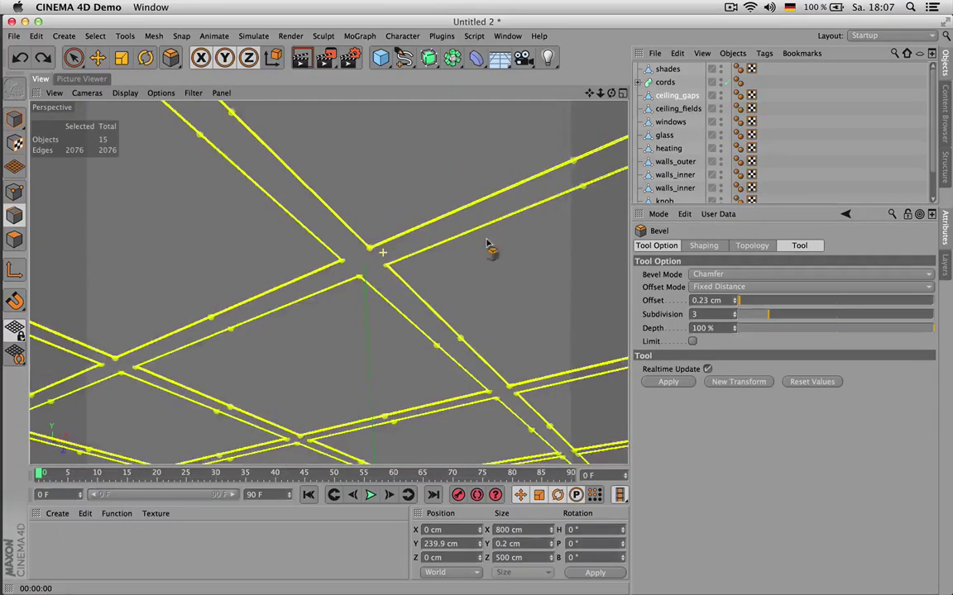
{"action": "left_click", "coordinate": [720, 106]}
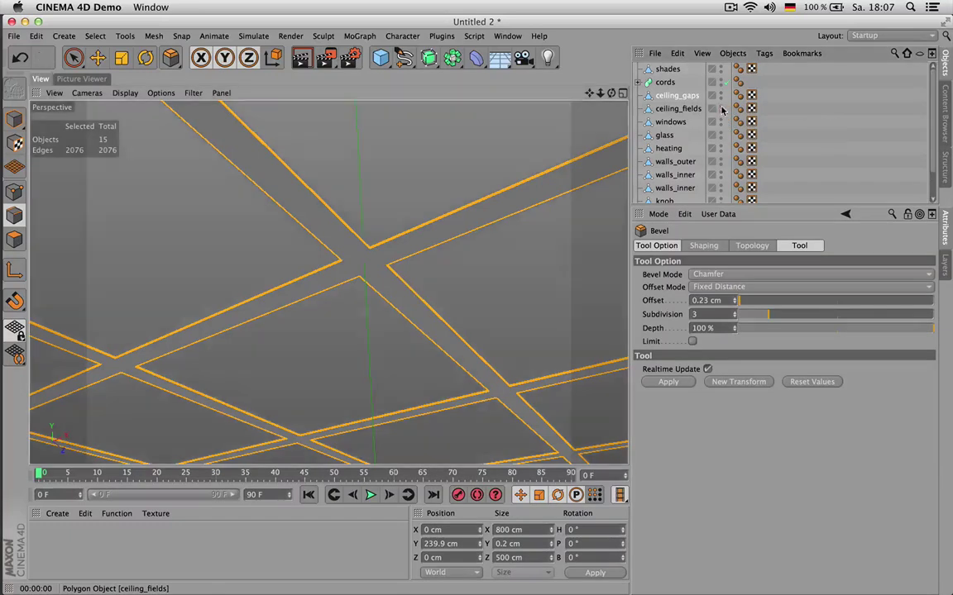
{"action": "left_click", "coordinate": [686, 110]}
{"action": "left_click", "coordinate": [676, 96]}
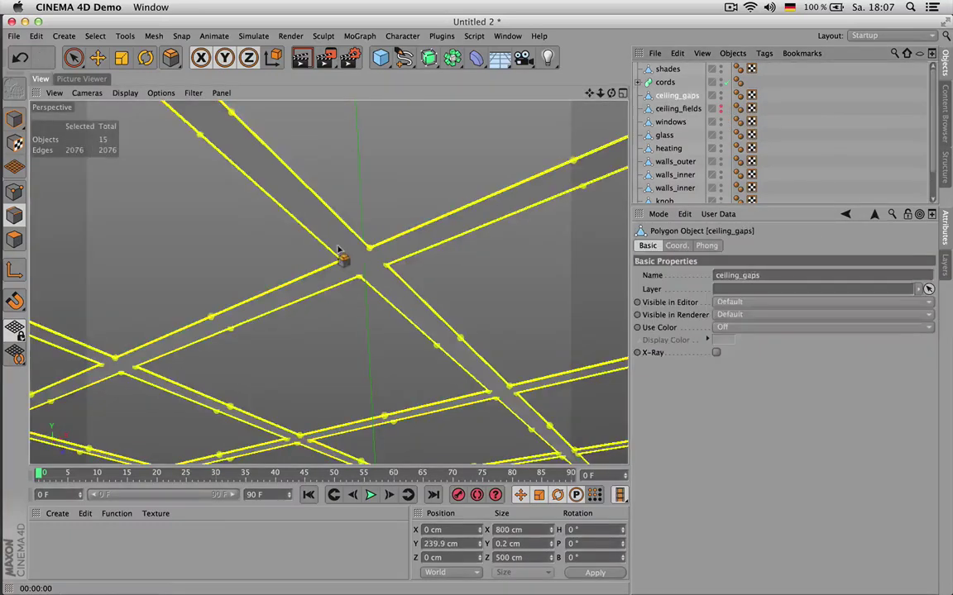
{"action": "key", "text": "ctrl+r"}
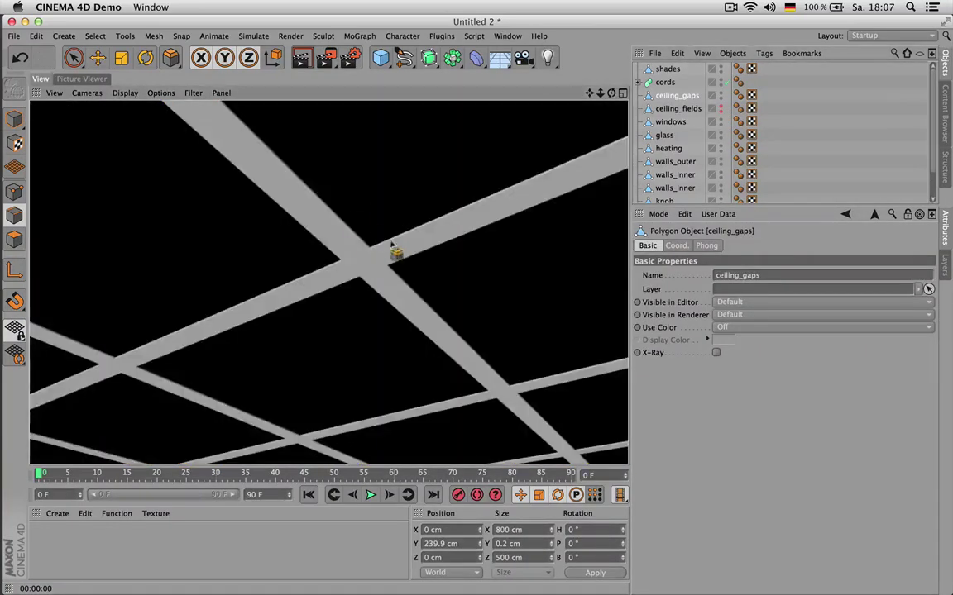
{"action": "scroll", "coordinate": [368, 245], "scroll_direction": "up", "scroll_amount": 10}
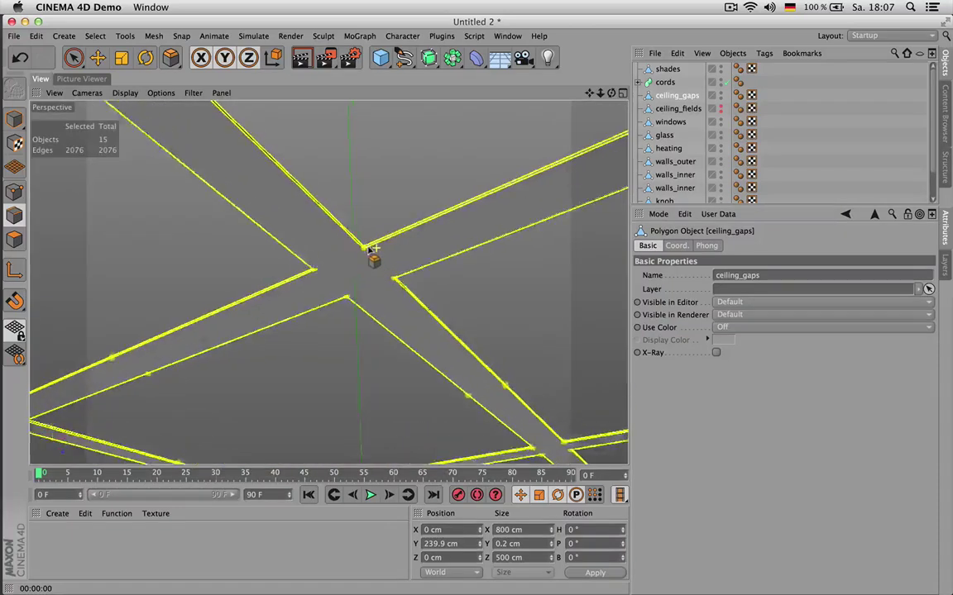
- Try bevelling all ceiling_gaps edges in Chamfer mode with a 0.05 cm offset and 1 subdivision
{"action": "scroll", "coordinate": [372, 248], "scroll_direction": "up", "scroll_amount": 10}
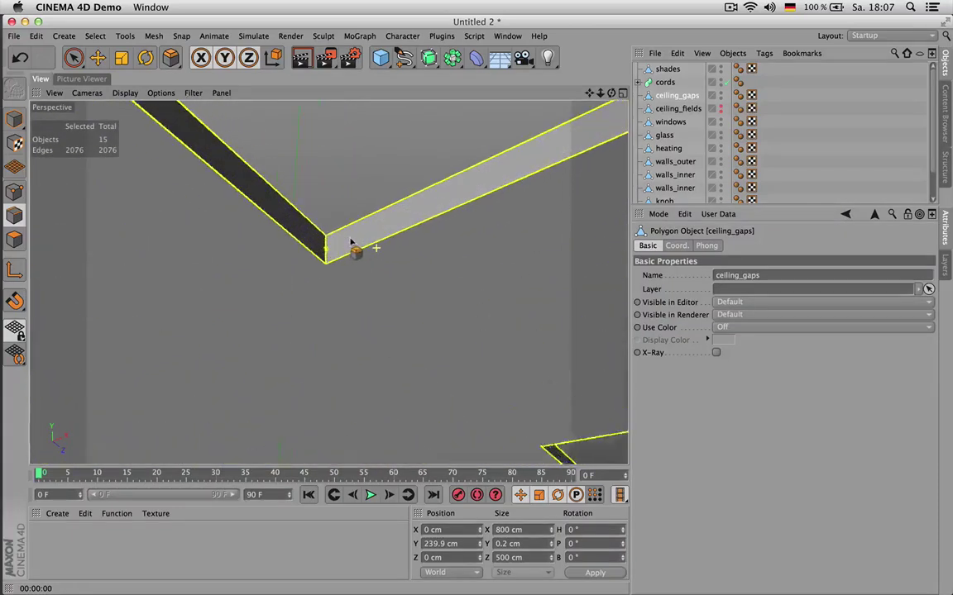
{"action": "scroll", "coordinate": [336, 249], "scroll_direction": "down", "scroll_amount": 3}
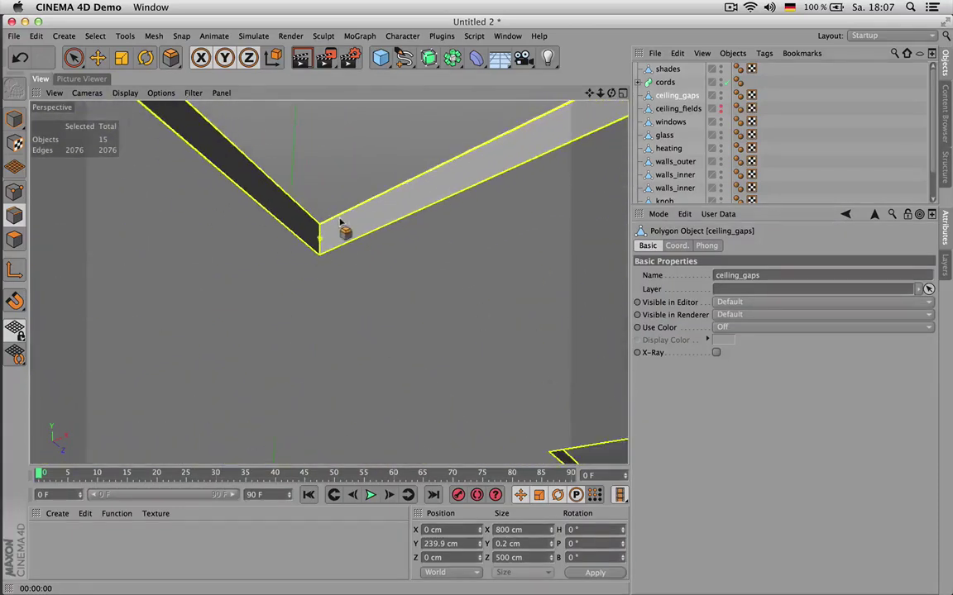
{"action": "left_click", "coordinate": [836, 125]}
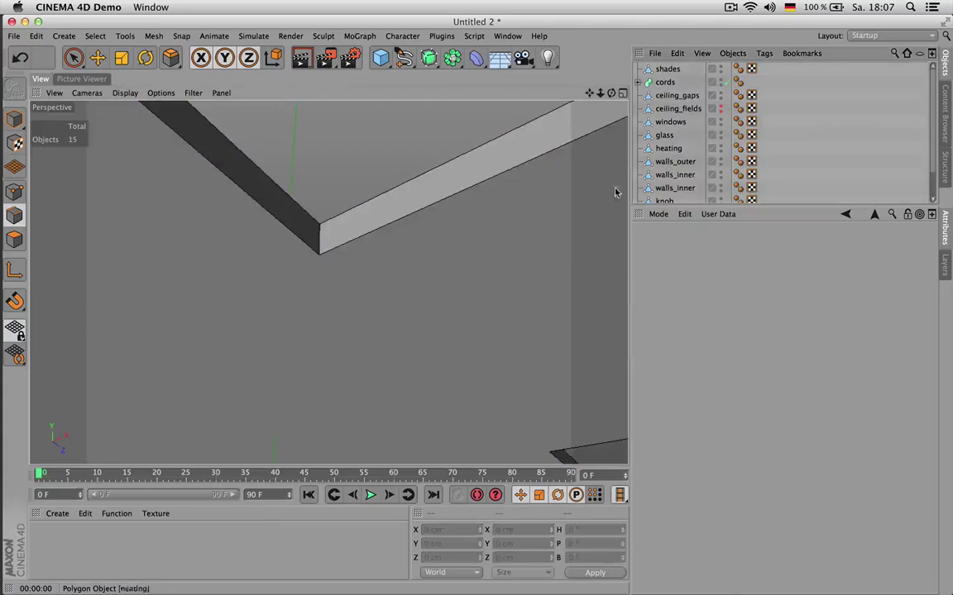
{"action": "left_click", "coordinate": [689, 96]}
{"action": "key", "text": "m"}
{"action": "key", "text": "s"}
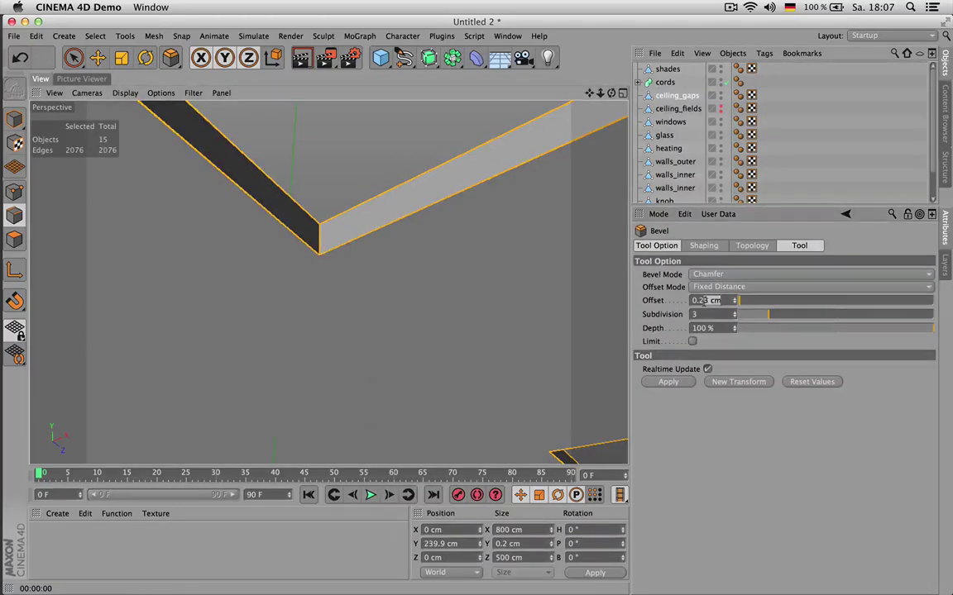
{"action": "left_click_drag", "start_coordinate": [700, 301], "coordinate": [697, 300]}
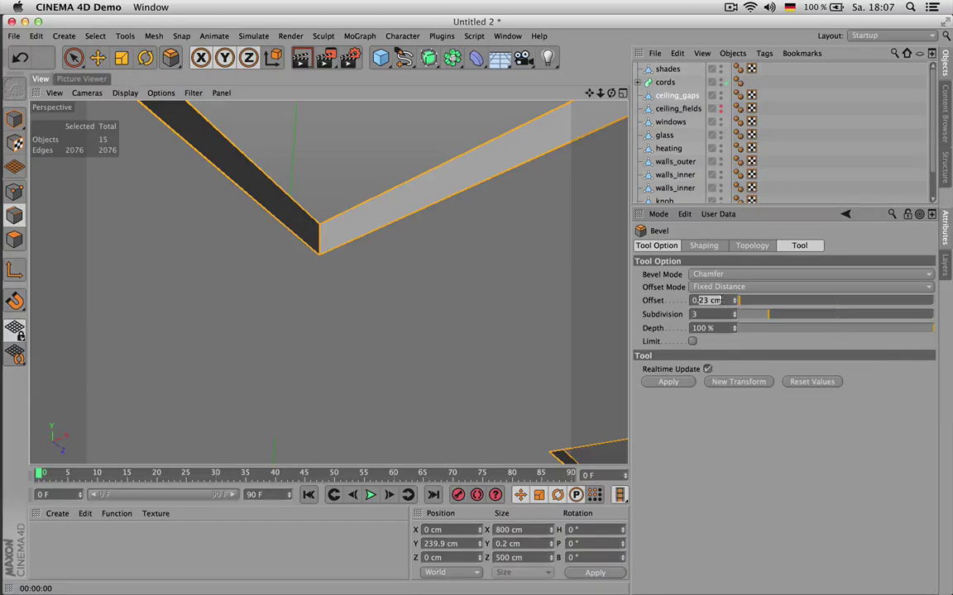
{"action": "type", "text": "0"}
{"action": "key", "text": "BackSpace"}
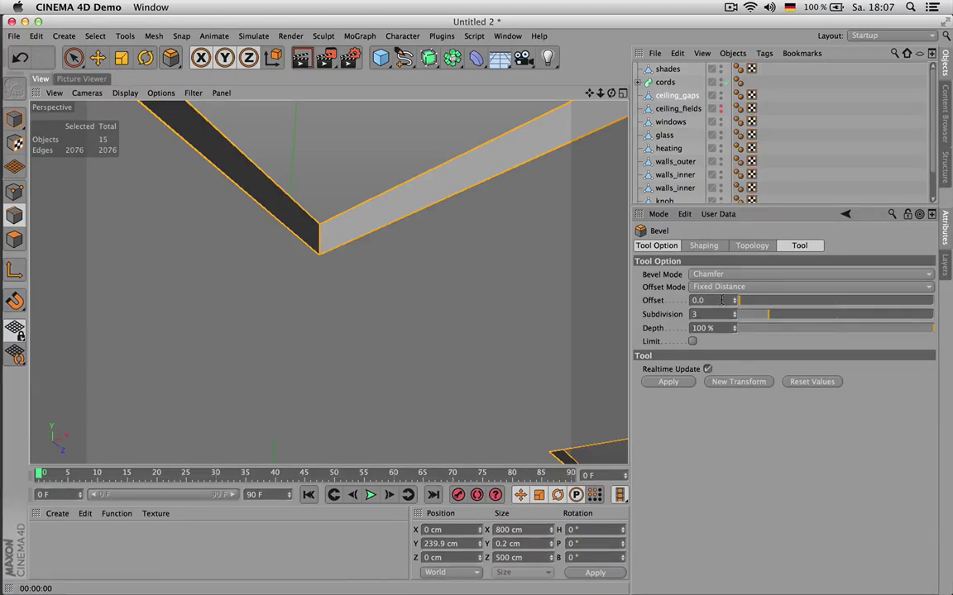
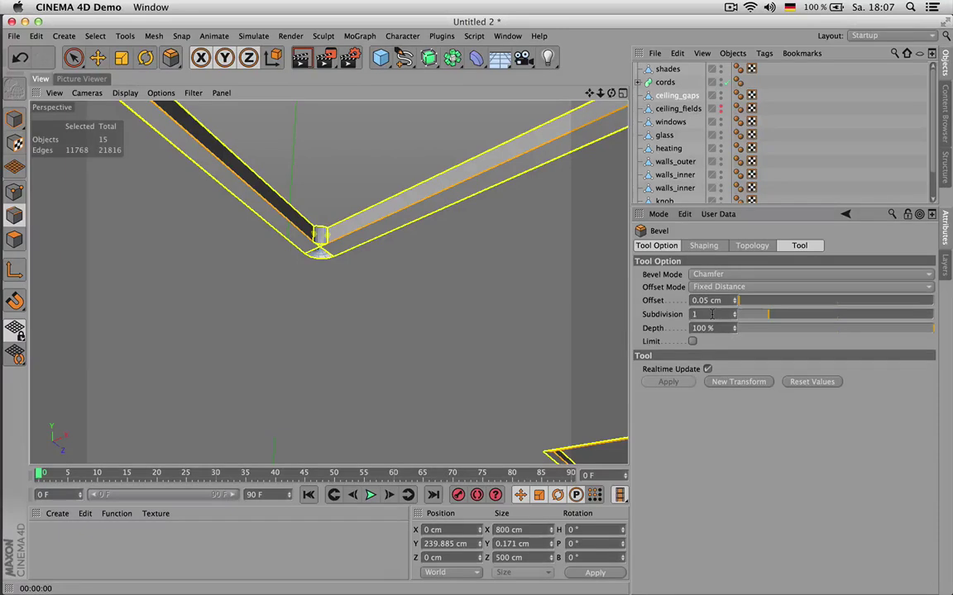
{"action": "key", "text": "Return"}
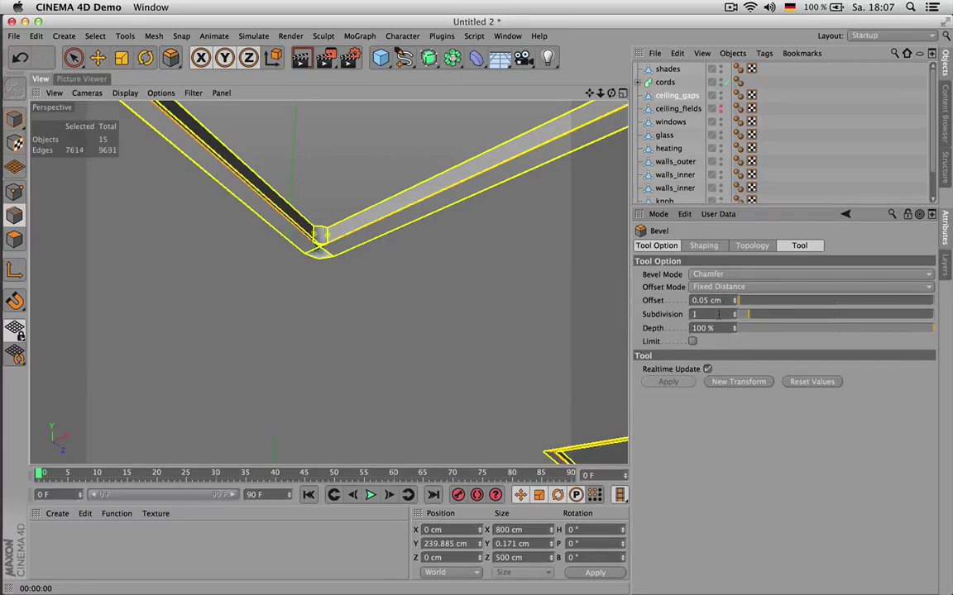
- Set the bevel offset on the ceiling_gaps edges to 0, and restore it to 0.05 cm for comparison
{"action": "left_click", "coordinate": [693, 300]}
{"action": "type", "text": "0"}
{"action": "key", "text": "Return"}
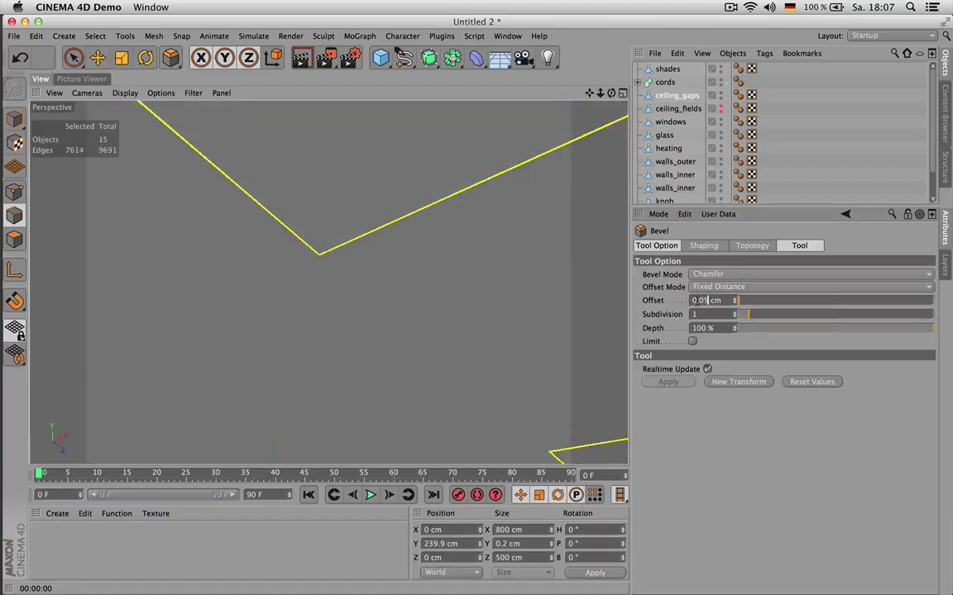
{"action": "key", "text": "Return"}
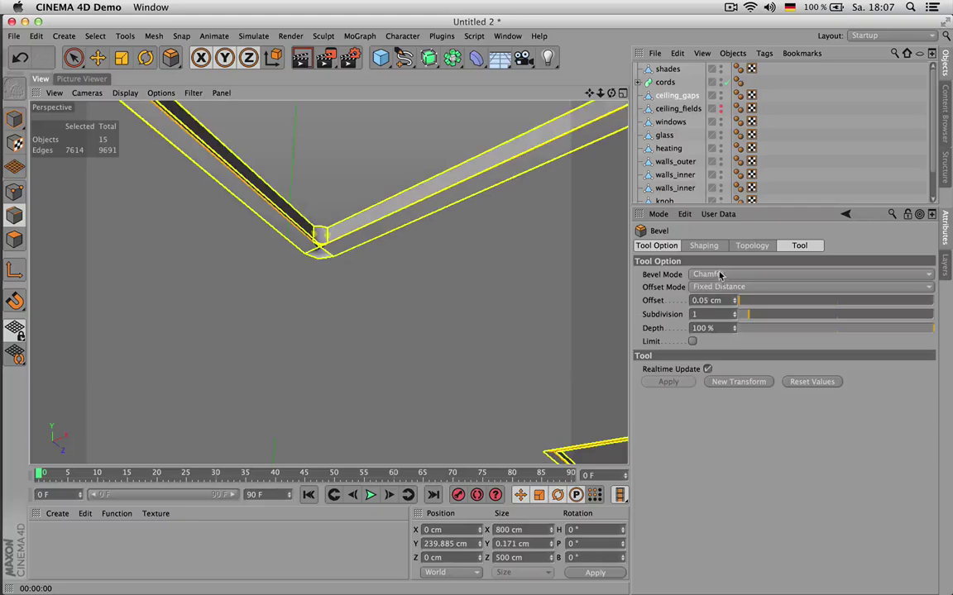
- Try the Solid bevel mode on the ceiling_gaps edges with an offset of 0.1 cm
{"action": "left_click", "coordinate": [719, 276]}
{"action": "left_click", "coordinate": [725, 301]}
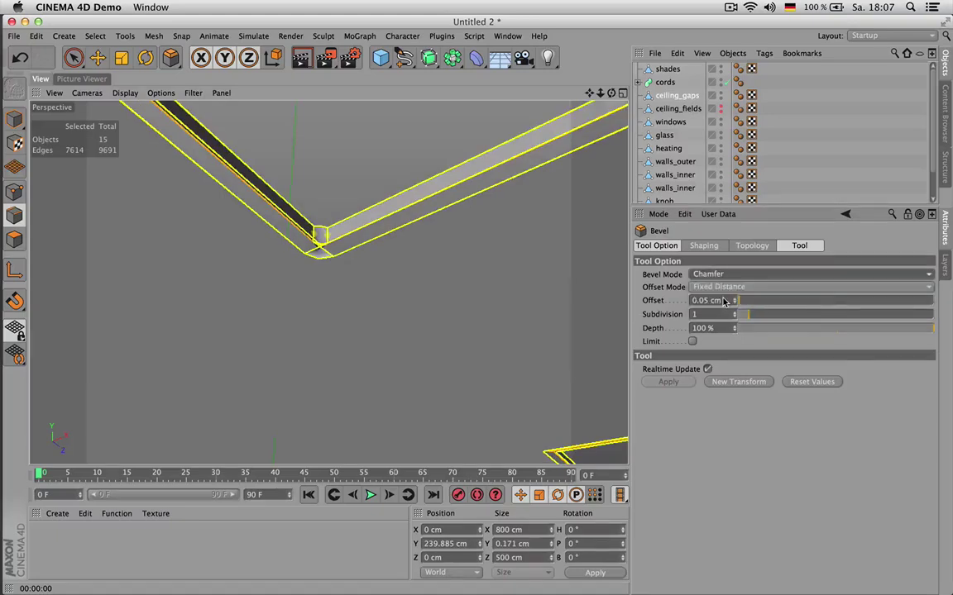
{"action": "left_click", "coordinate": [719, 274]}
{"action": "left_click", "coordinate": [726, 287]}
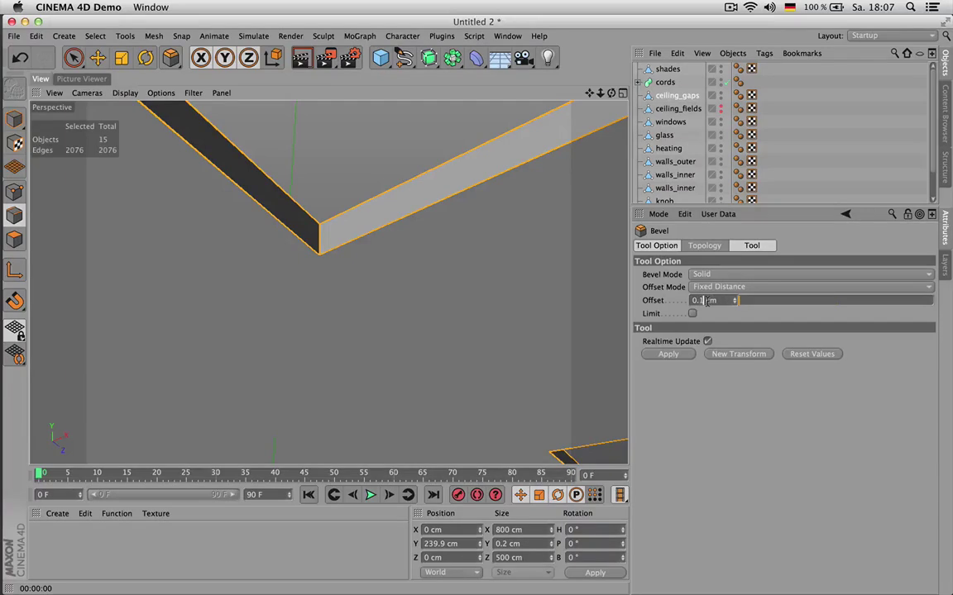
{"action": "key", "text": "Return"}
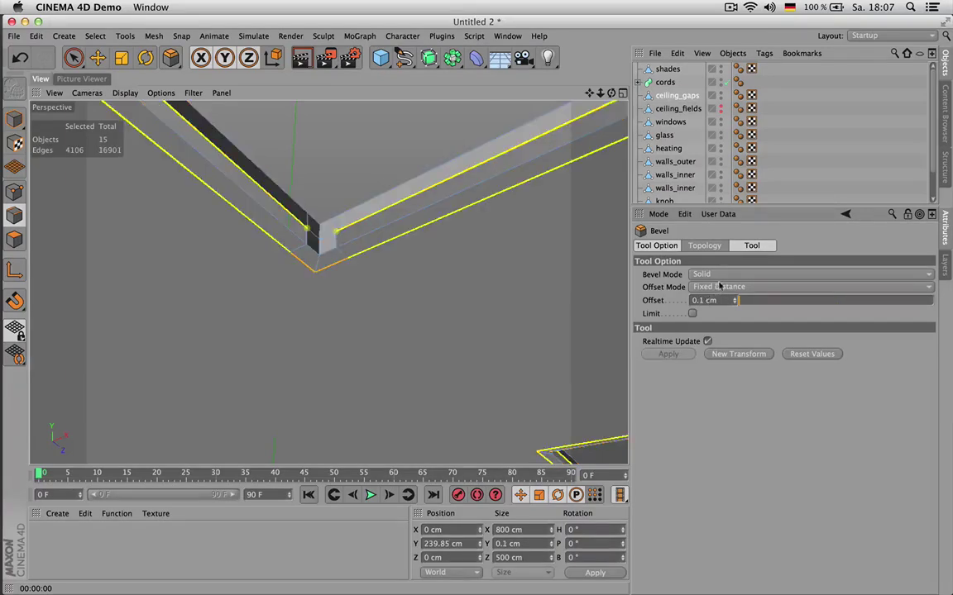
- Return the ceiling_gaps bevel to Chamfer mode with a 0.05 cm offset, and inspect a grid corner up close
{"action": "left_click", "coordinate": [720, 275]}
{"action": "left_click", "coordinate": [723, 289]}
{"action": "key", "text": "super+z"}
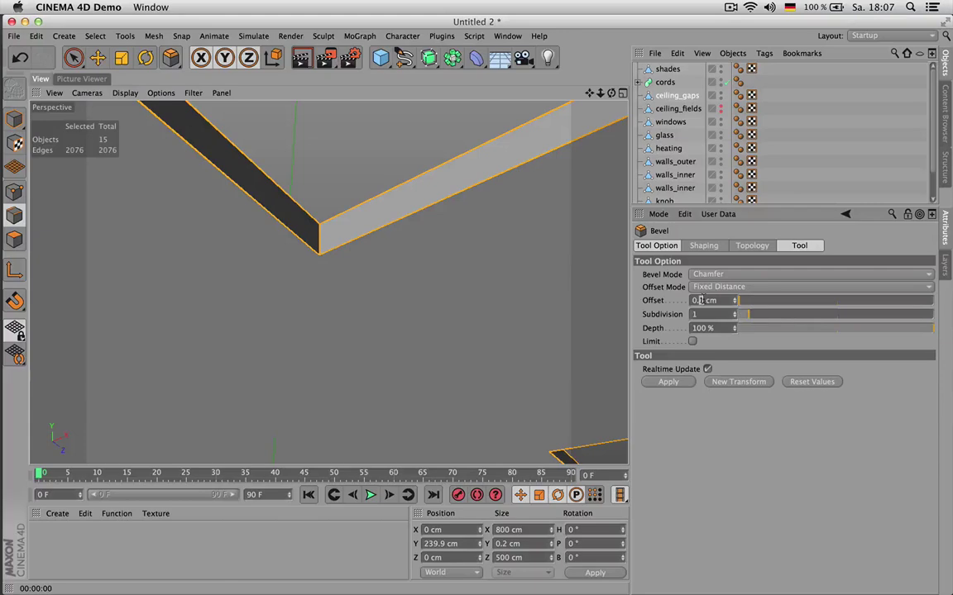
{"action": "key", "text": "Return"}
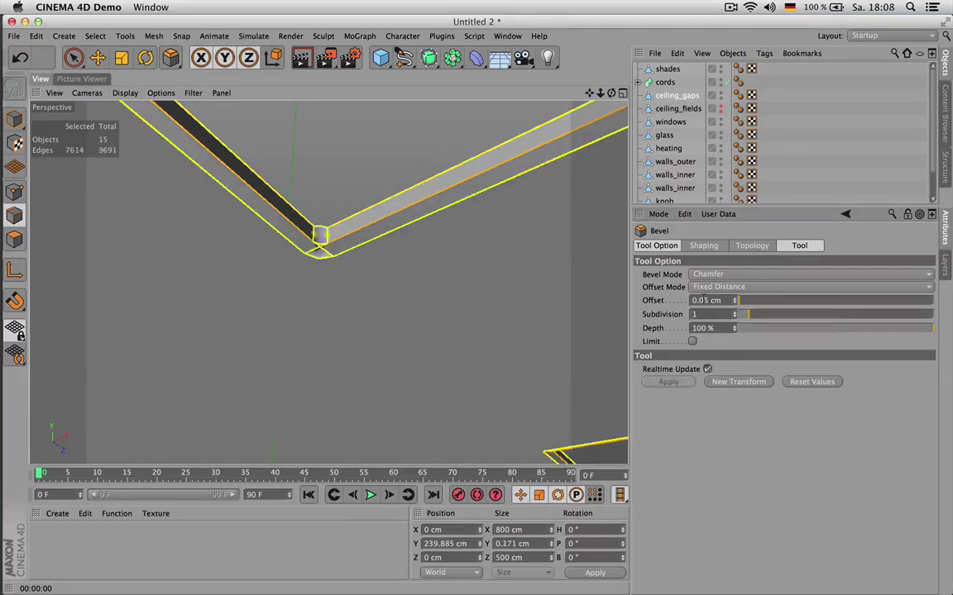
{"action": "scroll", "coordinate": [323, 240], "scroll_direction": "up", "scroll_amount": 6}
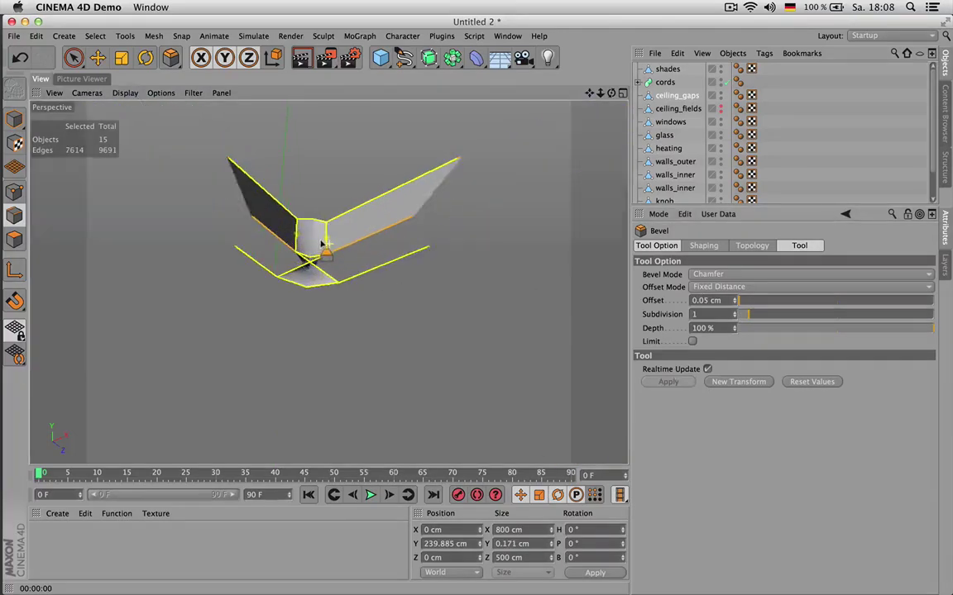
{"action": "scroll", "coordinate": [326, 245], "scroll_direction": "down", "scroll_amount": 4}
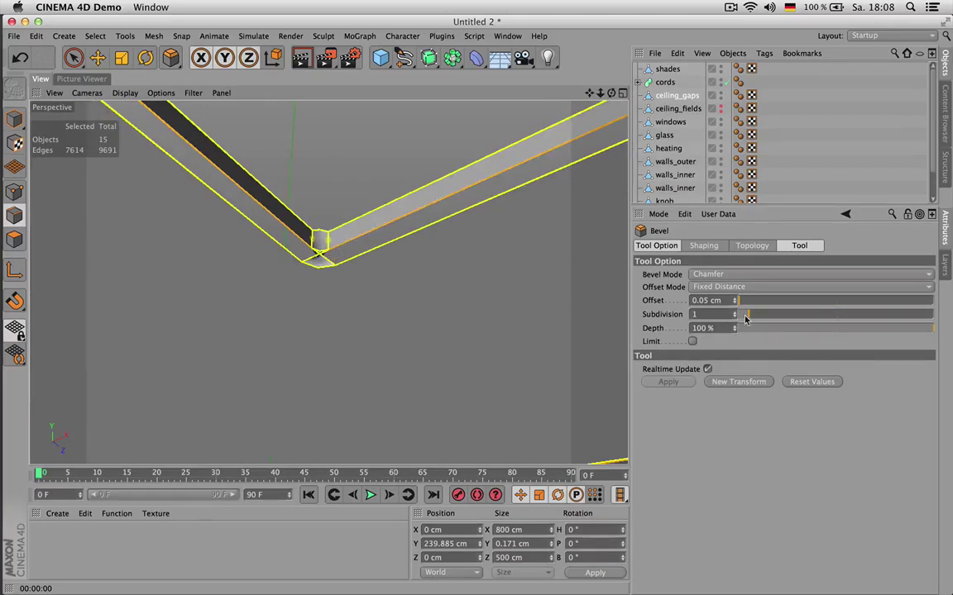
- Try lowering the bevel's subdivision to its minimum, and undo the bevels on the ceiling_gaps edges
{"action": "left_click_drag", "start_coordinate": [746, 319], "coordinate": [738, 315]}
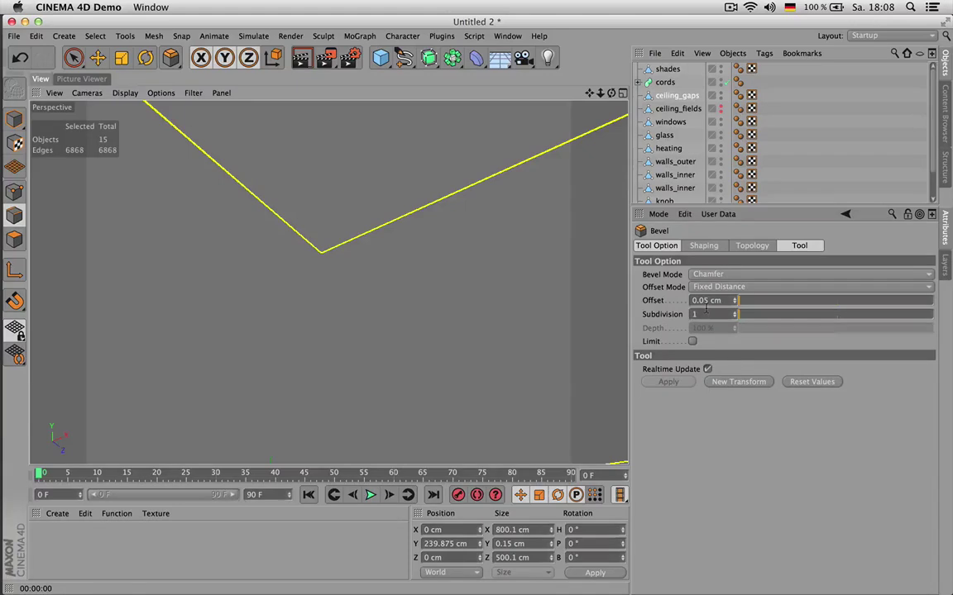
{"action": "left_click", "coordinate": [674, 97]}
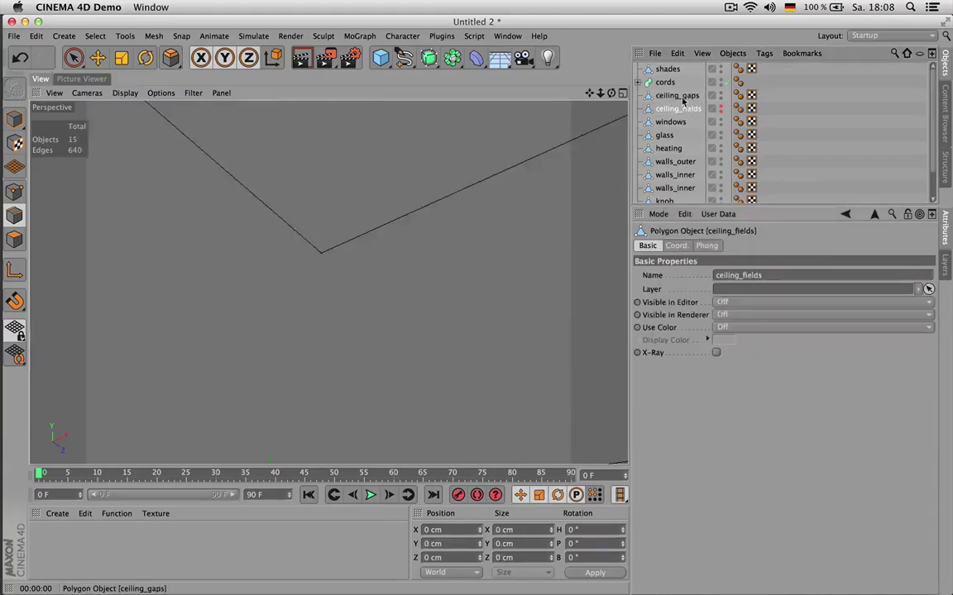
{"action": "key", "text": "super+z"}
{"action": "key", "text": "super+z"}
{"action": "key", "text": "super+z"}
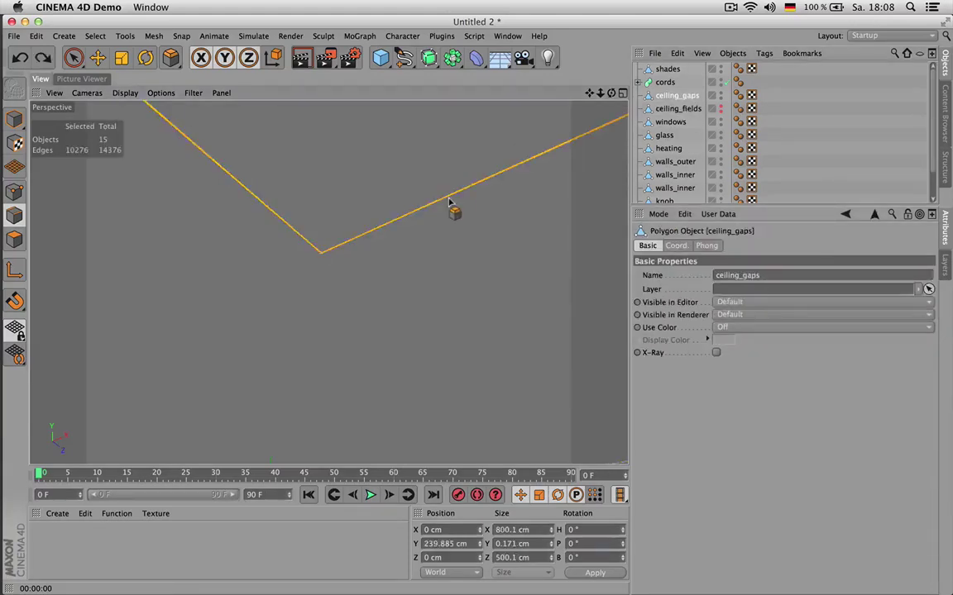
{"action": "left_click", "coordinate": [532, 170]}
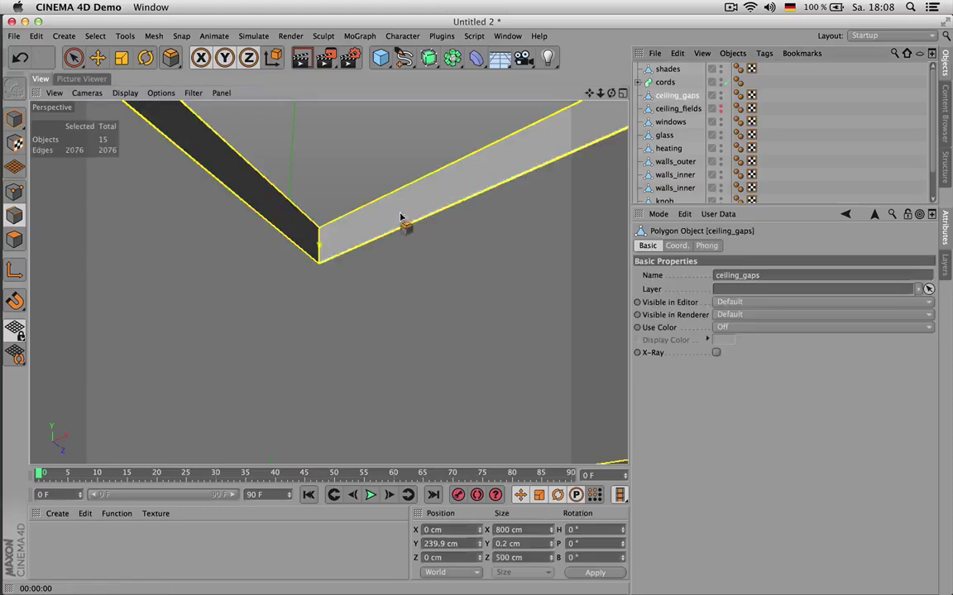
- Apply the 0.05 cm chamfer bevel to the restored ceiling_gaps edges once more, and undo it
{"action": "right_click", "coordinate": [368, 283]}
{"action": "left_click", "coordinate": [372, 283]}
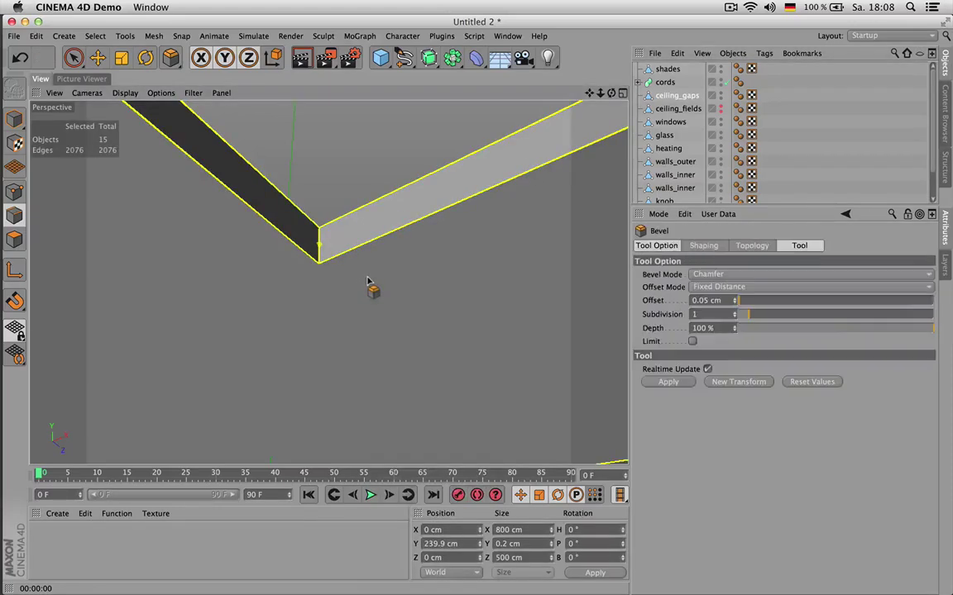
{"action": "left_click", "coordinate": [668, 382]}
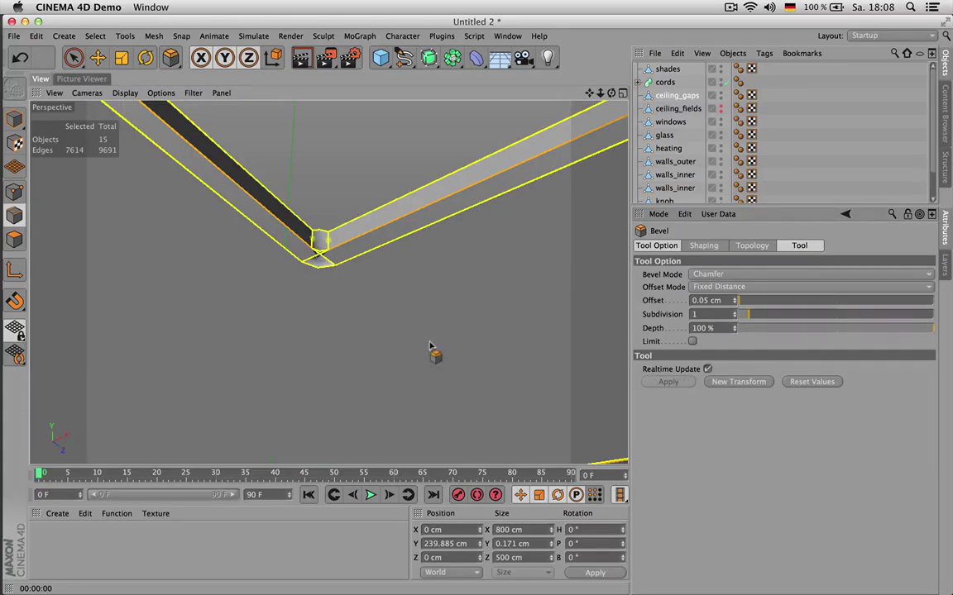
{"action": "key", "text": "super+z"}
- Remove the N-gons from ceiling_gaps, and inspect the resulting edges where the strips cross
{"action": "scroll", "coordinate": [402, 294], "scroll_direction": "down", "scroll_amount": 5}
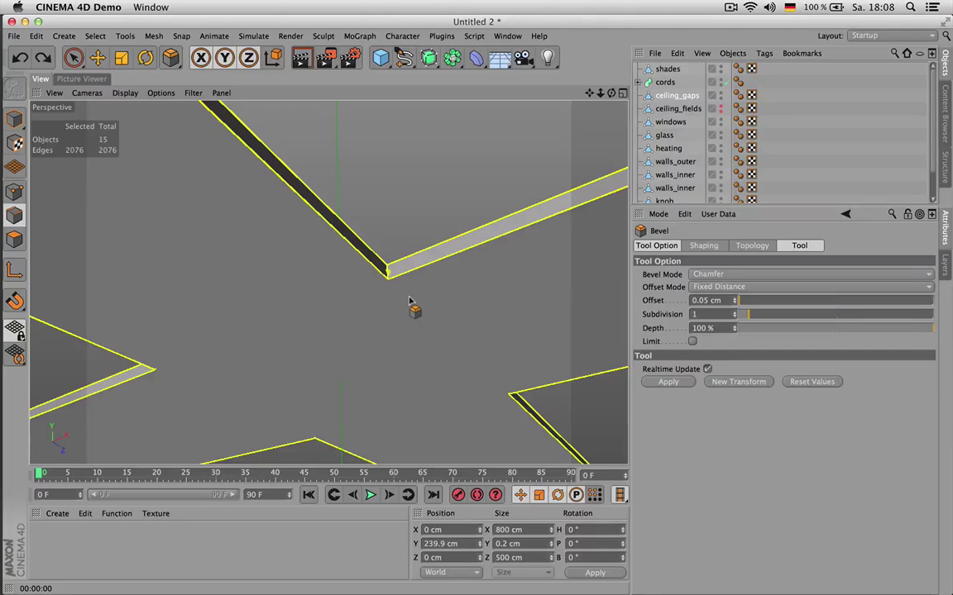
{"action": "key", "text": "u"}
{"action": "key", "text": "e"}
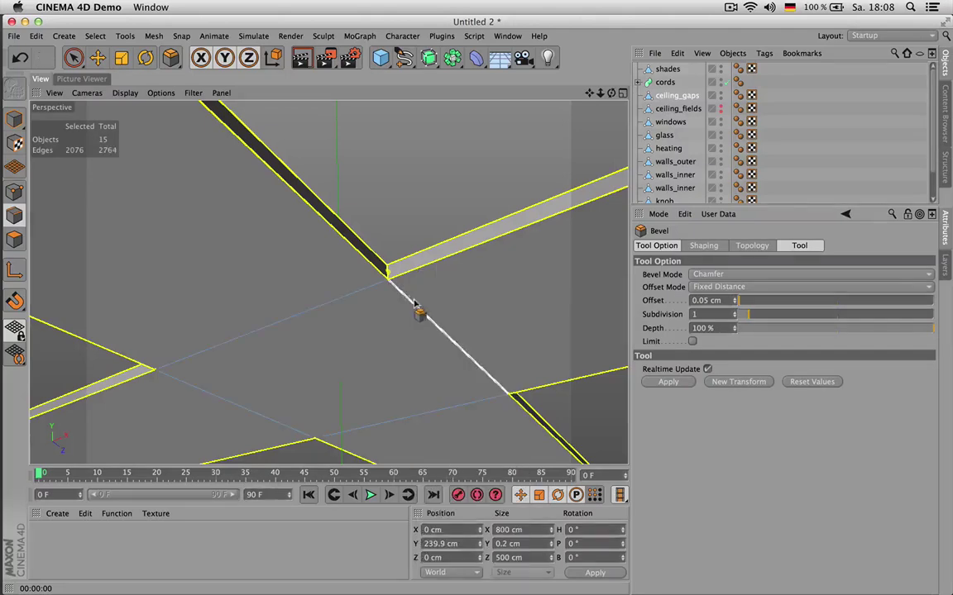
{"action": "scroll", "coordinate": [372, 283], "scroll_direction": "down", "scroll_amount": 5}
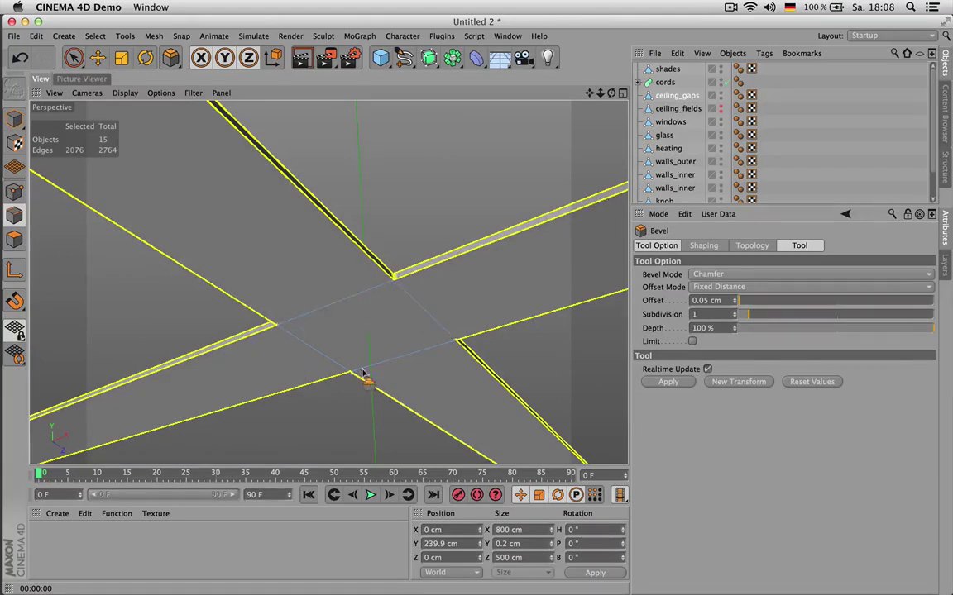
{"action": "scroll", "coordinate": [394, 277], "scroll_direction": "up", "scroll_amount": 5}
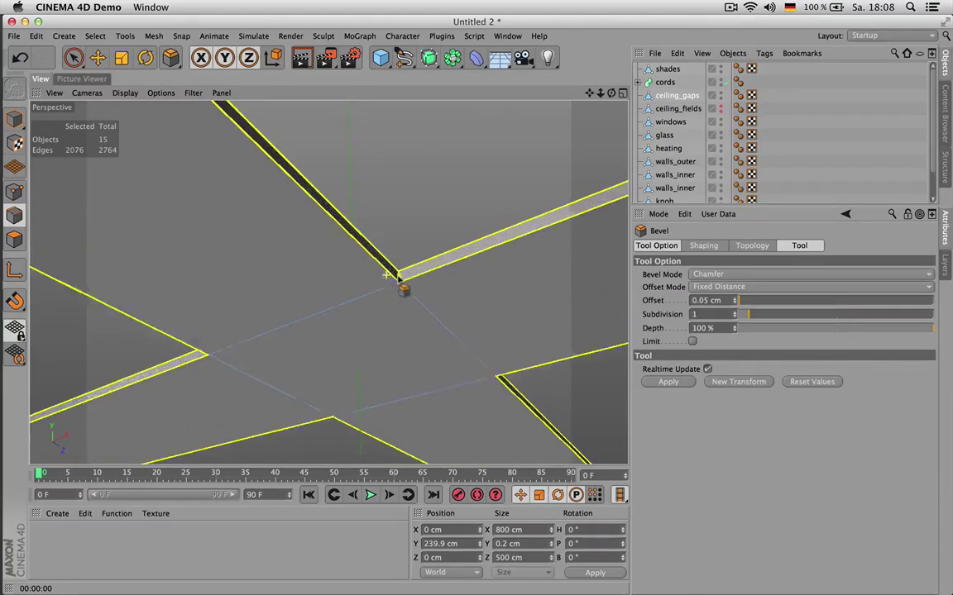
- Bevel the selected ceiling_gaps edges in Chamfer mode with a 0.05 cm offset and 1 subdivision
{"action": "key", "text": "m"}
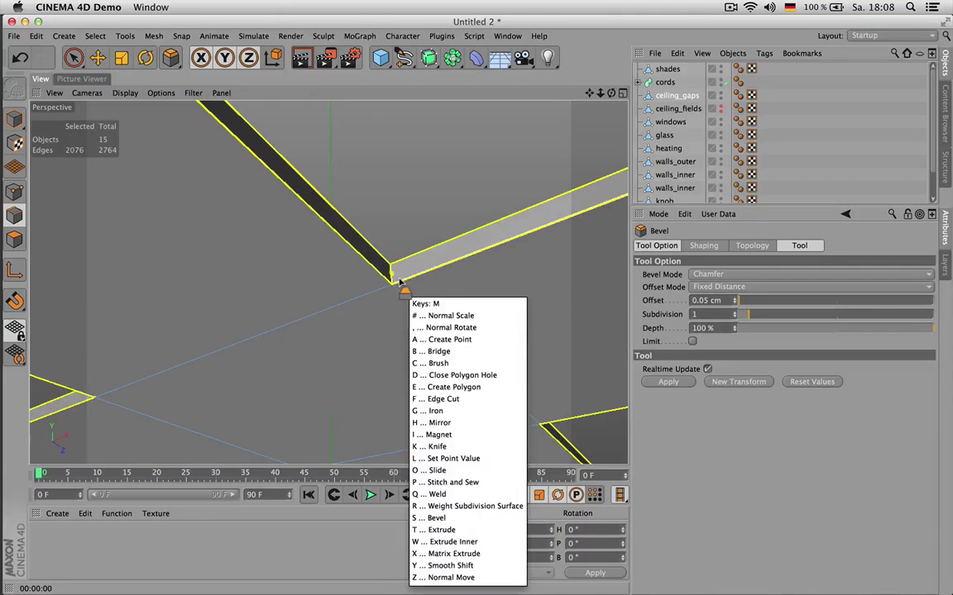
{"action": "key", "text": "s"}
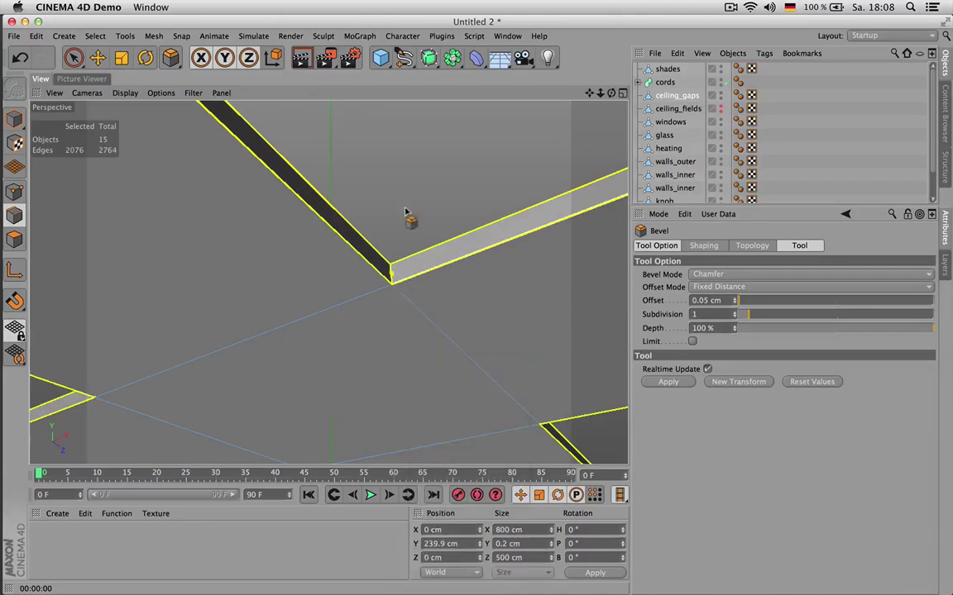
{"action": "left_click", "coordinate": [666, 382]}
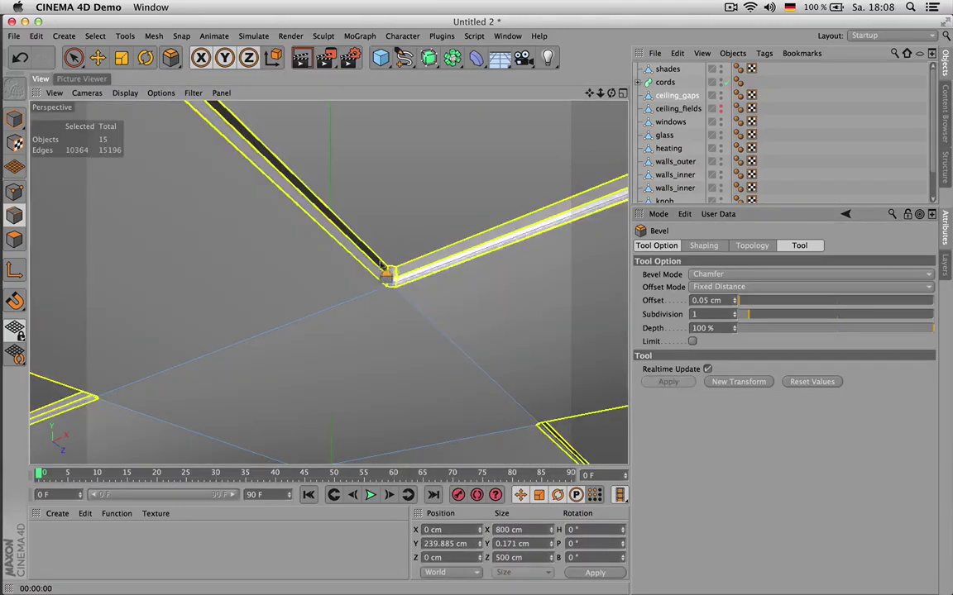
{"action": "scroll", "coordinate": [388, 285], "scroll_direction": "up", "scroll_amount": 2}
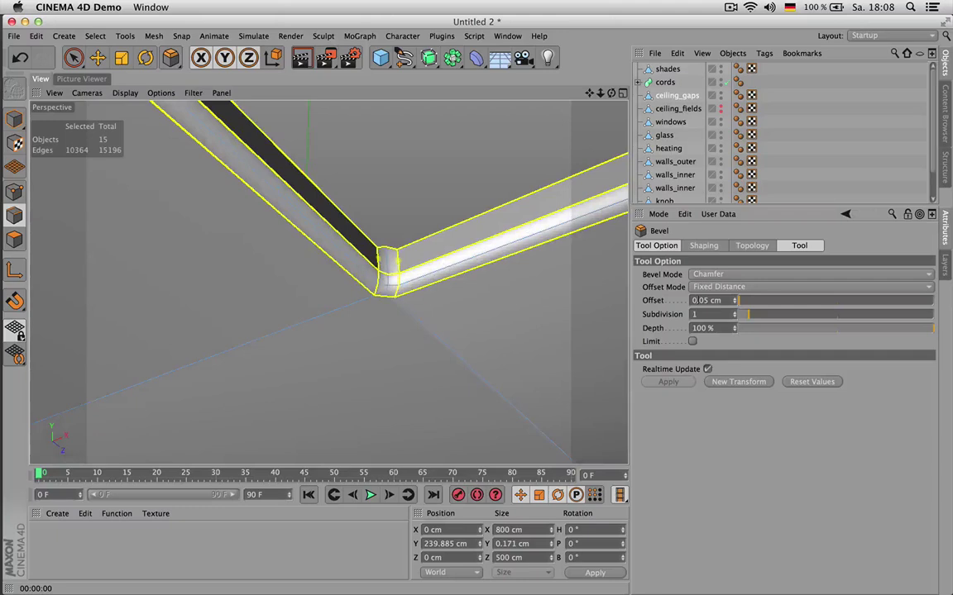
{"action": "scroll", "coordinate": [380, 269], "scroll_direction": "down", "scroll_amount": 6}
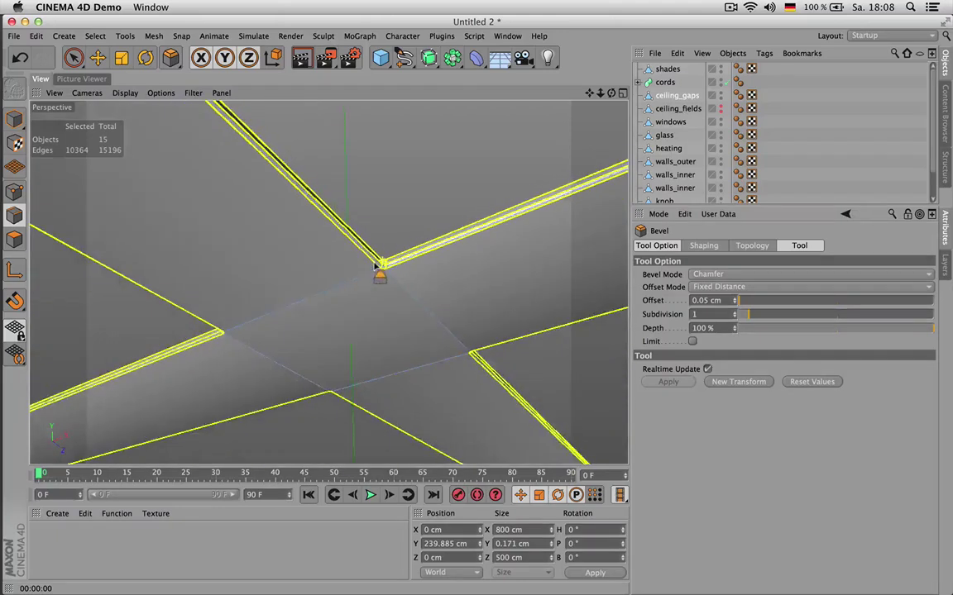
{"action": "scroll", "coordinate": [376, 268], "scroll_direction": "down", "scroll_amount": 6}
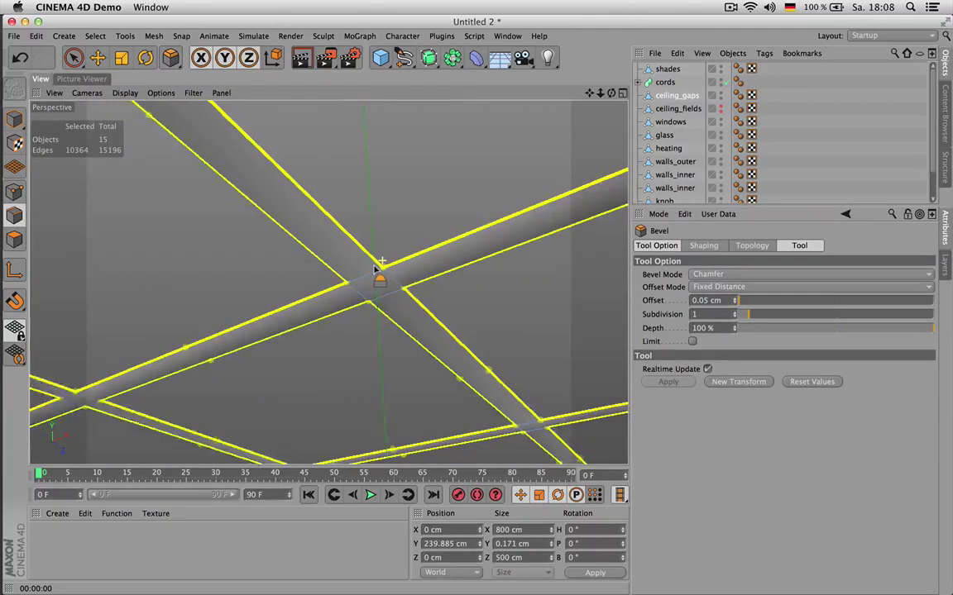
{"action": "scroll", "coordinate": [376, 268], "scroll_direction": "down", "scroll_amount": 3}
- Deselect ceiling_gaps and examine the bevelled strip crossings and corner shading from far and near
{"action": "left_click", "coordinate": [787, 198]}
{"action": "scroll", "coordinate": [563, 249], "scroll_direction": "up", "scroll_amount": 4}
{"action": "scroll", "coordinate": [436, 283], "scroll_direction": "down", "scroll_amount": 4}
{"action": "scroll", "coordinate": [388, 287], "scroll_direction": "up", "scroll_amount": 4}
{"action": "scroll", "coordinate": [383, 285], "scroll_direction": "up", "scroll_amount": 4}
{"action": "scroll", "coordinate": [402, 265], "scroll_direction": "down", "scroll_amount": 4}
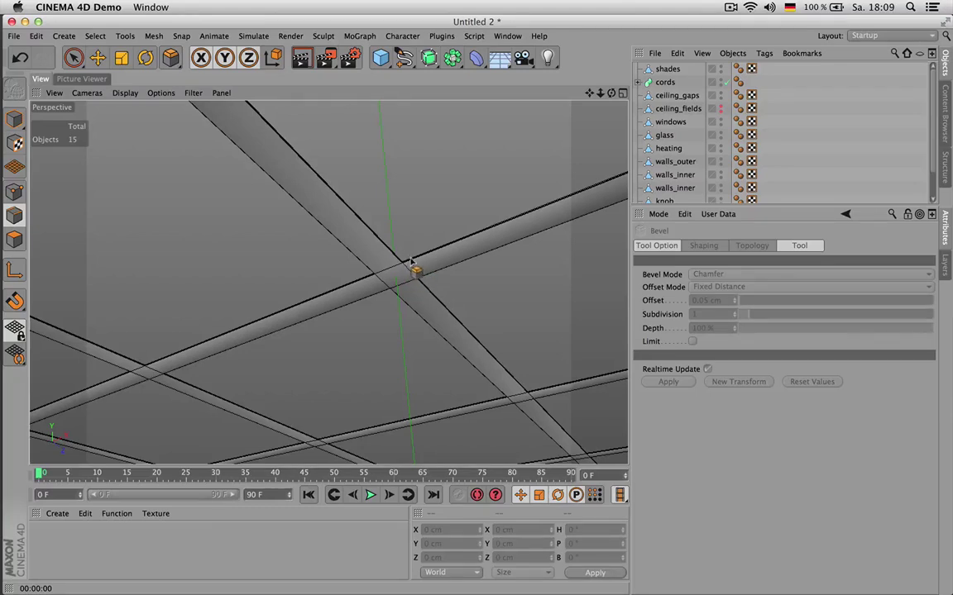
{"action": "scroll", "coordinate": [415, 269], "scroll_direction": "down", "scroll_amount": 3}
{"action": "scroll", "coordinate": [415, 270], "scroll_direction": "up", "scroll_amount": 3}
{"action": "scroll", "coordinate": [404, 265], "scroll_direction": "up", "scroll_amount": 8}
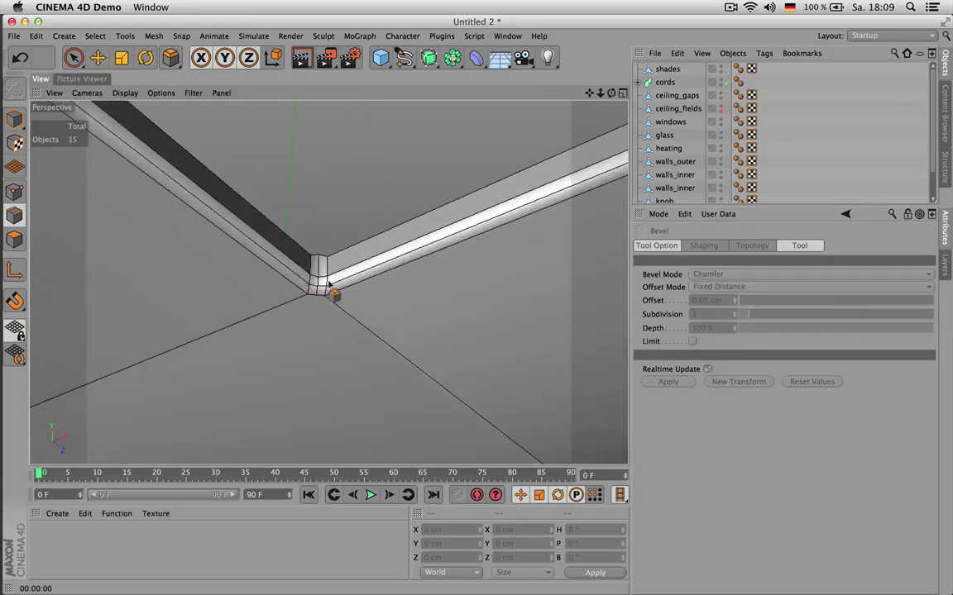
- Set the Phong Angle of ceiling_gaps to 20° and inspect the shading of the bevelled strip crossing
{"action": "left_click_drag", "start_coordinate": [611, 93], "coordinate": [556, 138]}
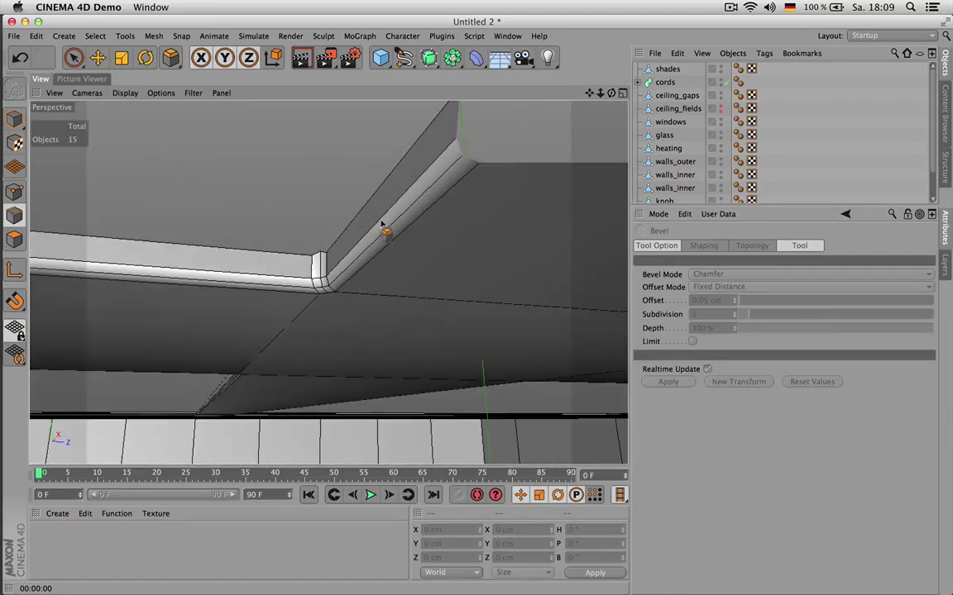
{"action": "scroll", "coordinate": [402, 233], "scroll_direction": "down", "scroll_amount": 2}
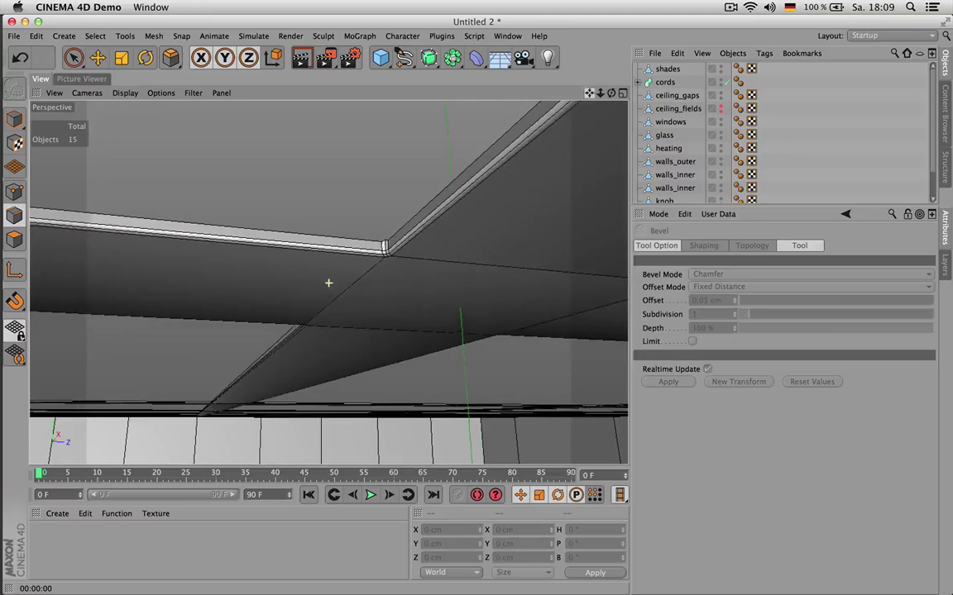
{"action": "left_click_drag", "start_coordinate": [589, 94], "coordinate": [452, 157]}
{"action": "left_click_drag", "start_coordinate": [328, 284], "coordinate": [451, 265], "text": "alt"}
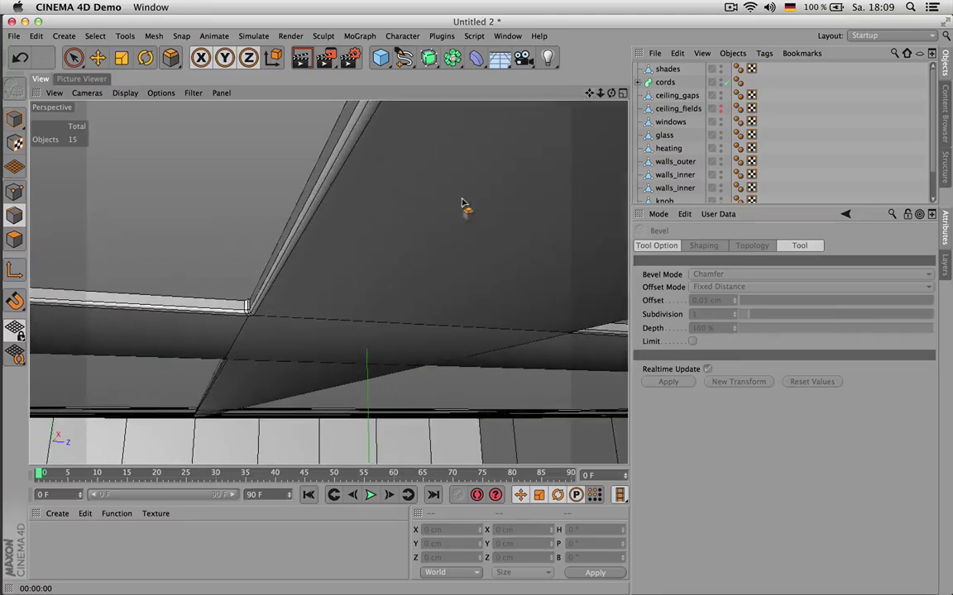
{"action": "left_click", "coordinate": [677, 96]}
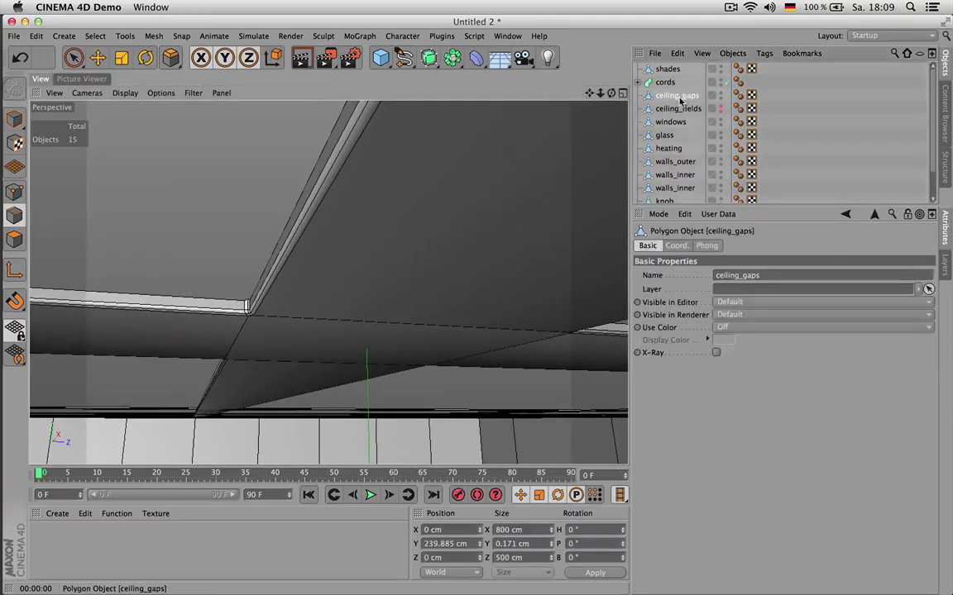
{"action": "left_click", "coordinate": [738, 95]}
{"action": "left_click", "coordinate": [728, 287]}
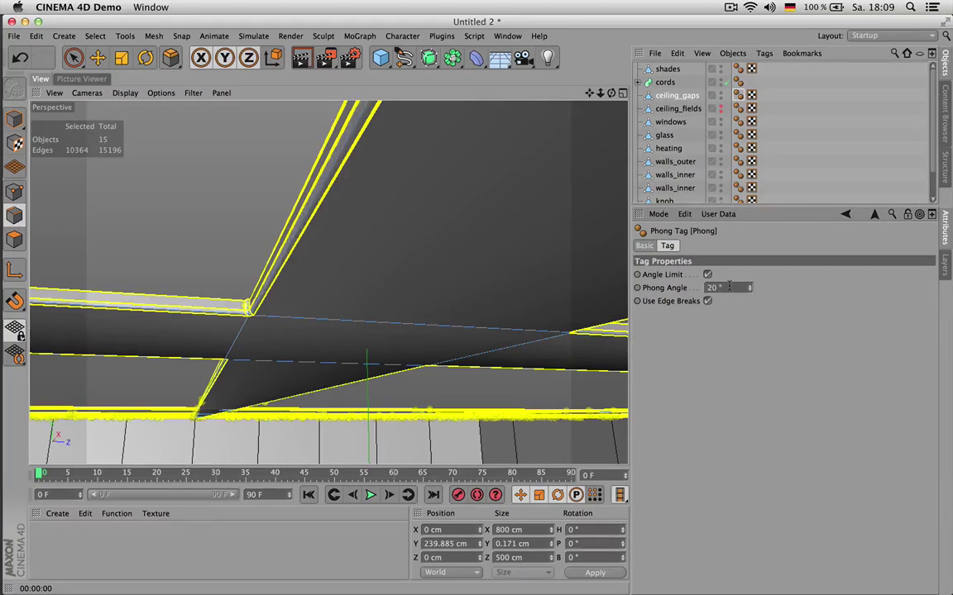
{"action": "left_click", "coordinate": [791, 160]}
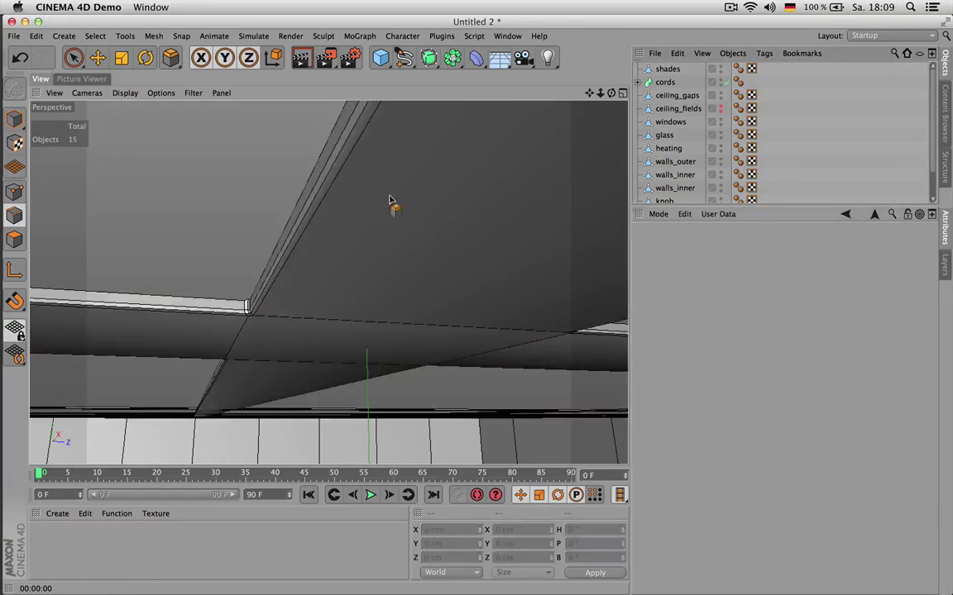
- Set the ceiling_gaps Phong Angle to 10° and test-render the strip crossing from far and near
{"action": "left_click_drag", "start_coordinate": [601, 93], "coordinate": [561, 95]}
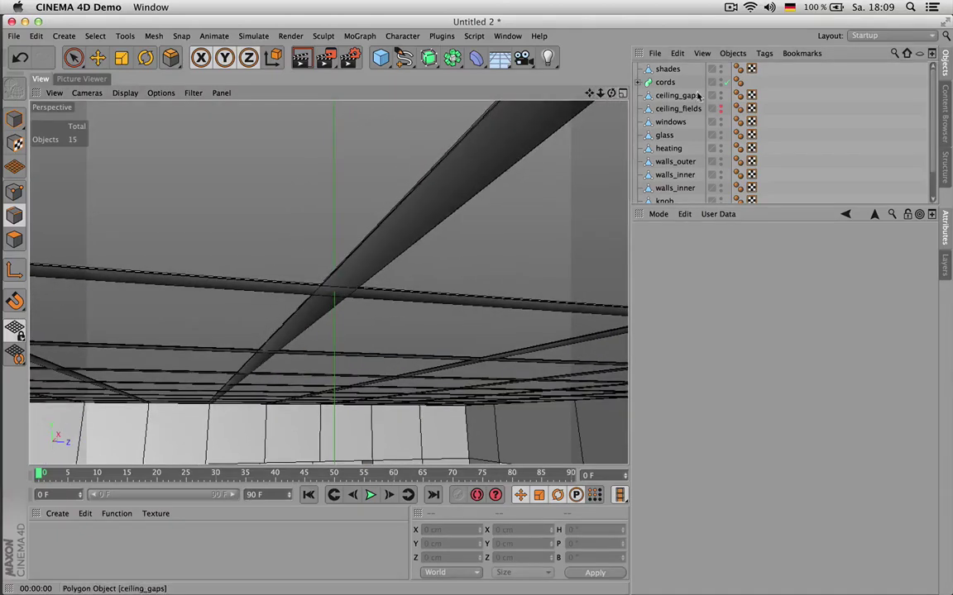
{"action": "left_click", "coordinate": [736, 80]}
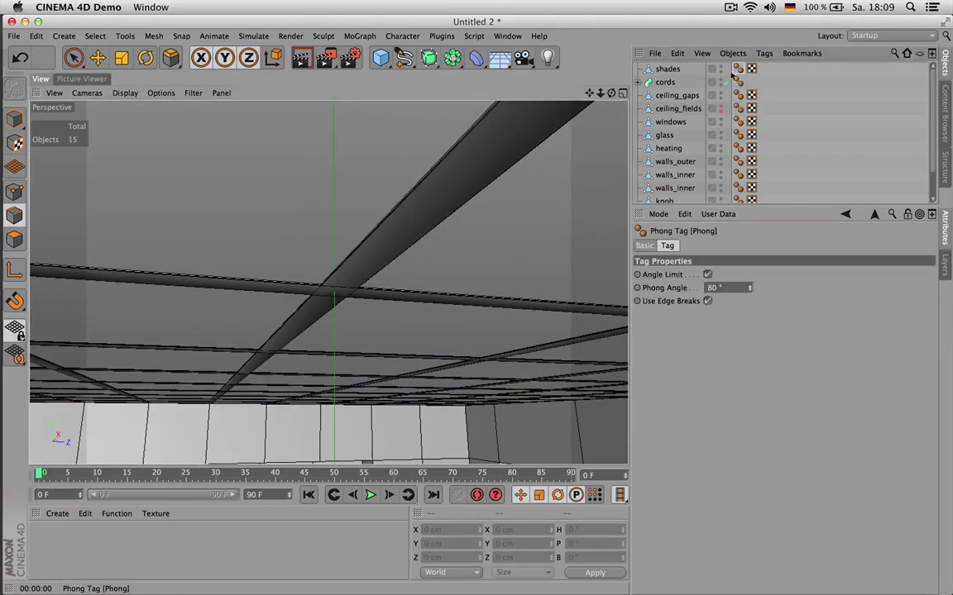
{"action": "left_click_drag", "start_coordinate": [669, 137], "coordinate": [417, 227]}
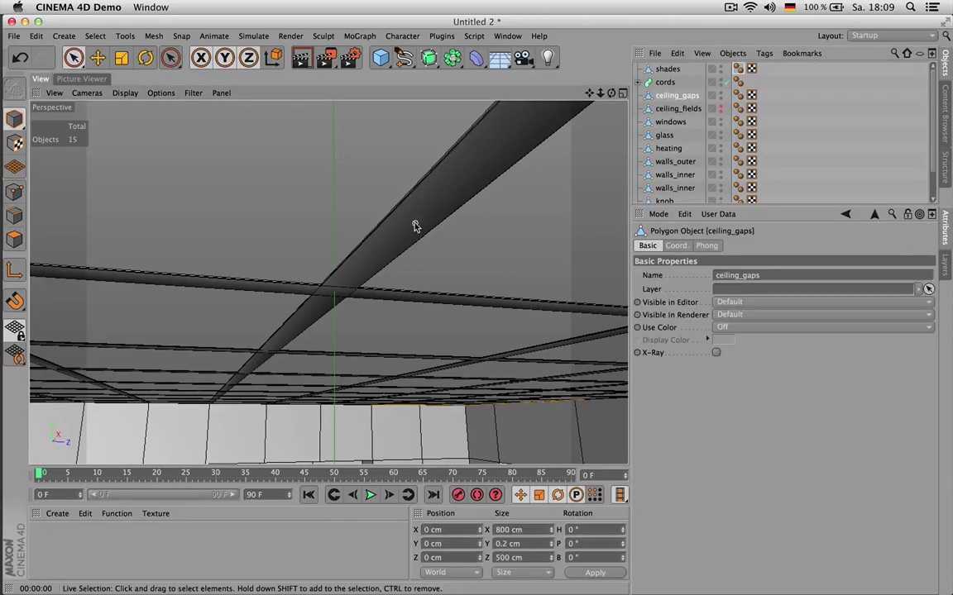
{"action": "left_click", "coordinate": [737, 95]}
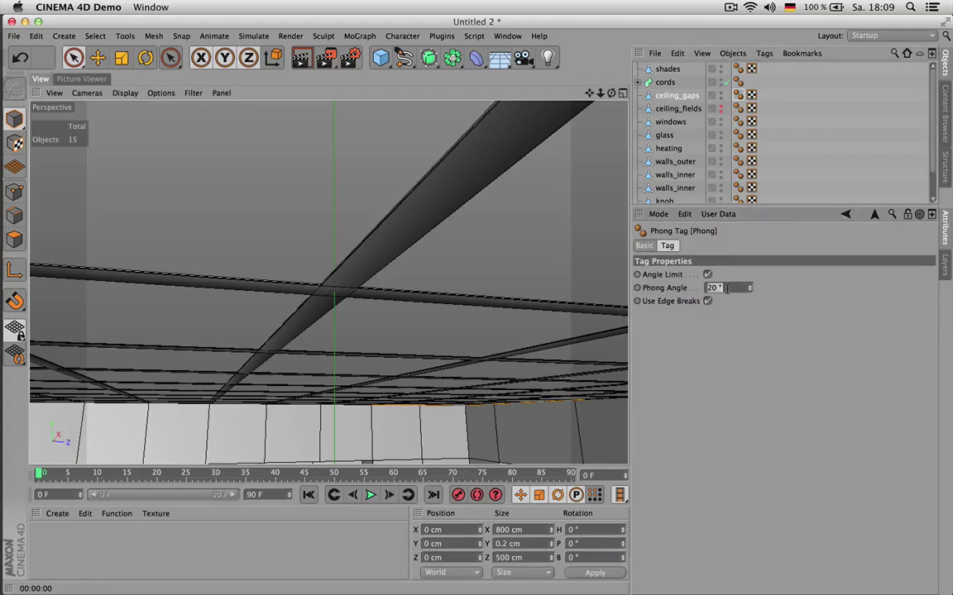
{"action": "key", "text": "Return"}
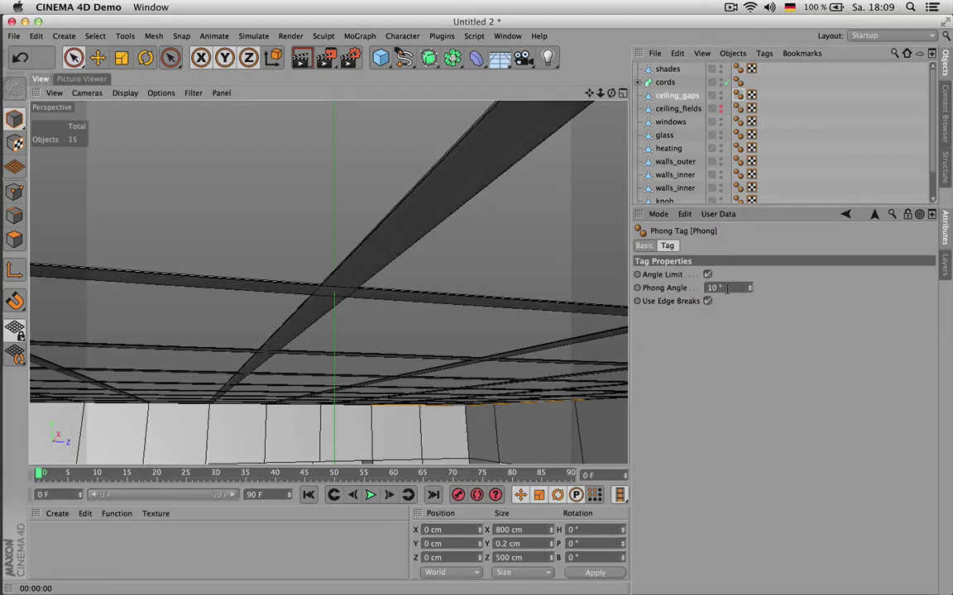
{"action": "key", "text": "ctrl+r"}
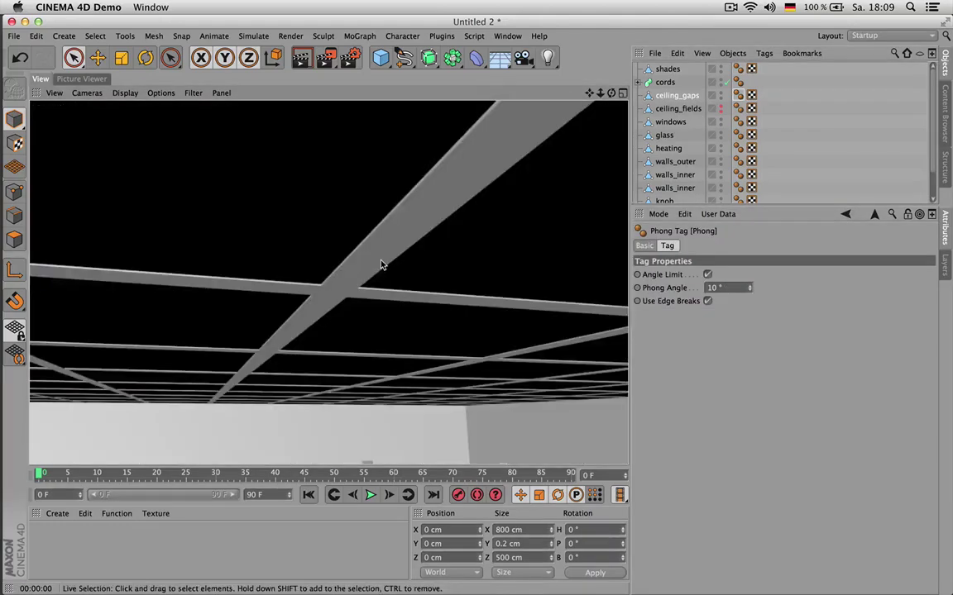
{"action": "scroll", "coordinate": [323, 288], "scroll_direction": "up", "scroll_amount": 5}
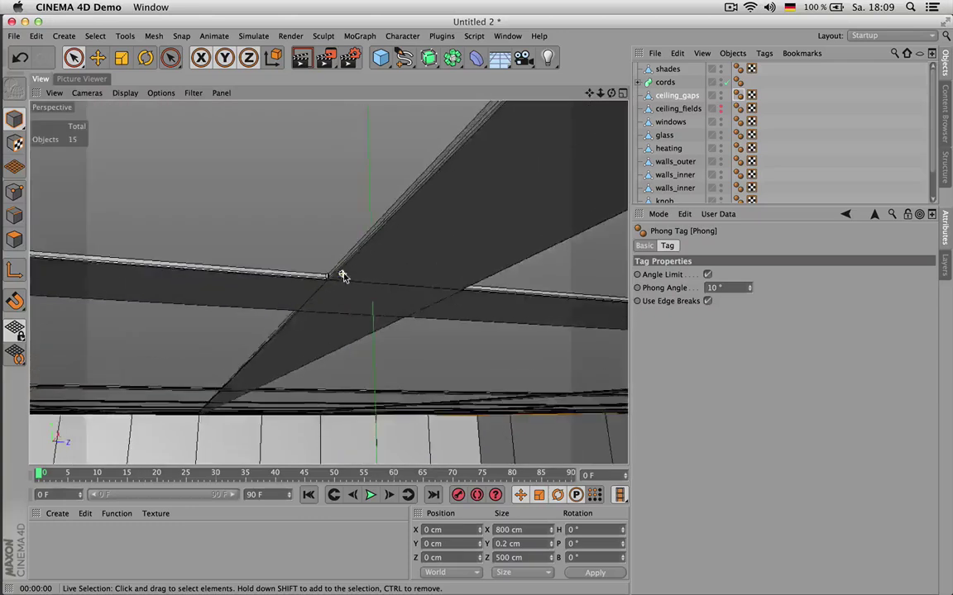
{"action": "key", "text": "ctrl+r"}
- Try Phong Angles from 15° to 18° on ceiling_gaps, settle on 17° and test-render the crossing
{"action": "double_click", "coordinate": [726, 288]}
{"action": "type", "text": "15"}
{"action": "key", "text": "Return"}
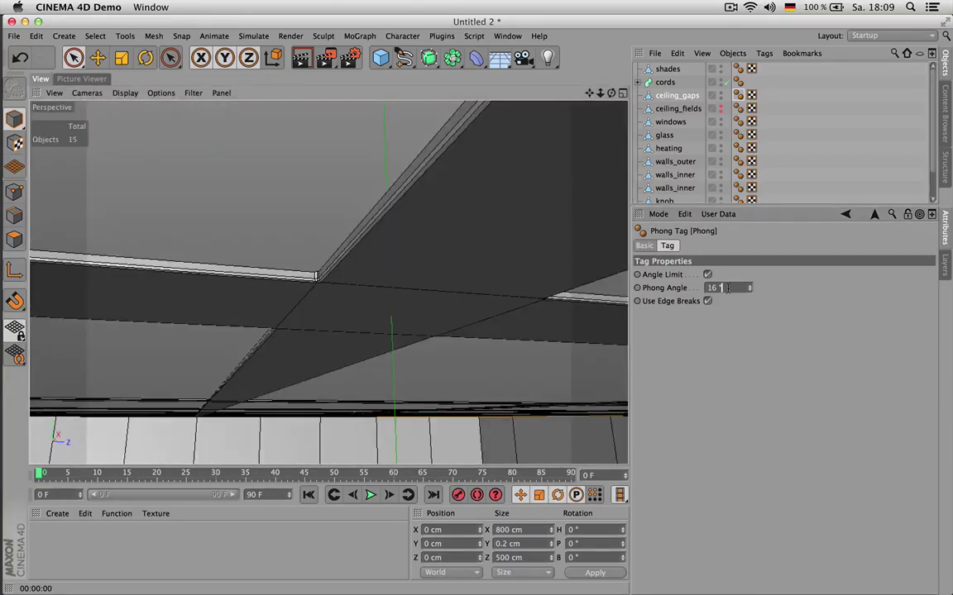
{"action": "key", "text": "Up"}
{"action": "key", "text": "Up"}
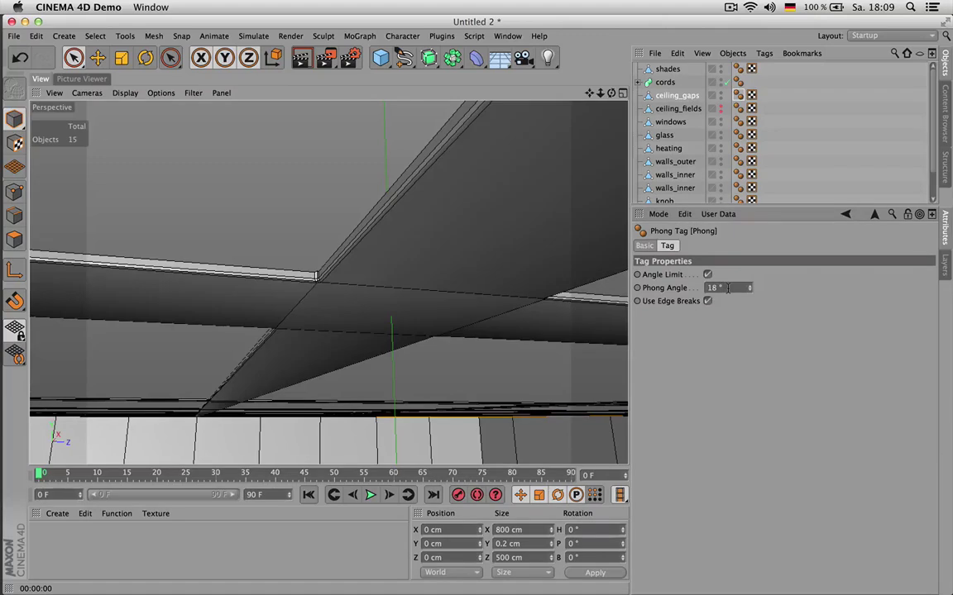
{"action": "scroll", "coordinate": [728, 287], "scroll_direction": "down", "scroll_amount": 1}
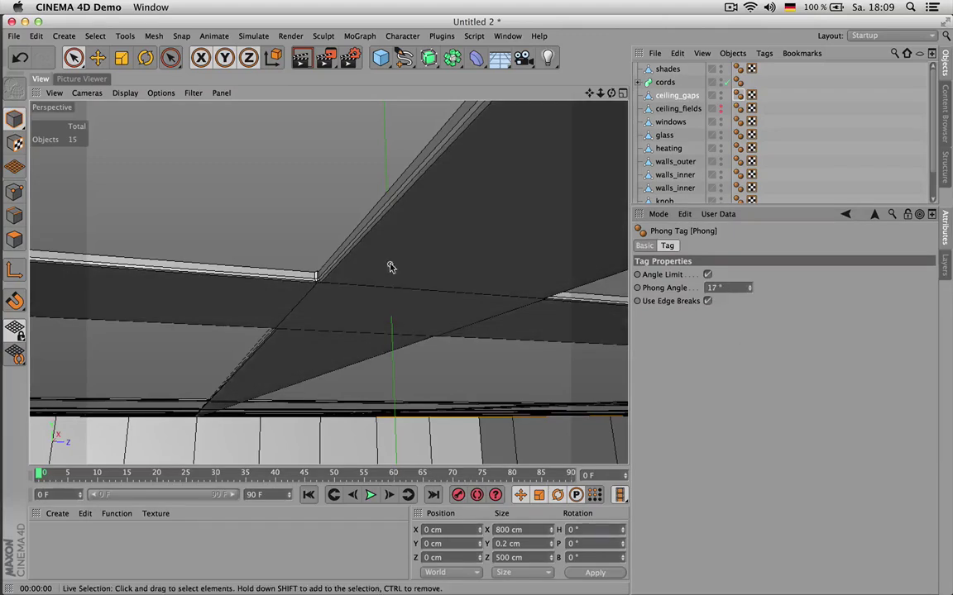
{"action": "key", "text": "super+r"}
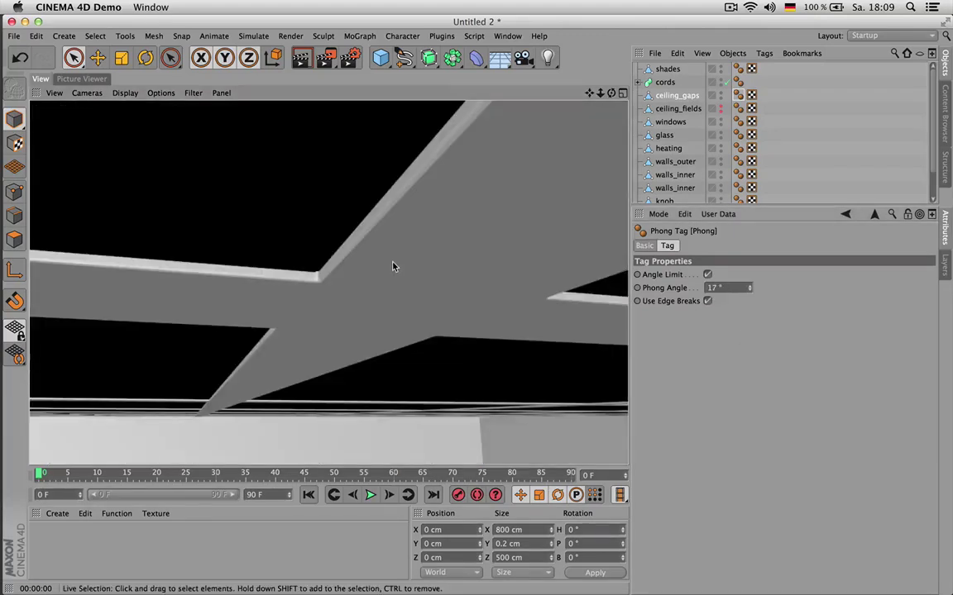
- Undo the Phong Angle changes and the bevel on ceiling_gaps, back to its unbevelled edges
{"action": "key", "text": "super+z"}
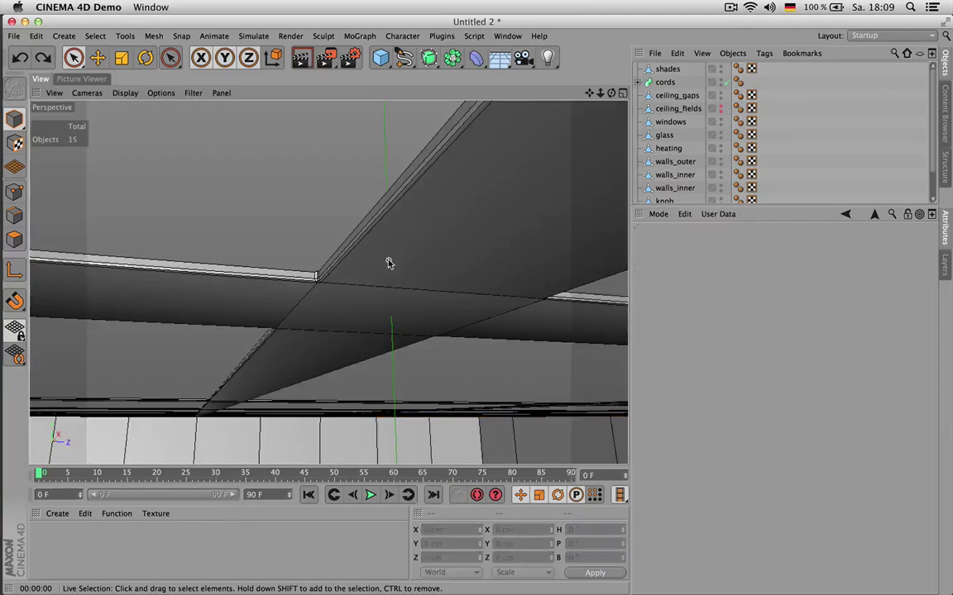
{"action": "key", "text": "super+z"}
{"action": "left_click", "coordinate": [390, 263]}
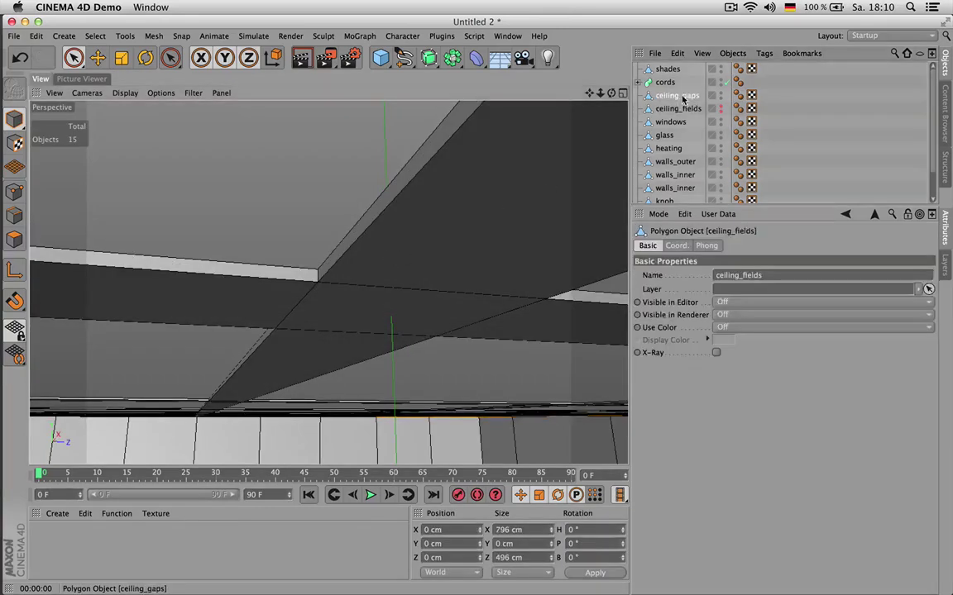
- Bevel the selected ceiling_gaps edges in Chamfer mode with a 0.05 cm offset and 0 subdivisions, and deselect the object
{"action": "key", "text": "Return"}
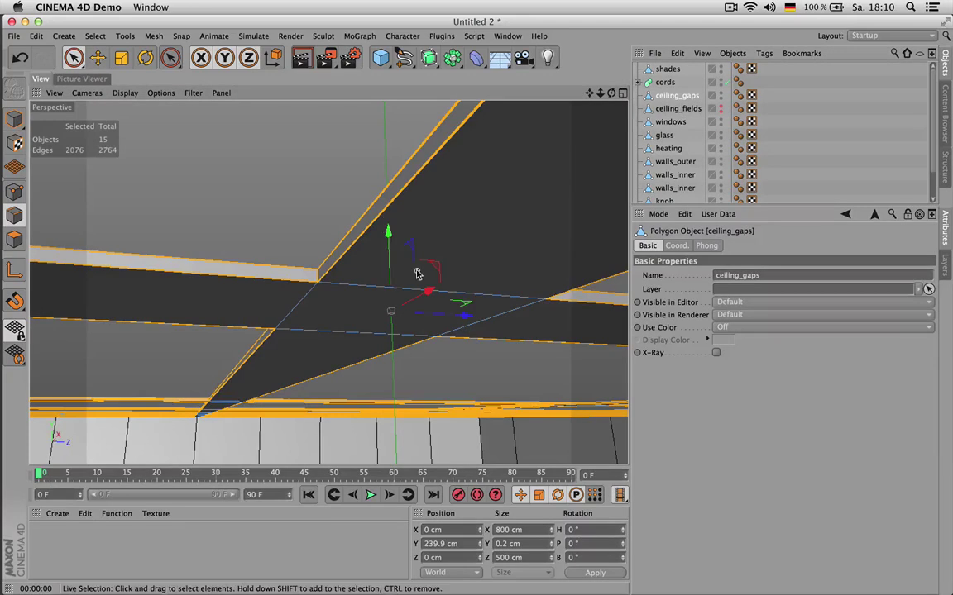
{"action": "key", "text": "m"}
{"action": "key", "text": "s"}
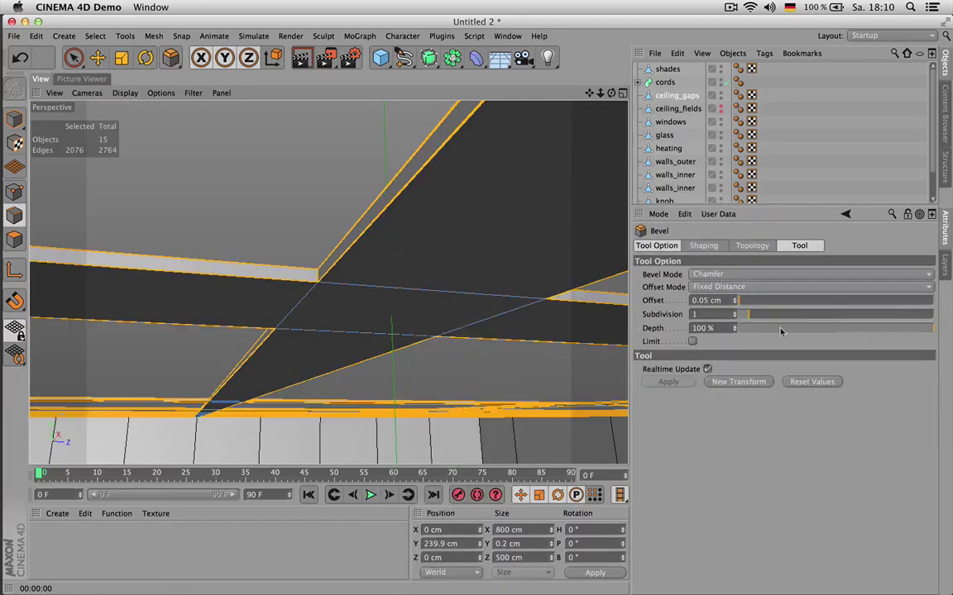
{"action": "left_click", "coordinate": [740, 315]}
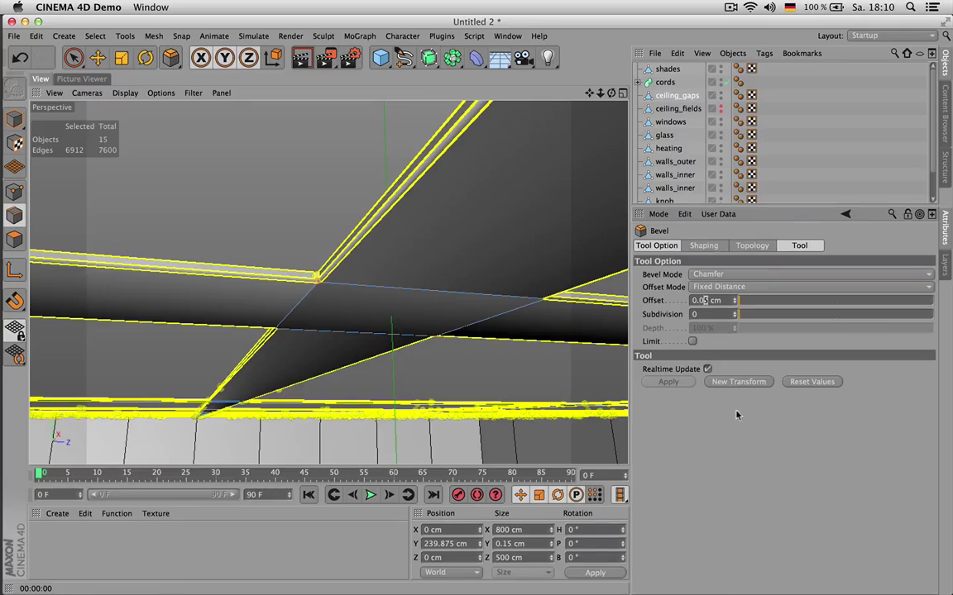
{"action": "left_click", "coordinate": [782, 120]}
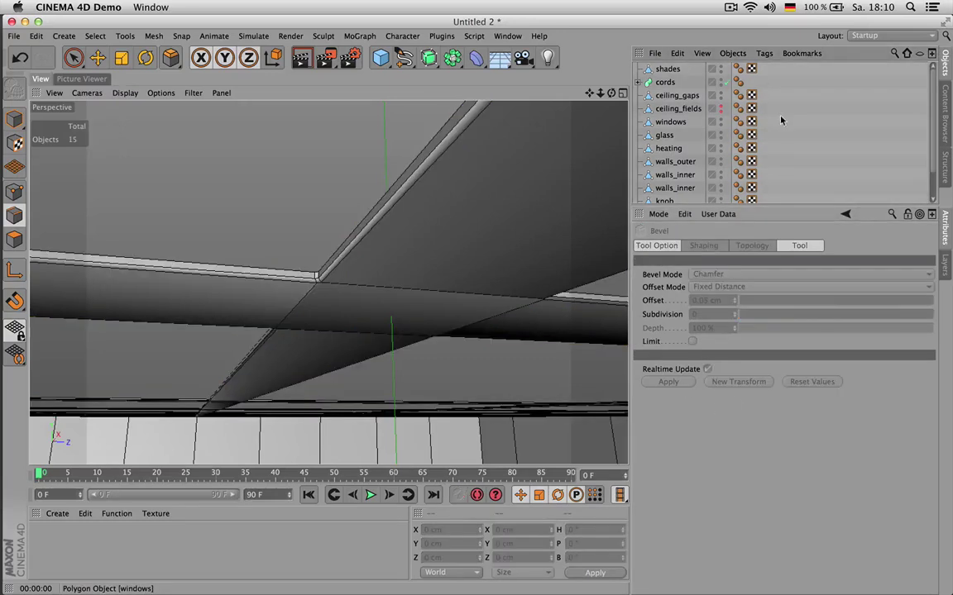
- Set the Phong Angle of ceiling_gaps to 17° and test-render the whole ceiling grid to check its shading
{"action": "left_click", "coordinate": [739, 98]}
{"action": "left_click", "coordinate": [724, 288]}
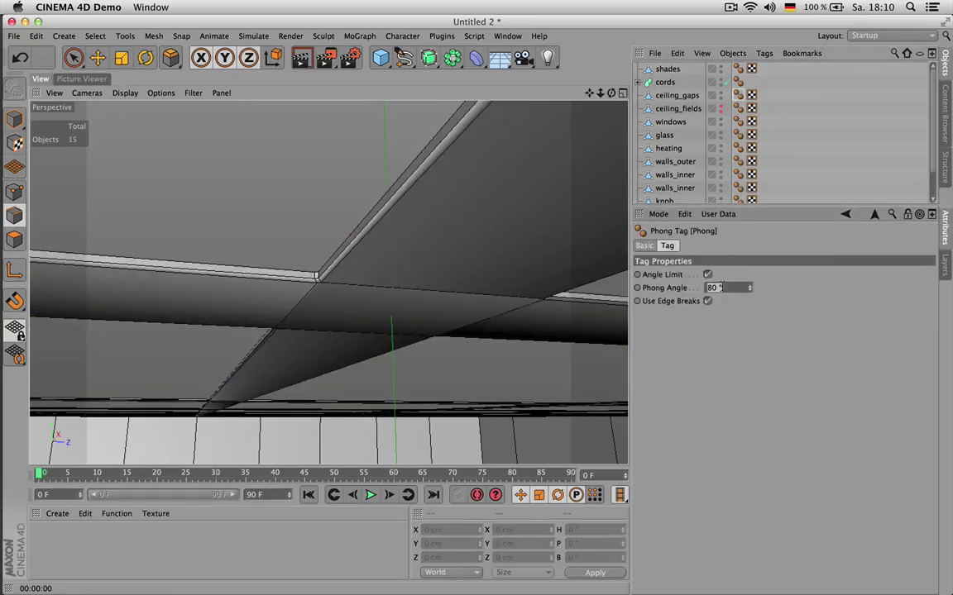
{"action": "key", "text": "Return"}
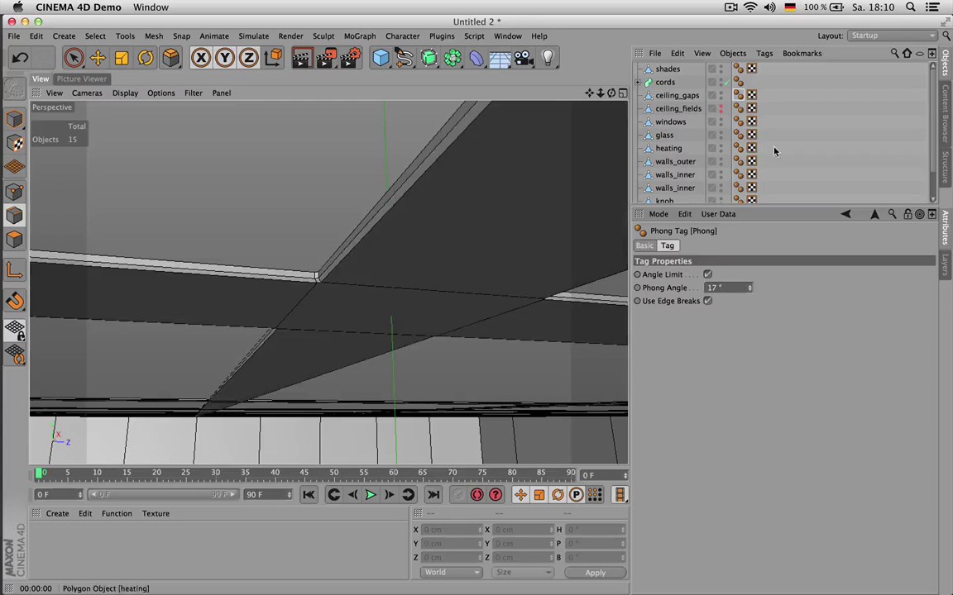
{"action": "left_click", "coordinate": [771, 153]}
{"action": "scroll", "coordinate": [330, 280], "scroll_direction": "down", "scroll_amount": 8}
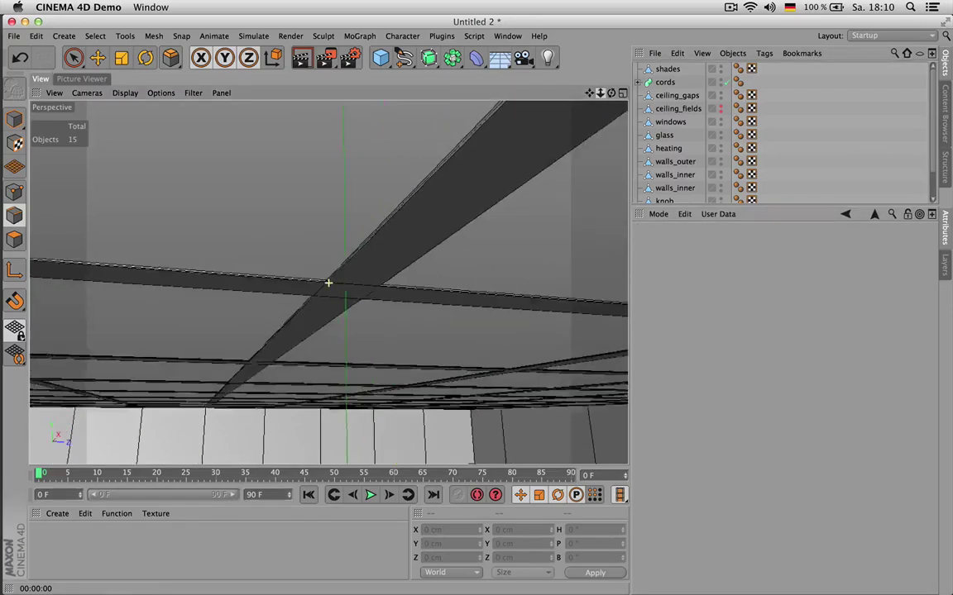
{"action": "scroll", "coordinate": [328, 283], "scroll_direction": "down", "scroll_amount": 8}
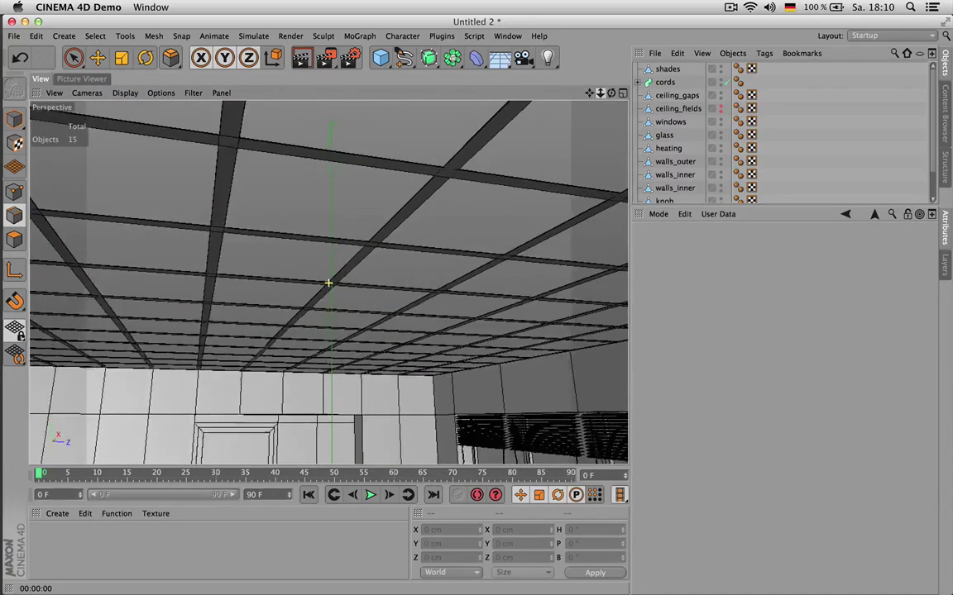
{"action": "left_click_drag", "start_coordinate": [611, 92], "coordinate": [324, 281]}
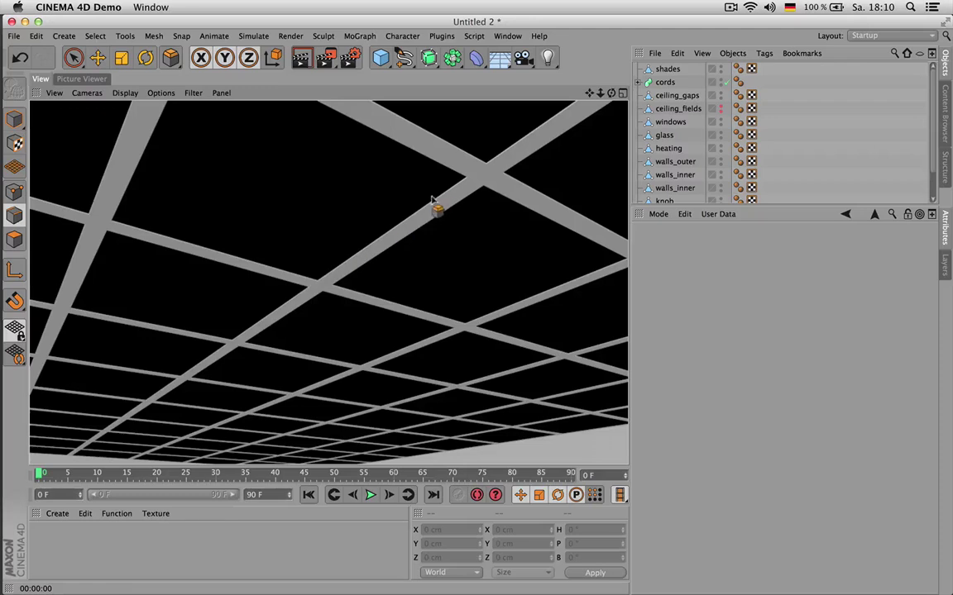
{"action": "scroll", "coordinate": [349, 271], "scroll_direction": "down", "scroll_amount": 5}
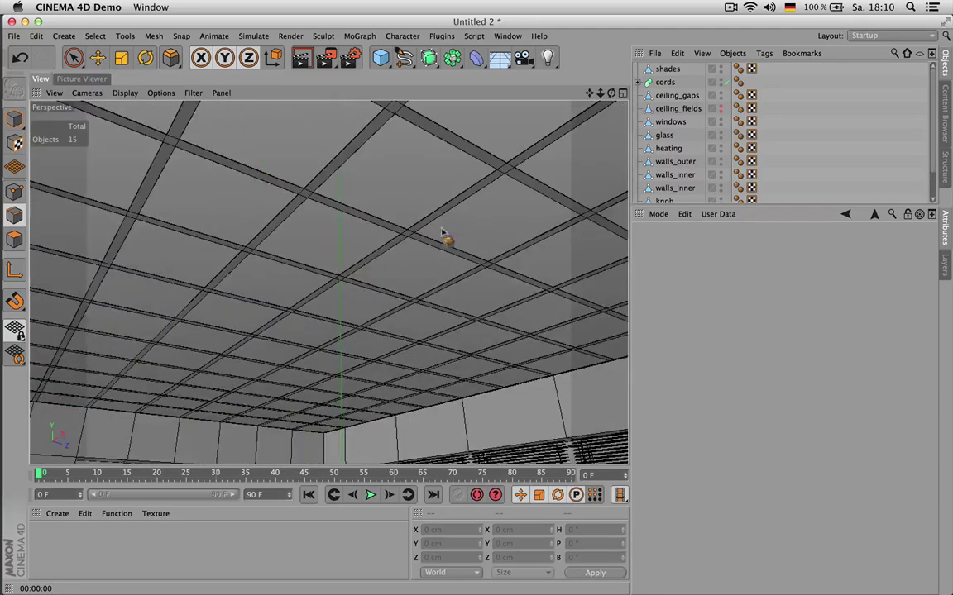
- Make ceiling_fields visible again in the editor and renderer, select it and test-render the complete ceiling
{"action": "left_click", "coordinate": [721, 113]}
{"action": "left_click", "coordinate": [686, 112]}
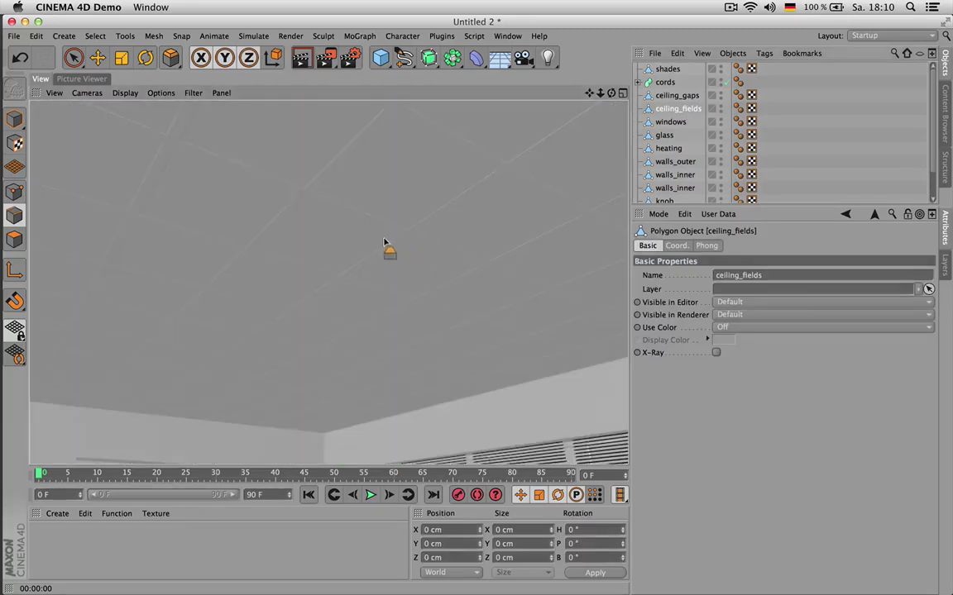
{"action": "scroll", "coordinate": [385, 243], "scroll_direction": "up", "scroll_amount": 6}
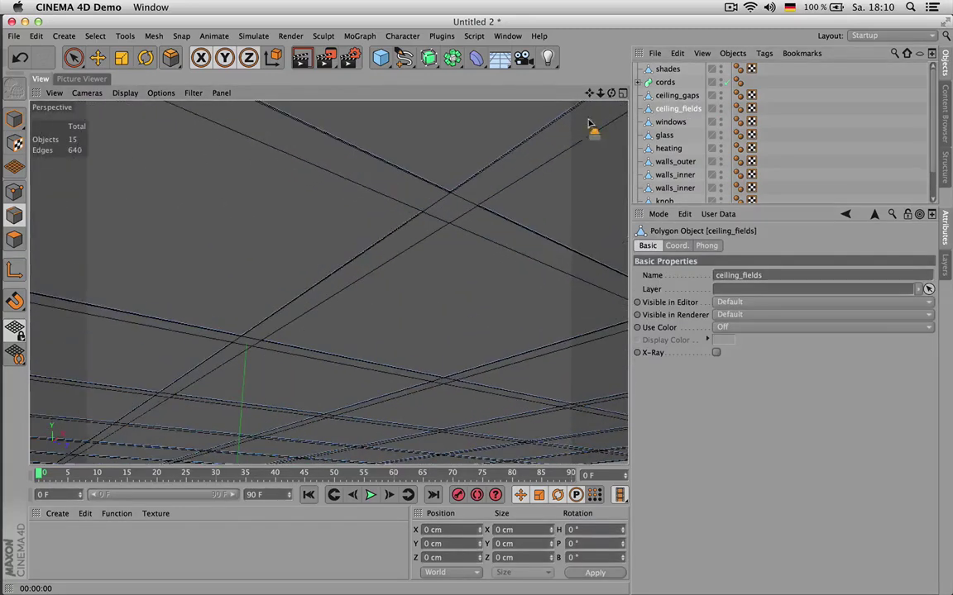
- Examine from several close angles how the ceiling panels meet the bevelled gap strips
{"action": "left_click_drag", "start_coordinate": [551, 97], "coordinate": [402, 249], "text": "alt"}
{"action": "left_click_drag", "start_coordinate": [459, 230], "coordinate": [400, 250], "text": "alt"}
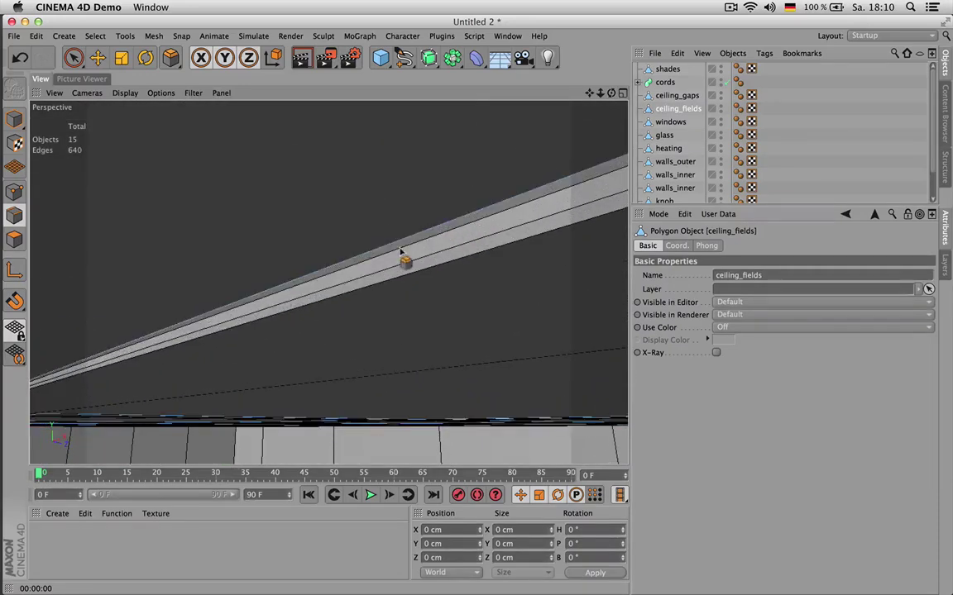
{"action": "left_click_drag", "start_coordinate": [611, 92], "coordinate": [501, 128]}
{"action": "left_click_drag", "start_coordinate": [327, 282], "coordinate": [329, 283], "text": "alt"}
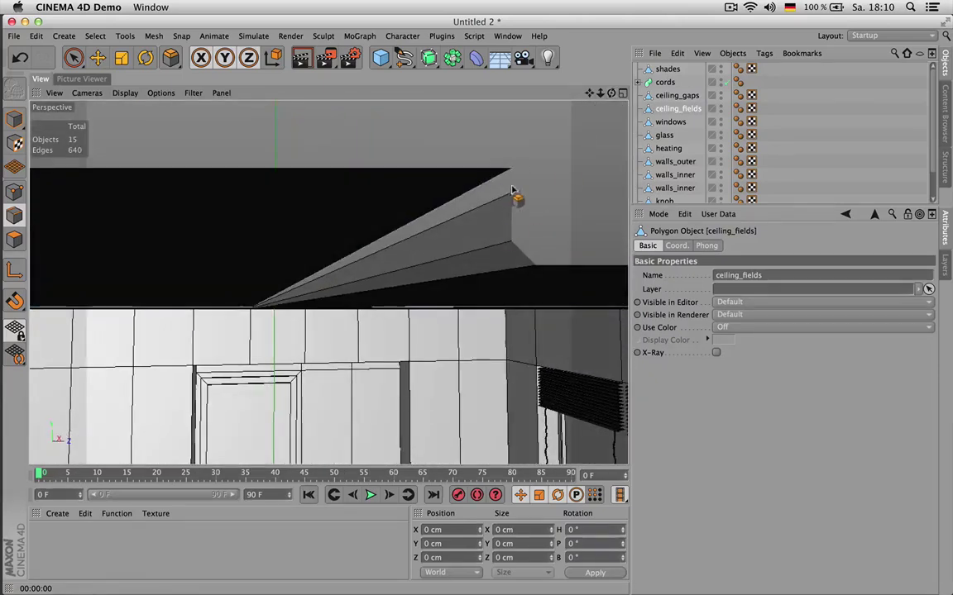
{"action": "left_click_drag", "start_coordinate": [676, 110], "coordinate": [529, 188]}
{"action": "left_click_drag", "start_coordinate": [612, 93], "coordinate": [554, 119]}
{"action": "left_click", "coordinate": [508, 167]}
{"action": "left_click_drag", "start_coordinate": [327, 282], "coordinate": [361, 244], "text": "alt"}
- Compare the edges of ceiling_gaps and ceiling_fields by selecting them alternately, ending with ceiling_fields selected
{"action": "left_click", "coordinate": [674, 96]}
{"action": "left_click", "coordinate": [689, 109]}
{"action": "left_click", "coordinate": [690, 98]}
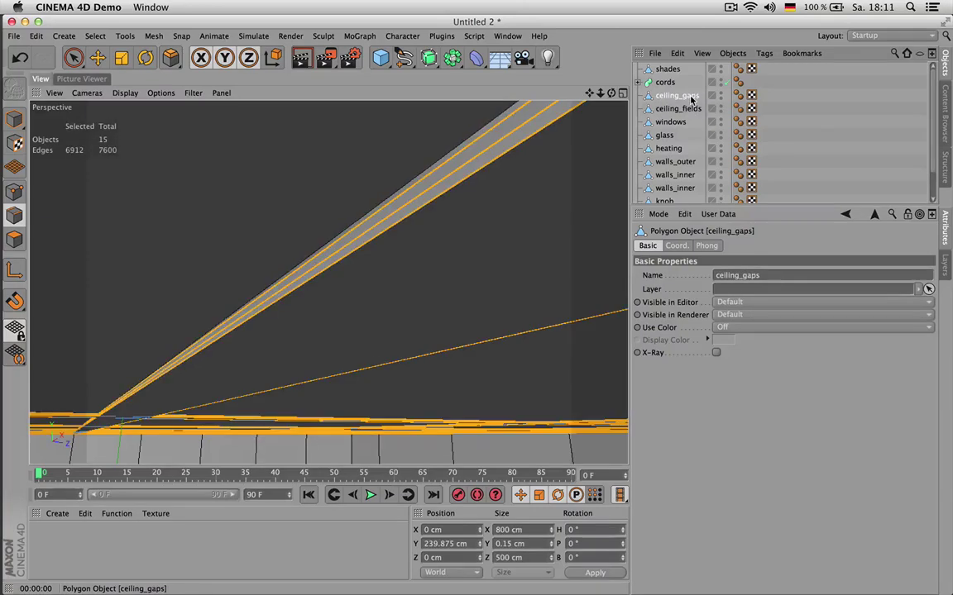
{"action": "left_click", "coordinate": [691, 108]}
{"action": "left_click", "coordinate": [690, 96]}
{"action": "left_click", "coordinate": [691, 109]}
{"action": "left_click_drag", "start_coordinate": [691, 110], "coordinate": [495, 172]}
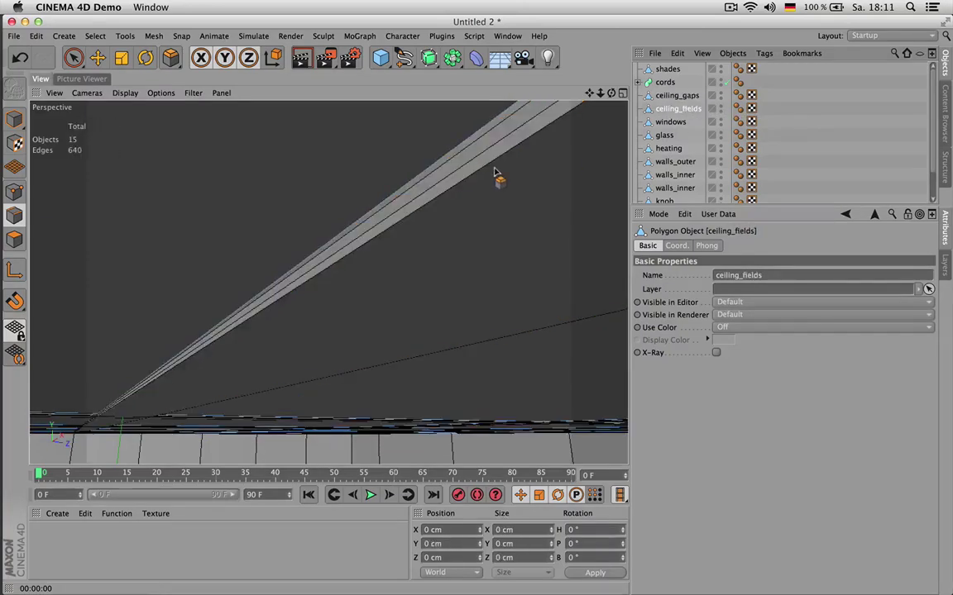
- Select ceiling_gaps in model mode and fine-tune its height against the panels, settling on a Y position of 0.05 cm
{"action": "left_click", "coordinate": [674, 97]}
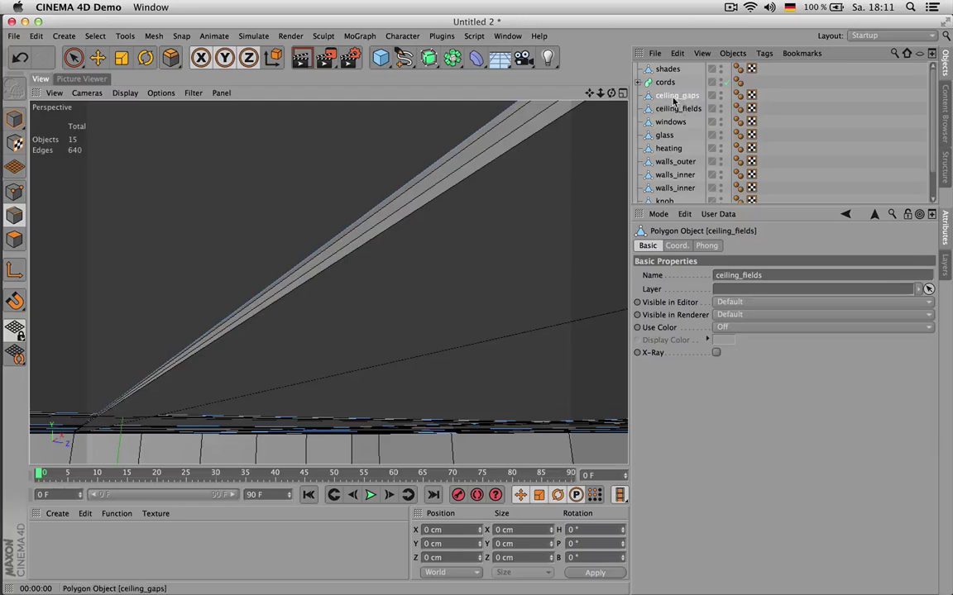
{"action": "key", "text": "Return"}
{"action": "key", "text": "e"}
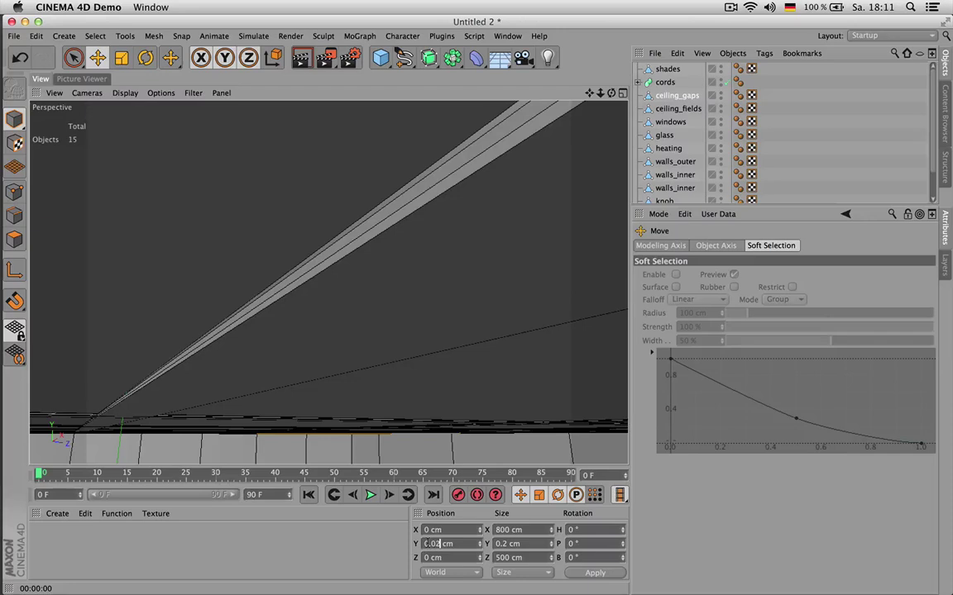
{"action": "key", "text": "Return"}
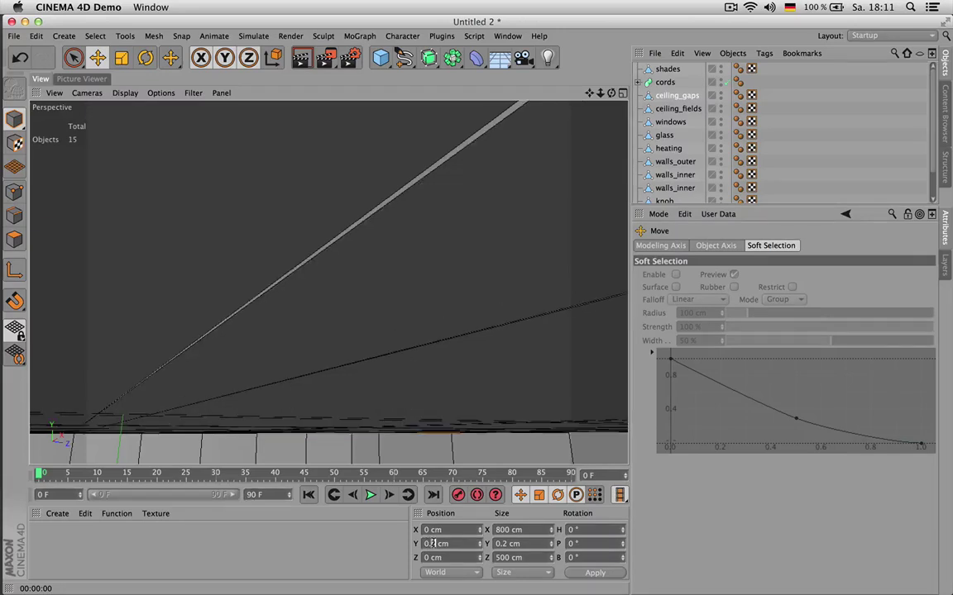
{"action": "key", "text": "Return"}
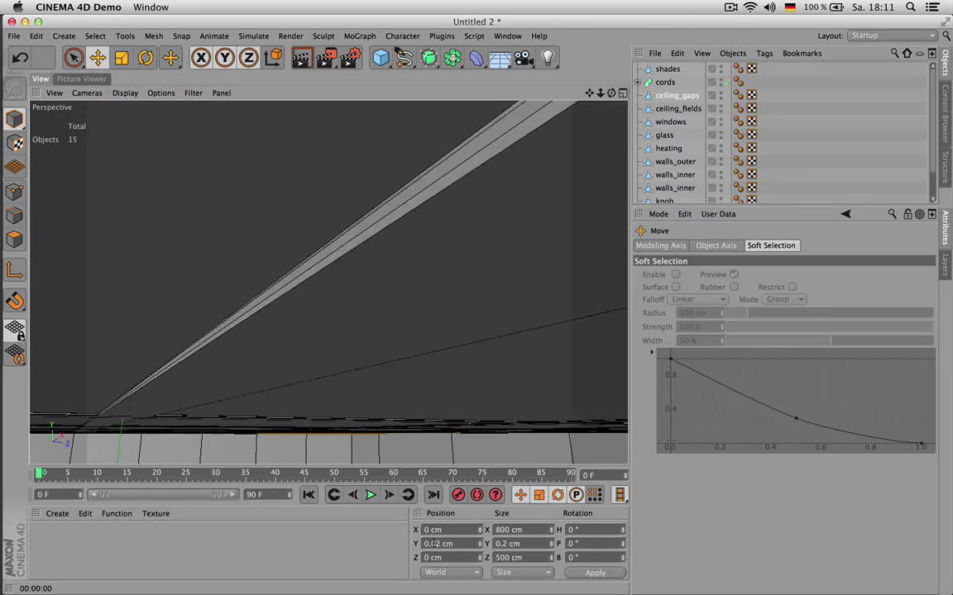
{"action": "type", "text": "5"}
{"action": "key", "text": "Return"}
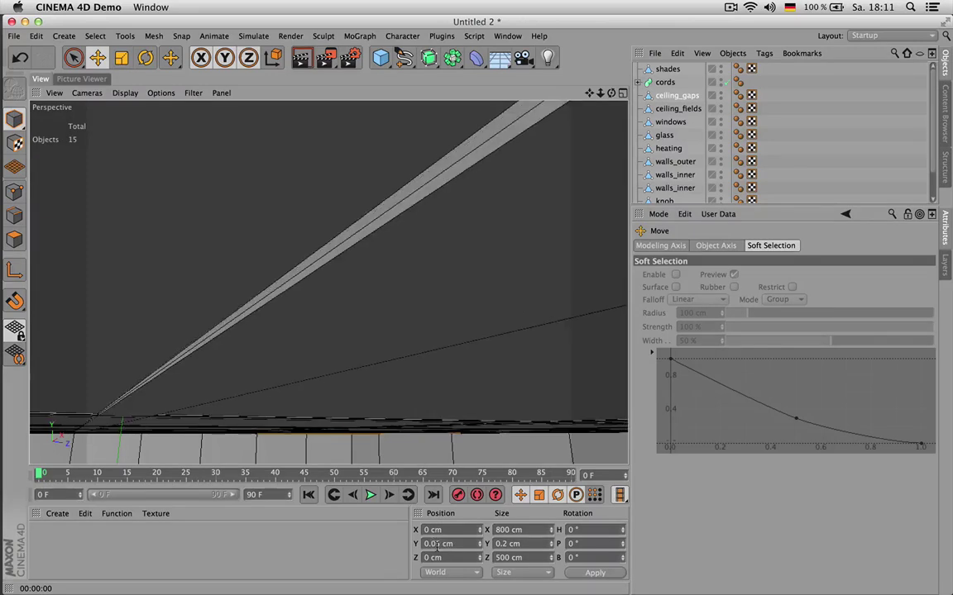
{"action": "scroll", "coordinate": [408, 314], "scroll_direction": "down", "scroll_amount": 4}
{"action": "scroll", "coordinate": [449, 310], "scroll_direction": "up", "scroll_amount": 1}
{"action": "scroll", "coordinate": [449, 309], "scroll_direction": "up", "scroll_amount": 1}
{"action": "mouse_move", "coordinate": [611, 93]}
{"action": "left_mouse_down"}
{"action": "mouse_move", "coordinate": [607, 111]}
{"action": "mouse_move", "coordinate": [600, 105]}
{"action": "left_mouse_up"}
{"action": "scroll", "coordinate": [535, 193], "scroll_direction": "down", "scroll_amount": 3}
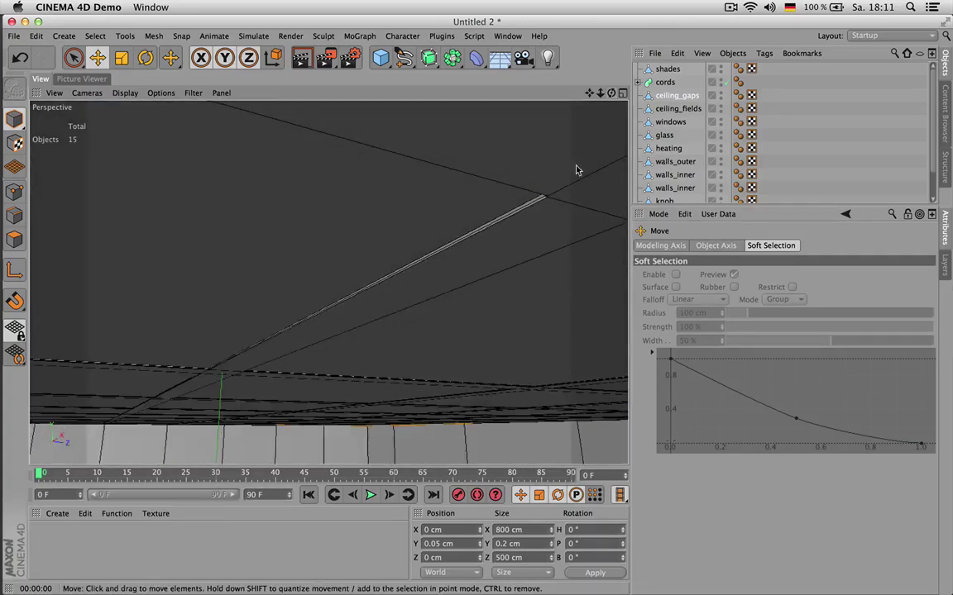
- In the Top view, select four spaced-out panels of ceiling_fields in two staggered rows, two panels per row
{"action": "left_click", "coordinate": [683, 108]}
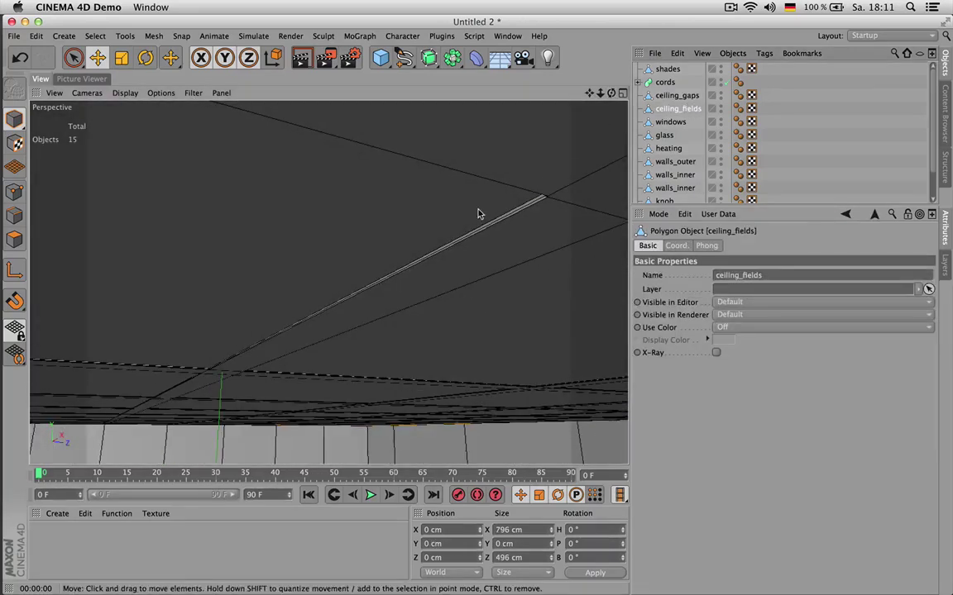
{"action": "scroll", "coordinate": [478, 213], "scroll_direction": "down", "scroll_amount": 10}
{"action": "scroll", "coordinate": [483, 212], "scroll_direction": "down", "scroll_amount": 4}
{"action": "left_click_drag", "start_coordinate": [590, 94], "coordinate": [495, 145]}
{"action": "key", "text": "Return"}
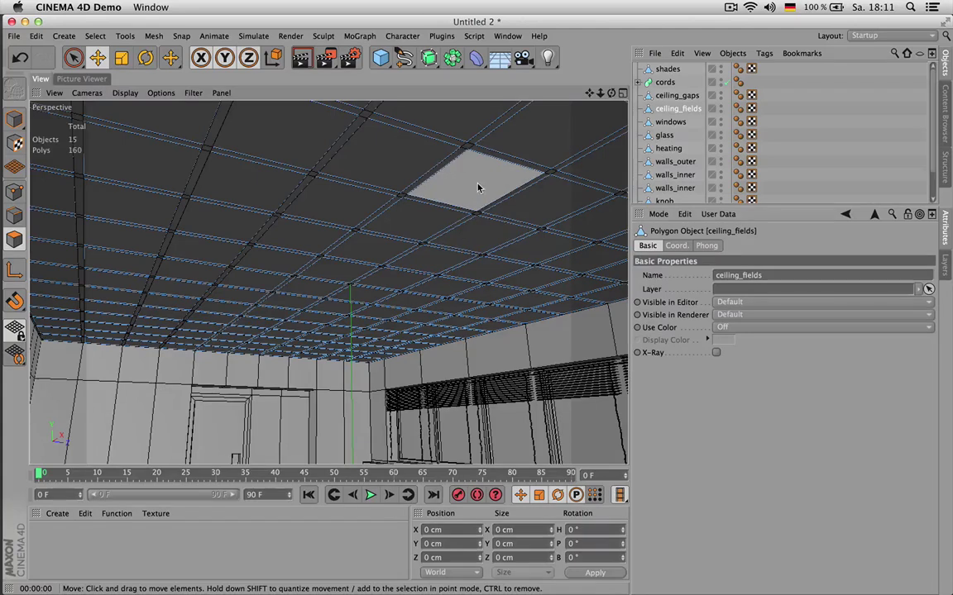
{"action": "key", "text": "F2"}
{"action": "scroll", "coordinate": [485, 197], "scroll_direction": "down", "scroll_amount": 6}
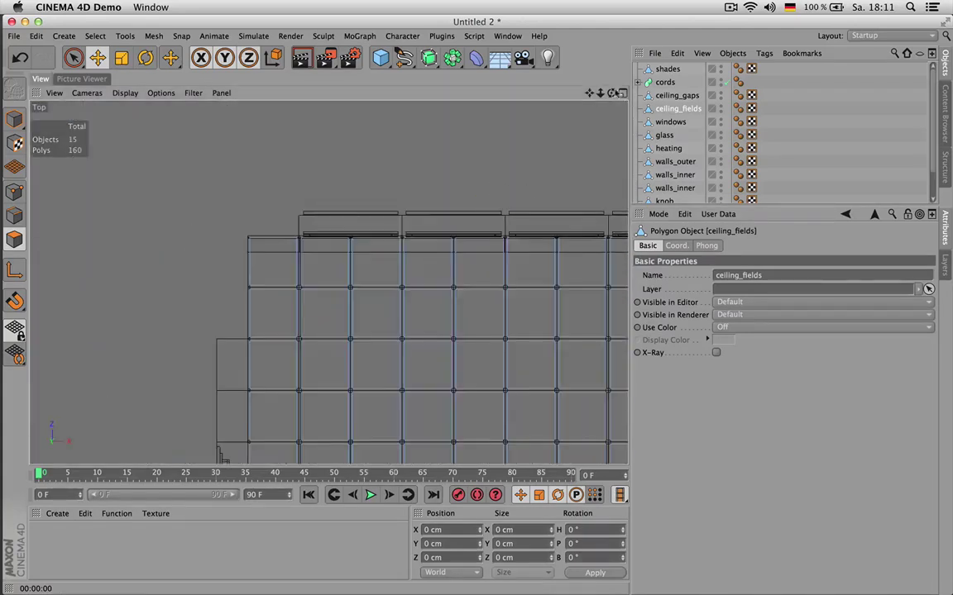
{"action": "left_click_drag", "start_coordinate": [589, 93], "coordinate": [466, 13]}
{"action": "scroll", "coordinate": [406, 202], "scroll_direction": "down", "scroll_amount": 3}
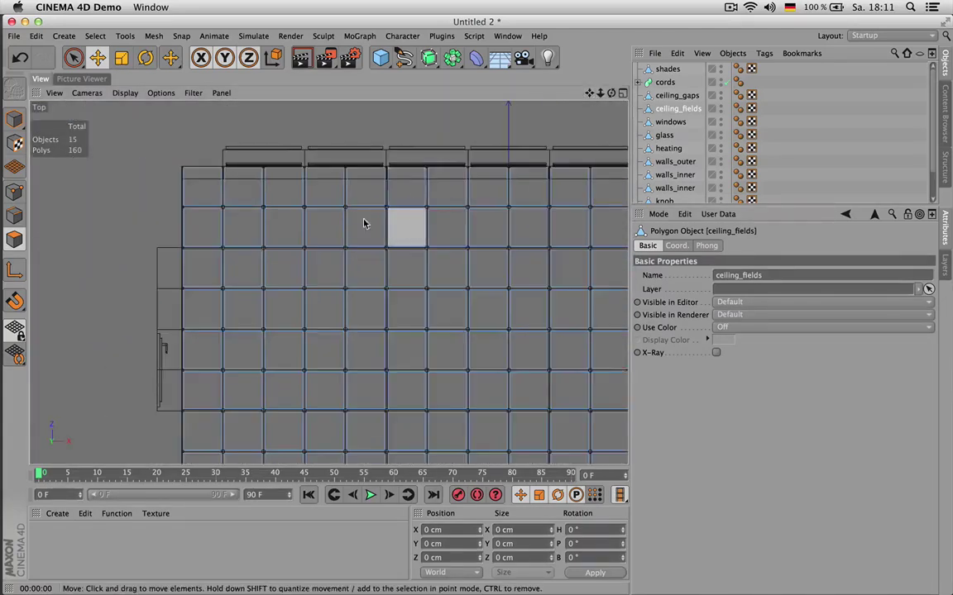
{"action": "left_click", "coordinate": [244, 227]}
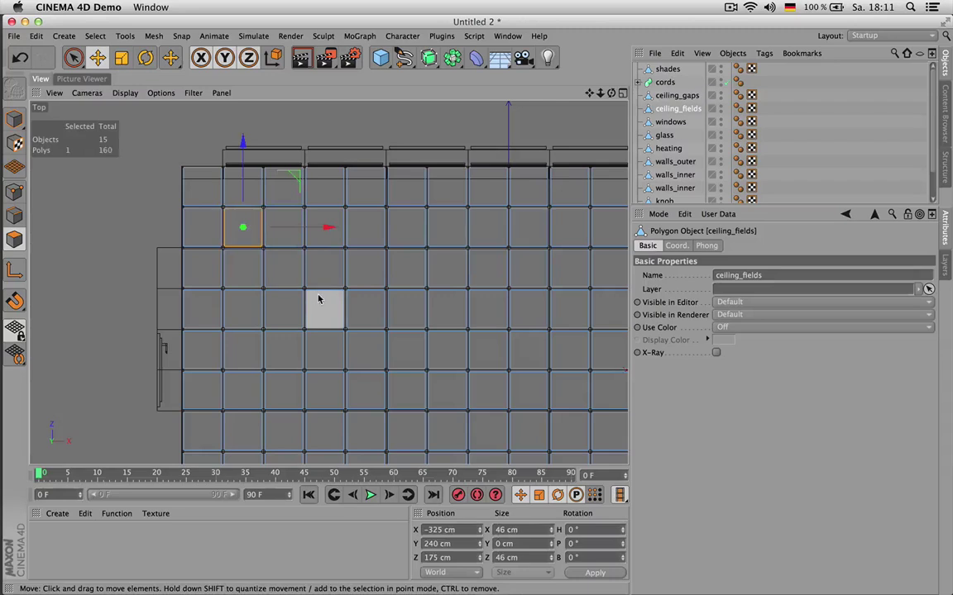
{"action": "left_click", "coordinate": [333, 353], "text": "shift"}
{"action": "left_click", "coordinate": [406, 230], "text": "shift"}
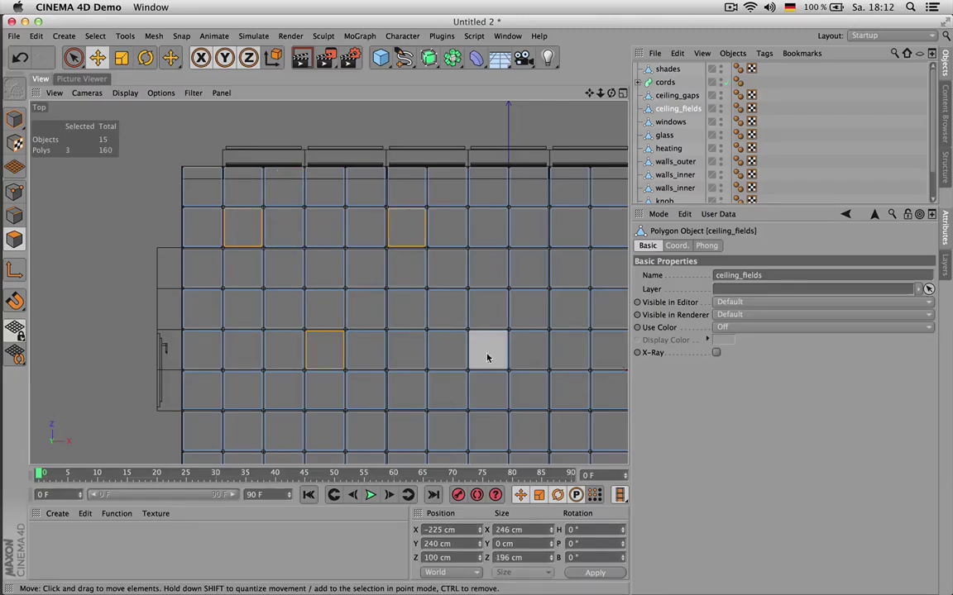
{"action": "left_click", "coordinate": [487, 357], "text": "shift"}
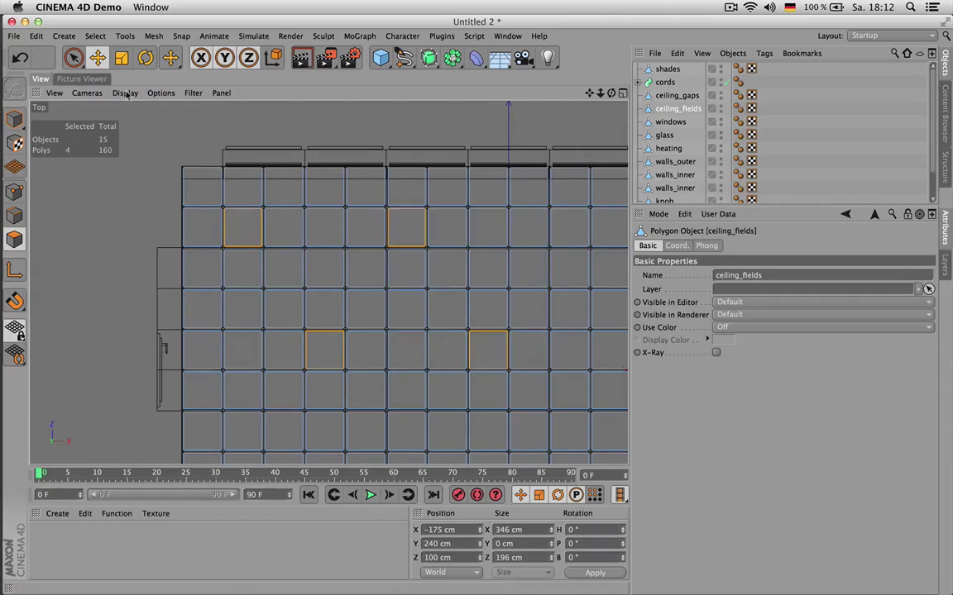
- Examine the ceiling lights and columns in the reference render, then return to the perspective view of the room
{"action": "left_click", "coordinate": [81, 79]}
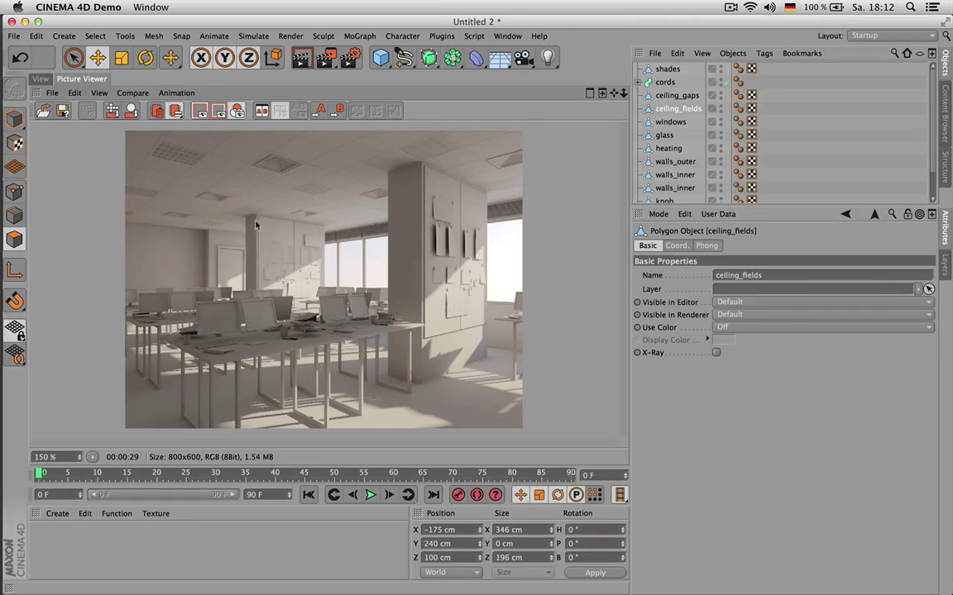
{"action": "left_click", "coordinate": [41, 80]}
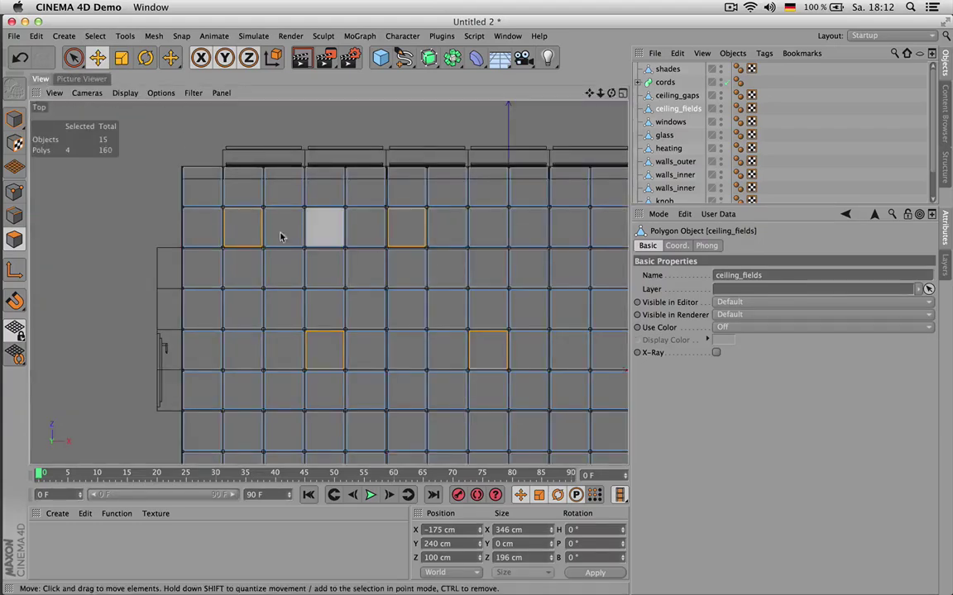
{"action": "key", "text": "F1"}
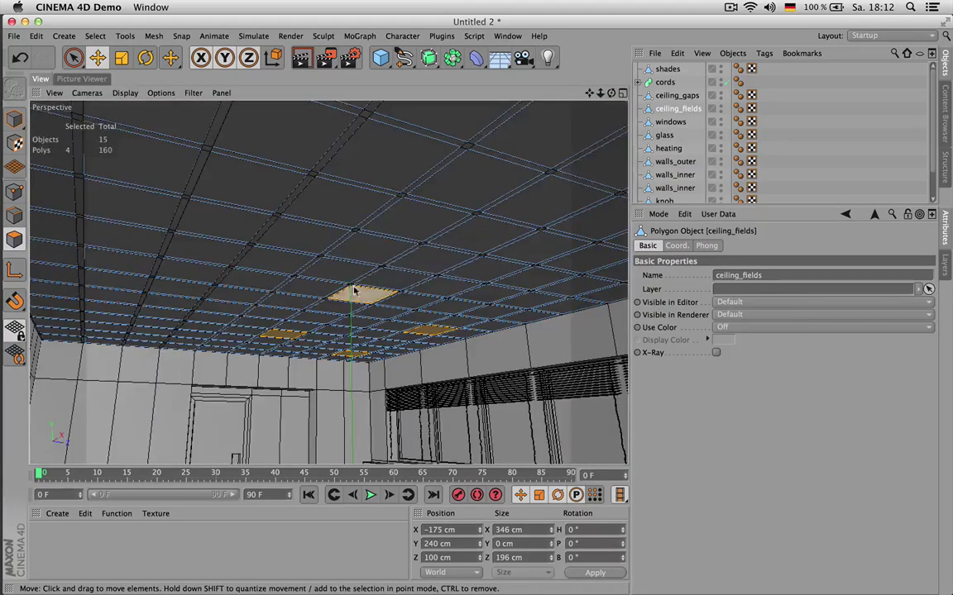
{"action": "left_click_drag", "start_coordinate": [611, 93], "coordinate": [588, 94]}
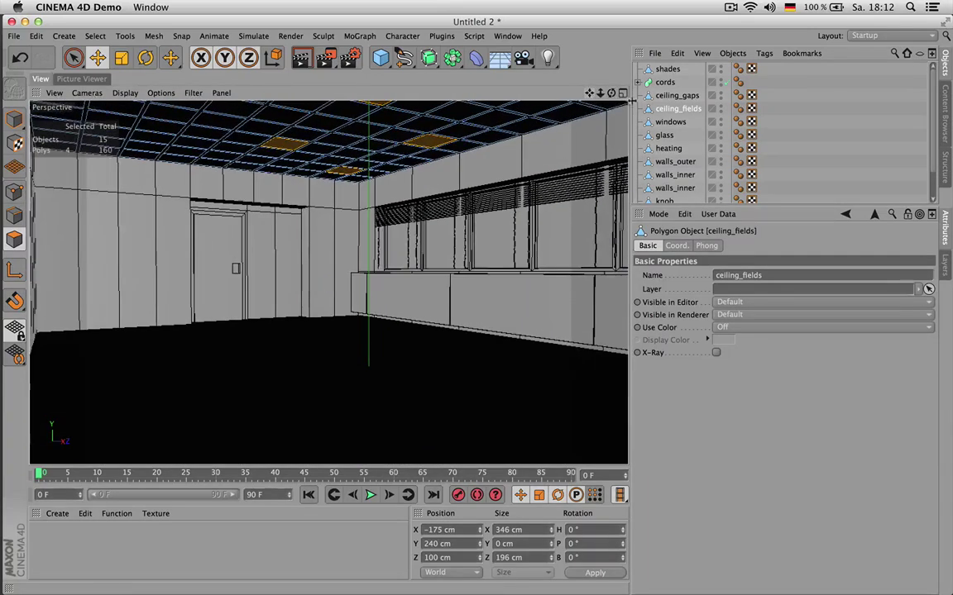
- Select floor.1 and hide ceiling_fields and ceiling_gaps in editor and renderer to expose the floor from above
{"action": "left_click", "coordinate": [668, 125]}
{"action": "scroll", "coordinate": [676, 146], "scroll_direction": "down", "scroll_amount": 2}
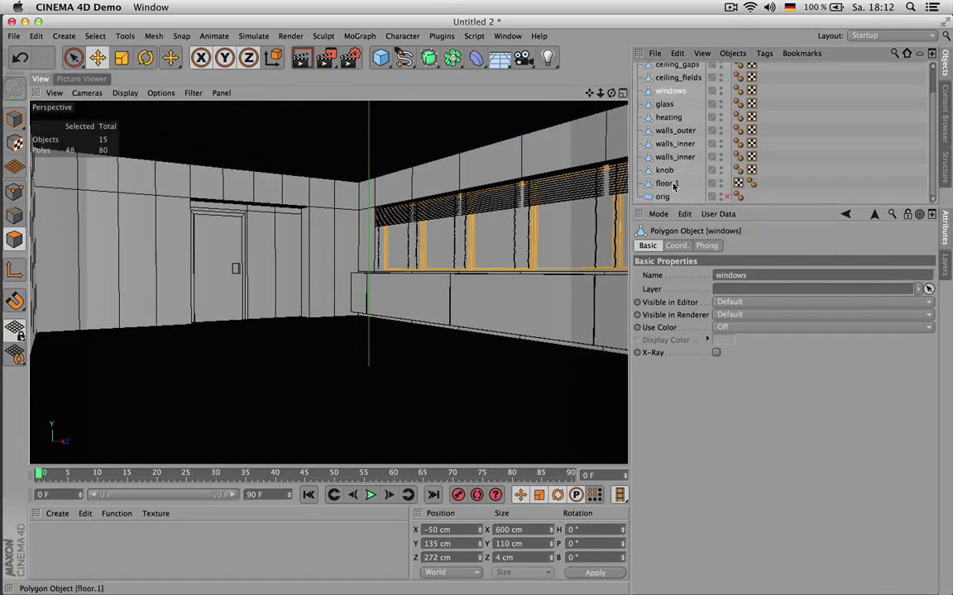
{"action": "left_click", "coordinate": [666, 183]}
{"action": "left_click_drag", "start_coordinate": [611, 93], "coordinate": [611, 93]}
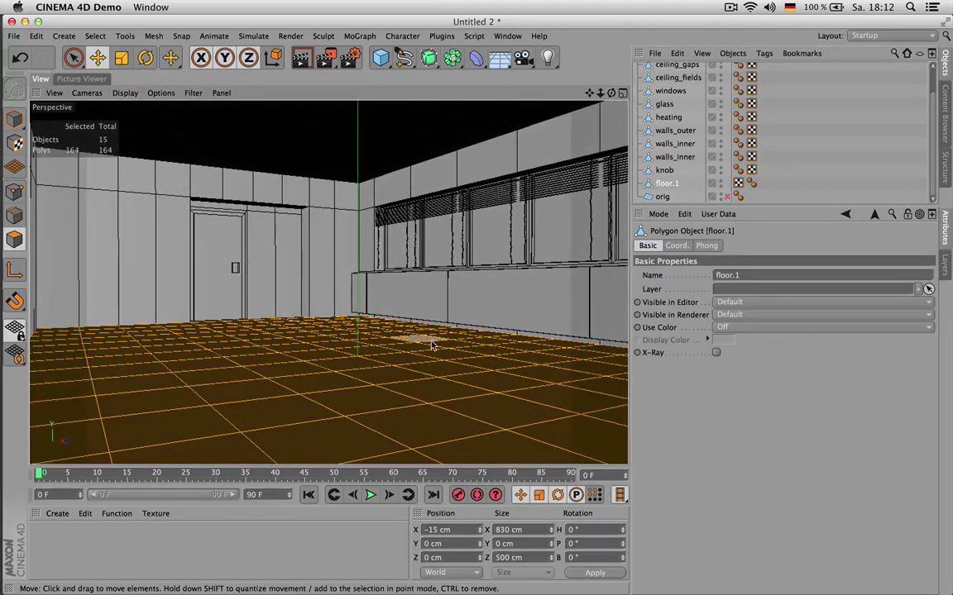
{"action": "left_click_drag", "start_coordinate": [433, 307], "coordinate": [481, 395], "text": "alt"}
{"action": "scroll", "coordinate": [711, 116], "scroll_direction": "up", "scroll_amount": 2}
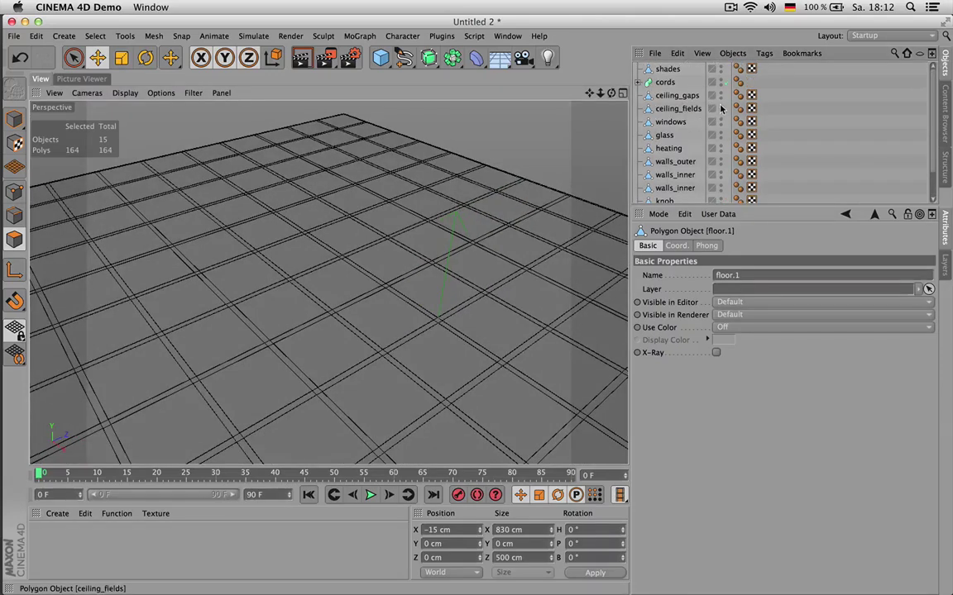
{"action": "left_click", "coordinate": [721, 106]}
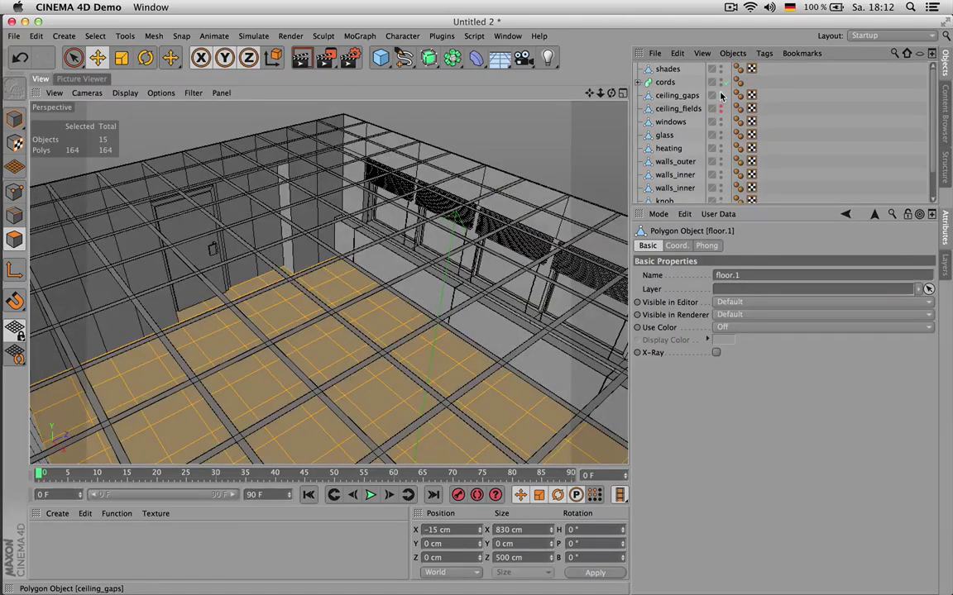
{"action": "left_click", "coordinate": [720, 93], "text": "alt"}
{"action": "scroll", "coordinate": [389, 249], "scroll_direction": "down", "scroll_amount": 3}
{"action": "left_click_drag", "start_coordinate": [427, 228], "coordinate": [415, 187], "text": "alt"}
{"action": "left_click_drag", "start_coordinate": [600, 105], "coordinate": [529, 165], "text": "alt"}
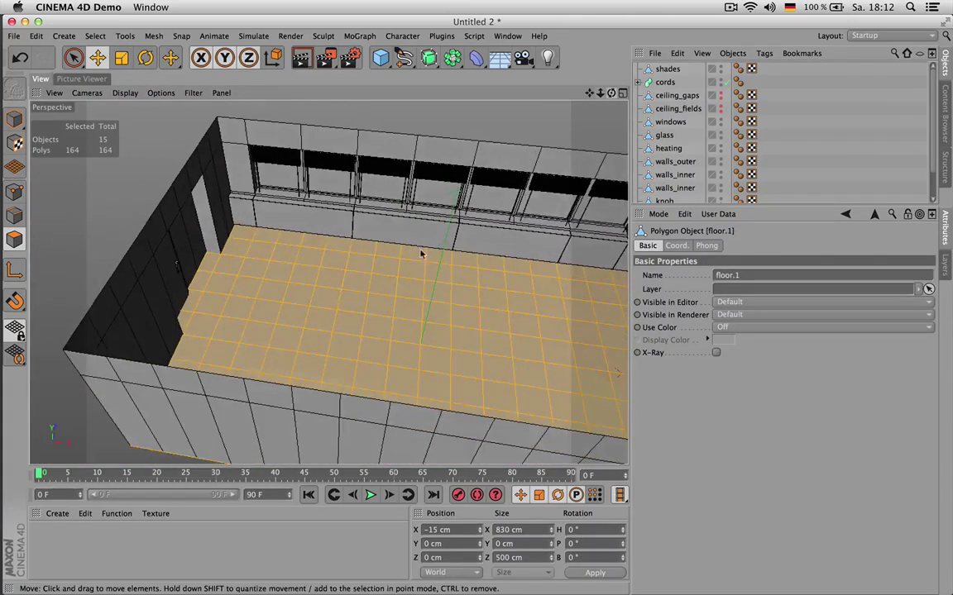
- With Live Selection, select a two-by-four block of floor tiles (100 × 200 cm) centred at X -150 cm, Z 100 cm
{"action": "key", "text": "9"}
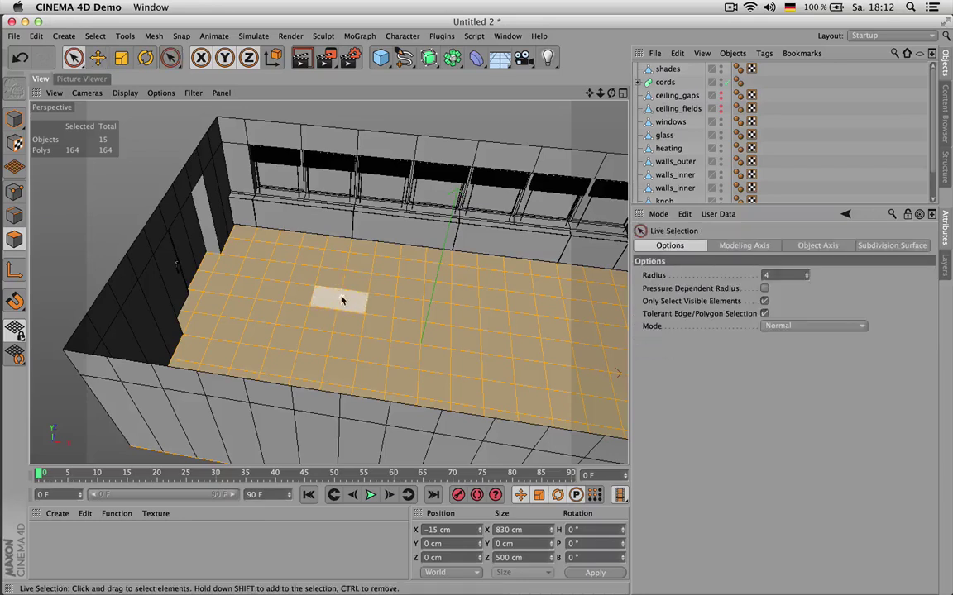
{"action": "left_click", "coordinate": [337, 285]}
{"action": "left_click_drag", "start_coordinate": [347, 287], "coordinate": [331, 336]}
{"action": "left_click_drag", "start_coordinate": [612, 93], "coordinate": [501, 93]}
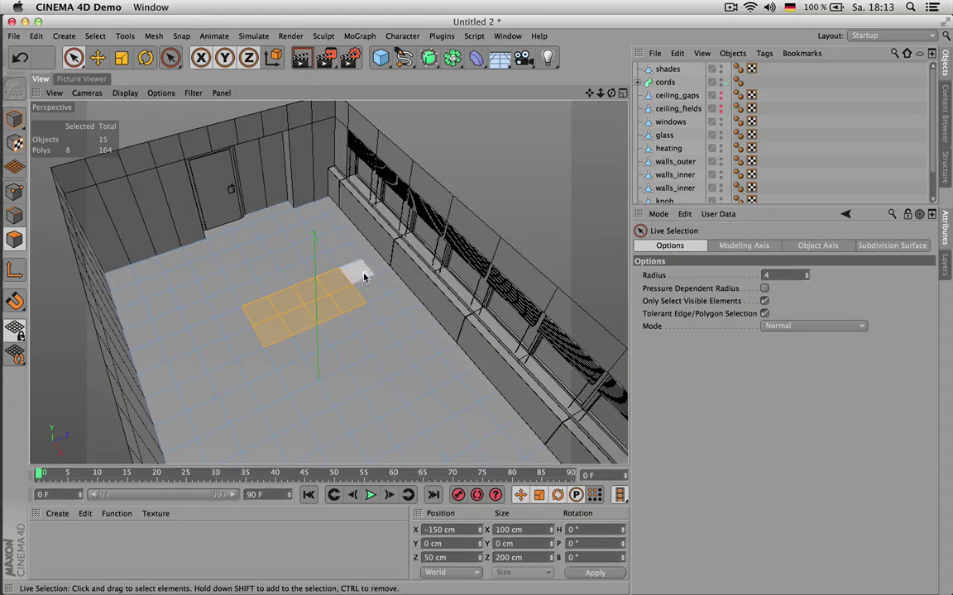
{"action": "left_click_drag", "start_coordinate": [363, 278], "coordinate": [351, 288]}
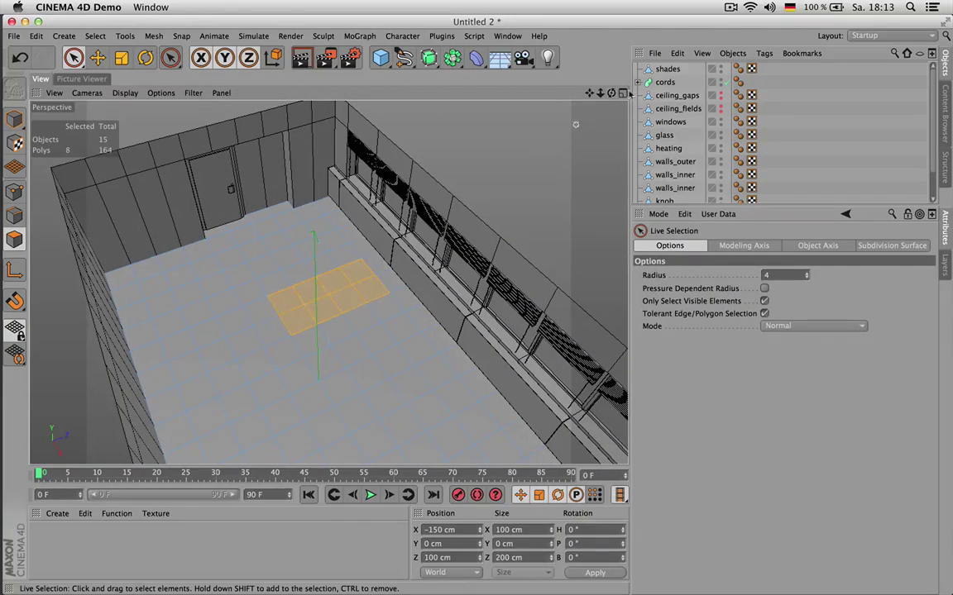
{"action": "left_click_drag", "start_coordinate": [612, 93], "coordinate": [712, 95]}
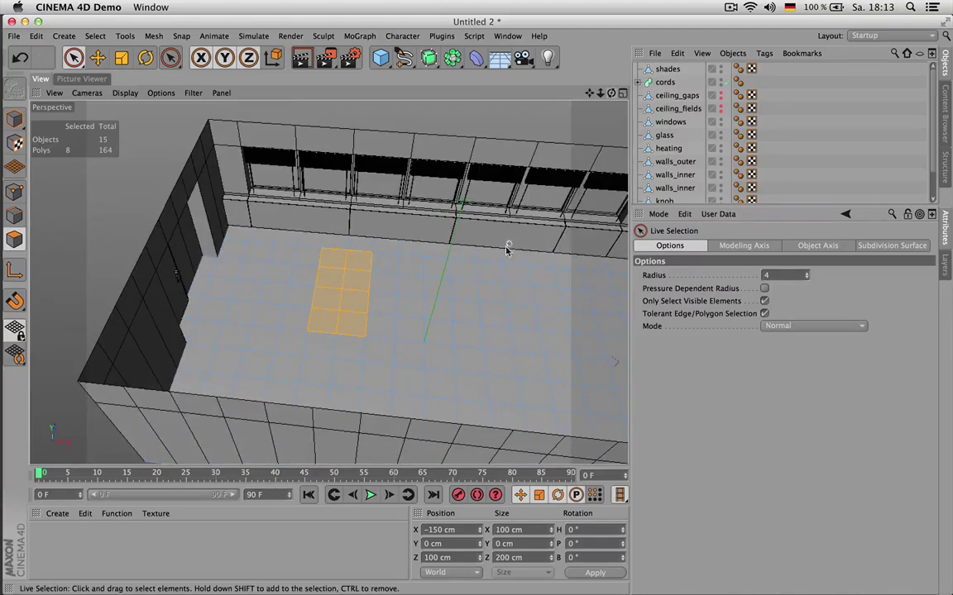
- Add a matching two-by-four block of floor tiles on the other side of the room, 300 cm from the first block
{"action": "left_click_drag", "start_coordinate": [589, 93], "coordinate": [473, 94]}
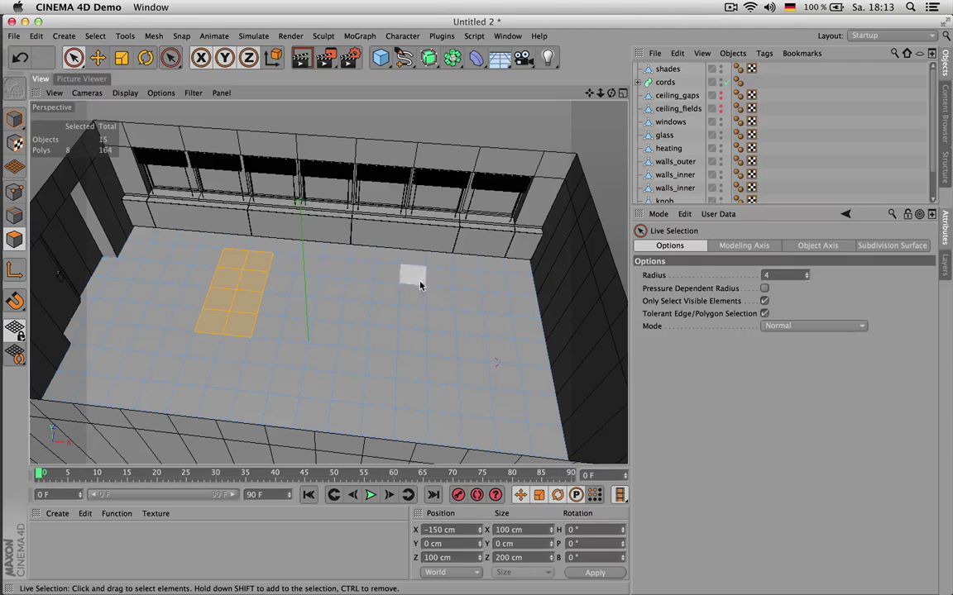
{"action": "mouse_move", "coordinate": [443, 281]}
{"action": "left_mouse_down", "text": "shift"}
{"action": "mouse_move", "coordinate": [453, 277]}
{"action": "mouse_move", "coordinate": [446, 335]}
{"action": "mouse_move", "coordinate": [447, 298]}
{"action": "left_mouse_up", "text": "shift"}
{"action": "mouse_move", "coordinate": [611, 94]}
{"action": "left_mouse_down"}
{"action": "mouse_move", "coordinate": [546, 87]}
{"action": "mouse_move", "coordinate": [504, 42]}
{"action": "mouse_move", "coordinate": [558, 91]}
{"action": "mouse_move", "coordinate": [616, 105]}
{"action": "mouse_move", "coordinate": [472, 123]}
{"action": "mouse_move", "coordinate": [609, 97]}
{"action": "left_mouse_up"}
- Extrude both selected floor blocks upward with an offset of 240 cm to form two columns
{"action": "key", "text": "d"}
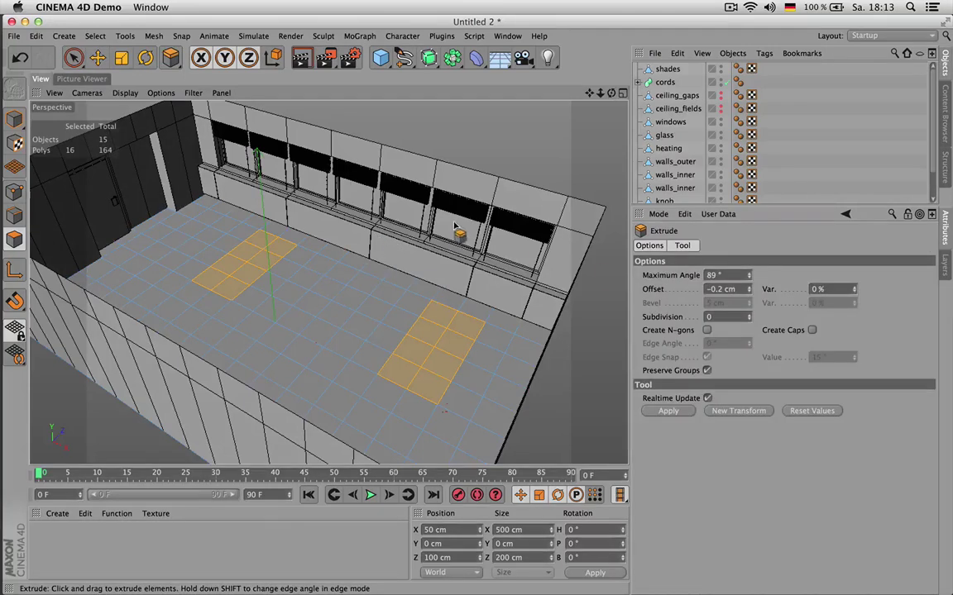
{"action": "double_click", "coordinate": [716, 289]}
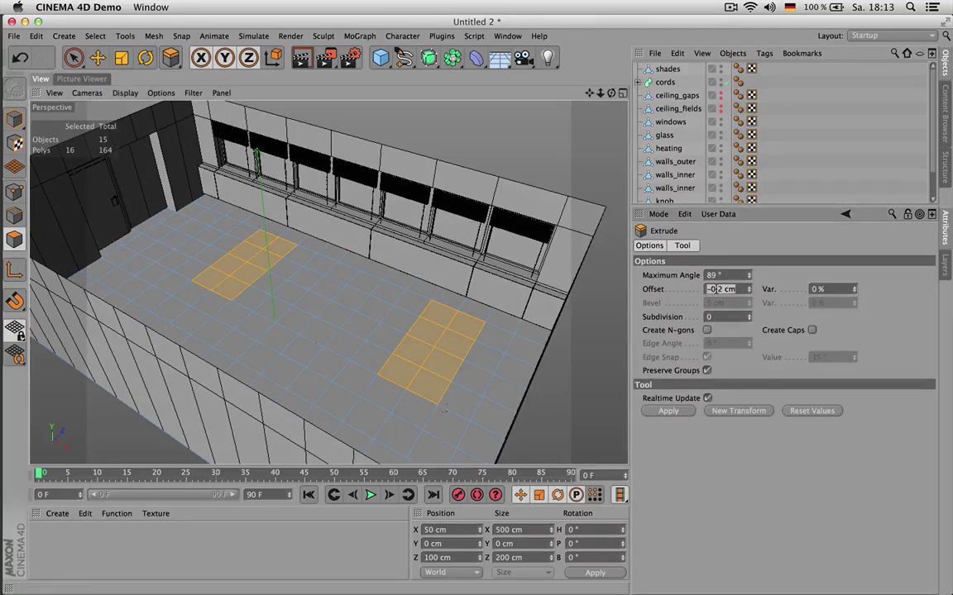
{"action": "type", "text": "240"}
{"action": "key", "text": "Return"}
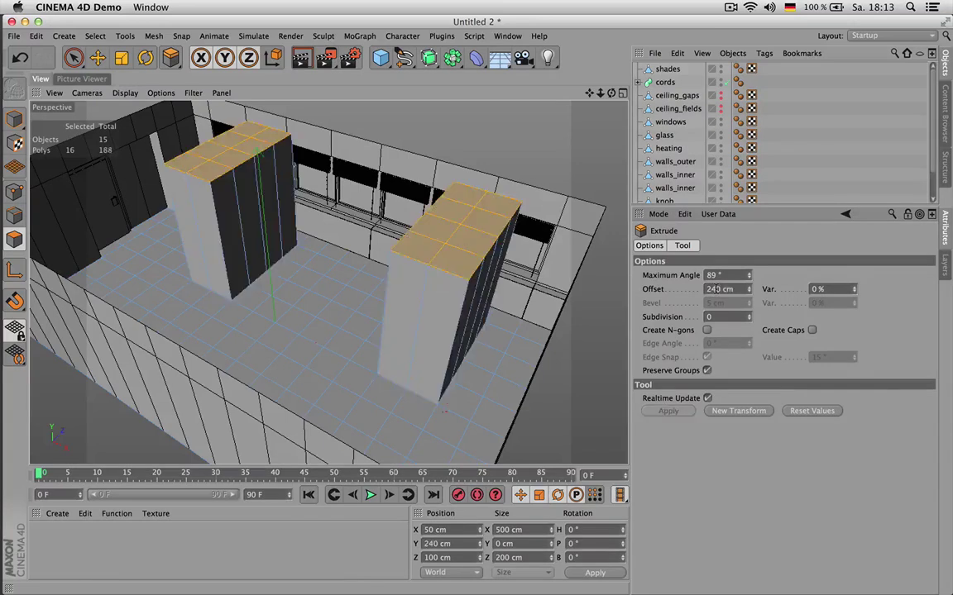
- Check the column height against the walls in the Right view by varying the extrusion offset, then restore it to 240 cm
{"action": "key", "text": "F2"}
{"action": "key", "text": "F3"}
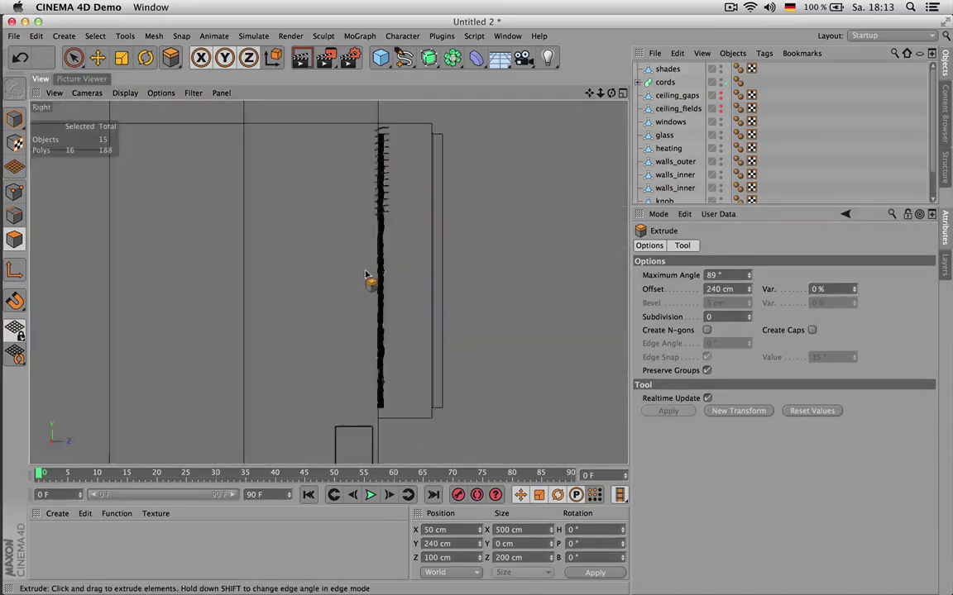
{"action": "scroll", "coordinate": [378, 268], "scroll_direction": "down", "scroll_amount": 5}
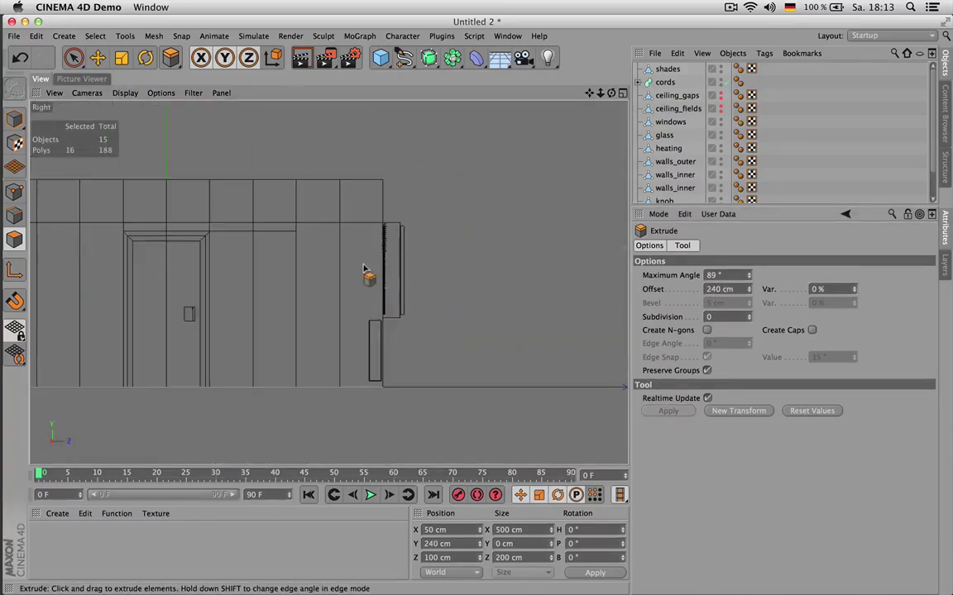
{"action": "left_click_drag", "start_coordinate": [749, 289], "coordinate": [749, 278]}
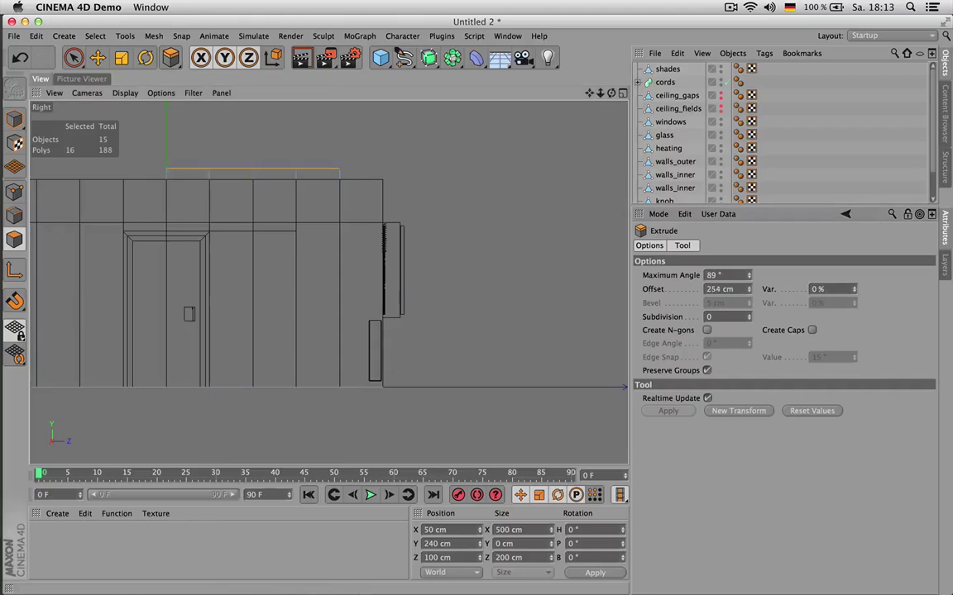
{"action": "double_click", "coordinate": [715, 290]}
{"action": "type", "text": "240"}
{"action": "key", "text": "Return"}
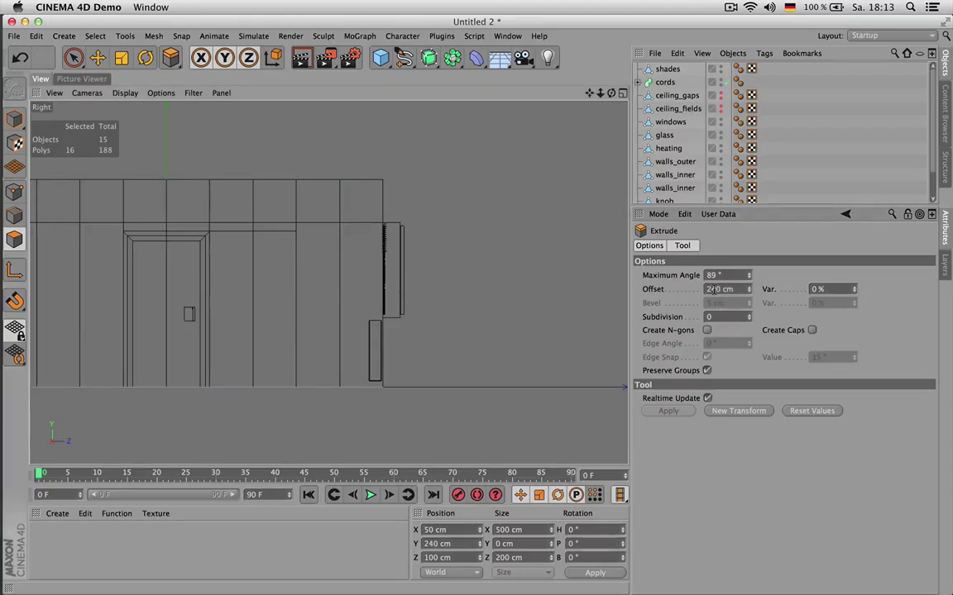
{"action": "key", "text": "F1"}
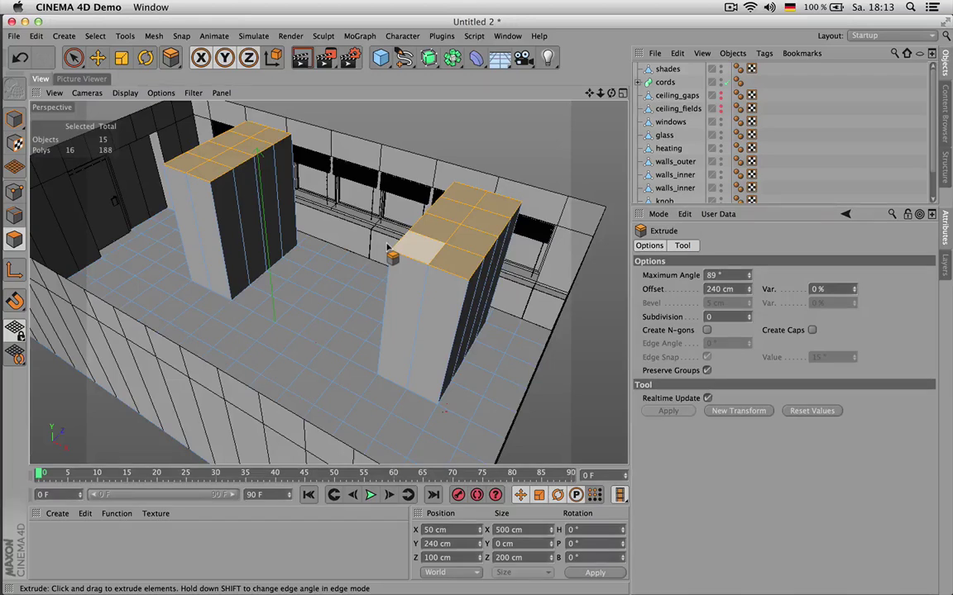
- Delete the top faces of both columns and split their loop-selected side faces off the floor into a separate object
{"action": "key", "text": "Delete"}
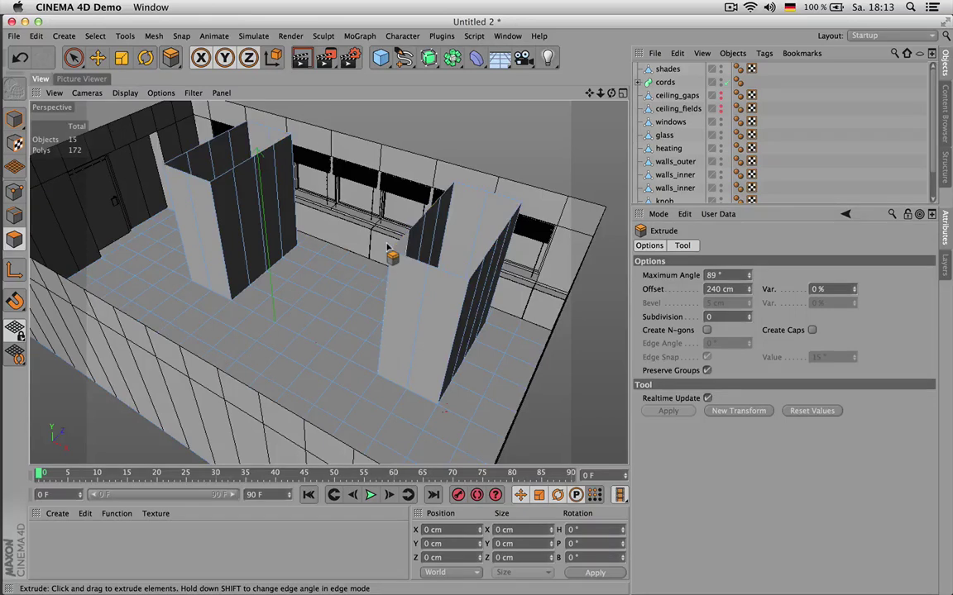
{"action": "key", "text": "Return"}
{"action": "key", "text": "Return"}
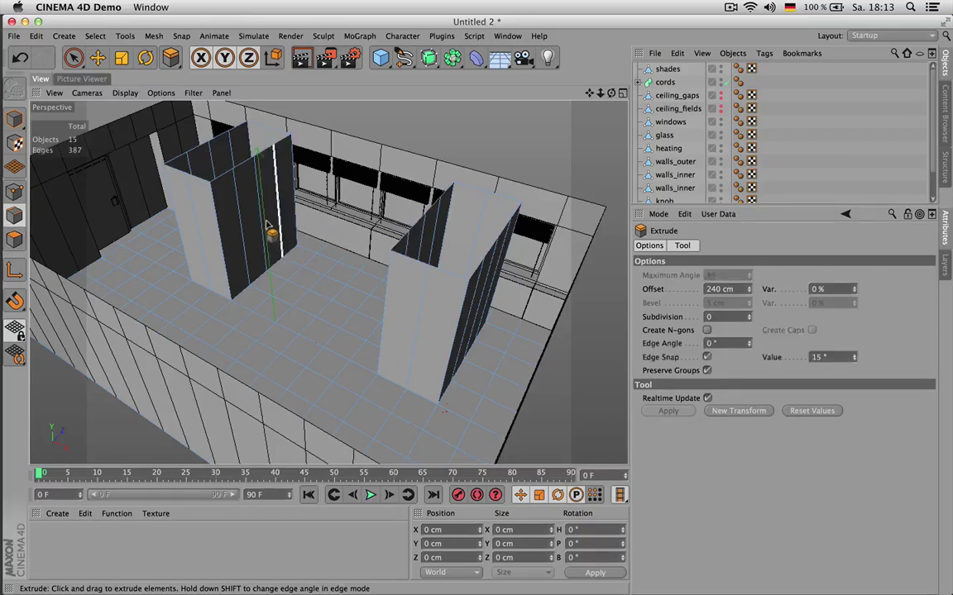
{"action": "key", "text": "u"}
{"action": "key", "text": "l"}
{"action": "key", "text": "Return"}
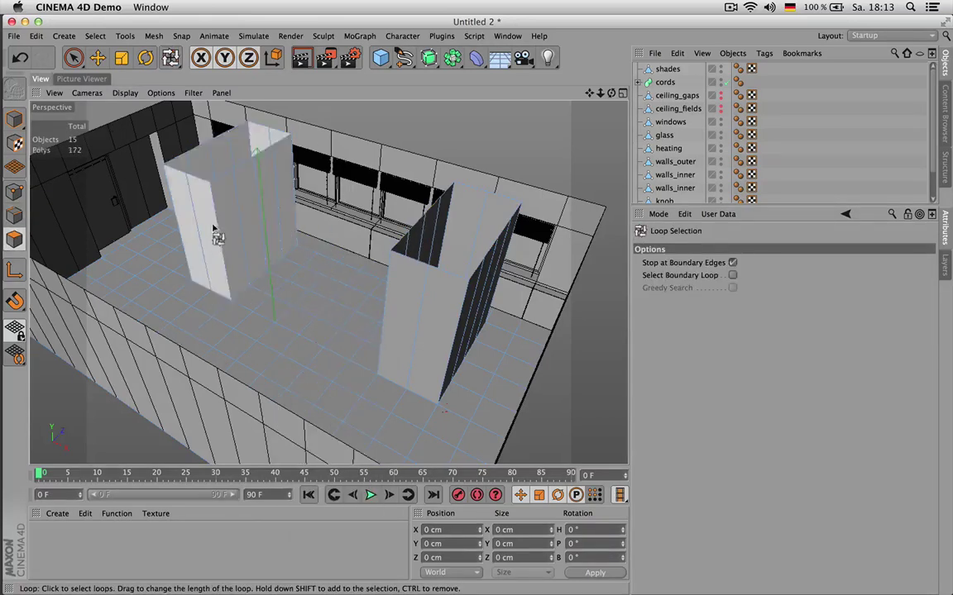
{"action": "left_click", "coordinate": [221, 244]}
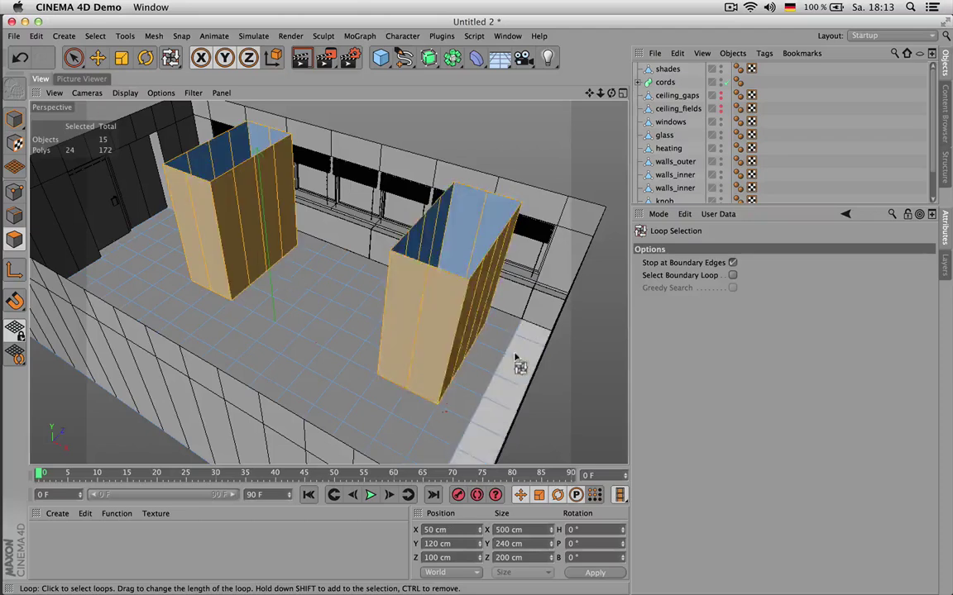
{"action": "left_click", "coordinate": [436, 351], "text": "shift"}
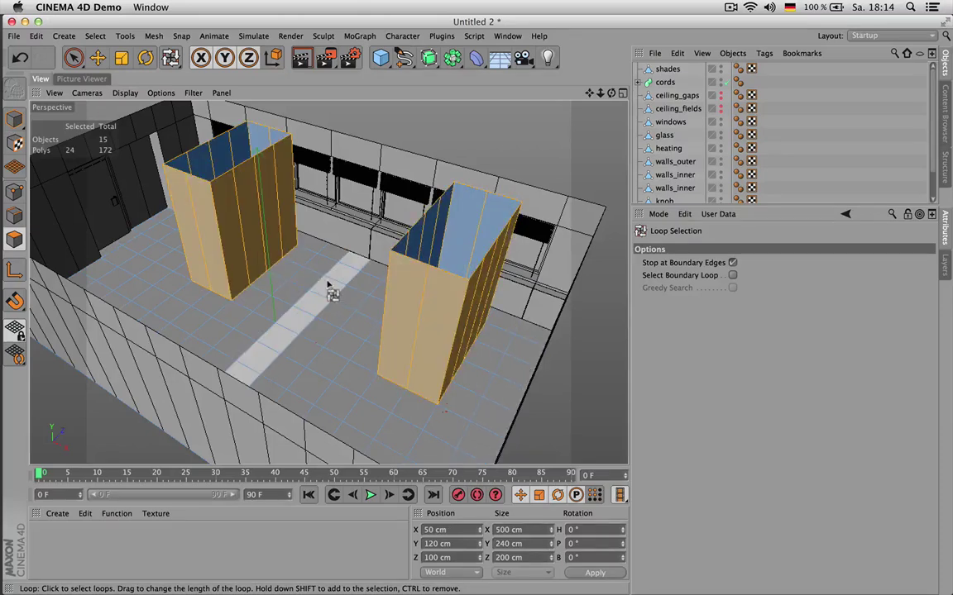
{"action": "key", "text": "Delete"}
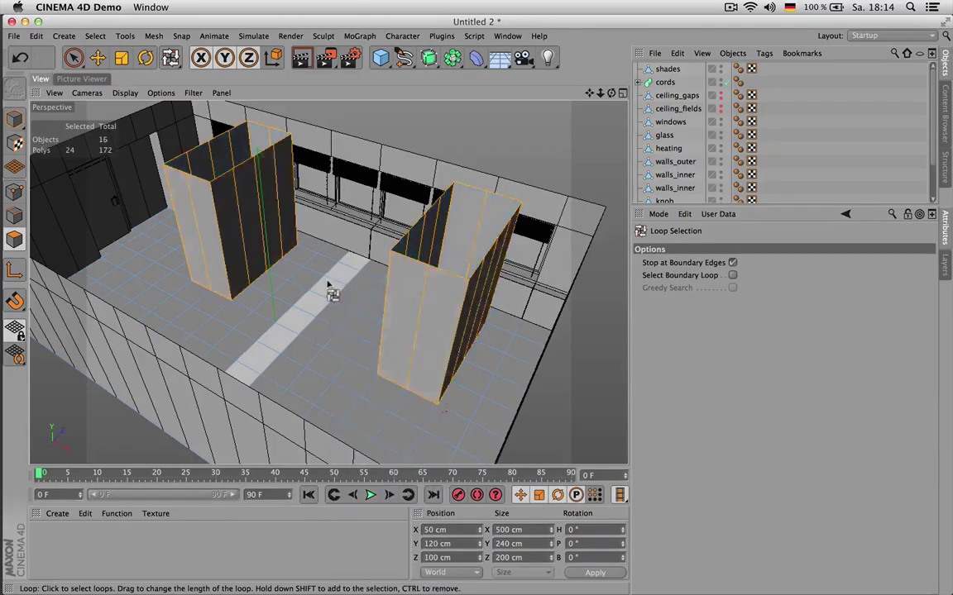
- Rename the separated column object, the lower of the two floor.1 entries, to pillars
{"action": "scroll", "coordinate": [700, 124], "scroll_direction": "down", "scroll_amount": 3}
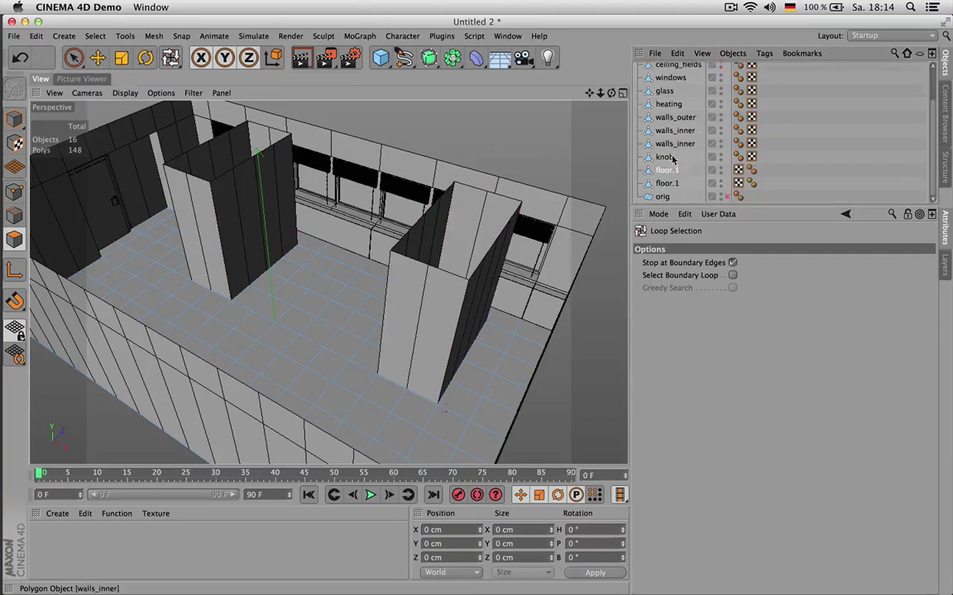
{"action": "left_click", "coordinate": [666, 183]}
{"action": "left_click", "coordinate": [668, 184]}
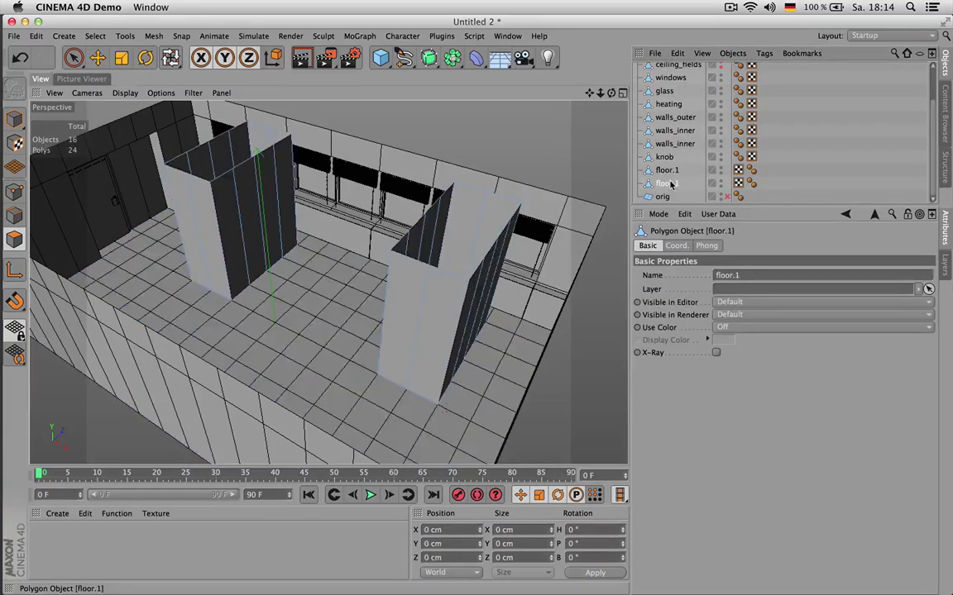
{"action": "double_click", "coordinate": [668, 184]}
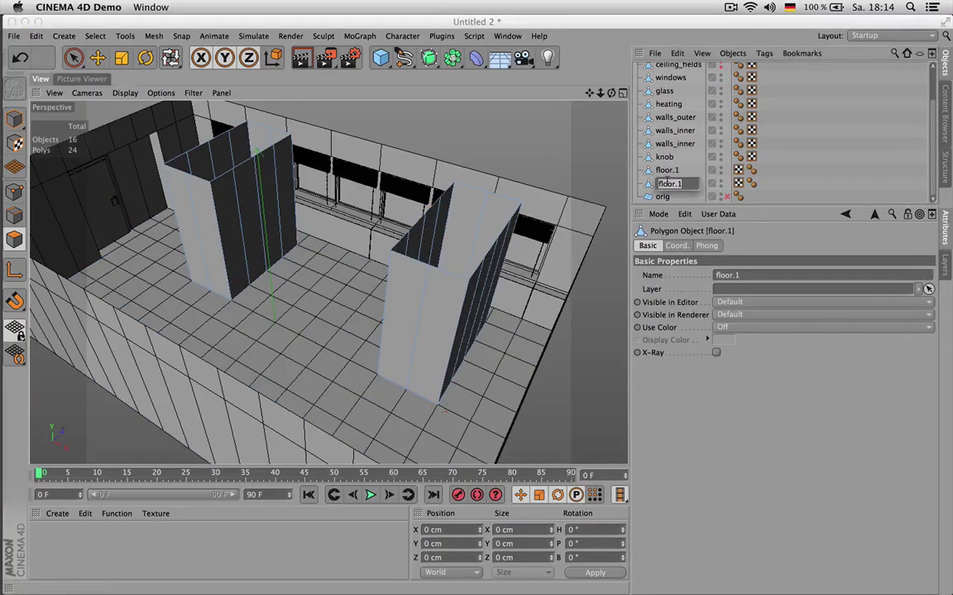
{"action": "type", "text": "pillars"}
{"action": "key", "text": "Return"}
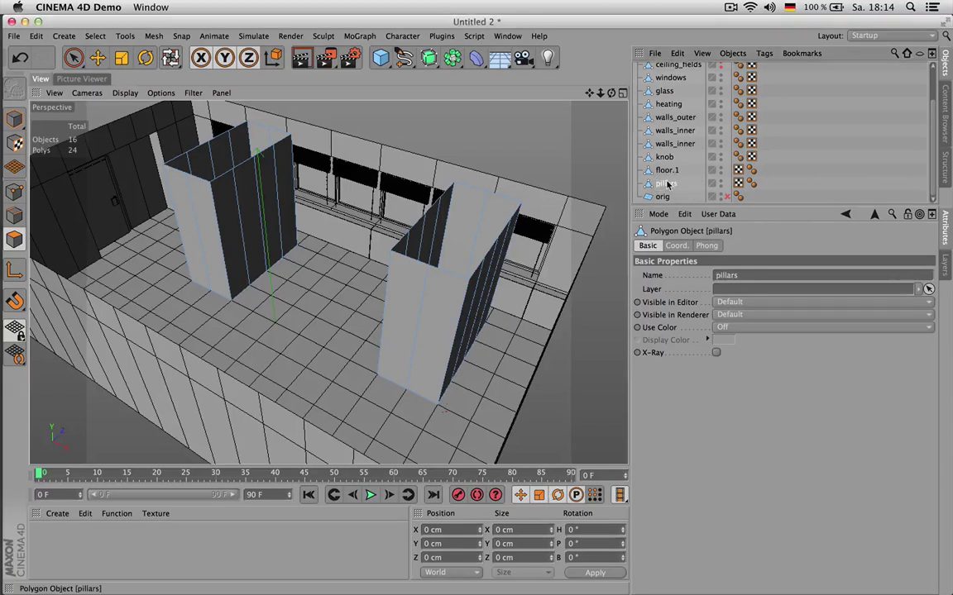
- Hide the pillars object in the editor and renderer, and make floor.1 the active object for further polygon modelling
{"action": "double_click", "coordinate": [721, 184], "text": "alt"}
{"action": "left_click", "coordinate": [673, 172]}
{"action": "key", "text": "u"}
{"action": "key", "text": "l"}
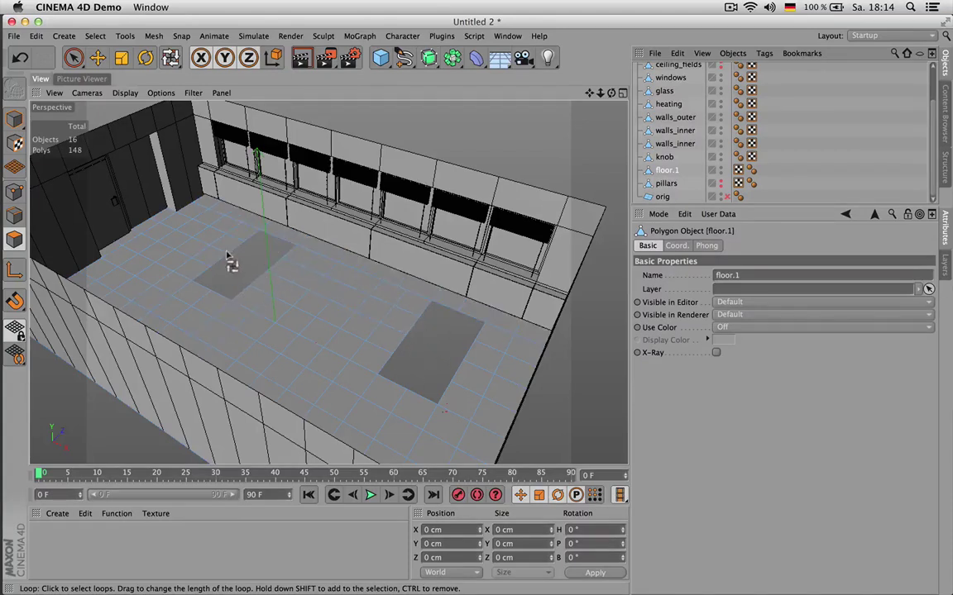
{"action": "key", "text": "m"}
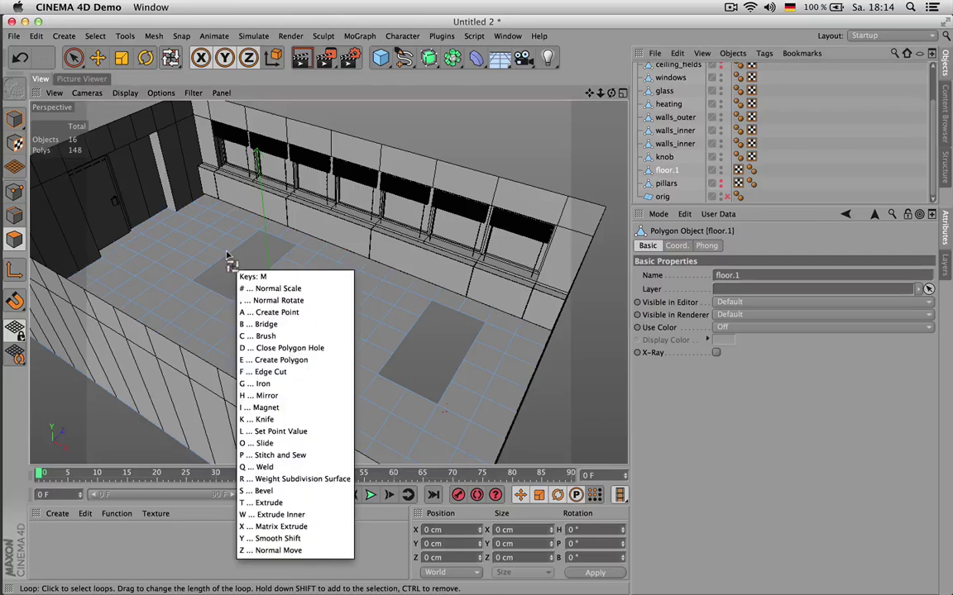
- Close both rectangular holes in the floor with Close Polygon Hole, leaving Create Tri-/Quadrangle off
{"action": "key", "text": "d"}
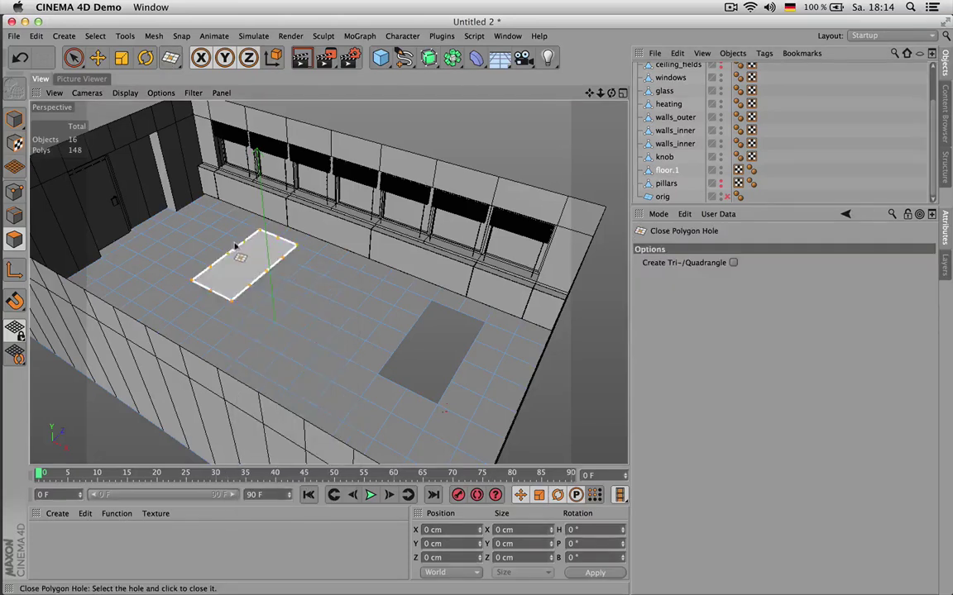
{"action": "left_click", "coordinate": [236, 252]}
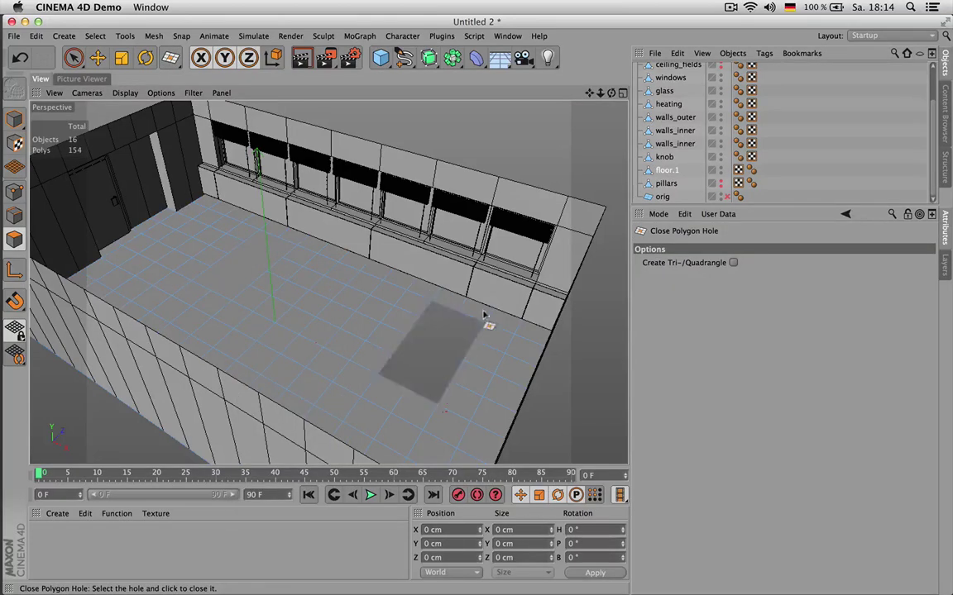
{"action": "left_click", "coordinate": [452, 369]}
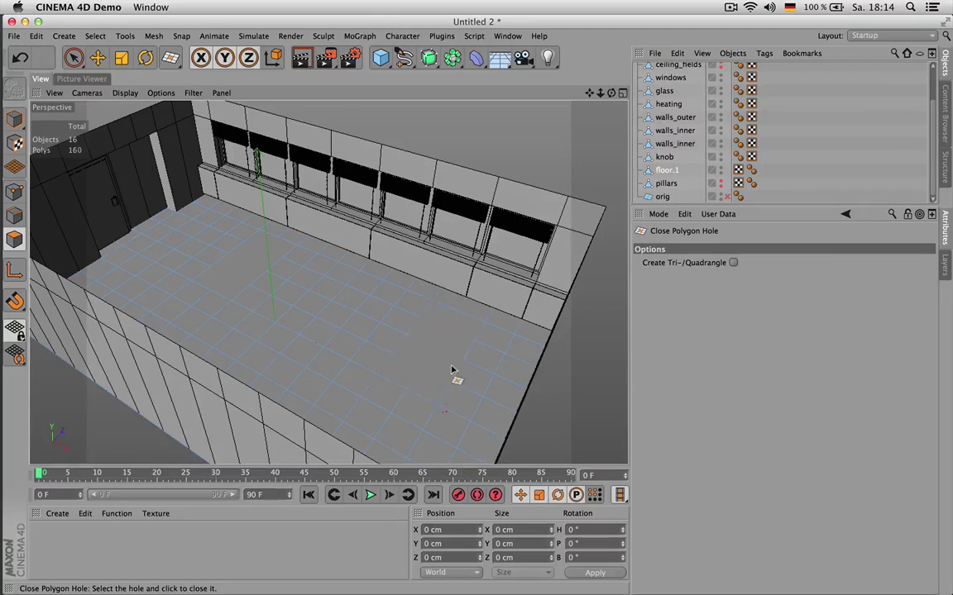
{"action": "left_click_drag", "start_coordinate": [428, 346], "coordinate": [428, 387], "text": "alt"}
{"action": "scroll", "coordinate": [413, 328], "scroll_direction": "up", "scroll_amount": 3}
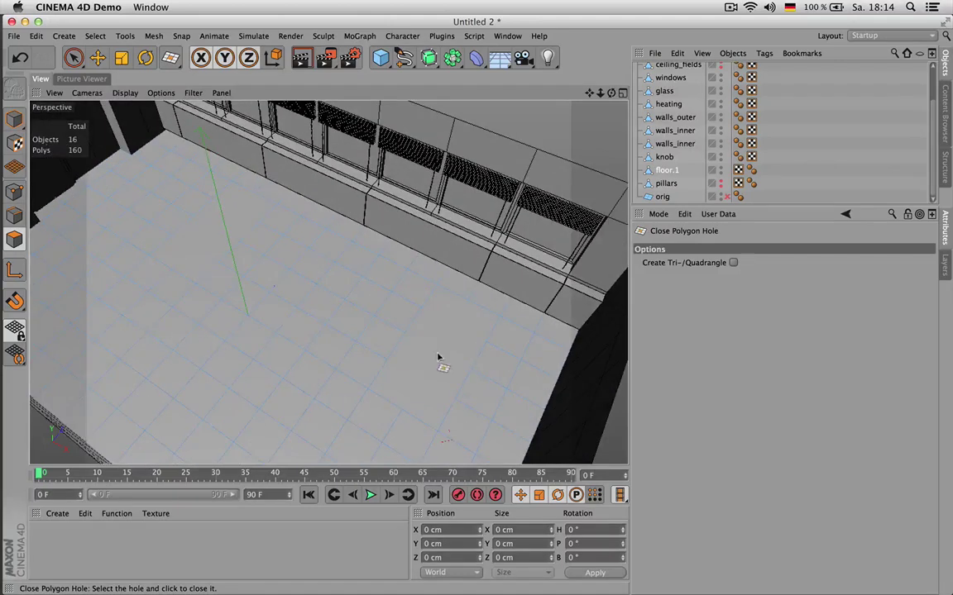
{"action": "scroll", "coordinate": [426, 343], "scroll_direction": "up", "scroll_amount": 3}
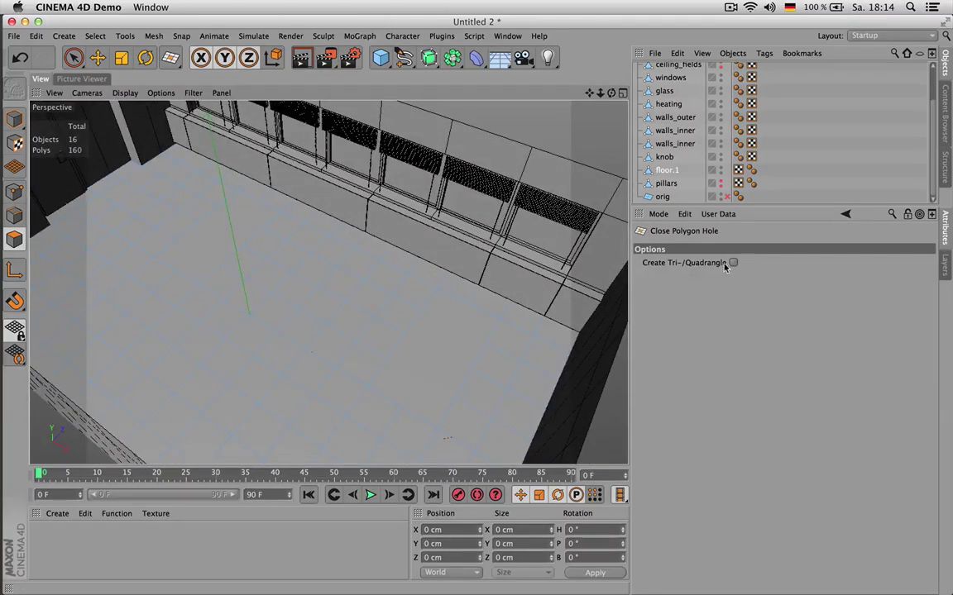
- Undo the hole closures and try closing the hole nearer the door with Create Tri-/Quadrangle enabled, reverting that attempt as well
{"action": "key", "text": "super+z"}
{"action": "key", "text": "super+z"}
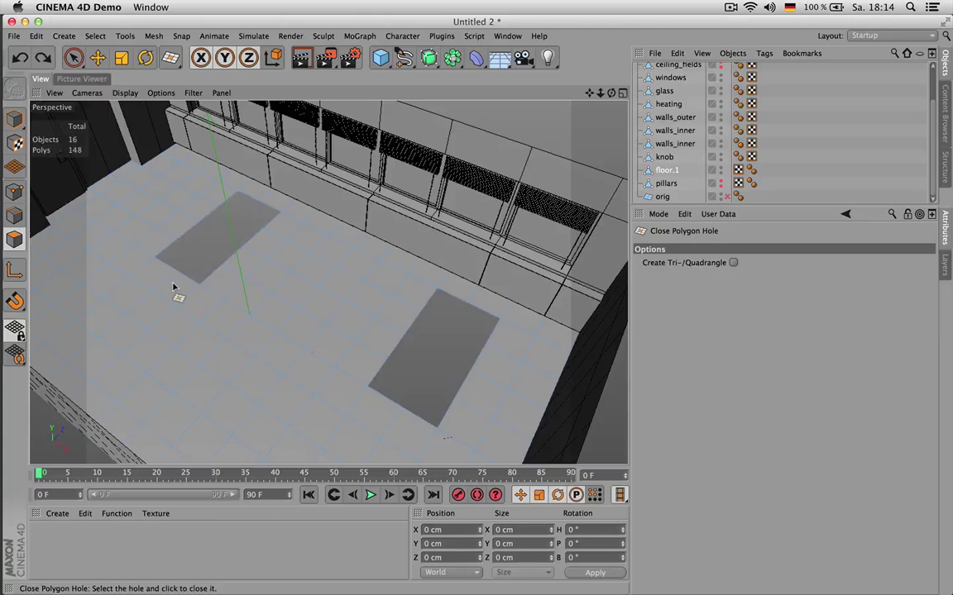
{"action": "left_click", "coordinate": [732, 263]}
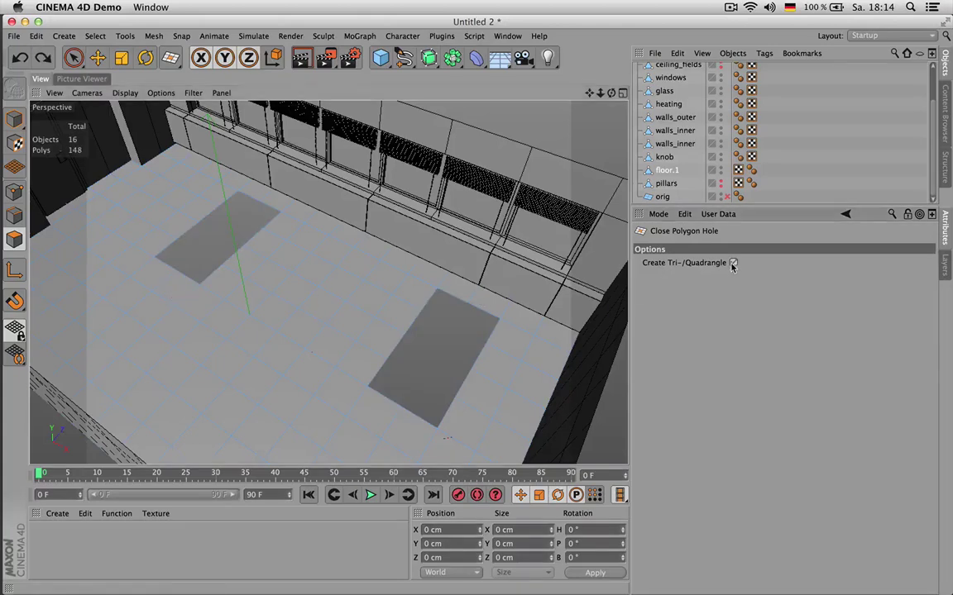
{"action": "left_click", "coordinate": [256, 231]}
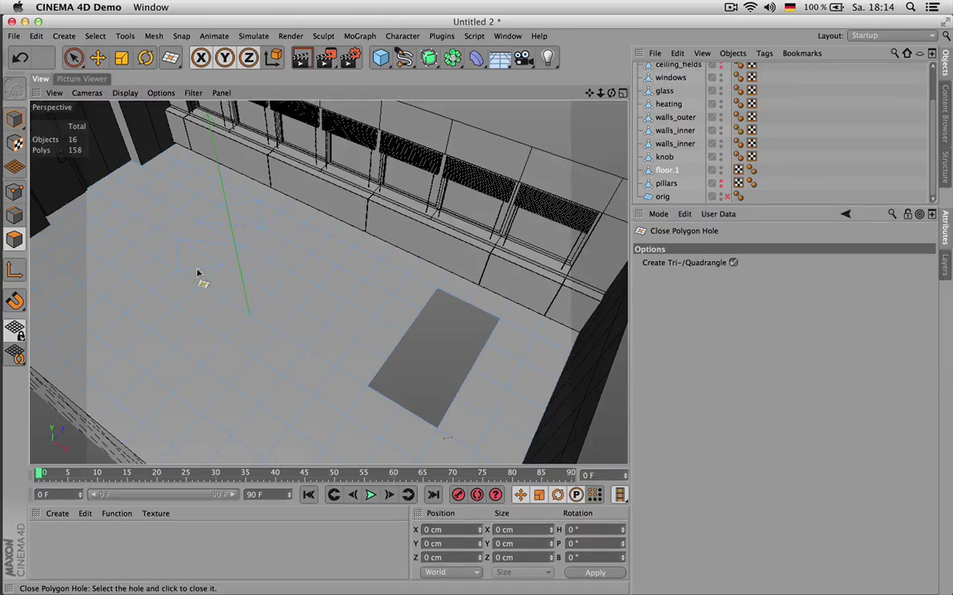
{"action": "key", "text": "super+z"}
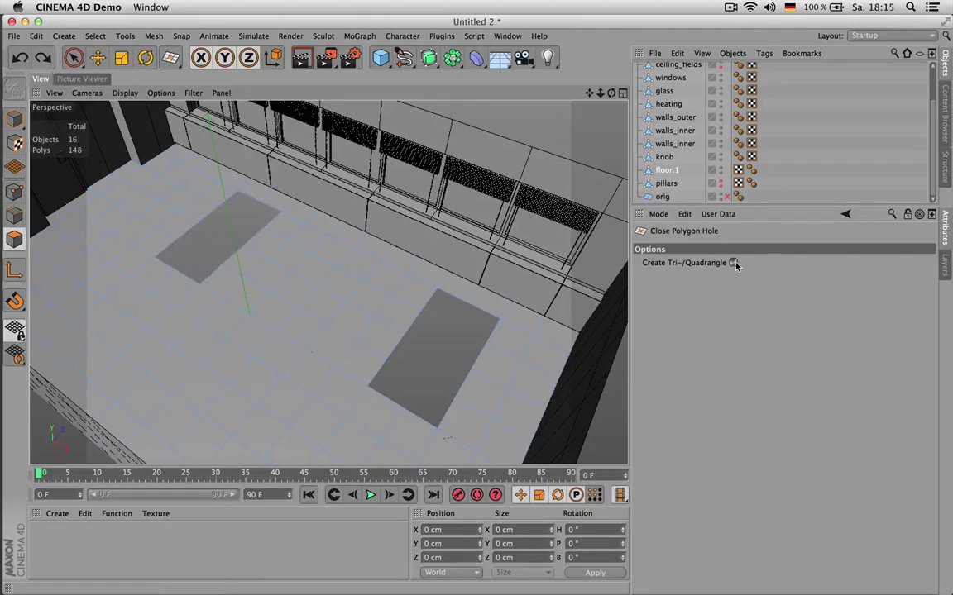
- Bridge opposite edges across the middle of both rectangular floor holes in edge mode
{"action": "key", "text": "Return"}
{"action": "key", "text": "Return"}
{"action": "key", "text": "b"}
{"action": "left_click_drag", "start_coordinate": [213, 219], "coordinate": [241, 244]}
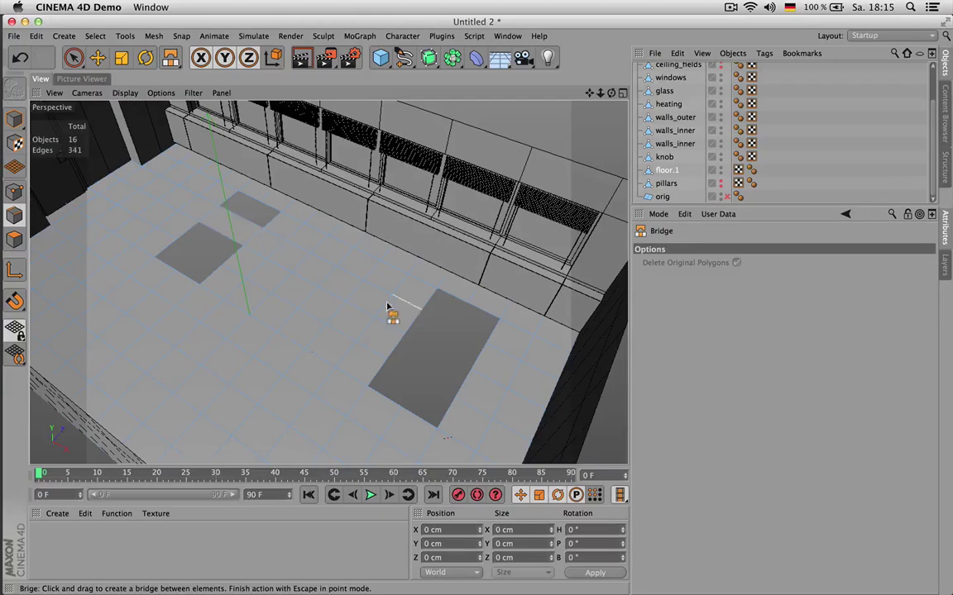
{"action": "left_click_drag", "start_coordinate": [400, 360], "coordinate": [446, 376]}
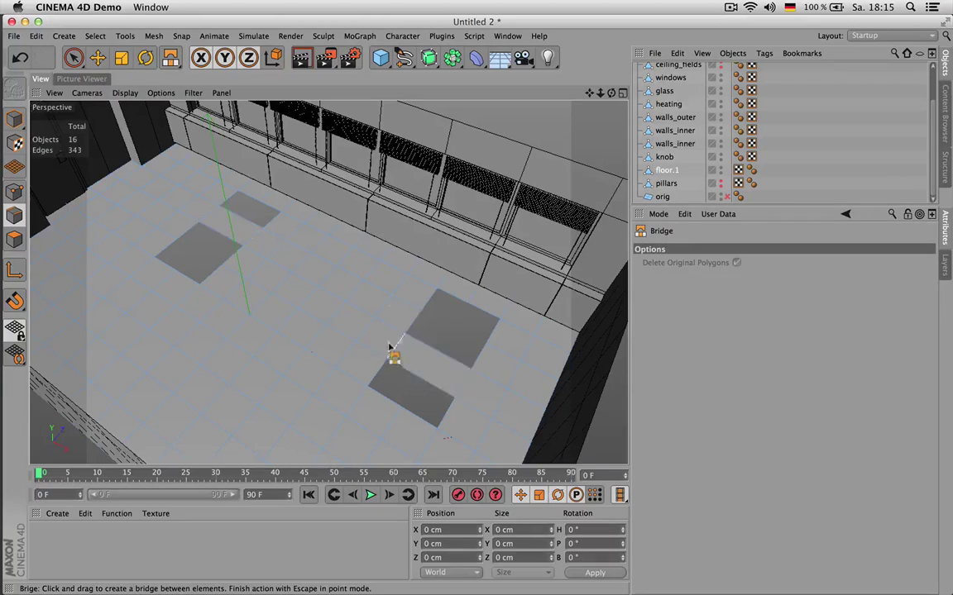
- Ring-select the open edges of both bridges and divide each with Edge Cut at 50% offset and subdivision 1
{"action": "key", "text": "u"}
{"action": "key", "text": "b"}
{"action": "left_click", "coordinate": [235, 235]}
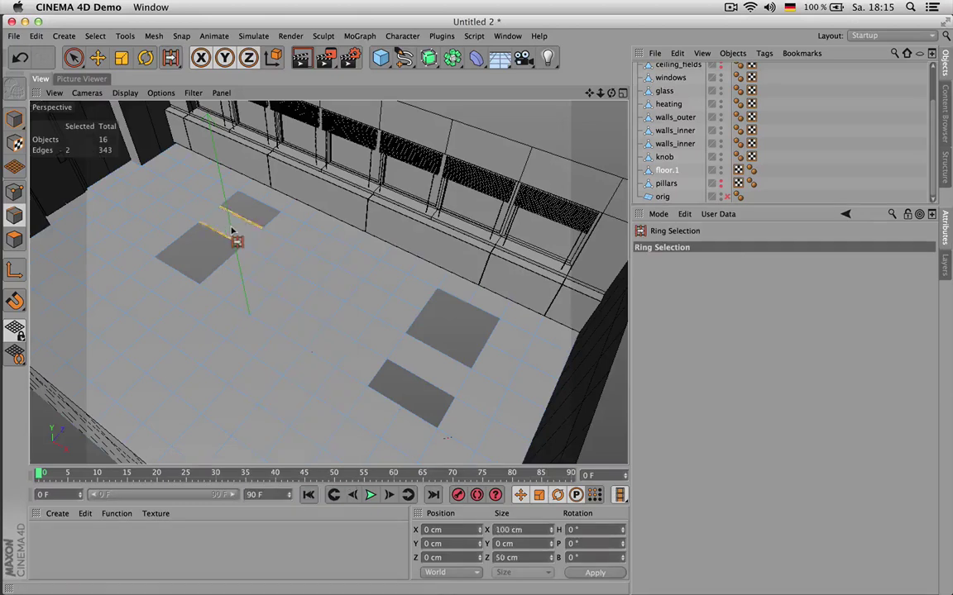
{"action": "left_click", "coordinate": [434, 357], "text": "shift"}
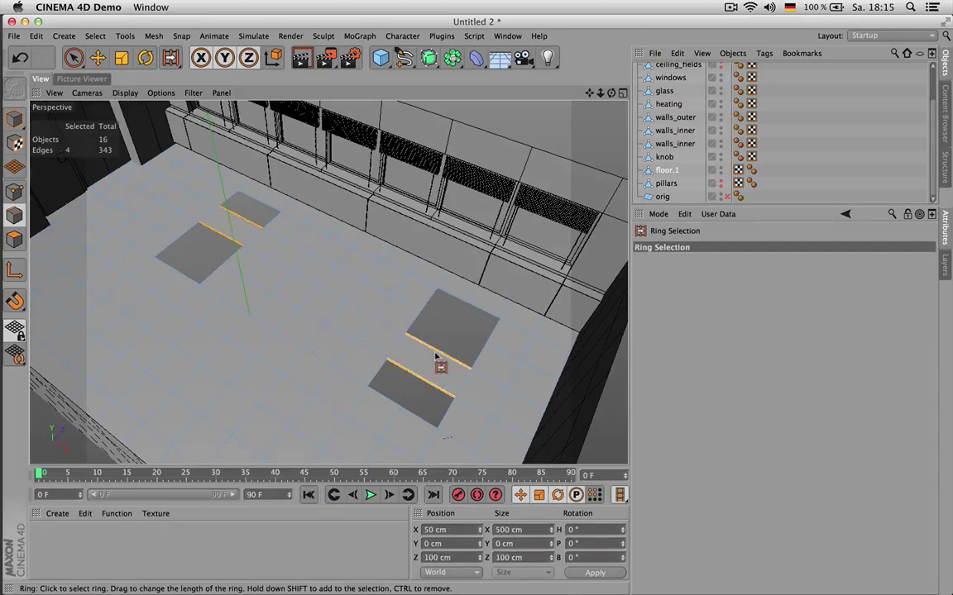
{"action": "key", "text": "m"}
{"action": "key", "text": "f"}
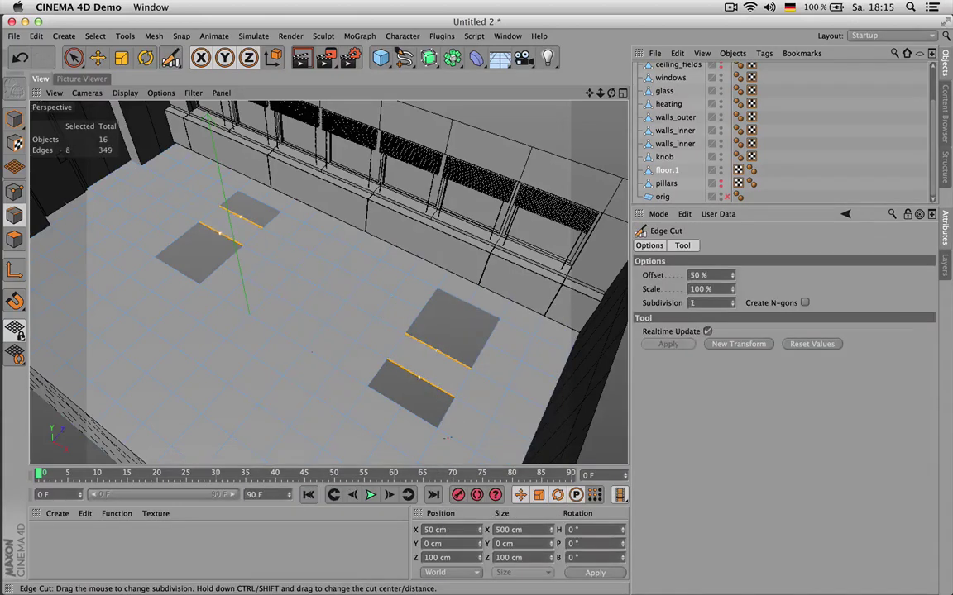
- Close the remaining floor holes beside the bridges using Close Polygon Hole with Create Tri-/Quadrangle on
{"action": "key", "text": "m"}
{"action": "key", "text": "d"}
{"action": "left_click", "coordinate": [417, 387]}
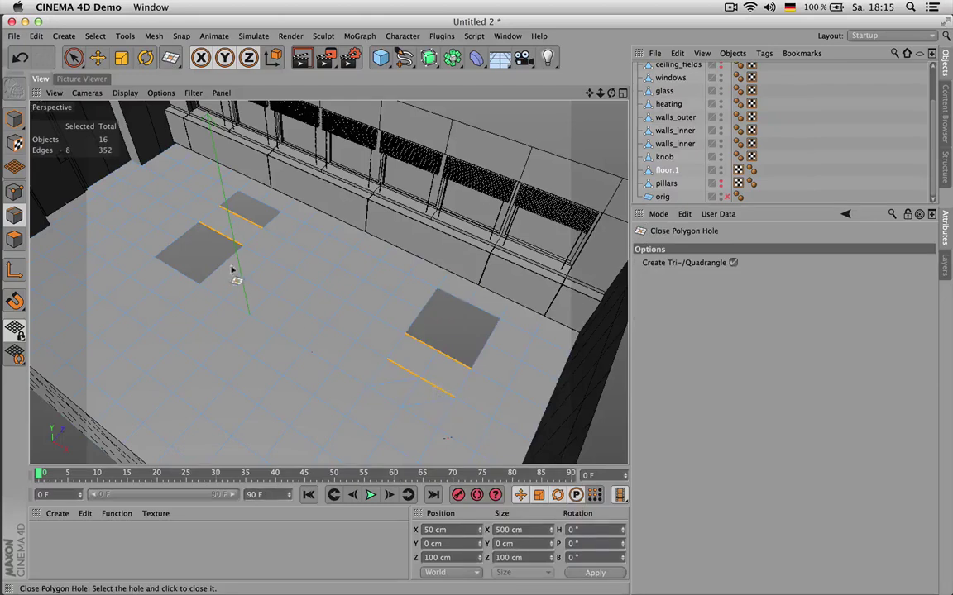
{"action": "left_click", "coordinate": [217, 238]}
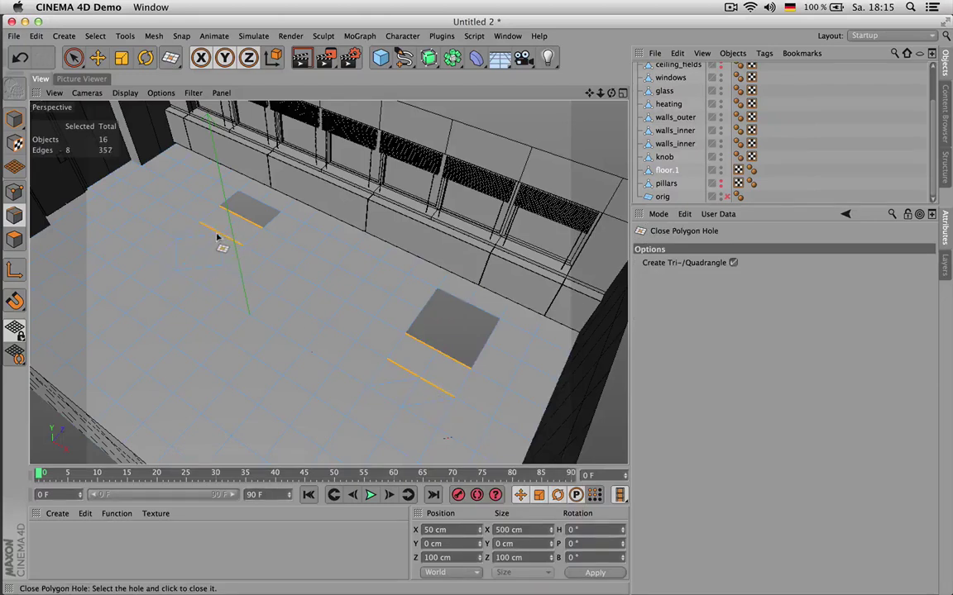
{"action": "left_click", "coordinate": [220, 198]}
{"action": "left_click", "coordinate": [477, 311]}
- Undo the hole closures, edge cuts and bridges to restore the two open rectangular floor holes
{"action": "key", "text": "super+z"}
{"action": "key", "text": "super+z"}
{"action": "key", "text": "super+z"}
{"action": "key", "text": "super+z"}
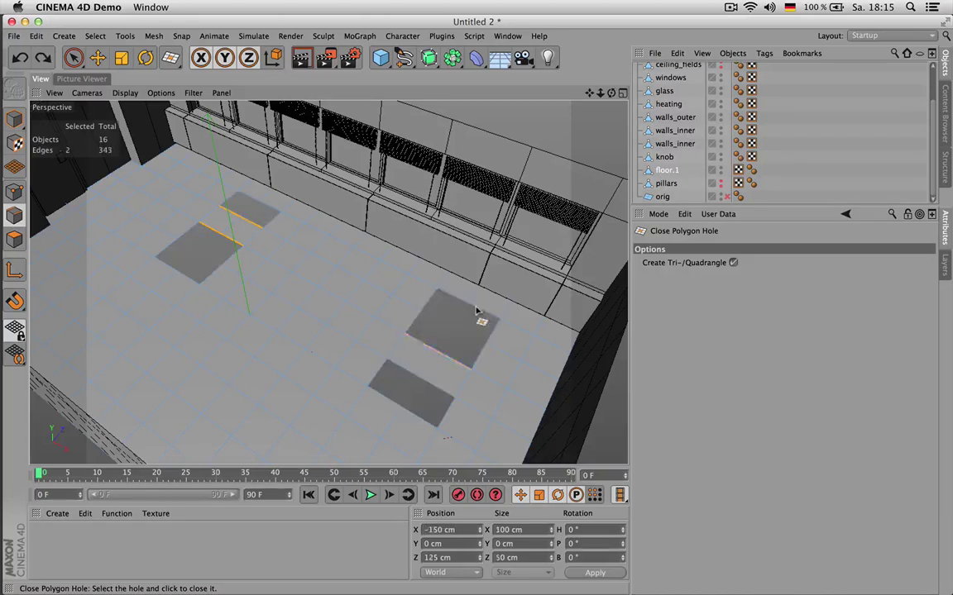
{"action": "key", "text": "super+z"}
{"action": "key", "text": "super+z"}
{"action": "key", "text": "super+z"}
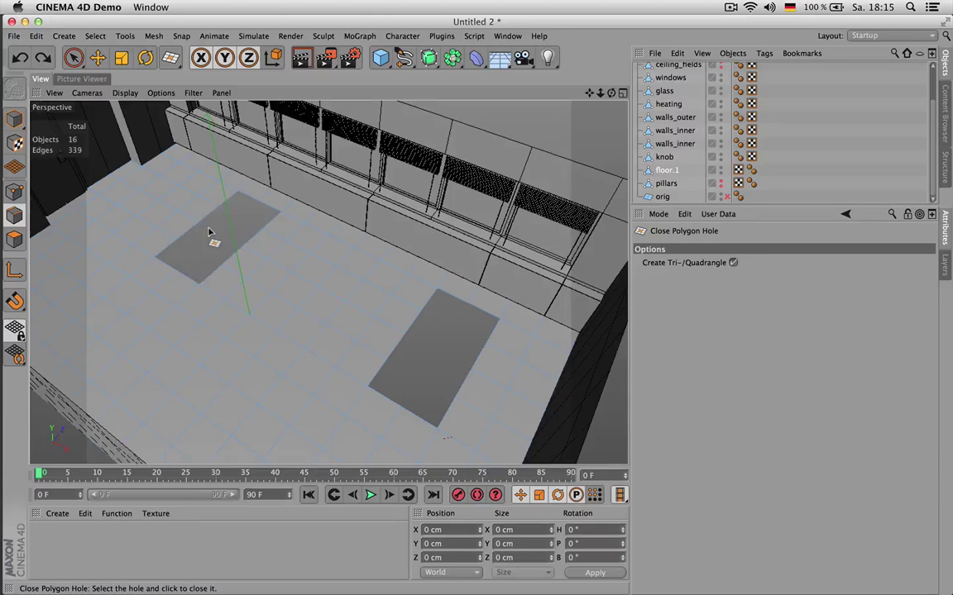
- Close both rectangular floor holes with Close Polygon Hole, with Create Tri-/Quadrangle turned off
{"action": "key", "text": "m"}
{"action": "key", "text": "d"}
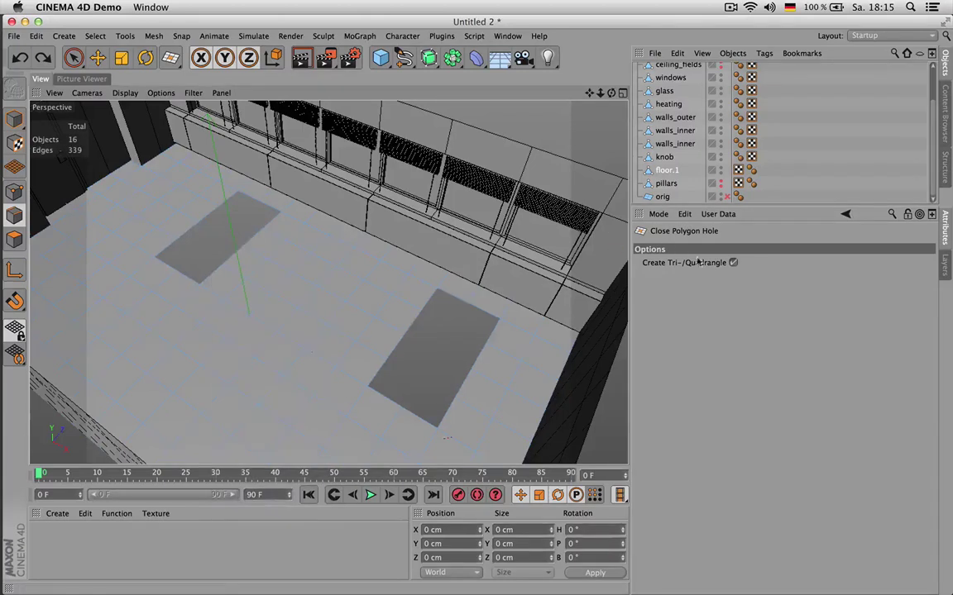
{"action": "left_click", "coordinate": [733, 262]}
{"action": "left_click", "coordinate": [487, 321]}
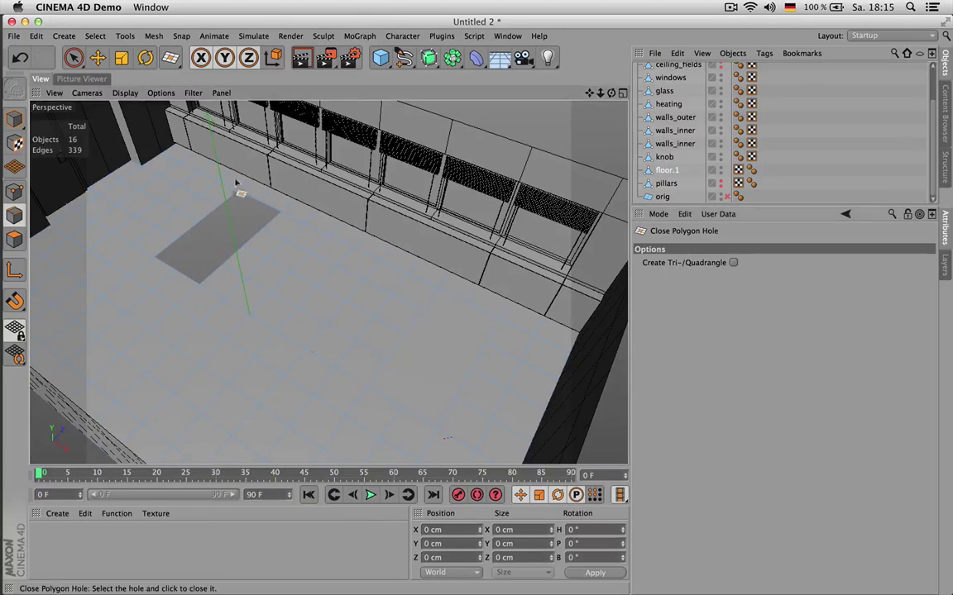
{"action": "left_click", "coordinate": [249, 207]}
- Select all edges of the floor and try Remove N-gons on it, undoing the attempt
{"action": "key", "text": "super+a"}
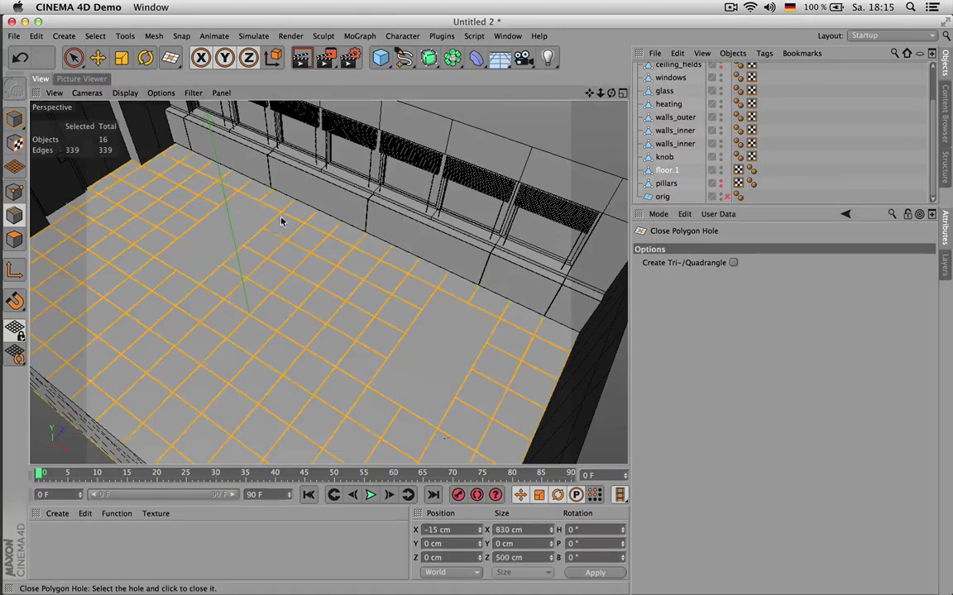
{"action": "key", "text": "u"}
{"action": "key", "text": "e"}
{"action": "key", "text": "super+z"}
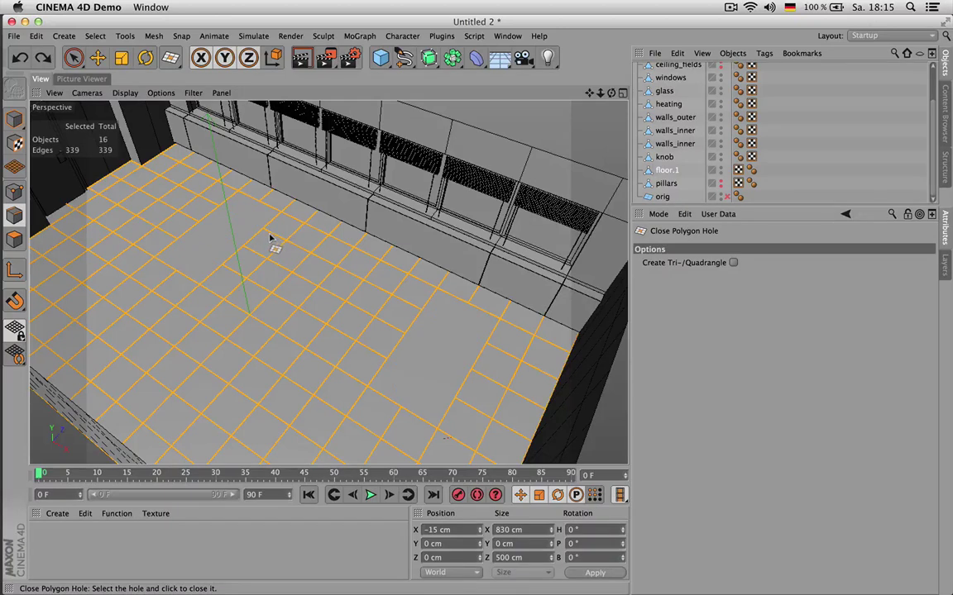
- Cut one lengthwise line through the middle of each closed floor rectangle using the Knife in Line mode
{"action": "key", "text": "k"}
{"action": "key", "text": "l"}
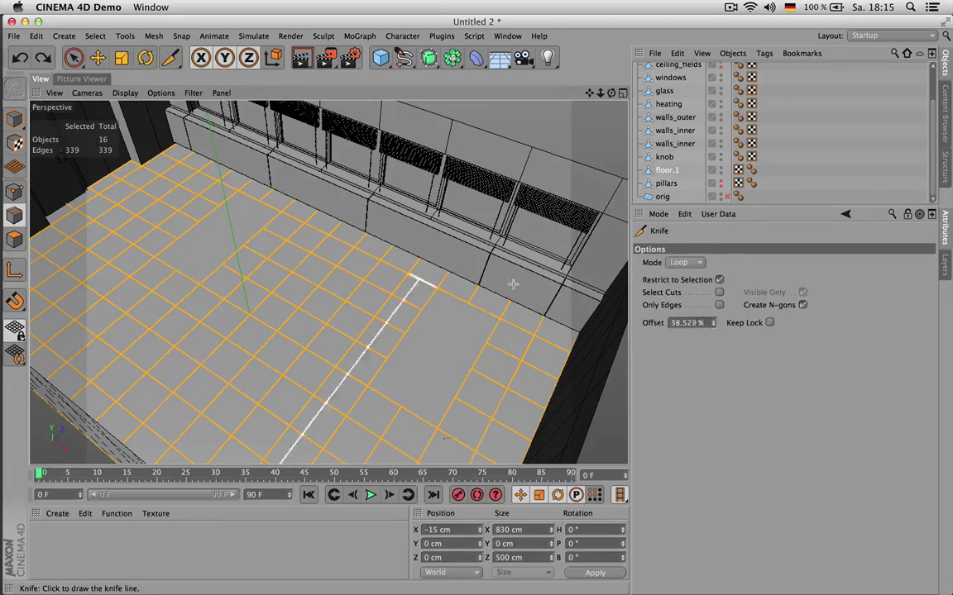
{"action": "left_click", "coordinate": [684, 262]}
{"action": "left_click", "coordinate": [678, 271]}
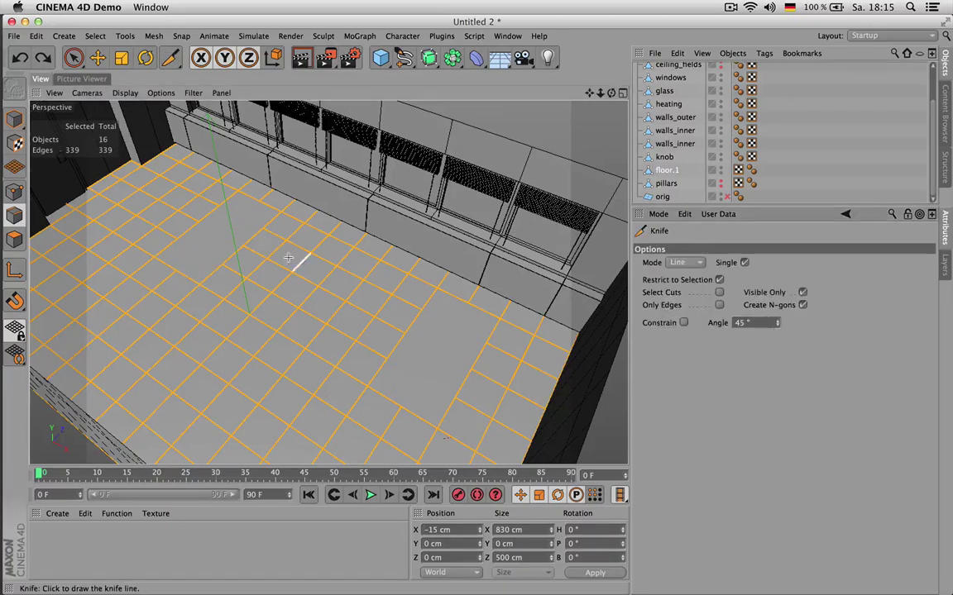
{"action": "left_click_drag", "start_coordinate": [179, 268], "coordinate": [261, 200]}
{"action": "left_click_drag", "start_coordinate": [400, 406], "coordinate": [468, 306]}
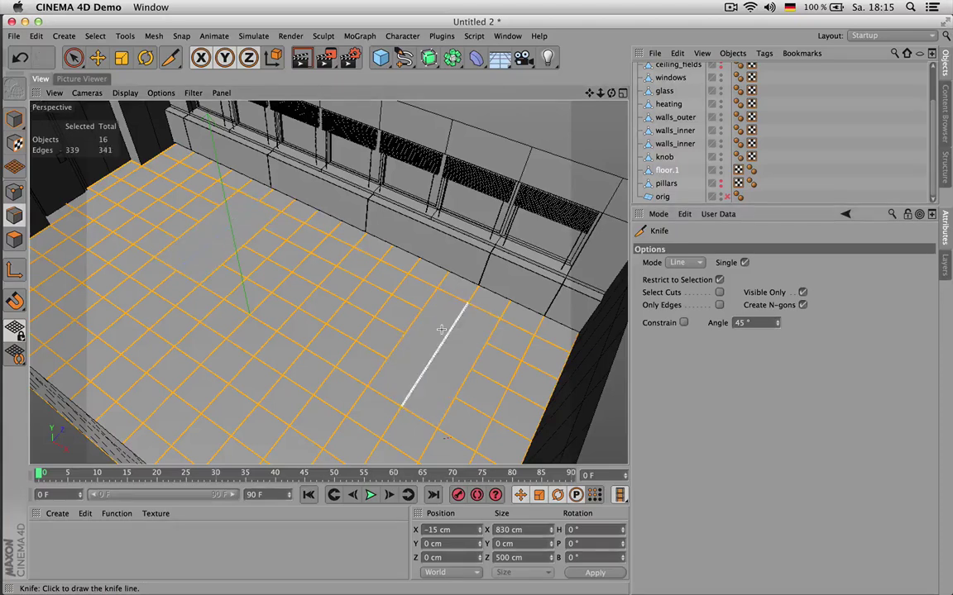
- Select the two new lengthwise floor edges and divide them with Edge Cut at 50% offset and subdivision 3
{"action": "right_click", "coordinate": [441, 329]}
{"action": "left_click", "coordinate": [441, 329]}
{"action": "key", "text": "super+z"}
{"action": "key", "text": "space"}
{"action": "left_click", "coordinate": [442, 337]}
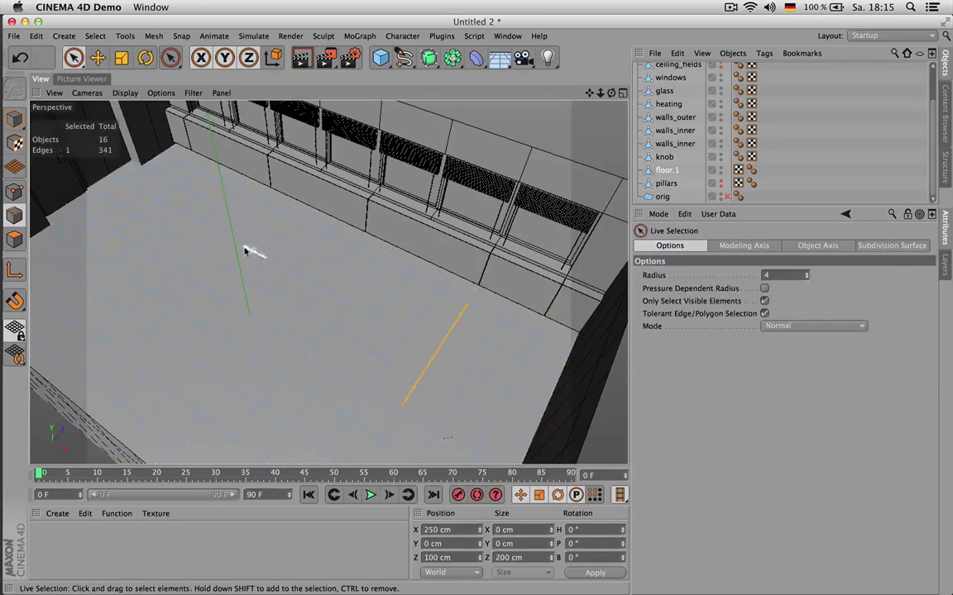
{"action": "left_click", "coordinate": [210, 242], "text": "shift"}
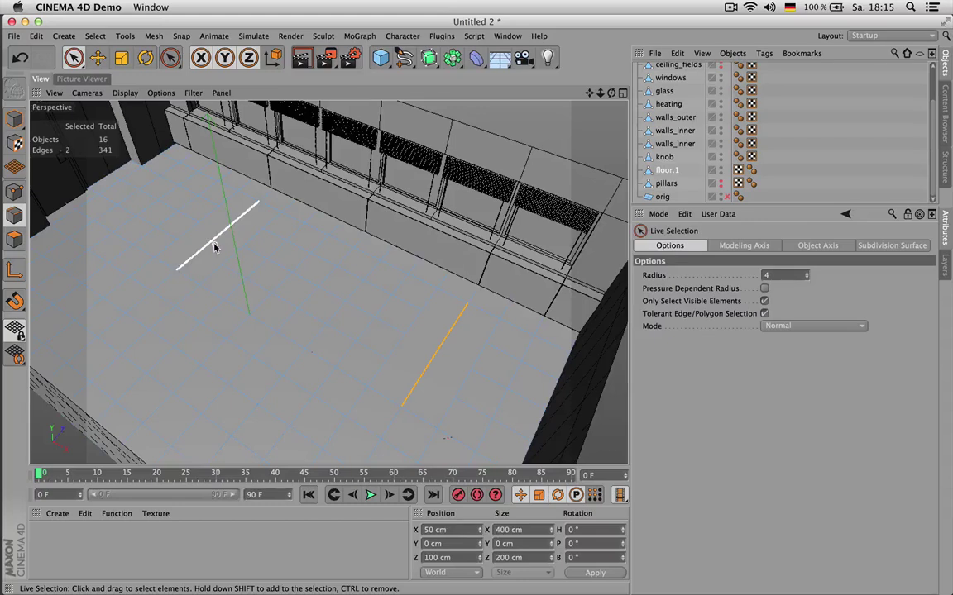
{"action": "key", "text": "m"}
{"action": "key", "text": "f"}
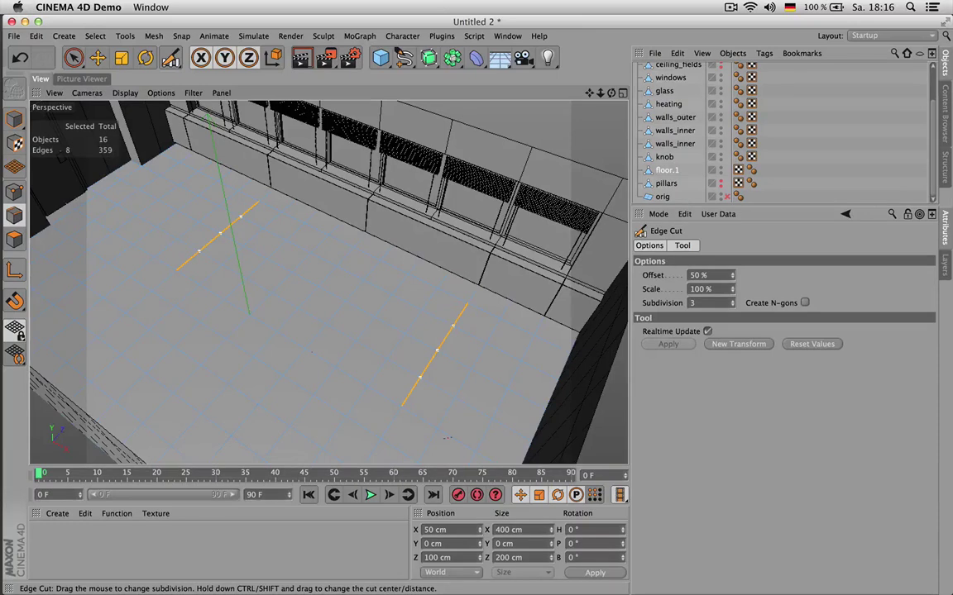
{"action": "left_click", "coordinate": [814, 155]}
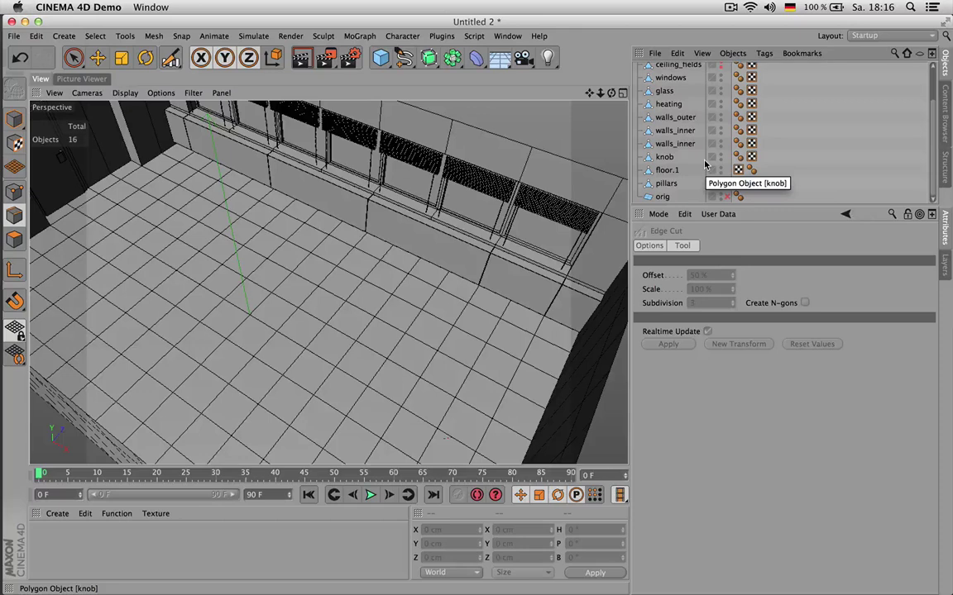
- Select the pillars object and make it visible in the room again
{"action": "scroll", "coordinate": [704, 161], "scroll_direction": "up", "scroll_amount": 3}
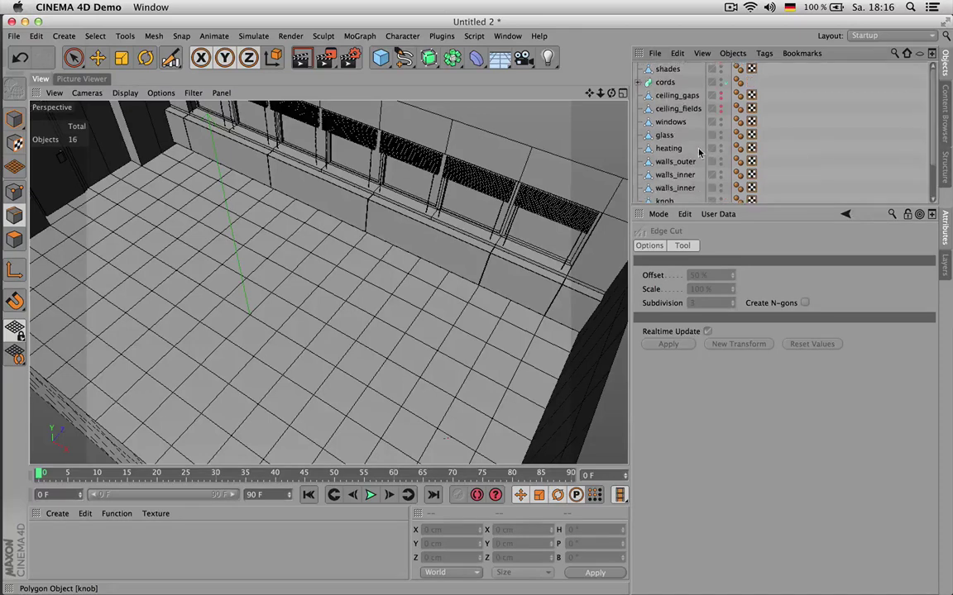
{"action": "left_click", "coordinate": [673, 71]}
{"action": "key", "text": "space"}
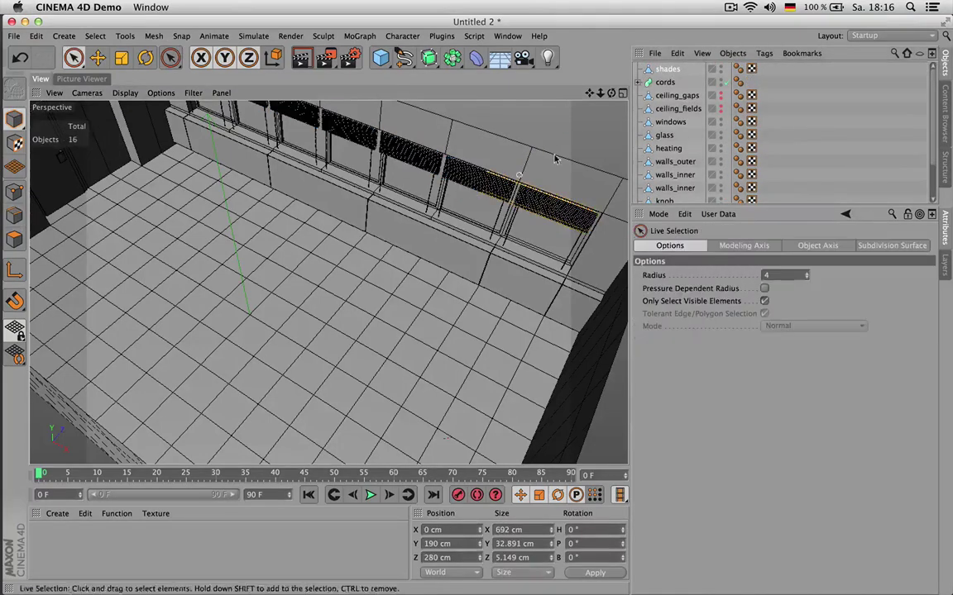
{"action": "left_click_drag", "start_coordinate": [611, 92], "coordinate": [596, 124]}
{"action": "left_click_drag", "start_coordinate": [328, 283], "coordinate": [333, 279], "text": "alt"}
{"action": "scroll", "coordinate": [679, 157], "scroll_direction": "down", "scroll_amount": 3}
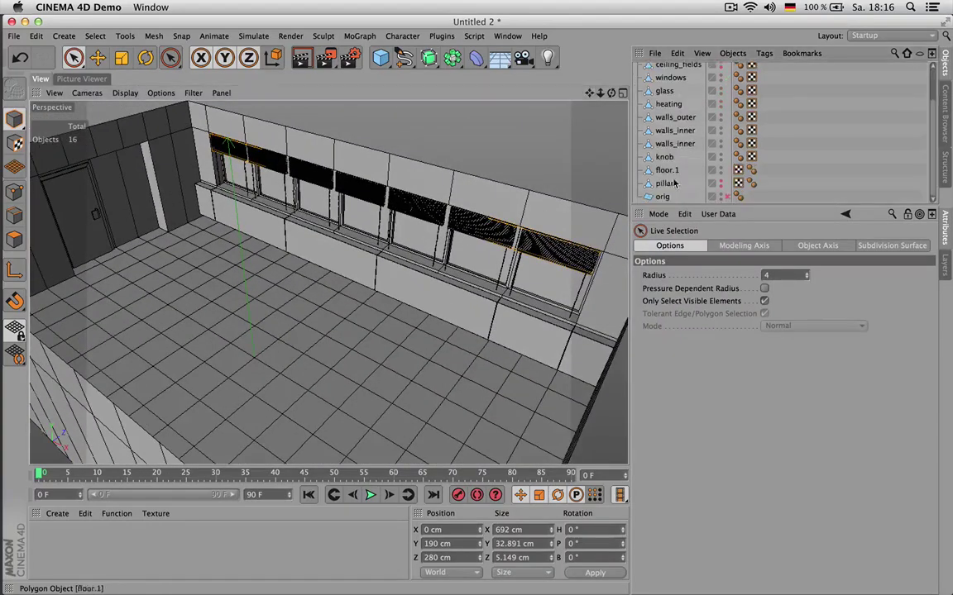
{"action": "left_click", "coordinate": [683, 184]}
{"action": "left_click", "coordinate": [719, 183]}
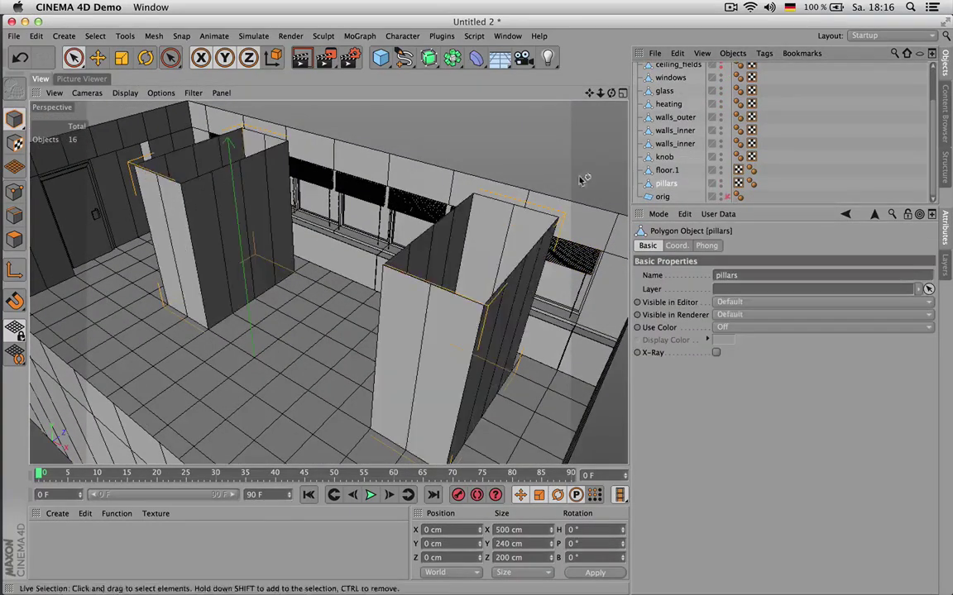
- Examine the pillars in the room and open the rendered office image in the Picture Viewer for comparison
{"action": "left_click_drag", "start_coordinate": [611, 92], "coordinate": [756, 111]}
{"action": "left_click_drag", "start_coordinate": [328, 282], "coordinate": [327, 282], "text": "alt"}
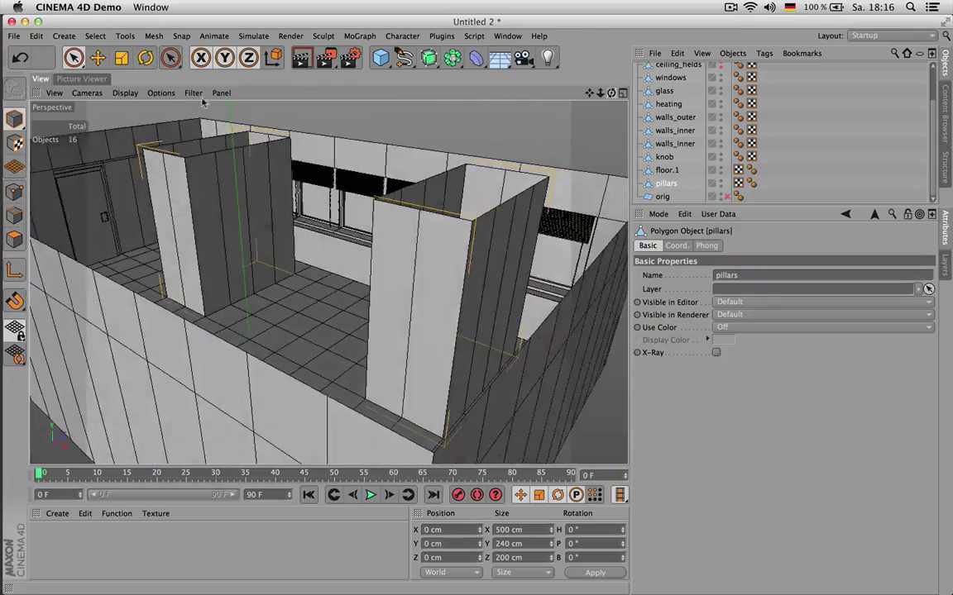
{"action": "left_click", "coordinate": [82, 78]}
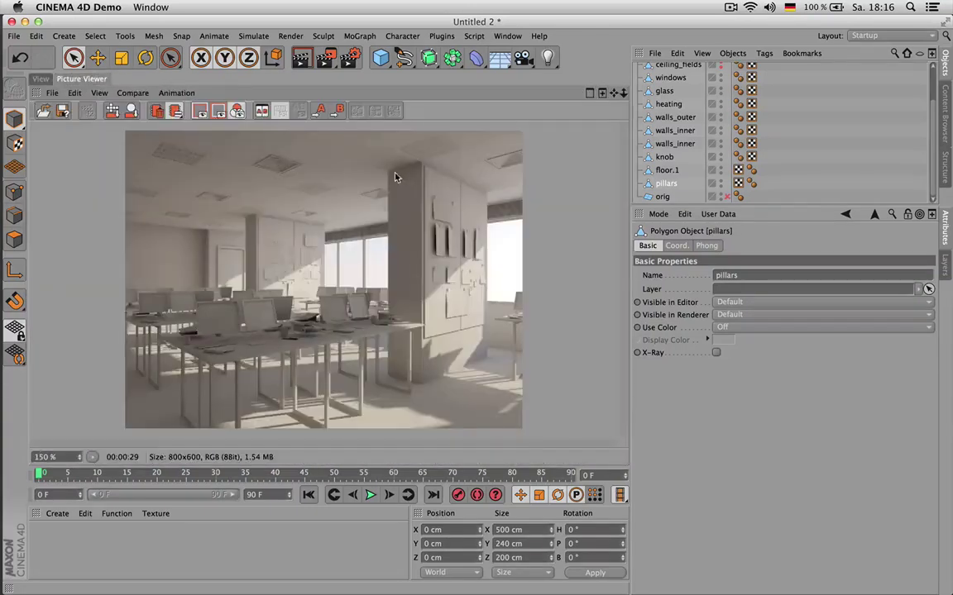
- Move the four polygons of the matching long side on each of the two pillars by -50 cm along X
{"action": "left_click", "coordinate": [45, 79]}
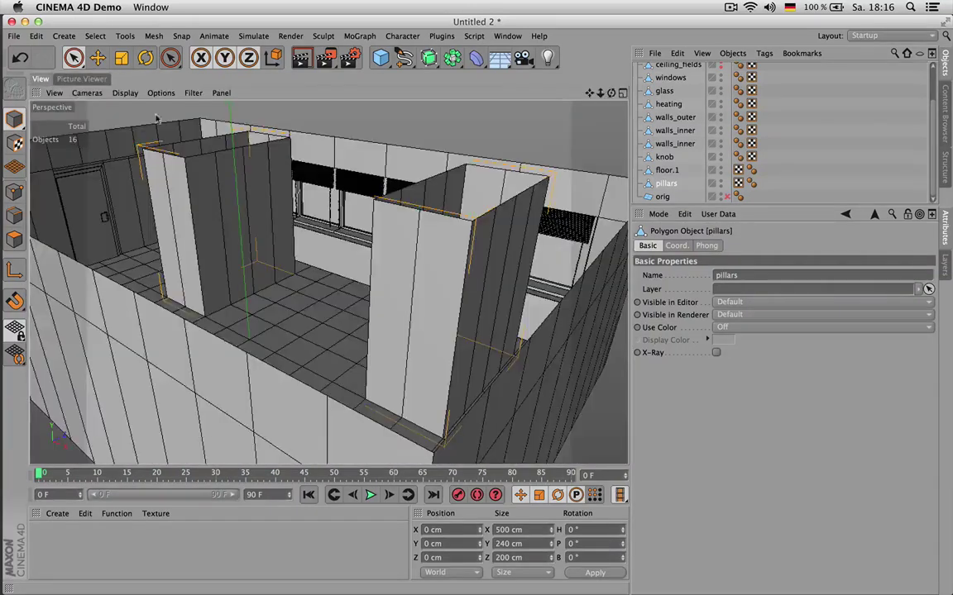
{"action": "left_click_drag", "start_coordinate": [478, 309], "coordinate": [328, 282], "text": "alt"}
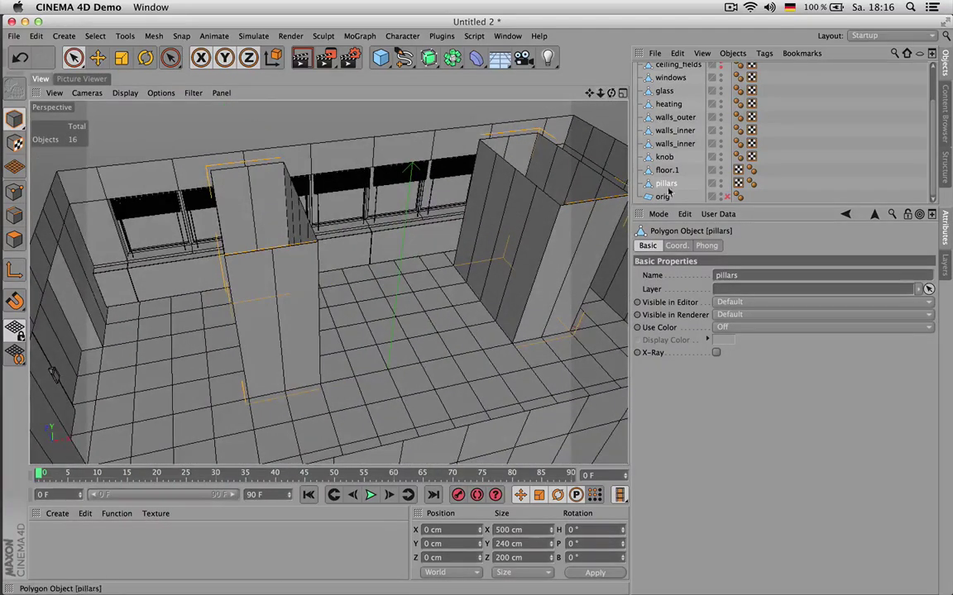
{"action": "key", "text": "Return"}
{"action": "left_click", "coordinate": [516, 215]}
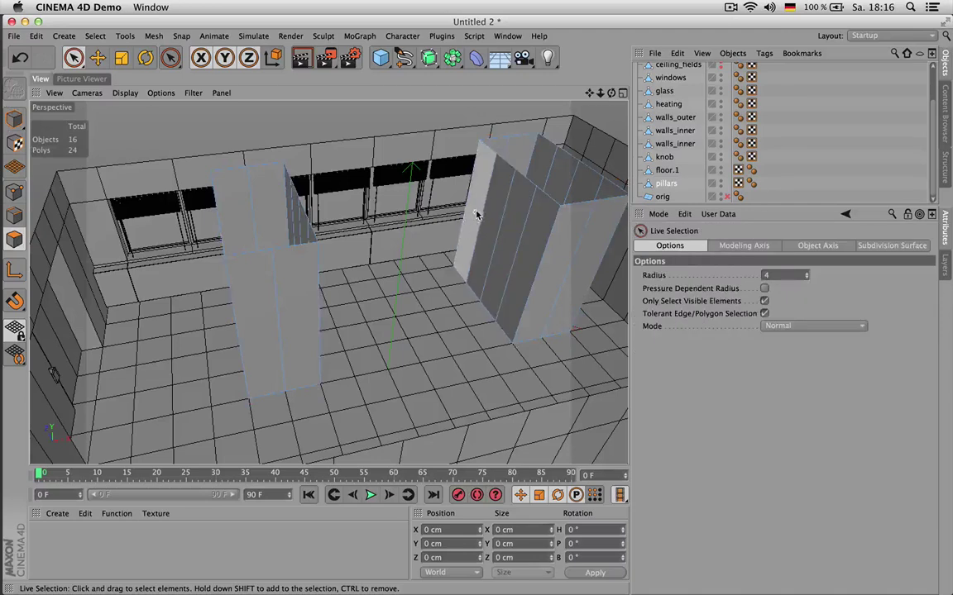
{"action": "left_click_drag", "start_coordinate": [475, 215], "coordinate": [506, 238]}
{"action": "left_click_drag", "start_coordinate": [328, 282], "coordinate": [417, 160], "text": "alt"}
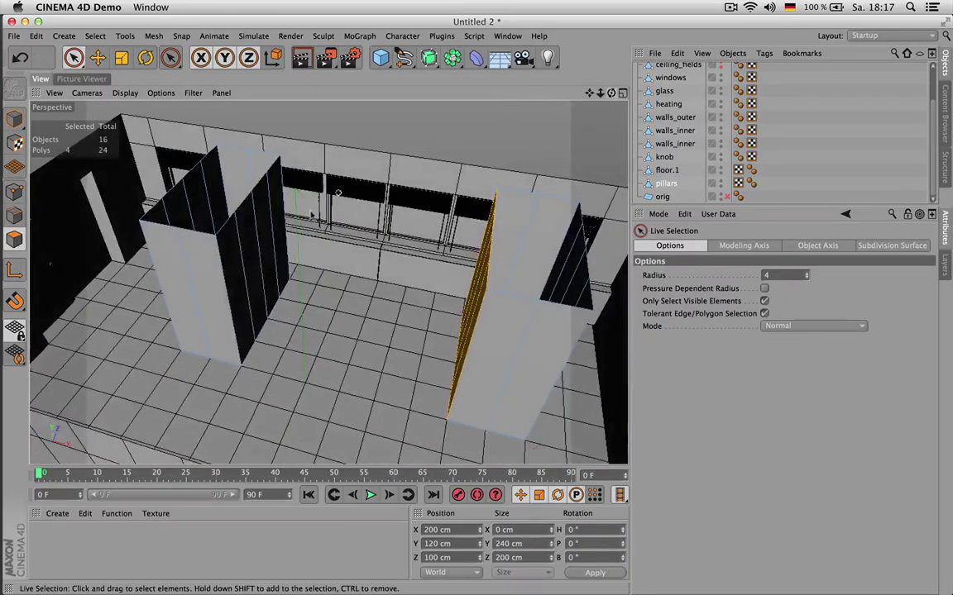
{"action": "left_click_drag", "start_coordinate": [245, 271], "coordinate": [276, 242]}
{"action": "left_click_drag", "start_coordinate": [533, 88], "coordinate": [551, 93], "text": "alt"}
{"action": "mouse_move", "coordinate": [588, 128]}
{"action": "left_mouse_down", "text": "alt"}
{"action": "mouse_move", "coordinate": [549, 130]}
{"action": "mouse_move", "coordinate": [540, 120]}
{"action": "left_mouse_up", "text": "alt"}
{"action": "left_click_drag", "start_coordinate": [413, 291], "coordinate": [455, 255], "text": "shift"}
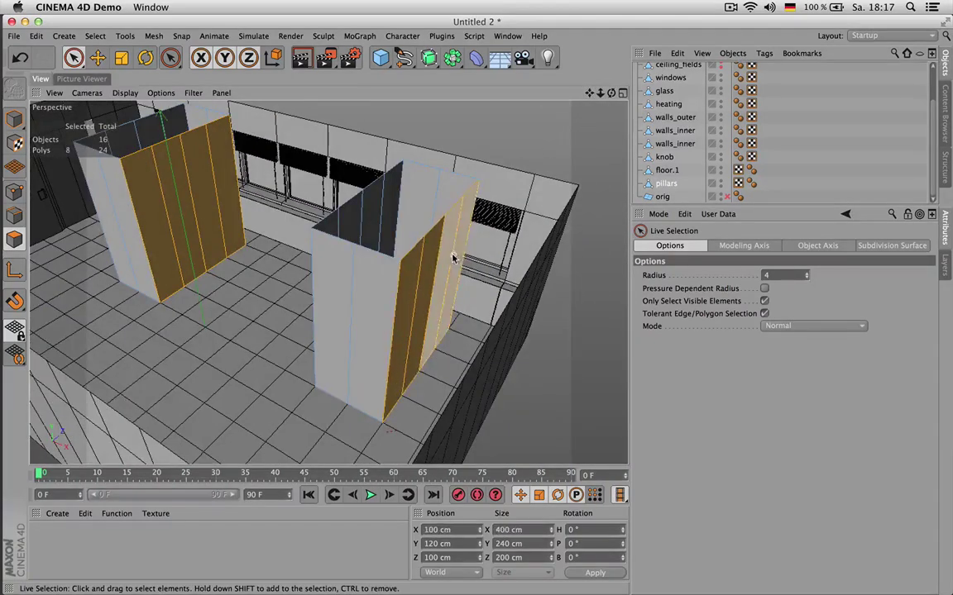
{"action": "key", "text": "e"}
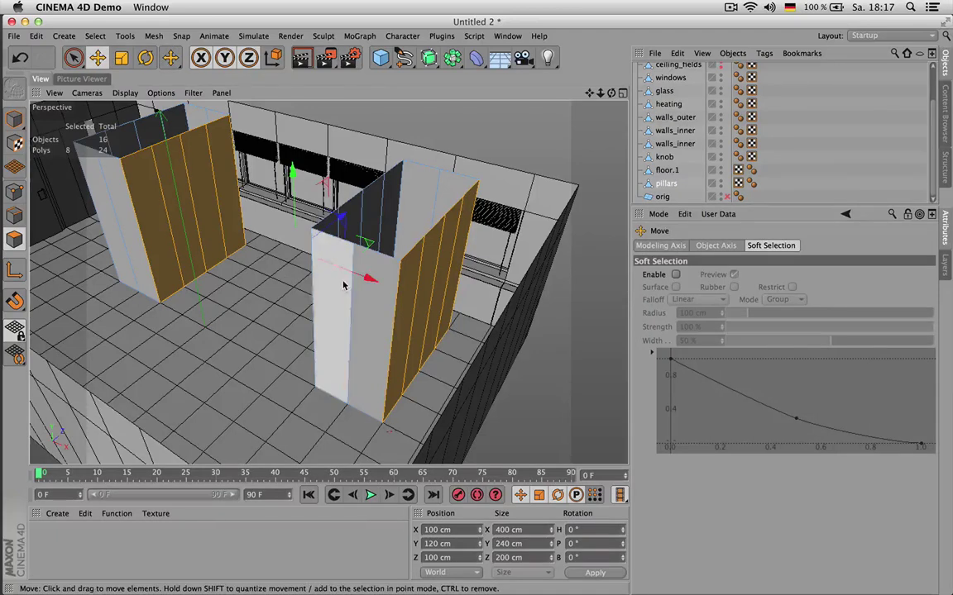
{"action": "left_click_drag", "start_coordinate": [371, 281], "coordinate": [336, 267]}
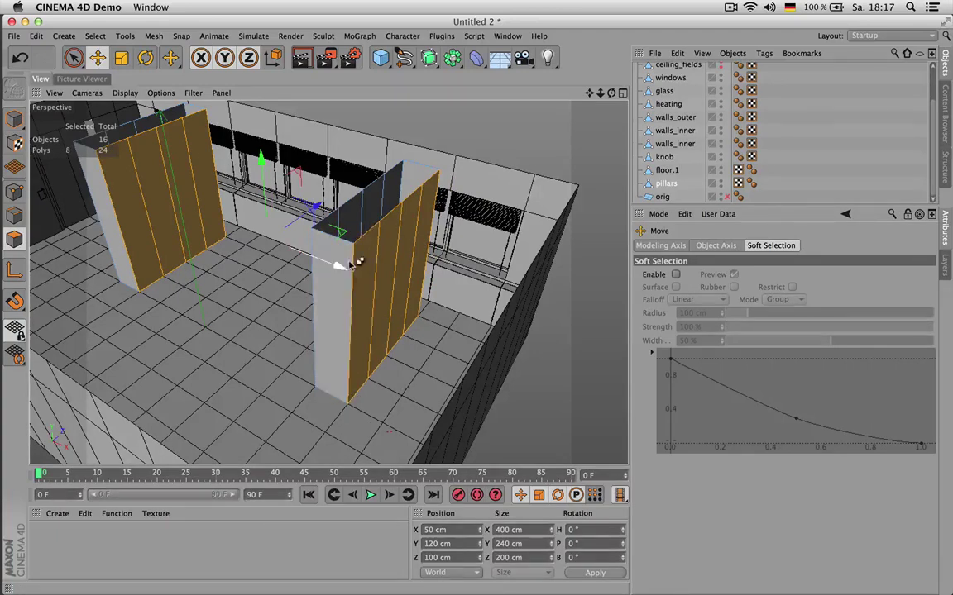
- Select all polygons of the pillars and run Optimize on them, then deselect the object
{"action": "key", "text": "super+a"}
{"action": "key", "text": "u"}
{"action": "key", "text": "o"}
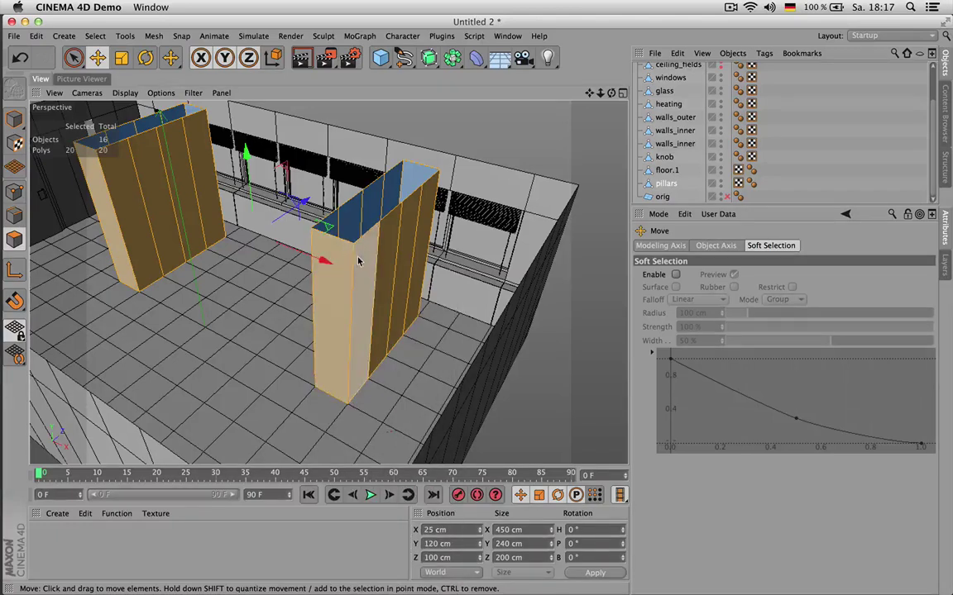
{"action": "left_click", "coordinate": [808, 138]}
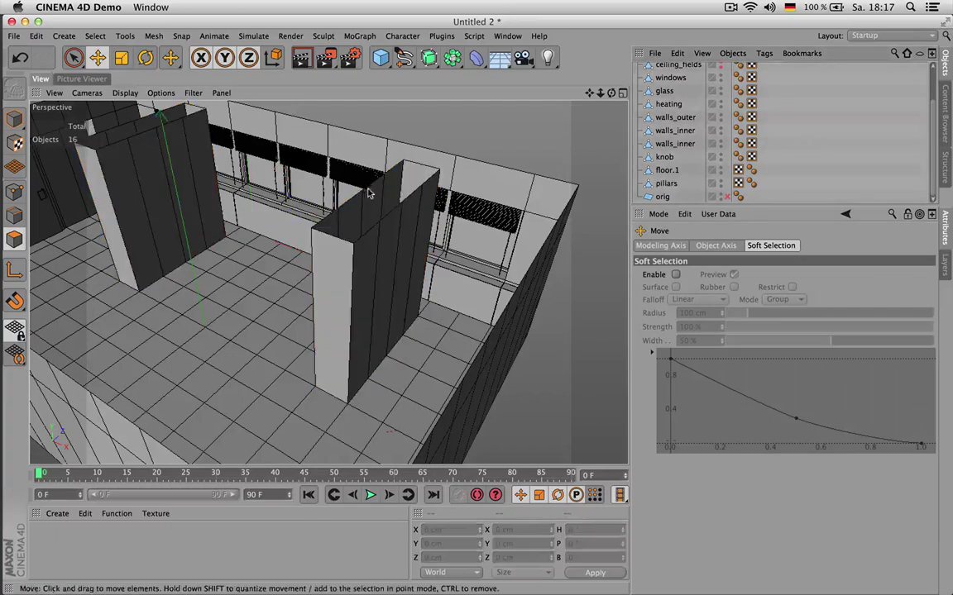
- Examine the narrowed pillars in the room from several angles and compare them with the rendered office image
{"action": "left_click_drag", "start_coordinate": [590, 94], "coordinate": [713, 139]}
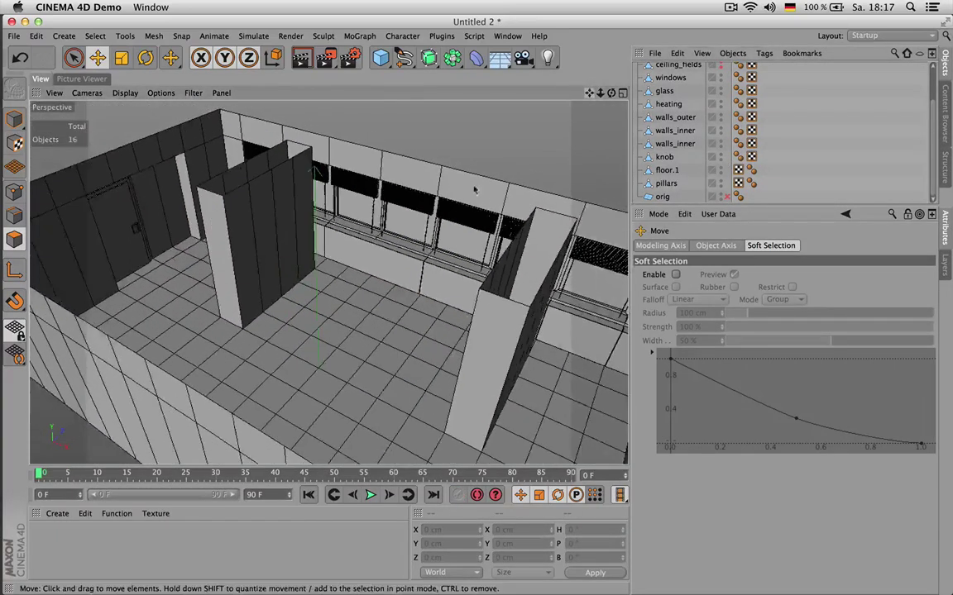
{"action": "scroll", "coordinate": [461, 191], "scroll_direction": "up", "scroll_amount": 3}
{"action": "left_click_drag", "start_coordinate": [611, 94], "coordinate": [668, 182]}
{"action": "left_click_drag", "start_coordinate": [125, 445], "coordinate": [563, 135]}
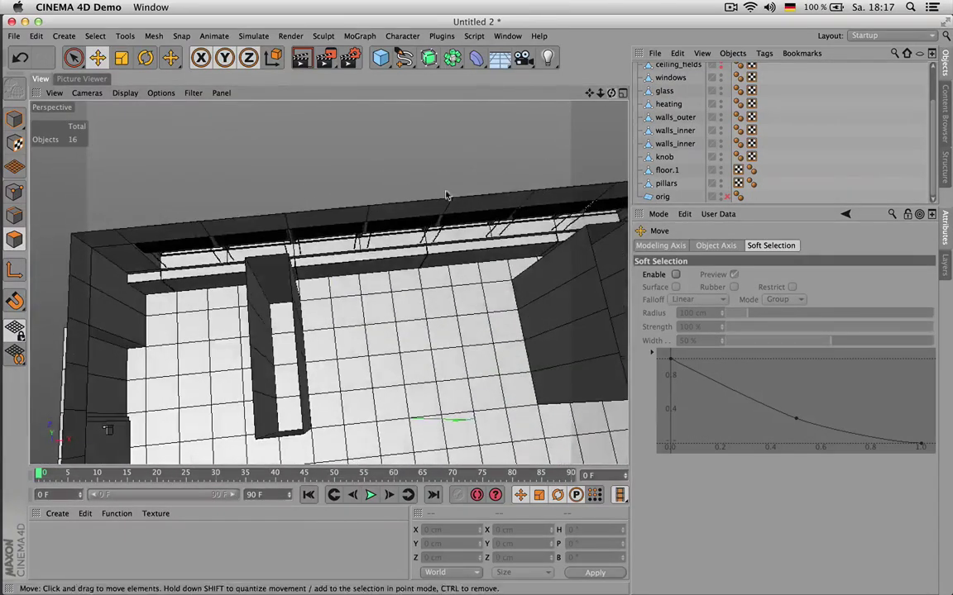
{"action": "left_click_drag", "start_coordinate": [611, 93], "coordinate": [533, 59]}
{"action": "left_click_drag", "start_coordinate": [463, 91], "coordinate": [468, 100]}
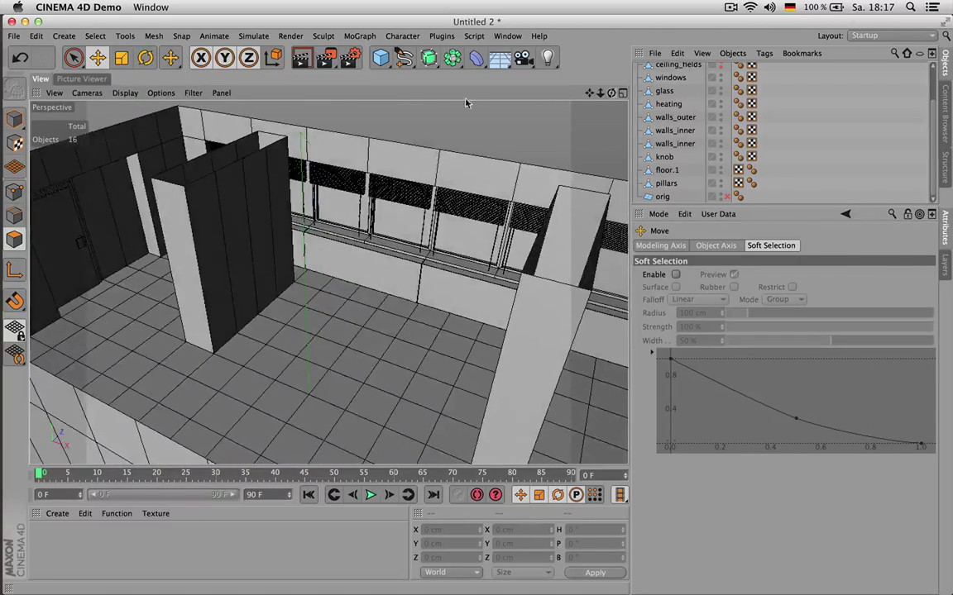
{"action": "left_click", "coordinate": [91, 79]}
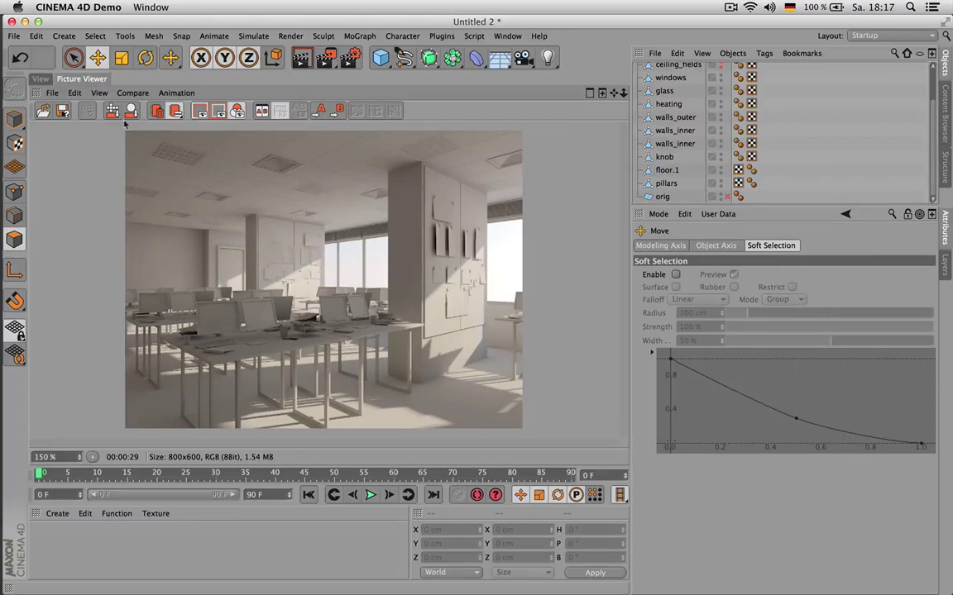
{"action": "left_click", "coordinate": [39, 78]}
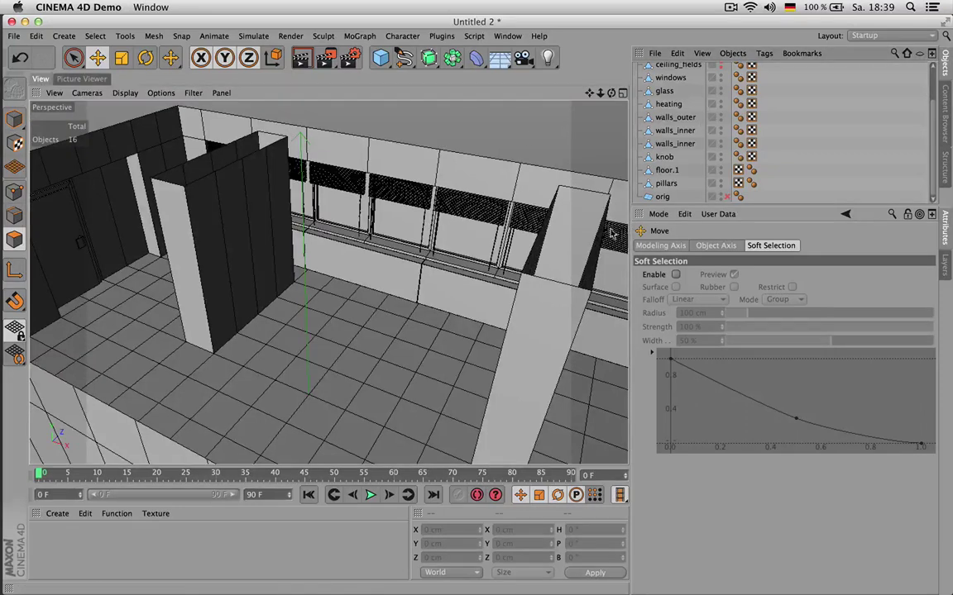
- Make the ceiling_fields object visible in the editor and select it
{"action": "left_click_drag", "start_coordinate": [612, 233], "coordinate": [434, 191], "text": "alt"}
{"action": "scroll", "coordinate": [435, 266], "scroll_direction": "up", "scroll_amount": 10}
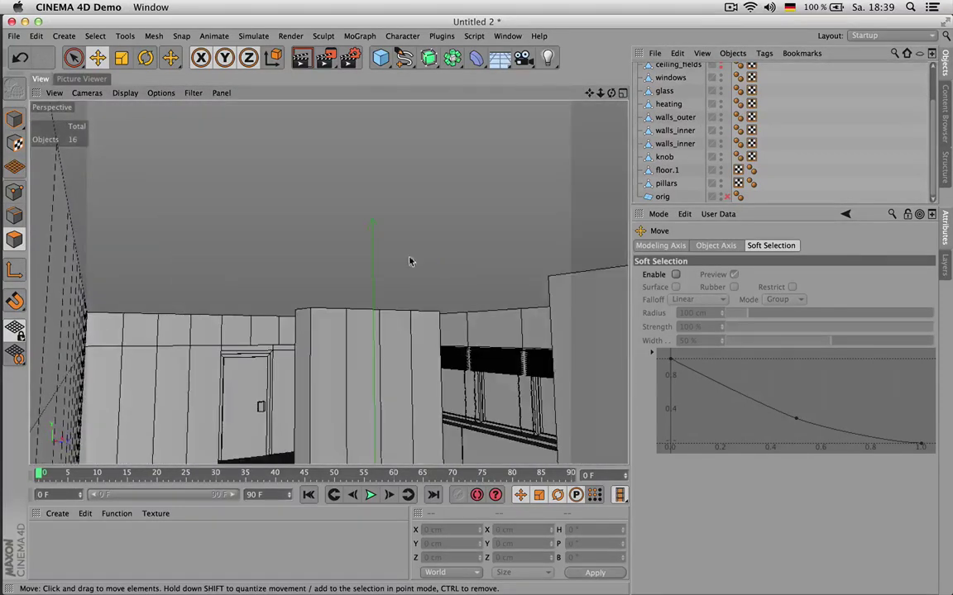
{"action": "scroll", "coordinate": [708, 141], "scroll_direction": "up", "scroll_amount": 3}
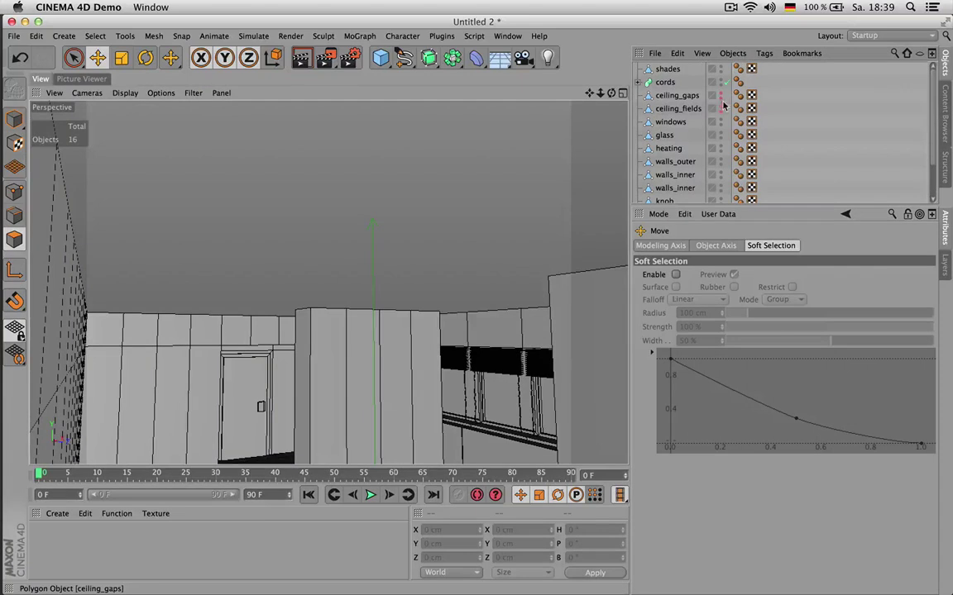
{"action": "left_click", "coordinate": [720, 108]}
{"action": "left_click", "coordinate": [679, 108]}
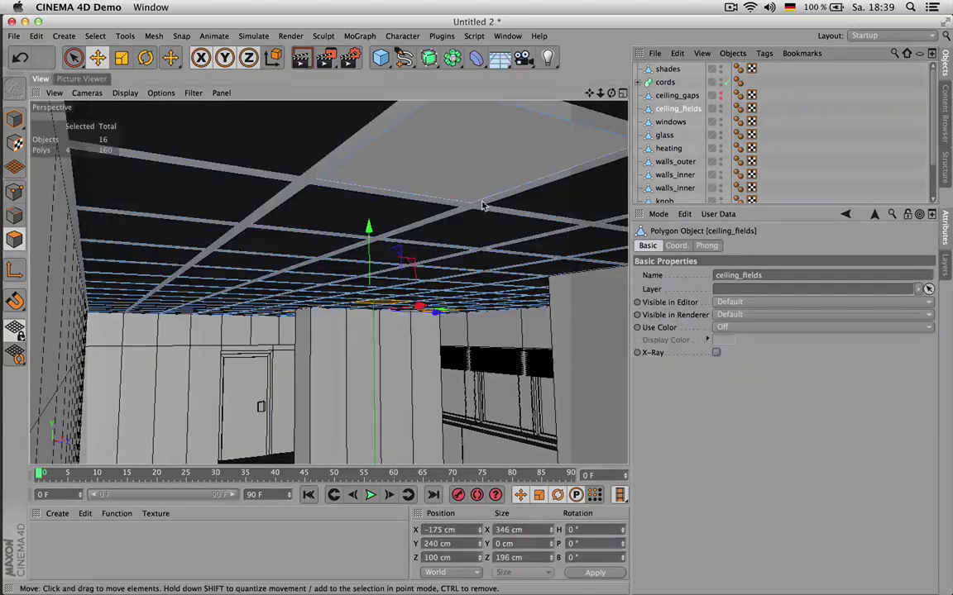
- Check where the ceiling fields lie over the pillars in the top and perspective views, hiding and reshowing ceiling_fields
{"action": "left_click_drag", "start_coordinate": [457, 189], "coordinate": [403, 282], "text": "alt"}
{"action": "middle_click_drag", "start_coordinate": [333, 151], "coordinate": [481, 424], "text": "alt"}
{"action": "key", "text": "F2"}
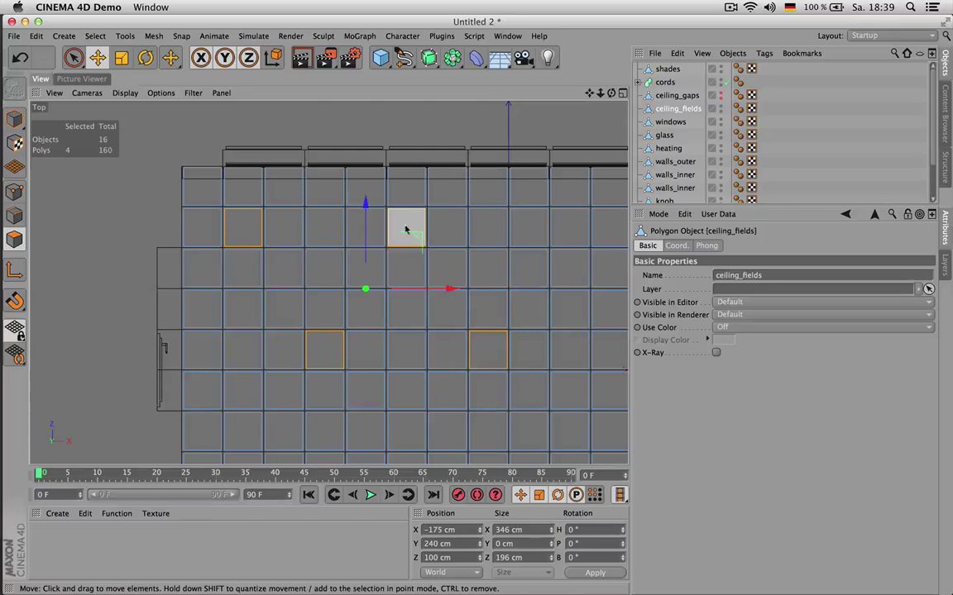
{"action": "left_click", "coordinate": [720, 106]}
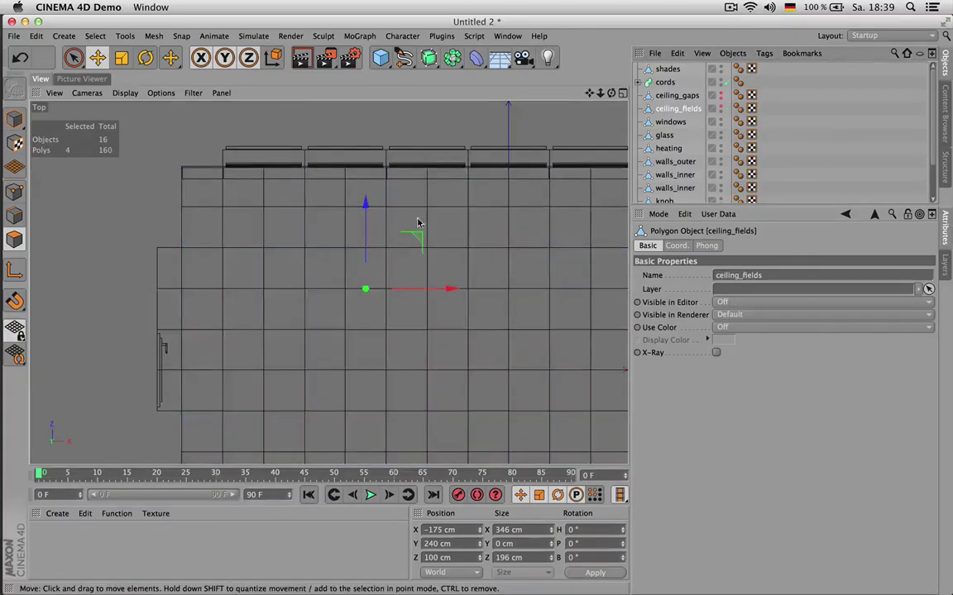
{"action": "key", "text": "F1"}
{"action": "scroll", "coordinate": [409, 188], "scroll_direction": "up", "scroll_amount": 2}
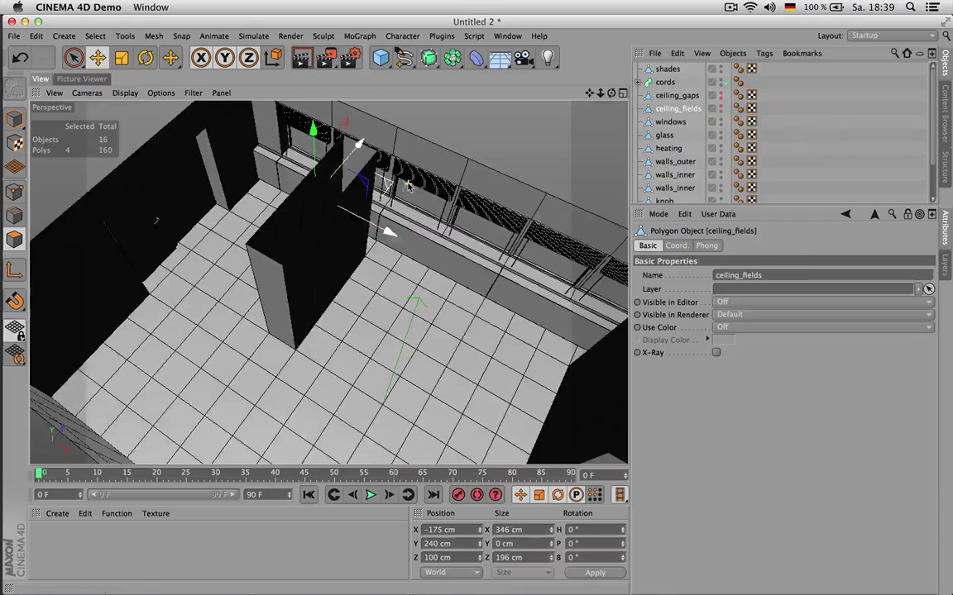
{"action": "left_click", "coordinate": [720, 109]}
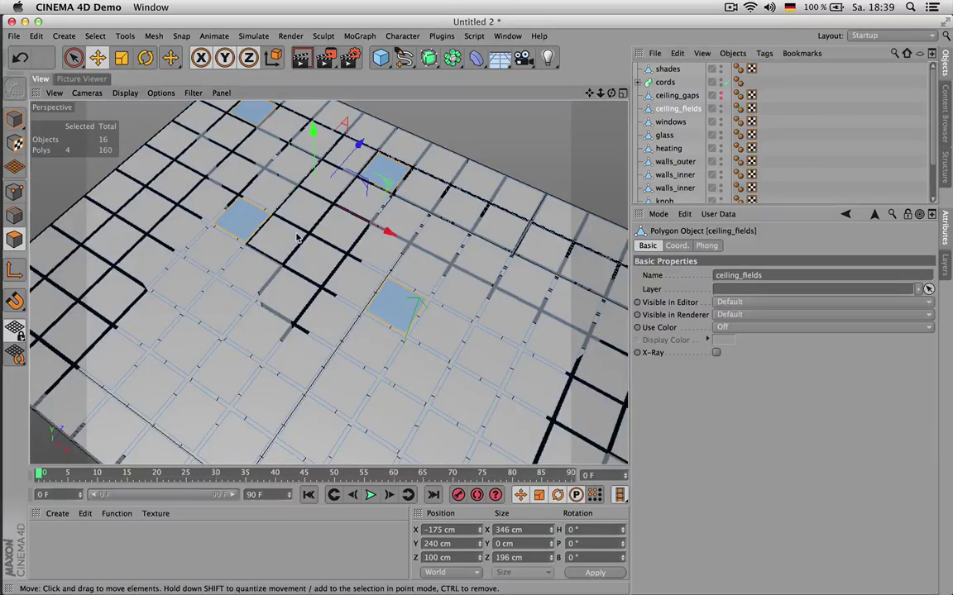
- Delete the row of four ceiling fields directly above each of the two pillars
{"action": "key", "text": "9"}
{"action": "mouse_move", "coordinate": [280, 246]}
{"action": "left_mouse_down"}
{"action": "mouse_move", "coordinate": [305, 165]}
{"action": "mouse_move", "coordinate": [335, 139]}
{"action": "left_mouse_up"}
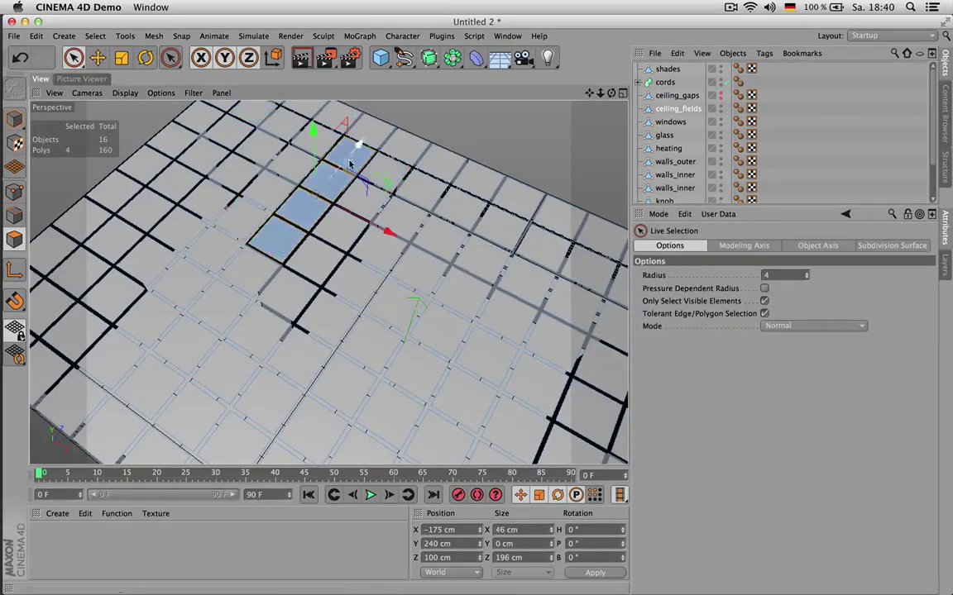
{"action": "left_click_drag", "start_coordinate": [478, 309], "coordinate": [327, 283], "text": "alt"}
{"action": "left_click_drag", "start_coordinate": [590, 94], "coordinate": [443, 248]}
{"action": "scroll", "coordinate": [388, 300], "scroll_direction": "up", "scroll_amount": 5}
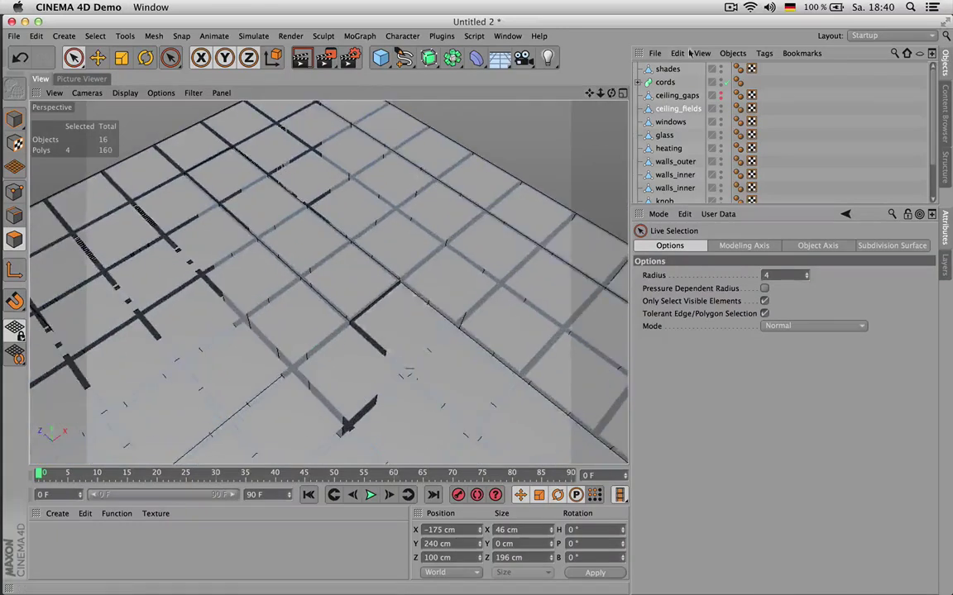
{"action": "left_click_drag", "start_coordinate": [328, 283], "coordinate": [328, 283], "text": "alt"}
{"action": "left_click_drag", "start_coordinate": [404, 176], "coordinate": [351, 285], "text": "shift"}
{"action": "scroll", "coordinate": [389, 257], "scroll_direction": "down", "scroll_amount": 3}
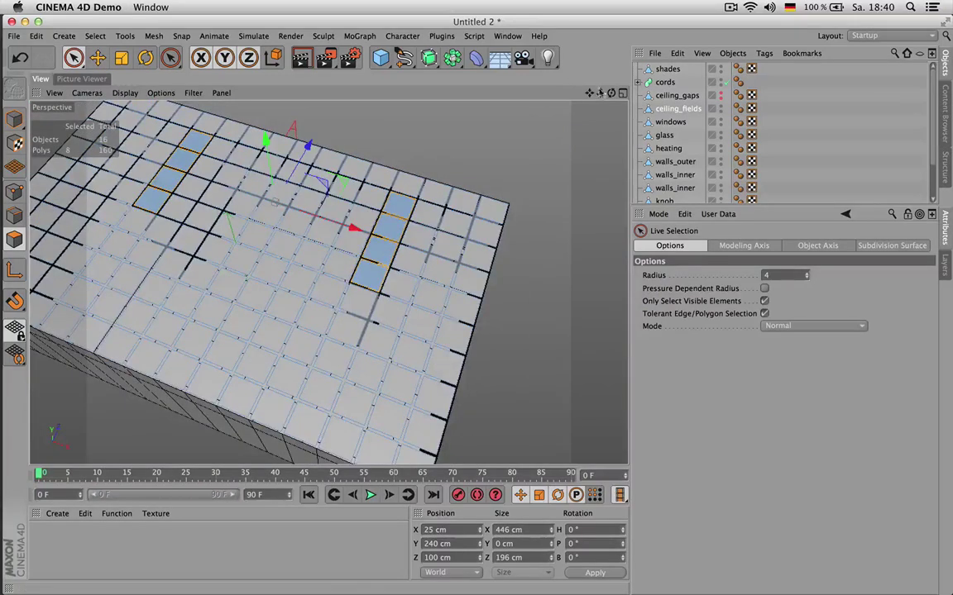
{"action": "middle_click_drag", "start_coordinate": [559, 154], "coordinate": [584, 218], "text": "alt"}
{"action": "scroll", "coordinate": [532, 190], "scroll_direction": "up", "scroll_amount": 3}
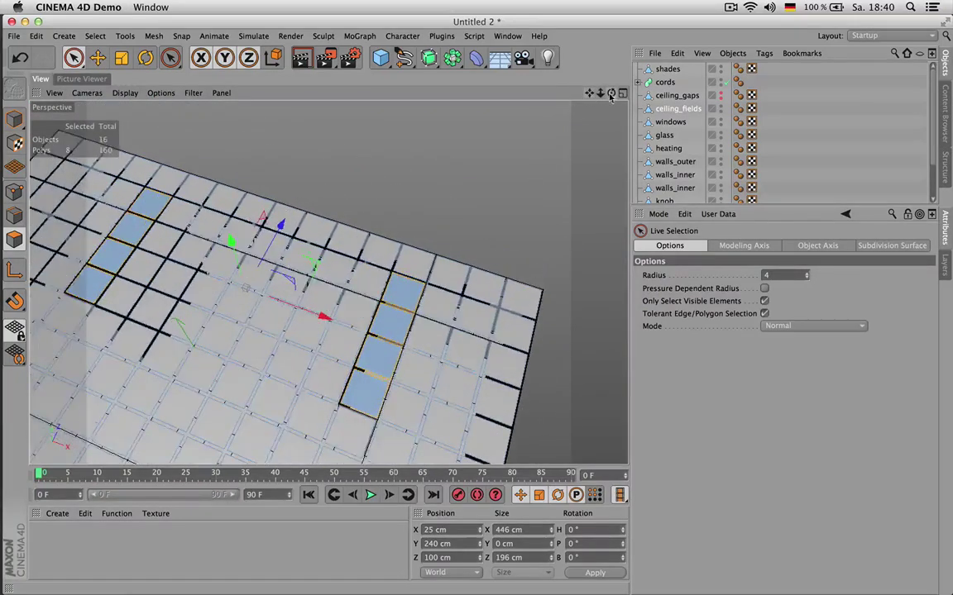
{"action": "middle_click_drag", "start_coordinate": [532, 190], "coordinate": [545, 188], "text": "alt"}
{"action": "middle_click_drag", "start_coordinate": [458, 146], "coordinate": [542, 126], "text": "alt"}
{"action": "scroll", "coordinate": [543, 125], "scroll_direction": "down", "scroll_amount": 3}
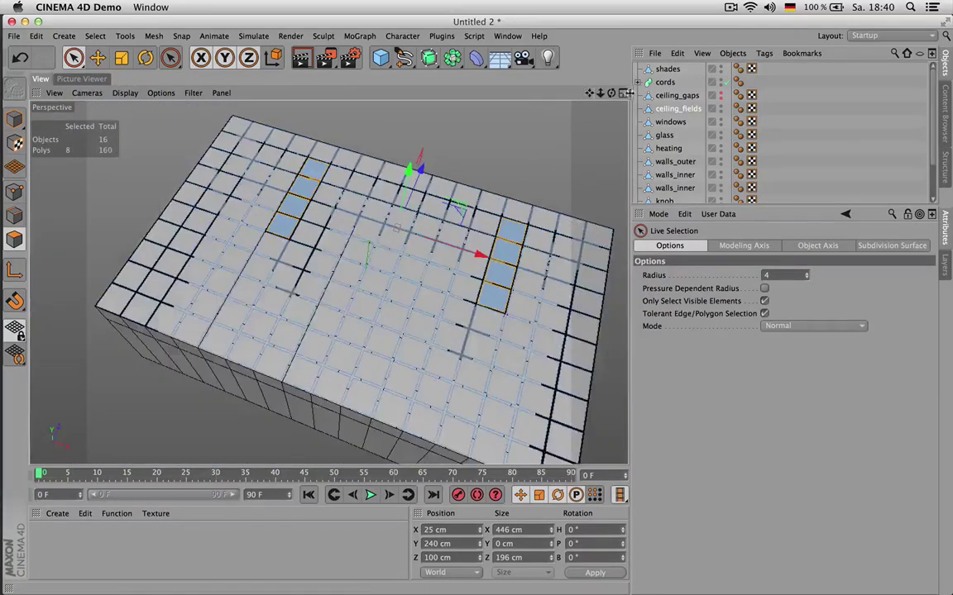
{"action": "left_click_drag", "start_coordinate": [587, 95], "coordinate": [530, 105]}
{"action": "scroll", "coordinate": [433, 204], "scroll_direction": "up", "scroll_amount": 2}
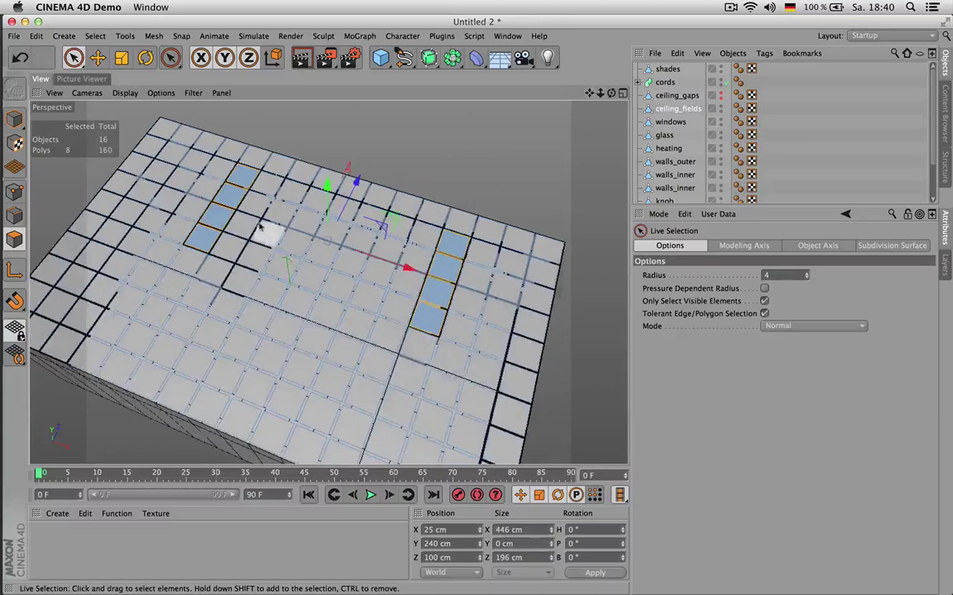
{"action": "left_click", "coordinate": [82, 79]}
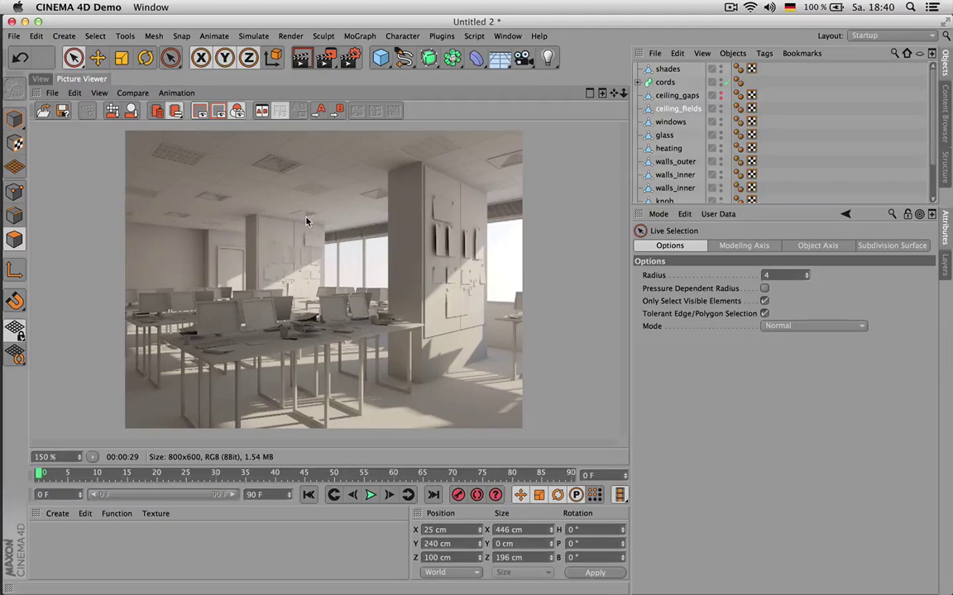
{"action": "left_click", "coordinate": [41, 79]}
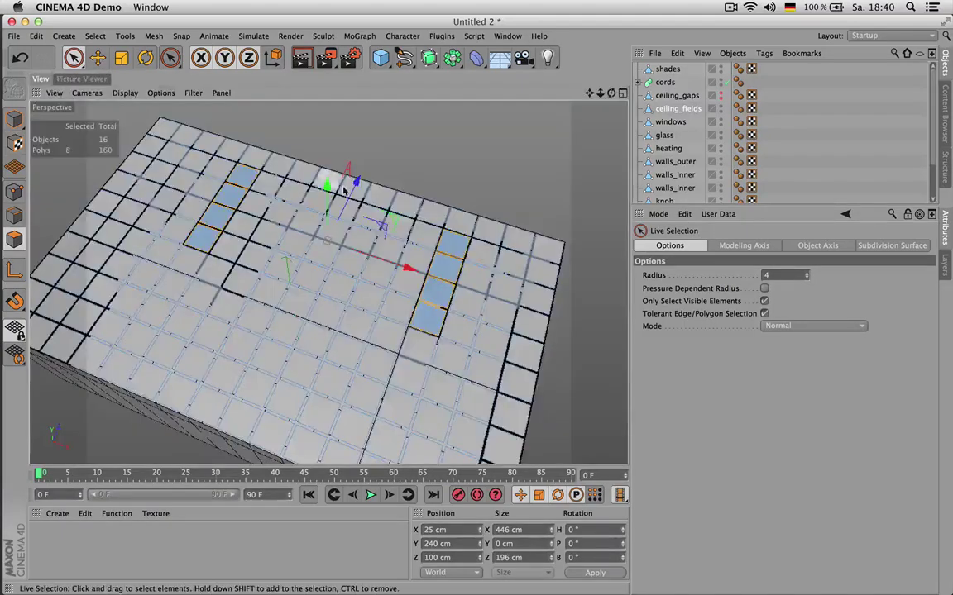
{"action": "left_click_drag", "start_coordinate": [611, 93], "coordinate": [645, 105]}
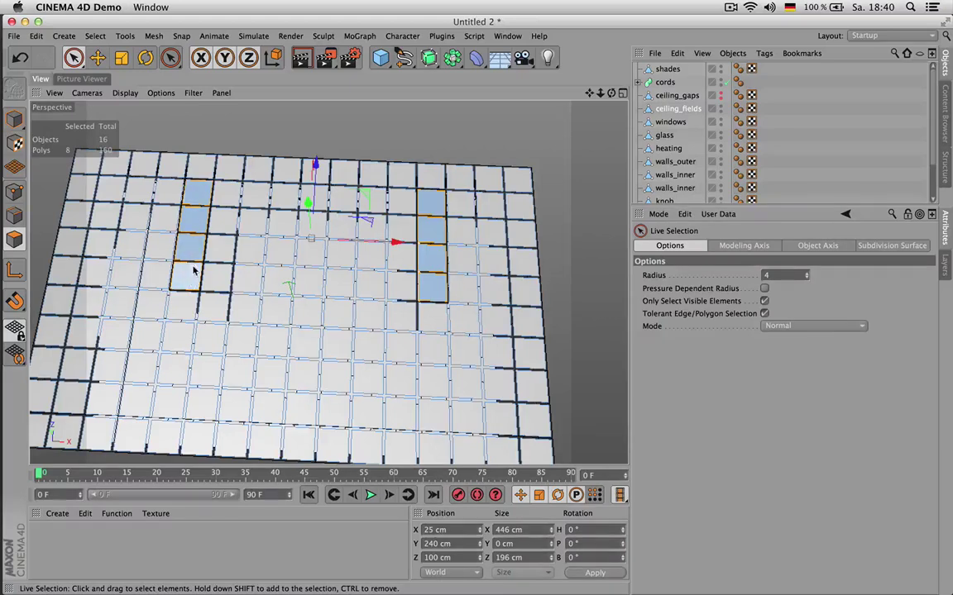
{"action": "key", "text": "Delete"}
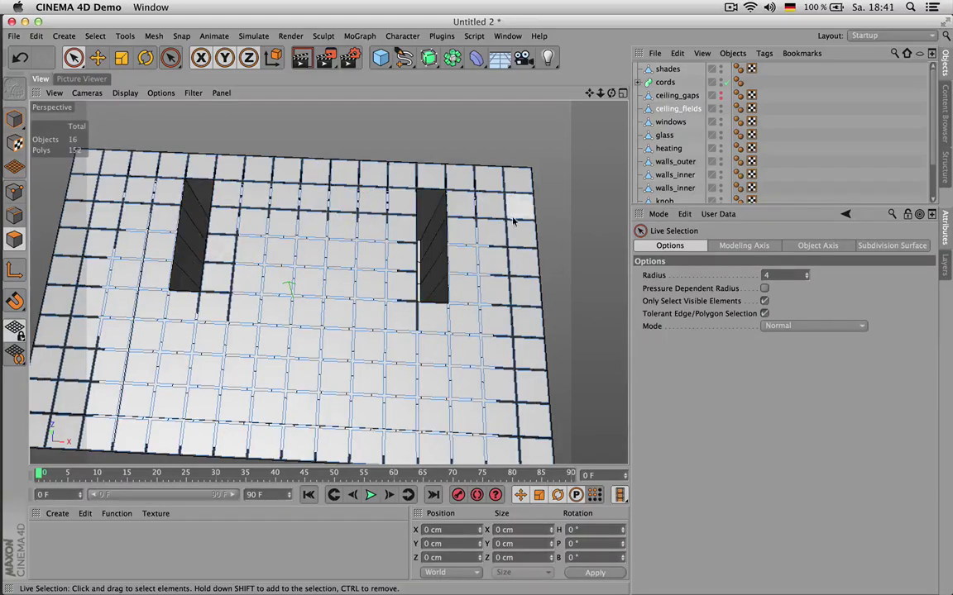
- Split twelve ceiling fields, every fourth field in three rows of four, out of ceiling_fields into a separate object
{"action": "mouse_move", "coordinate": [611, 93]}
{"action": "left_mouse_down"}
{"action": "mouse_move", "coordinate": [580, 83]}
{"action": "mouse_move", "coordinate": [614, 94]}
{"action": "left_mouse_up"}
{"action": "left_click", "coordinate": [219, 330]}
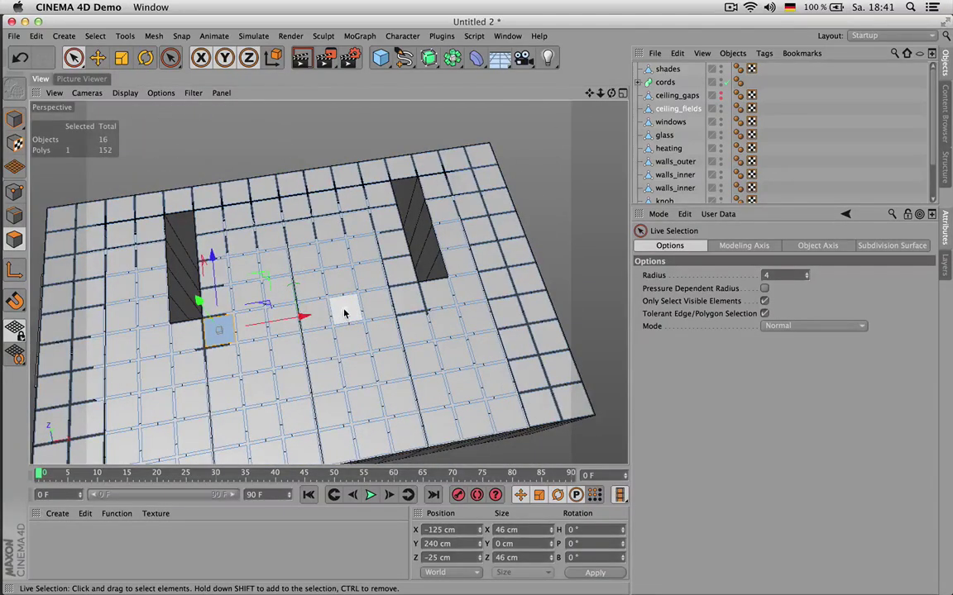
{"action": "left_click", "coordinate": [345, 312], "text": "shift"}
{"action": "left_click", "coordinate": [466, 290], "text": "shift"}
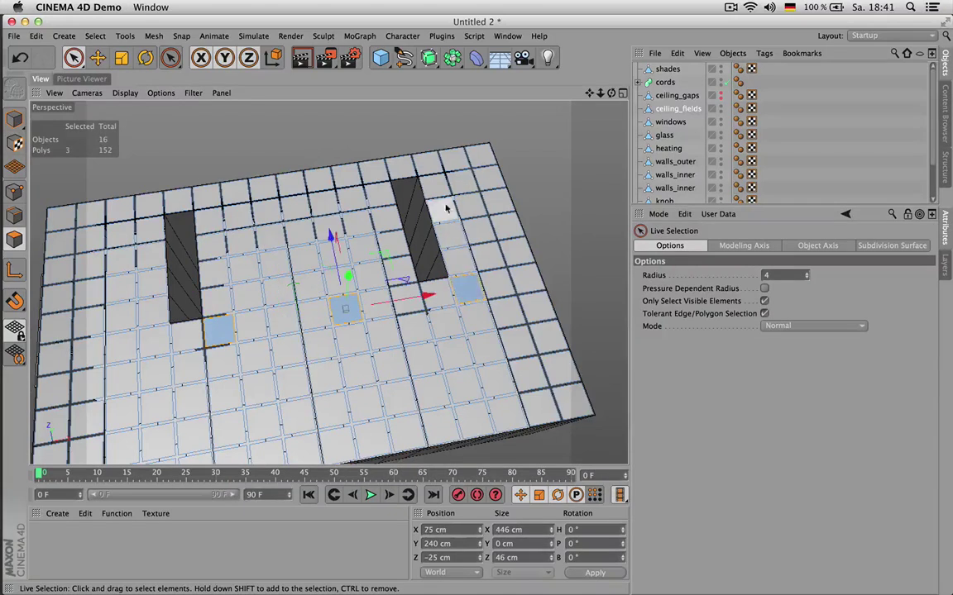
{"action": "left_click", "coordinate": [441, 195], "text": "shift"}
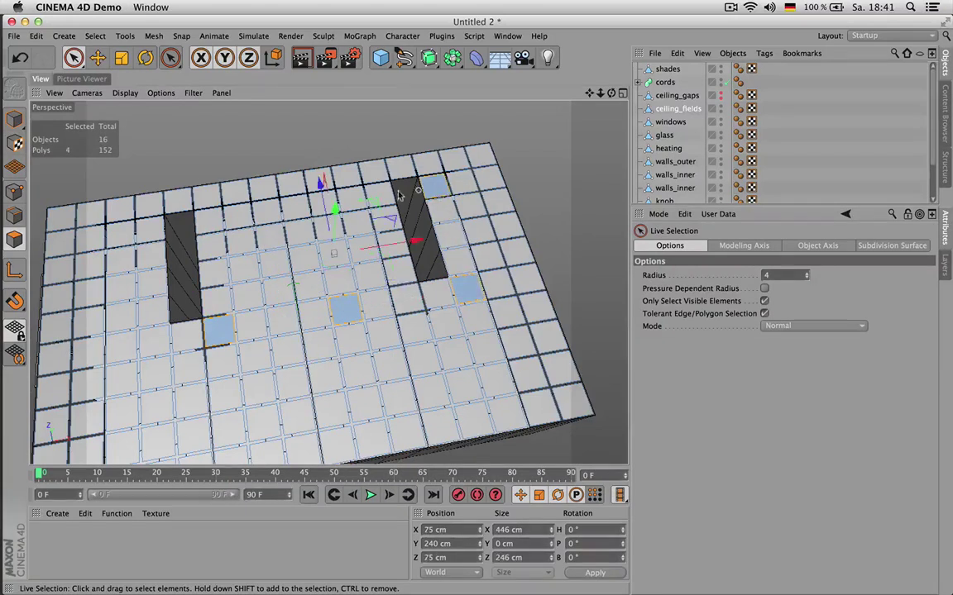
{"action": "left_click", "coordinate": [324, 207], "text": "shift"}
{"action": "left_click", "coordinate": [208, 219], "text": "shift"}
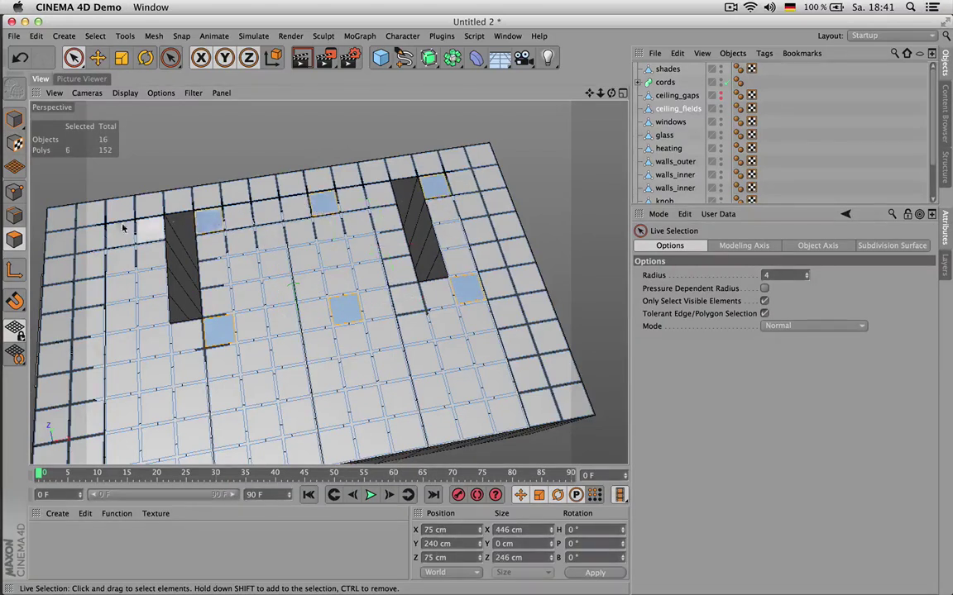
{"action": "left_click", "coordinate": [95, 237], "text": "shift"}
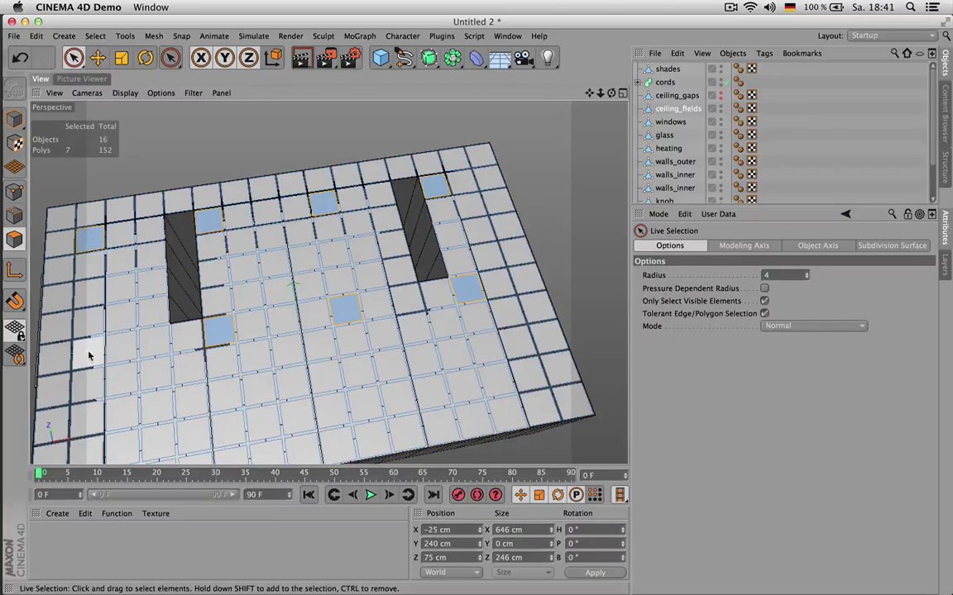
{"action": "left_click", "coordinate": [80, 319], "text": "shift"}
{"action": "left_click_drag", "start_coordinate": [164, 238], "coordinate": [143, 234], "text": "alt"}
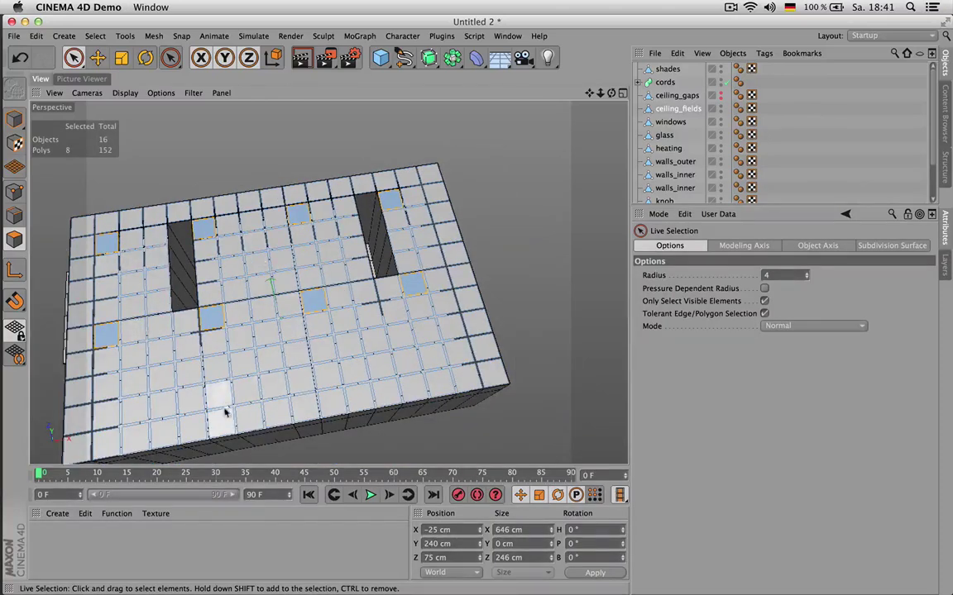
{"action": "left_click", "coordinate": [104, 443], "text": "shift"}
{"action": "left_click", "coordinate": [220, 422], "text": "shift"}
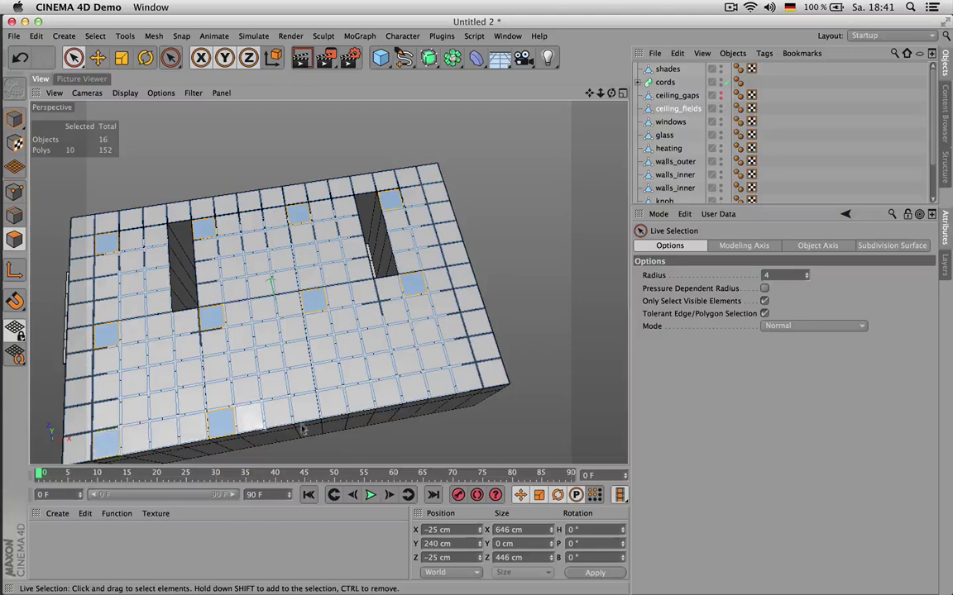
{"action": "left_click", "coordinate": [331, 401], "text": "shift"}
{"action": "scroll", "coordinate": [425, 260], "scroll_direction": "up", "scroll_amount": 1}
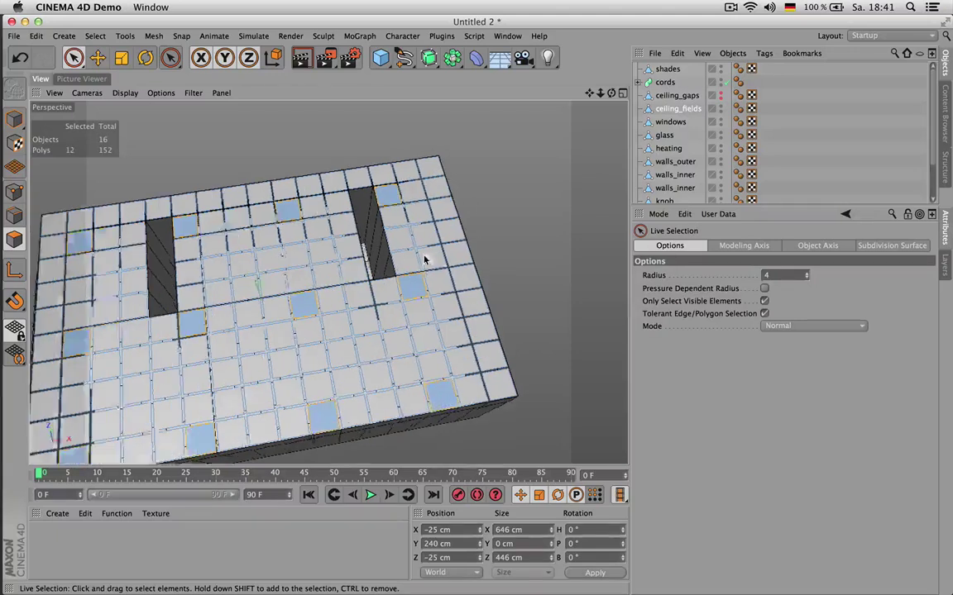
{"action": "left_click_drag", "start_coordinate": [612, 93], "coordinate": [552, 93]}
{"action": "left_click_drag", "start_coordinate": [430, 331], "coordinate": [447, 322], "text": "alt"}
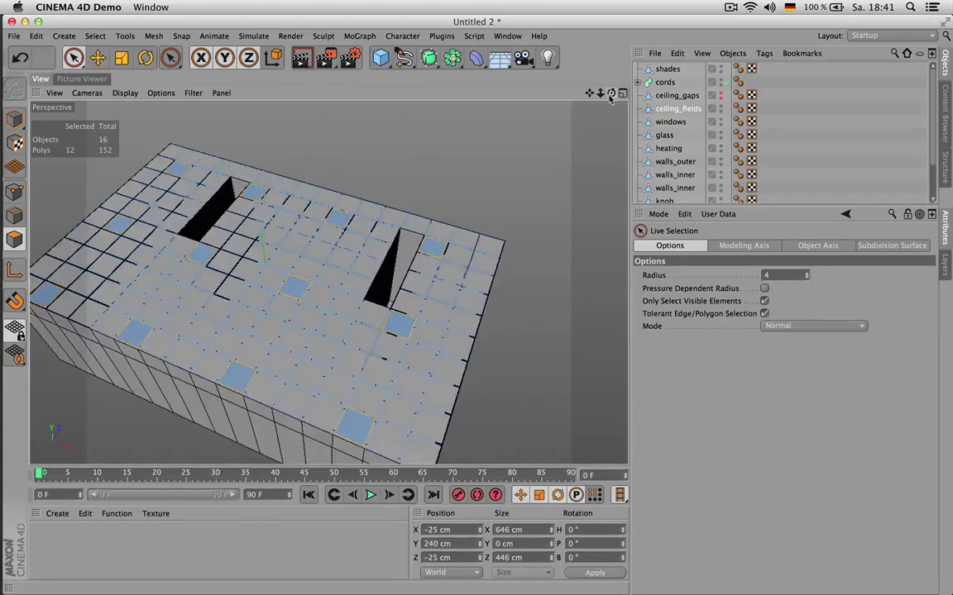
{"action": "left_click_drag", "start_coordinate": [590, 94], "coordinate": [641, 143]}
{"action": "left_click_drag", "start_coordinate": [517, 132], "coordinate": [488, 142], "text": "alt"}
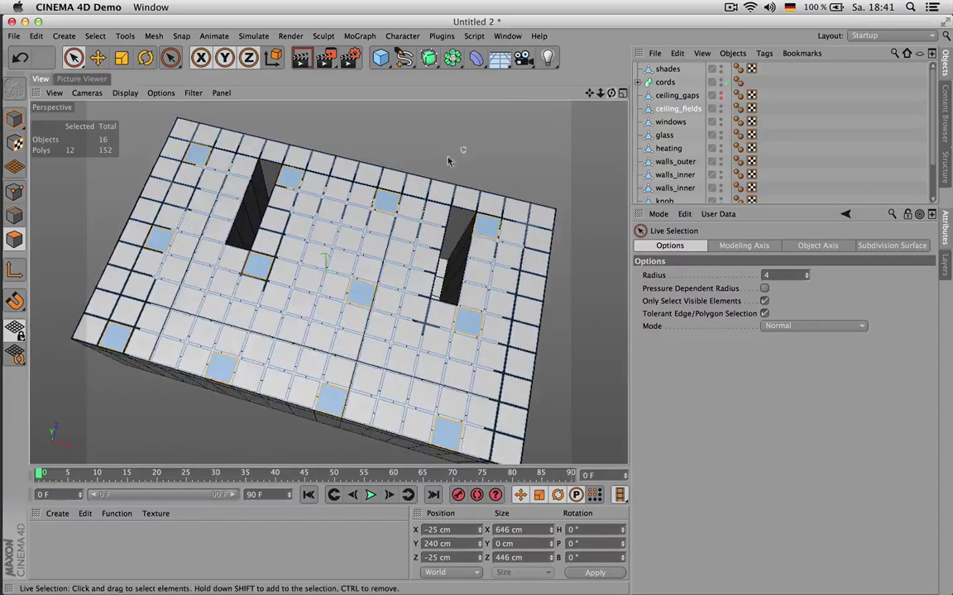
{"action": "left_click_drag", "start_coordinate": [364, 172], "coordinate": [378, 171], "text": "alt"}
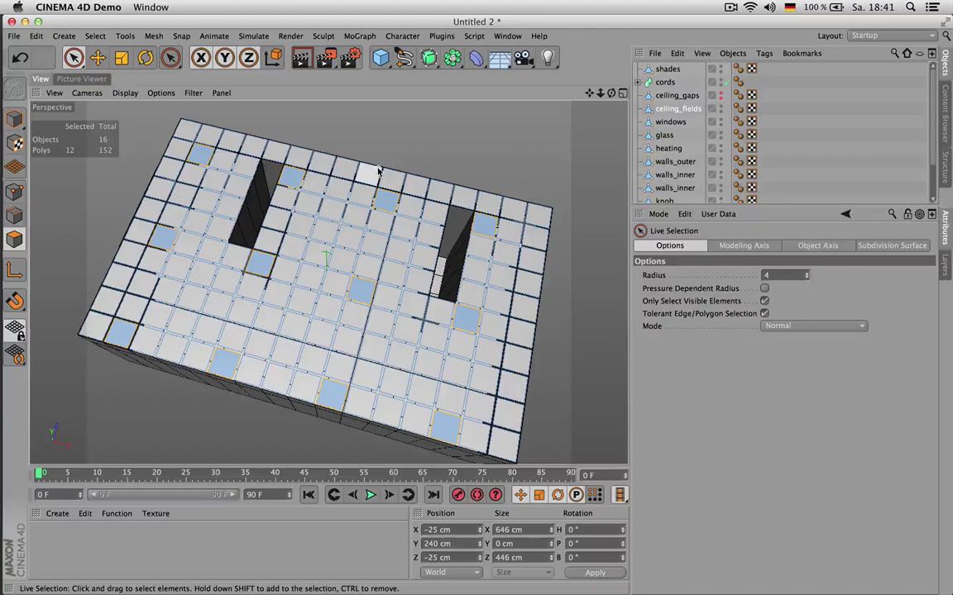
{"action": "key", "text": "u"}
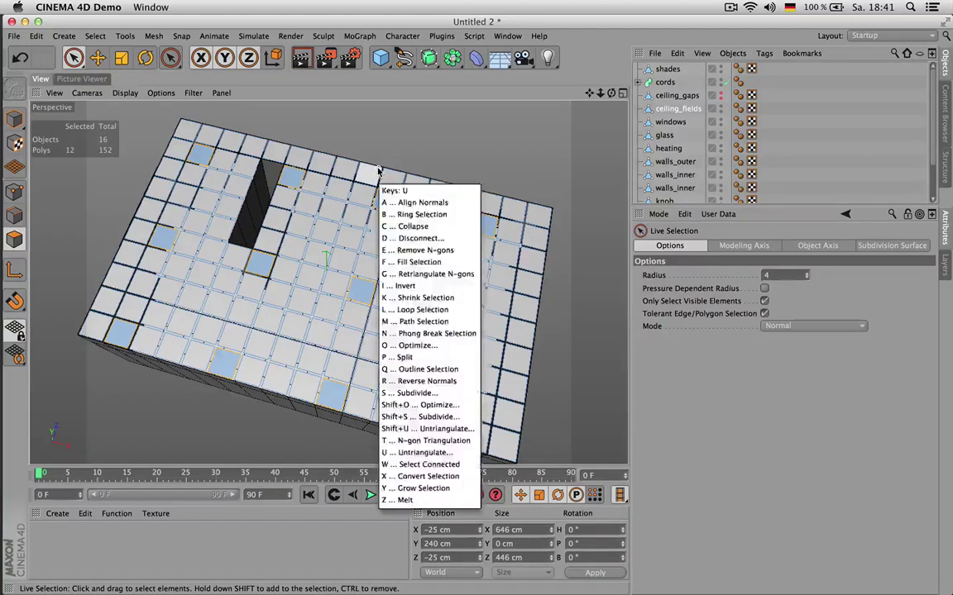
{"action": "key", "text": "p"}
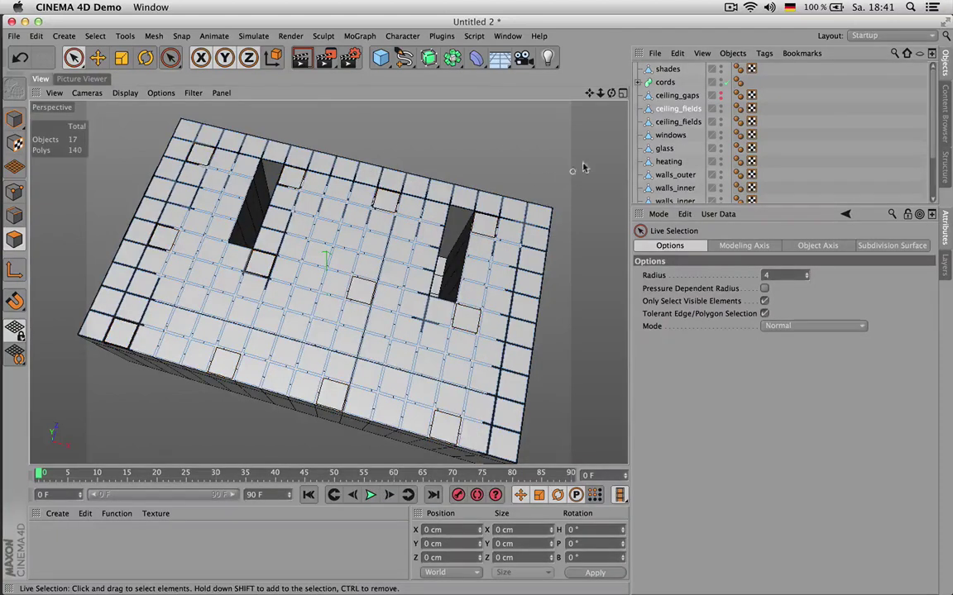
- Compare the split-off fields with the lamps in the rendered office image and rename their object ceiling_lamps
{"action": "left_click", "coordinate": [675, 122]}
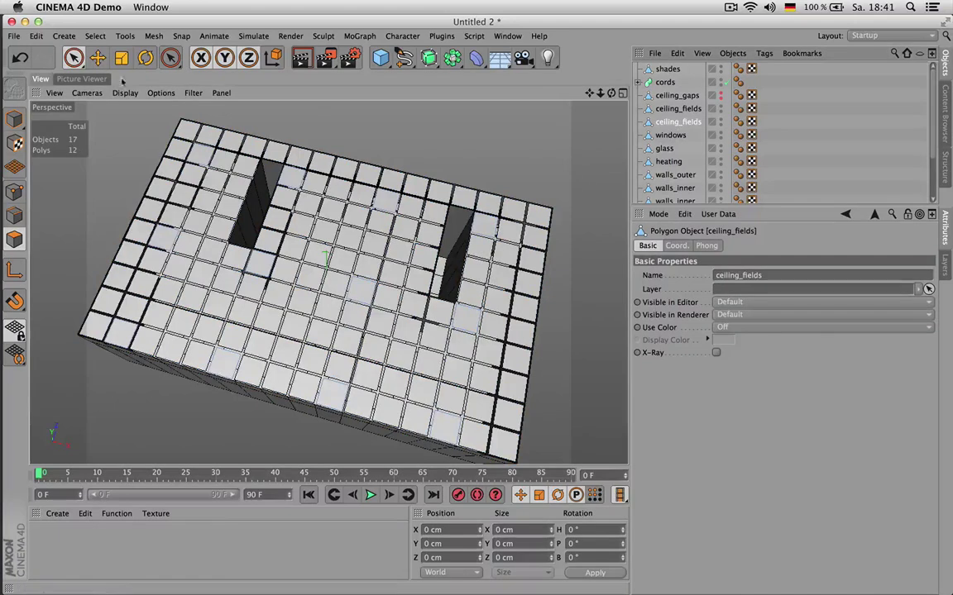
{"action": "left_click", "coordinate": [82, 78]}
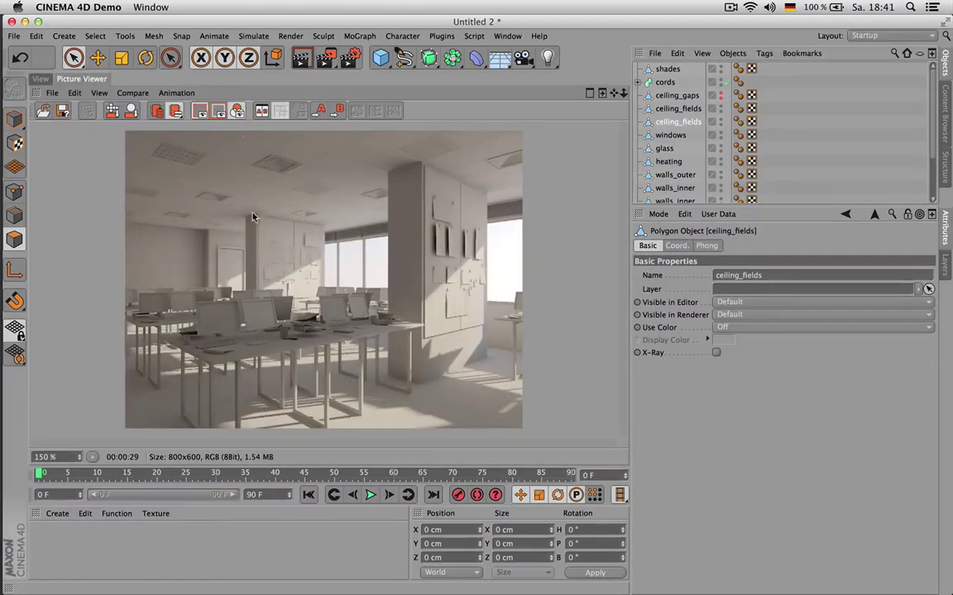
{"action": "left_click", "coordinate": [39, 79]}
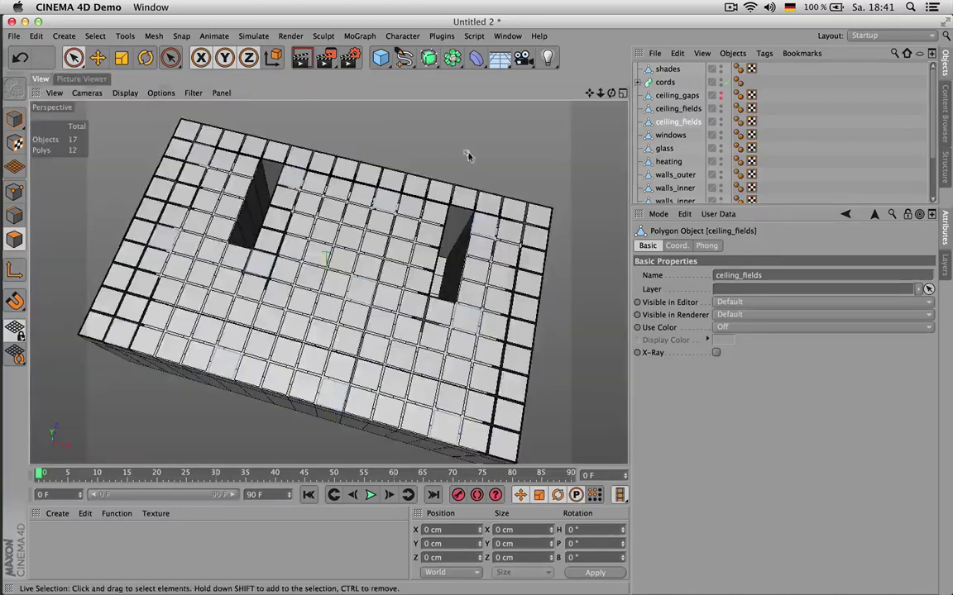
{"action": "double_click", "coordinate": [691, 124]}
{"action": "left_click_drag", "start_coordinate": [682, 122], "coordinate": [718, 124]}
{"action": "type", "text": "lam"}
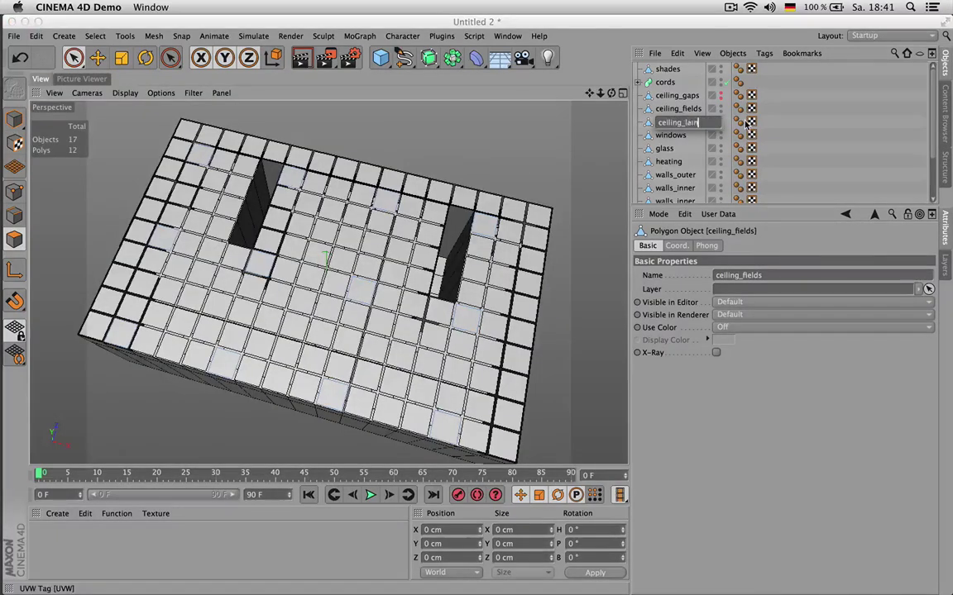
{"action": "key", "text": "Return"}
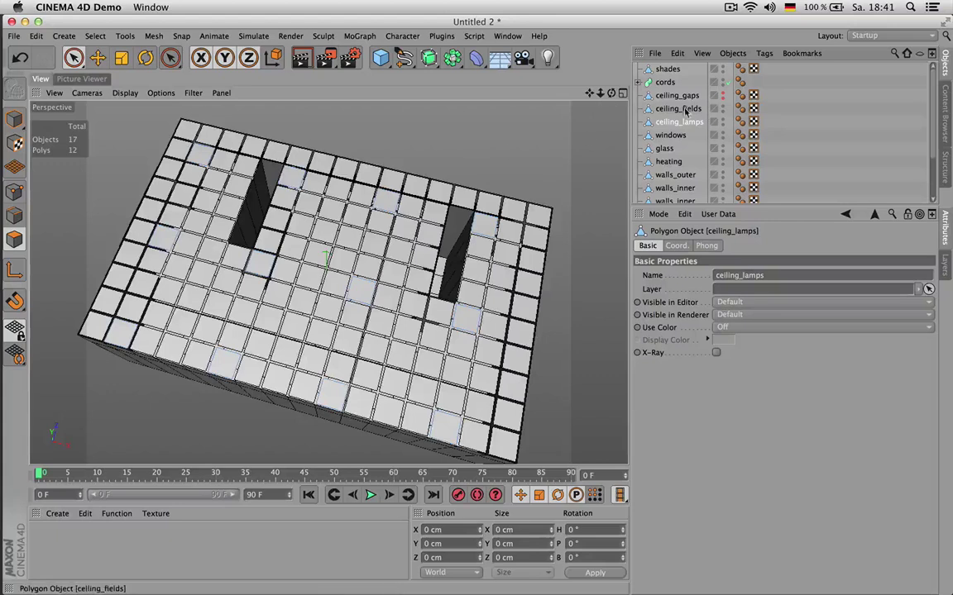
- Split eight fields, two rows of four offset between the lamp rows, out of ceiling_fields into a separate object
{"action": "left_click", "coordinate": [392, 192]}
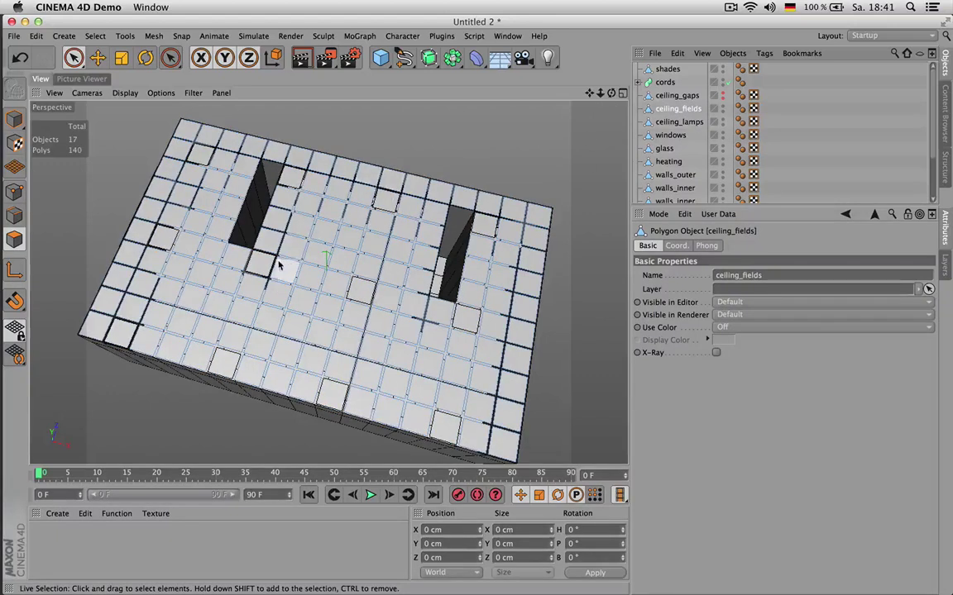
{"action": "left_click", "coordinate": [81, 79]}
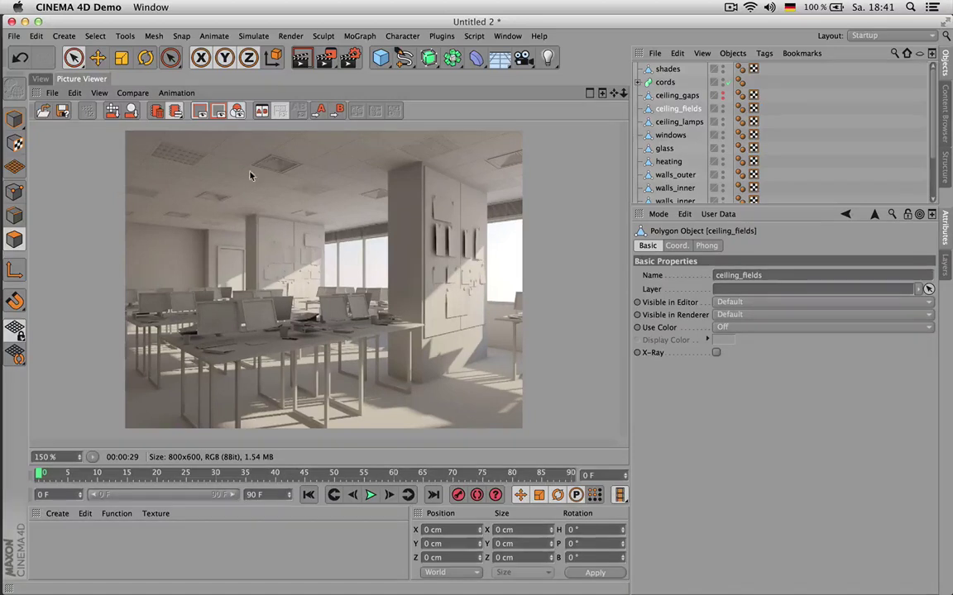
{"action": "left_click", "coordinate": [40, 78]}
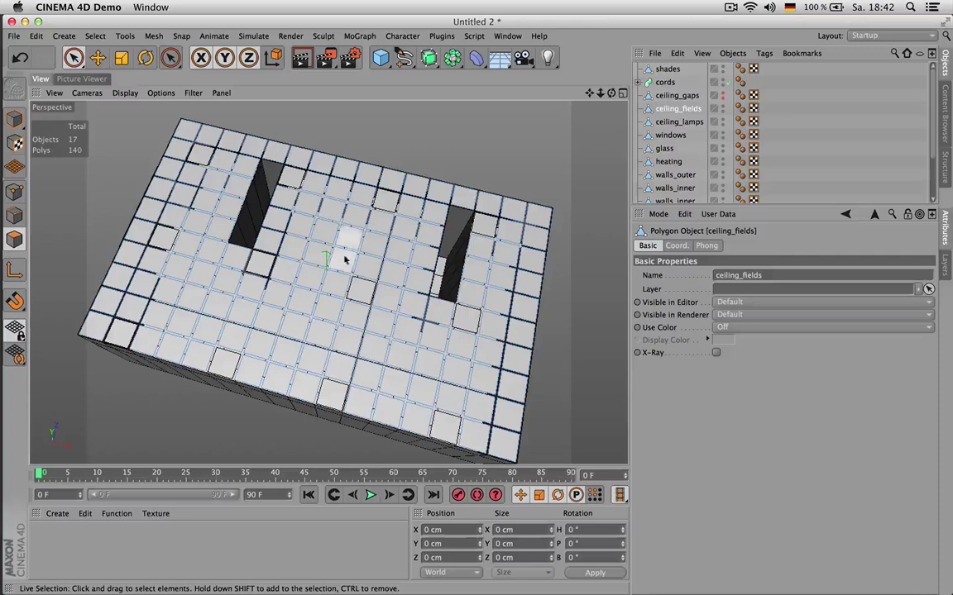
{"action": "left_click", "coordinate": [270, 320]}
{"action": "left_click", "coordinate": [372, 349], "text": "shift"}
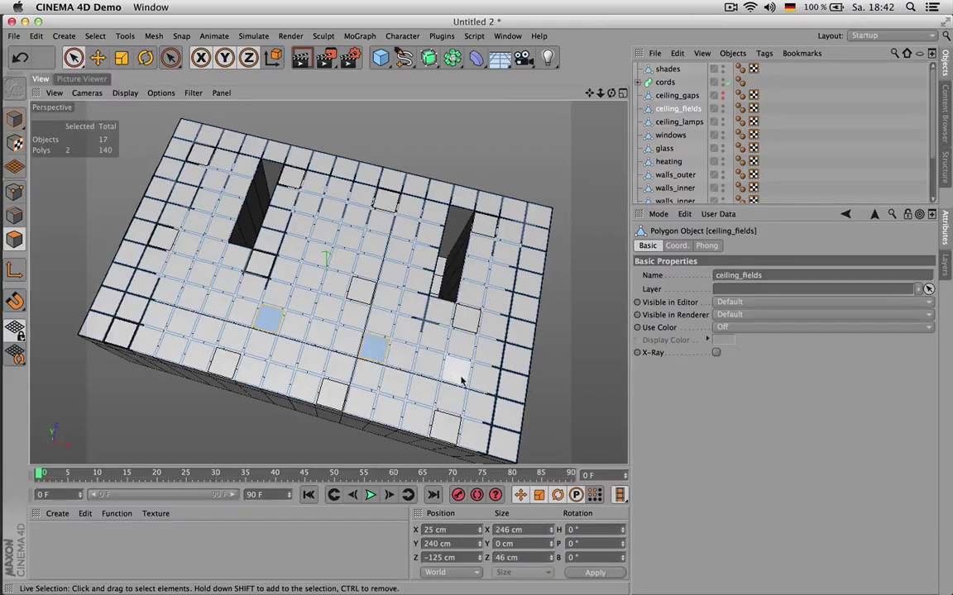
{"action": "left_click", "coordinate": [482, 382], "text": "shift"}
{"action": "left_click", "coordinate": [501, 280], "text": "shift"}
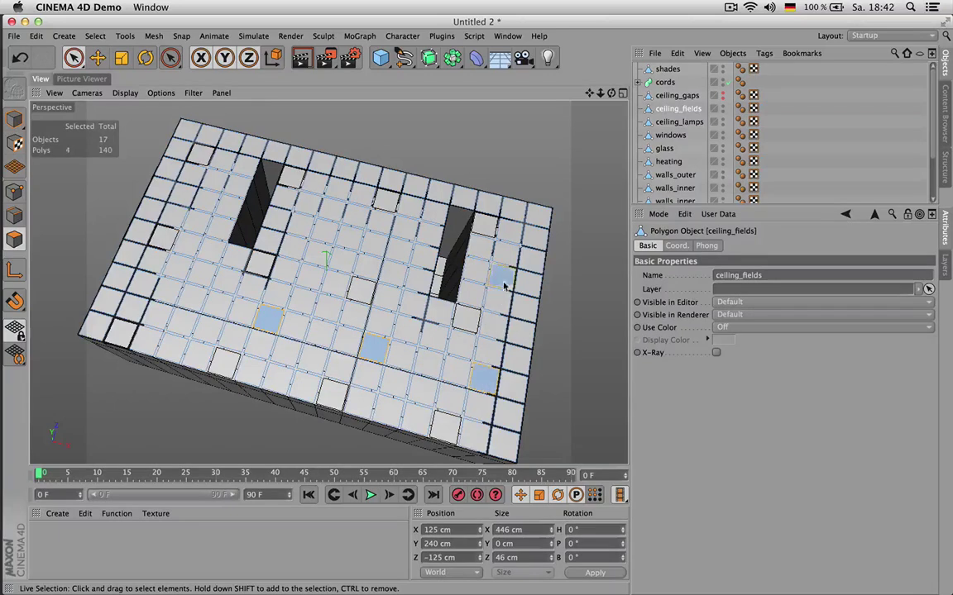
{"action": "left_click", "coordinate": [398, 250], "text": "shift"}
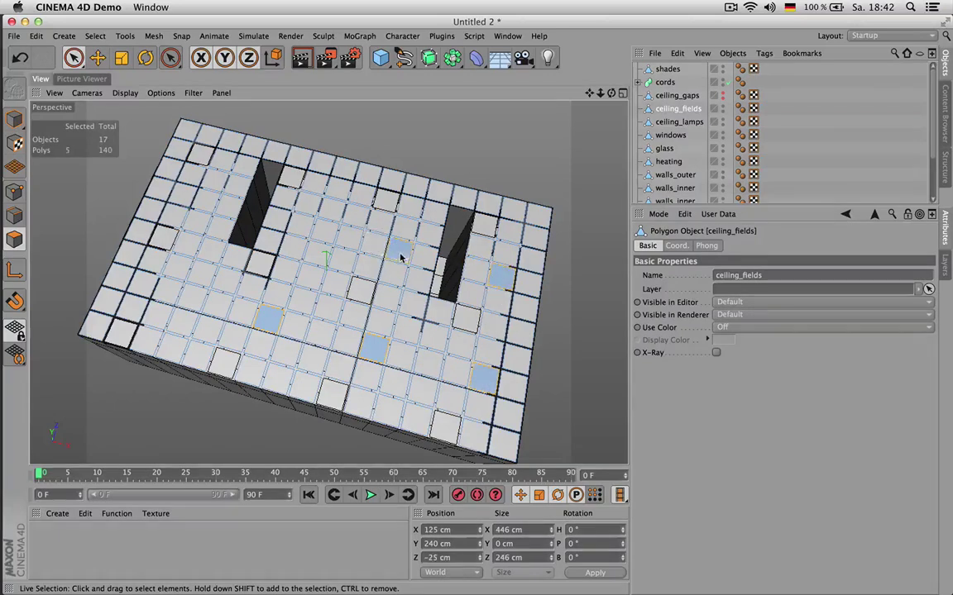
{"action": "left_click", "coordinate": [301, 222], "text": "shift"}
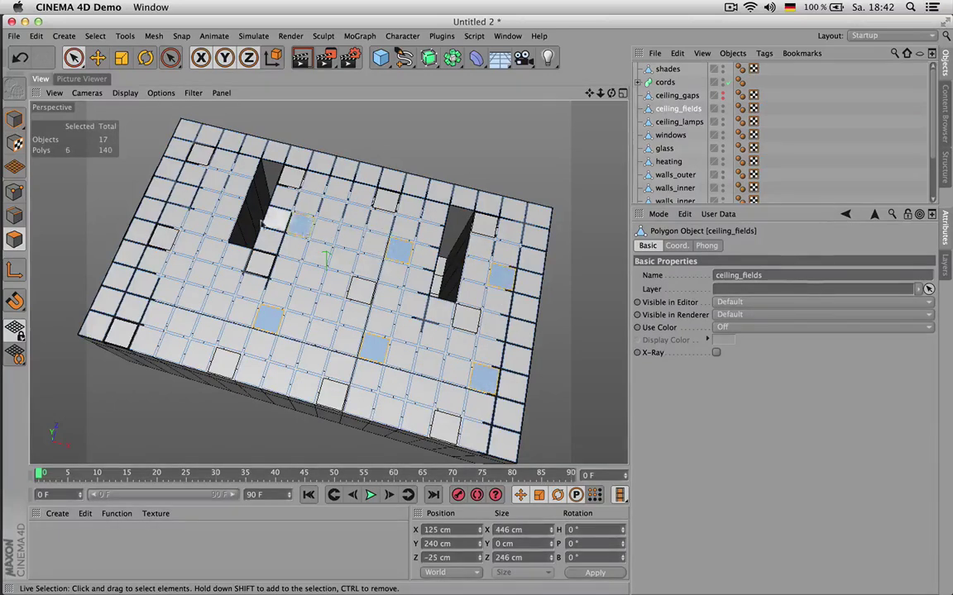
{"action": "left_click", "coordinate": [203, 205], "text": "shift"}
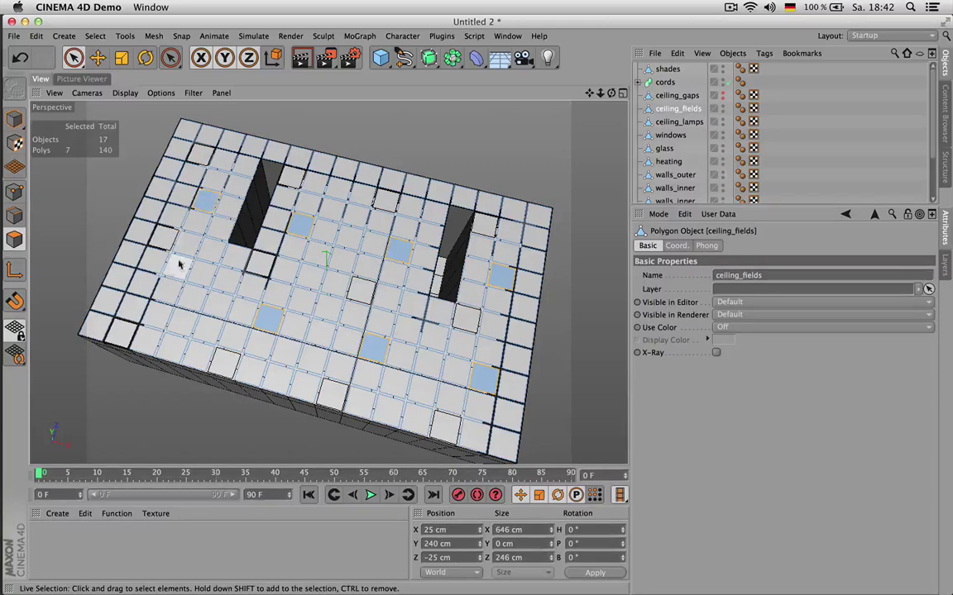
{"action": "left_click", "coordinate": [166, 286], "text": "shift"}
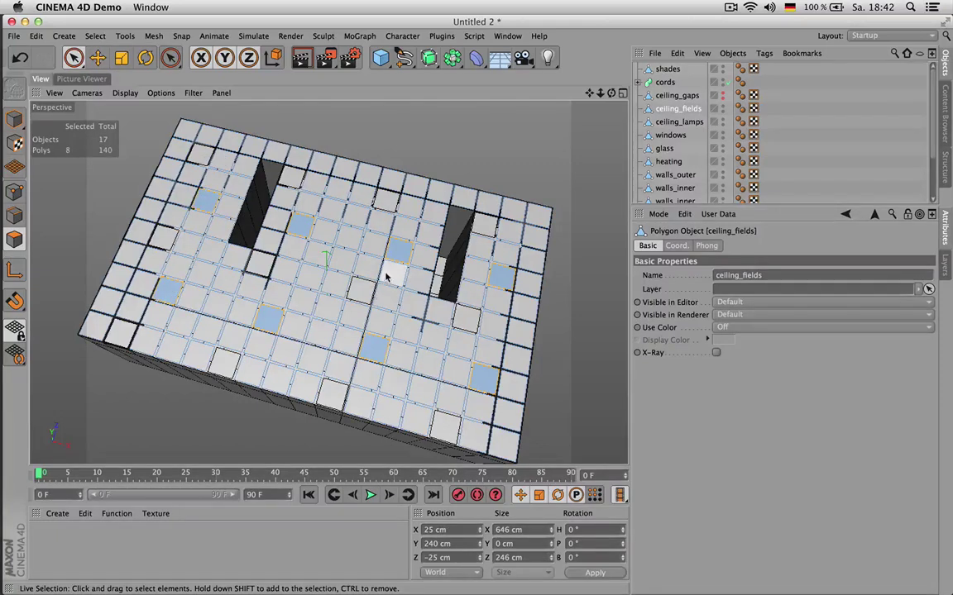
{"action": "right_click", "coordinate": [385, 277]}
{"action": "left_click", "coordinate": [388, 271]}
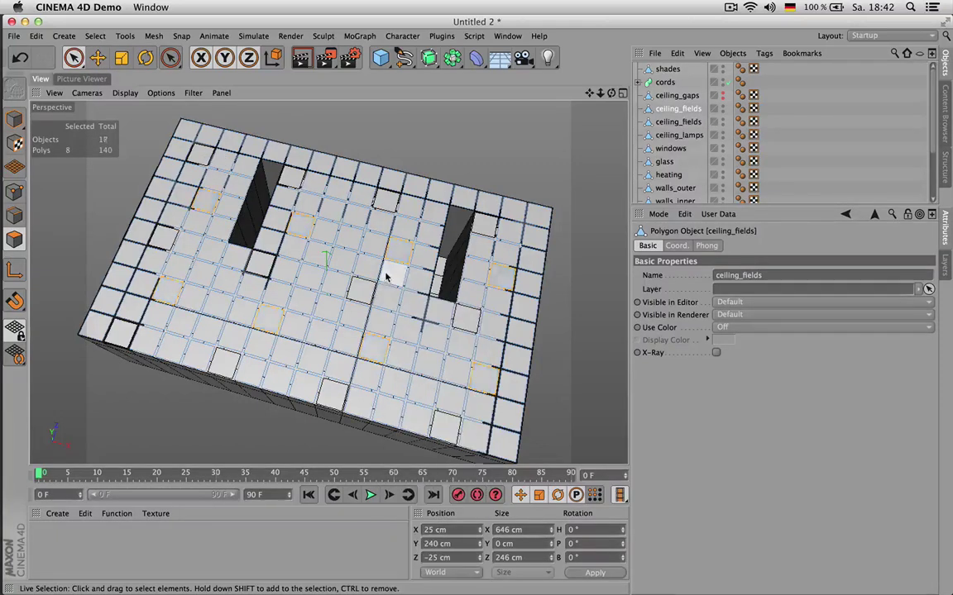
- Rename the new object holding the eight split-off fields as ceiling_aircon
{"action": "left_click", "coordinate": [694, 122]}
{"action": "double_click", "coordinate": [694, 122]}
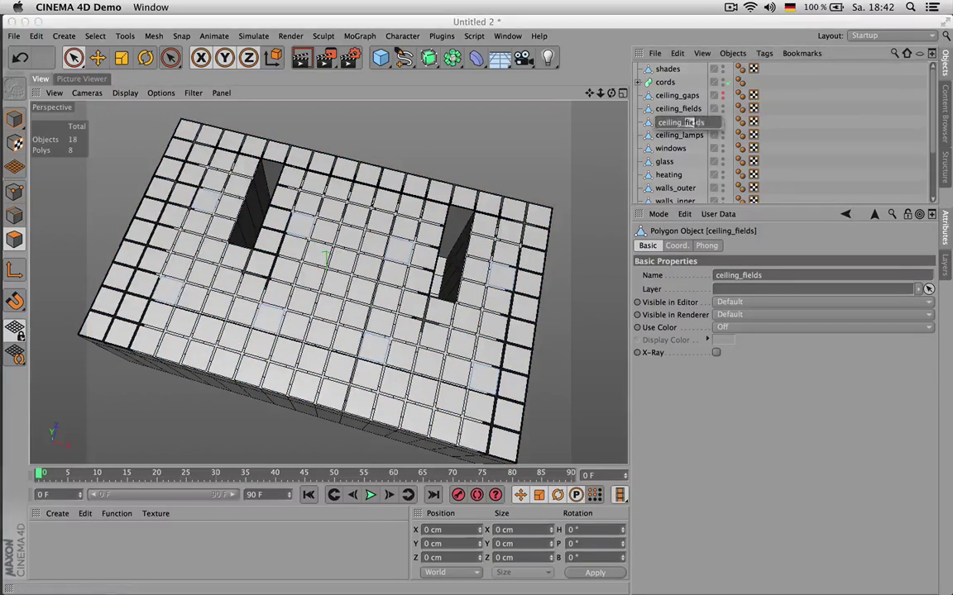
{"action": "type", "text": "aircon"}
{"action": "key", "text": "Return"}
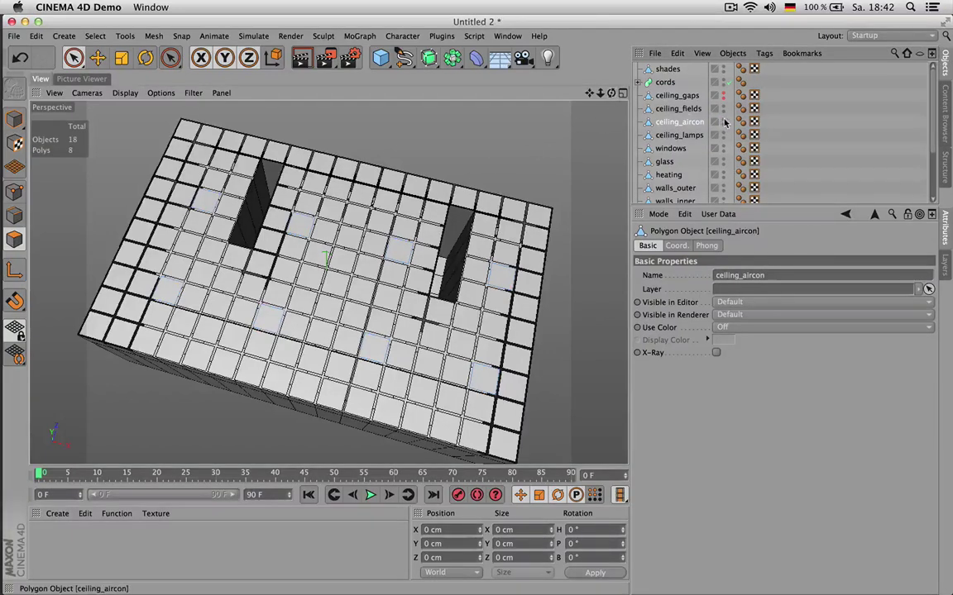
- Make ceiling_gaps visible again in the editor and renderer and render the view from inside the room
{"action": "mouse_move", "coordinate": [612, 94]}
{"action": "left_mouse_down"}
{"action": "mouse_move", "coordinate": [589, 94]}
{"action": "mouse_move", "coordinate": [600, 94]}
{"action": "left_mouse_up"}
{"action": "scroll", "coordinate": [327, 283], "scroll_direction": "up", "scroll_amount": 5}
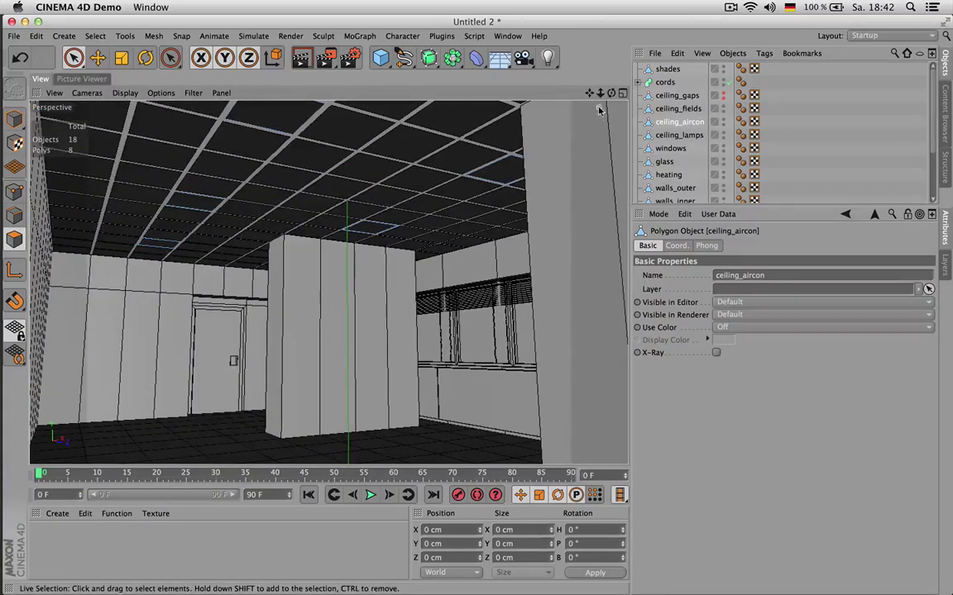
{"action": "left_click", "coordinate": [694, 111]}
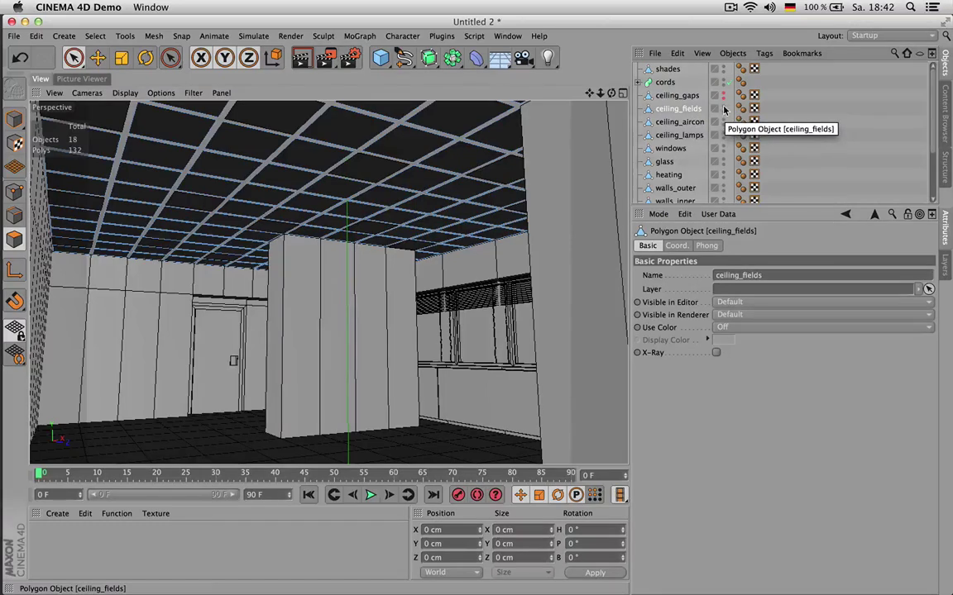
{"action": "left_click", "coordinate": [724, 97], "text": "alt"}
{"action": "key", "text": "super+r"}
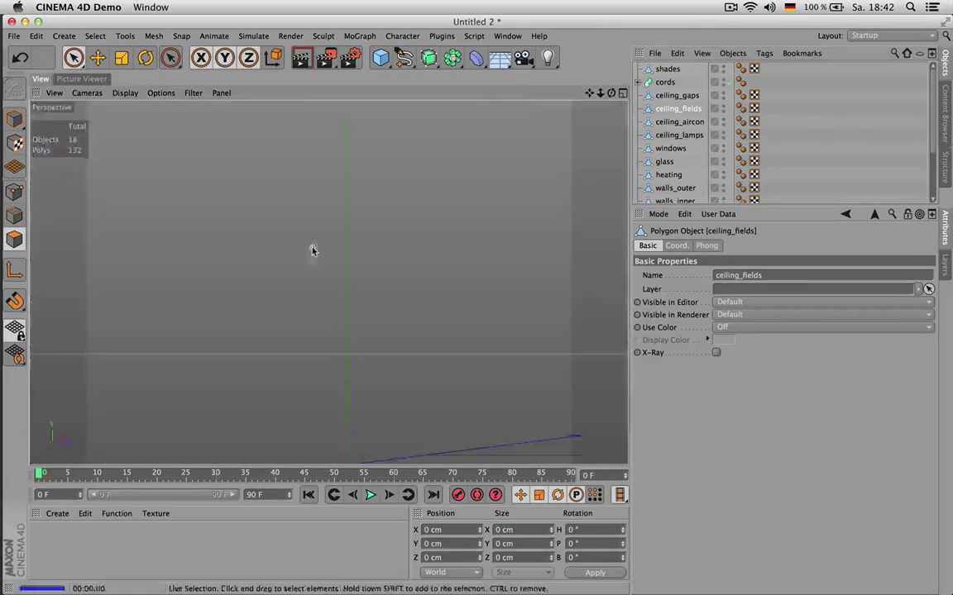
- Hide ceiling_fields in the editor and renderer and select the ceiling_lamps object
{"action": "left_click", "coordinate": [723, 108]}
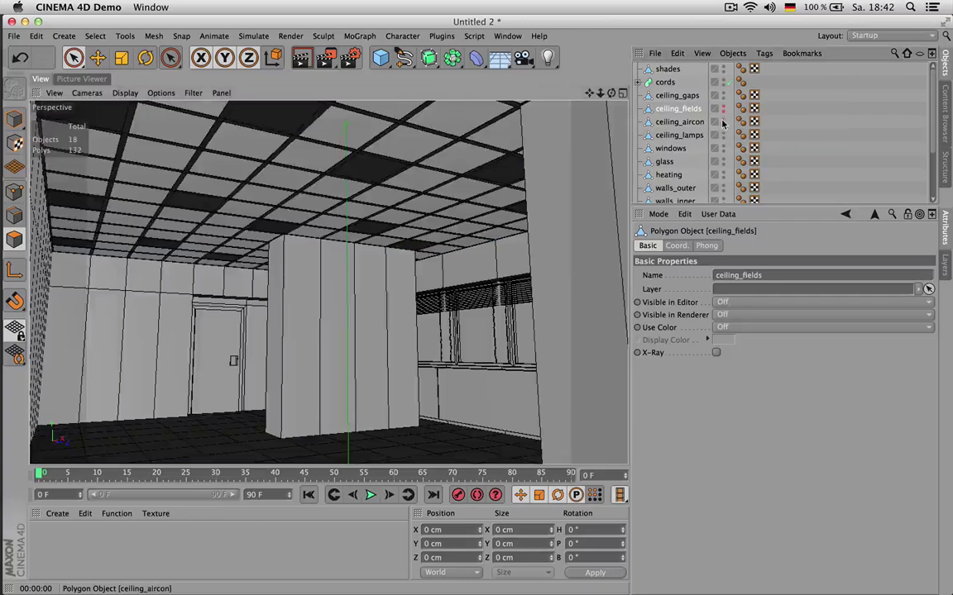
{"action": "left_click", "coordinate": [697, 123]}
{"action": "left_click", "coordinate": [680, 135]}
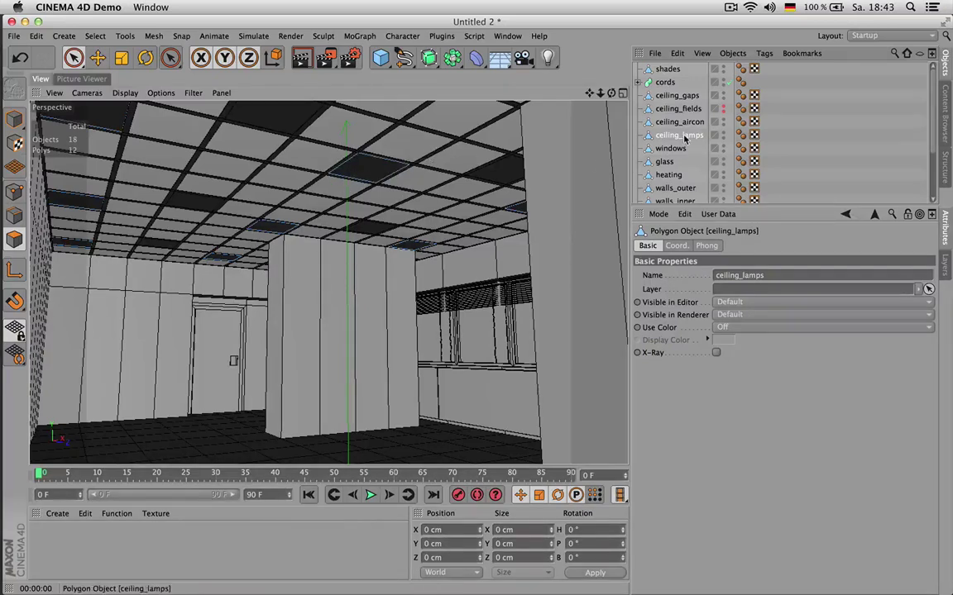
- Check the lamps in the reference render and select the two opposite side edges of all twelve fields in ceiling_lamps
{"action": "left_click", "coordinate": [81, 78]}
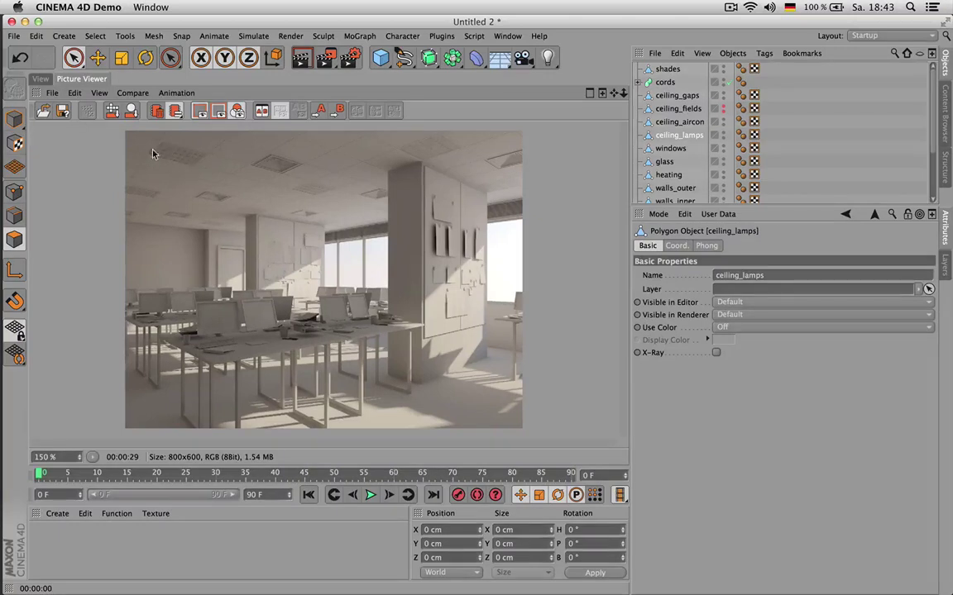
{"action": "left_click", "coordinate": [39, 79]}
{"action": "key", "text": "Return"}
{"action": "key", "text": "Return"}
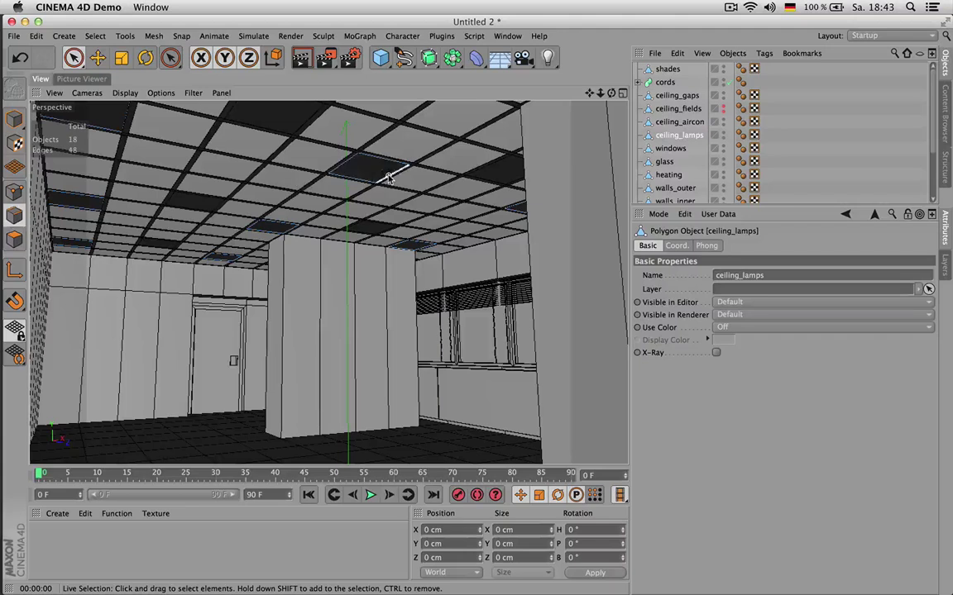
{"action": "key", "text": "u"}
{"action": "key", "text": "b"}
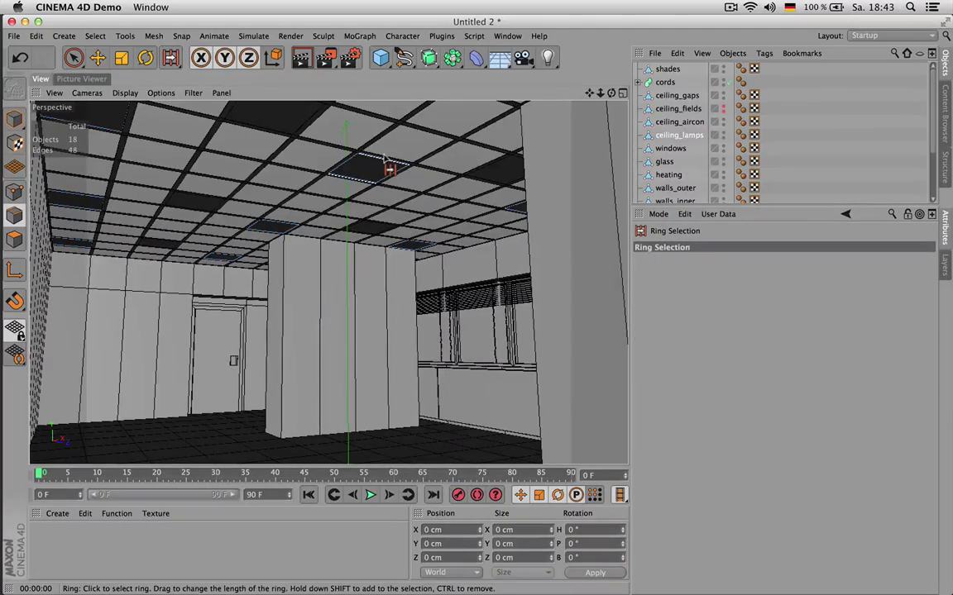
{"action": "key", "text": "F3"}
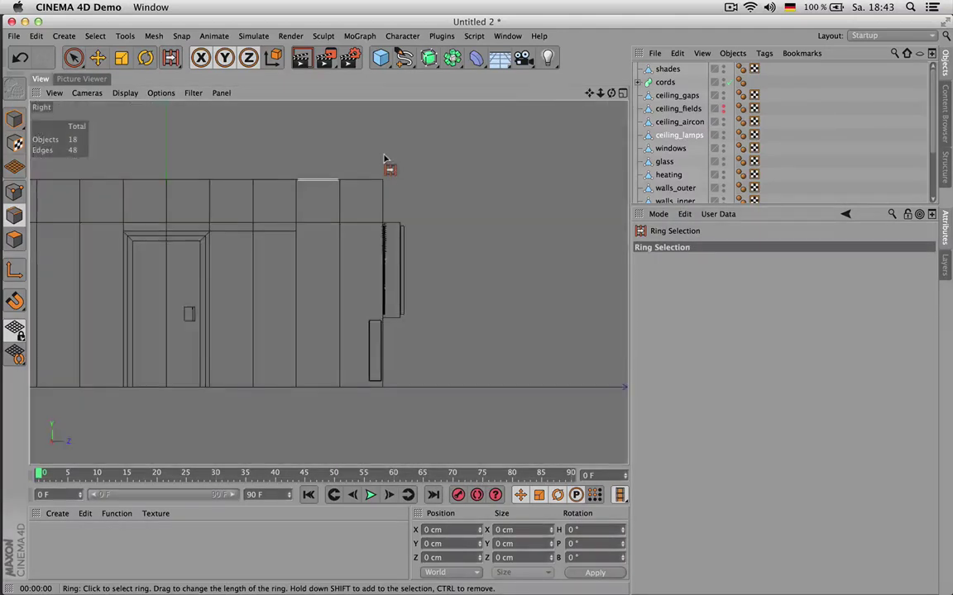
{"action": "key", "text": "F2"}
{"action": "scroll", "coordinate": [364, 204], "scroll_direction": "down", "scroll_amount": 3}
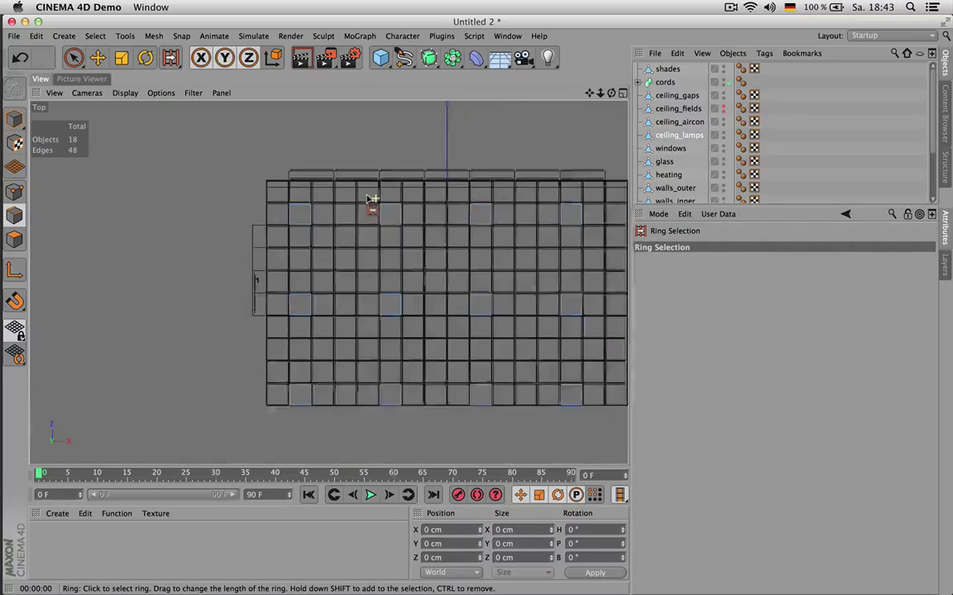
{"action": "key", "text": "9"}
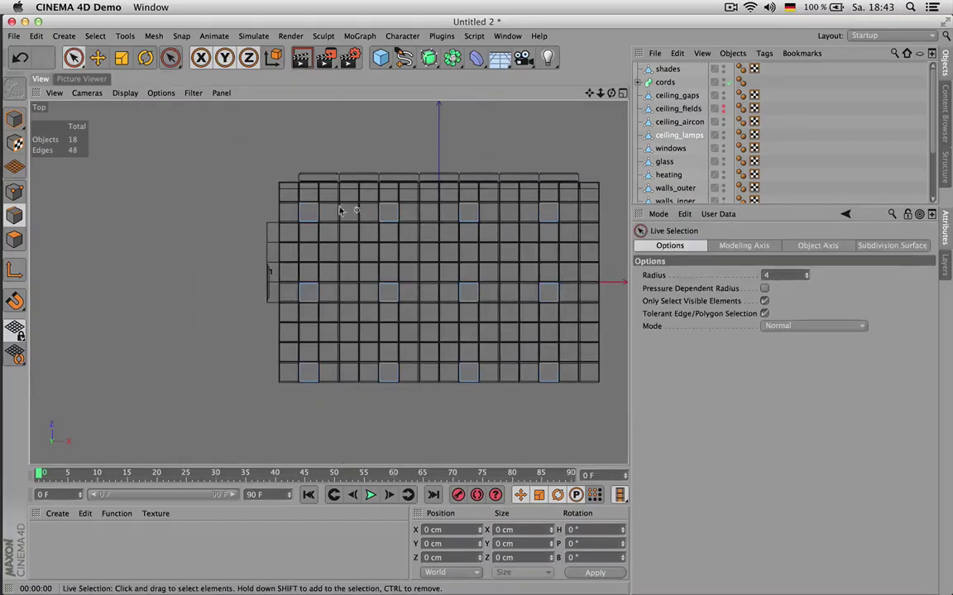
{"action": "left_click_drag", "start_coordinate": [282, 213], "coordinate": [558, 216]}
{"action": "mouse_move", "coordinate": [578, 295]}
{"action": "left_mouse_down"}
{"action": "mouse_move", "coordinate": [315, 294]}
{"action": "mouse_move", "coordinate": [284, 334]}
{"action": "mouse_move", "coordinate": [276, 372]}
{"action": "mouse_move", "coordinate": [566, 372]}
{"action": "left_mouse_up"}
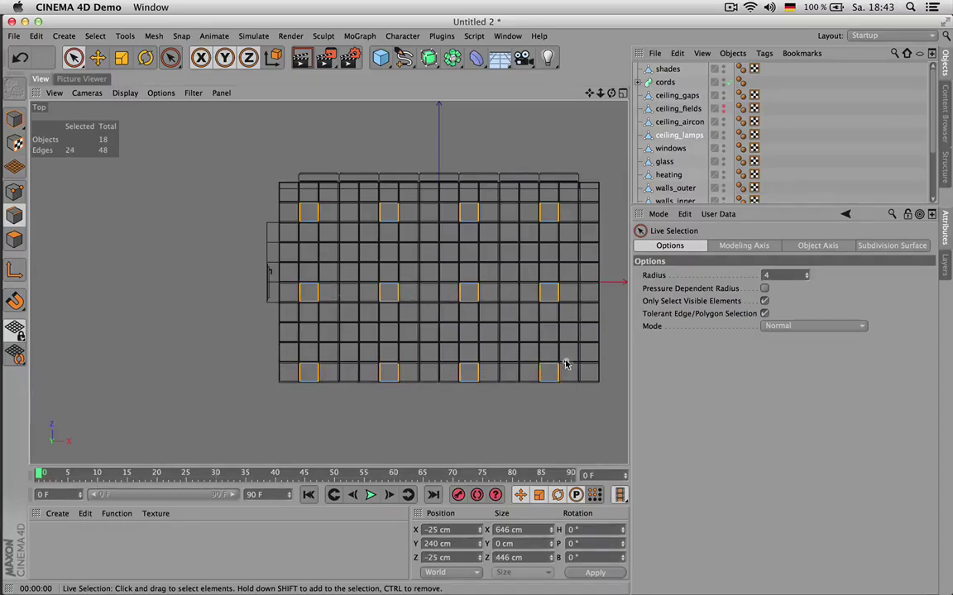
- Try an Edge Cut with subdivision 4 across the selected lamp field edges and undo it
{"action": "scroll", "coordinate": [560, 308], "scroll_direction": "up", "scroll_amount": 3}
{"action": "key", "text": "m"}
{"action": "key", "text": "f"}
{"action": "left_click_drag", "start_coordinate": [559, 308], "coordinate": [570, 308]}
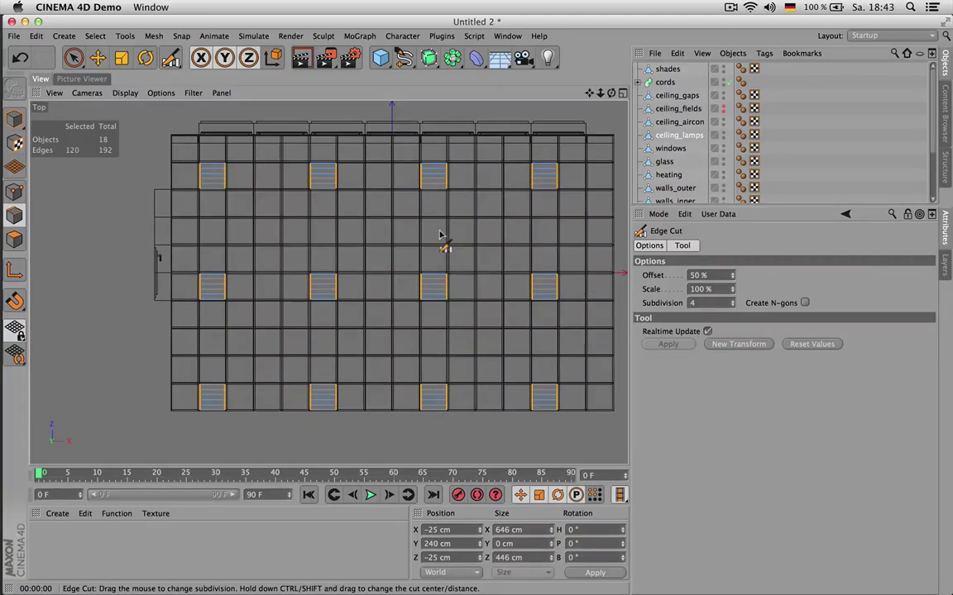
{"action": "key", "text": "super+z"}
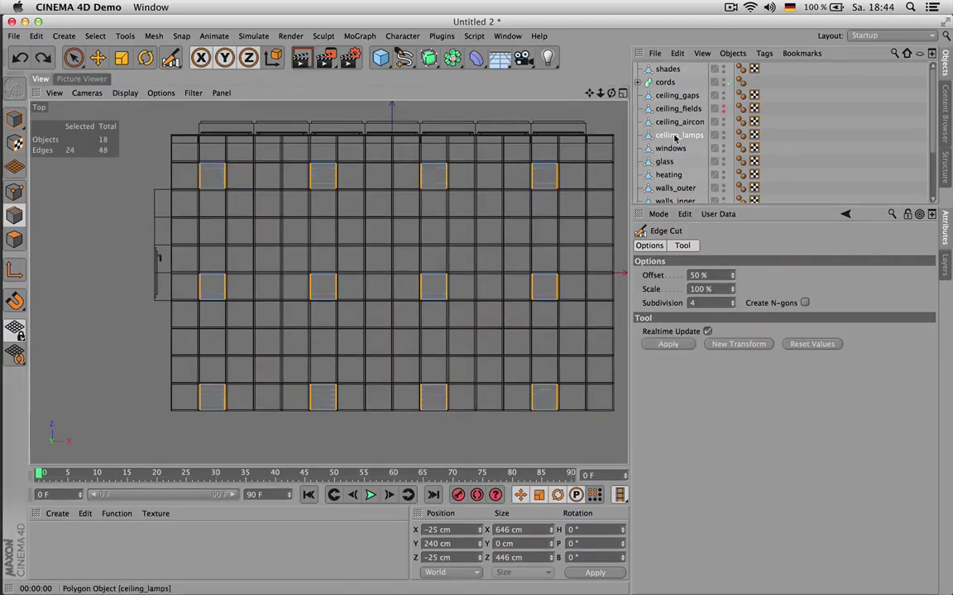
- Duplicate ceiling_lamps, place the copy directly above the original in the object list, and hide the copy in the editor and renderer
{"action": "left_click", "coordinate": [675, 140]}
{"action": "key", "text": "super+c"}
{"action": "key", "text": "super+v"}
{"action": "left_click_drag", "start_coordinate": [690, 70], "coordinate": [694, 142]}
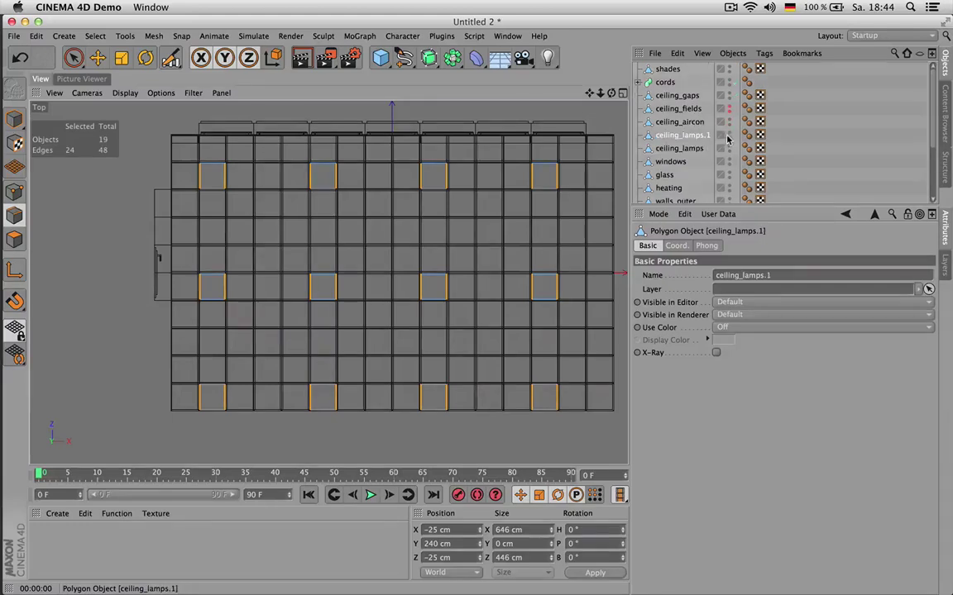
- Divide the twelve fields of the original ceiling_lamps object into strips with an Edge Cut of subdivision 4
{"action": "left_click", "coordinate": [680, 148]}
{"action": "key", "text": "m"}
{"action": "key", "text": "f"}
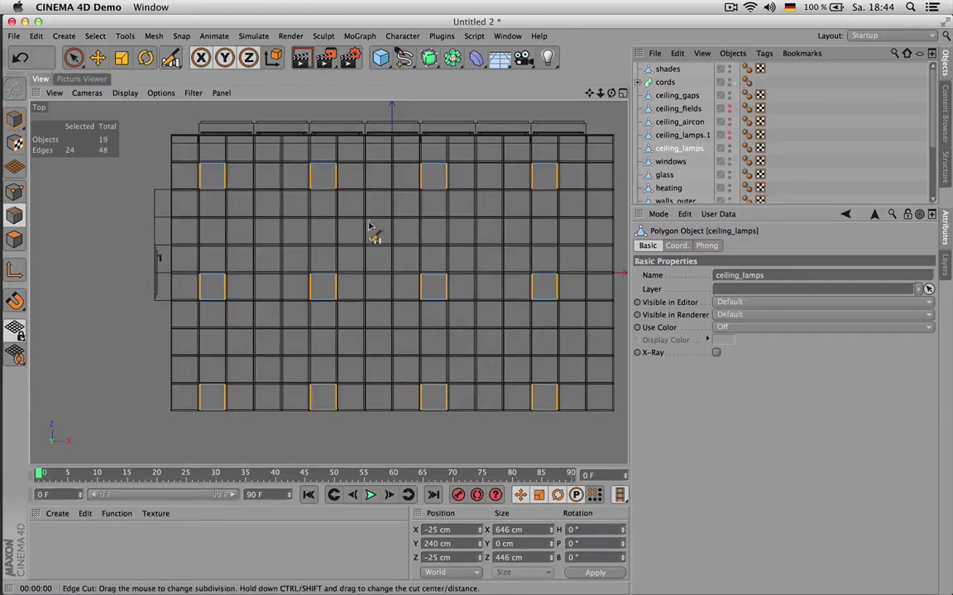
{"action": "key", "text": "m"}
{"action": "key", "text": "f"}
{"action": "left_click_drag", "start_coordinate": [490, 357], "coordinate": [478, 357]}
{"action": "left_click_drag", "start_coordinate": [383, 213], "coordinate": [395, 212]}
{"action": "scroll", "coordinate": [364, 205], "scroll_direction": "up", "scroll_amount": 3}
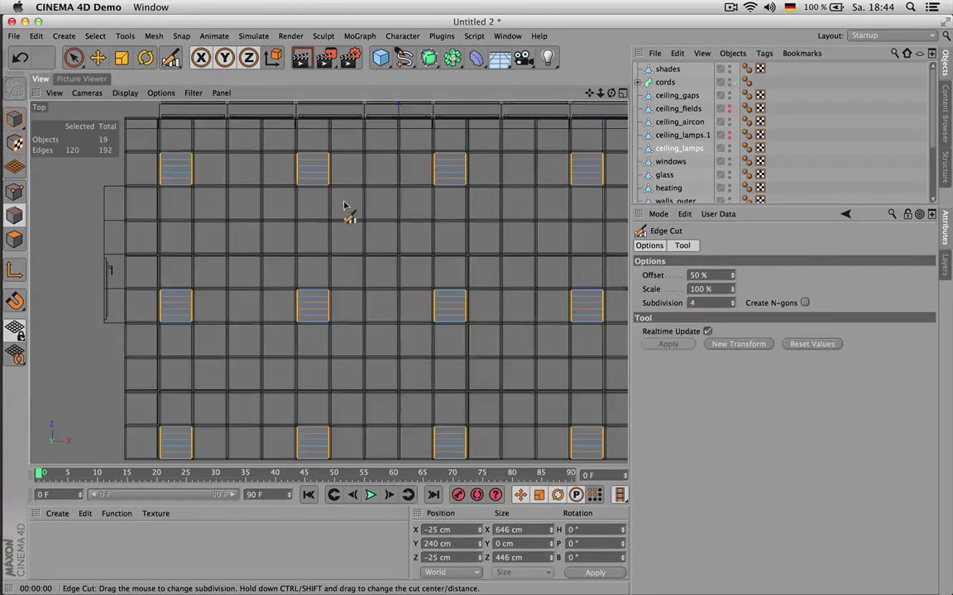
- Try beveling the crosswise strip edges of the lamp fields in Chamfer mode with a 1 cm offset
{"action": "left_click", "coordinate": [282, 170]}
{"action": "scroll", "coordinate": [283, 169], "scroll_direction": "up", "scroll_amount": 2}
{"action": "key", "text": "m"}
{"action": "key", "text": "s"}
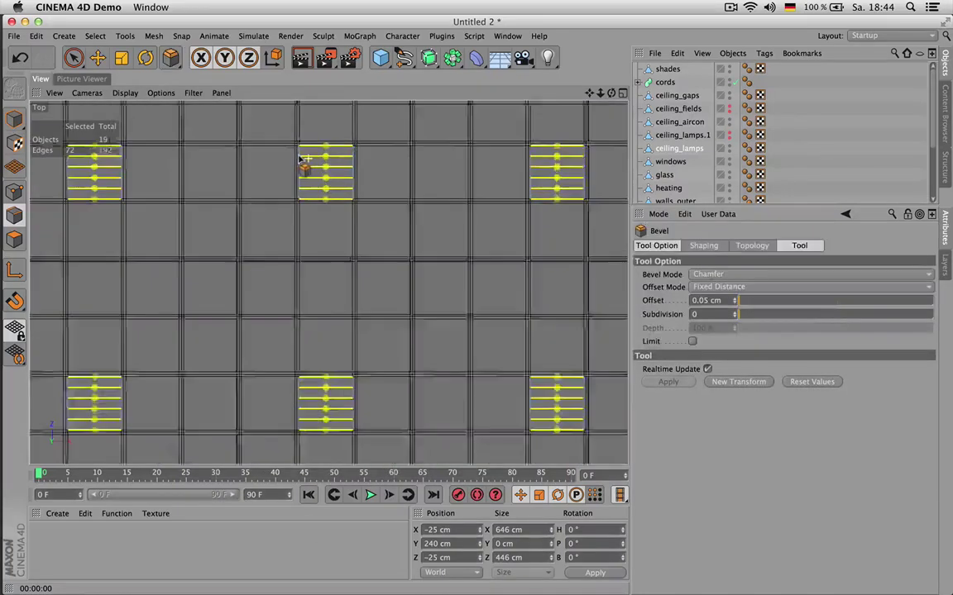
{"action": "scroll", "coordinate": [302, 161], "scroll_direction": "up", "scroll_amount": 3}
{"action": "left_click_drag", "start_coordinate": [395, 257], "coordinate": [426, 257]}
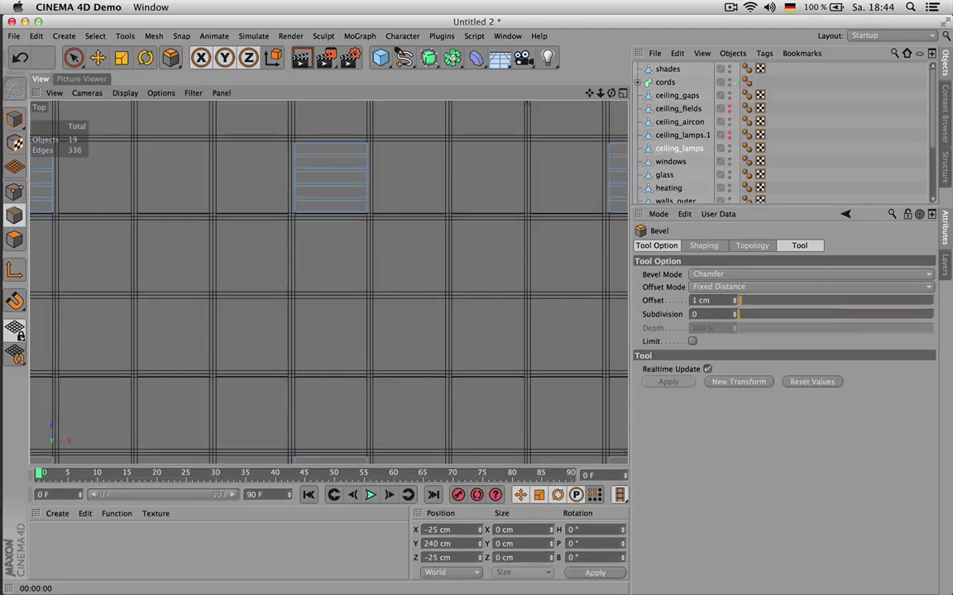
{"action": "key", "text": "super+z"}
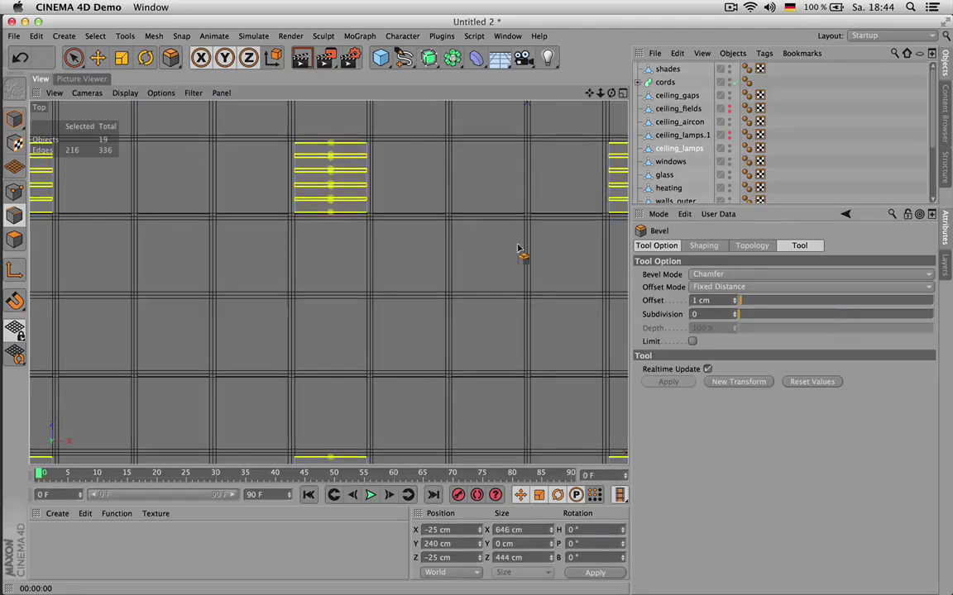
- Try the Extend ending and the Full and Convex partial rounding options on the lamp edge bevel
{"action": "left_click", "coordinate": [692, 342]}
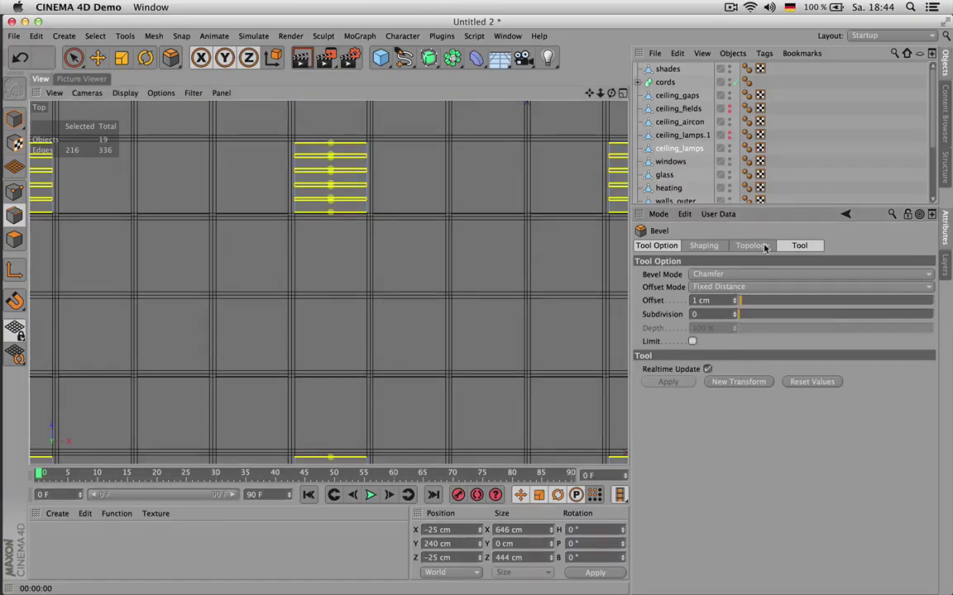
{"action": "left_click", "coordinate": [751, 245]}
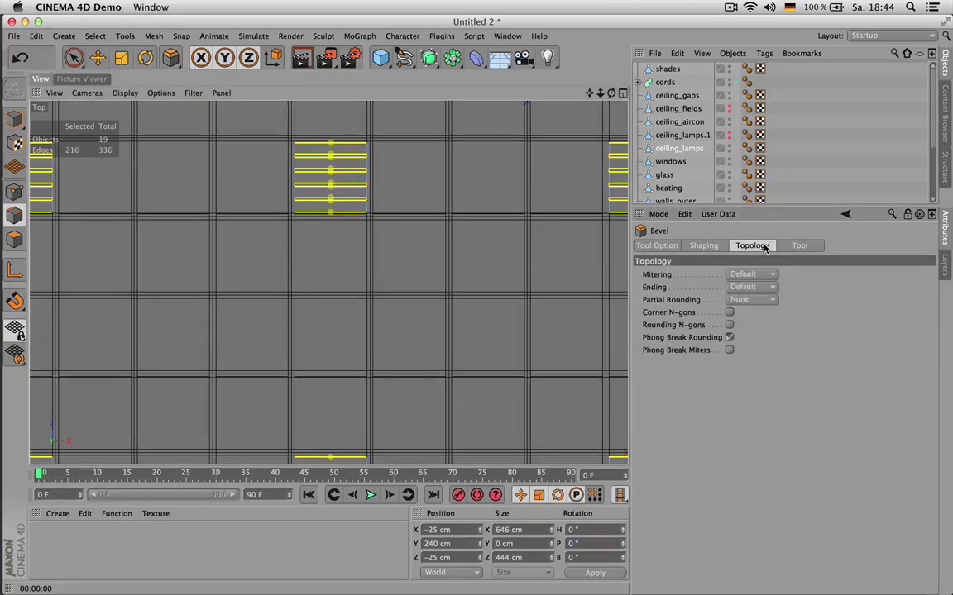
{"action": "left_click", "coordinate": [752, 287]}
{"action": "left_click", "coordinate": [755, 314]}
{"action": "scroll", "coordinate": [368, 189], "scroll_direction": "up", "scroll_amount": 5}
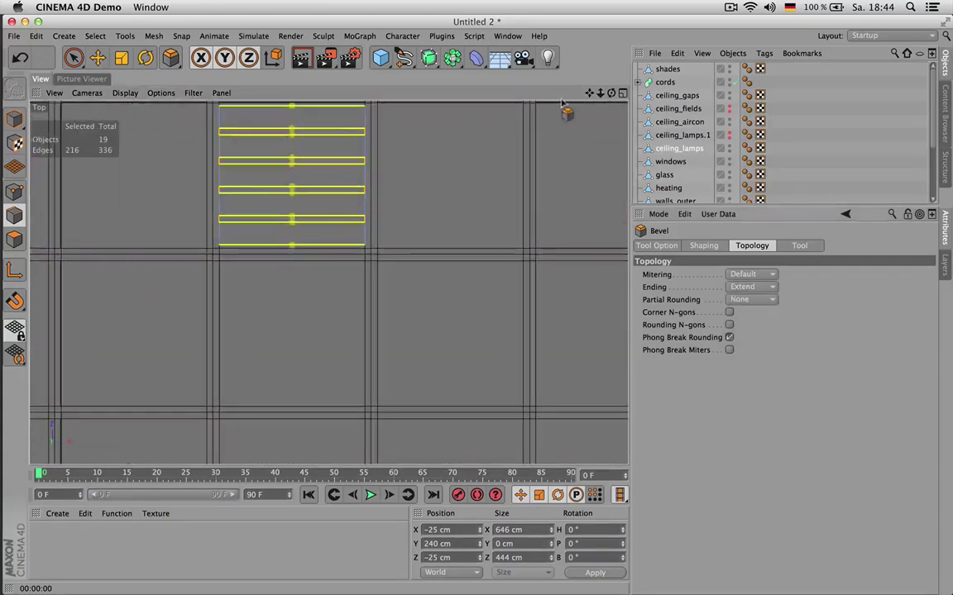
{"action": "left_click_drag", "start_coordinate": [589, 93], "coordinate": [668, 212]}
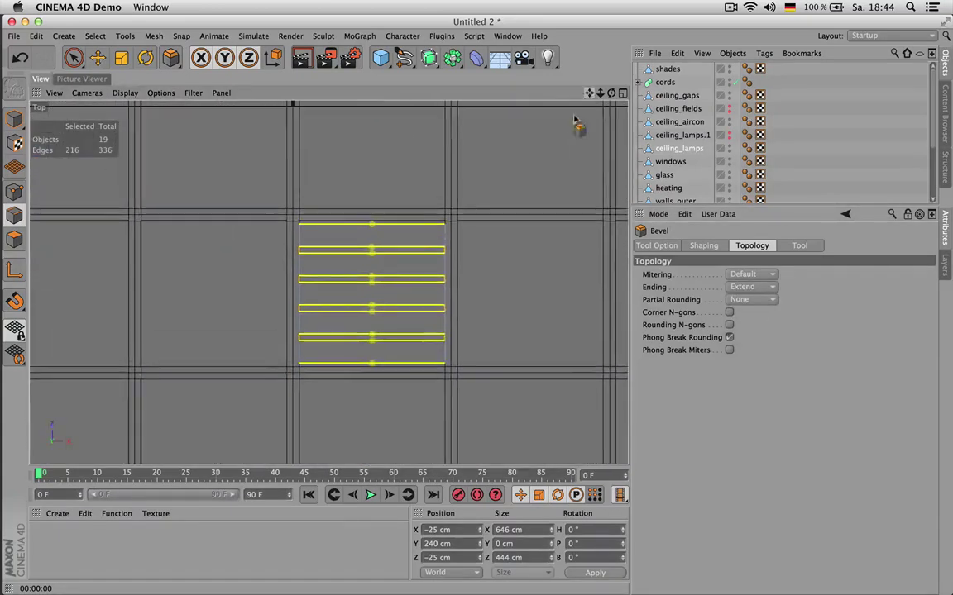
{"action": "left_click", "coordinate": [751, 287]}
{"action": "left_click", "coordinate": [758, 301]}
{"action": "left_click", "coordinate": [756, 301]}
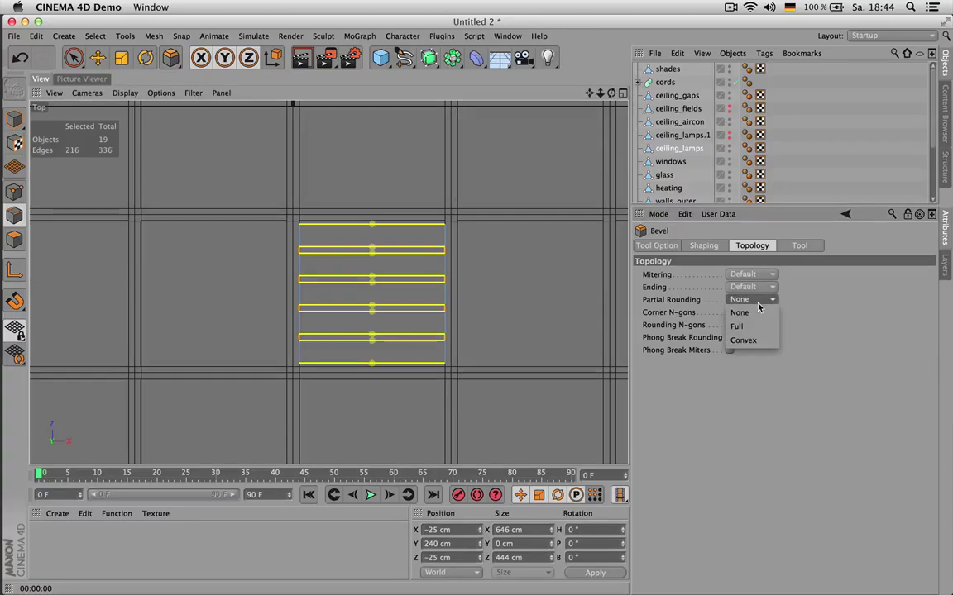
{"action": "left_click", "coordinate": [751, 327]}
{"action": "left_click", "coordinate": [751, 300]}
{"action": "left_click", "coordinate": [760, 339]}
{"action": "left_click", "coordinate": [799, 246]}
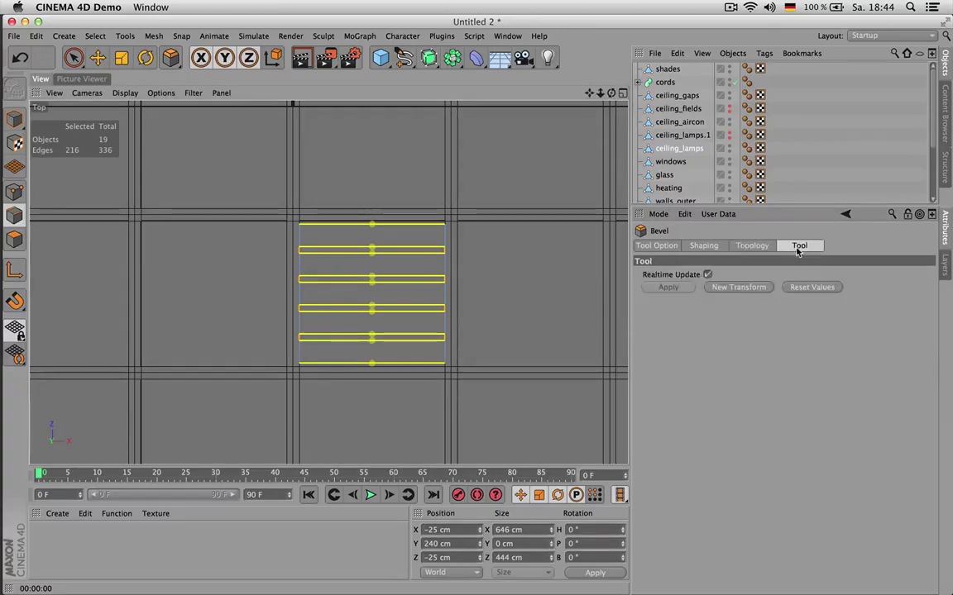
- Try the User and Profile shapes for the lamp edge bevel and set the shape back to Round
{"action": "left_click", "coordinate": [707, 246]}
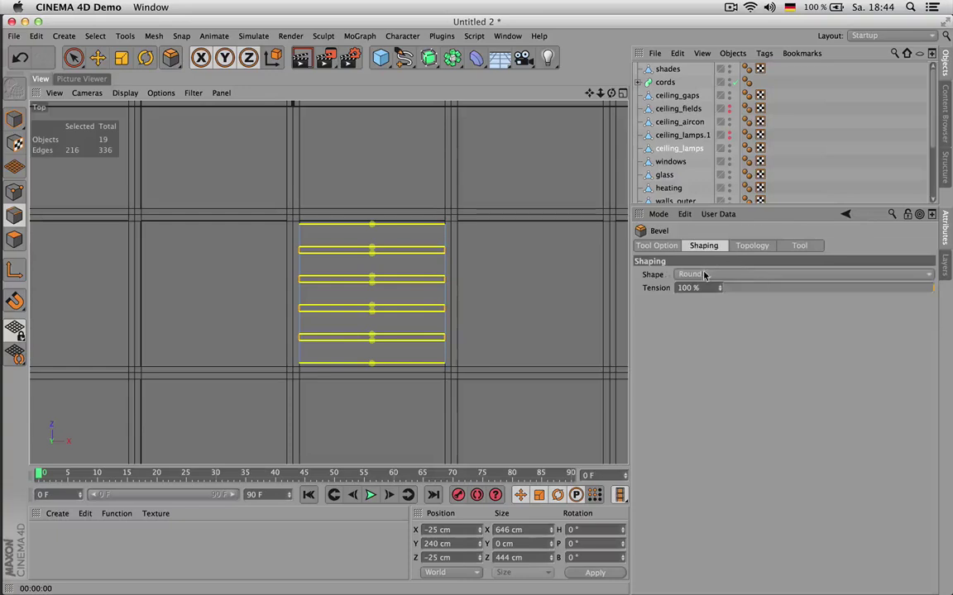
{"action": "left_click", "coordinate": [704, 275]}
{"action": "left_click", "coordinate": [697, 301]}
{"action": "left_click", "coordinate": [756, 275]}
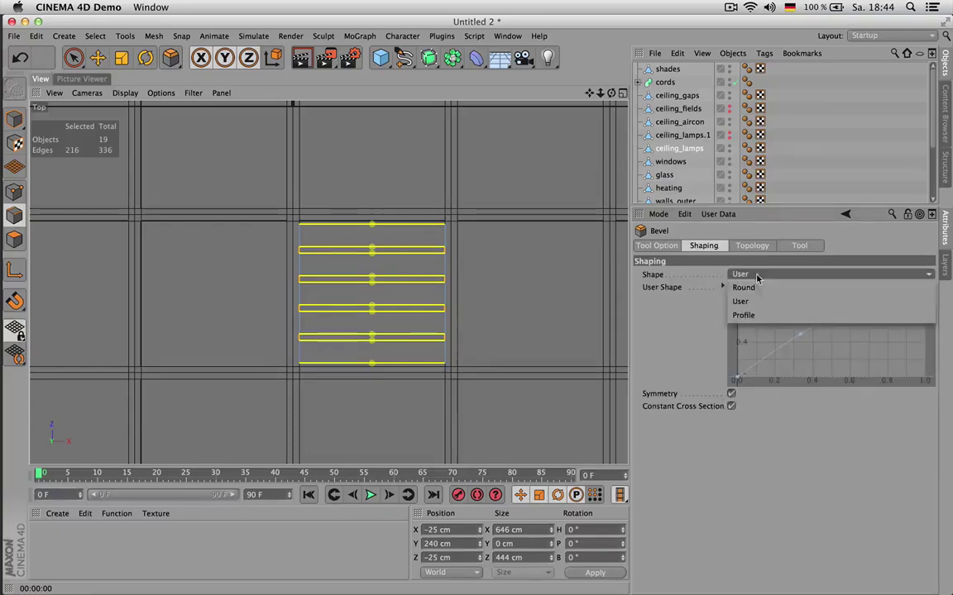
{"action": "left_click", "coordinate": [762, 315]}
{"action": "left_click", "coordinate": [765, 275]}
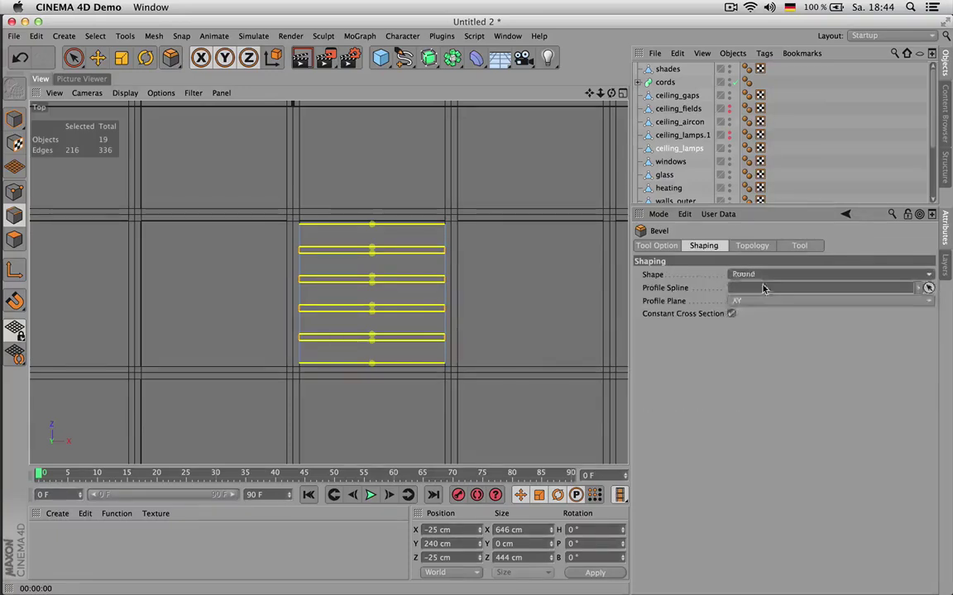
{"action": "left_click", "coordinate": [765, 288]}
{"action": "left_click", "coordinate": [655, 245]}
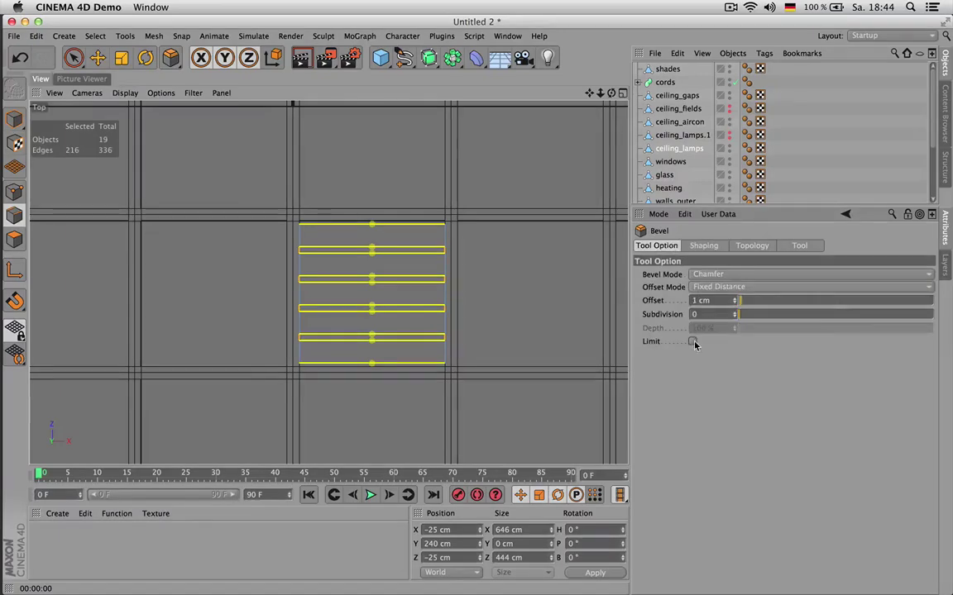
- Inspect the bevel at the outer edges of a lamp field and undo the bevel
{"action": "scroll", "coordinate": [447, 223], "scroll_direction": "up", "scroll_amount": 3}
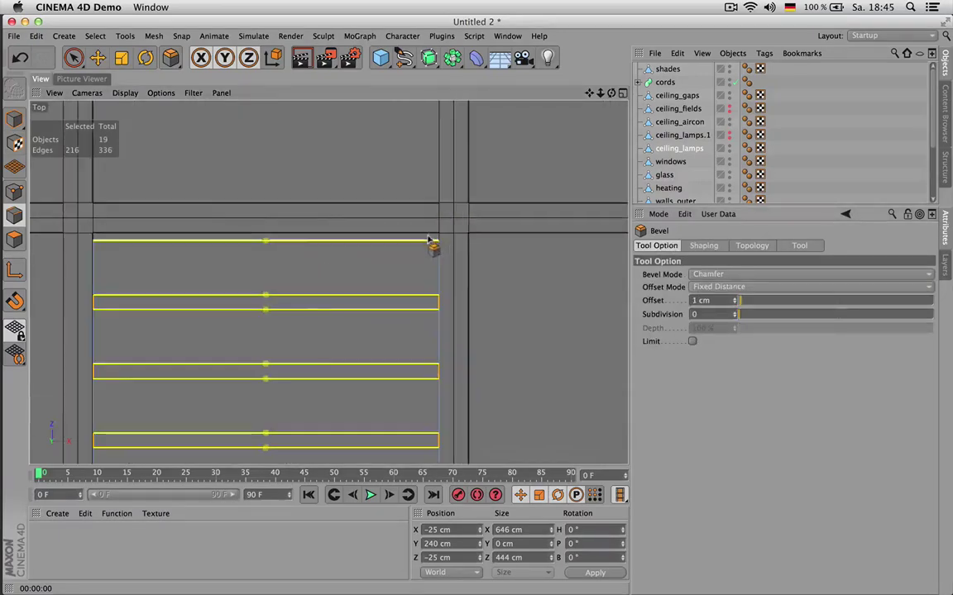
{"action": "scroll", "coordinate": [178, 211], "scroll_direction": "down", "scroll_amount": 2}
{"action": "scroll", "coordinate": [413, 184], "scroll_direction": "down", "scroll_amount": 3}
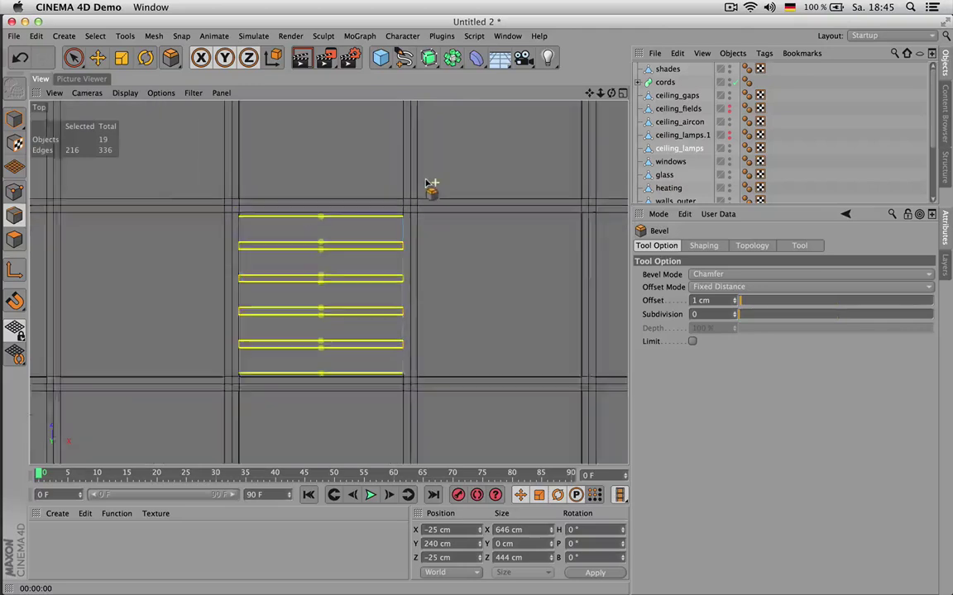
{"action": "scroll", "coordinate": [429, 183], "scroll_direction": "down", "scroll_amount": 3}
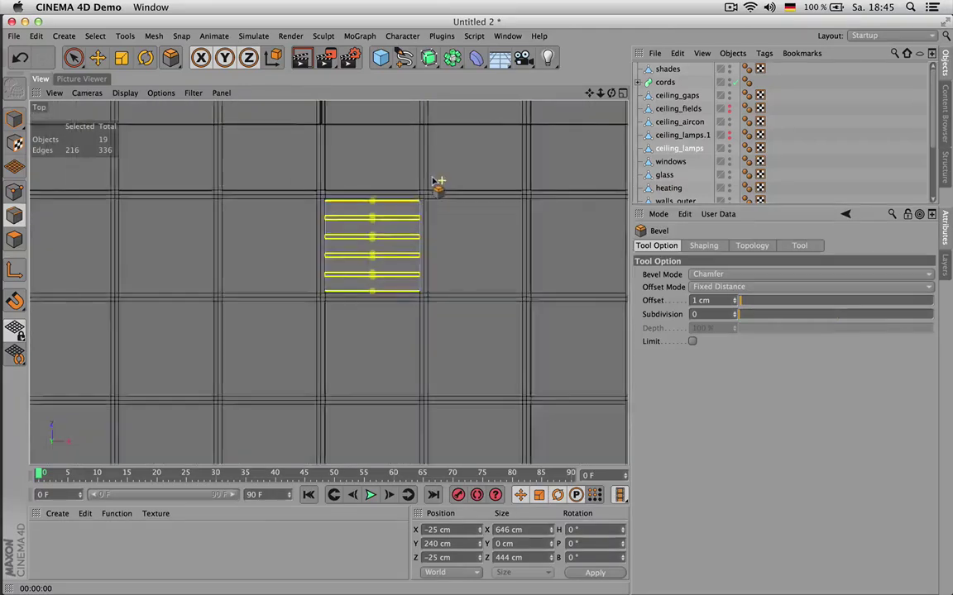
{"action": "key", "text": "ctrl+z"}
- Select all strip polygons of ceiling_lamps and inset each one individually by 0.5 cm with Extrude Inner
{"action": "scroll", "coordinate": [412, 190], "scroll_direction": "up", "scroll_amount": 2}
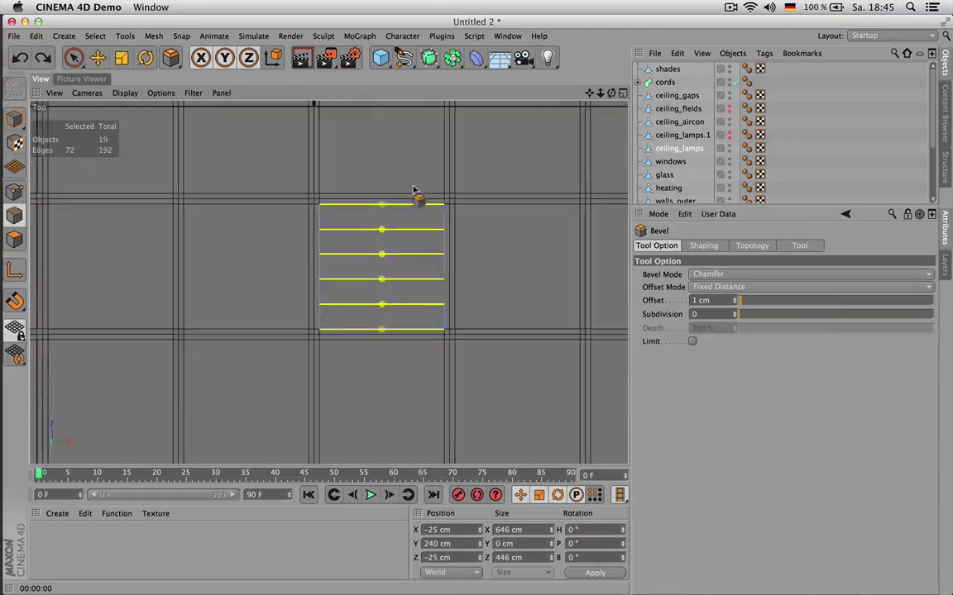
{"action": "scroll", "coordinate": [411, 183], "scroll_direction": "up", "scroll_amount": 2}
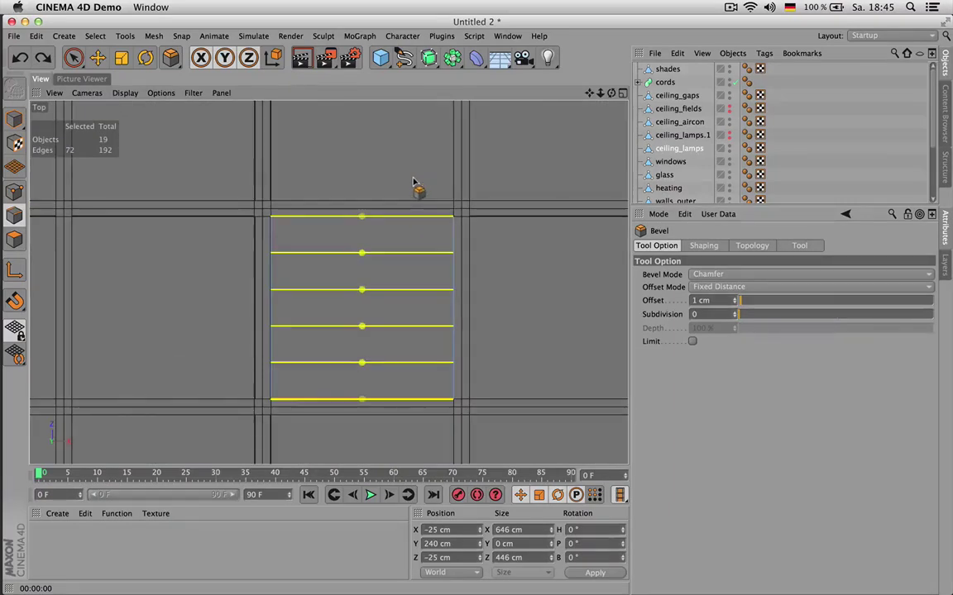
{"action": "key", "text": "Return"}
{"action": "key", "text": "super+a"}
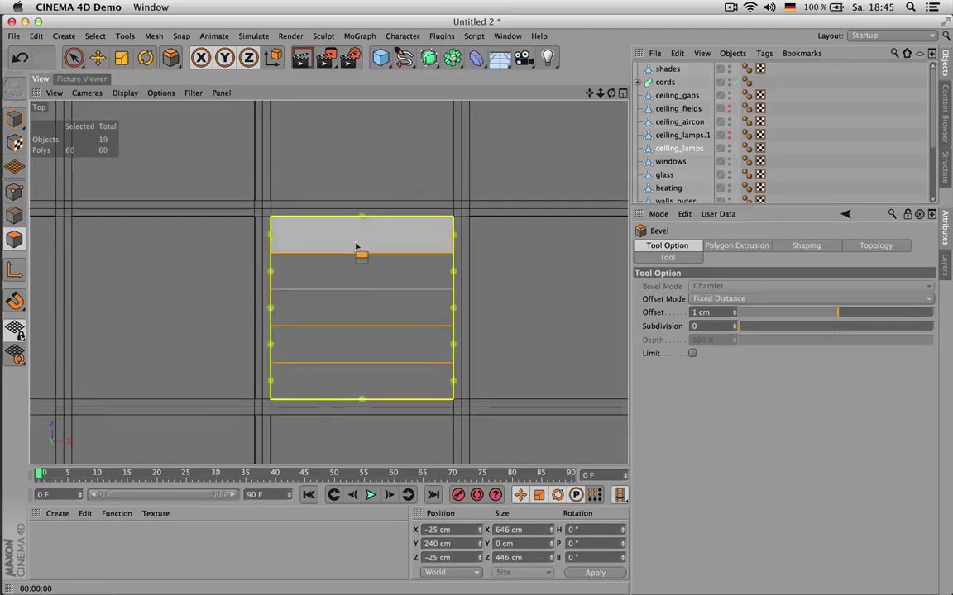
{"action": "key", "text": "space"}
{"action": "left_click", "coordinate": [381, 240]}
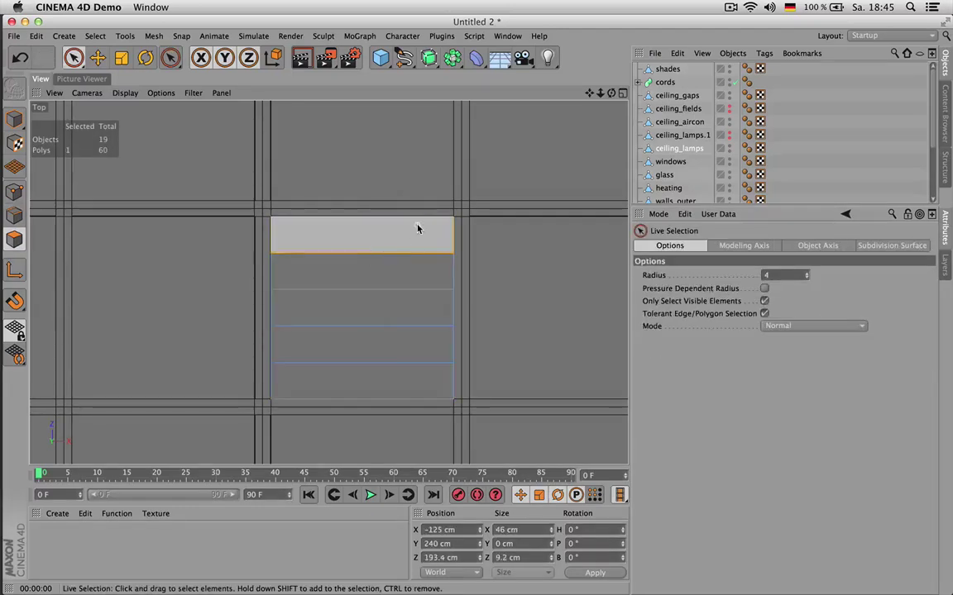
{"action": "key", "text": "super+a"}
{"action": "scroll", "coordinate": [435, 189], "scroll_direction": "down", "scroll_amount": 10}
{"action": "scroll", "coordinate": [431, 193], "scroll_direction": "up", "scroll_amount": 6}
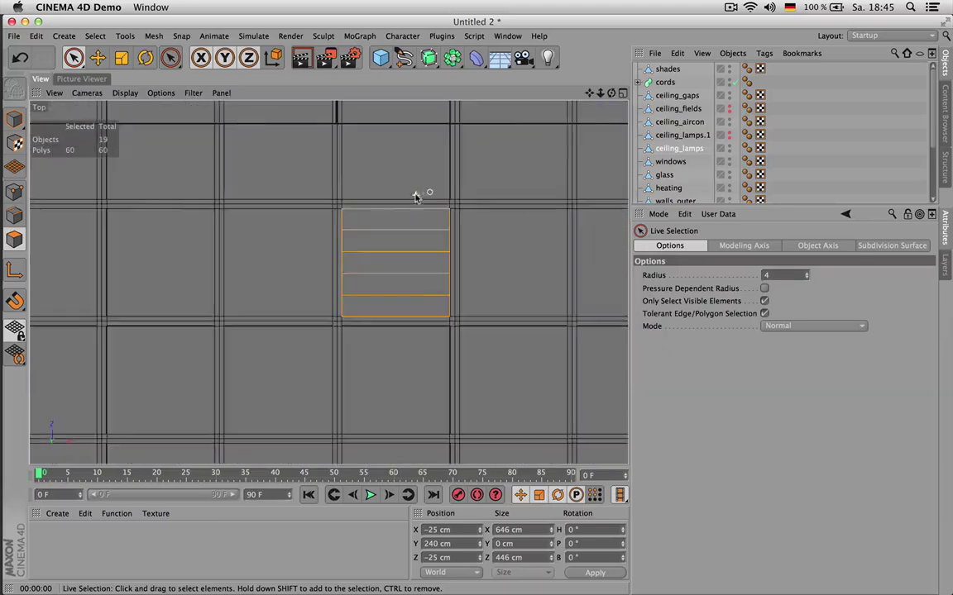
{"action": "key", "text": "i"}
{"action": "scroll", "coordinate": [416, 197], "scroll_direction": "up", "scroll_amount": 4}
{"action": "mouse_move", "coordinate": [508, 176]}
{"action": "left_mouse_down"}
{"action": "mouse_move", "coordinate": [490, 176]}
{"action": "mouse_move", "coordinate": [504, 176]}
{"action": "left_mouse_up"}
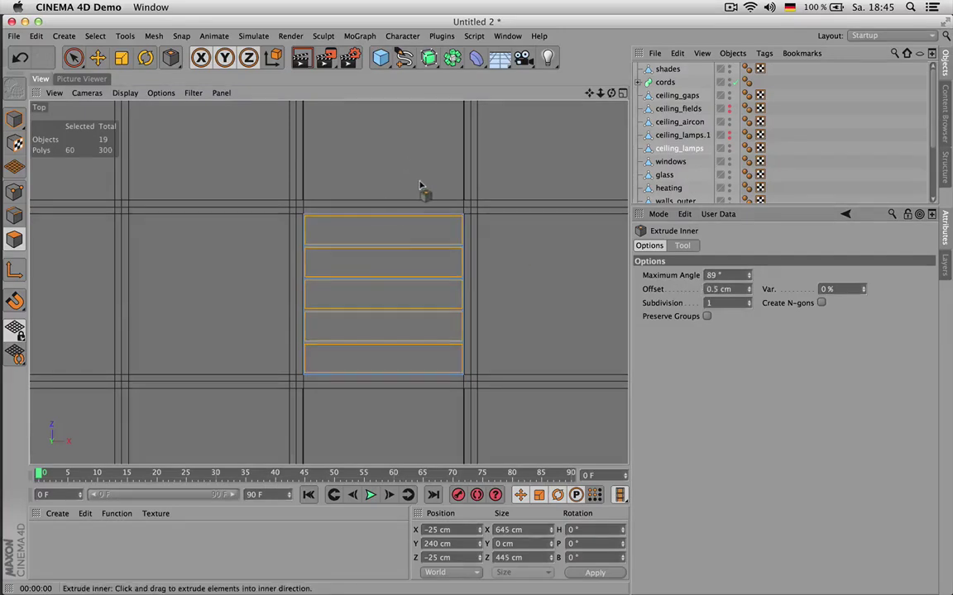
- Extrude the inset lamp strips upward into the ceiling with an offset of -5.5 cm
{"action": "key", "text": "F1"}
{"action": "key", "text": "d"}
{"action": "left_click_drag", "start_coordinate": [370, 257], "coordinate": [347, 258]}
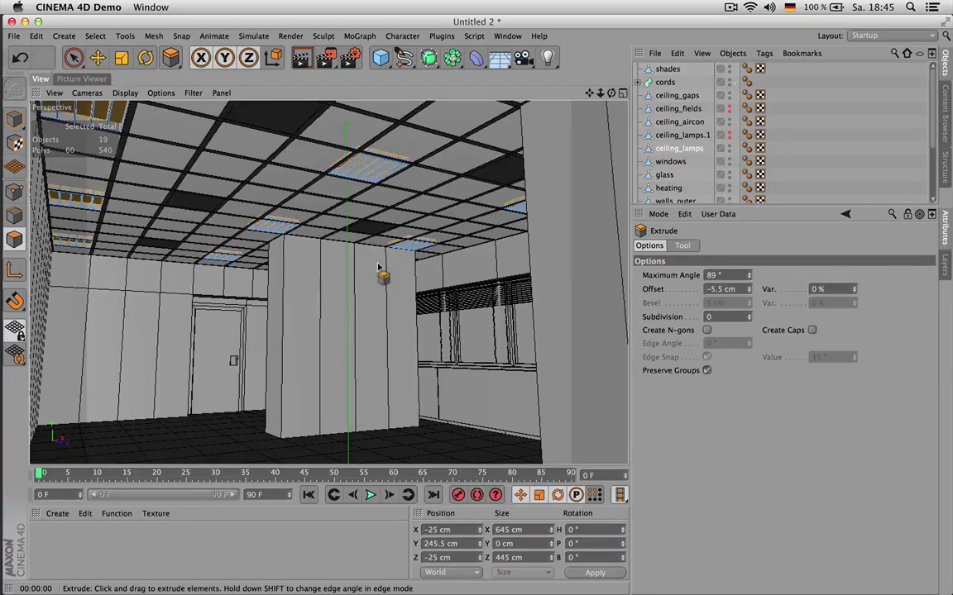
- Compare the extruded strips of one ceiling lamp up close with the lamps in the rendered image
{"action": "scroll", "coordinate": [380, 182], "scroll_direction": "up", "scroll_amount": 6}
{"action": "left_click_drag", "start_coordinate": [387, 175], "coordinate": [390, 121], "text": "alt"}
{"action": "middle_click_drag", "start_coordinate": [390, 121], "coordinate": [401, 263], "text": "alt"}
{"action": "left_click_drag", "start_coordinate": [401, 267], "coordinate": [252, 109], "text": "alt"}
{"action": "left_click", "coordinate": [81, 79]}
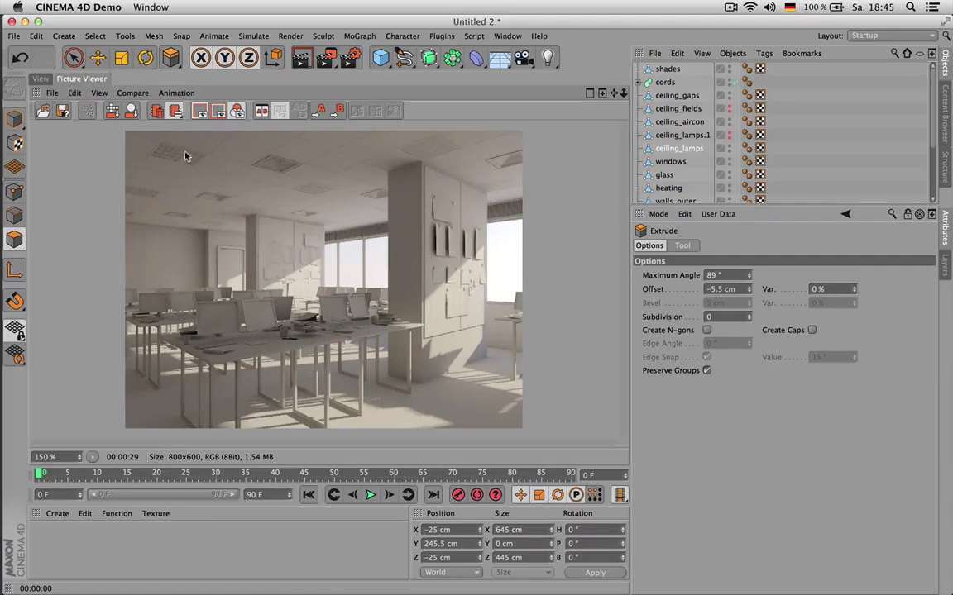
{"action": "left_click", "coordinate": [40, 79]}
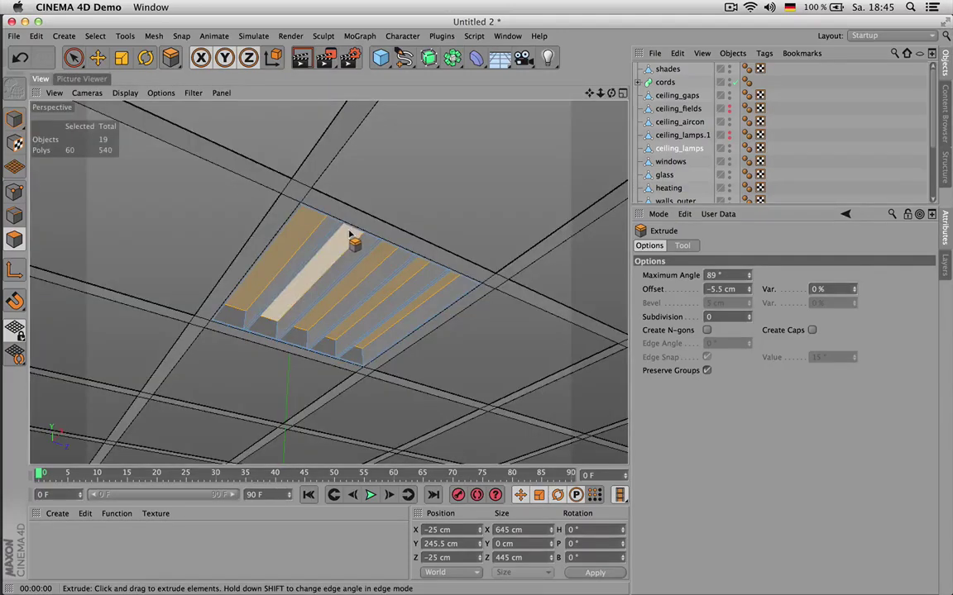
- Try shifting the extruded strip polygons along Z to -22 cm and -20 cm, and undo the shifts
{"action": "key", "text": "e"}
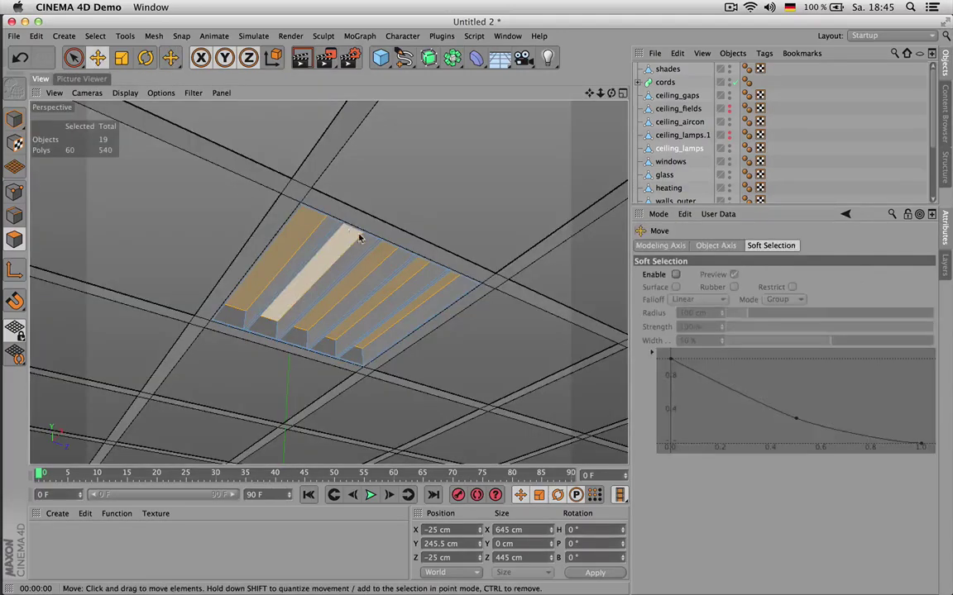
{"action": "left_click", "coordinate": [460, 557]}
{"action": "type", "text": "-29 cm"}
{"action": "key", "text": "Return"}
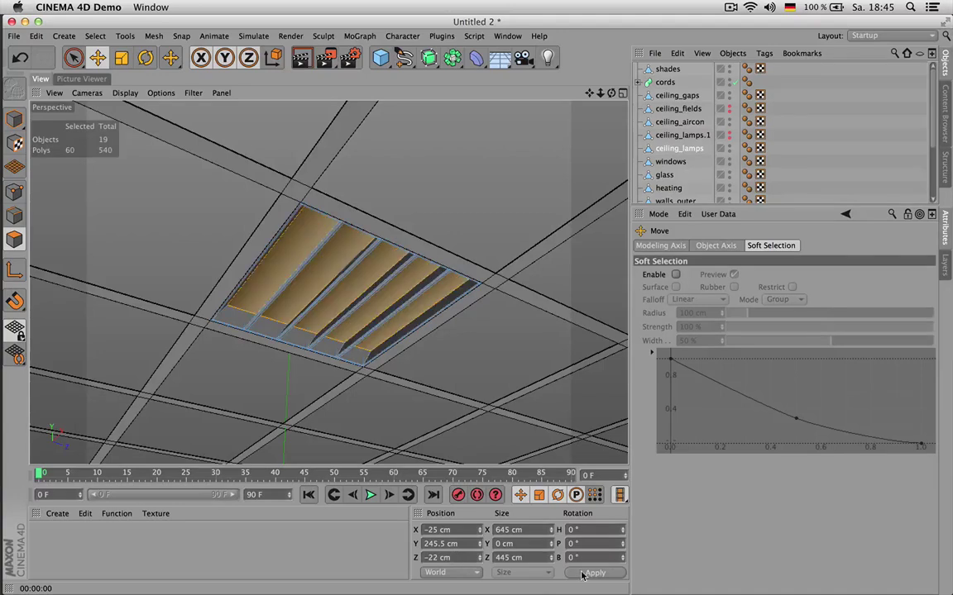
{"action": "left_click_drag", "start_coordinate": [434, 559], "coordinate": [465, 558]}
{"action": "type", "text": "-20"}
{"action": "key", "text": "Return"}
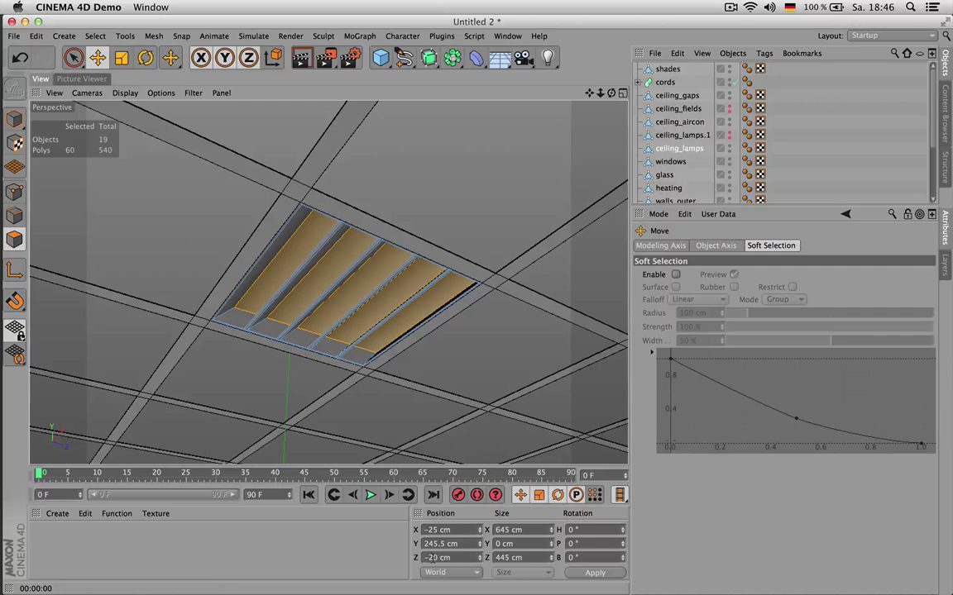
{"action": "key", "text": "super+z"}
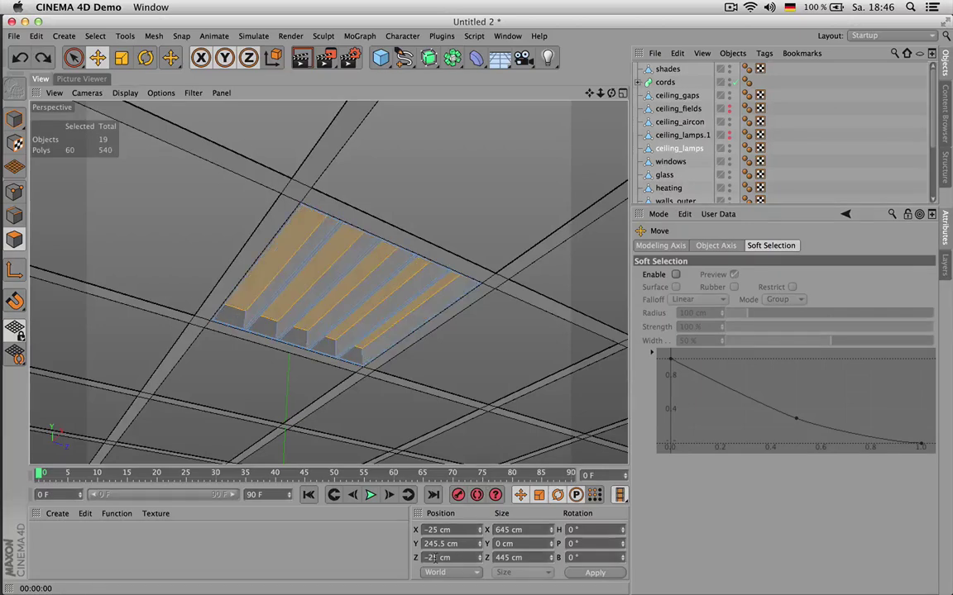
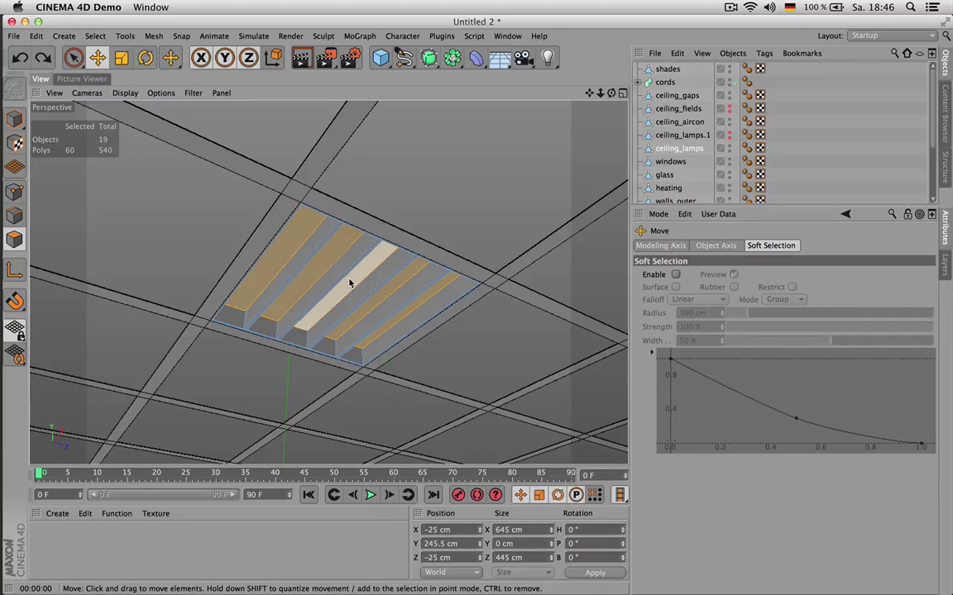
- Delete the selected top polygons of the recessed strips in ceiling_lamps and check the open lamp grid
{"action": "key", "text": "ctrl+shift+a"}
{"action": "left_click", "coordinate": [691, 149]}
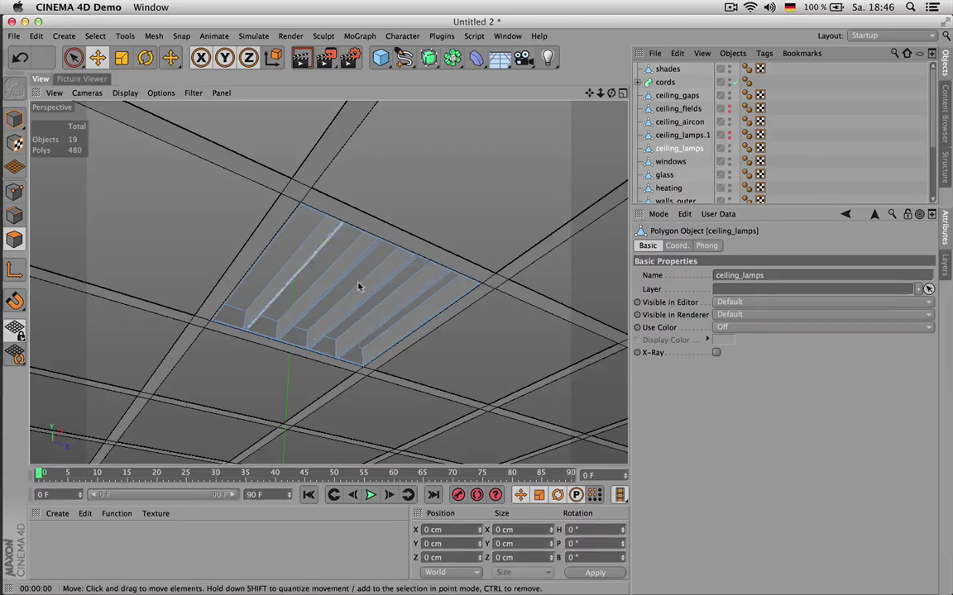
{"action": "scroll", "coordinate": [400, 293], "scroll_direction": "down", "scroll_amount": 5}
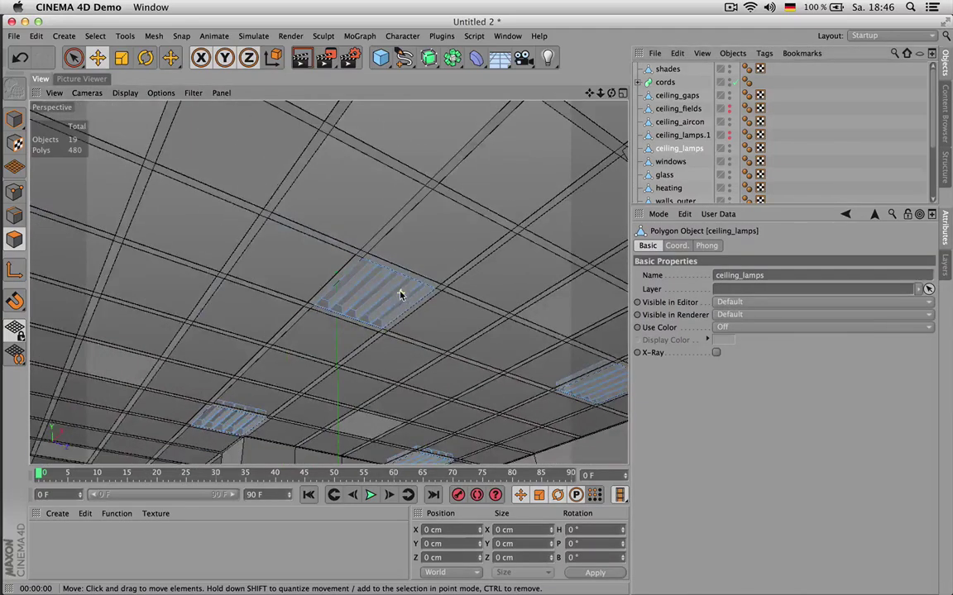
{"action": "scroll", "coordinate": [239, 423], "scroll_direction": "up", "scroll_amount": 6}
{"action": "scroll", "coordinate": [251, 411], "scroll_direction": "down", "scroll_amount": 6}
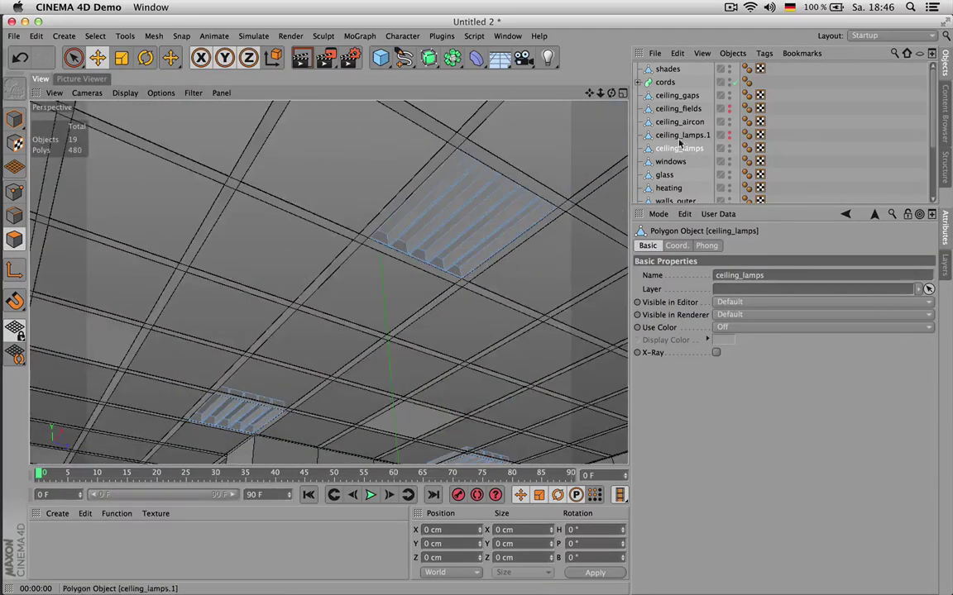
- Hide ceiling_lamps and make ceiling_lamps.1 visible for editing
{"action": "left_click", "coordinate": [702, 137]}
{"action": "left_click", "coordinate": [701, 149]}
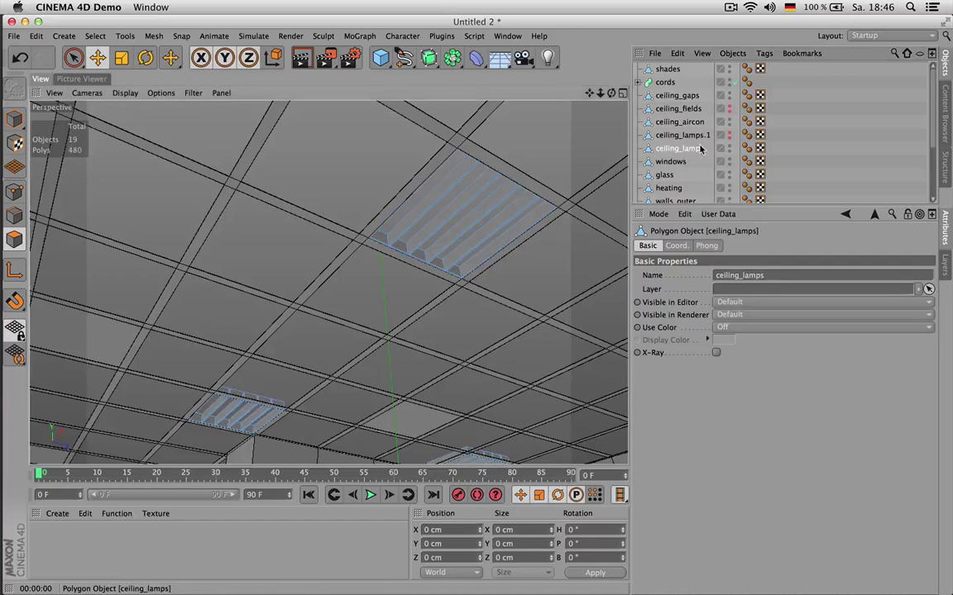
{"action": "left_click", "coordinate": [730, 144], "text": "ctrl"}
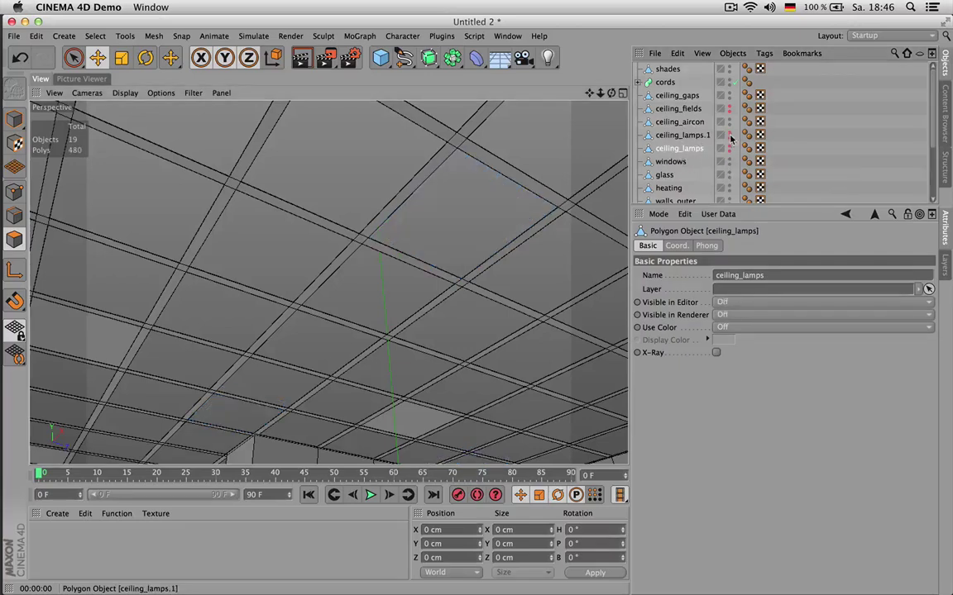
{"action": "left_click", "coordinate": [496, 211]}
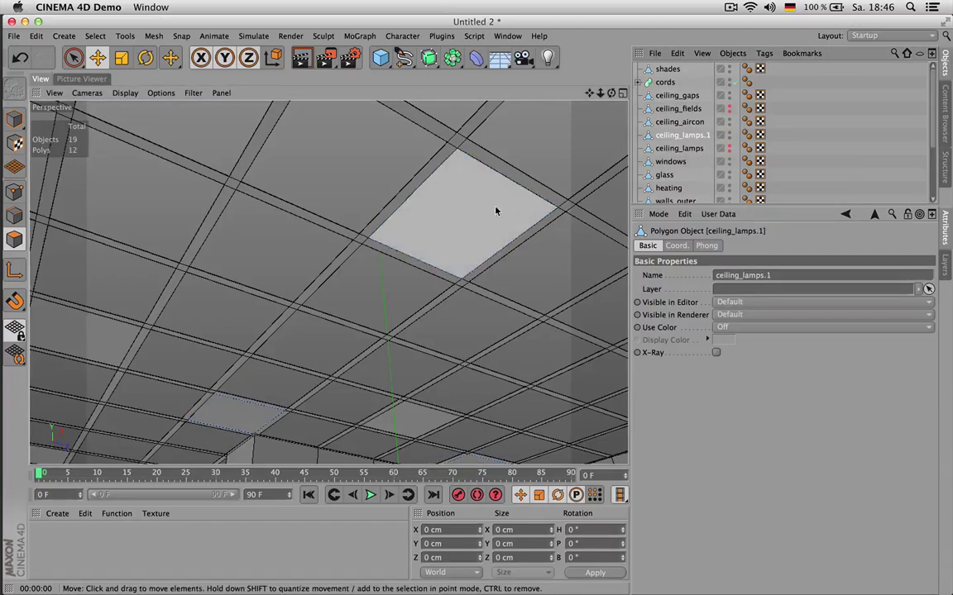
- Duplicate ceiling_lamps.1, place the copy directly above it in the object list and hide the copy
{"action": "key", "text": "Return"}
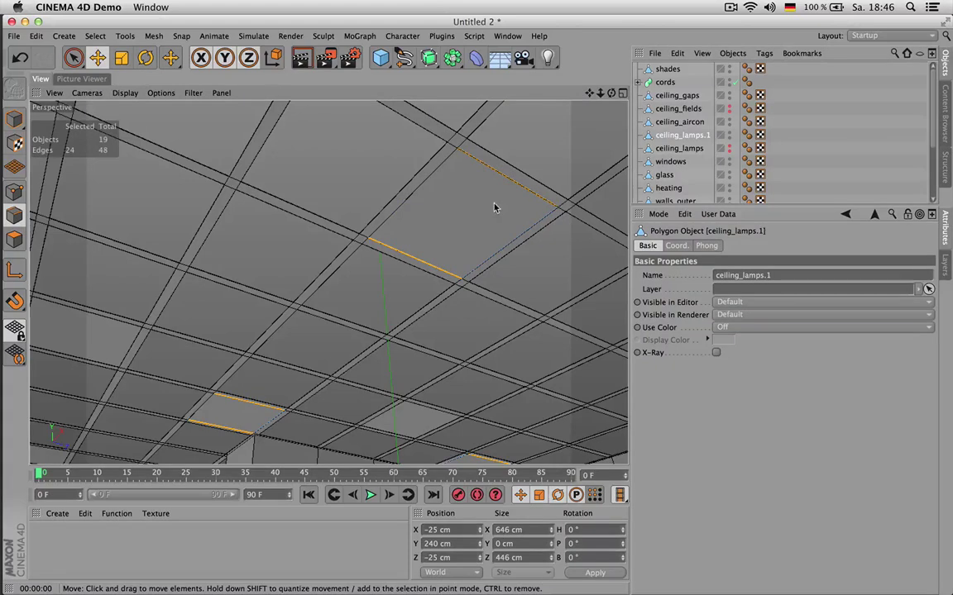
{"action": "key", "text": "super+c"}
{"action": "key", "text": "super+v"}
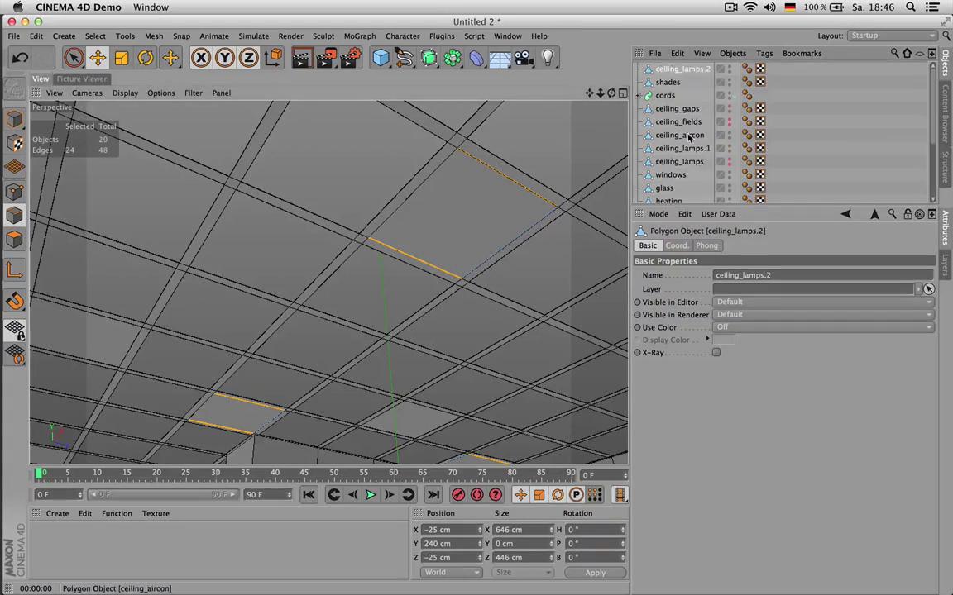
{"action": "left_click_drag", "start_coordinate": [683, 143], "coordinate": [687, 141]}
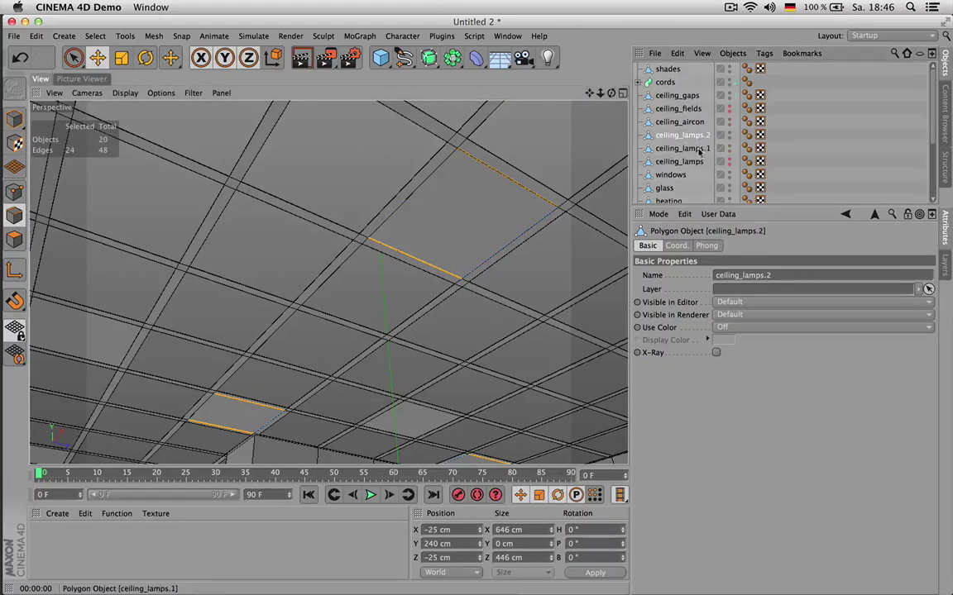
{"action": "left_click", "coordinate": [691, 148]}
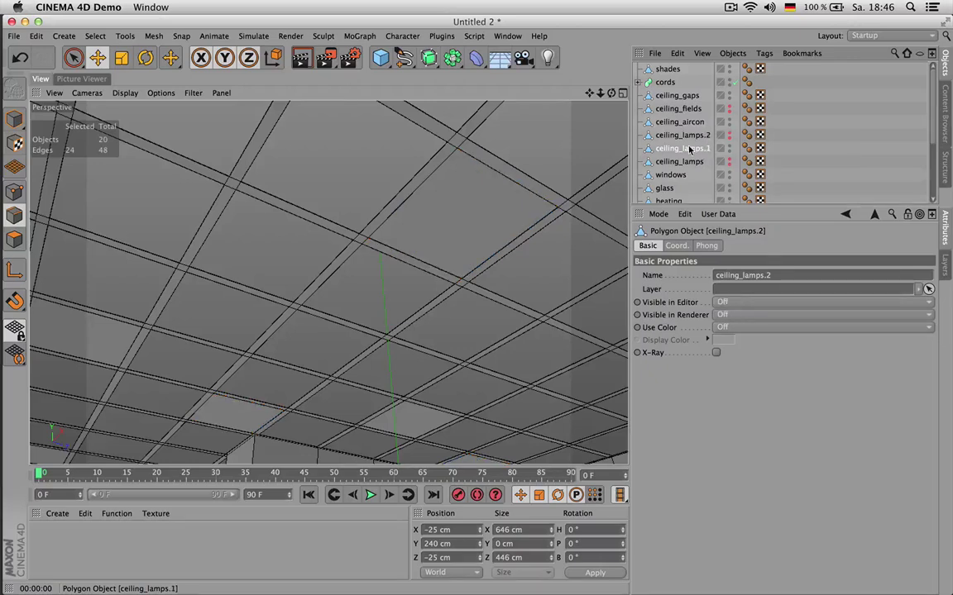
- Try an Edge Cut with subdivision 4 on the selected edges of ceiling_lamps.1 and undo it
{"action": "key", "text": "m"}
{"action": "key", "text": "f"}
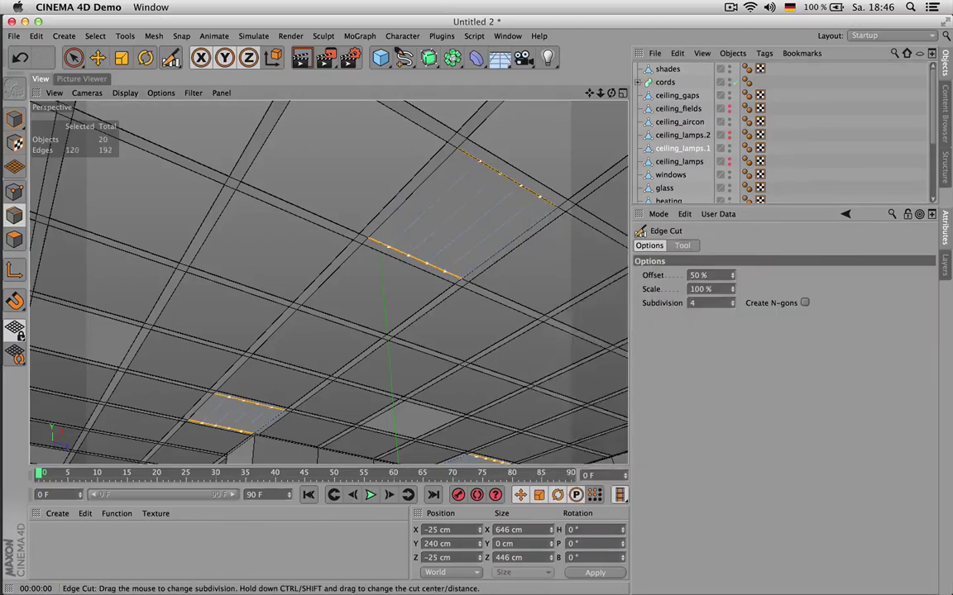
{"action": "left_click", "coordinate": [506, 151]}
{"action": "key", "text": "super+z"}
- Invert the edge selection of ceiling_lamps.1, cut those edges with subdivision 4 and switch to polygon editing
{"action": "key", "text": "u"}
{"action": "key", "text": "i"}
{"action": "key", "text": "m"}
{"action": "key", "text": "f"}
{"action": "left_click", "coordinate": [565, 171]}
{"action": "key", "text": "Return"}
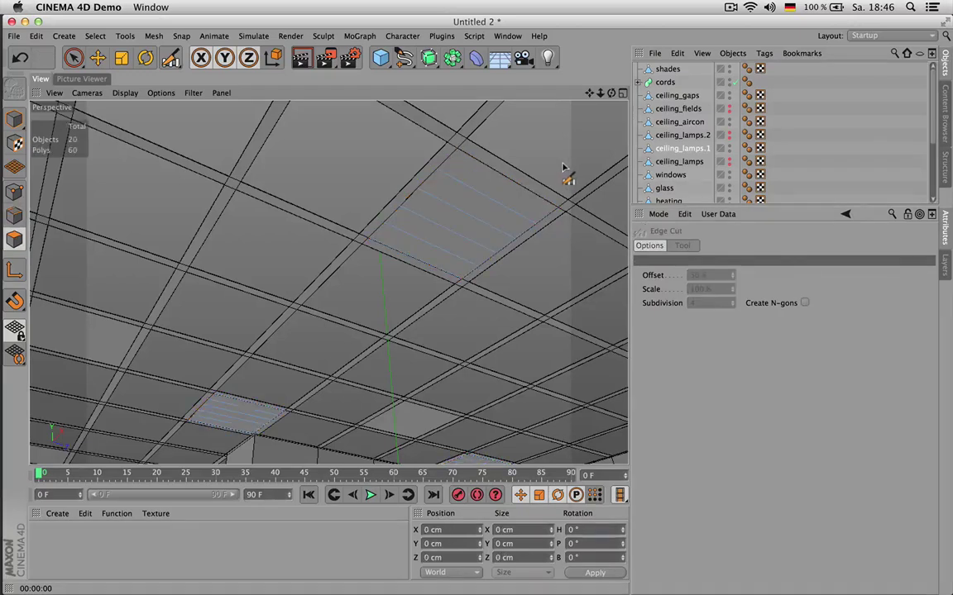
- Select all strip polygons of ceiling_lamps.1 and inset each one individually by 0.5 cm with Extrude Inner
{"action": "key", "text": "super+a"}
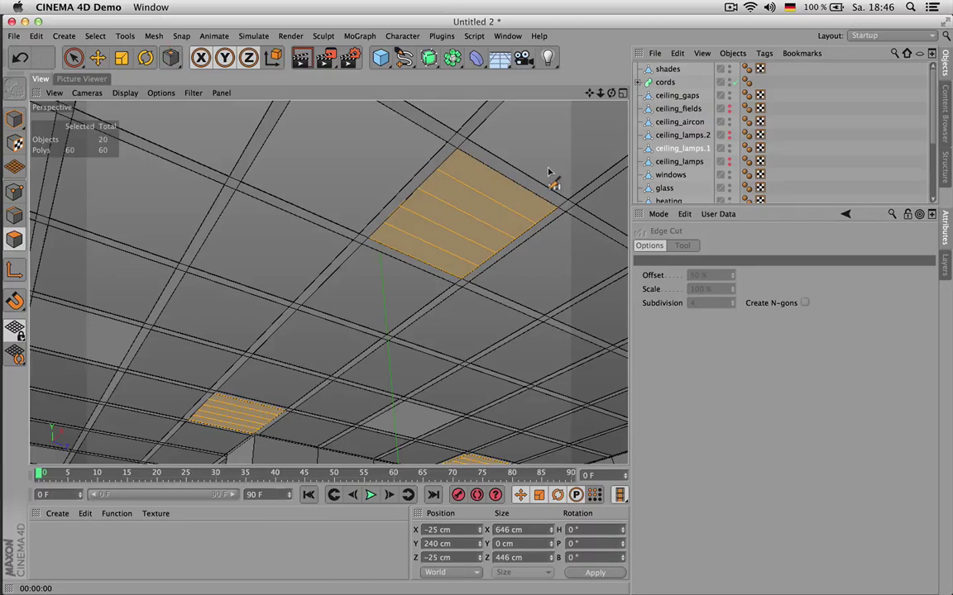
{"action": "key", "text": "i"}
{"action": "left_click", "coordinate": [683, 246], "text": "shift"}
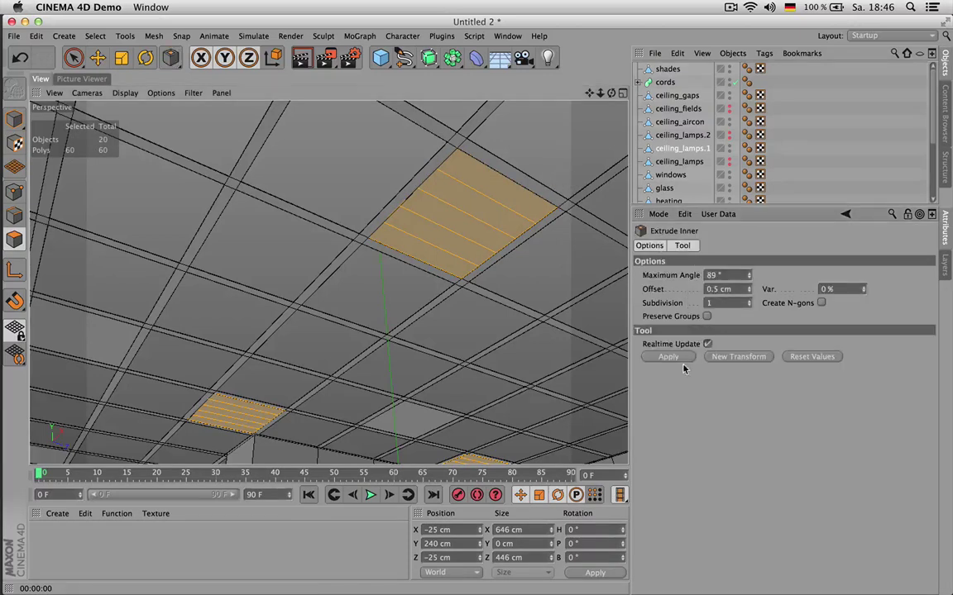
{"action": "left_click", "coordinate": [679, 358]}
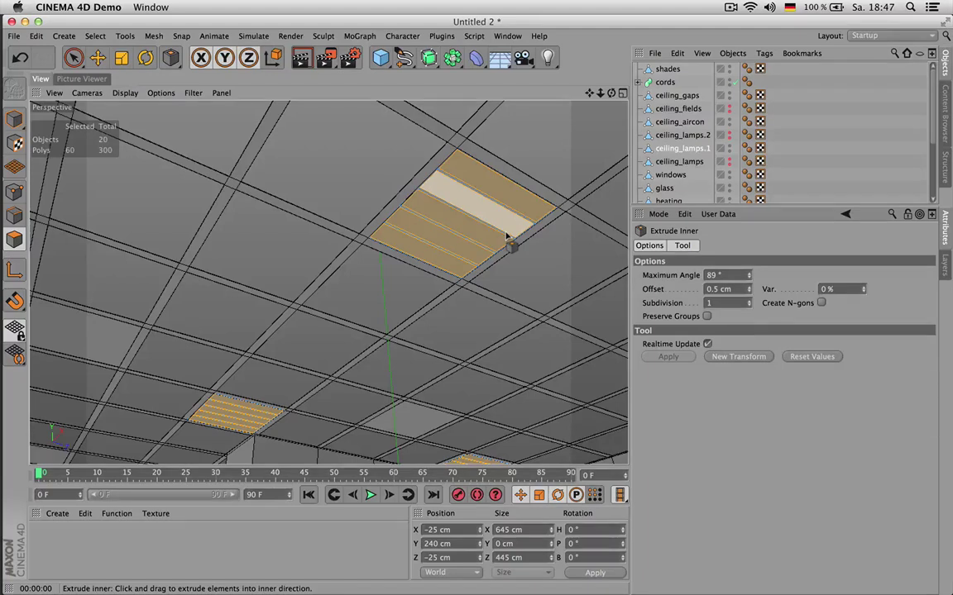
- Extrude the inset strips of ceiling_lamps.1 with an offset of -5.5 cm and switch to model mode
{"action": "key", "text": "d"}
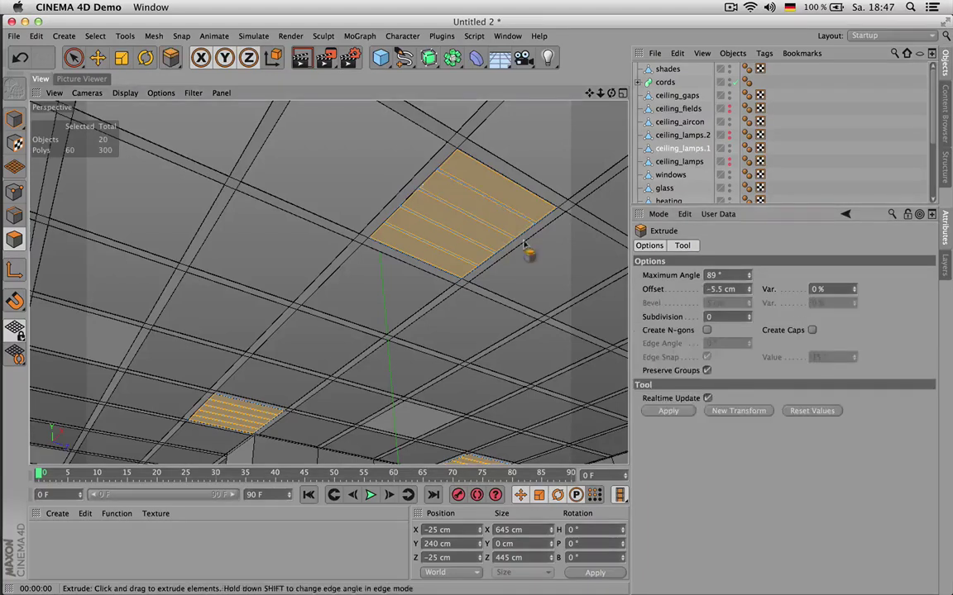
{"action": "left_click", "coordinate": [679, 412]}
{"action": "key", "text": "Return"}
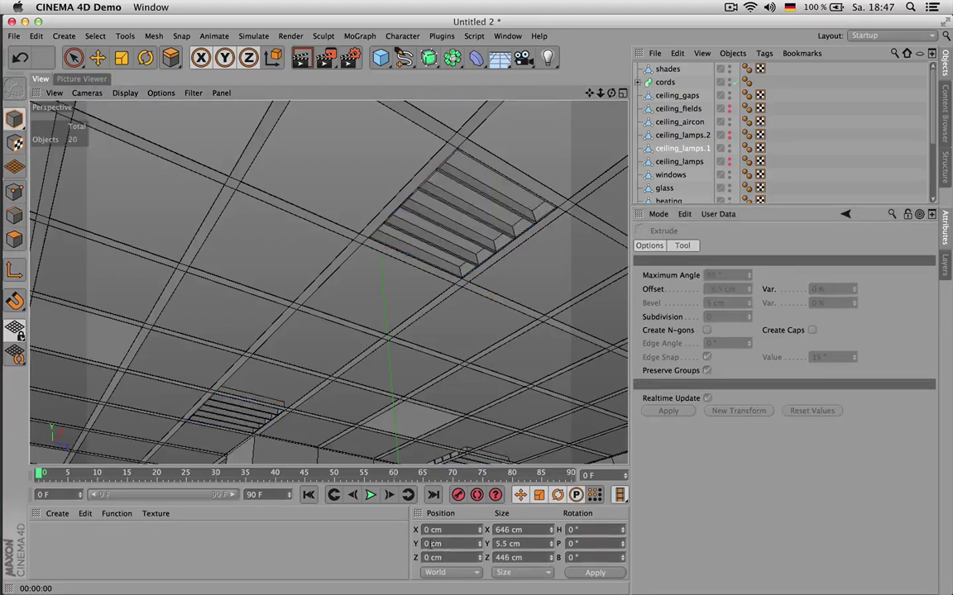
- Try Y positions of 0.4 cm and 1 cm for ceiling_lamps.1
{"action": "left_click_drag", "start_coordinate": [426, 543], "coordinate": [457, 543]}
{"action": "type", "text": "0"}
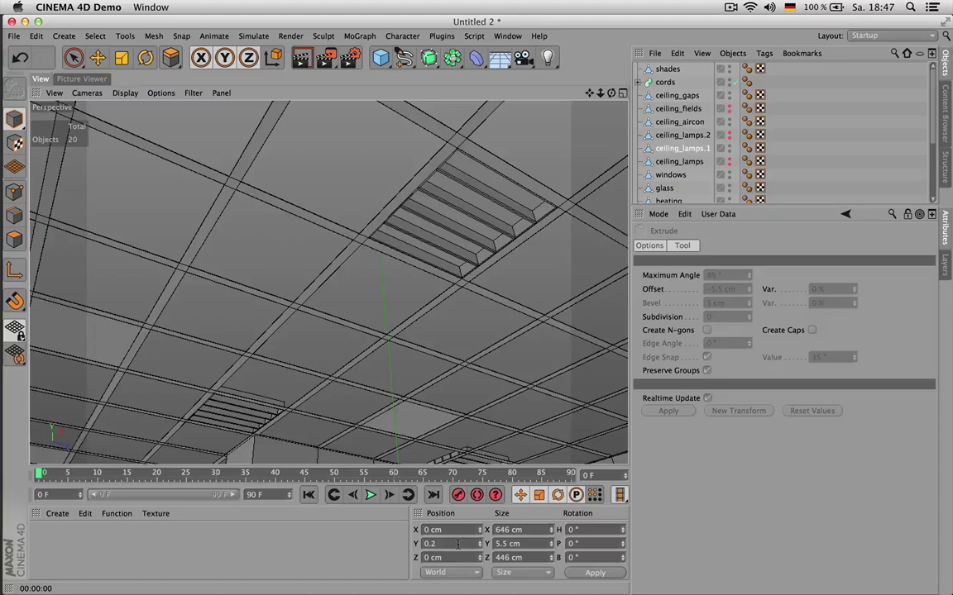
{"action": "type", "text": ".4"}
{"action": "key", "text": "Return"}
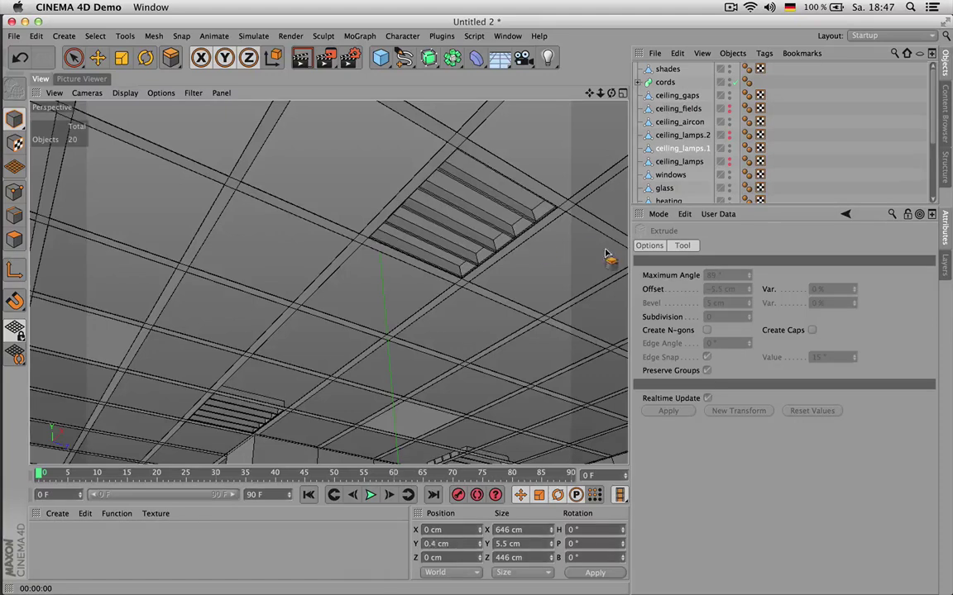
{"action": "double_click", "coordinate": [449, 554]}
{"action": "double_click", "coordinate": [452, 545]}
{"action": "type", "text": "1"}
{"action": "key", "text": "Return"}
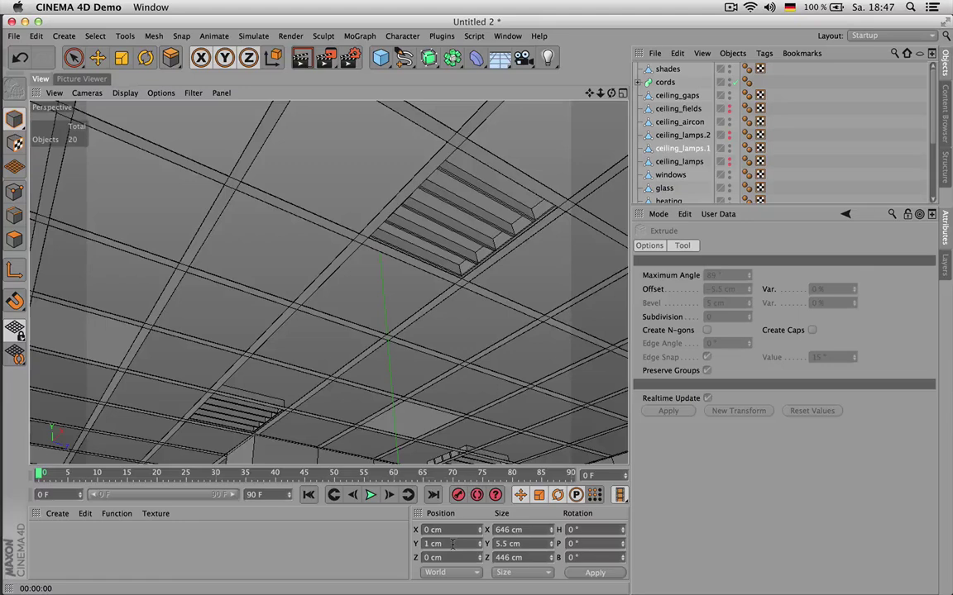
- Show ceiling_lamps again and raise ceiling_lamps.1 to a Y position of 2 cm
{"action": "left_click", "coordinate": [730, 161]}
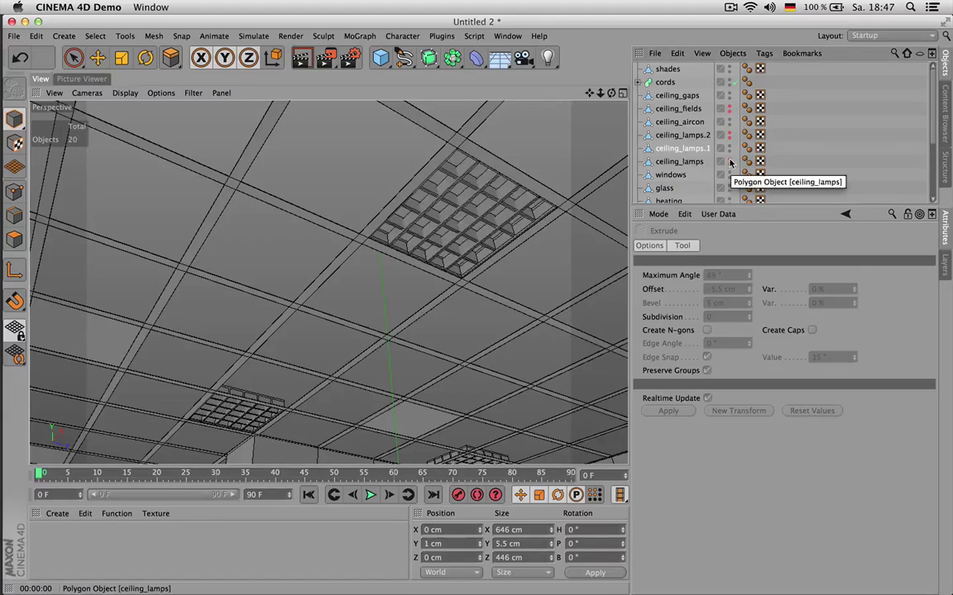
{"action": "left_click", "coordinate": [481, 543]}
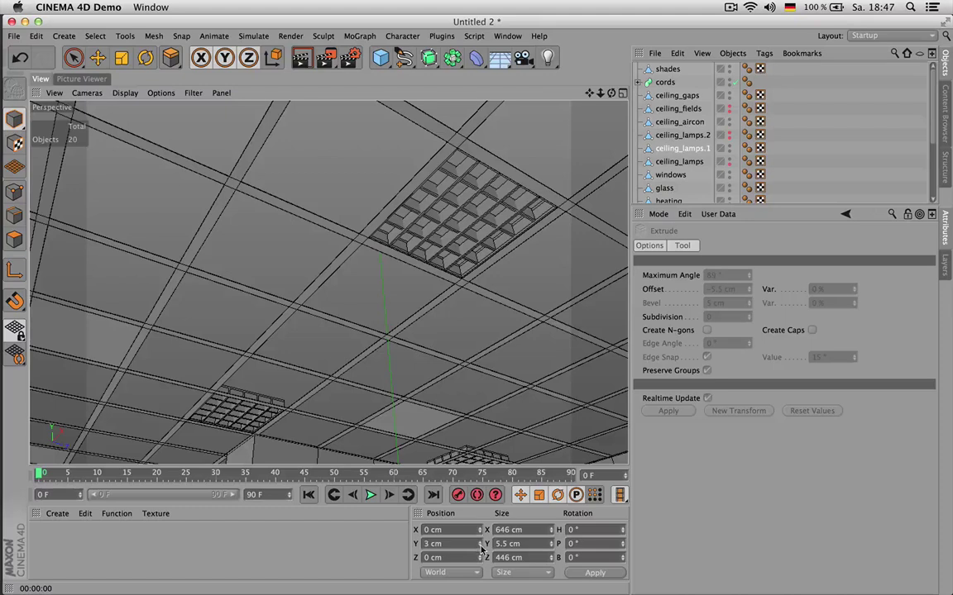
{"action": "left_click", "coordinate": [480, 547]}
{"action": "left_click", "coordinate": [694, 162]}
{"action": "left_click", "coordinate": [700, 150]}
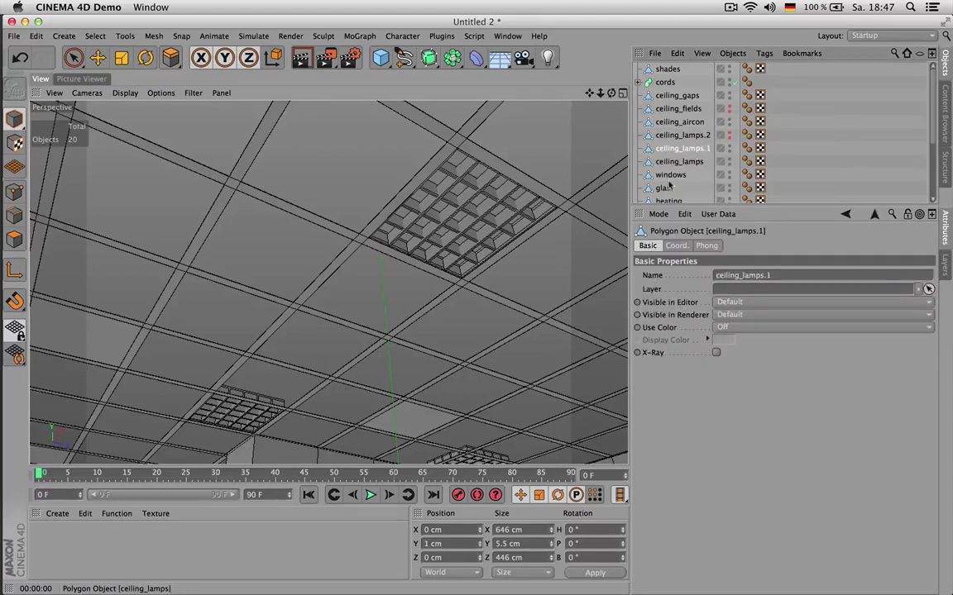
{"action": "left_click", "coordinate": [480, 542]}
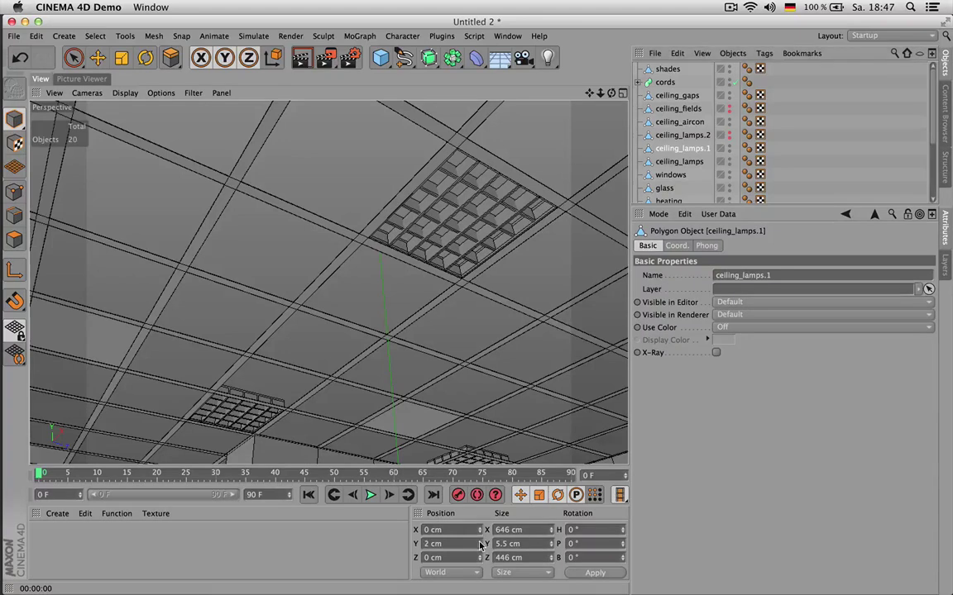
{"action": "left_click", "coordinate": [583, 574]}
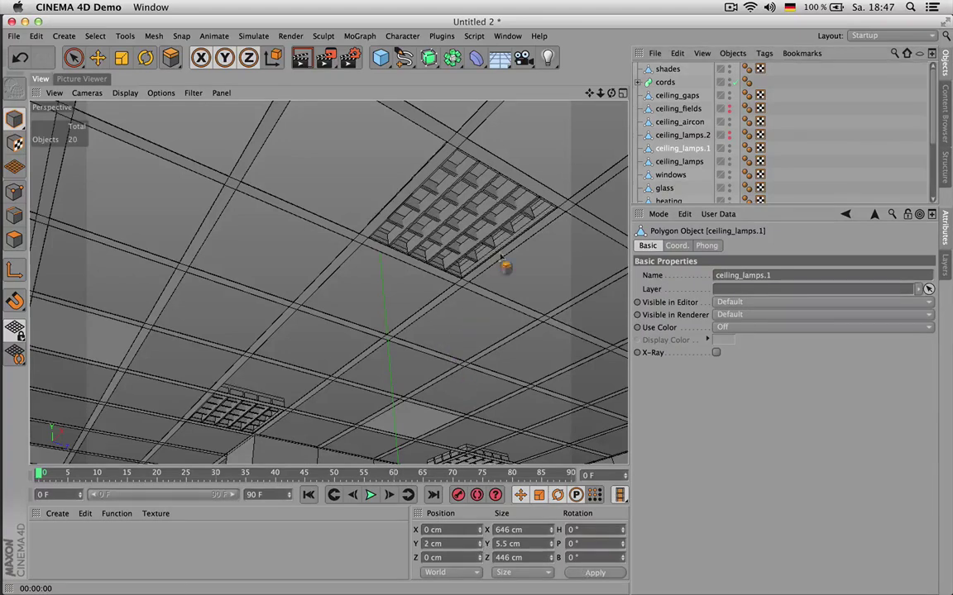
- Select ceiling_lamps and ceiling_lamps.1 together for polygon editing
{"action": "left_click", "coordinate": [680, 162]}
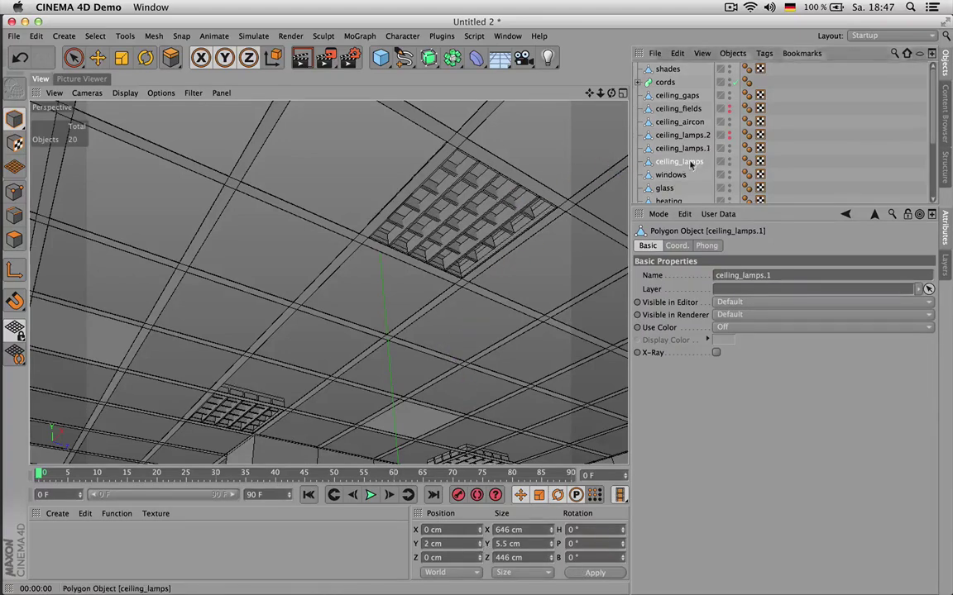
{"action": "key", "text": "d"}
{"action": "scroll", "coordinate": [425, 256], "scroll_direction": "up", "scroll_amount": 10}
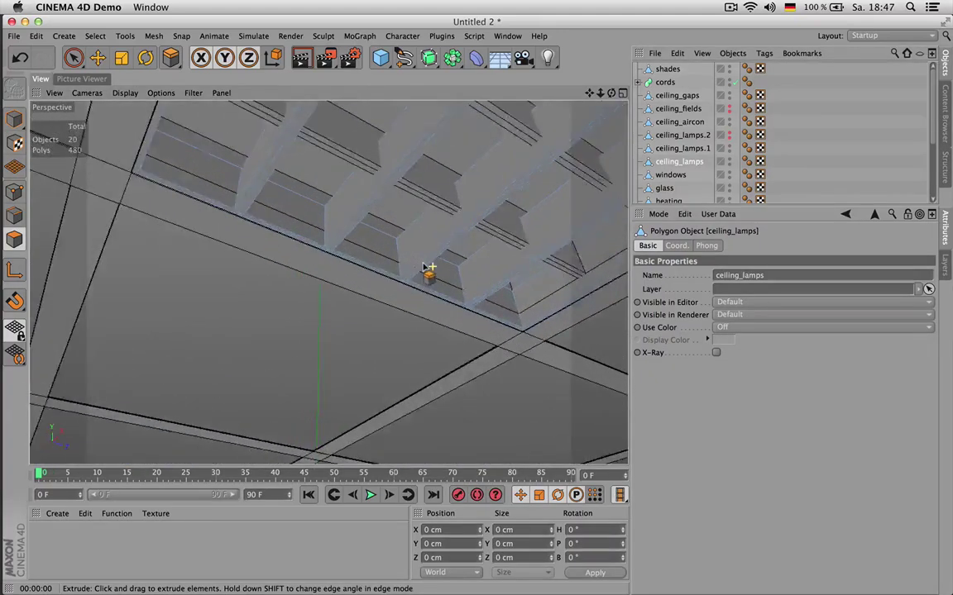
{"action": "scroll", "coordinate": [425, 266], "scroll_direction": "up", "scroll_amount": 4}
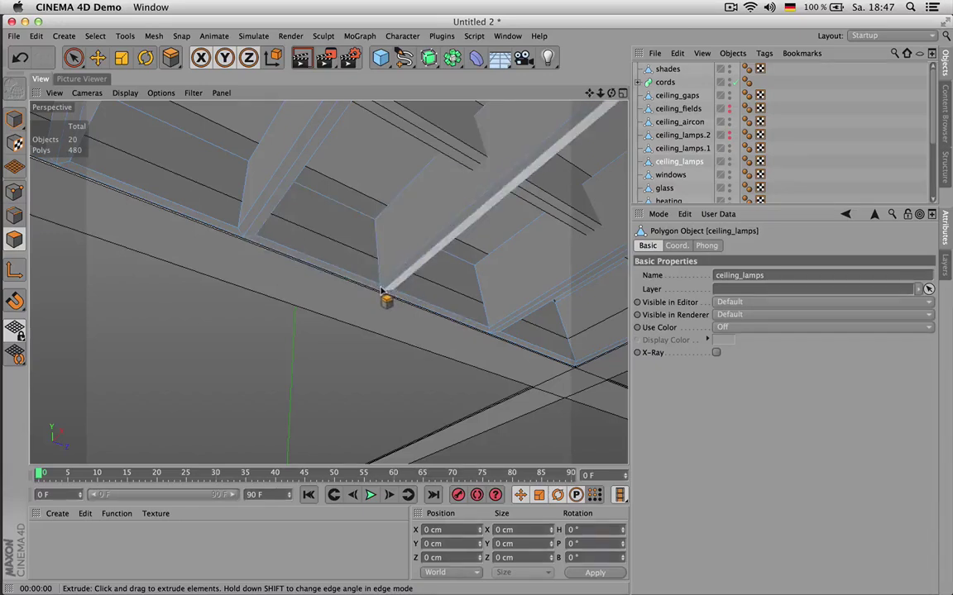
{"action": "left_click", "coordinate": [690, 151]}
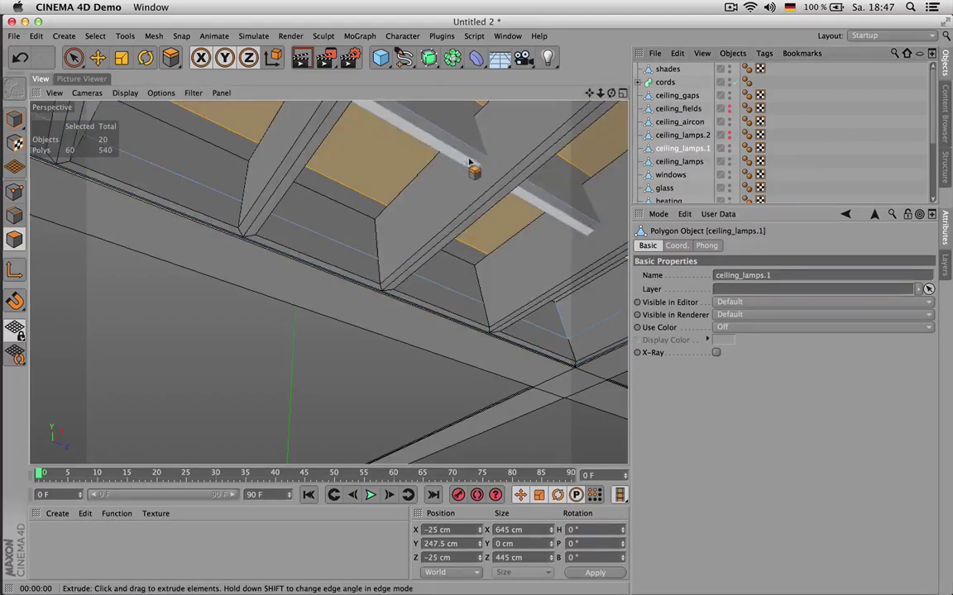
{"action": "left_click_drag", "start_coordinate": [696, 147], "coordinate": [688, 157]}
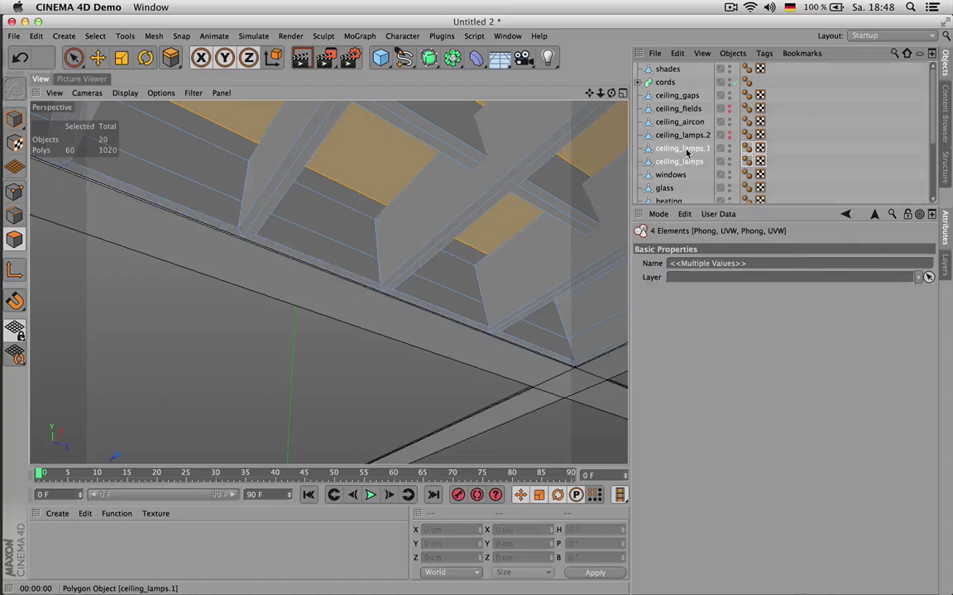
- In the right view, rectangle-select the lower strip faces of both lamp objects, including hidden elements, and melt them
{"action": "key", "text": "d"}
{"action": "key", "text": "F3"}
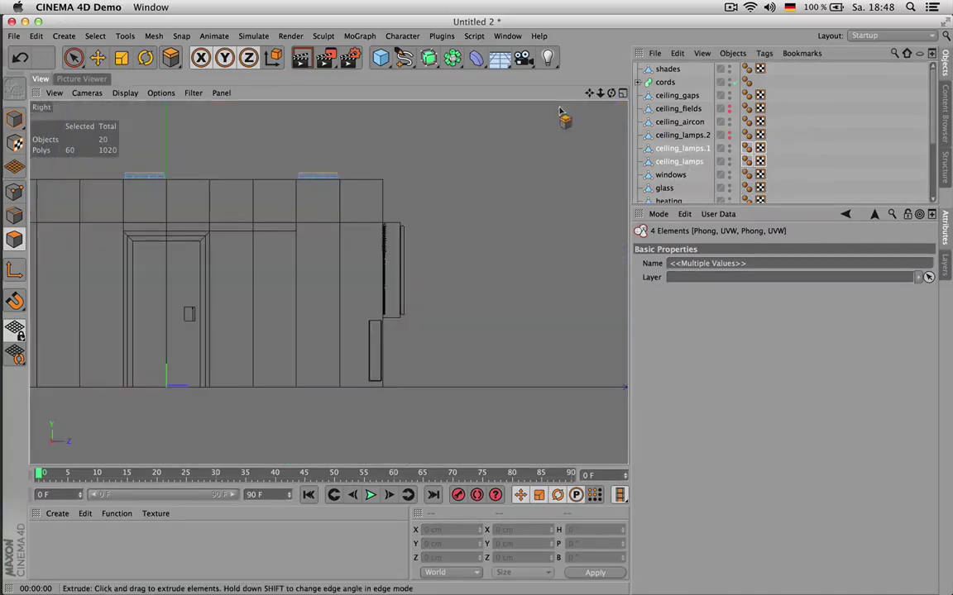
{"action": "left_click_drag", "start_coordinate": [588, 92], "coordinate": [797, 136]}
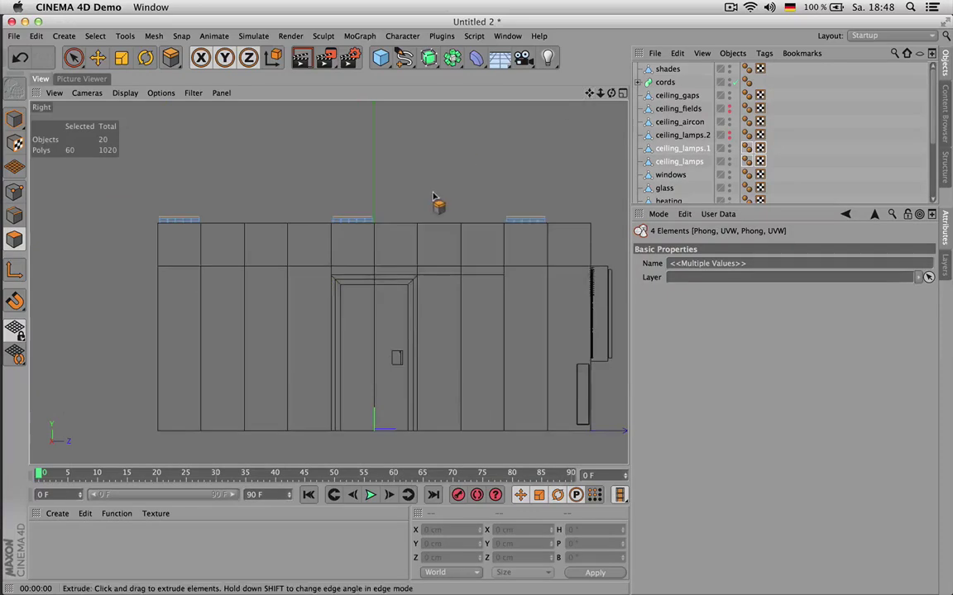
{"action": "key", "text": "0"}
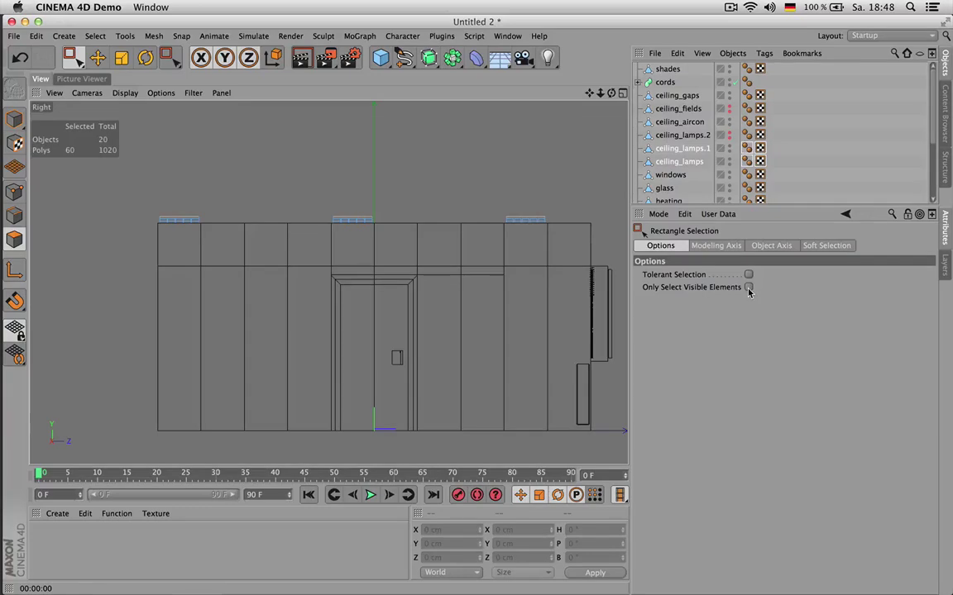
{"action": "left_click_drag", "start_coordinate": [138, 197], "coordinate": [565, 236]}
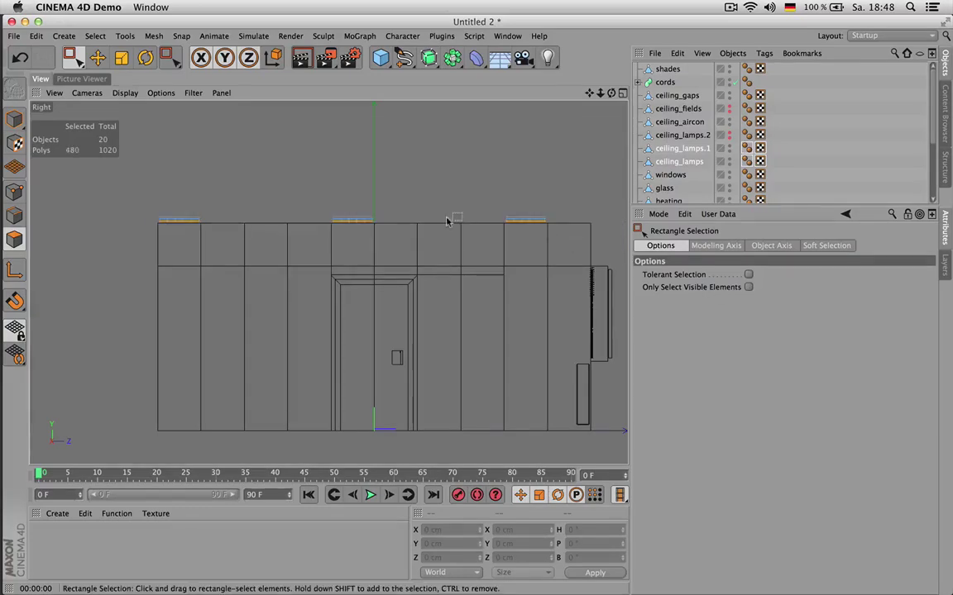
{"action": "key", "text": "F1"}
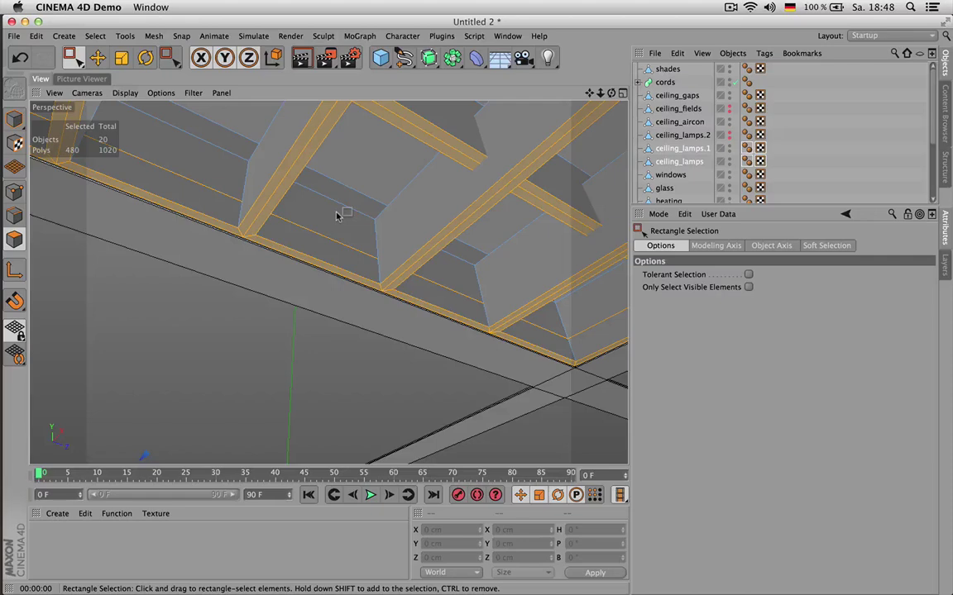
{"action": "key", "text": "u"}
{"action": "key", "text": "g"}
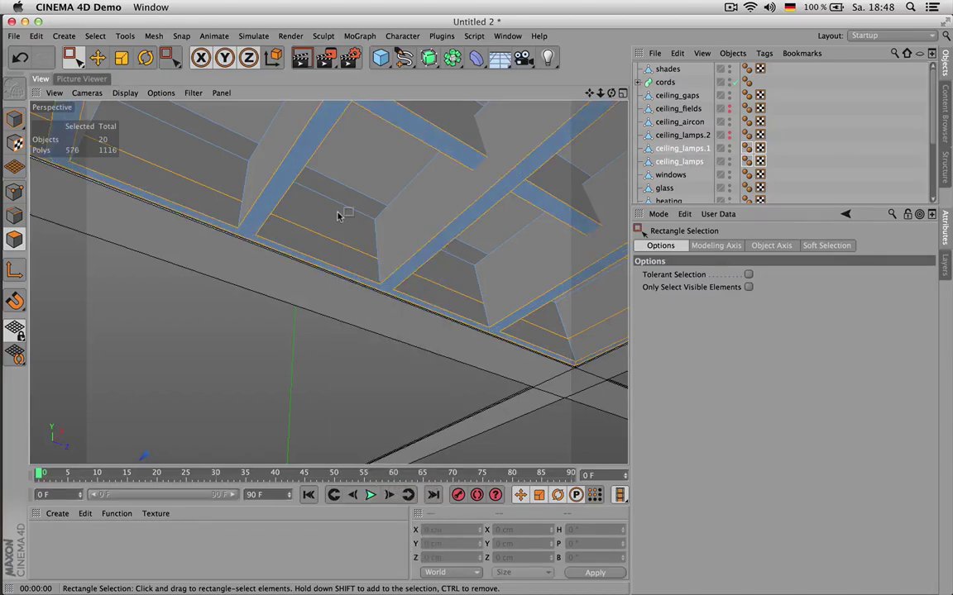
- Select all polygons of both lamp objects, then align and reverse their normals
{"action": "key", "text": "u"}
{"action": "key", "text": "k"}
{"action": "key", "text": "super+a"}
{"action": "key", "text": "u"}
{"action": "key", "text": "i"}
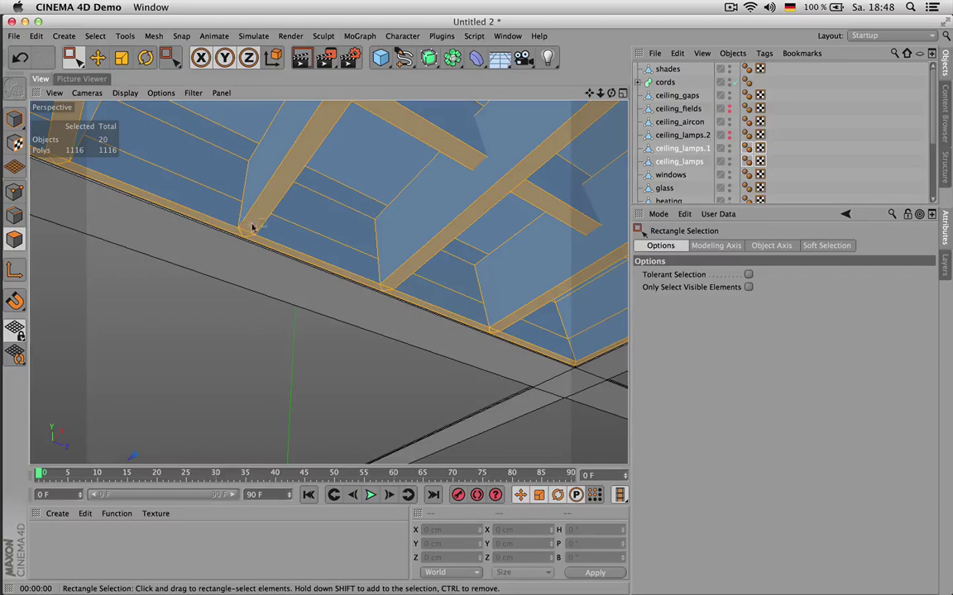
{"action": "key", "text": "u"}
{"action": "key", "text": "a"}
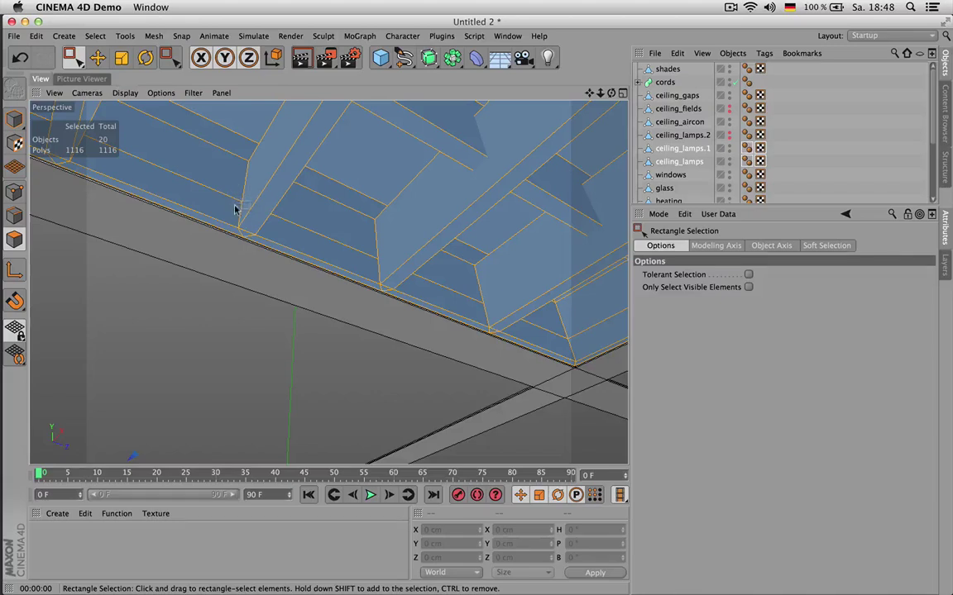
{"action": "key", "text": "u"}
{"action": "key", "text": "r"}
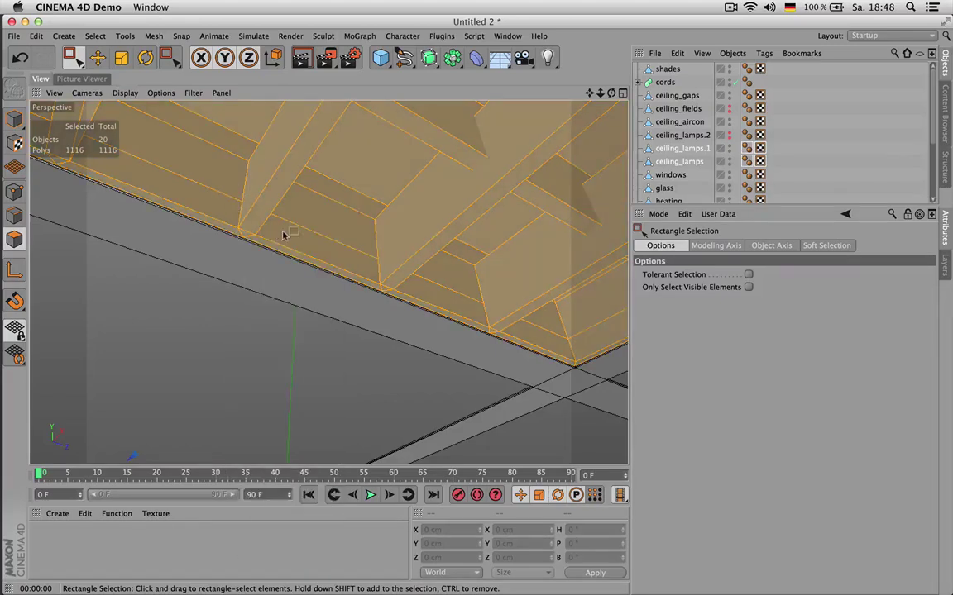
- Optimize the meshes of both lamp objects and clear the object selection
{"action": "key", "text": "u"}
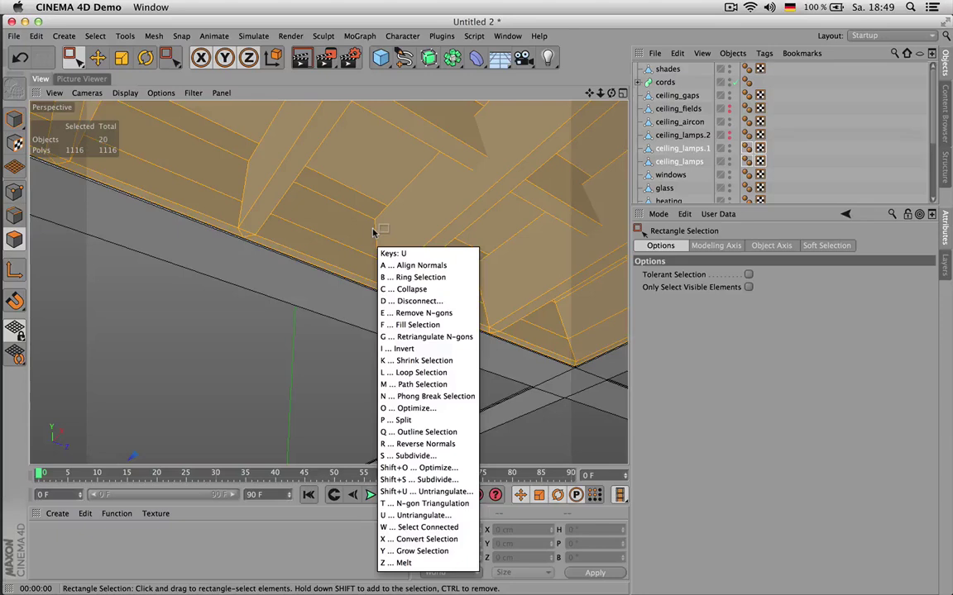
{"action": "key", "text": "o"}
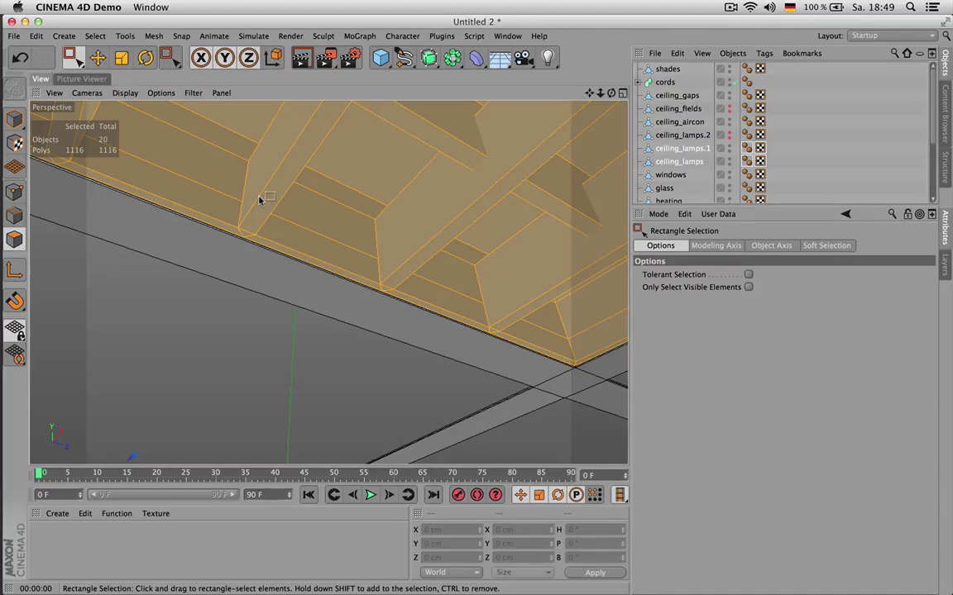
{"action": "scroll", "coordinate": [328, 284], "scroll_direction": "up", "scroll_amount": 5}
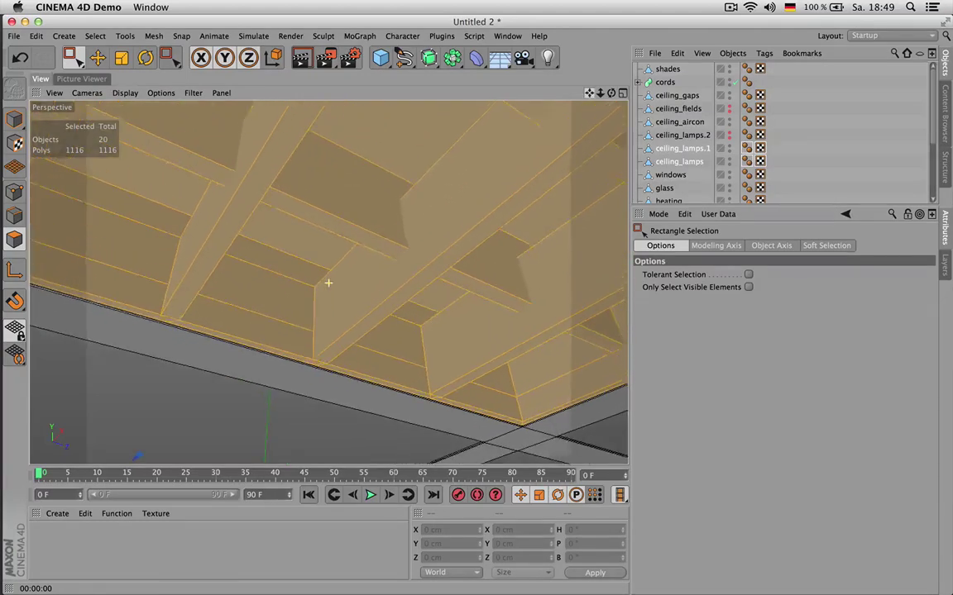
{"action": "left_click_drag", "start_coordinate": [589, 93], "coordinate": [579, 111]}
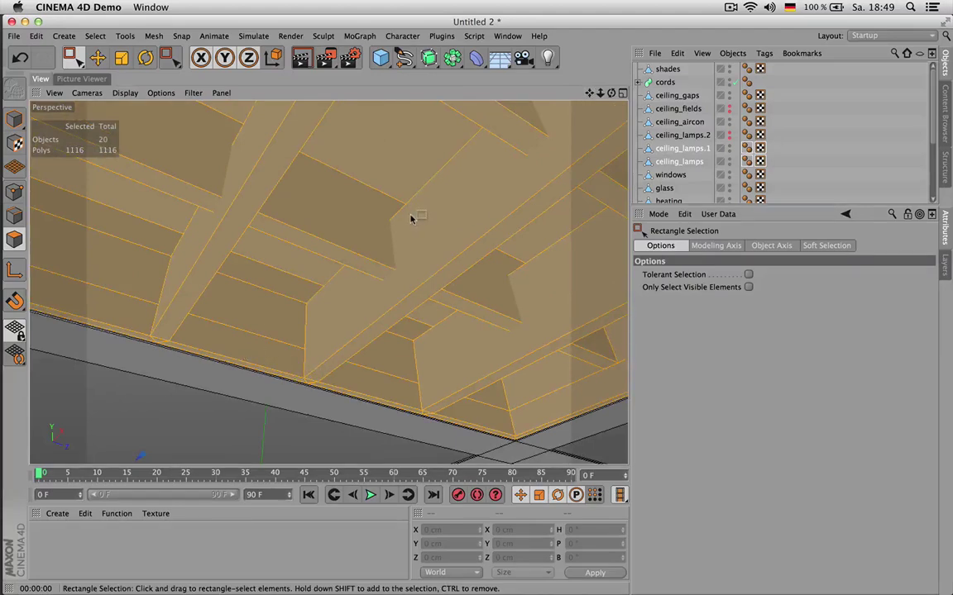
{"action": "scroll", "coordinate": [414, 215], "scroll_direction": "down", "scroll_amount": 5}
{"action": "left_click", "coordinate": [815, 149]}
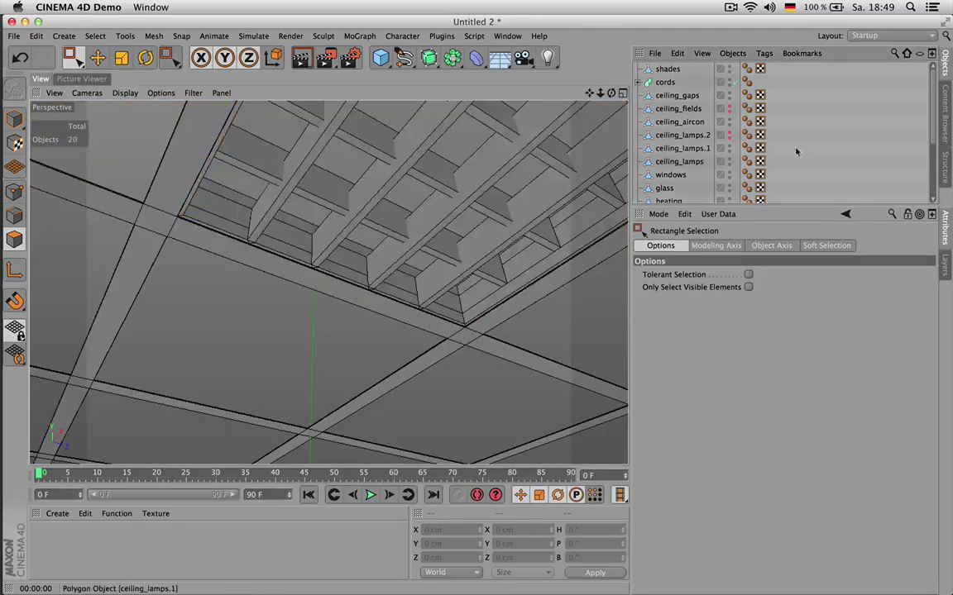
- Examine the lamp louvre grid from below and from above the ceiling
{"action": "scroll", "coordinate": [501, 153], "scroll_direction": "up", "scroll_amount": 2}
{"action": "scroll", "coordinate": [497, 155], "scroll_direction": "up", "scroll_amount": 1}
{"action": "left_click_drag", "start_coordinate": [612, 92], "coordinate": [596, 178]}
{"action": "scroll", "coordinate": [328, 282], "scroll_direction": "up", "scroll_amount": 8}
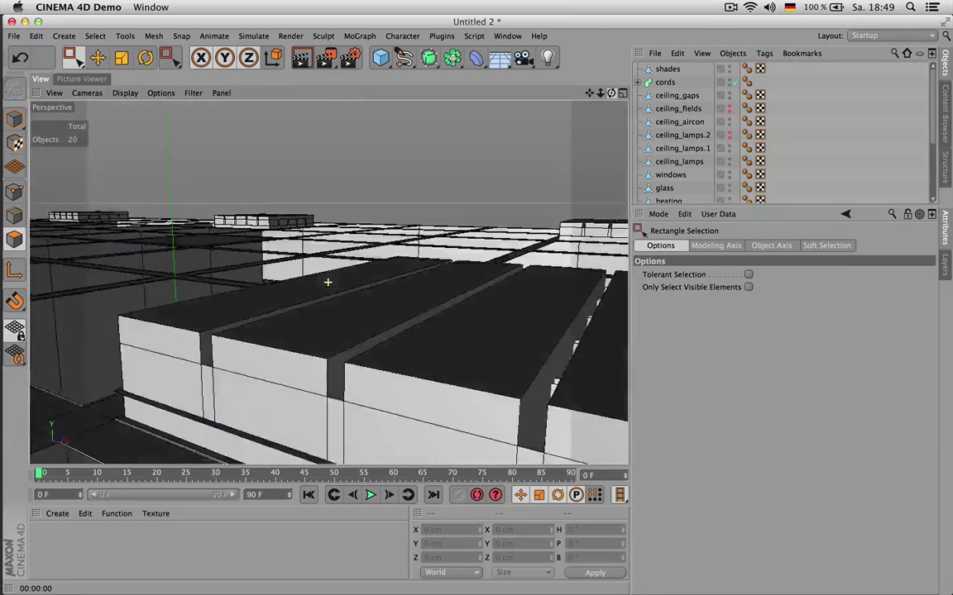
{"action": "scroll", "coordinate": [327, 283], "scroll_direction": "up", "scroll_amount": 6}
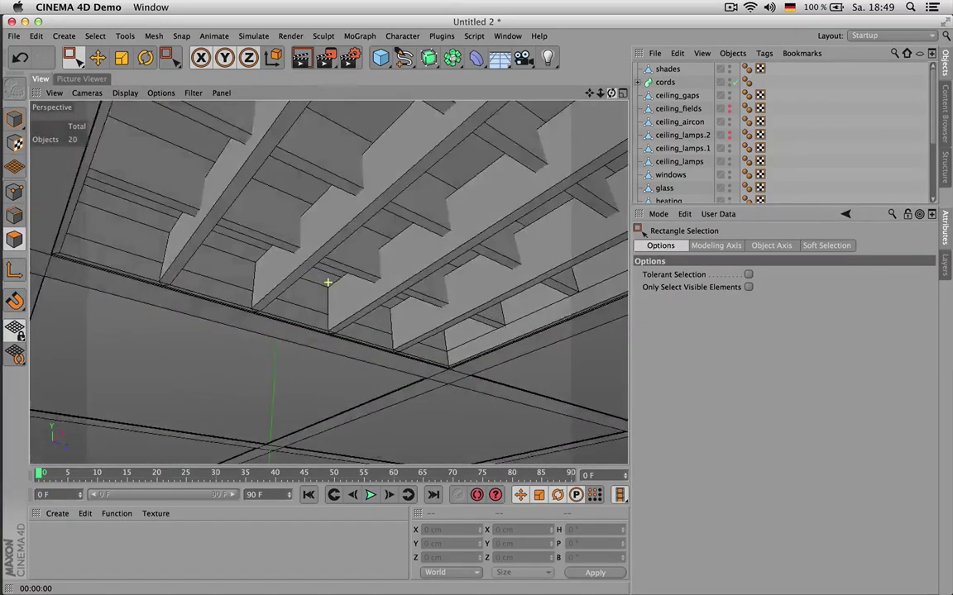
{"action": "scroll", "coordinate": [328, 283], "scroll_direction": "up", "scroll_amount": 6}
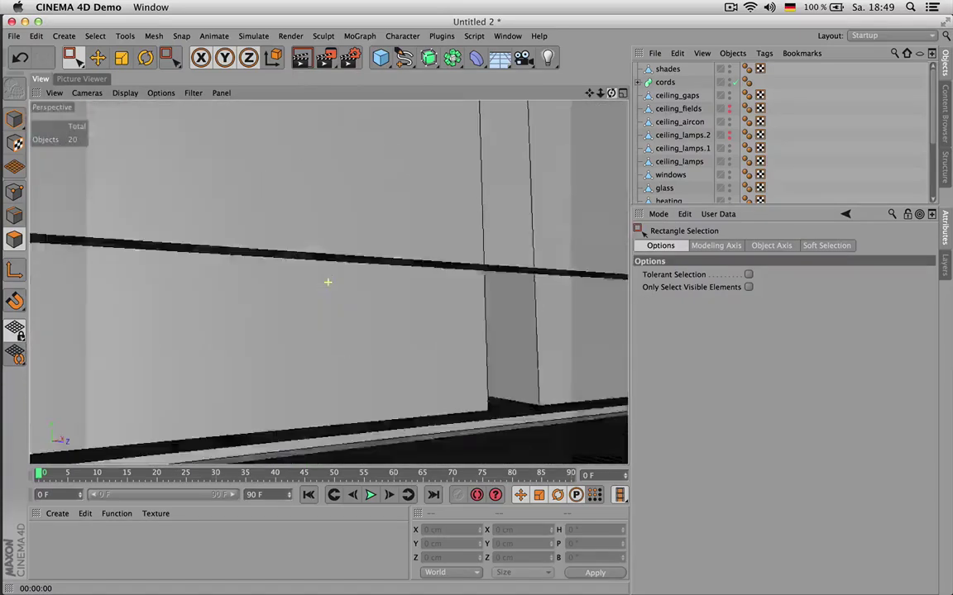
{"action": "left_click_drag", "start_coordinate": [611, 93], "coordinate": [490, 151]}
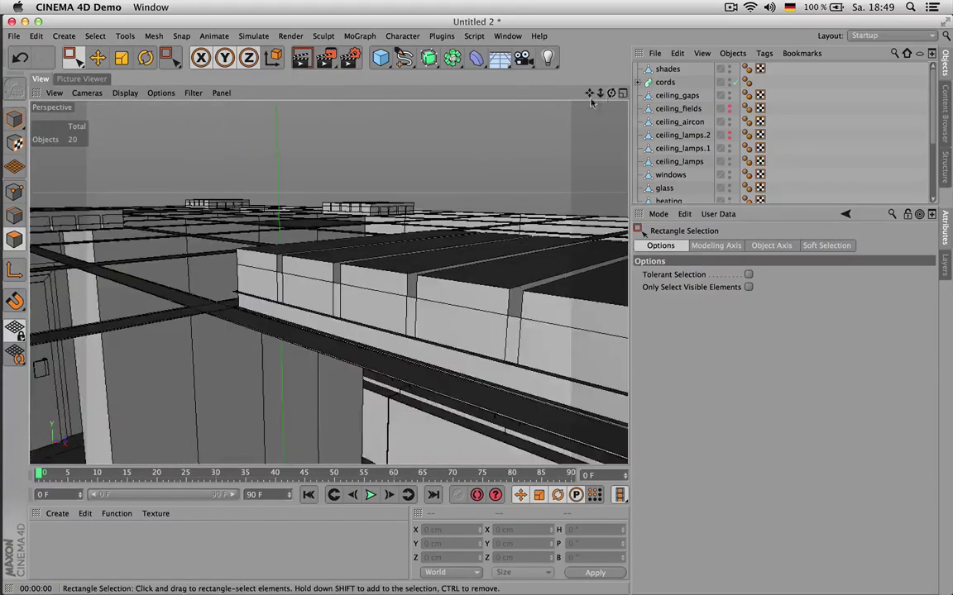
{"action": "left_click_drag", "start_coordinate": [612, 92], "coordinate": [671, 163]}
{"action": "scroll", "coordinate": [328, 283], "scroll_direction": "down", "scroll_amount": 4}
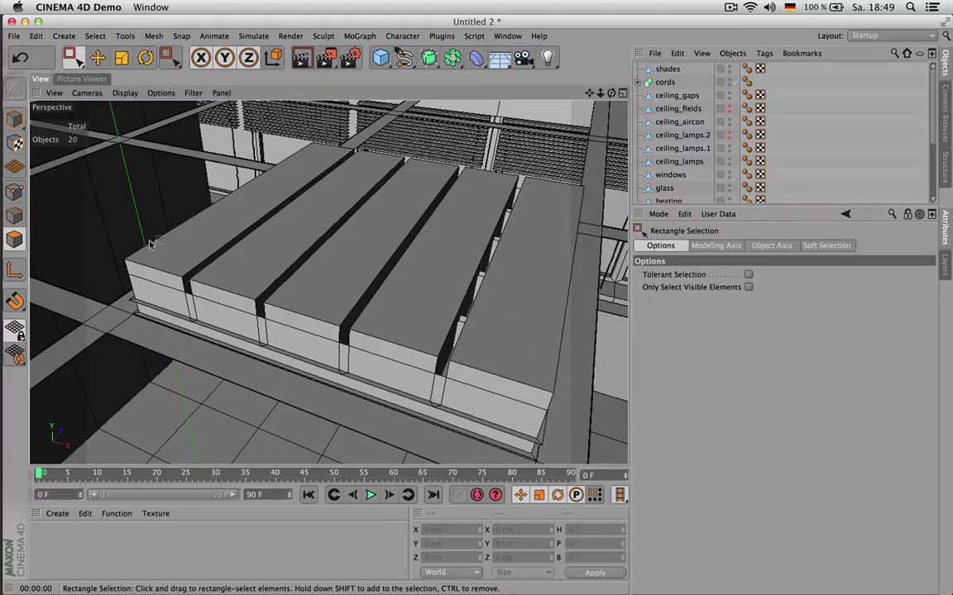
- Rectangle-select the top cap polygons of ceiling_lamps.1 in the right view and delete them
{"action": "left_click_drag", "start_coordinate": [708, 164], "coordinate": [688, 149]}
{"action": "left_click", "coordinate": [687, 149]}
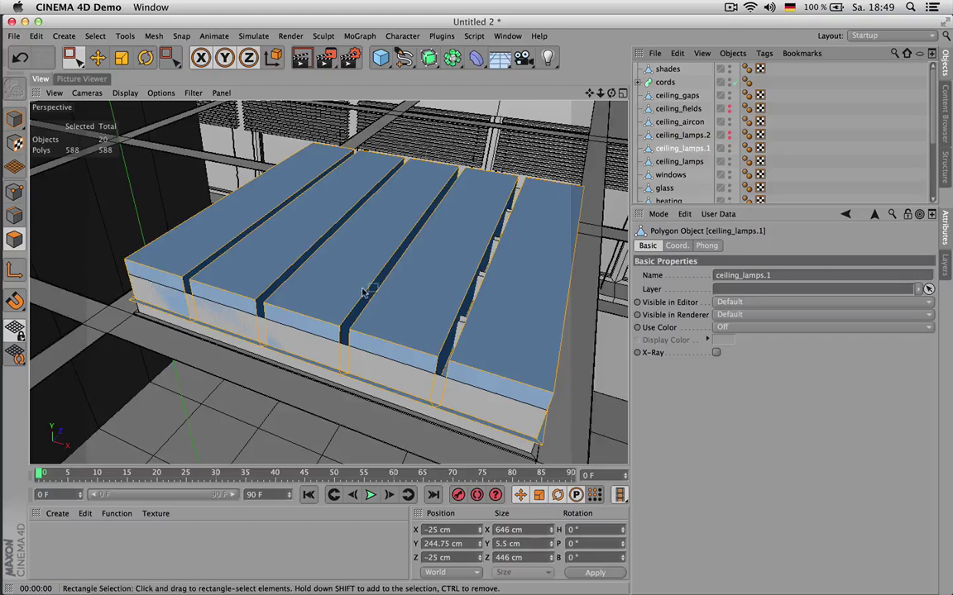
{"action": "key", "text": "F2"}
{"action": "key", "text": "F3"}
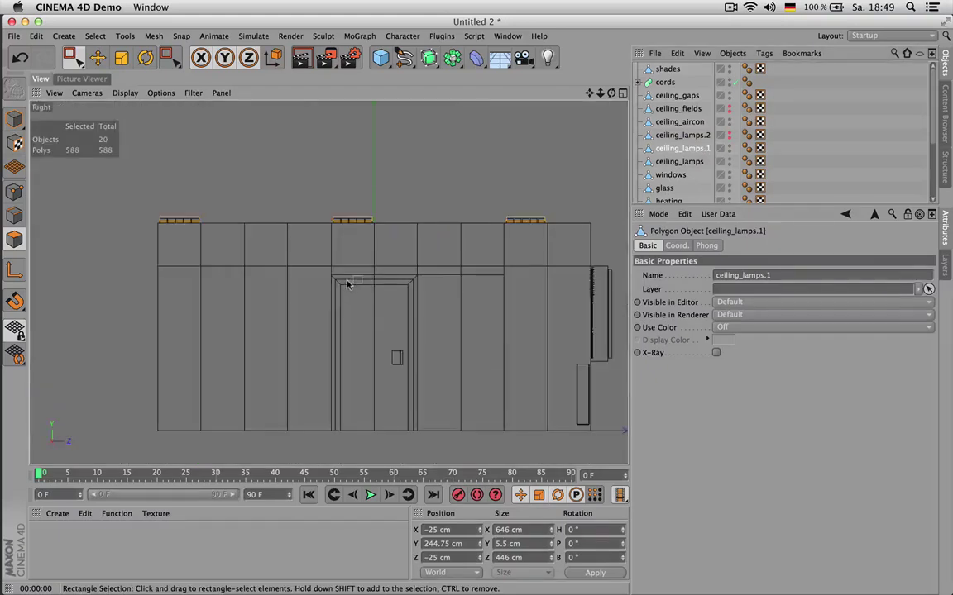
{"action": "left_click_drag", "start_coordinate": [104, 158], "coordinate": [496, 193]}
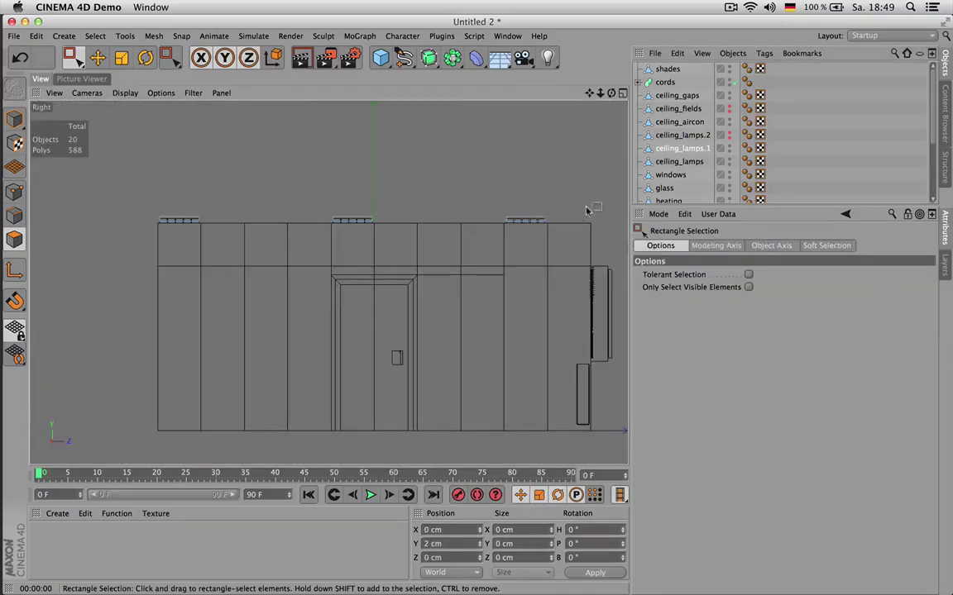
{"action": "left_click_drag", "start_coordinate": [567, 217], "coordinate": [97, 153]}
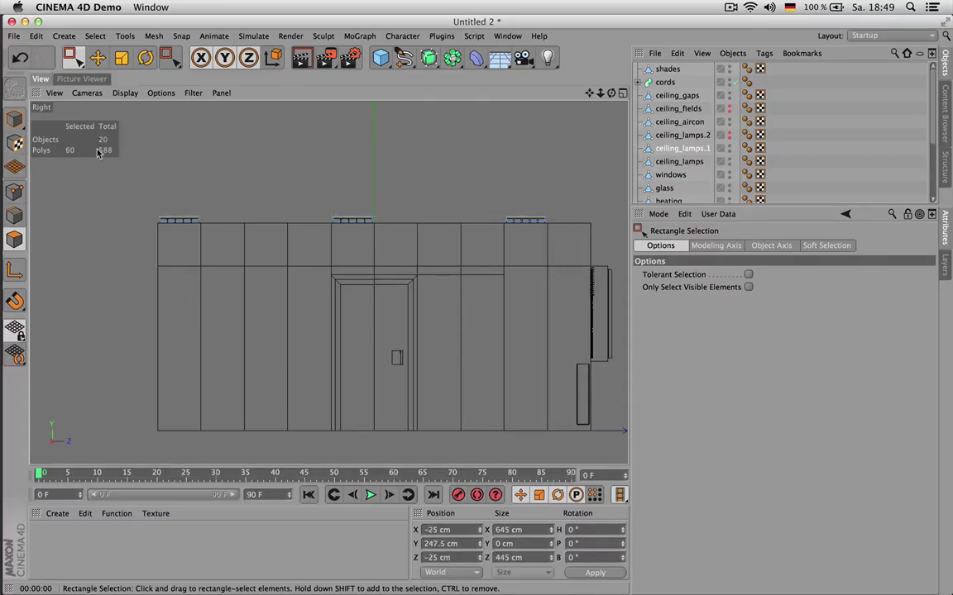
{"action": "left_click", "coordinate": [98, 153]}
{"action": "key", "text": "F1"}
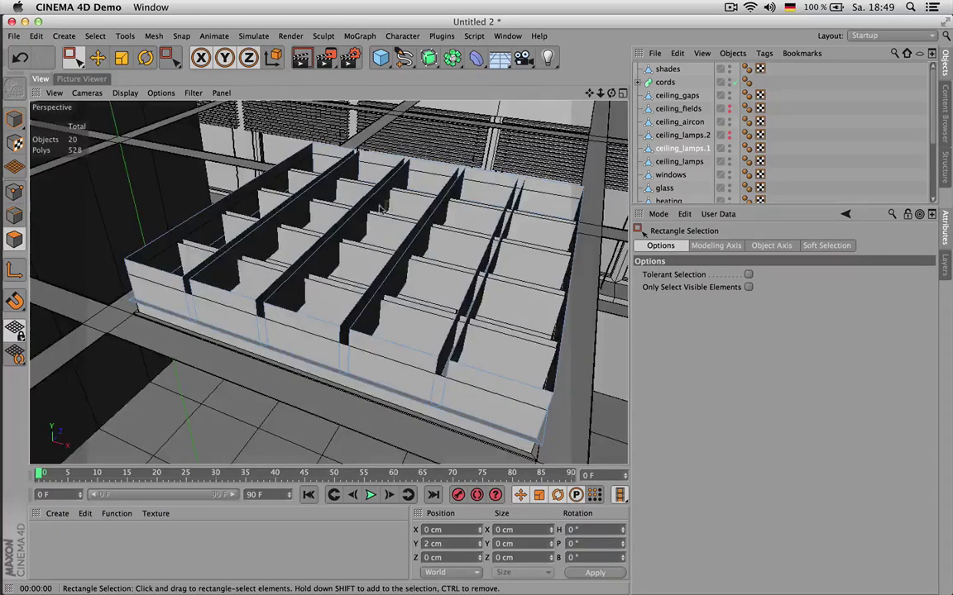
{"action": "scroll", "coordinate": [423, 201], "scroll_direction": "up", "scroll_amount": 2}
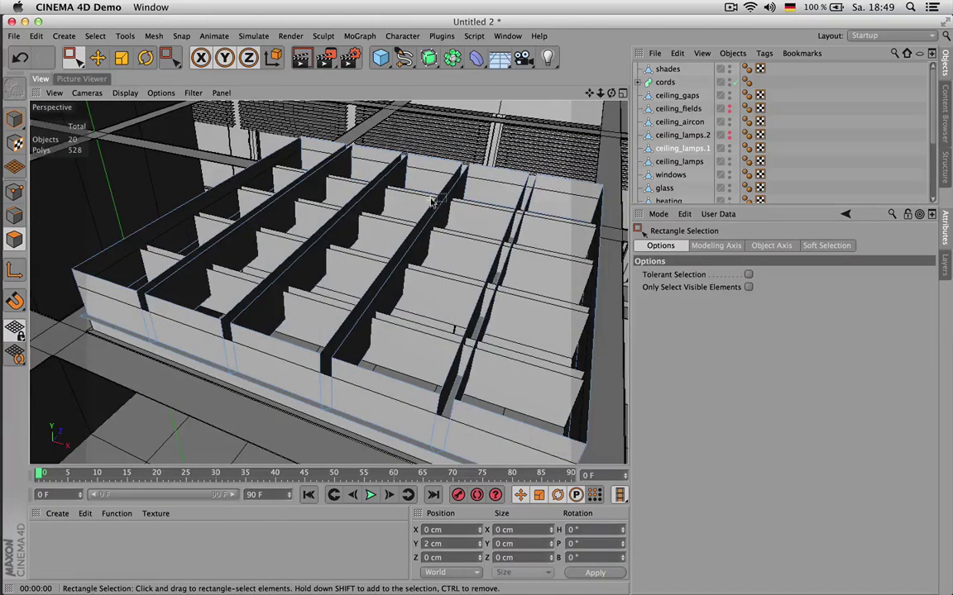
- Make ceiling_lamps.2 visible in the editor and select all its polygons
{"action": "left_click", "coordinate": [728, 134]}
{"action": "left_click", "coordinate": [700, 139]}
{"action": "scroll", "coordinate": [432, 240], "scroll_direction": "down", "scroll_amount": 2}
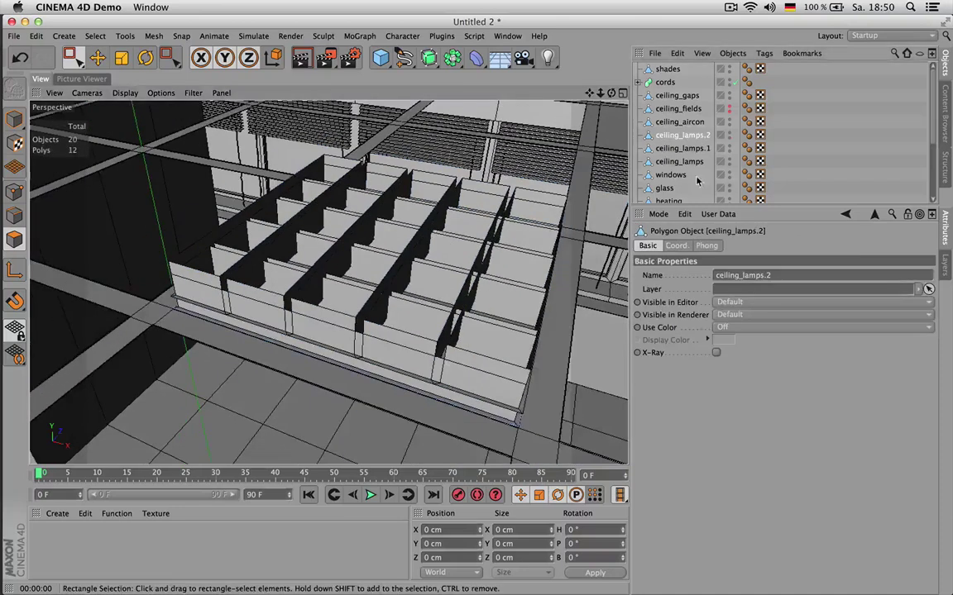
{"action": "left_click", "coordinate": [700, 141]}
{"action": "left_click_drag", "start_coordinate": [403, 274], "coordinate": [366, 104], "text": "alt"}
{"action": "key", "text": "ctrl+a"}
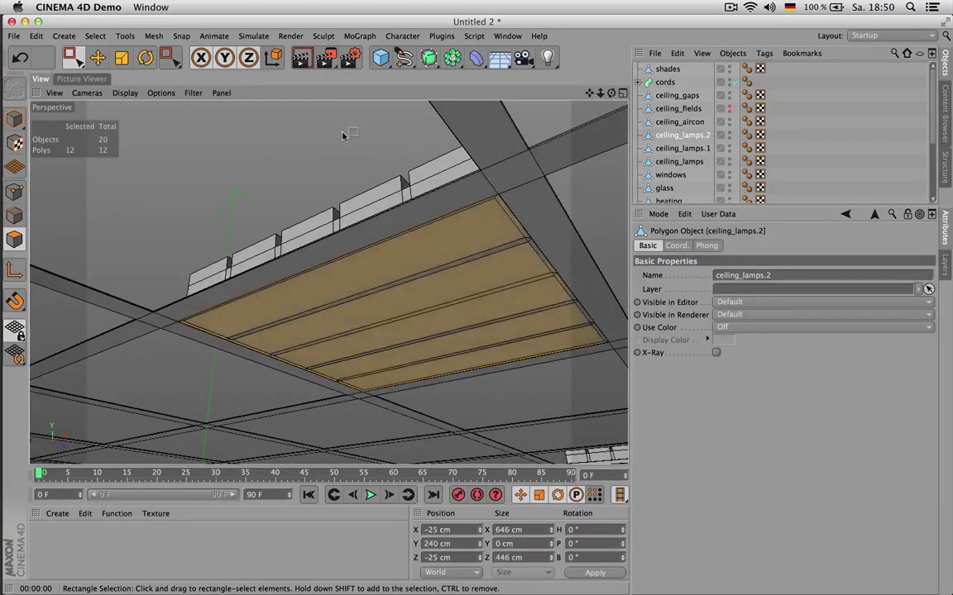
- Extrude the selected polygons of ceiling_lamps.2 upward as lamp housings, with an offset of -11.922 cm
{"action": "key", "text": "d"}
{"action": "left_click_drag", "start_coordinate": [612, 94], "coordinate": [606, 197]}
{"action": "left_click_drag", "start_coordinate": [505, 143], "coordinate": [449, 149]}
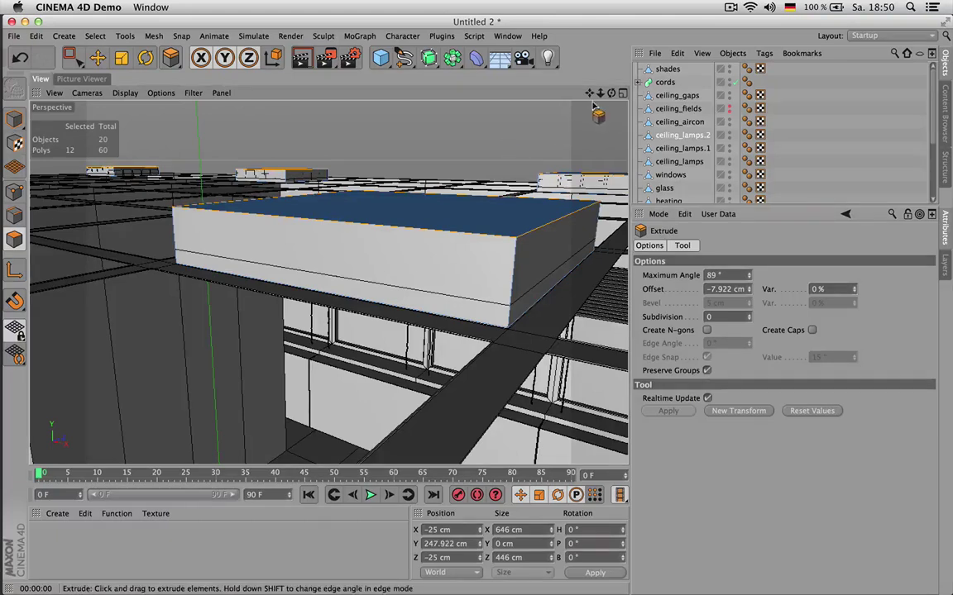
{"action": "mouse_move", "coordinate": [612, 93]}
{"action": "left_mouse_down"}
{"action": "mouse_move", "coordinate": [562, 21]}
{"action": "mouse_move", "coordinate": [604, 97]}
{"action": "left_mouse_up"}
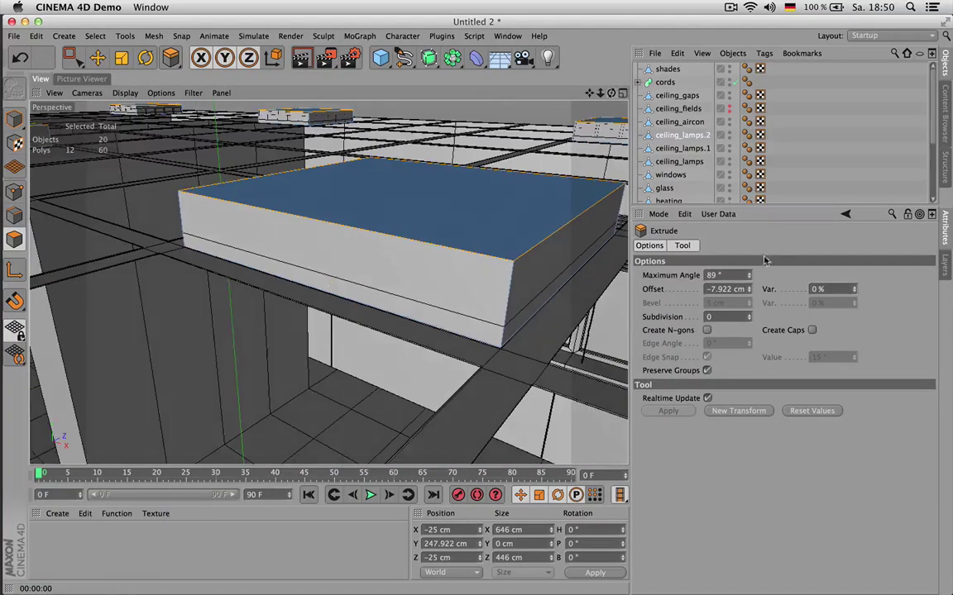
{"action": "left_click", "coordinate": [749, 287]}
{"action": "left_click_drag", "start_coordinate": [749, 289], "coordinate": [750, 294]}
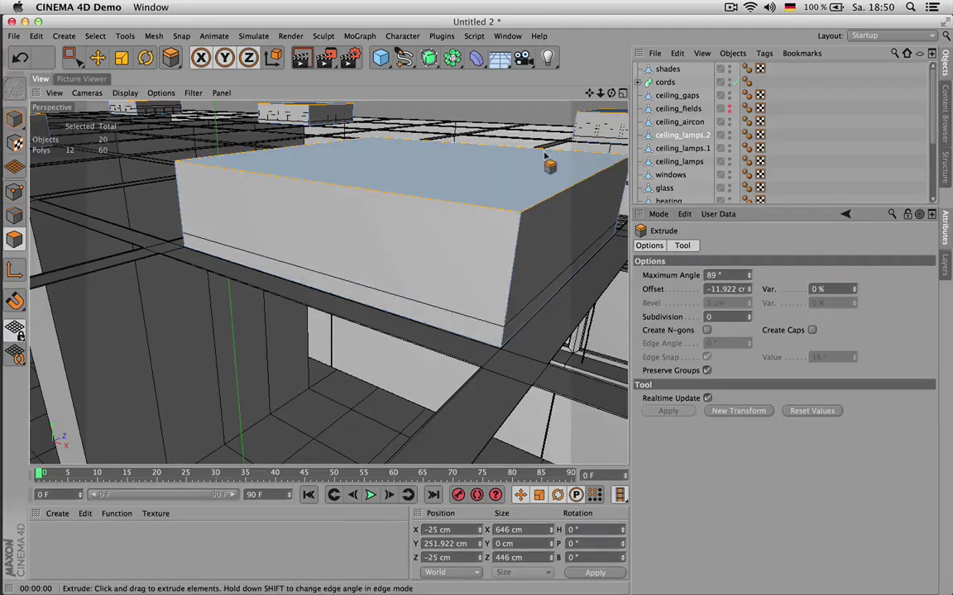
- Clear the selection and examine the extruded lamp housings and louvre grids from inside the room
{"action": "left_click_drag", "start_coordinate": [556, 161], "coordinate": [328, 283], "text": "alt"}
{"action": "right_click_drag", "start_coordinate": [327, 282], "coordinate": [329, 284], "text": "alt"}
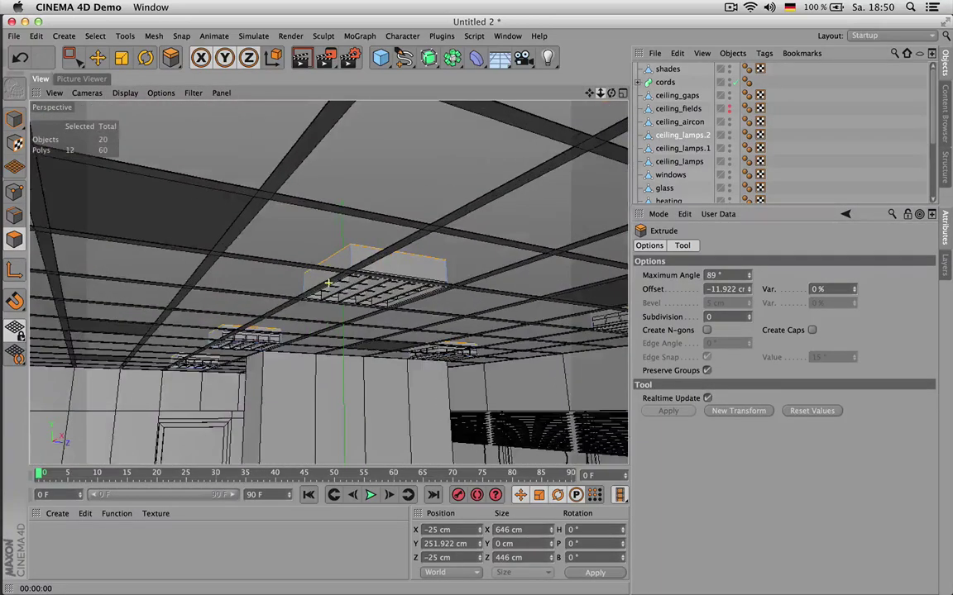
{"action": "scroll", "coordinate": [328, 283], "scroll_direction": "up", "scroll_amount": 5}
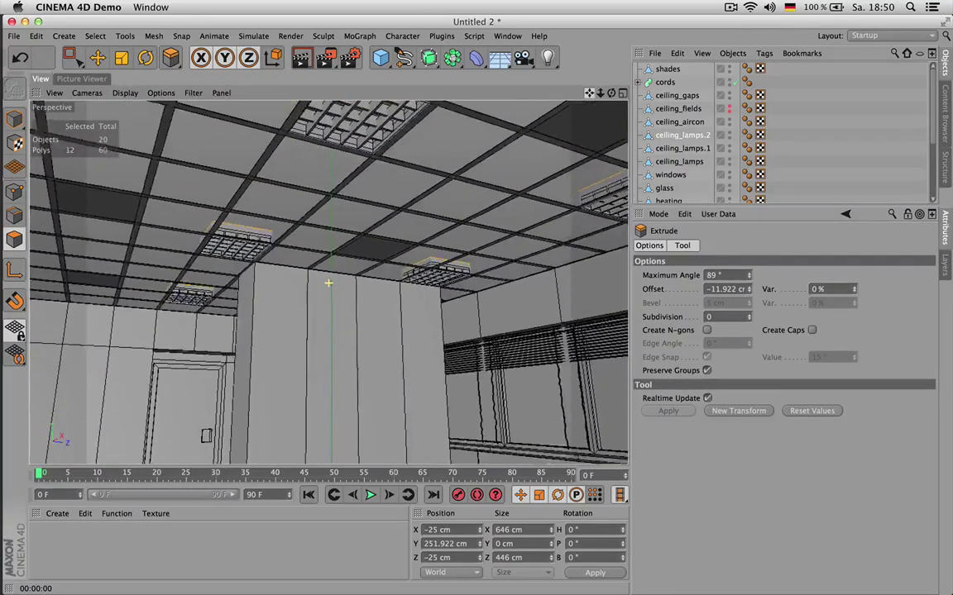
{"action": "scroll", "coordinate": [328, 283], "scroll_direction": "down", "scroll_amount": 4}
{"action": "mouse_move", "coordinate": [602, 95]}
{"action": "left_mouse_down"}
{"action": "mouse_move", "coordinate": [589, 95]}
{"action": "mouse_move", "coordinate": [615, 104]}
{"action": "mouse_move", "coordinate": [569, 68]}
{"action": "mouse_move", "coordinate": [587, 96]}
{"action": "left_mouse_up"}
{"action": "left_click", "coordinate": [794, 136]}
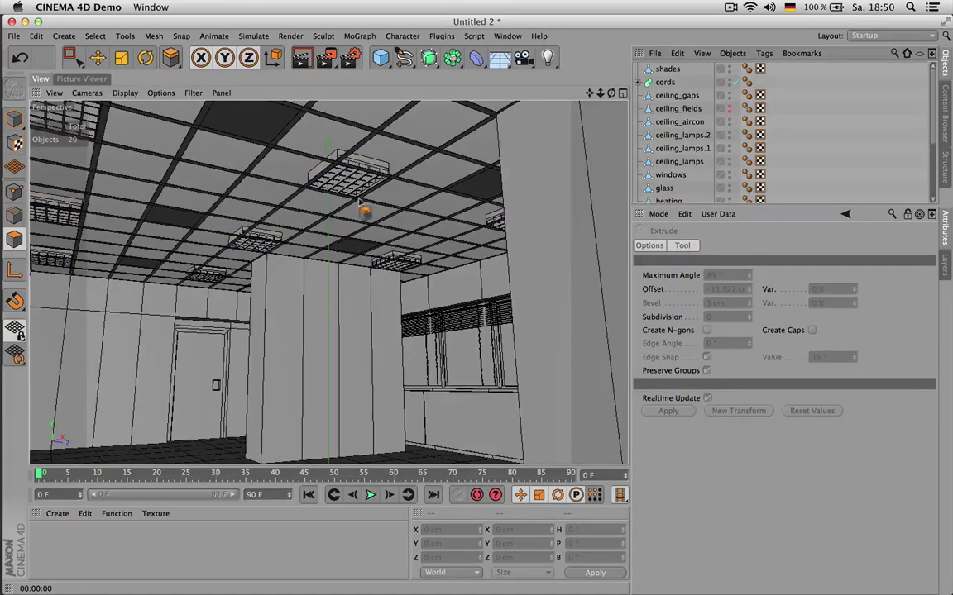
{"action": "key", "text": "n"}
{"action": "key", "text": "a"}
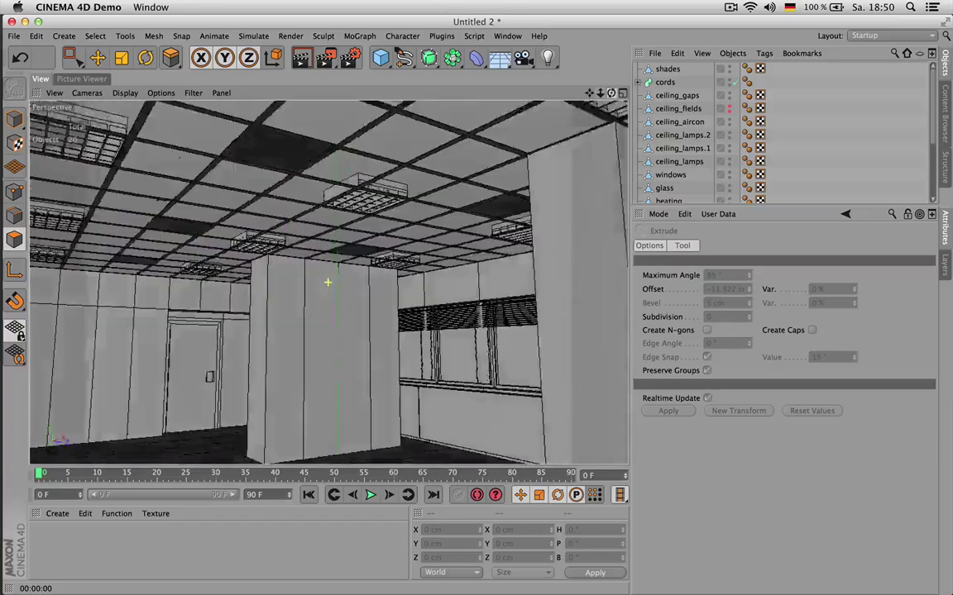
{"action": "mouse_move", "coordinate": [611, 93]}
{"action": "left_mouse_down"}
{"action": "mouse_move", "coordinate": [611, 76]}
{"action": "mouse_move", "coordinate": [605, 109]}
{"action": "left_mouse_up"}
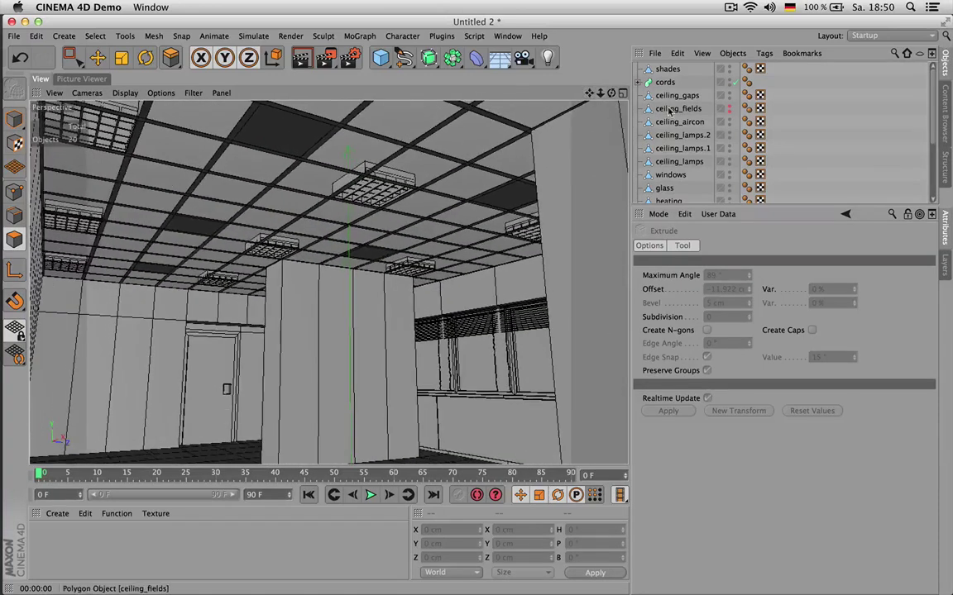
- Nest ceiling_lamps.1 under ceiling_lamps and ceiling_lamps.2 under ceiling_lamps.1, and collapse the hierarchy
{"action": "left_click", "coordinate": [666, 69]}
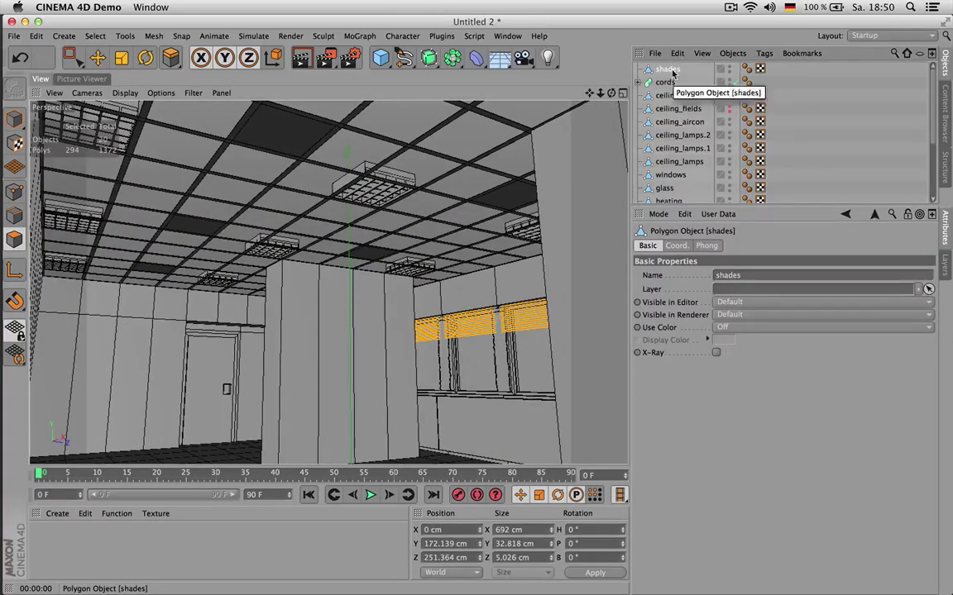
{"action": "left_click", "coordinate": [682, 148]}
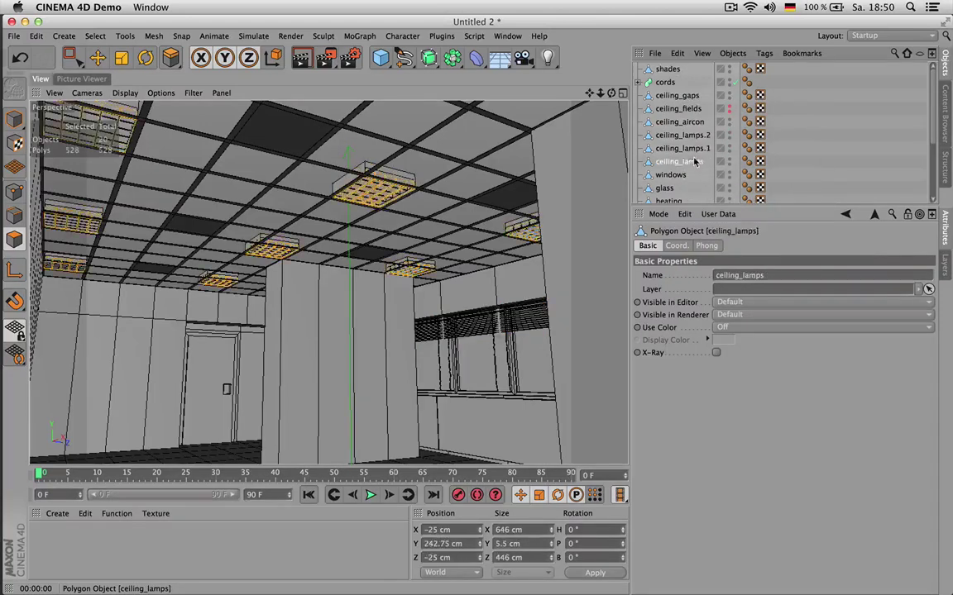
{"action": "key", "text": "Up"}
{"action": "left_click", "coordinate": [698, 150]}
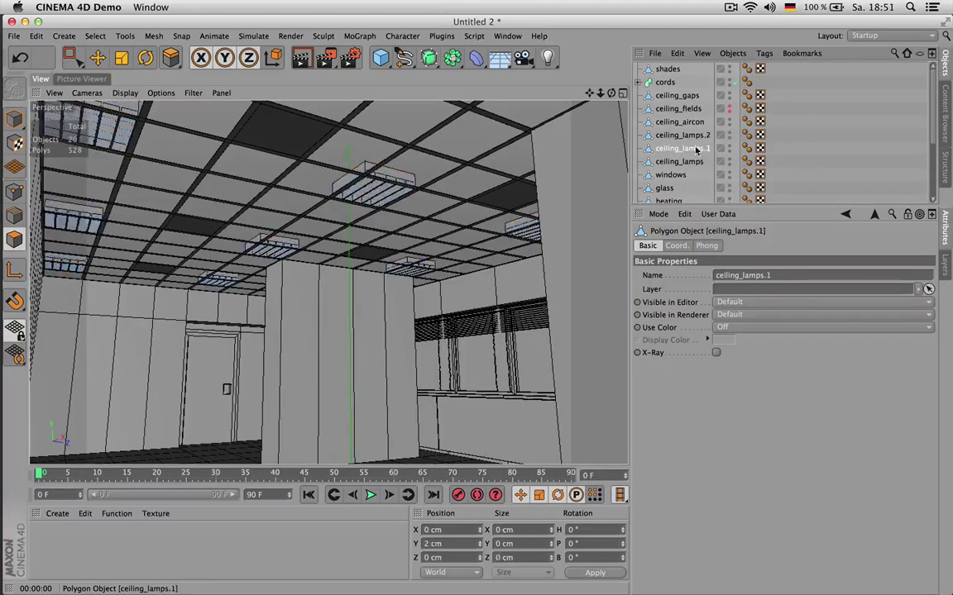
{"action": "key", "text": "Return"}
{"action": "left_click_drag", "start_coordinate": [693, 149], "coordinate": [680, 160]}
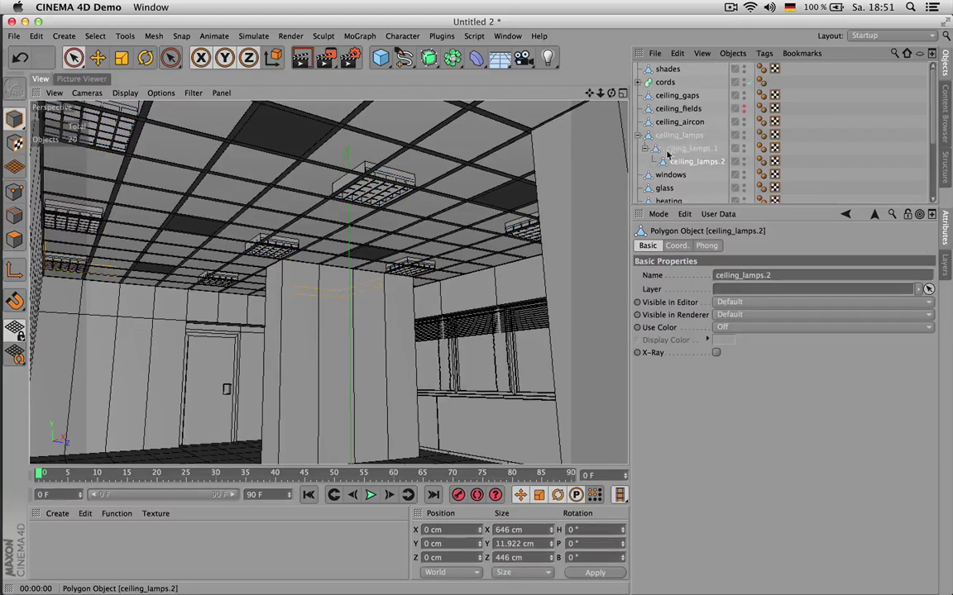
{"action": "left_click", "coordinate": [637, 134]}
- Select ceiling_aircon and examine its panels from inside the room and from above the ceiling
{"action": "left_click", "coordinate": [680, 122]}
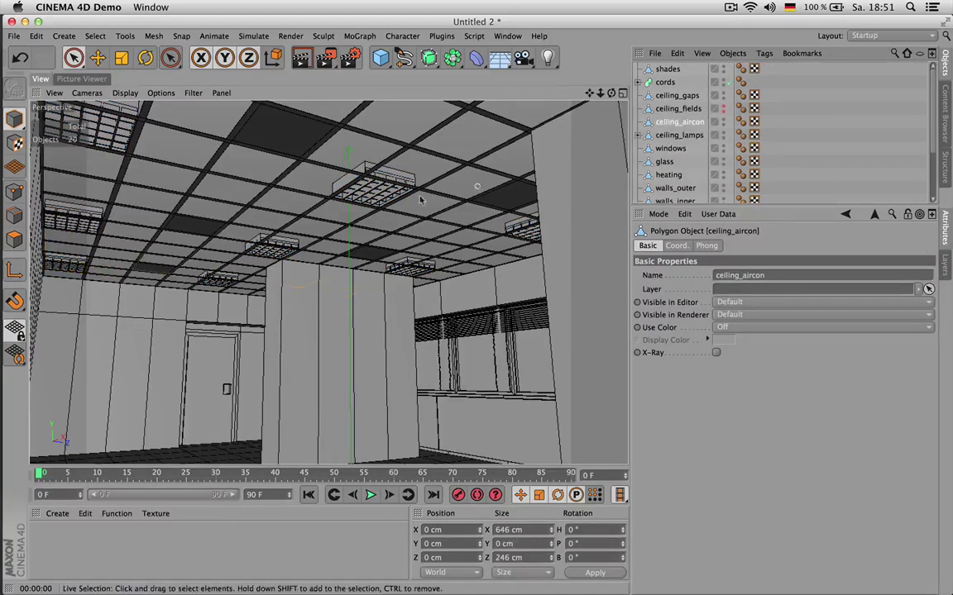
{"action": "left_click_drag", "start_coordinate": [611, 93], "coordinate": [589, 94]}
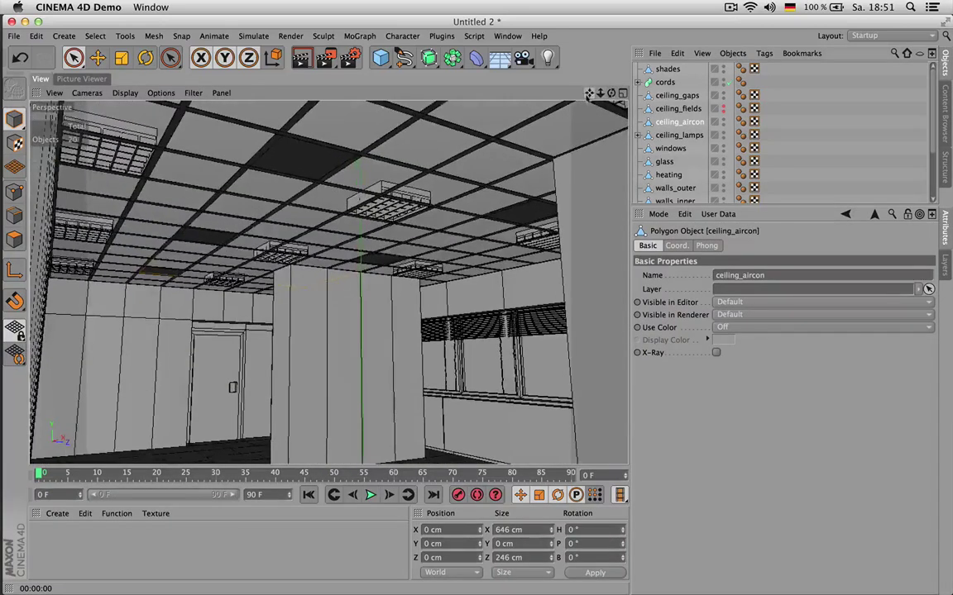
{"action": "scroll", "coordinate": [453, 191], "scroll_direction": "down", "scroll_amount": 5}
{"action": "scroll", "coordinate": [407, 214], "scroll_direction": "up", "scroll_amount": 5}
{"action": "left_click_drag", "start_coordinate": [408, 247], "coordinate": [548, 175], "text": "alt"}
{"action": "left_click_drag", "start_coordinate": [611, 94], "coordinate": [687, 165]}
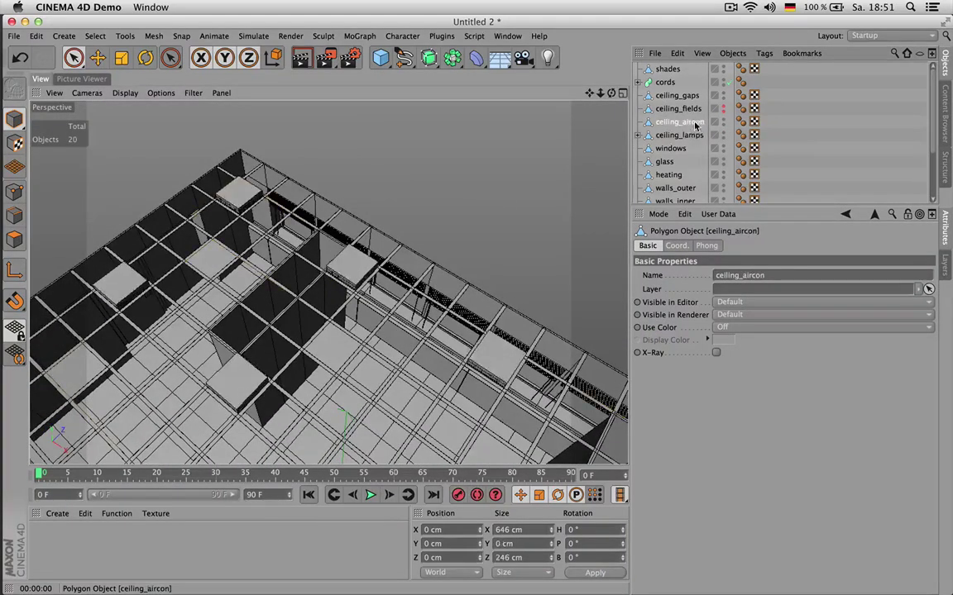
{"action": "scroll", "coordinate": [357, 230], "scroll_direction": "down", "scroll_amount": 5}
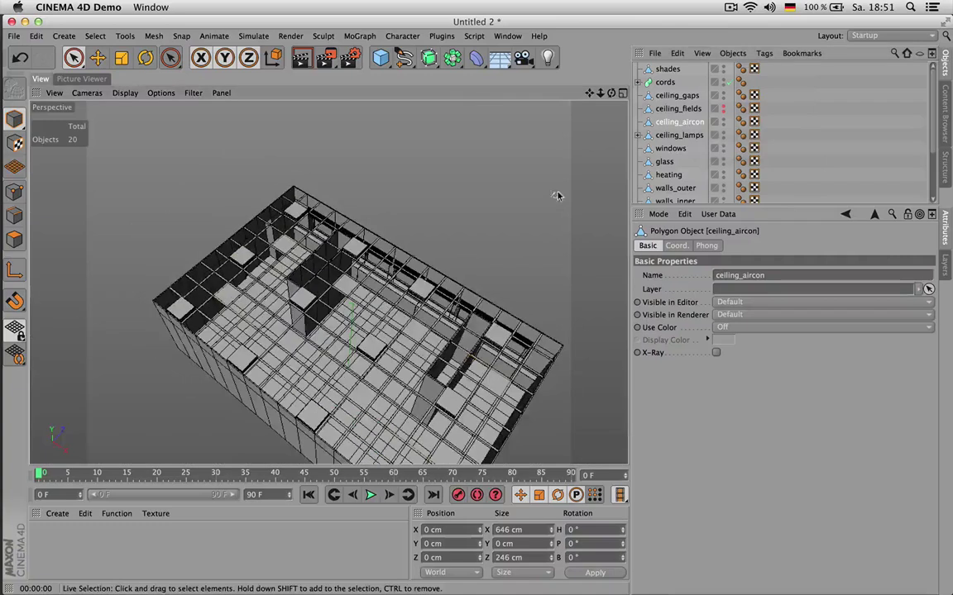
{"action": "scroll", "coordinate": [523, 187], "scroll_direction": "up", "scroll_amount": 5}
{"action": "scroll", "coordinate": [435, 259], "scroll_direction": "up", "scroll_amount": 5}
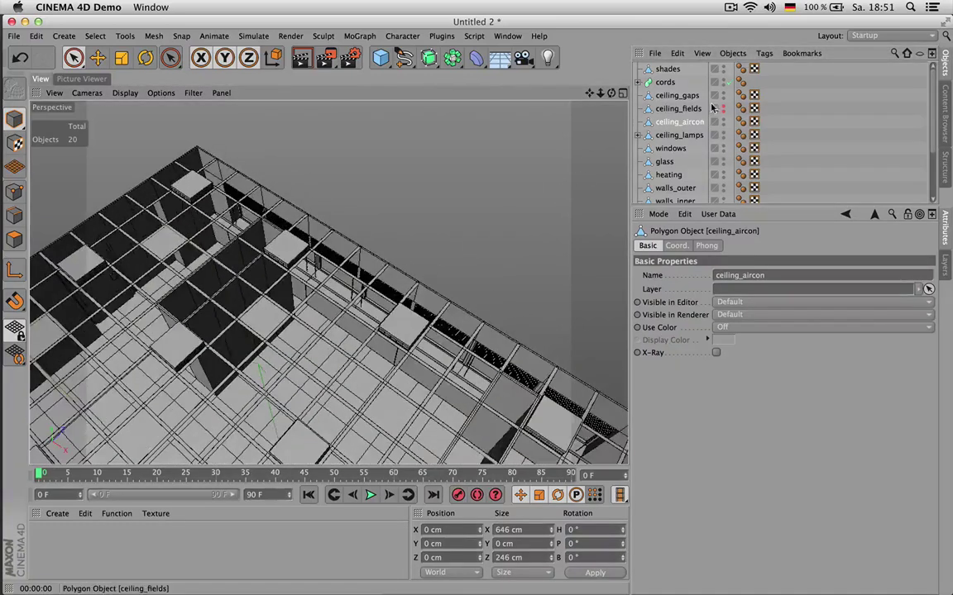
- Compare the ceiling from above with ceiling_fields shown and hidden, and reselect ceiling_aircon
{"action": "left_click", "coordinate": [723, 108]}
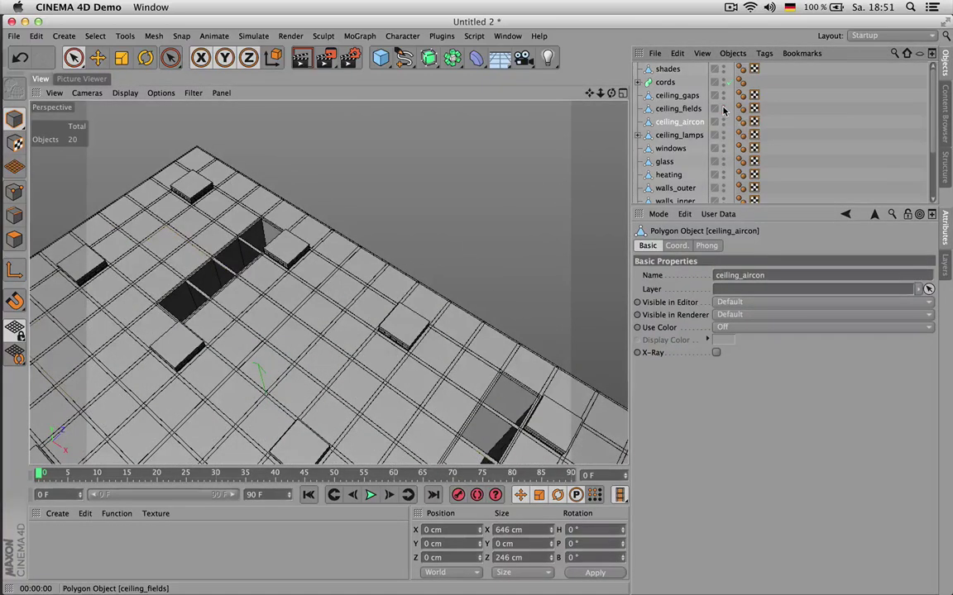
{"action": "left_click", "coordinate": [693, 109]}
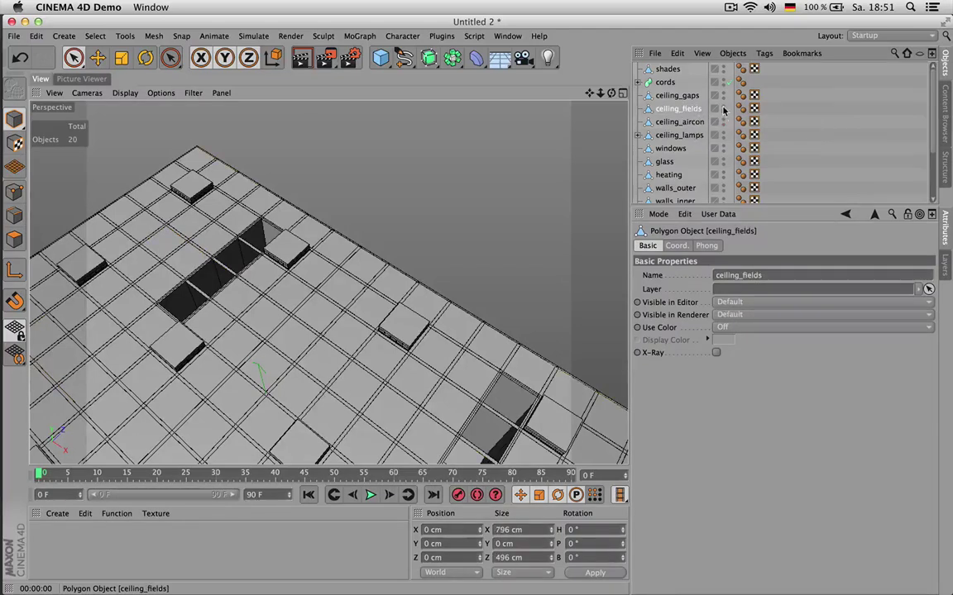
{"action": "double_click", "coordinate": [724, 109], "text": "alt"}
{"action": "left_click", "coordinate": [693, 122]}
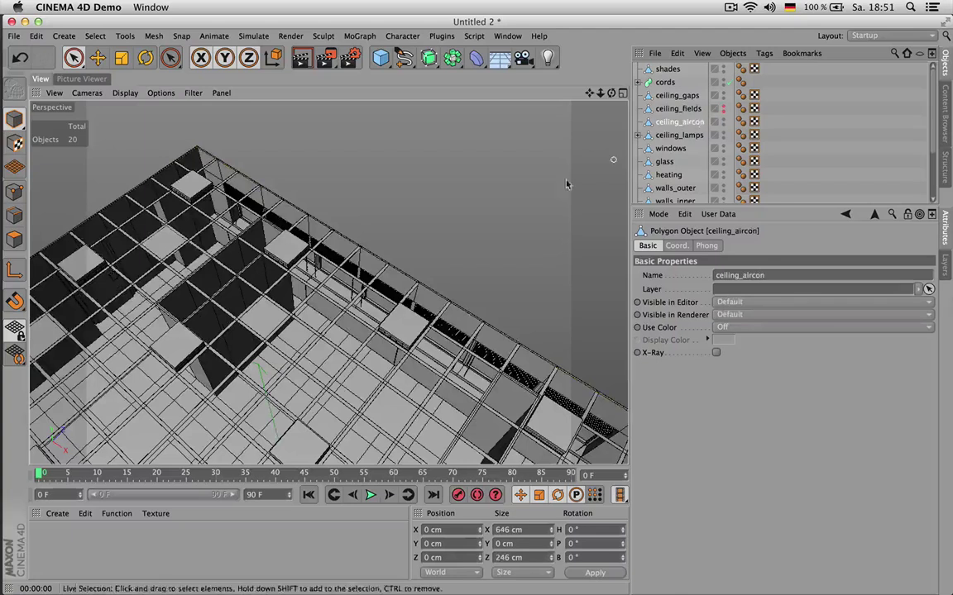
{"action": "scroll", "coordinate": [459, 217], "scroll_direction": "down", "scroll_amount": 4}
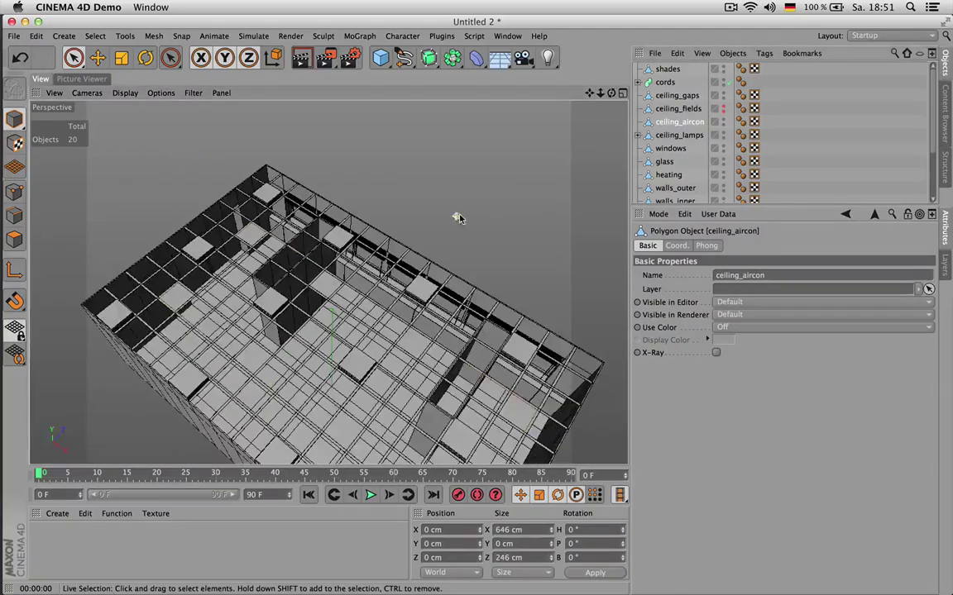
- Show ceiling_fields in place of ceiling_aircon and select all polygons of ceiling_fields
{"action": "left_click", "coordinate": [723, 121], "text": "alt"}
{"action": "left_click", "coordinate": [723, 121], "text": "alt"}
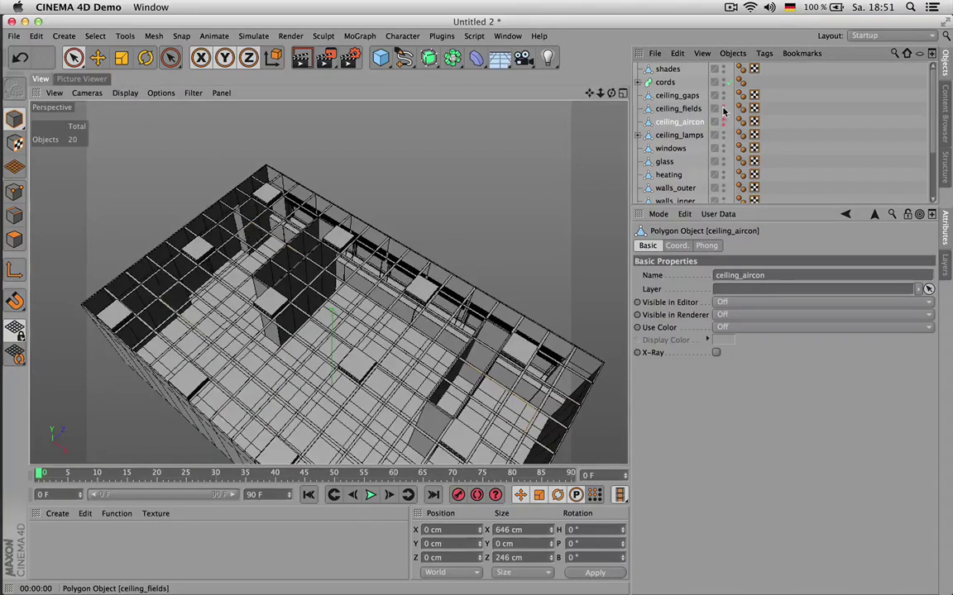
{"action": "left_click", "coordinate": [722, 110], "text": "alt"}
{"action": "left_click", "coordinate": [691, 110]}
{"action": "scroll", "coordinate": [448, 216], "scroll_direction": "down", "scroll_amount": 2}
{"action": "scroll", "coordinate": [402, 196], "scroll_direction": "up", "scroll_amount": 2}
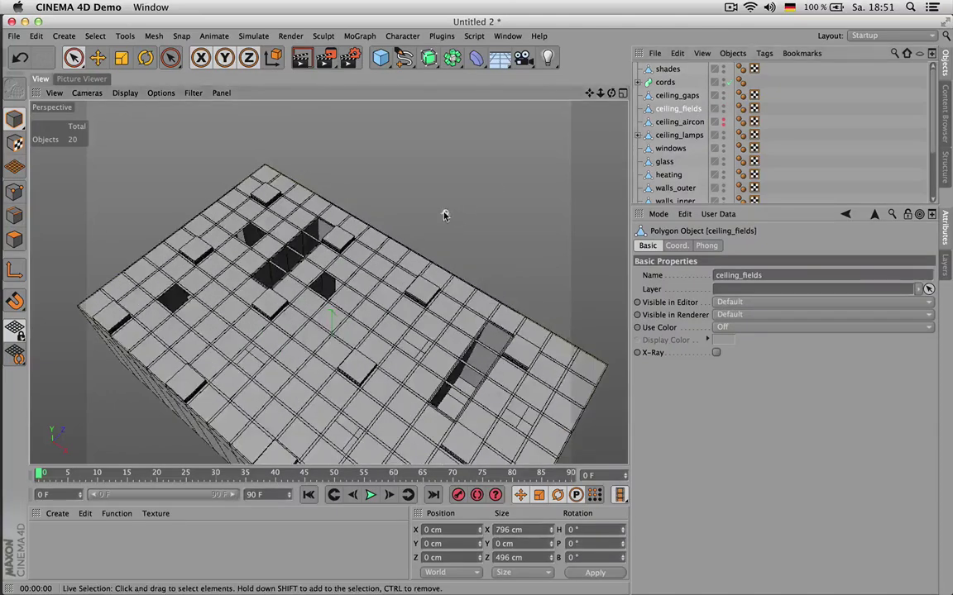
{"action": "left_click_drag", "start_coordinate": [611, 94], "coordinate": [550, 83]}
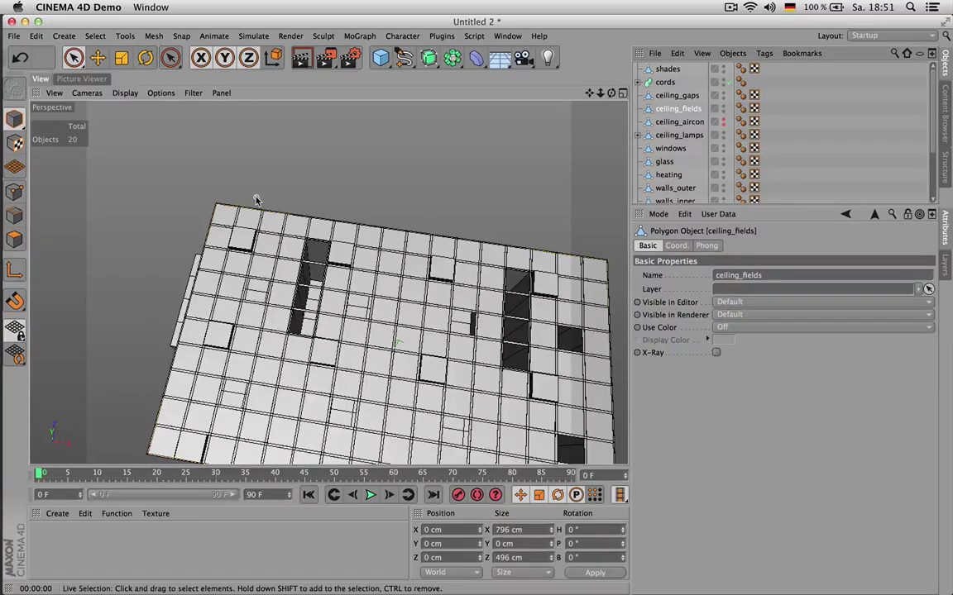
{"action": "key", "text": "Return"}
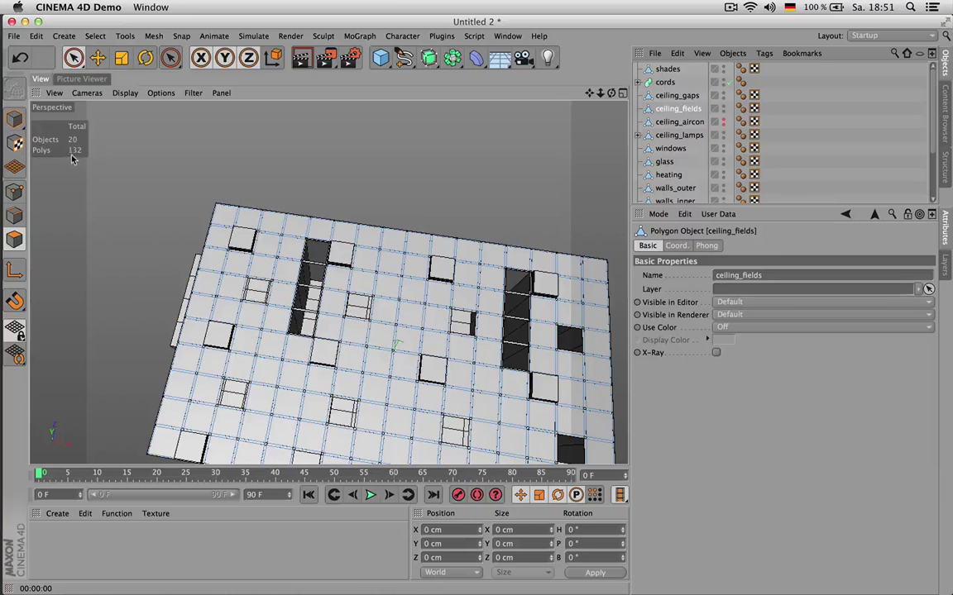
{"action": "key", "text": "super+a"}
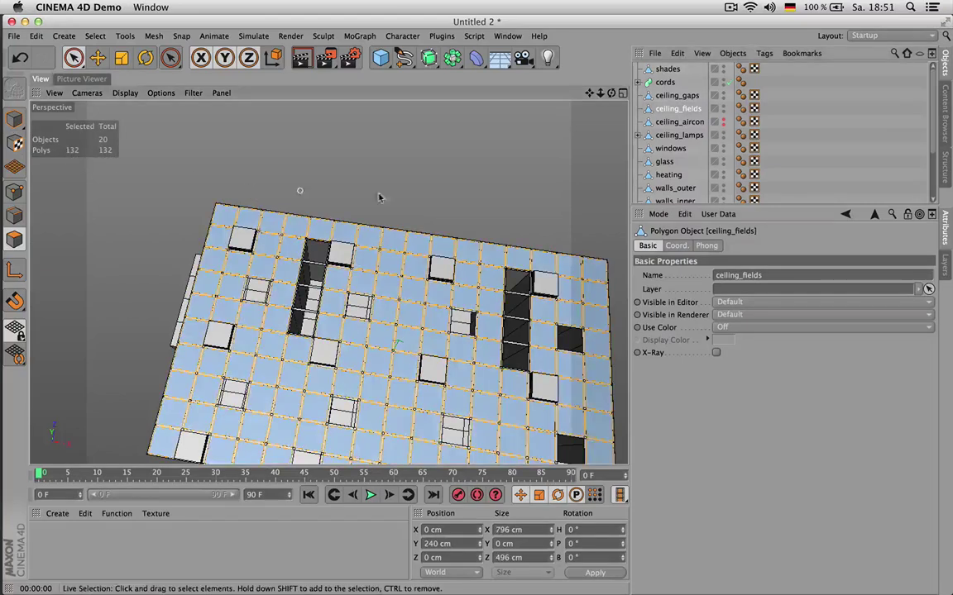
- Select all polygons of ceiling_aircon and make the object visible again
{"action": "left_click", "coordinate": [679, 121]}
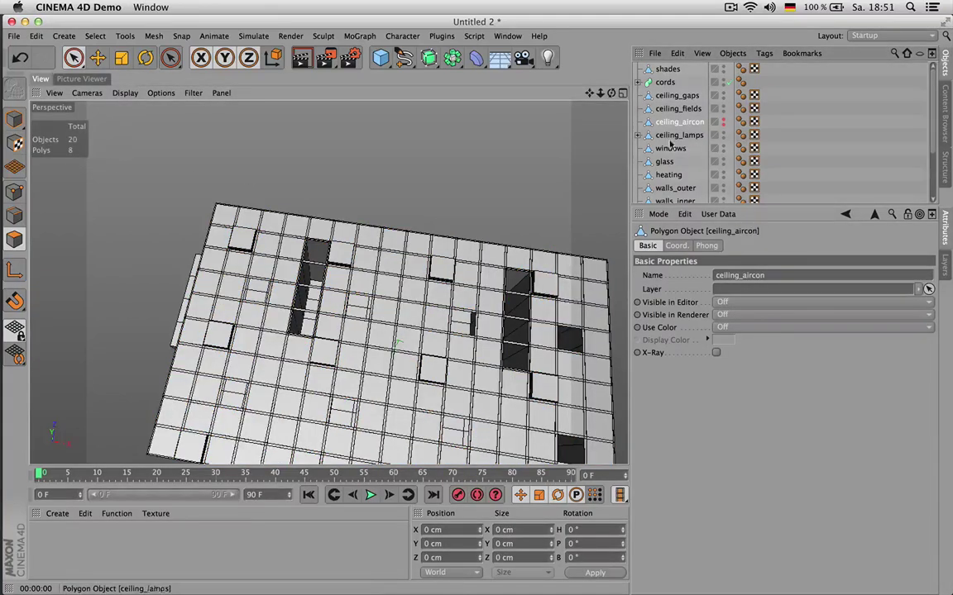
{"action": "key", "text": "super+a"}
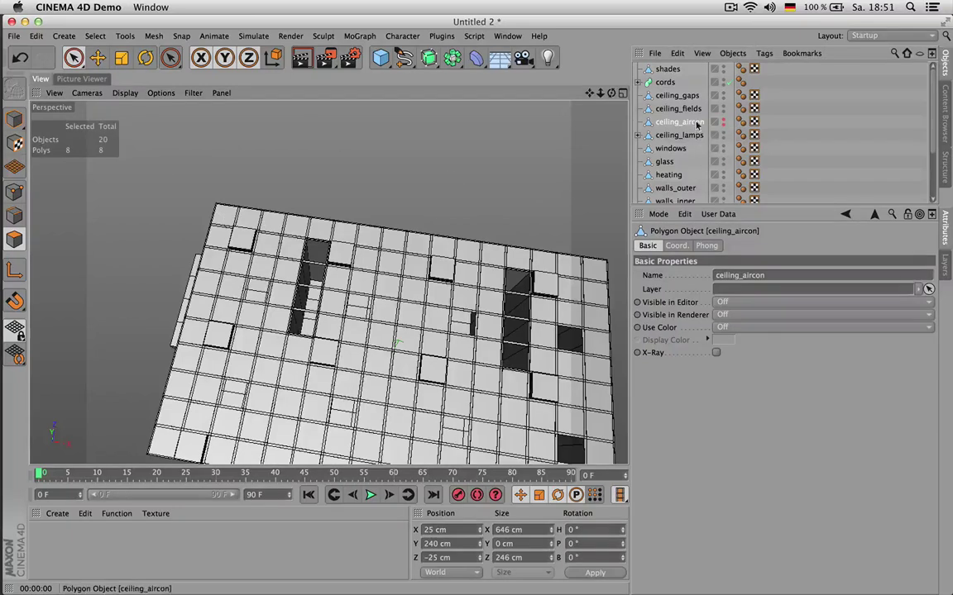
{"action": "left_click", "coordinate": [725, 123], "text": "ctrl"}
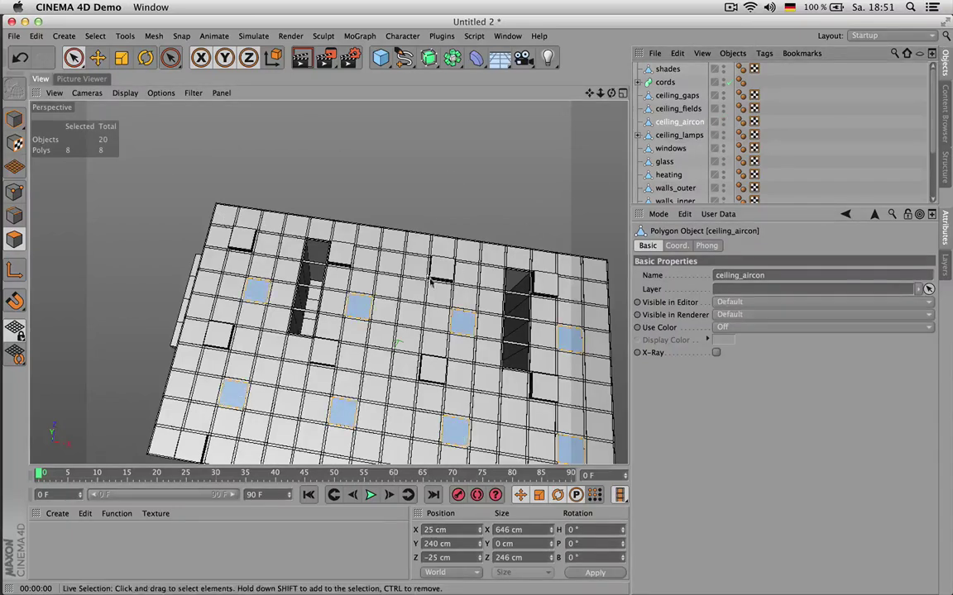
- Compare the ceiling_aircon panels from below with the air vents in the rendered reference image
{"action": "left_click_drag", "start_coordinate": [611, 92], "coordinate": [687, 71]}
{"action": "left_click_drag", "start_coordinate": [328, 283], "coordinate": [351, 277], "text": "alt"}
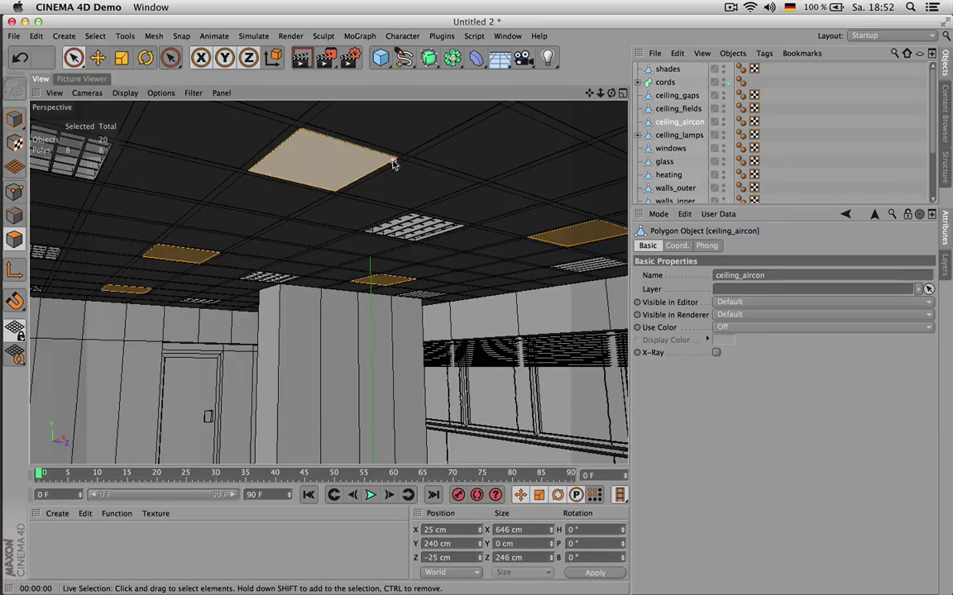
{"action": "left_click", "coordinate": [100, 79]}
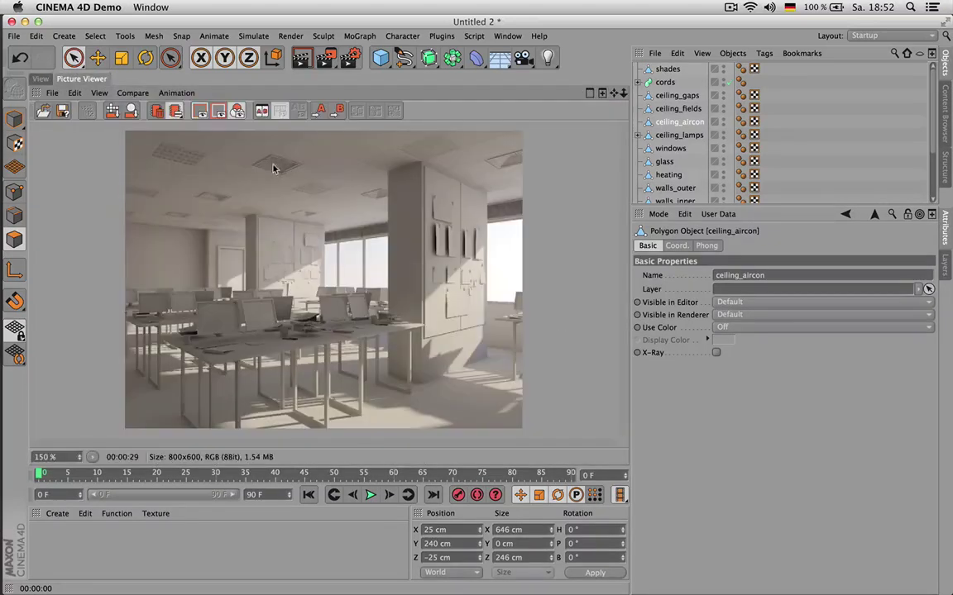
{"action": "scroll", "coordinate": [273, 168], "scroll_direction": "up", "scroll_amount": 4}
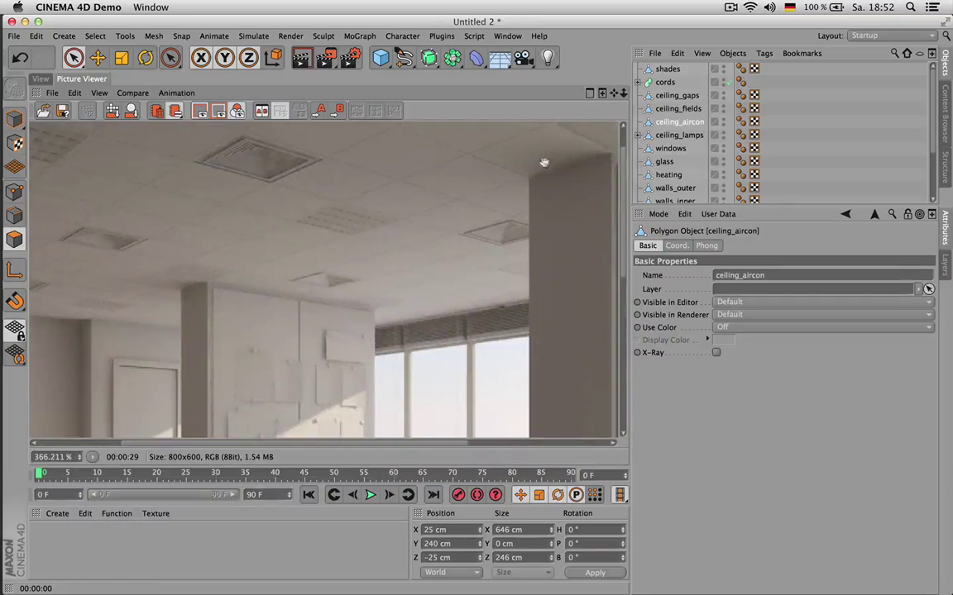
{"action": "mouse_move", "coordinate": [310, 199]}
{"action": "left_mouse_down"}
{"action": "mouse_move", "coordinate": [377, 276]}
{"action": "mouse_move", "coordinate": [319, 206]}
{"action": "left_mouse_up"}
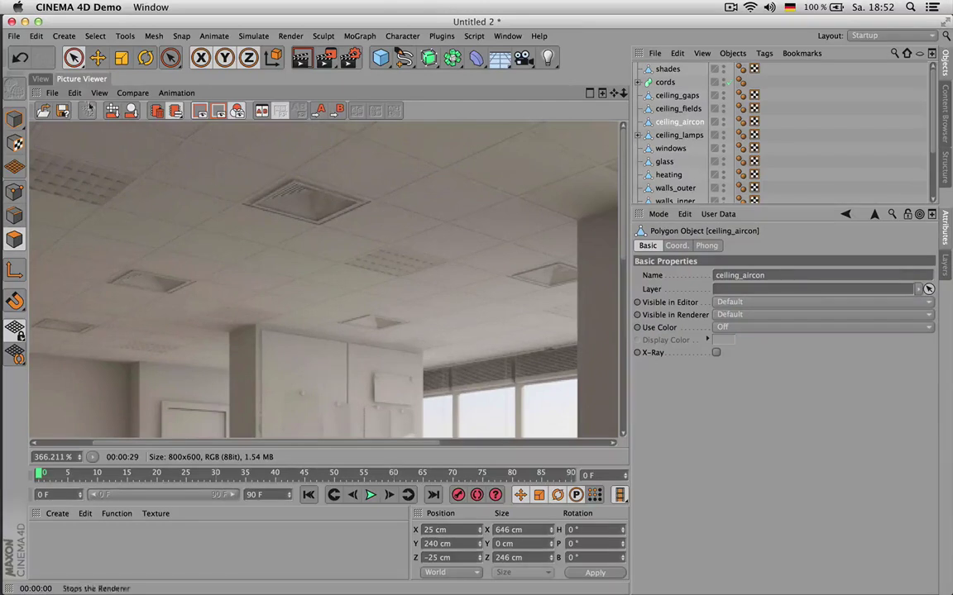
{"action": "left_click", "coordinate": [43, 79]}
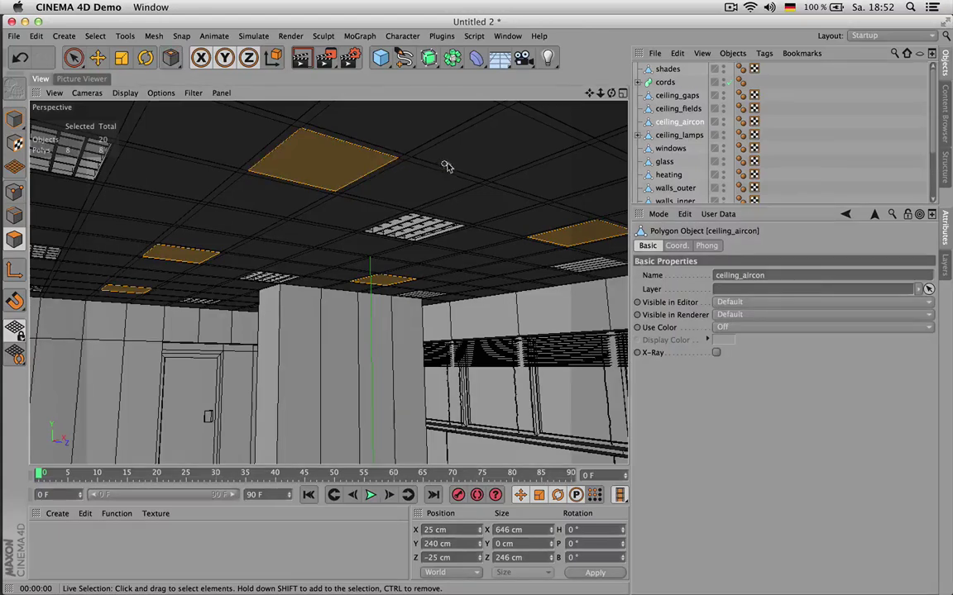
- Inner-extrude the selected ceiling_aircon polygons with an offset of 22 cm
{"action": "key", "text": "i"}
{"action": "left_click_drag", "start_coordinate": [473, 165], "coordinate": [533, 165]}
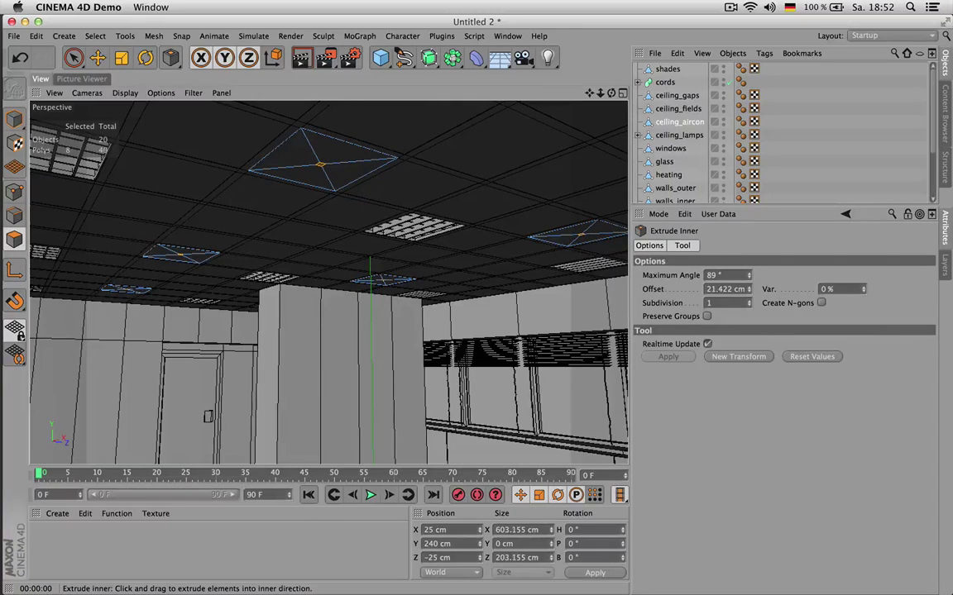
{"action": "left_click", "coordinate": [709, 289]}
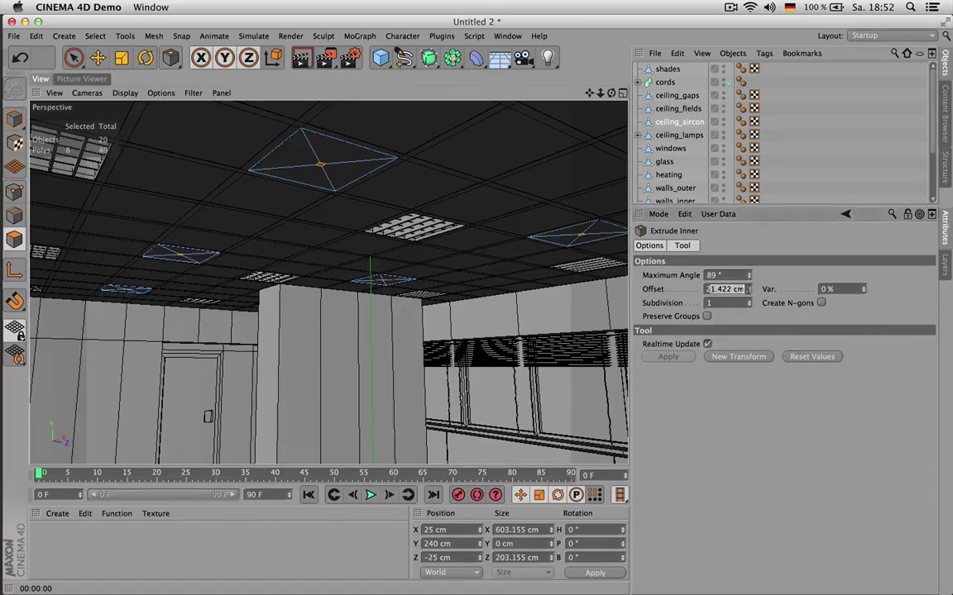
{"action": "type", "text": "22"}
{"action": "key", "text": "Return"}
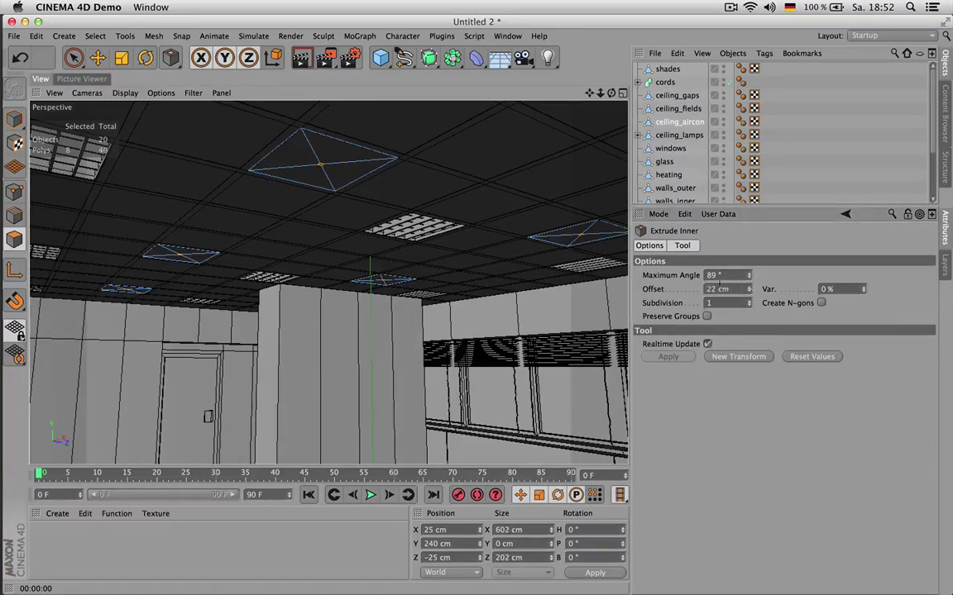
- Raise the inner-extruded center polygons of ceiling_aircon to a world Y position of 248 cm
{"action": "key", "text": "e"}
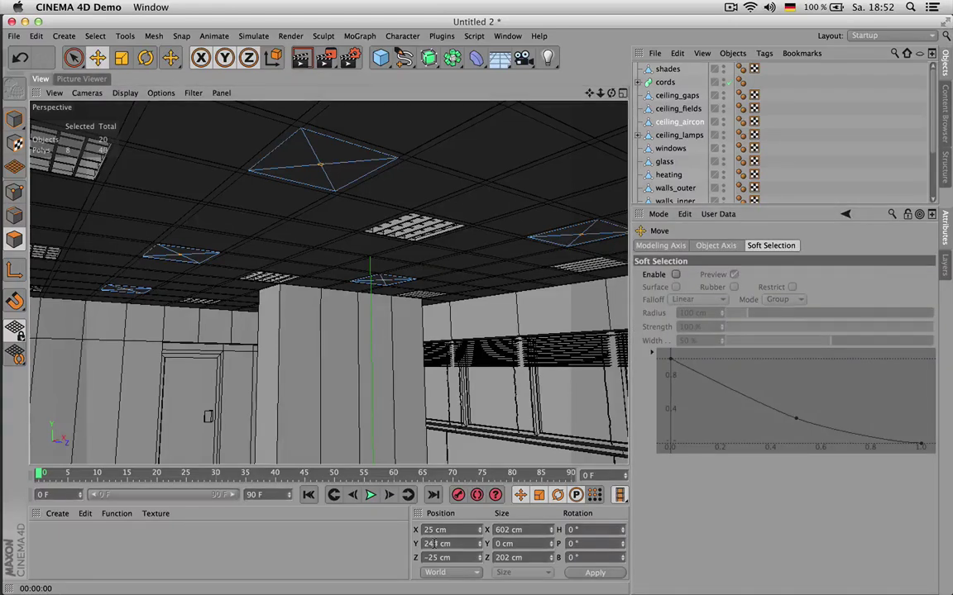
{"action": "left_click", "coordinate": [596, 573]}
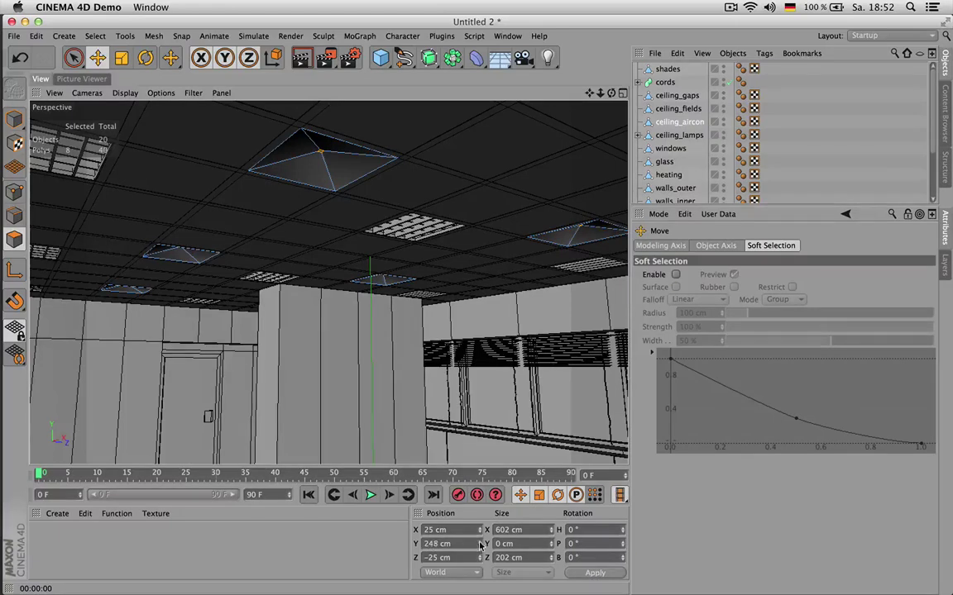
{"action": "left_click", "coordinate": [591, 574]}
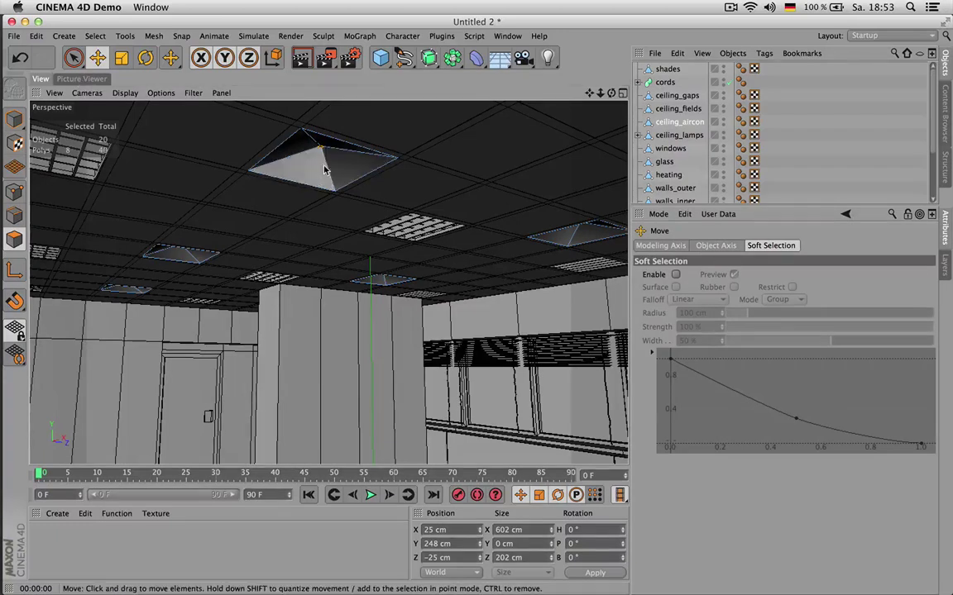
- Try to ring-select edges on the nearest ceiling_aircon vent, and undo back to the flat panels before the inner extrusion
{"action": "key", "text": "u"}
{"action": "key", "text": "b"}
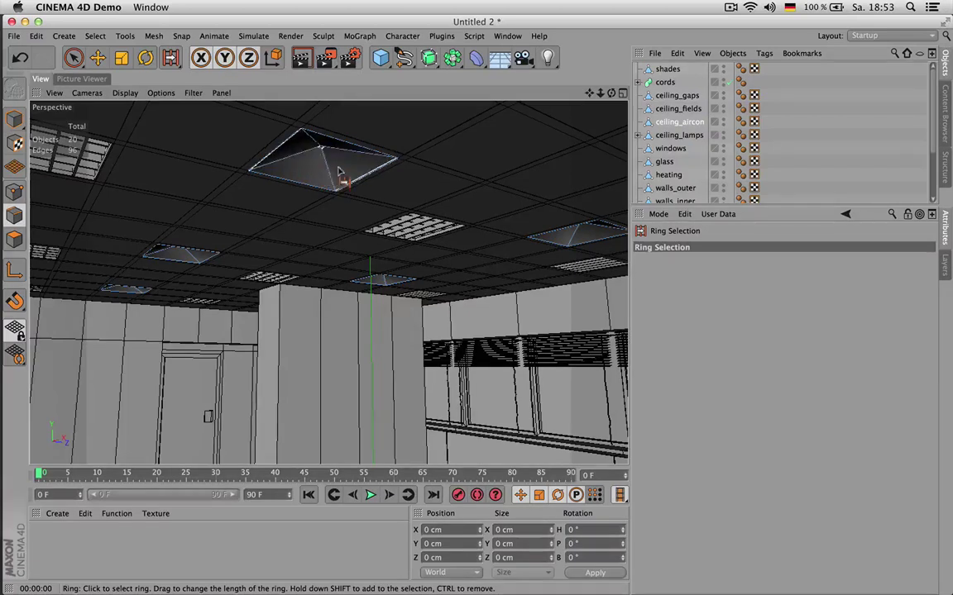
{"action": "left_click", "coordinate": [346, 189]}
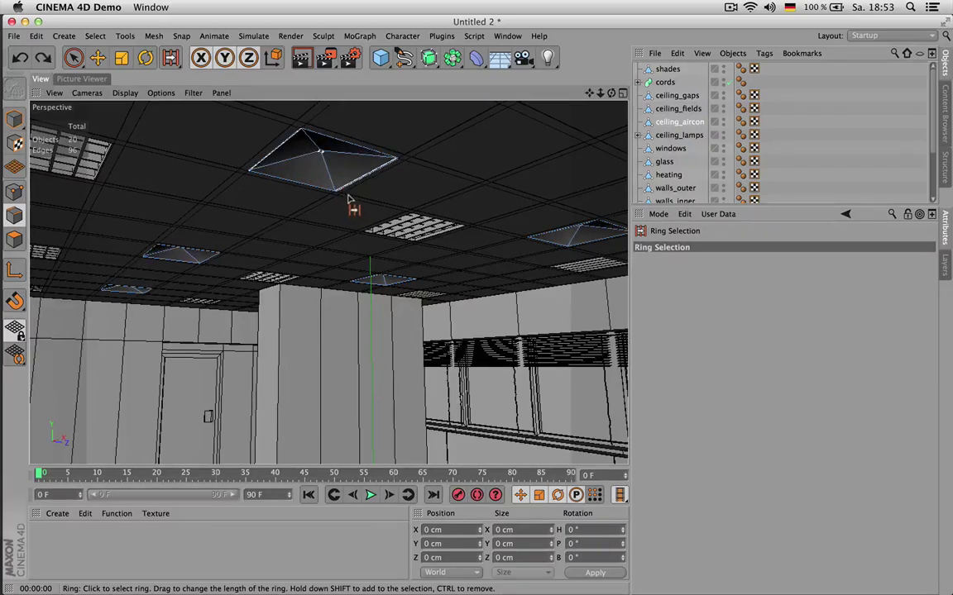
{"action": "left_click", "coordinate": [14, 214]}
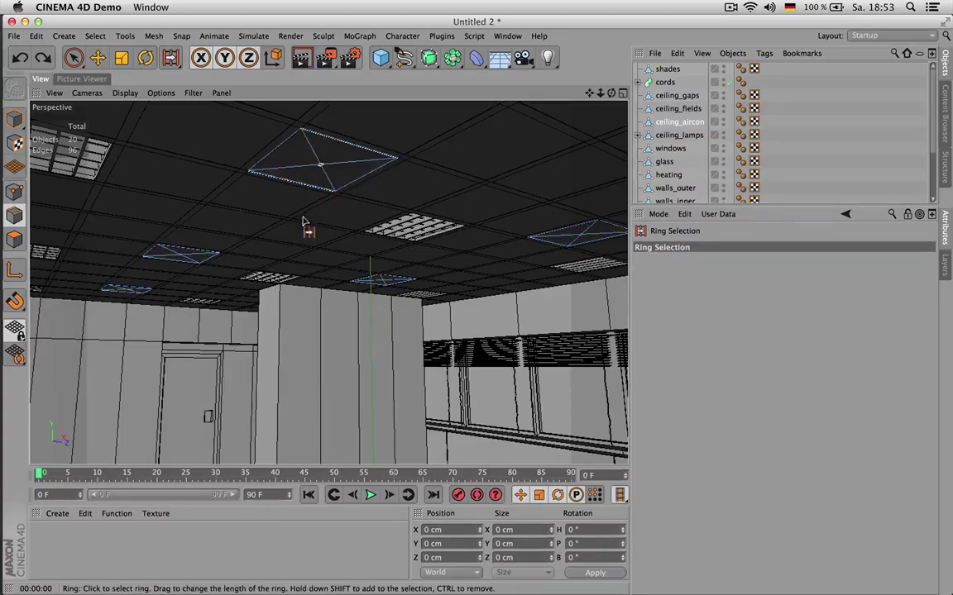
{"action": "key", "text": "super+z"}
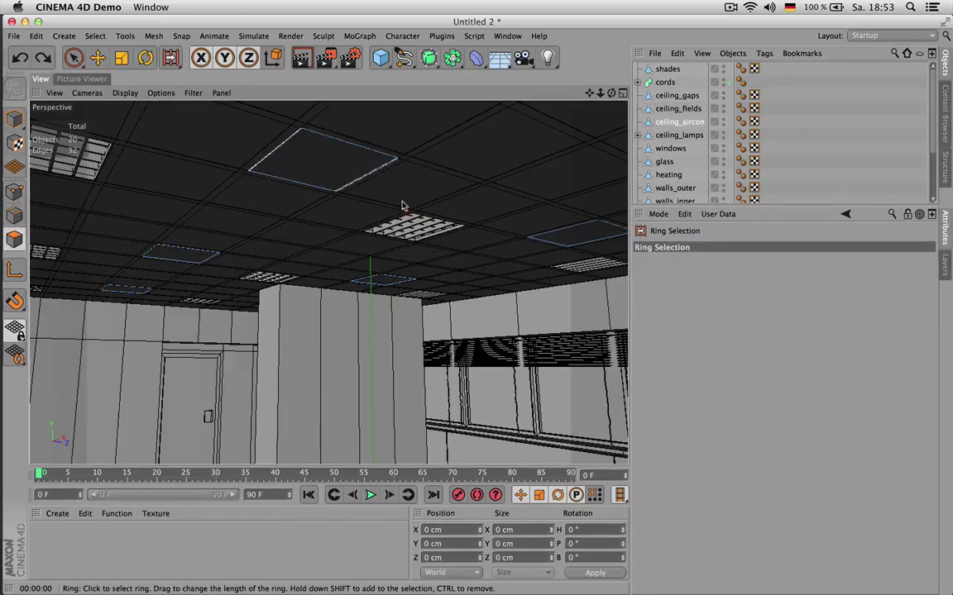
- Inner-extrude the flat ceiling_aircon polygons with an offset of 22 cm and raise the center polygons to Y 246 cm
{"action": "key", "text": "Return"}
{"action": "key", "text": "i"}
{"action": "left_click_drag", "start_coordinate": [330, 170], "coordinate": [260, 170]}
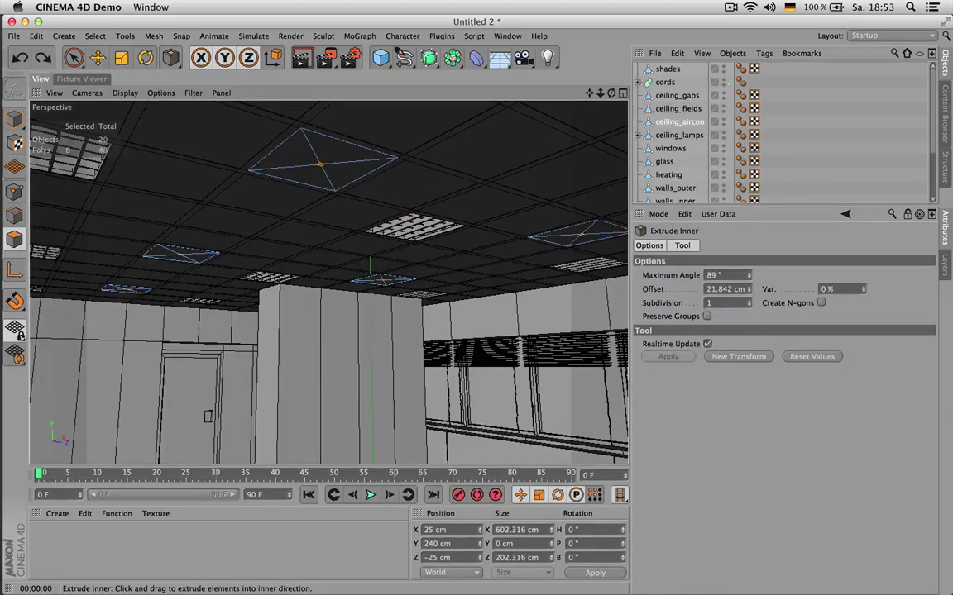
{"action": "left_click_drag", "start_coordinate": [707, 288], "coordinate": [747, 289]}
{"action": "type", "text": "22"}
{"action": "key", "text": "Return"}
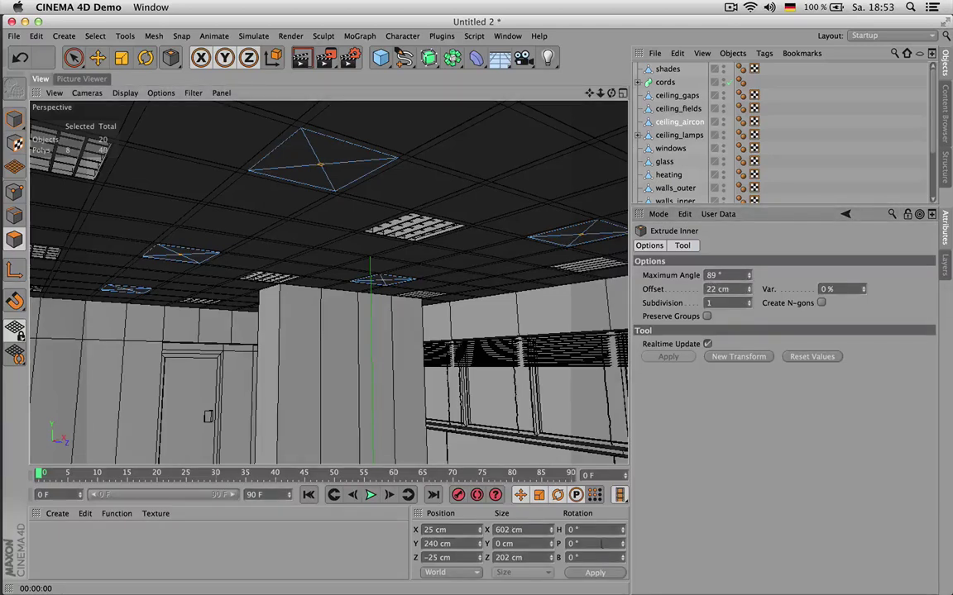
{"action": "left_click_drag", "start_coordinate": [481, 543], "coordinate": [481, 541]}
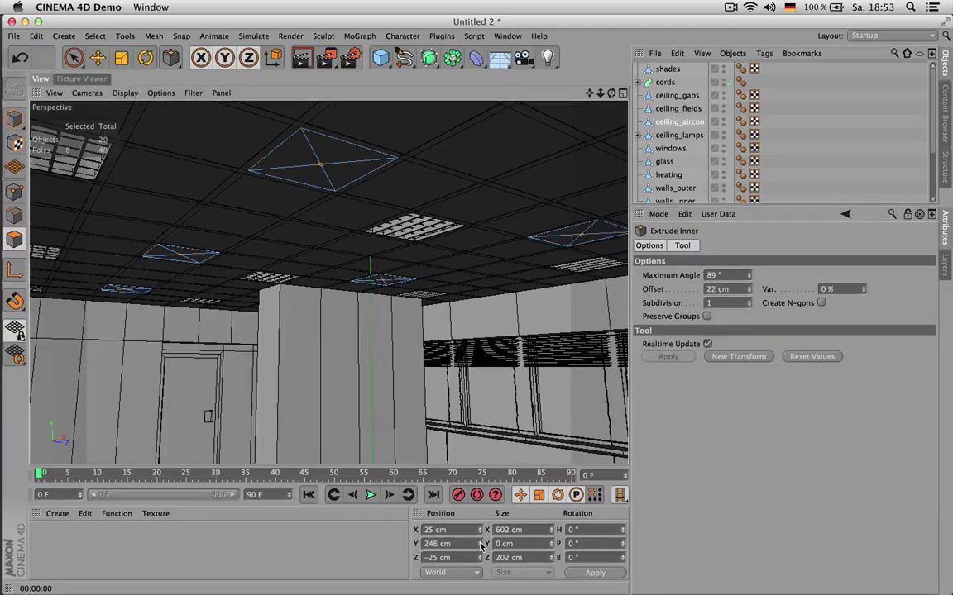
{"action": "left_click", "coordinate": [605, 575]}
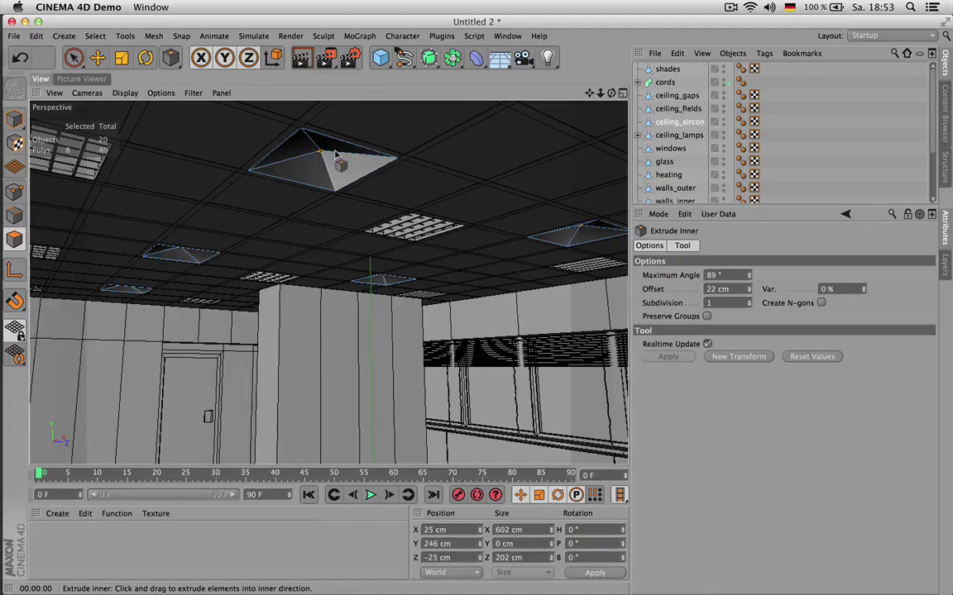
- Convert the selection of the small center polygons of ceiling_aircon into an edge selection
{"action": "left_click", "coordinate": [15, 216]}
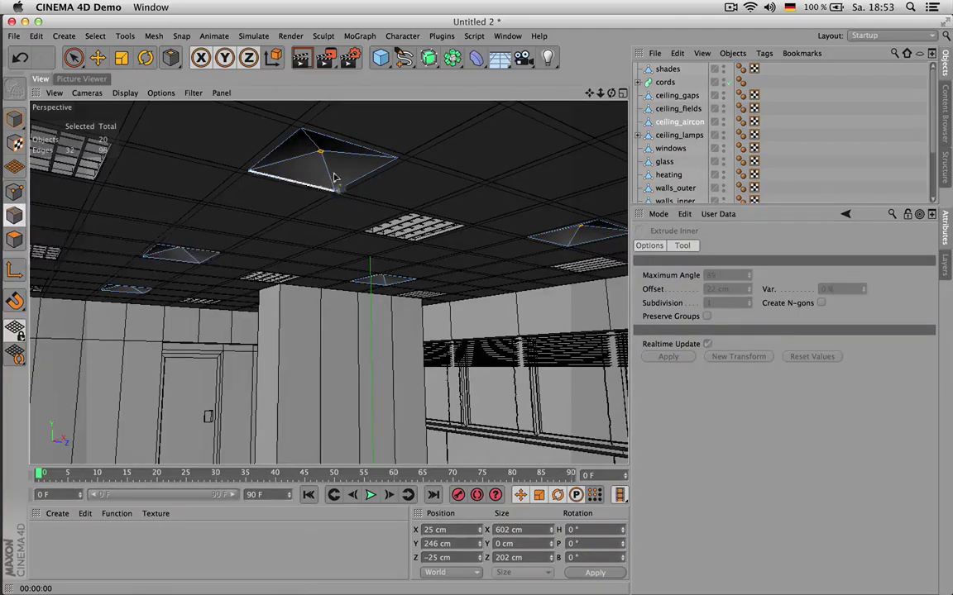
{"action": "scroll", "coordinate": [315, 153], "scroll_direction": "up", "scroll_amount": 10}
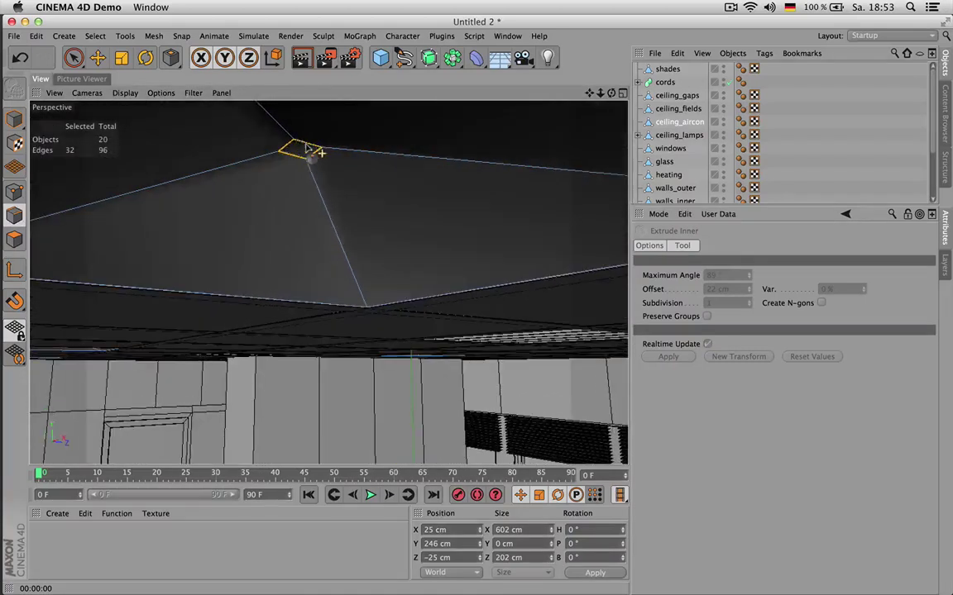
{"action": "scroll", "coordinate": [321, 150], "scroll_direction": "down", "scroll_amount": 8}
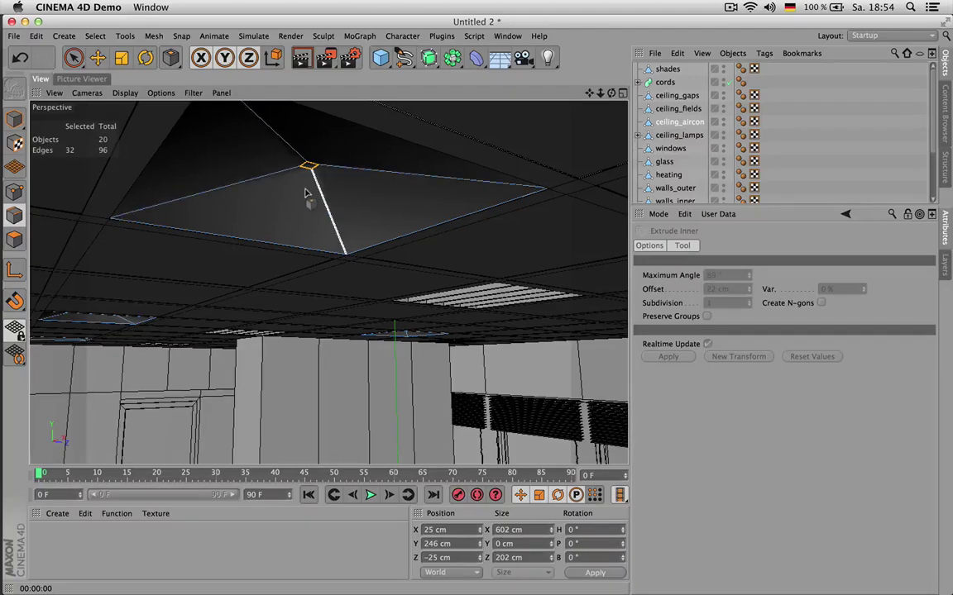
- Try growing the edge selection to the sloped vent edges, and undo the growth
{"action": "key", "text": "u"}
{"action": "key", "text": "y"}
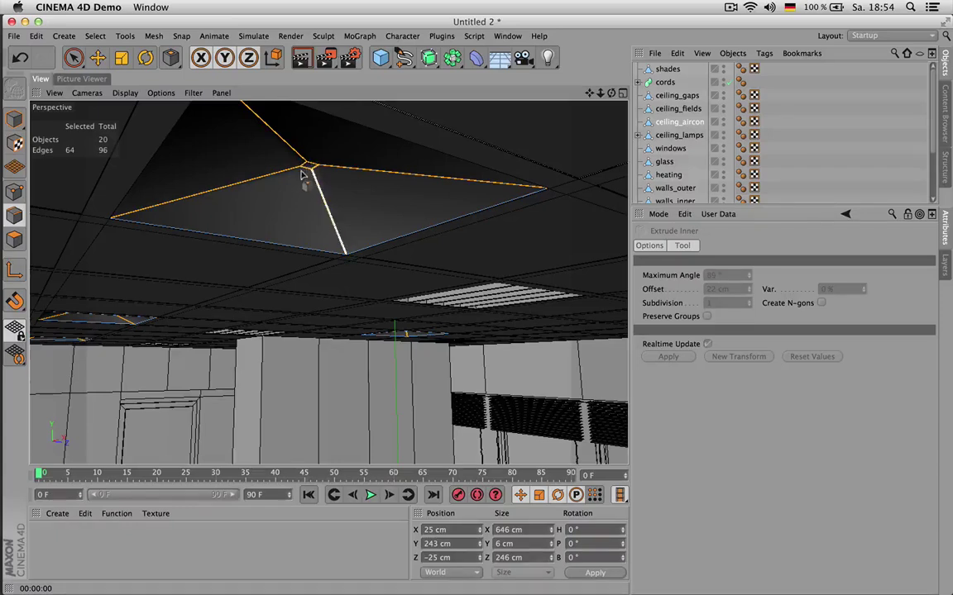
{"action": "key", "text": "super+z"}
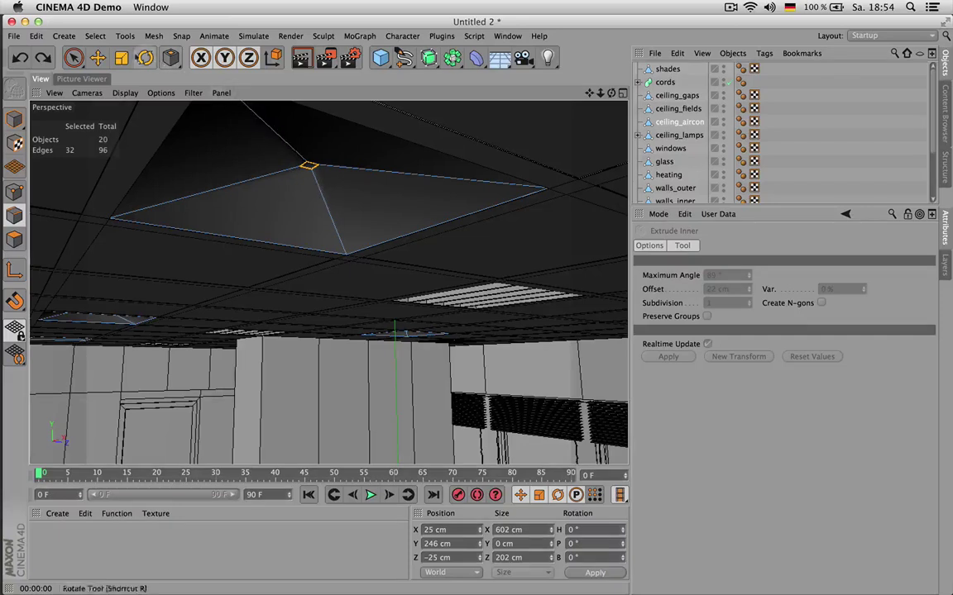
- Store the selected edges around the center polygons of ceiling_aircon as an edge selection tag
{"action": "left_click", "coordinate": [95, 36]}
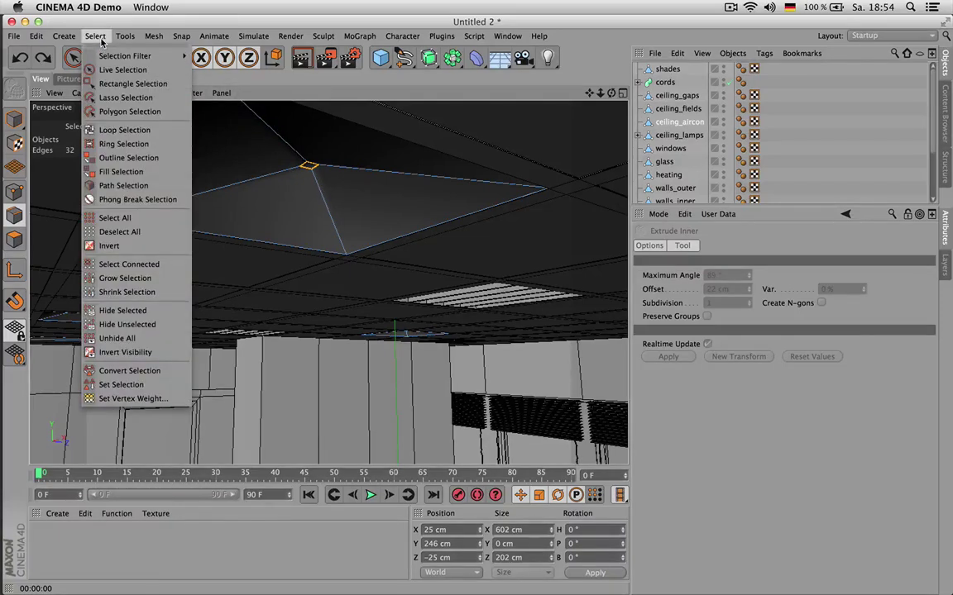
{"action": "left_click", "coordinate": [121, 384]}
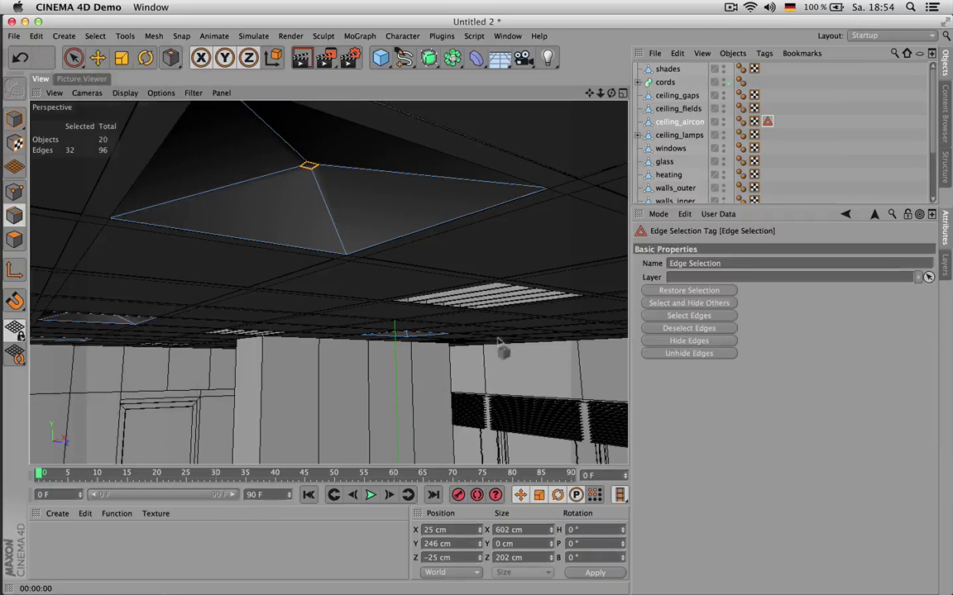
- Test the edge selection tag by selecting a single outer edge of ceiling_aircon and restoring the stored edges
{"action": "left_click", "coordinate": [824, 155]}
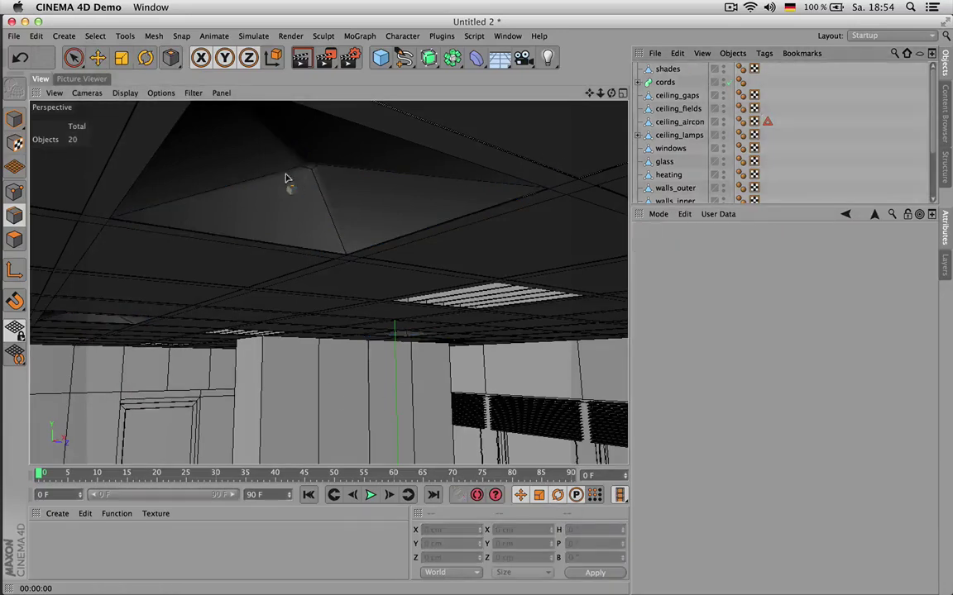
{"action": "left_click", "coordinate": [674, 122]}
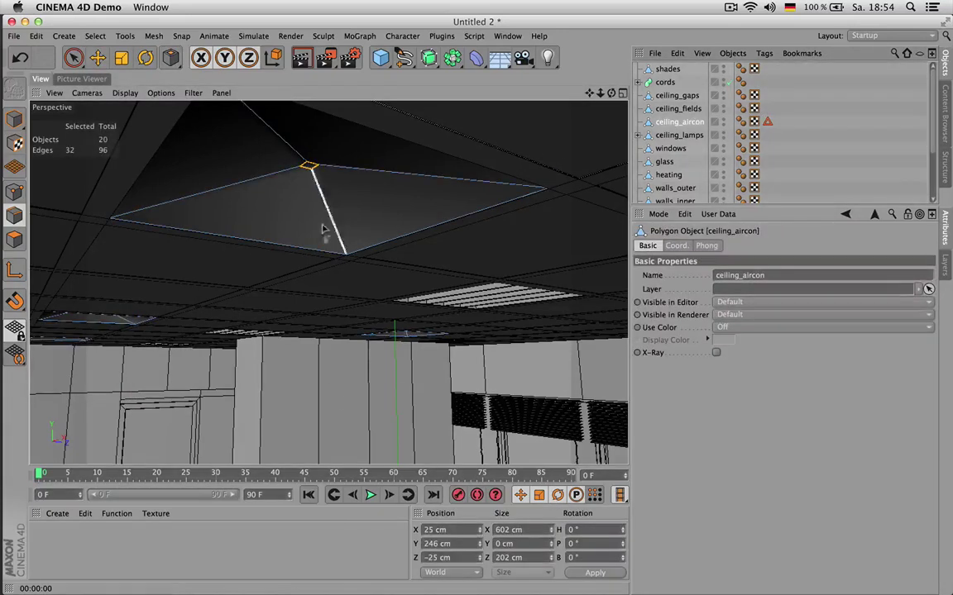
{"action": "left_click", "coordinate": [73, 58]}
{"action": "left_click", "coordinate": [182, 230]}
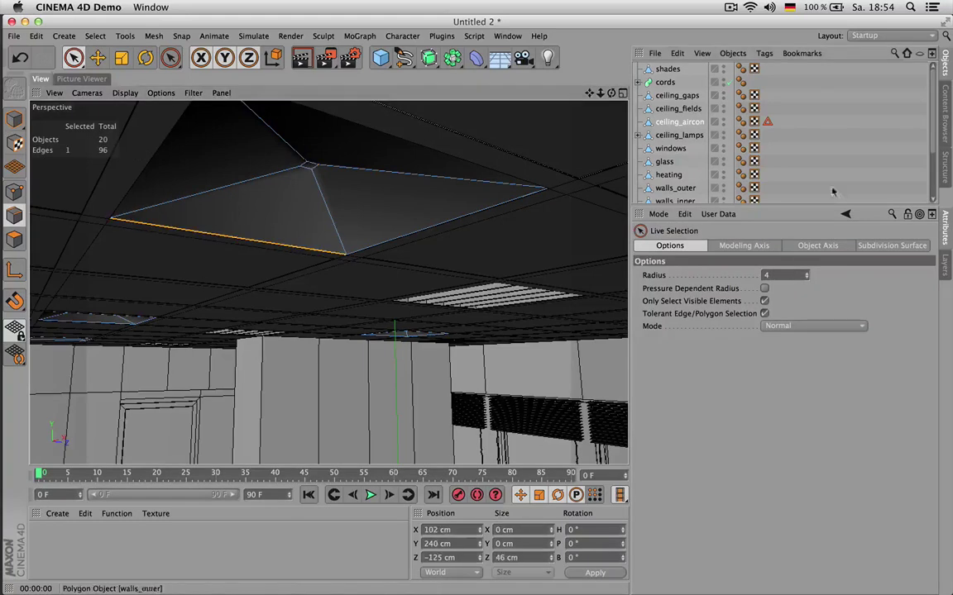
{"action": "left_click", "coordinate": [767, 121]}
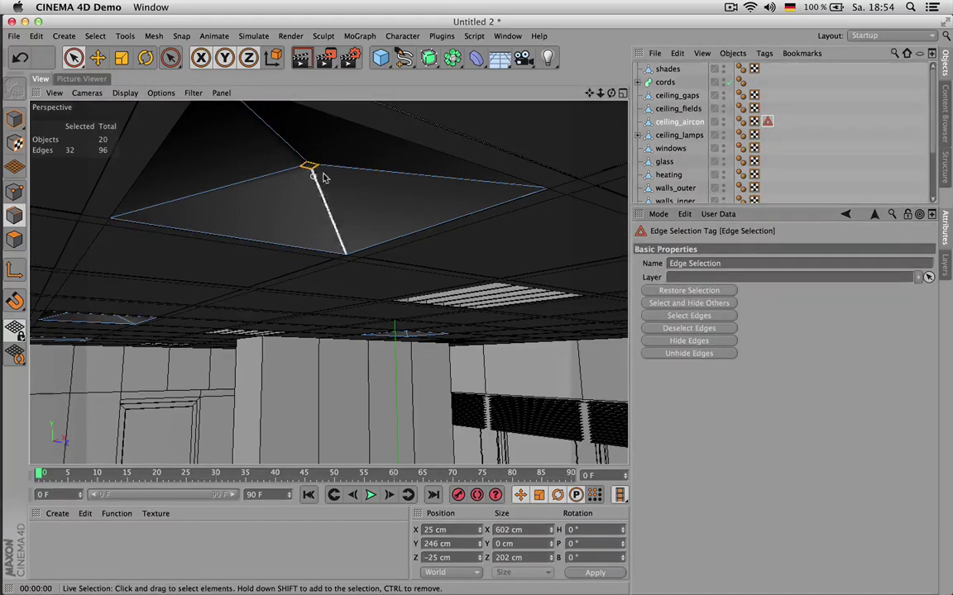
- Grow the edge selection and deselect the stored center edges, keeping only the sloped diagonal edges of the vents selected
{"action": "left_click_drag", "start_coordinate": [611, 93], "coordinate": [611, 54]}
{"action": "scroll", "coordinate": [328, 282], "scroll_direction": "down", "scroll_amount": 5}
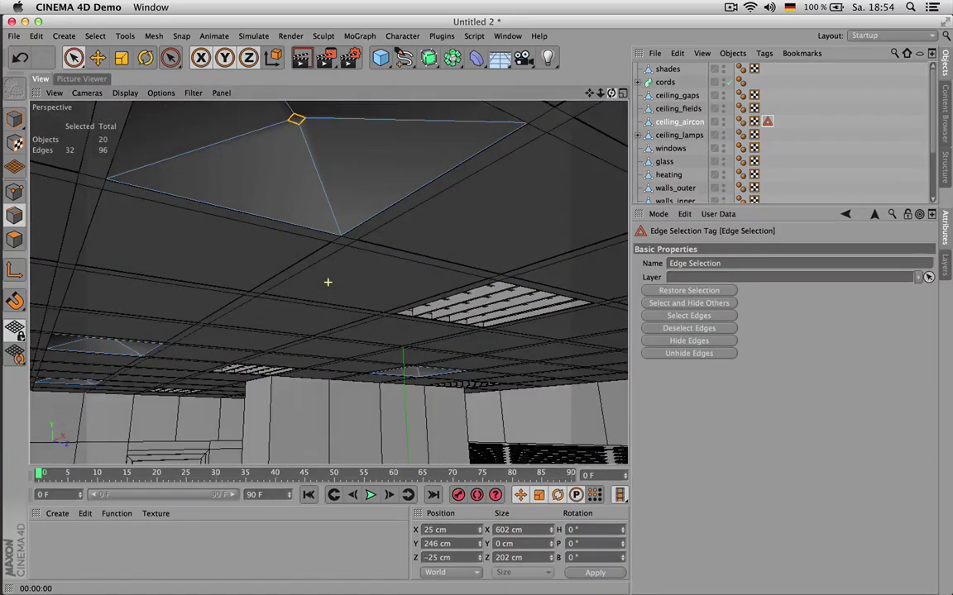
{"action": "left_click_drag", "start_coordinate": [590, 94], "coordinate": [591, 117]}
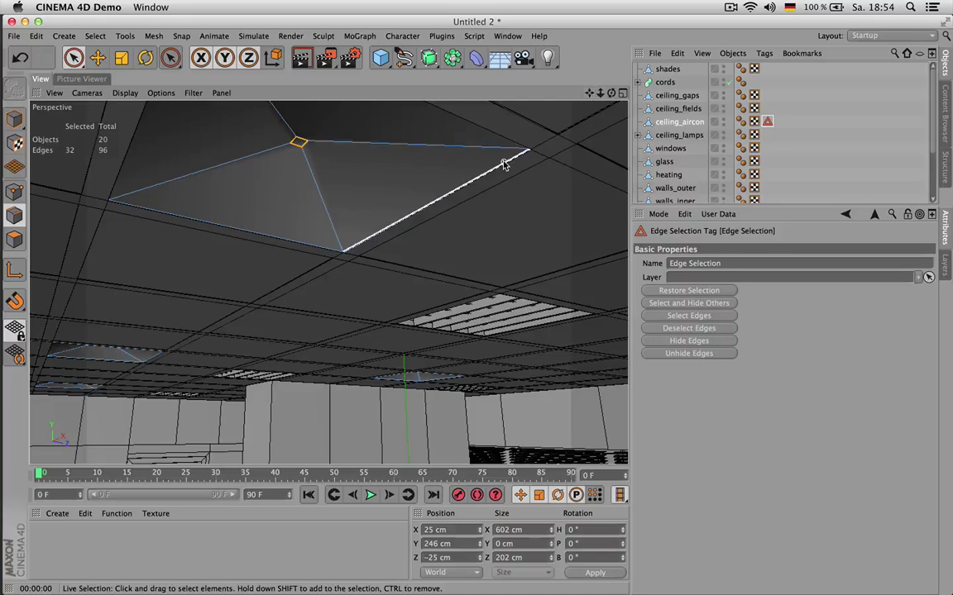
{"action": "key", "text": "u"}
{"action": "key", "text": "y"}
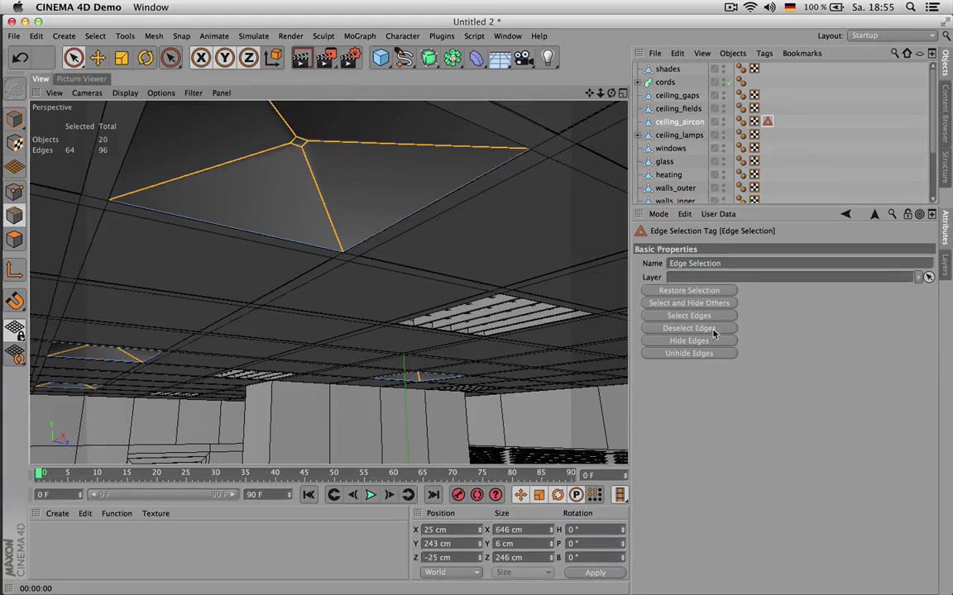
{"action": "left_click", "coordinate": [702, 329]}
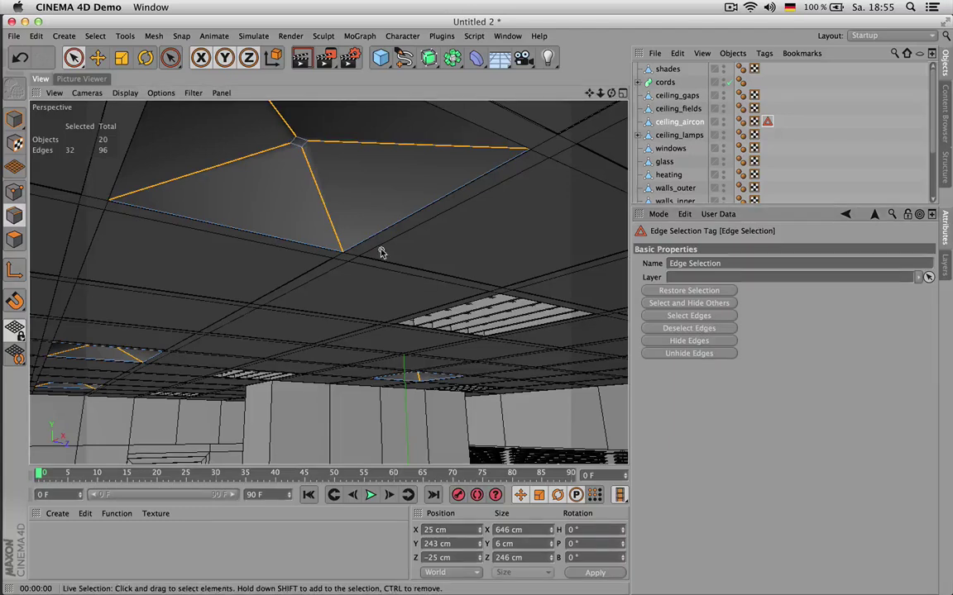
- Cut the selected diagonal vent edges with Edge Cut, using a subdivision of 4 and an offset of 50%
{"action": "key", "text": "m"}
{"action": "key", "text": "f"}
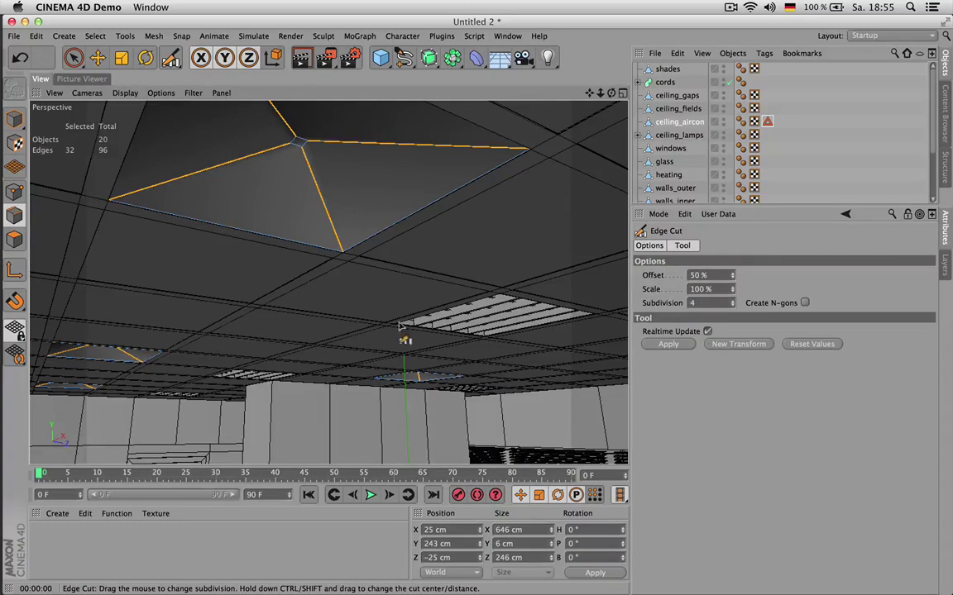
{"action": "left_click", "coordinate": [273, 291]}
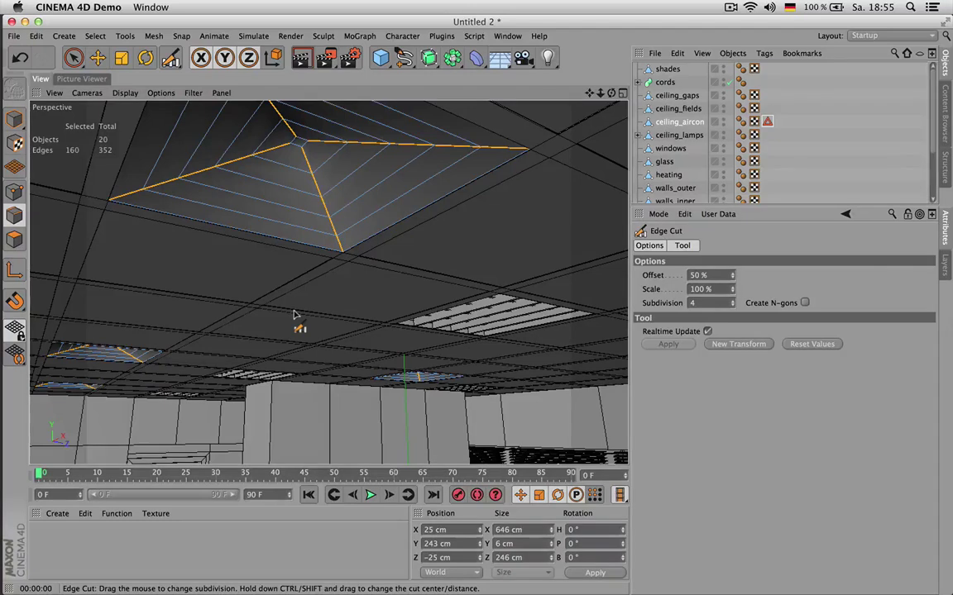
- Invert the edge selection on ceiling_aircon and deselect the stored center edges to keep the concentric vent edges
{"action": "key", "text": "u"}
{"action": "key", "text": "i"}
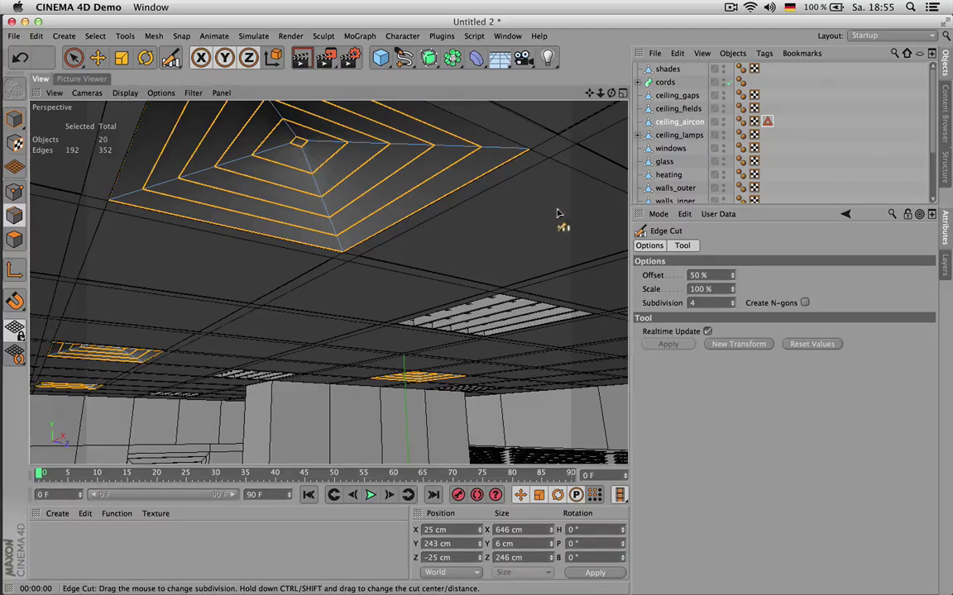
{"action": "left_click", "coordinate": [768, 121]}
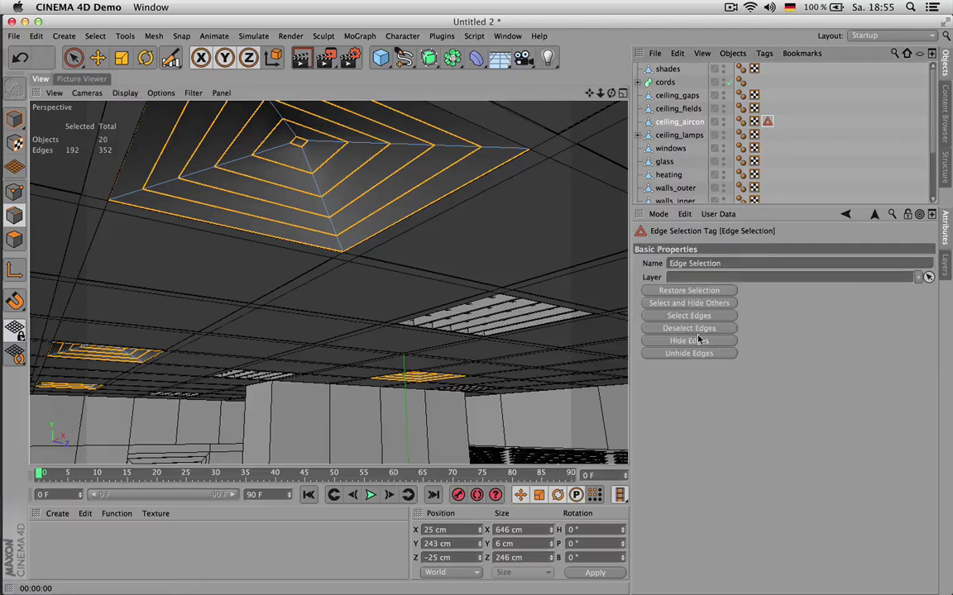
{"action": "left_click", "coordinate": [701, 329]}
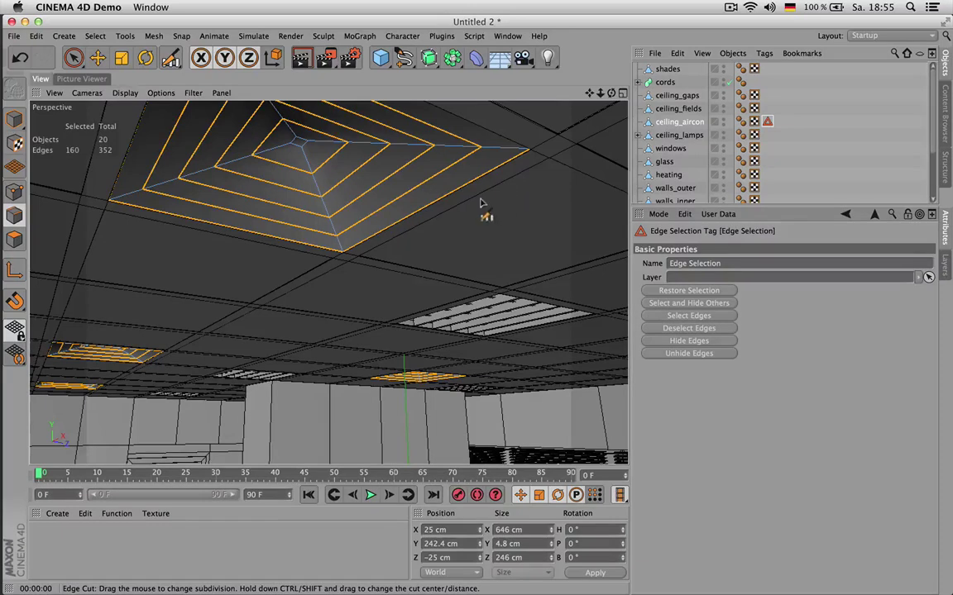
- In the Right view, deselect the outermost rim edges of the ceiling_aircon vents, keeping only the inner concentric edges selected
{"action": "key", "text": "F2"}
{"action": "key", "text": "F3"}
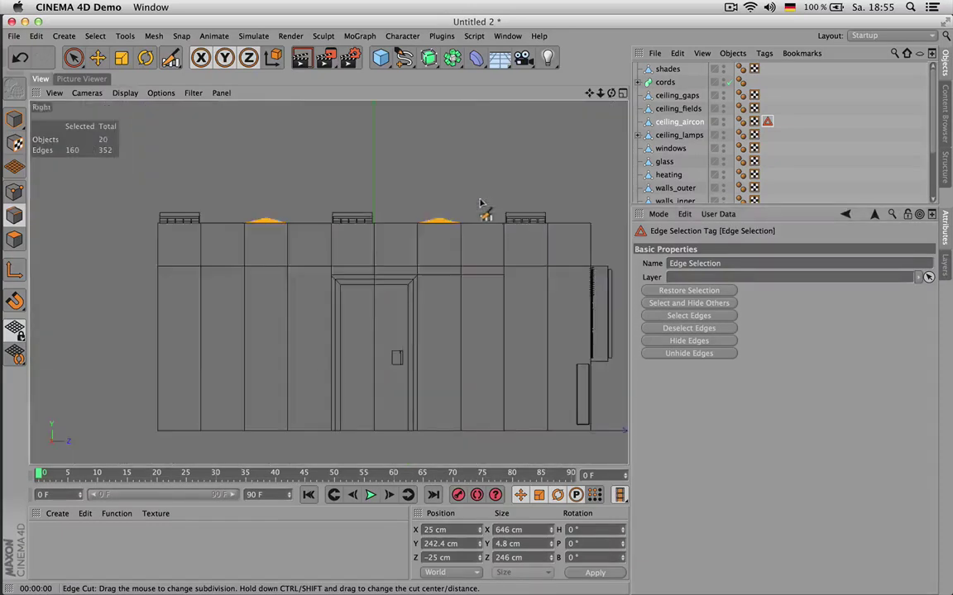
{"action": "scroll", "coordinate": [389, 219], "scroll_direction": "up", "scroll_amount": 3}
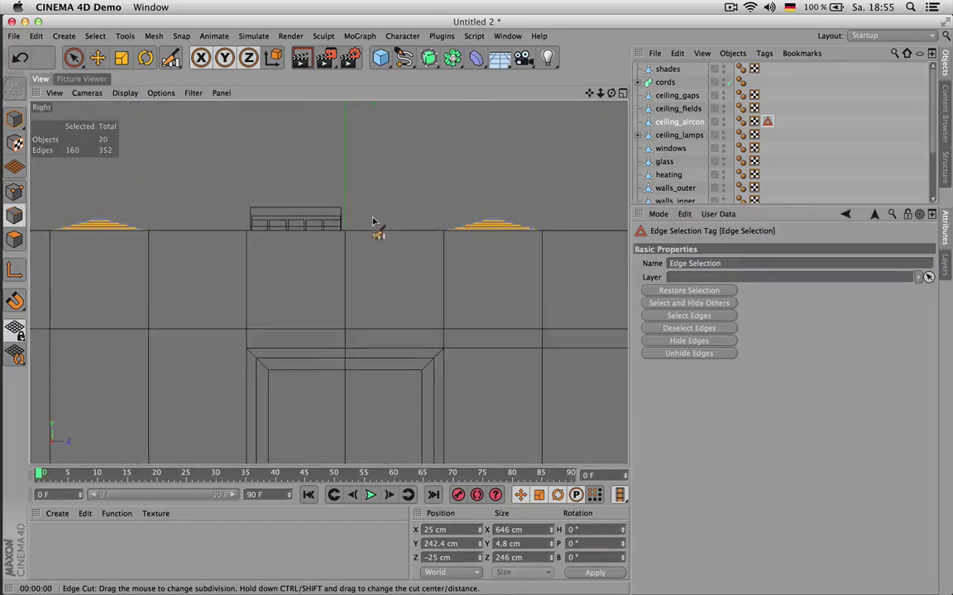
{"action": "scroll", "coordinate": [370, 221], "scroll_direction": "up", "scroll_amount": 2}
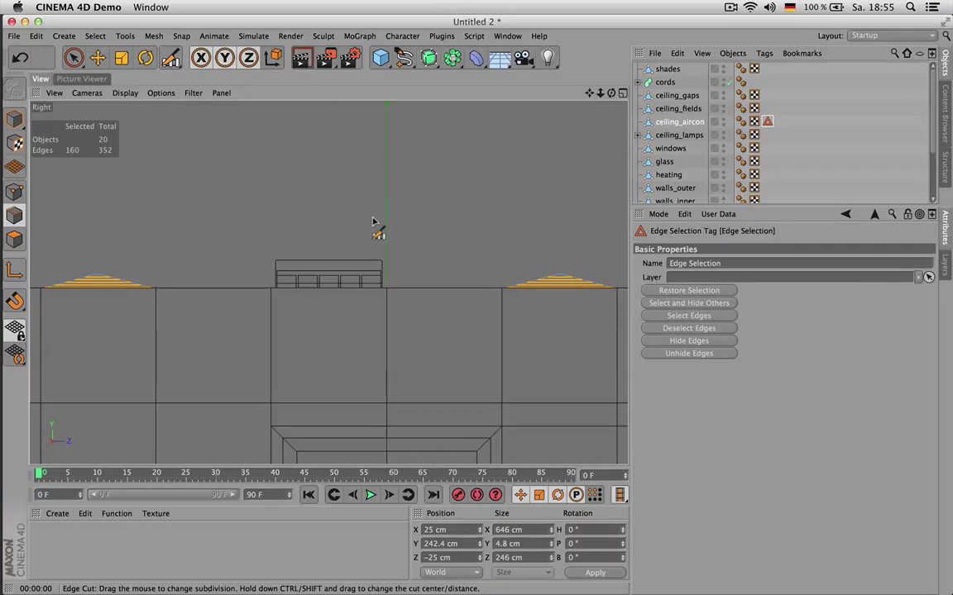
{"action": "key", "text": "0"}
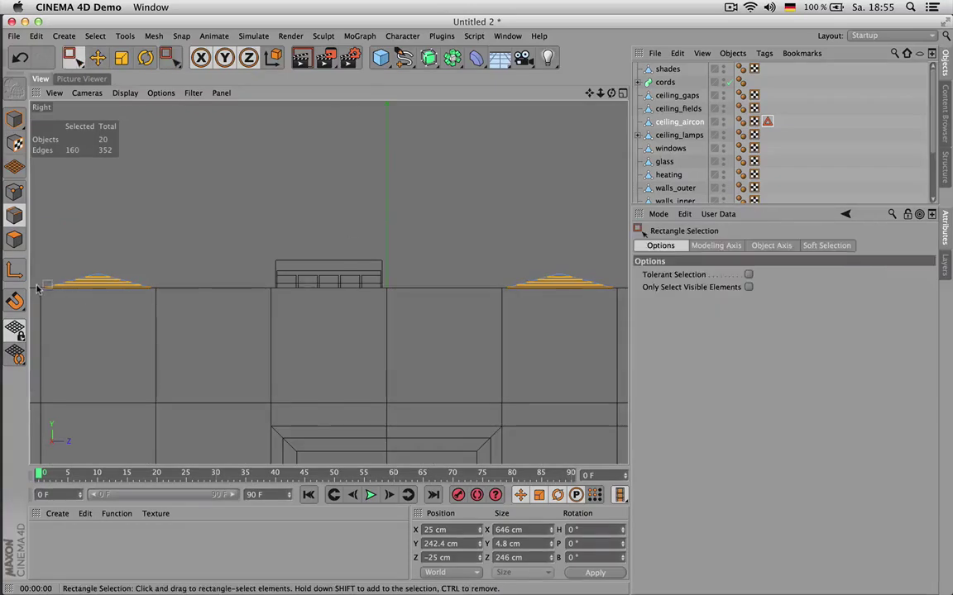
{"action": "left_click_drag", "start_coordinate": [40, 287], "coordinate": [679, 349]}
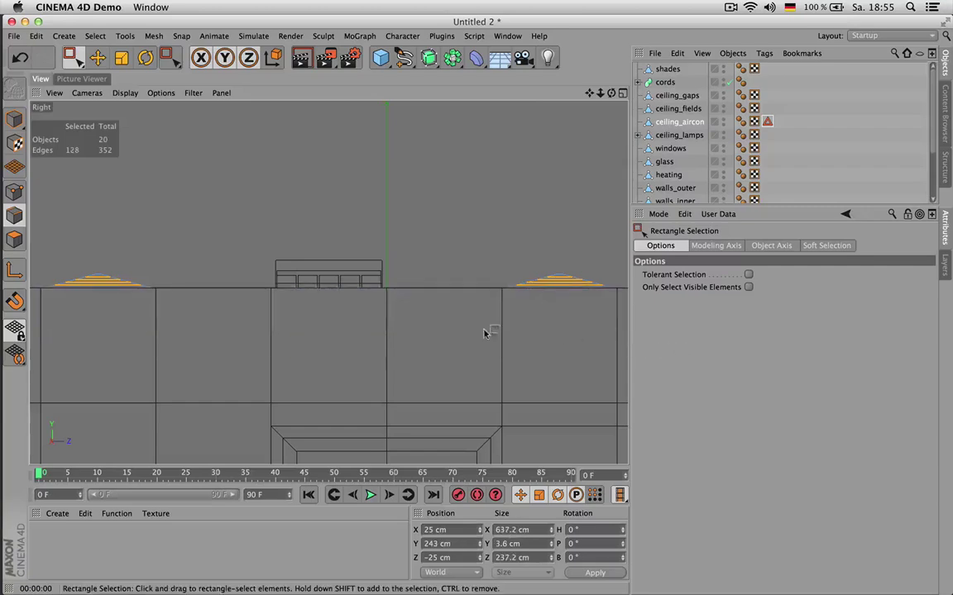
{"action": "key", "text": "F1"}
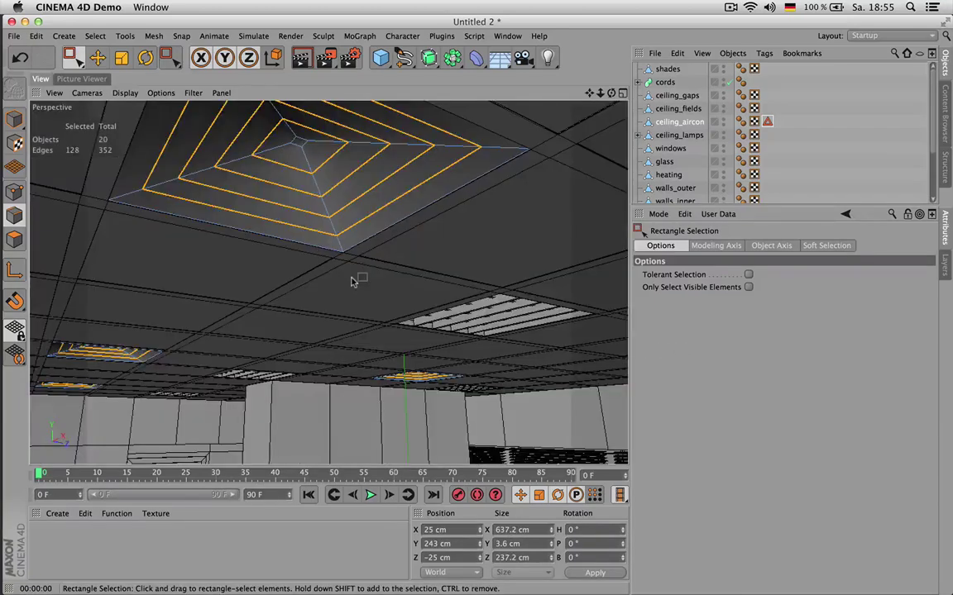
- Bevel the selected concentric vent edges in Chamfer mode with a fixed-distance offset of about 0.36 cm and subdivision 0
{"action": "key", "text": "m"}
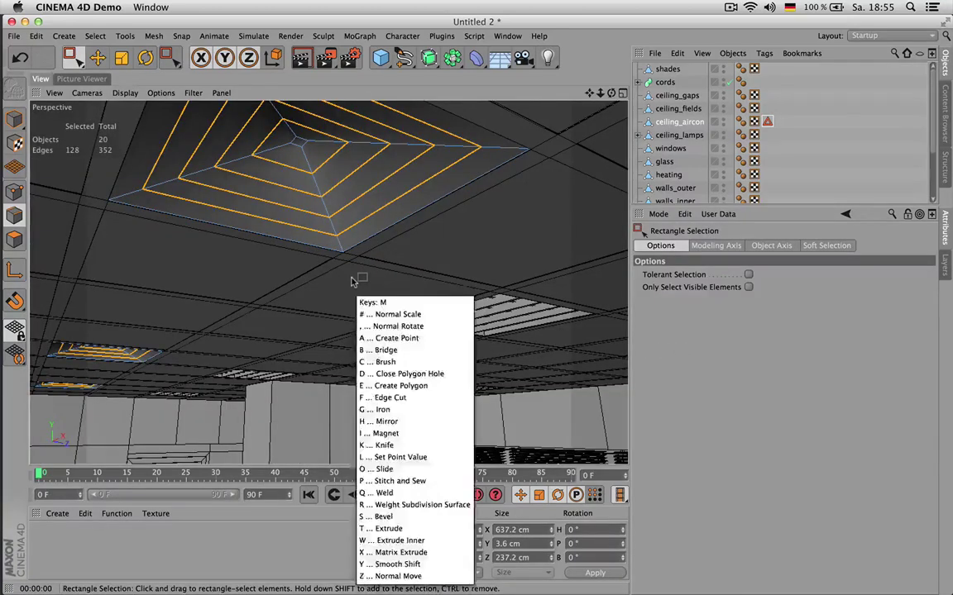
{"action": "key", "text": "s"}
{"action": "left_click_drag", "start_coordinate": [331, 278], "coordinate": [357, 277]}
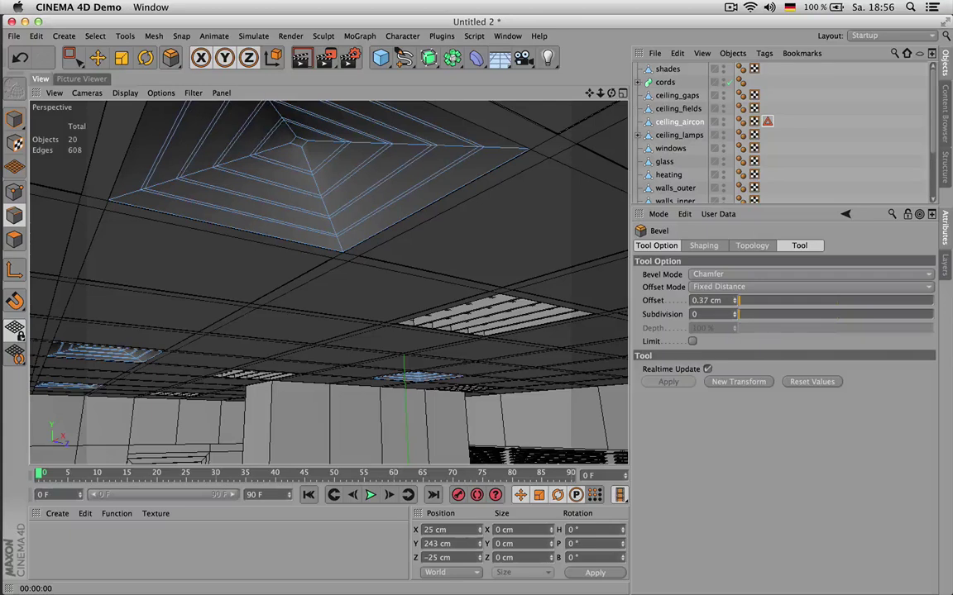
{"action": "left_click_drag", "start_coordinate": [343, 295], "coordinate": [344, 294]}
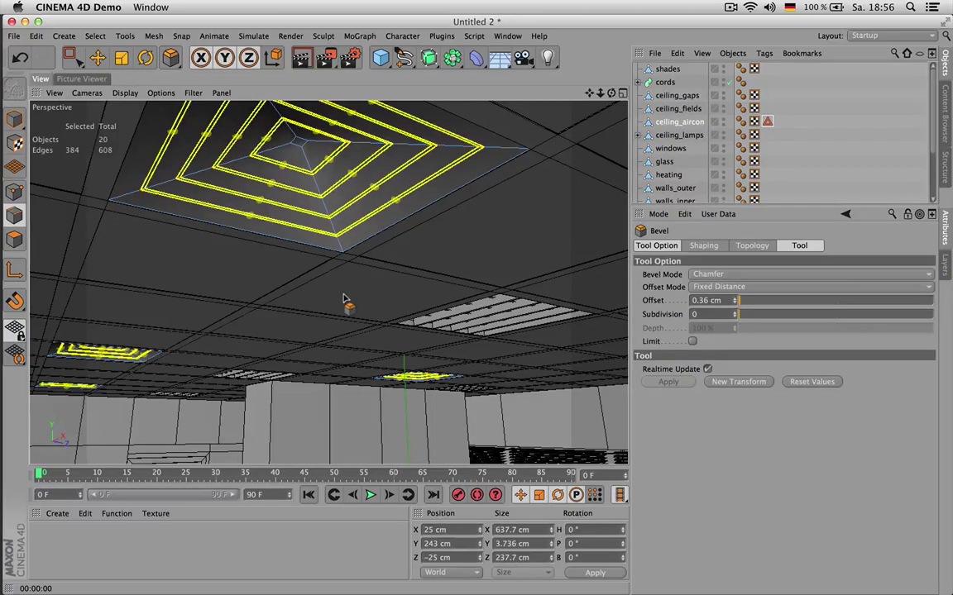
- Invert the polygon selection on ceiling_aircon and delete the narrow bevel strips and vent centers
{"action": "key", "text": "Return"}
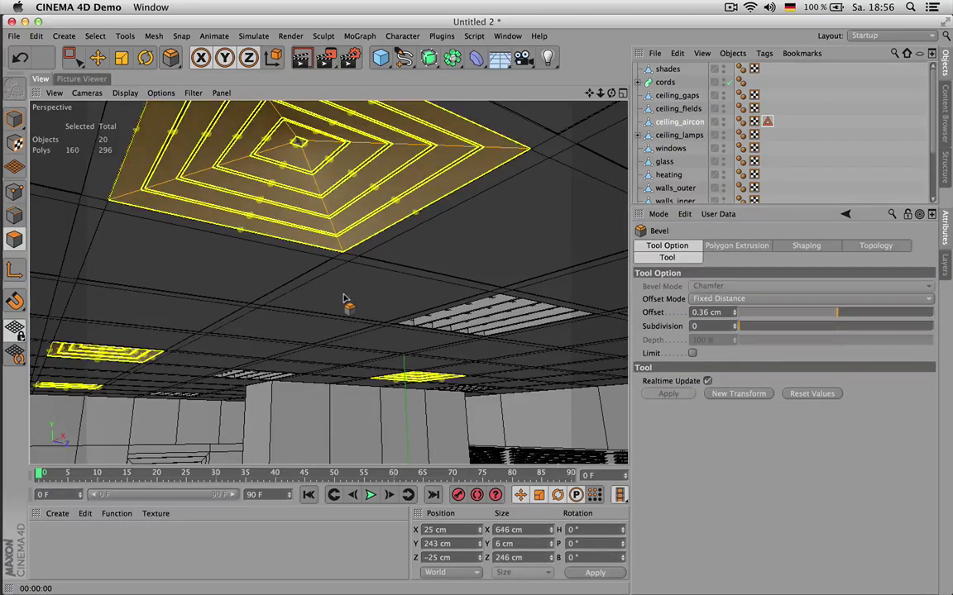
{"action": "key", "text": "u"}
{"action": "key", "text": "i"}
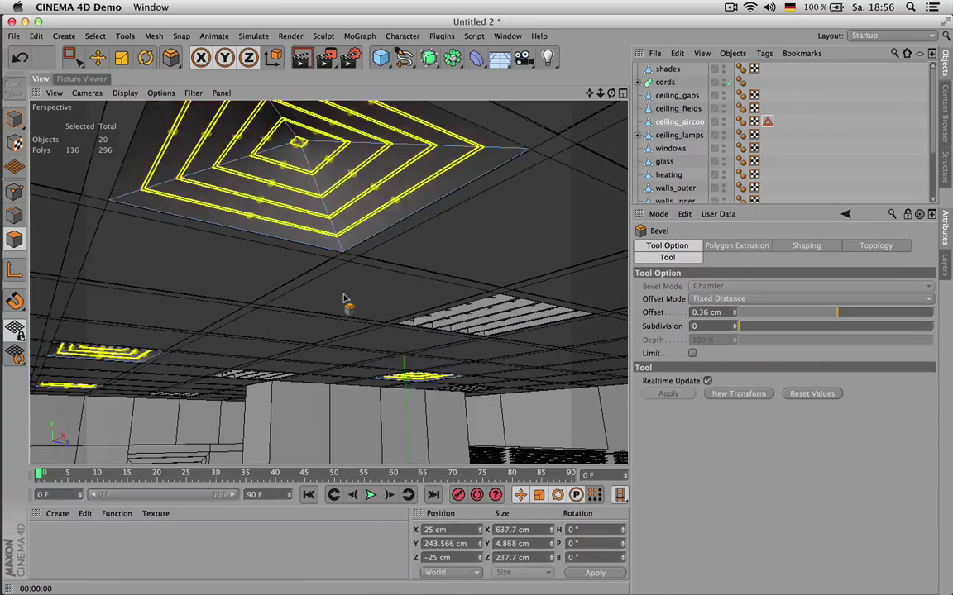
{"action": "key", "text": "super+shift+a"}
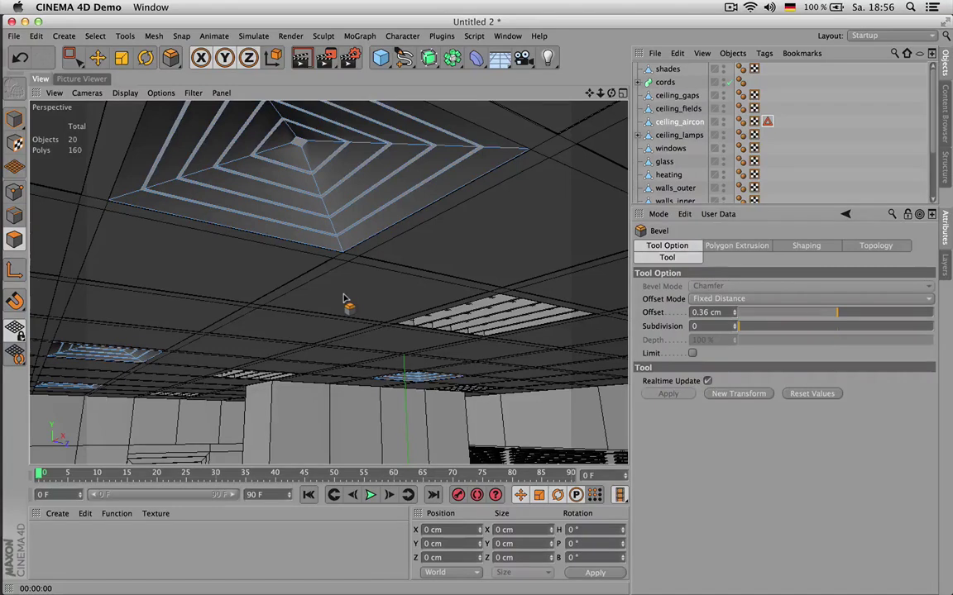
{"action": "left_click", "coordinate": [337, 236]}
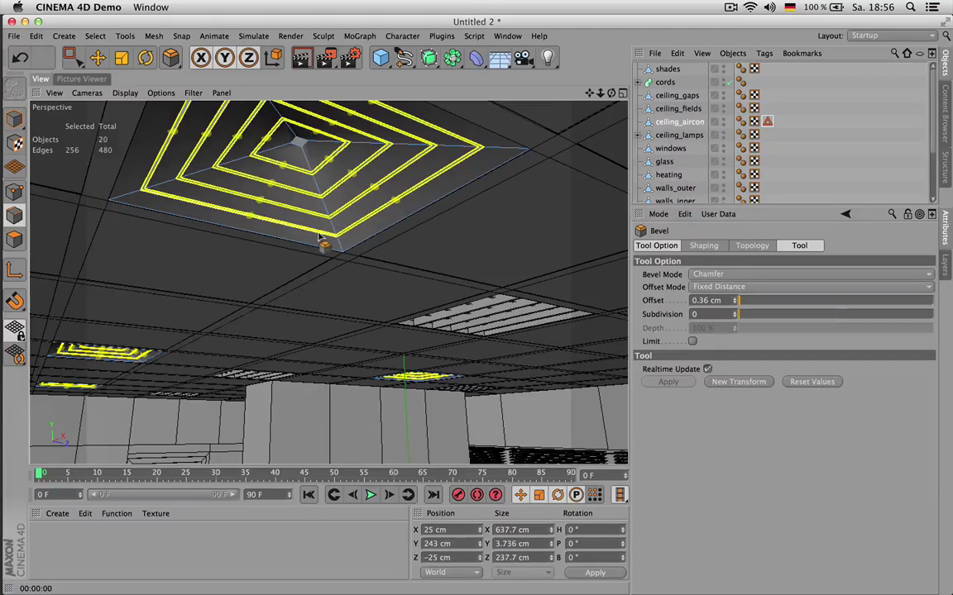
{"action": "left_click", "coordinate": [91, 37]}
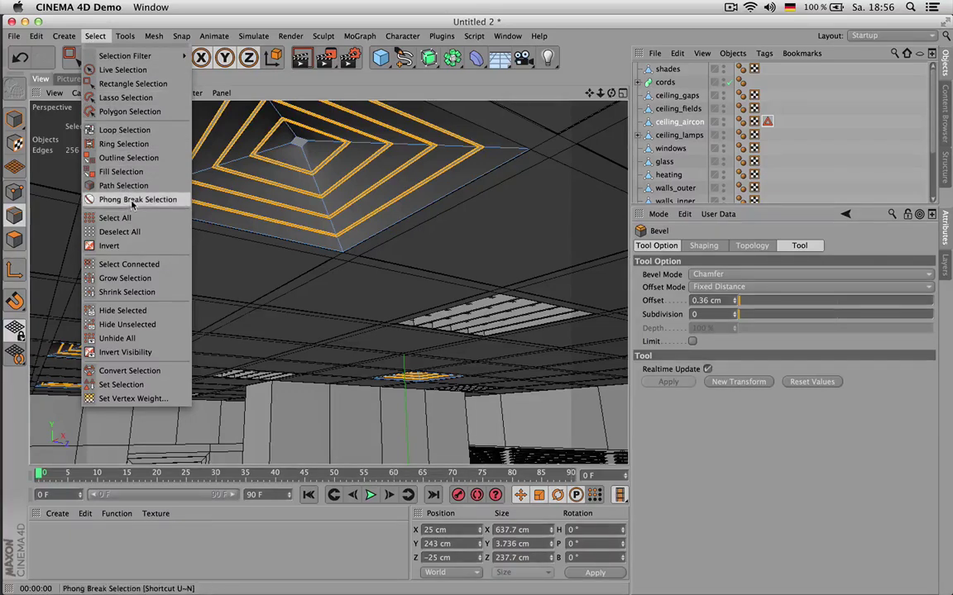
{"action": "left_click", "coordinate": [407, 25]}
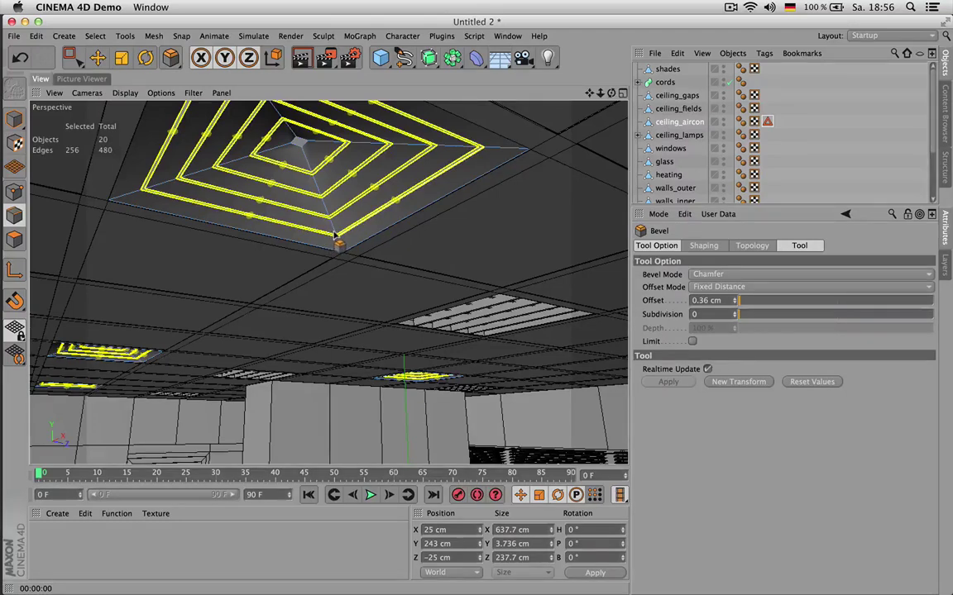
- Try selecting four concentric slat edges on one side of the front vent with Loop Selection and growing the selection around it
{"action": "key", "text": "u"}
{"action": "key", "text": "l"}
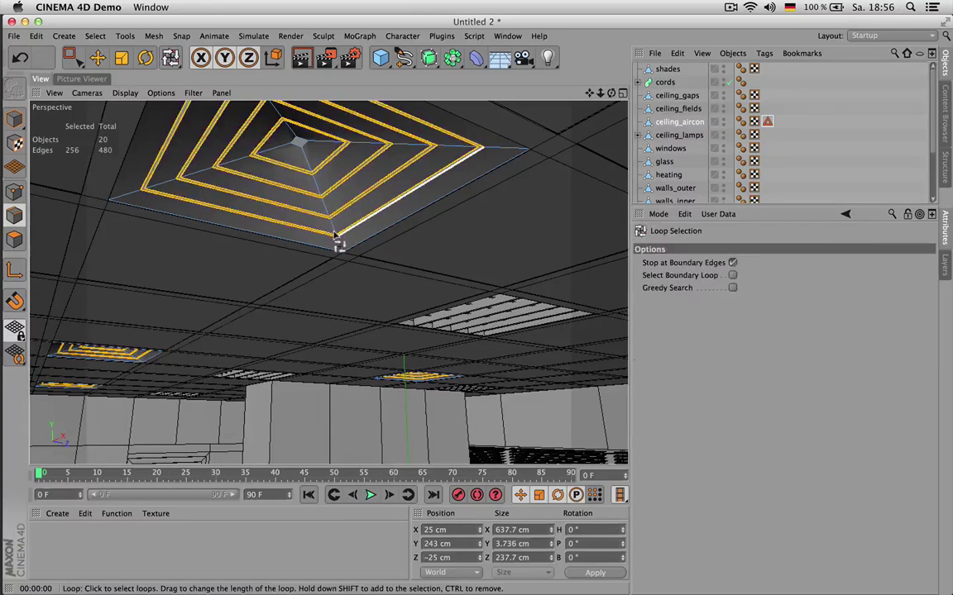
{"action": "left_click", "coordinate": [338, 226]}
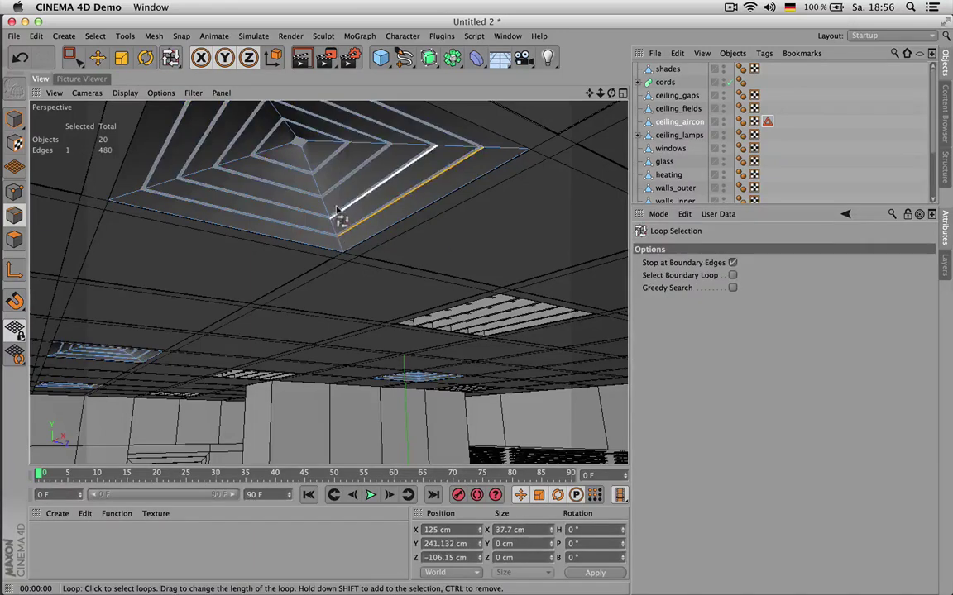
{"action": "left_click", "coordinate": [334, 202], "text": "shift"}
{"action": "left_click", "coordinate": [325, 192], "text": "shift"}
{"action": "left_click", "coordinate": [317, 168], "text": "shift"}
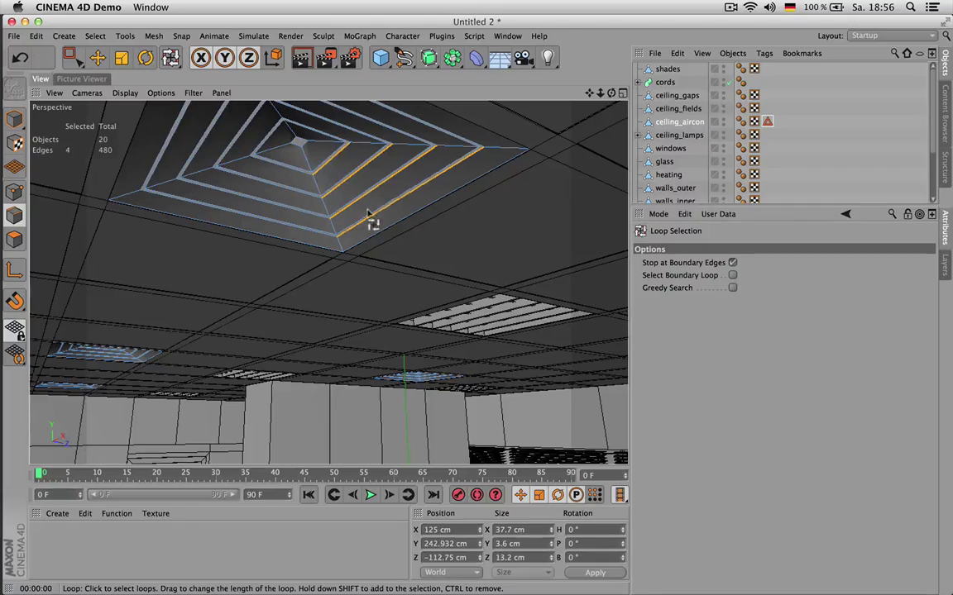
{"action": "key", "text": "u"}
{"action": "key", "text": "y"}
{"action": "key", "text": "u"}
{"action": "key", "text": "y"}
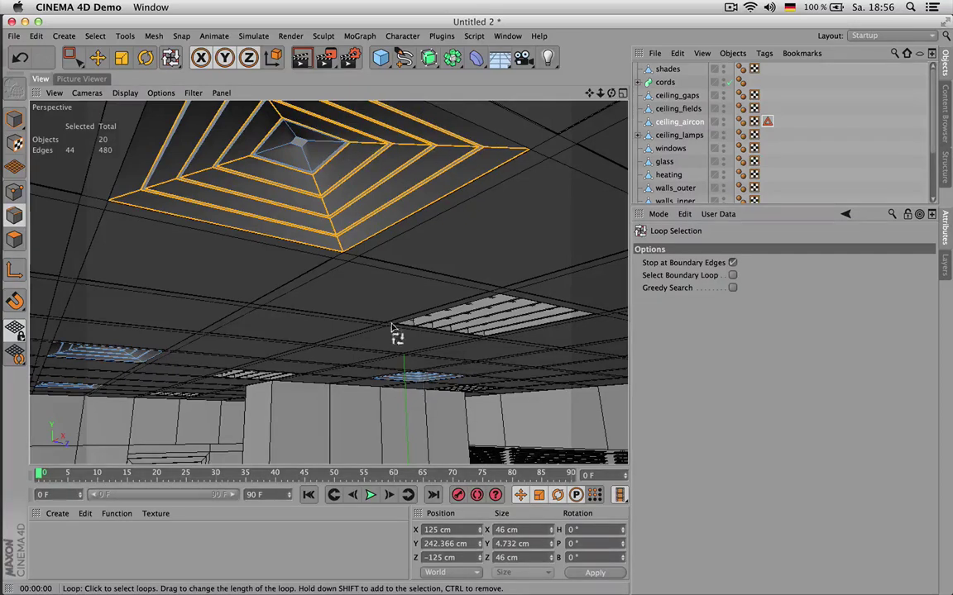
- In the Right view, rectangle-select the upper edges of the four slat gaps on the first row of vents
{"action": "key", "text": "F2"}
{"action": "key", "text": "F3"}
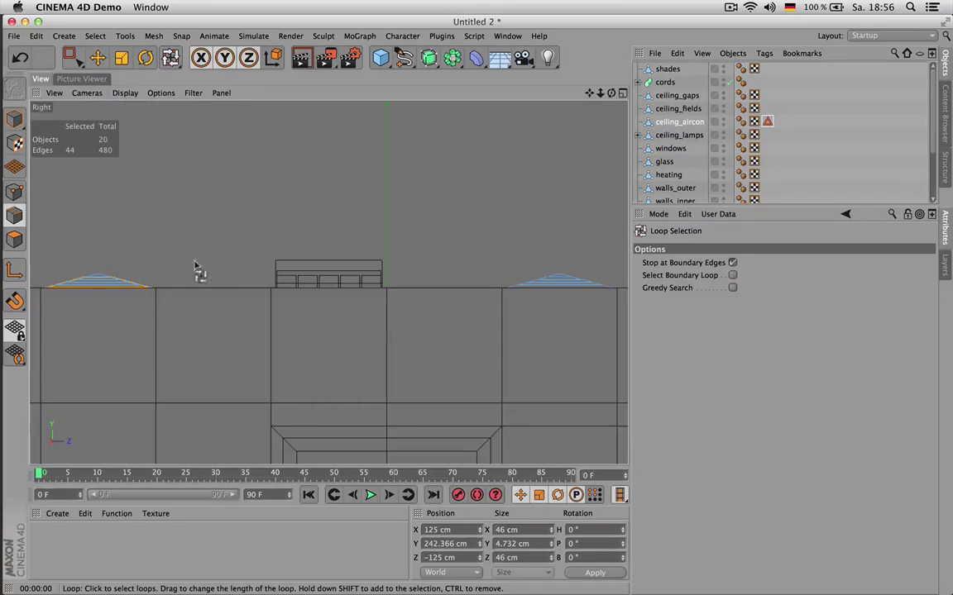
{"action": "key", "text": "0"}
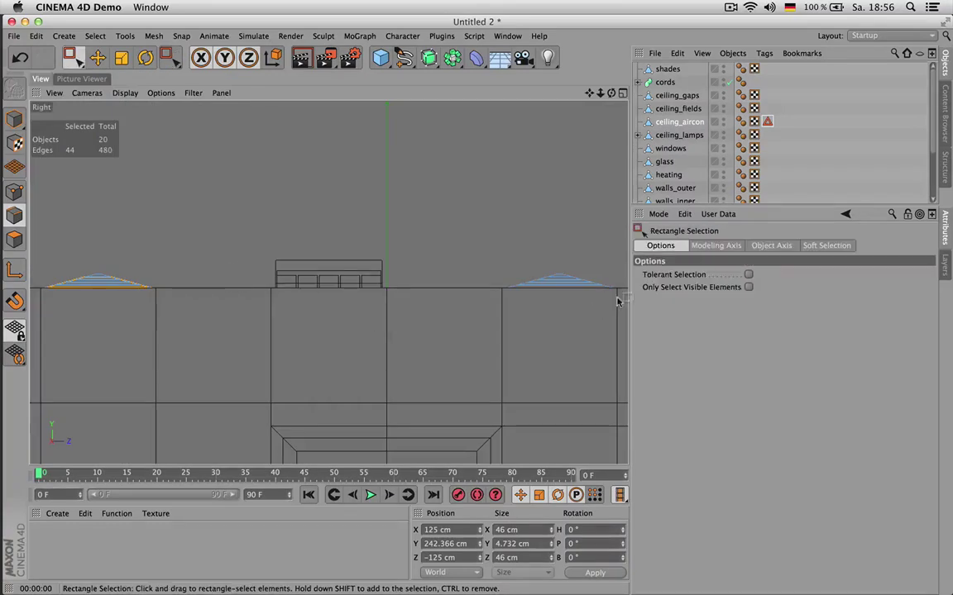
{"action": "left_click_drag", "start_coordinate": [623, 299], "coordinate": [18, 291]}
{"action": "left_click_drag", "start_coordinate": [590, 92], "coordinate": [432, 96]}
{"action": "scroll", "coordinate": [436, 265], "scroll_direction": "up", "scroll_amount": 10}
{"action": "scroll", "coordinate": [447, 289], "scroll_direction": "up", "scroll_amount": 2}
{"action": "scroll", "coordinate": [550, 325], "scroll_direction": "up", "scroll_amount": 2}
{"action": "mouse_move", "coordinate": [535, 326]}
{"action": "left_mouse_down"}
{"action": "mouse_move", "coordinate": [165, 313]}
{"action": "mouse_move", "coordinate": [410, 322]}
{"action": "mouse_move", "coordinate": [525, 316]}
{"action": "left_mouse_up"}
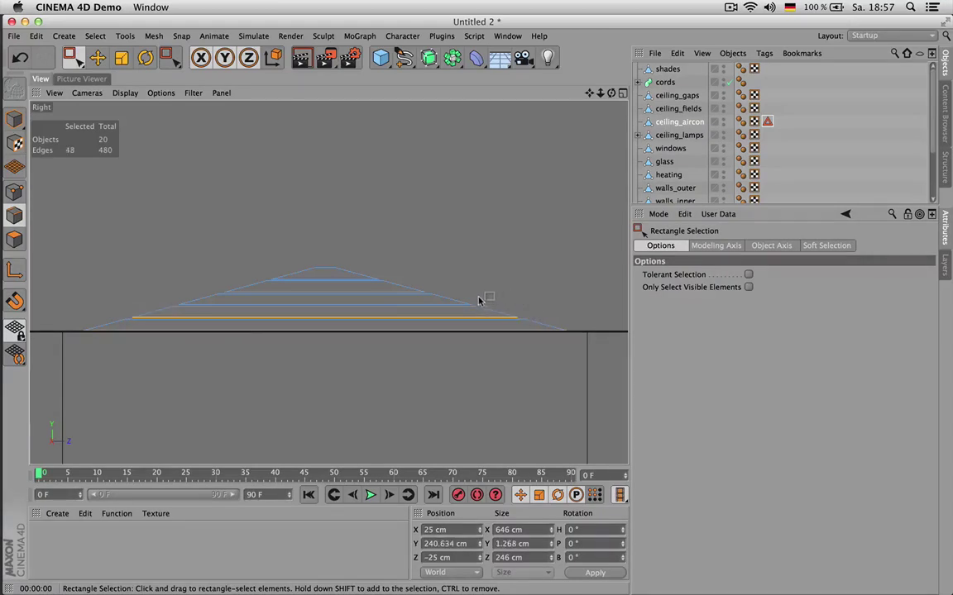
{"action": "left_click_drag", "start_coordinate": [465, 305], "coordinate": [155, 306]}
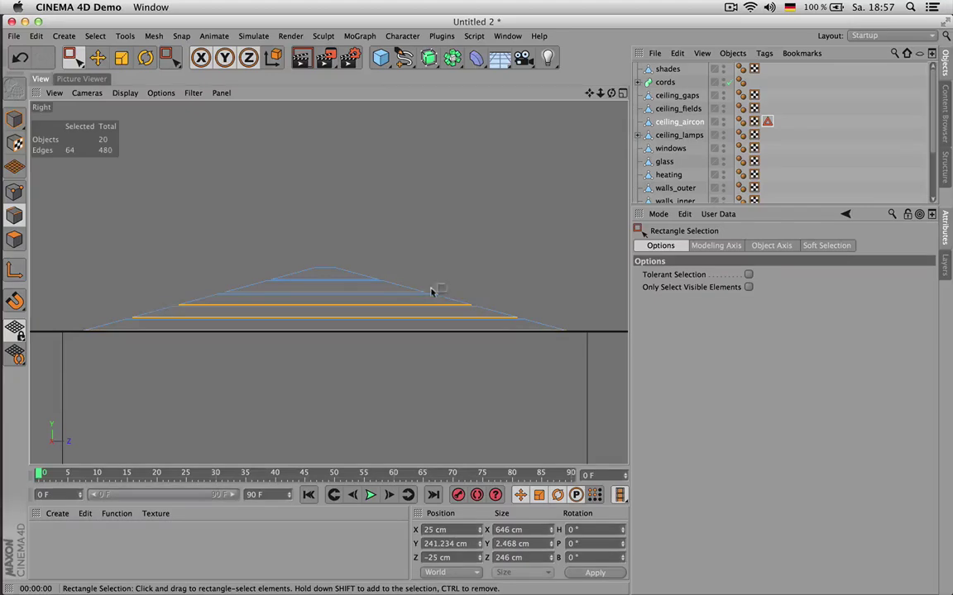
{"action": "left_click_drag", "start_coordinate": [455, 287], "coordinate": [171, 288]}
{"action": "left_click_drag", "start_coordinate": [421, 273], "coordinate": [243, 279]}
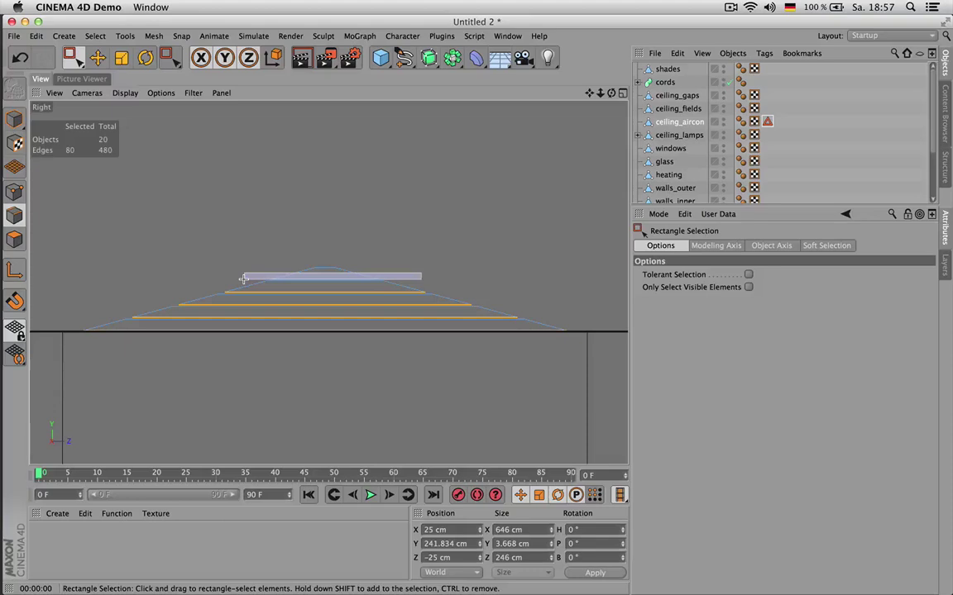
{"action": "left_click_drag", "start_coordinate": [243, 280], "coordinate": [243, 280]}
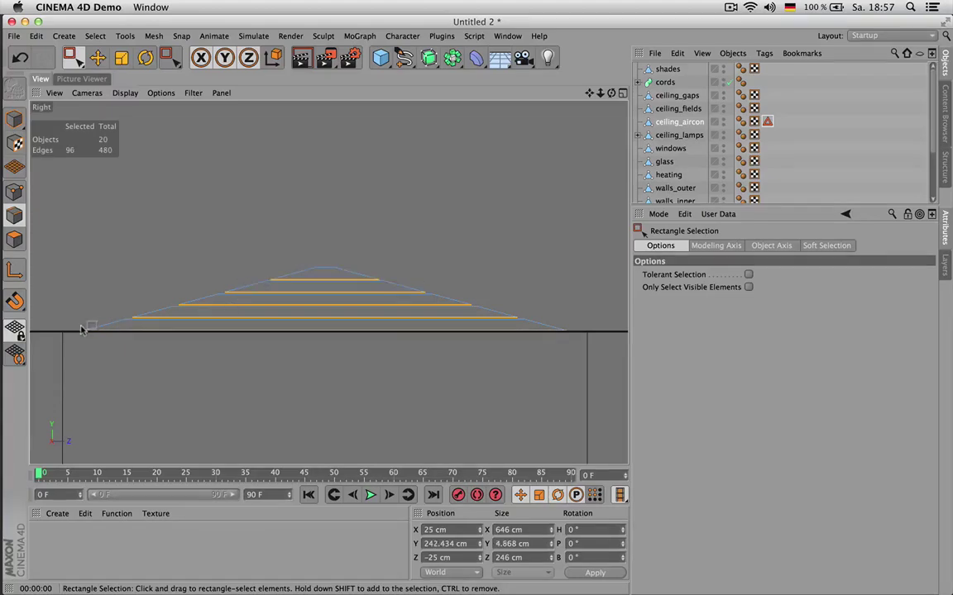
- Remove the outer rim edges of both vent rows from the edge selection
{"action": "left_click_drag", "start_coordinate": [75, 330], "coordinate": [575, 344]}
{"action": "scroll", "coordinate": [451, 340], "scroll_direction": "down", "scroll_amount": 2}
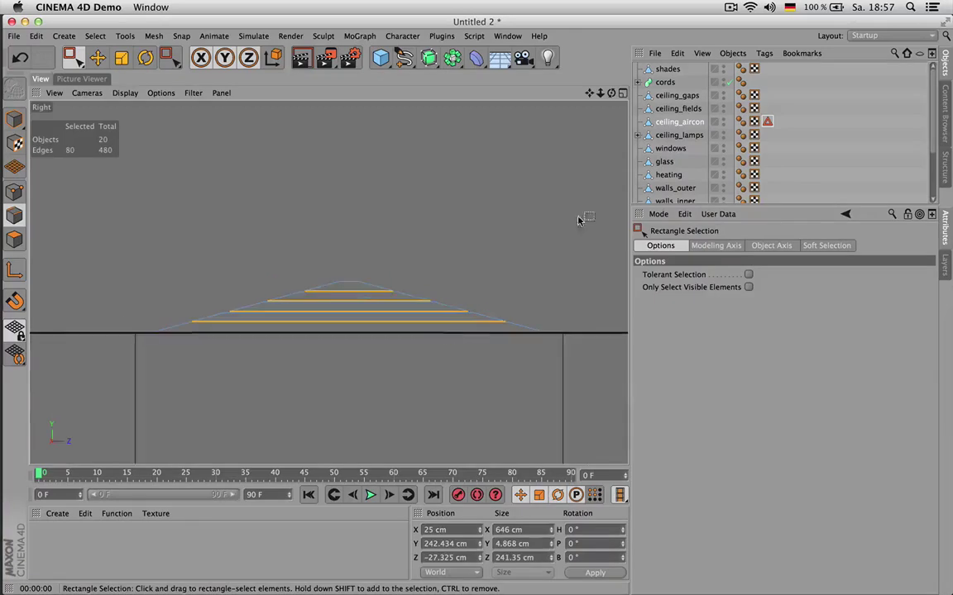
{"action": "left_click_drag", "start_coordinate": [588, 93], "coordinate": [328, 284]}
{"action": "left_click_drag", "start_coordinate": [140, 295], "coordinate": [554, 323], "text": "ctrl"}
- Add the upper edges of the four slat gaps on the other vent row to the selection
{"action": "scroll", "coordinate": [232, 287], "scroll_direction": "up", "scroll_amount": 3}
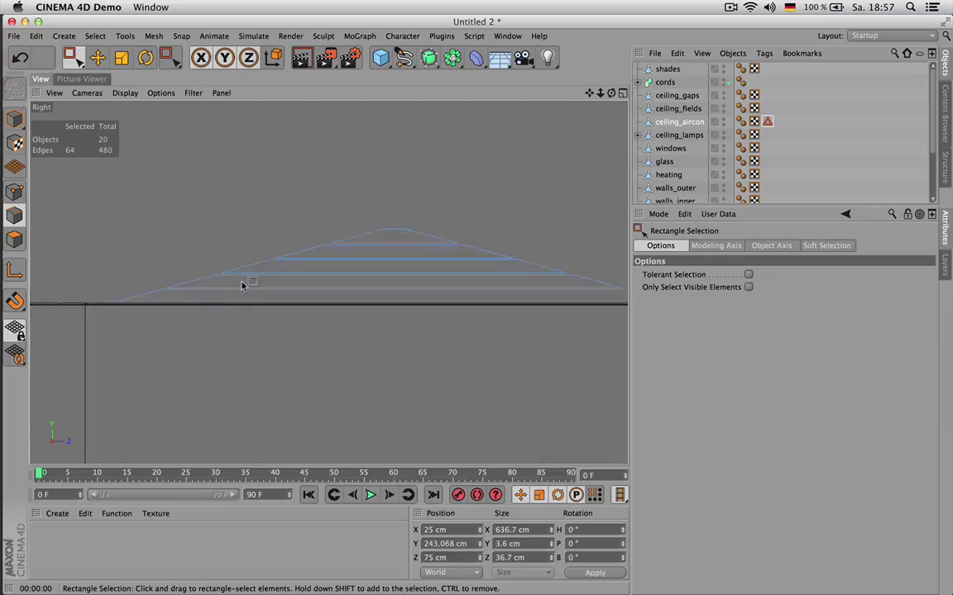
{"action": "left_click_drag", "start_coordinate": [167, 280], "coordinate": [595, 288]}
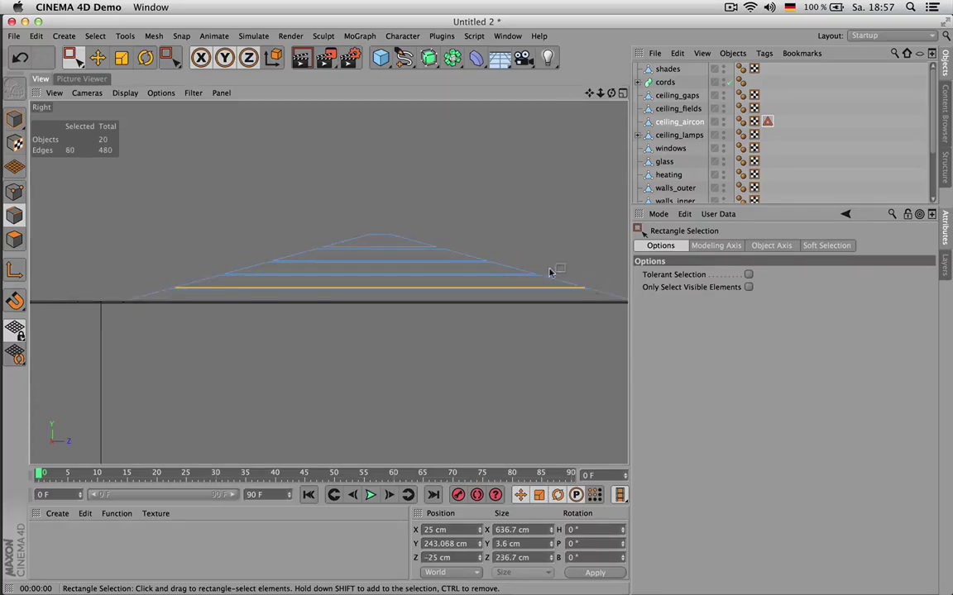
{"action": "left_click_drag", "start_coordinate": [546, 267], "coordinate": [198, 273], "text": "shift"}
{"action": "left_click_drag", "start_coordinate": [294, 262], "coordinate": [526, 264], "text": "shift"}
{"action": "left_click_drag", "start_coordinate": [460, 241], "coordinate": [299, 248], "text": "shift"}
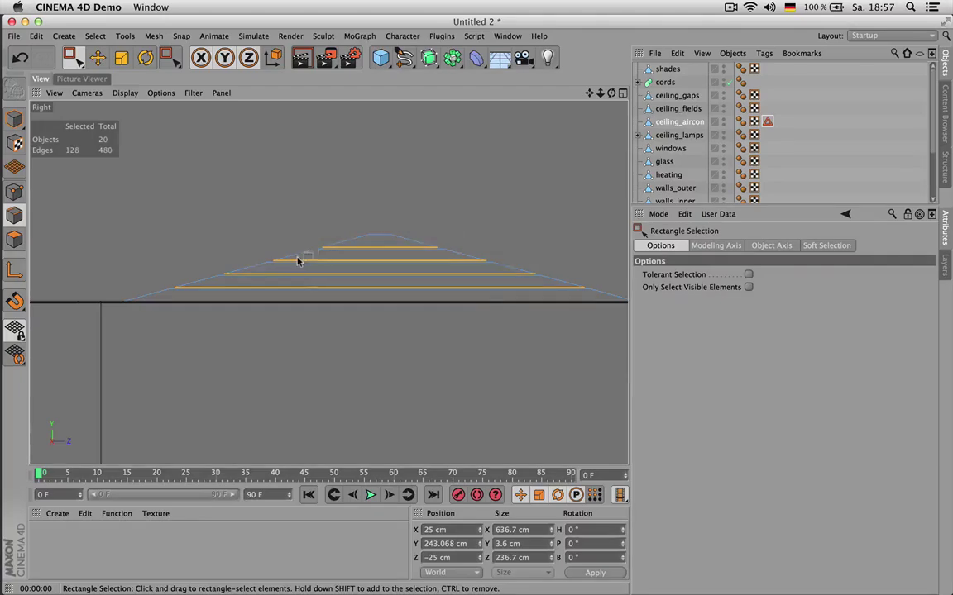
- Move the selected slat edges down to a Y position of about 242.74 cm
{"action": "key", "text": "F1"}
{"action": "key", "text": "e"}
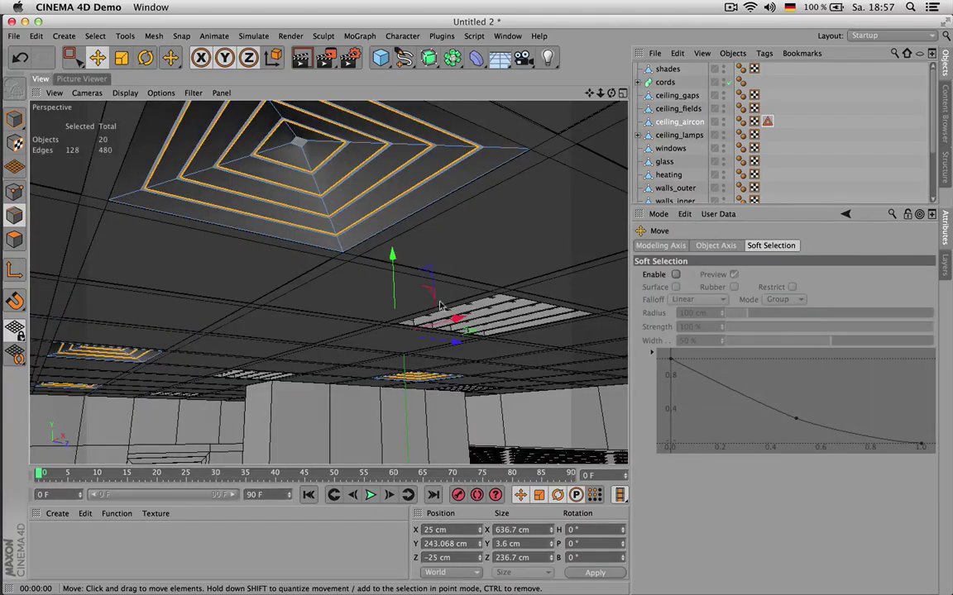
{"action": "left_click_drag", "start_coordinate": [390, 250], "coordinate": [392, 258]}
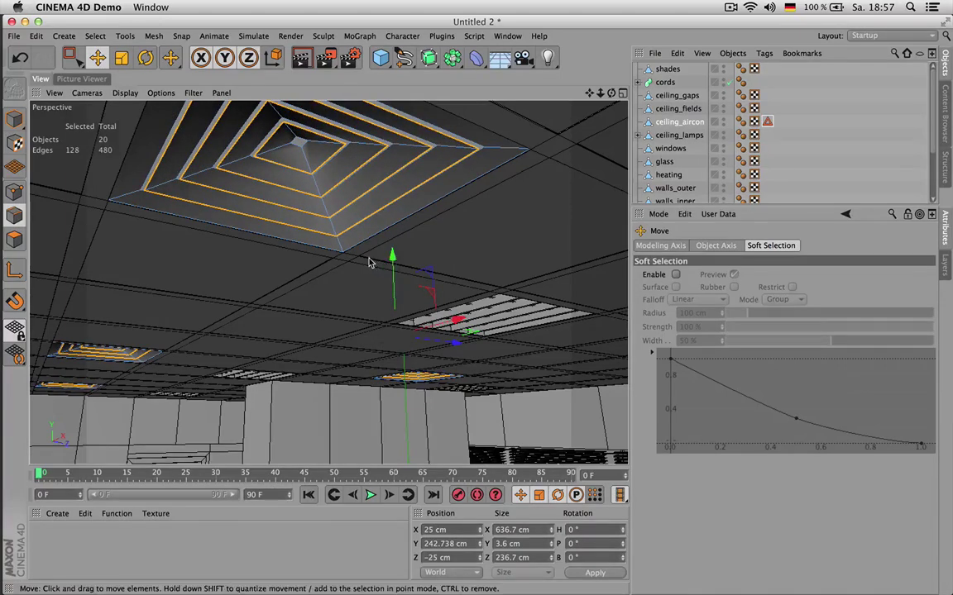
- Extrude all ceiling_aircon polygons with an offset of about -0.325 cm, a maximum angle of 91° and Create Caps enabled
{"action": "key", "text": "Return"}
{"action": "key", "text": "super+a"}
{"action": "key", "text": "d"}
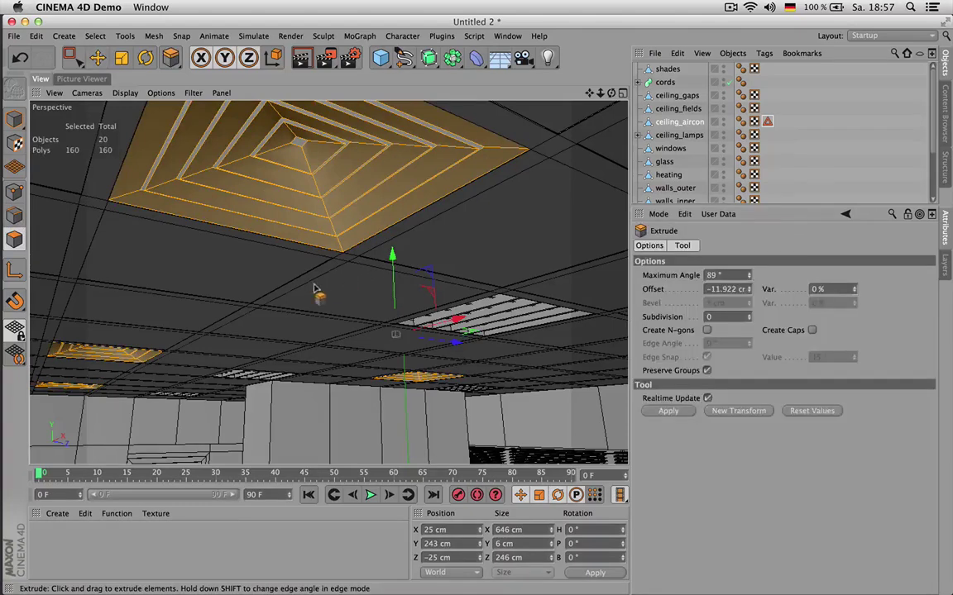
{"action": "left_click_drag", "start_coordinate": [467, 303], "coordinate": [460, 302]}
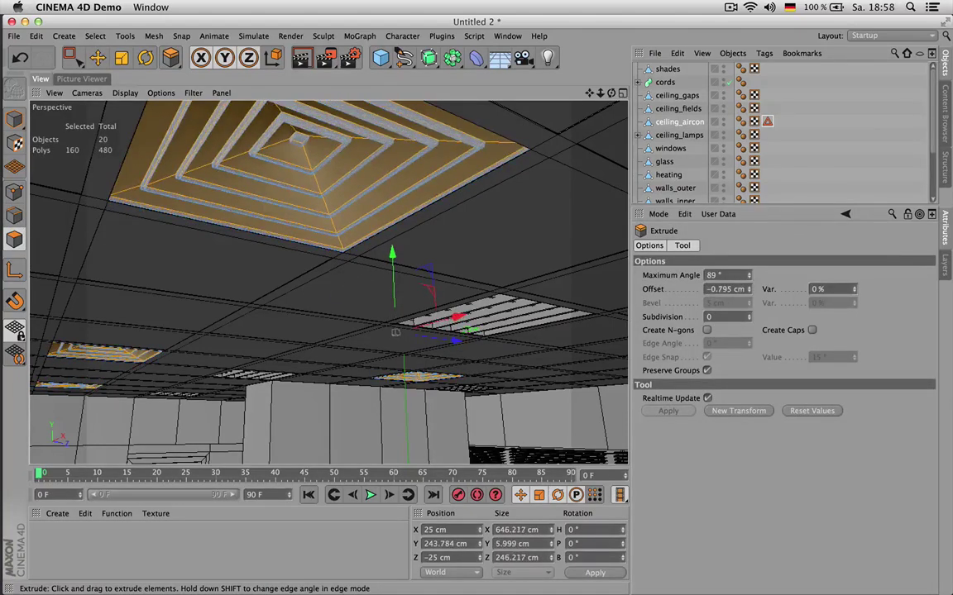
{"action": "left_click_drag", "start_coordinate": [395, 333], "coordinate": [395, 333]}
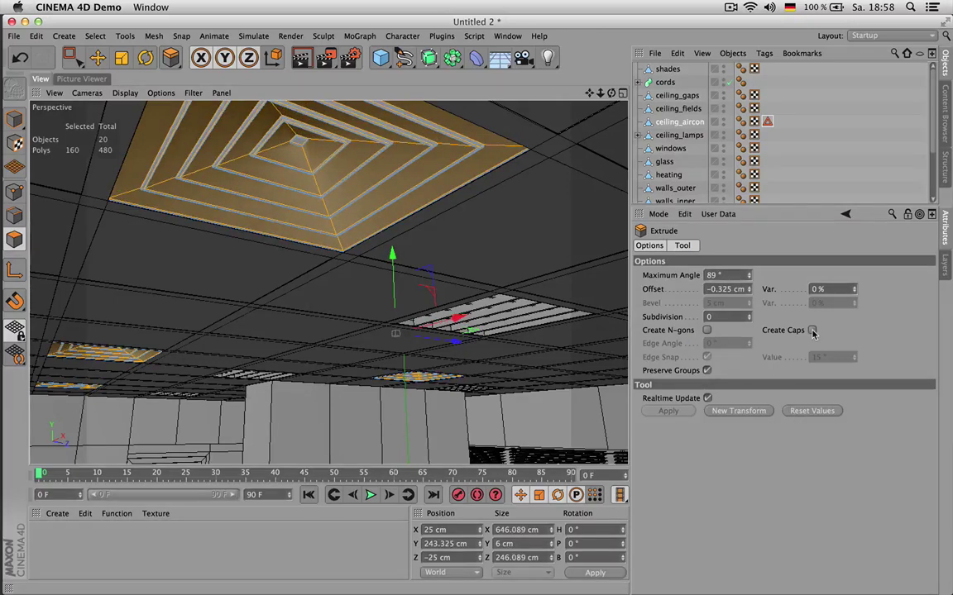
{"action": "left_click", "coordinate": [812, 330]}
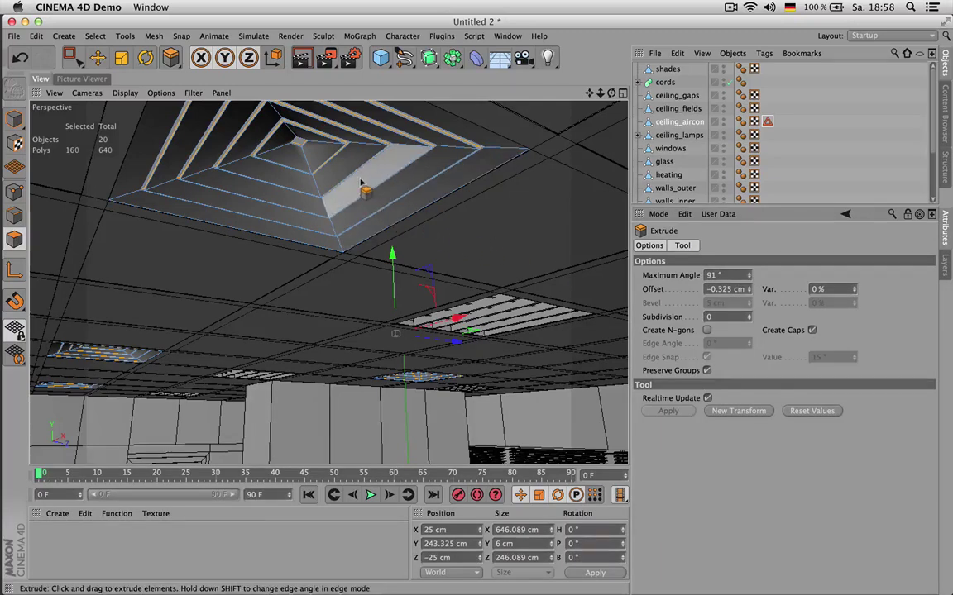
- Convert the ceiling_aircon polygon selection to edges and try a fixed-distance chamfer bevel with a 0.1 cm offset
{"action": "key", "text": "Return"}
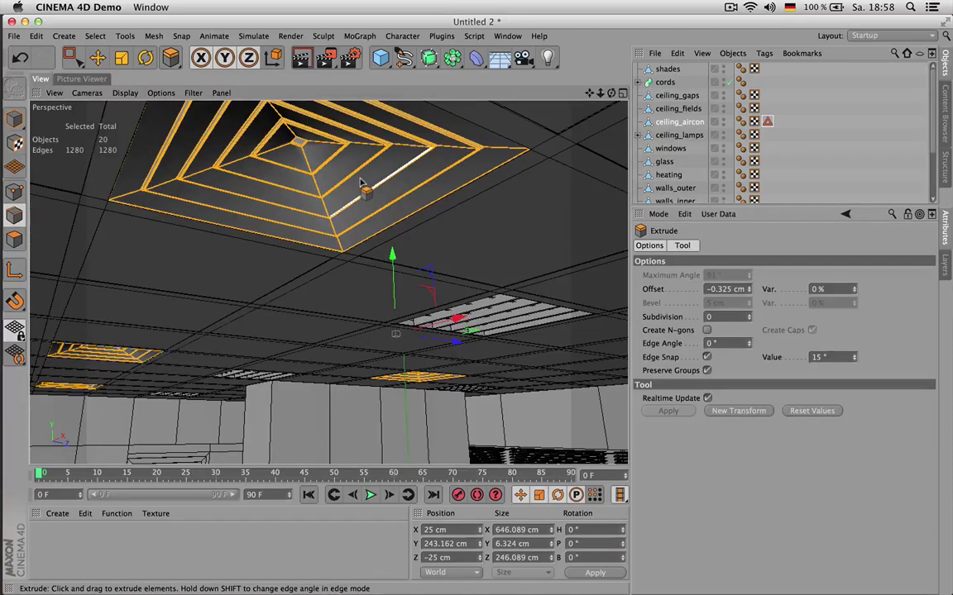
{"action": "key", "text": "m"}
{"action": "key", "text": "s"}
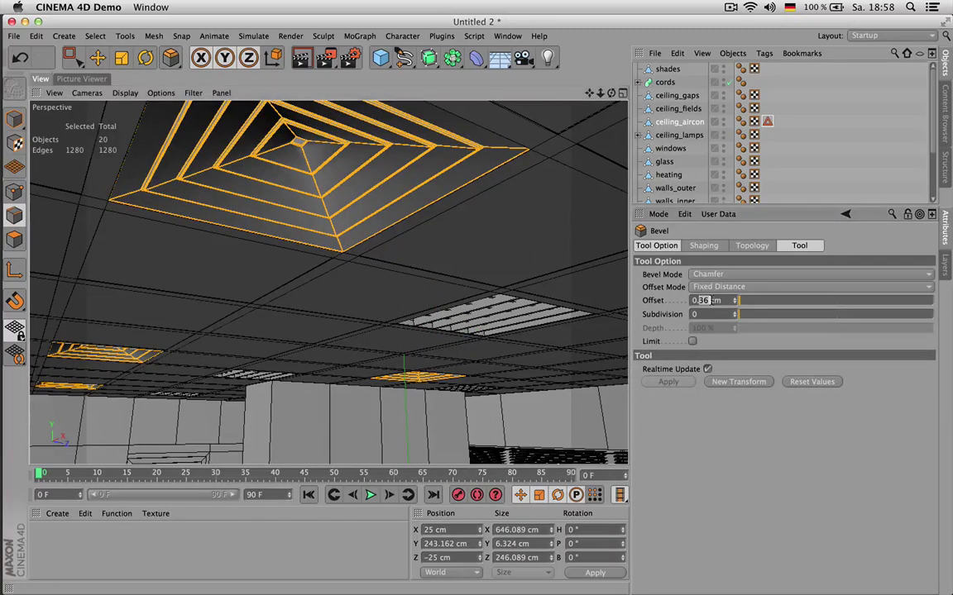
{"action": "type", "text": "1"}
{"action": "left_click", "coordinate": [728, 382]}
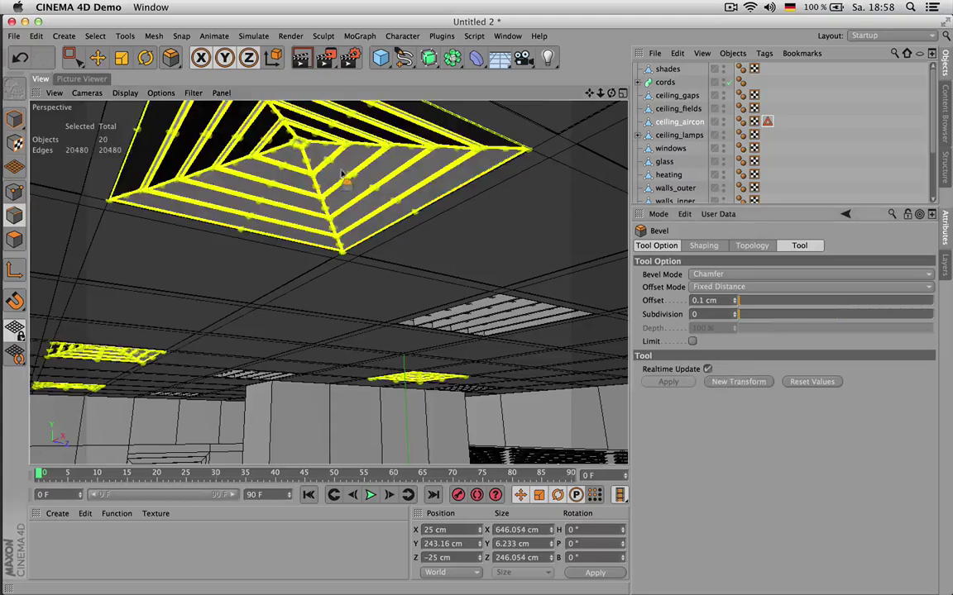
- Inspect the beveled slat corners up close and undo the bevel on the ceiling_aircon edges
{"action": "scroll", "coordinate": [342, 192], "scroll_direction": "up", "scroll_amount": 3}
{"action": "scroll", "coordinate": [341, 191], "scroll_direction": "up", "scroll_amount": 5}
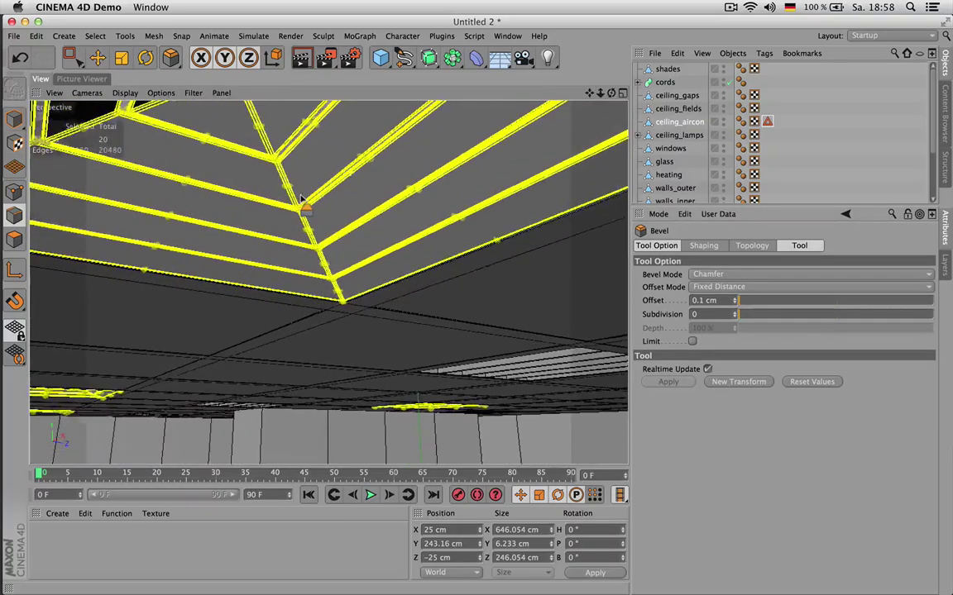
{"action": "scroll", "coordinate": [301, 199], "scroll_direction": "up", "scroll_amount": 5}
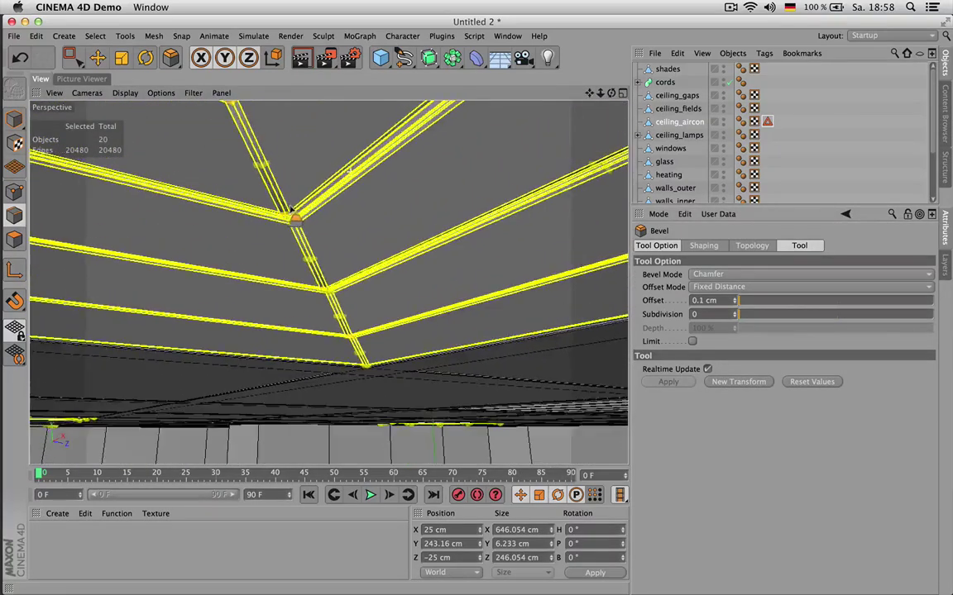
{"action": "left_click_drag", "start_coordinate": [552, 242], "coordinate": [463, 275], "text": "alt"}
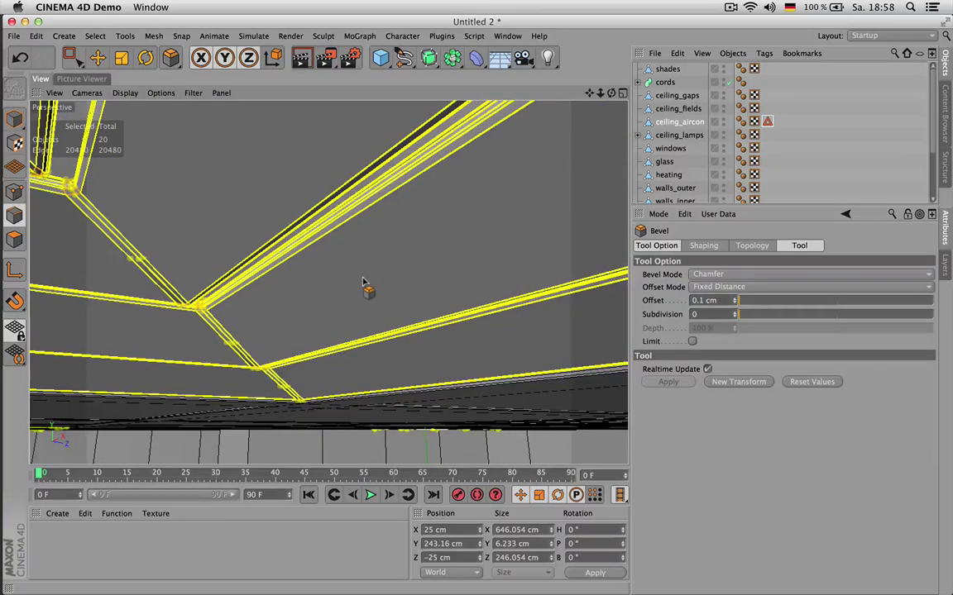
{"action": "left_click", "coordinate": [840, 123]}
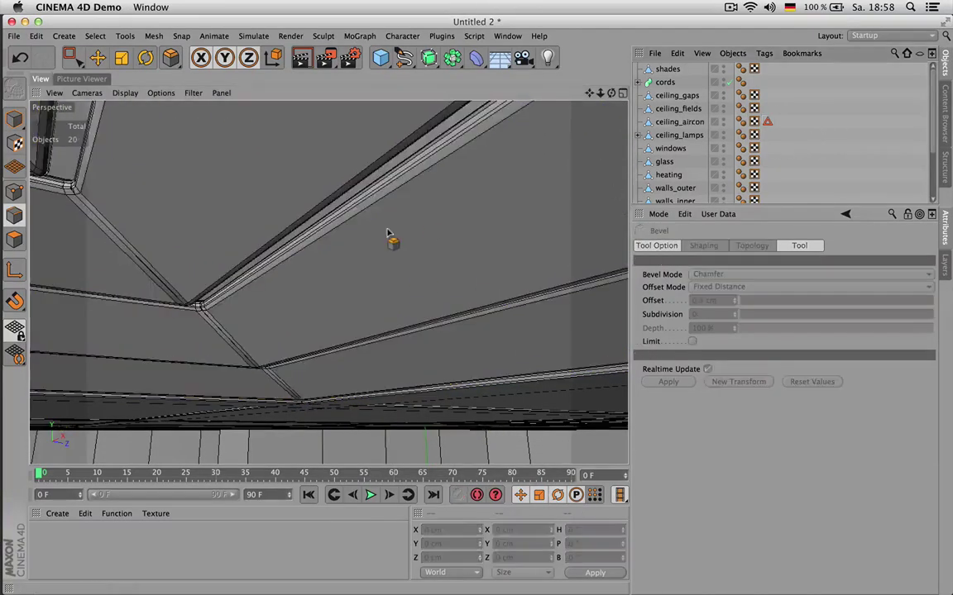
{"action": "key", "text": "super+z"}
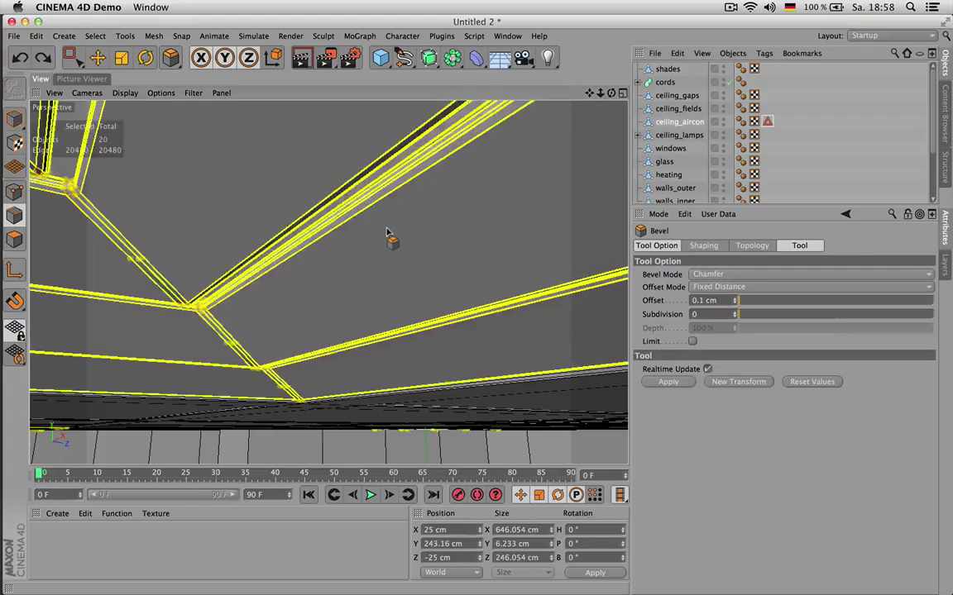
{"action": "key", "text": "super+z"}
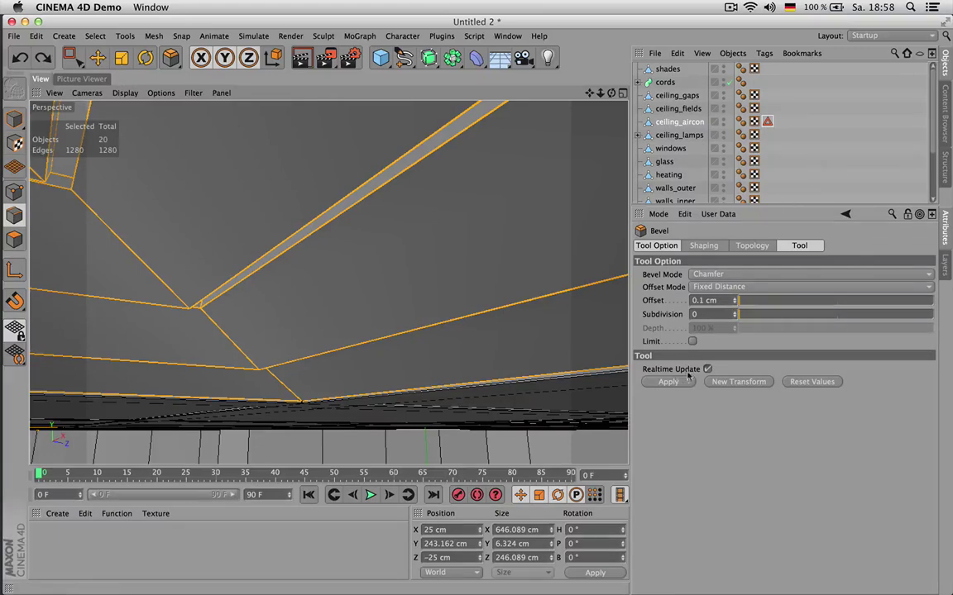
- Set the Phong Angle of the ceiling_aircon object's Phong tag to 20° and check the vent shading with nothing selected
{"action": "left_click", "coordinate": [783, 180]}
{"action": "scroll", "coordinate": [381, 238], "scroll_direction": "down", "scroll_amount": 10}
{"action": "scroll", "coordinate": [376, 239], "scroll_direction": "up", "scroll_amount": 10}
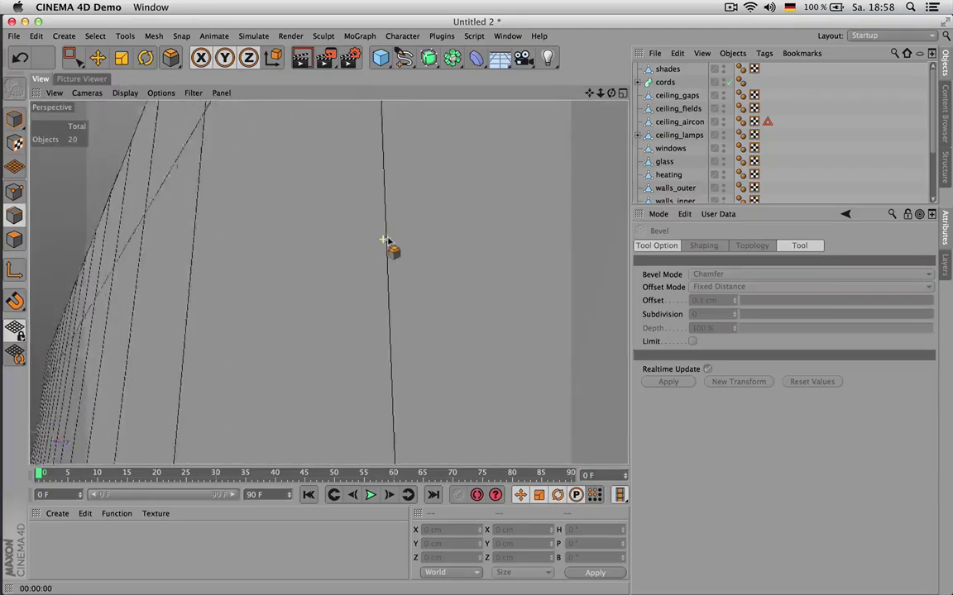
{"action": "scroll", "coordinate": [387, 247], "scroll_direction": "down", "scroll_amount": 8}
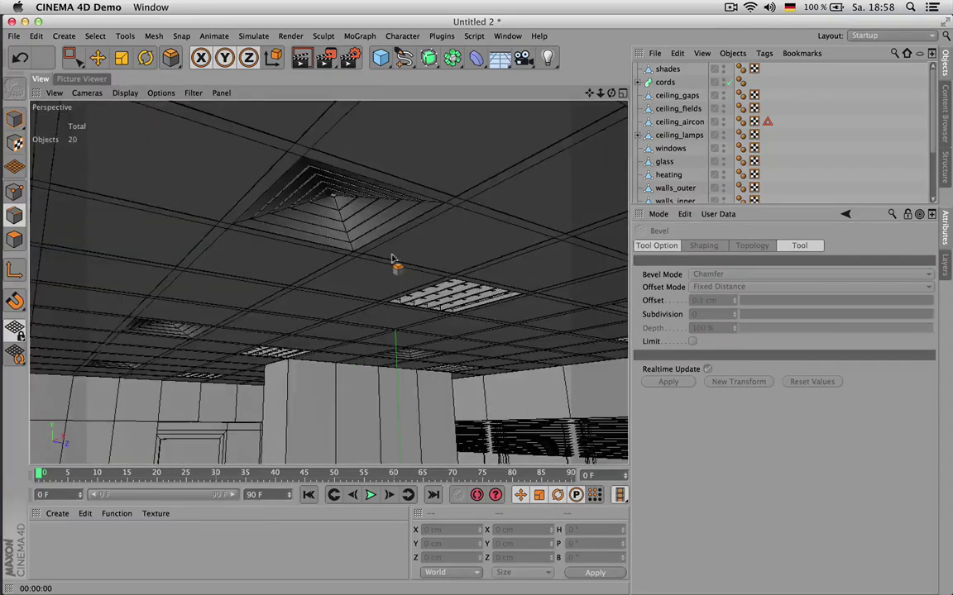
{"action": "scroll", "coordinate": [351, 223], "scroll_direction": "up", "scroll_amount": 5}
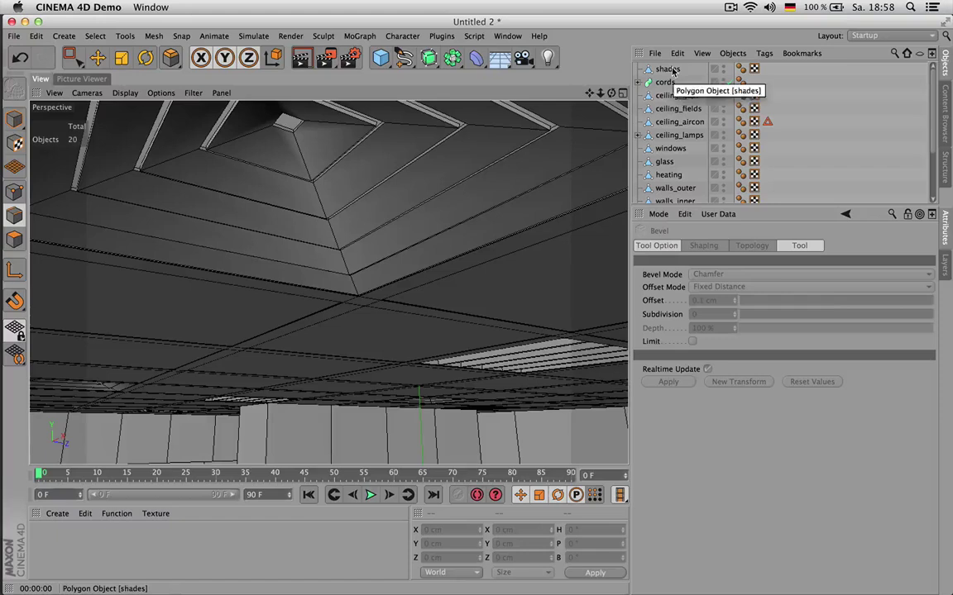
{"action": "scroll", "coordinate": [395, 159], "scroll_direction": "down", "scroll_amount": 3}
{"action": "scroll", "coordinate": [395, 160], "scroll_direction": "down", "scroll_amount": 2}
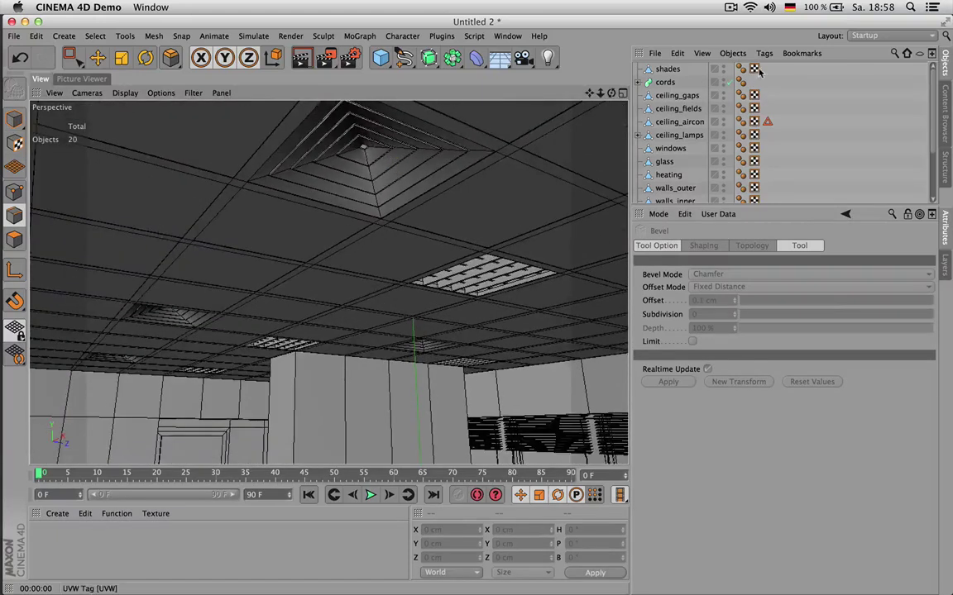
{"action": "left_click", "coordinate": [678, 121]}
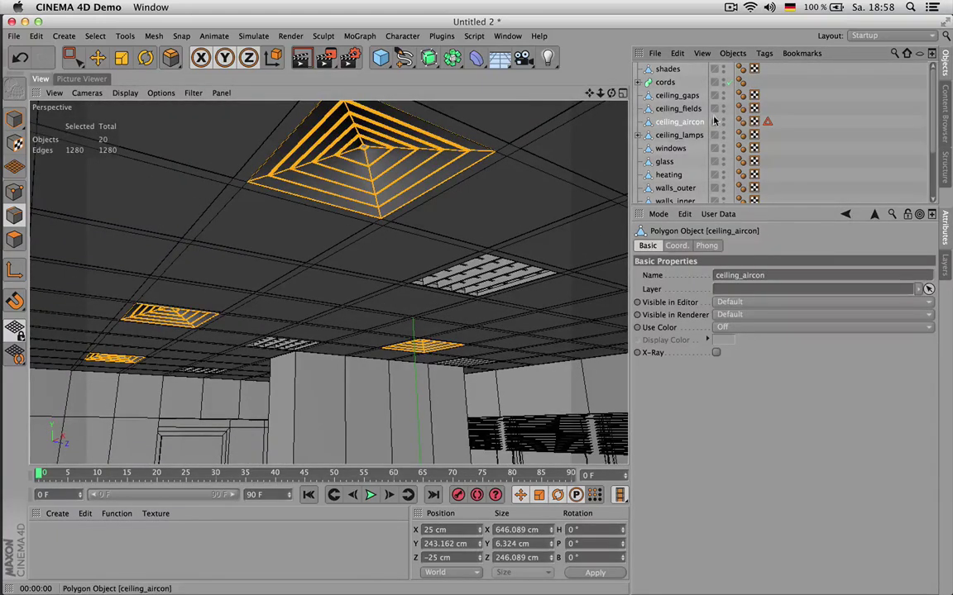
{"action": "left_click", "coordinate": [741, 123]}
{"action": "left_click", "coordinate": [716, 288]}
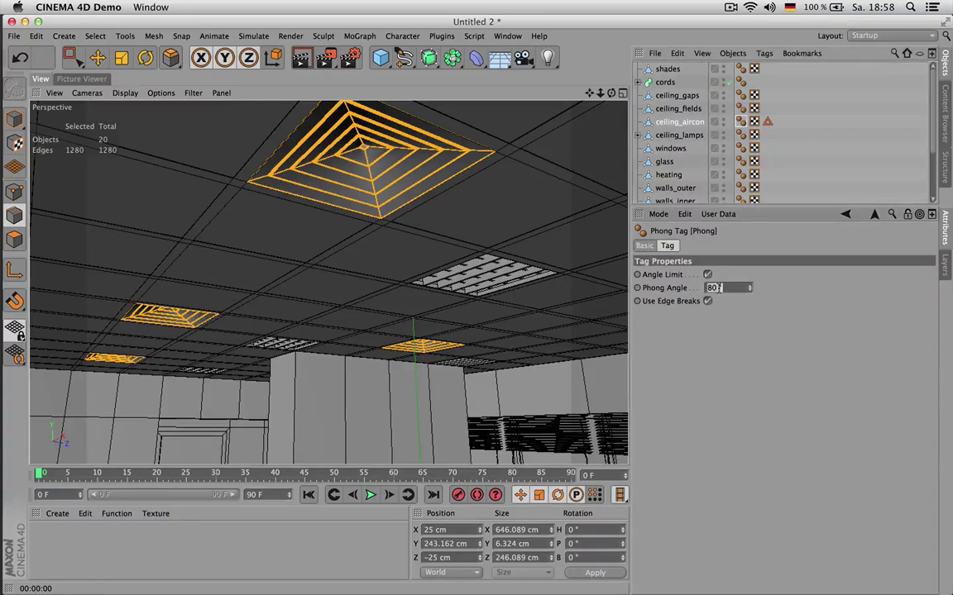
{"action": "type", "text": "20"}
{"action": "key", "text": "Return"}
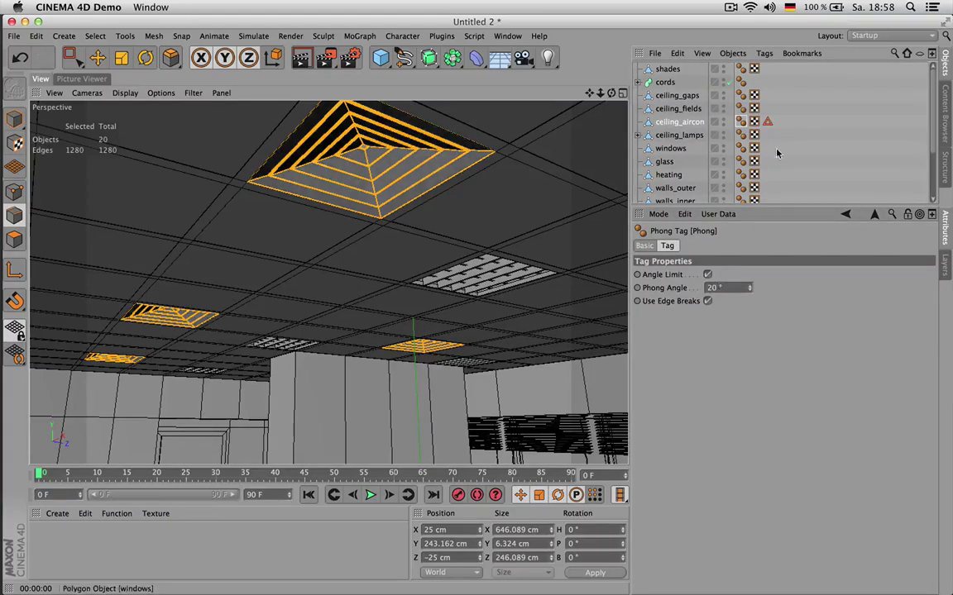
{"action": "left_click", "coordinate": [428, 205]}
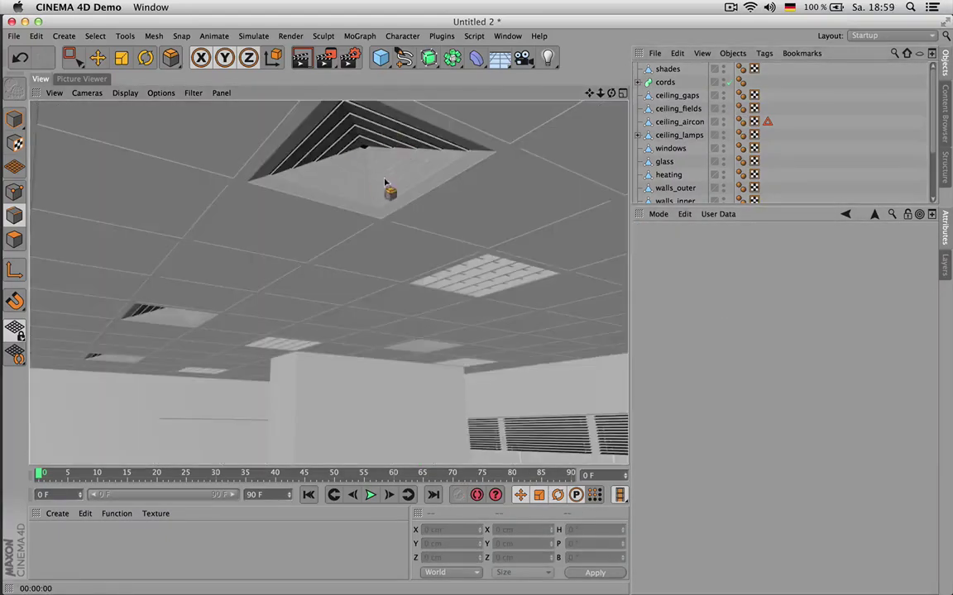
- Look through the ceiling_gaps, ceiling_lamps and shades objects by selecting them in turn
{"action": "left_click", "coordinate": [678, 96]}
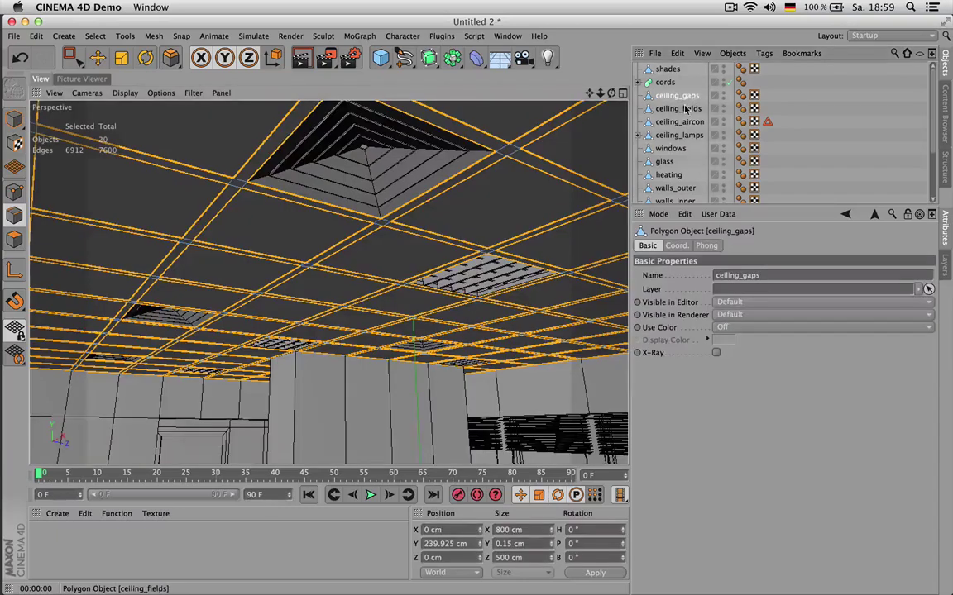
{"action": "left_click", "coordinate": [685, 135]}
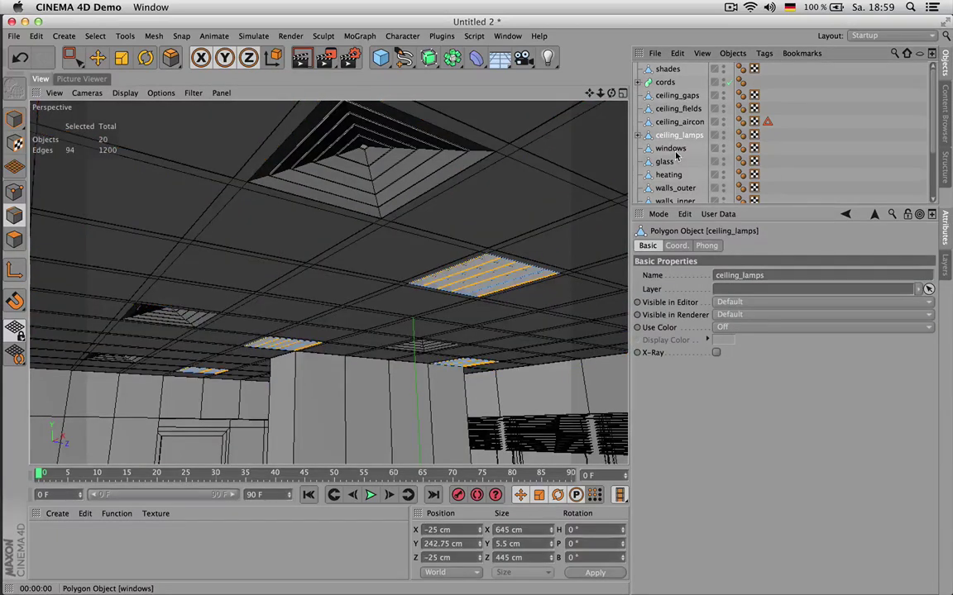
{"action": "left_click", "coordinate": [668, 70]}
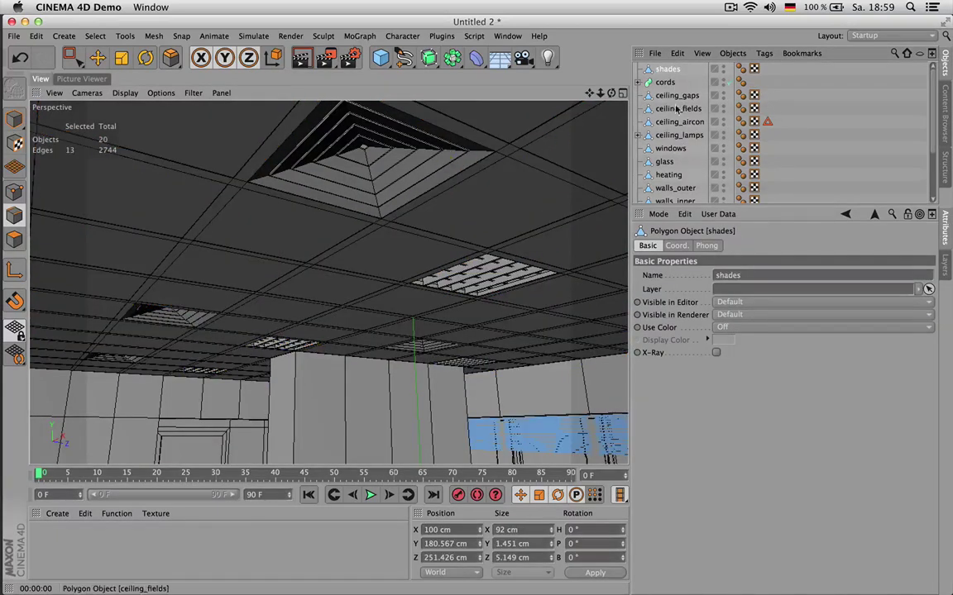
{"action": "scroll", "coordinate": [691, 157], "scroll_direction": "down", "scroll_amount": 1}
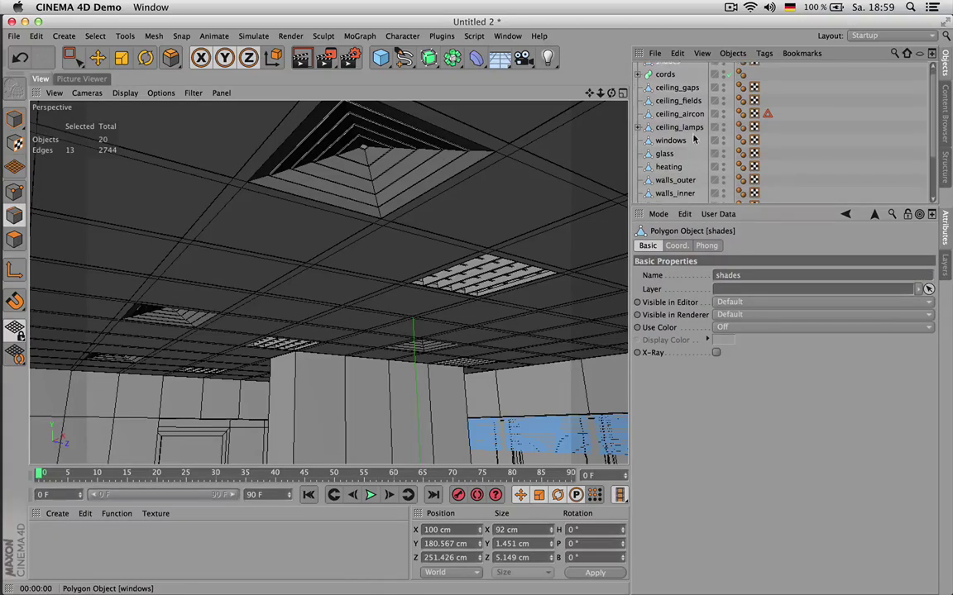
- Bevel all ceiling_aircon edges with a 0.1 cm fixed-distance chamfer and render the view to check the slats
{"action": "left_click", "coordinate": [678, 114]}
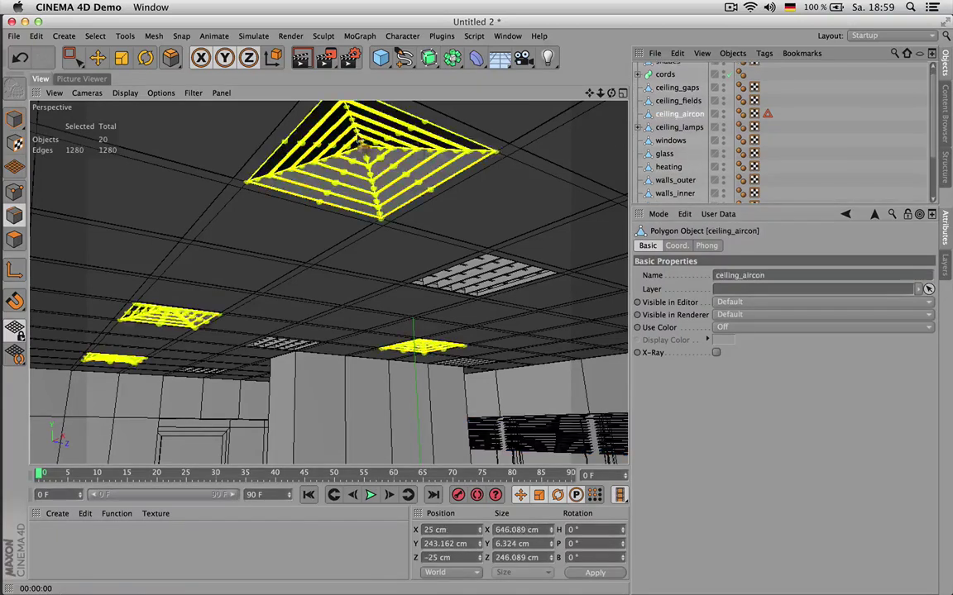
{"action": "left_click_drag", "start_coordinate": [475, 137], "coordinate": [450, 179], "text": "alt"}
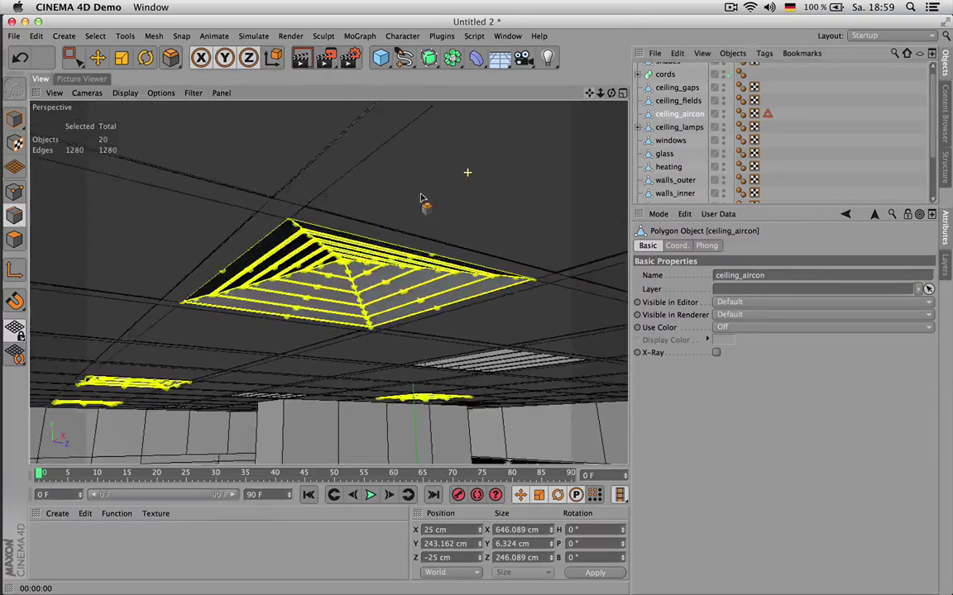
{"action": "scroll", "coordinate": [376, 273], "scroll_direction": "up", "scroll_amount": 4}
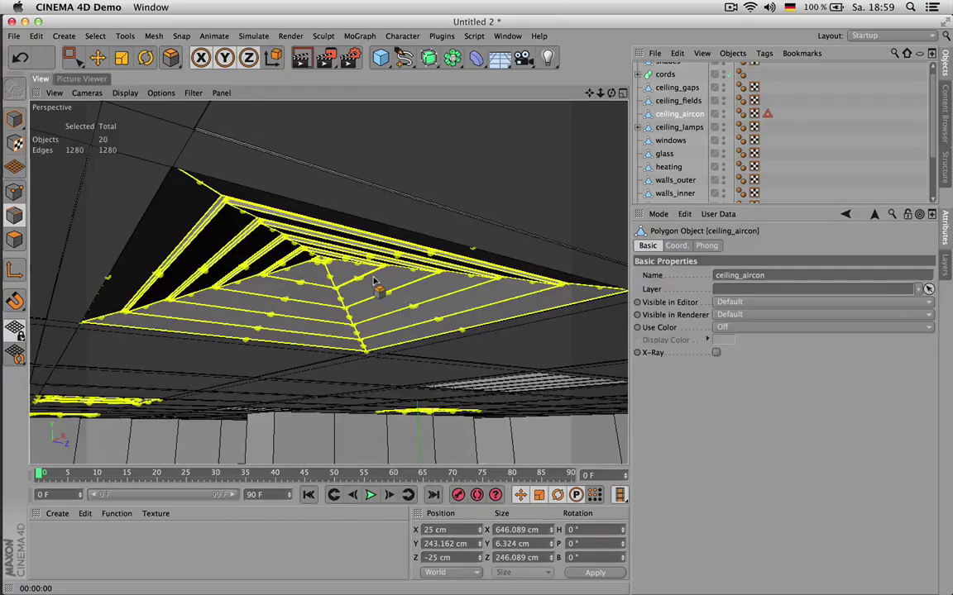
{"action": "key", "text": "m"}
{"action": "key", "text": "s"}
{"action": "scroll", "coordinate": [379, 277], "scroll_direction": "up", "scroll_amount": 3}
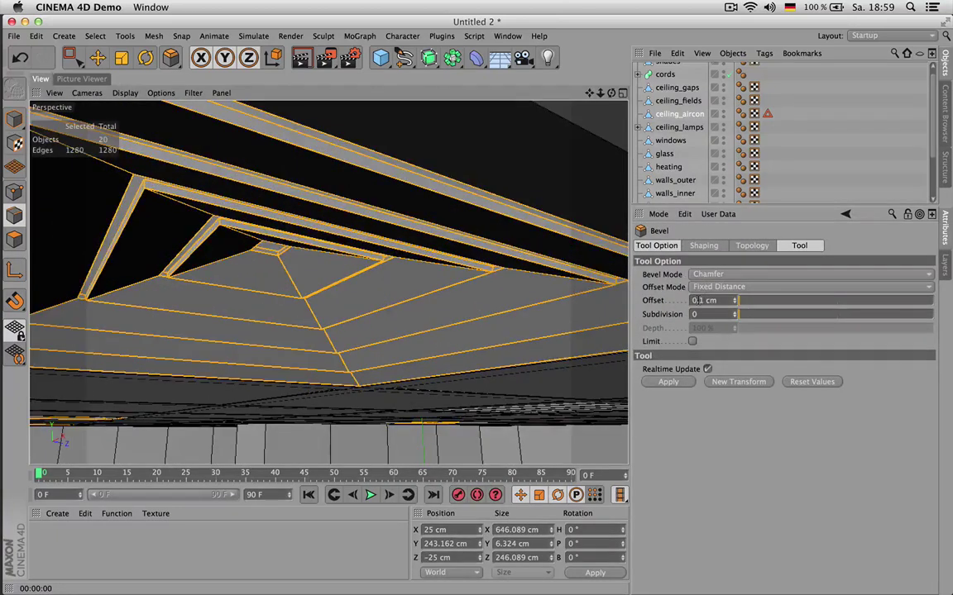
{"action": "double_click", "coordinate": [700, 300]}
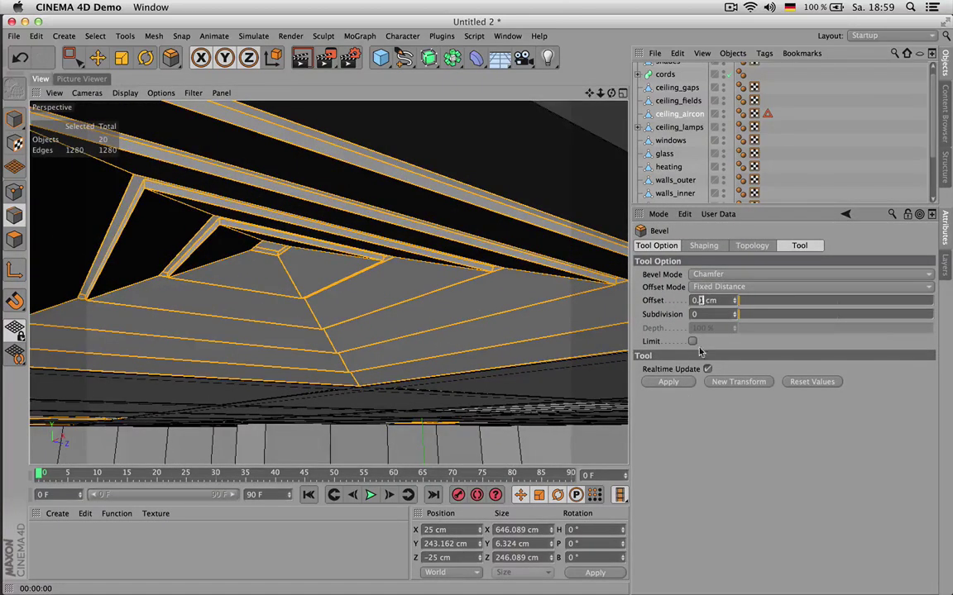
{"action": "left_click", "coordinate": [676, 387]}
{"action": "key", "text": "super+r"}
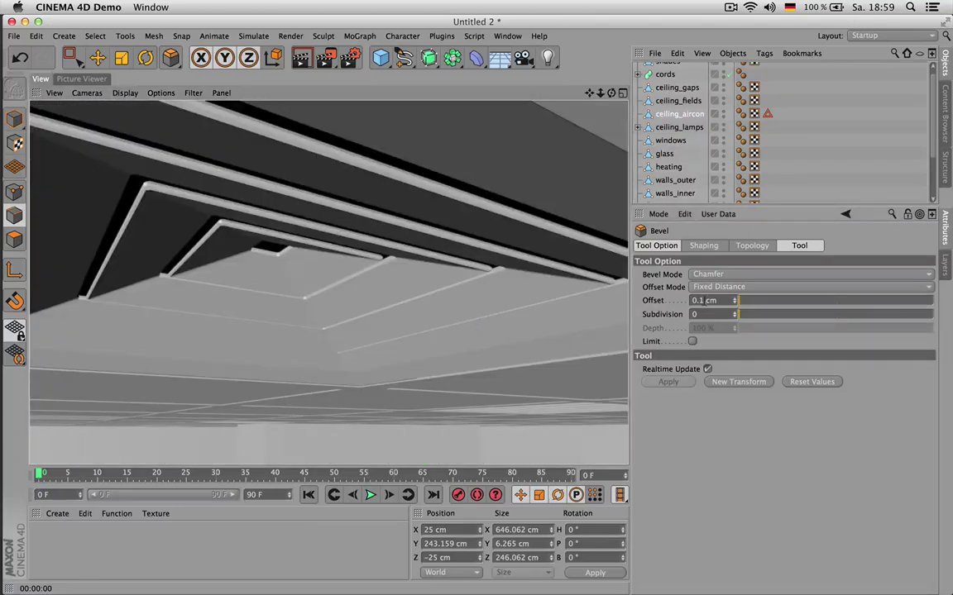
- Set the ceiling_aircon bevel offset to 0.05 cm and render the view again
{"action": "double_click", "coordinate": [698, 301]}
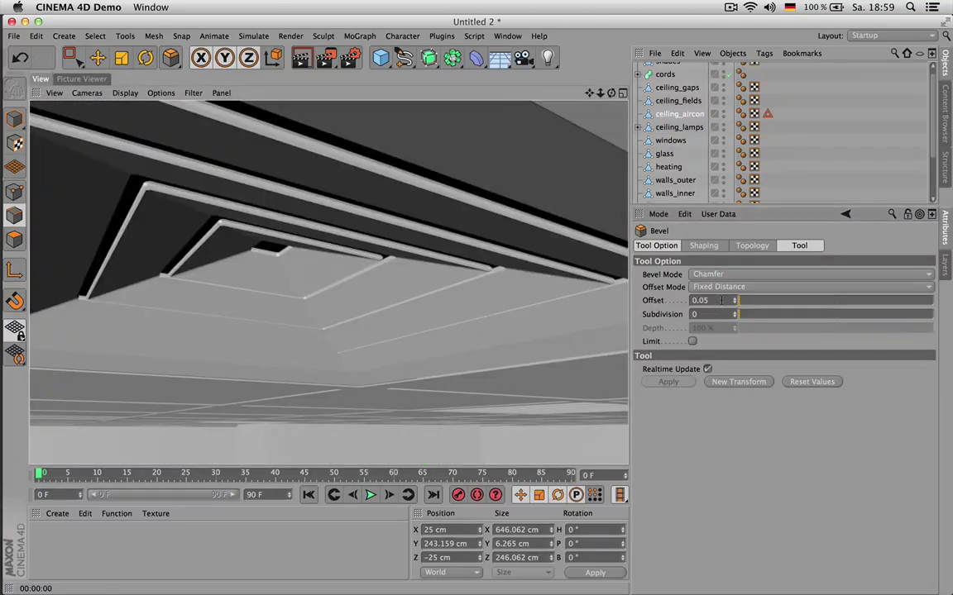
{"action": "type", "text": "0.05"}
{"action": "key", "text": "Return"}
{"action": "key", "text": "super+r"}
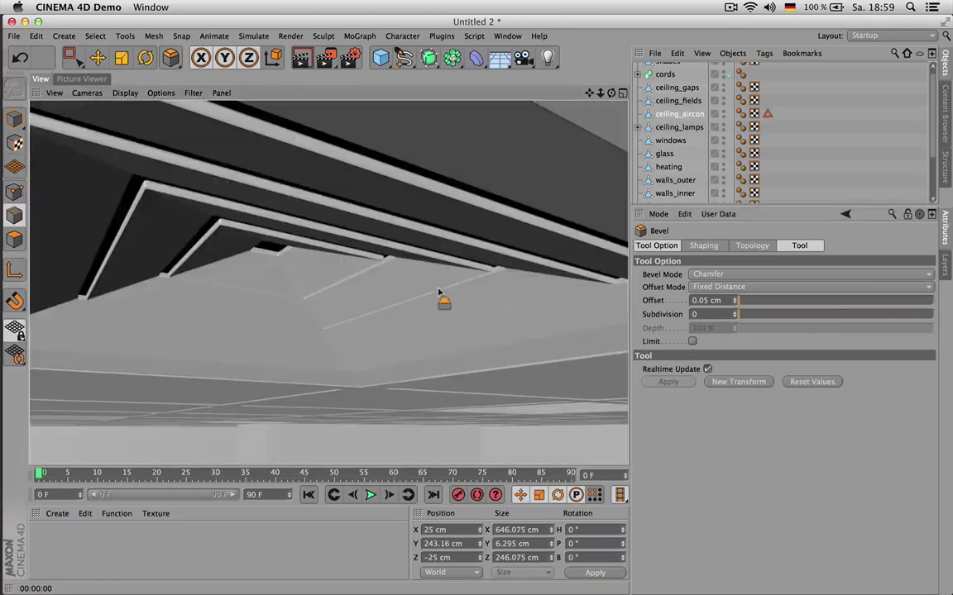
- Examine the beveled vents across the whole ceiling from inside the room and clear the object selection
{"action": "right_click_drag", "start_coordinate": [439, 289], "coordinate": [436, 403], "text": "alt"}
{"action": "scroll", "coordinate": [459, 388], "scroll_direction": "down", "scroll_amount": 3}
{"action": "scroll", "coordinate": [459, 389], "scroll_direction": "up", "scroll_amount": 5}
{"action": "scroll", "coordinate": [431, 398], "scroll_direction": "up", "scroll_amount": 5}
{"action": "mouse_move", "coordinate": [435, 398]}
{"action": "left_mouse_down", "text": "alt"}
{"action": "mouse_move", "coordinate": [402, 403]}
{"action": "mouse_move", "coordinate": [323, 391]}
{"action": "mouse_move", "coordinate": [322, 379]}
{"action": "left_mouse_up", "text": "alt"}
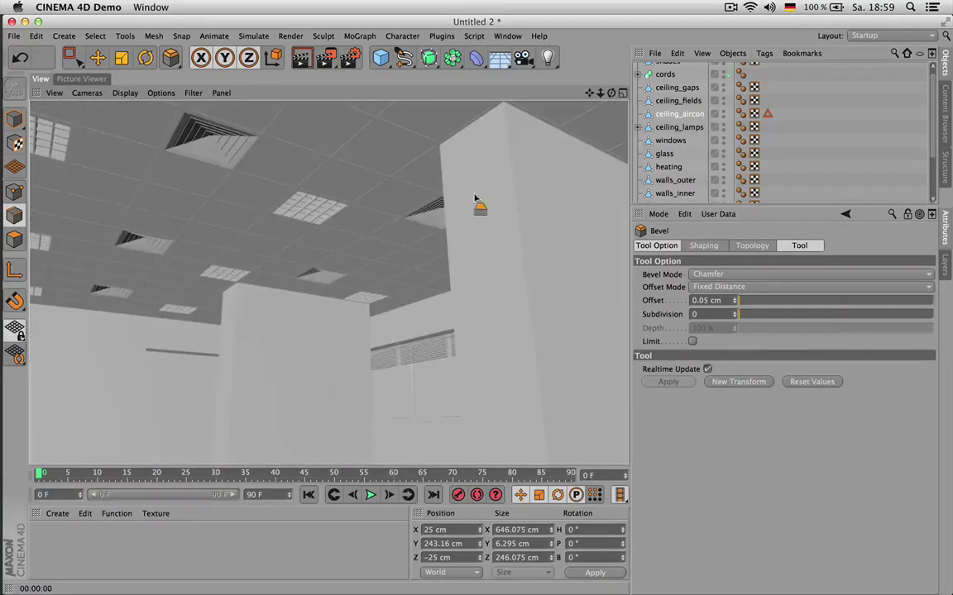
{"action": "left_click_drag", "start_coordinate": [589, 94], "coordinate": [603, 79]}
{"action": "left_click_drag", "start_coordinate": [328, 283], "coordinate": [328, 283]}
{"action": "left_click", "coordinate": [796, 149]}
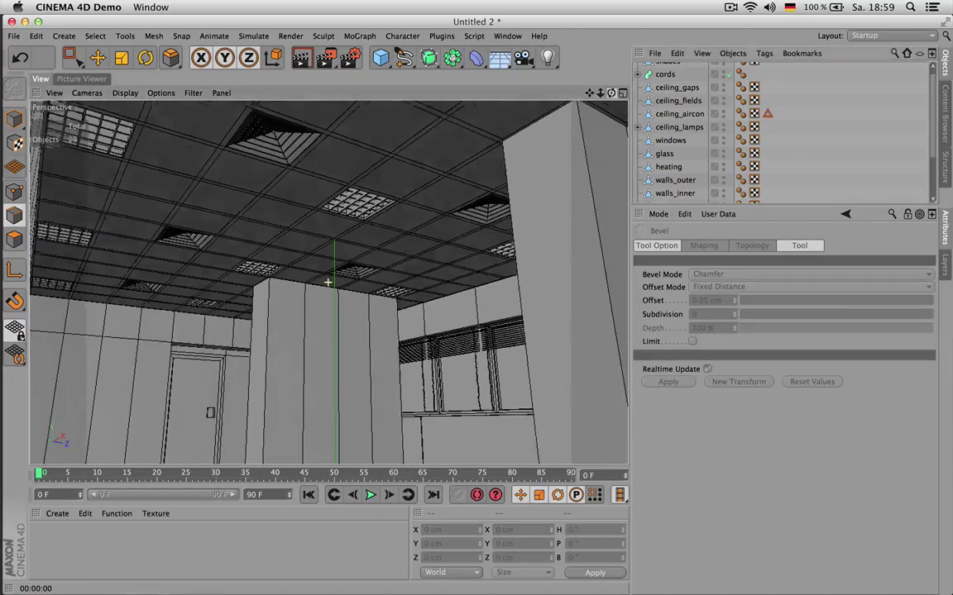
- Switch to a full-size Top view of the whole room and add a Camera object
{"action": "middle_click", "coordinate": [519, 138]}
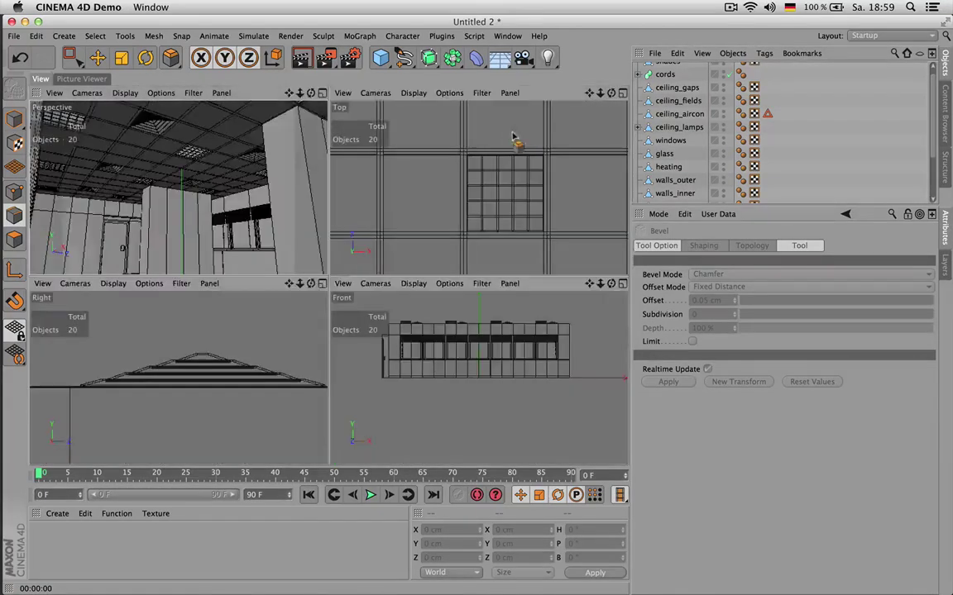
{"action": "middle_click", "coordinate": [521, 155]}
{"action": "scroll", "coordinate": [439, 160], "scroll_direction": "down", "scroll_amount": 5}
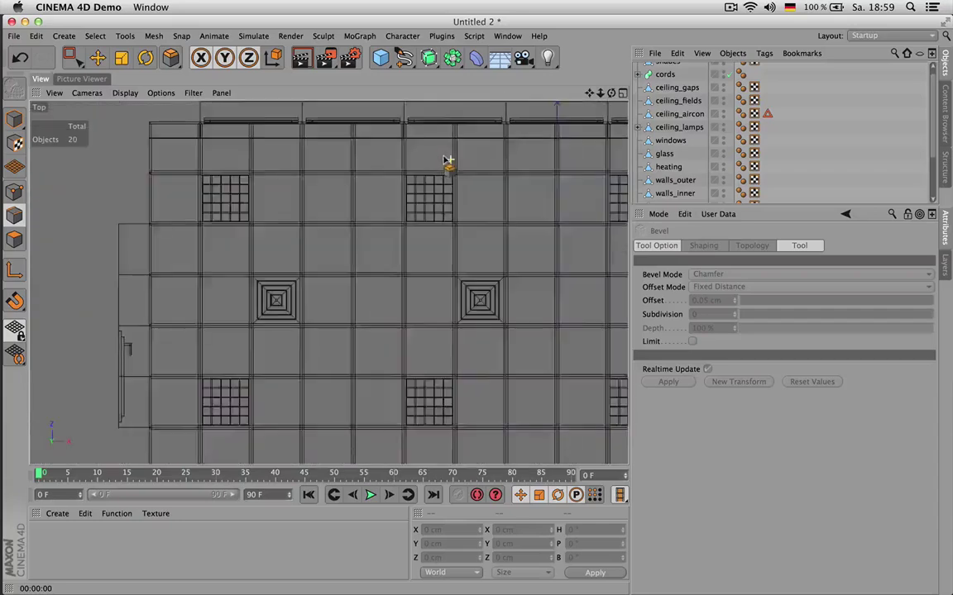
{"action": "scroll", "coordinate": [447, 160], "scroll_direction": "down", "scroll_amount": 5}
{"action": "left_click_drag", "start_coordinate": [589, 94], "coordinate": [465, 106]}
{"action": "middle_click_drag", "start_coordinate": [328, 284], "coordinate": [301, 287], "text": "alt"}
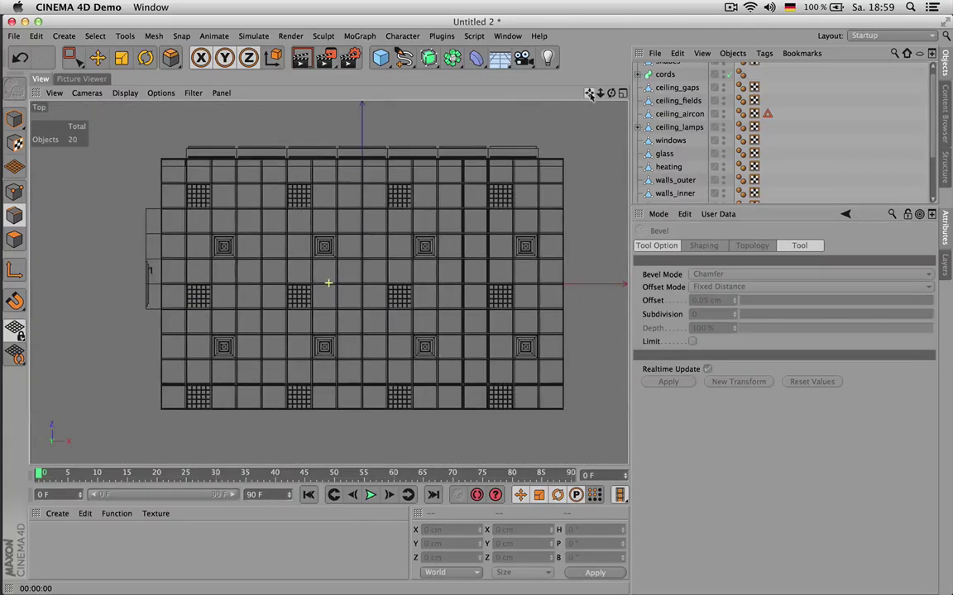
{"action": "left_click", "coordinate": [474, 57]}
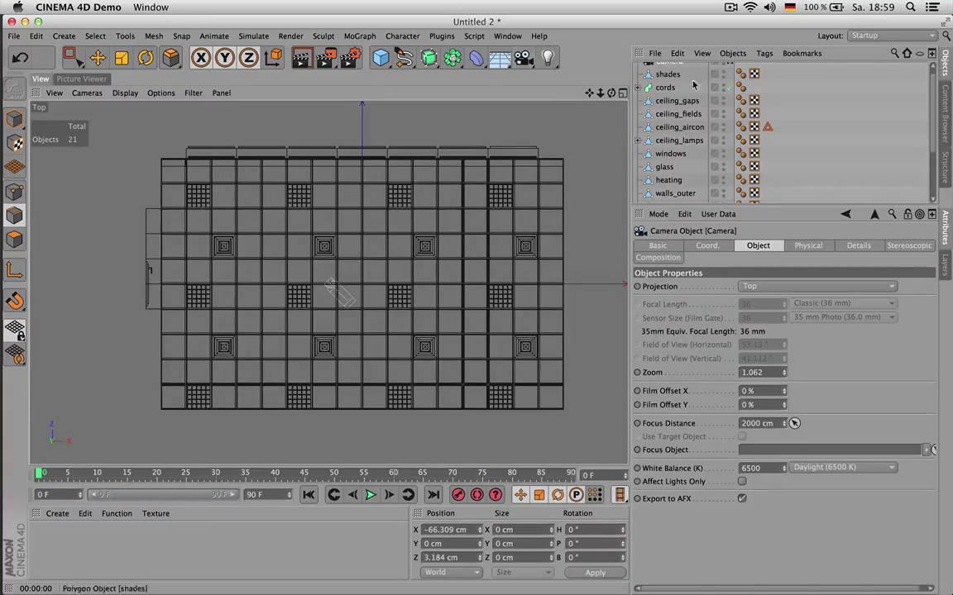
- Set the Camera object's projection to Perspective and its pitch rotation to 0°
{"action": "scroll", "coordinate": [695, 80], "scroll_direction": "up", "scroll_amount": 1}
{"action": "left_click", "coordinate": [752, 286]}
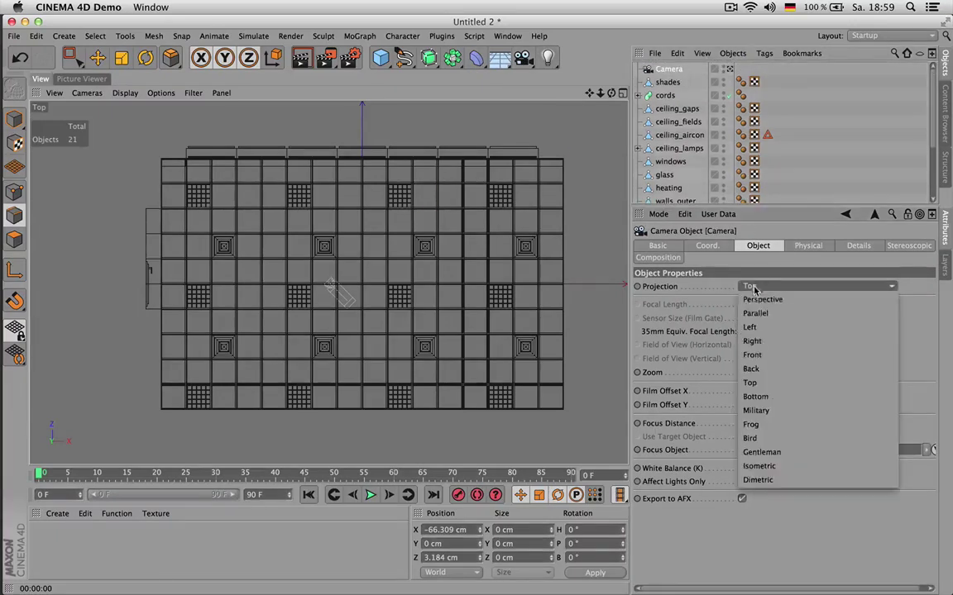
{"action": "left_click", "coordinate": [762, 300]}
{"action": "left_click", "coordinate": [720, 248]}
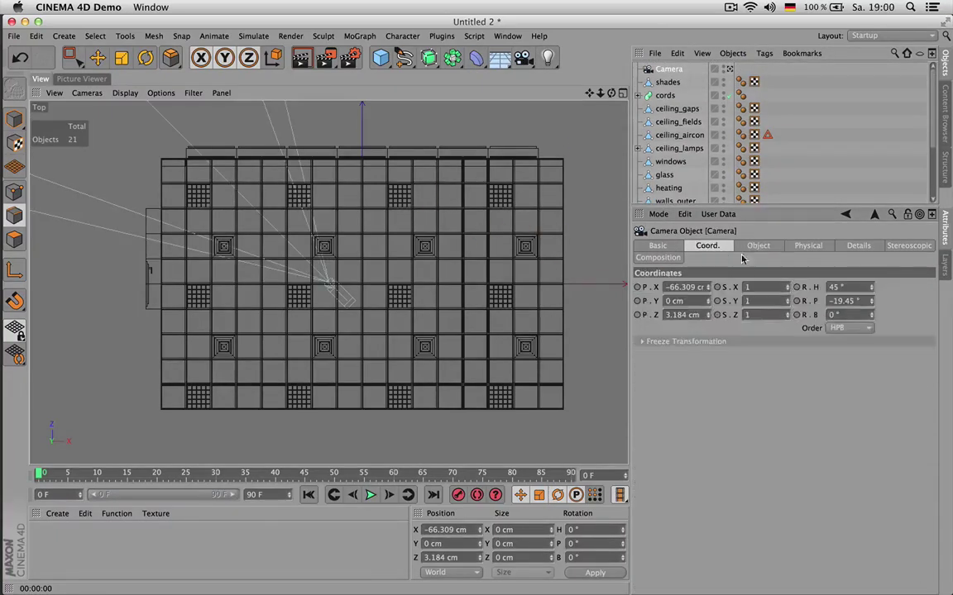
{"action": "left_click", "coordinate": [857, 301]}
{"action": "type", "text": "0"}
{"action": "key", "text": "Return"}
- Set the camera's focal length to 20 mm
{"action": "left_click", "coordinate": [756, 247]}
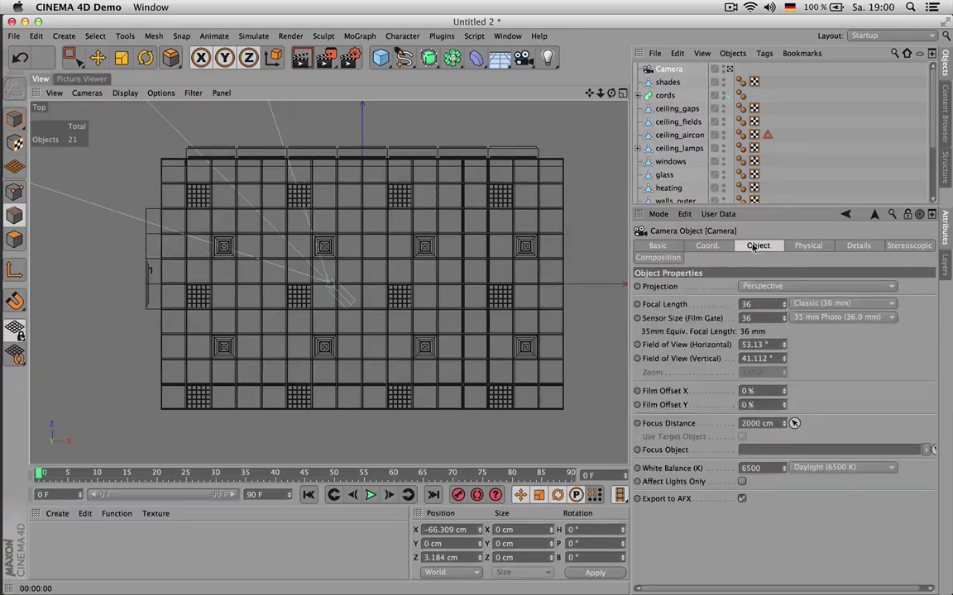
{"action": "left_click", "coordinate": [842, 303]}
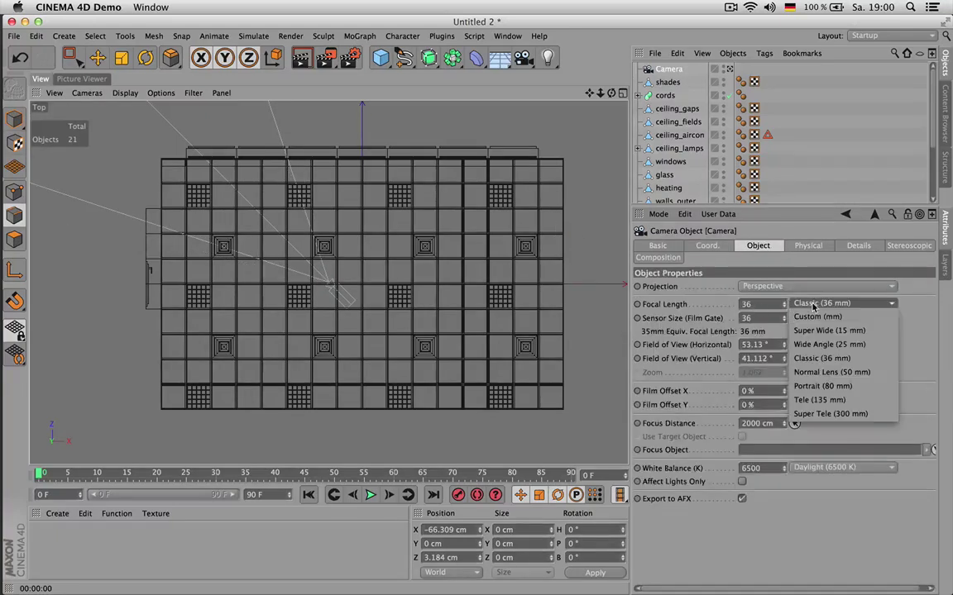
{"action": "left_click", "coordinate": [831, 344]}
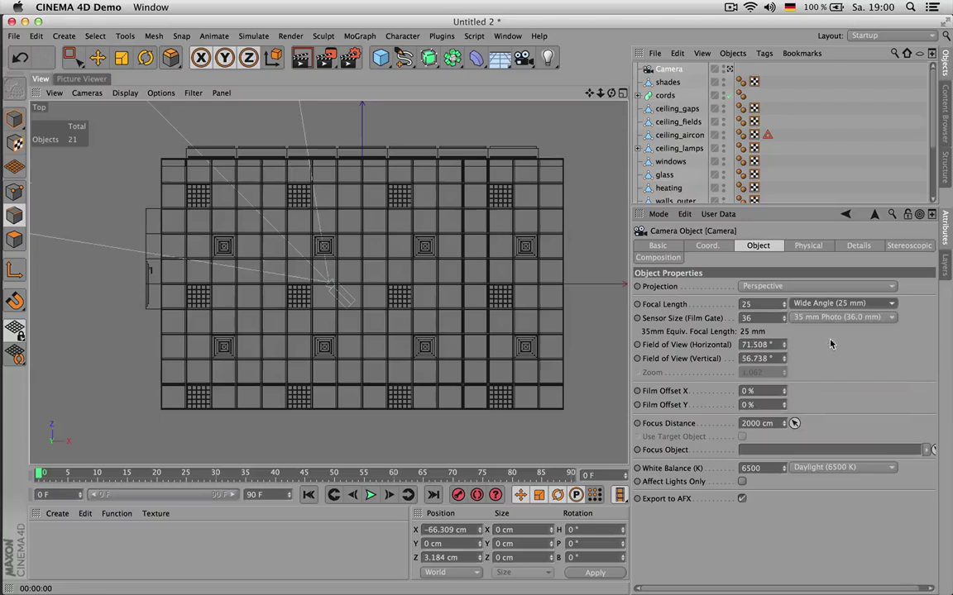
{"action": "double_click", "coordinate": [746, 305]}
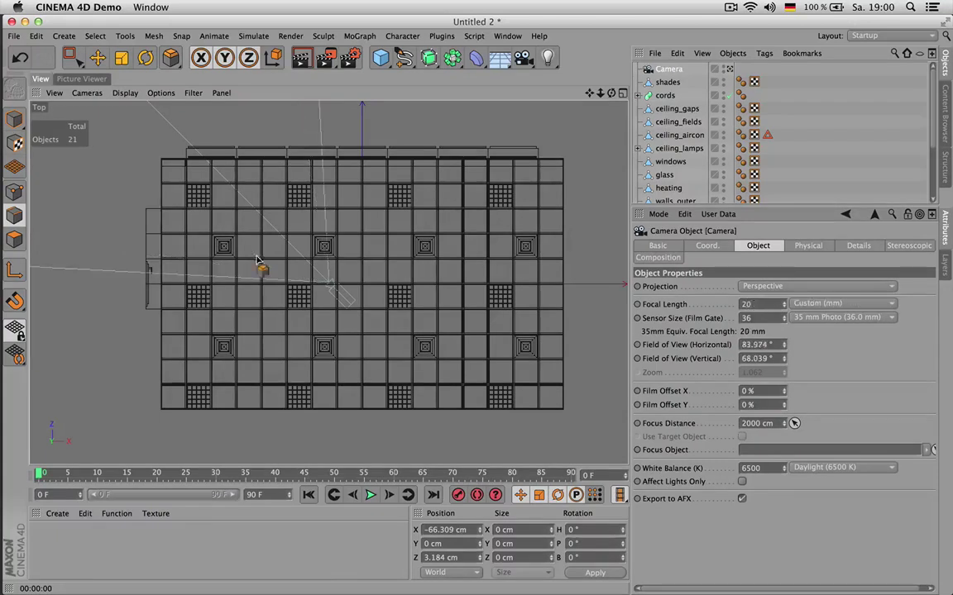
- Move the camera to X about 349 cm, Z about -206 cm and rotate its heading to about 59.6° so it faces diagonally across the room
{"action": "key", "text": "e"}
{"action": "left_click_drag", "start_coordinate": [405, 289], "coordinate": [600, 404]}
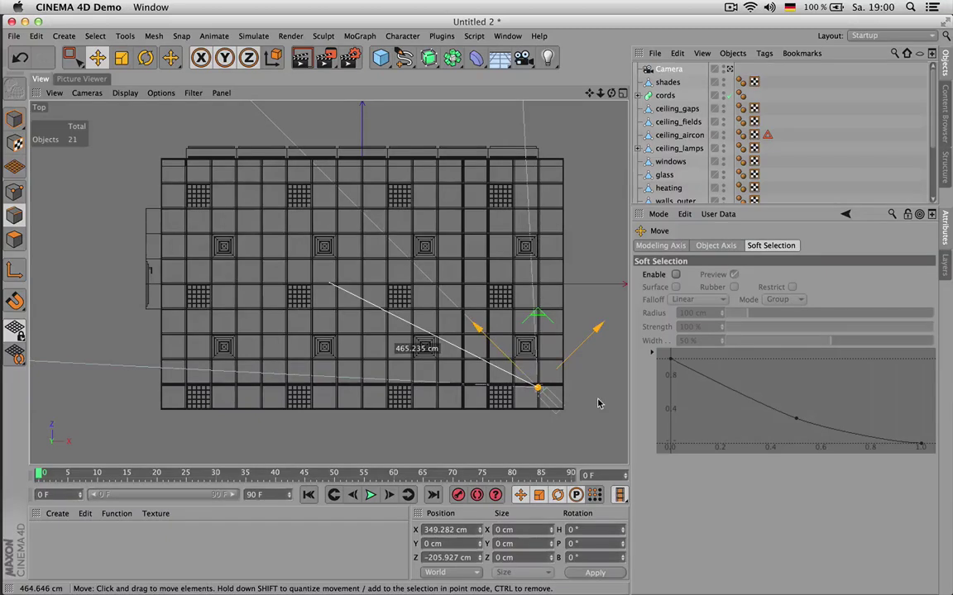
{"action": "key", "text": "r"}
{"action": "left_click_drag", "start_coordinate": [606, 229], "coordinate": [558, 191]}
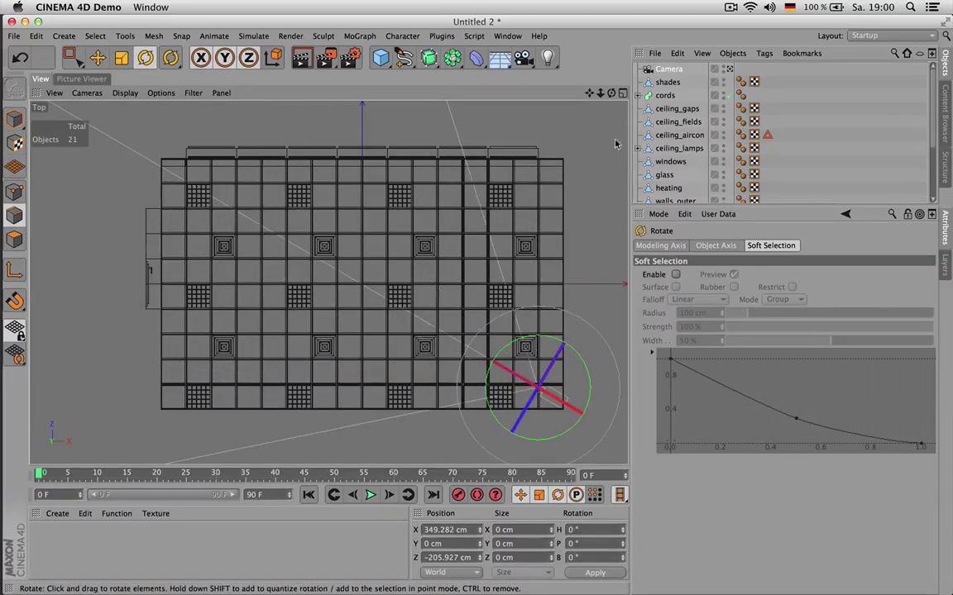
- Set the camera's Y position to 170 cm and look through it in the perspective view
{"action": "left_click", "coordinate": [668, 70]}
{"action": "left_click", "coordinate": [710, 246]}
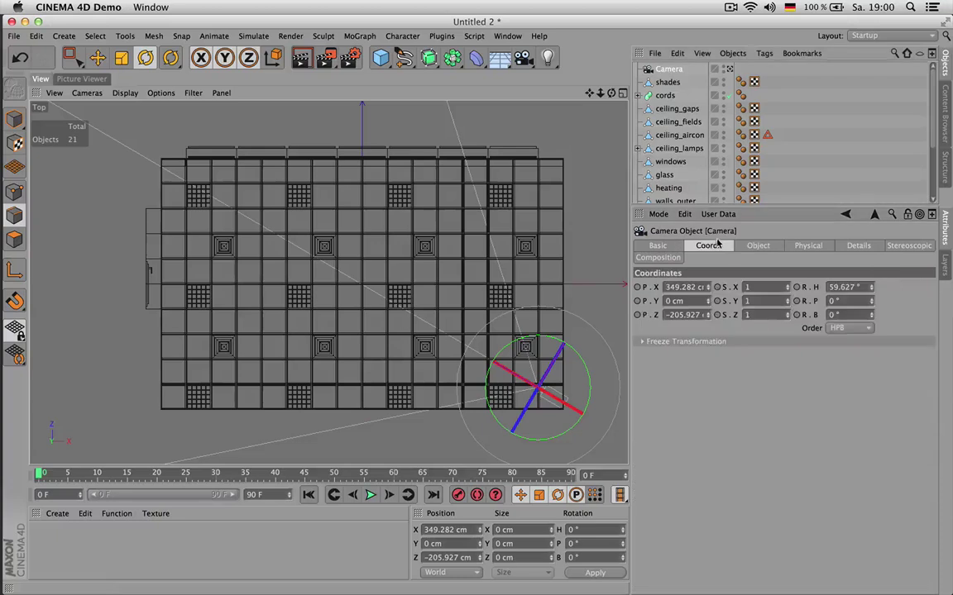
{"action": "left_click", "coordinate": [687, 301]}
{"action": "key", "text": "Return"}
{"action": "key", "text": "F1"}
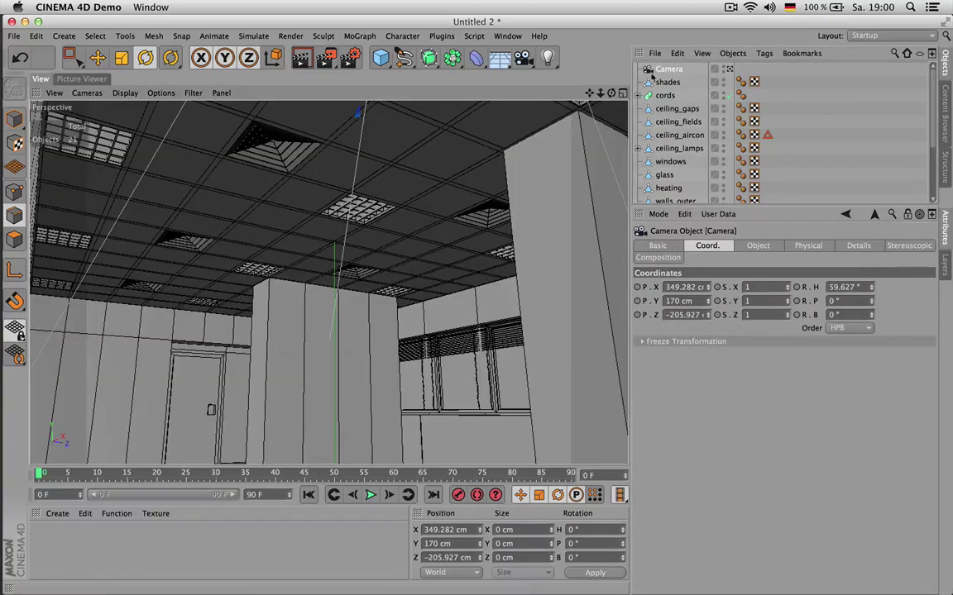
{"action": "left_click", "coordinate": [729, 70]}
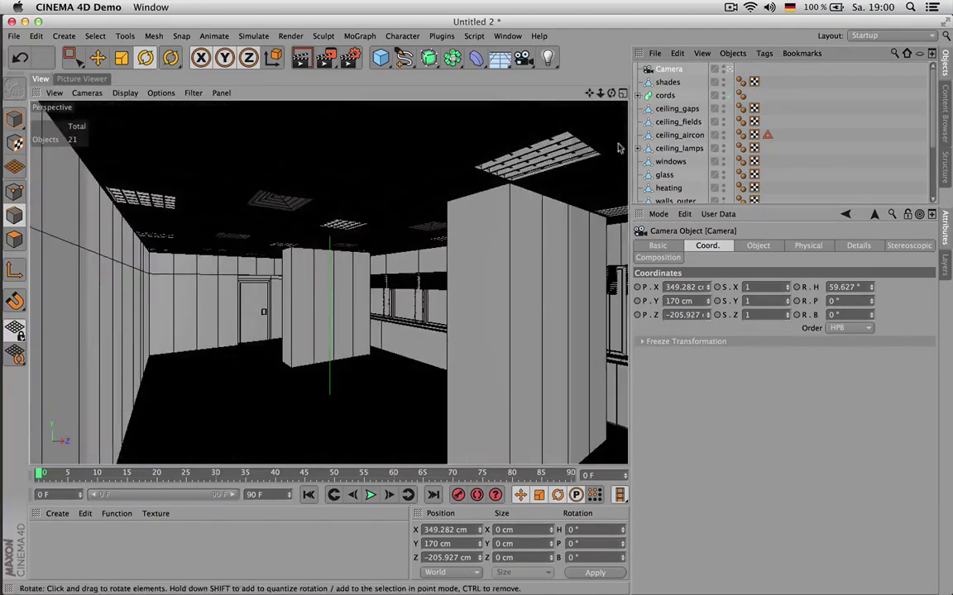
- Lower the camera to a Y position of 119 cm, render the view and compare it with the finished office image
{"action": "left_click_drag", "start_coordinate": [708, 302], "coordinate": [708, 339]}
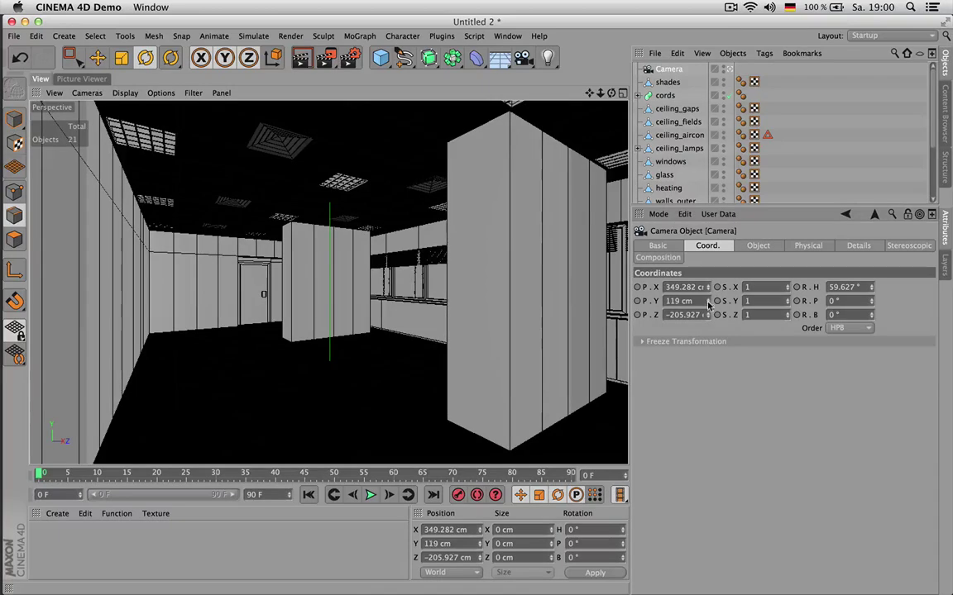
{"action": "key", "text": "super+r"}
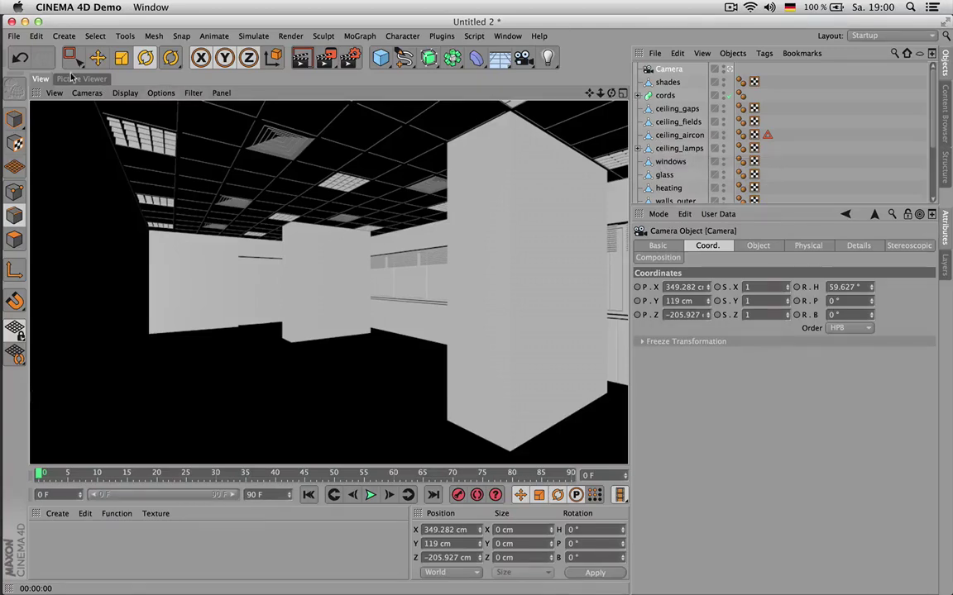
{"action": "key", "text": "shift+r"}
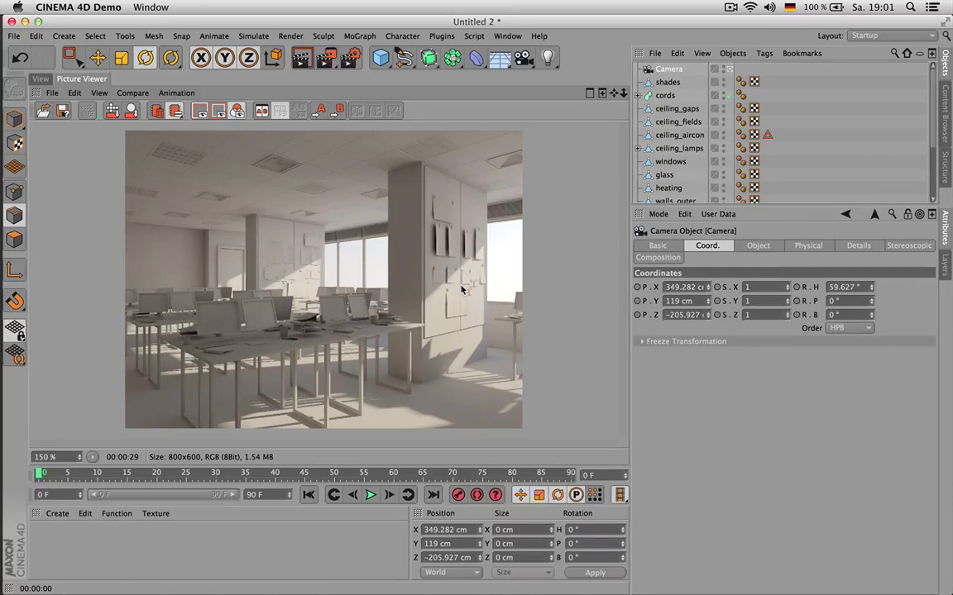
- Switch to the office.c4d scene and look around the furnished room up to the papers pinned on the pillar
{"action": "left_click", "coordinate": [508, 35]}
{"action": "left_click", "coordinate": [528, 347]}
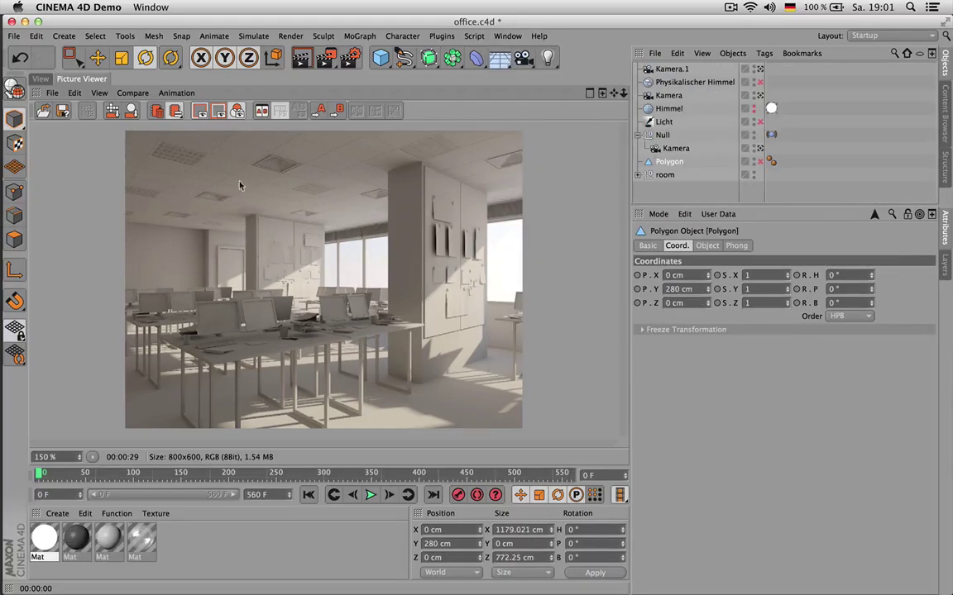
{"action": "left_click", "coordinate": [40, 78]}
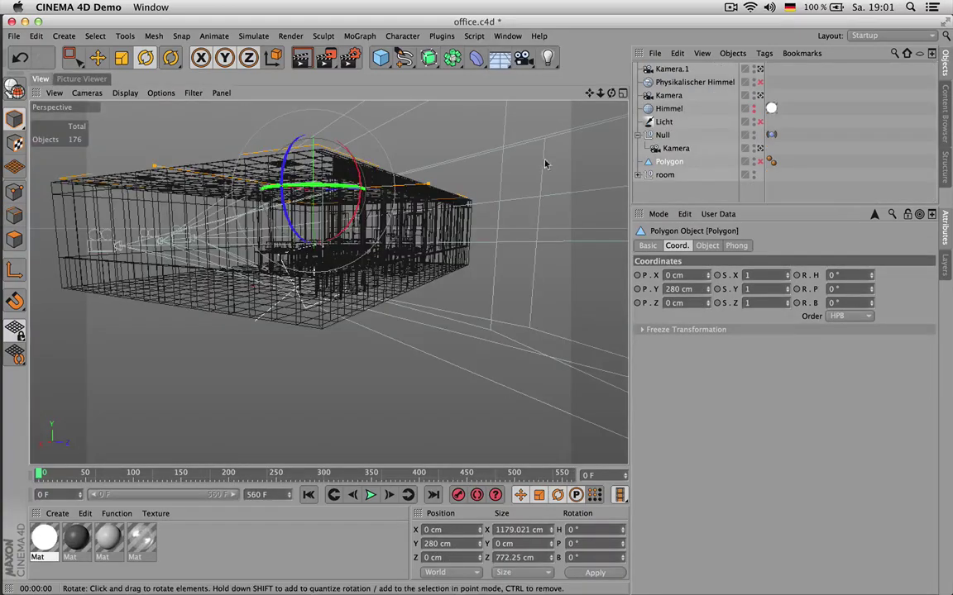
{"action": "left_click_drag", "start_coordinate": [611, 94], "coordinate": [774, 94]}
{"action": "left_click_drag", "start_coordinate": [507, 127], "coordinate": [511, 112]}
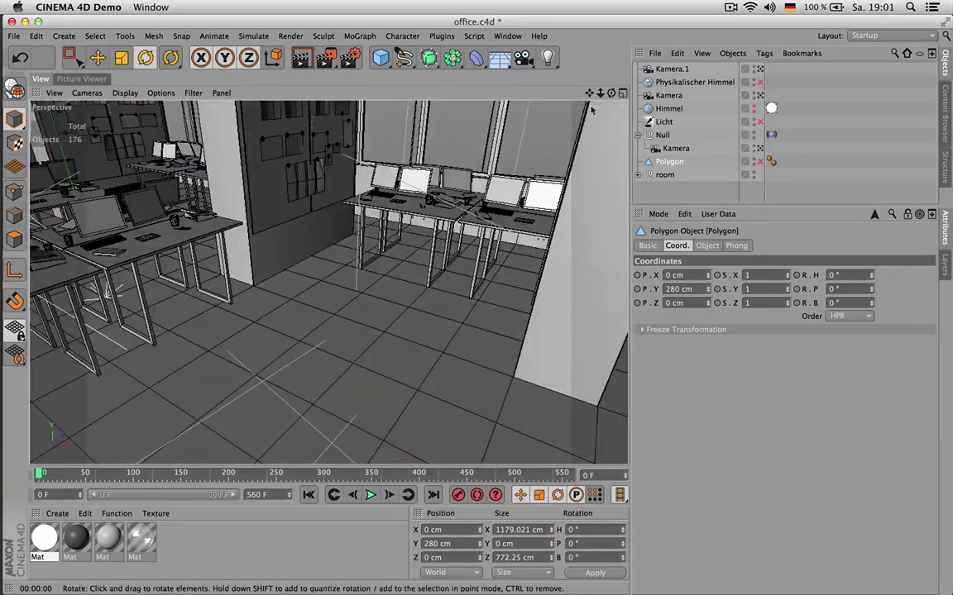
{"action": "left_click_drag", "start_coordinate": [611, 94], "coordinate": [708, 197]}
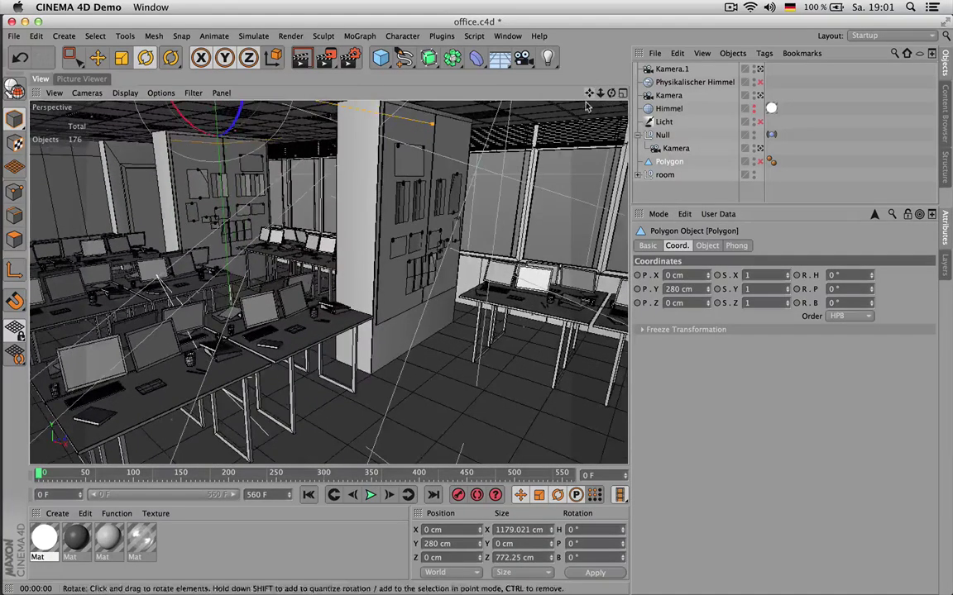
{"action": "left_click_drag", "start_coordinate": [585, 106], "coordinate": [450, 143]}
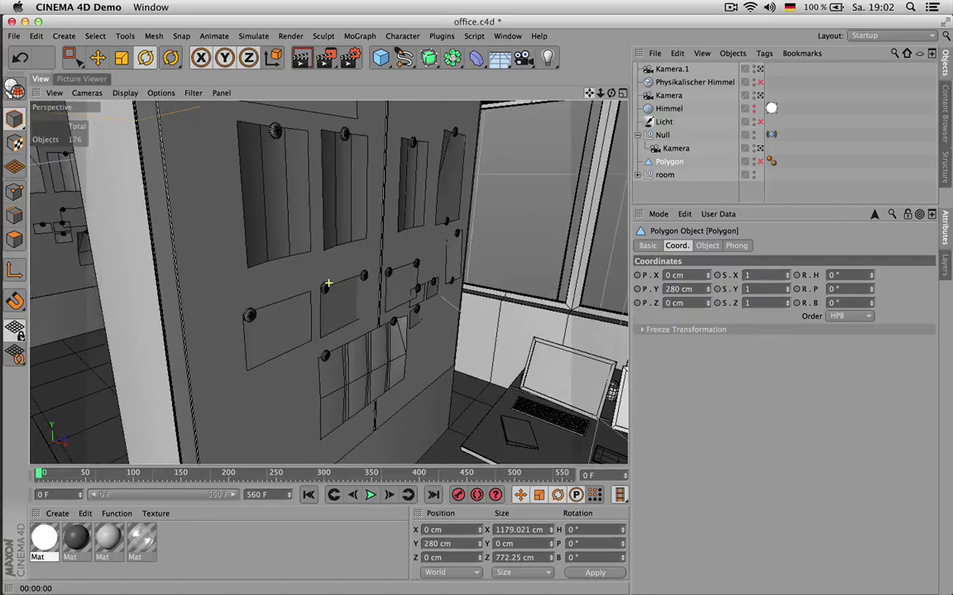
- Select a pinned sheet and examine the folds and pins of the papers on the pillar from several angles
{"action": "left_click", "coordinate": [301, 206]}
{"action": "left_click_drag", "start_coordinate": [611, 93], "coordinate": [575, 66]}
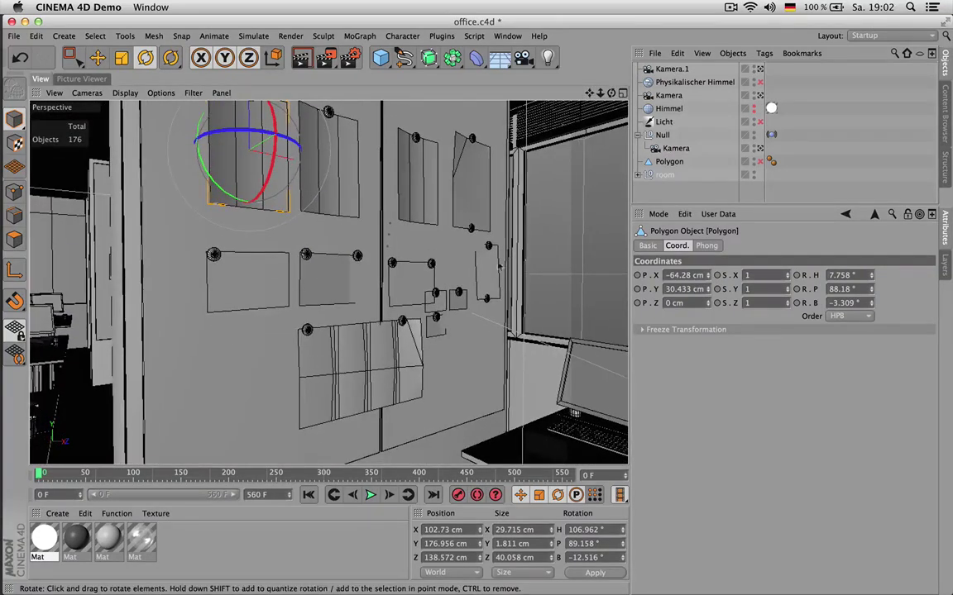
{"action": "left_click_drag", "start_coordinate": [611, 92], "coordinate": [496, 95]}
{"action": "left_click_drag", "start_coordinate": [372, 353], "coordinate": [511, 378], "text": "alt"}
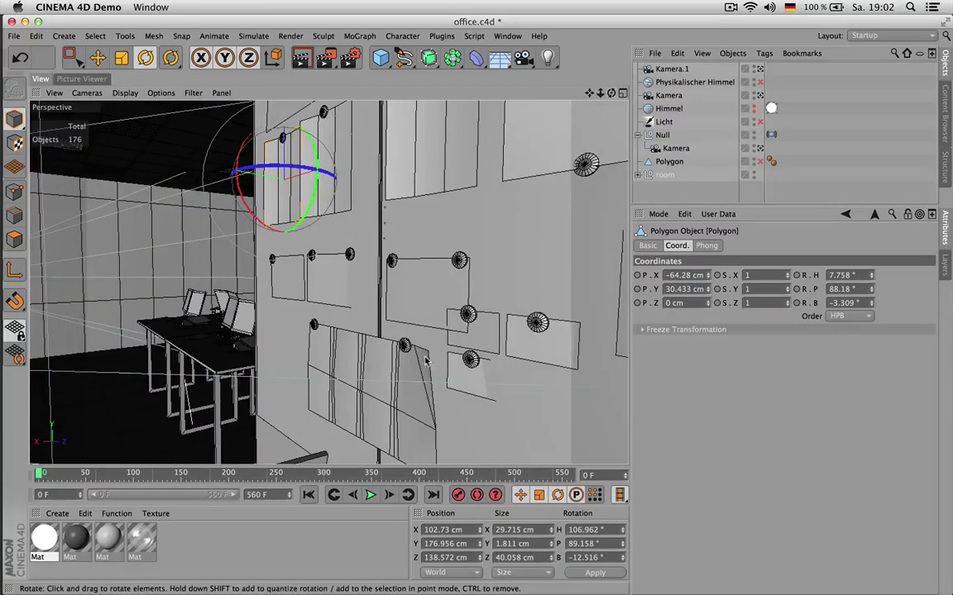
{"action": "left_click_drag", "start_coordinate": [611, 93], "coordinate": [703, 165]}
{"action": "mouse_move", "coordinate": [381, 352]}
{"action": "left_mouse_down", "text": "alt"}
{"action": "mouse_move", "coordinate": [388, 430]}
{"action": "mouse_move", "coordinate": [397, 417]}
{"action": "mouse_move", "coordinate": [371, 355]}
{"action": "mouse_move", "coordinate": [375, 363]}
{"action": "left_mouse_up", "text": "alt"}
{"action": "scroll", "coordinate": [269, 271], "scroll_direction": "up", "scroll_amount": 5}
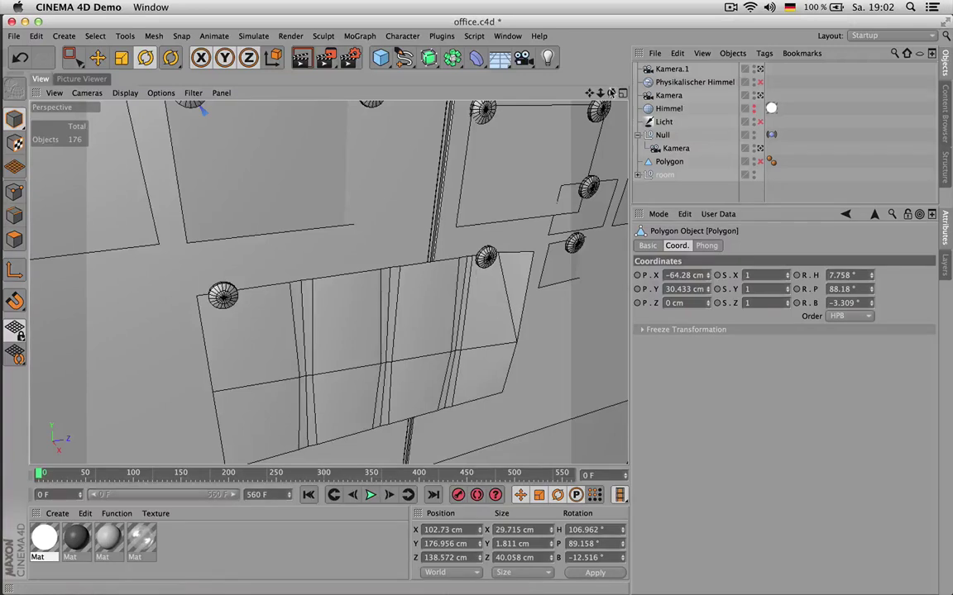
- Examine the pinned papers and the overall lighting in the finished render, then return to the modelling view
{"action": "left_click", "coordinate": [76, 81]}
{"action": "scroll", "coordinate": [474, 307], "scroll_direction": "up", "scroll_amount": 4}
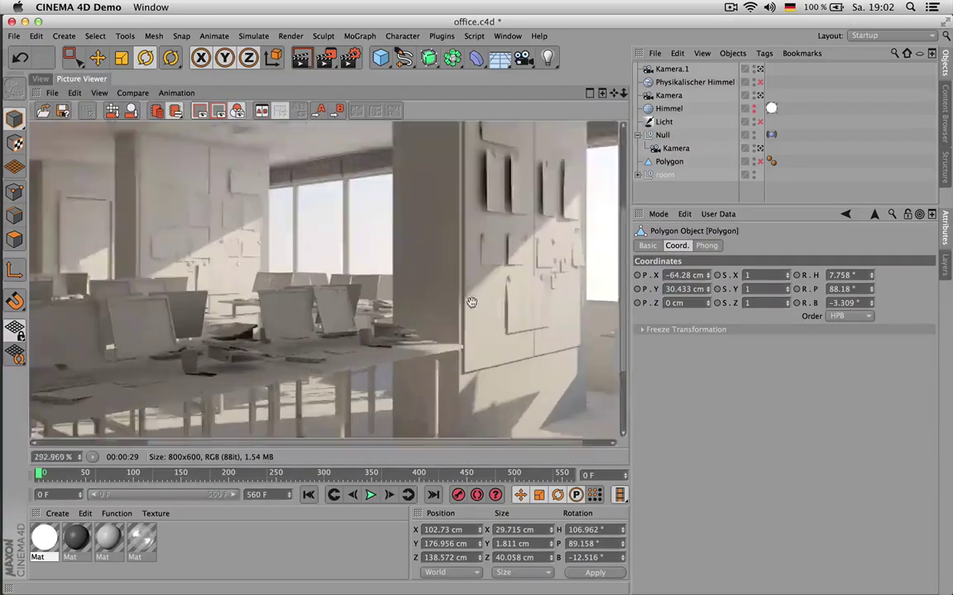
{"action": "left_click_drag", "start_coordinate": [534, 315], "coordinate": [513, 310]}
{"action": "scroll", "coordinate": [512, 307], "scroll_direction": "up", "scroll_amount": 3}
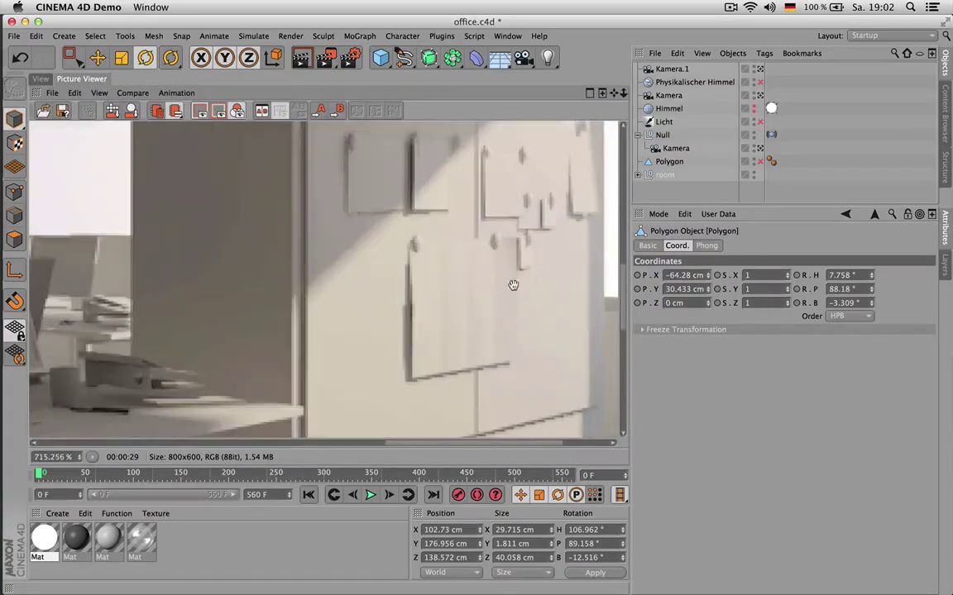
{"action": "scroll", "coordinate": [451, 290], "scroll_direction": "down", "scroll_amount": 6}
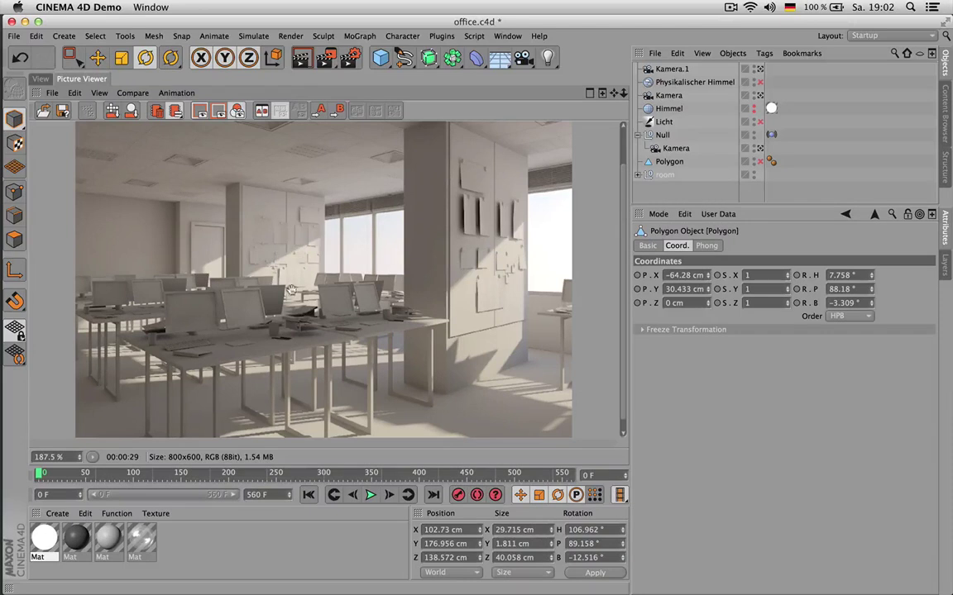
{"action": "left_click", "coordinate": [41, 80]}
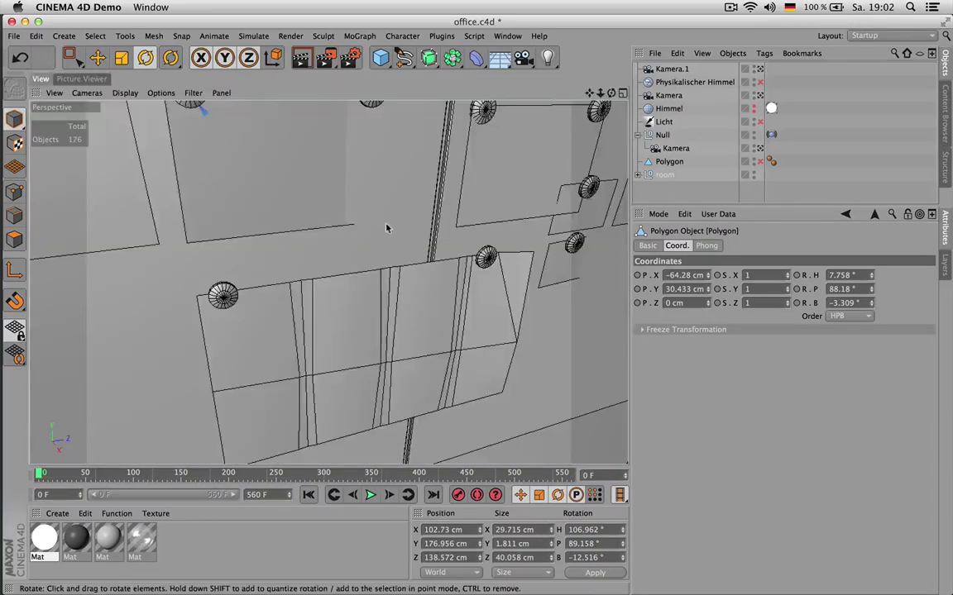
- Switch back to the Untitled 2 scene, select the glass object and hide it
{"action": "left_click", "coordinate": [507, 35]}
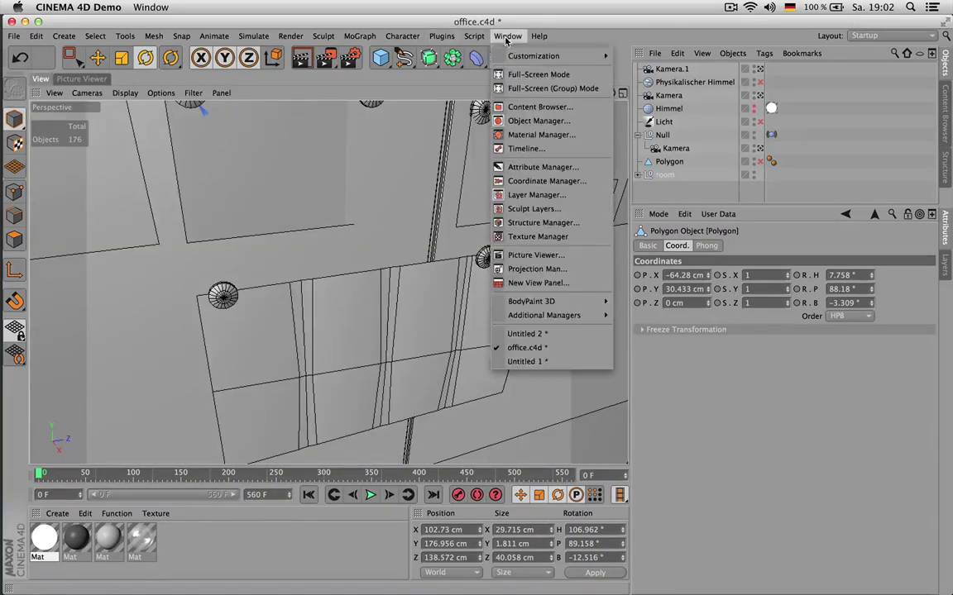
{"action": "left_click", "coordinate": [527, 334]}
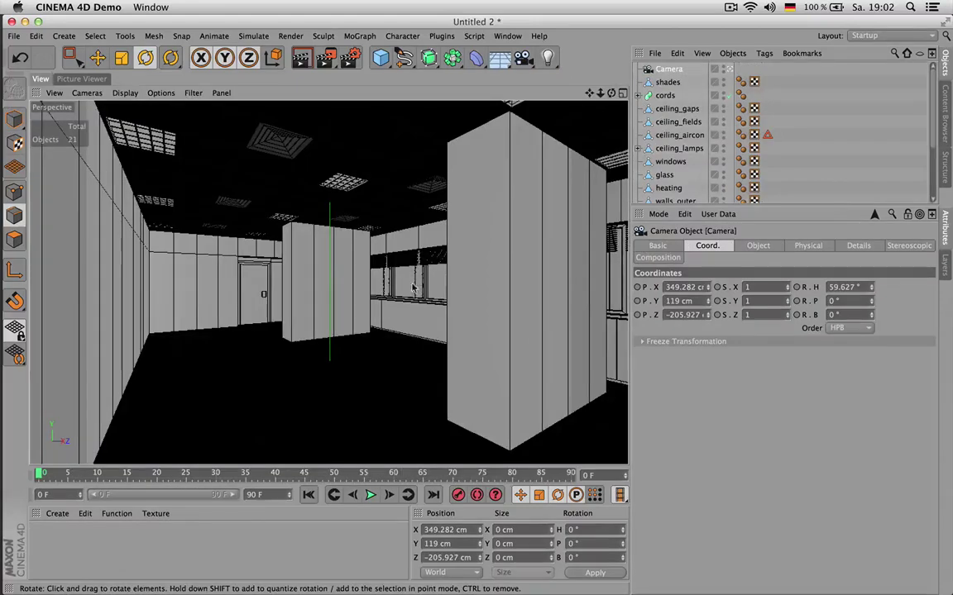
{"action": "key", "text": "Return"}
{"action": "key", "text": "9"}
{"action": "left_click", "coordinate": [409, 282]}
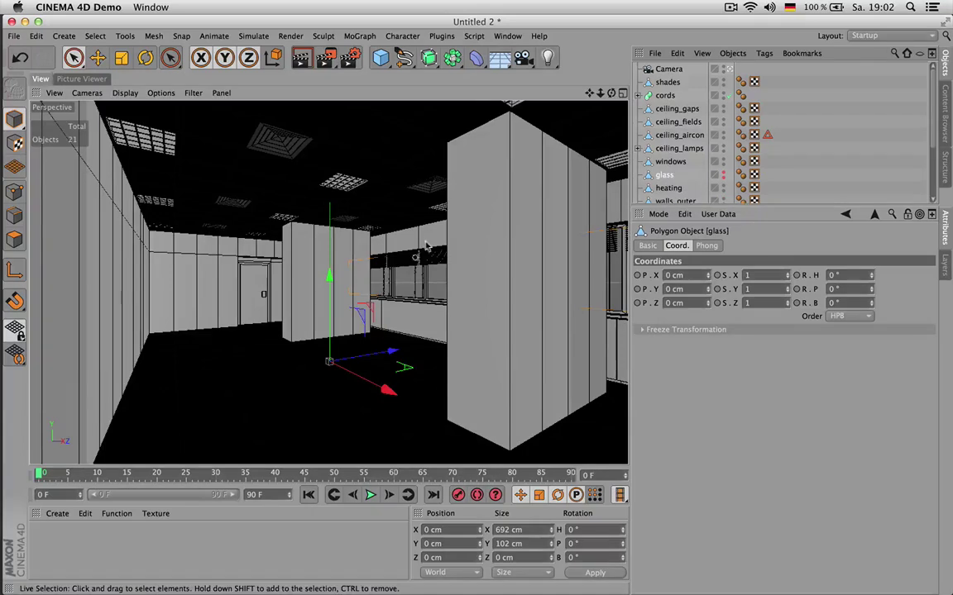
- Add a Physical Sky and set its month to May and its time to 09:20
{"action": "left_click", "coordinate": [503, 58]}
{"action": "left_click", "coordinate": [633, 75]}
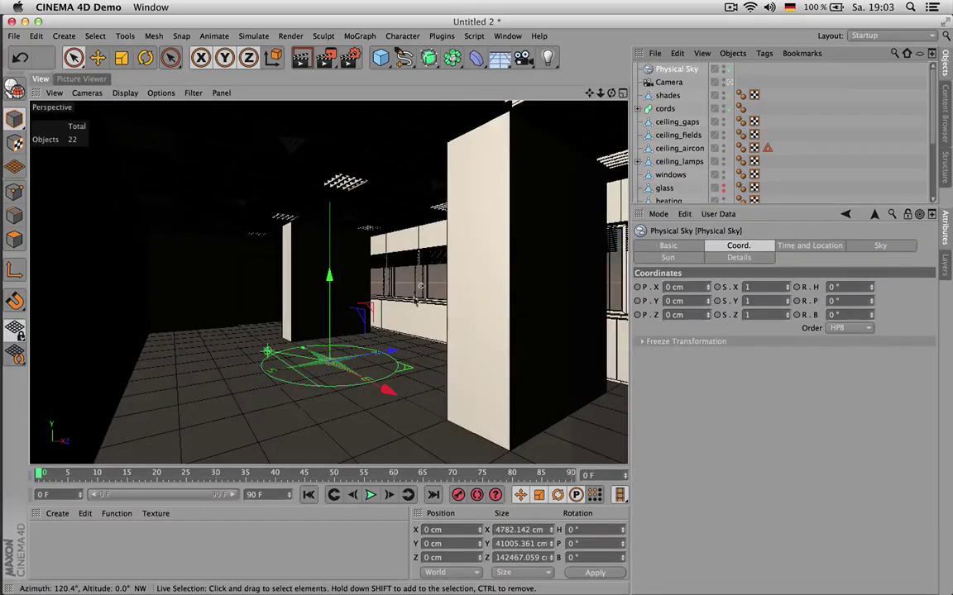
{"action": "left_click", "coordinate": [809, 246]}
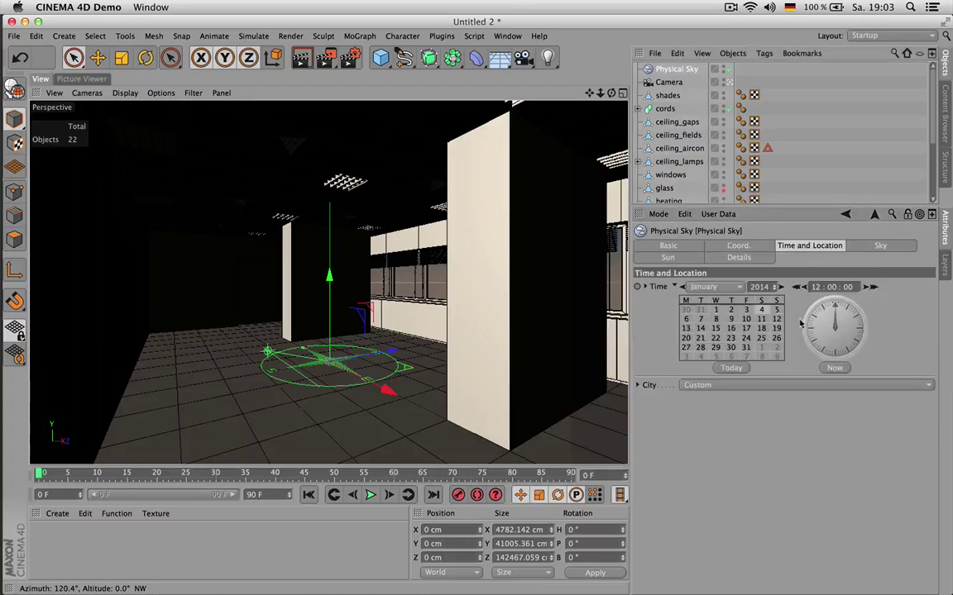
{"action": "left_click", "coordinate": [716, 287]}
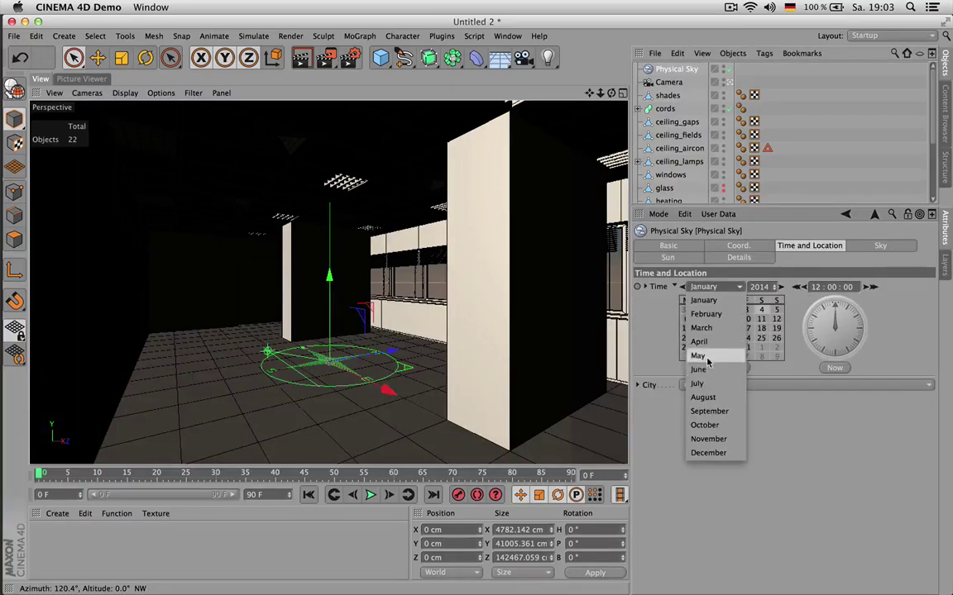
{"action": "left_click", "coordinate": [703, 357]}
{"action": "left_click_drag", "start_coordinate": [833, 306], "coordinate": [801, 294]}
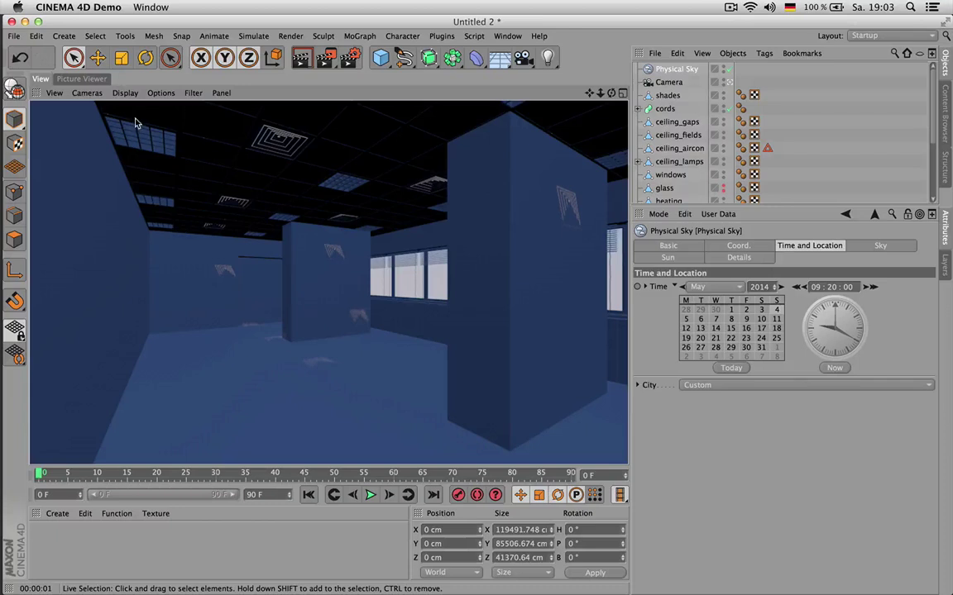
- Duplicate the orig plane to obtain a cover for the room's open ceiling
{"action": "middle_click", "coordinate": [383, 185]}
{"action": "middle_click", "coordinate": [476, 178]}
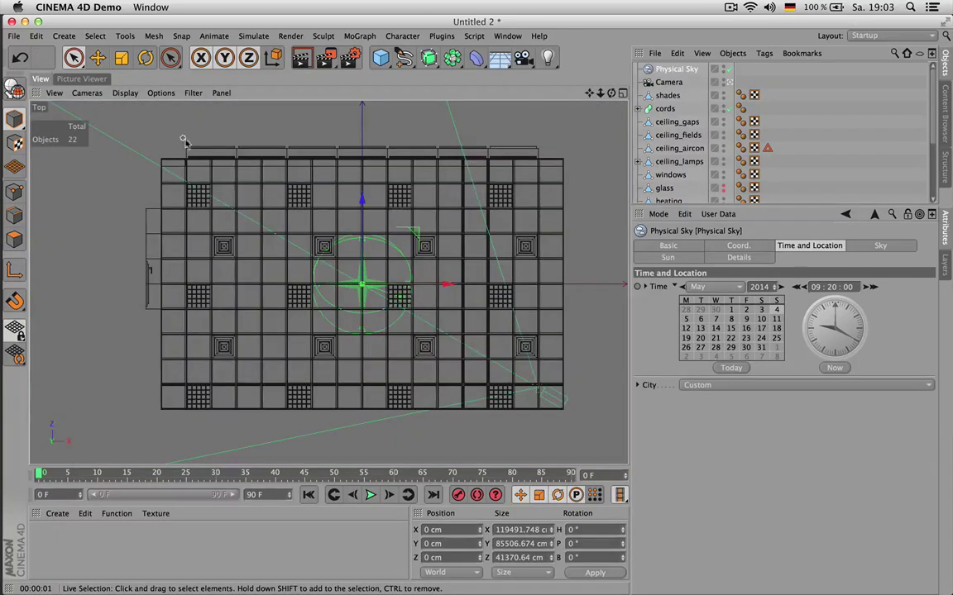
{"action": "scroll", "coordinate": [670, 148], "scroll_direction": "down", "scroll_amount": 4}
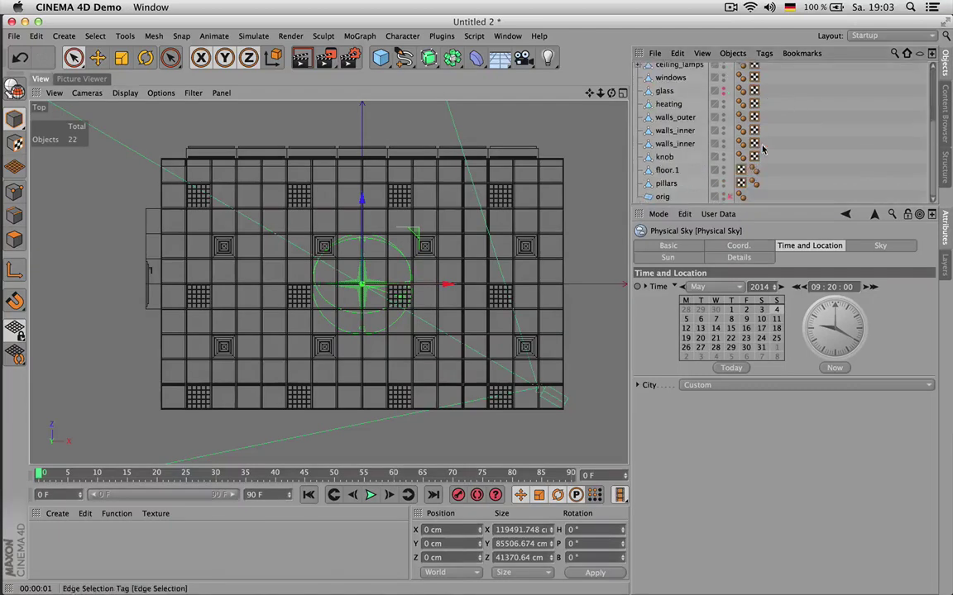
{"action": "left_click", "coordinate": [666, 197]}
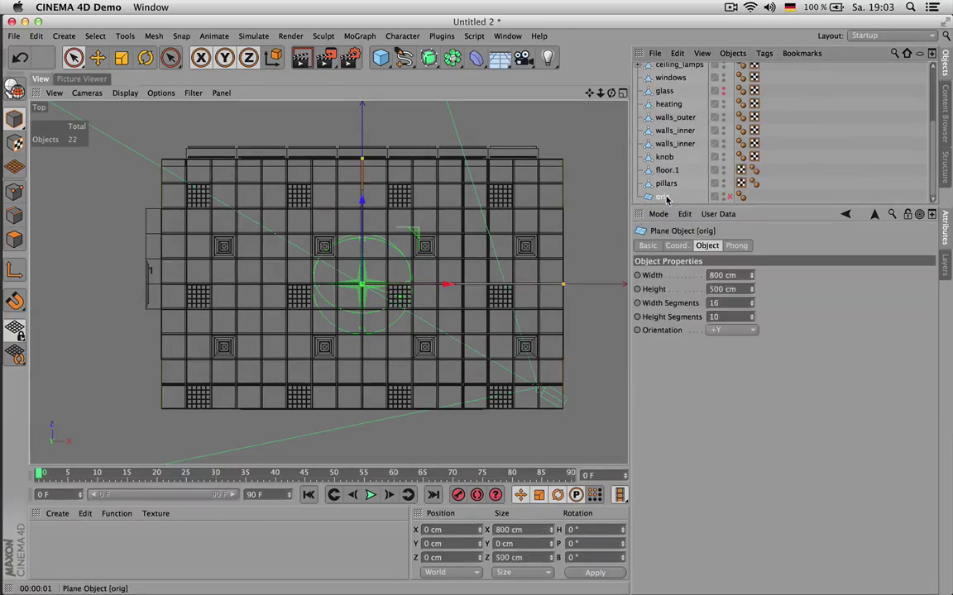
{"action": "key", "text": "super+c"}
{"action": "key", "text": "super+v"}
{"action": "scroll", "coordinate": [676, 126], "scroll_direction": "up", "scroll_amount": 5}
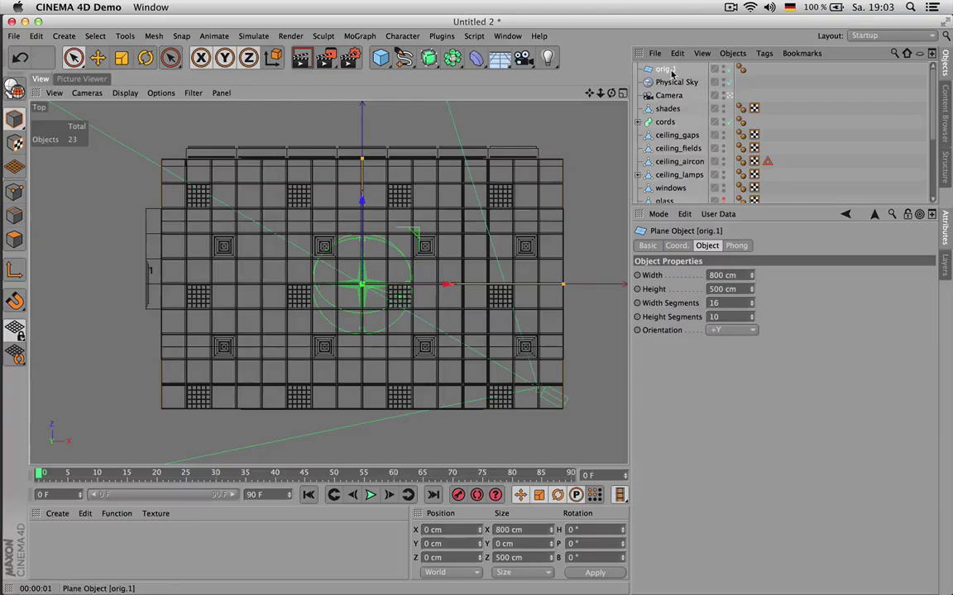
- Raise the copied plane to a Y position of about 254 cm, just above the ceiling, and return to the perspective view
{"action": "key", "text": "F1"}
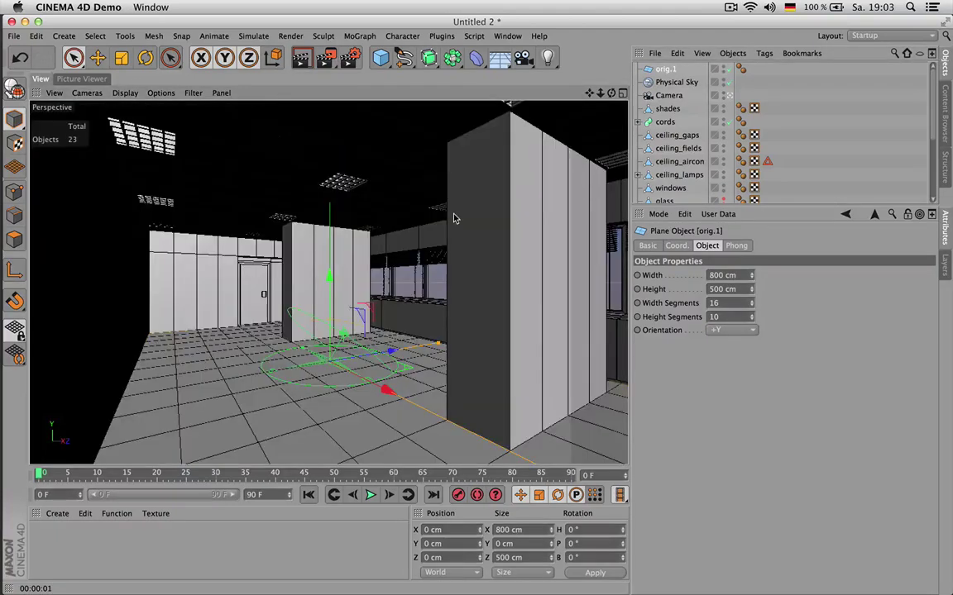
{"action": "key", "text": "F3"}
{"action": "scroll", "coordinate": [454, 223], "scroll_direction": "down", "scroll_amount": 5}
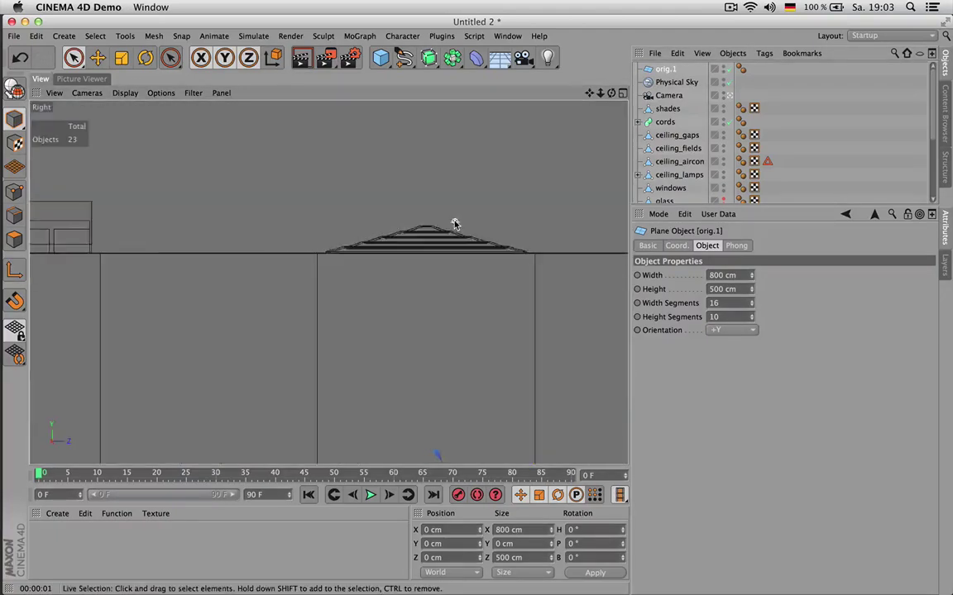
{"action": "scroll", "coordinate": [454, 223], "scroll_direction": "down", "scroll_amount": 5}
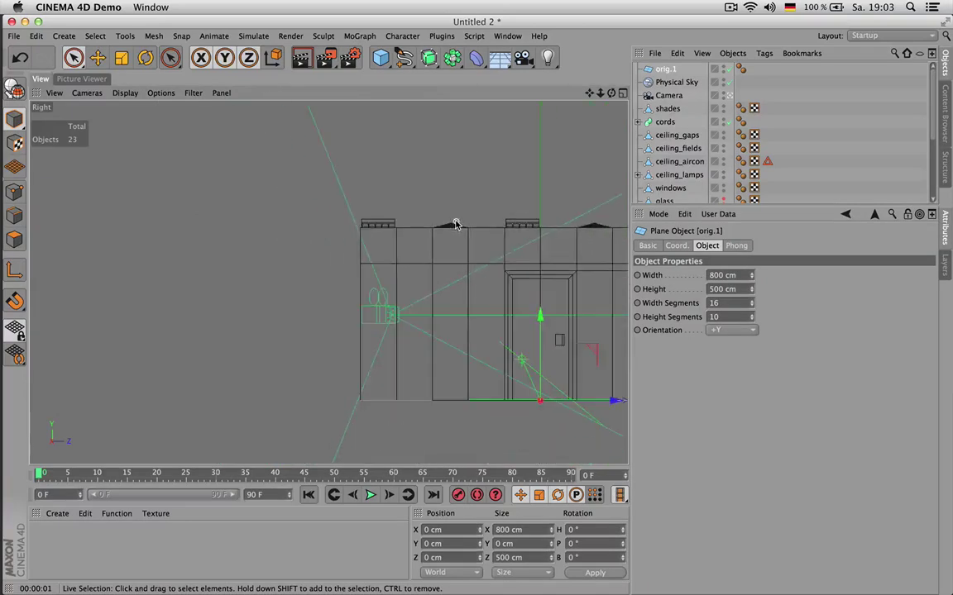
{"action": "scroll", "coordinate": [454, 223], "scroll_direction": "up", "scroll_amount": 3}
{"action": "scroll", "coordinate": [454, 221], "scroll_direction": "down", "scroll_amount": 7}
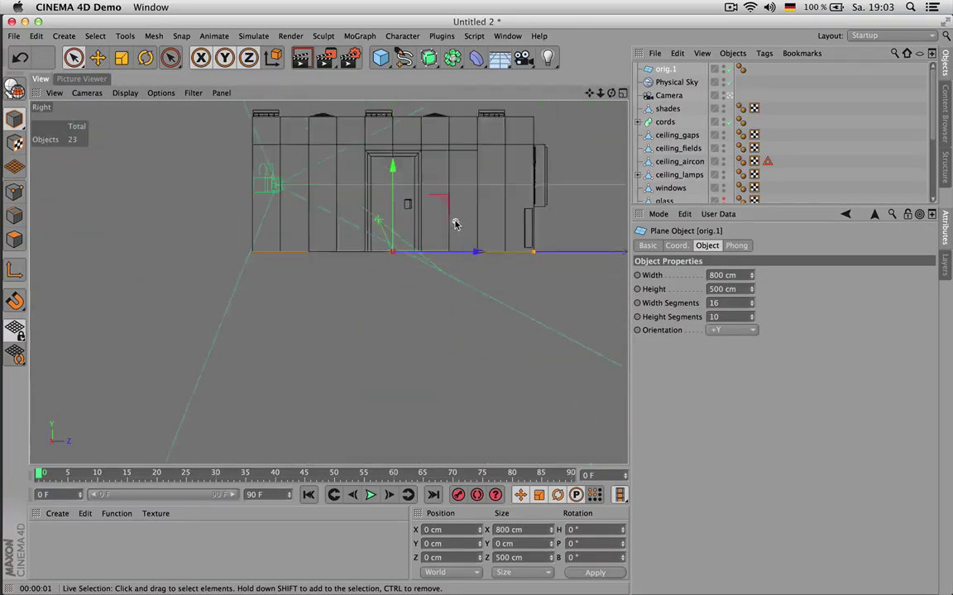
{"action": "left_click_drag", "start_coordinate": [407, 162], "coordinate": [407, 50]}
{"action": "left_click_drag", "start_coordinate": [364, 186], "coordinate": [367, 185]}
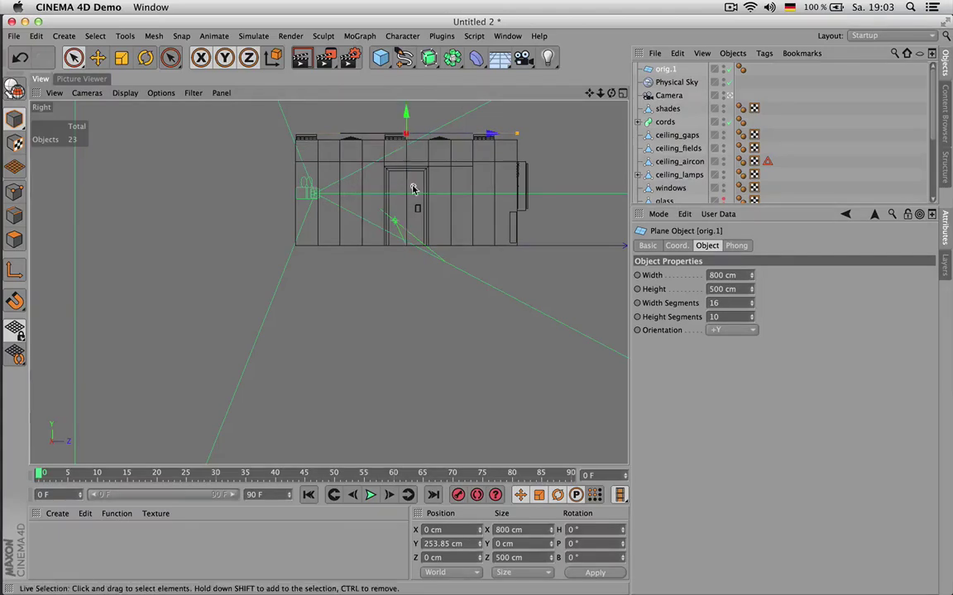
{"action": "key", "text": "F1"}
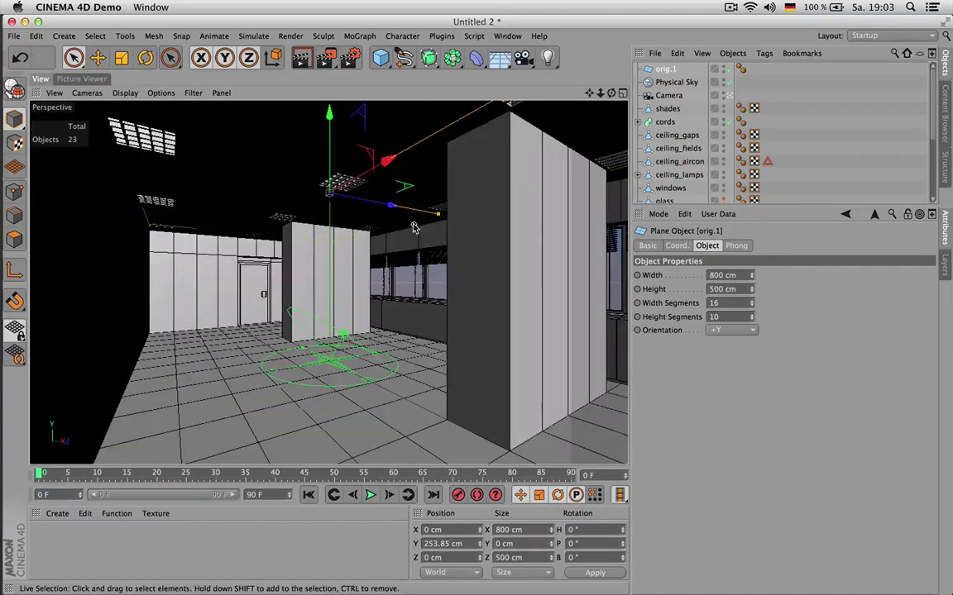
- Select the Physical Sky and set its month to March
{"action": "left_click", "coordinate": [675, 82]}
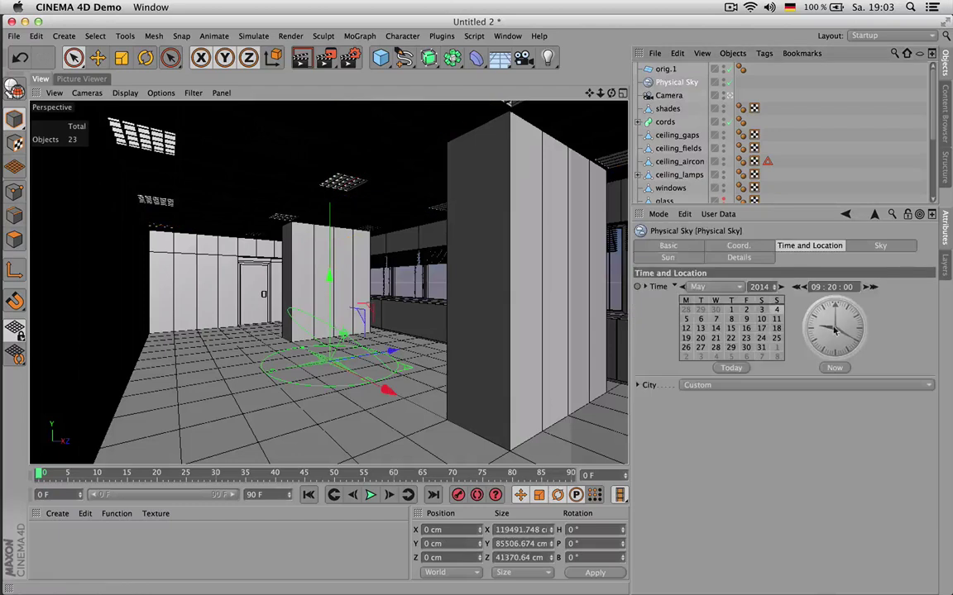
{"action": "left_click", "coordinate": [730, 288]}
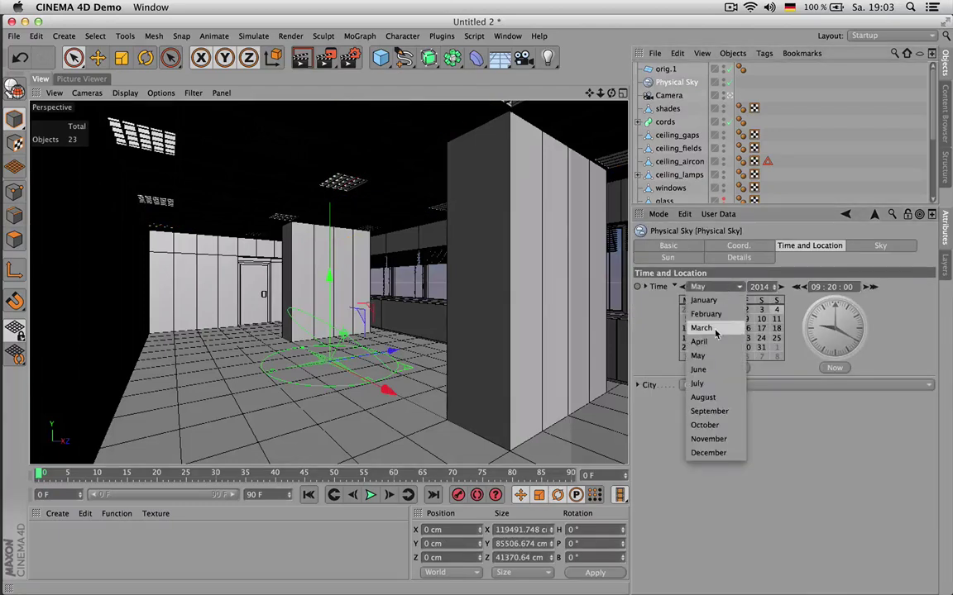
{"action": "left_click", "coordinate": [701, 330]}
- Rotate the Physical Sky to a heading of about 114° so sunlight enters through the windows, and test-render the view
{"action": "key", "text": "r"}
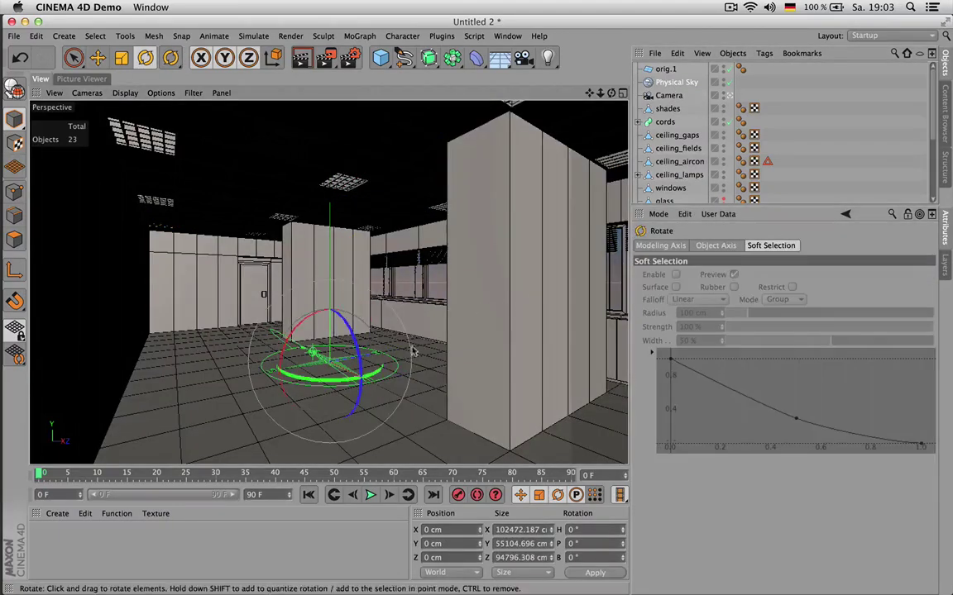
{"action": "left_click_drag", "start_coordinate": [393, 368], "coordinate": [484, 344]}
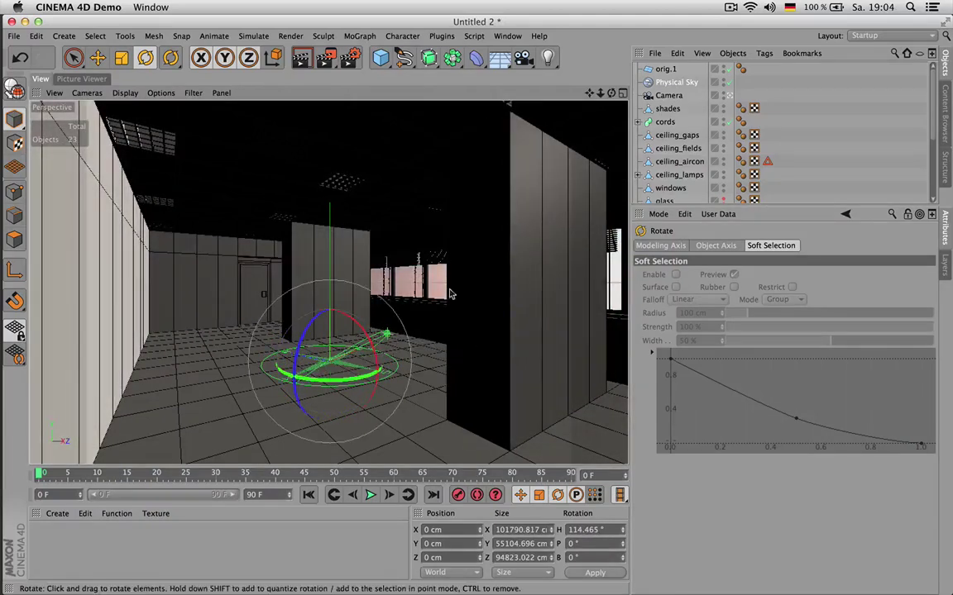
{"action": "key", "text": "ctrl+r"}
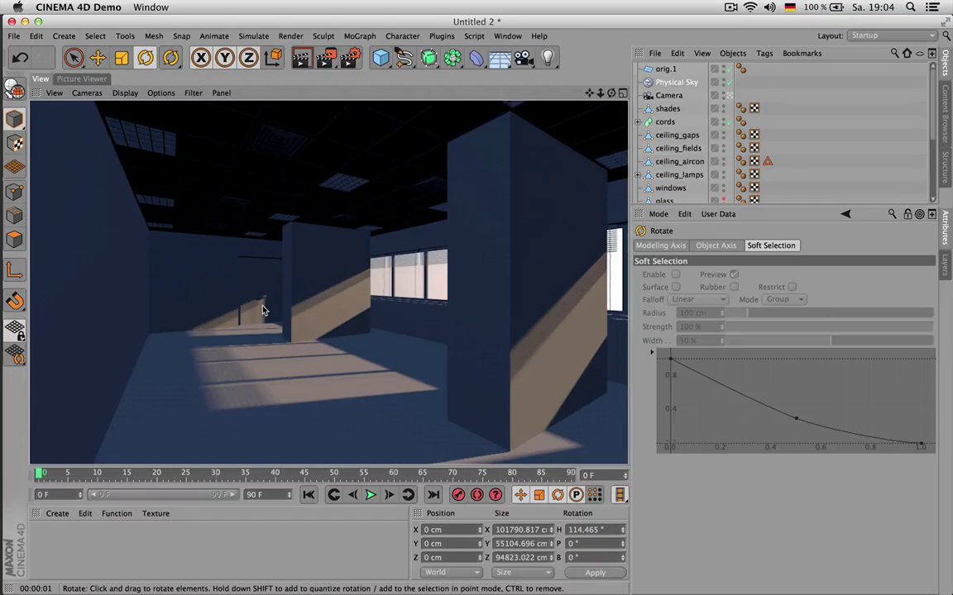
- Add Global Illumination to the render settings with the Interior – Preview (High Diffuse Depth) preset and a maximum depth of 5
{"action": "left_click", "coordinate": [350, 57]}
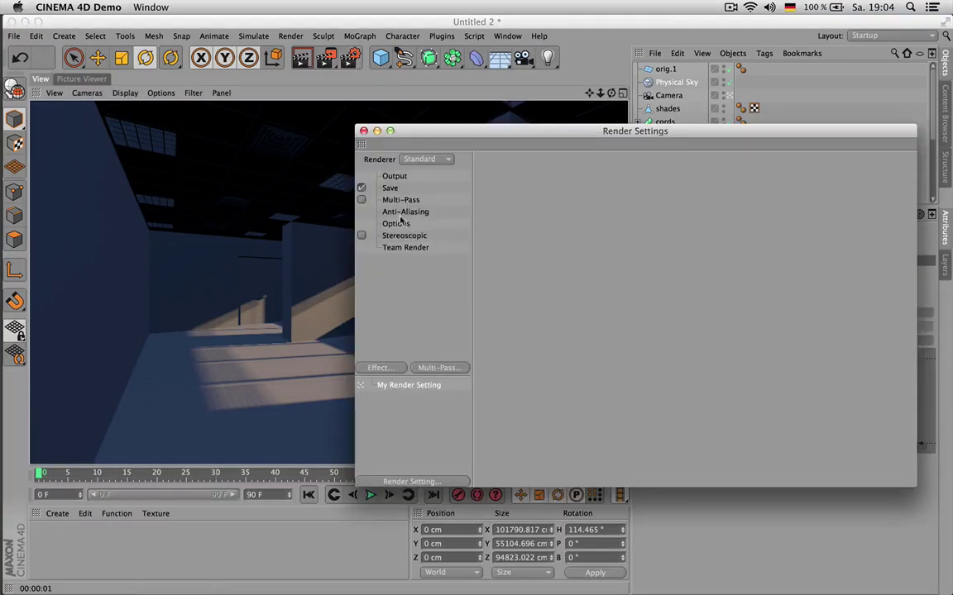
{"action": "left_click", "coordinate": [390, 369]}
{"action": "left_click", "coordinate": [436, 377]}
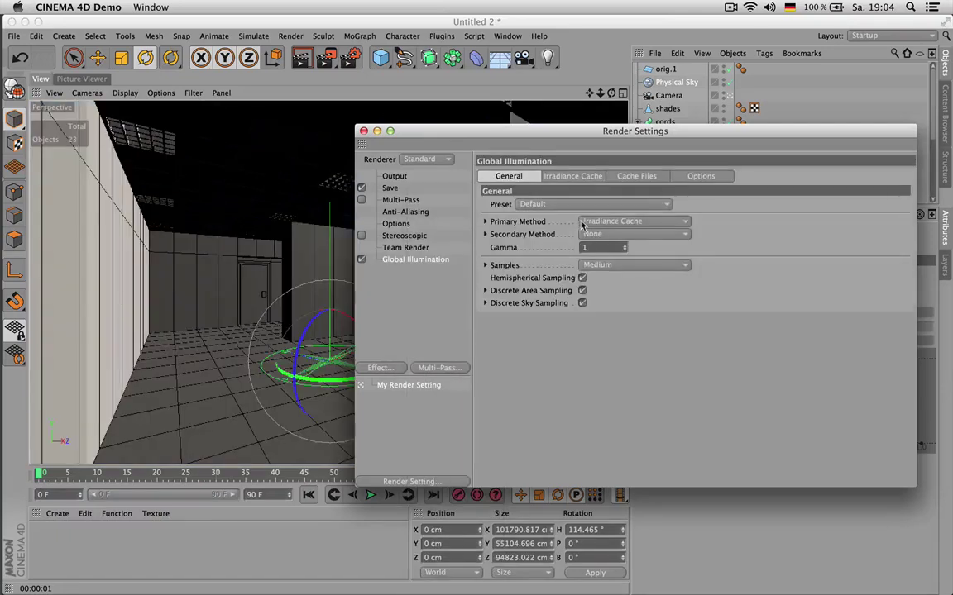
{"action": "left_click", "coordinate": [587, 178]}
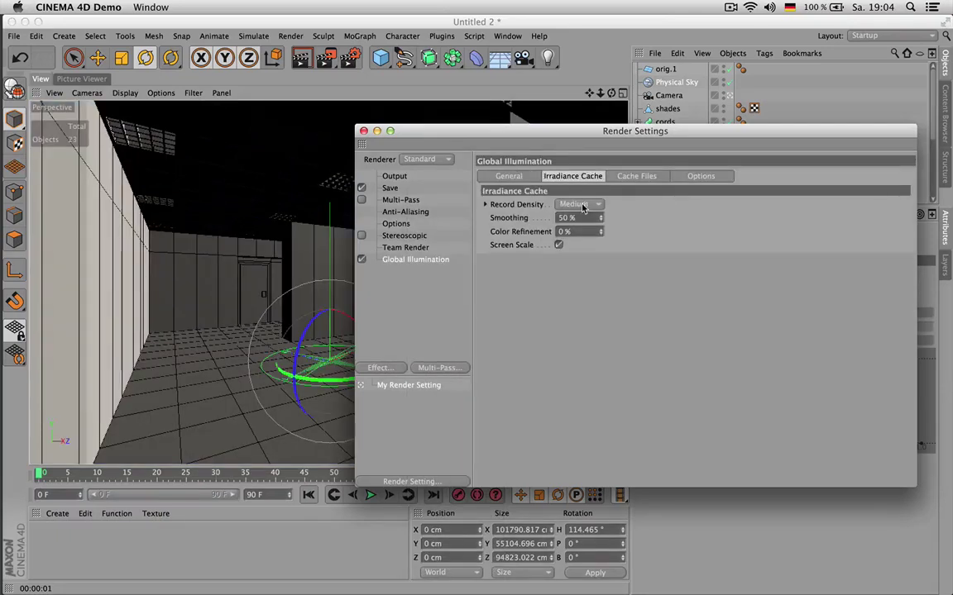
{"action": "left_click", "coordinate": [519, 177]}
{"action": "left_click", "coordinate": [579, 205]}
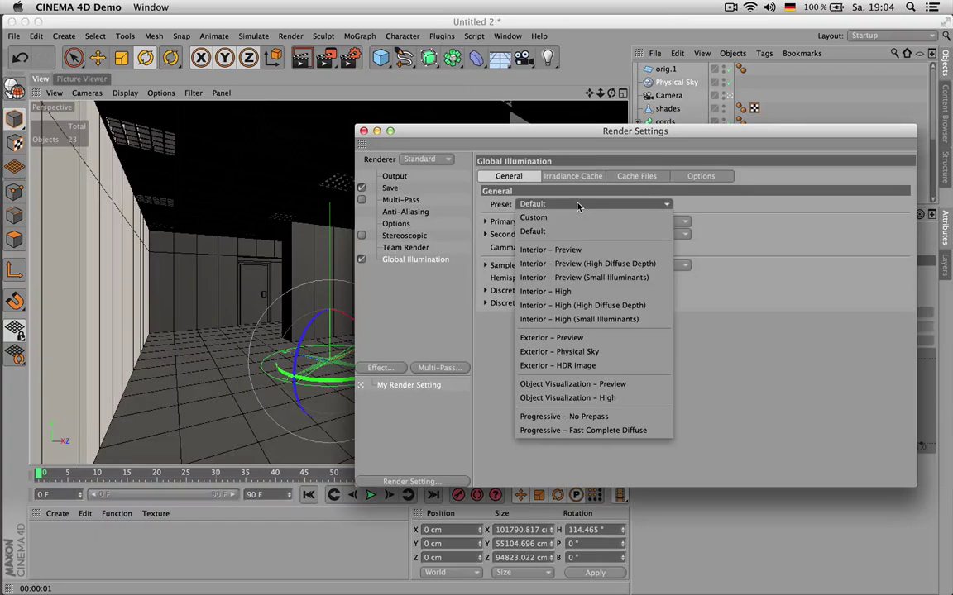
{"action": "left_click", "coordinate": [619, 265]}
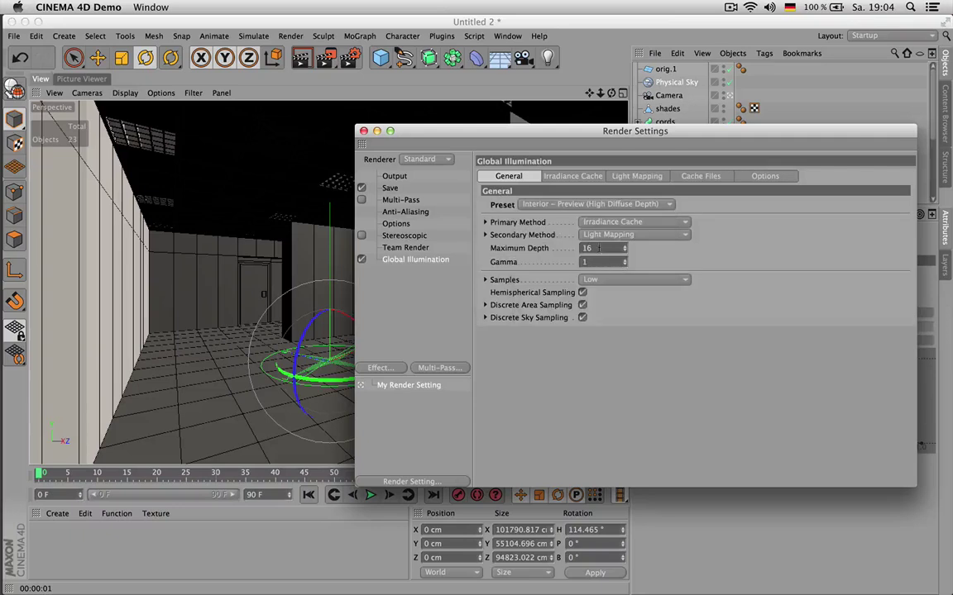
{"action": "key", "text": "Return"}
- Review the irradiance cache and light mapping settings, close the render settings and test-render the view with Global Illumination
{"action": "left_click", "coordinate": [571, 177]}
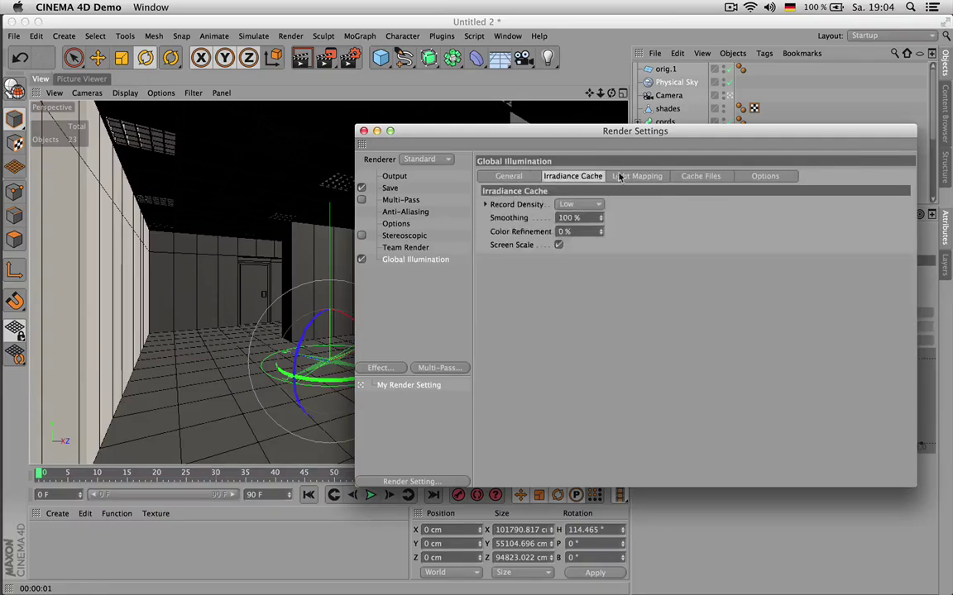
{"action": "left_click", "coordinate": [635, 176]}
{"action": "left_click", "coordinate": [579, 177]}
{"action": "left_click", "coordinate": [511, 177]}
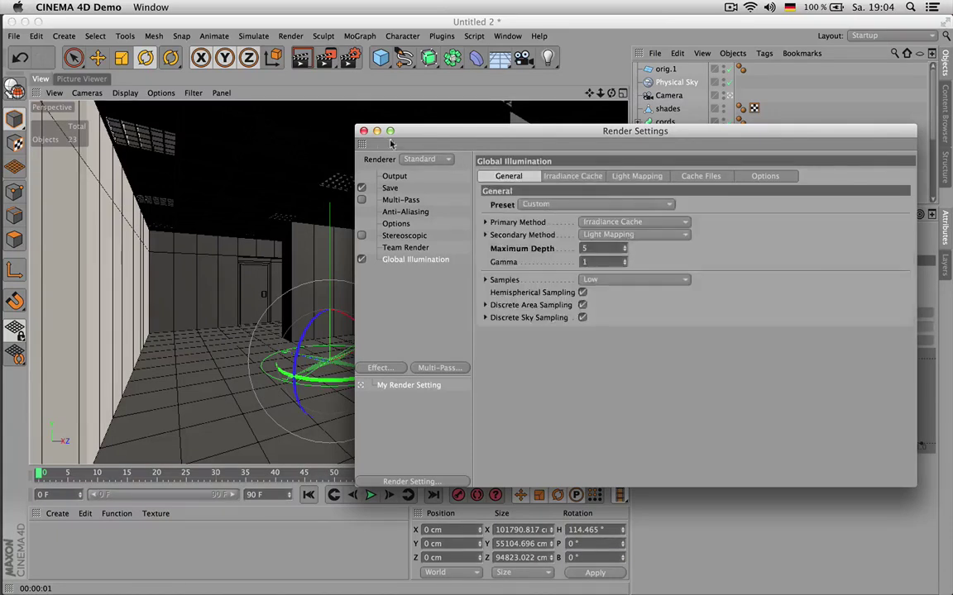
{"action": "left_click", "coordinate": [363, 131]}
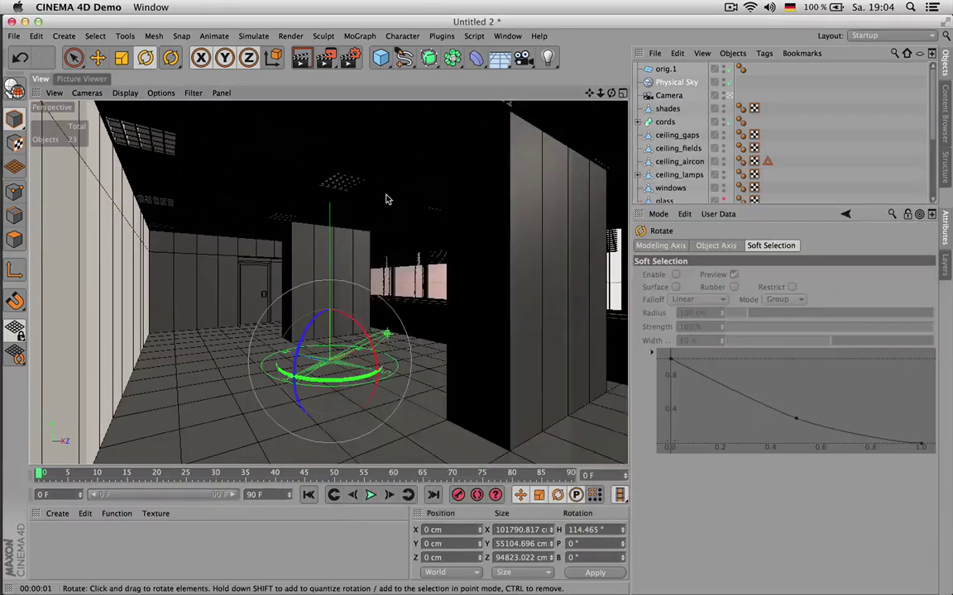
{"action": "key", "text": "super+r"}
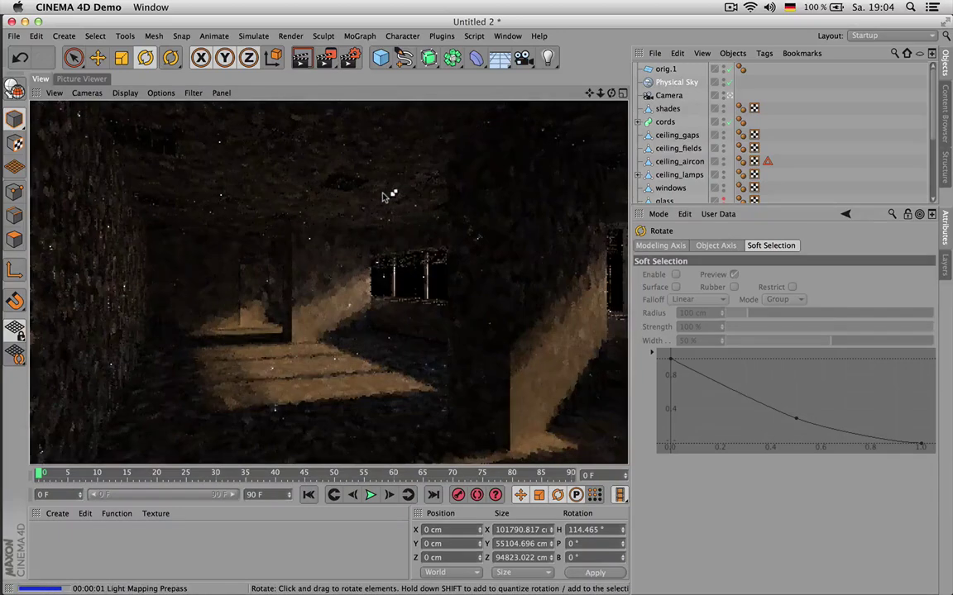